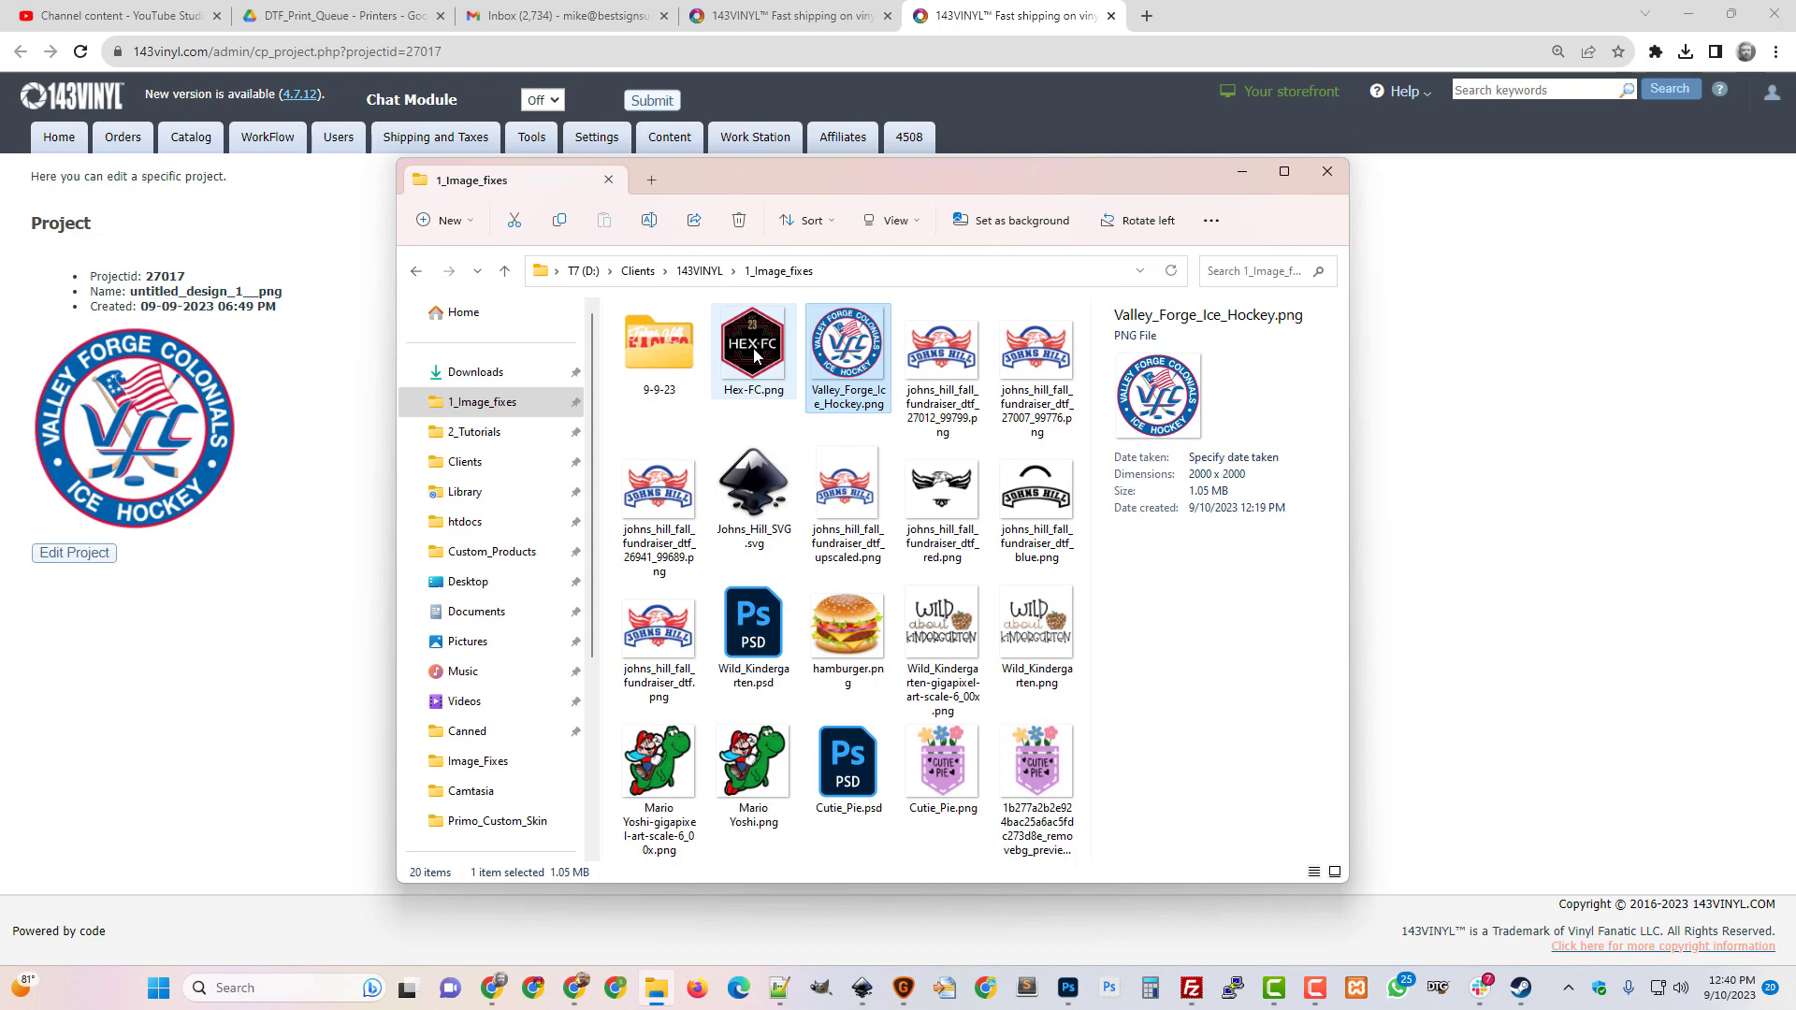
Open the Hex-FC.png file from the 1_Image_fixes folder in Photoshop.
right_click(756, 353)
right_click(767, 369)
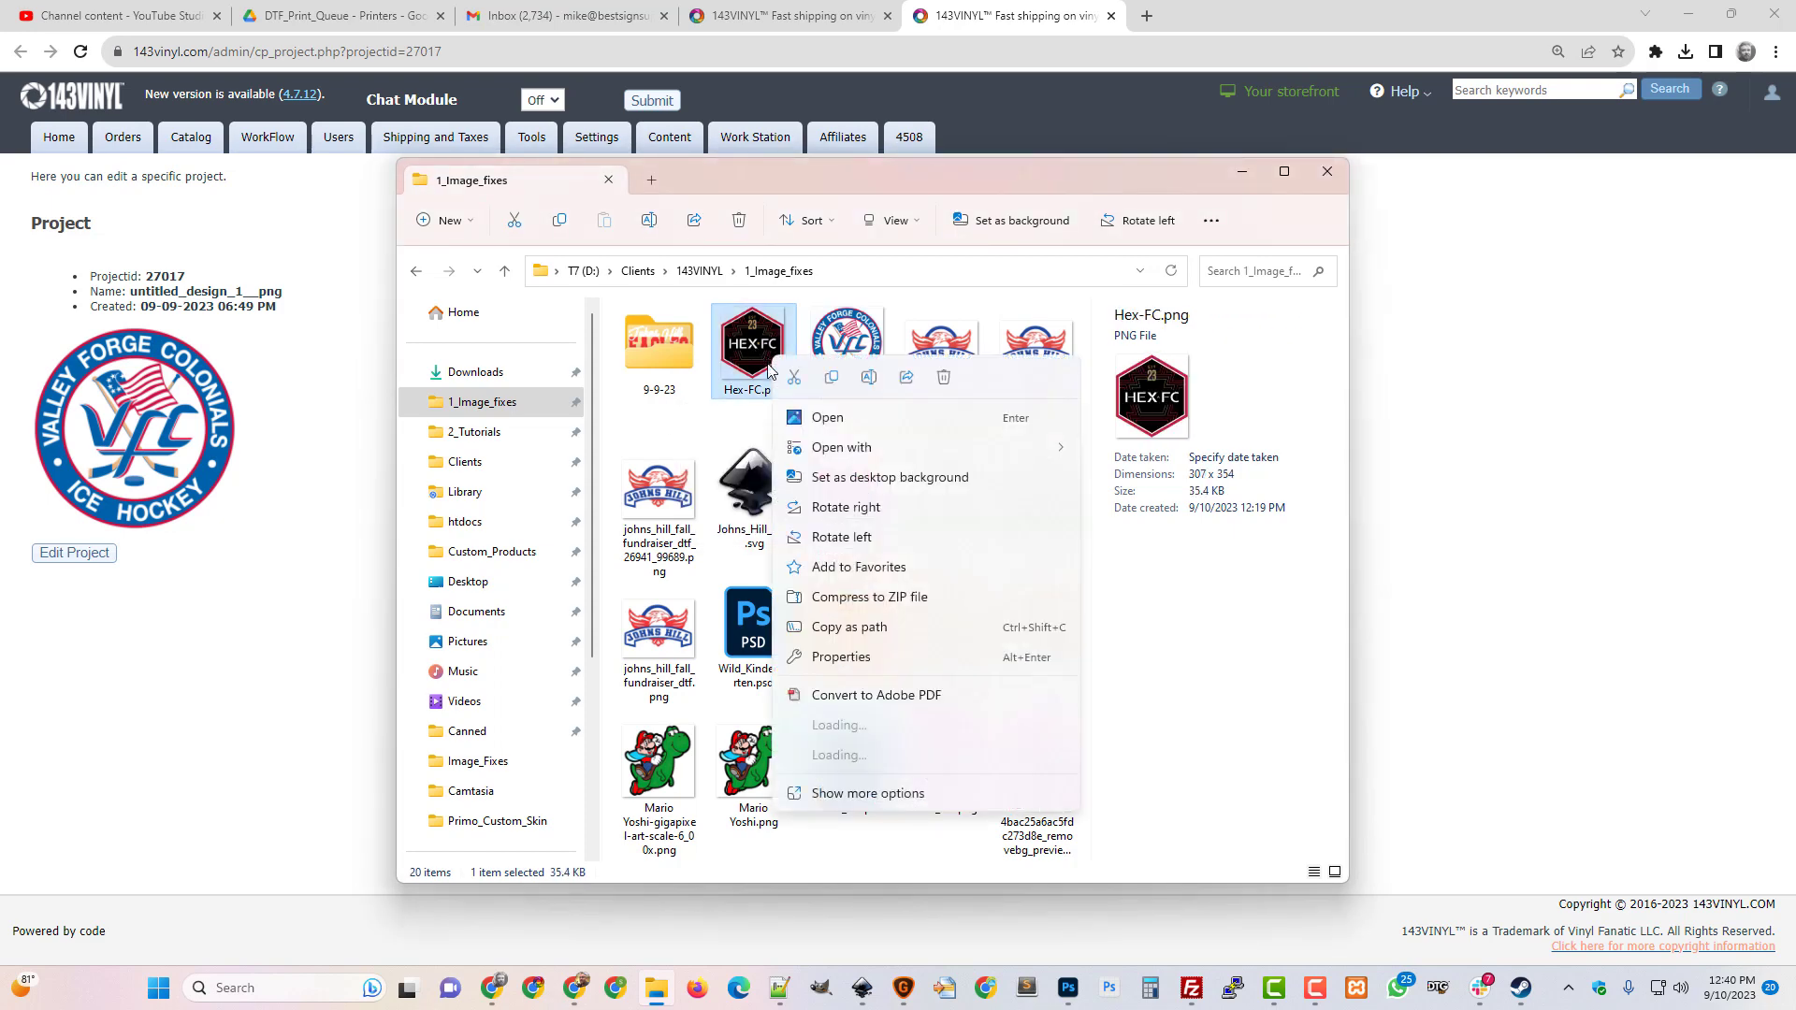
mouse_move(847, 447)
click(1157, 487)
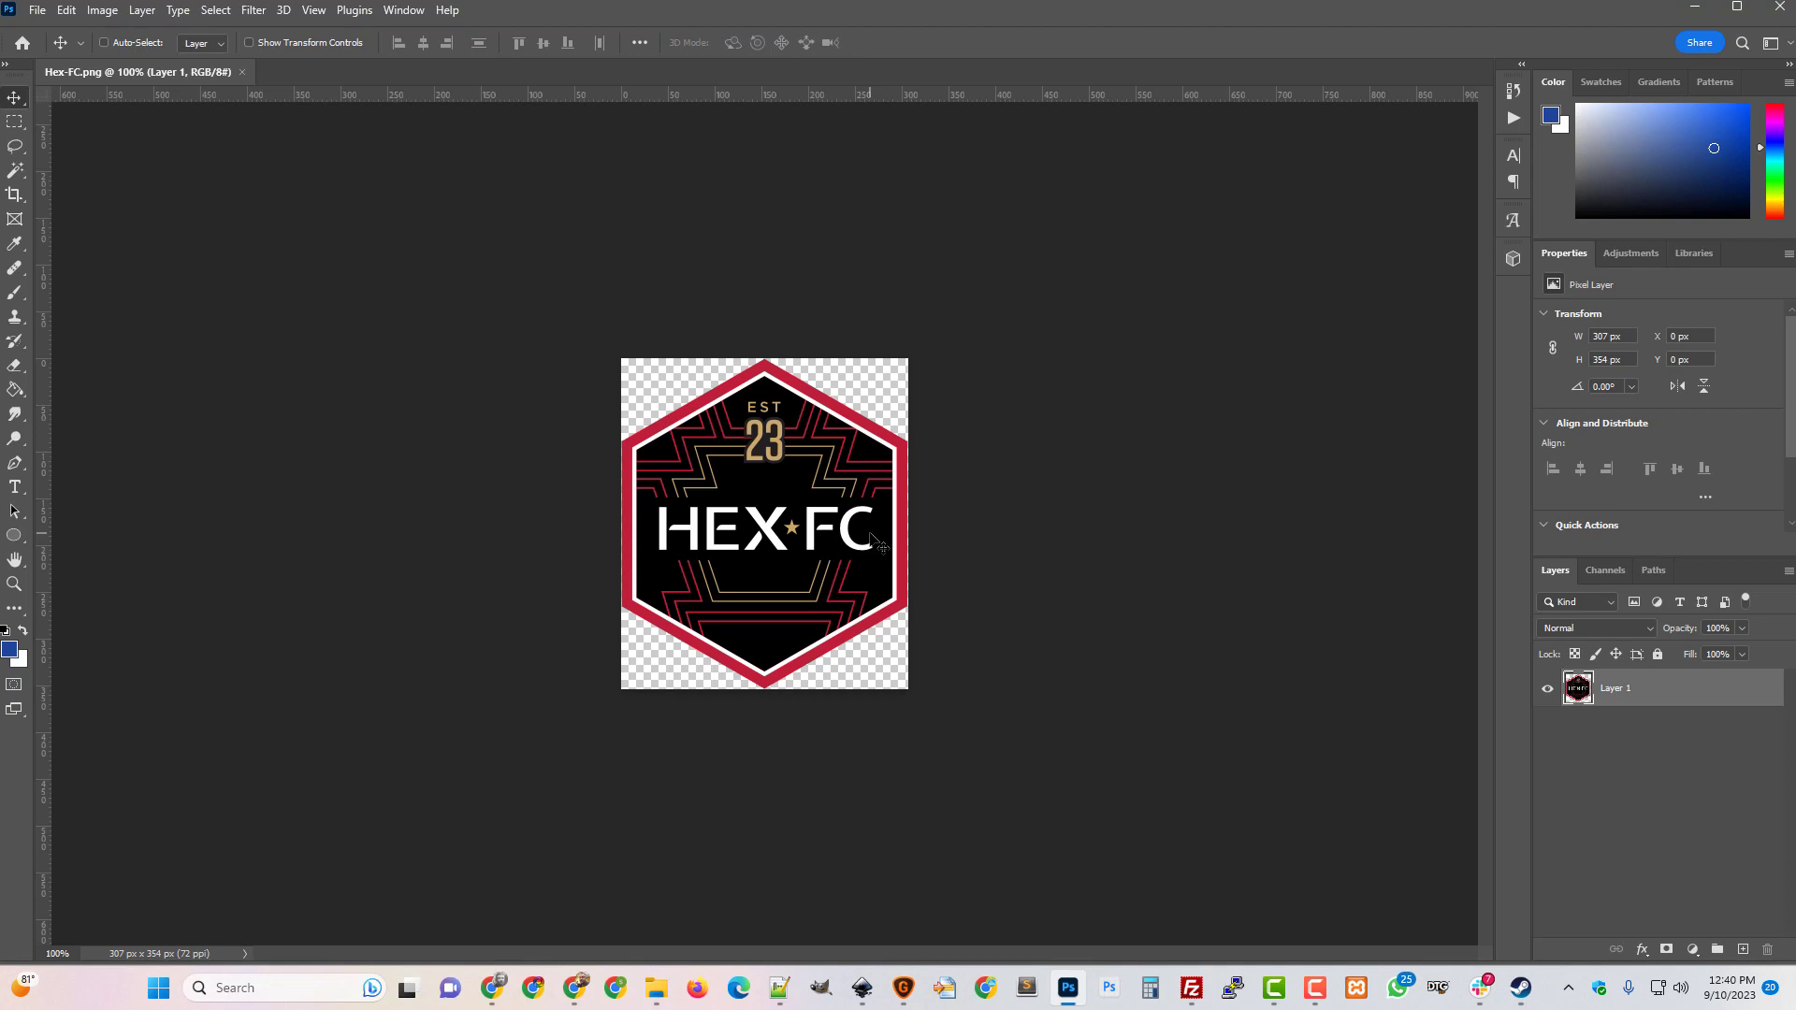
Select the red hexagon border with the Magic Wand, copy it to a new layer and hide Layer 1.
key(ctrl+plus)
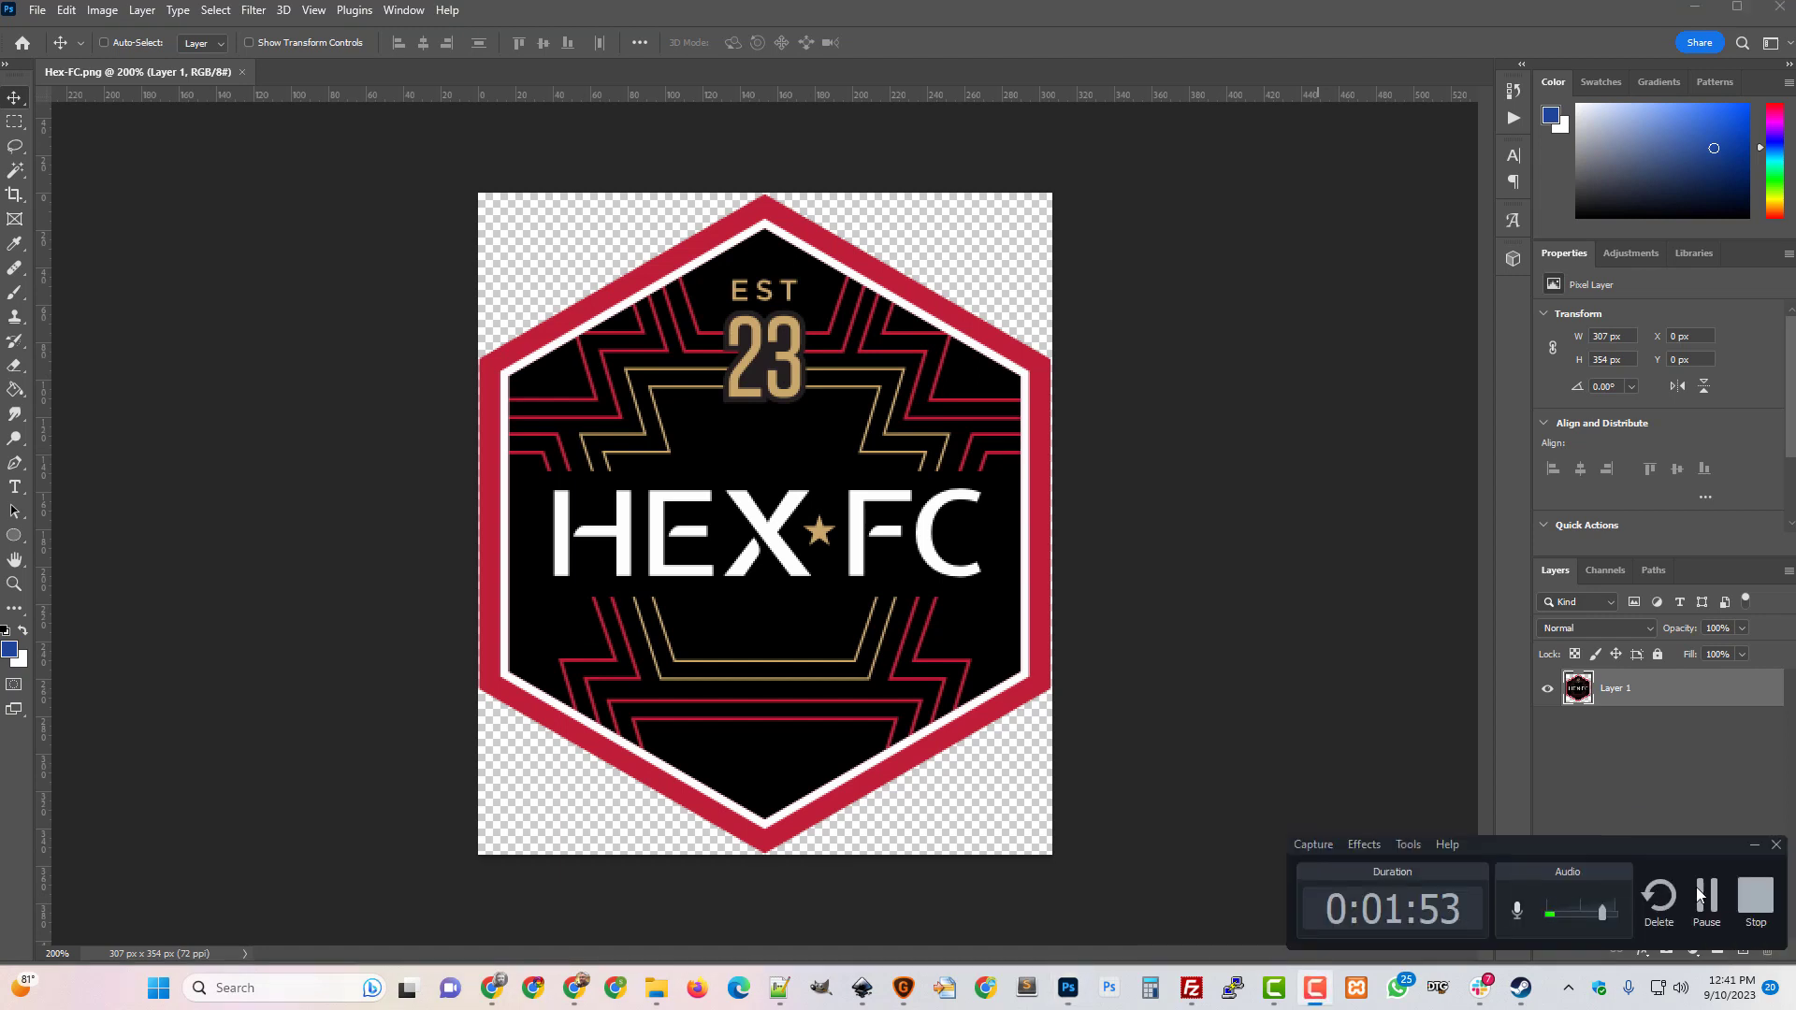
click(15, 170)
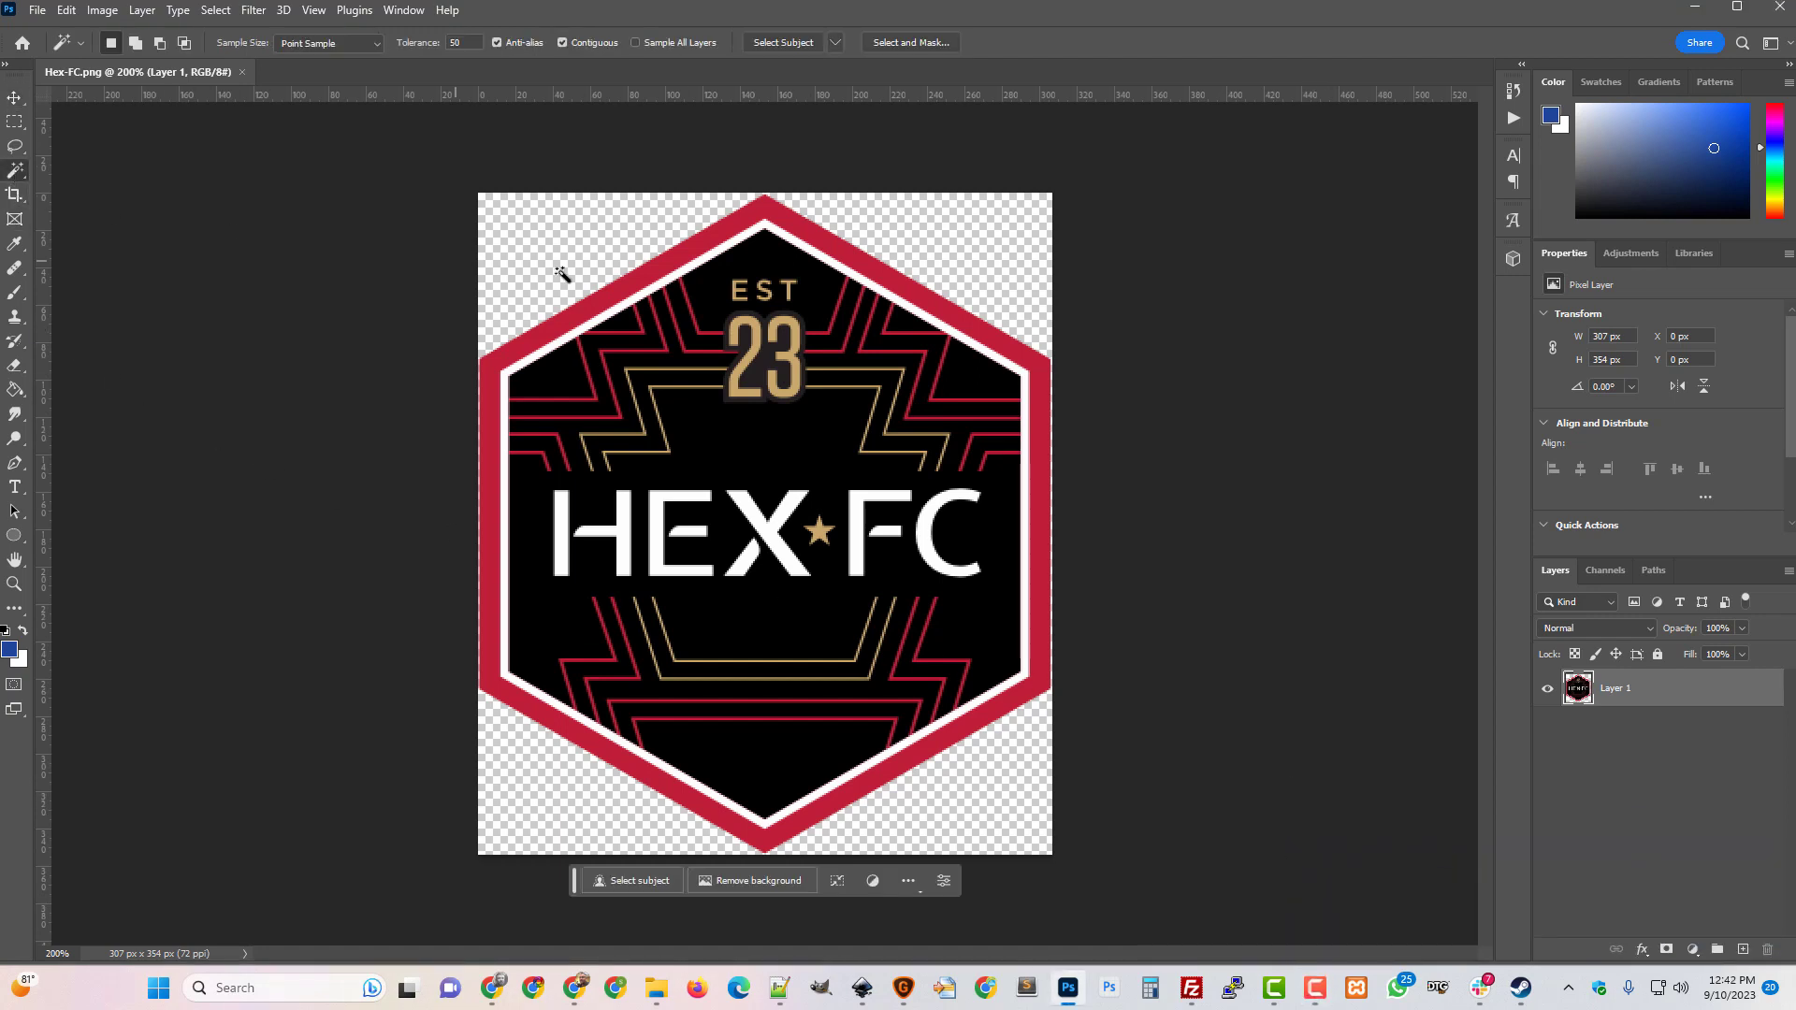
click(905, 282)
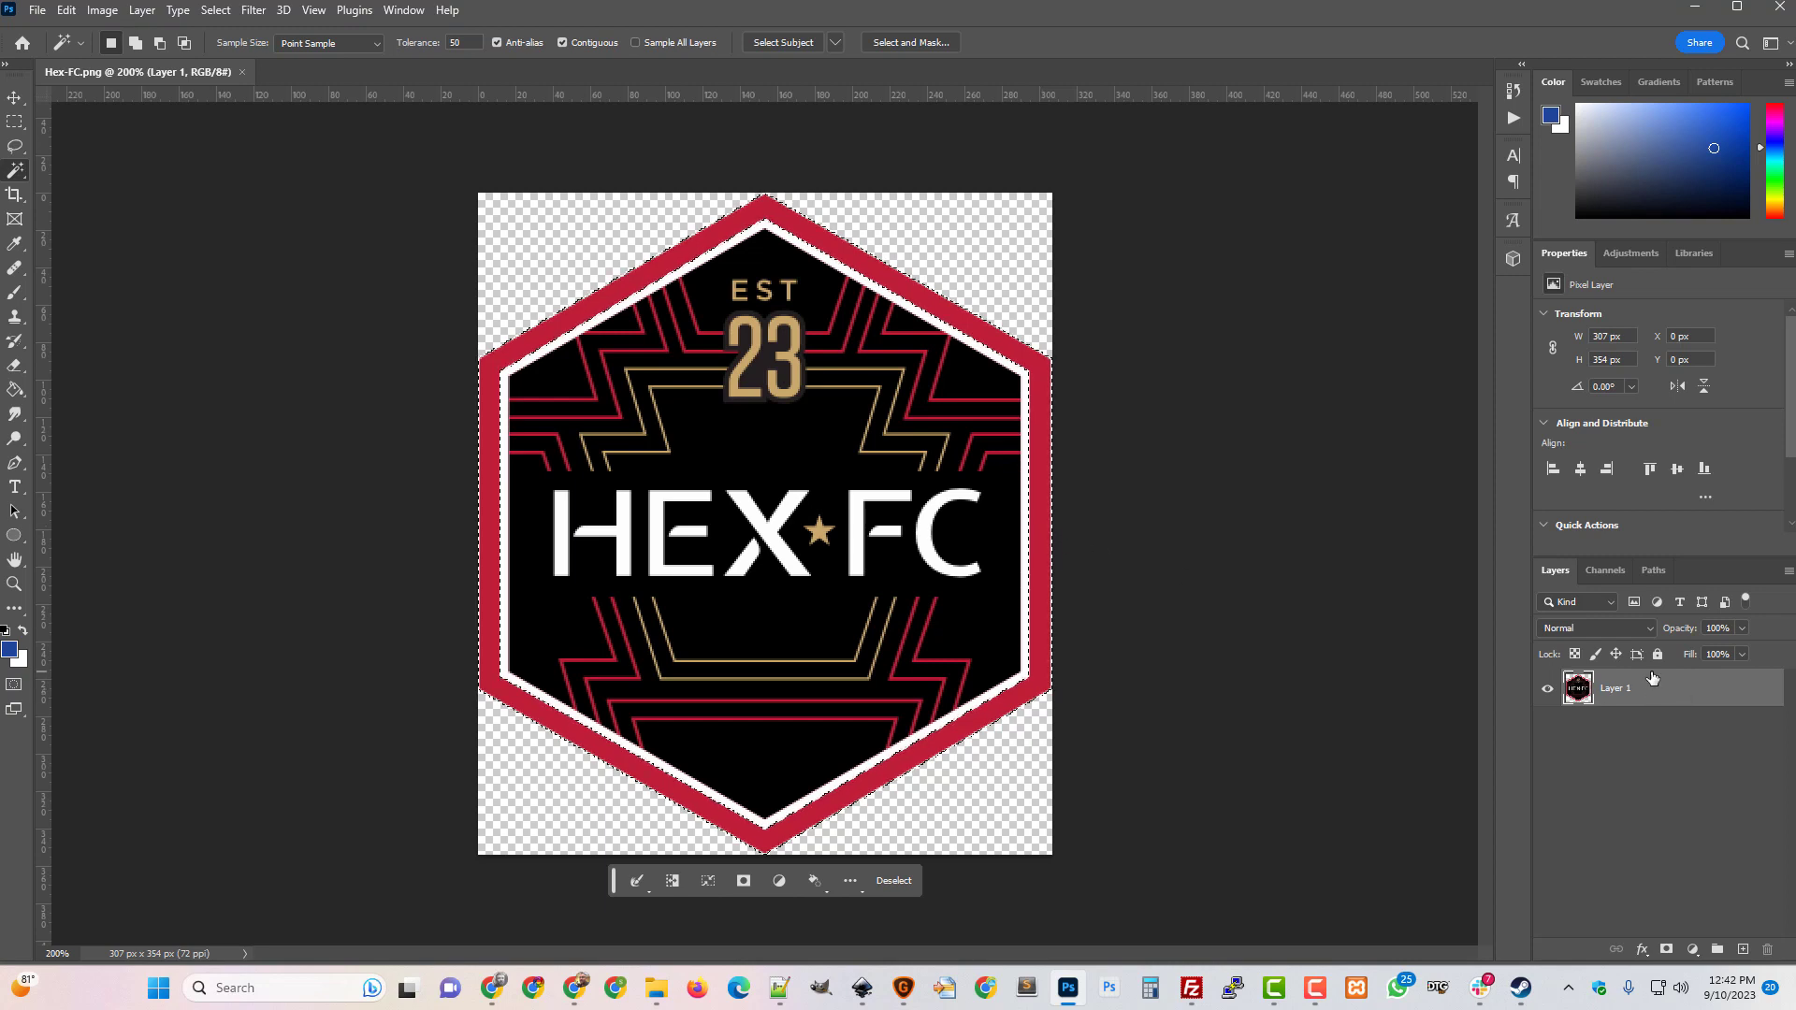
key(ctrl+j)
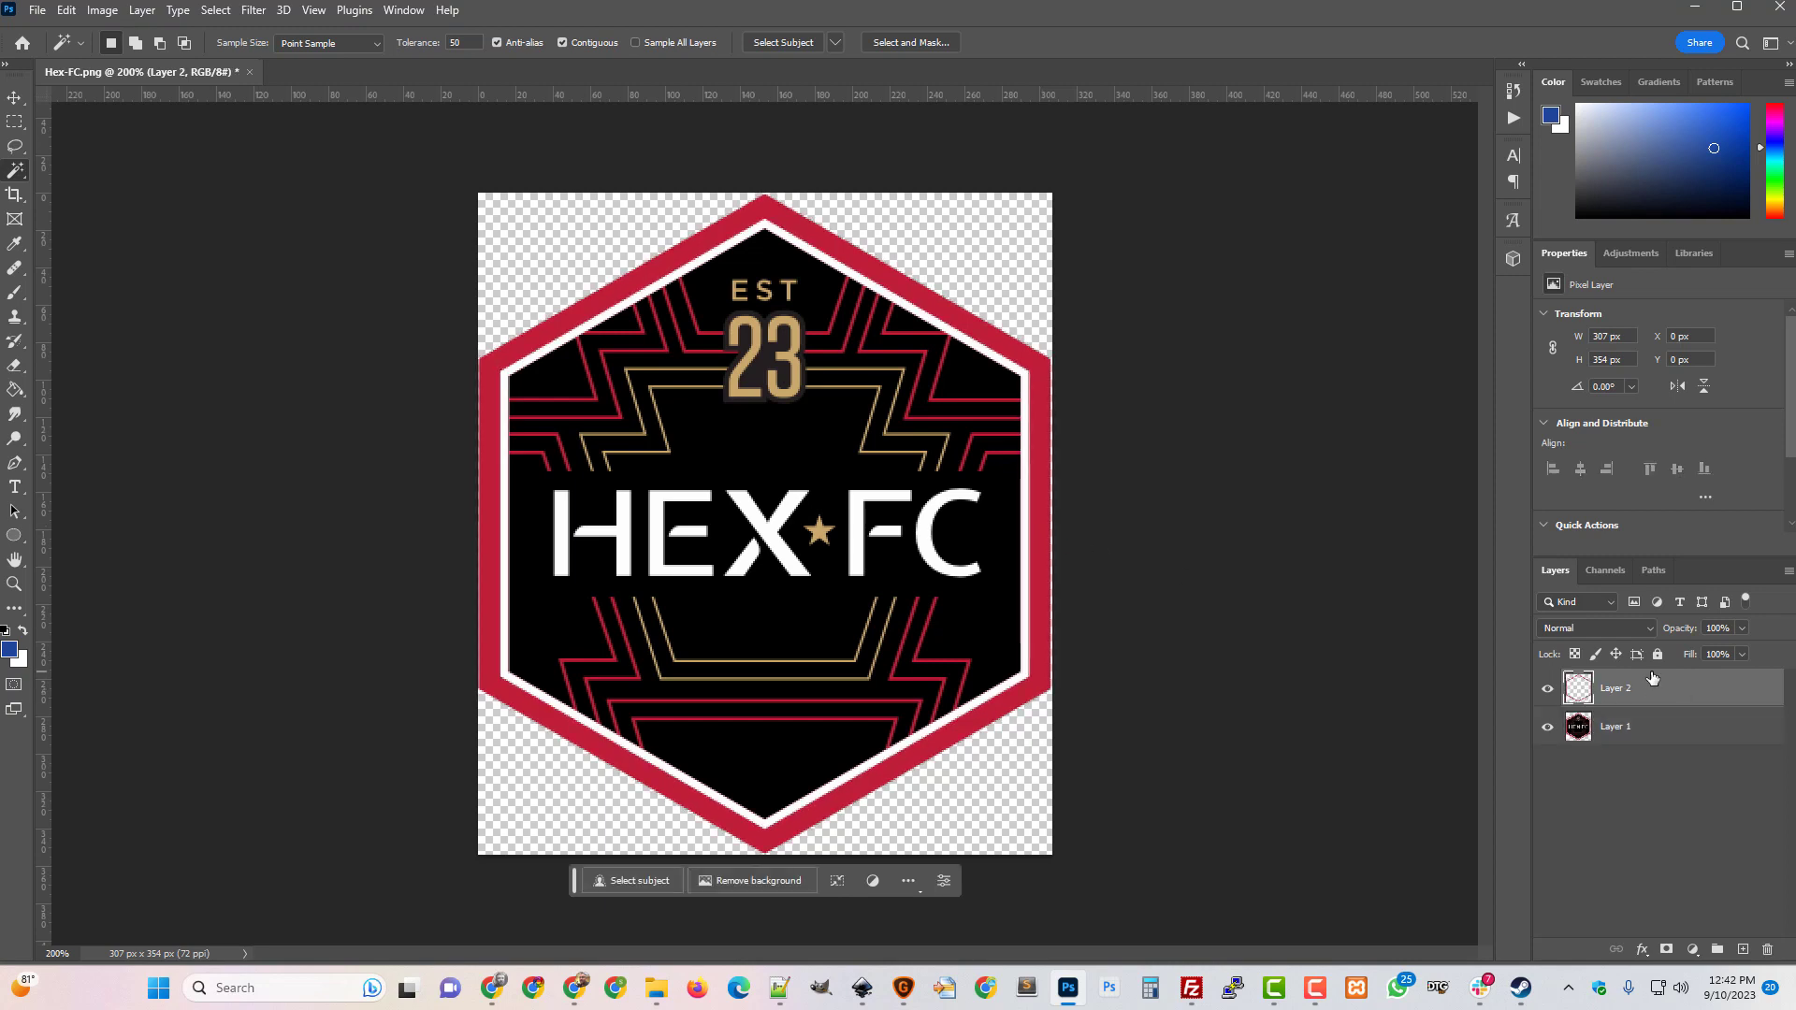
click(1548, 730)
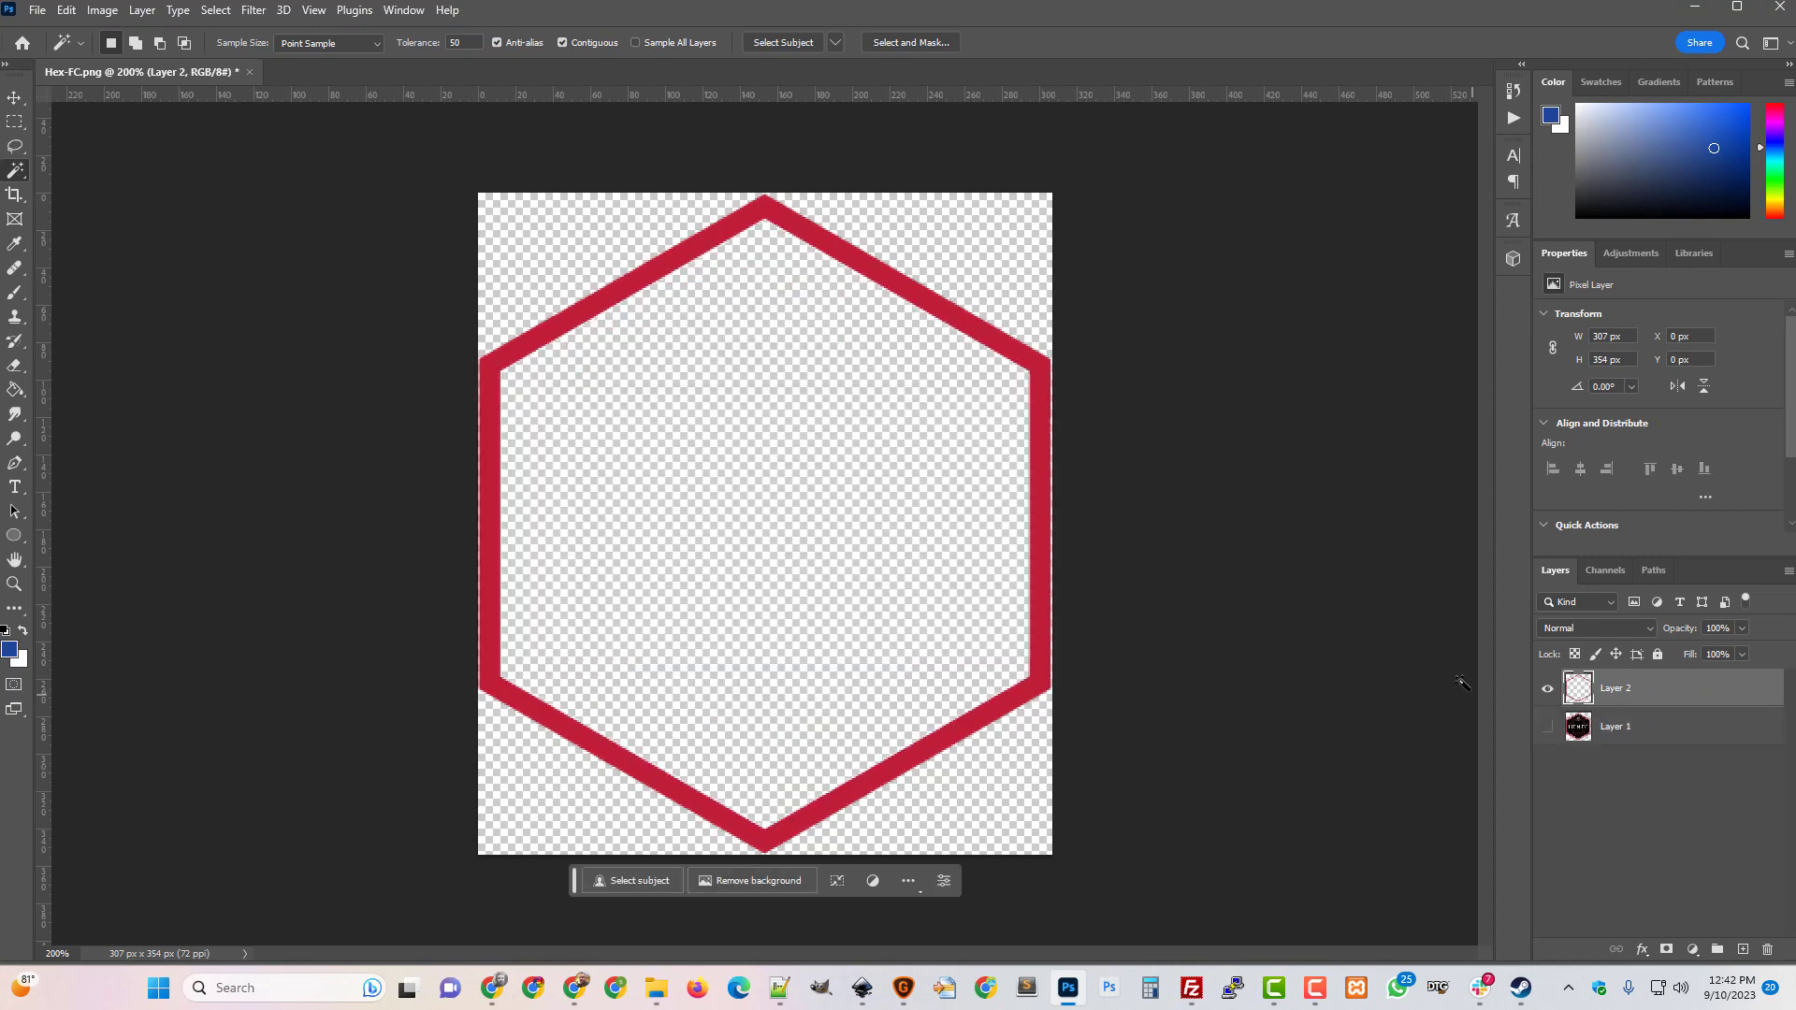
right_click(1619, 689)
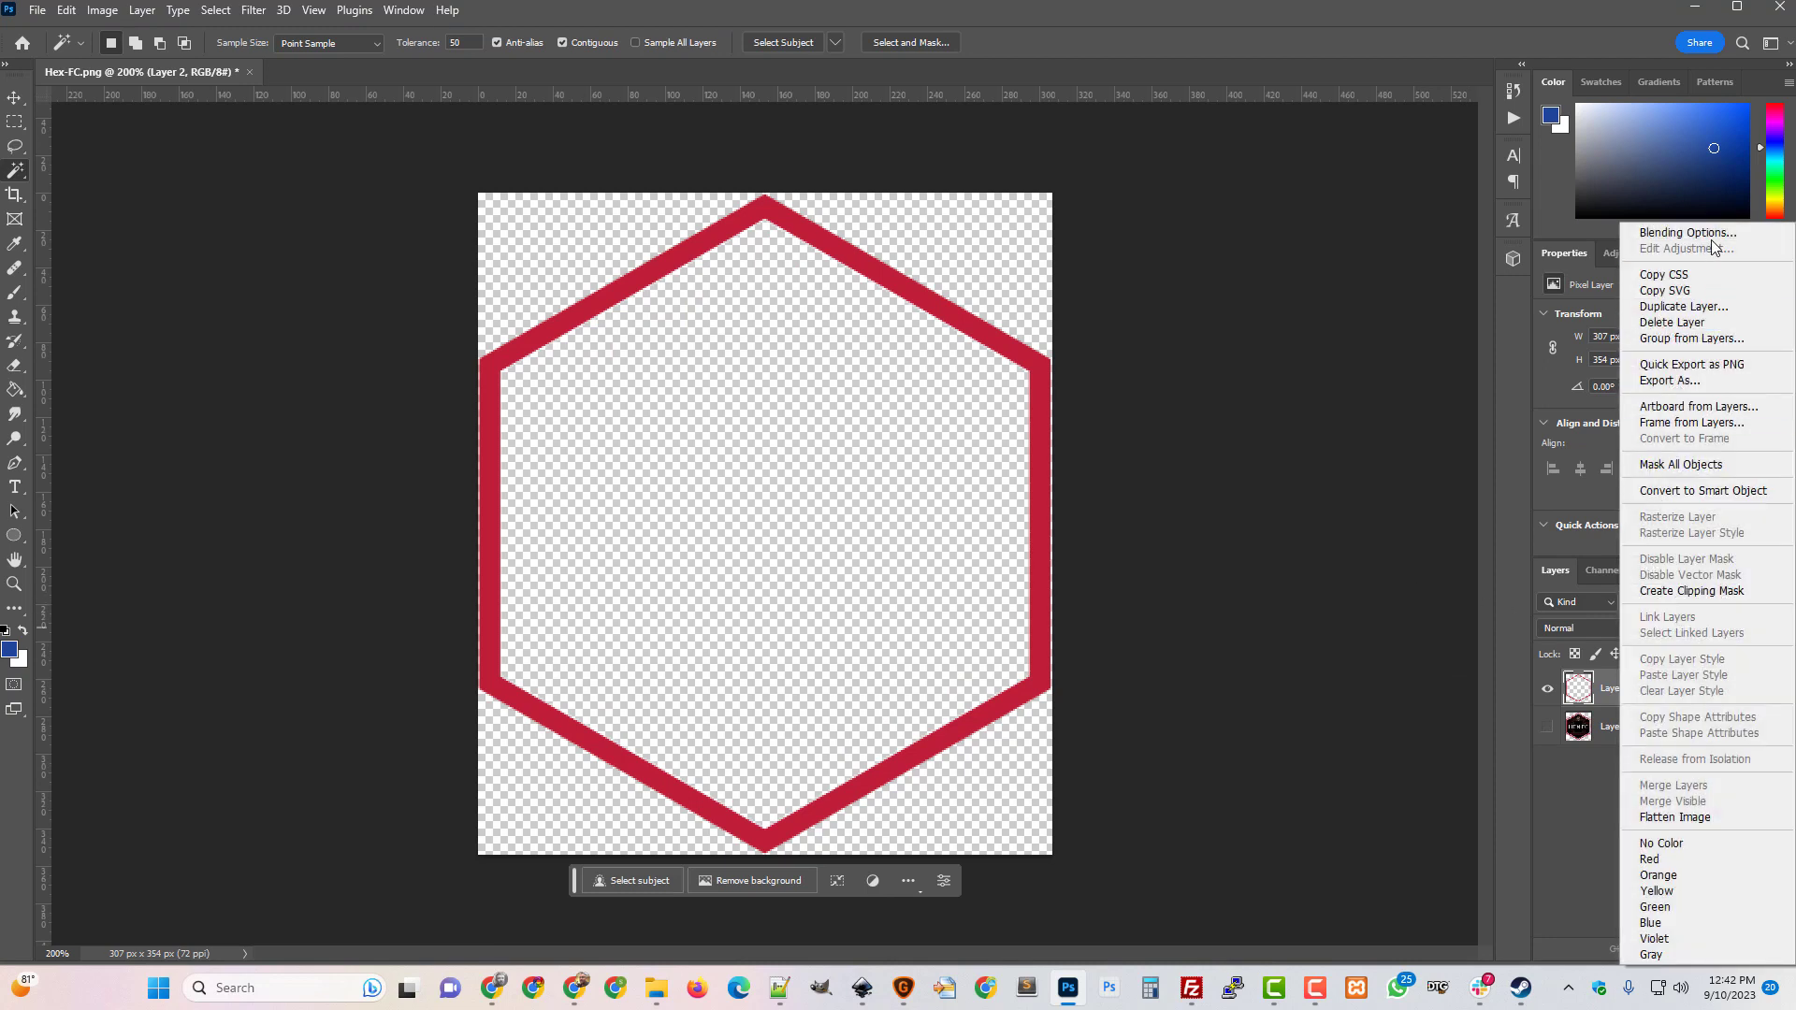
click(1551, 735)
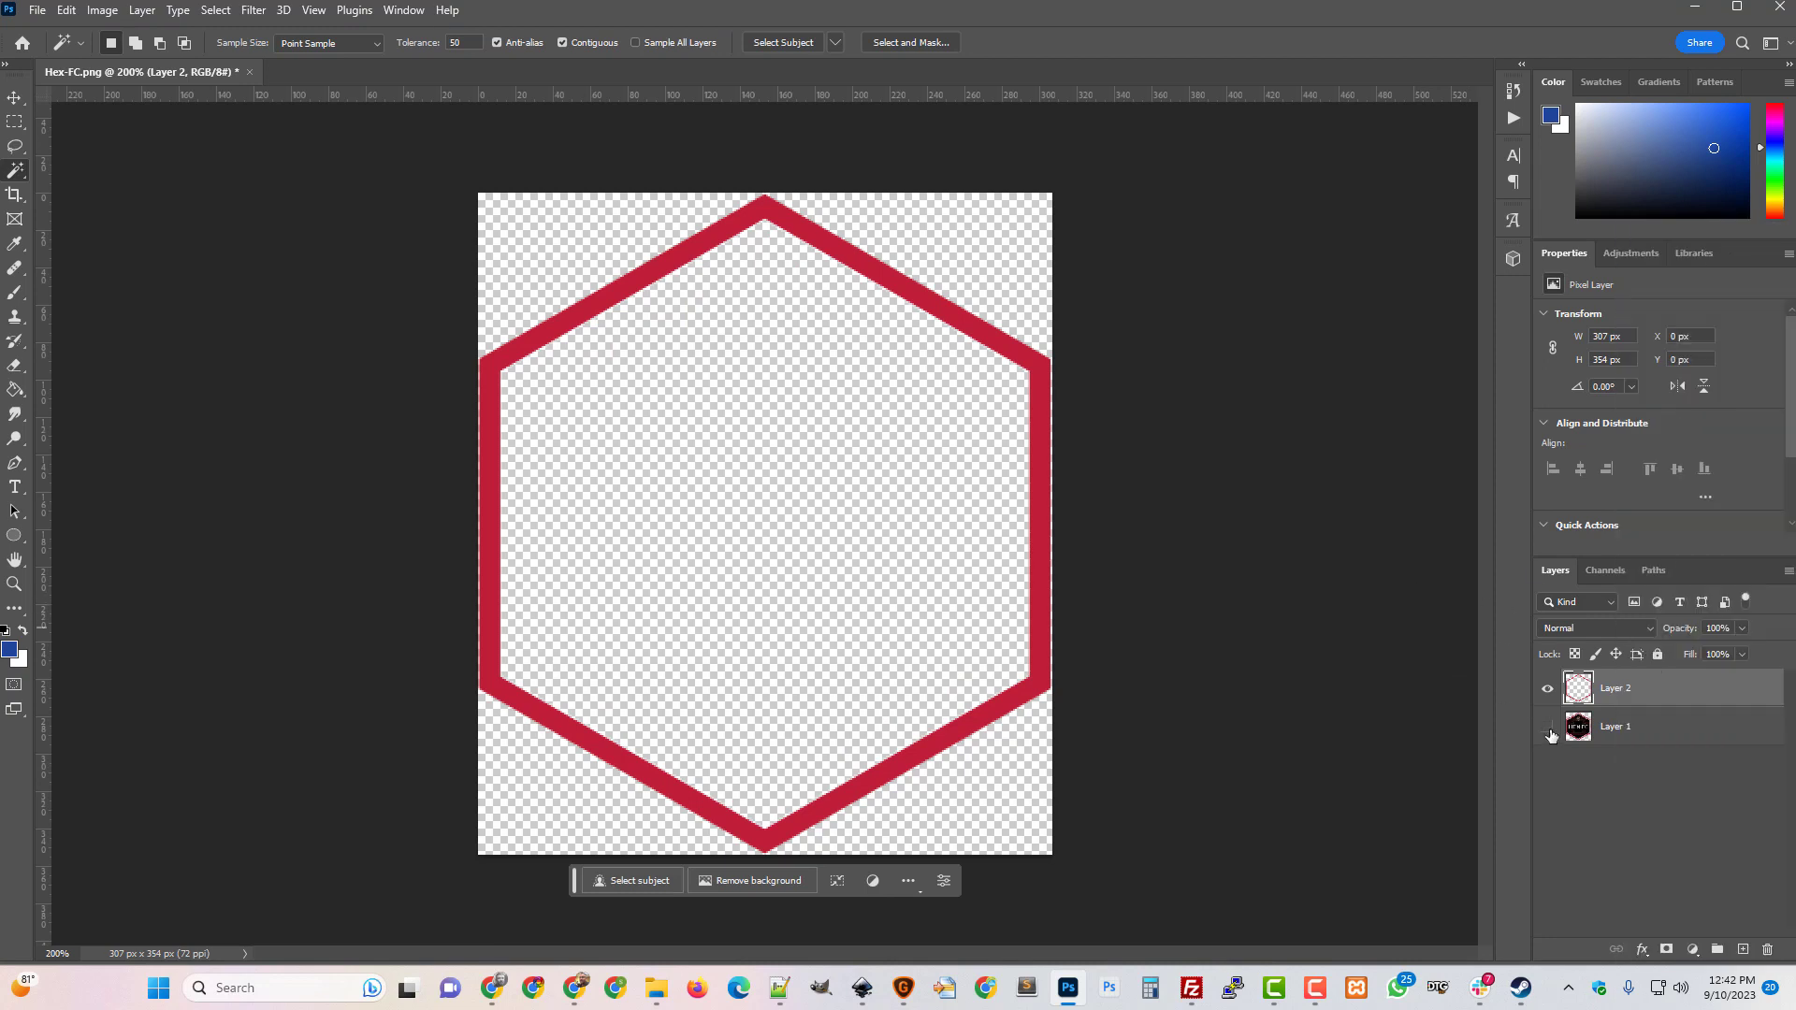
click(1548, 728)
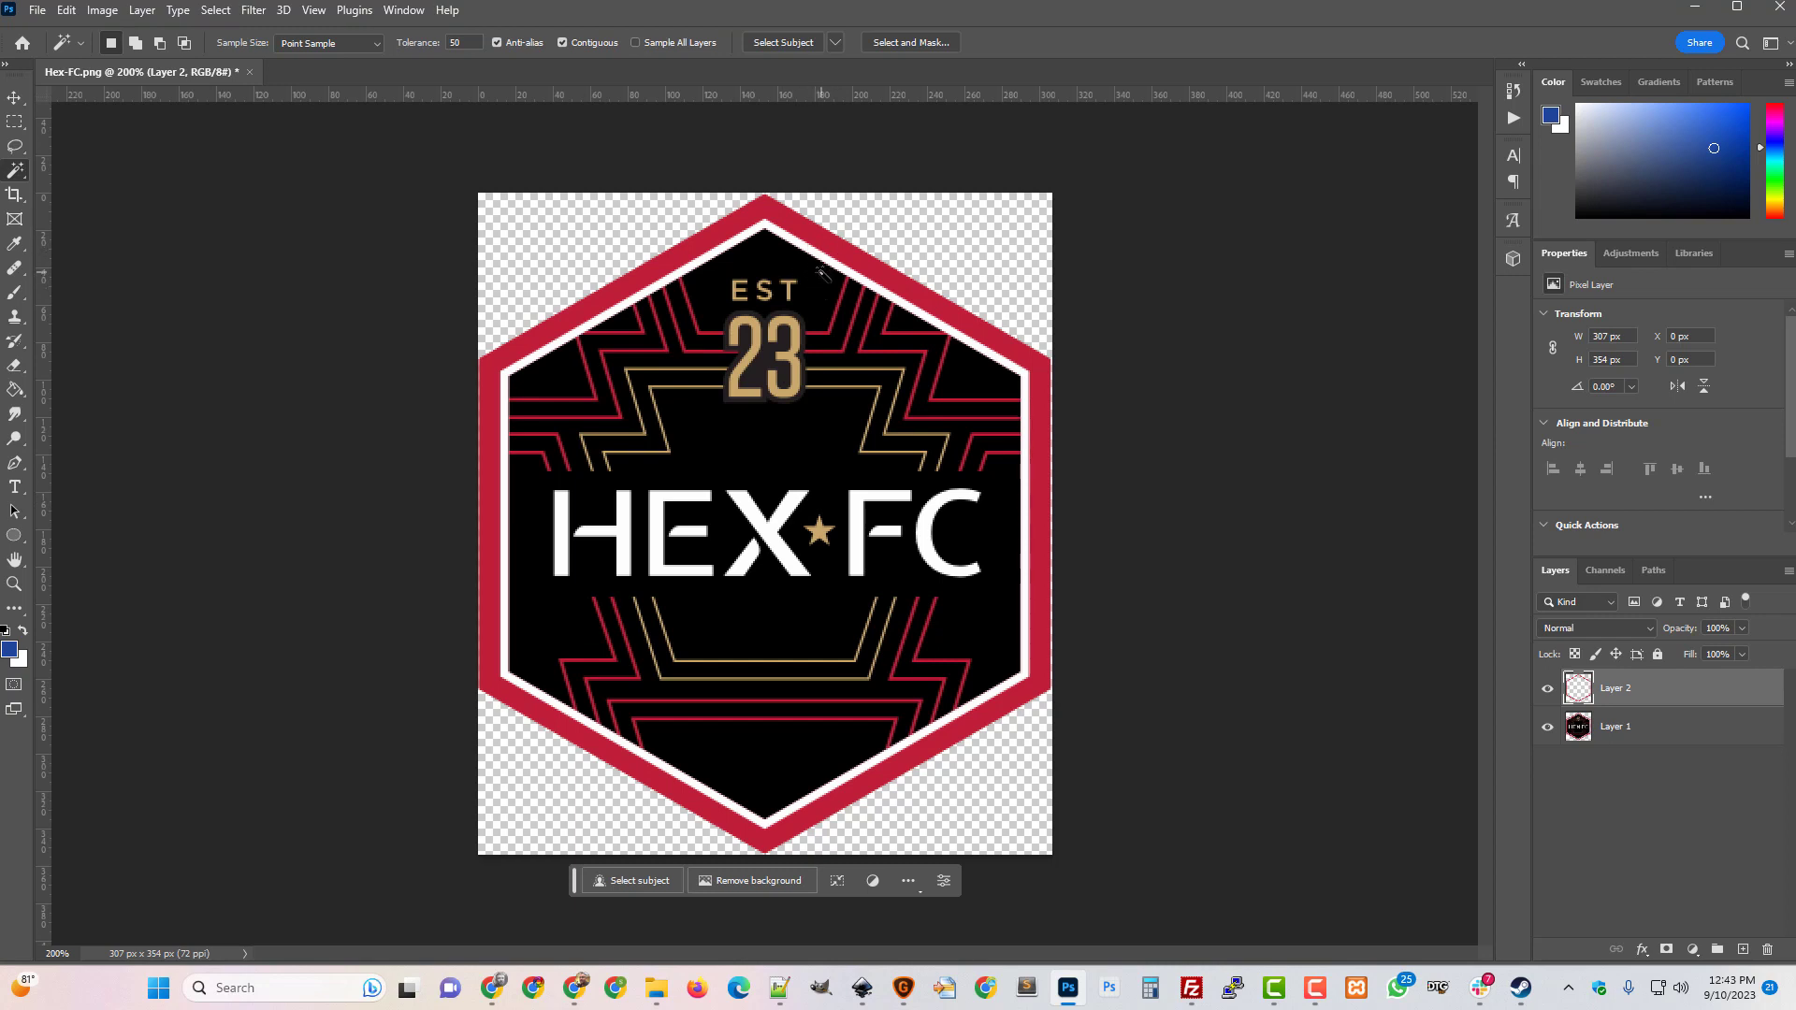
click(1548, 726)
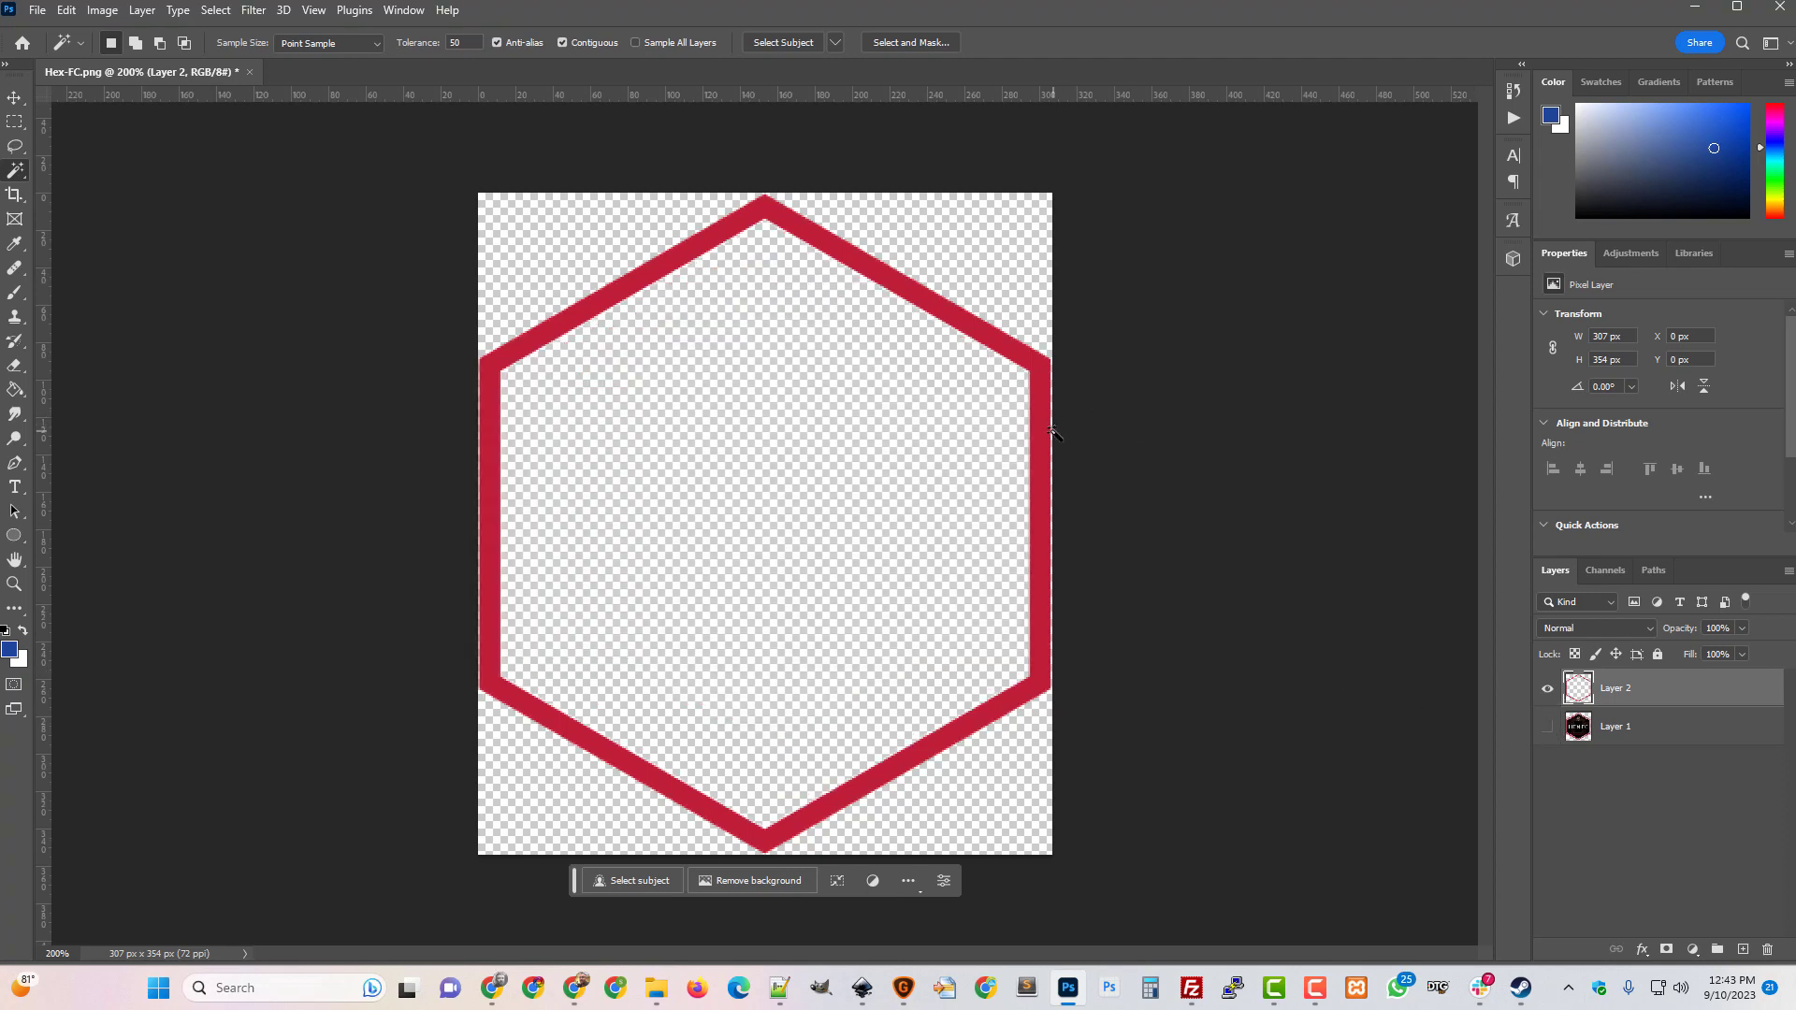
Apply a black Color Overlay to the hexagon border on Layer 2.
right_click(1610, 700)
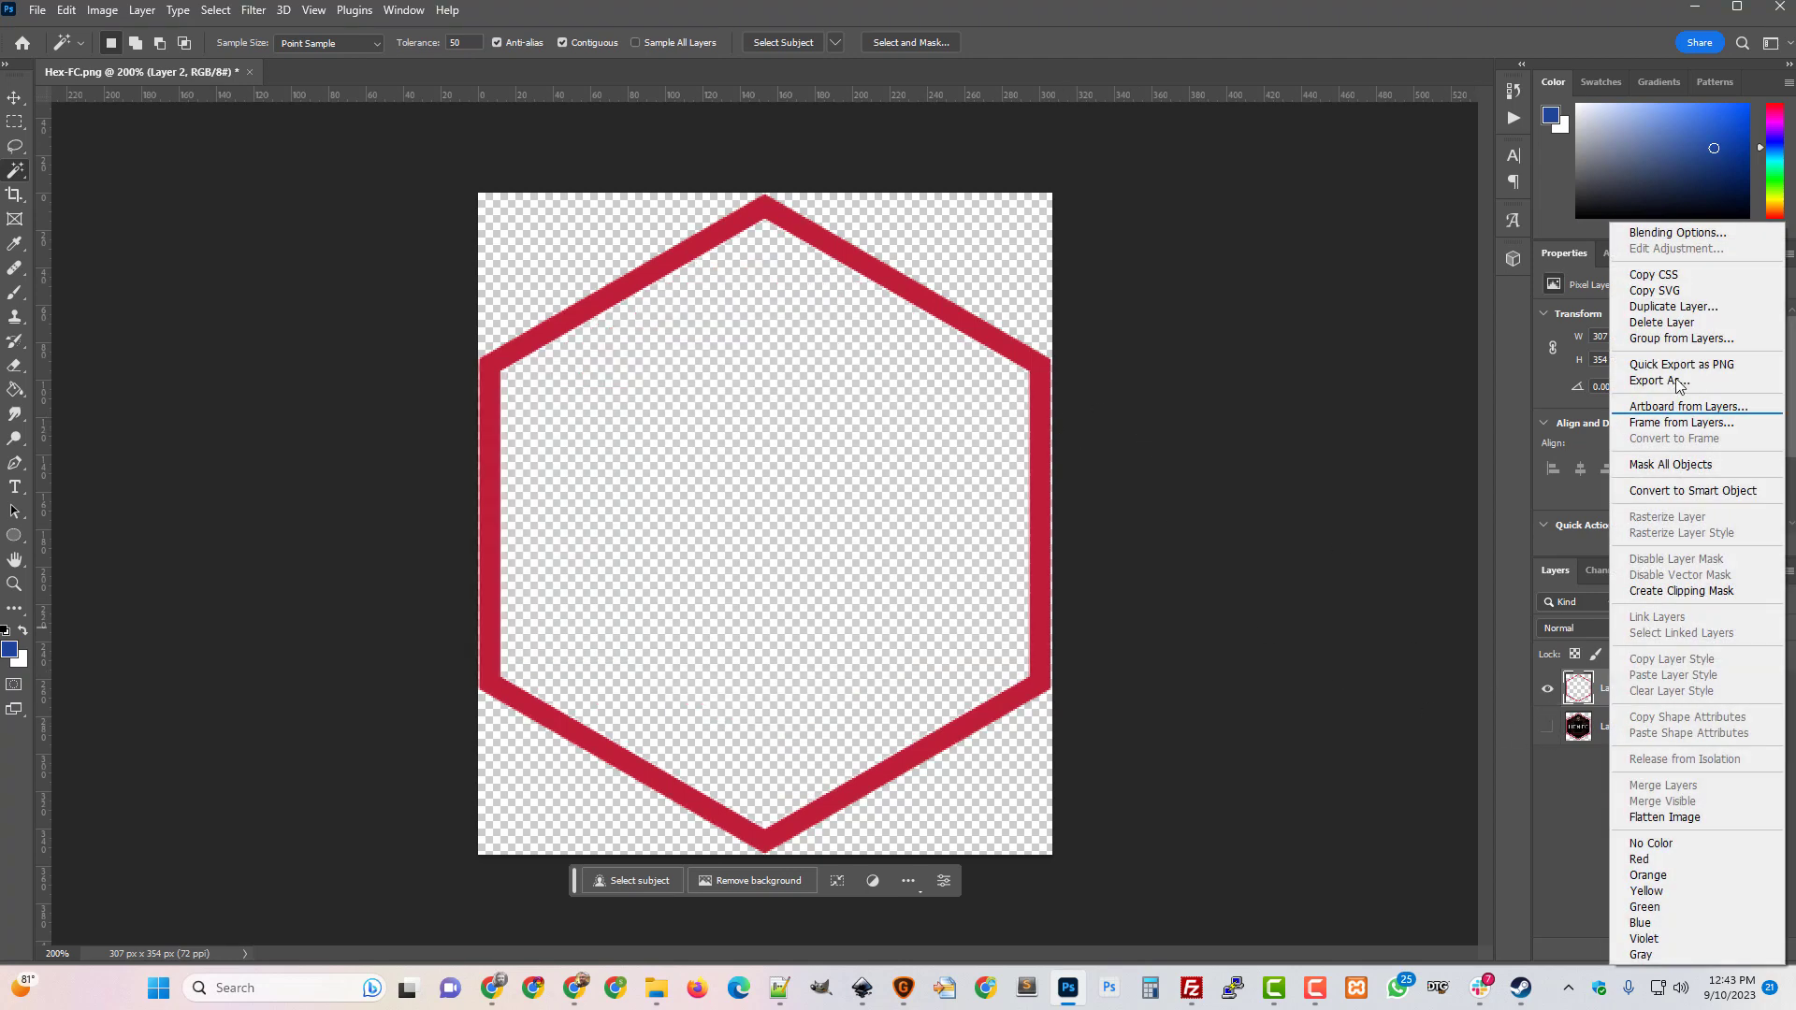
click(1677, 233)
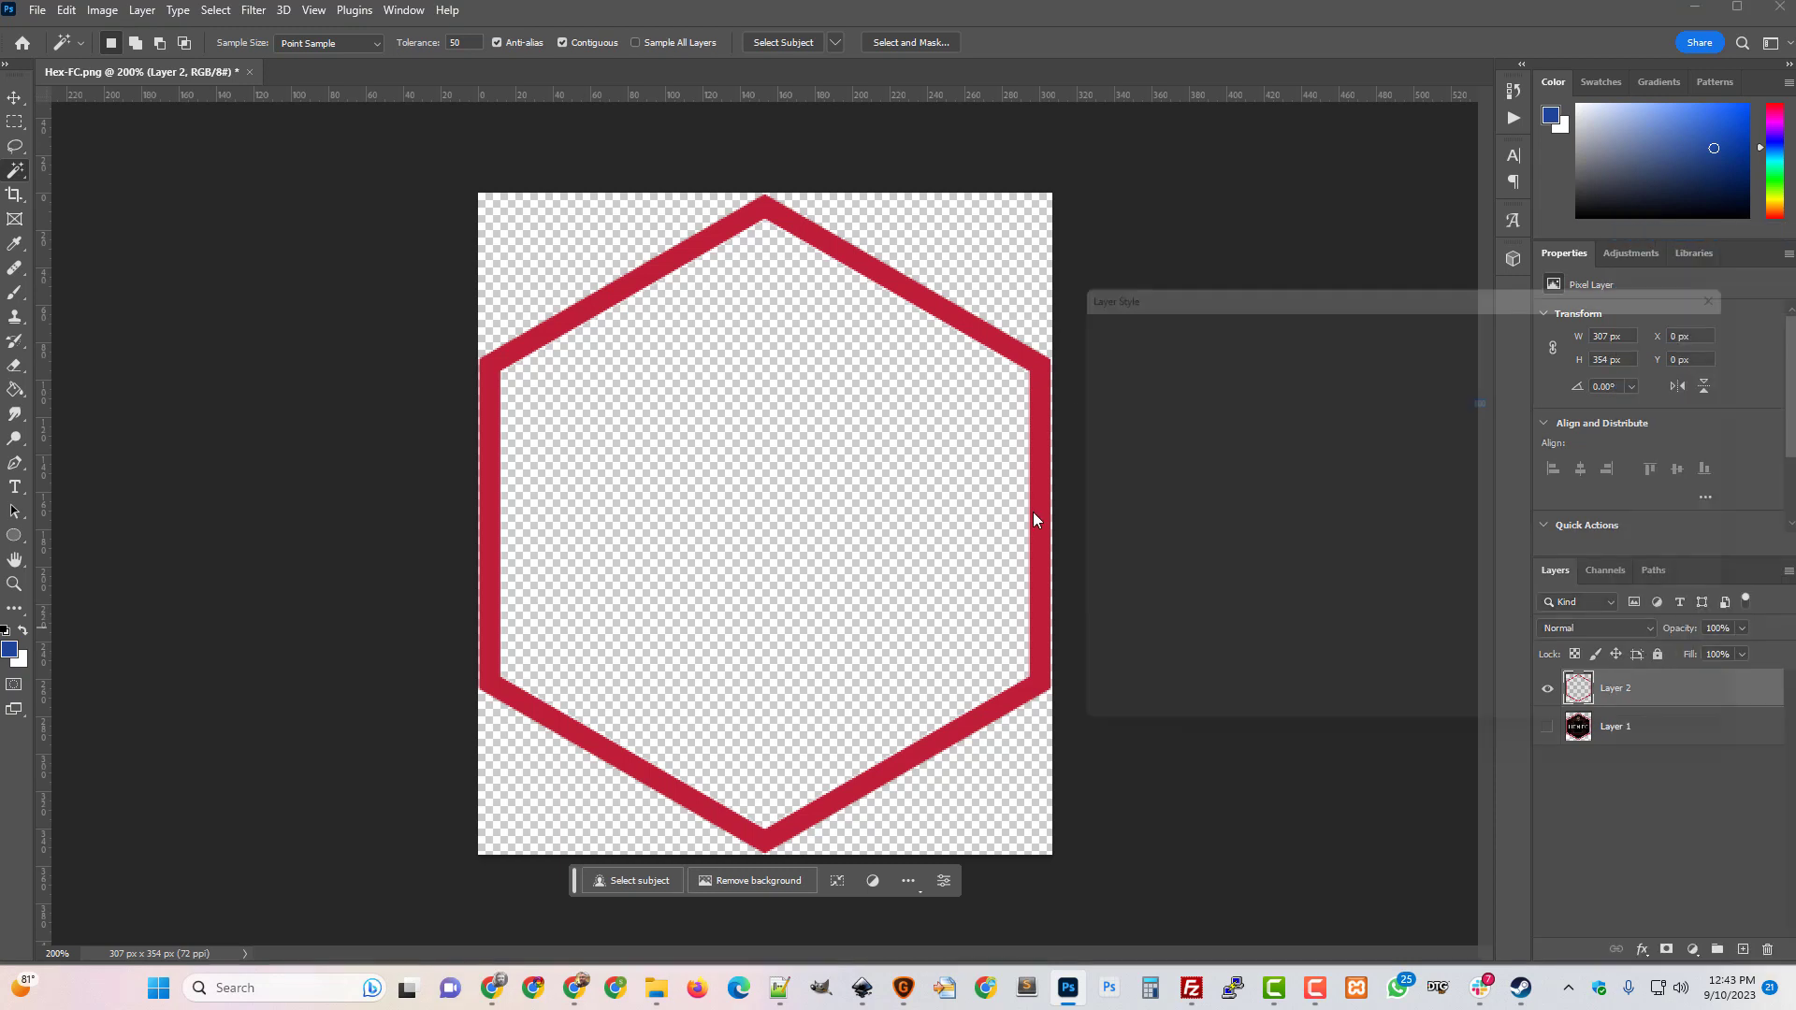
click(1112, 559)
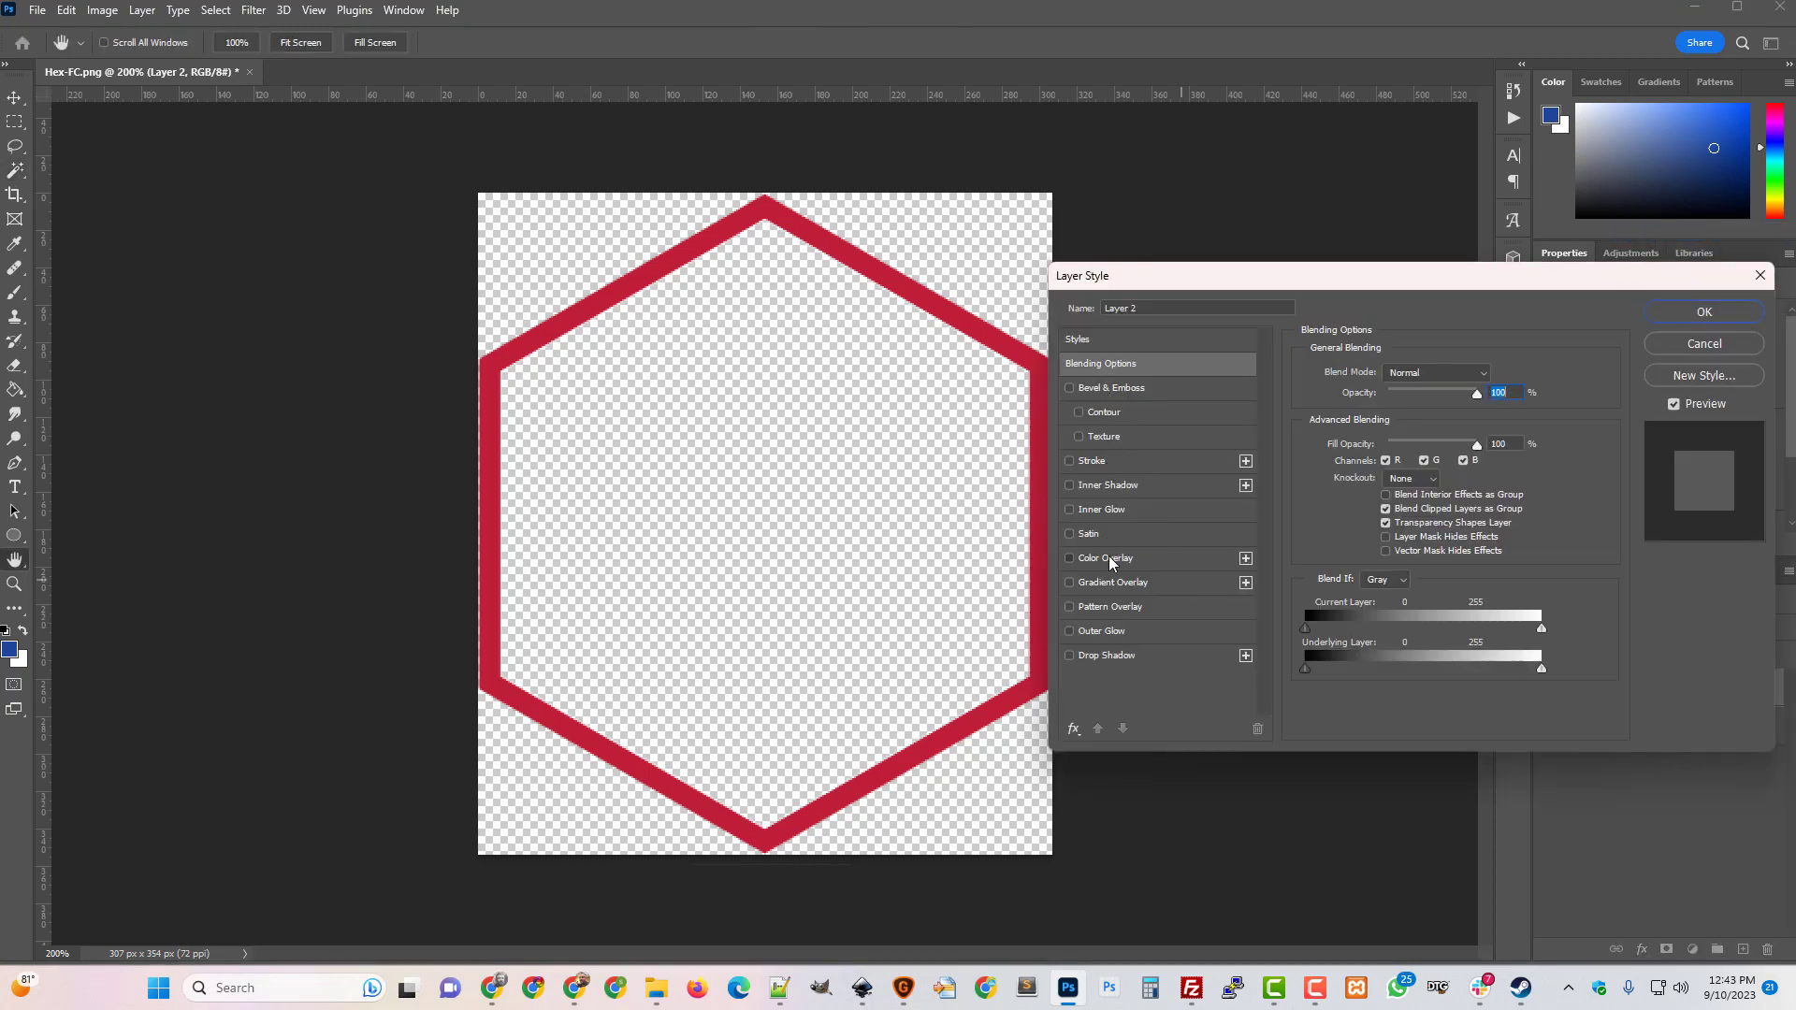
click(1705, 312)
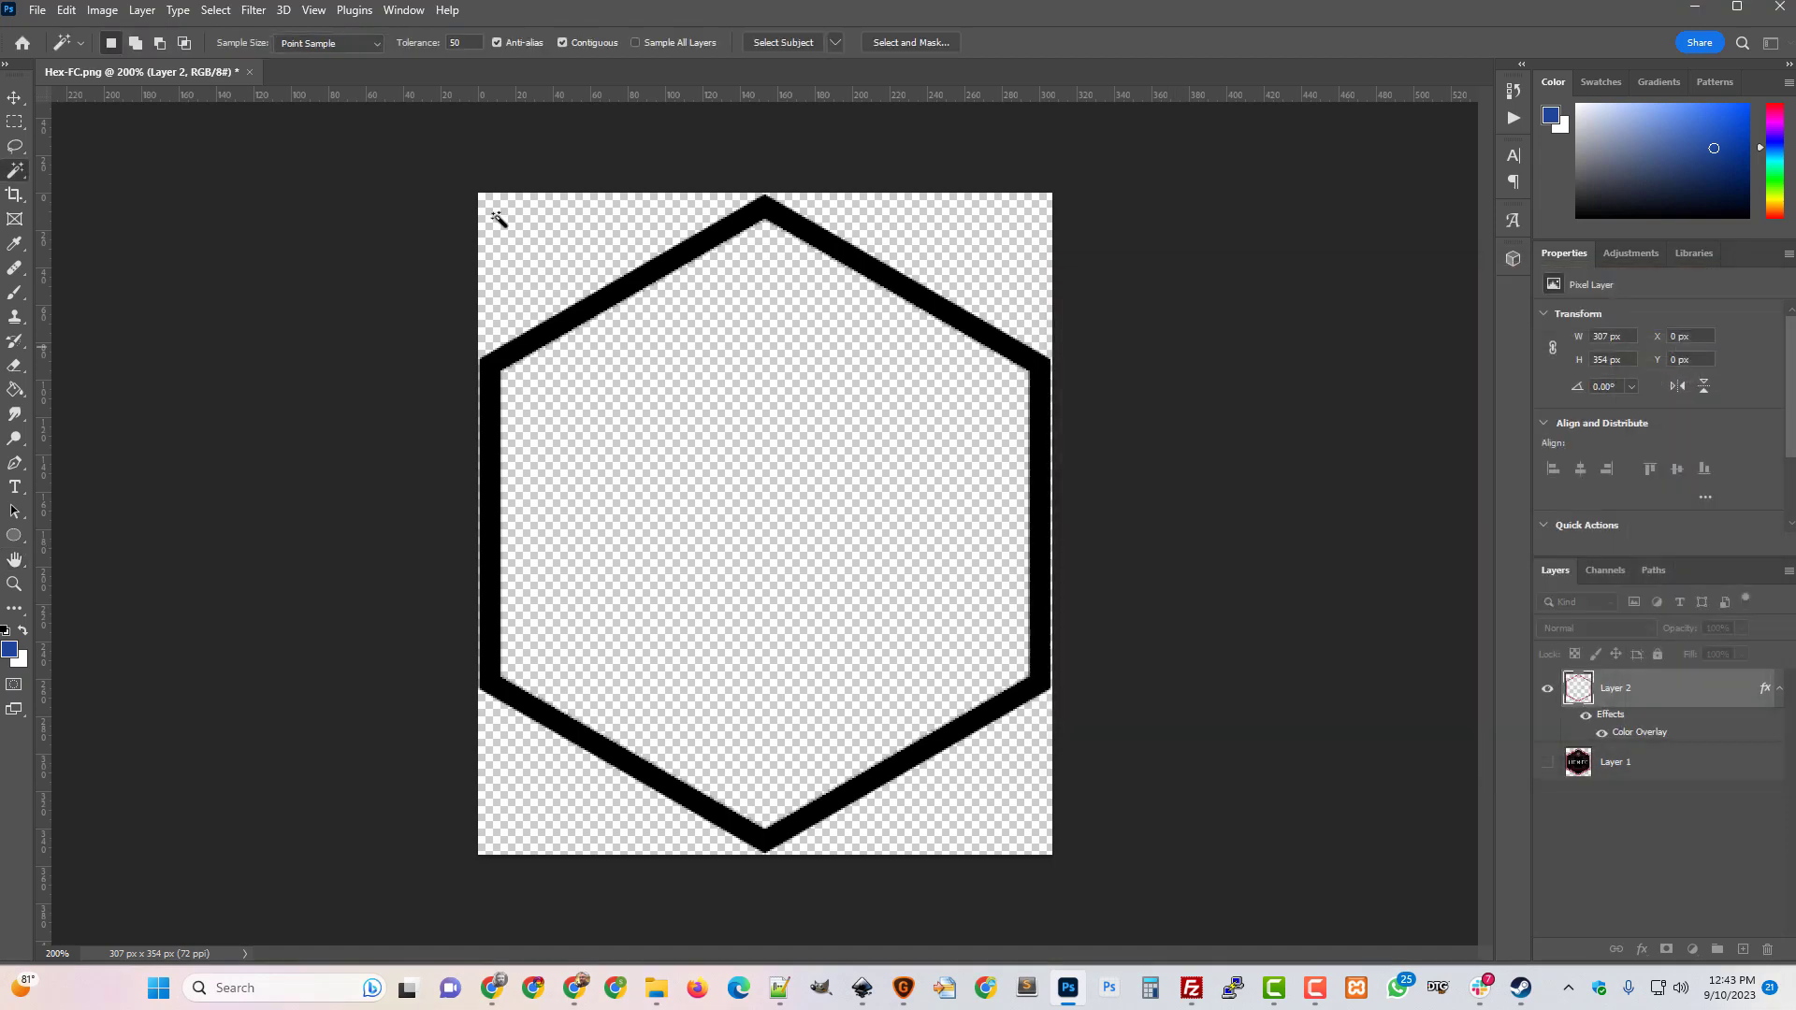
Export the black hexagon border as a PNG named Hex-FC_black_Sextagon in the 1_Image_fixes folder.
click(35, 9)
mouse_move(93, 339)
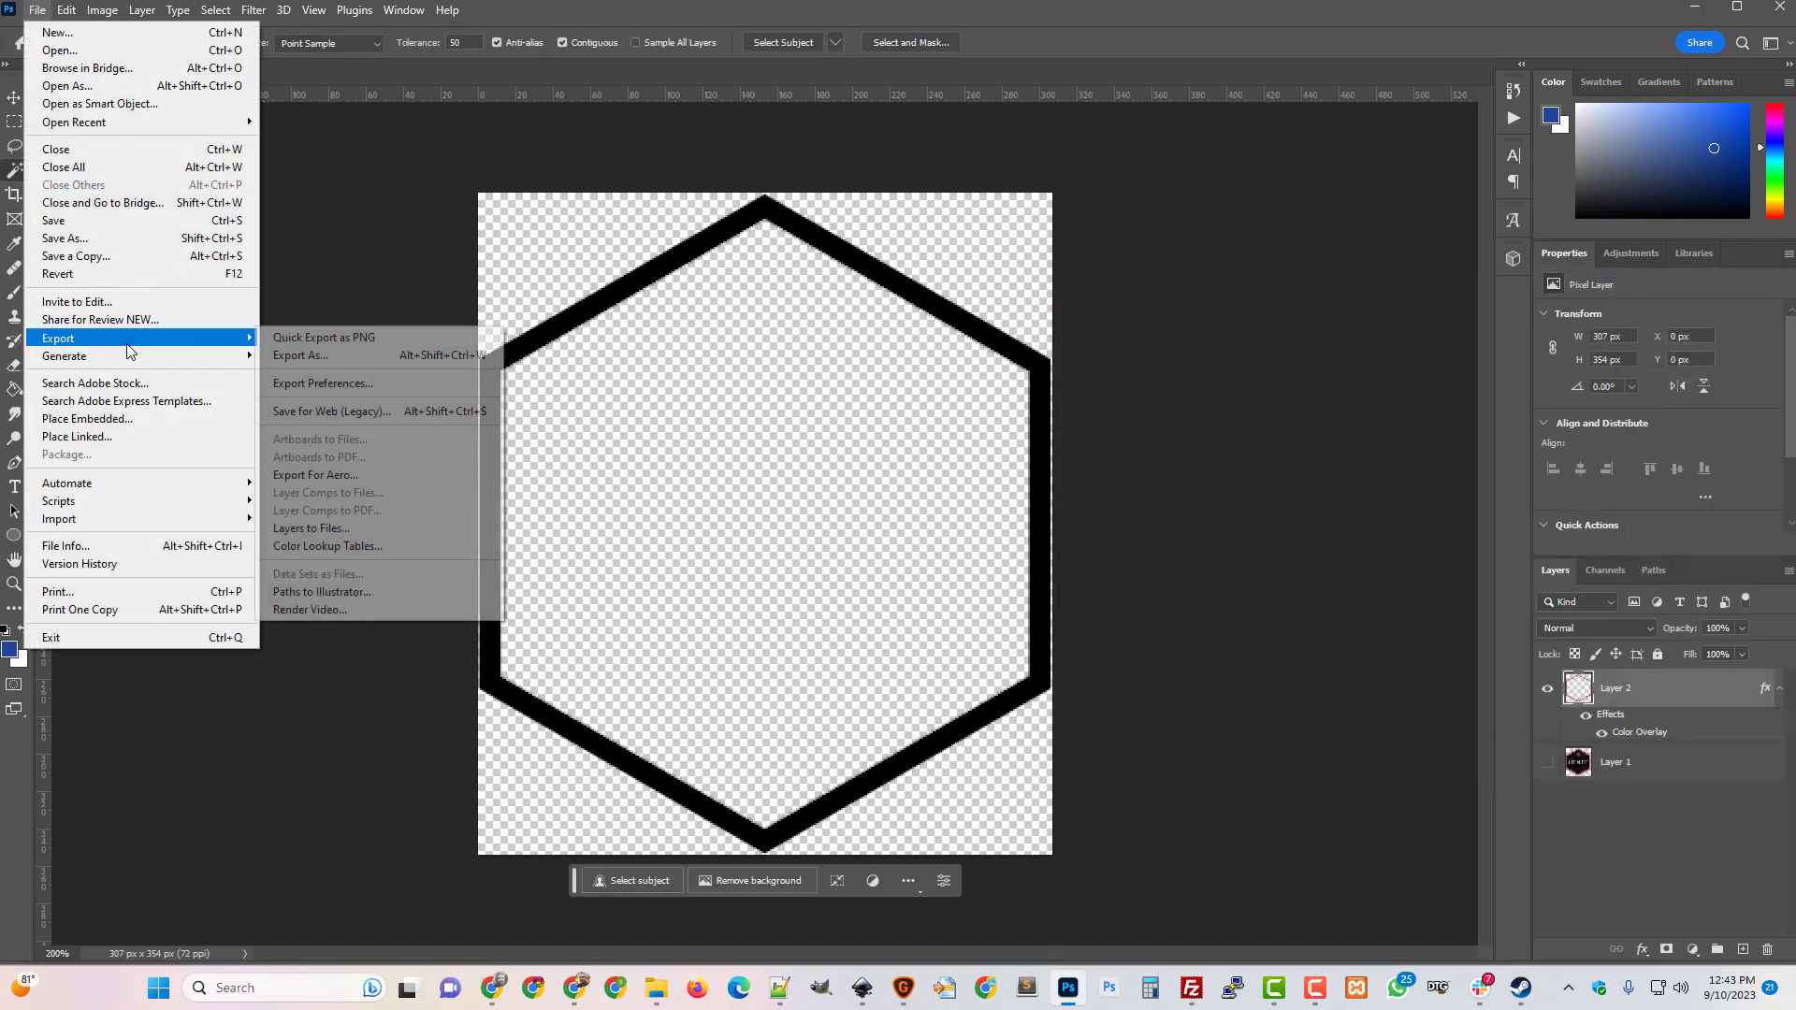
click(356, 339)
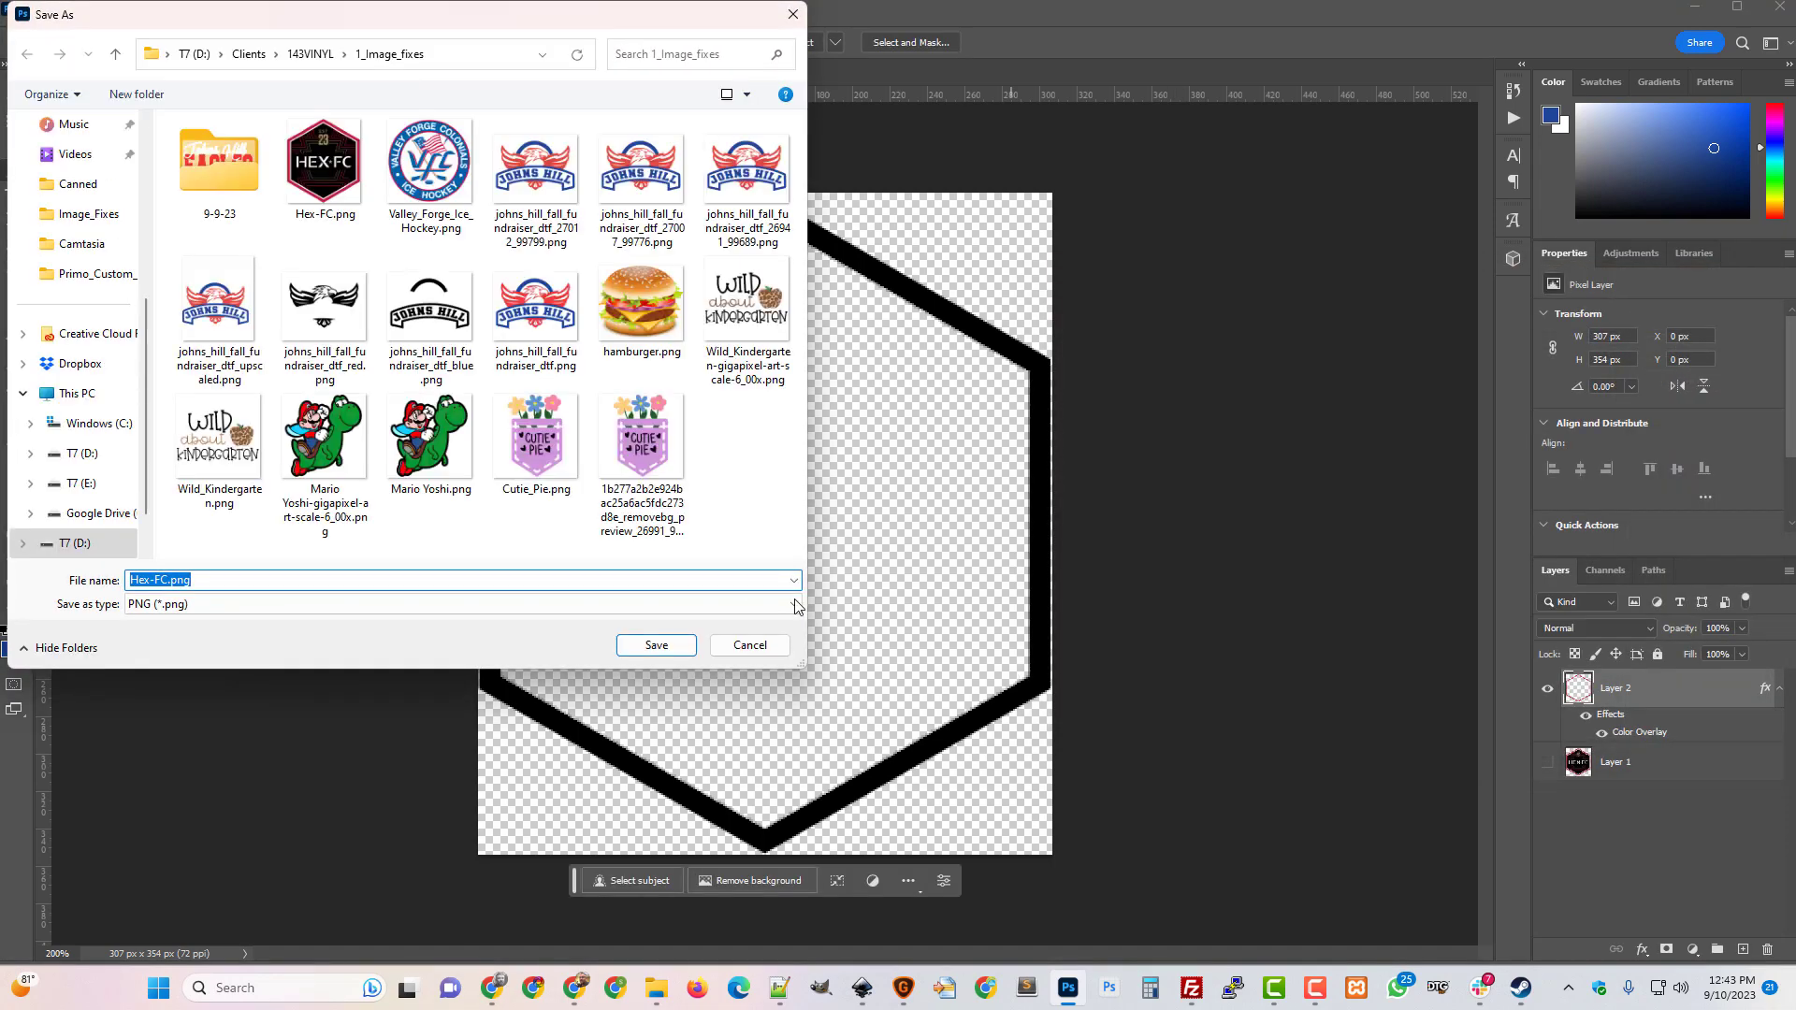
click(167, 581)
text(_black_Sextagon)
key(Return)
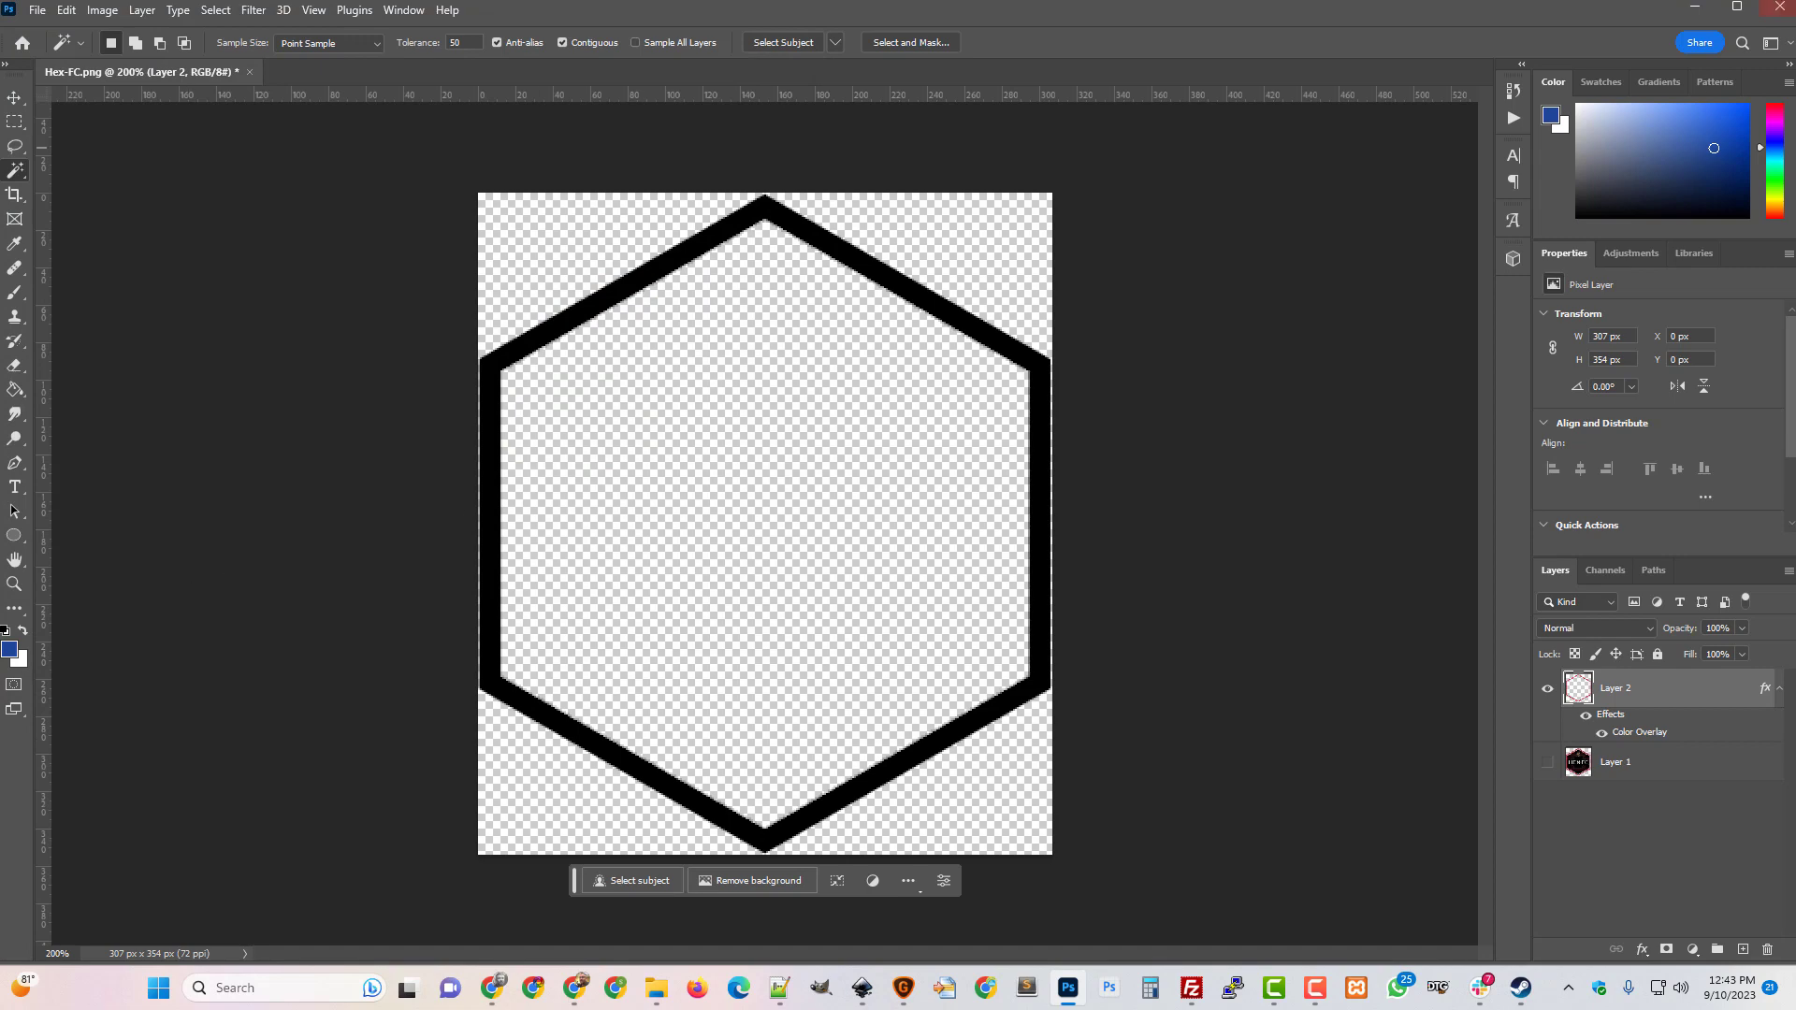
Check the 1_Image_fixes folder for the exported PNG, and create a new document in Inkscape.
click(1697, 12)
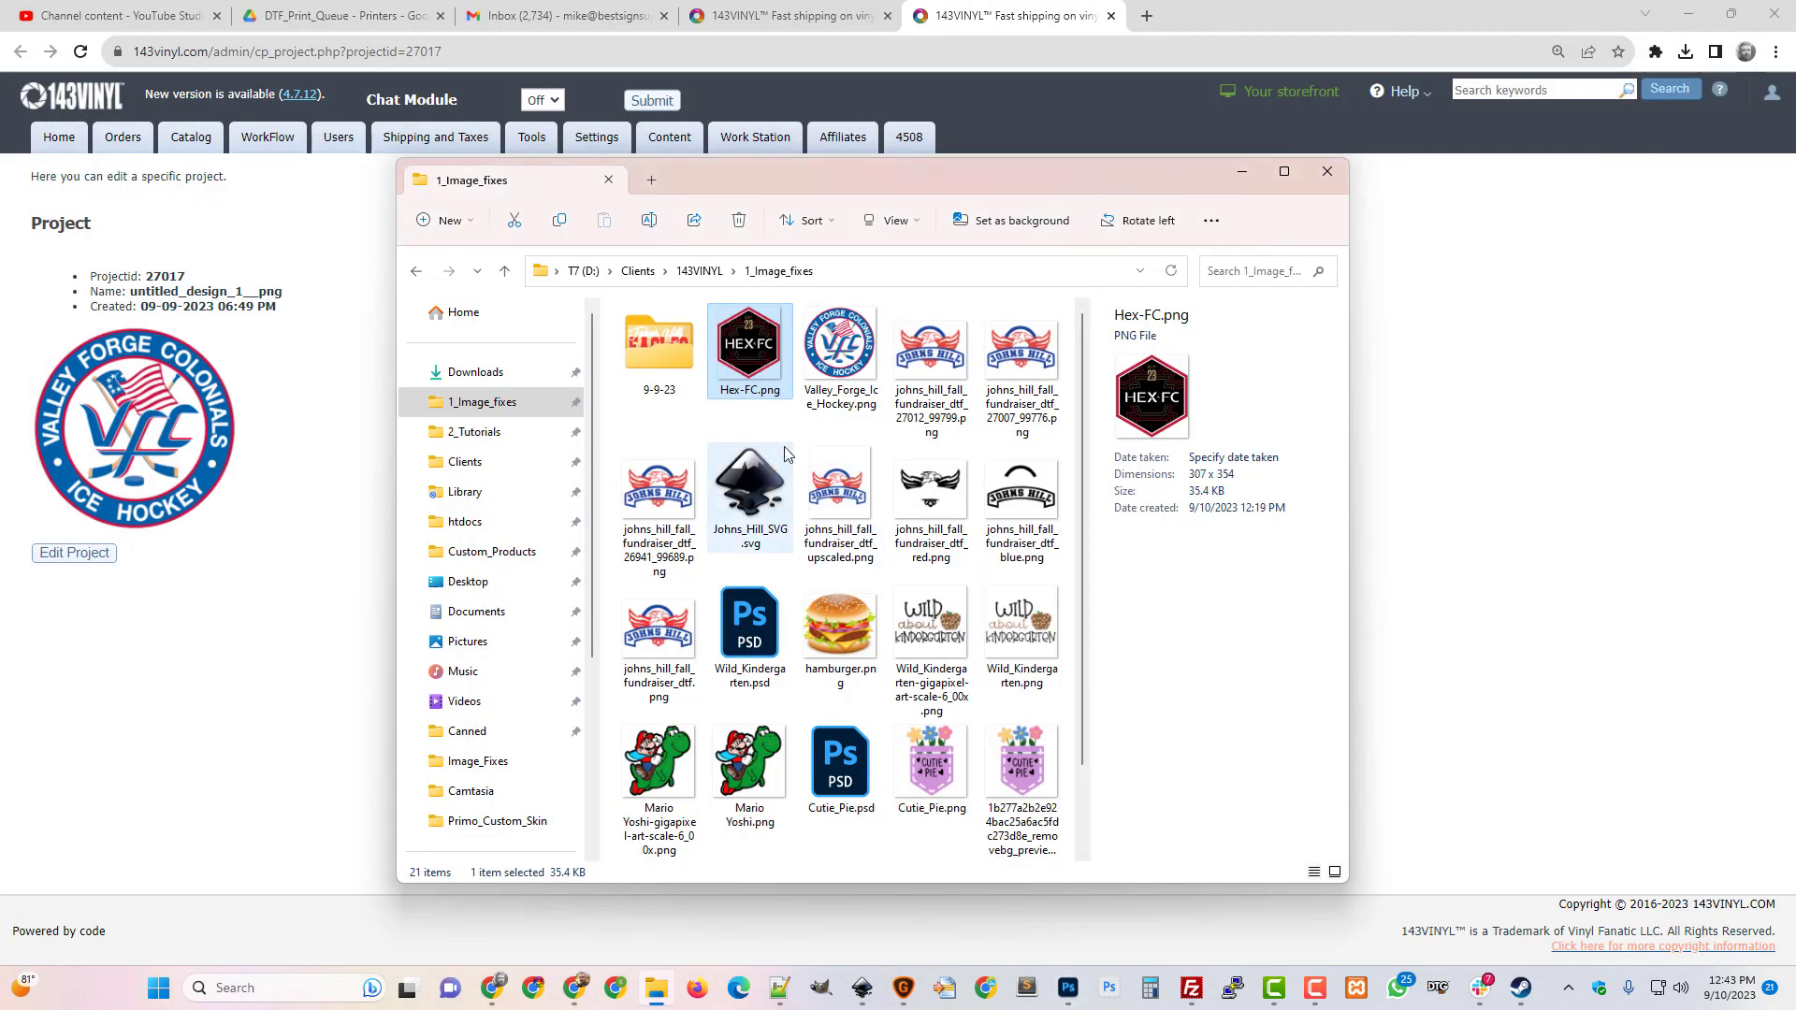
scroll(856, 627, down, 1)
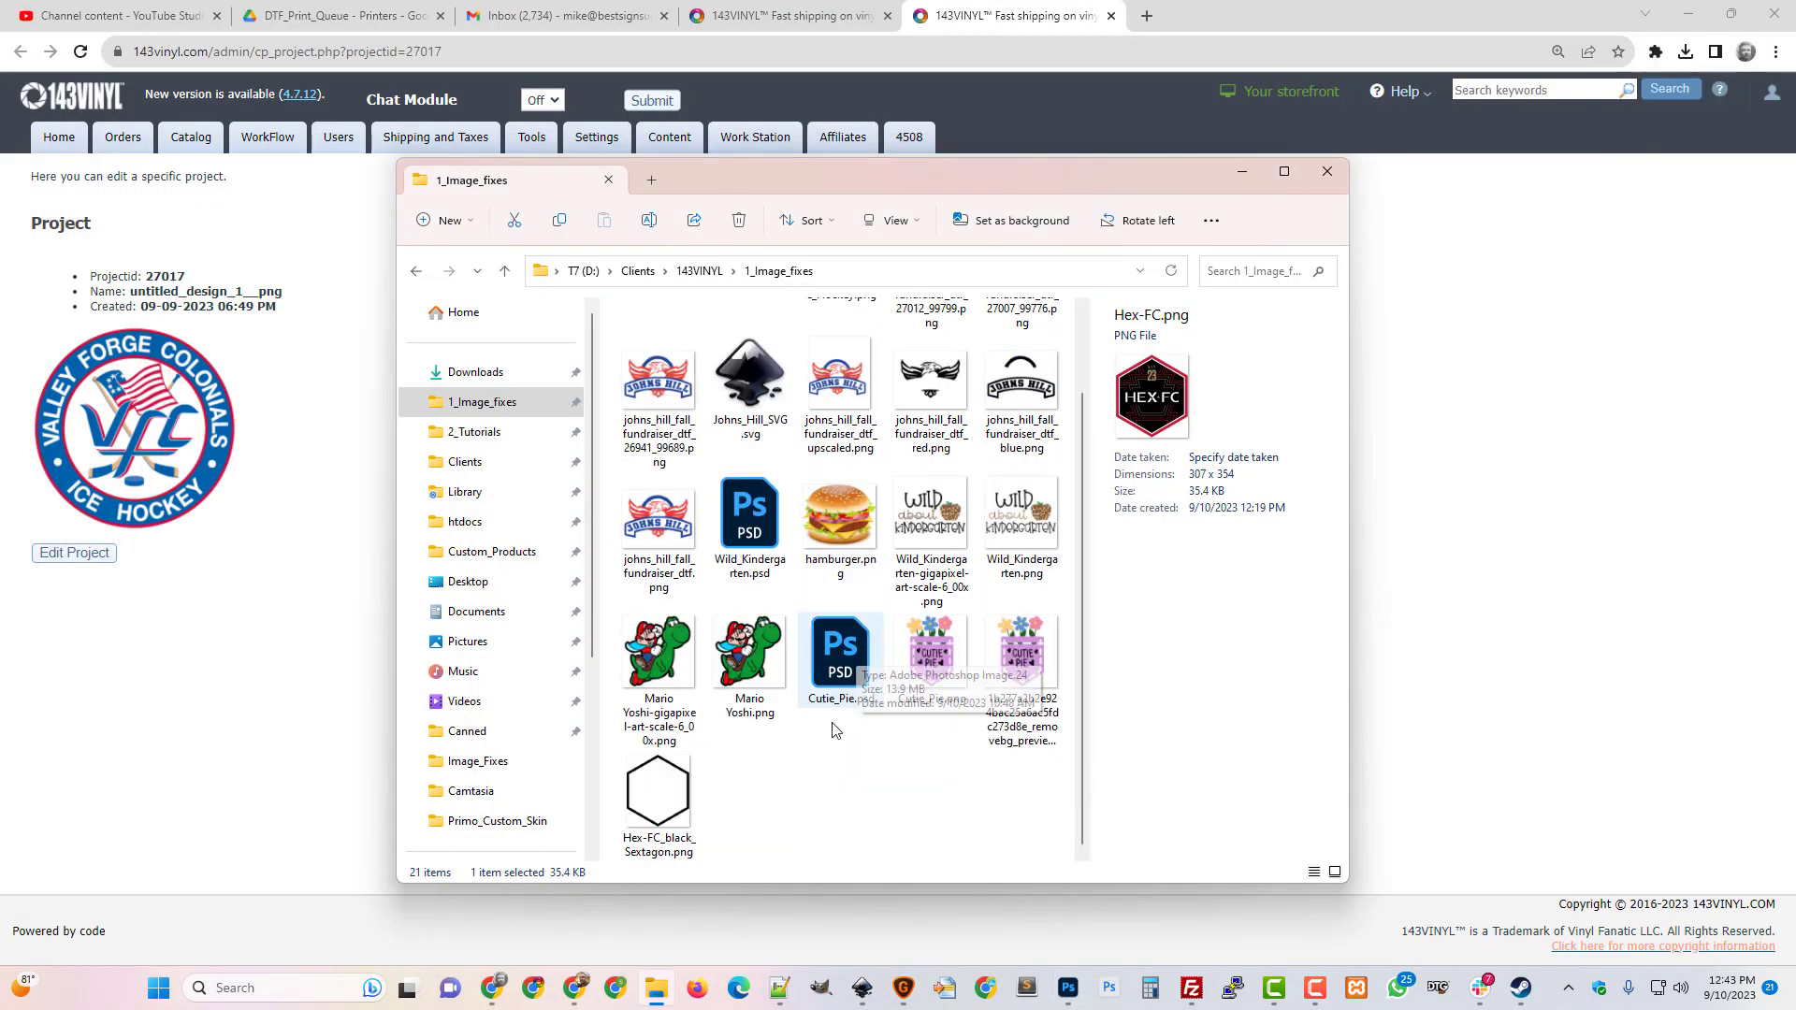
click(869, 998)
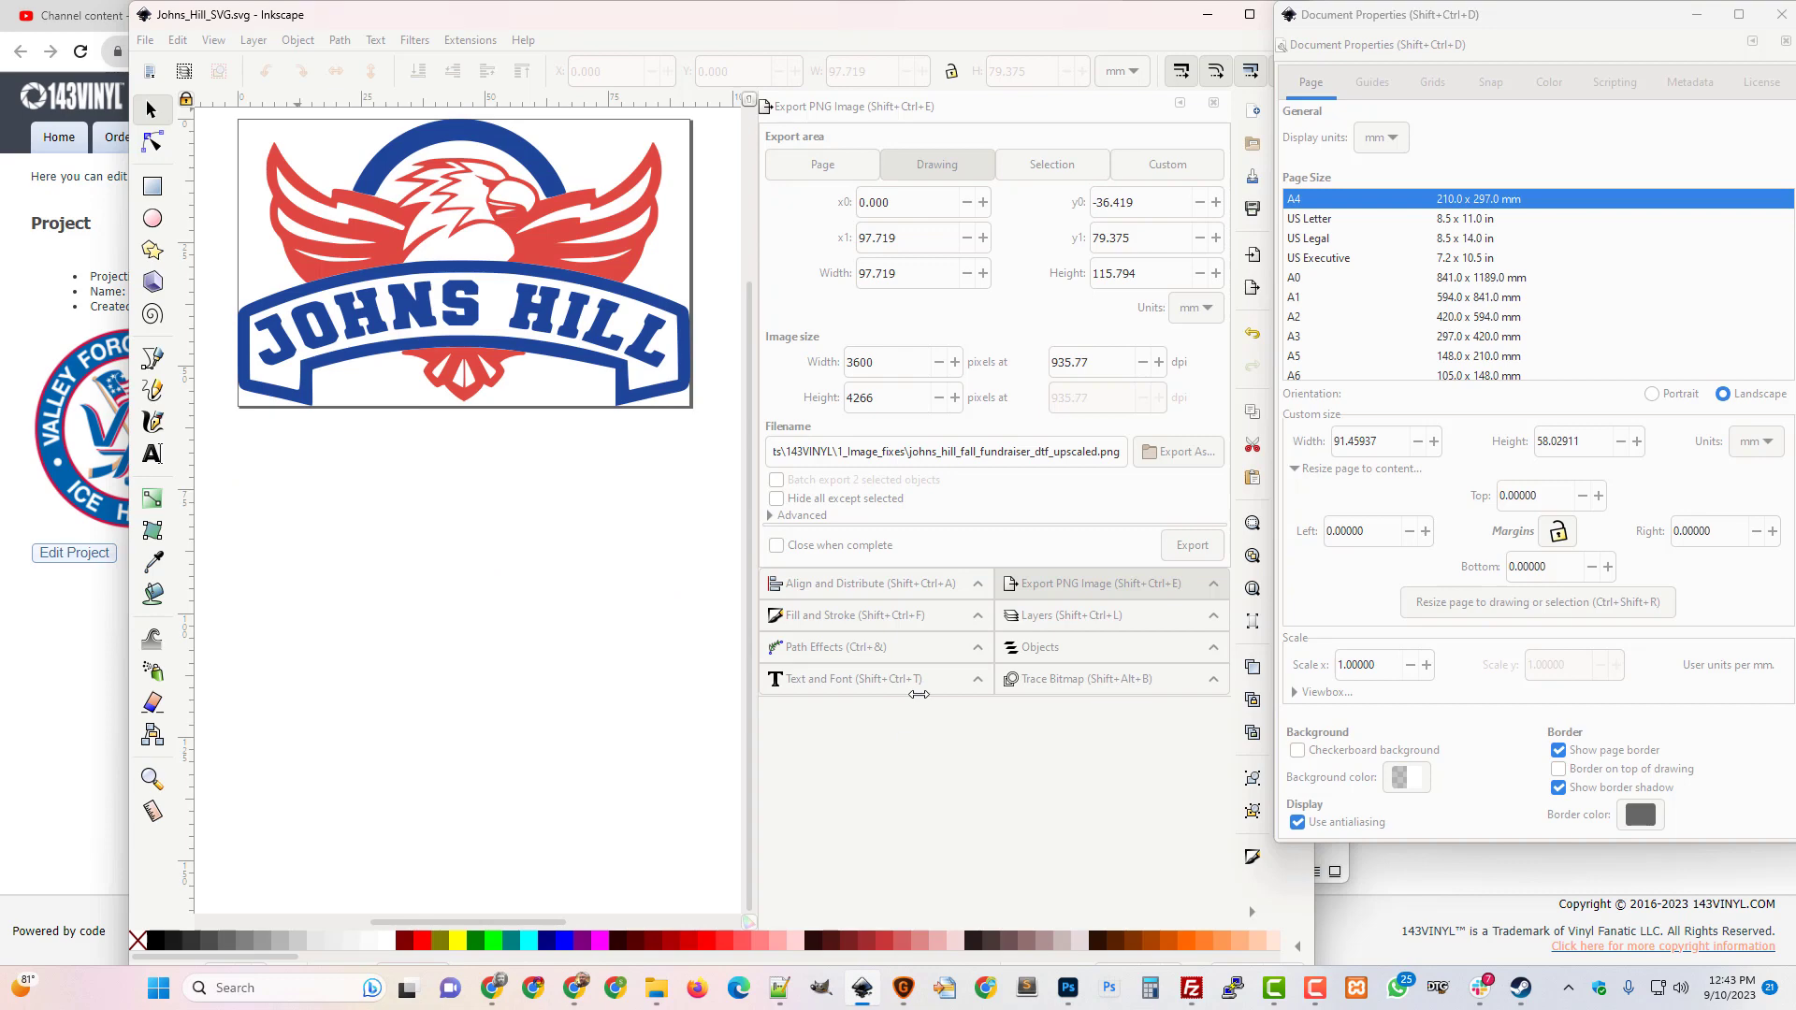
click(147, 40)
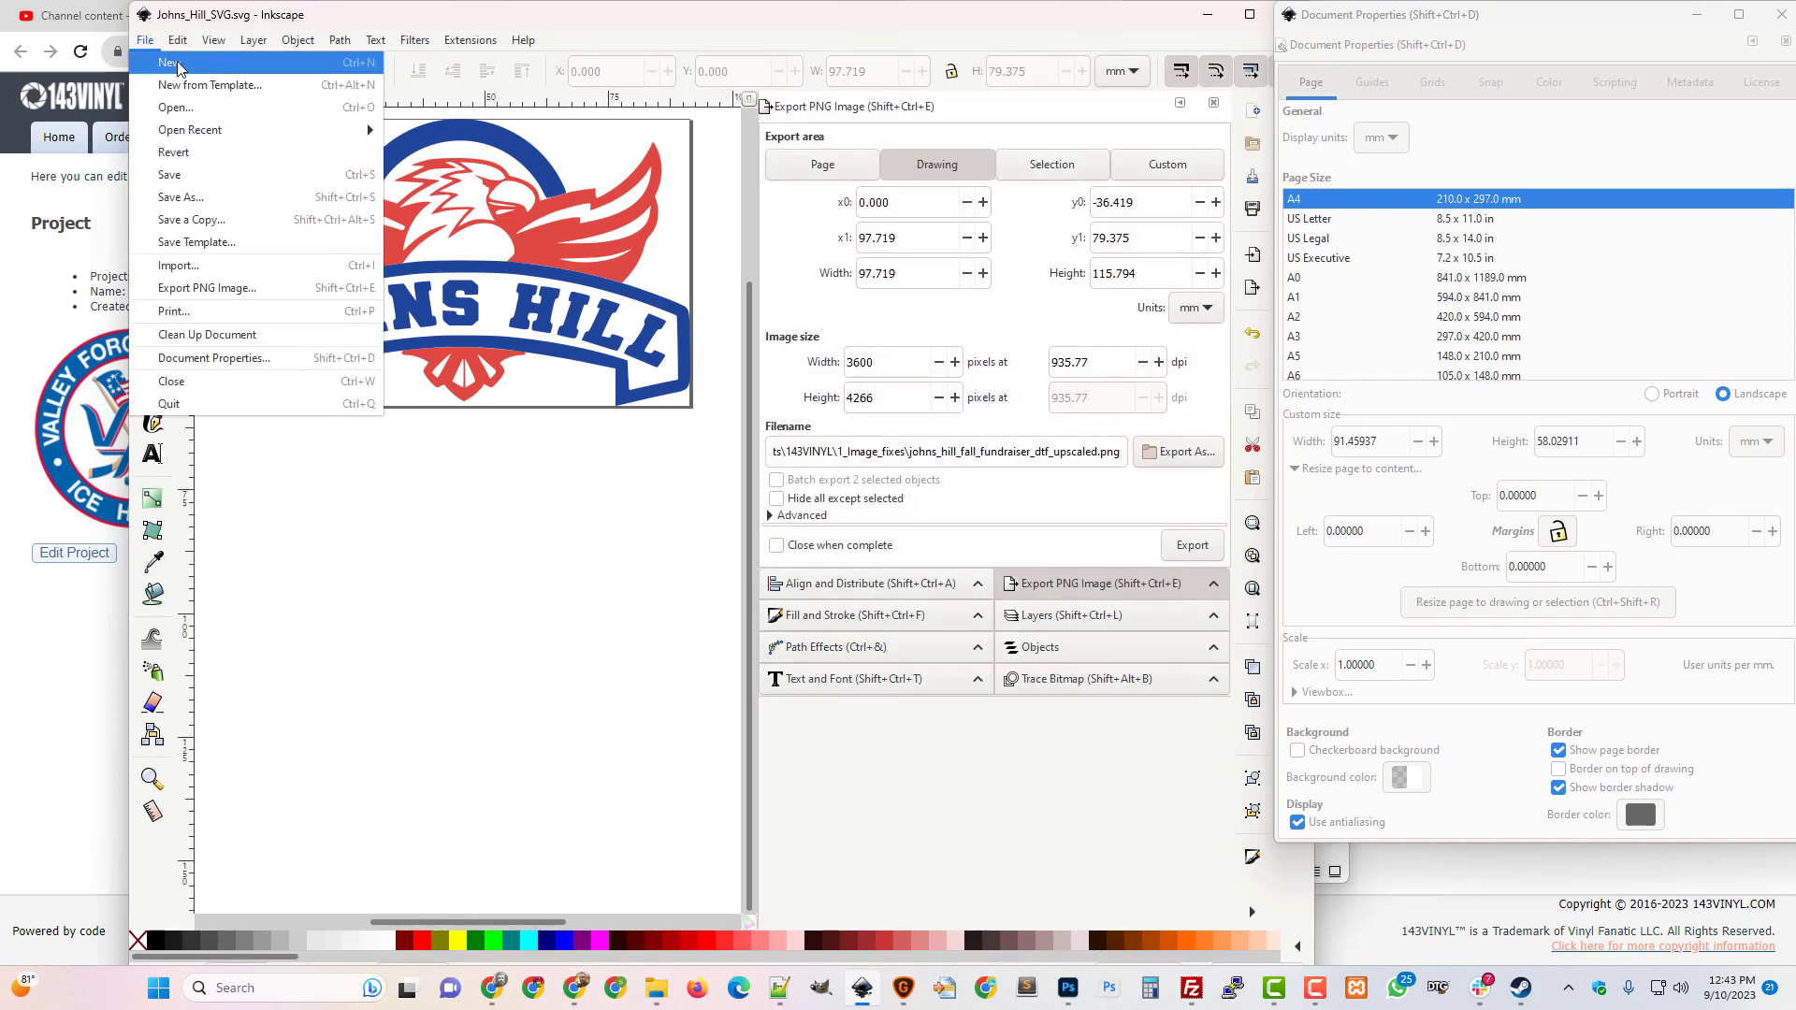
click(178, 62)
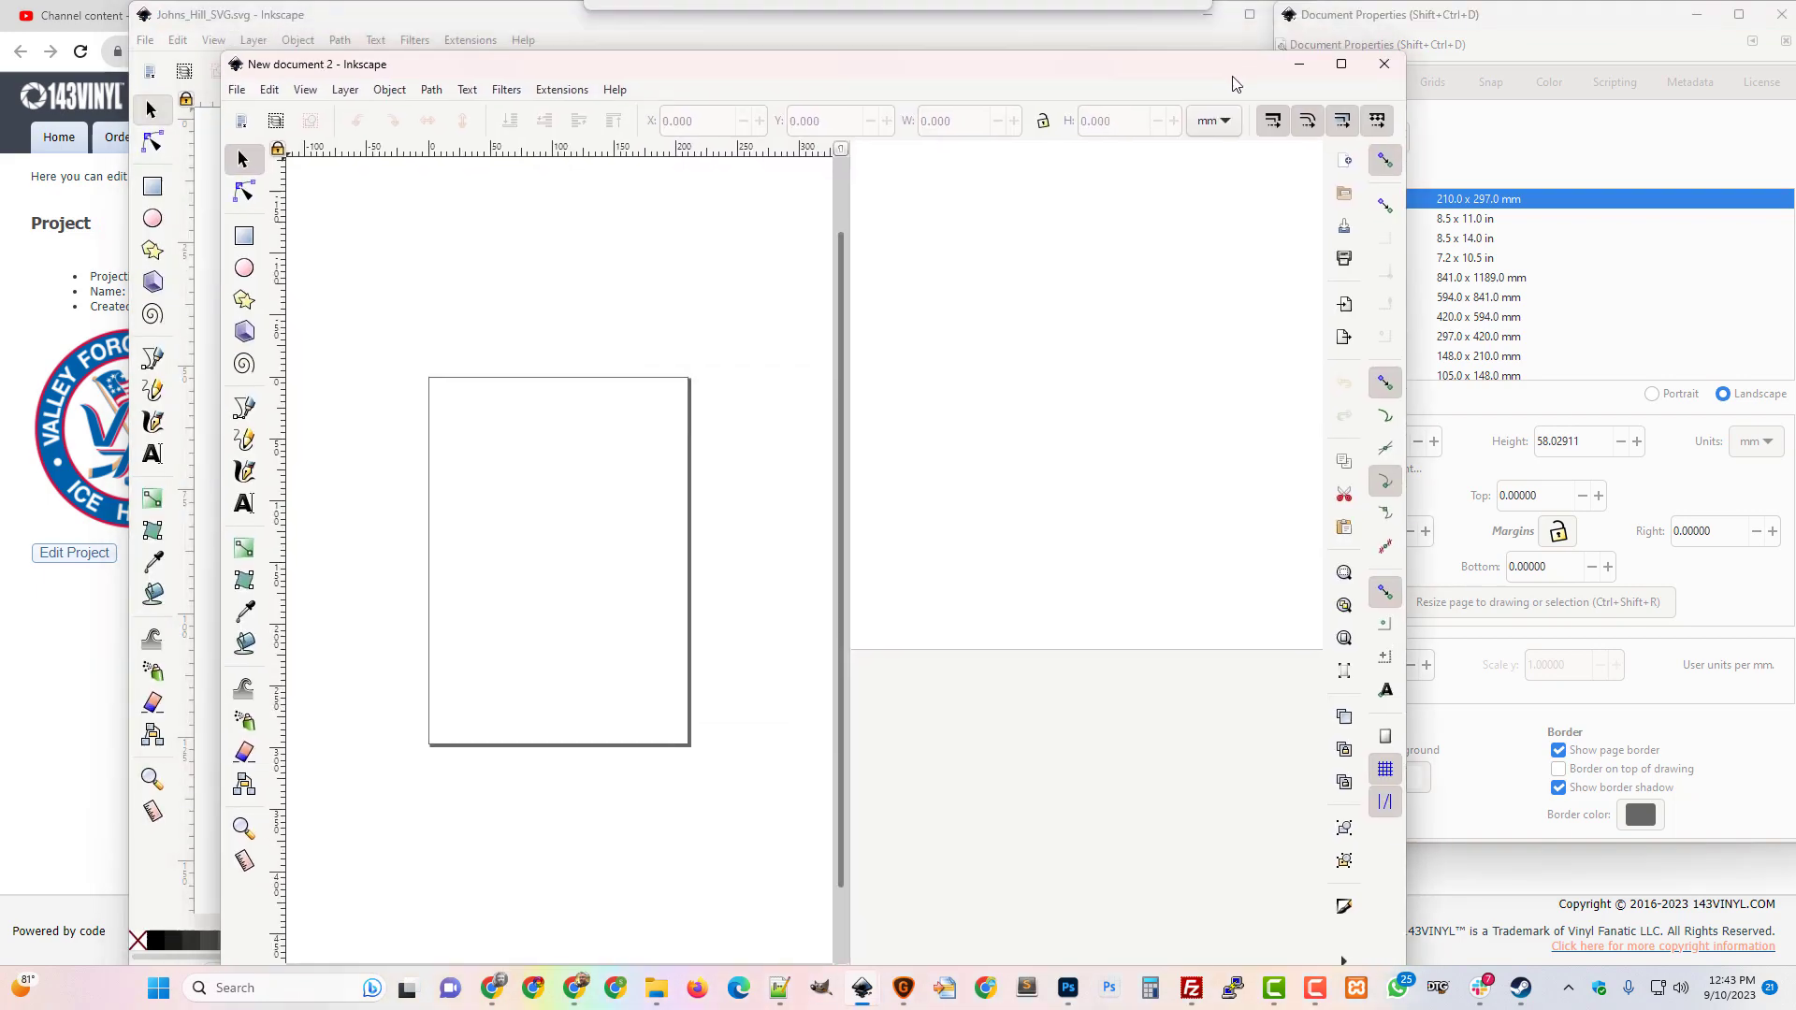
Close the Document Properties and Johns_Hill_SVG.svg windows, and maximize the window of the new document.
click(1157, 28)
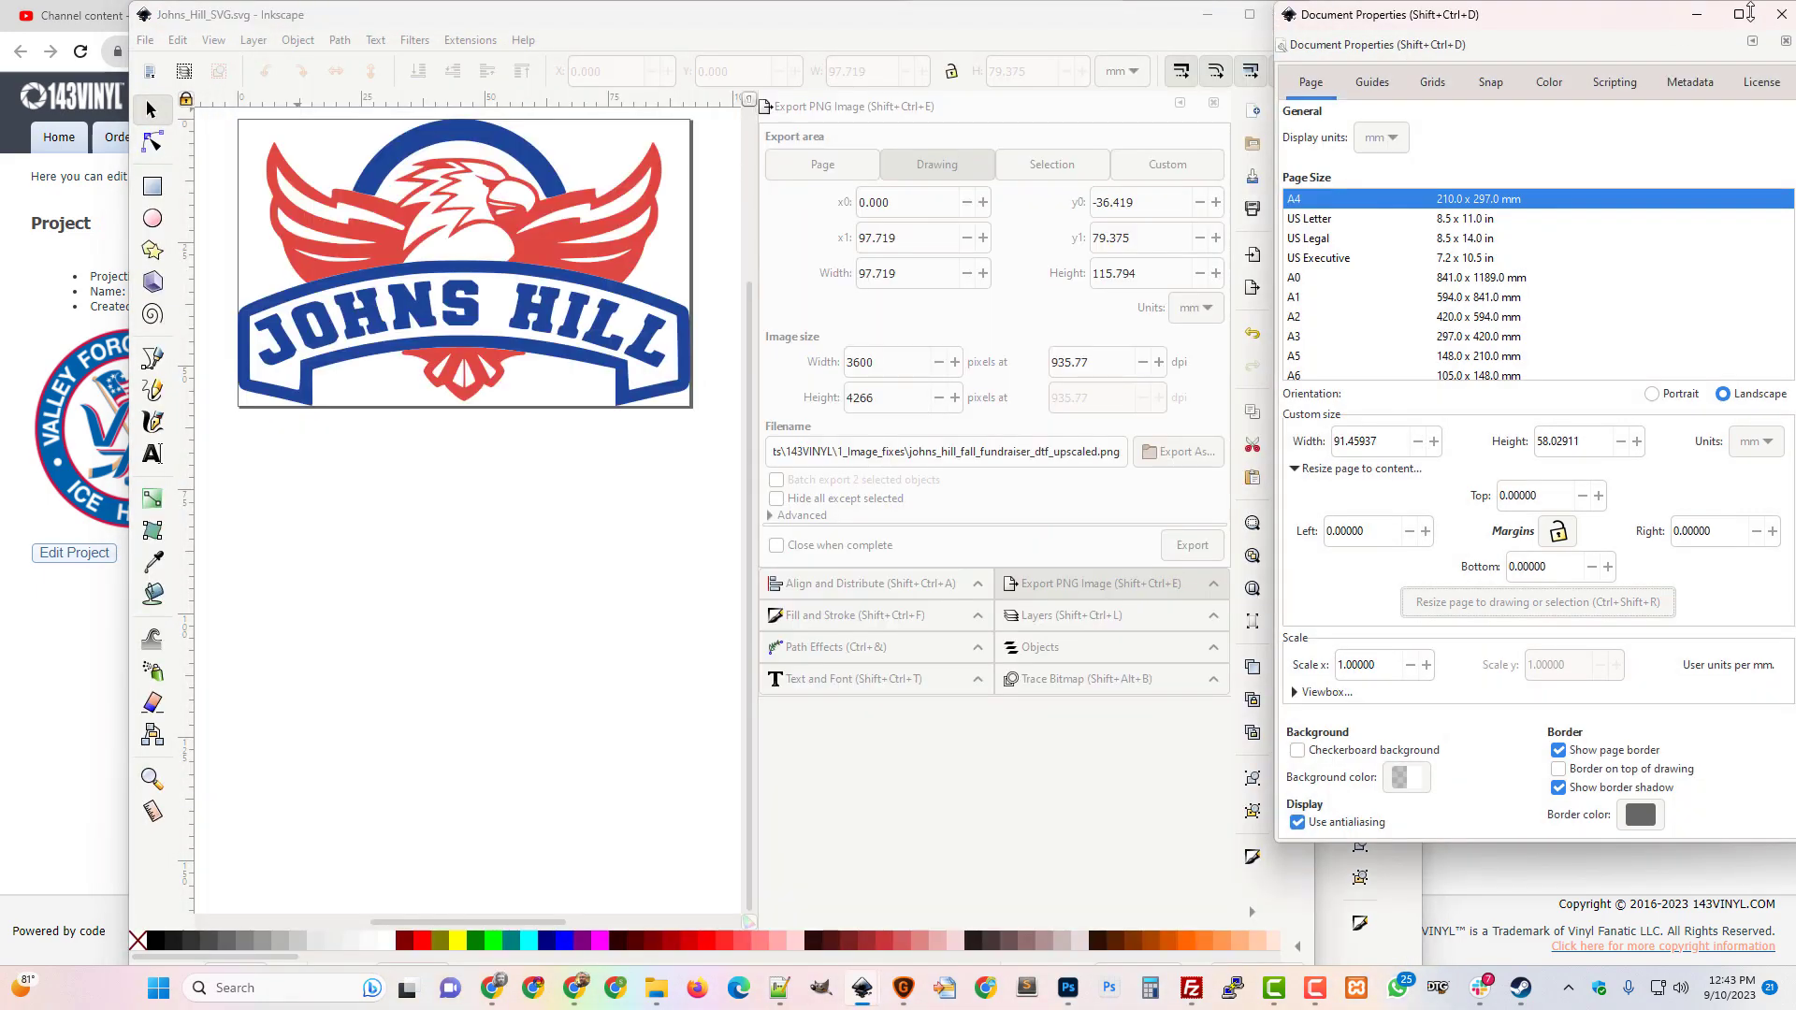
click(1780, 14)
click(1293, 14)
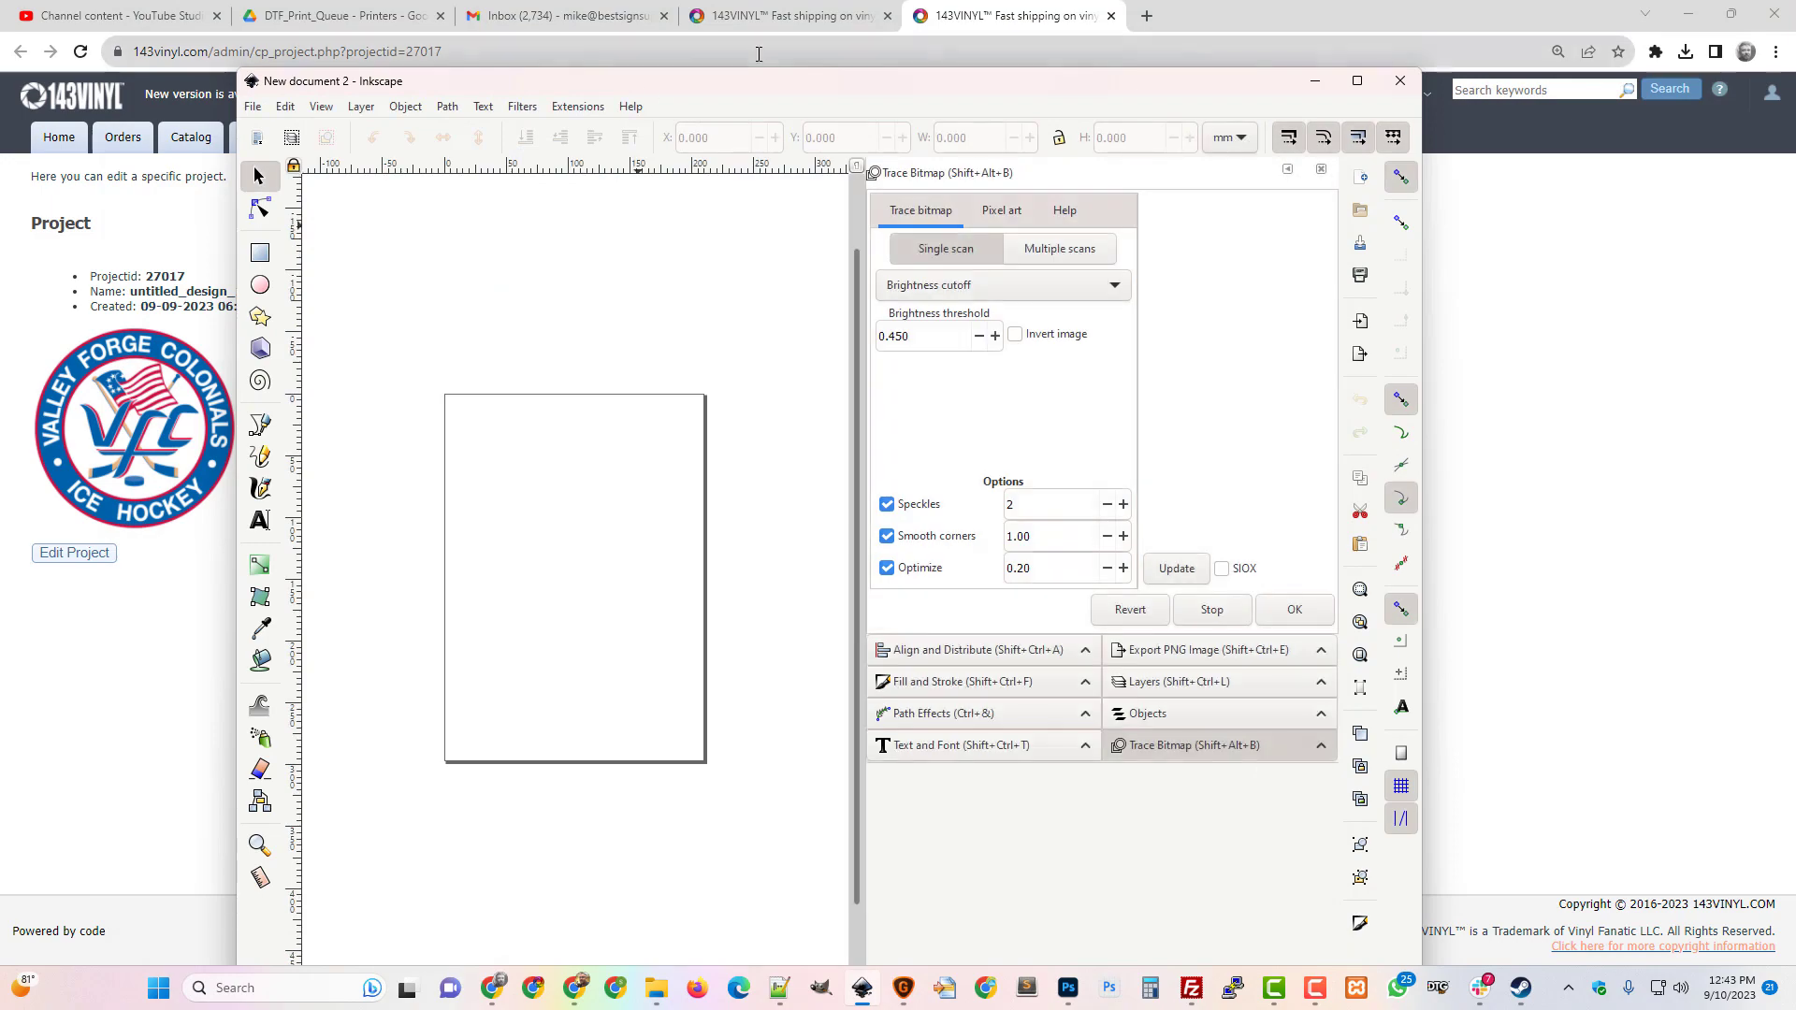
drag(767, 82, 844, 2)
Import Hex-FC_black_Sextagon.png from the file folder as an embedded image and place it near the middle of the page.
click(655, 988)
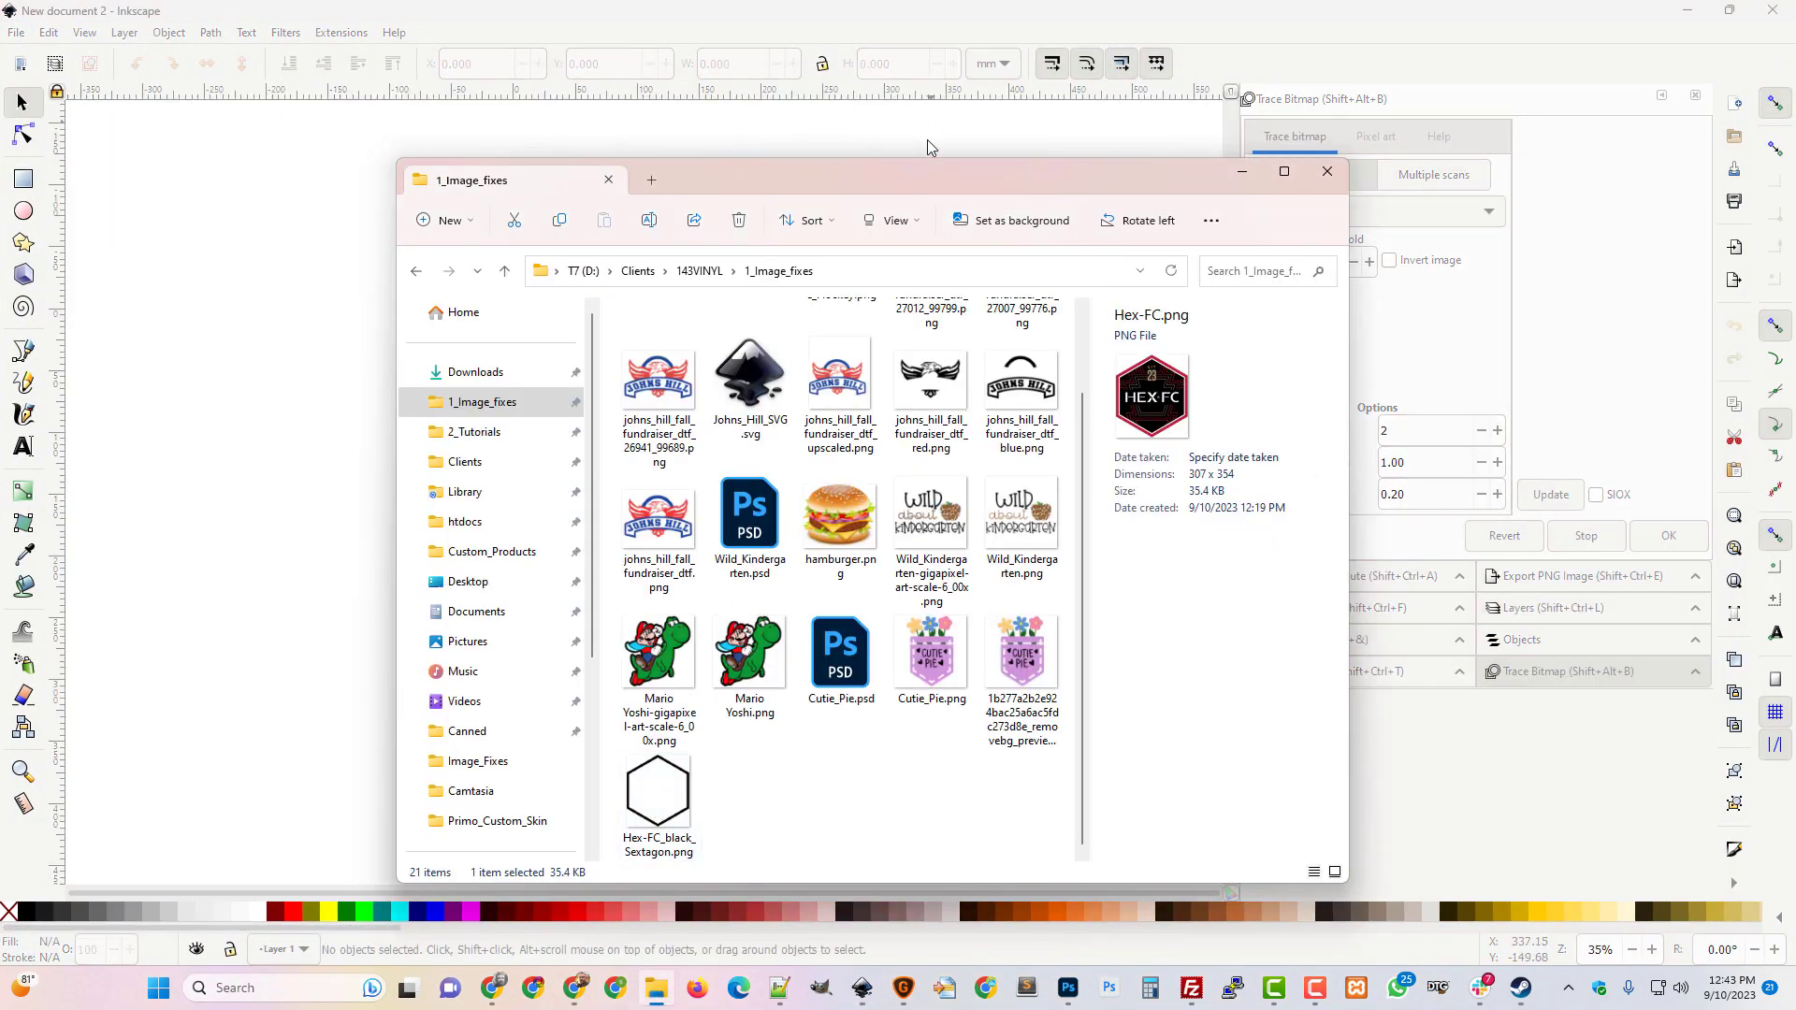
drag(957, 174, 1402, 163)
drag(1082, 791, 661, 580)
click(1011, 611)
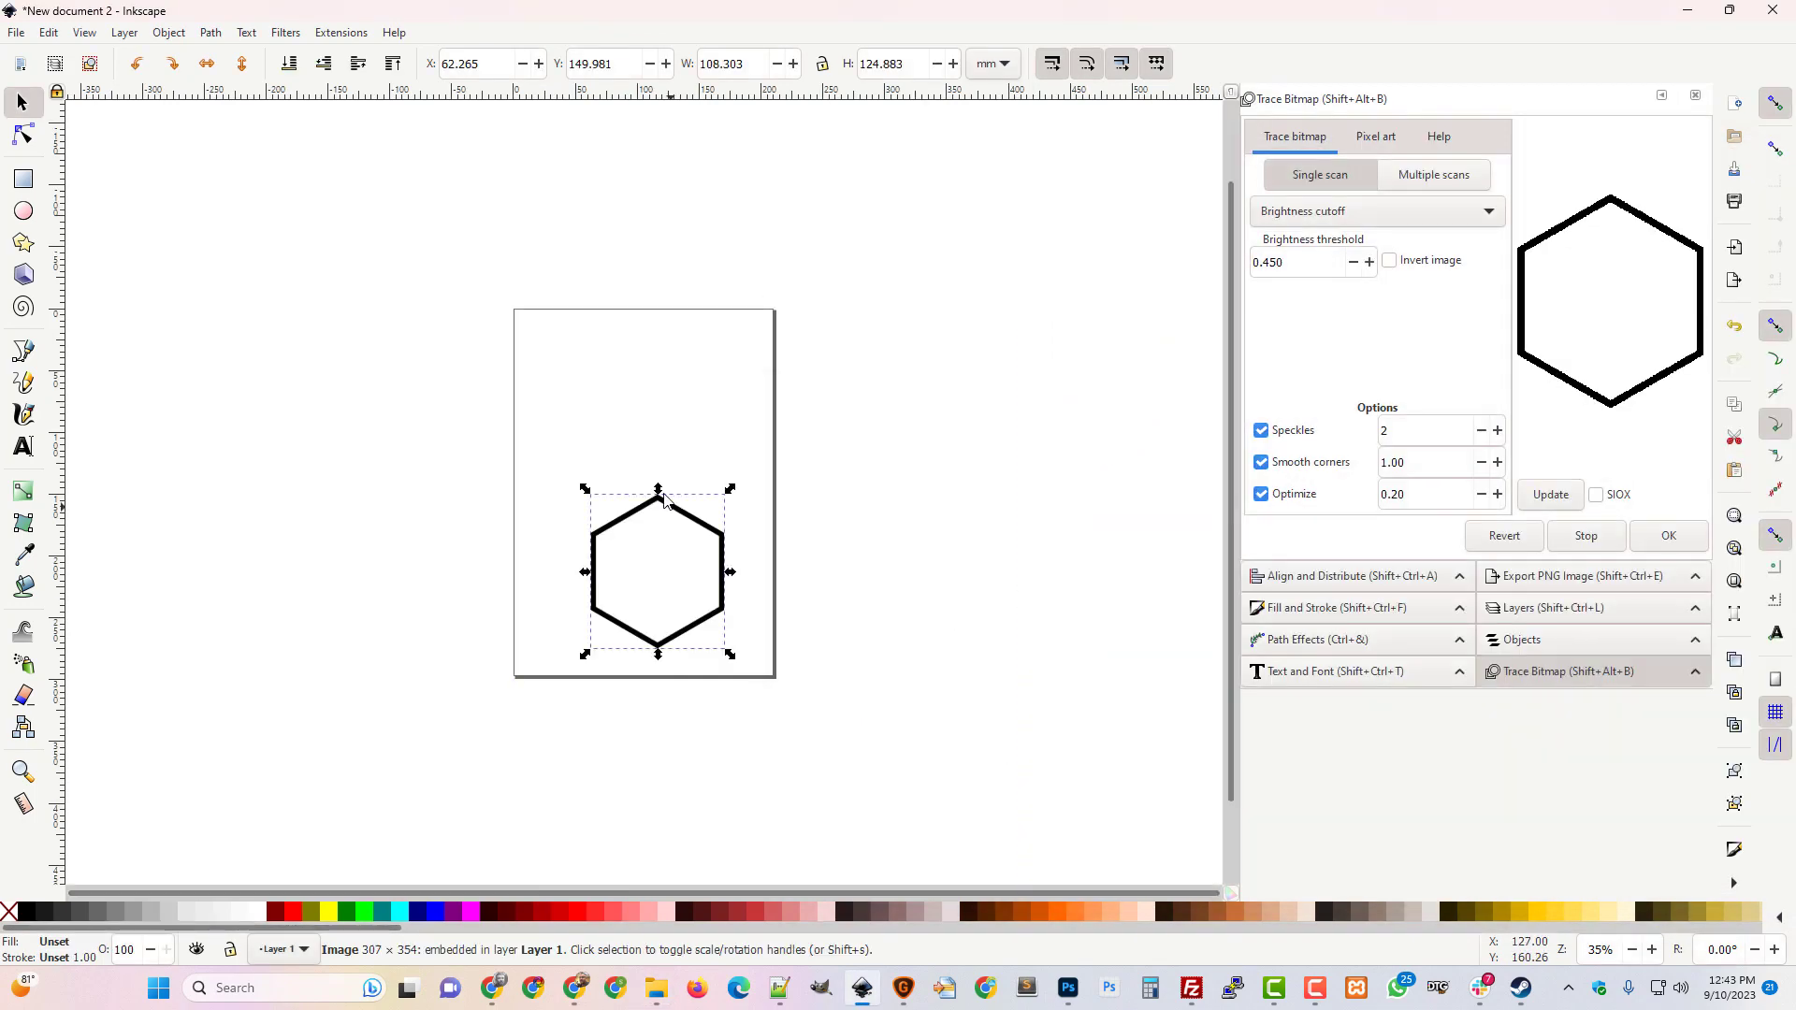
drag(670, 517, 658, 425)
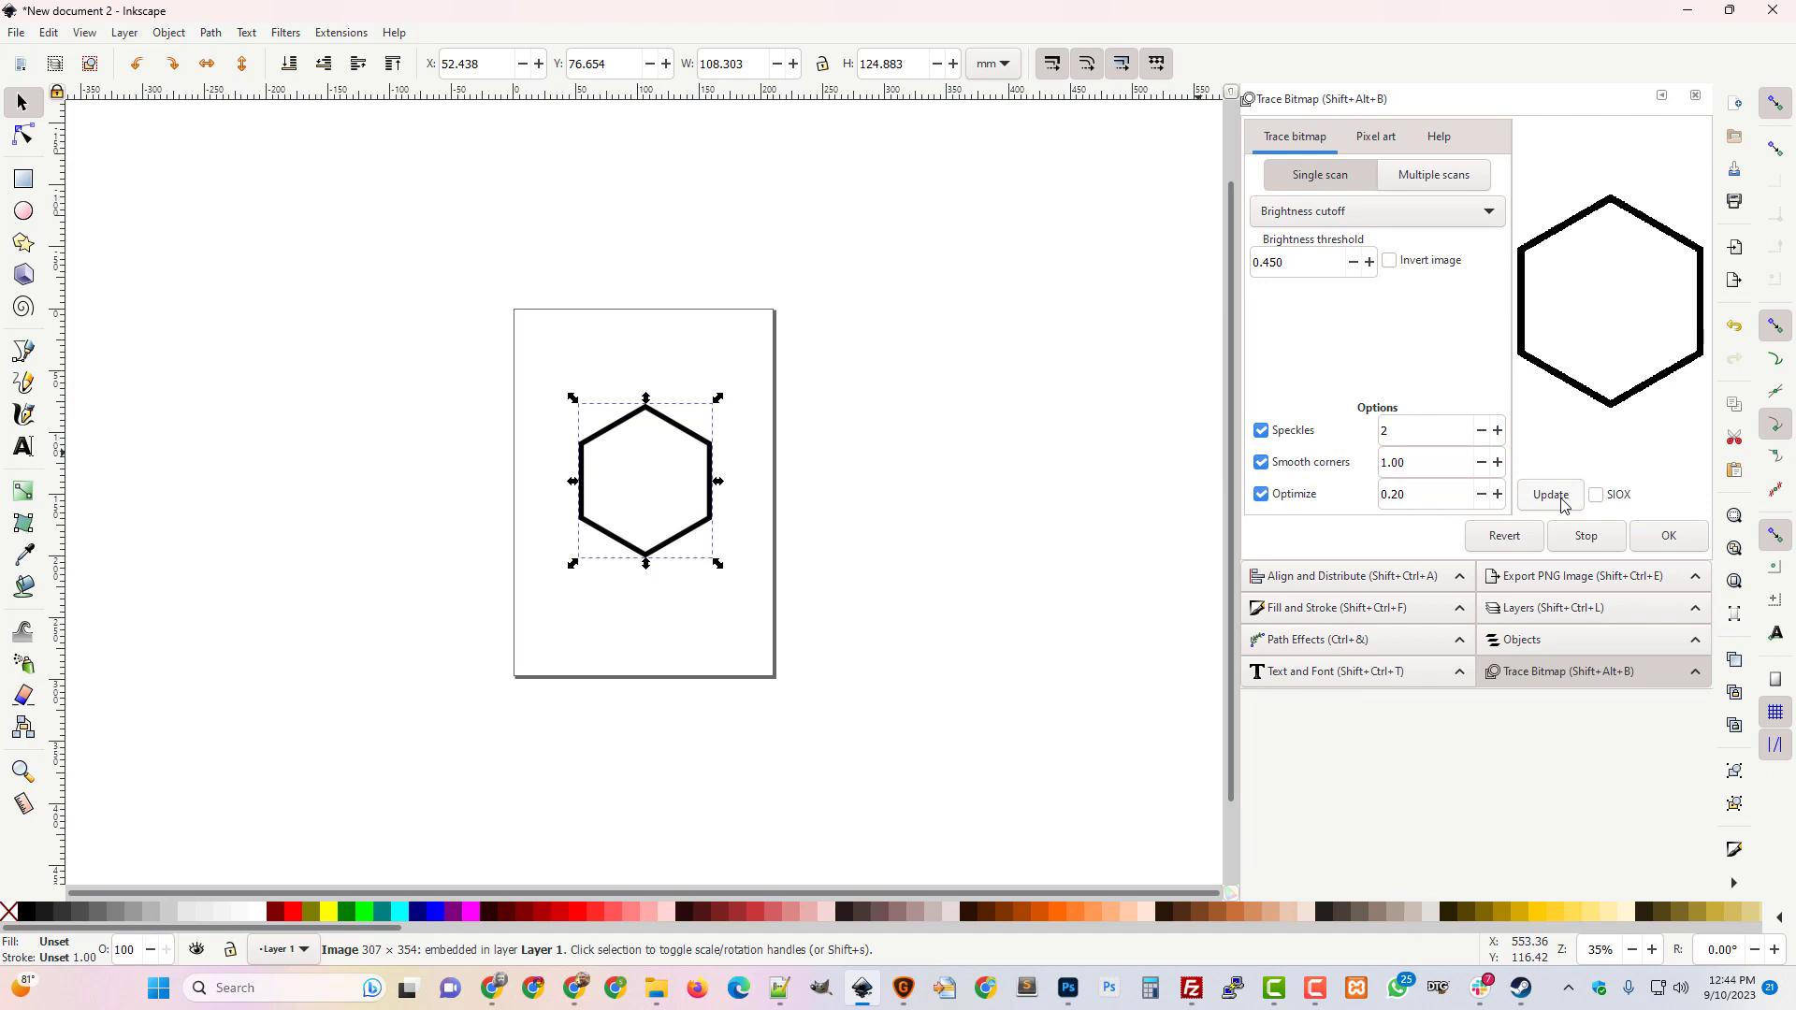
Trace the hexagon image in a single scan with a brightness cutoff of 0.450, separate the tracing from the bitmap and delete the bitmap.
click(1657, 538)
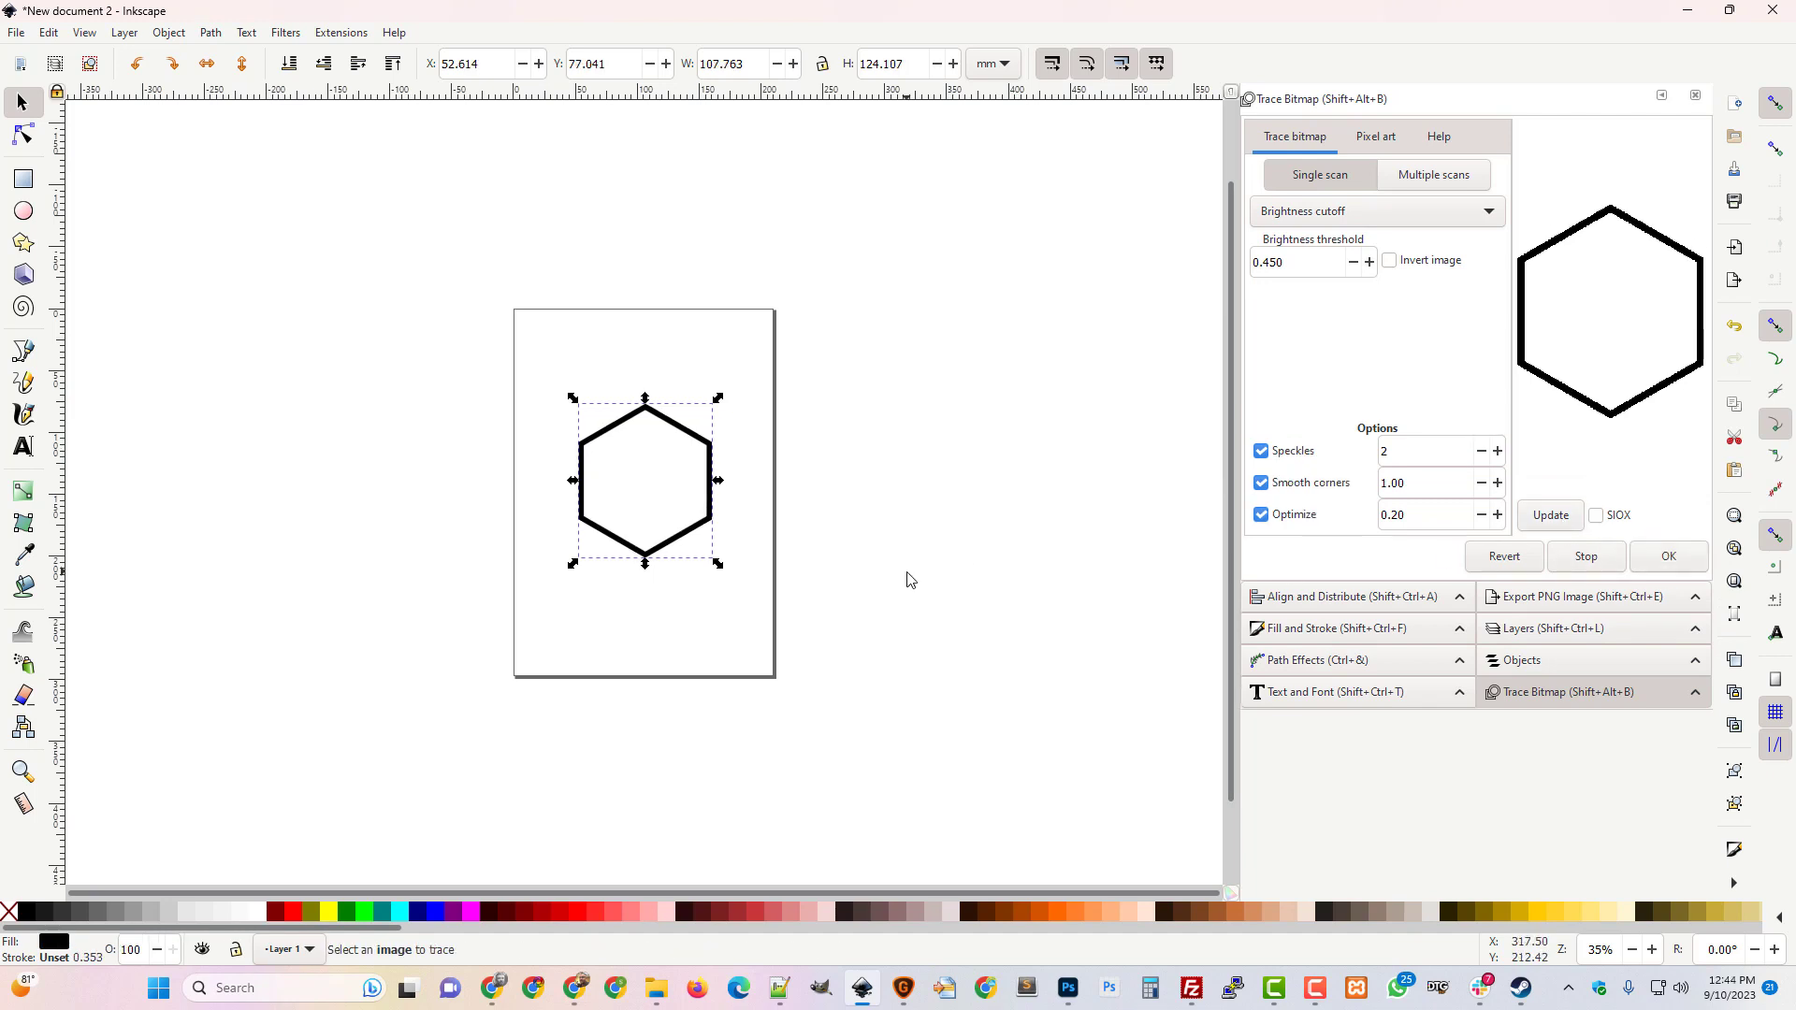
key(plus)
key(plus)
key(plus)
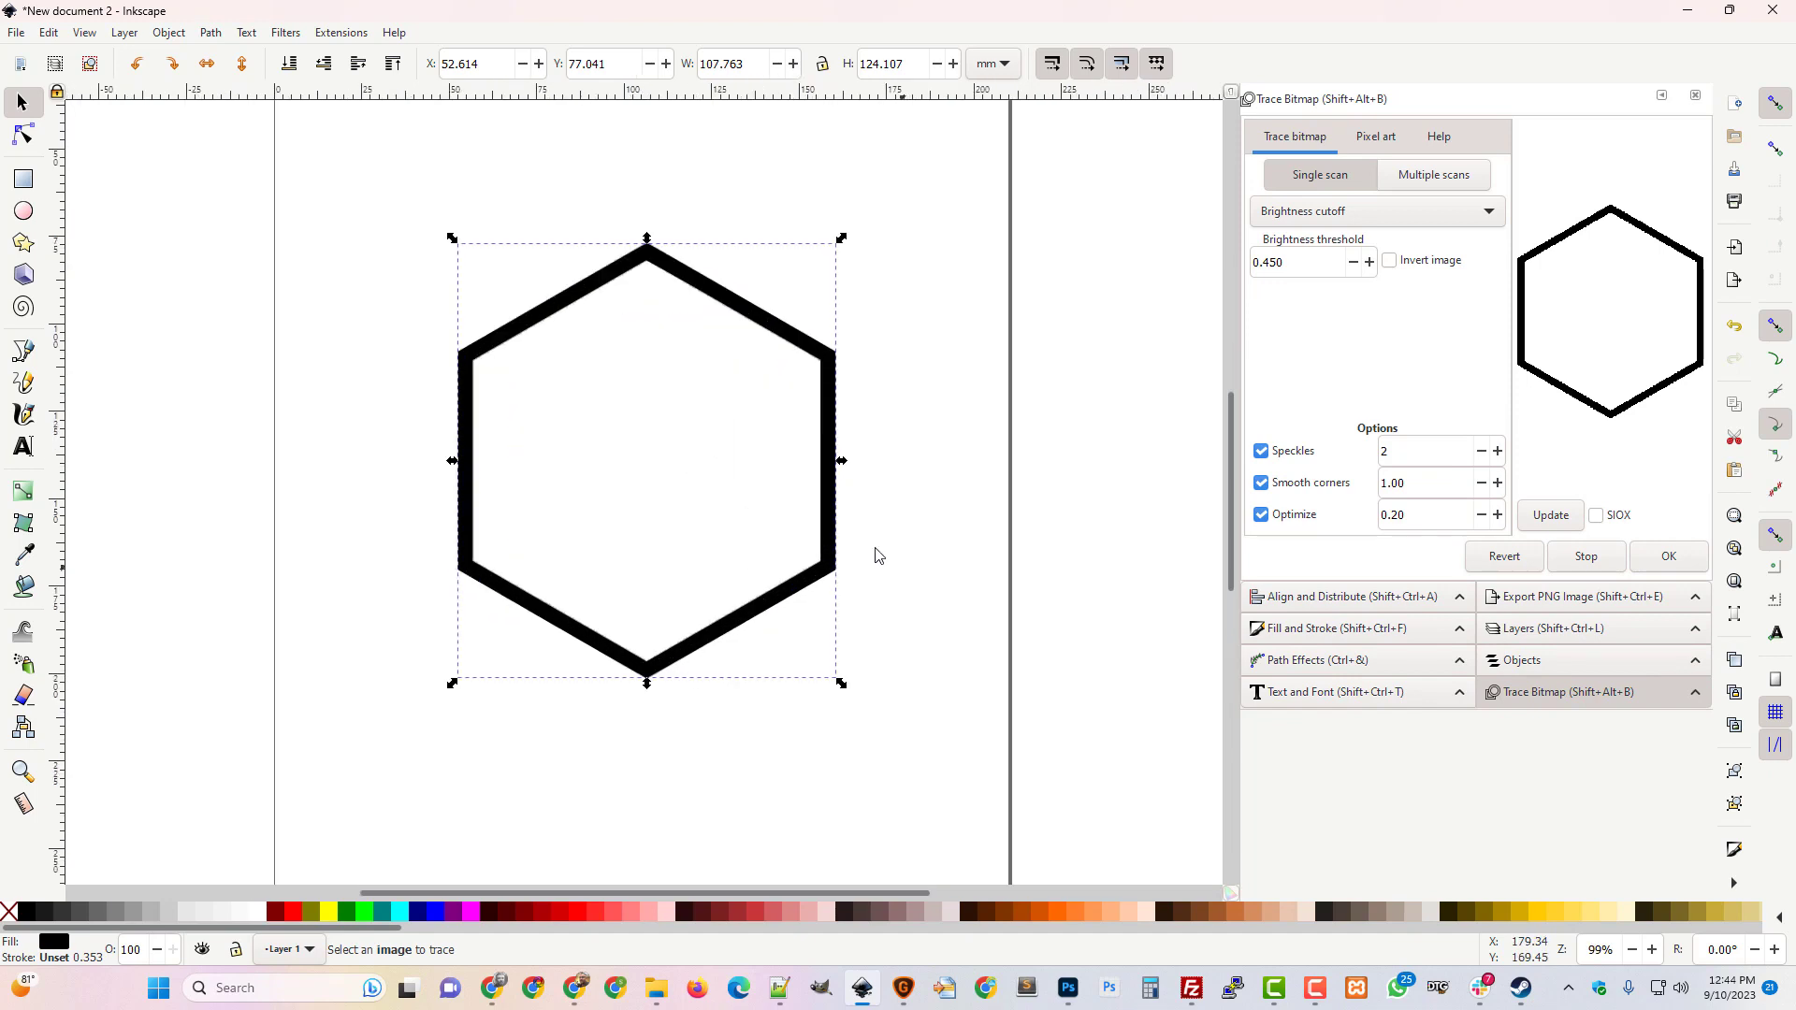
drag(830, 503, 1083, 497)
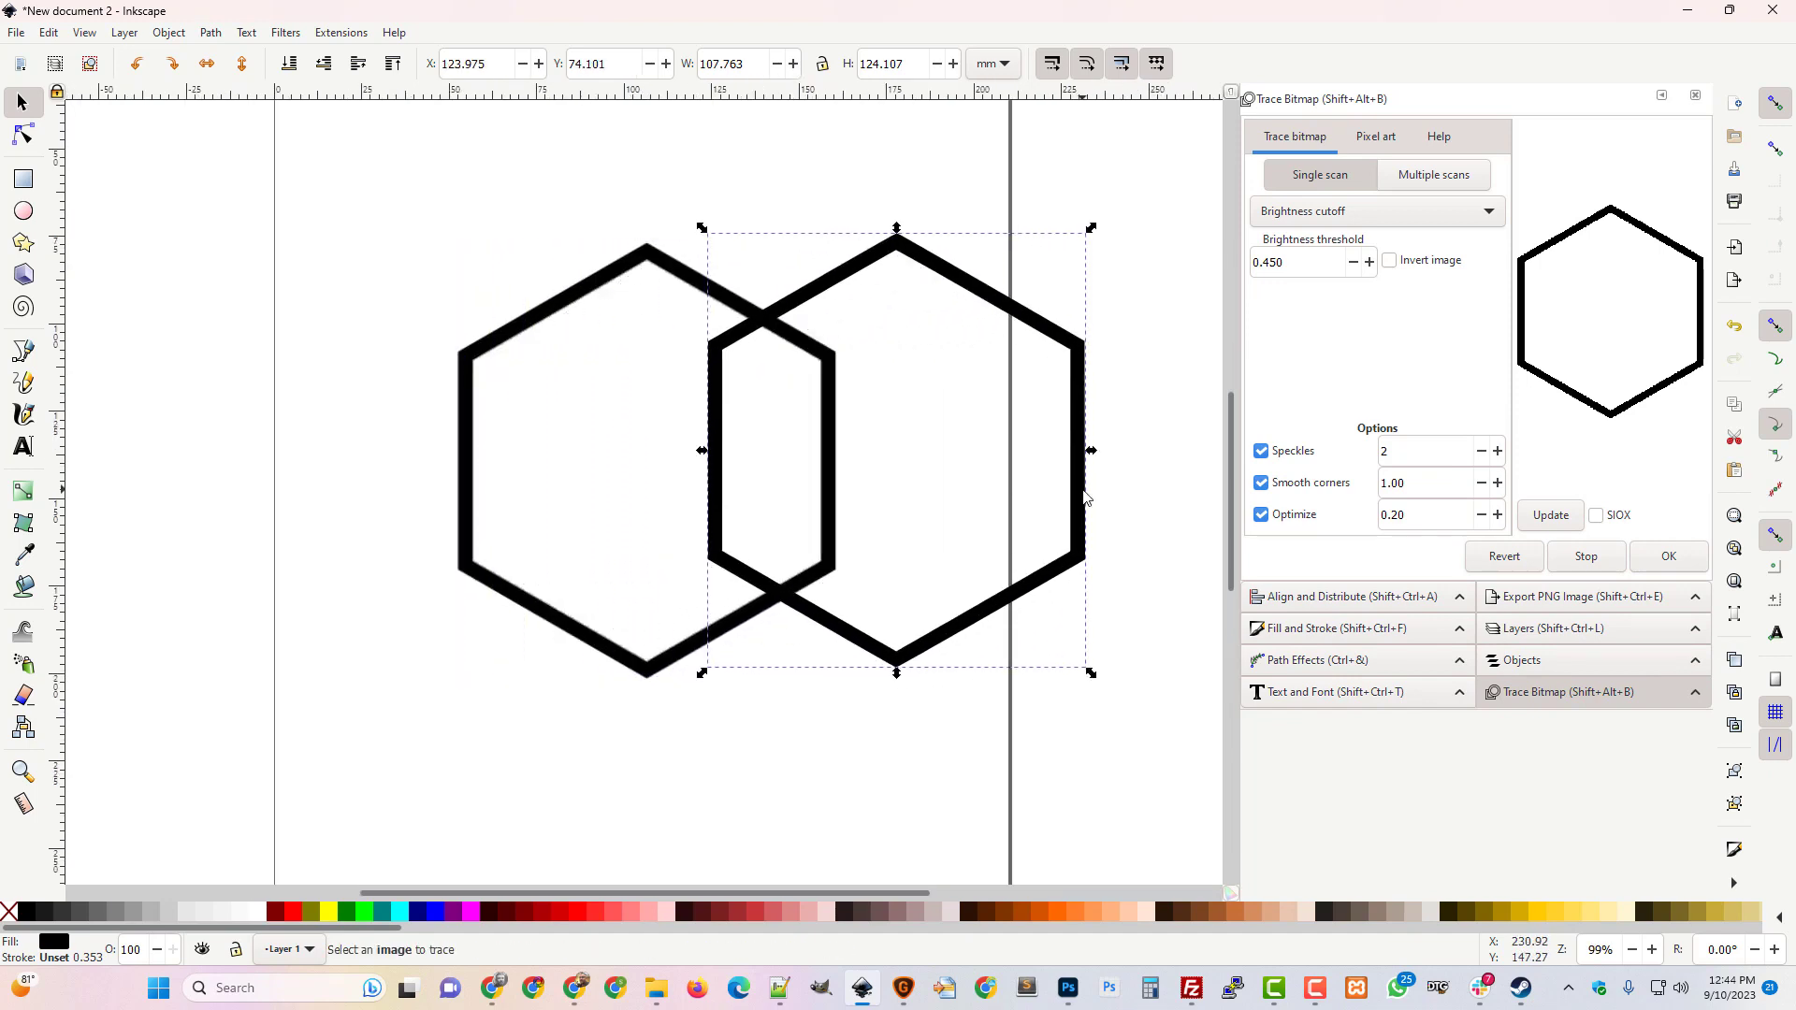
drag(694, 293, 494, 291)
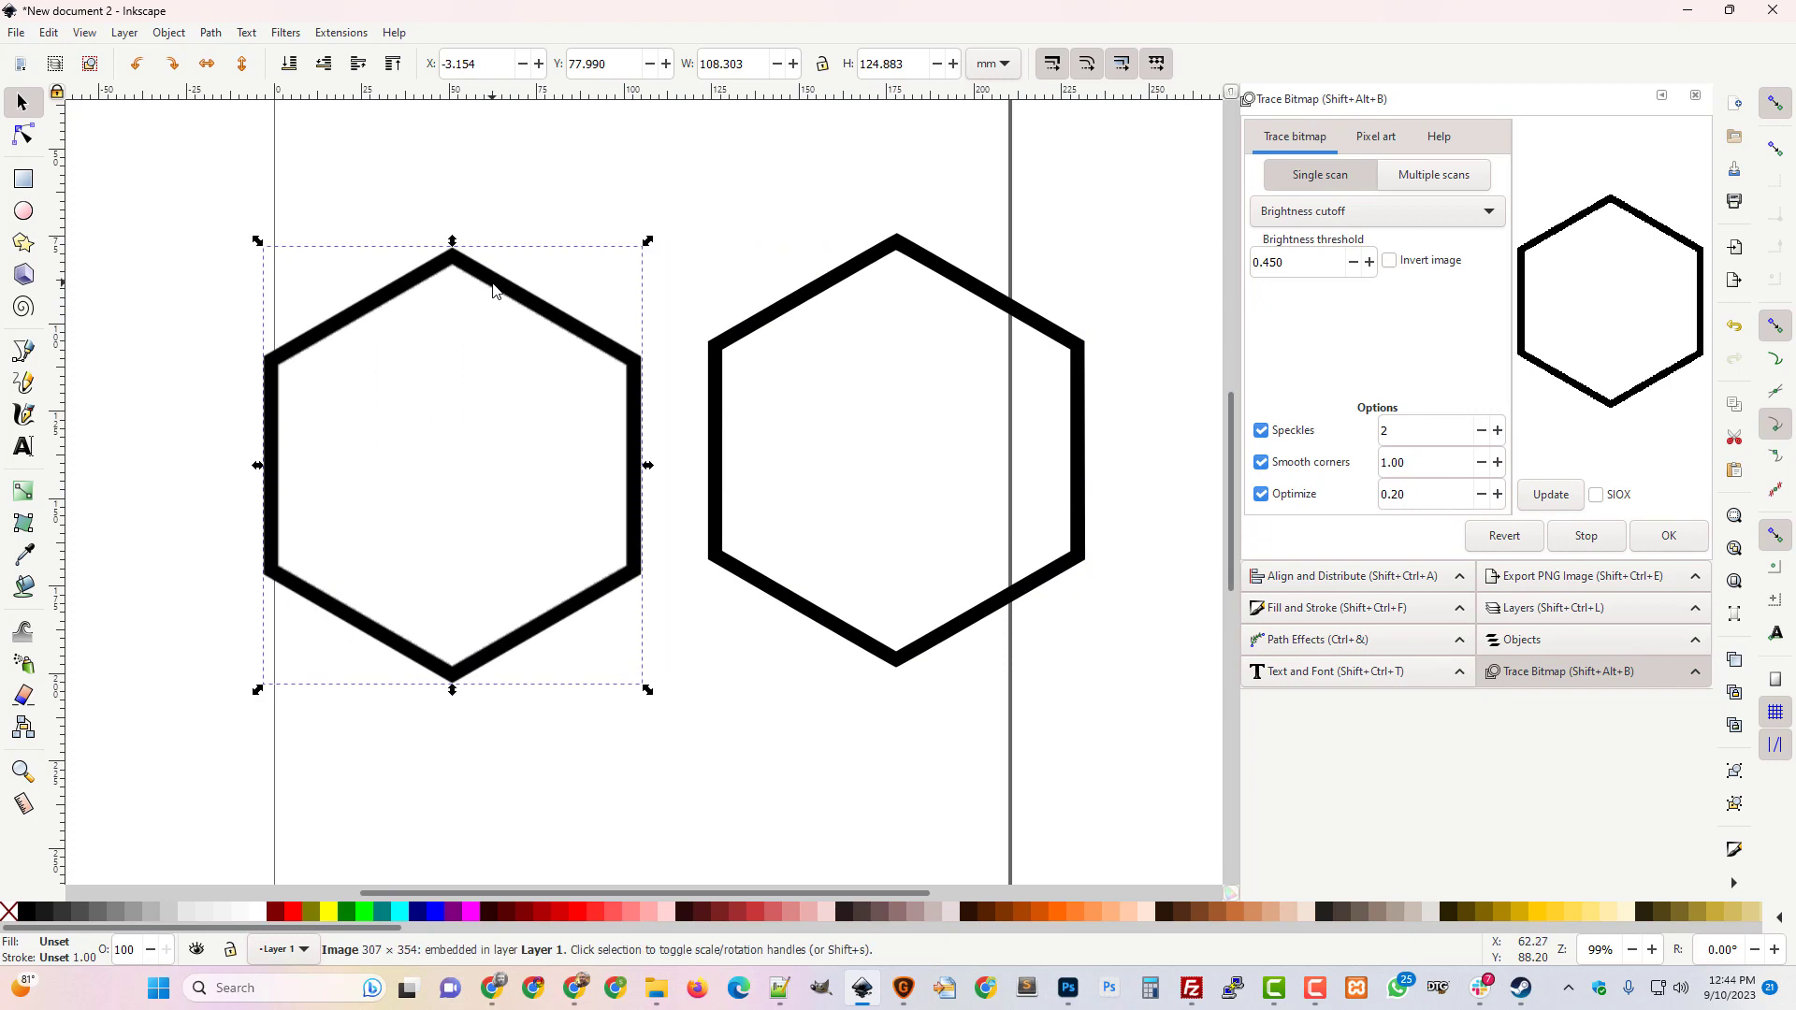
key(Delete)
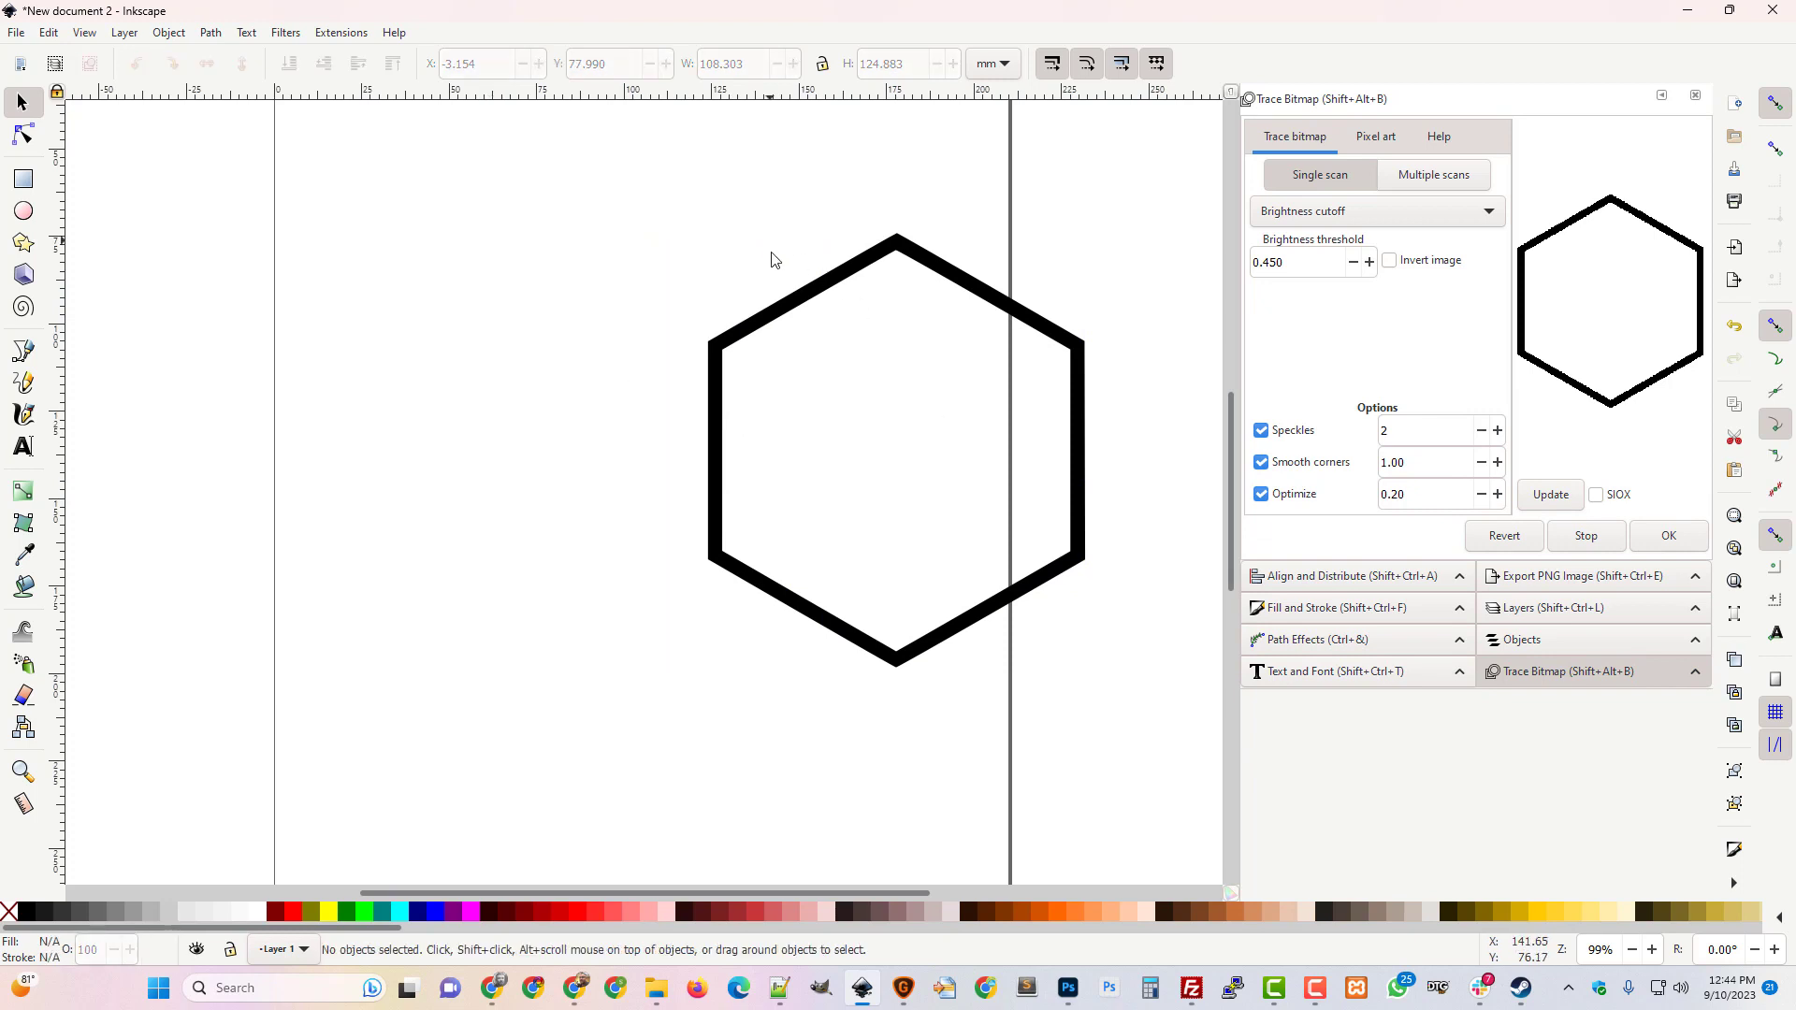
Move the traced hexagon to the middle of the page and delete all nodes of its inner outline, leaving a solid hexagon.
mouse_move(781, 308)
mouse_down()
mouse_move(469, 321)
mouse_move(541, 345)
mouse_up()
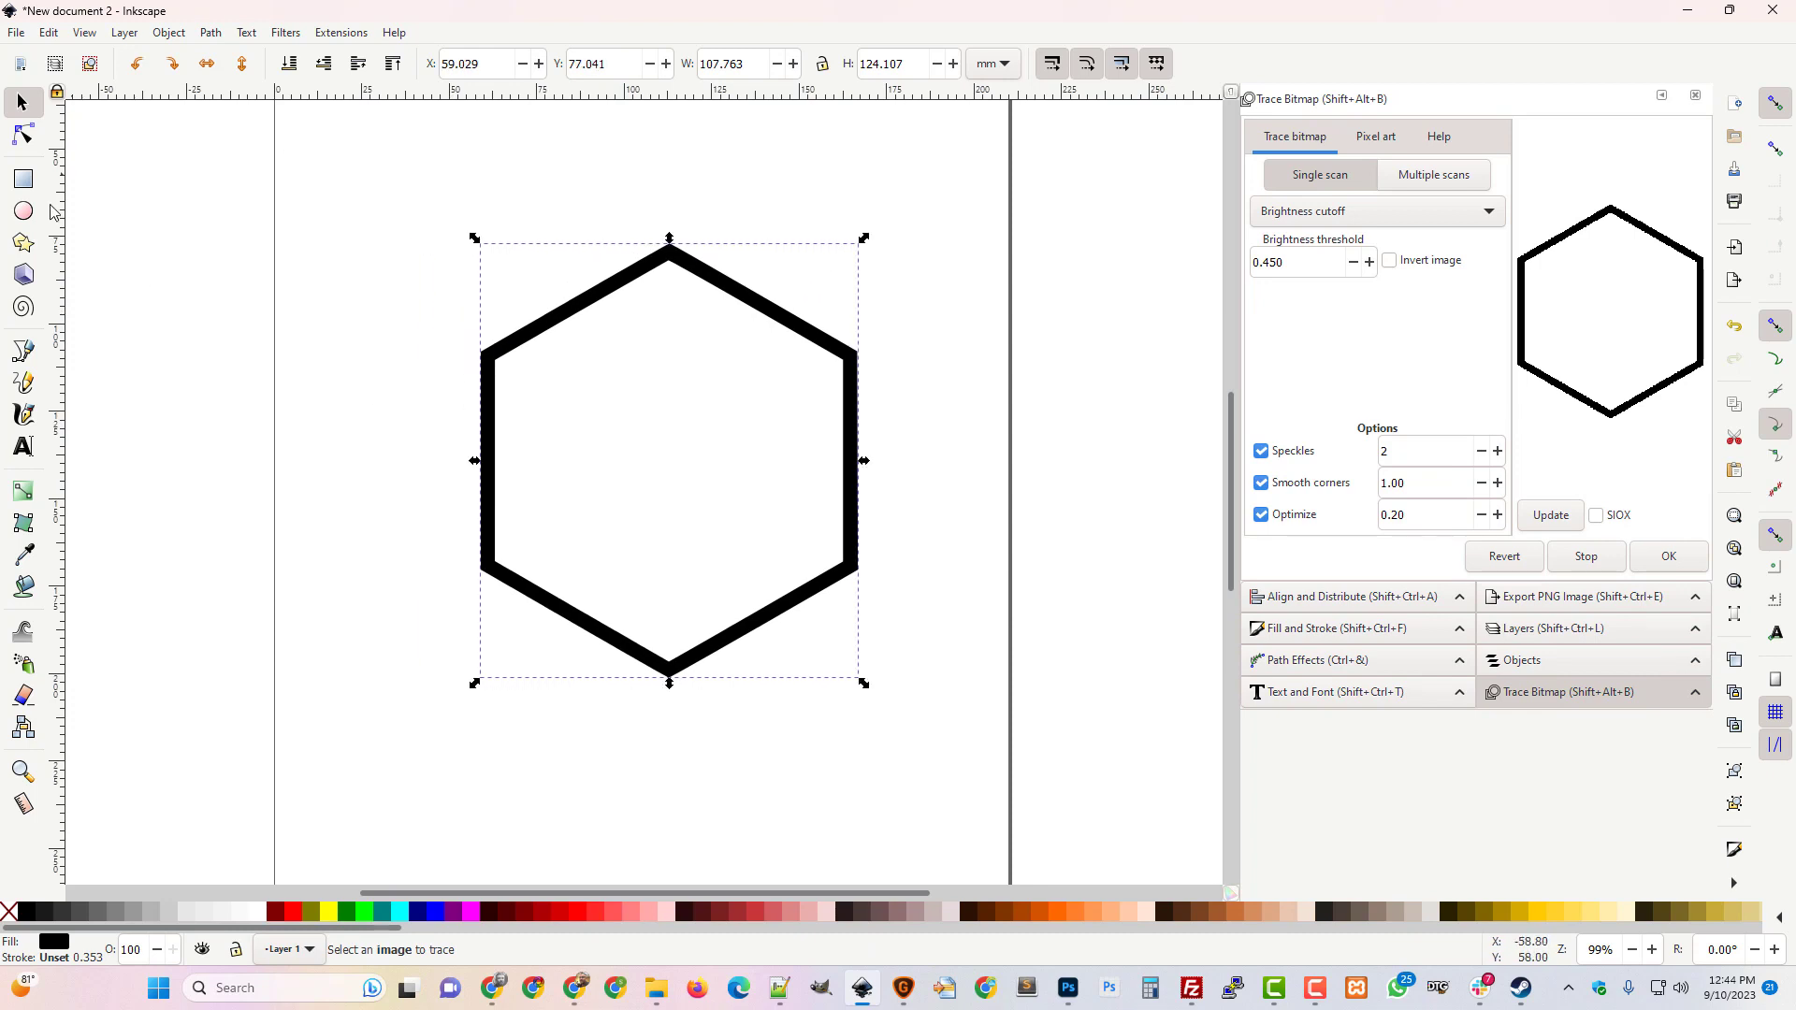
click(24, 135)
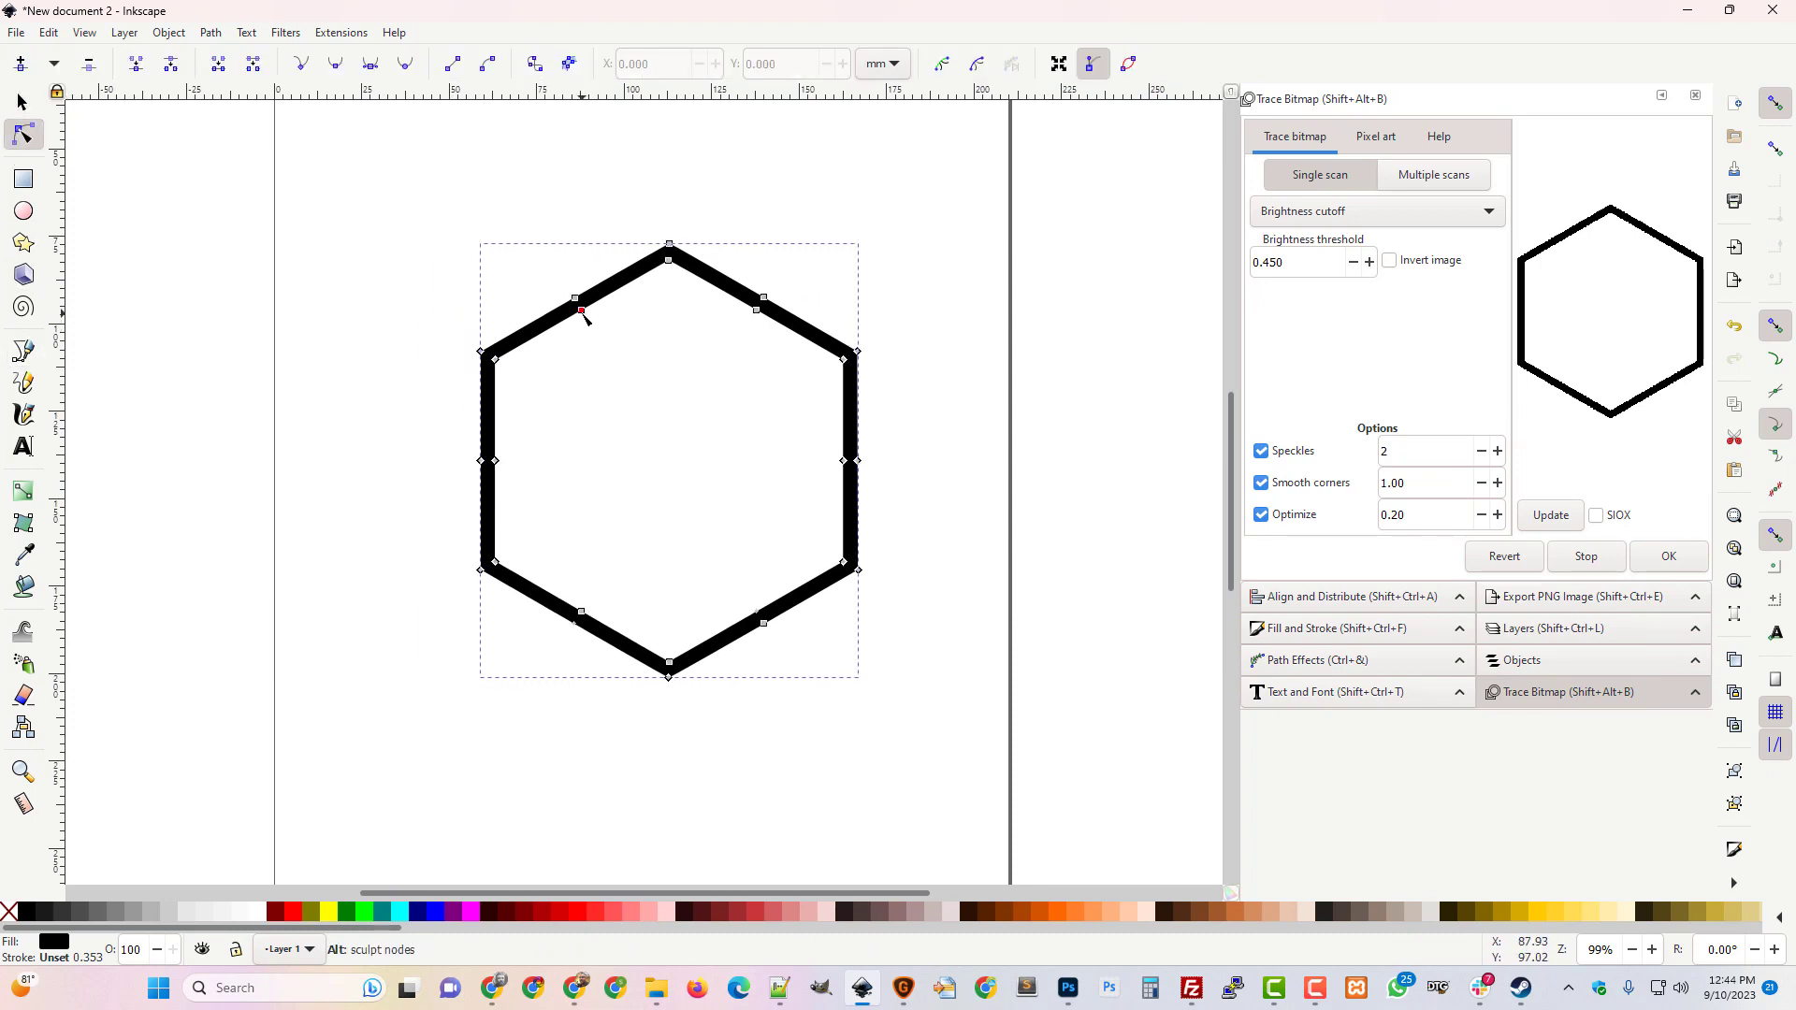
click(582, 311)
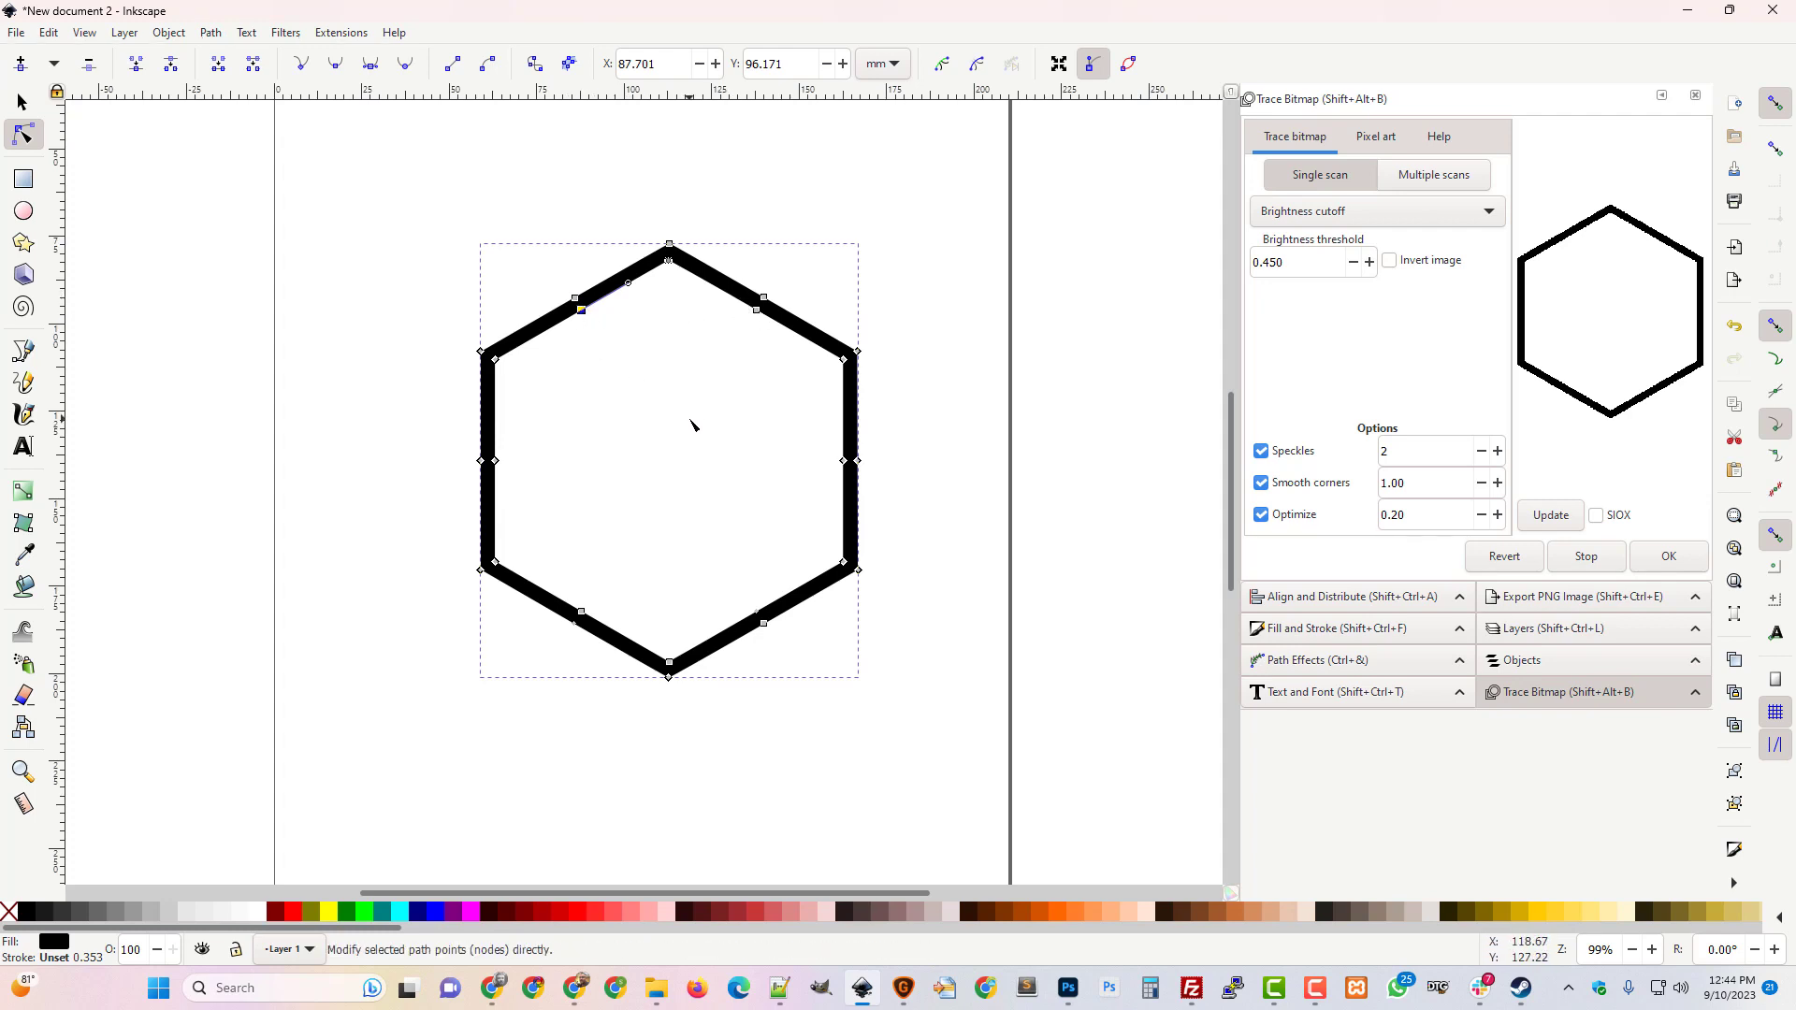
key(ctrl+a)
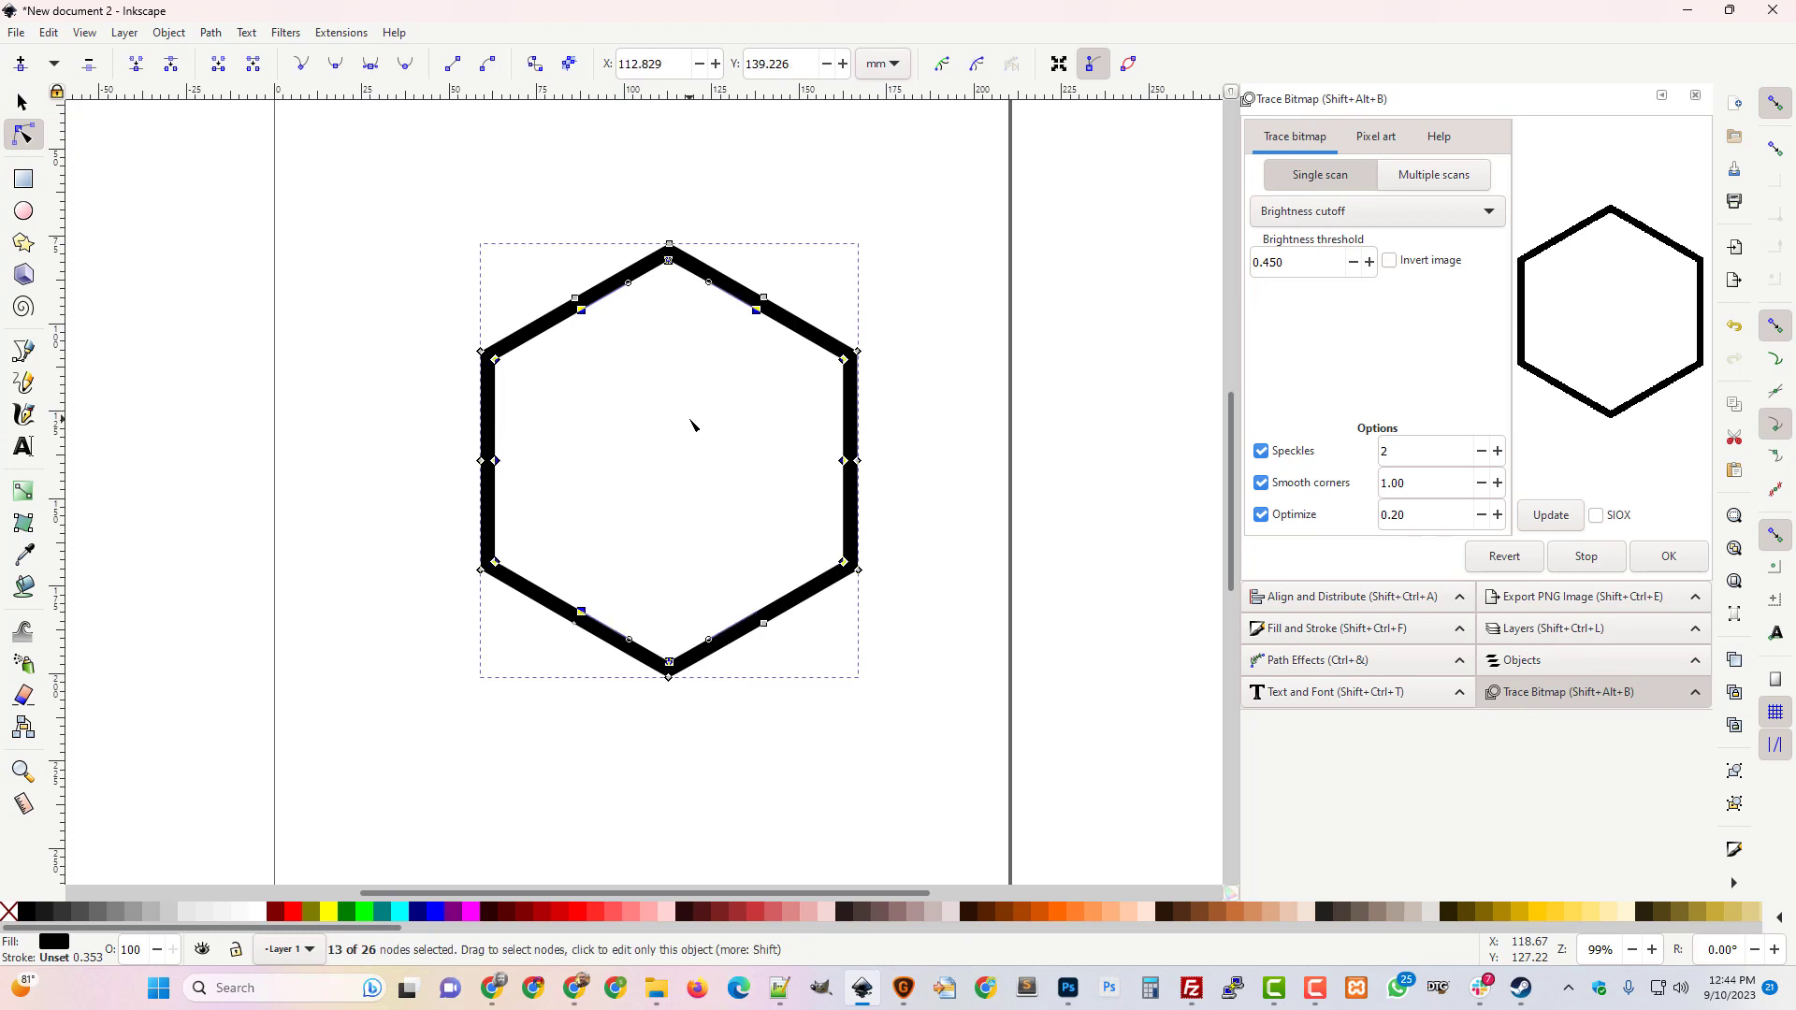
key(Delete)
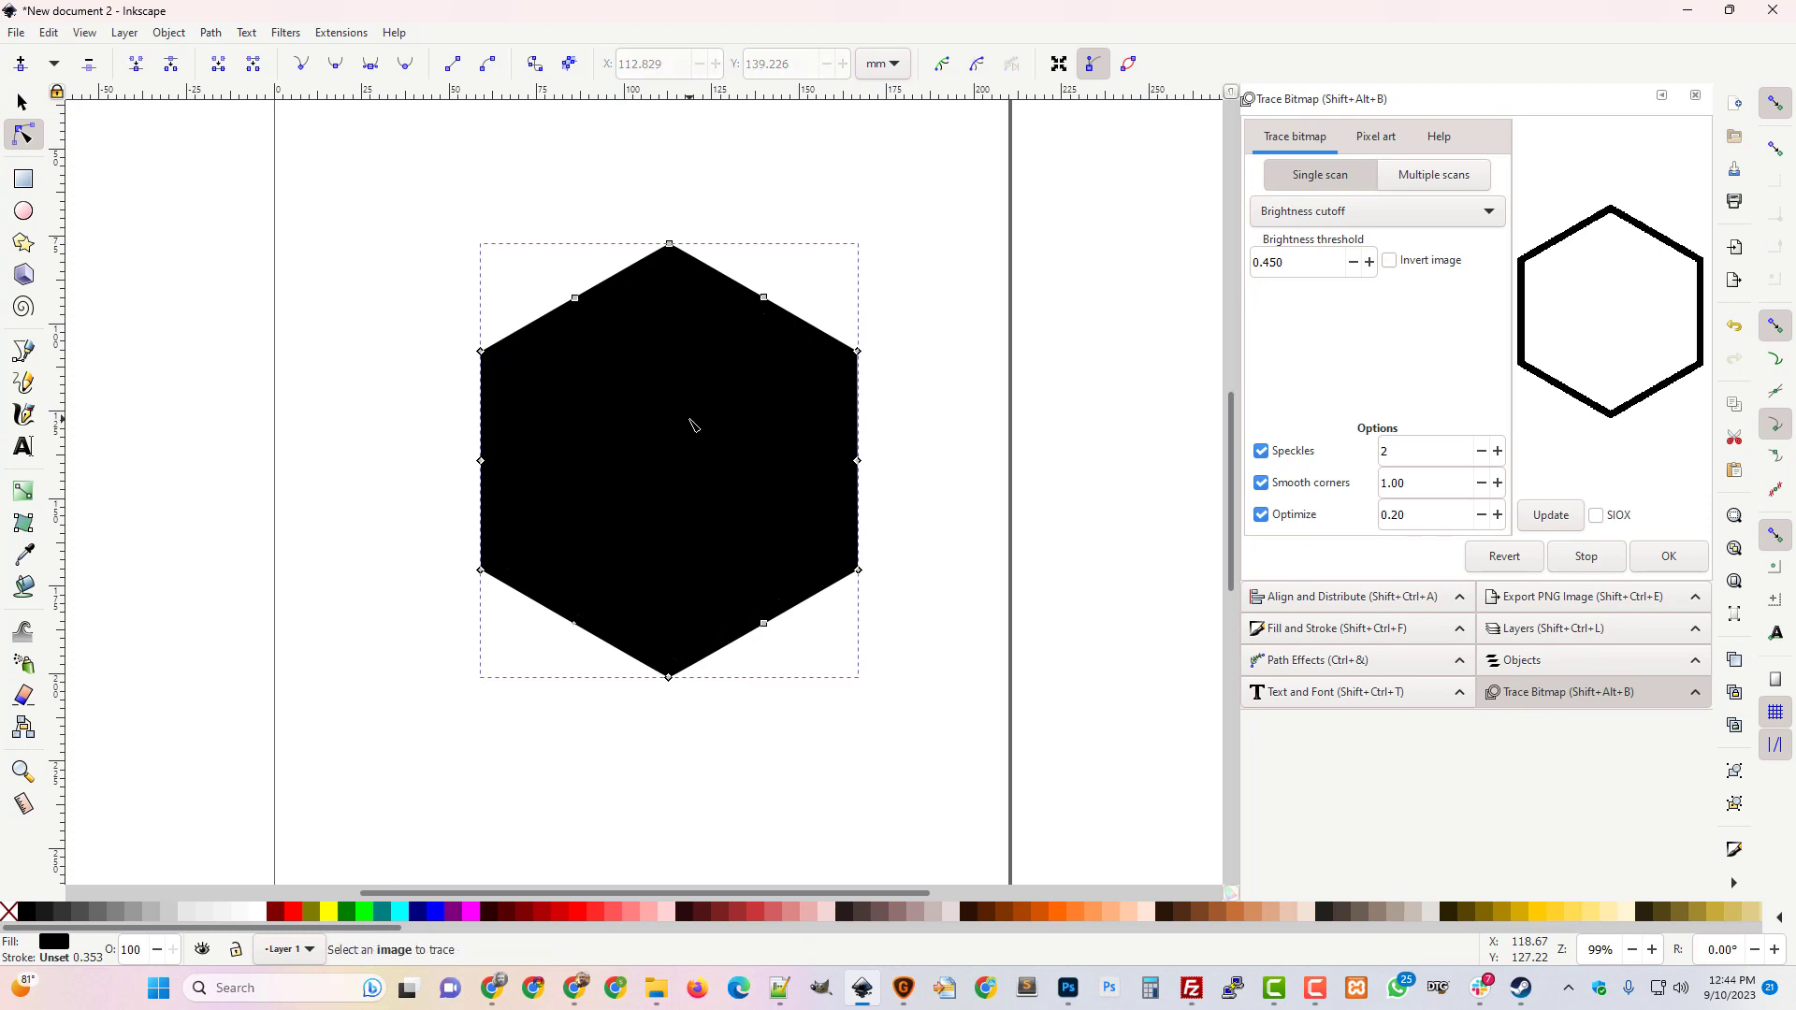
Resize the page to fit the solid hexagon in the document properties, with all margins at 0.
click(16, 34)
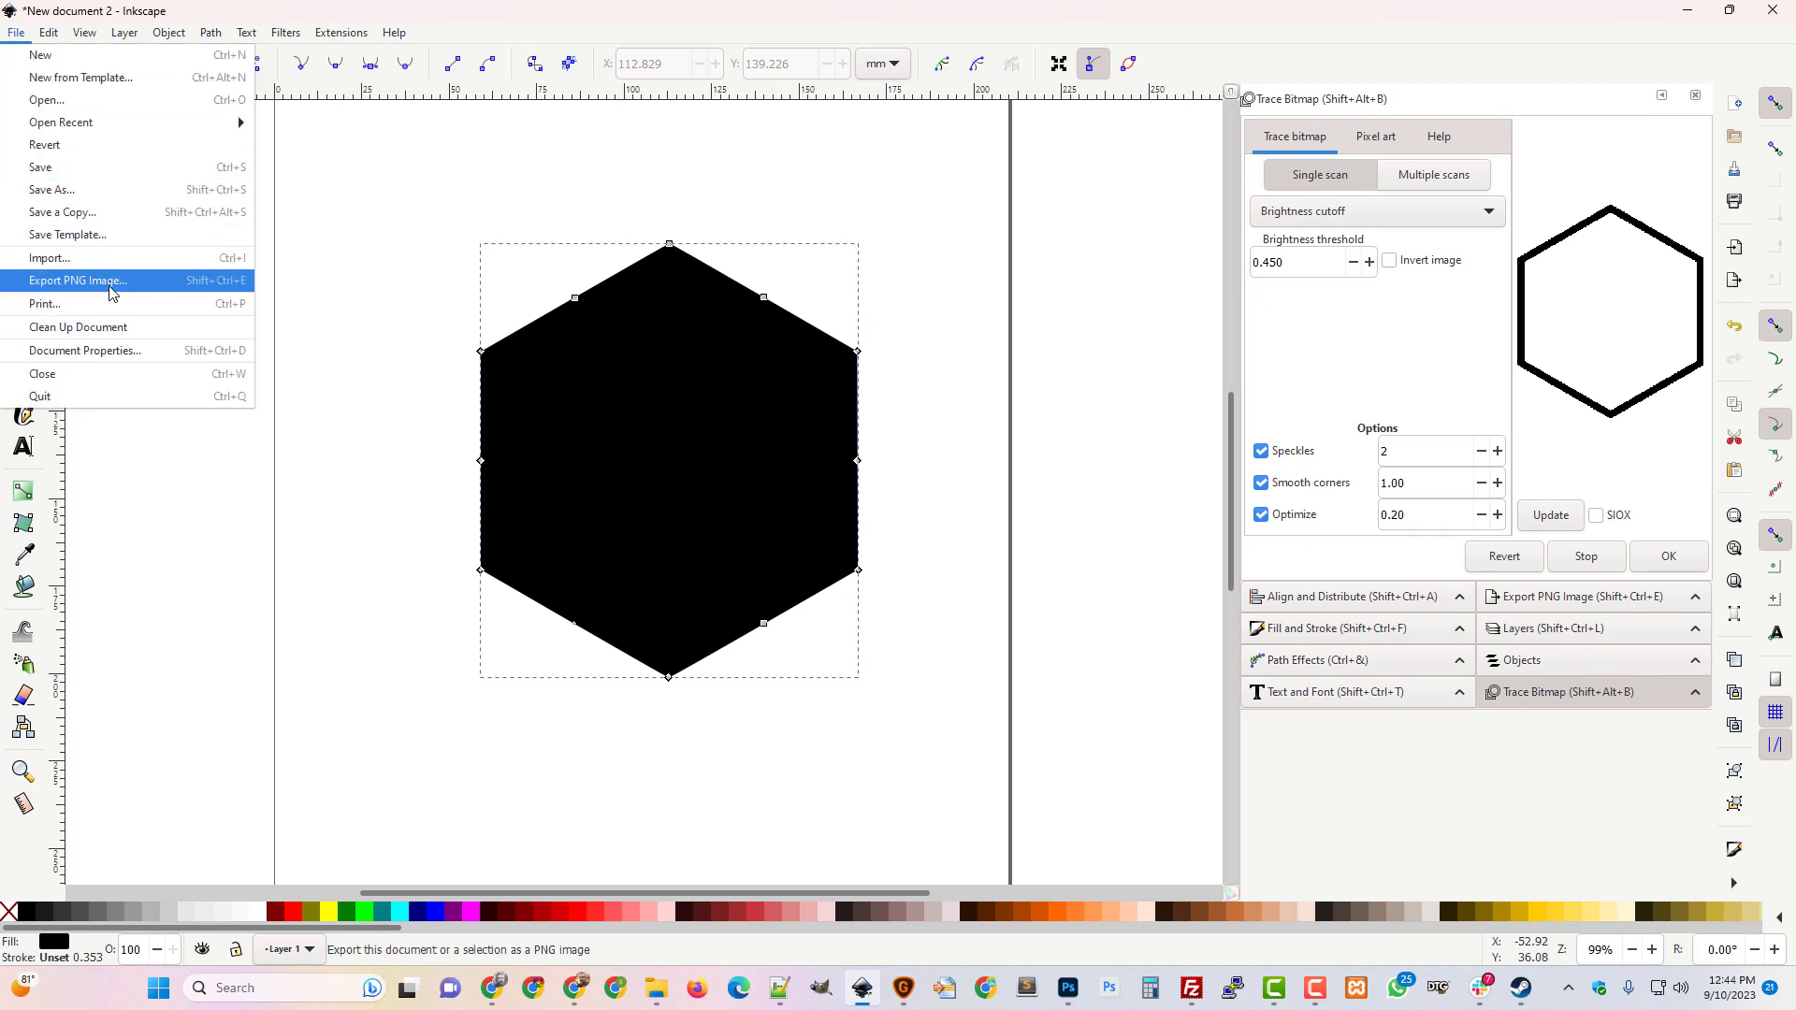
click(433, 6)
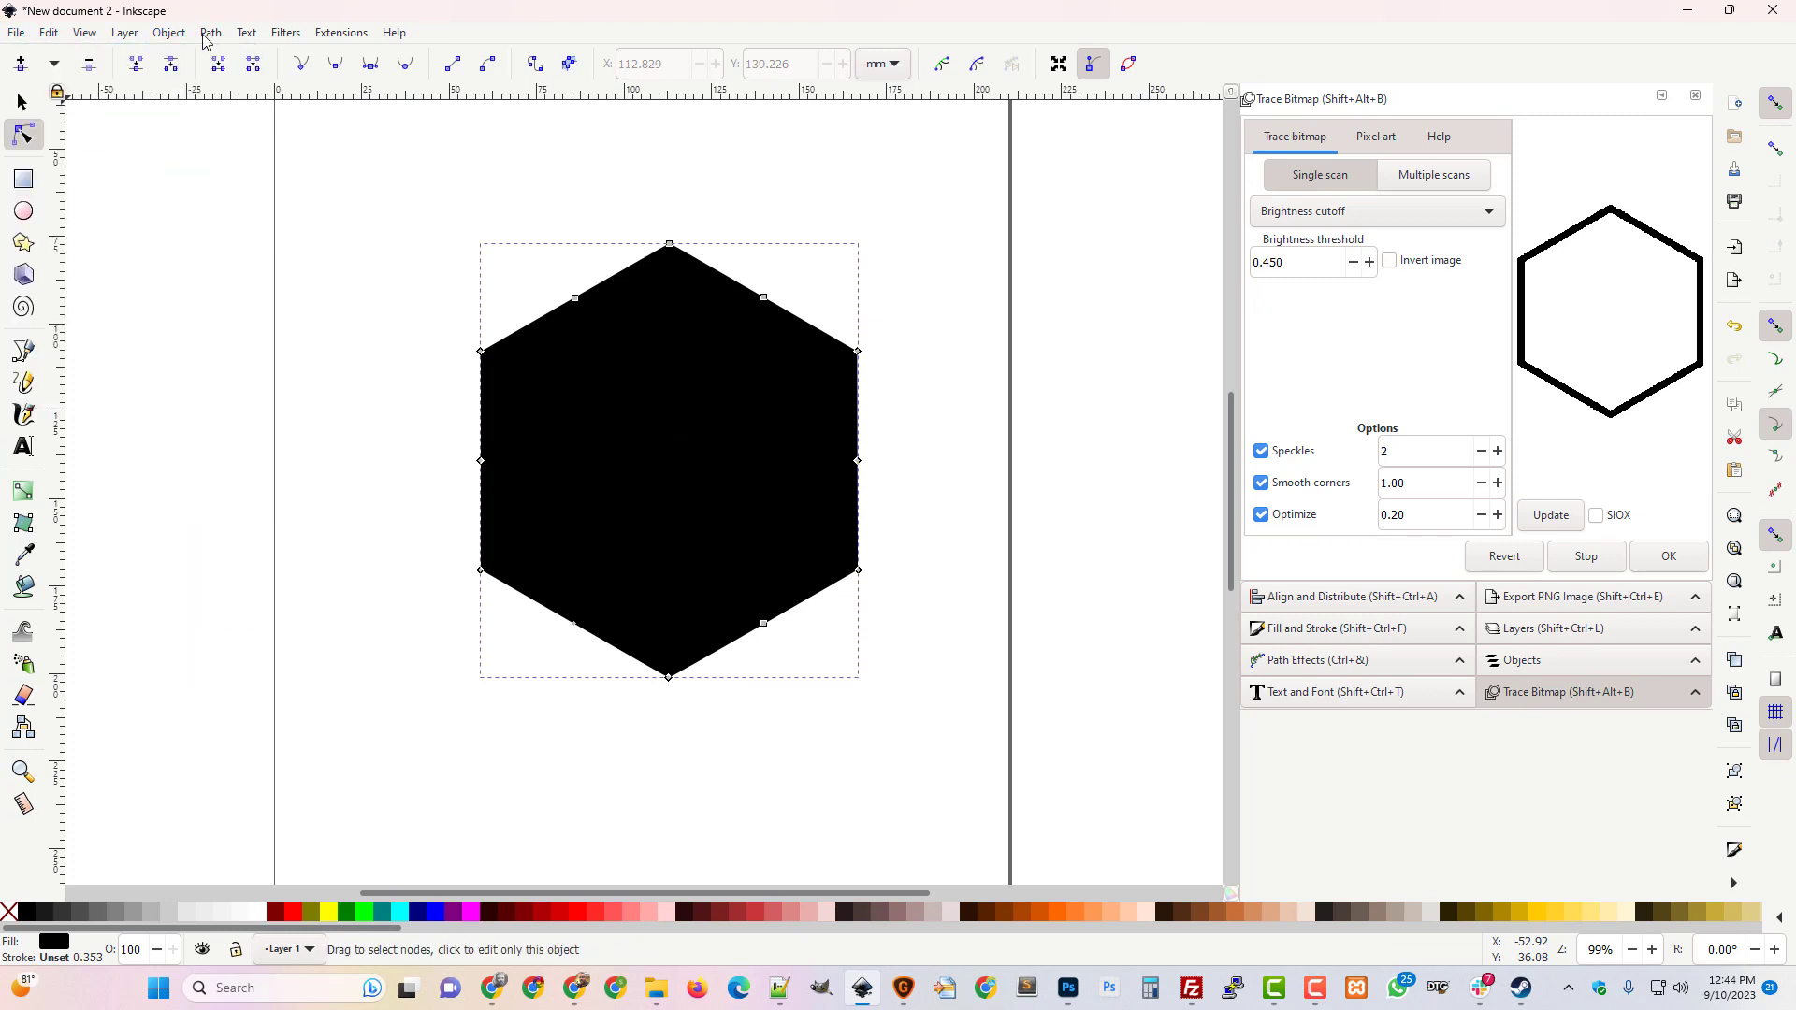
click(20, 35)
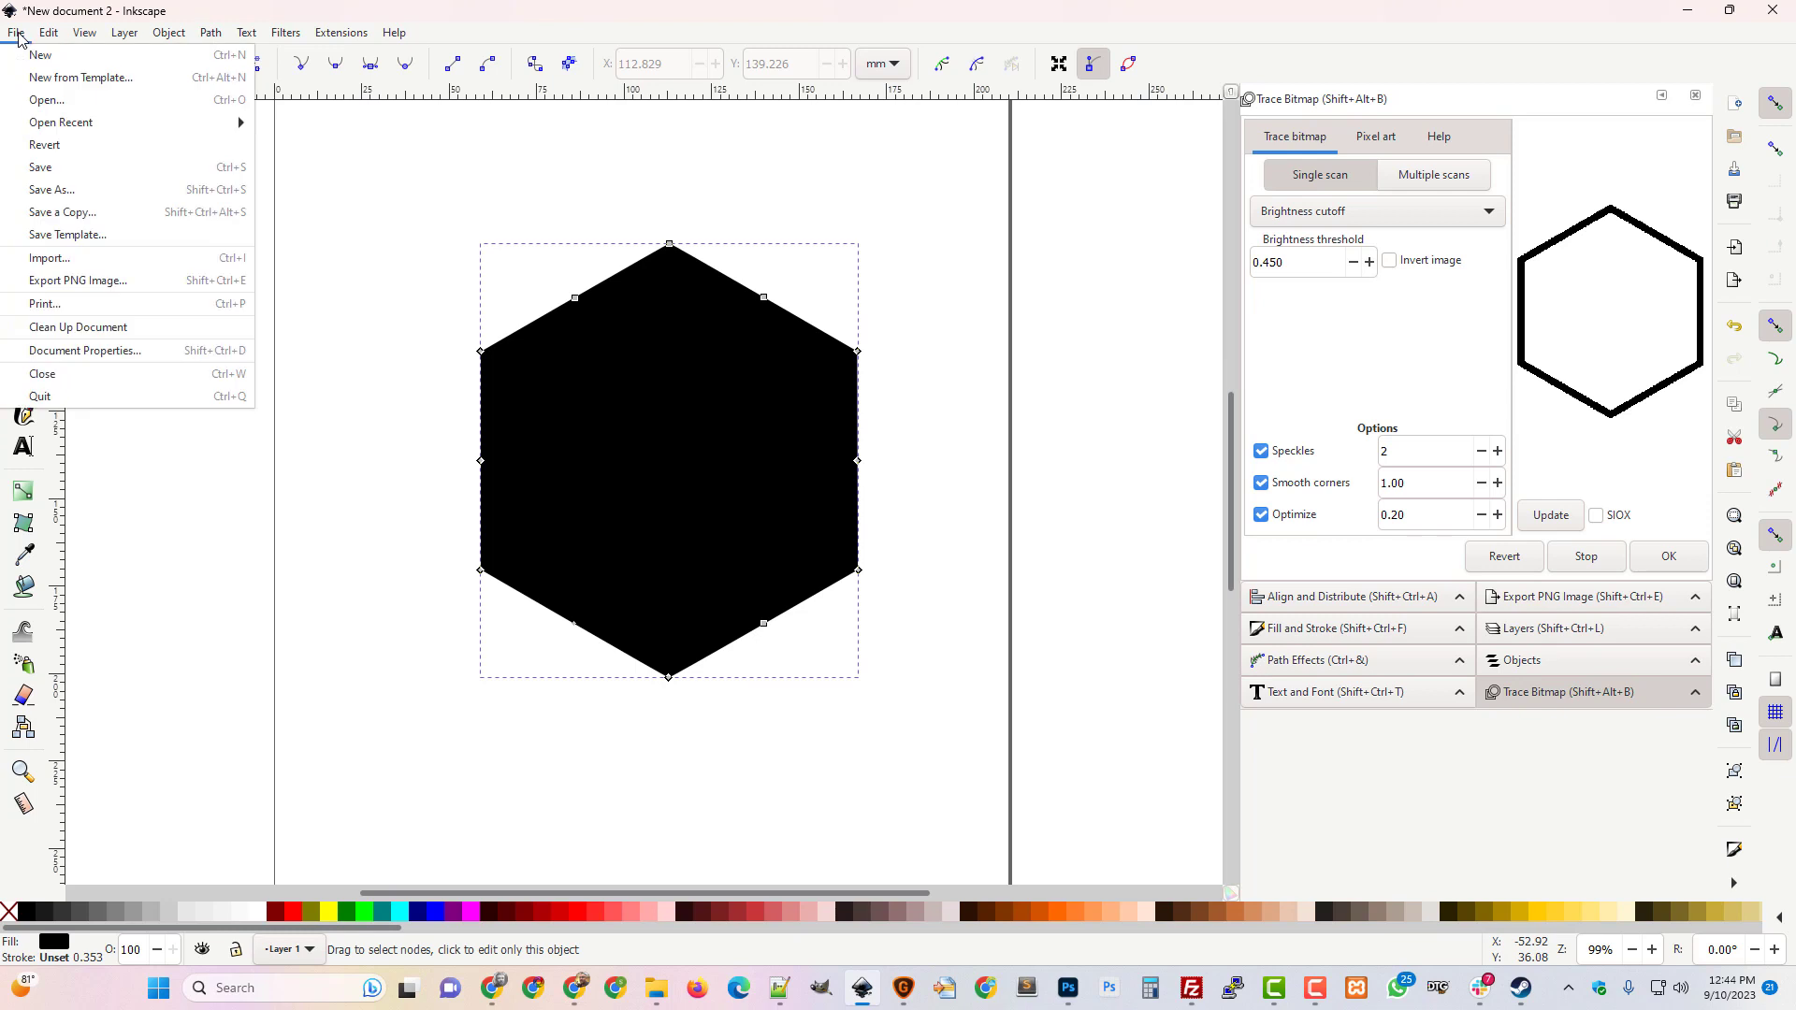
click(127, 353)
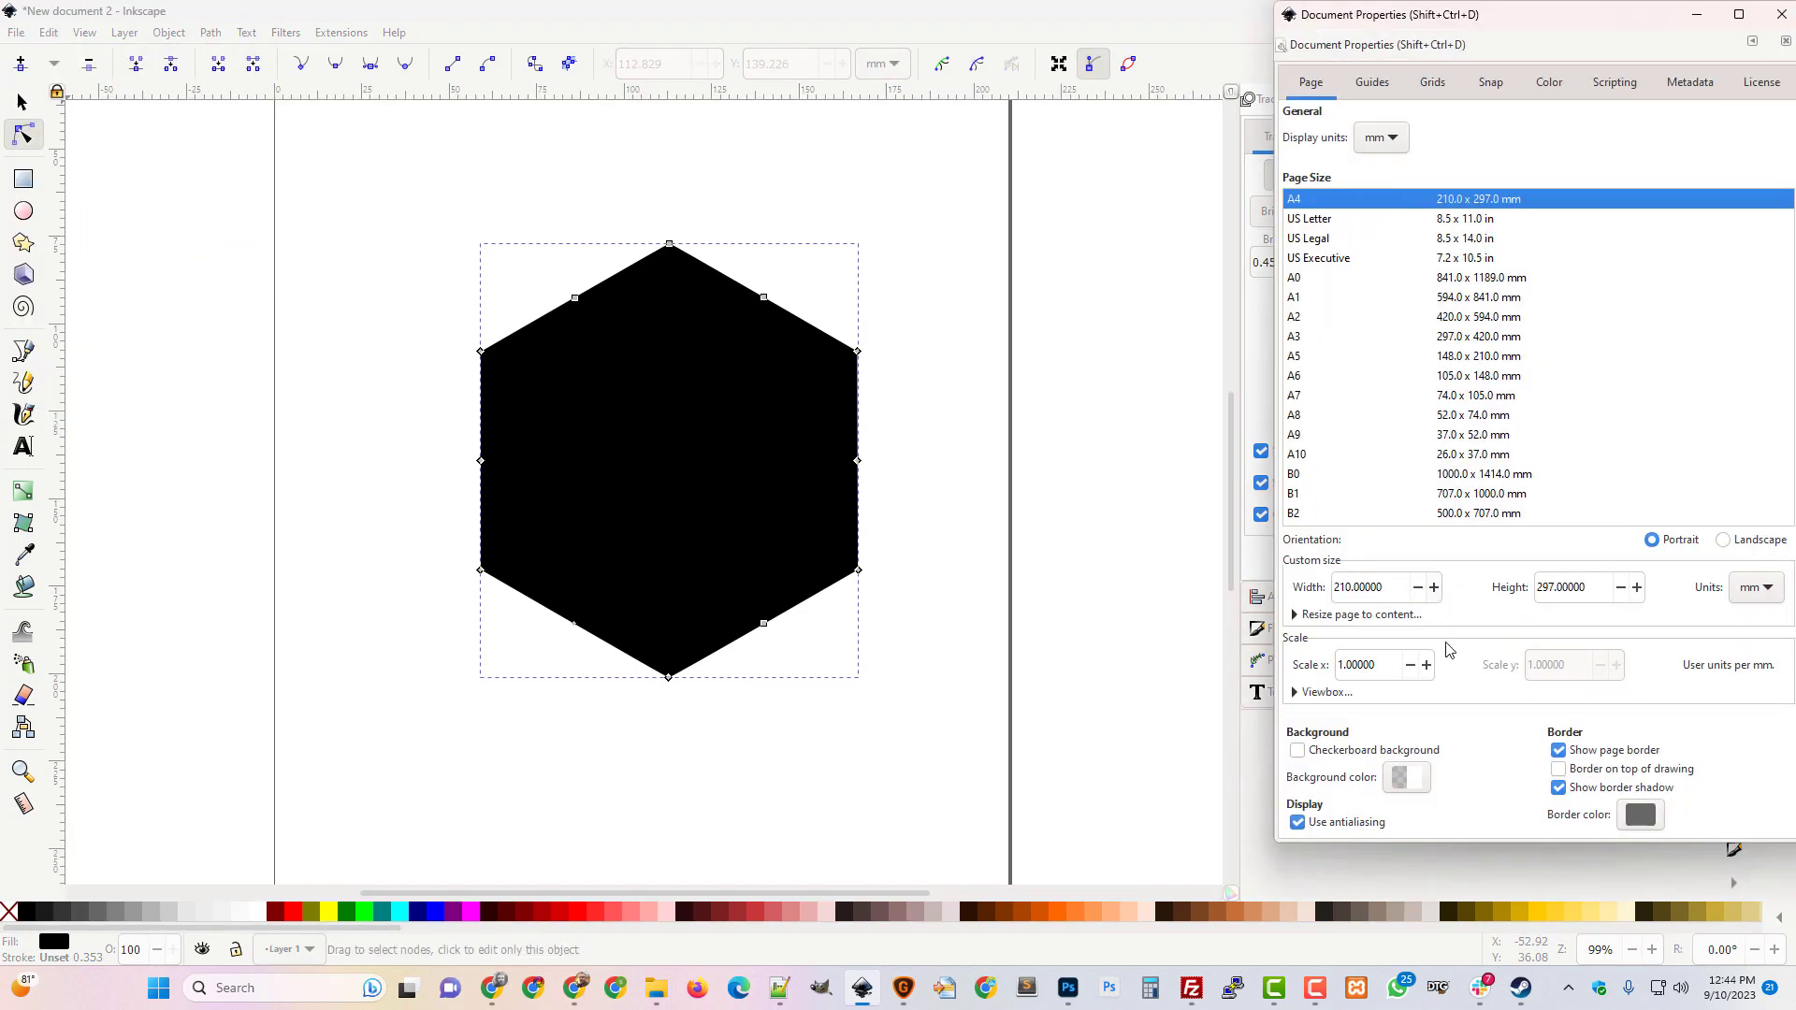
click(1365, 618)
click(1506, 606)
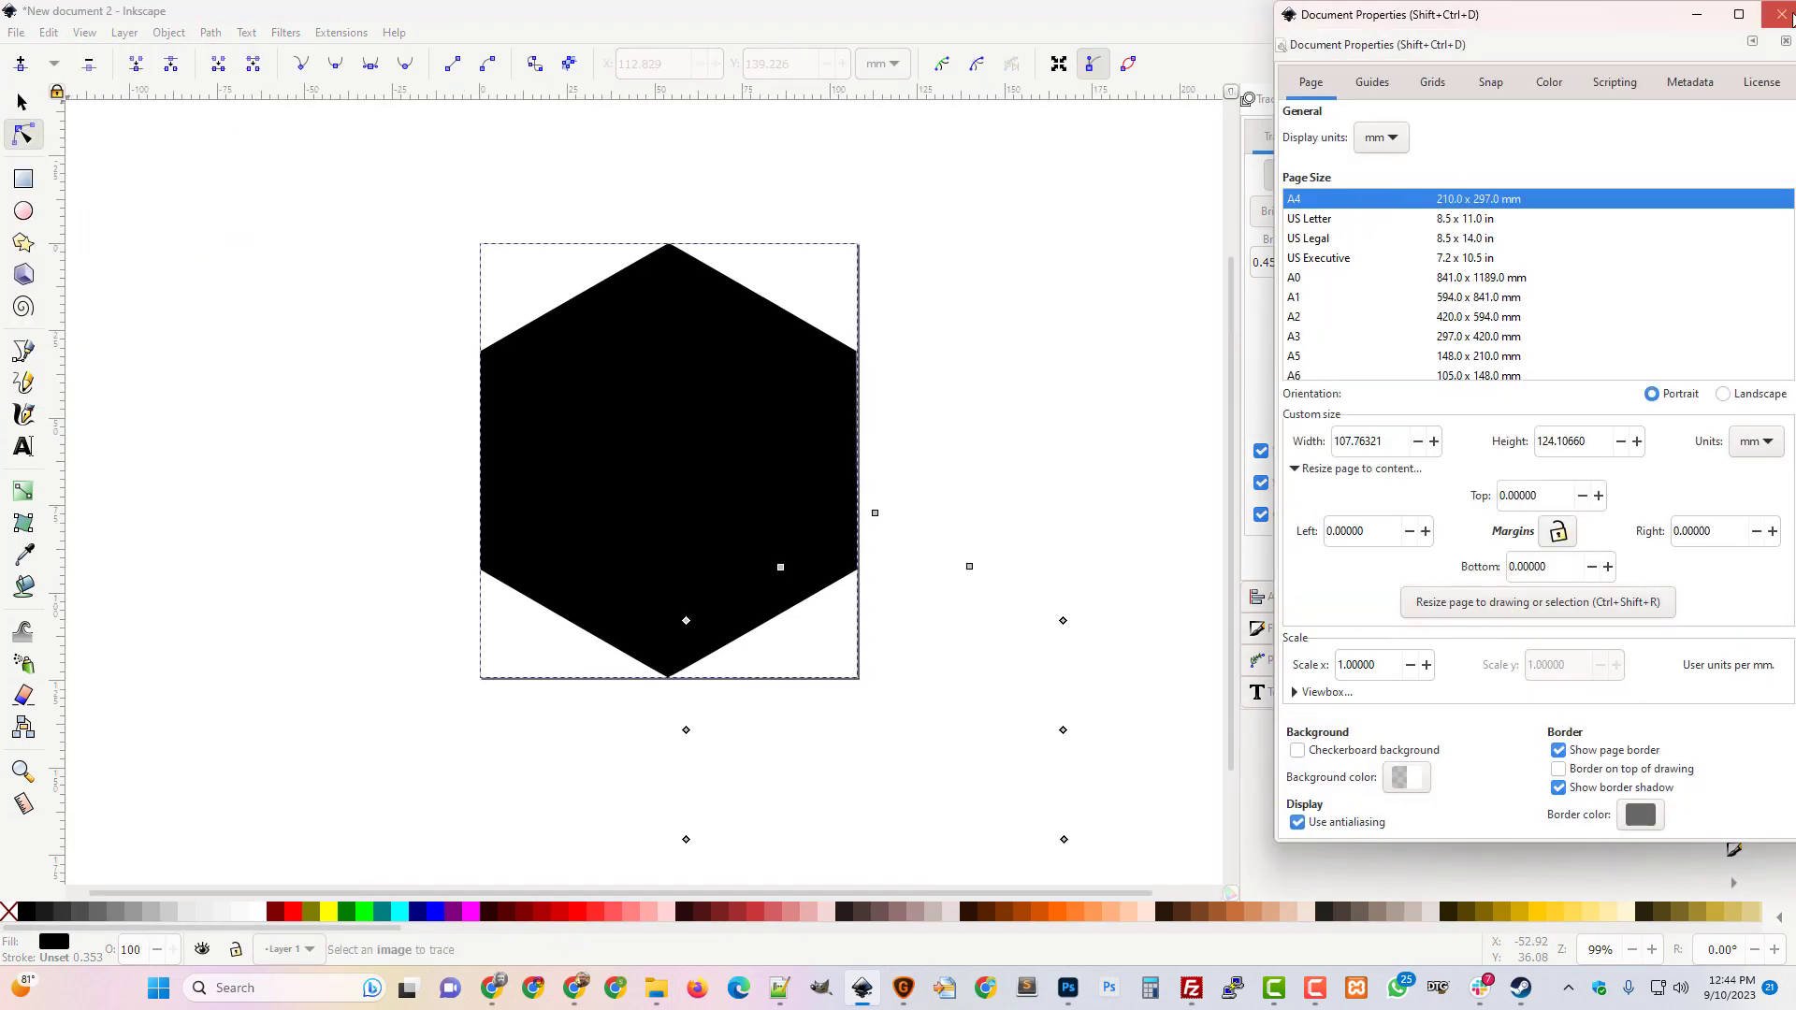
click(1782, 15)
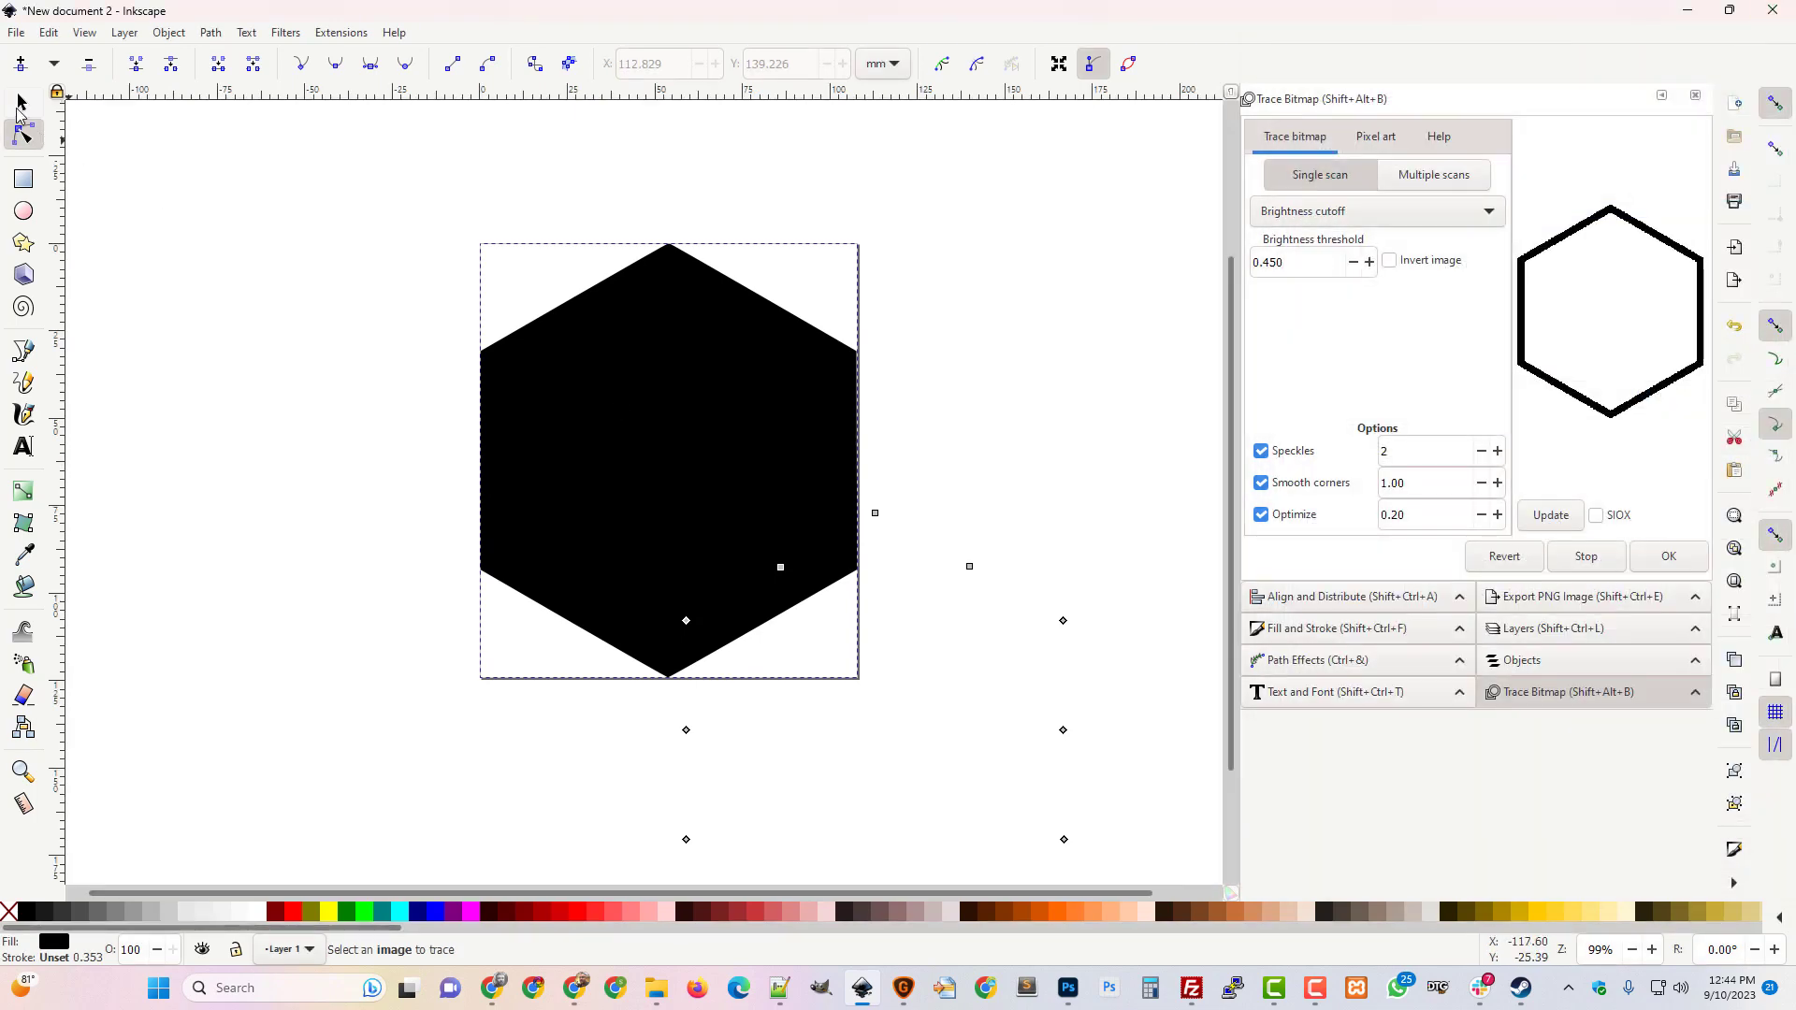
Save the document as Sextagon.svg, in Inkscape SVG format, in the 1_Image_fixes folder.
click(23, 101)
click(17, 34)
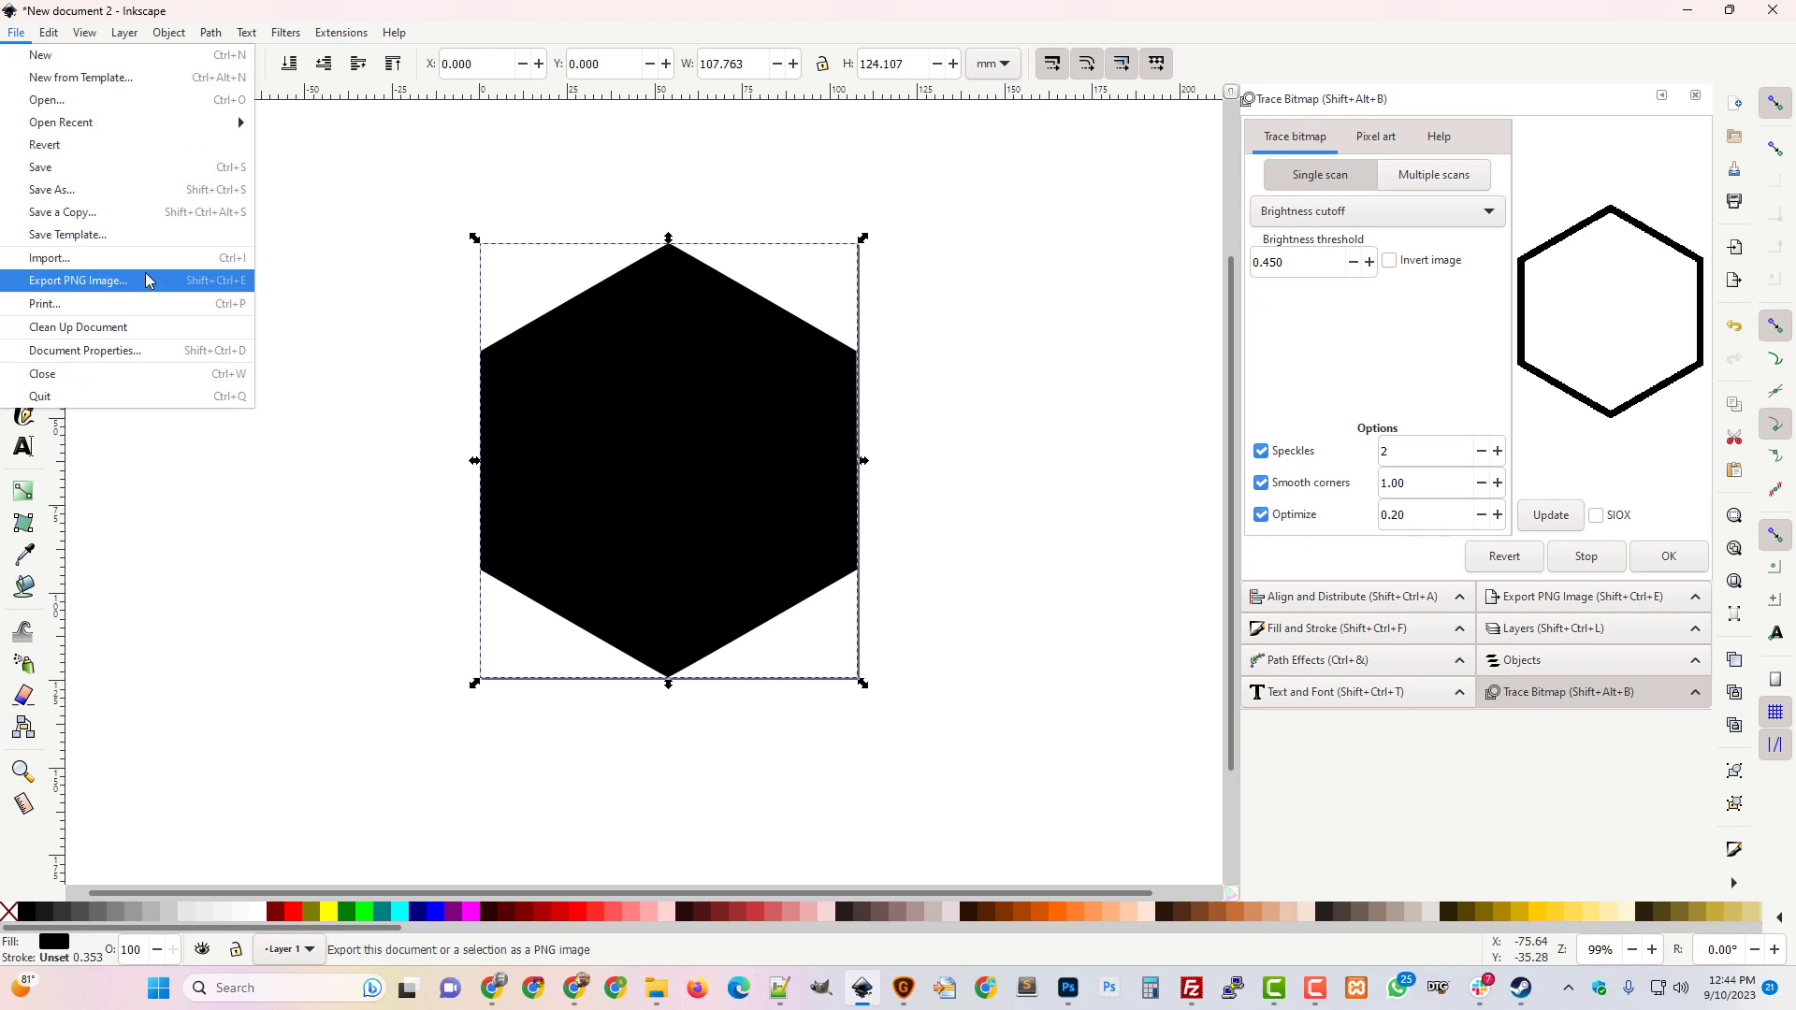
mouse_move(161, 137)
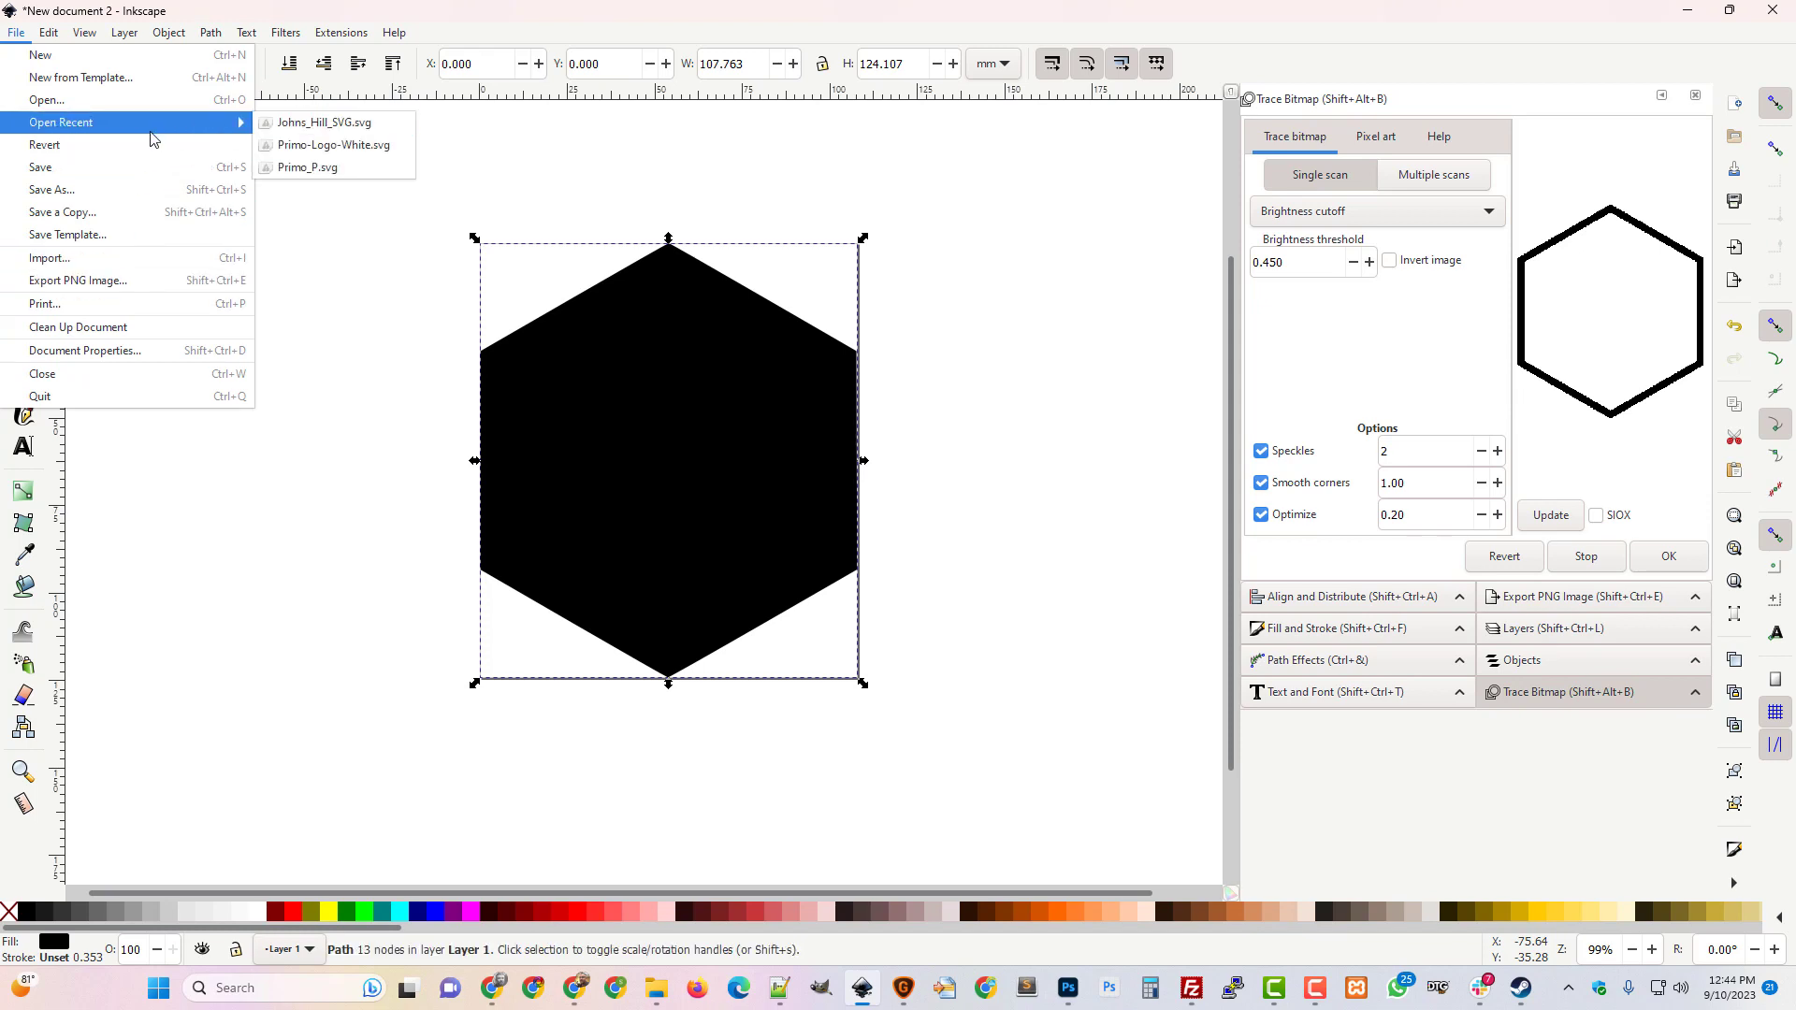
click(109, 189)
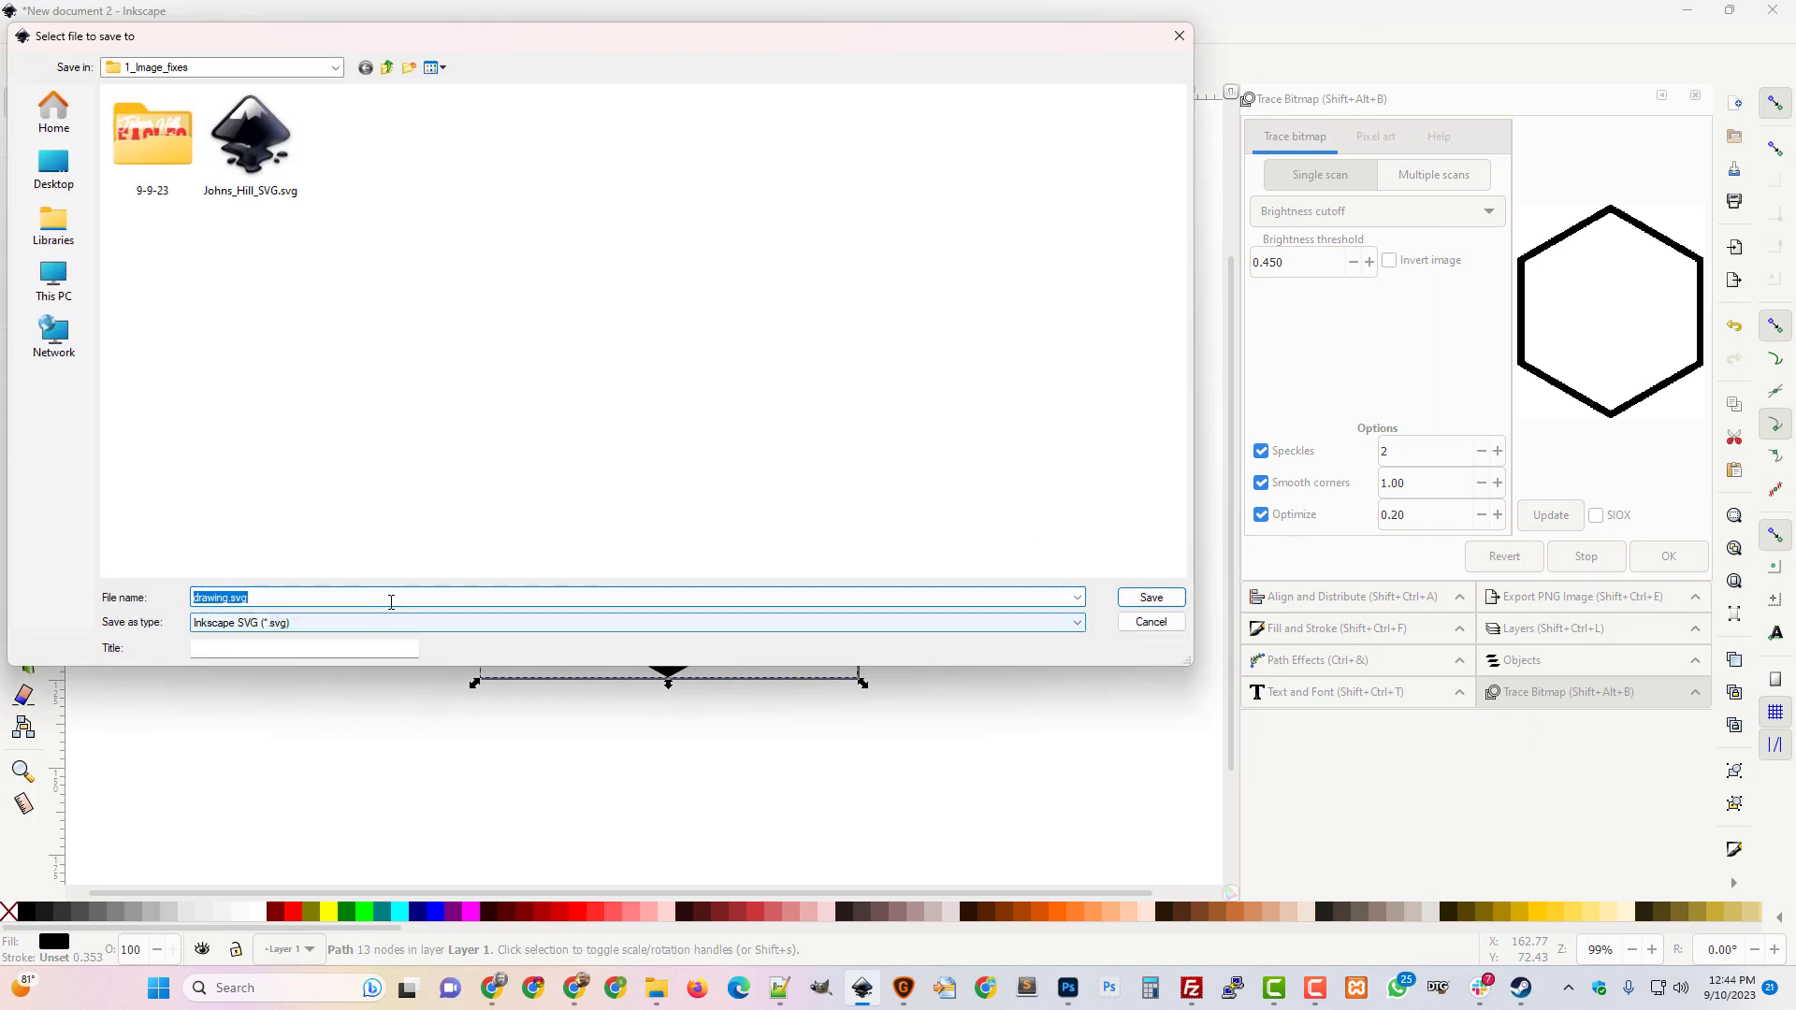
drag(227, 597, 103, 603)
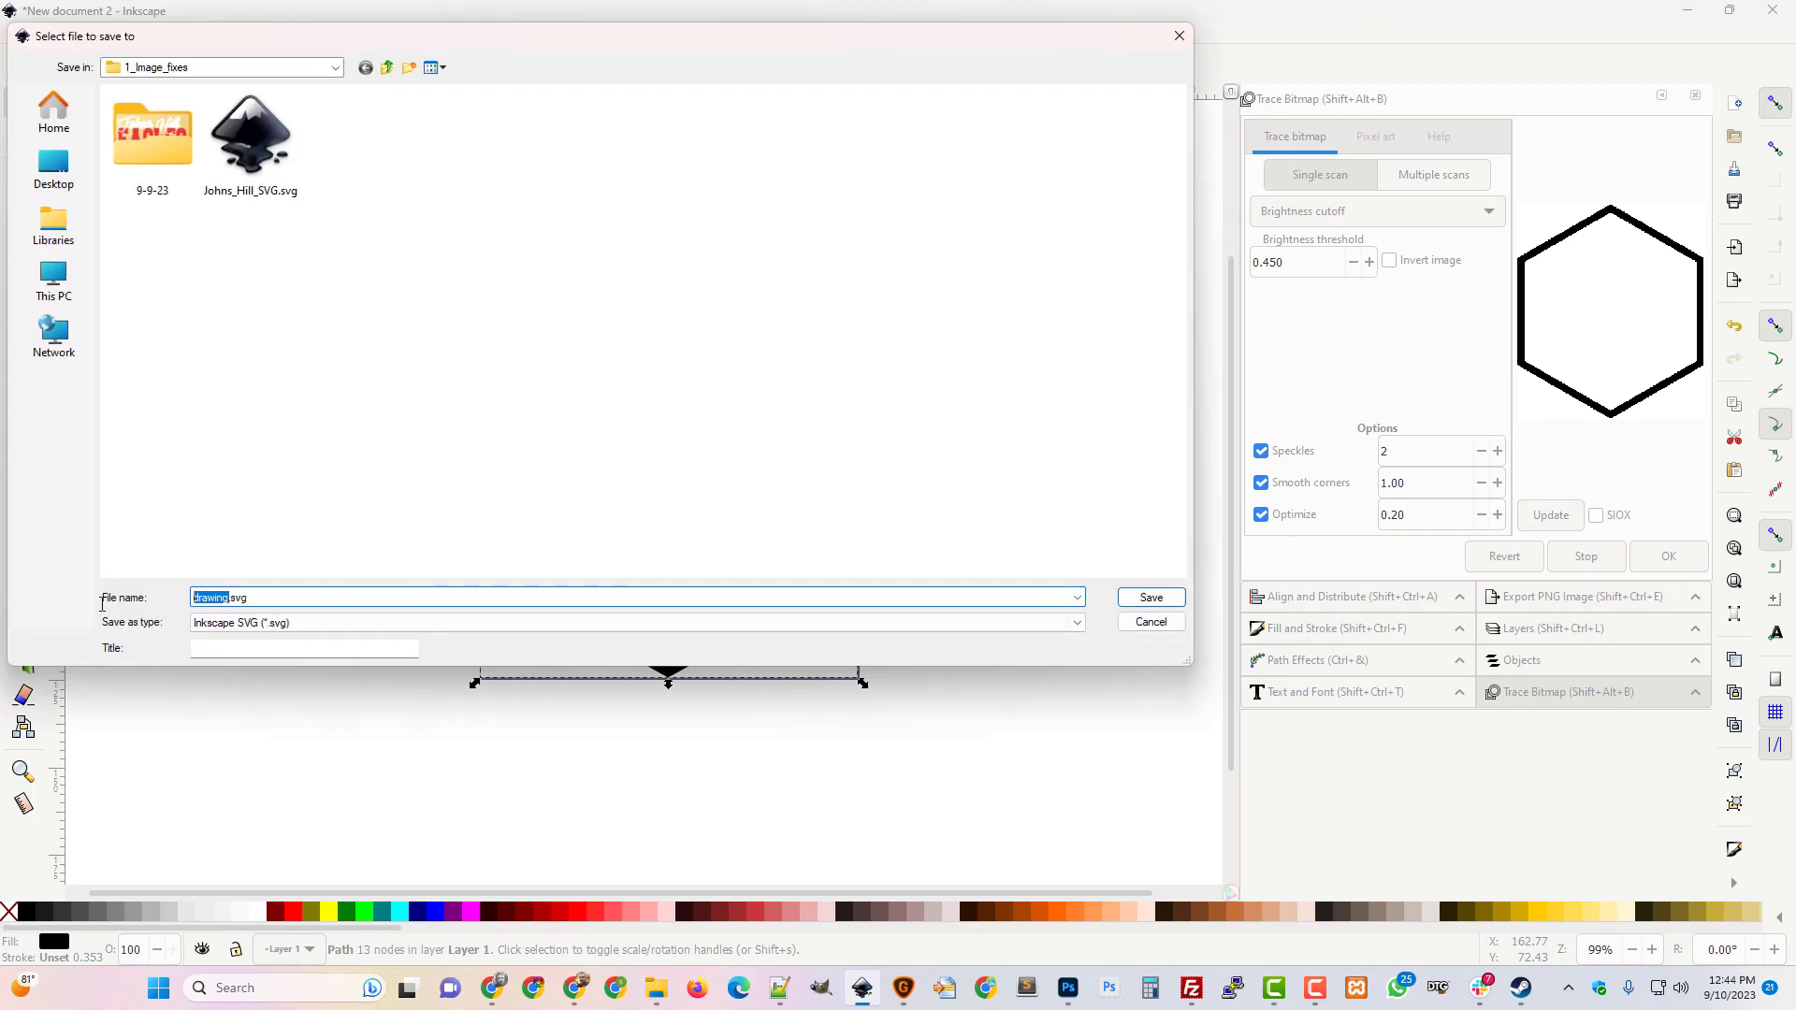
text(Sextagon)
key(Return)
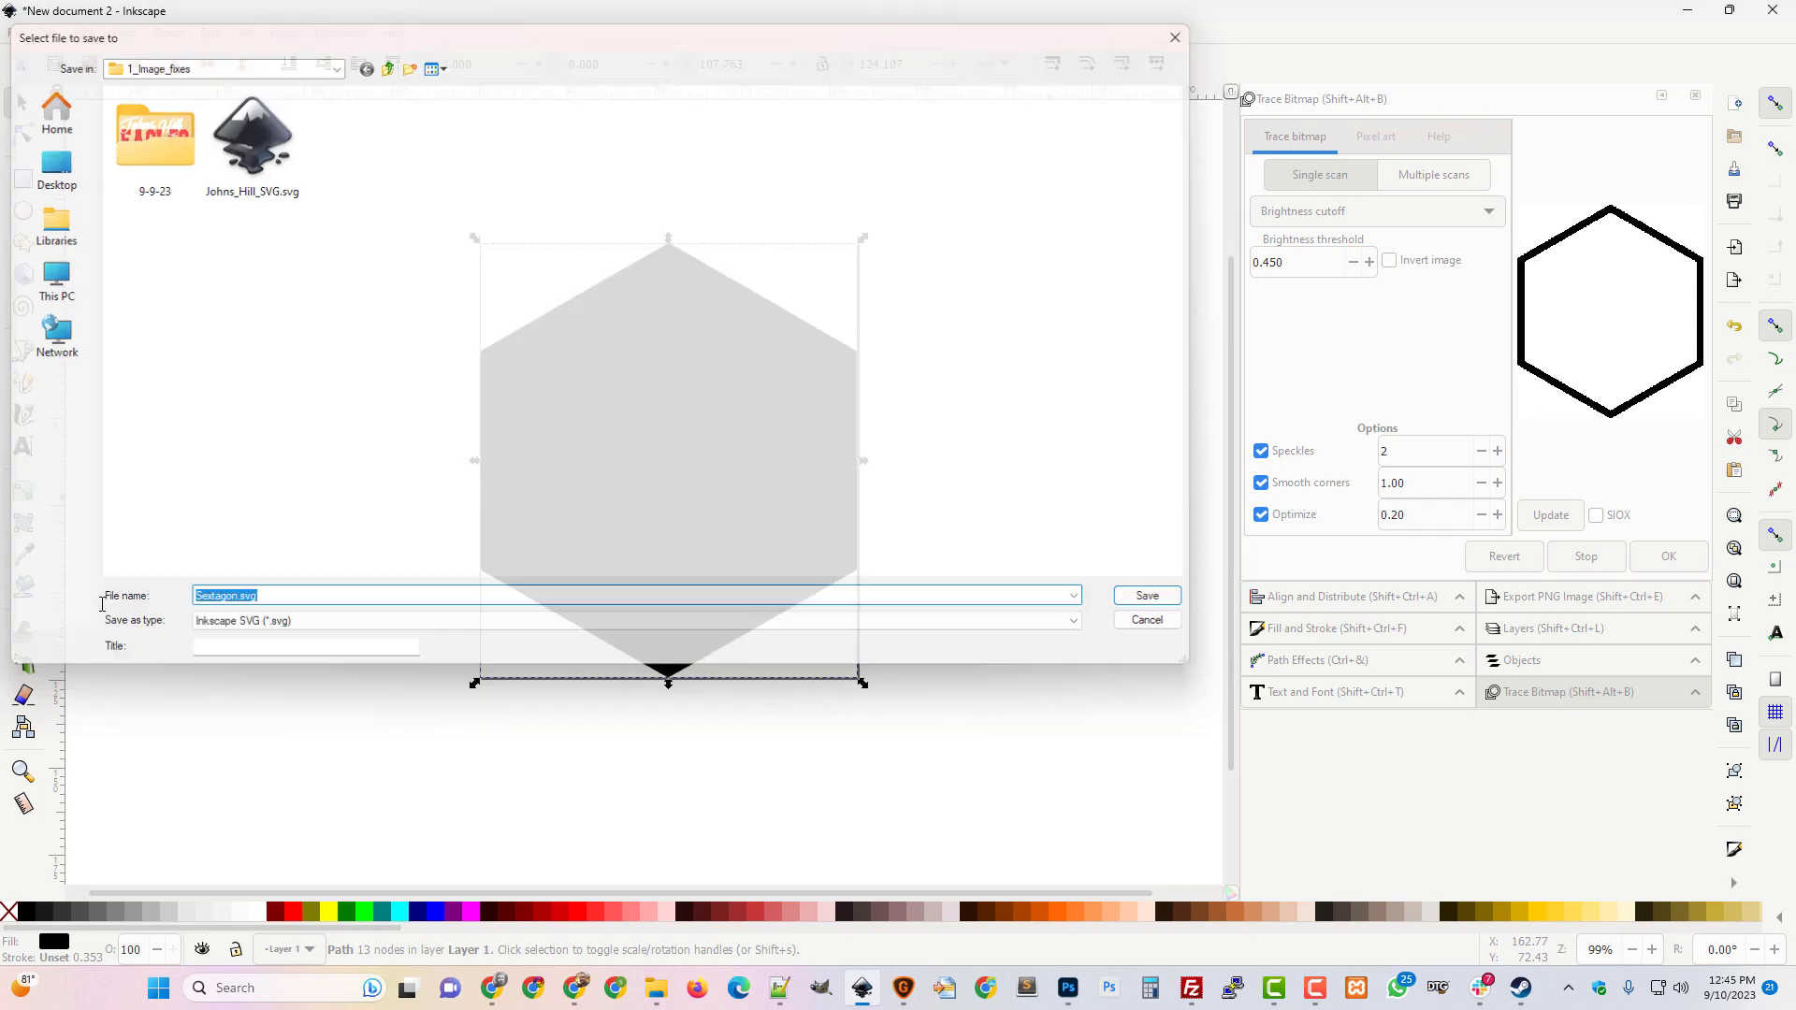
Switch to Photoshop and place Sextagon.svg from the 1_Image_fixes folder into the Hex-FC.png document at its default fit.
click(1068, 988)
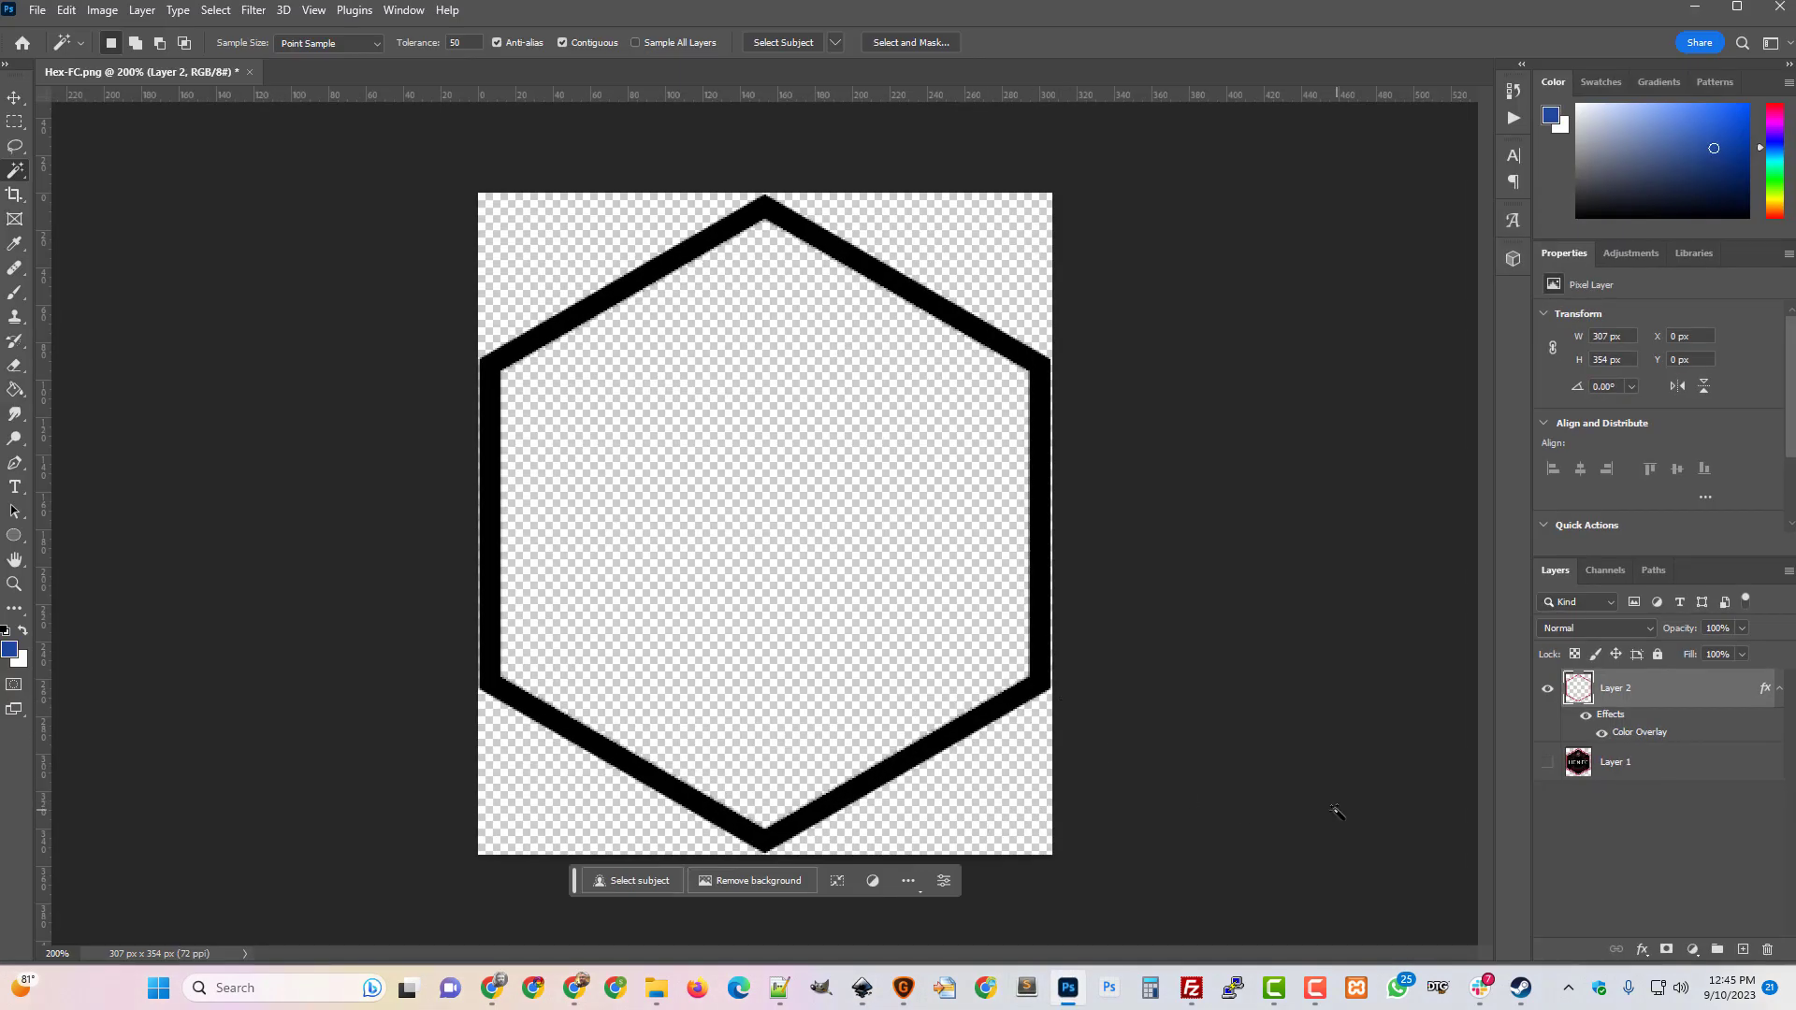
click(655, 987)
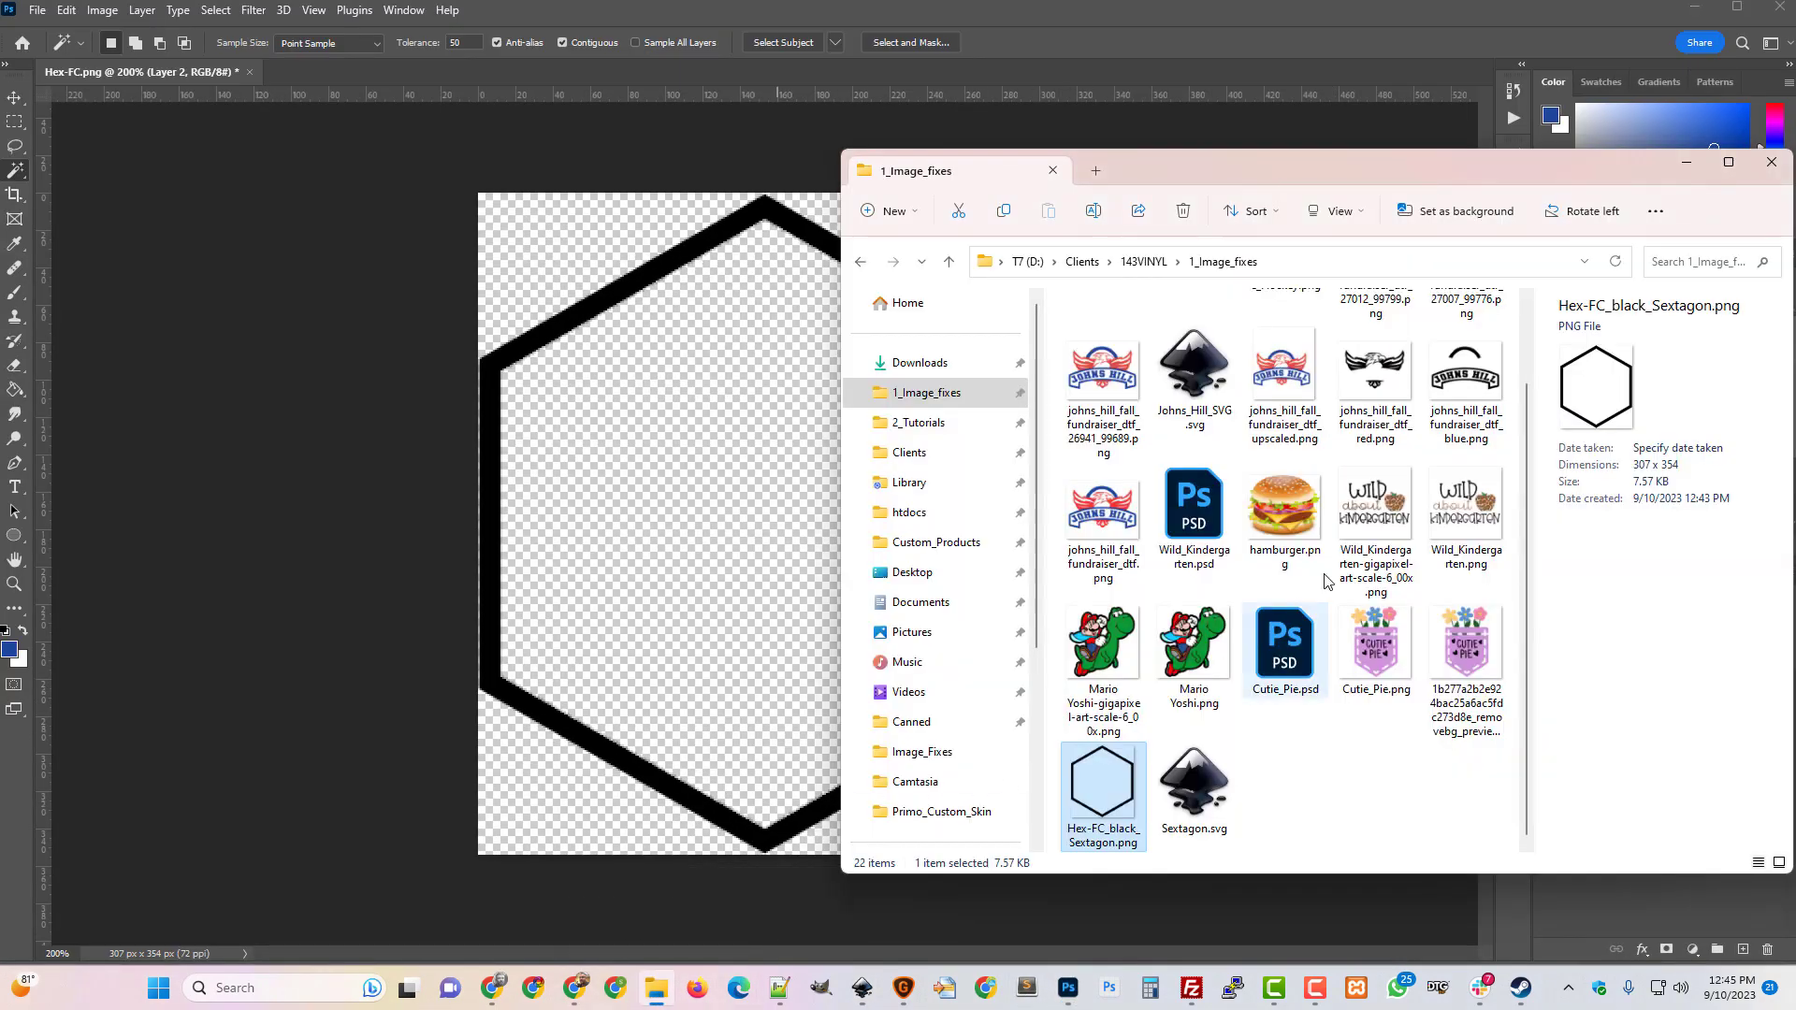
drag(1257, 171, 1471, 157)
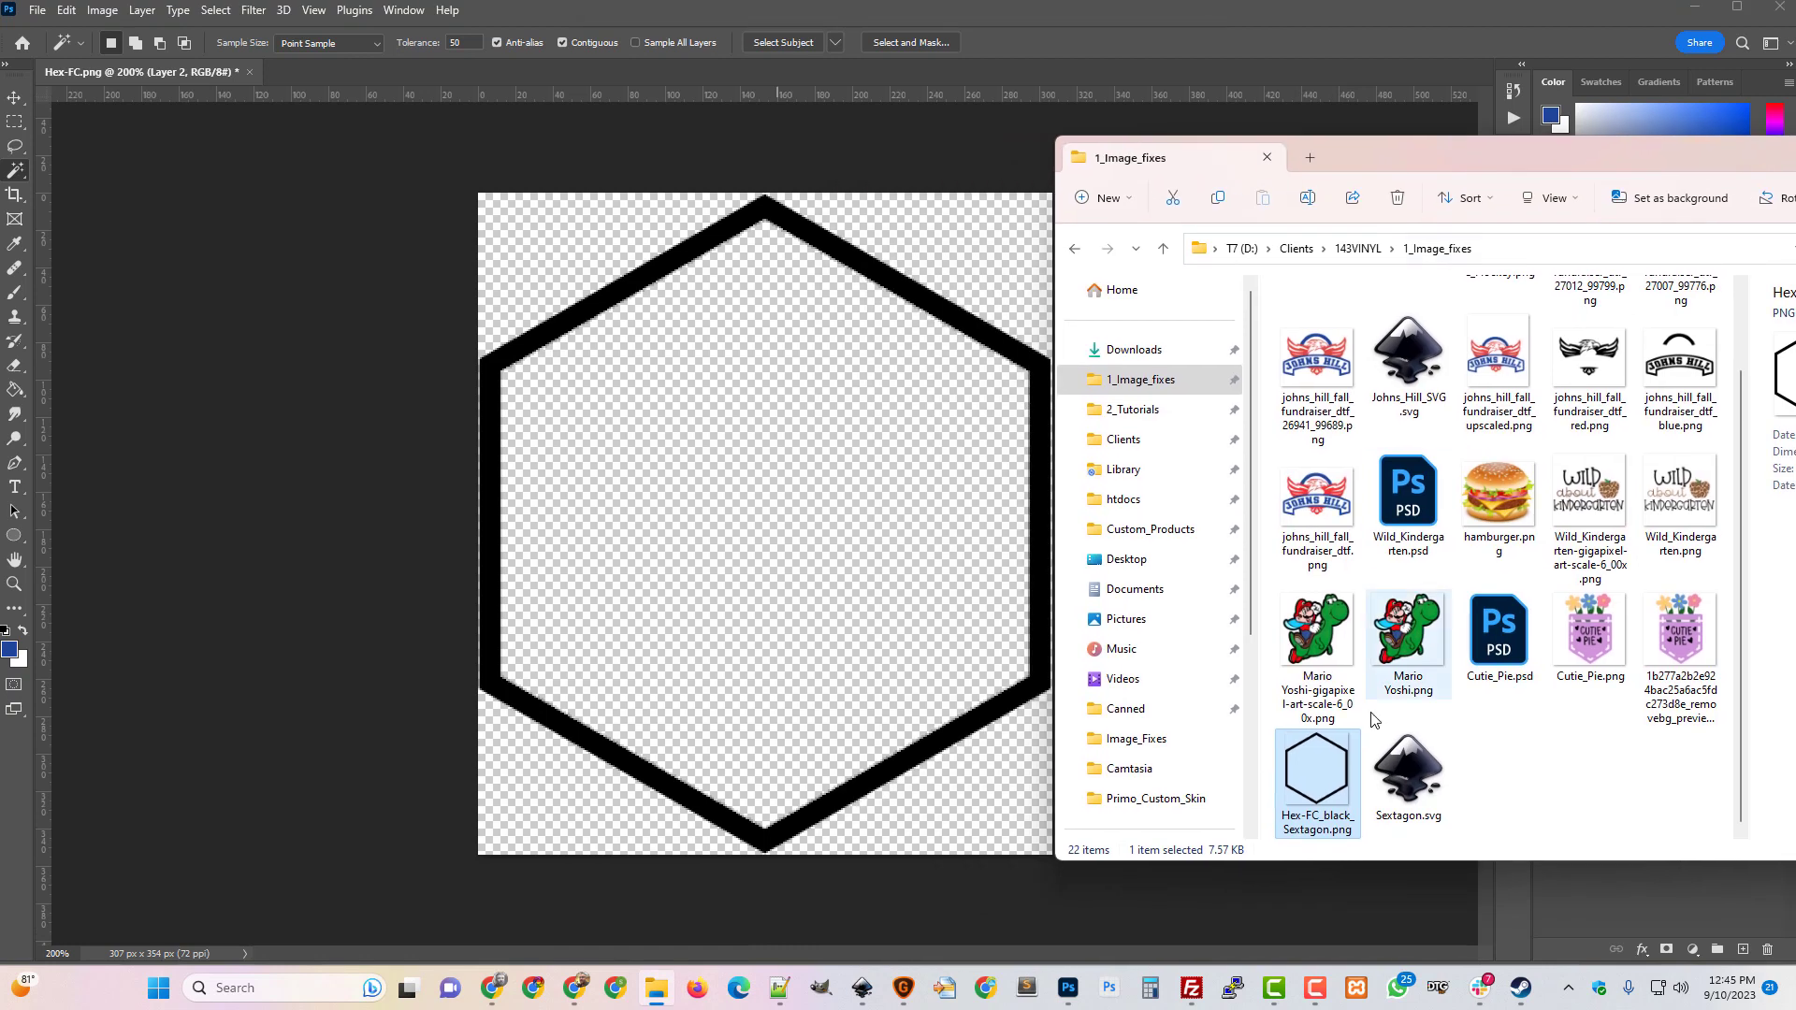
drag(1401, 797, 907, 705)
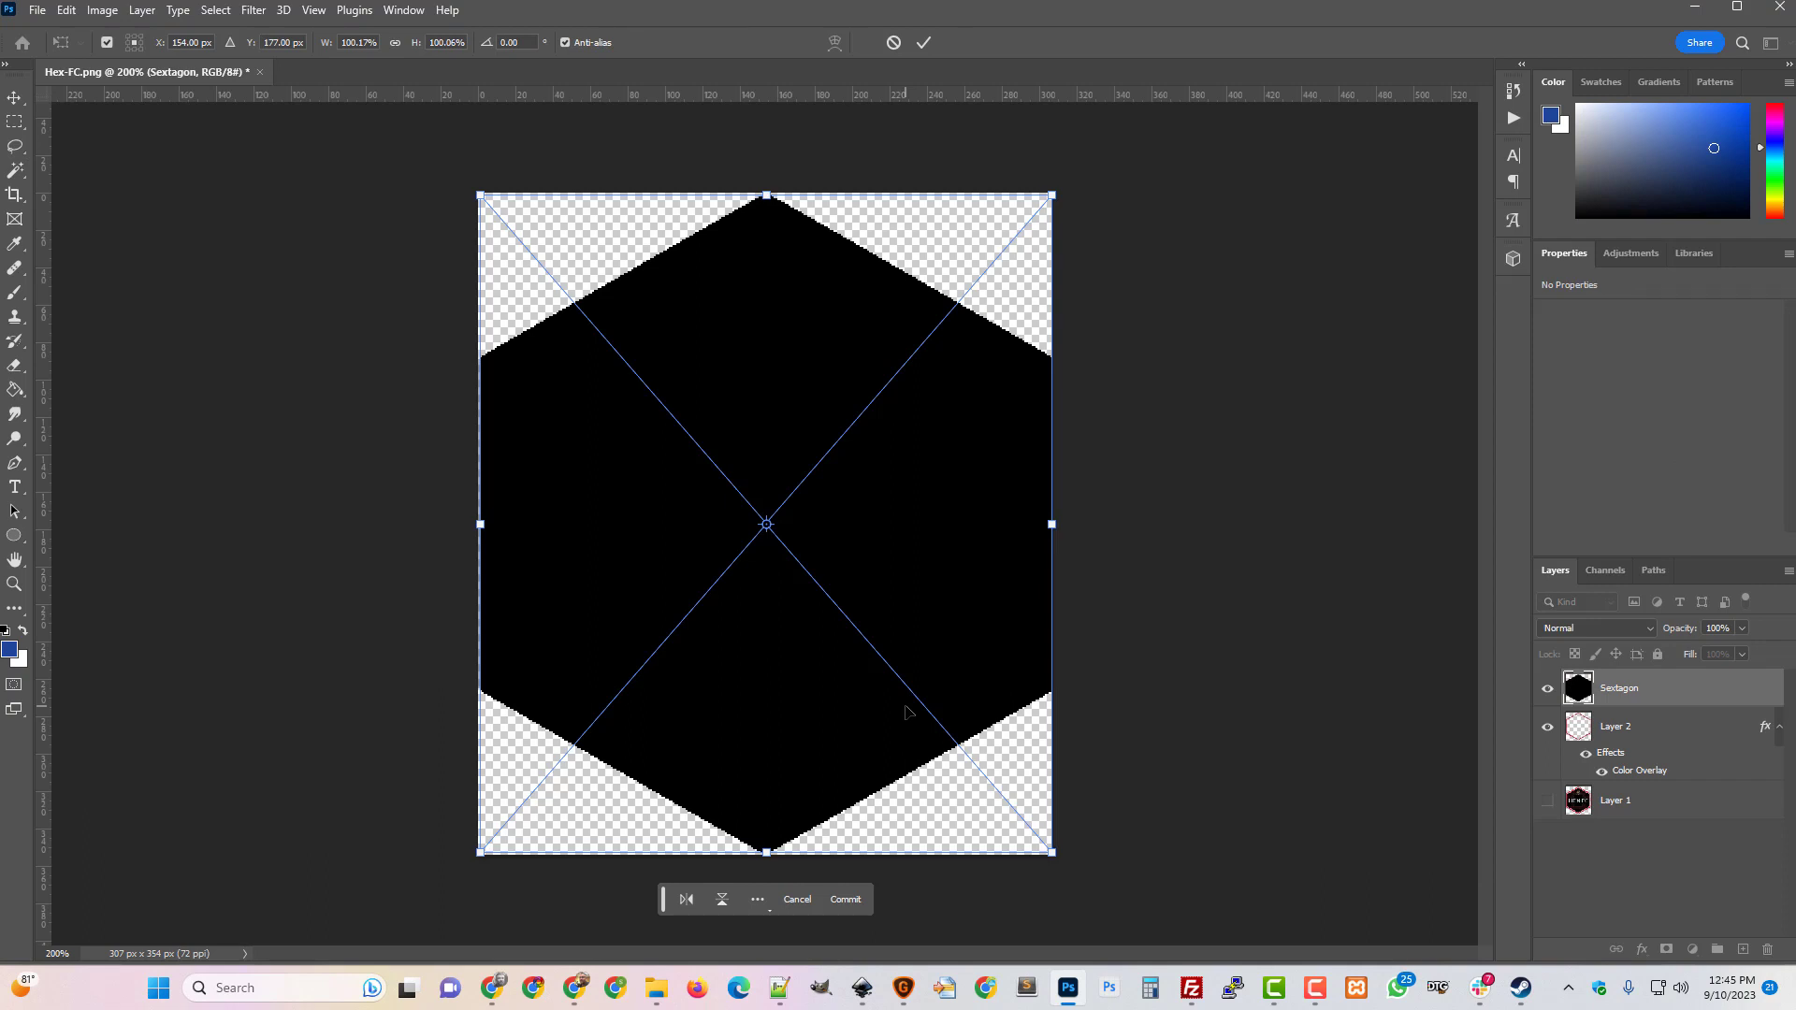
key(Return)
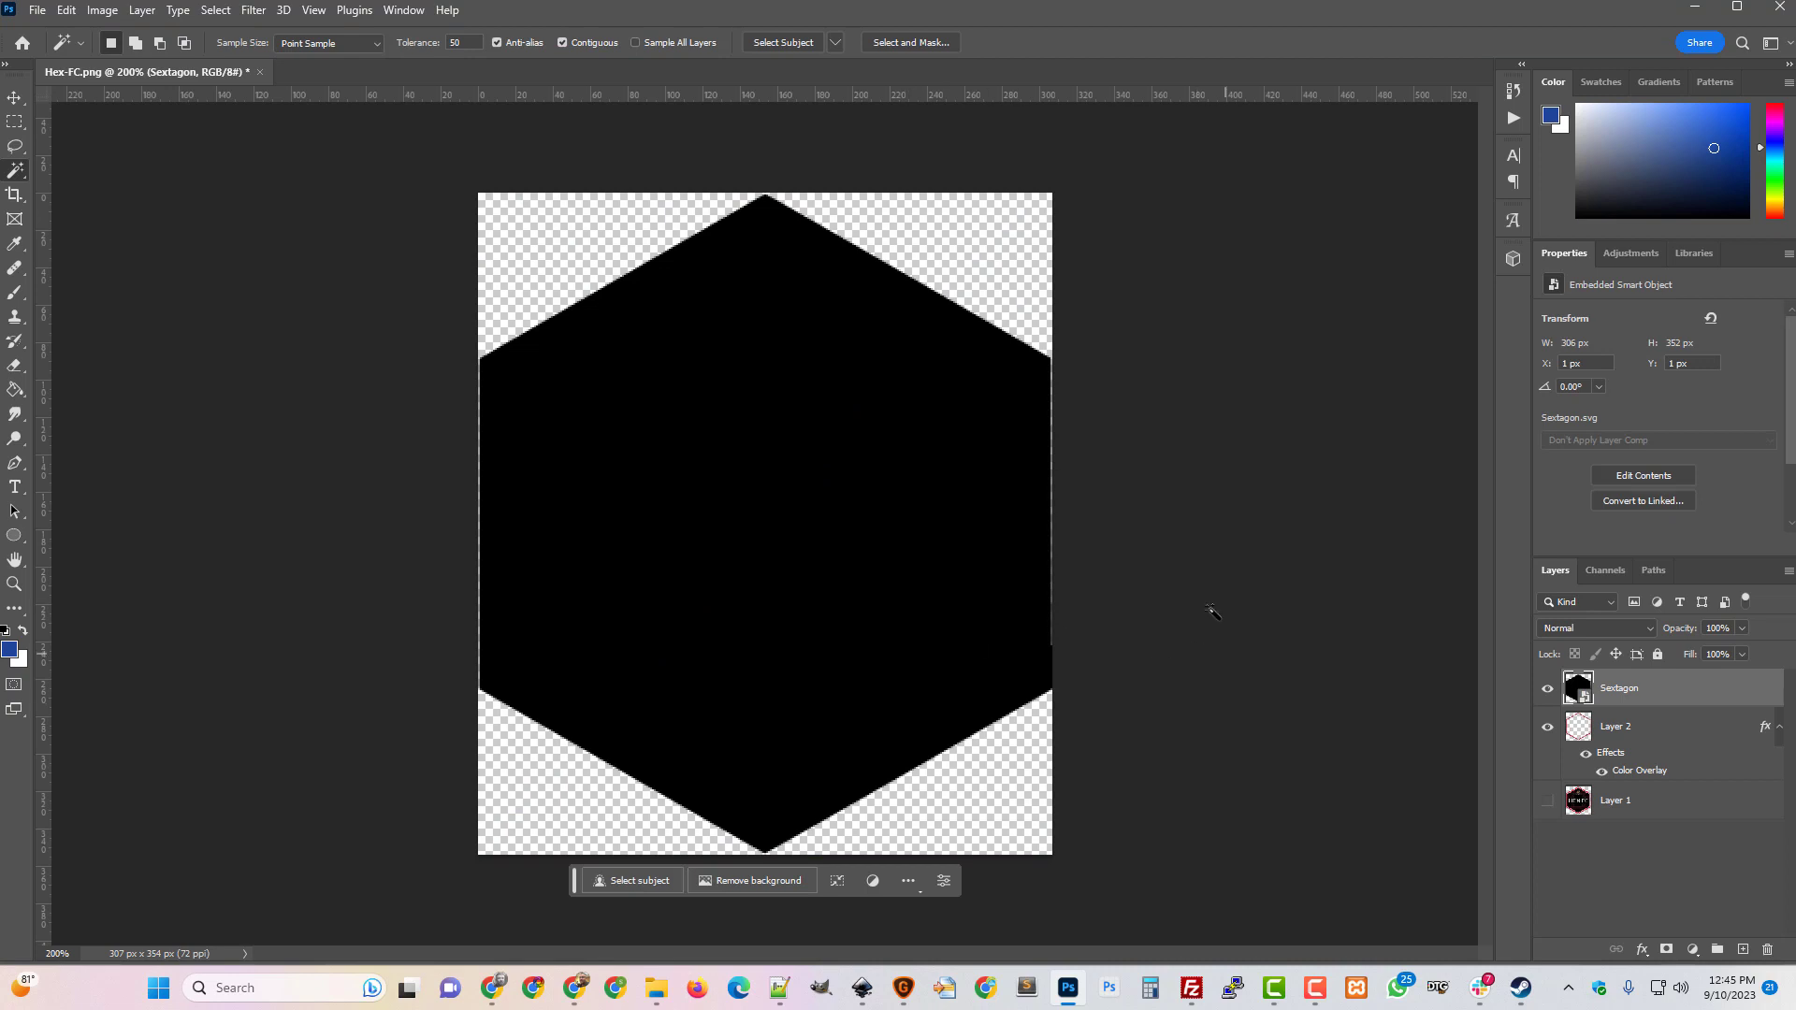
Hide Layer 2 and toggle the Sextagon layer's visibility to check it, leaving the Sextagon layer shown.
click(1547, 735)
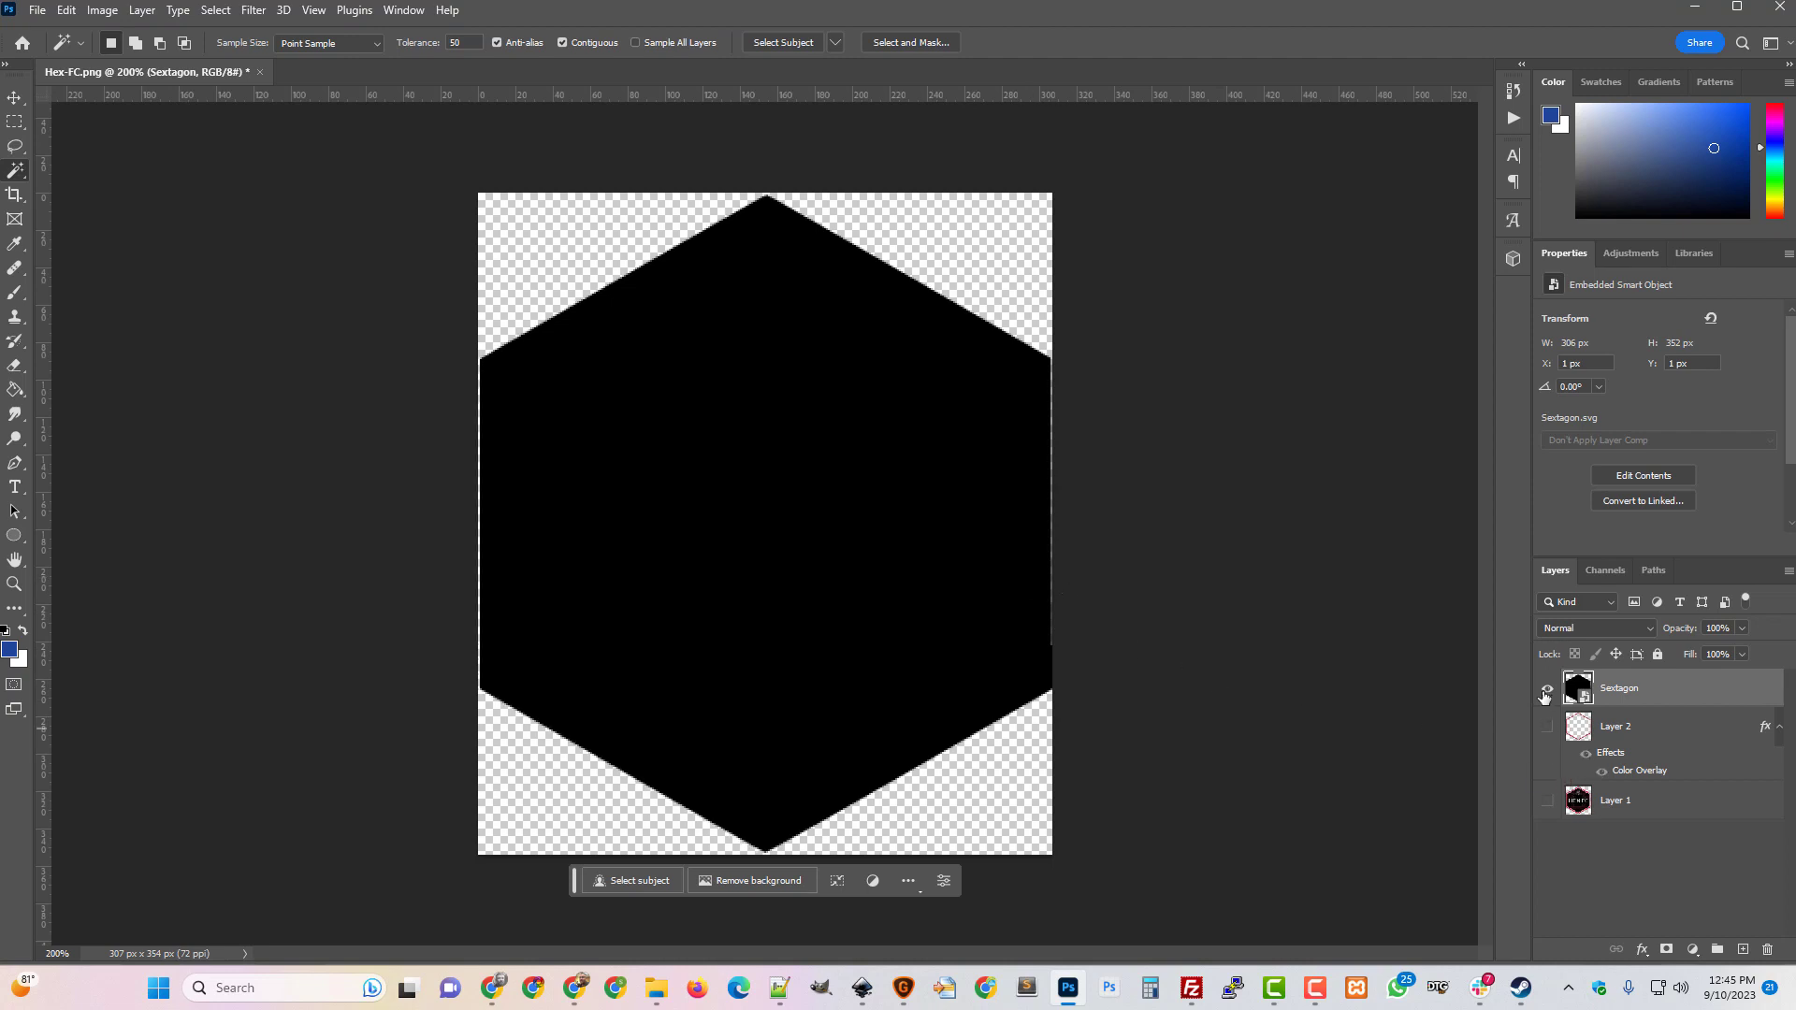
click(1547, 692)
click(1546, 692)
click(1547, 692)
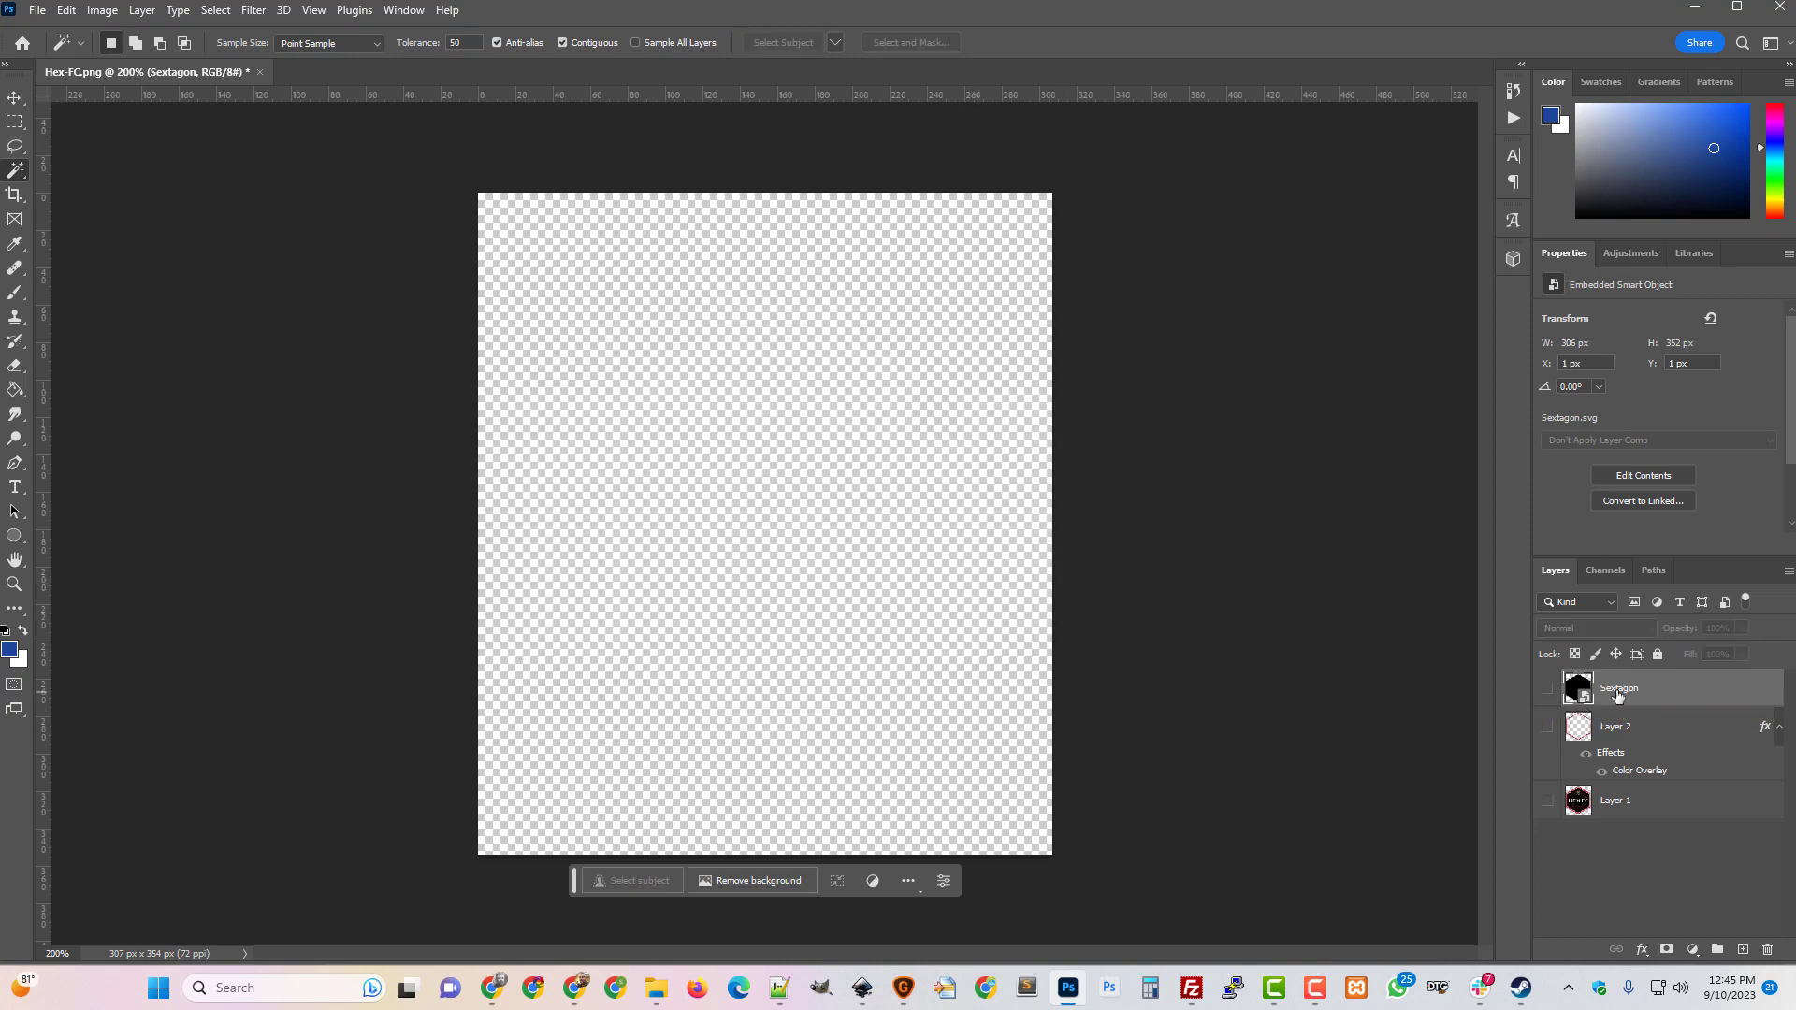
click(1547, 690)
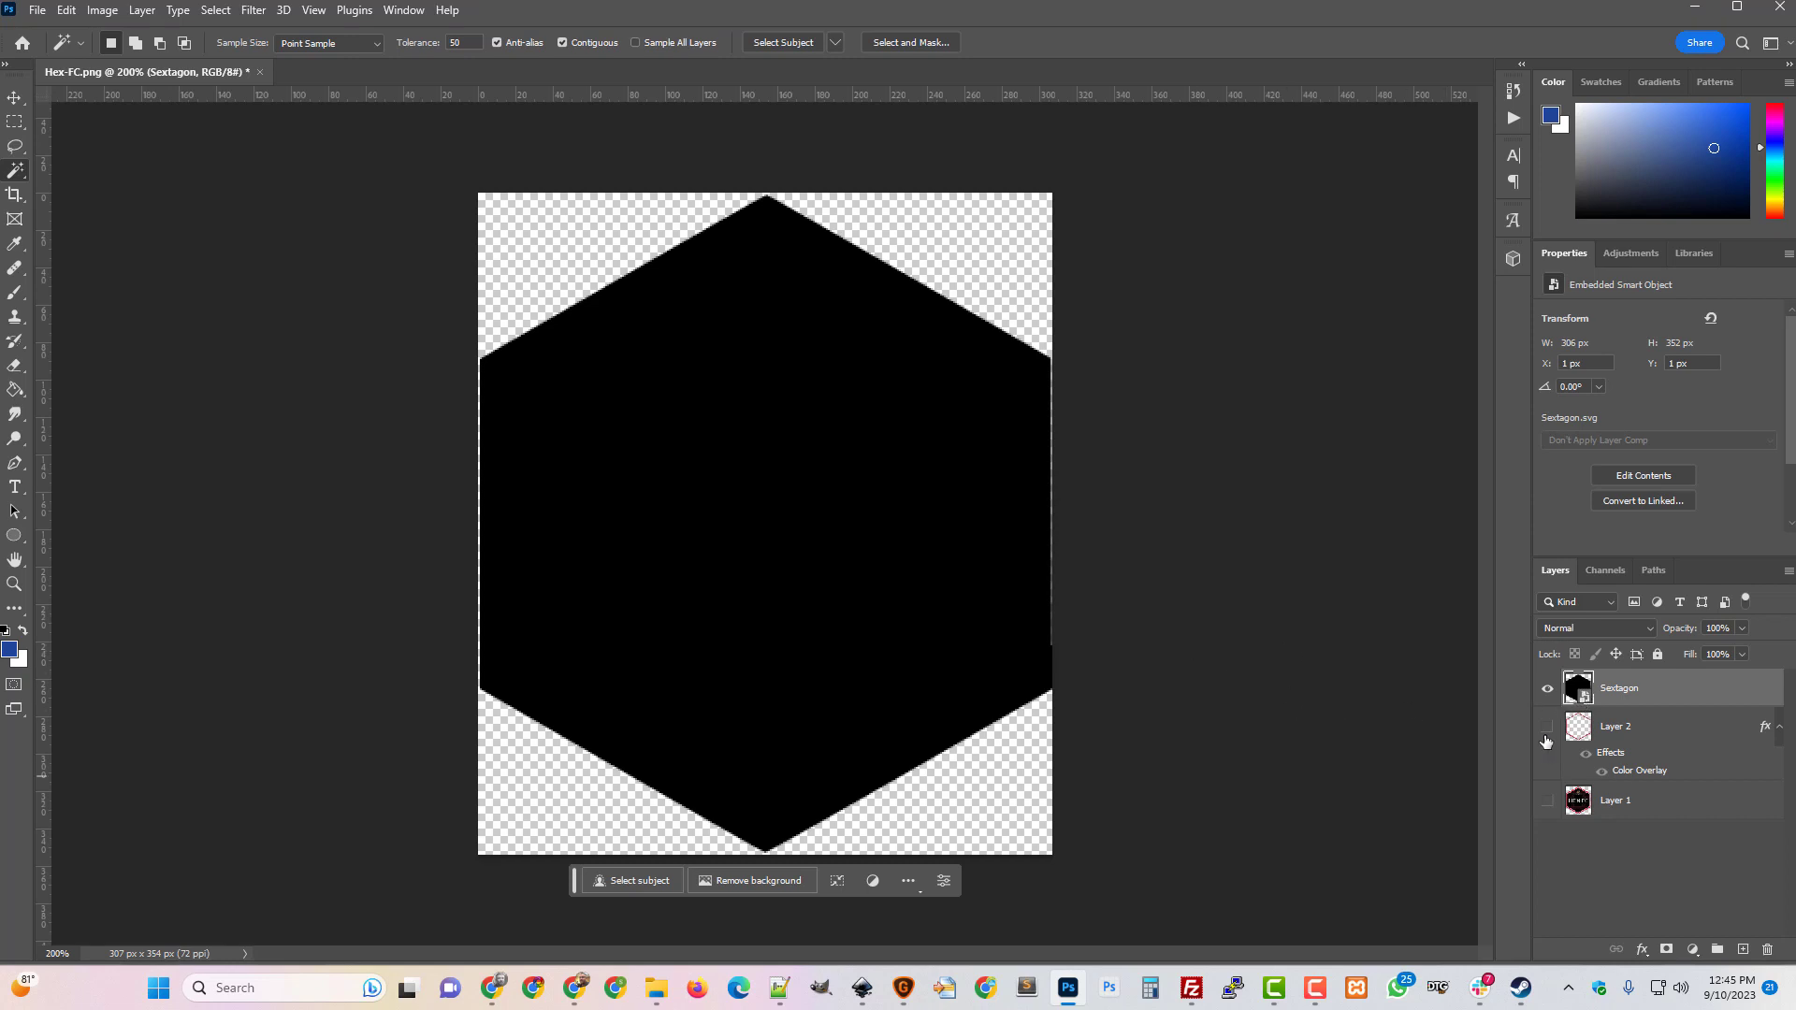
Move the original logo's Layer 1 above the Sextagon layer and lower its opacity to about 49%.
drag(1633, 805, 1632, 676)
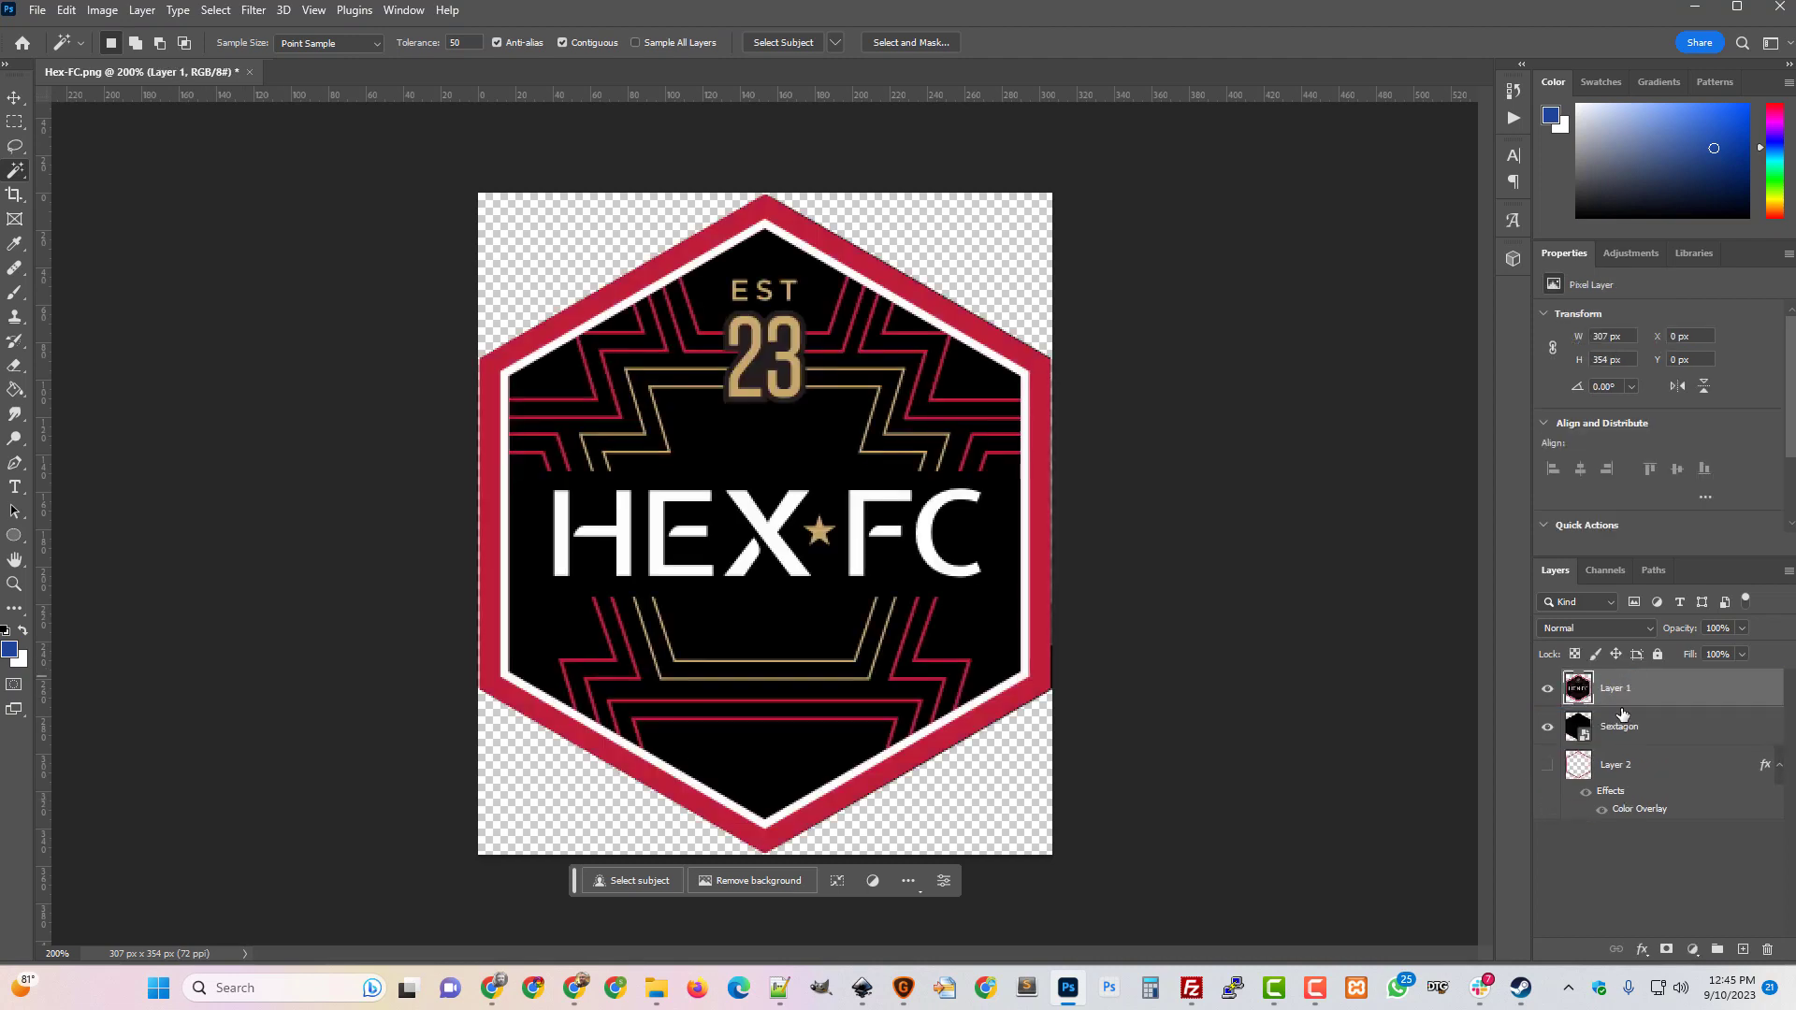
click(1740, 628)
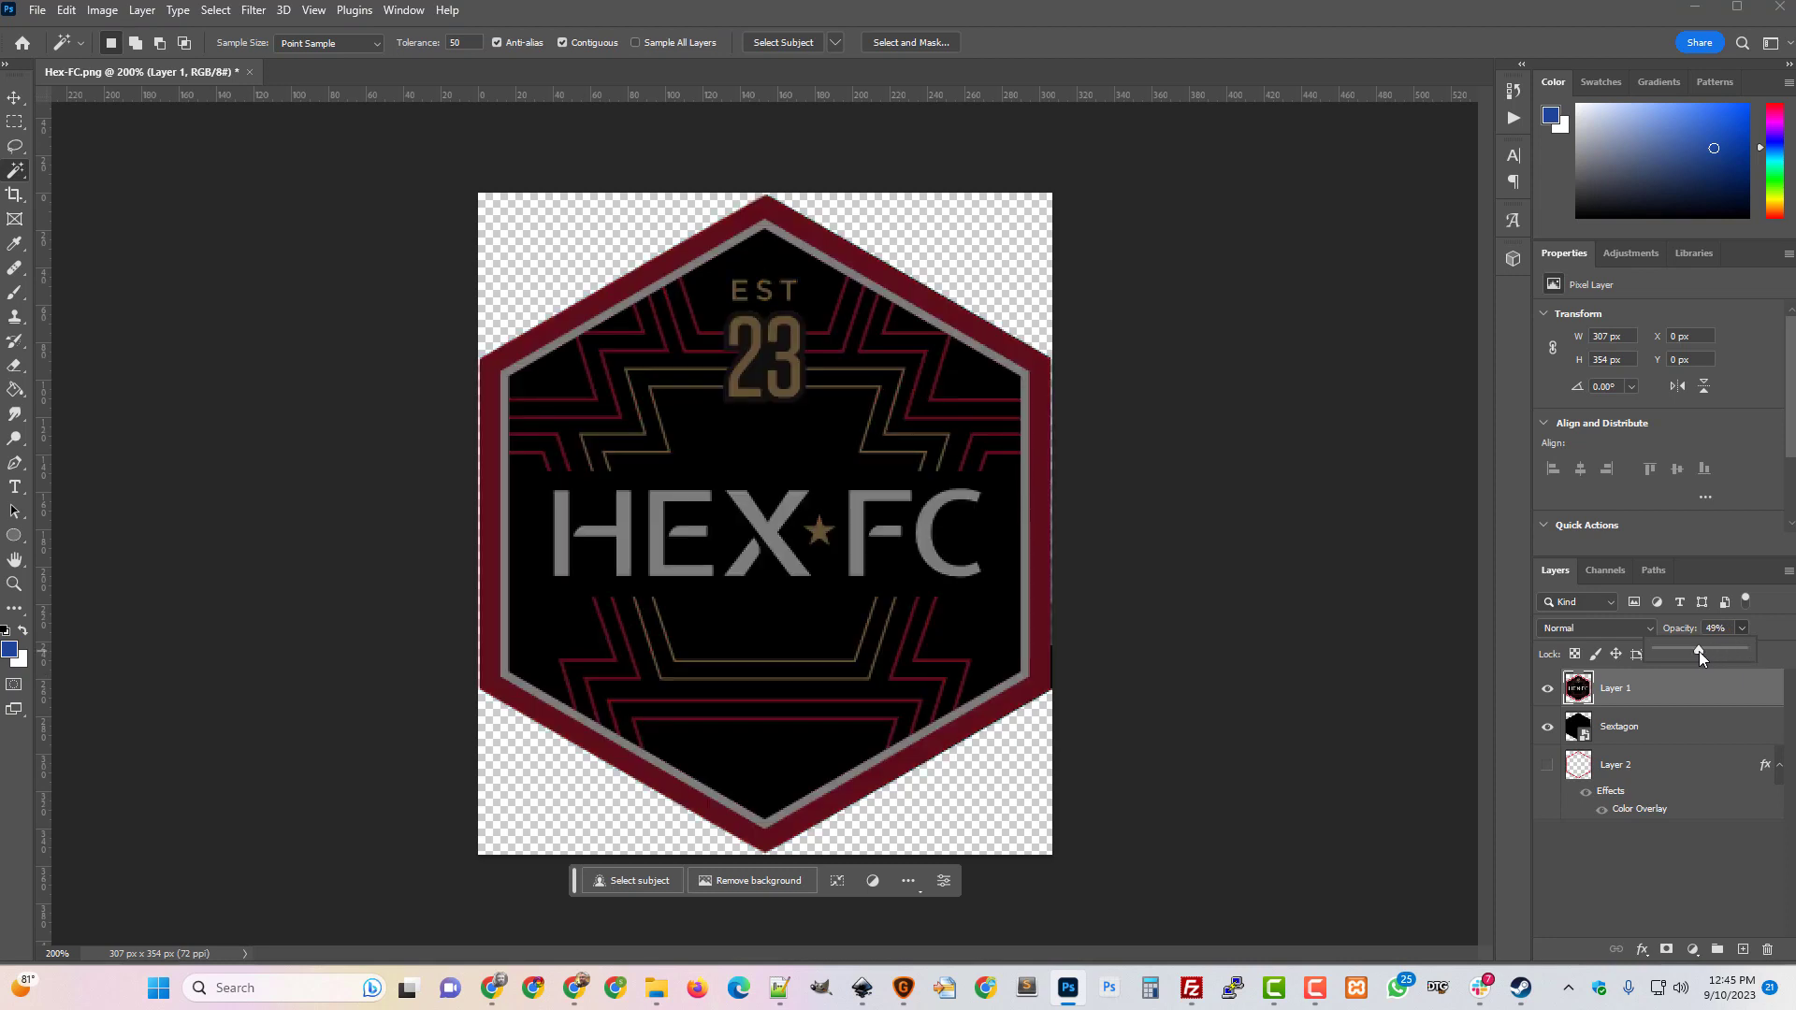
Duplicate the Sextagon layer as Sextagon copy within the Hex-FC.png document.
click(1623, 742)
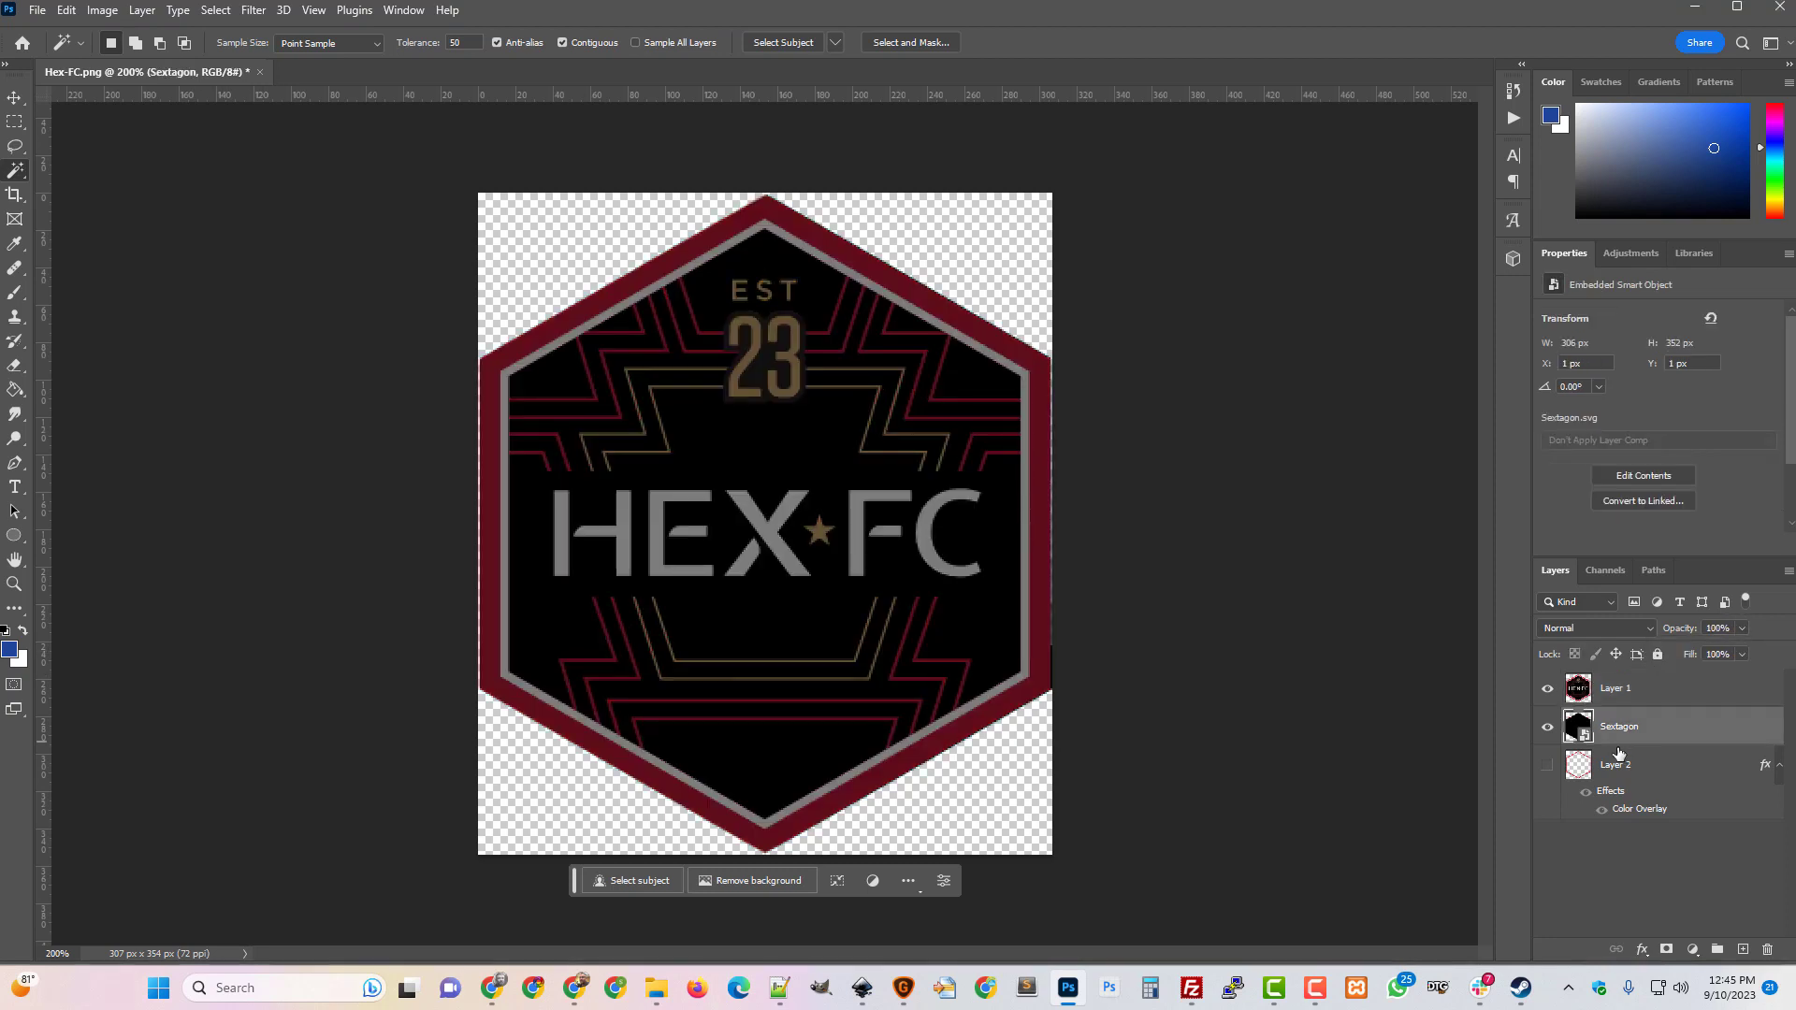
right_click(1619, 742)
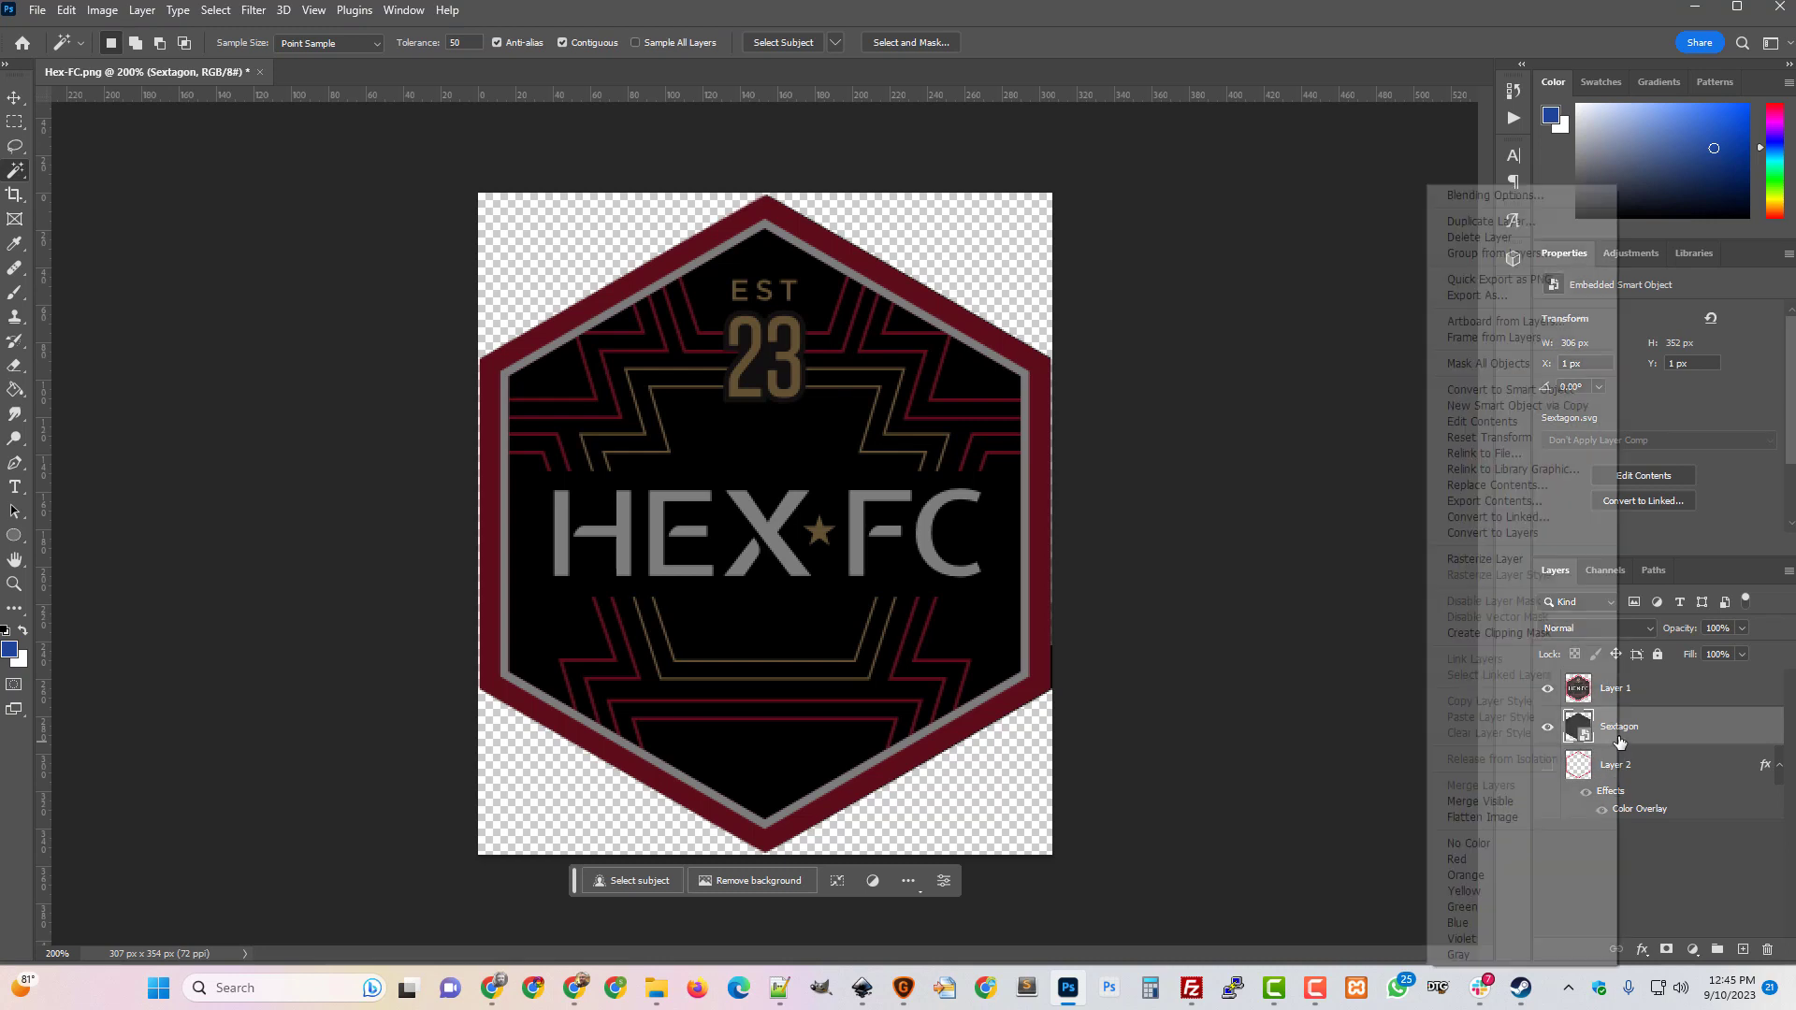
click(1497, 221)
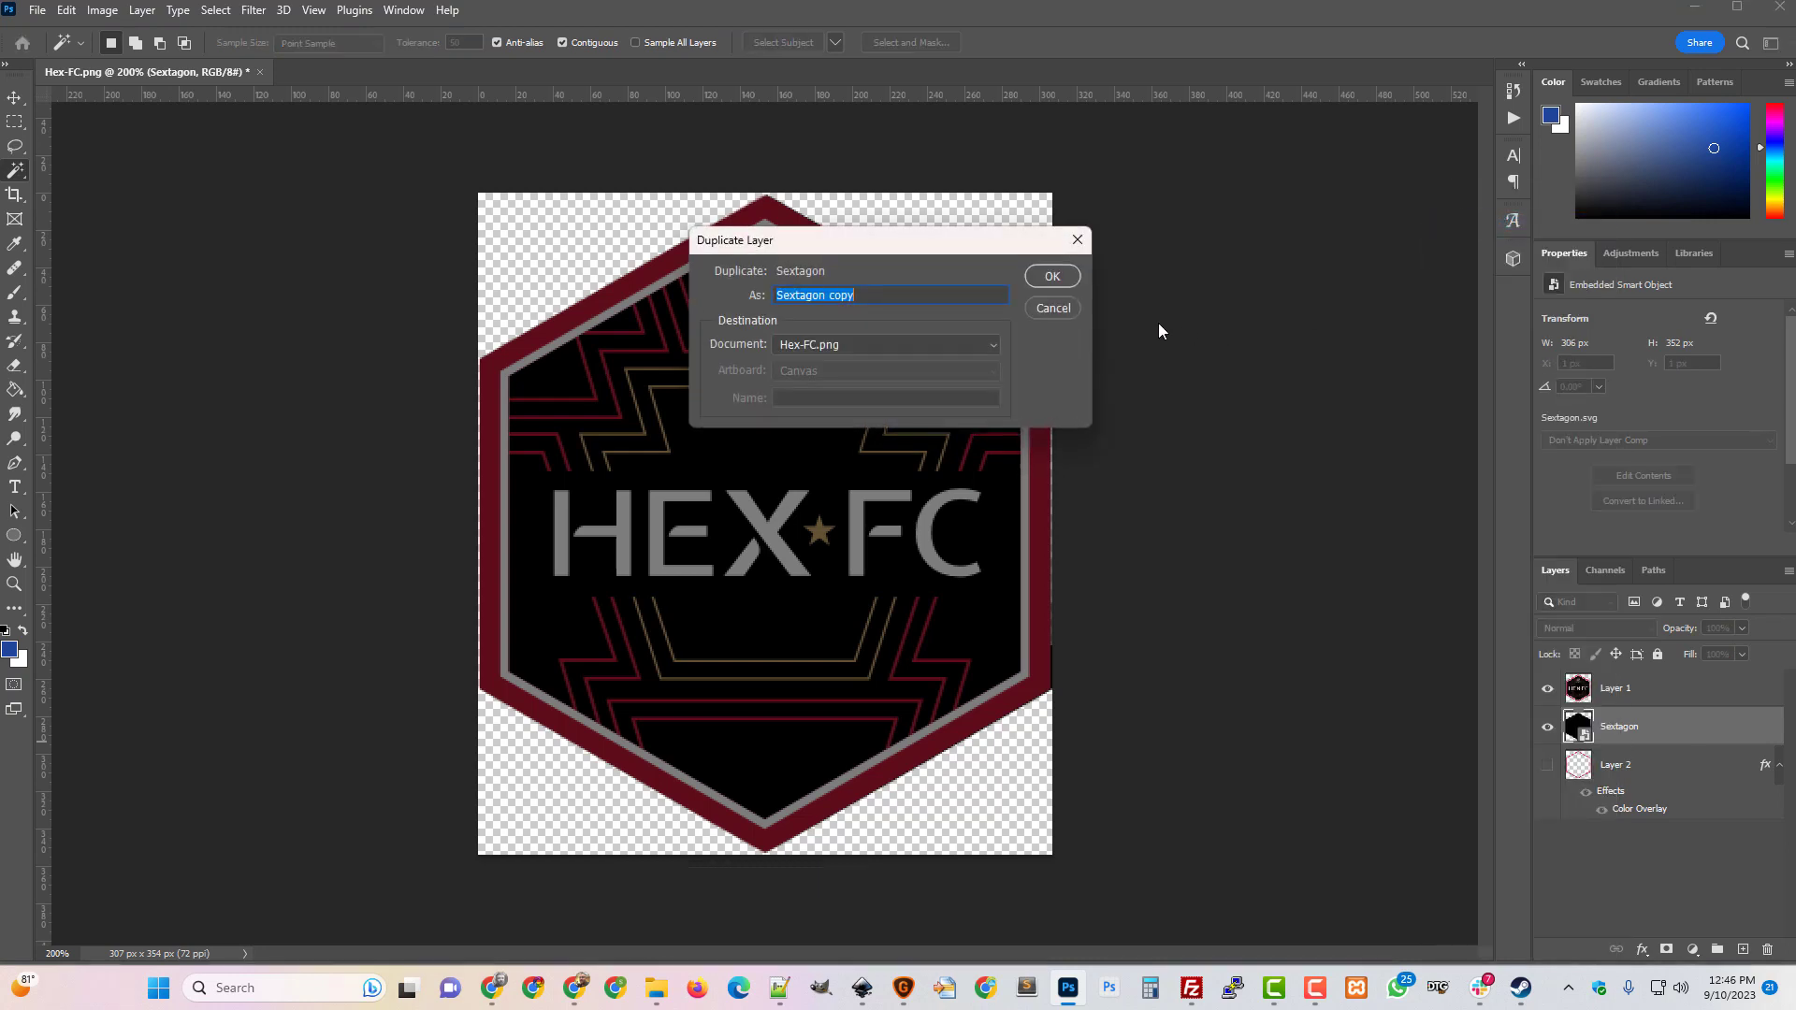
click(1049, 277)
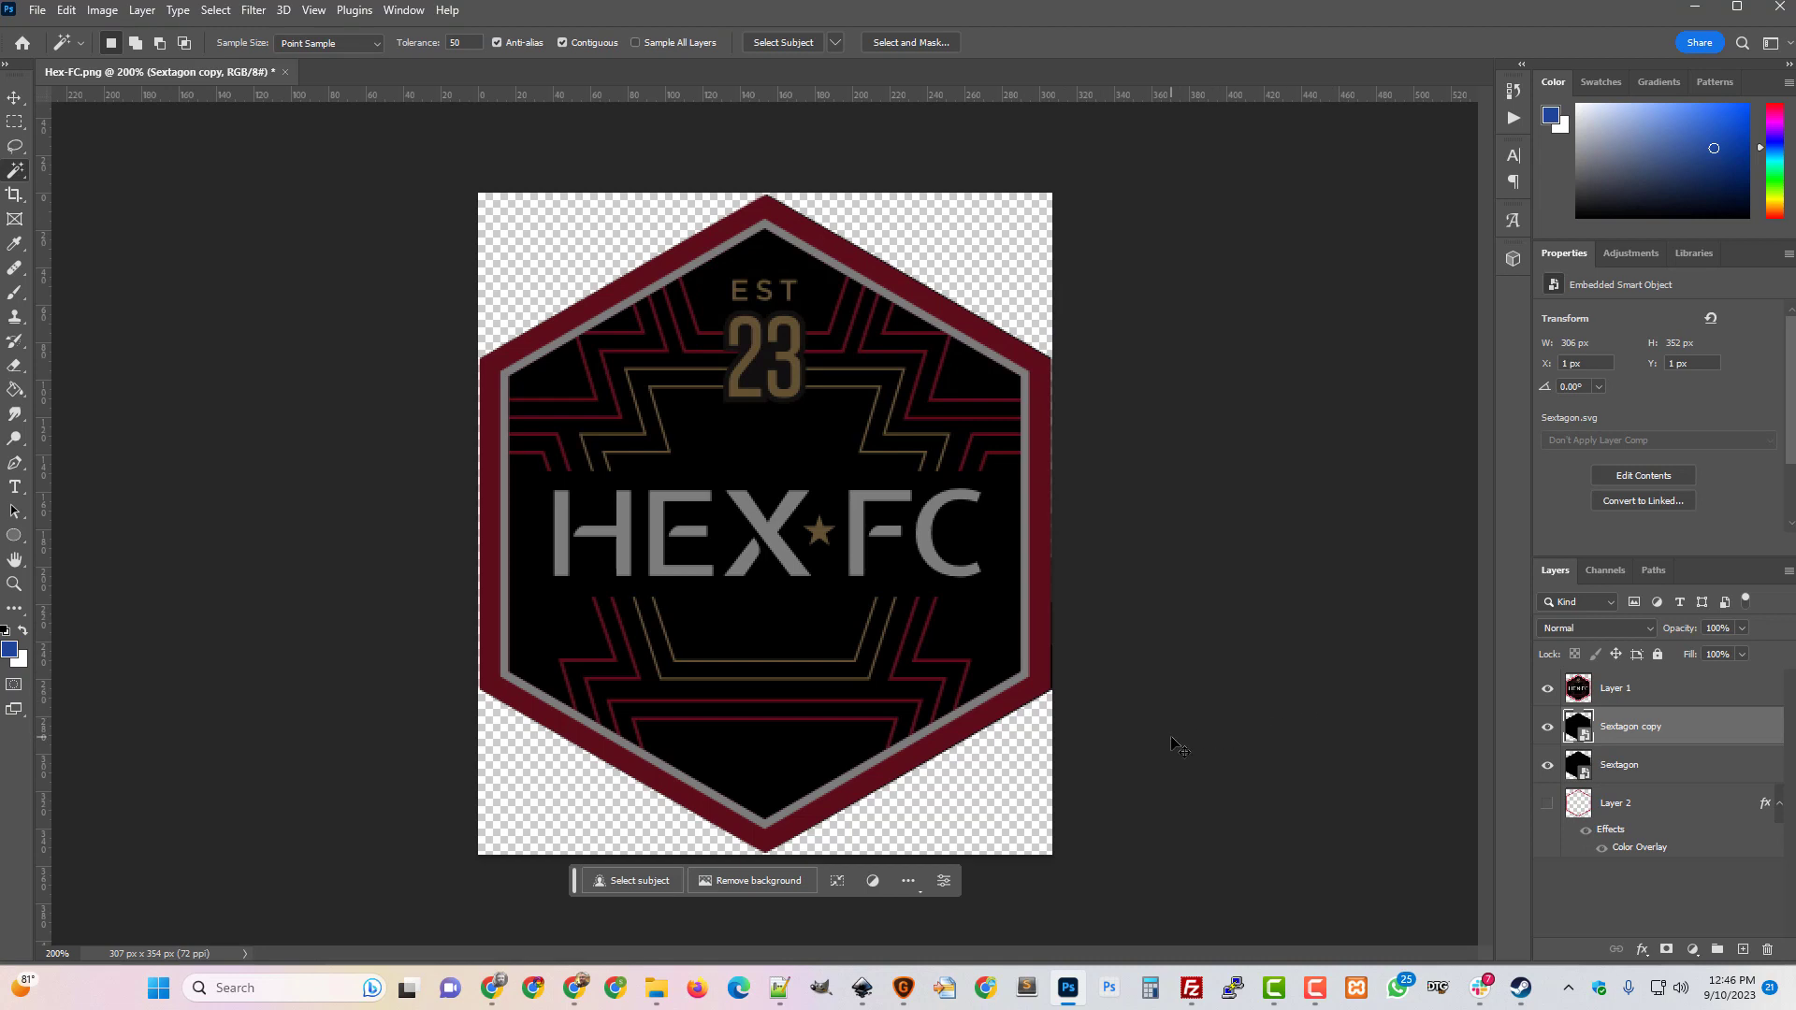
With the original Sextagon layer temporarily hidden, scale Sextagon copy about its centre to about 89.7% to match the logo's inner black hexagon.
click(1547, 765)
key(ctrl+t)
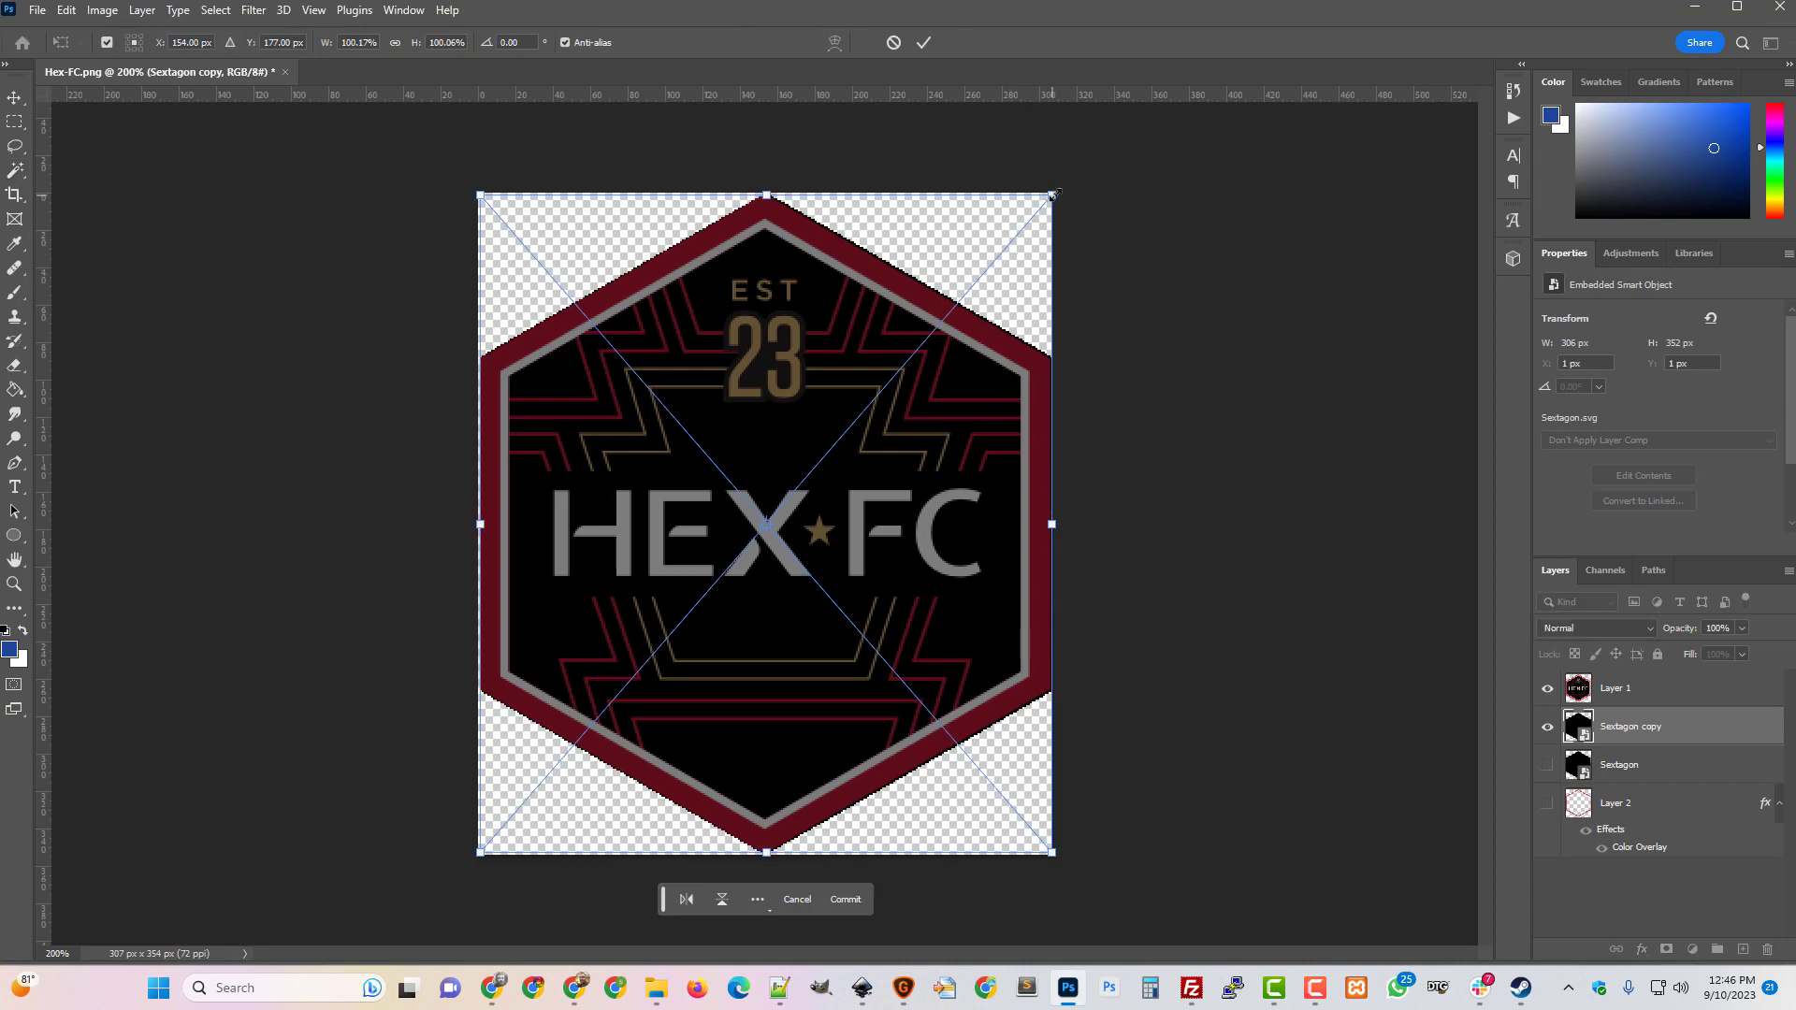
drag(1051, 195, 1023, 225)
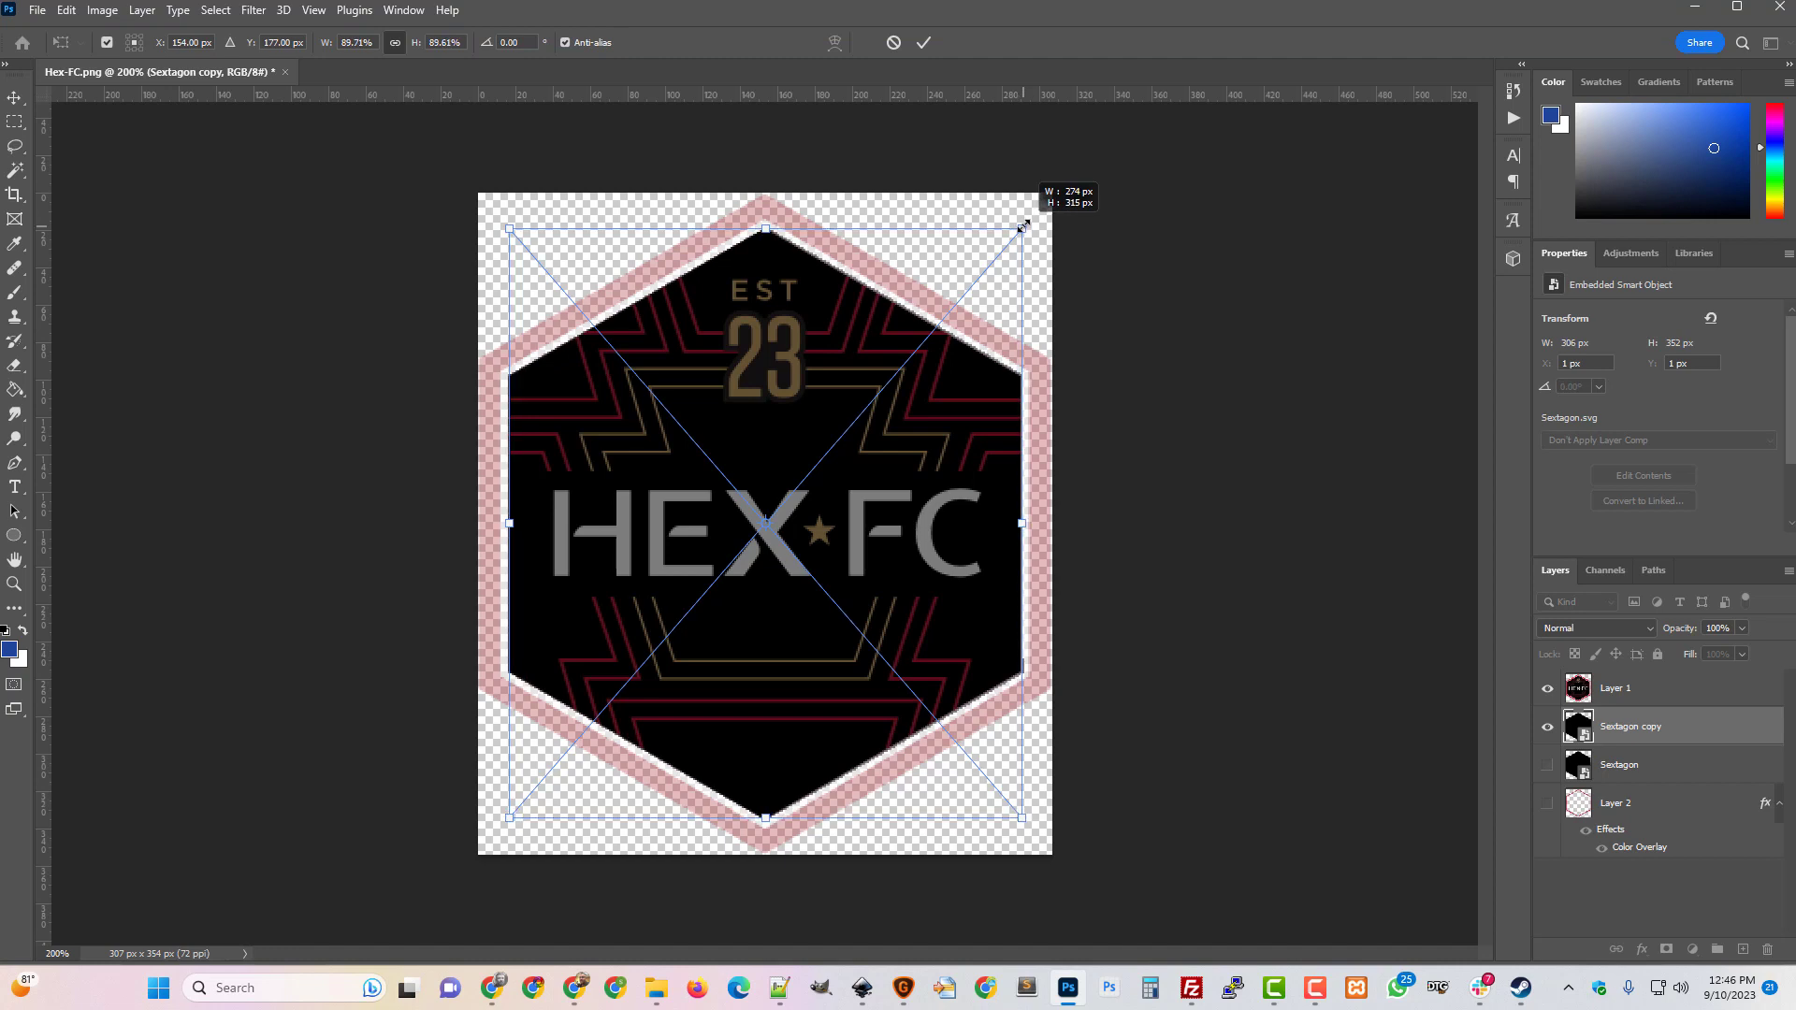
drag(1023, 225, 1023, 226)
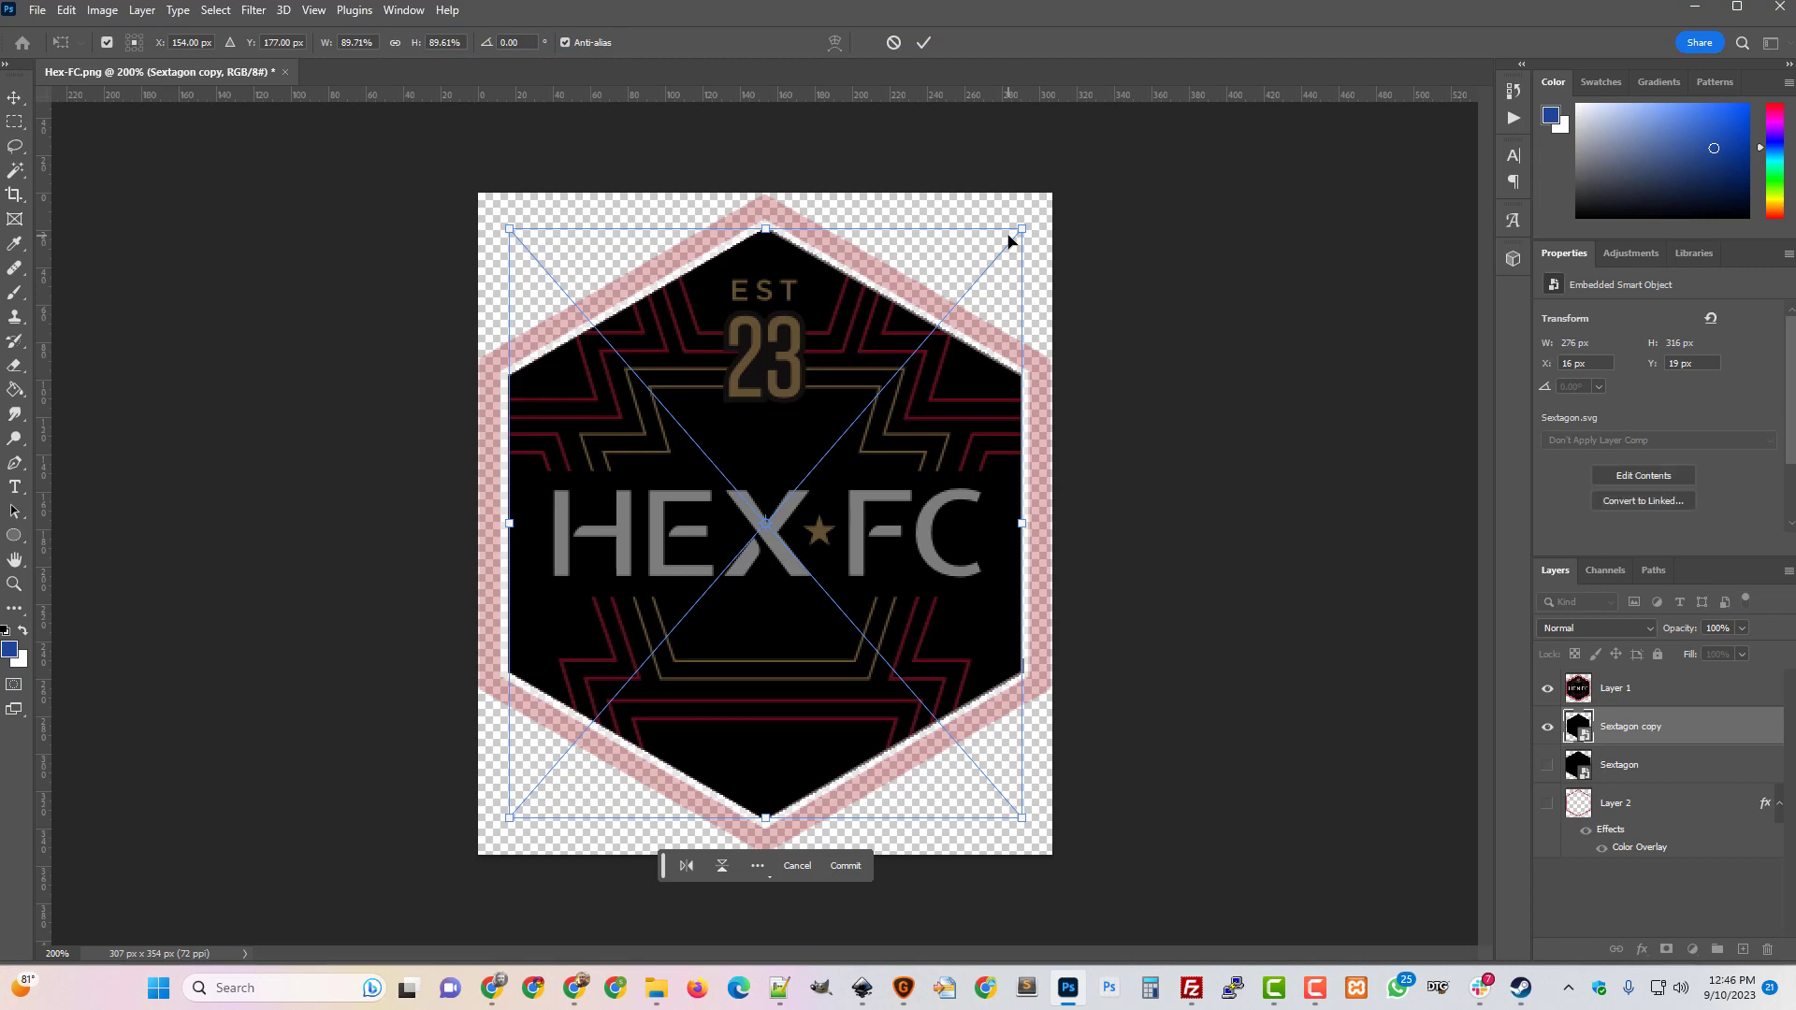
key(Return)
key(w)
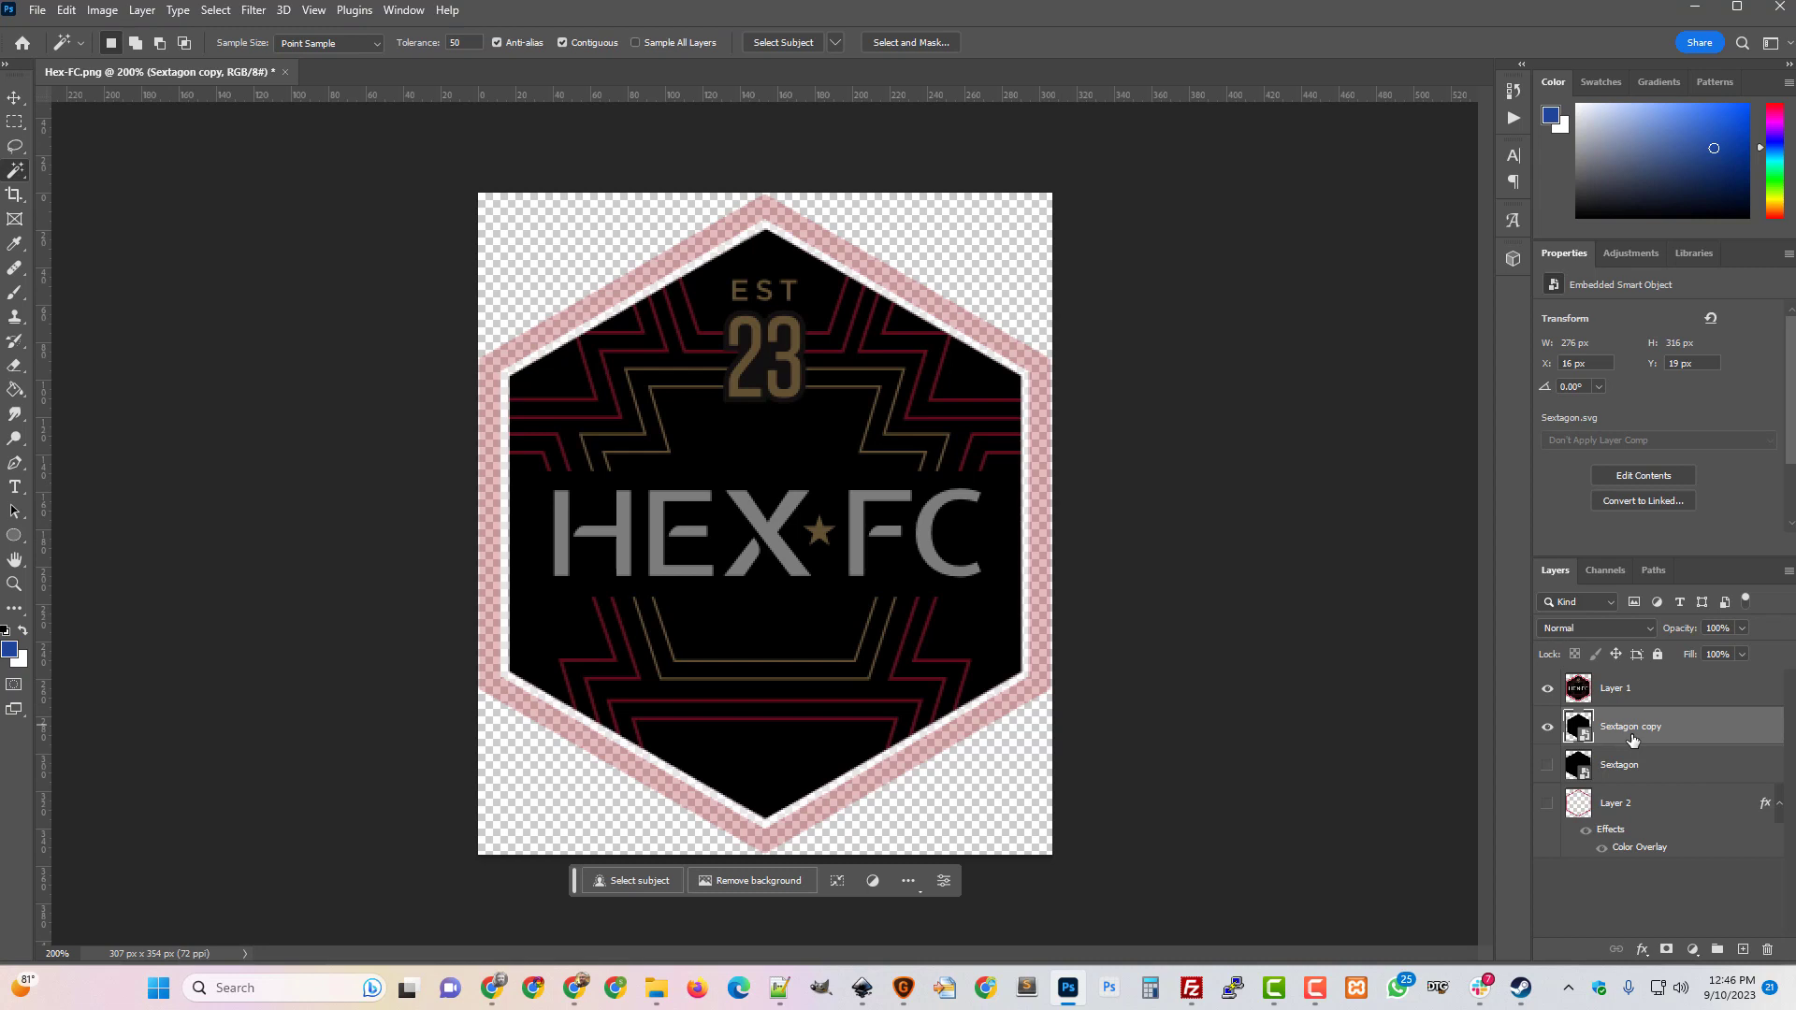
click(1546, 766)
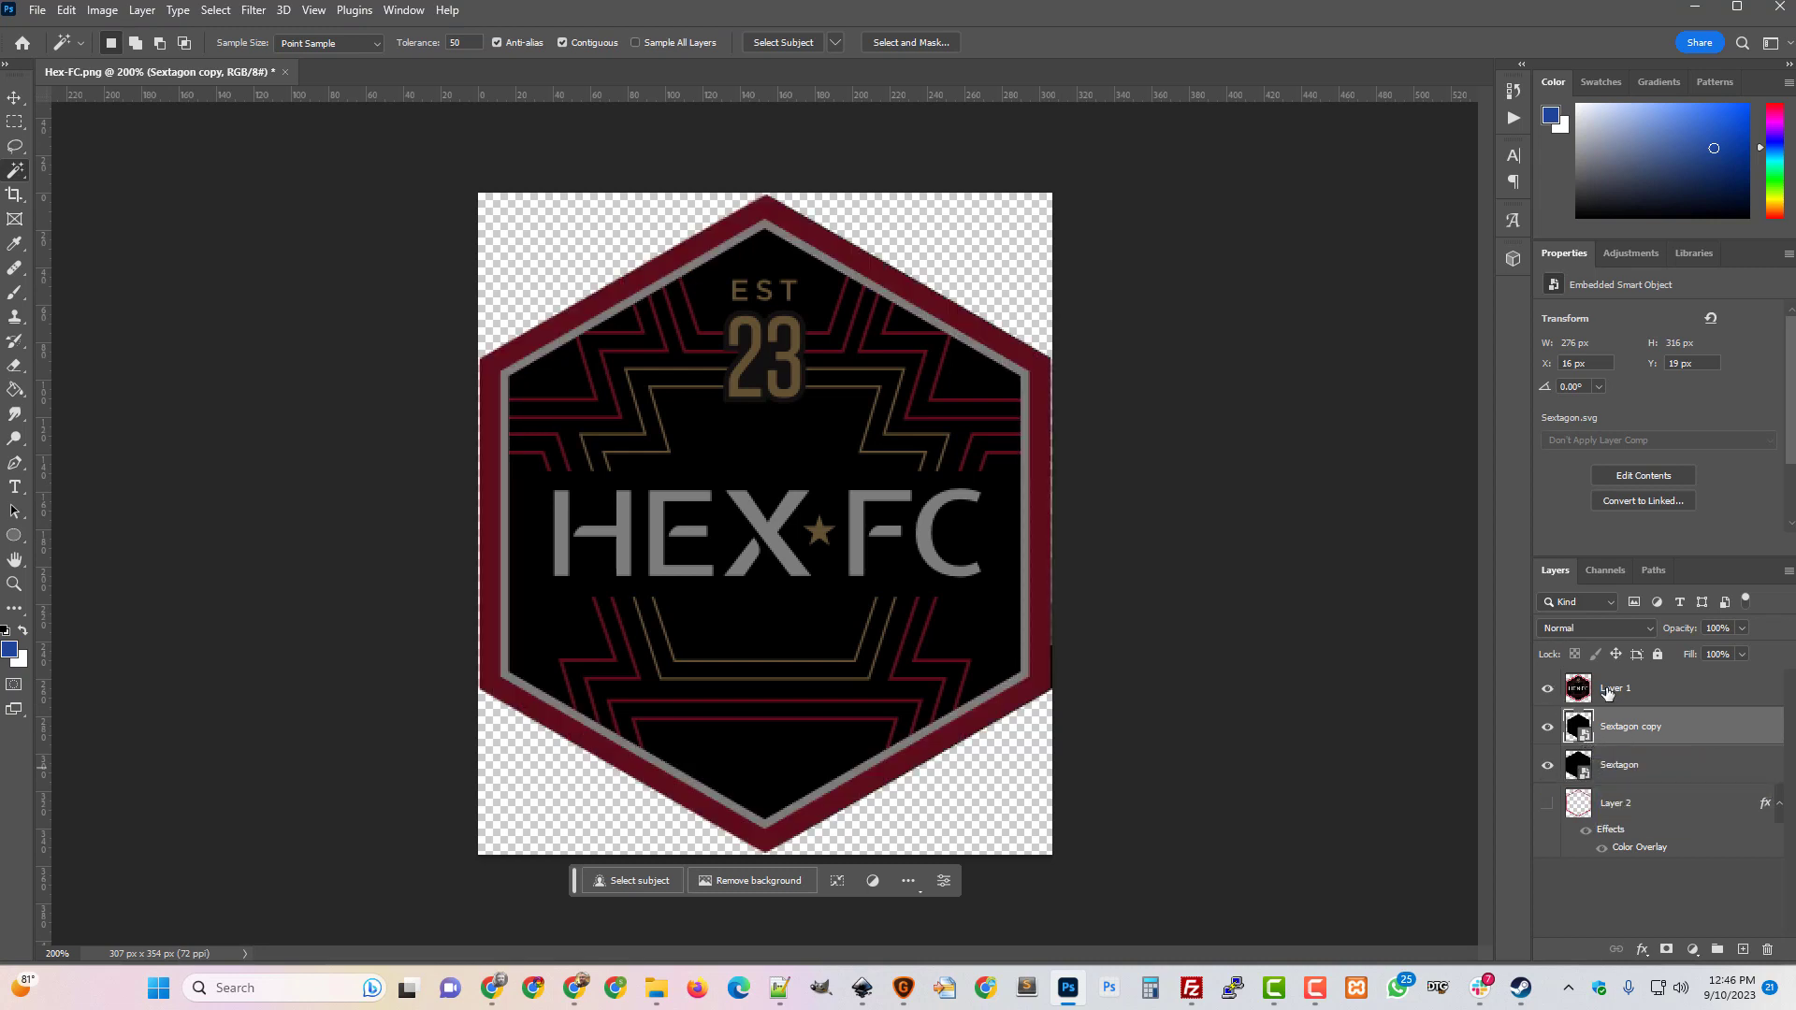
Duplicate Layer 1 as Layer 1 copy in the same document and set the copy's opacity to 100%.
right_click(1607, 691)
click(1679, 305)
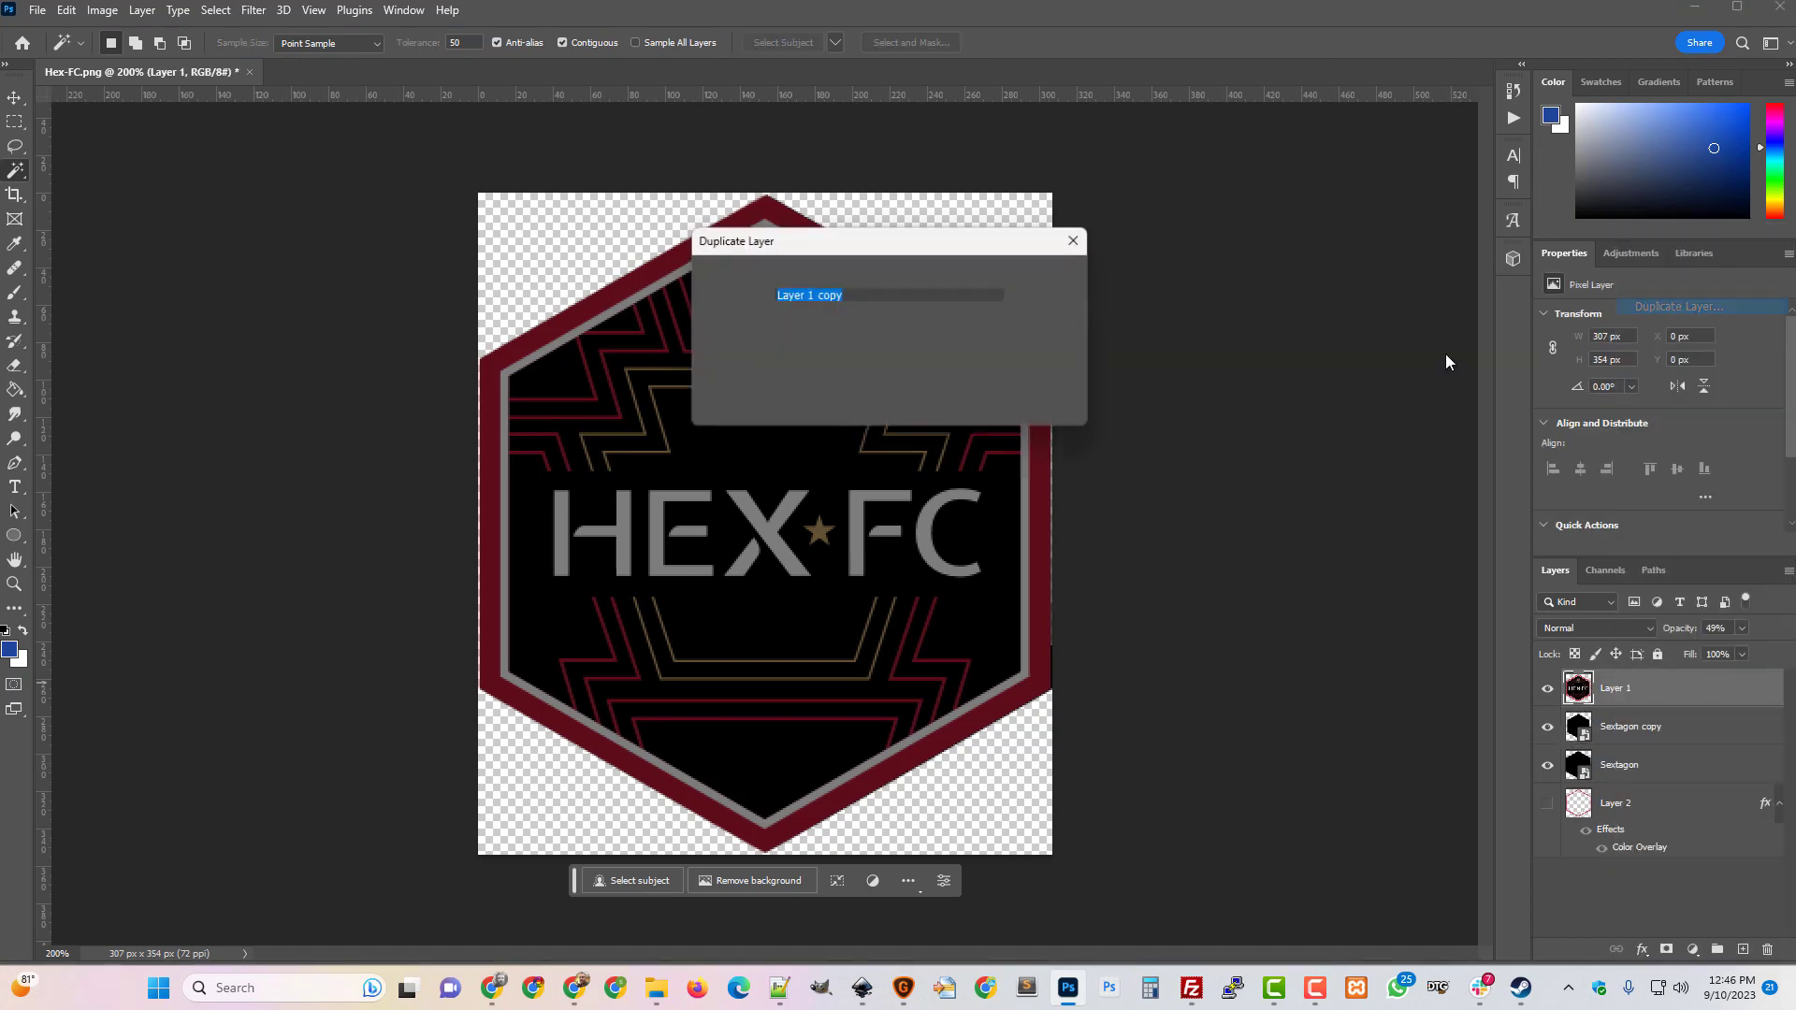
click(1052, 282)
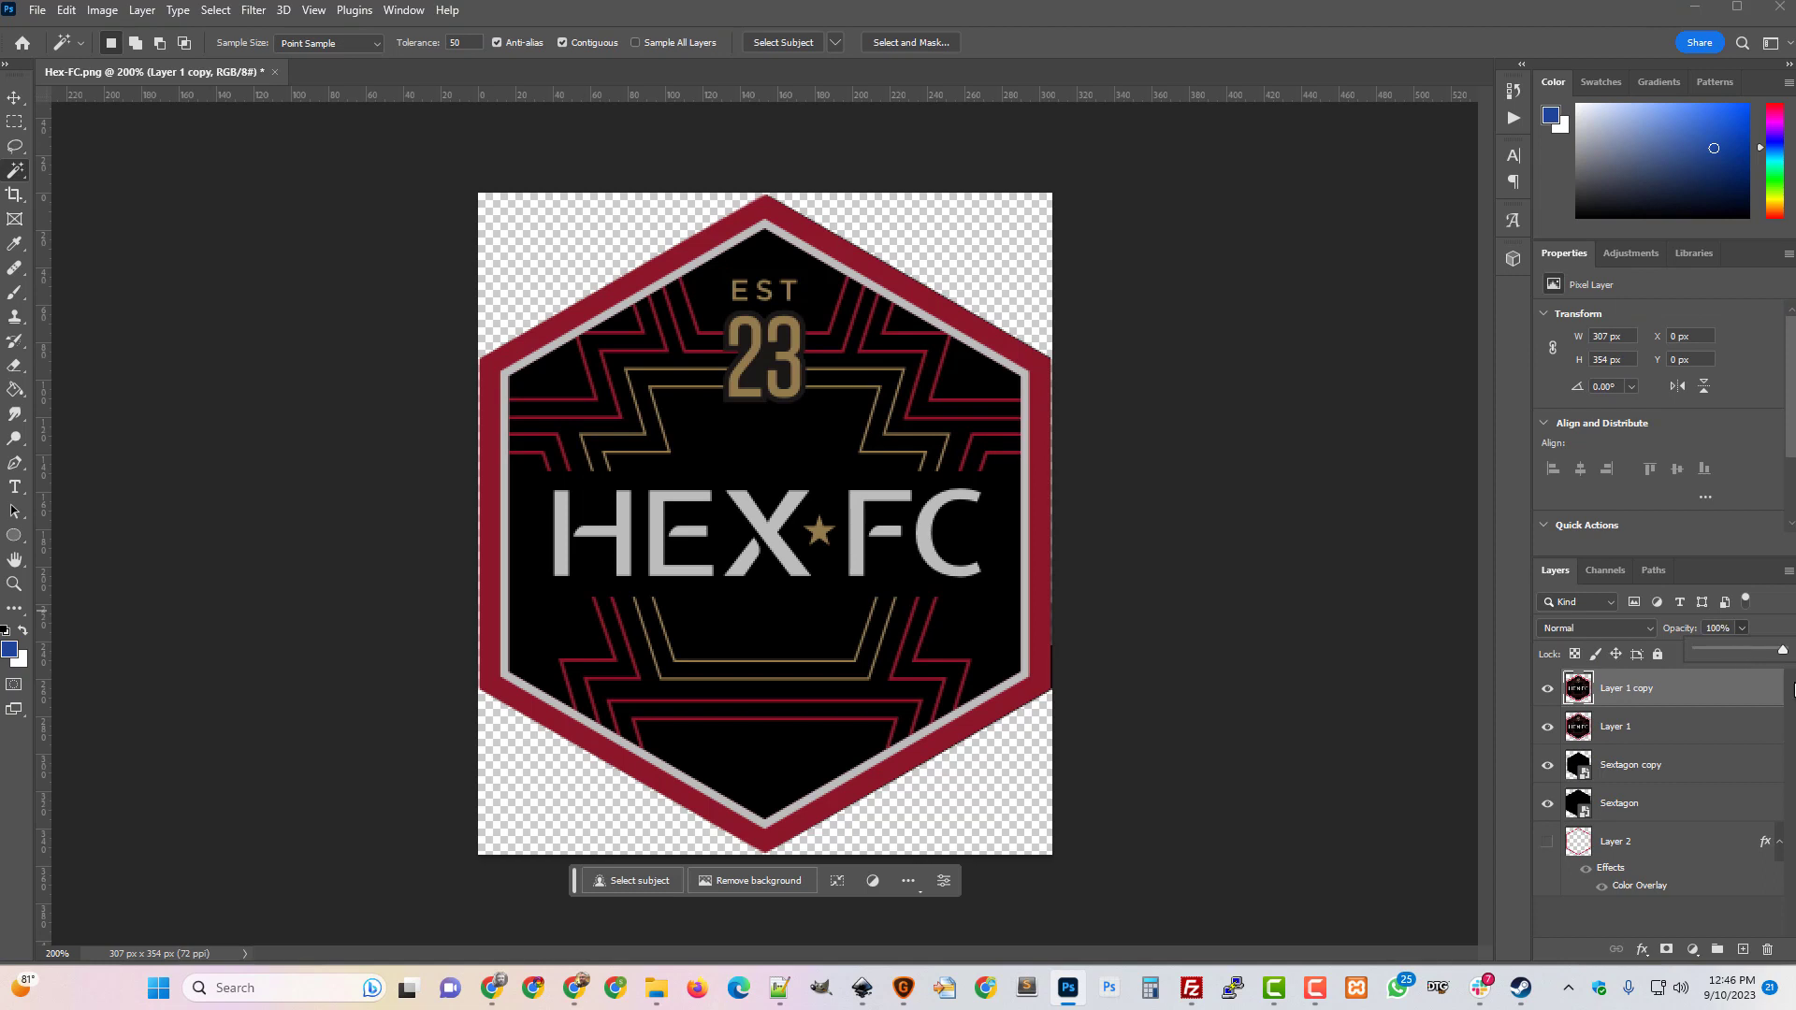
Set the foreground colour to the logo's red border, bf1f39, by sampling it from the image.
click(10, 650)
click(500, 526)
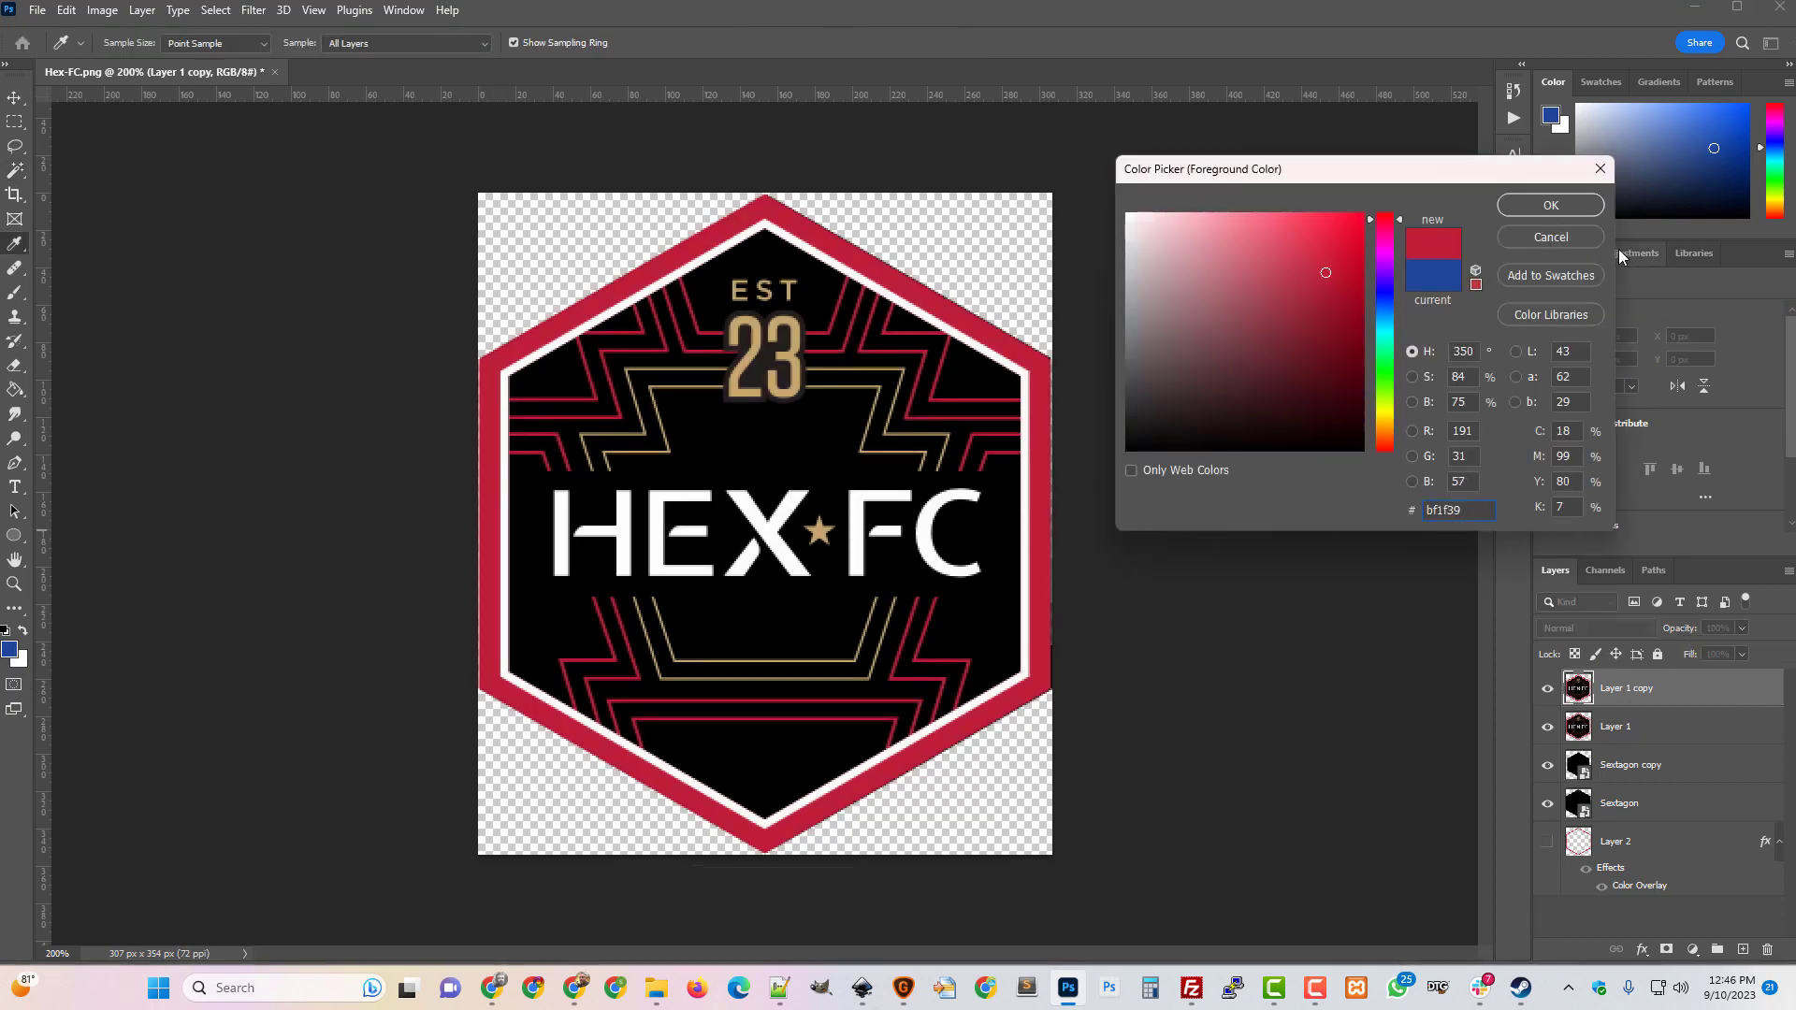
click(1550, 205)
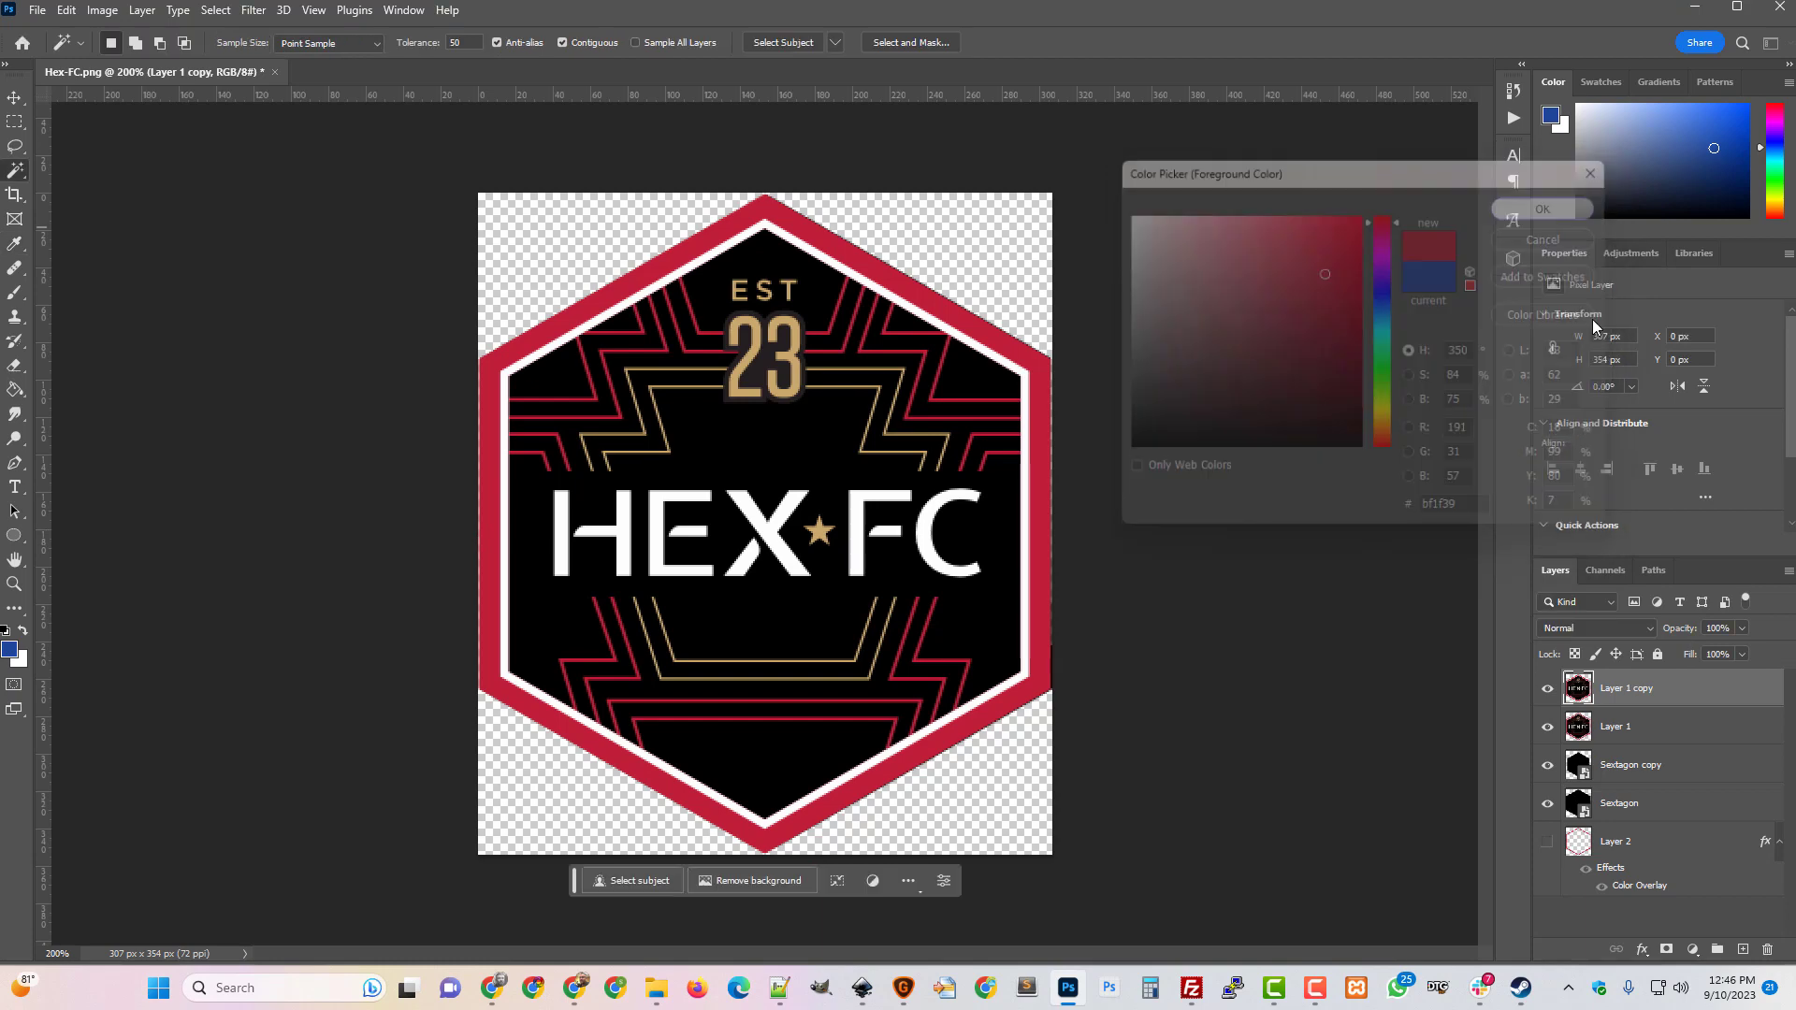
Hide Layer 1 copy and Layer 1, and apply a Color Overlay in the sampled red bf1f39 to the Sextagon layer.
click(1547, 694)
click(1547, 727)
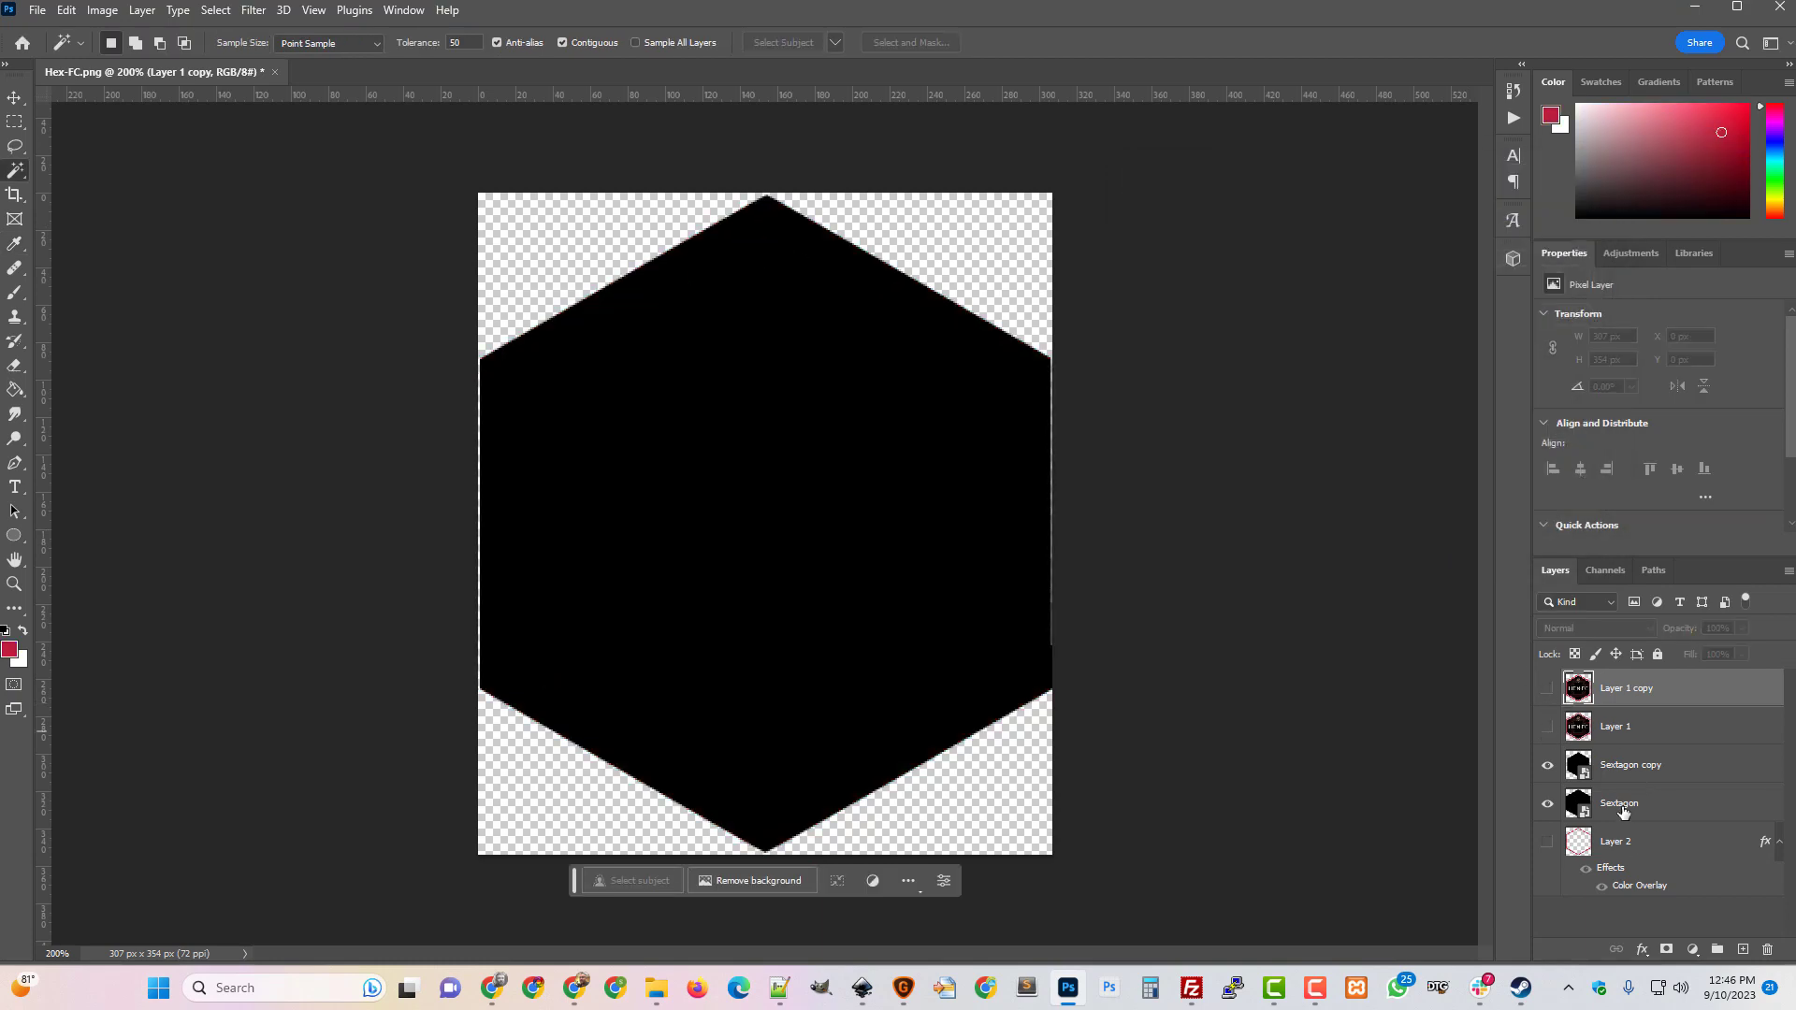
click(1610, 806)
right_click(1611, 808)
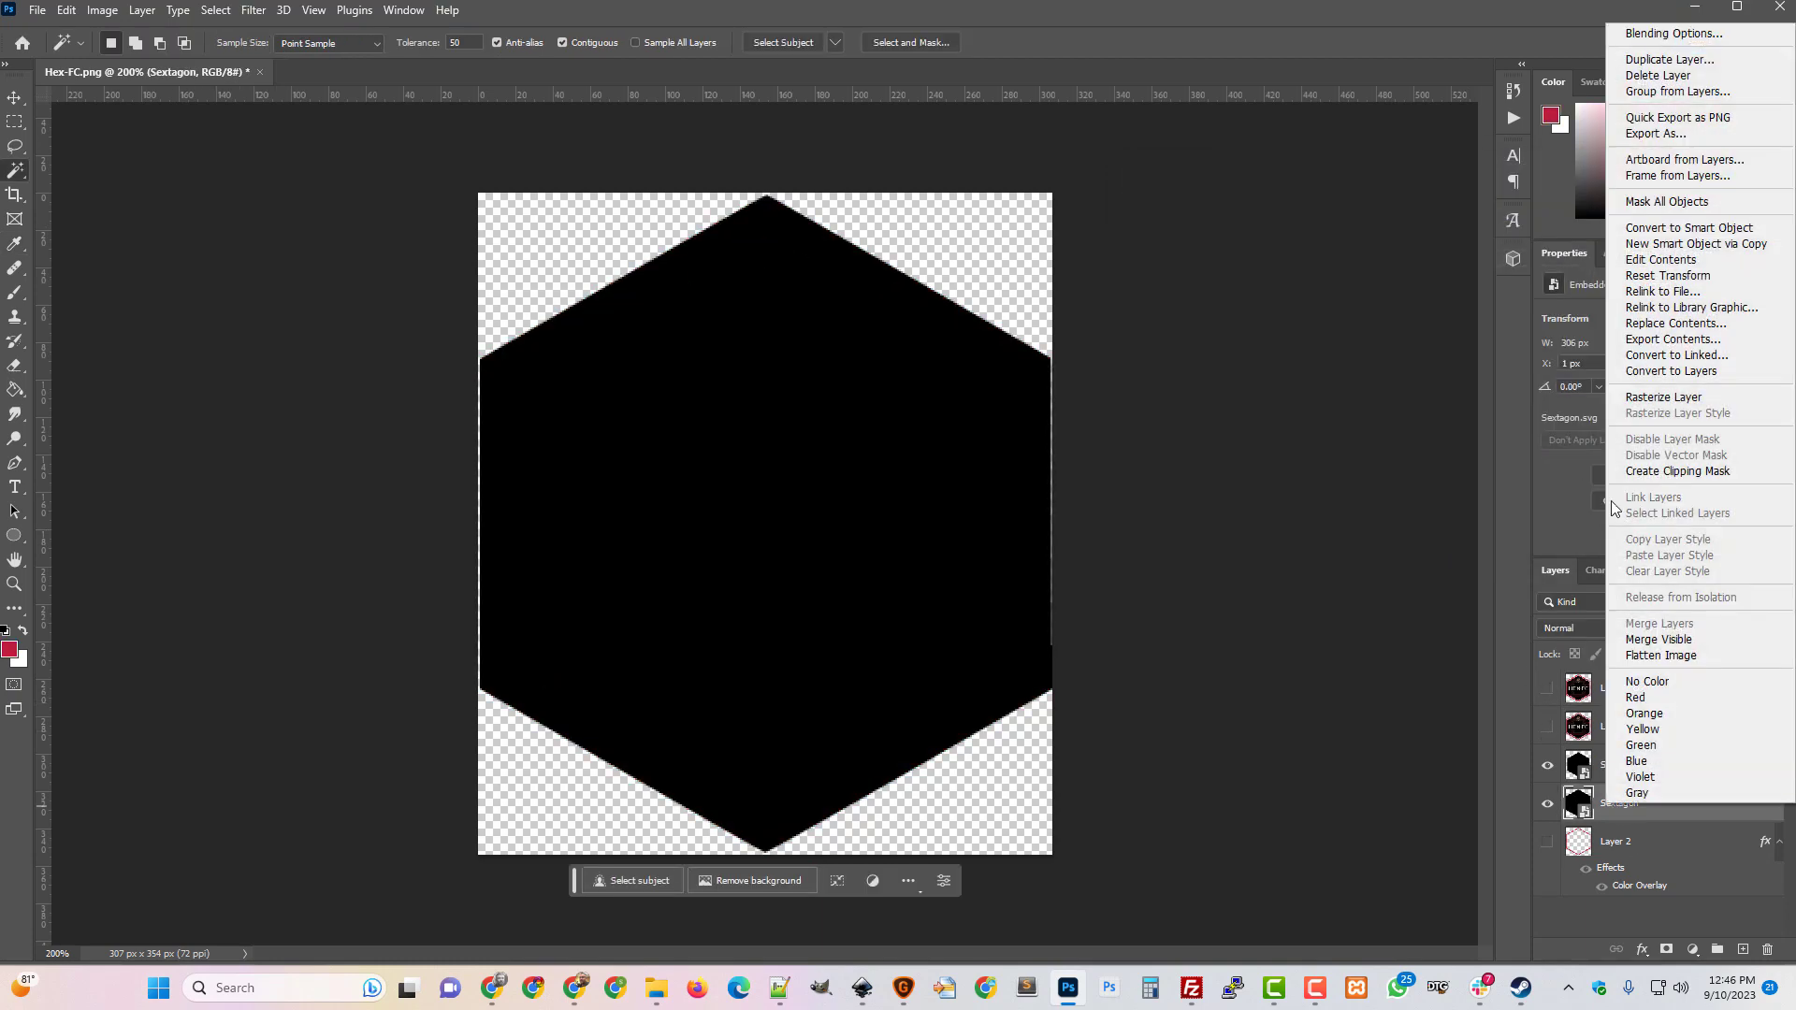
click(1675, 37)
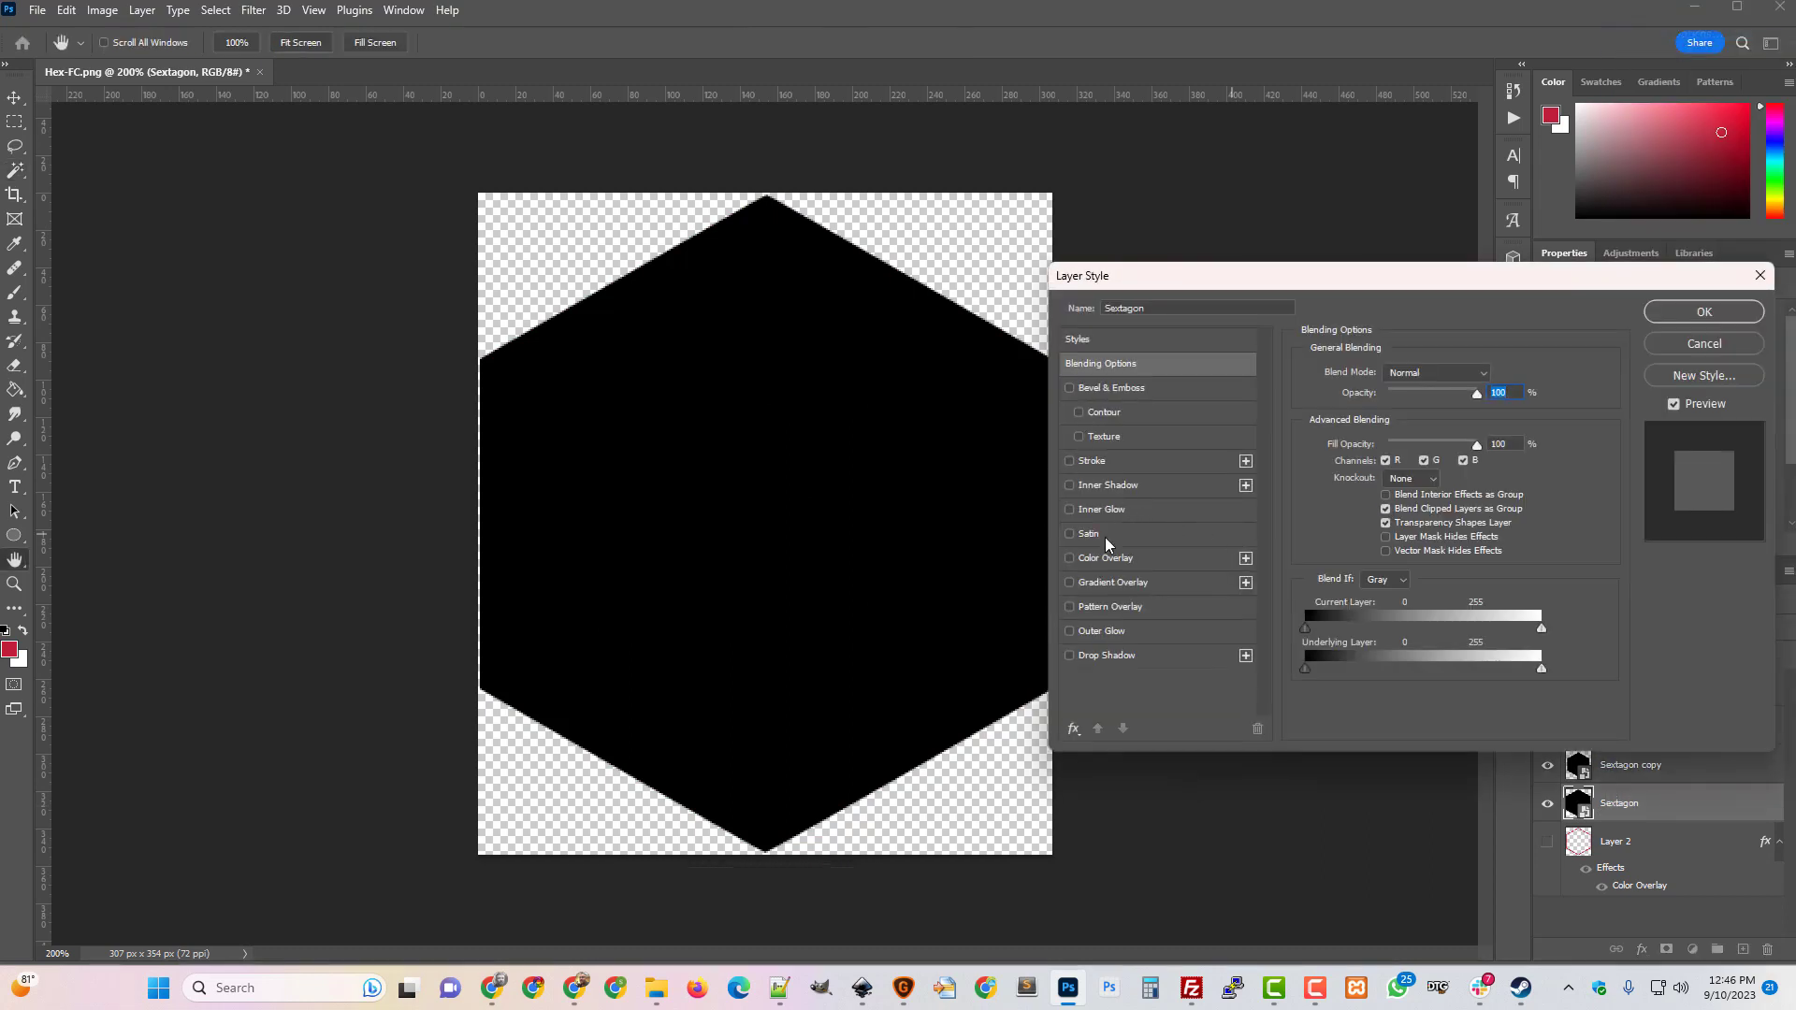
click(1108, 560)
click(1493, 376)
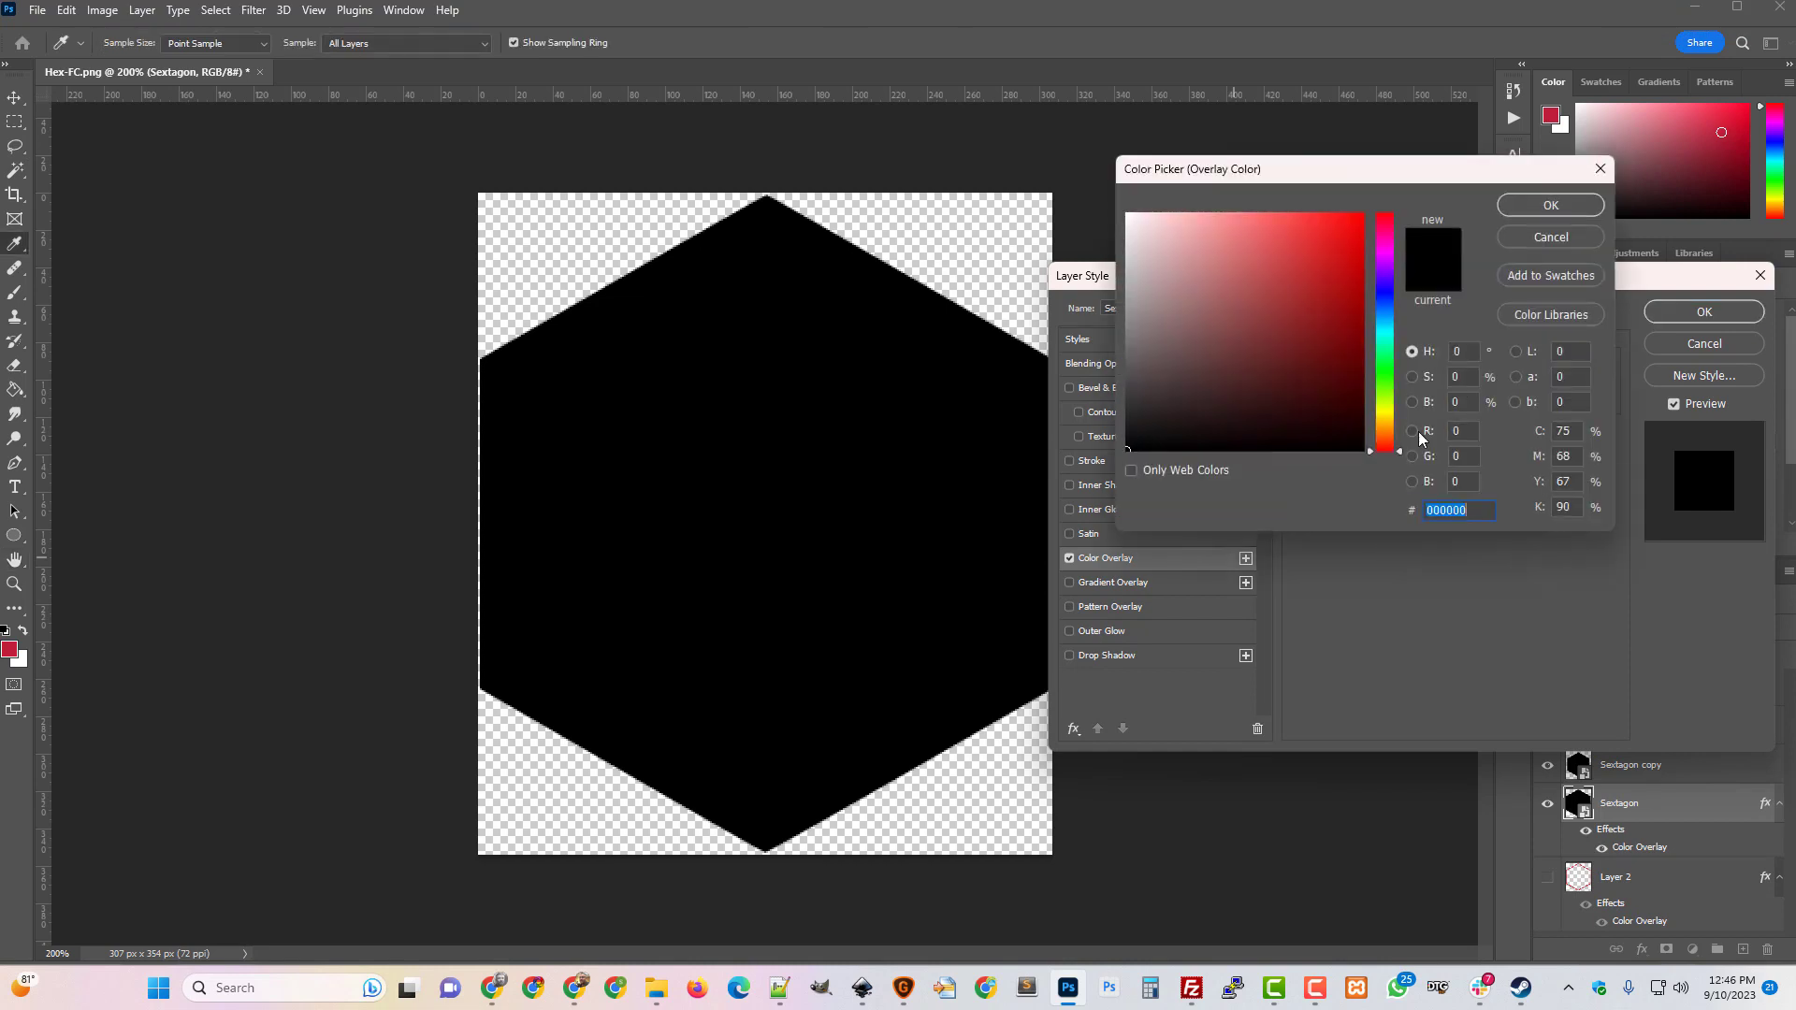
click(9, 647)
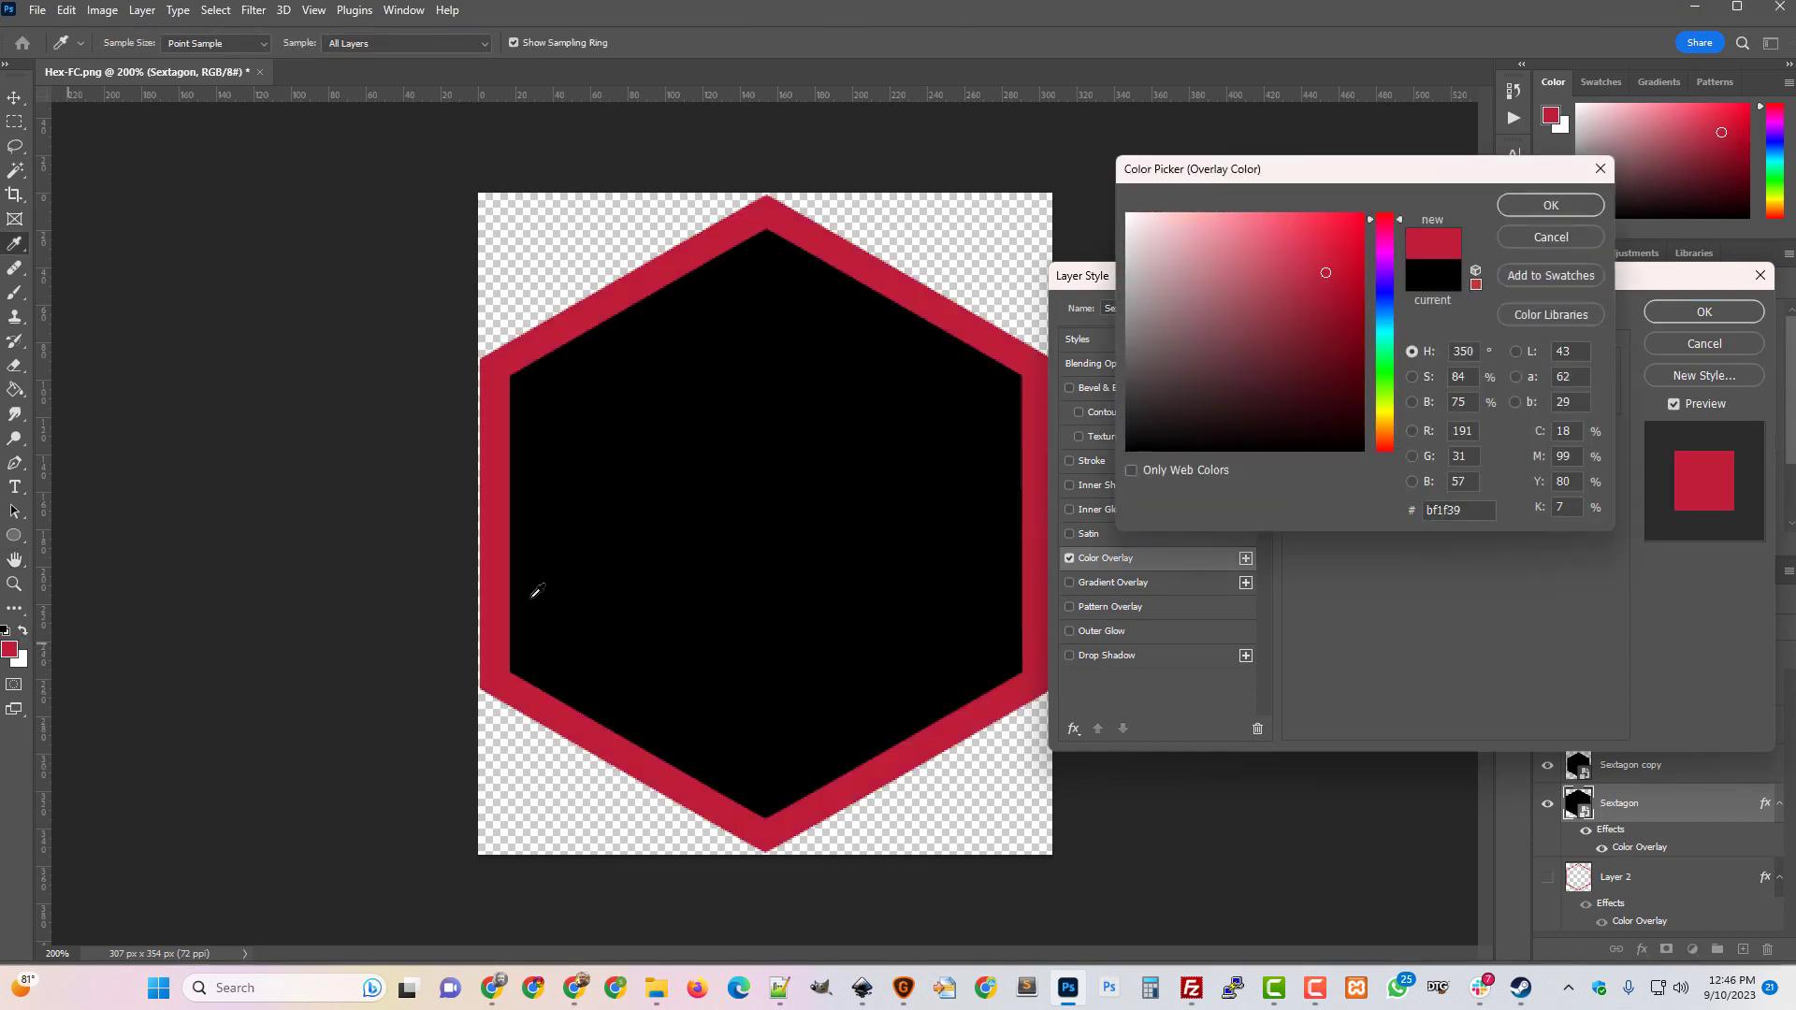
click(1551, 205)
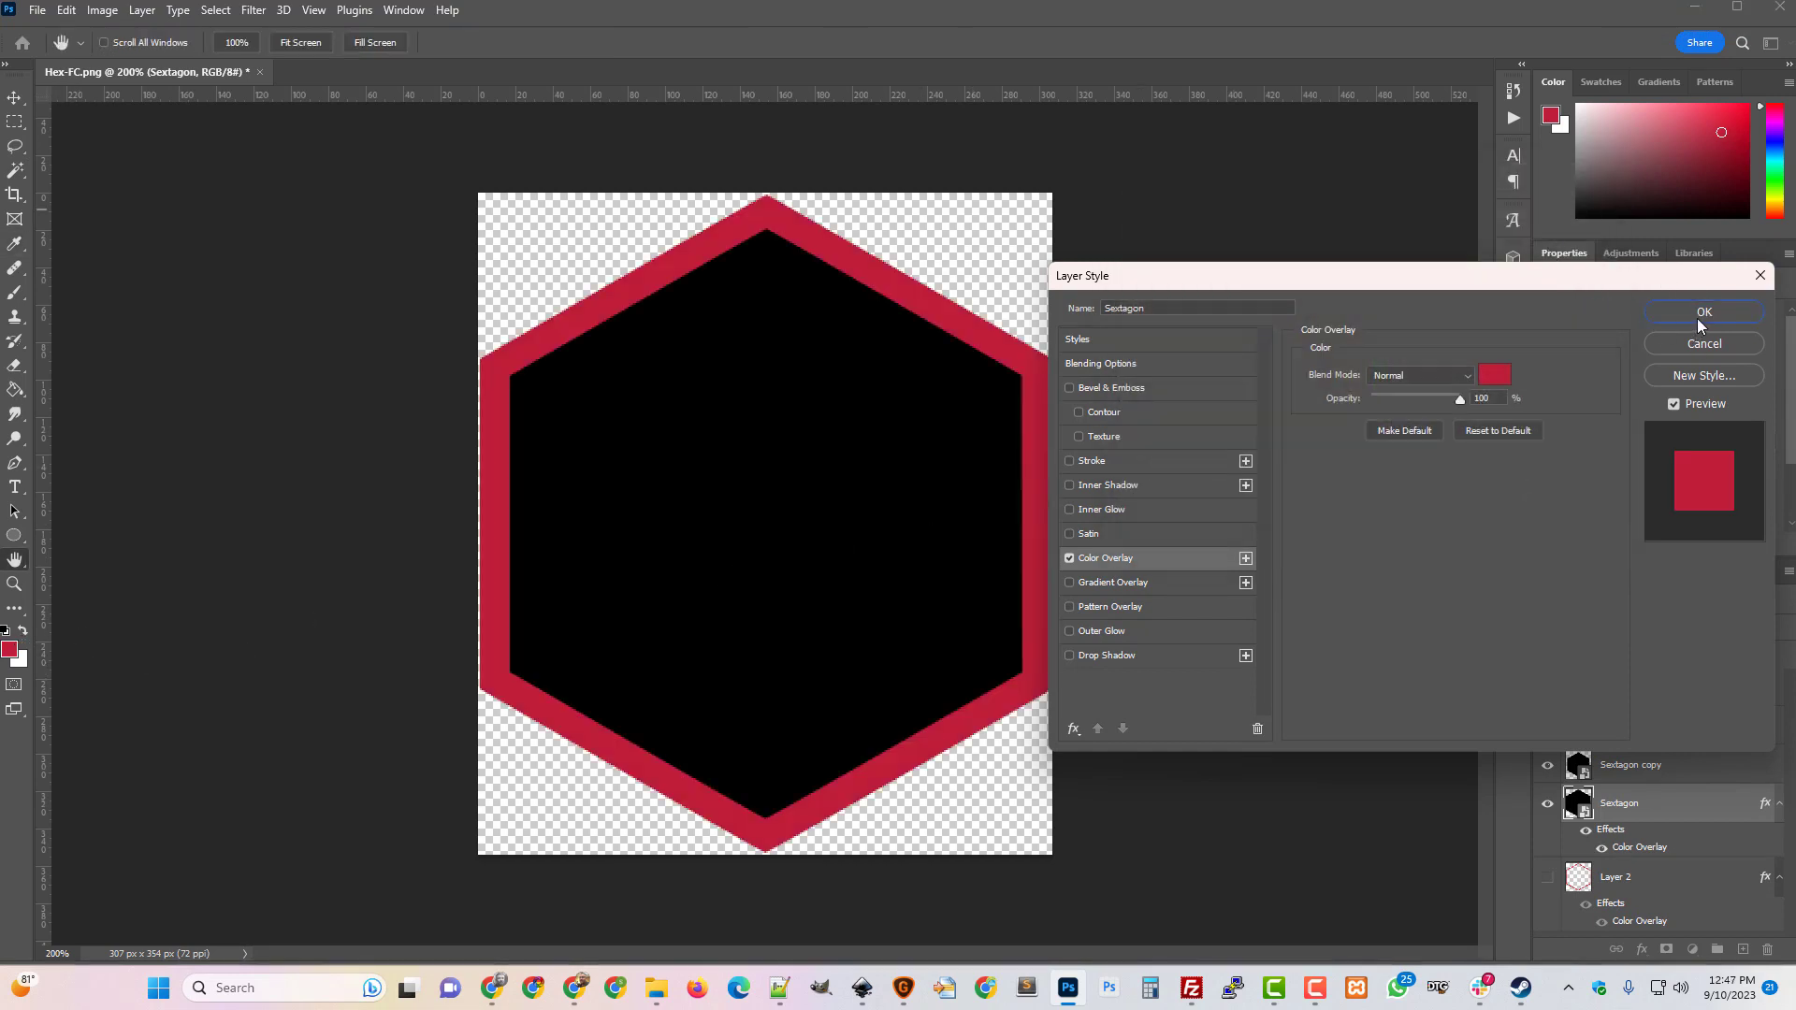
click(1698, 319)
Show the semi-transparent Layer 1 again and duplicate the Sextagon copy layer as Sextagon copy 2 in Hex-FC.png.
click(1619, 767)
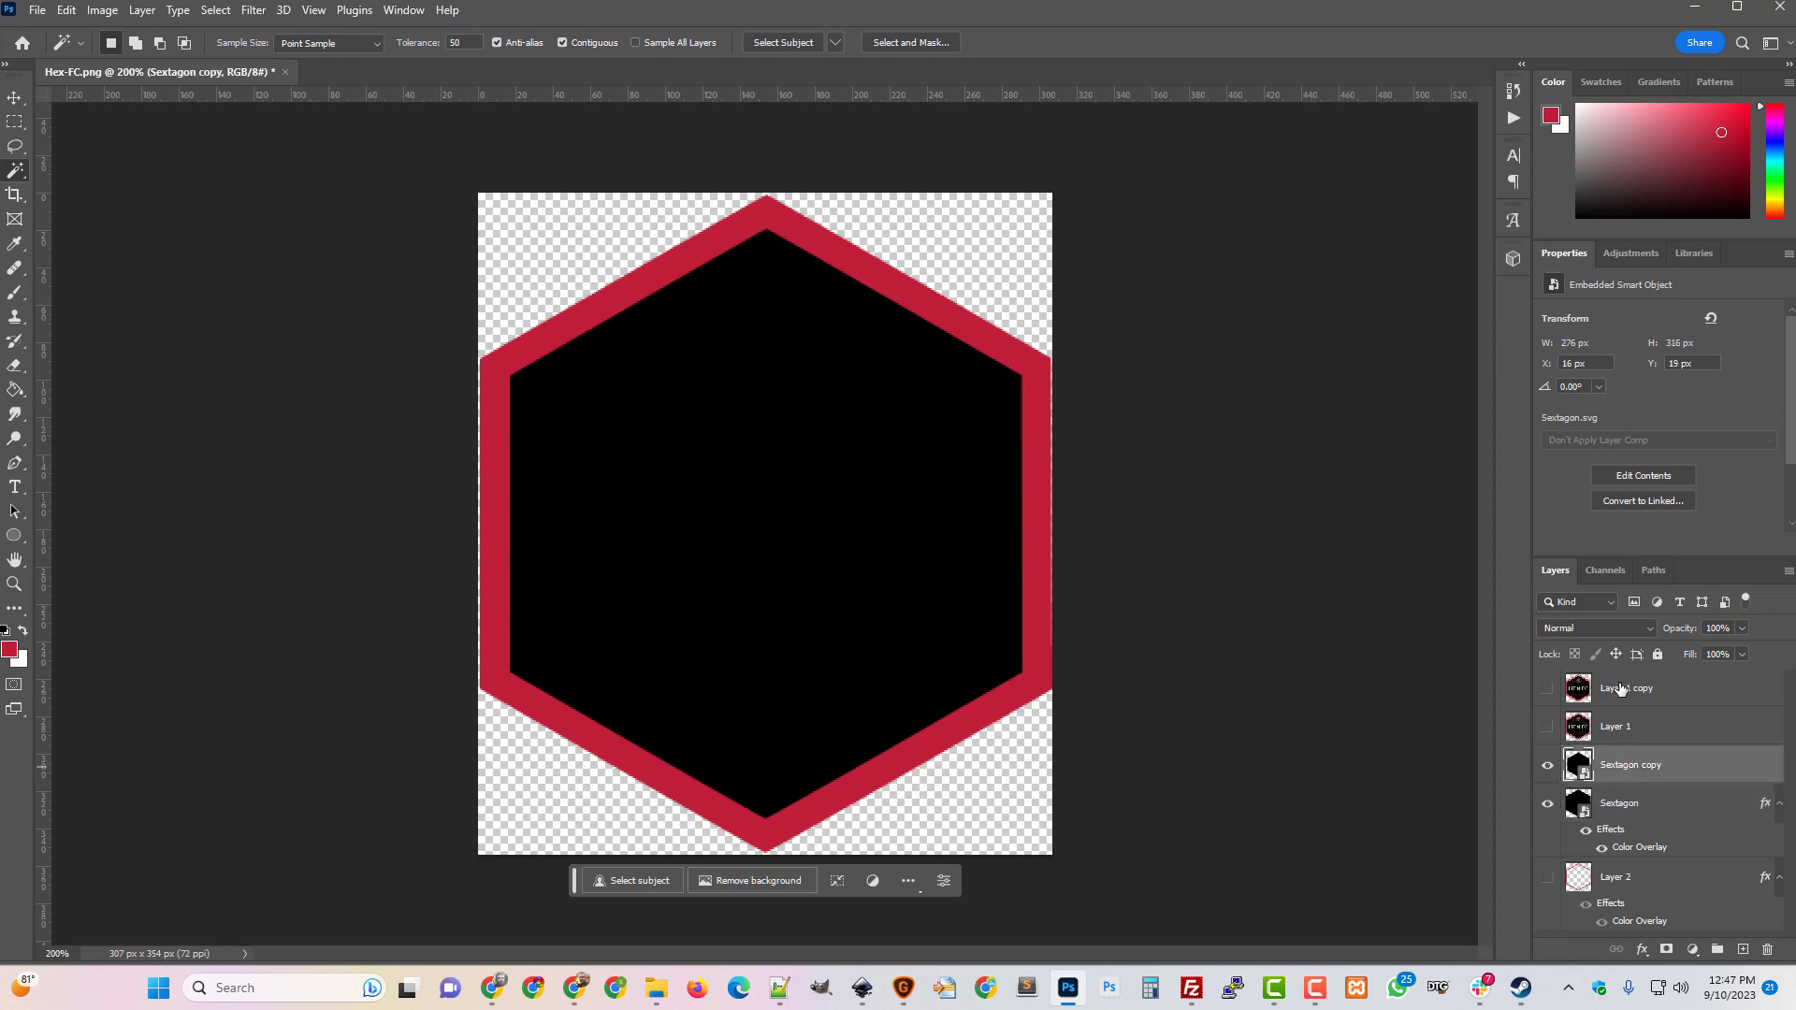
click(1547, 728)
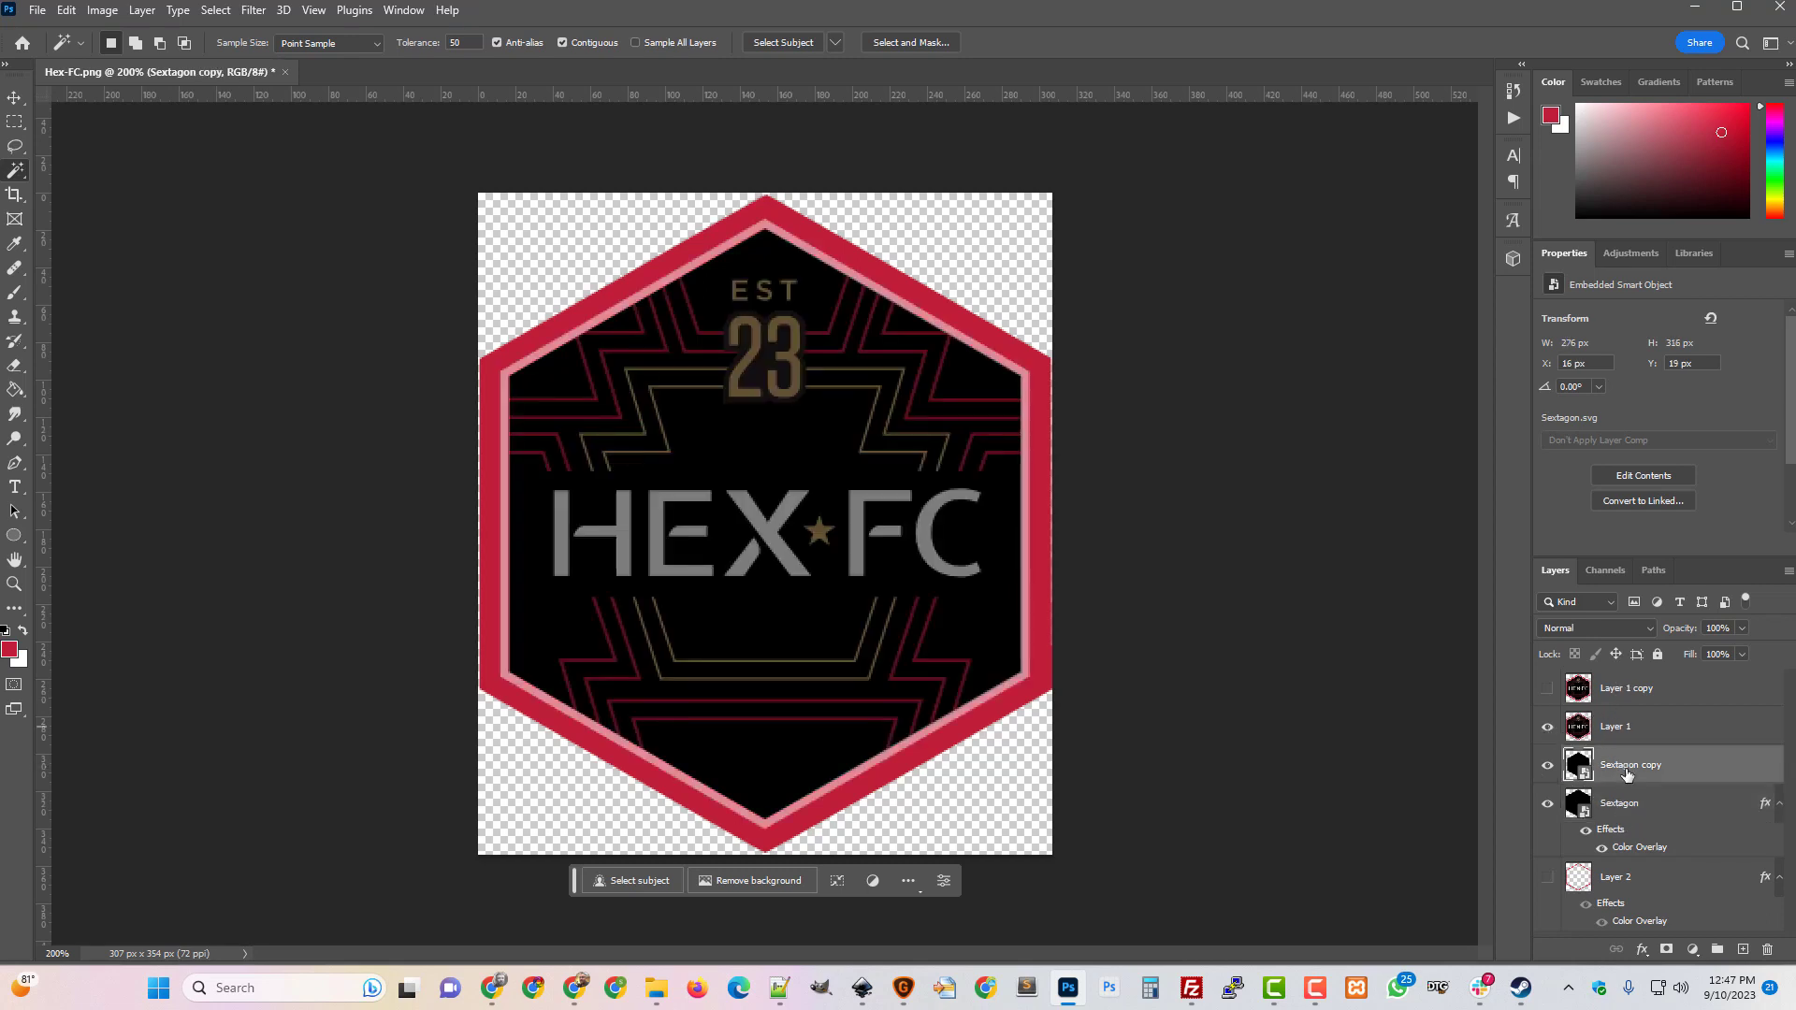
right_click(1625, 763)
click(1498, 222)
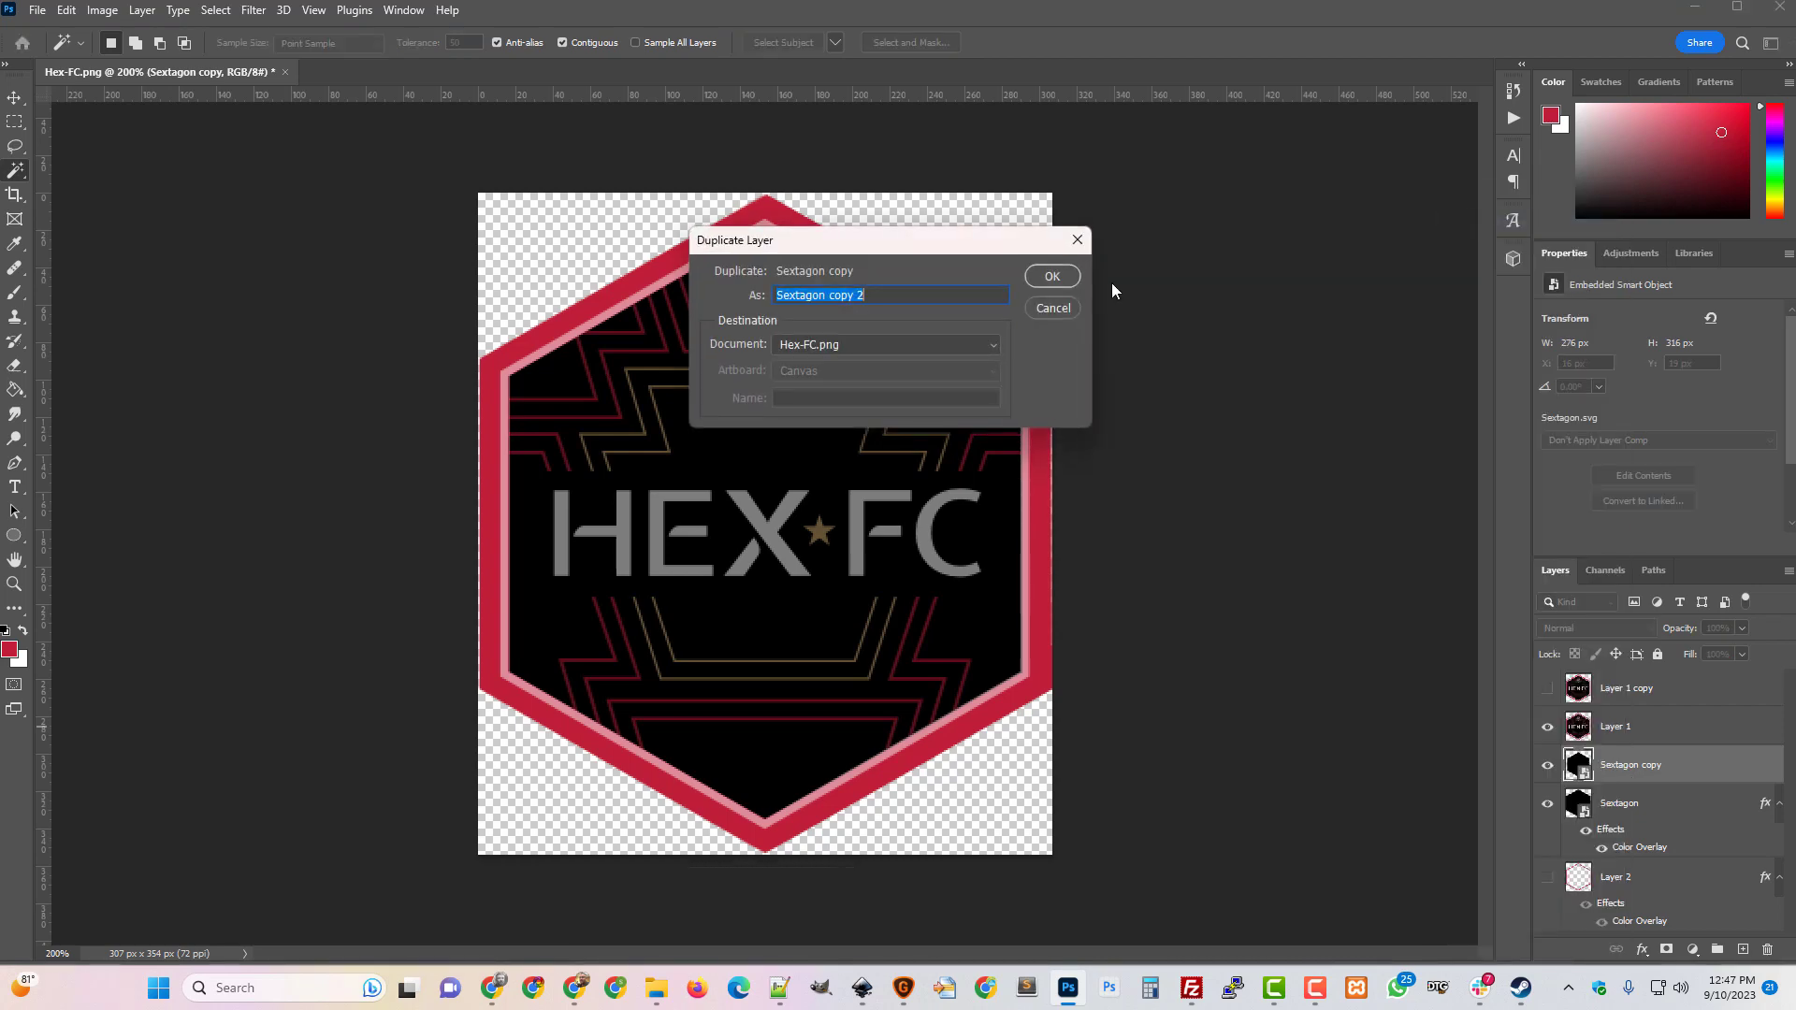
click(1051, 278)
Apply a white (ffffff) Color Overlay to the Sextagon copy layer.
click(1620, 805)
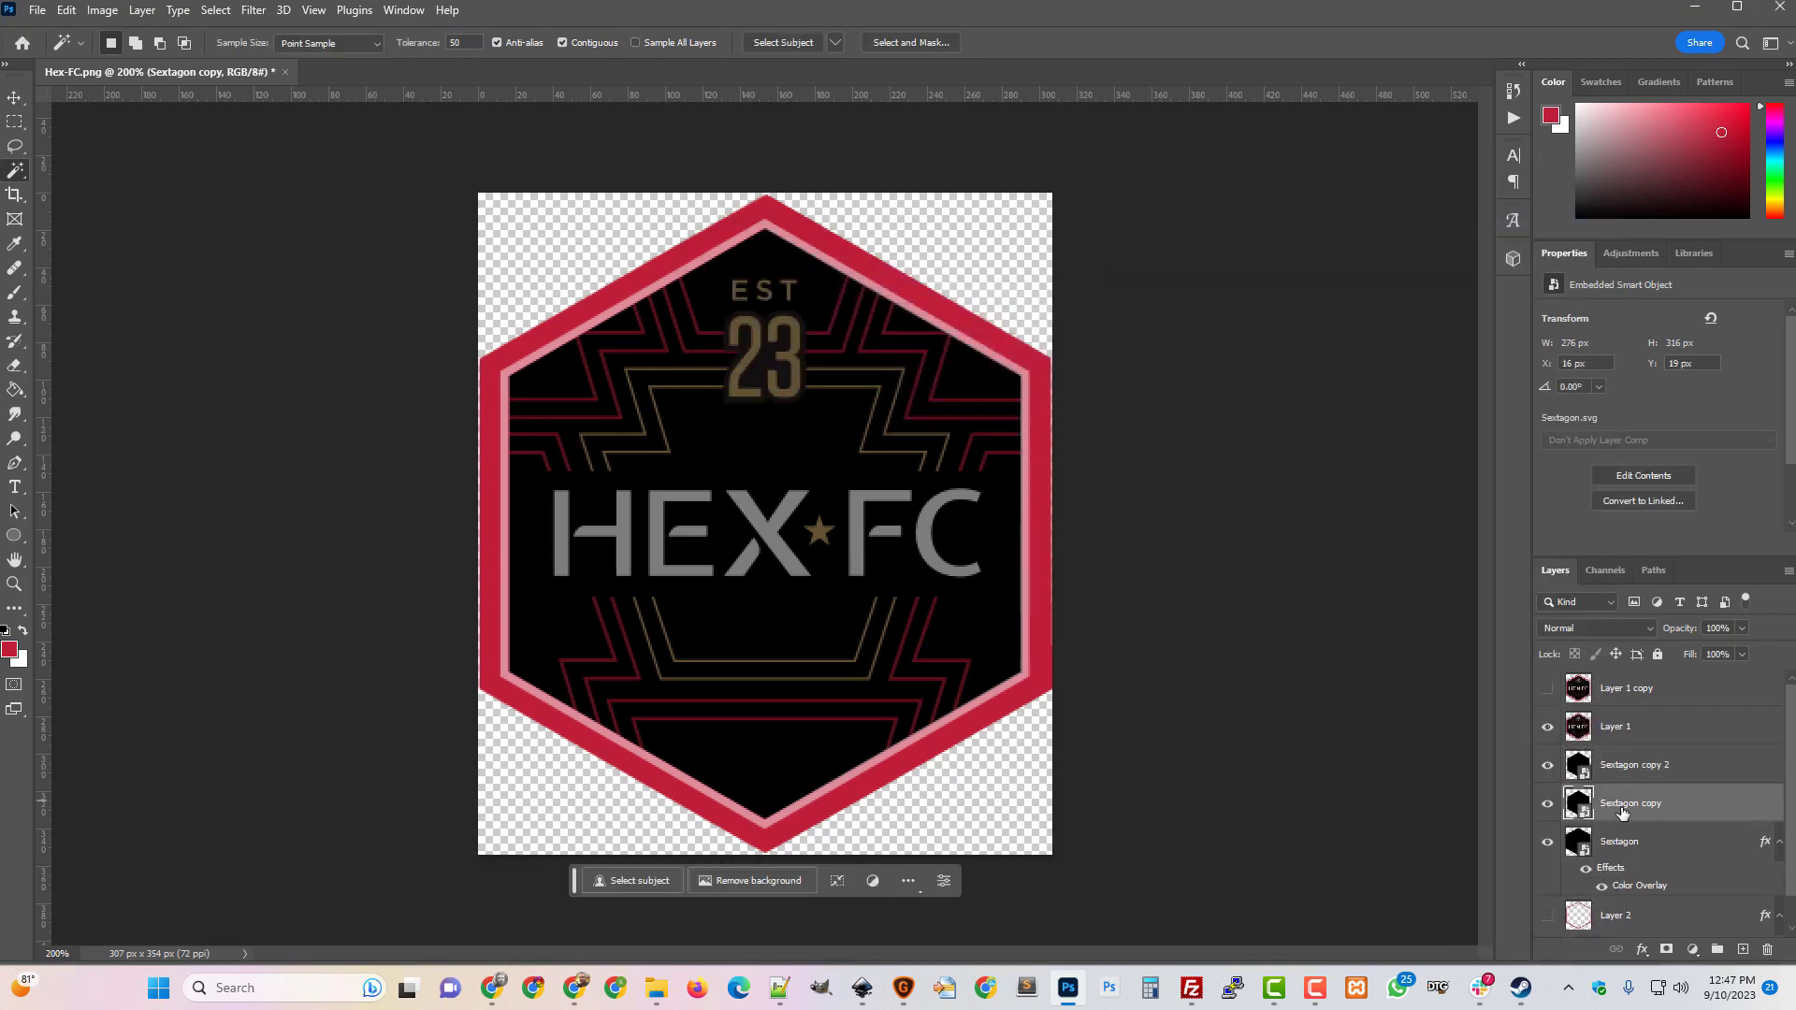
right_click(1629, 804)
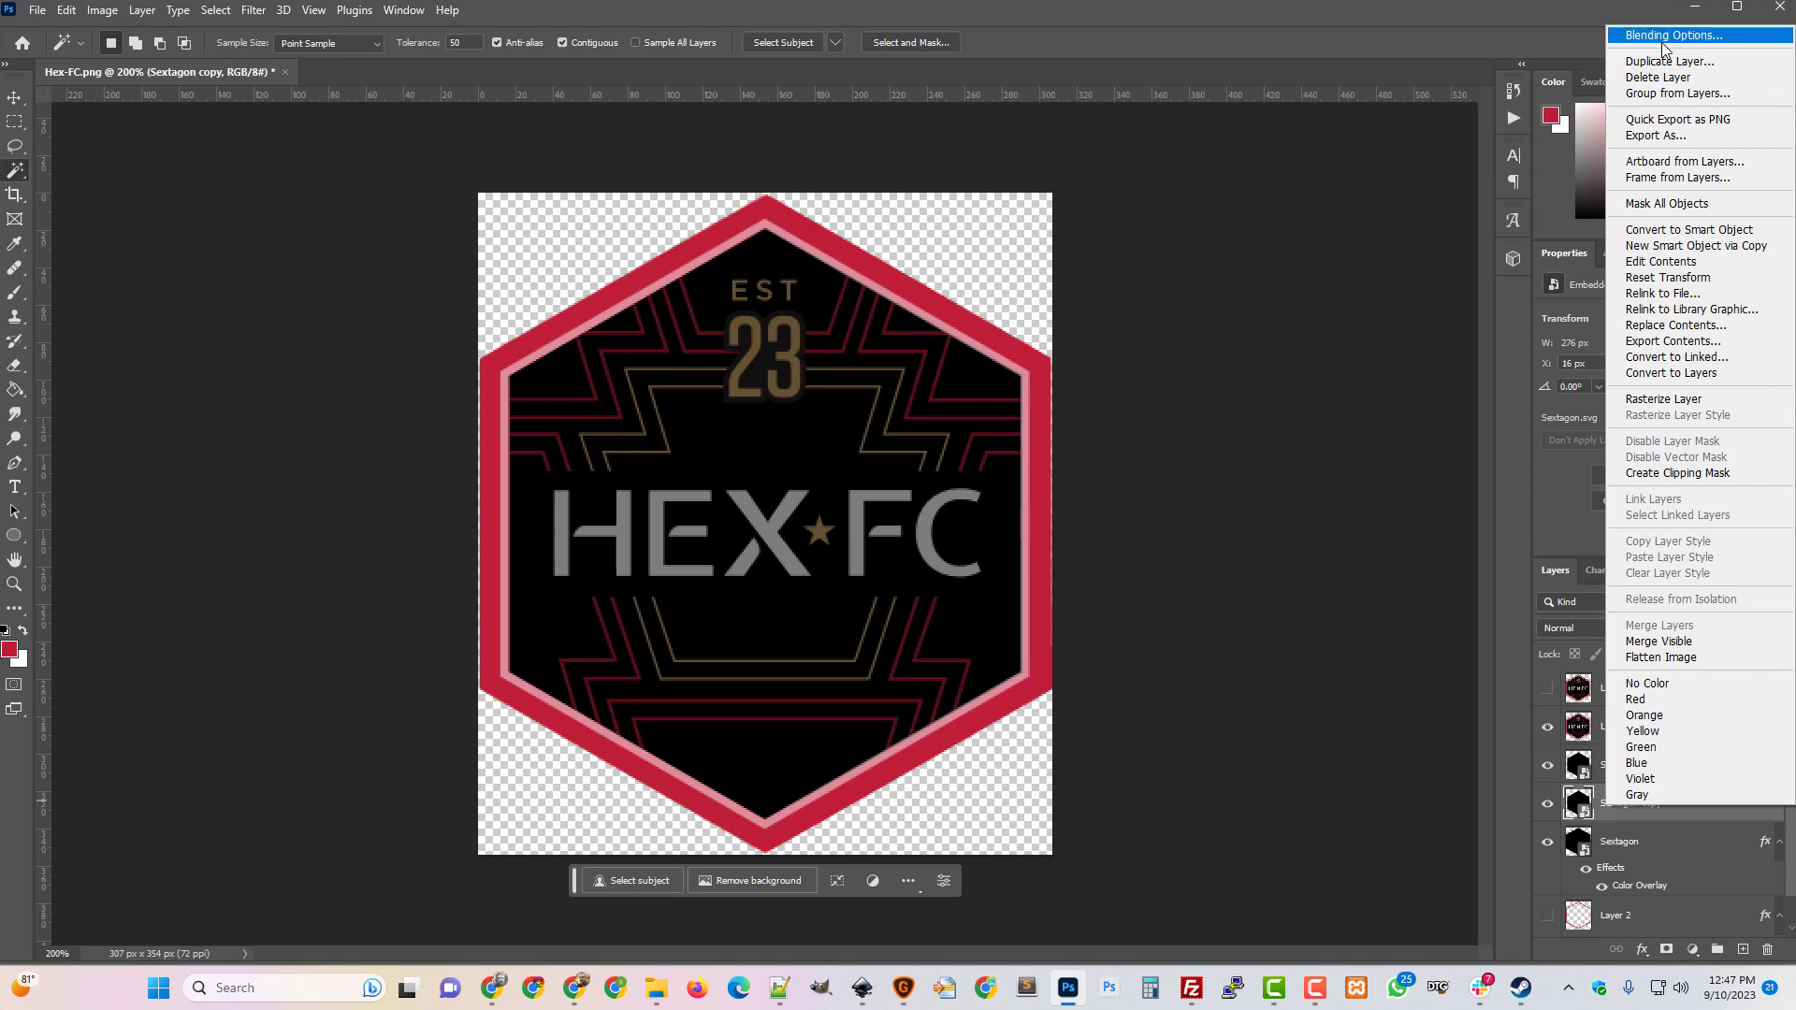
click(1666, 37)
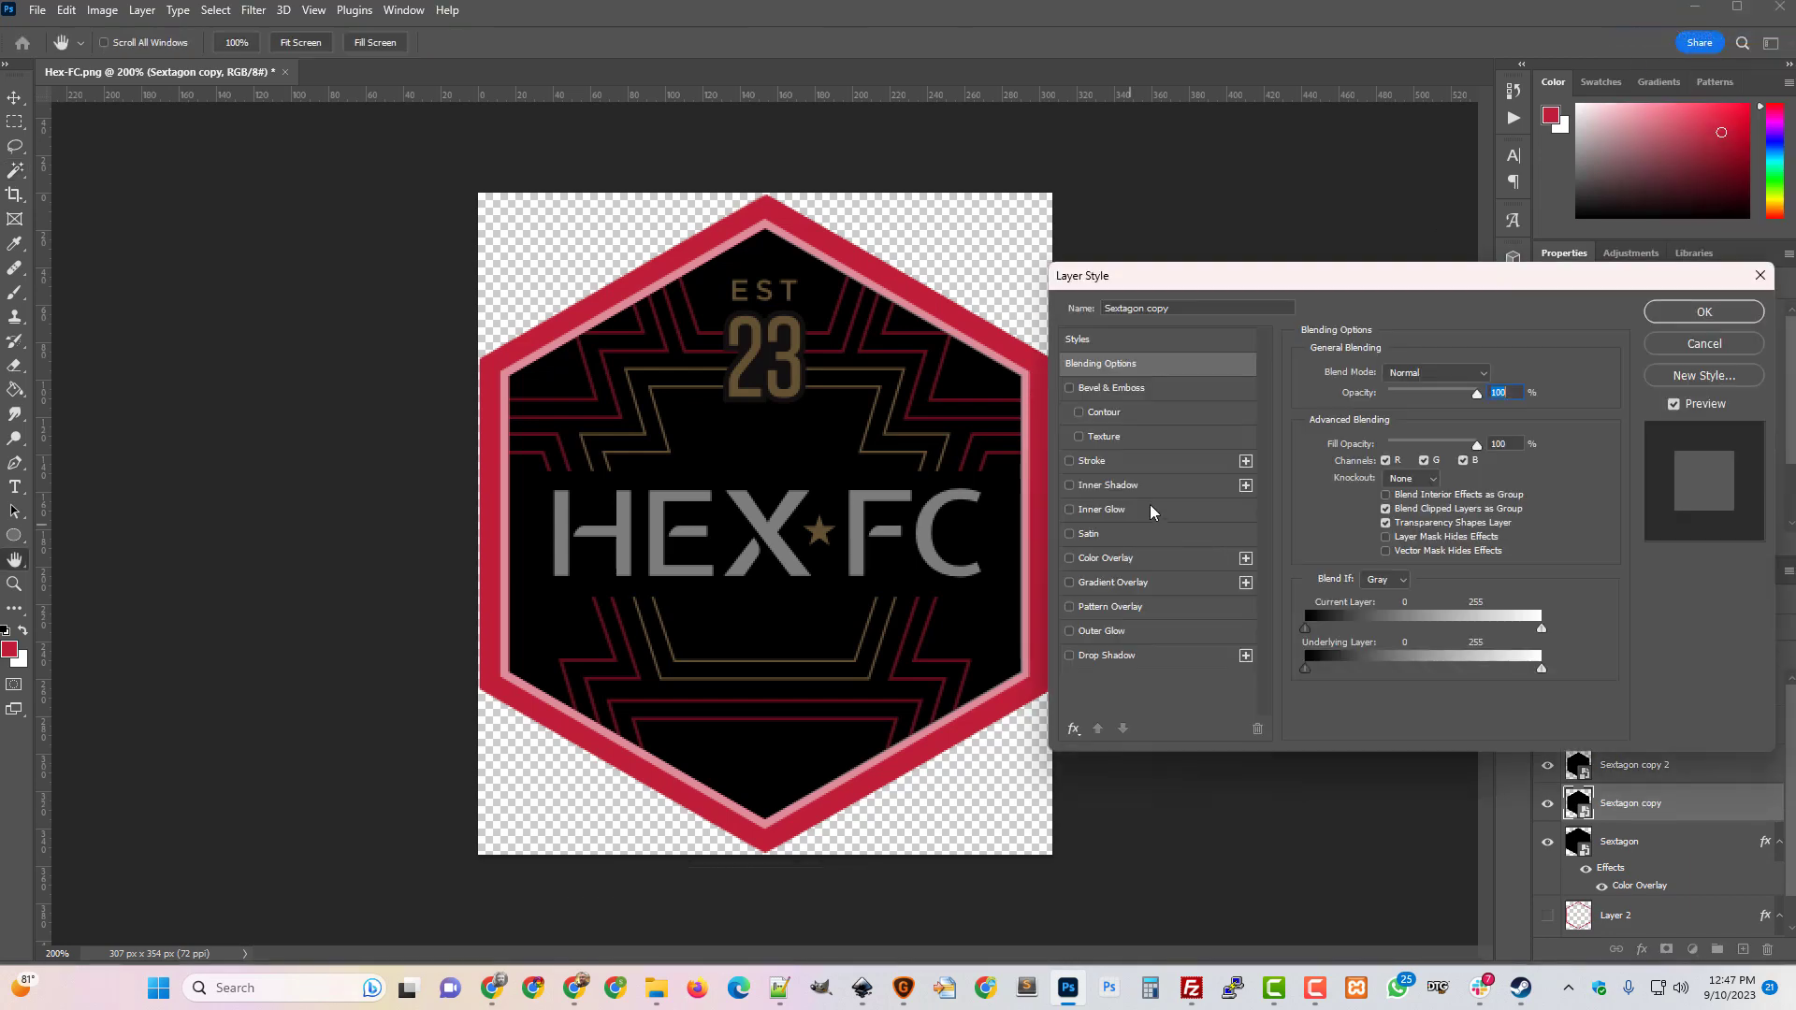
click(1120, 371)
click(1103, 559)
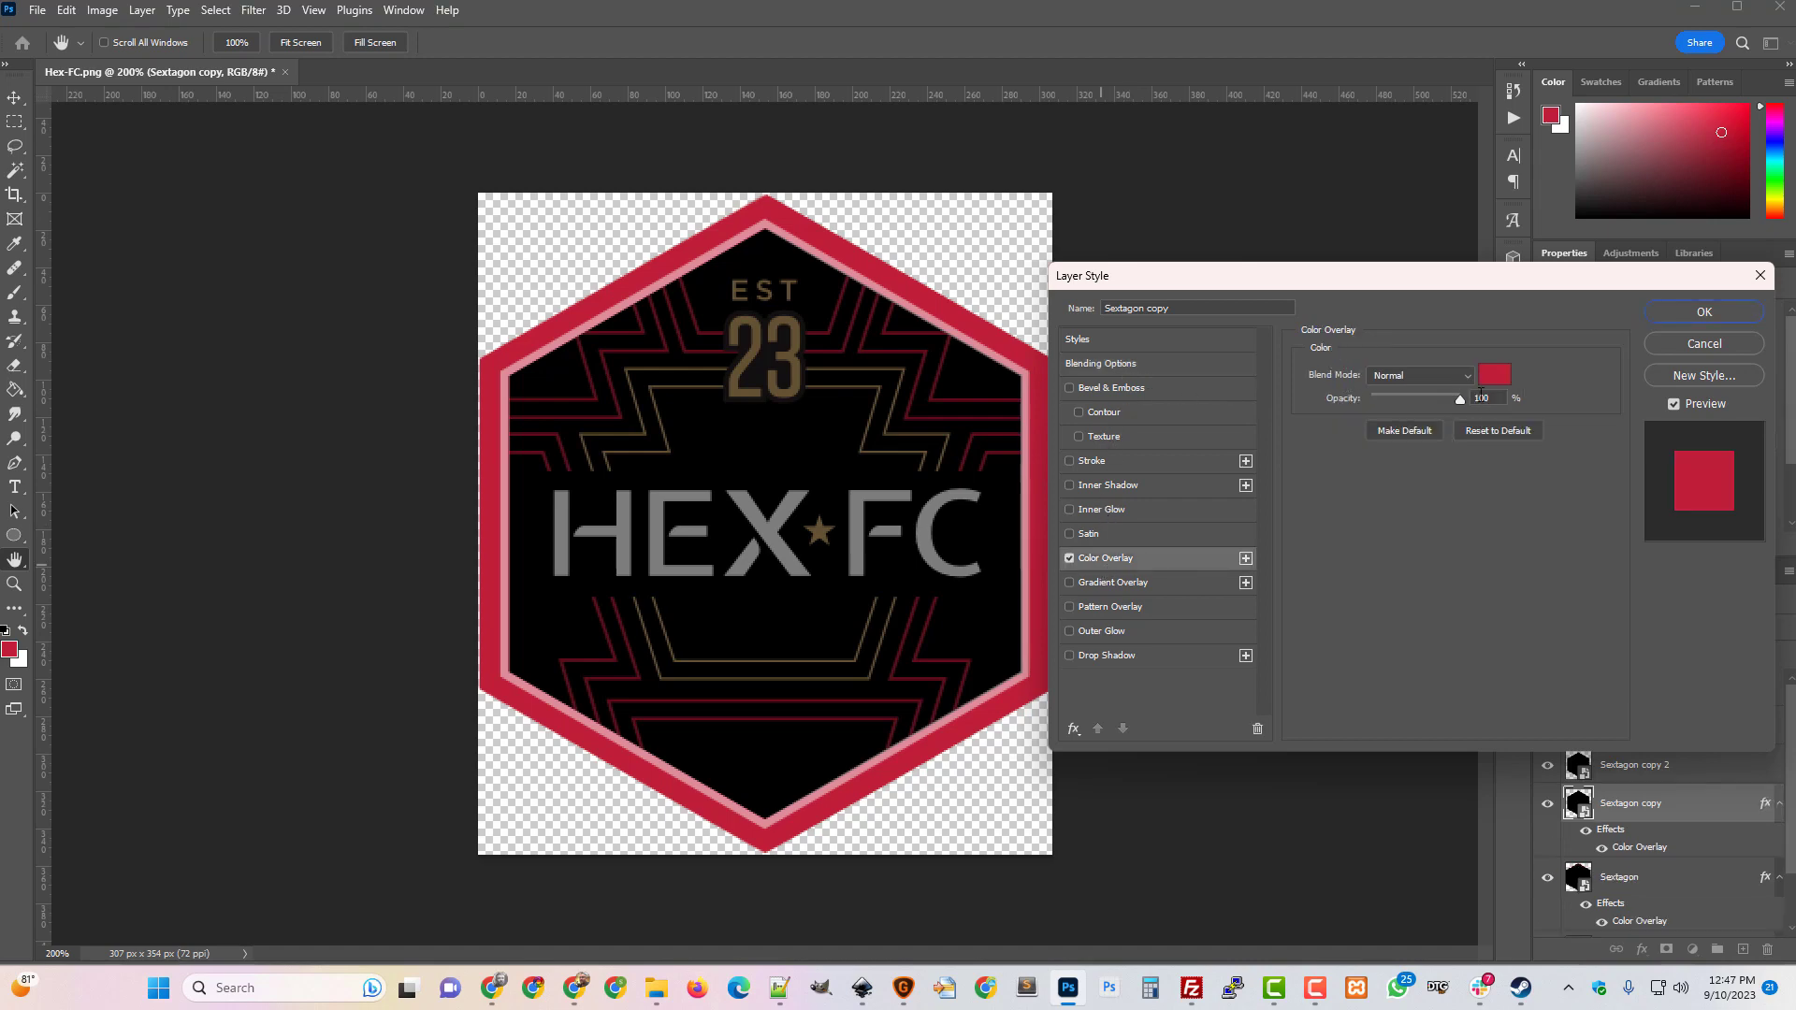
click(1493, 378)
drag(1247, 329, 1068, 142)
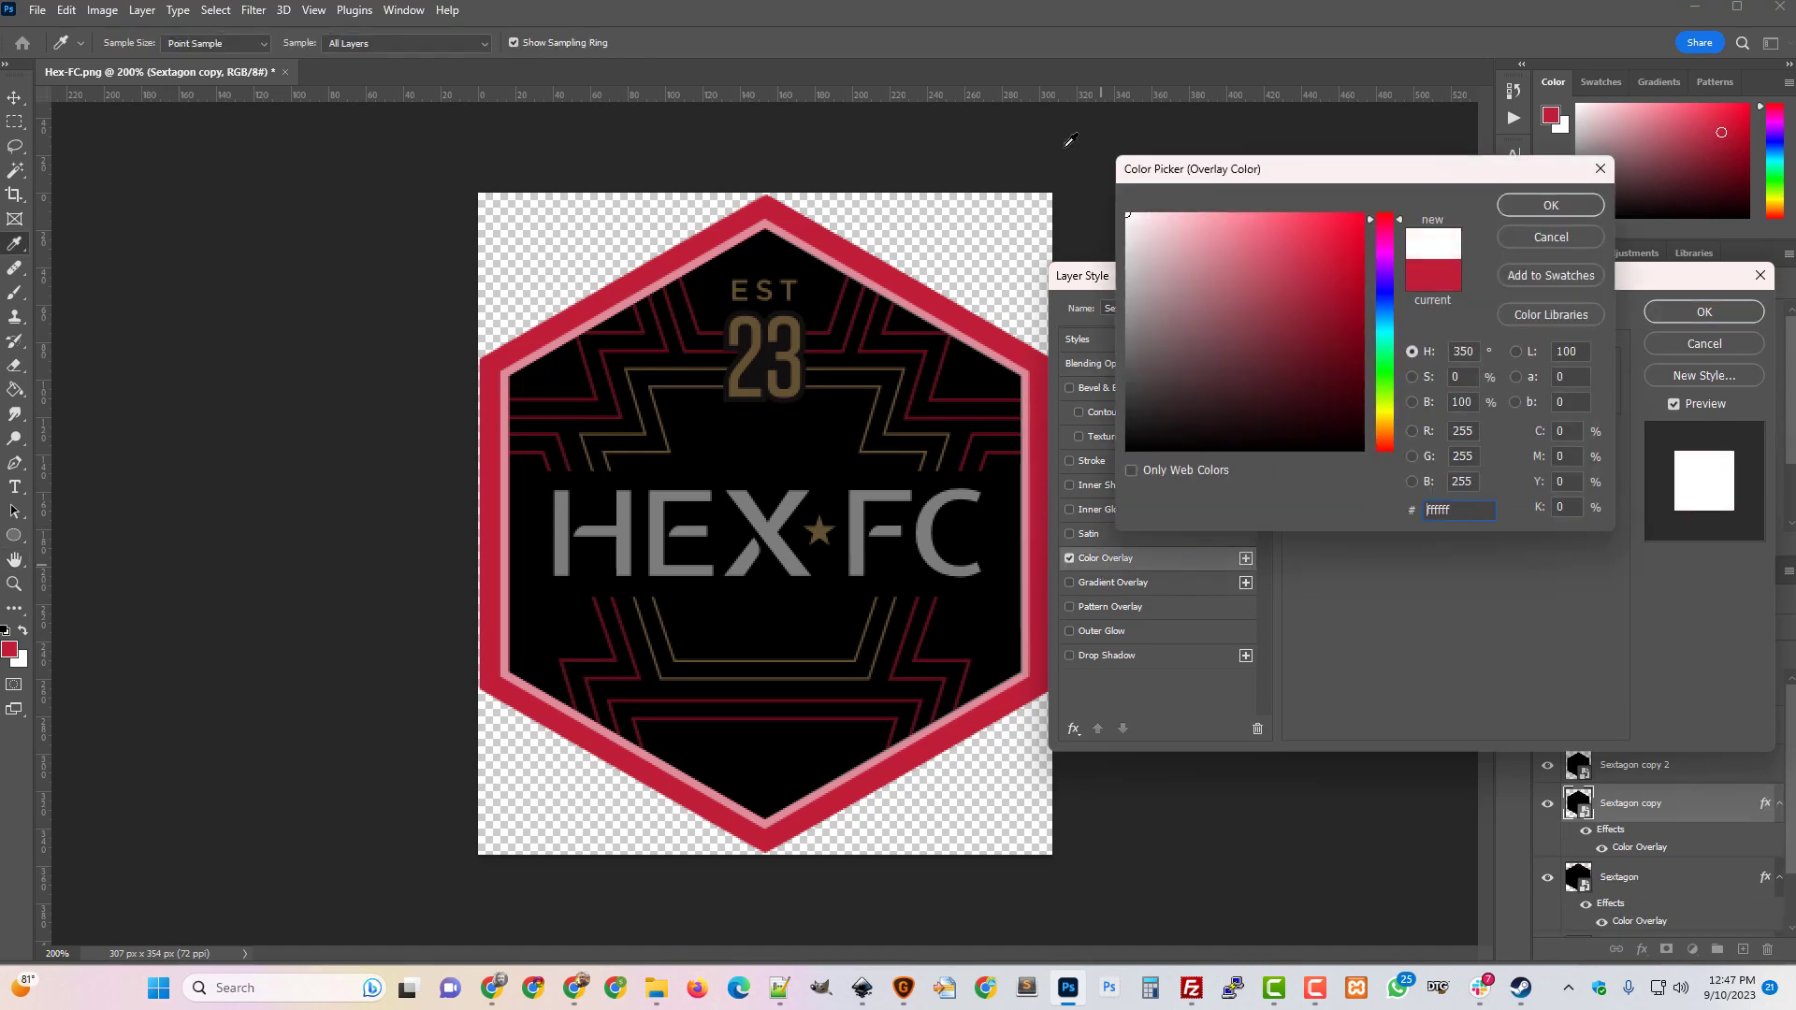
click(1534, 204)
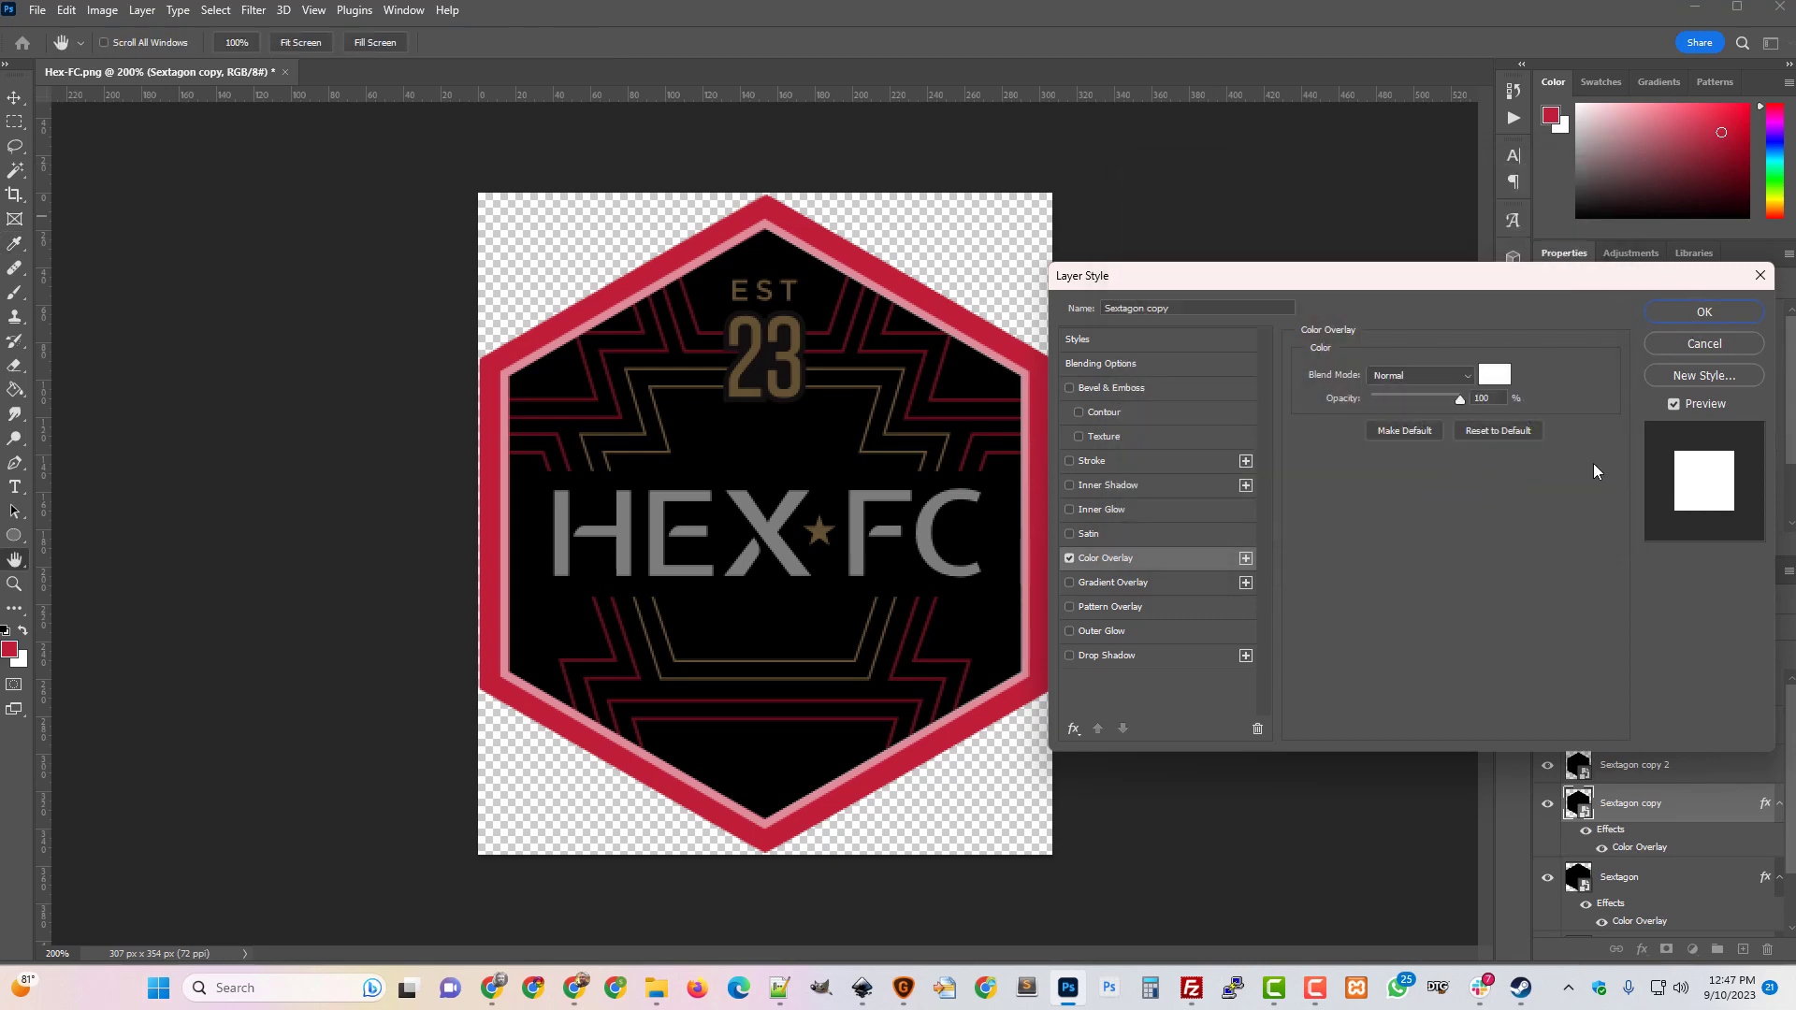
click(1703, 313)
Scale Sextagon copy about its centre to about 92.5% to match the logo's white inner border.
key(ctrl+t)
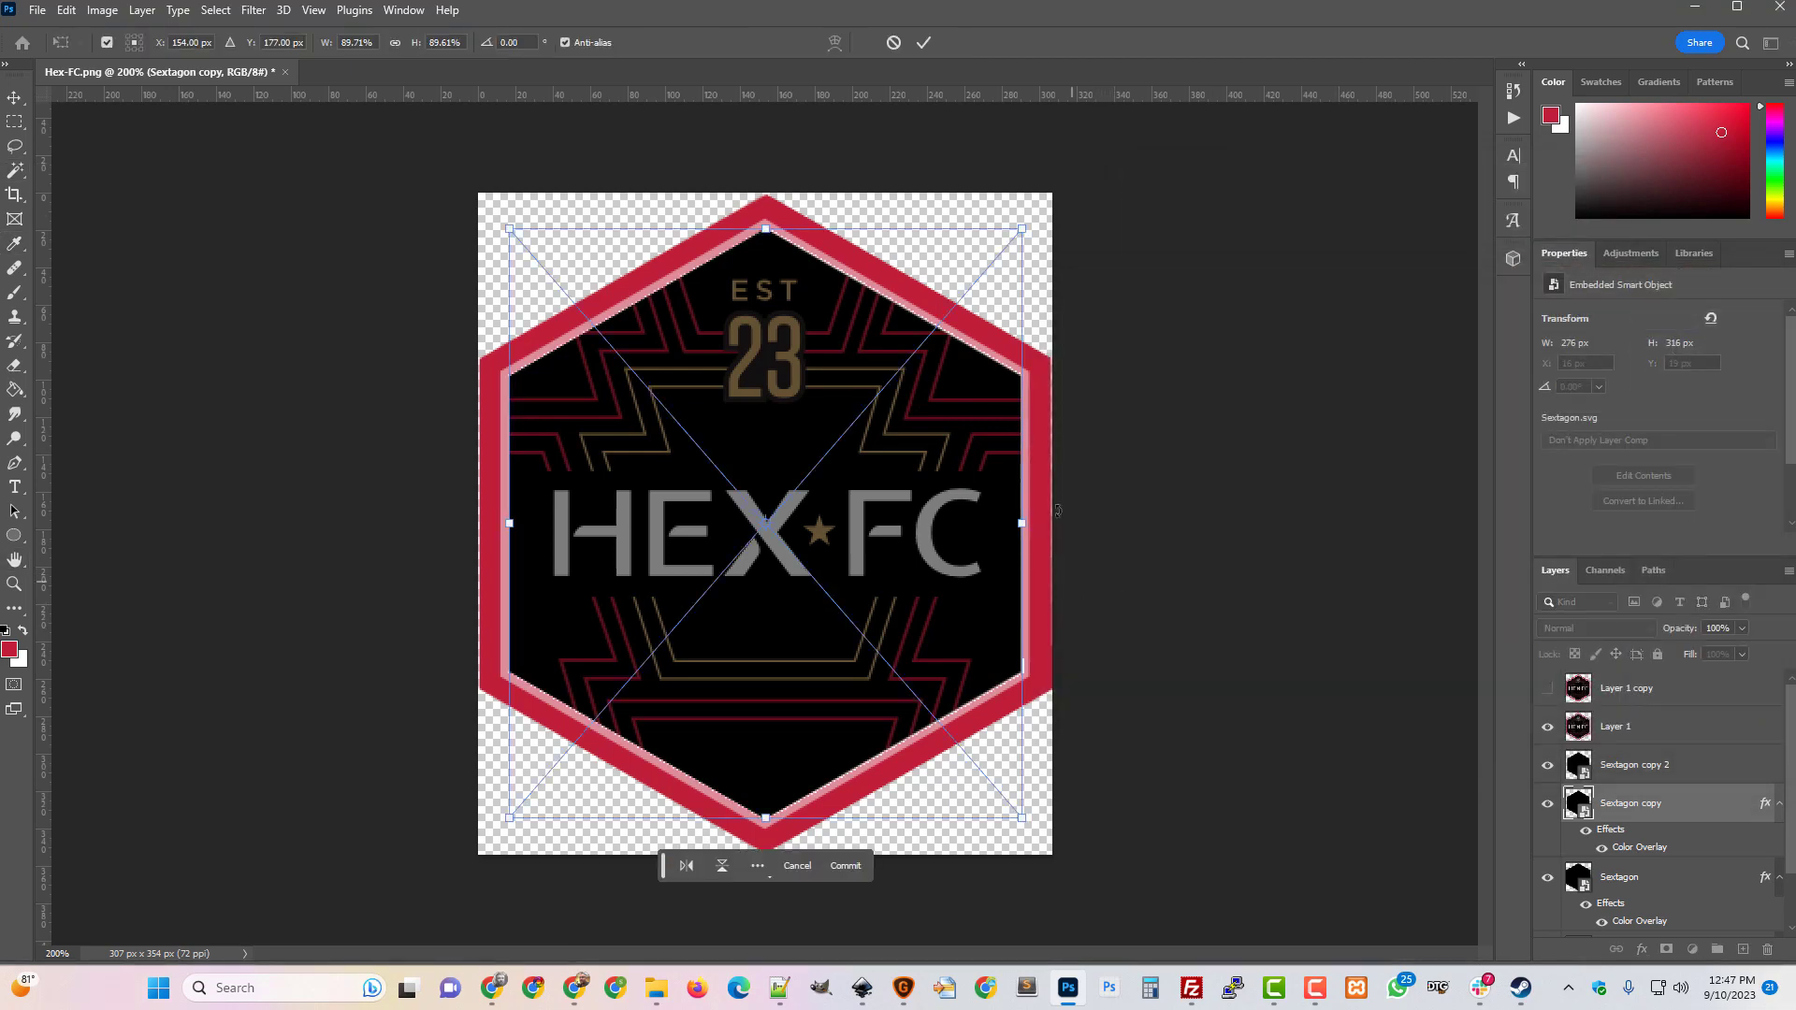
drag(1024, 221, 1034, 225)
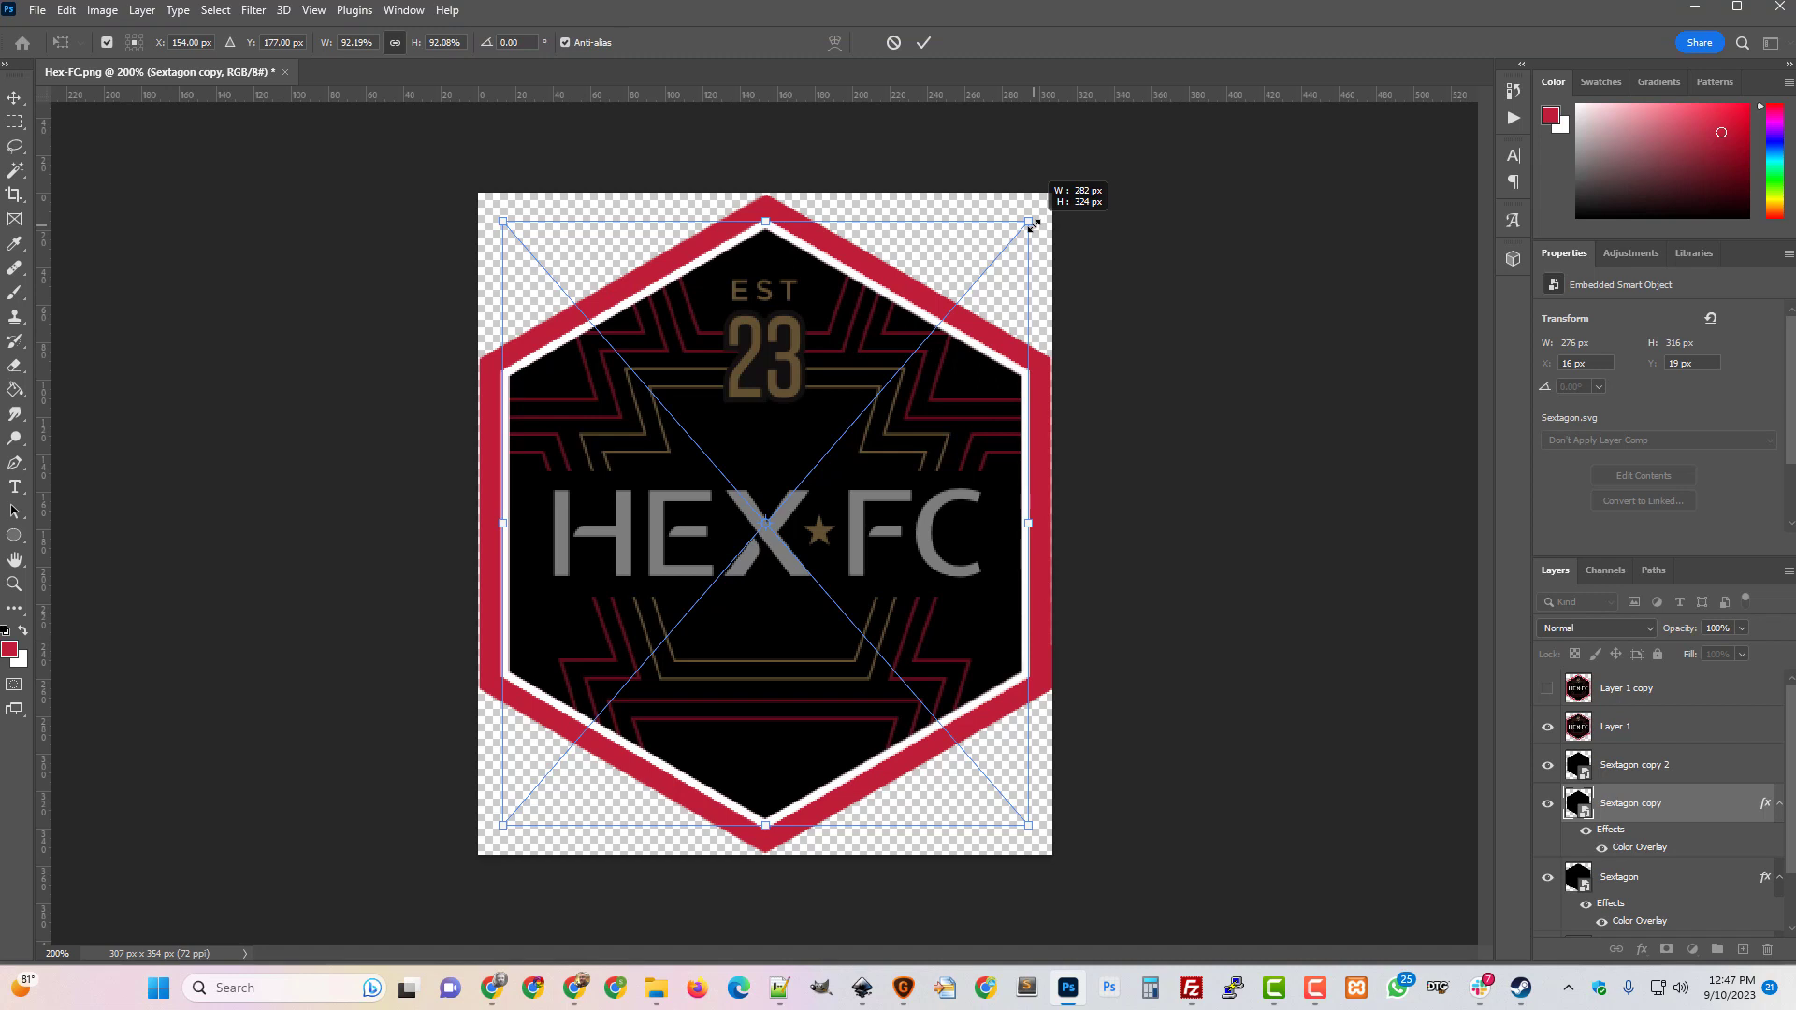
drag(1034, 225, 1033, 224)
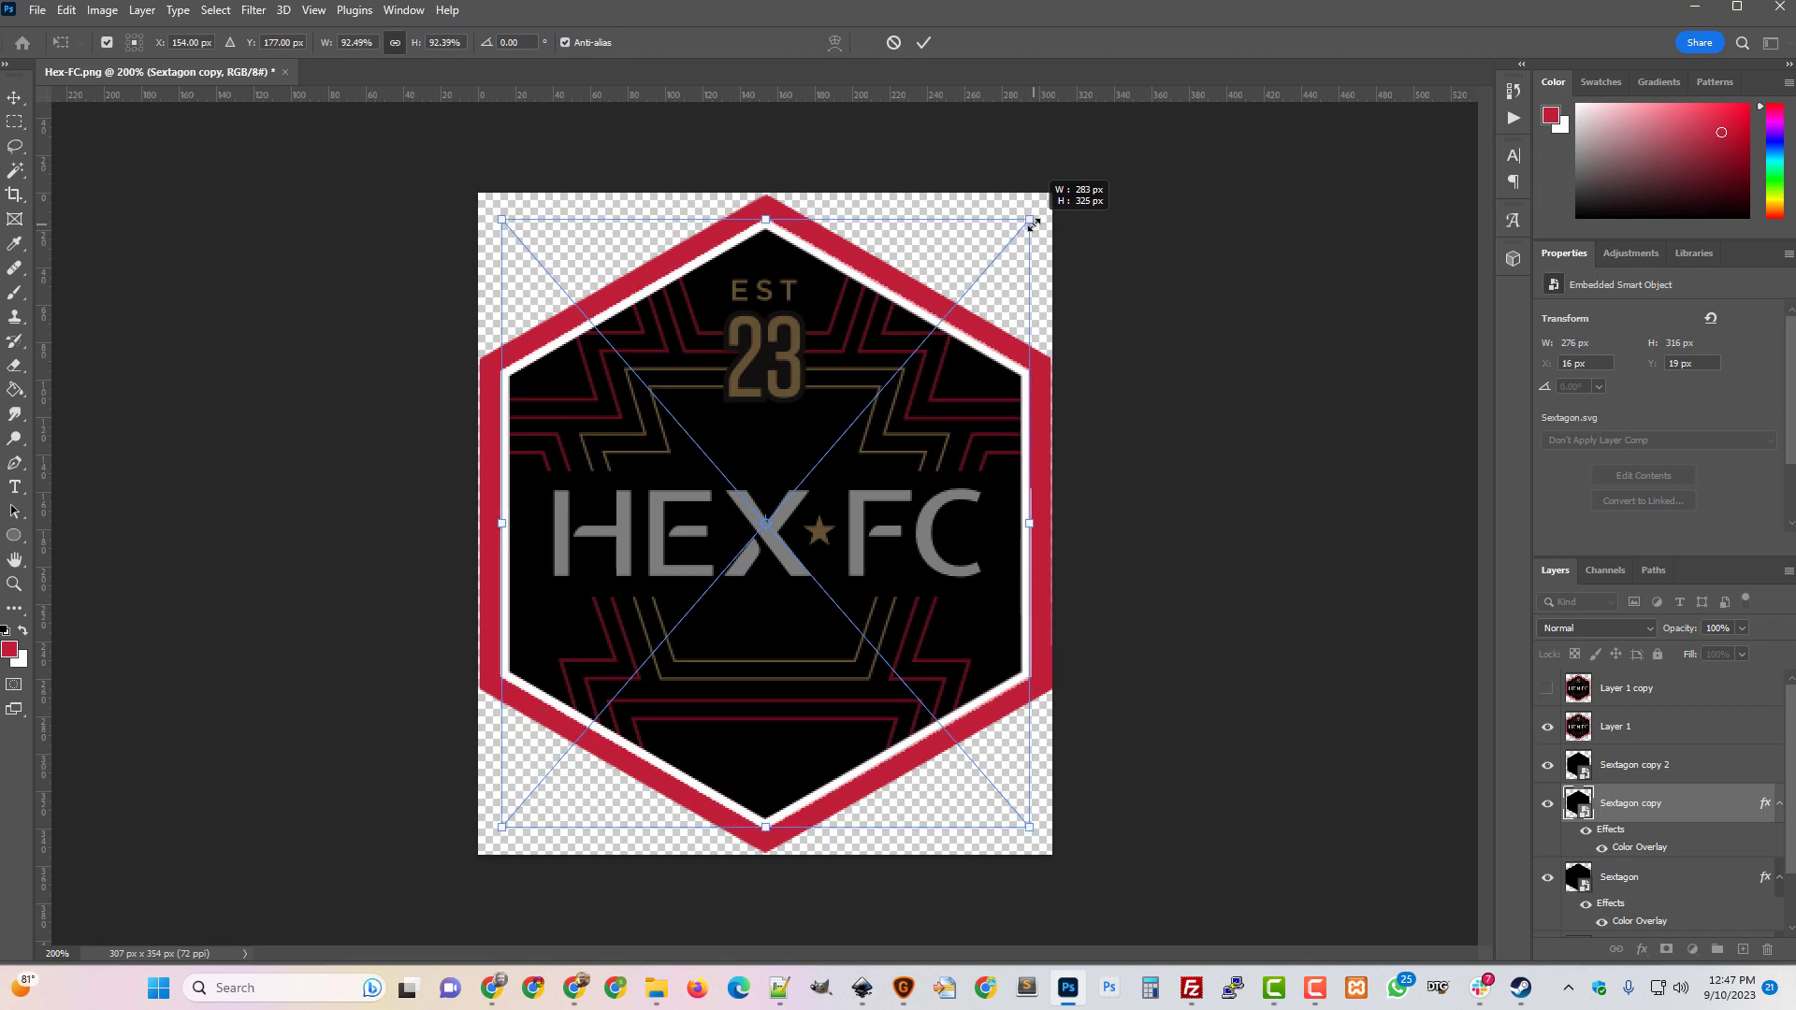
drag(1034, 224, 1033, 223)
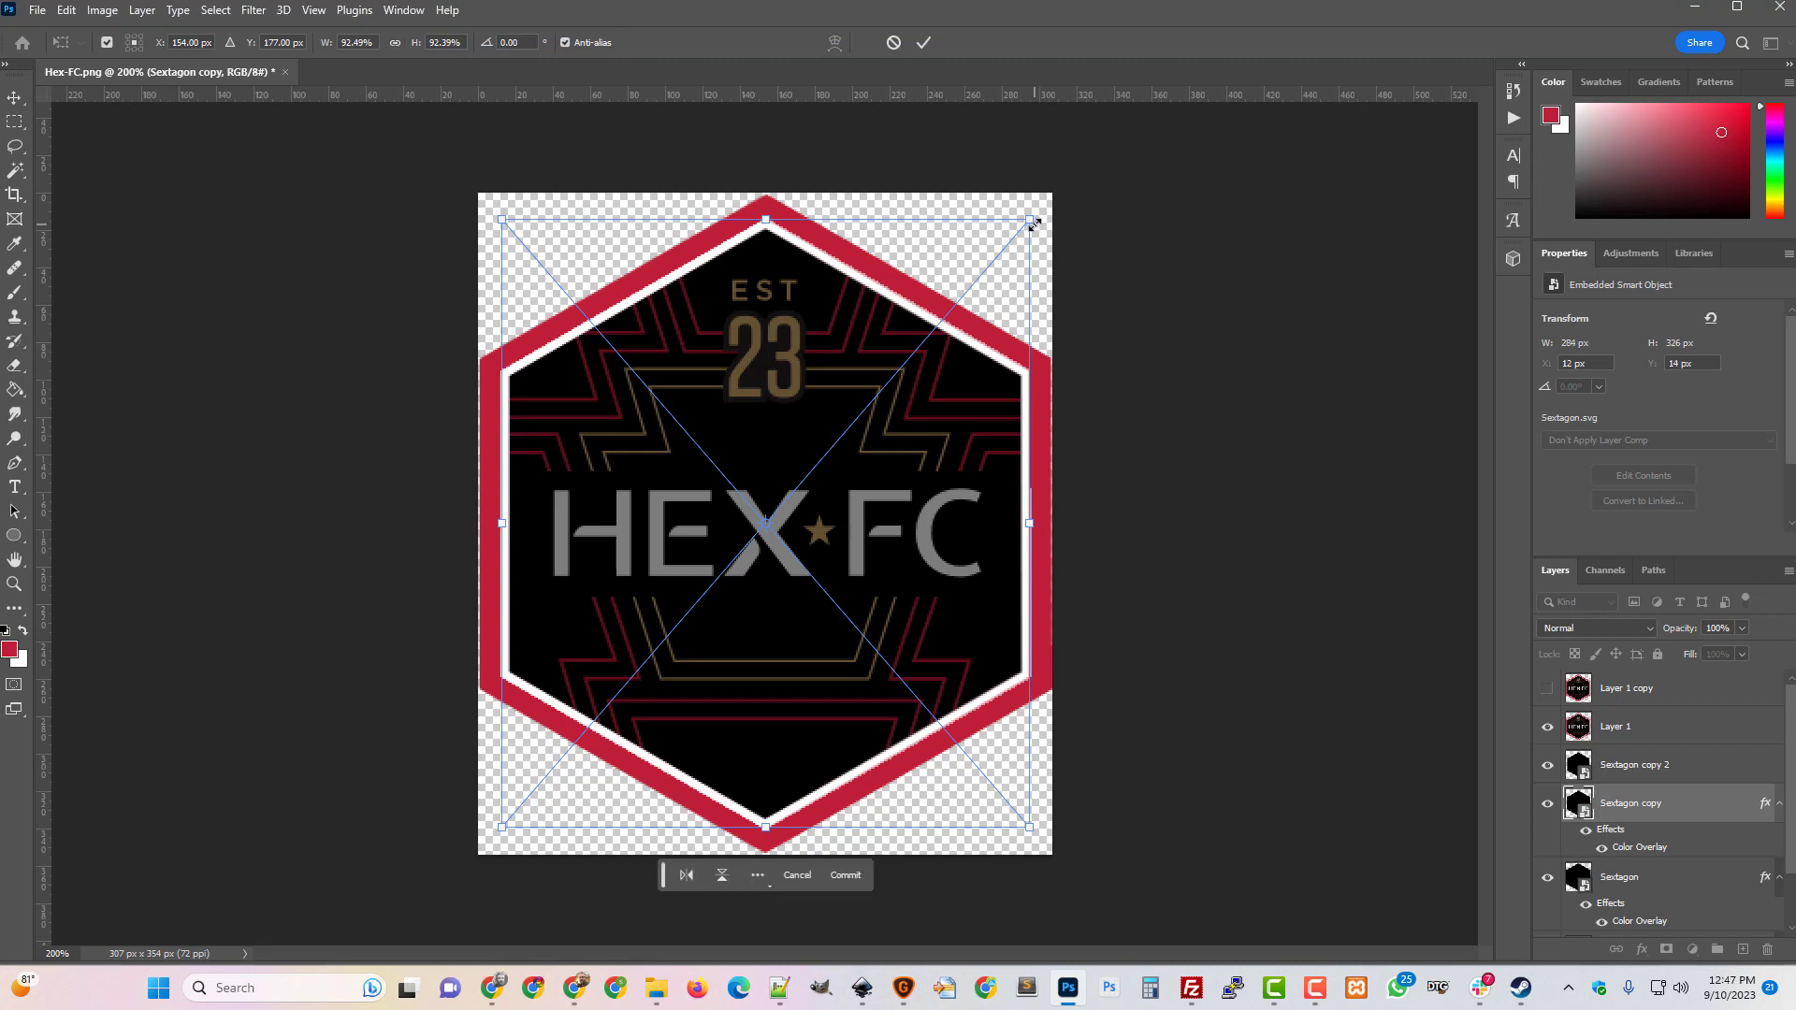
key(Return)
key(w)
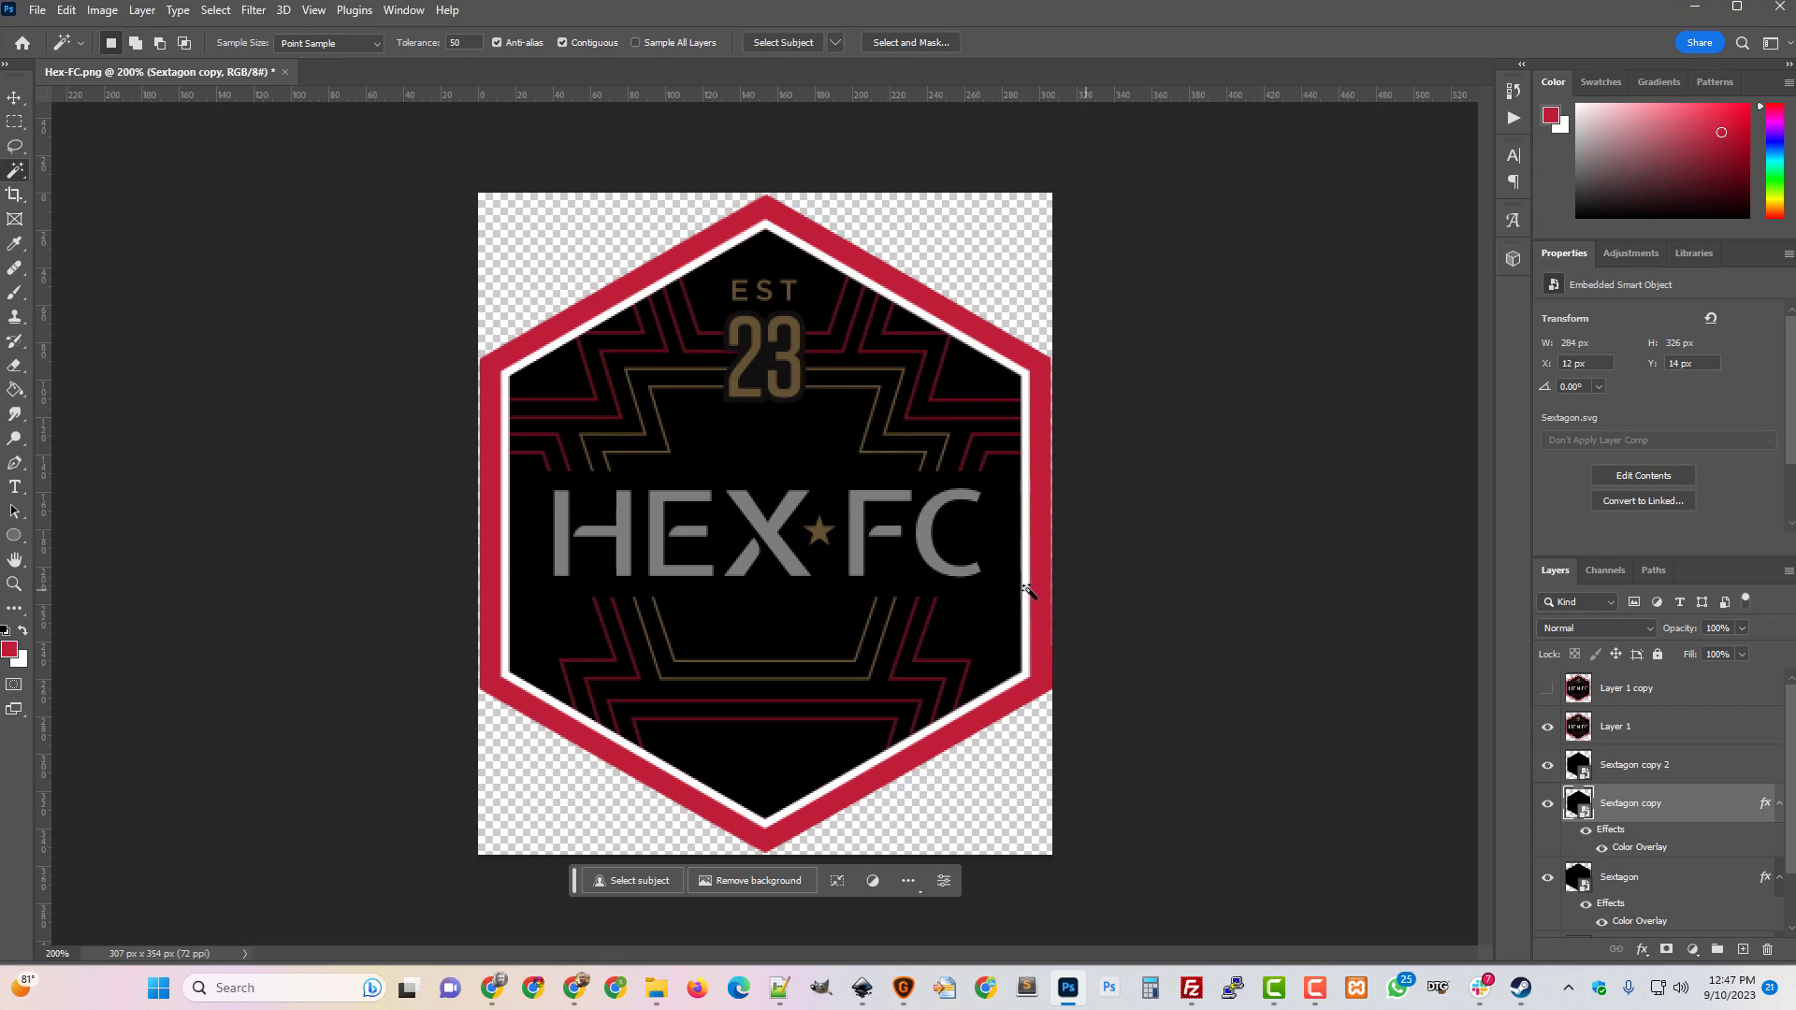
Show Layer 1 copy and select all the white HEX FC letter pieces on it with the Magic Wand, leaving out the star.
click(1547, 688)
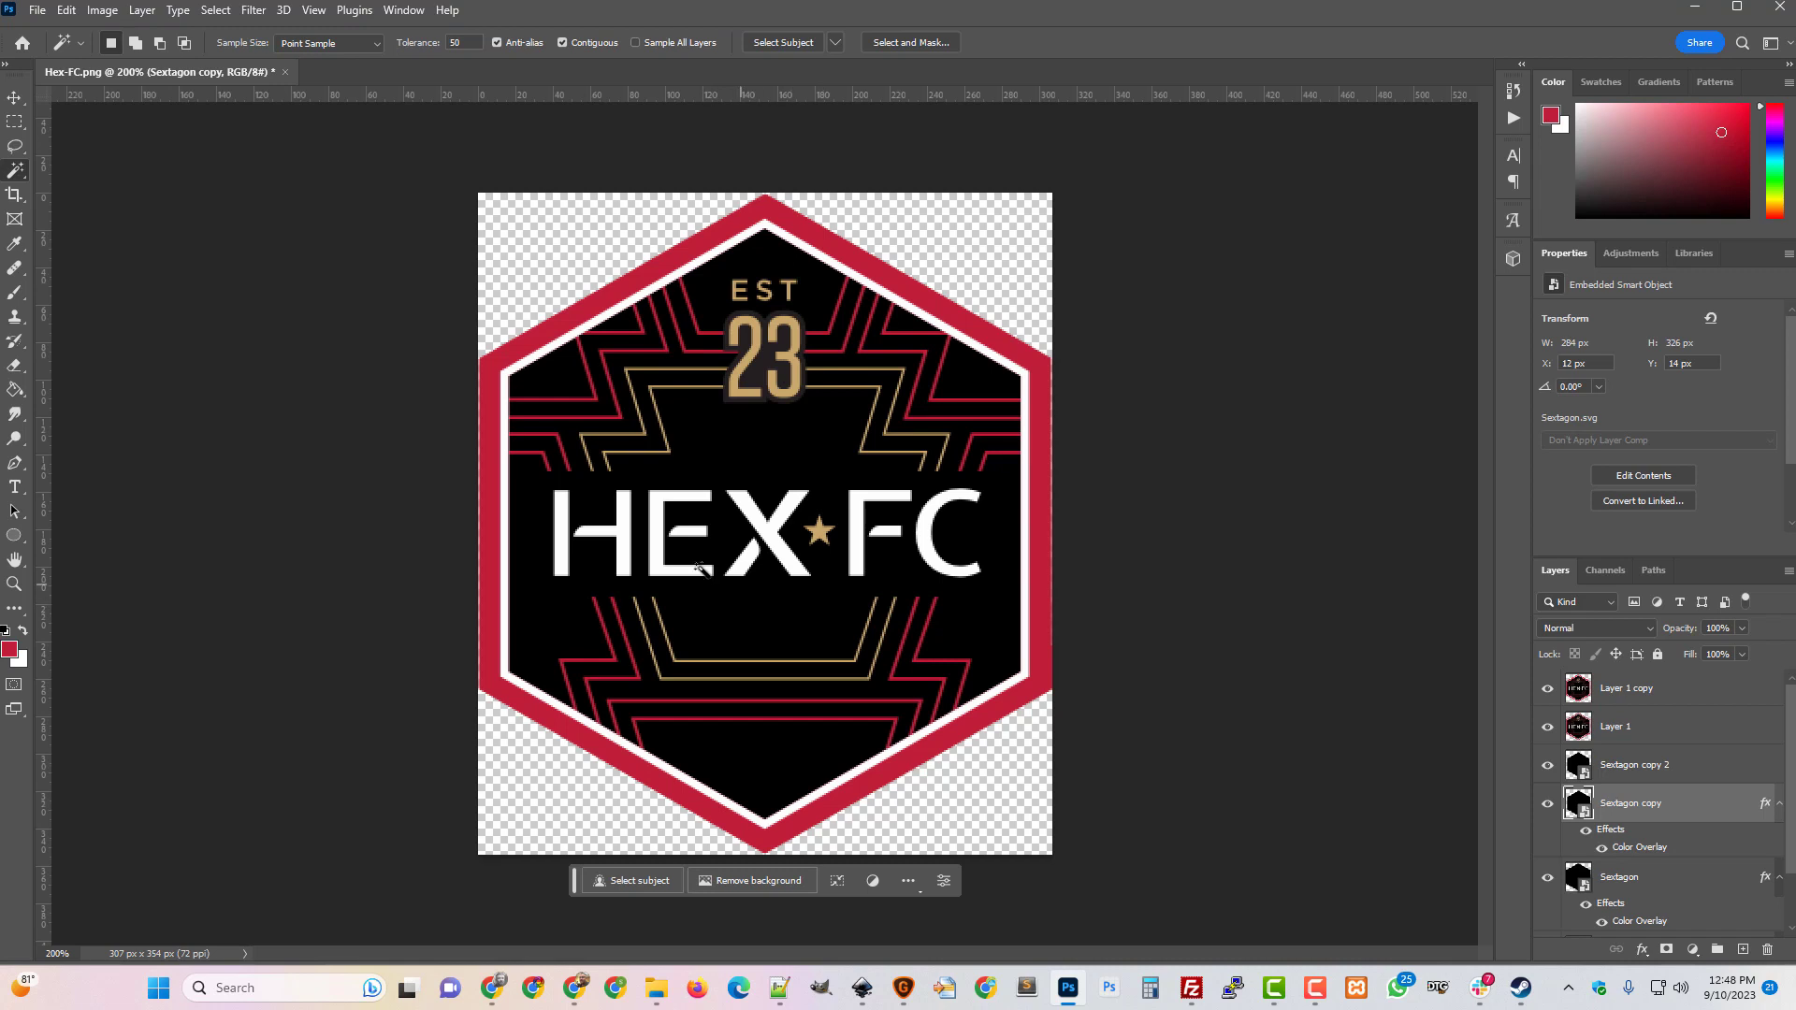
click(623, 540)
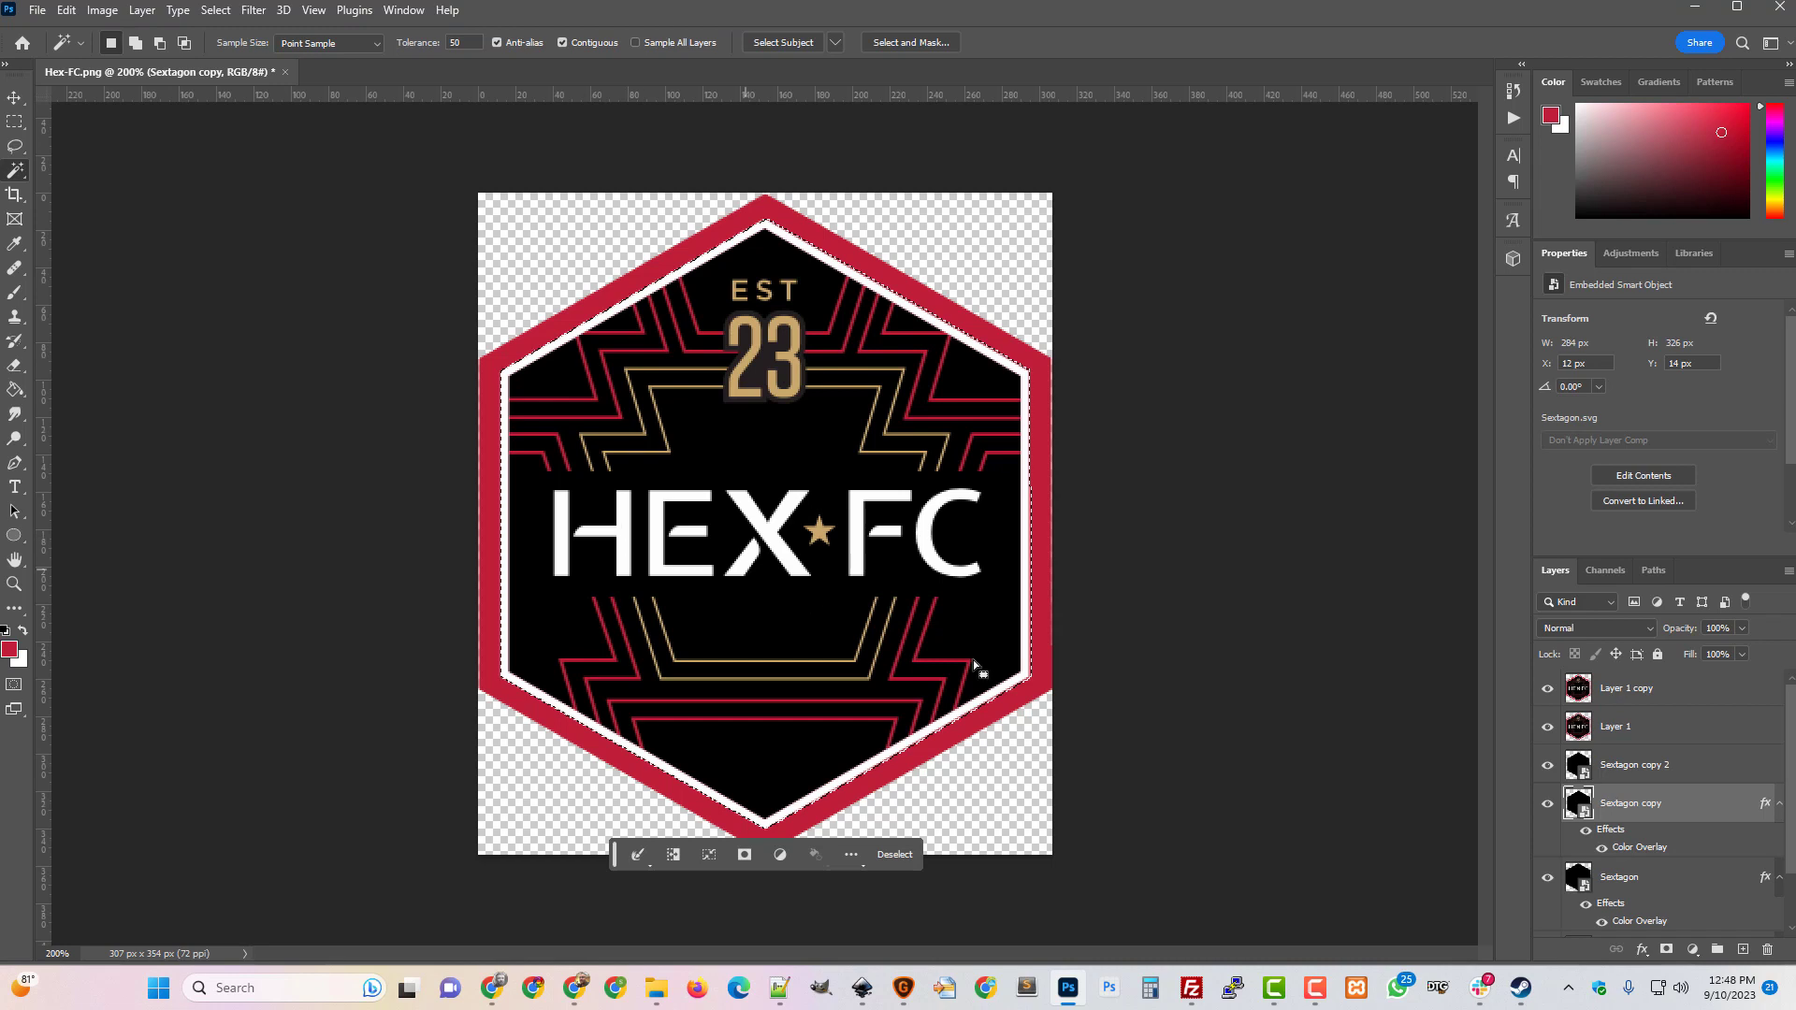
click(1129, 713)
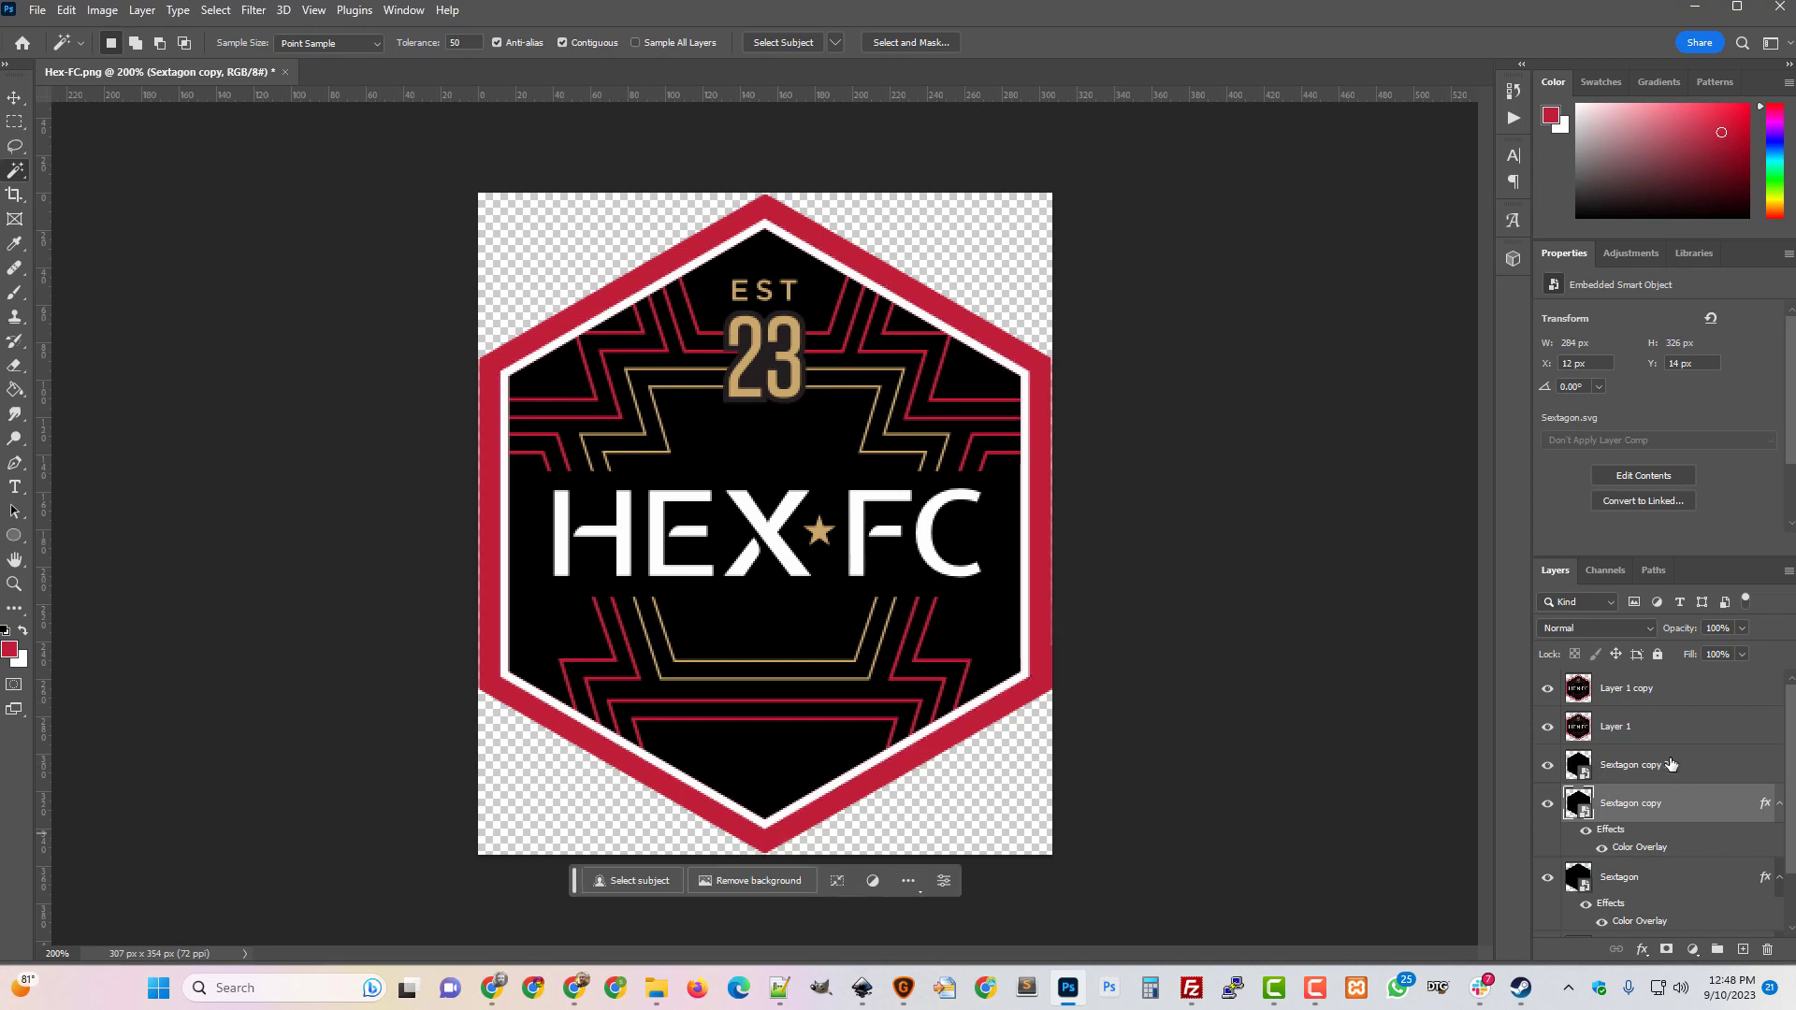
click(1646, 697)
click(625, 537)
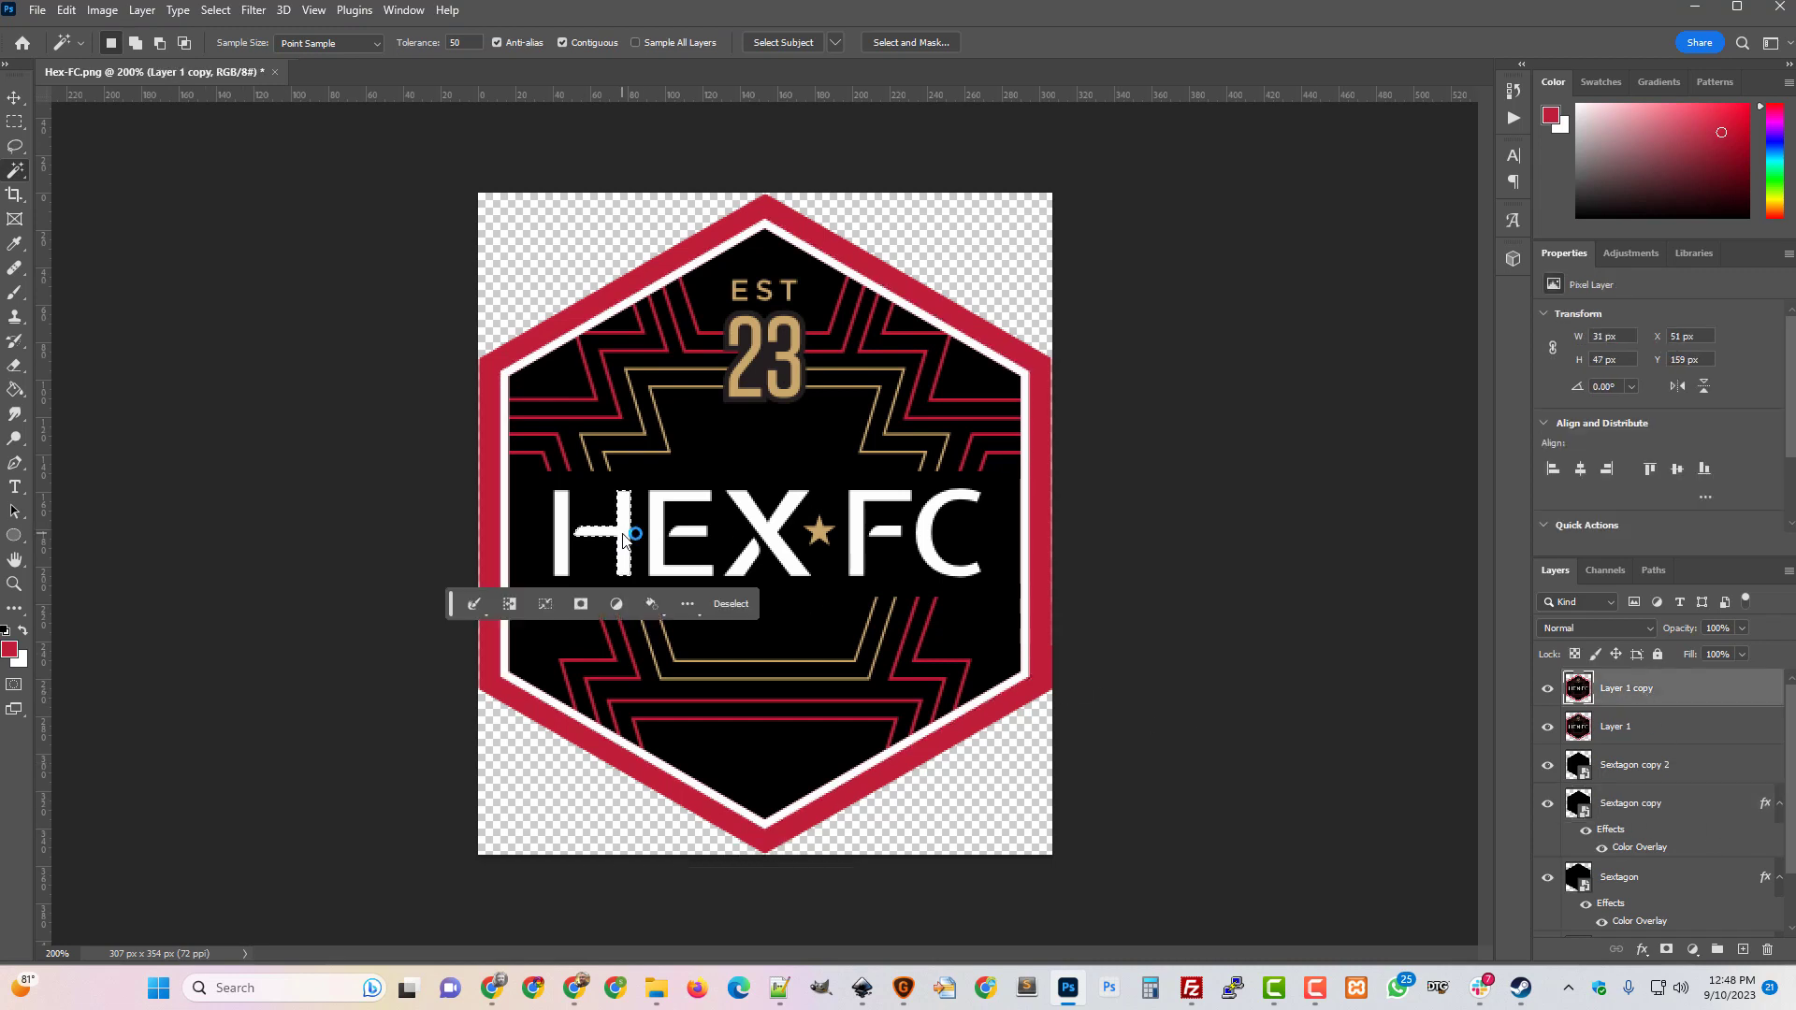
shift+click(561, 542)
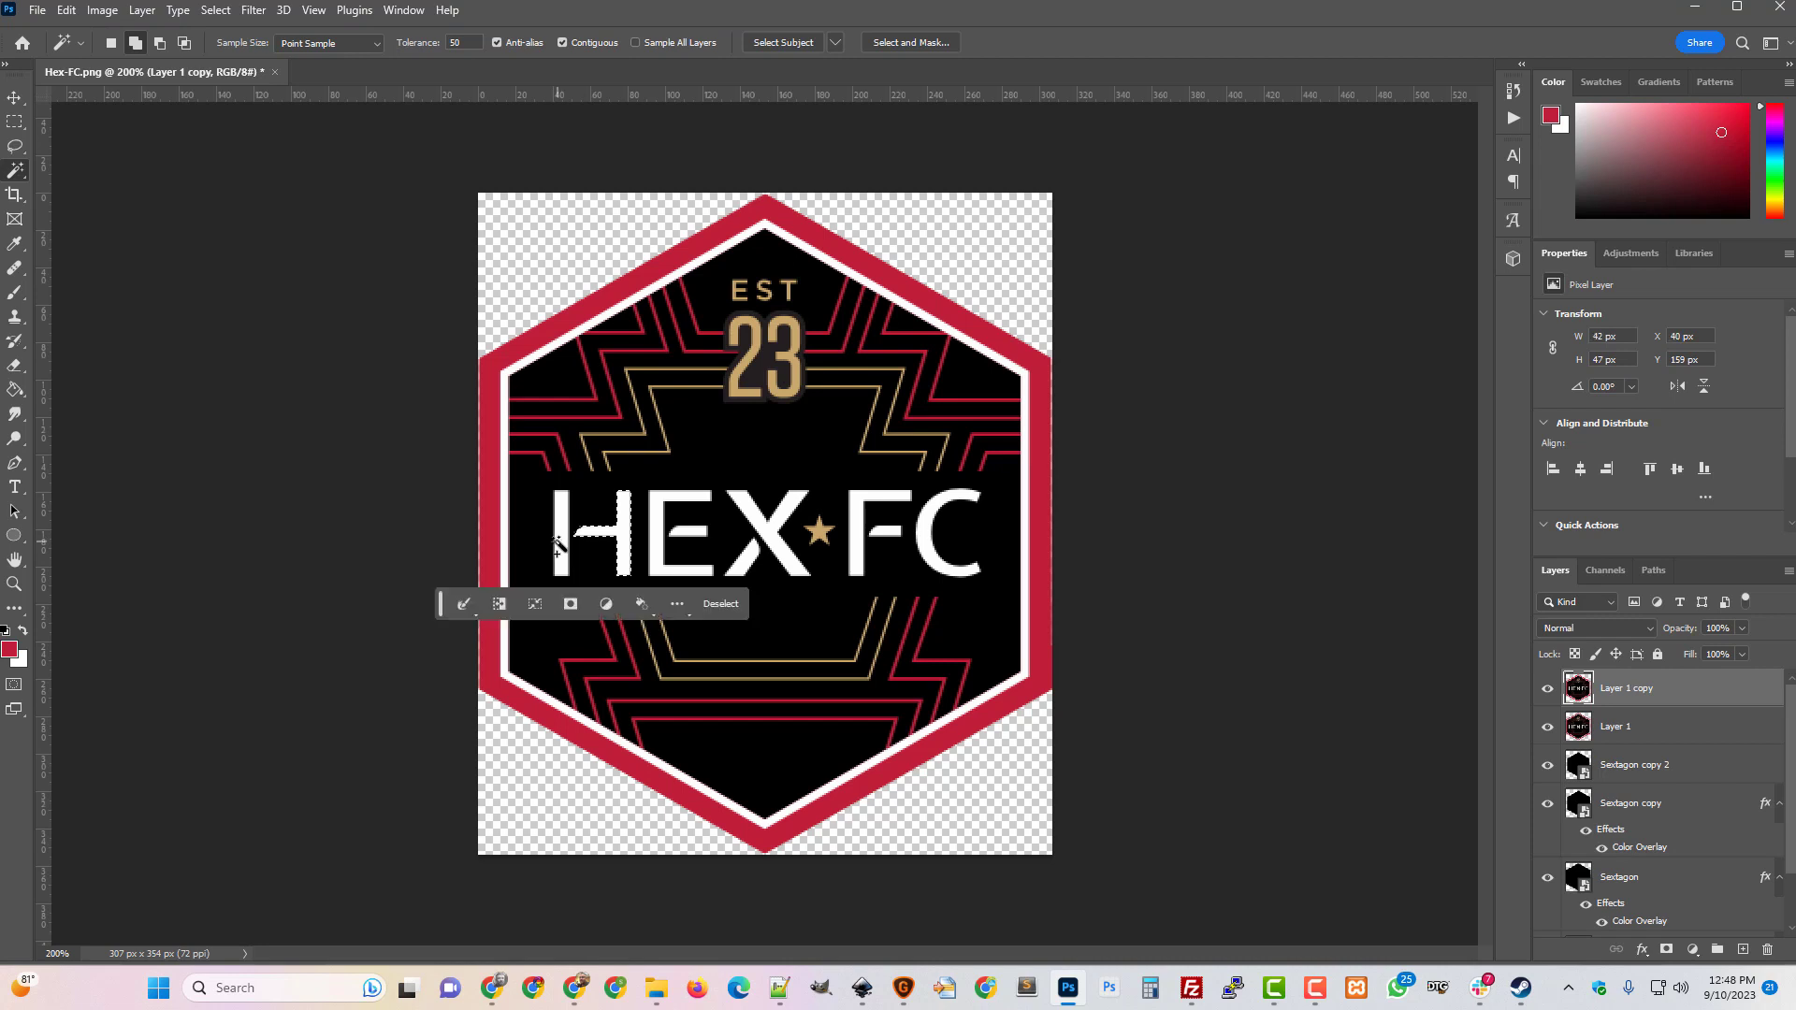
shift+click(652, 561)
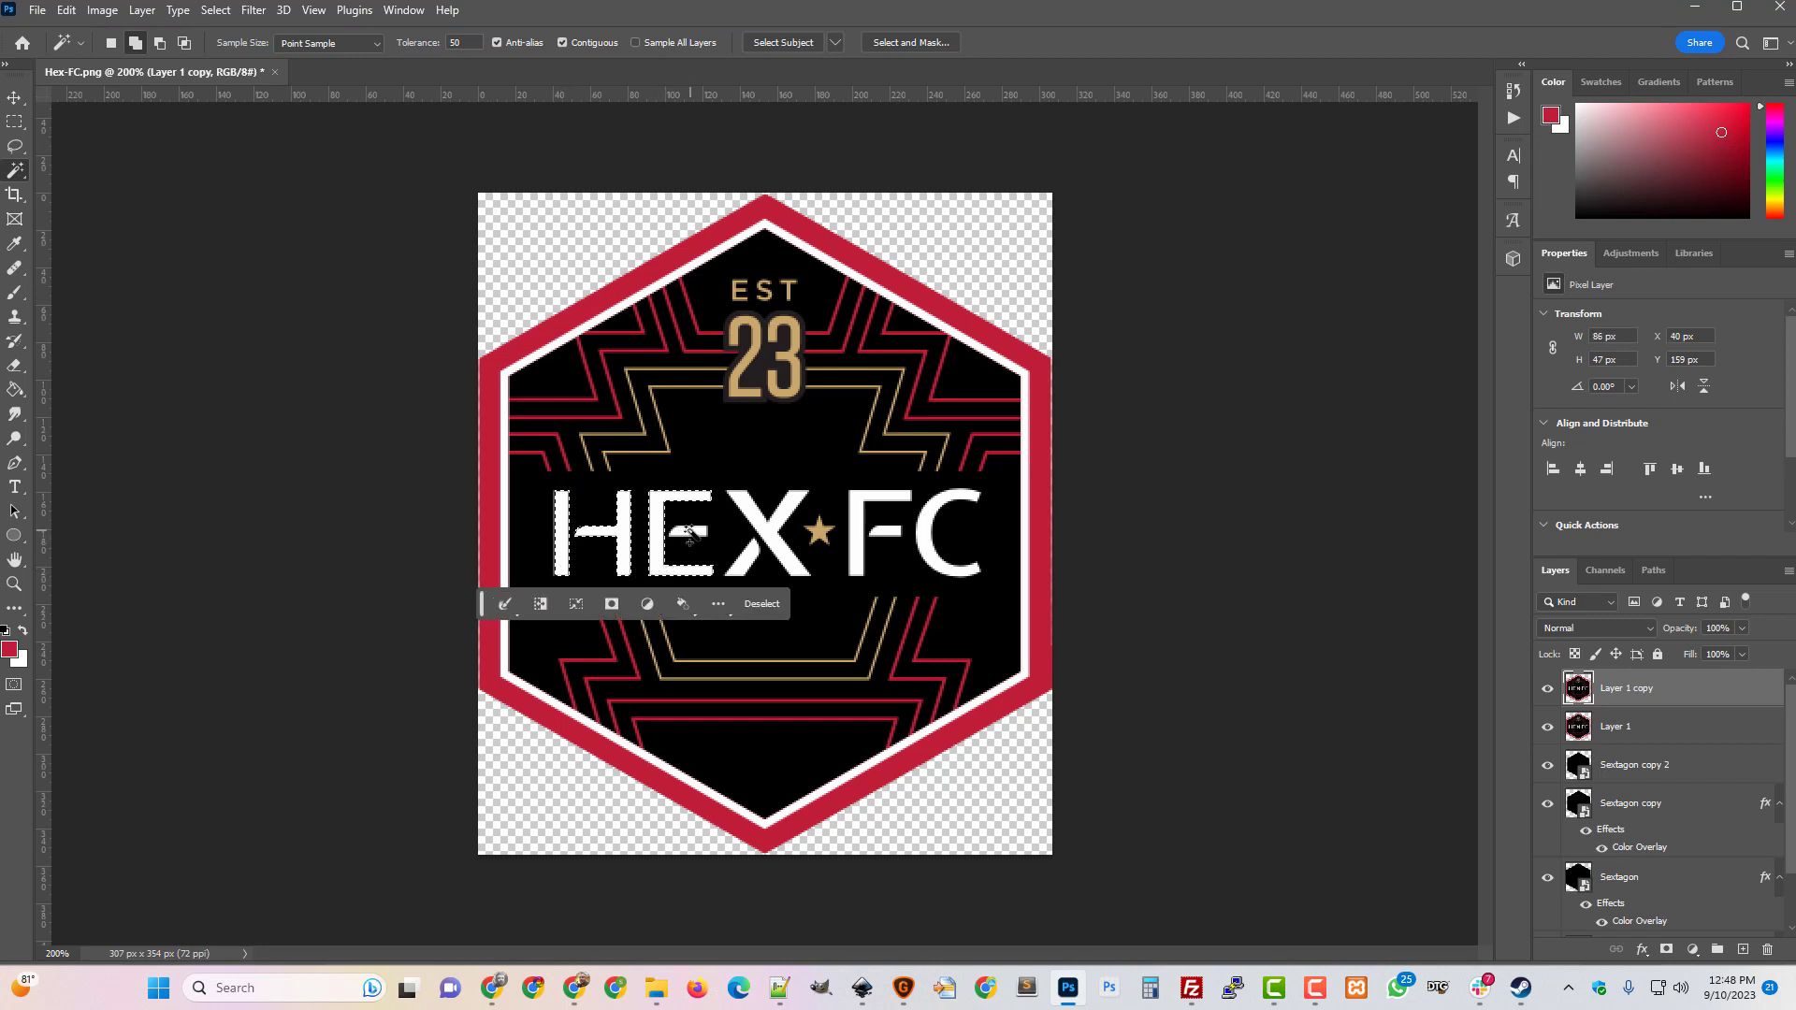
shift+click(769, 544)
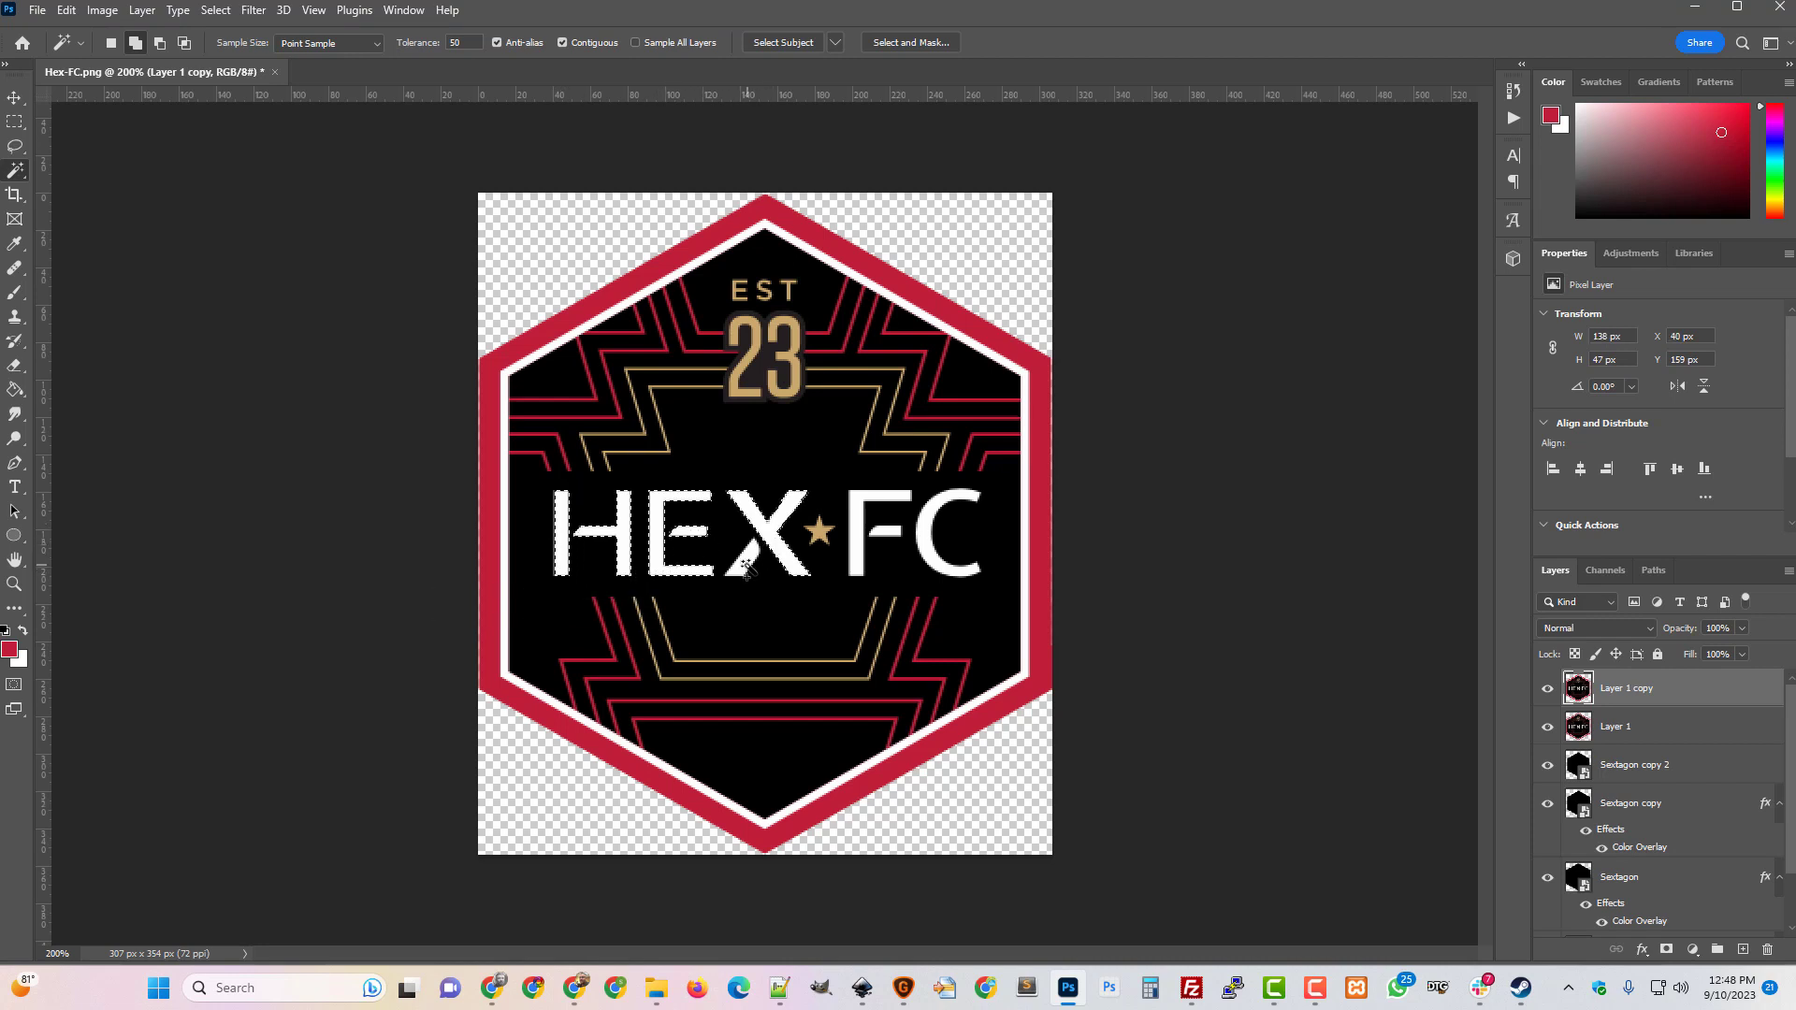
shift+click(853, 558)
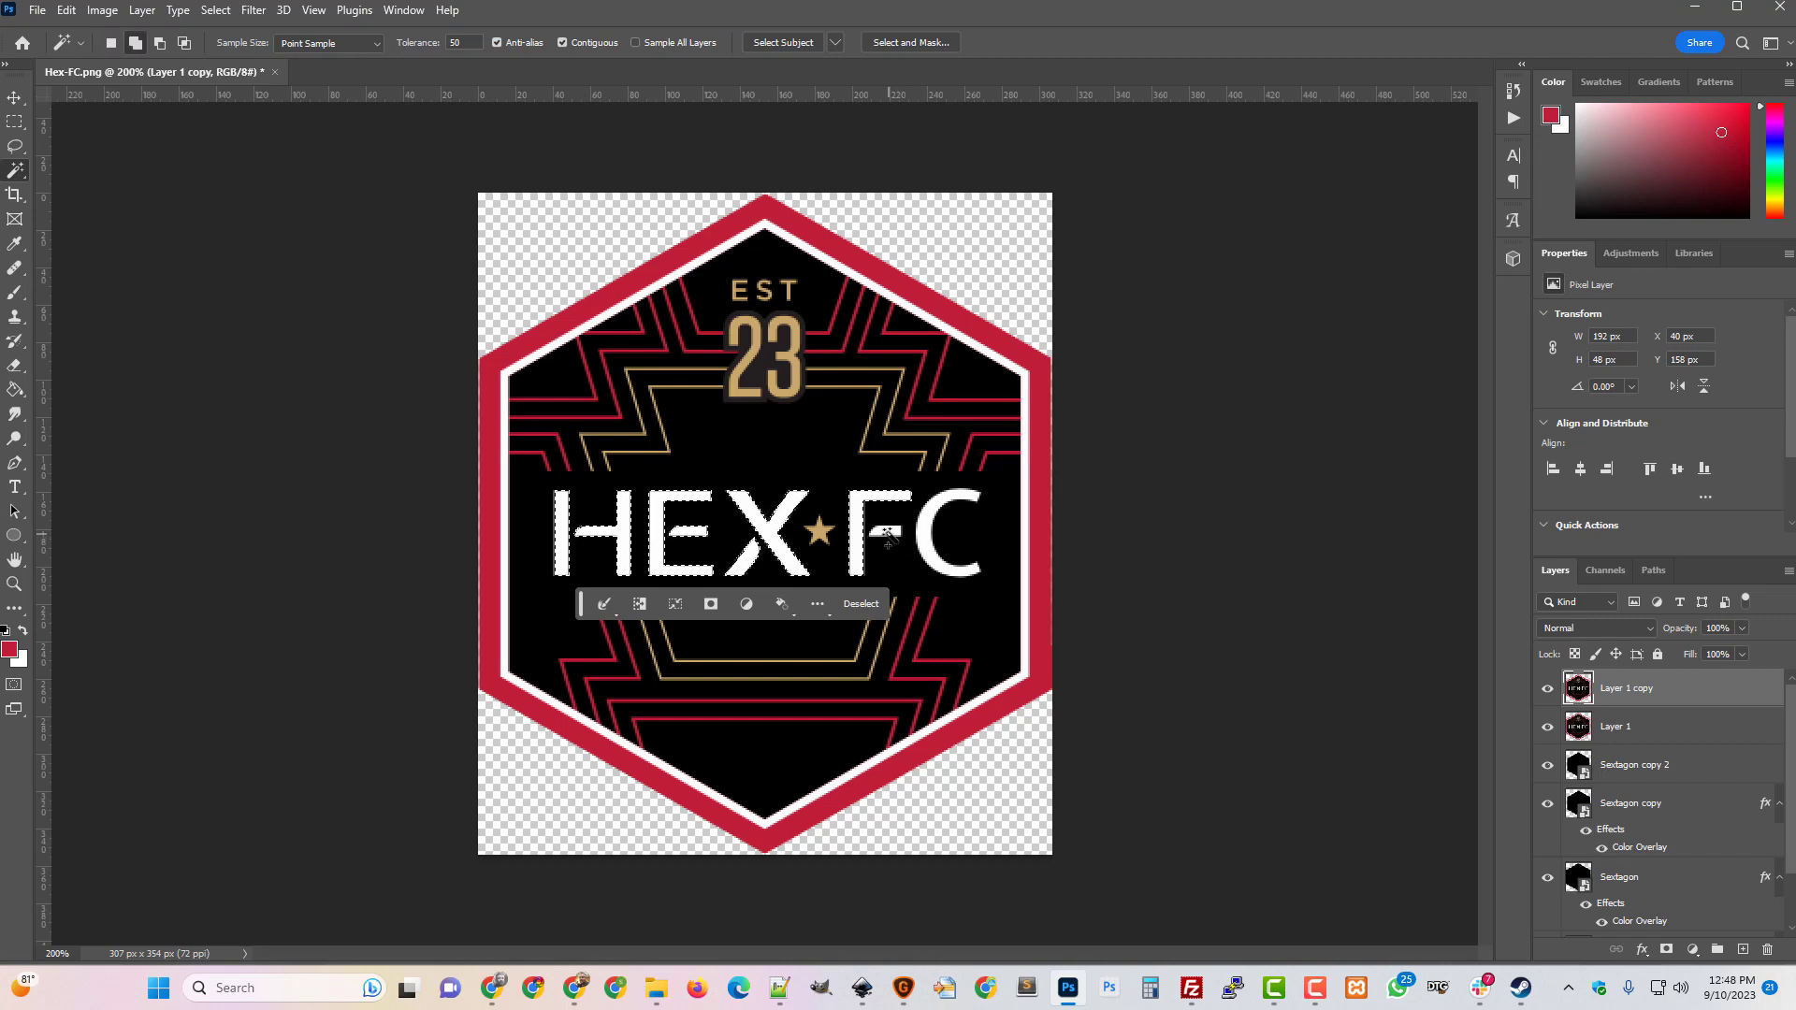
shift+click(889, 538)
shift+click(924, 556)
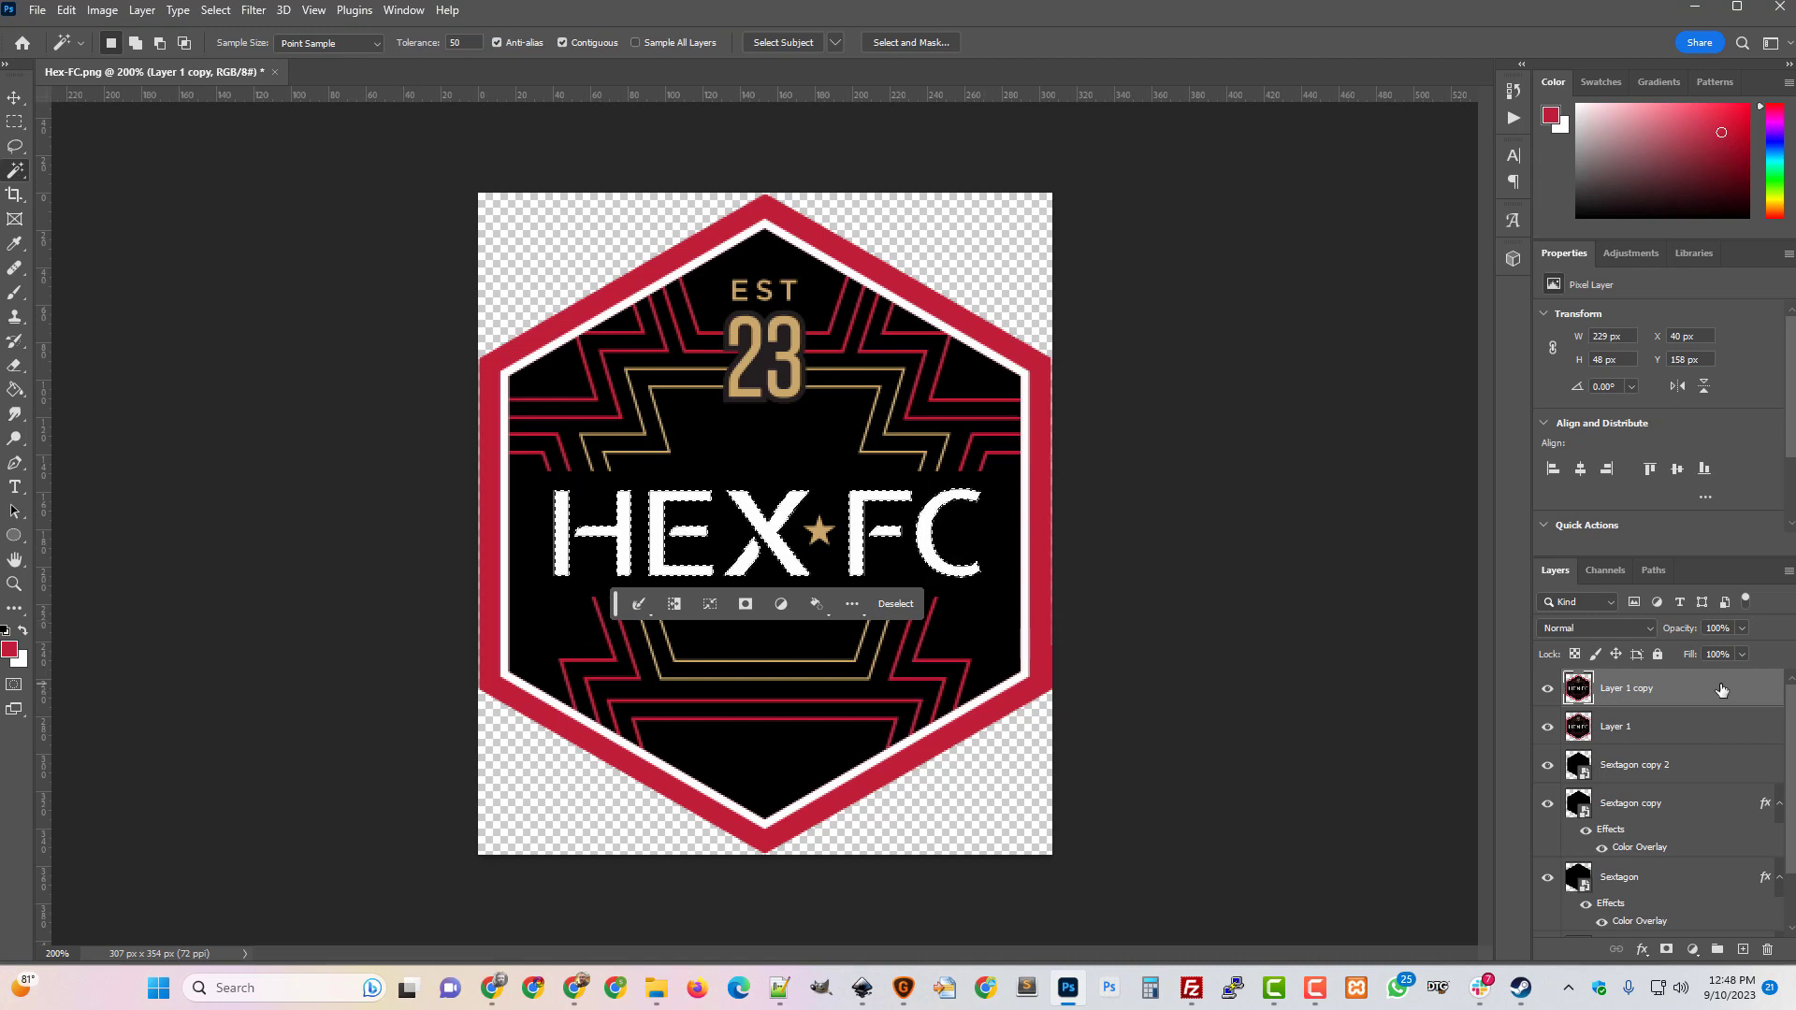
Copy the selected HEX FC letters onto a new layer and hide all the layers below it.
key(ctrl+j)
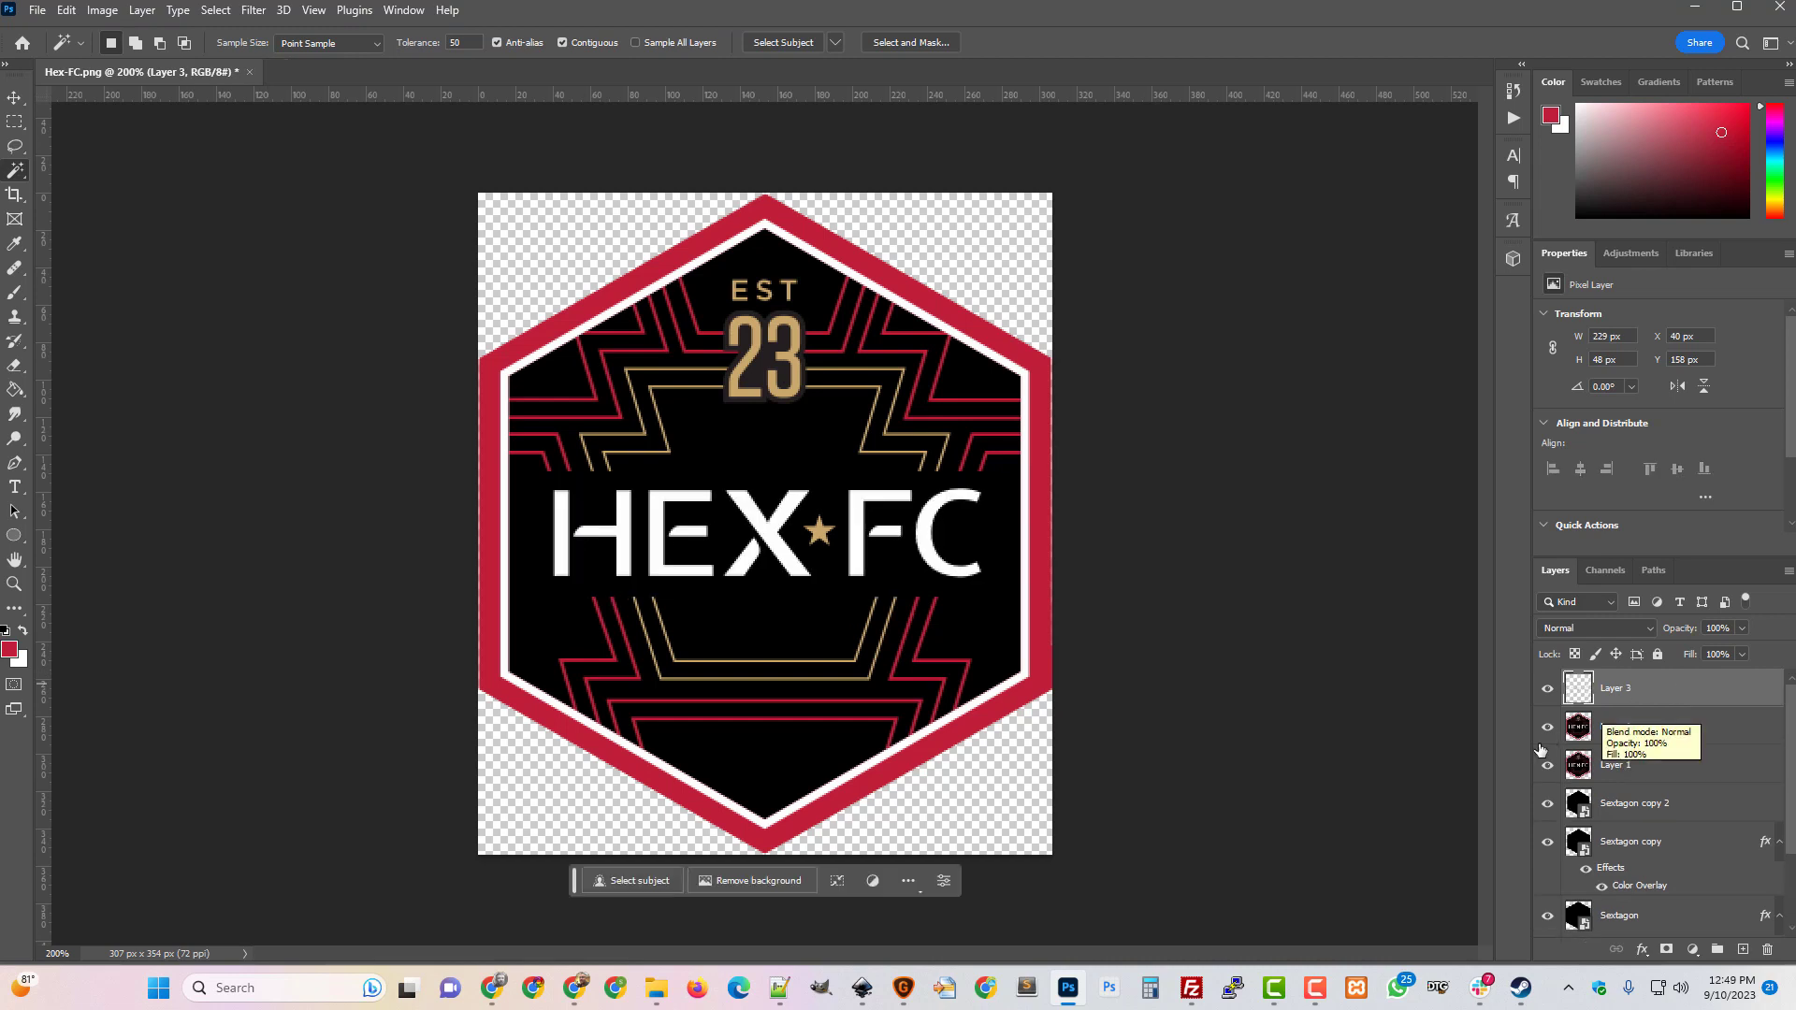
drag(1547, 727, 1548, 914)
Apply a black (000000) Color Overlay to the new HEX FC lettering layer.
right_click(1638, 689)
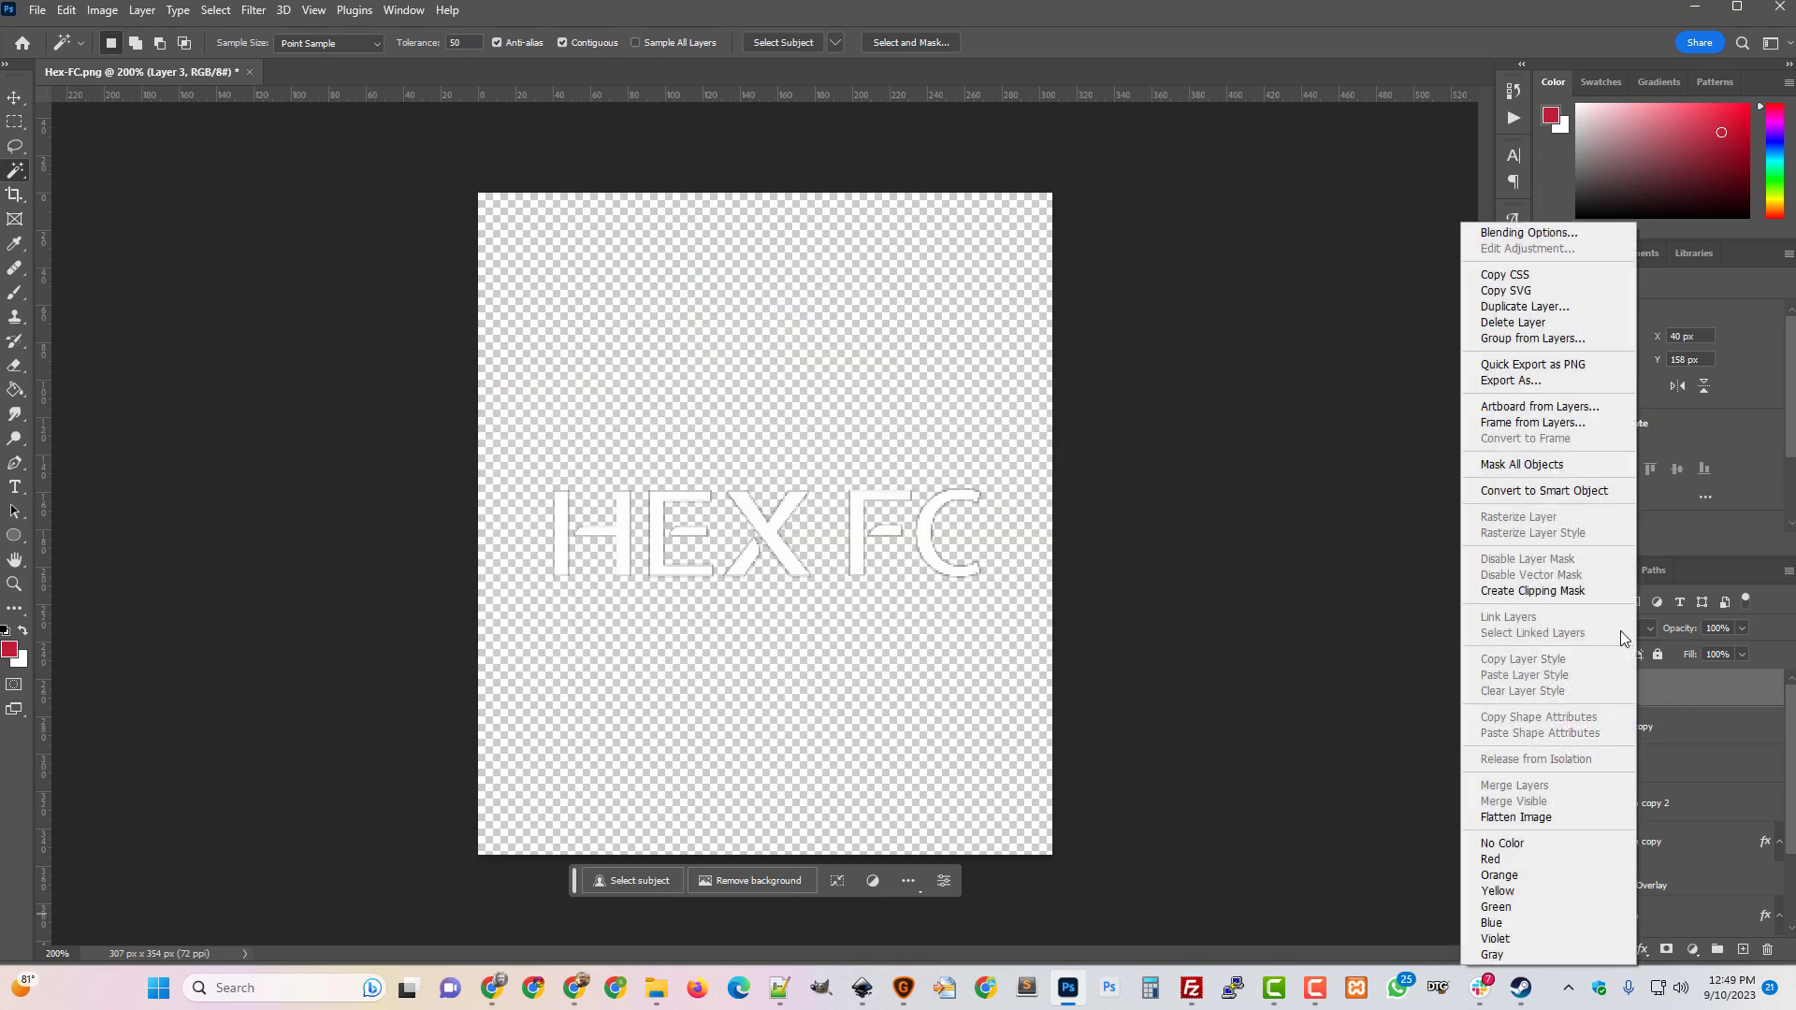
click(1534, 232)
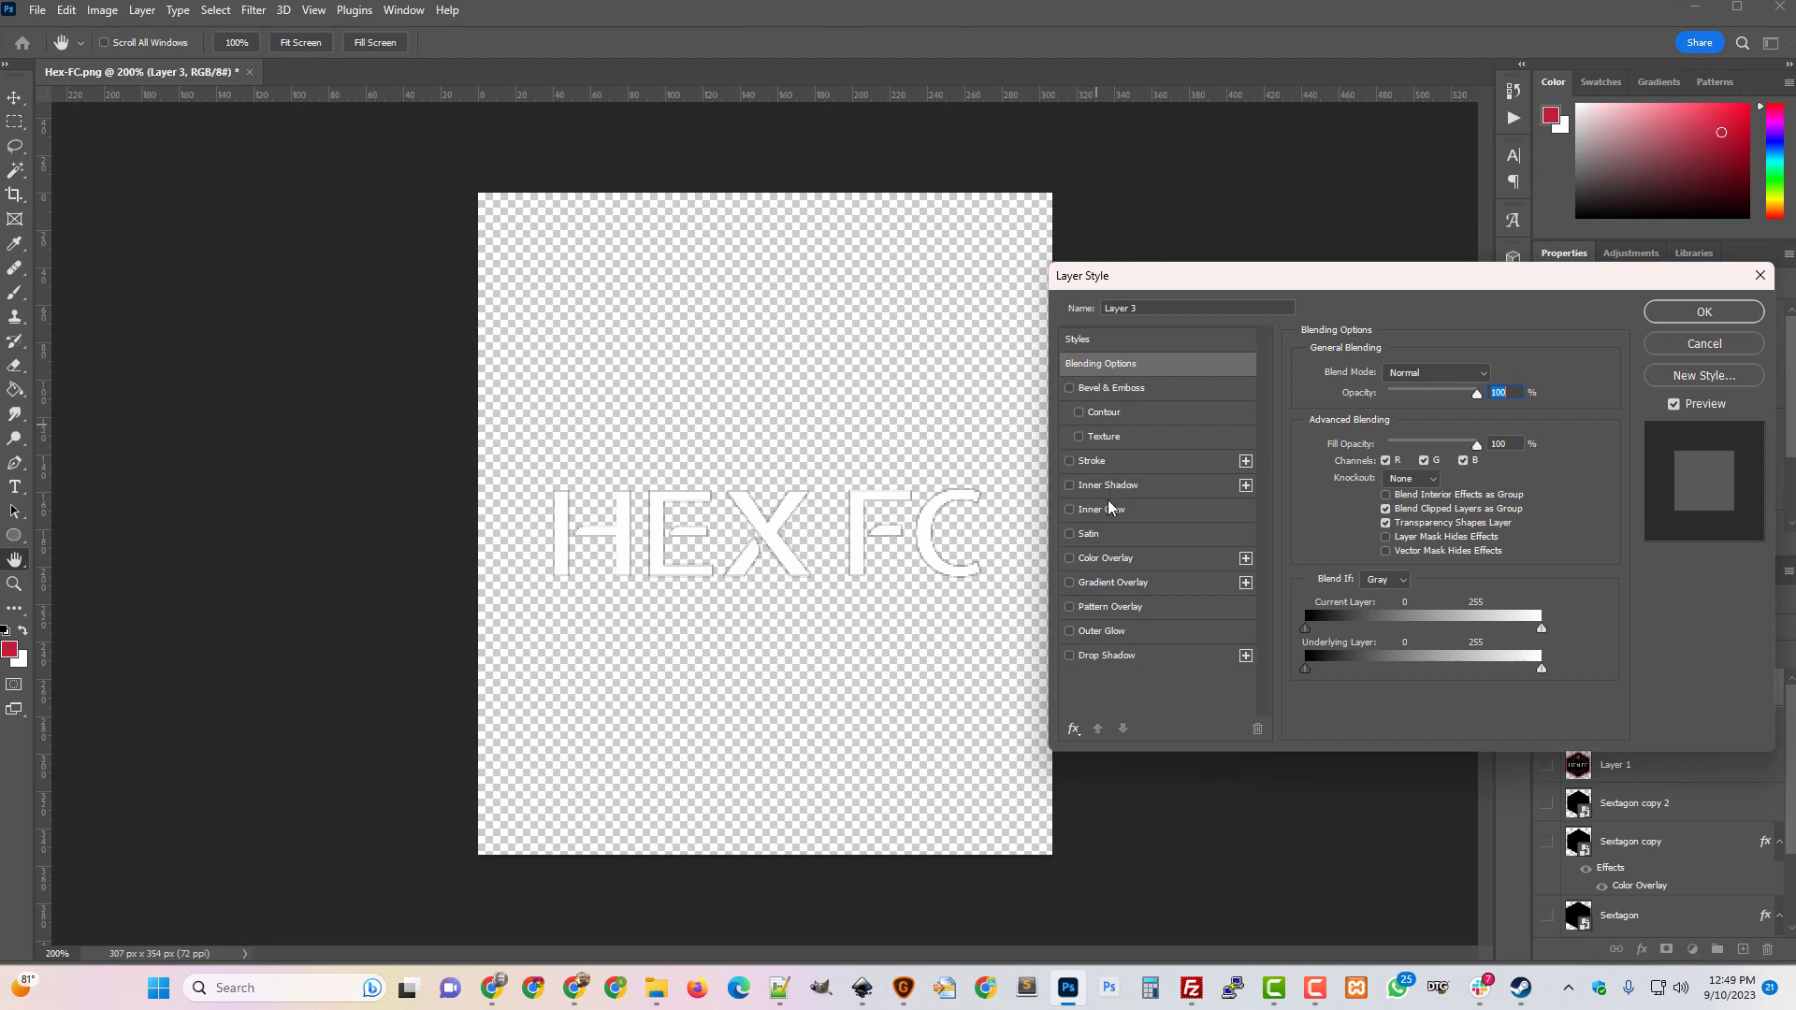
click(1113, 559)
click(1498, 373)
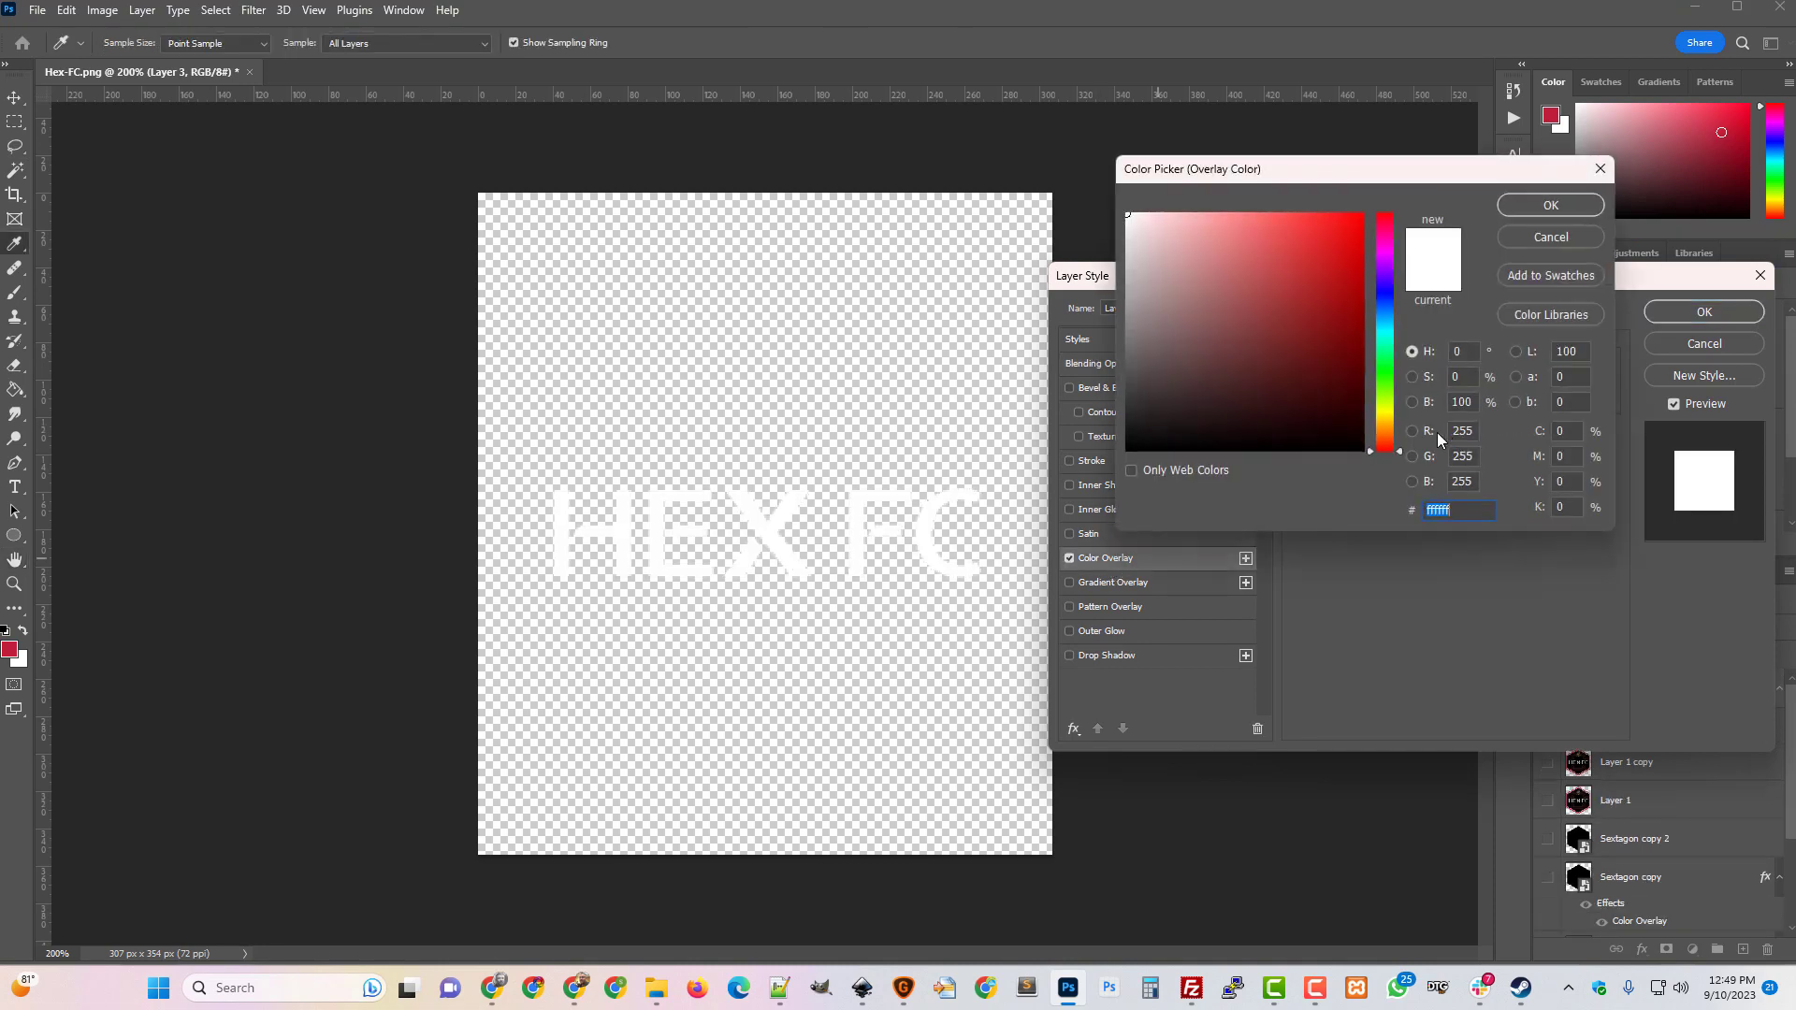
click(1128, 450)
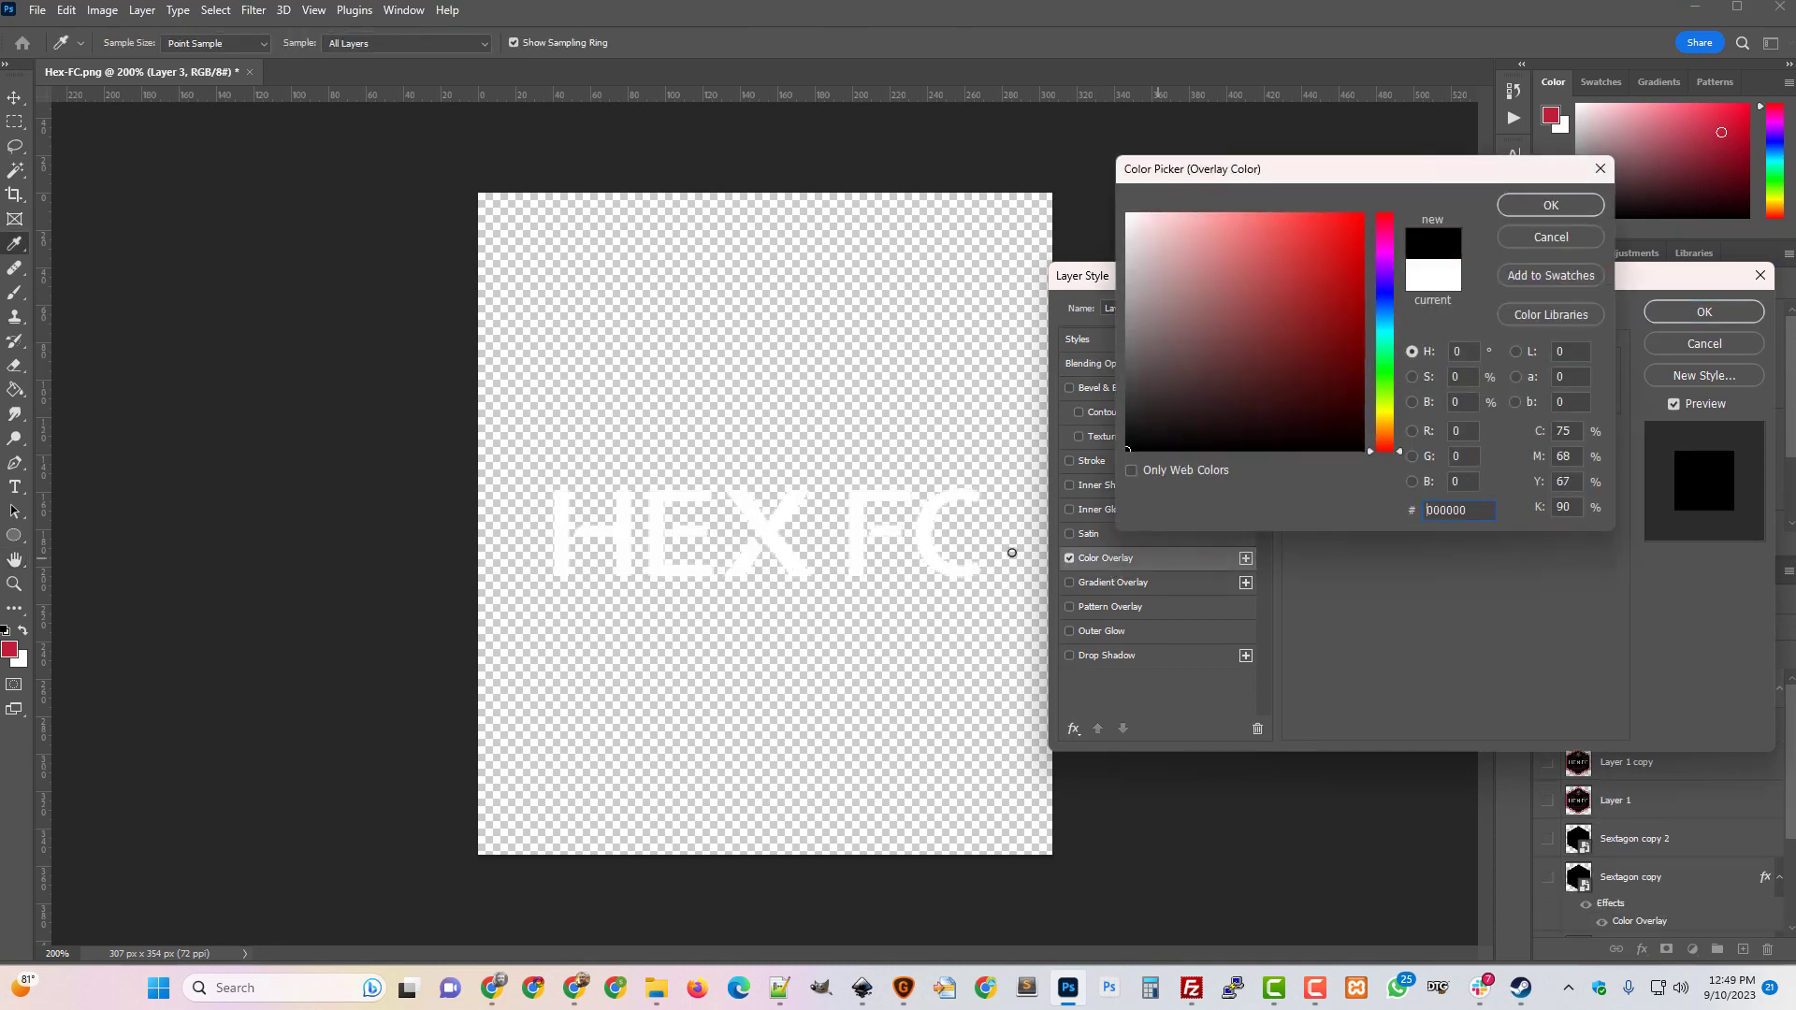
click(1569, 206)
key(Return)
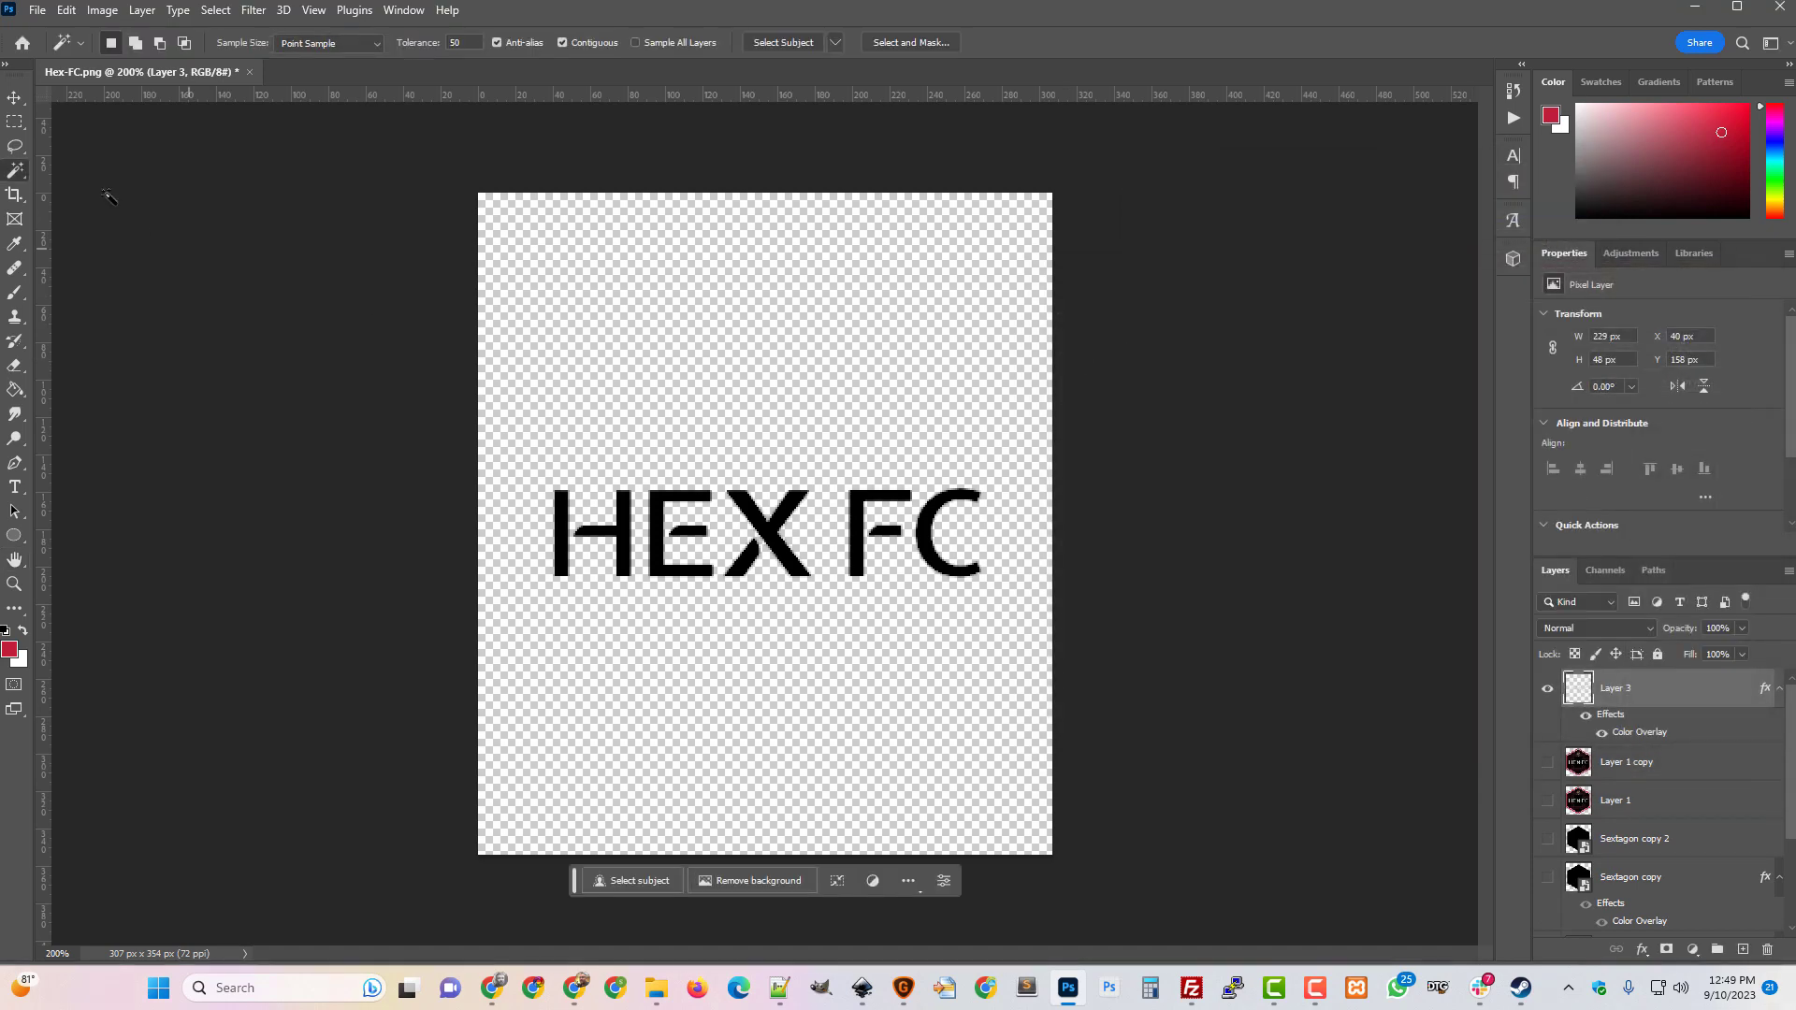
Quick-export the isolated black HEX FC lettering as a PNG.
click(37, 10)
mouse_move(116, 343)
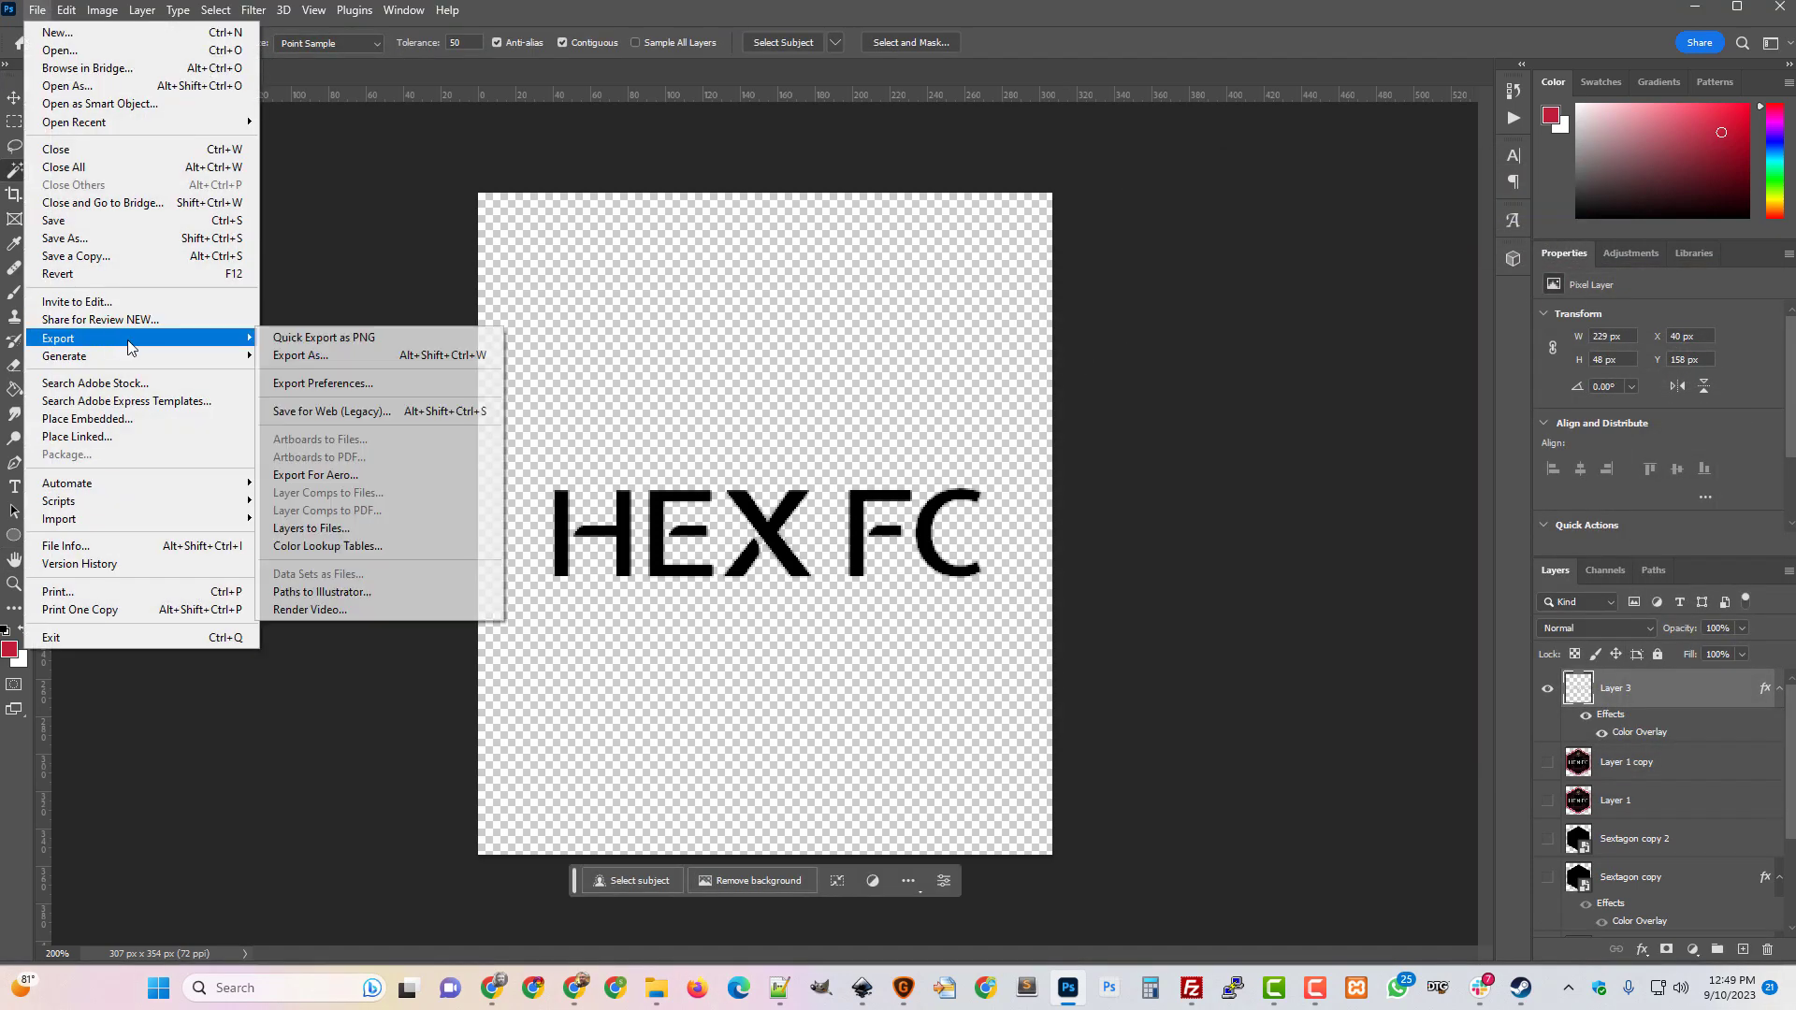
click(333, 341)
click(1314, 988)
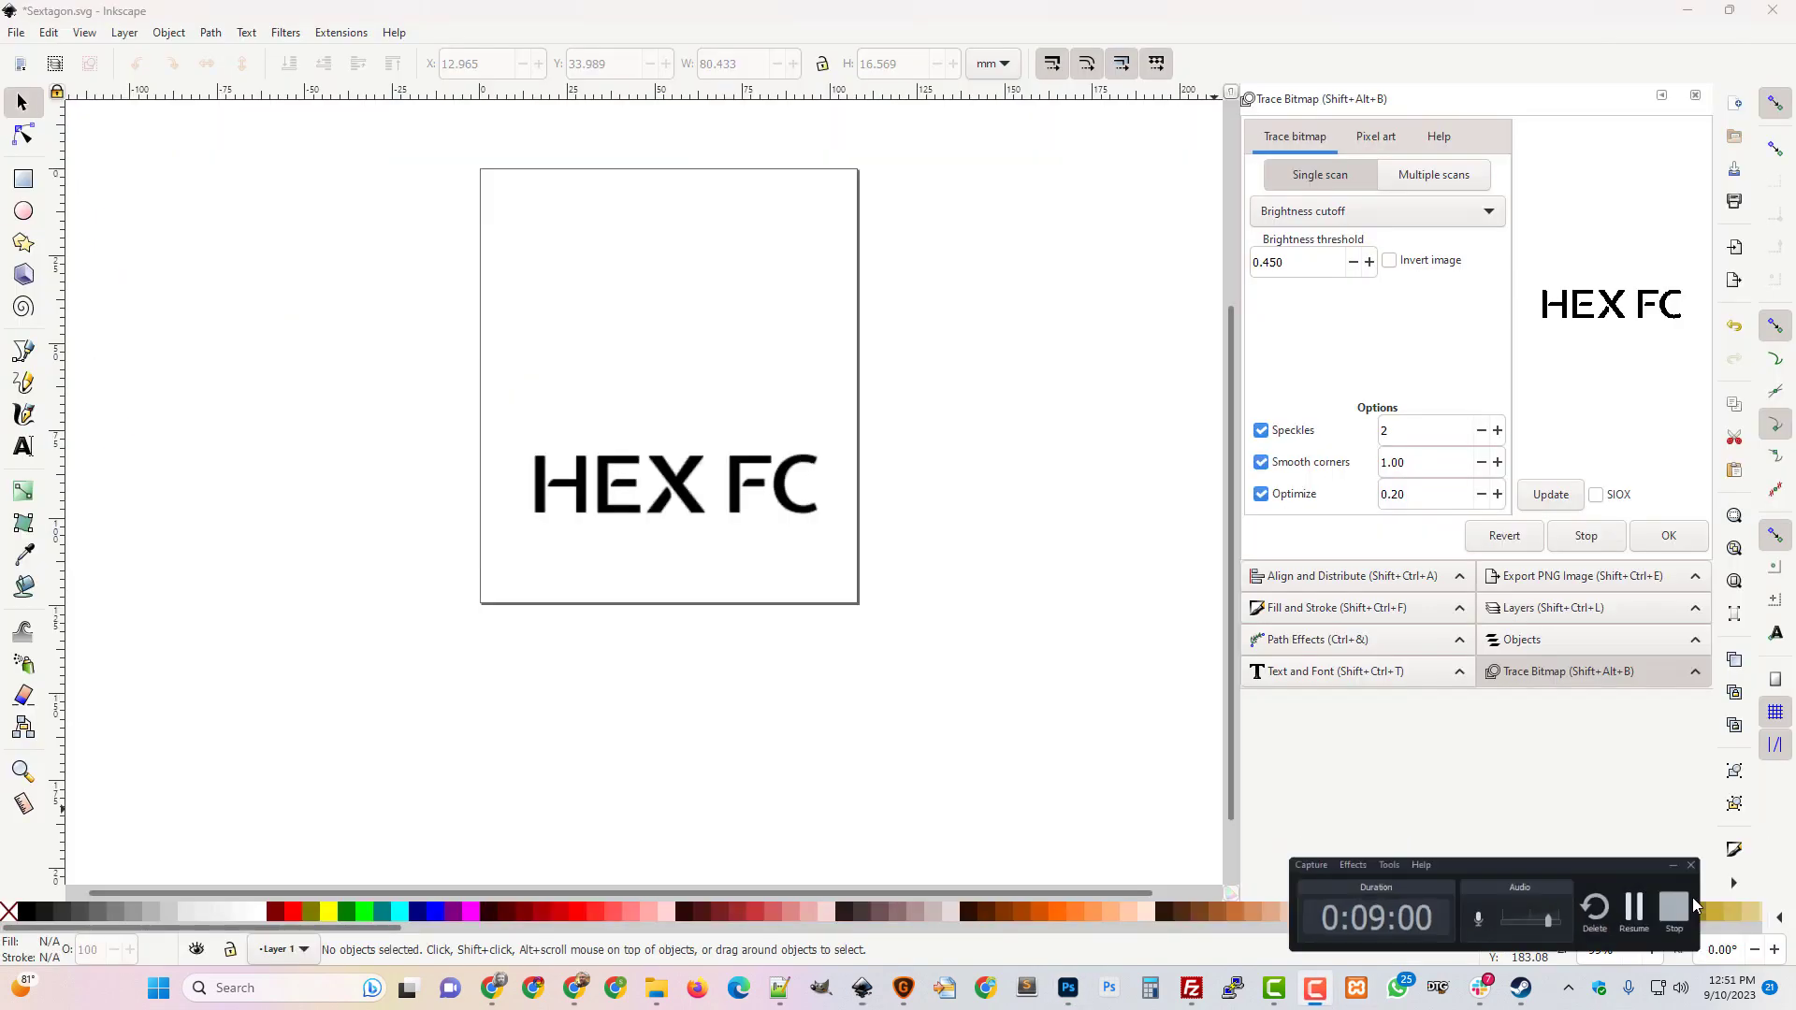
In Inkscape, trace the HEX FC image as a single scan with a 0.450 brightness cutoff and move the traced path above the image.
click(691, 499)
click(1668, 535)
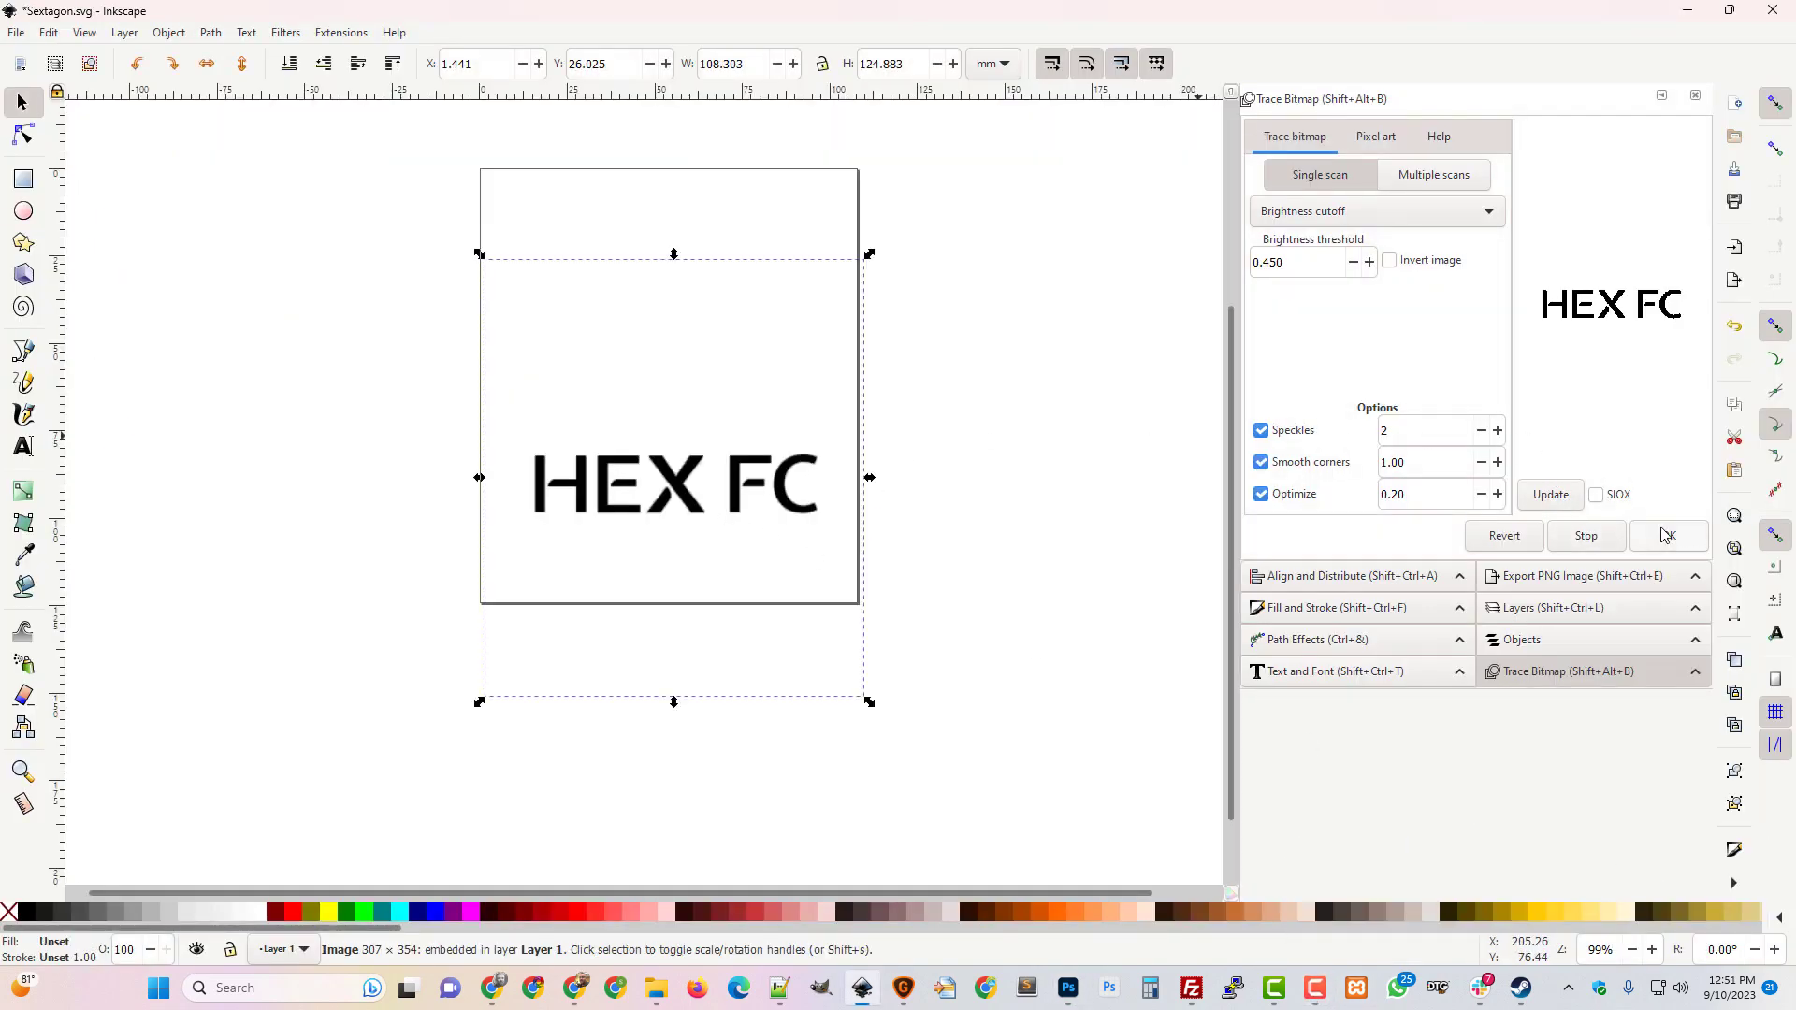
drag(738, 493, 733, 351)
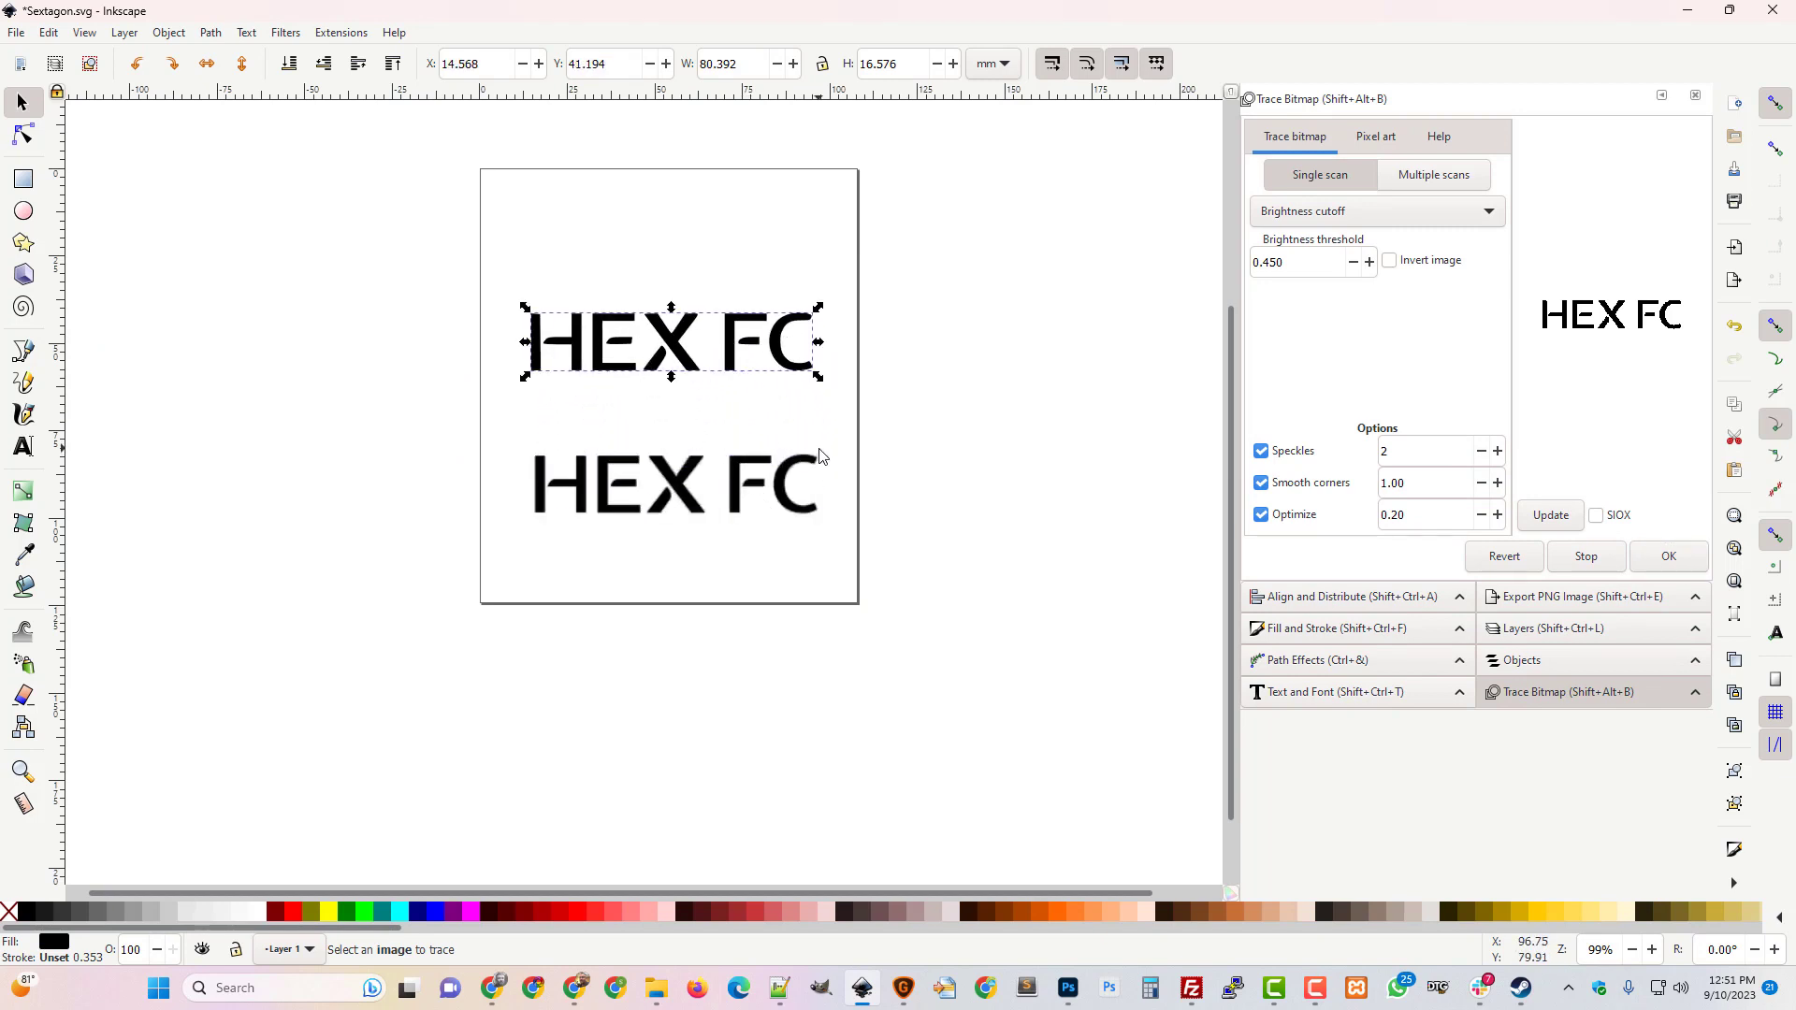
Place horizontal guides along the top and bottom edges of the traced HEX FC lettering.
key(plus)
key(plus)
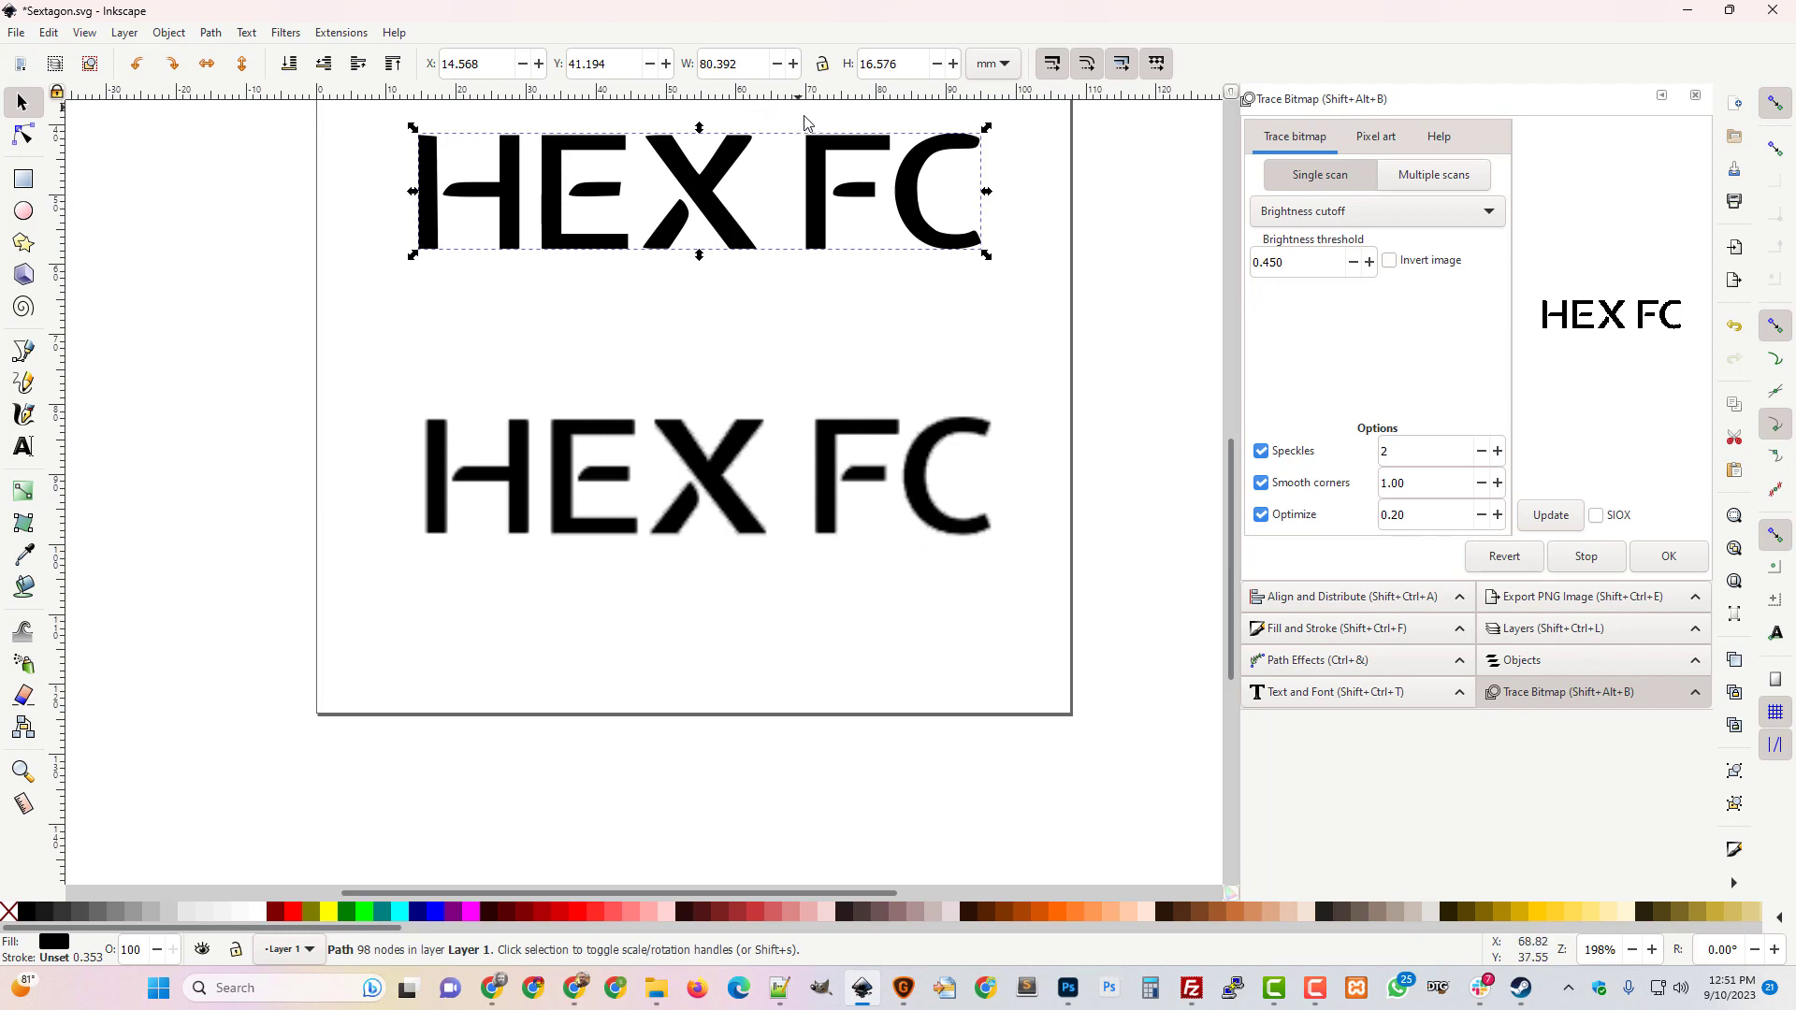
key(plus)
scroll(1013, 562, up, 5)
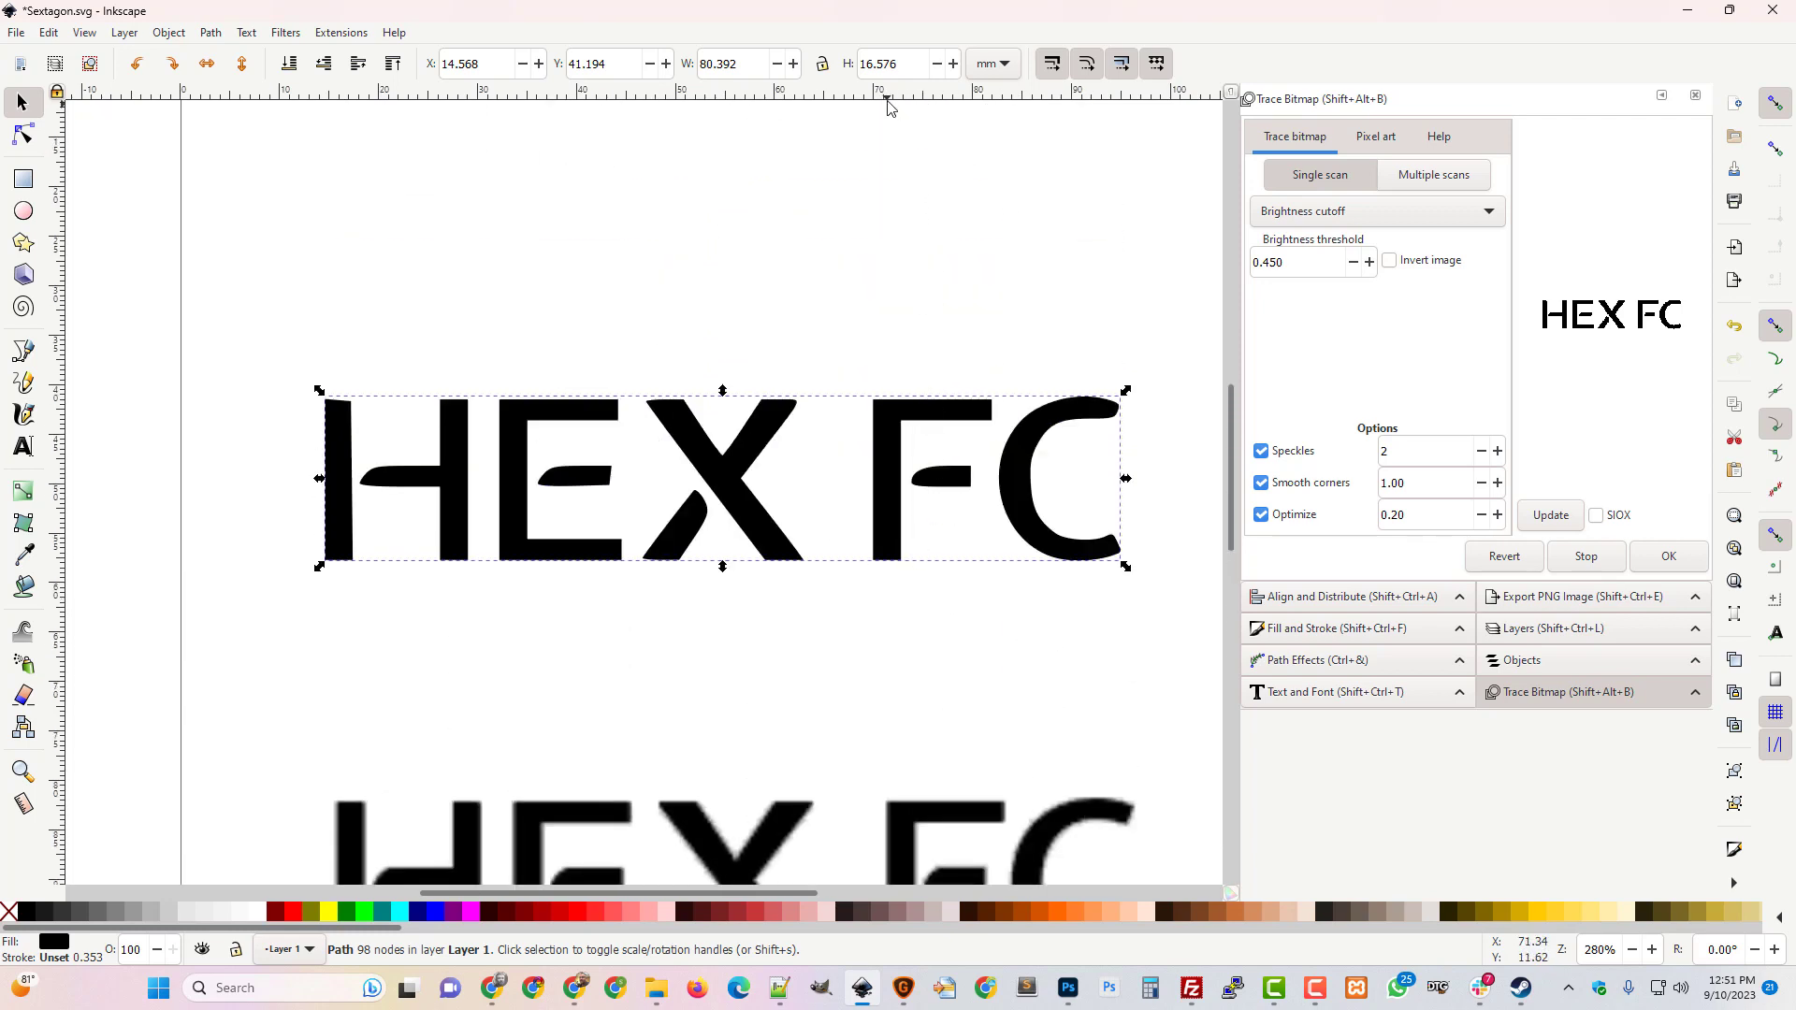
drag(890, 97, 873, 394)
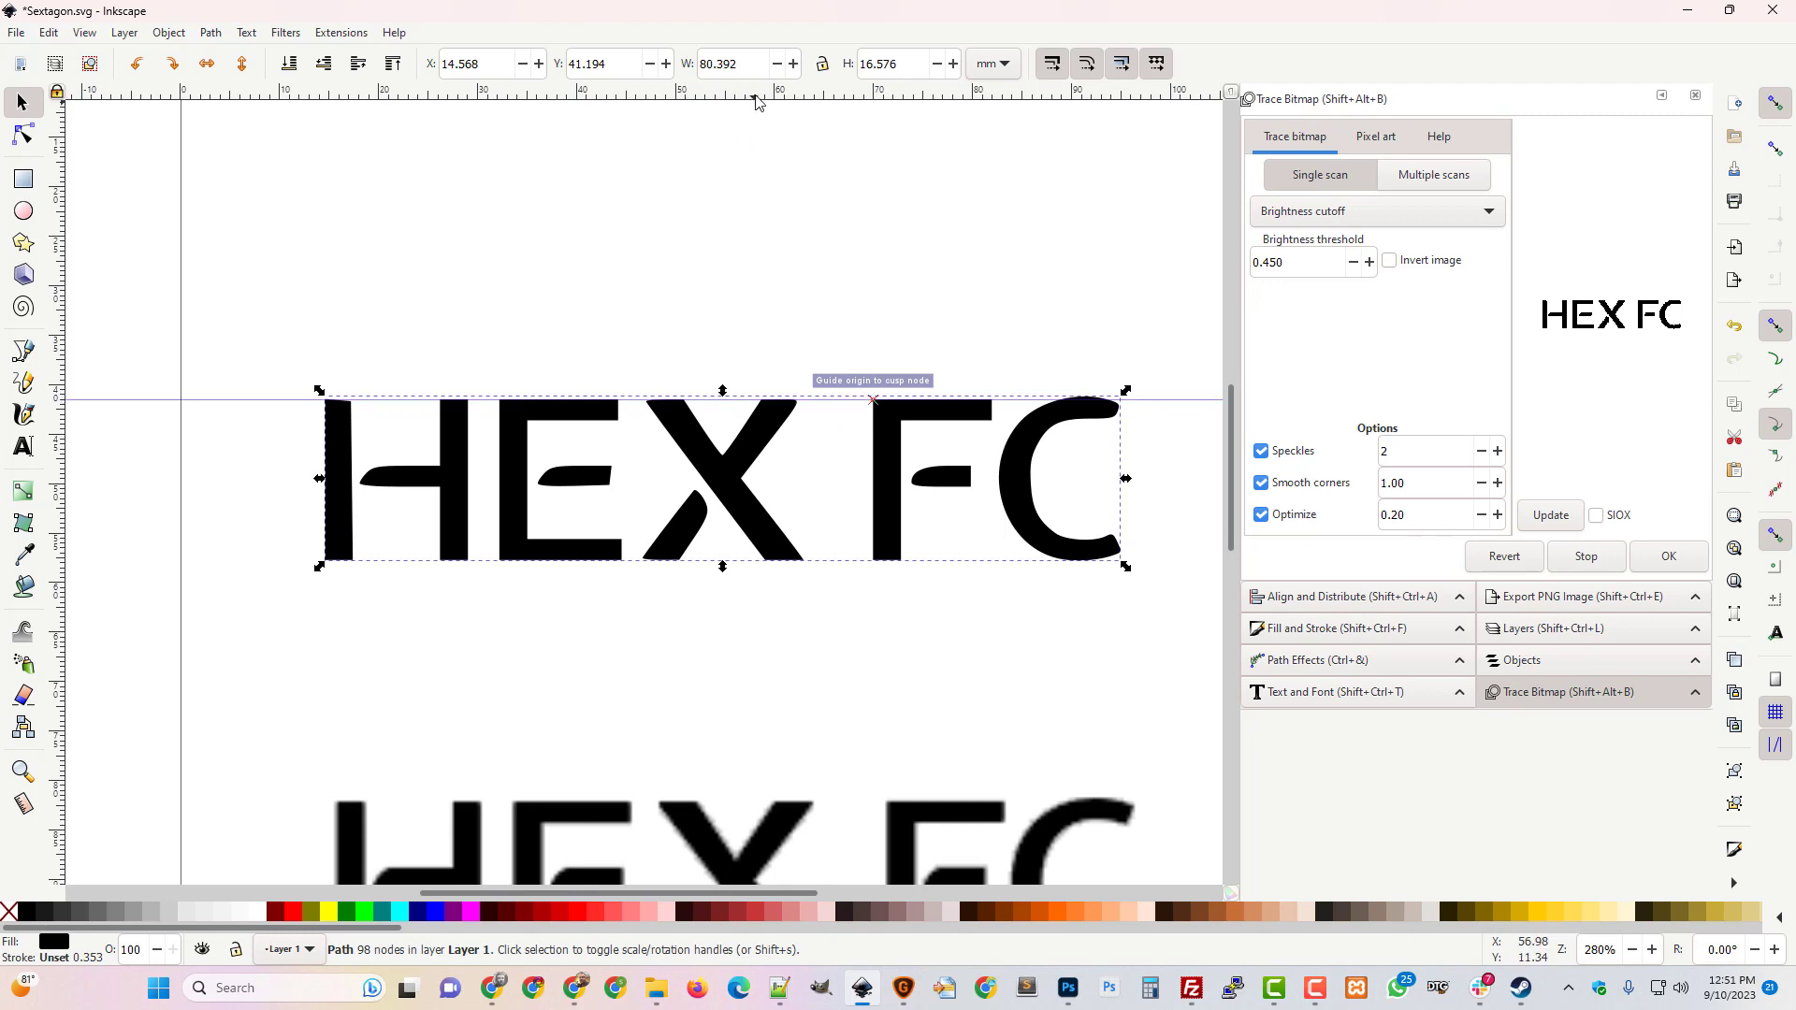
drag(749, 97, 747, 566)
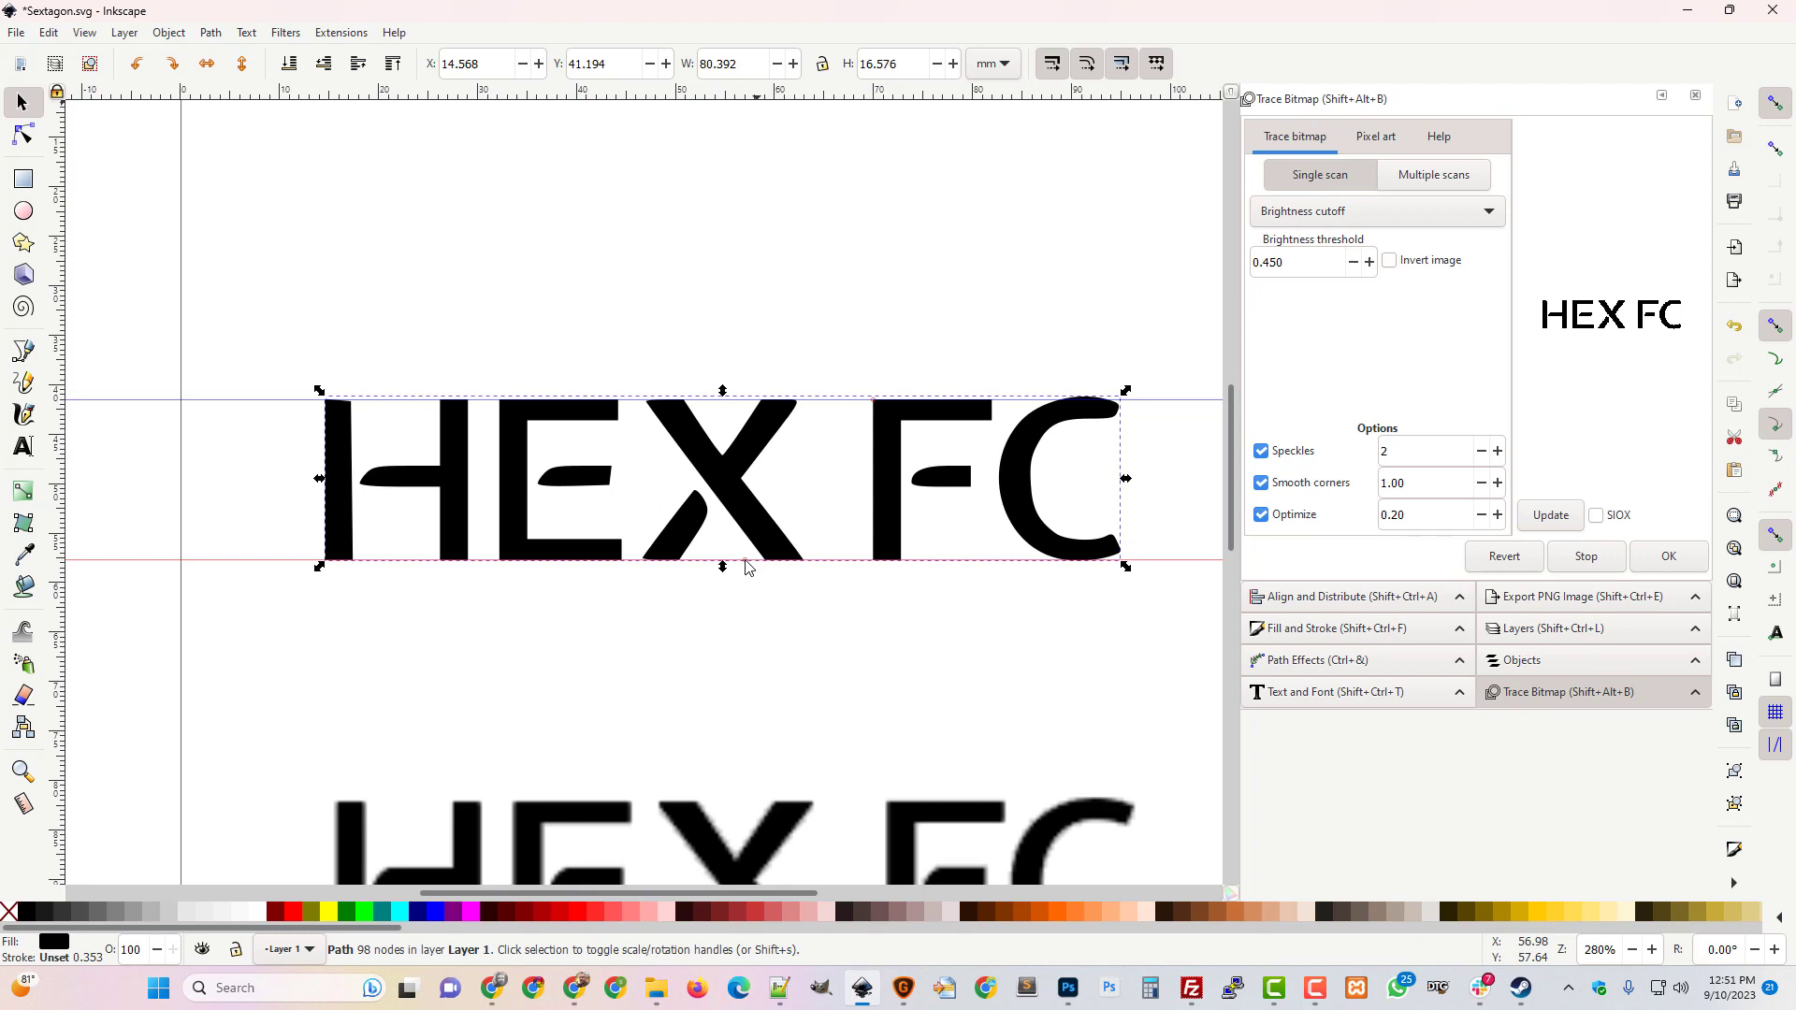
drag(746, 562, 745, 564)
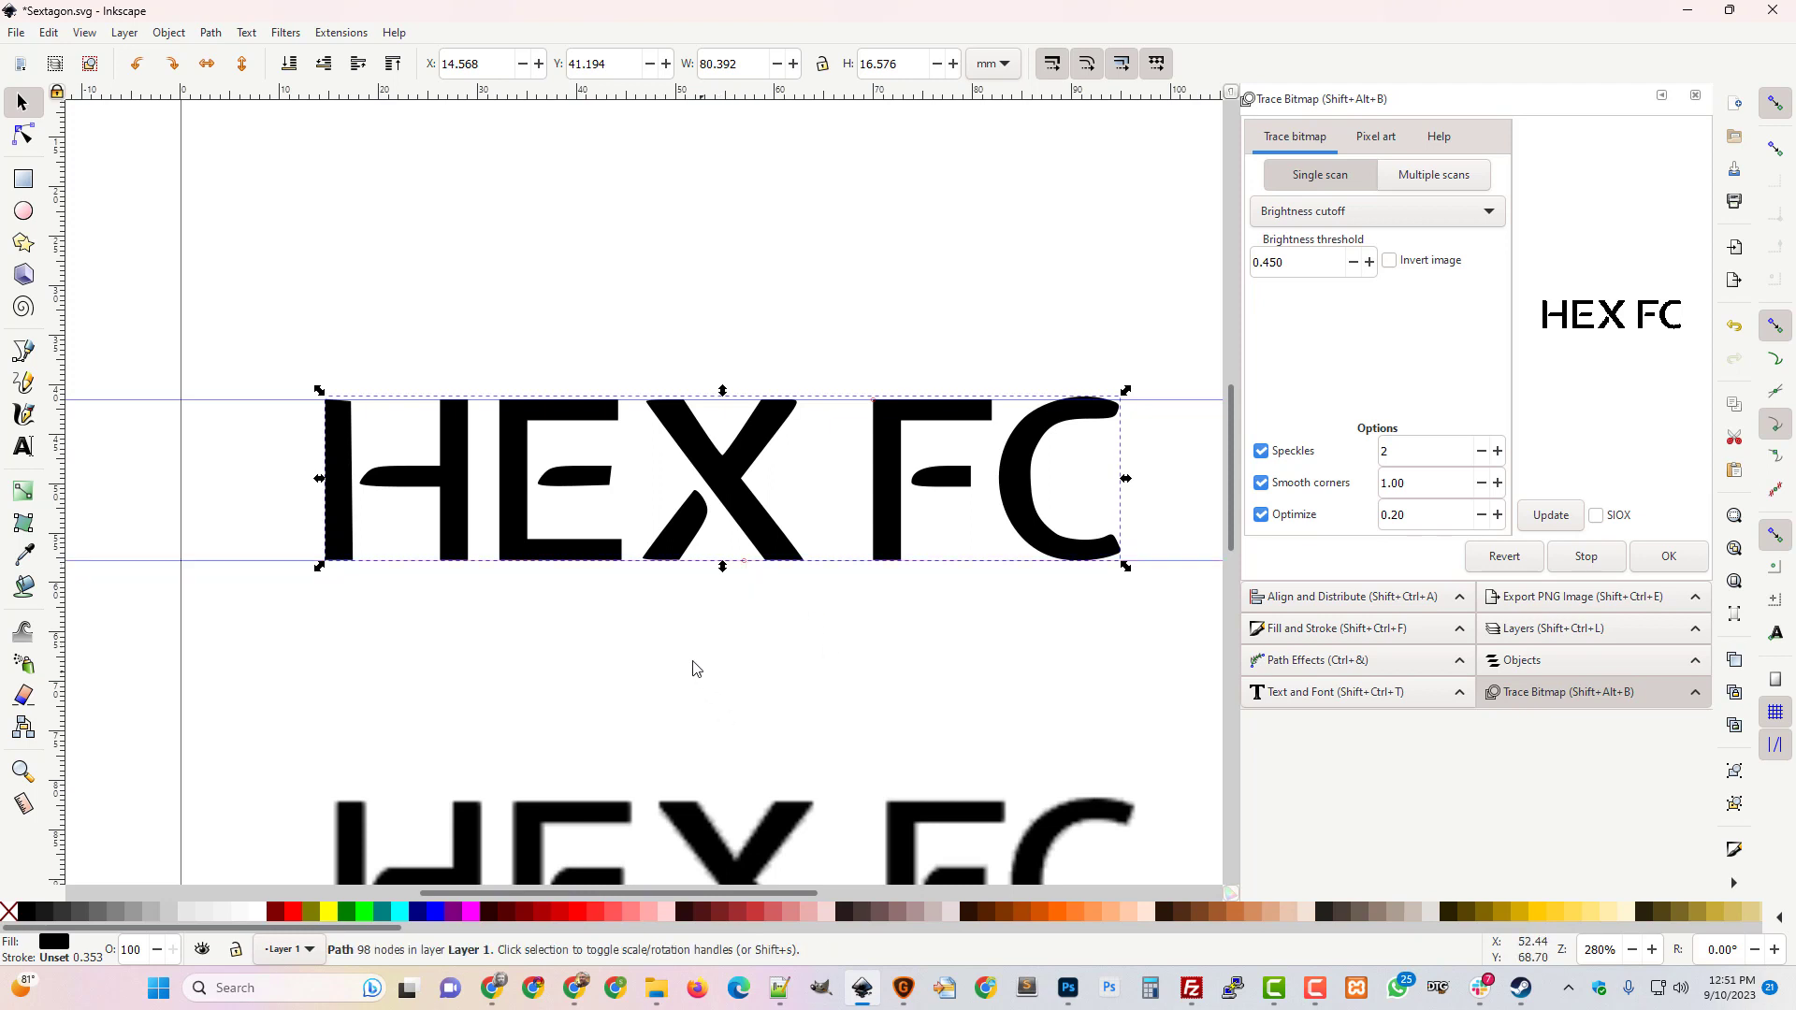
Edit the traced path's nodes, snapping the bottom nodes of the H and E onto the lower guide.
click(22, 134)
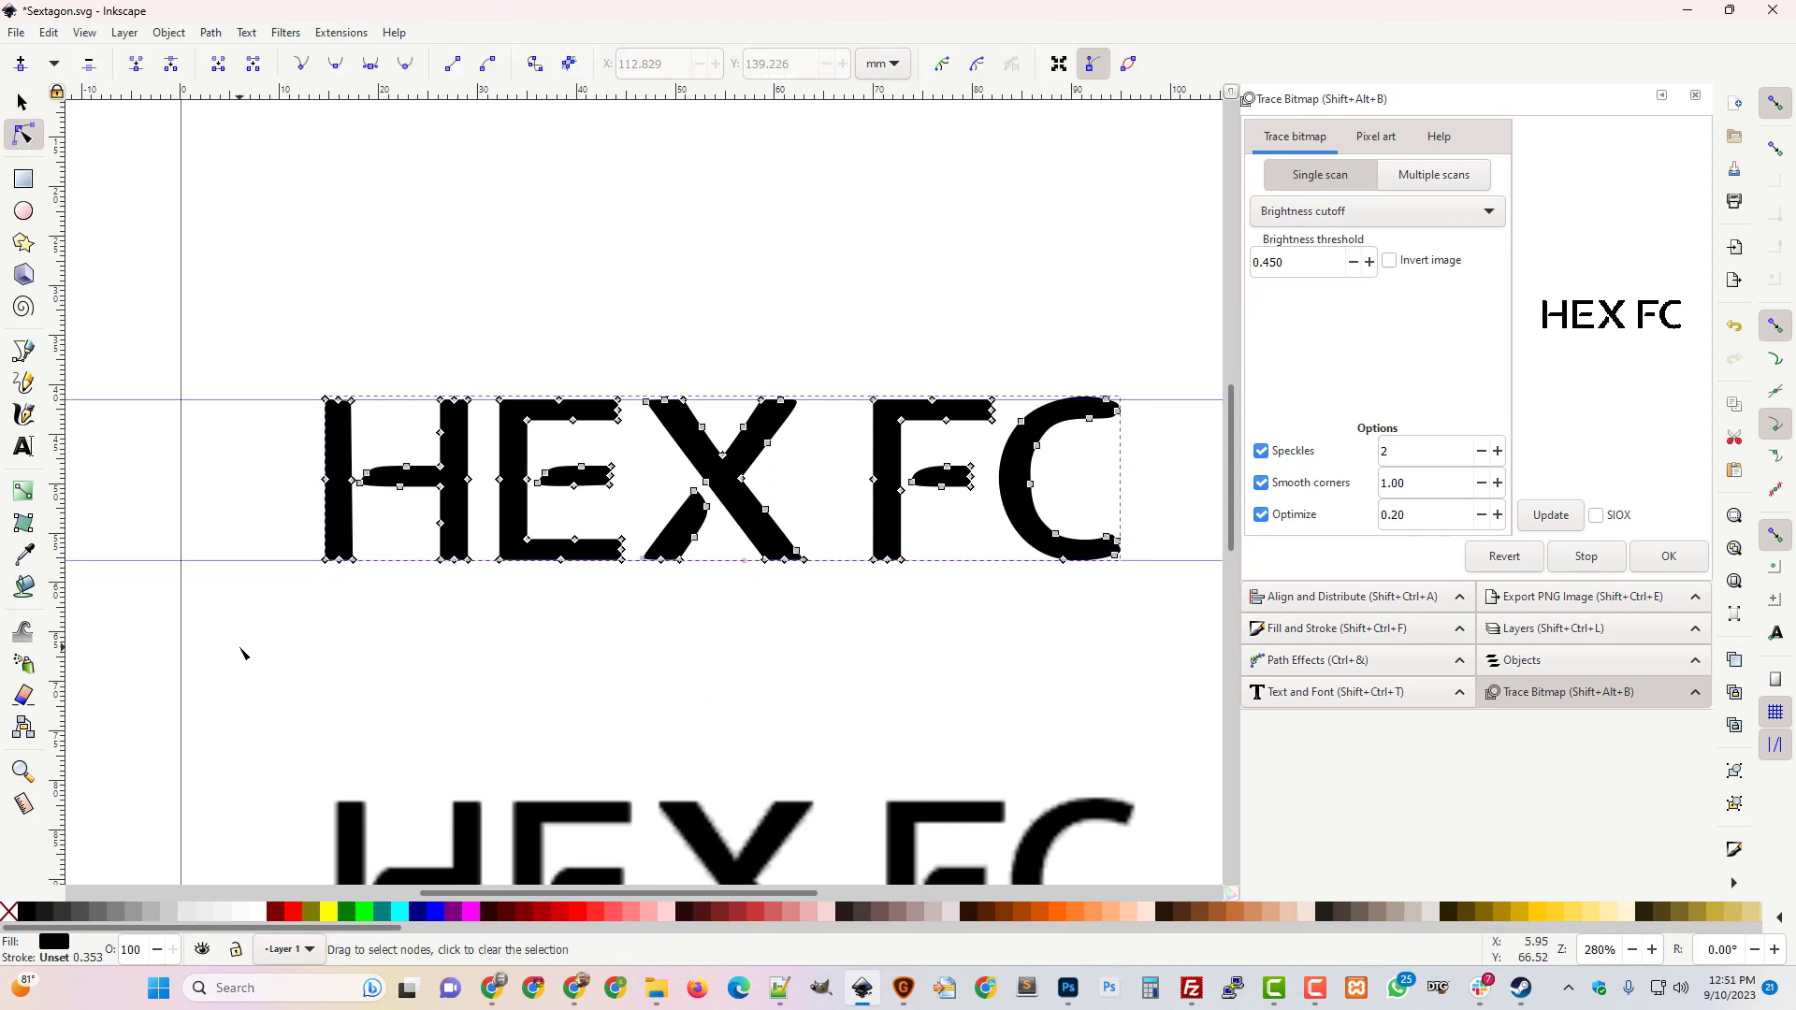
key(plus)
key(plus)
key(plus)
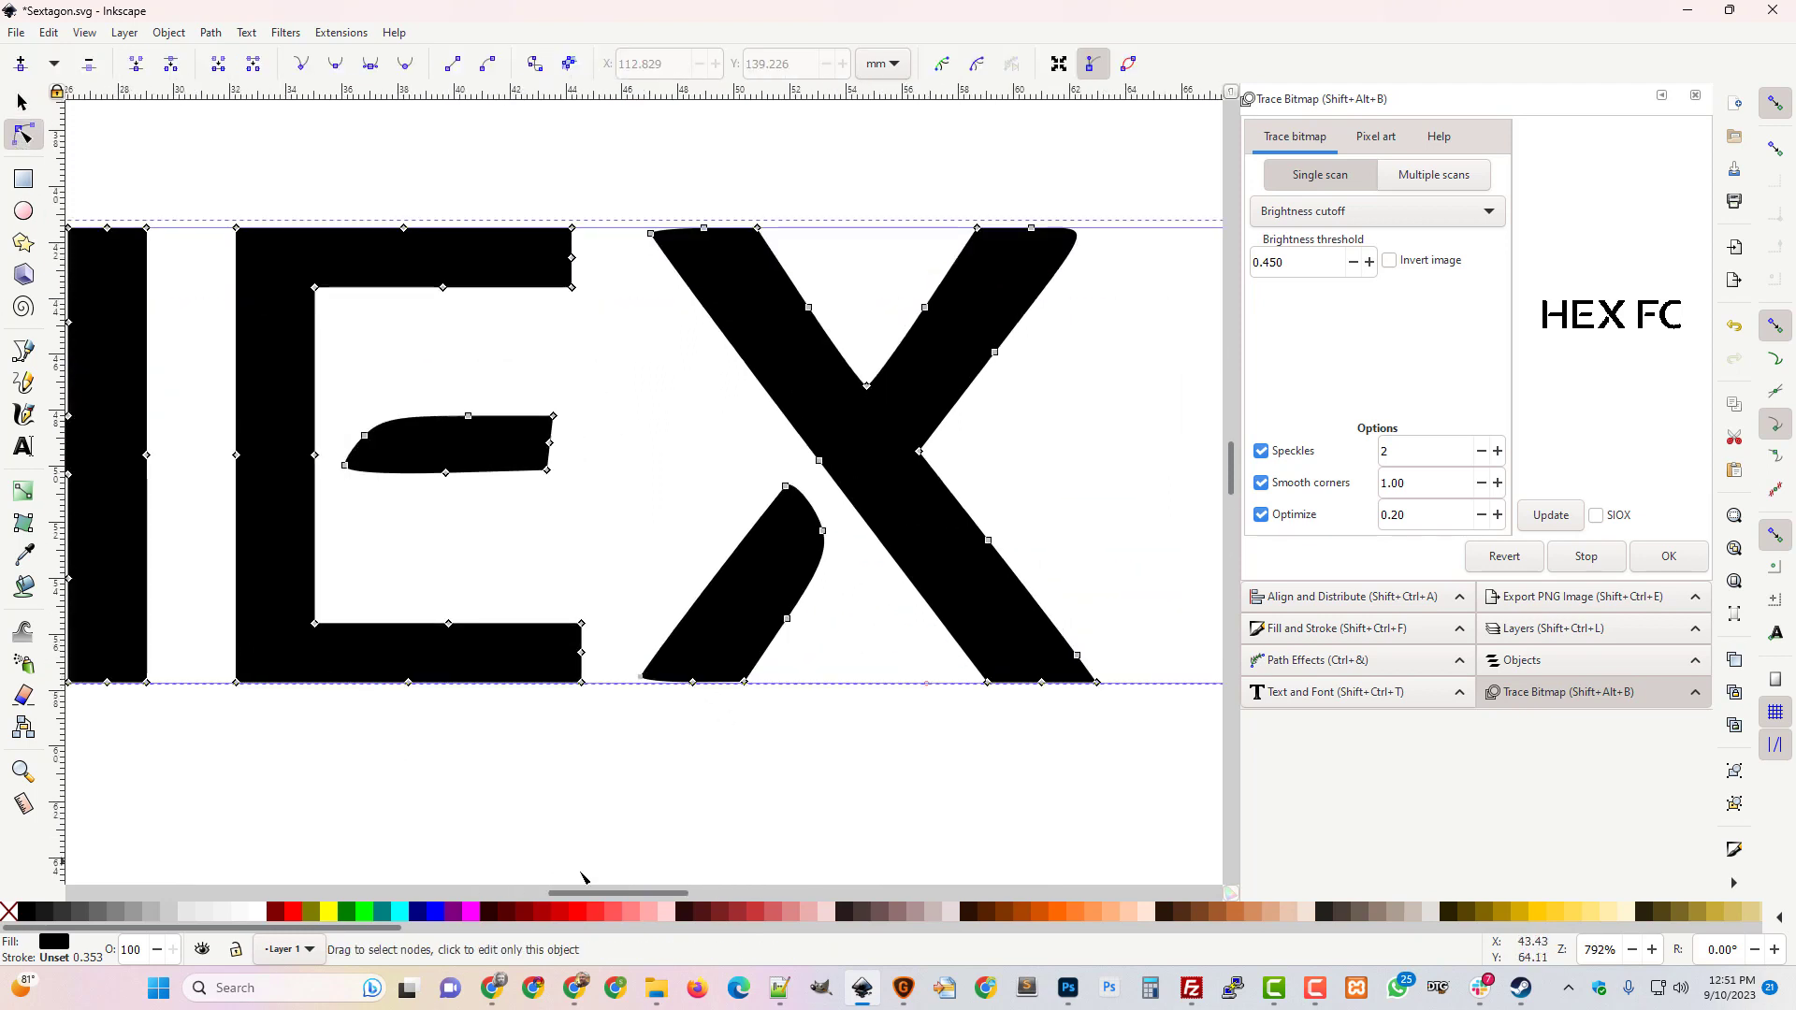
scroll(592, 895, left, 5)
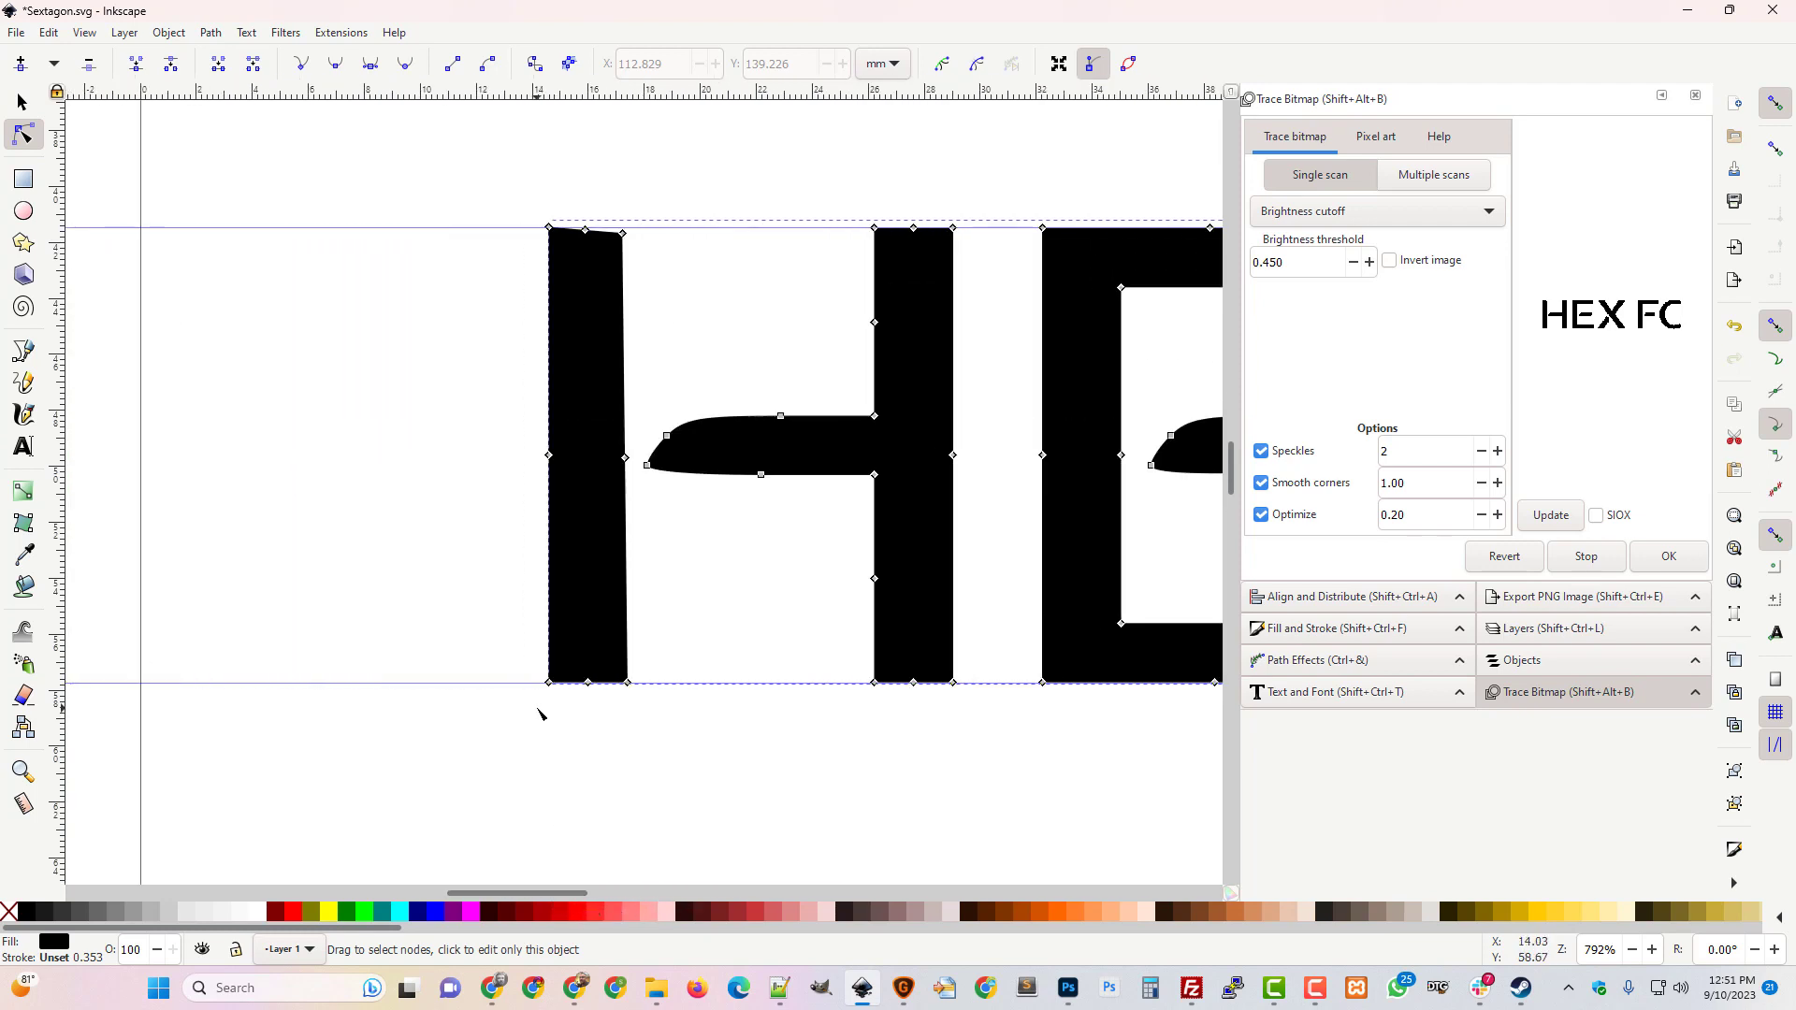
drag(535, 705, 627, 703)
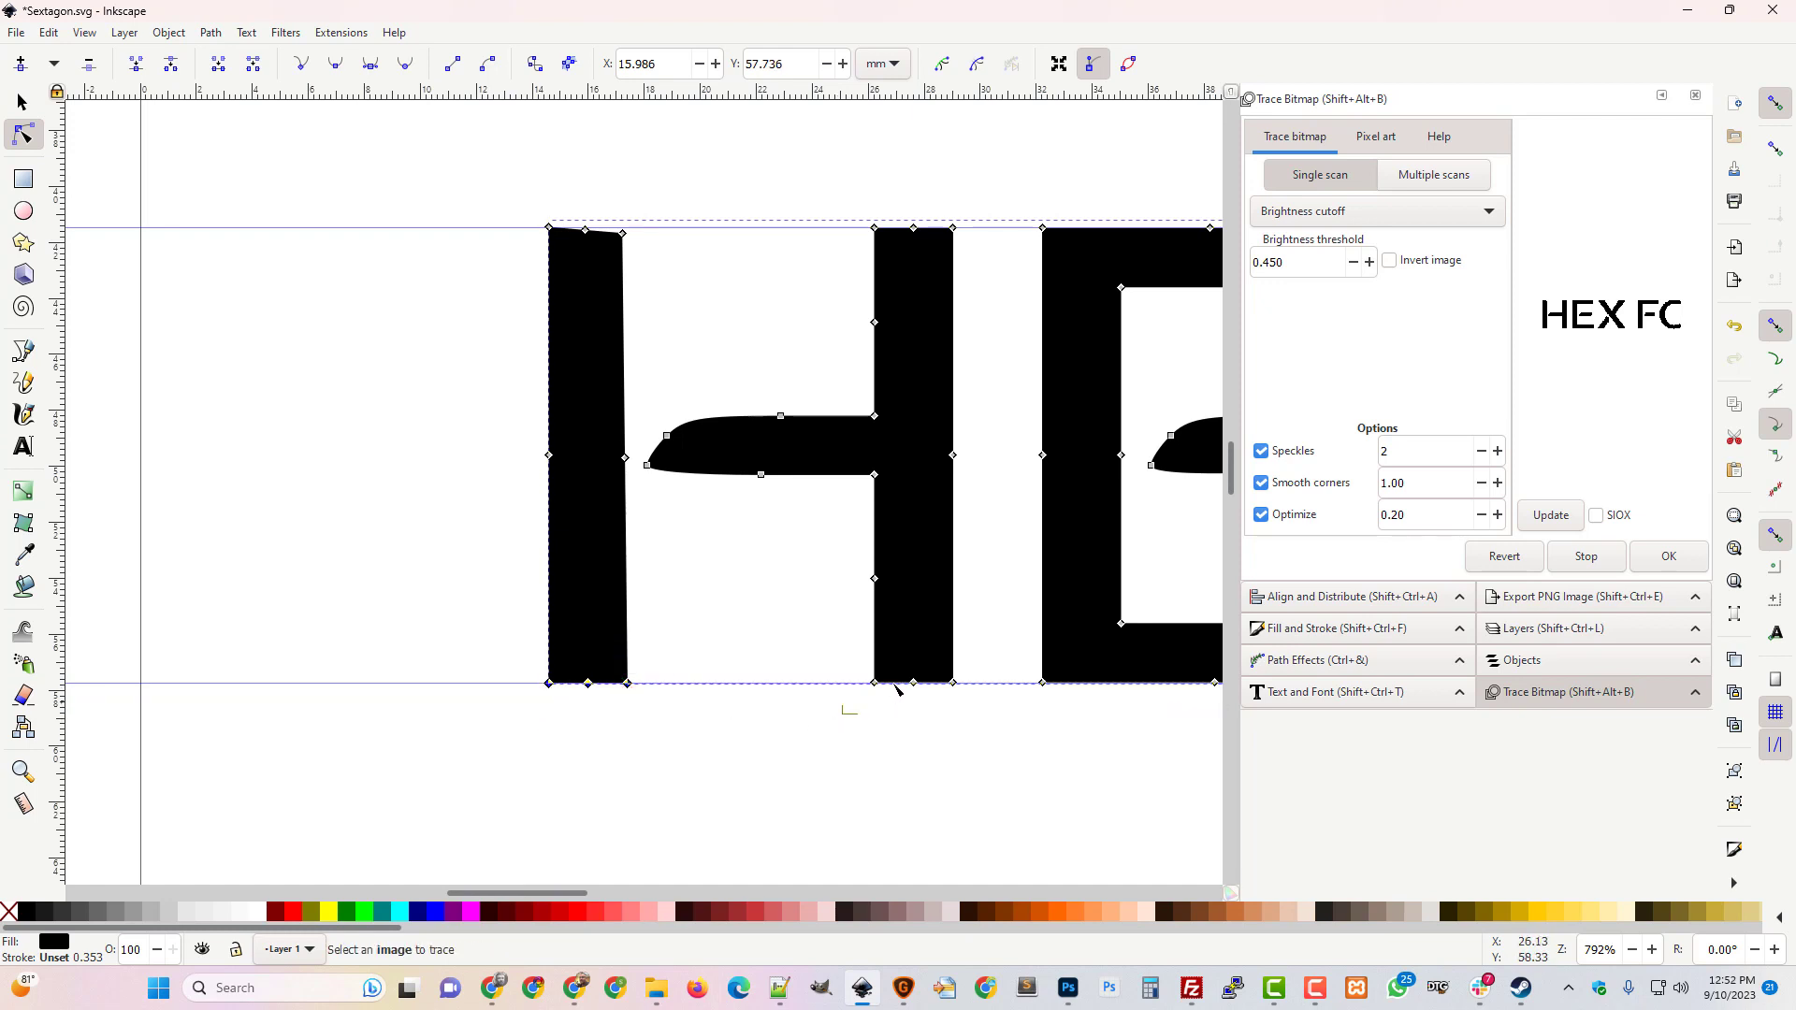
drag(844, 715, 952, 697)
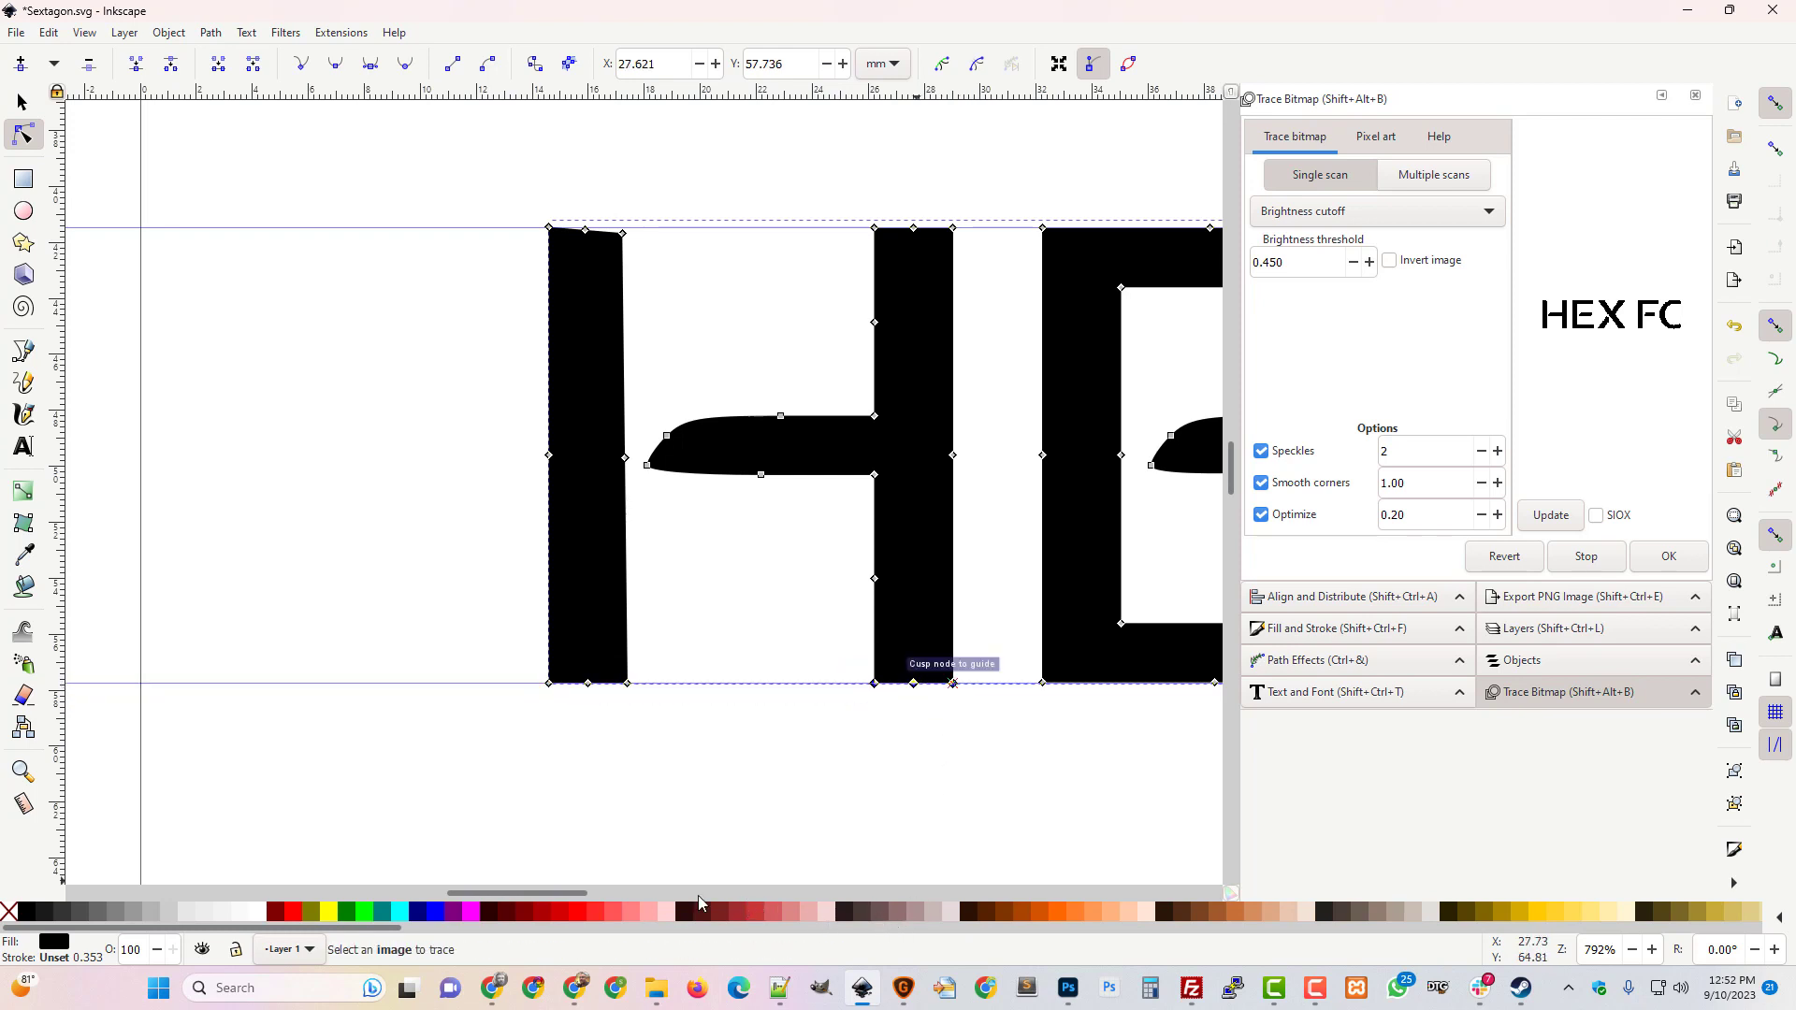
drag(563, 895, 645, 898)
mouse_move(361, 721)
mouse_down()
mouse_move(753, 672)
mouse_move(736, 725)
mouse_move(737, 688)
mouse_move(921, 667)
mouse_move(899, 690)
mouse_up()
Join the two close nodes at the lower tip of the X's short separate leg, undoing the stray edit made after it.
click(794, 676)
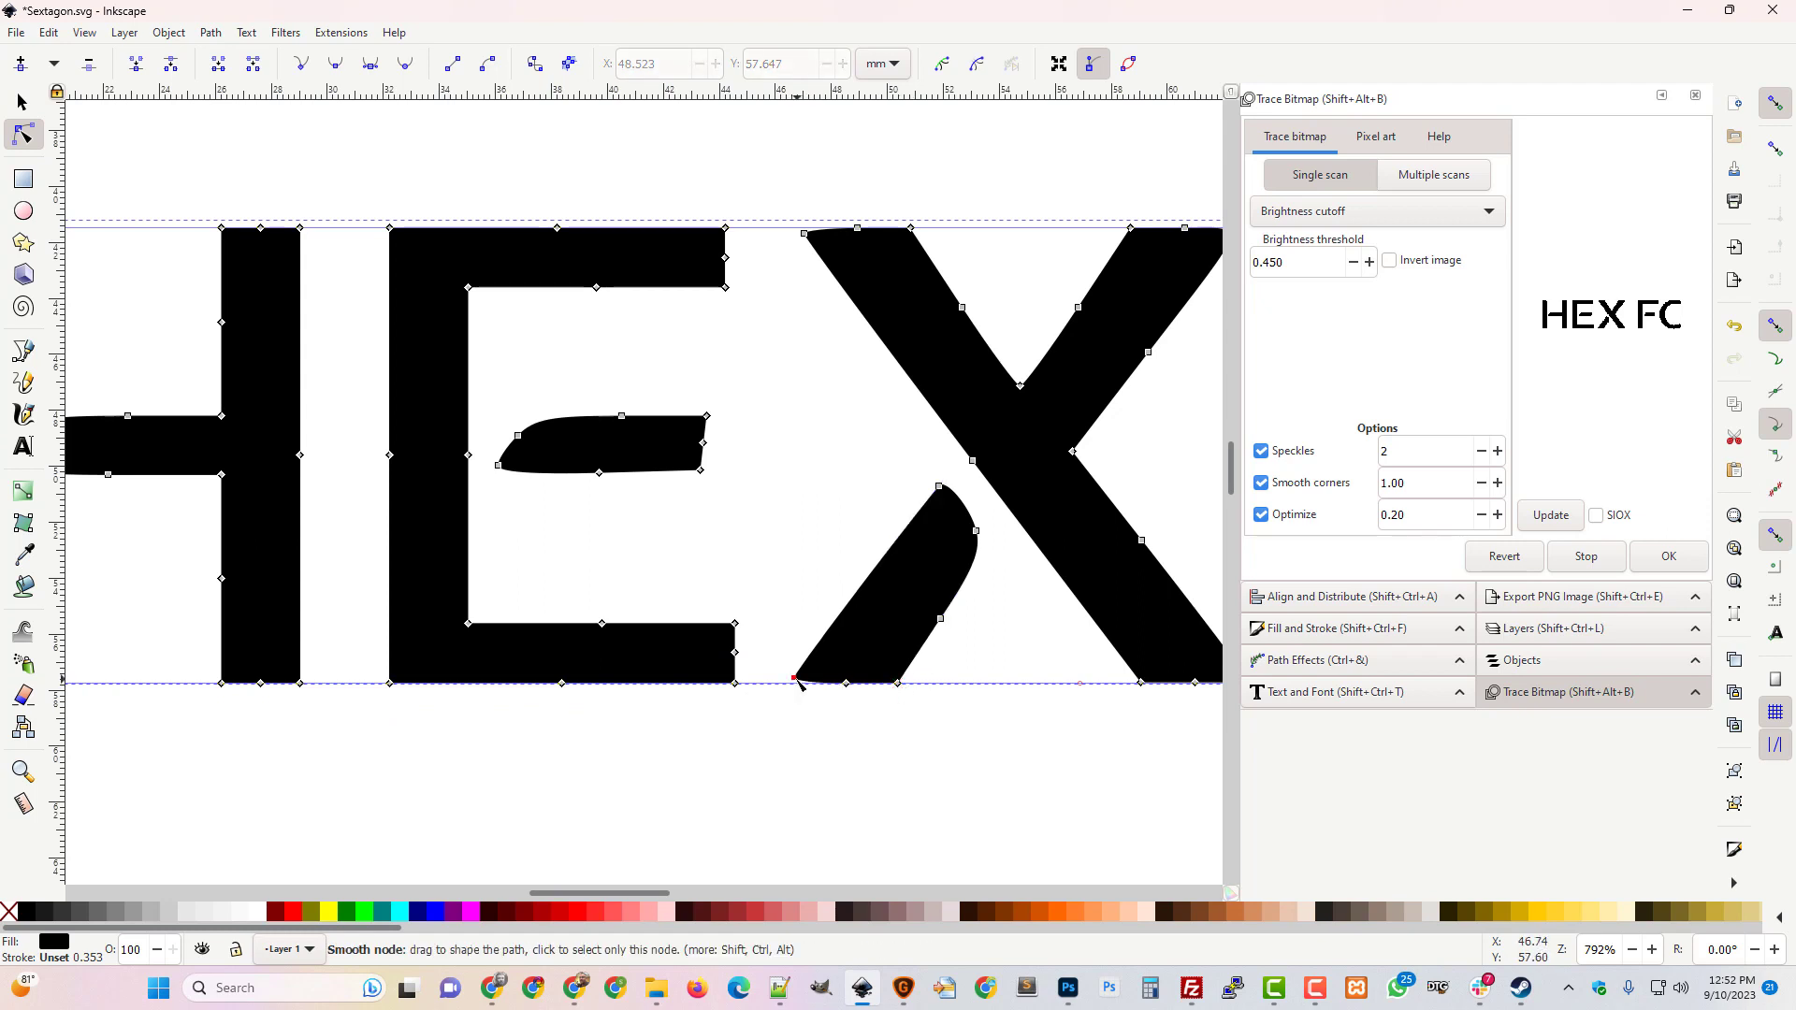
drag(779, 654, 810, 719)
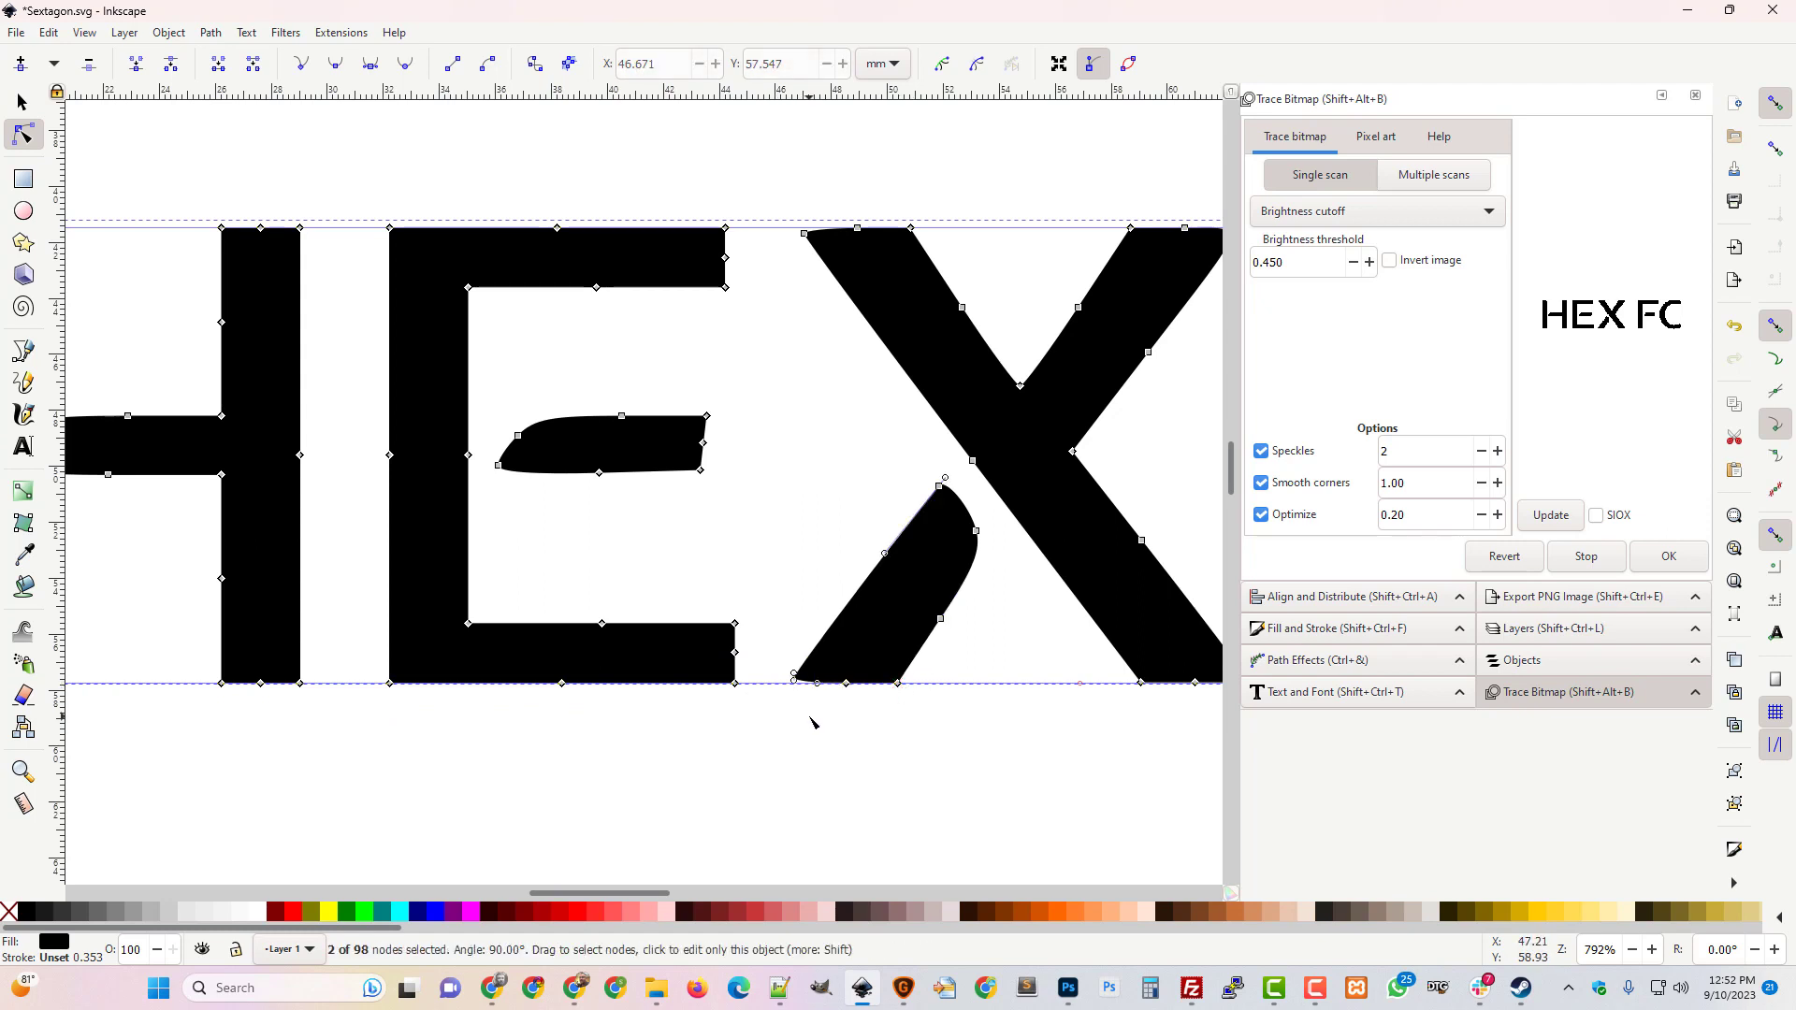
click(135, 69)
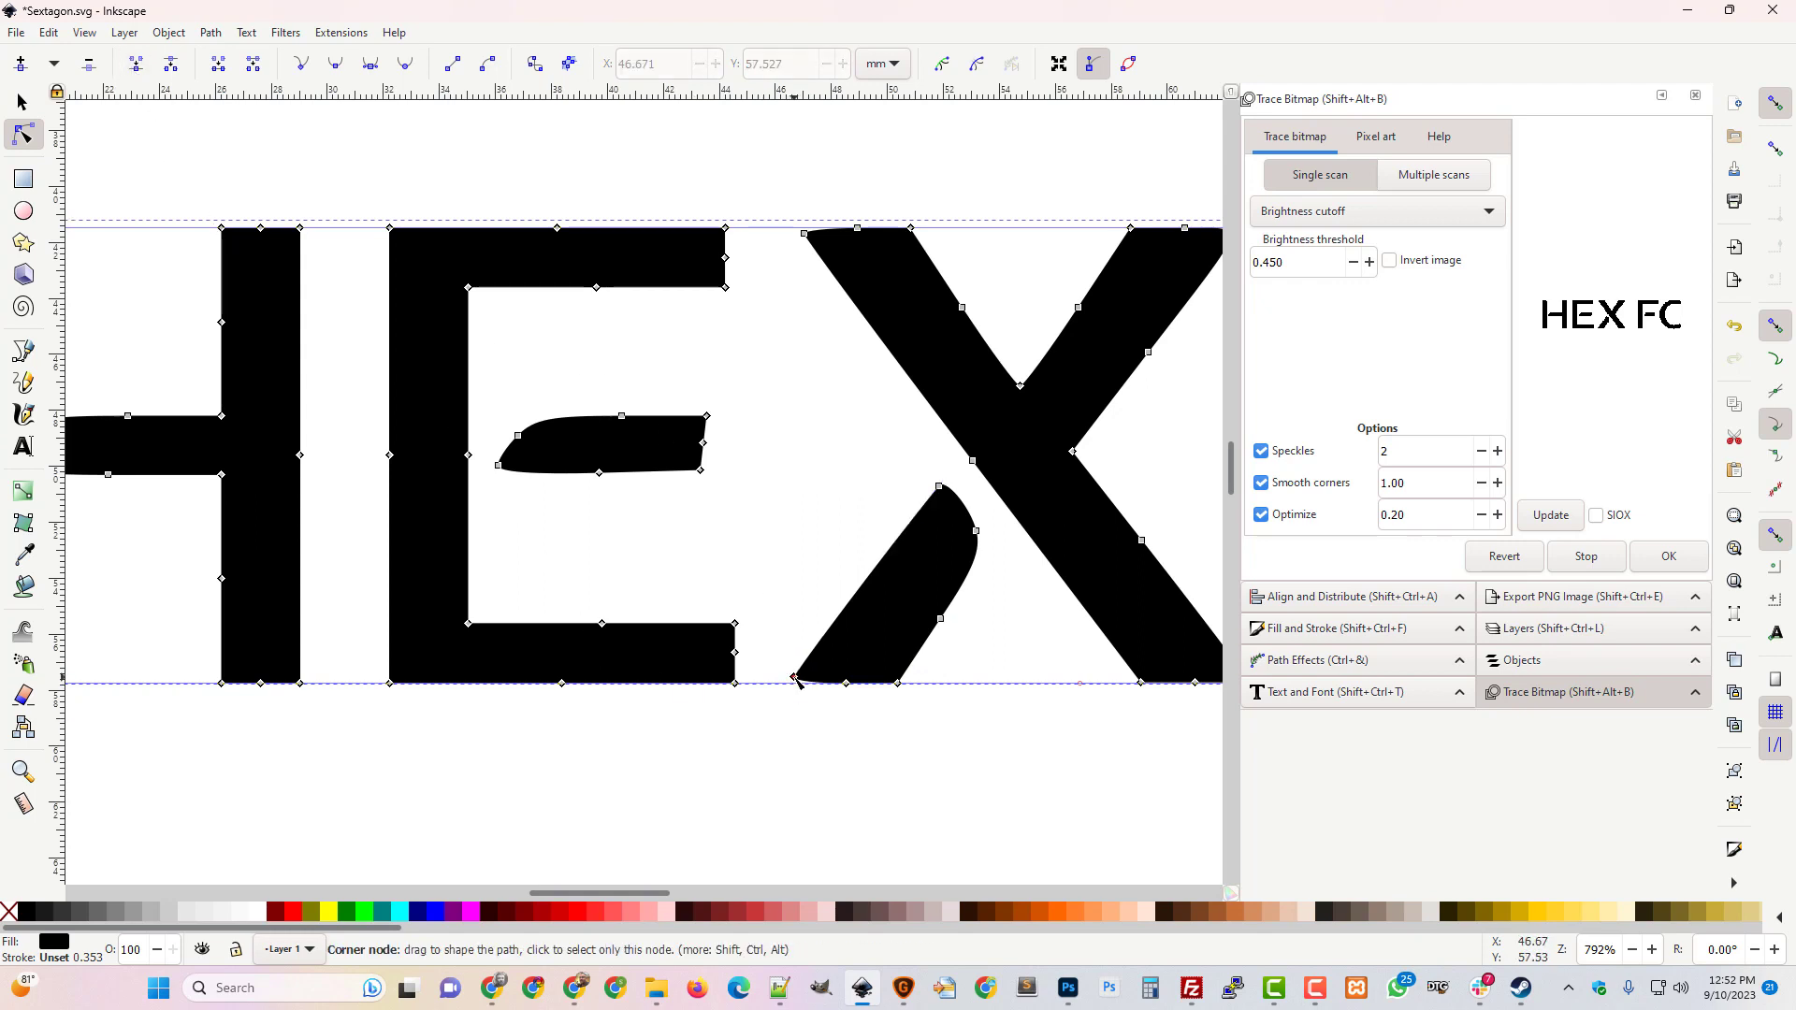
drag(794, 686, 795, 689)
key(ctrl+z)
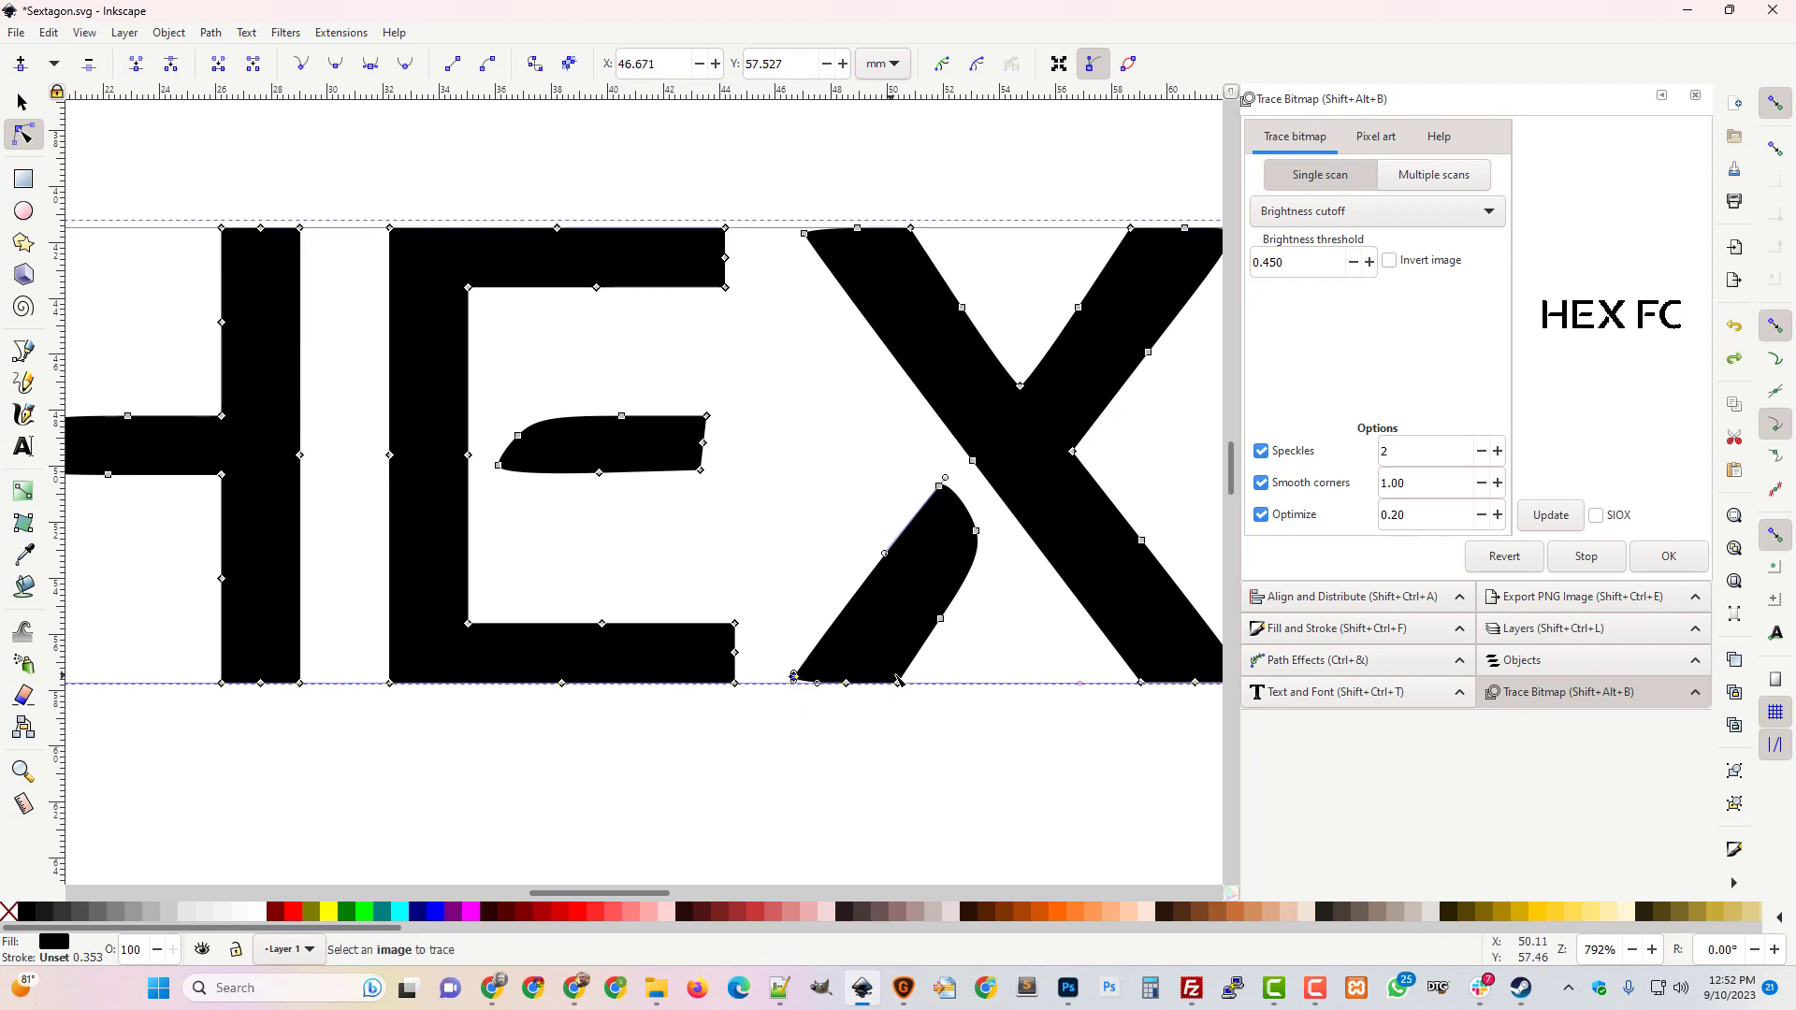
Snap the joined tip node of the X's short leg onto the lower guide, retract its handle and make it a corner node.
key(plus)
key(plus)
scroll(906, 720, down, 8)
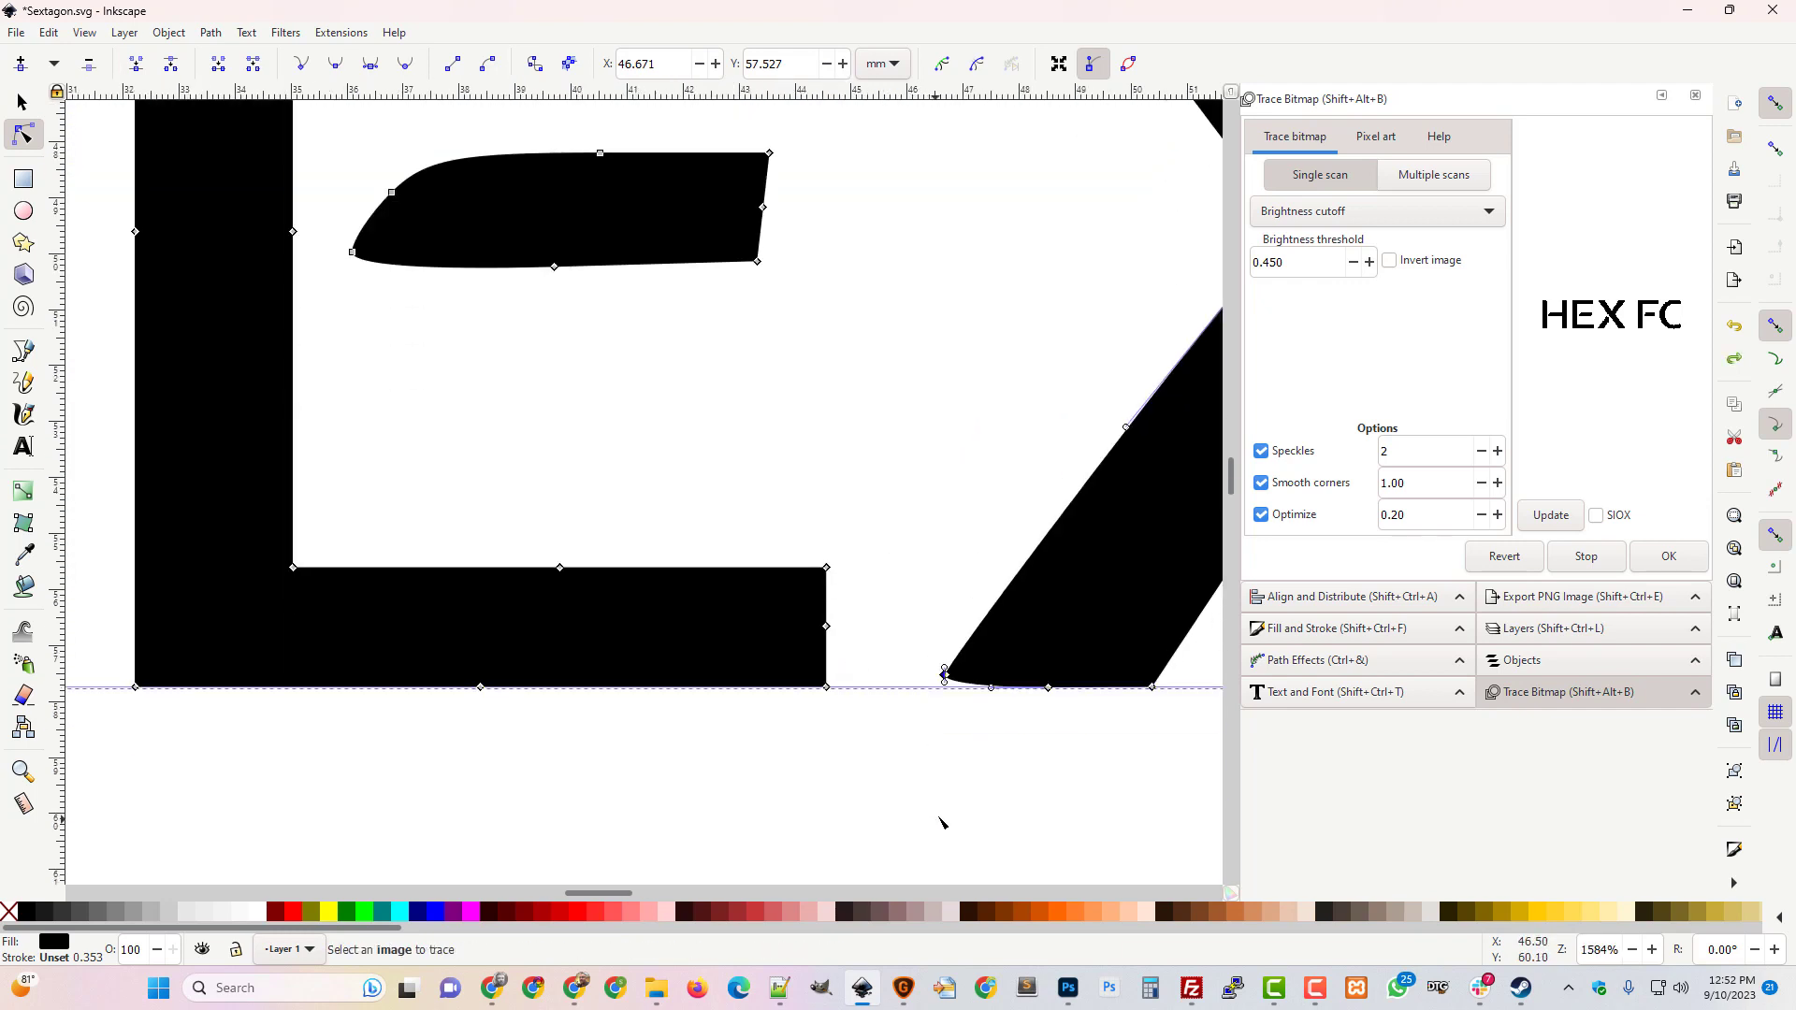
drag(944, 561, 926, 584)
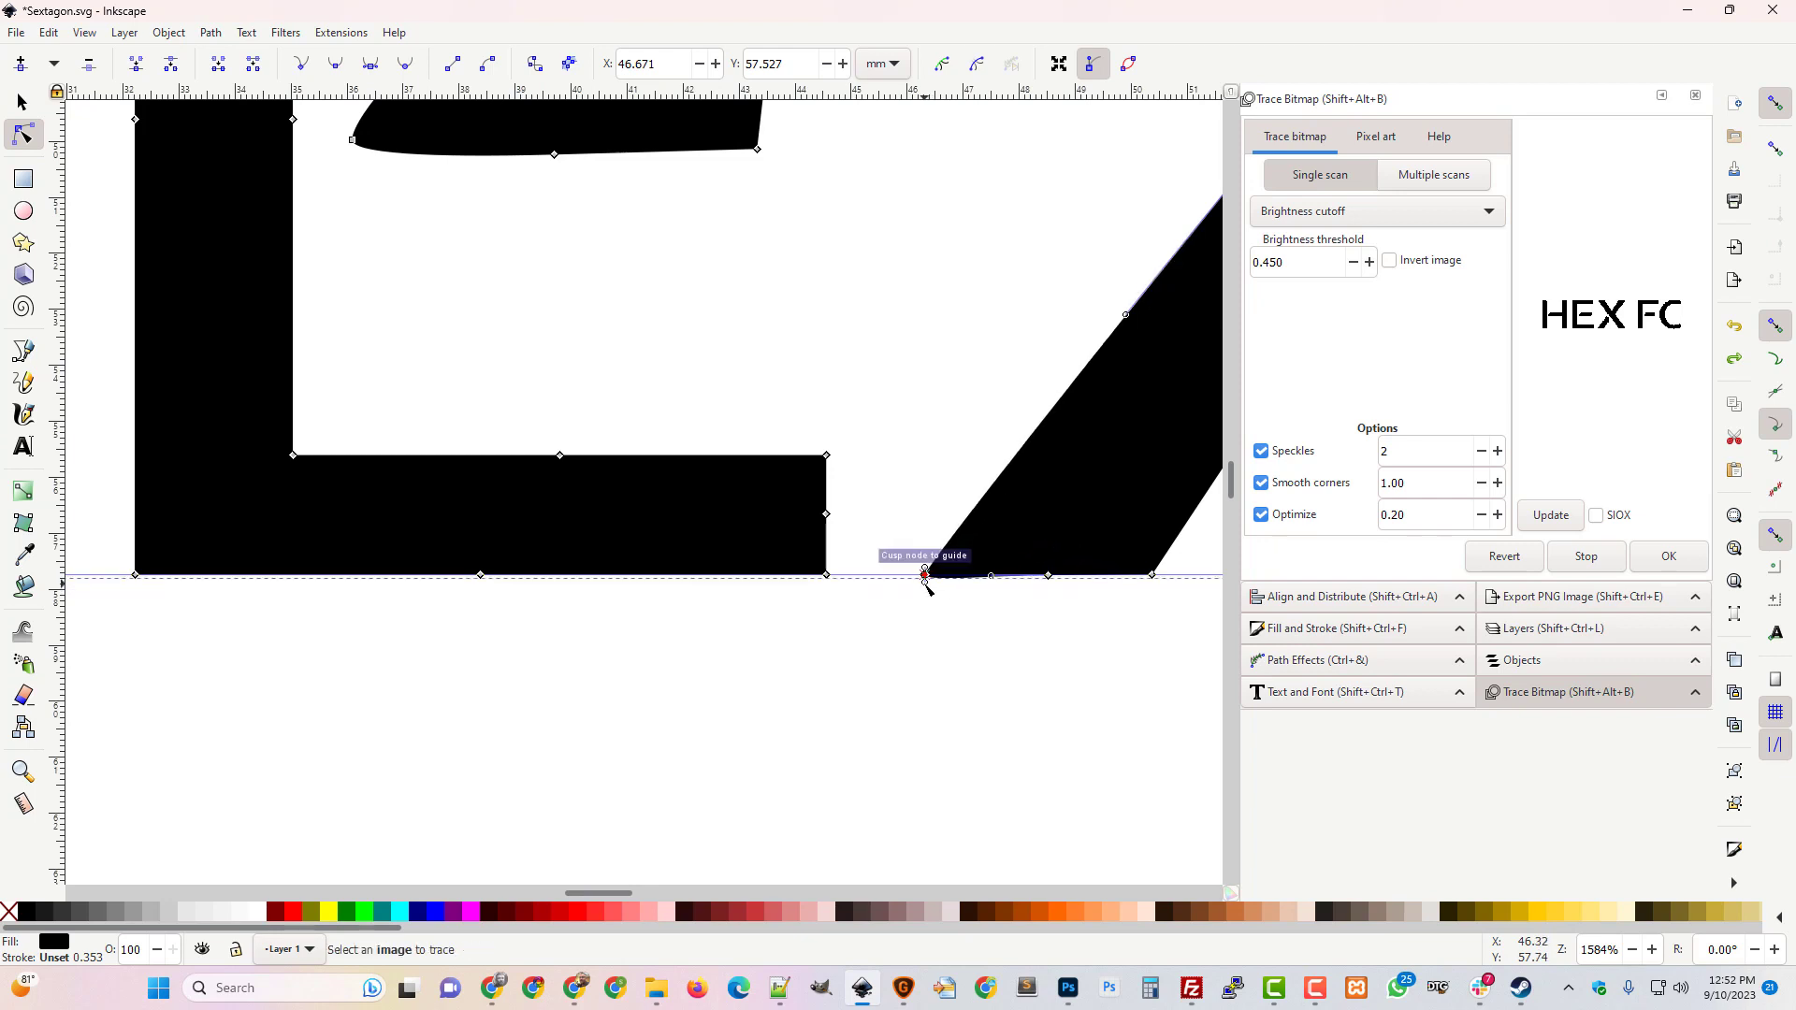
drag(926, 583, 924, 576)
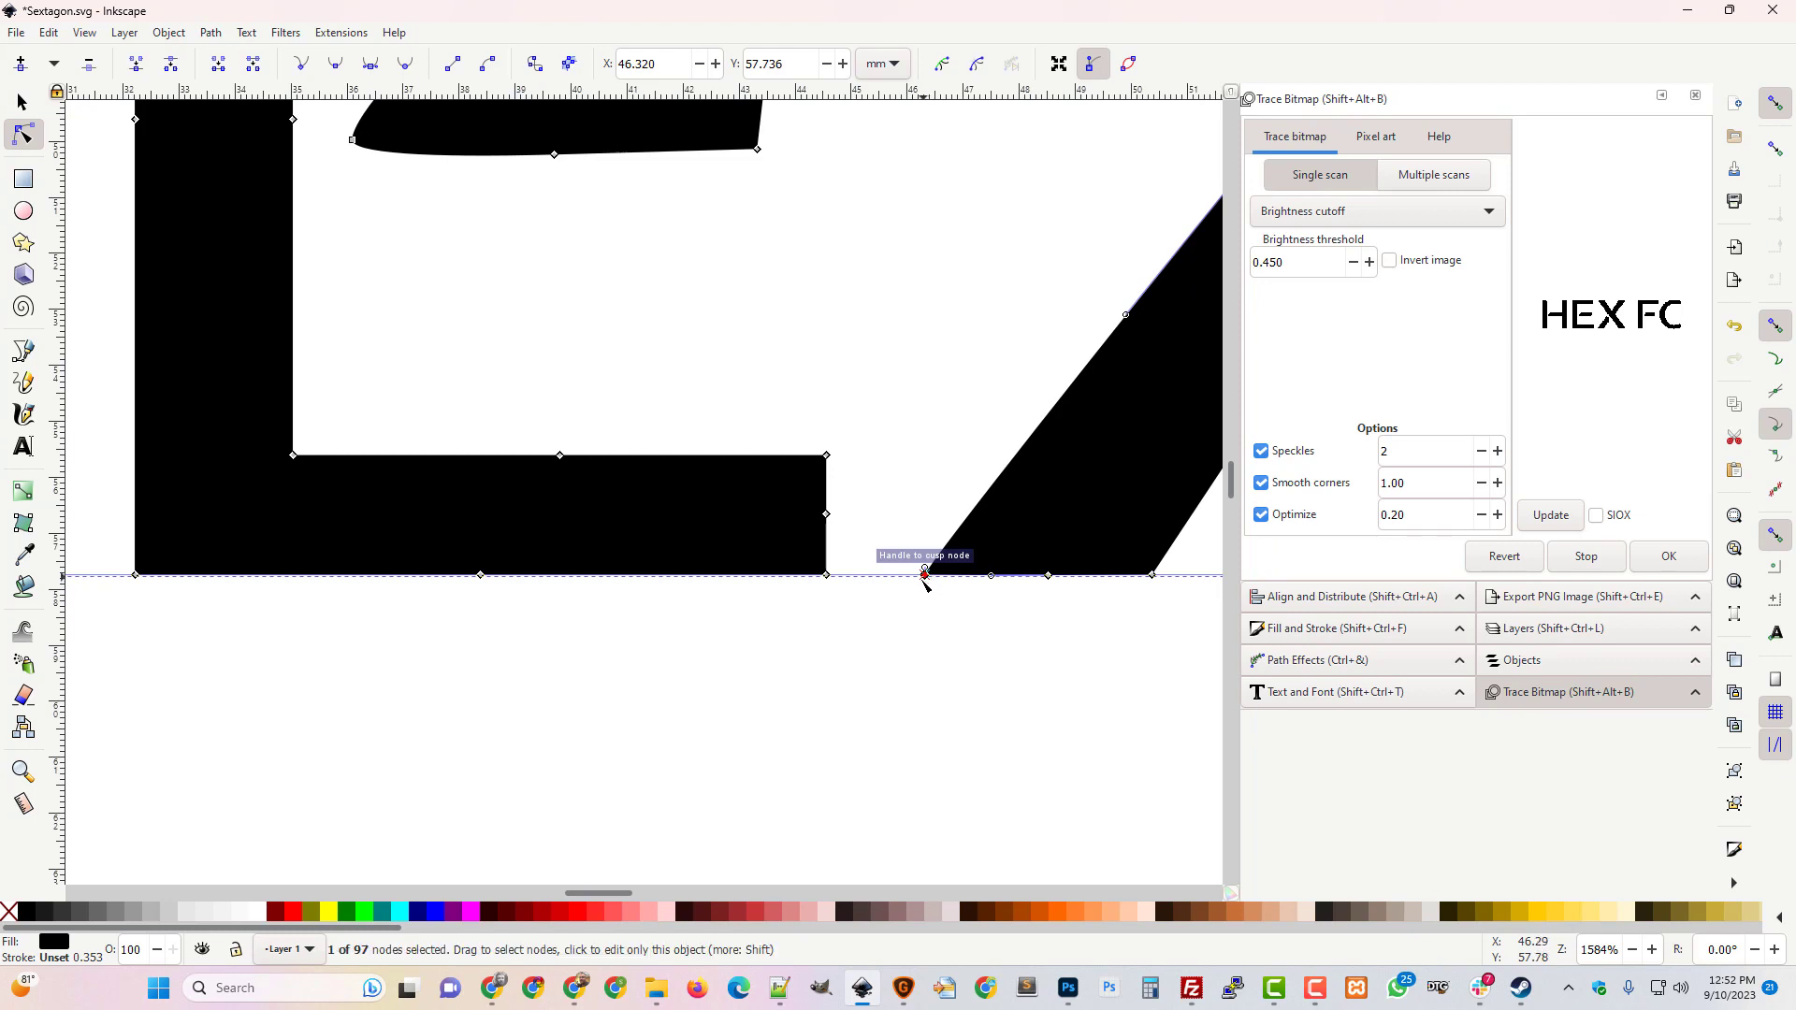
click(303, 67)
click(931, 637)
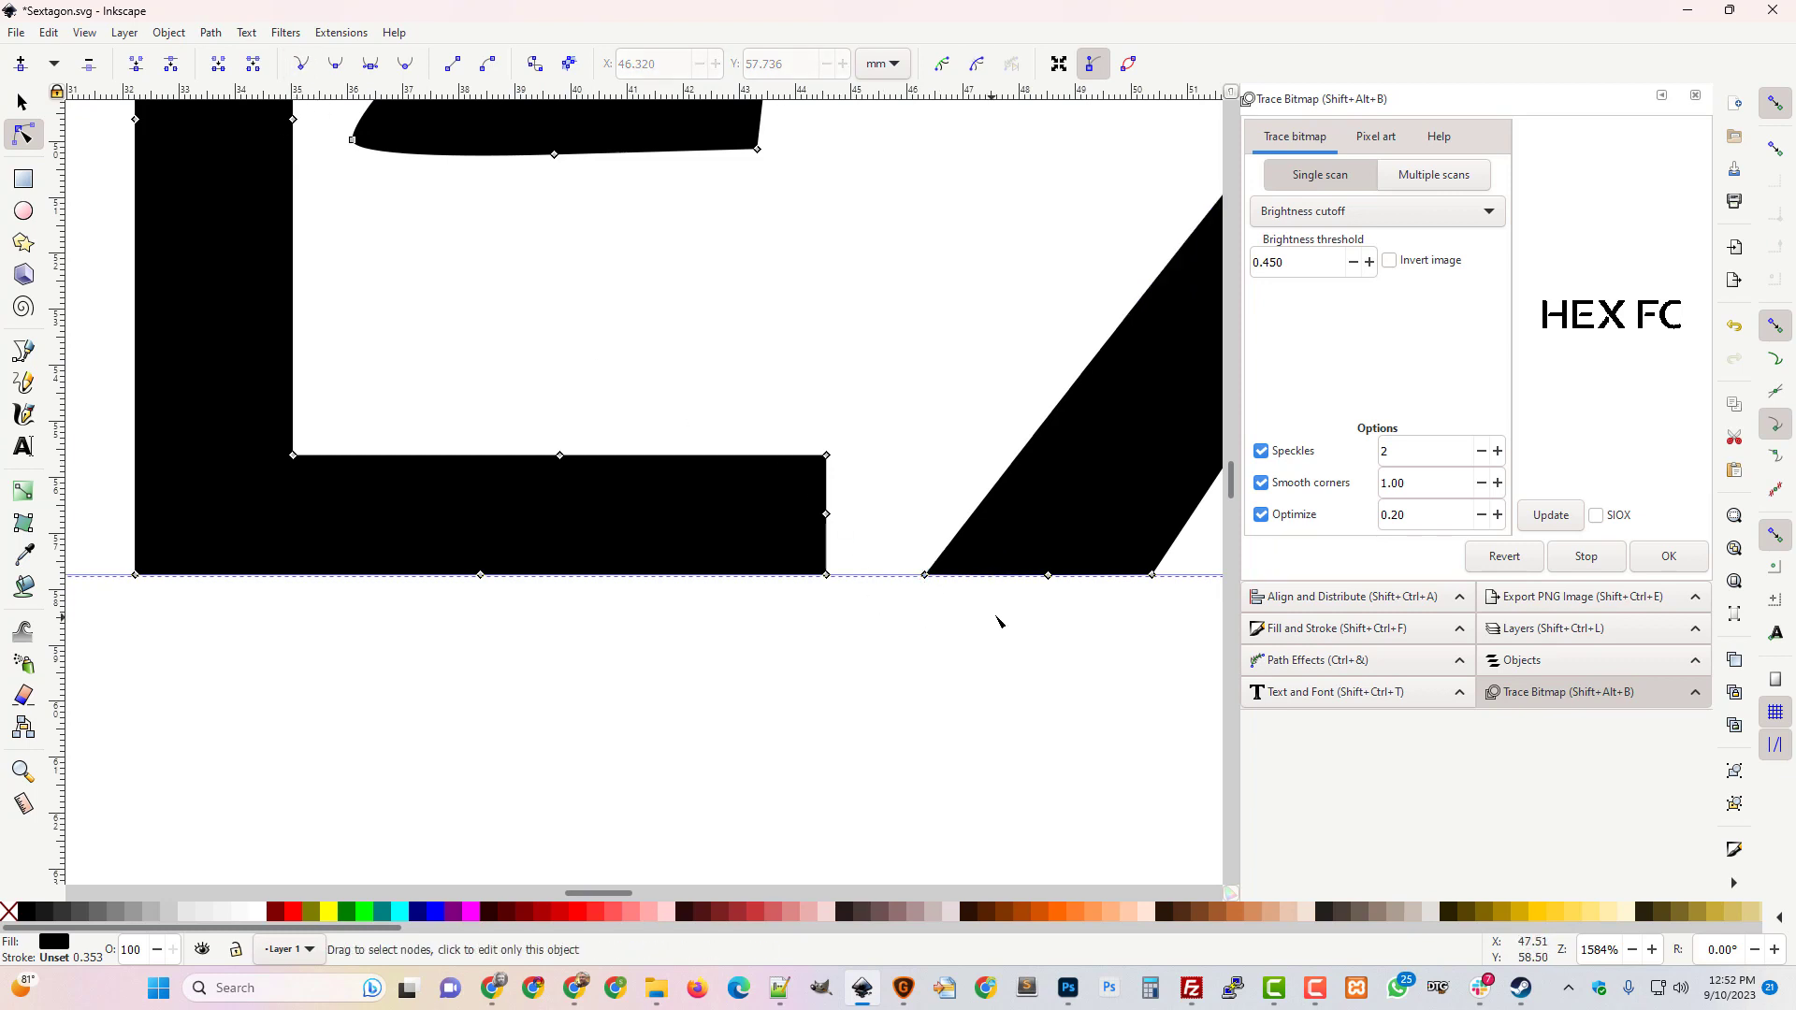
Snap the bottom nodes of the X's long diagonal and the F's stem onto the lower guide.
drag(613, 892, 669, 892)
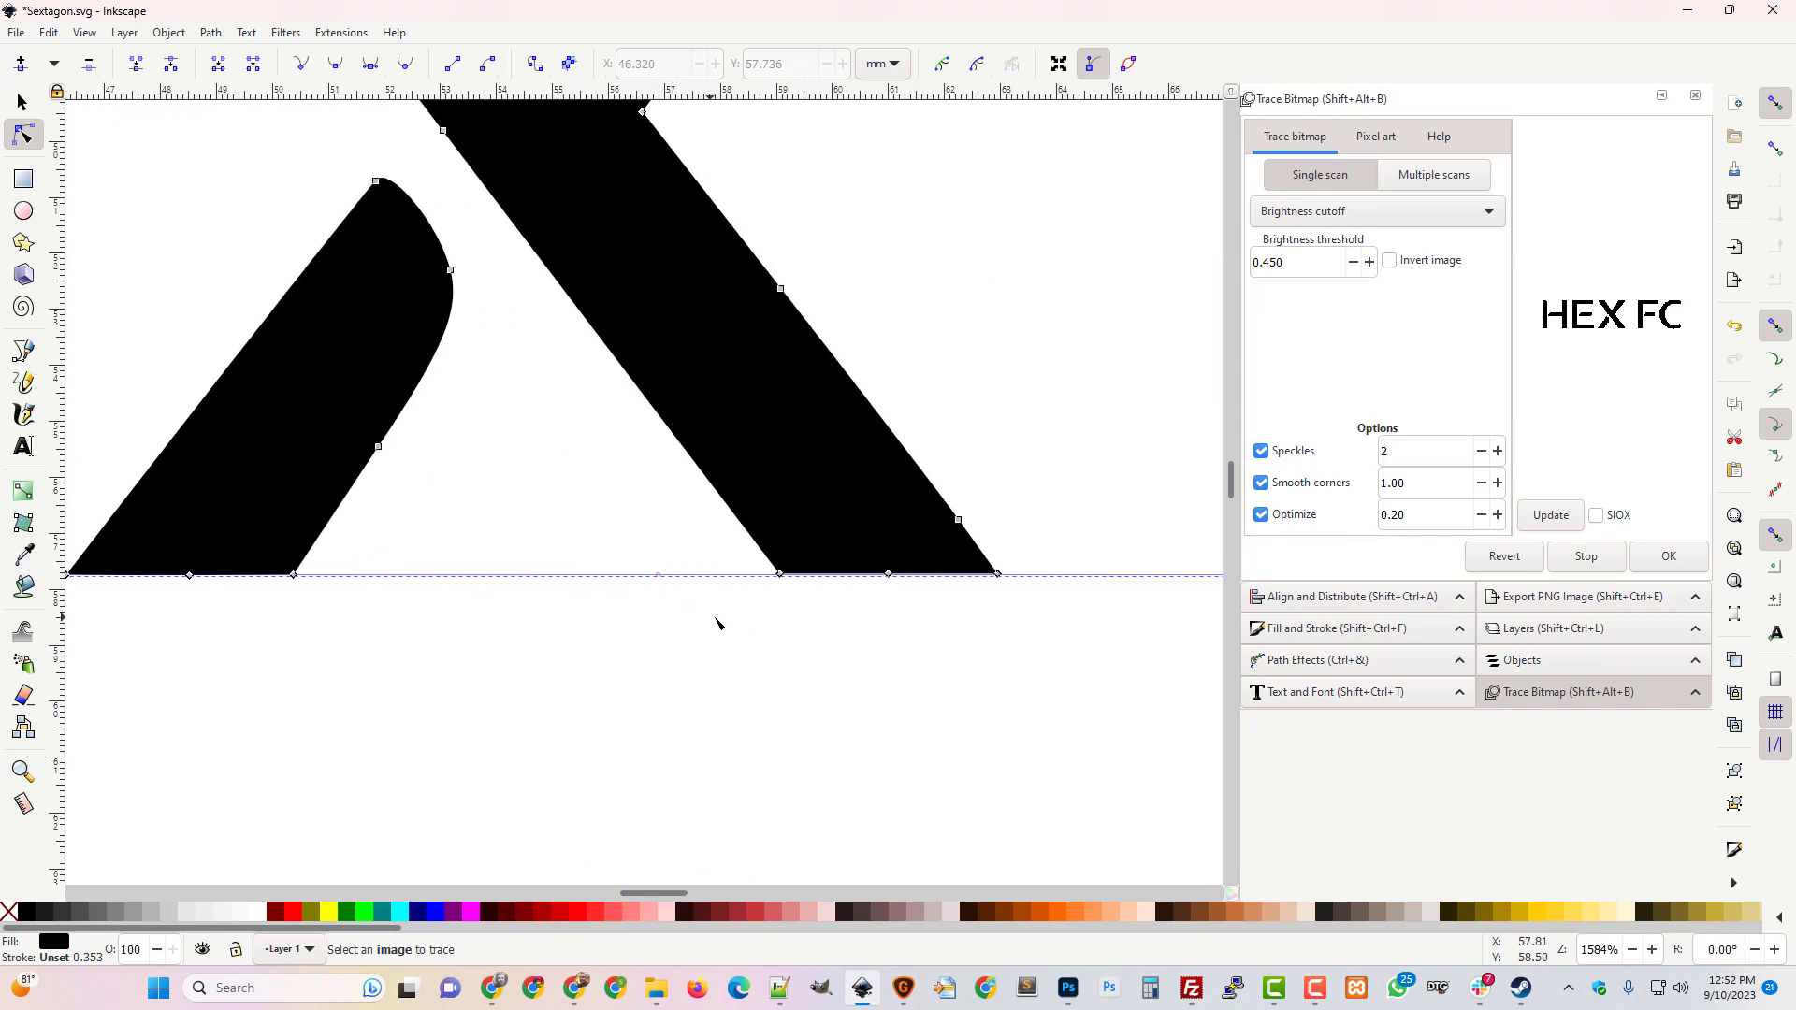
mouse_move(717, 622)
mouse_down()
mouse_move(1071, 573)
mouse_move(1003, 596)
mouse_up()
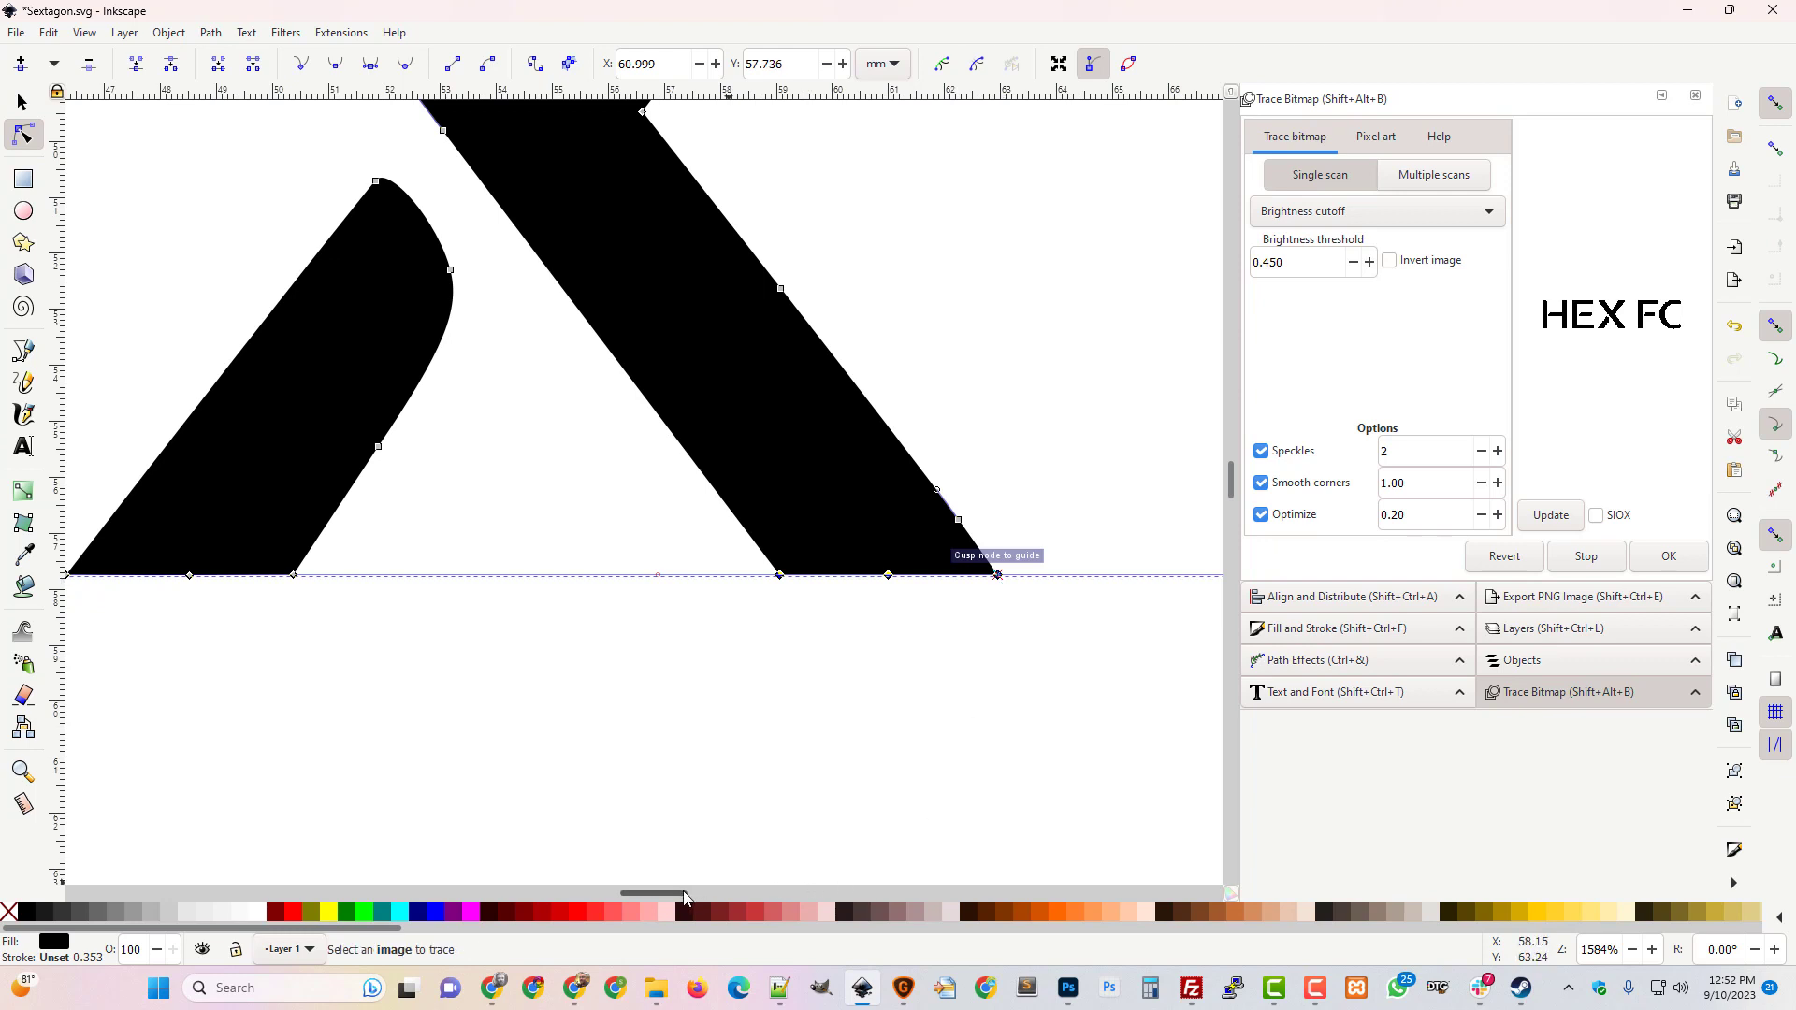
scroll(599, 738, right, 10)
drag(638, 579, 753, 581)
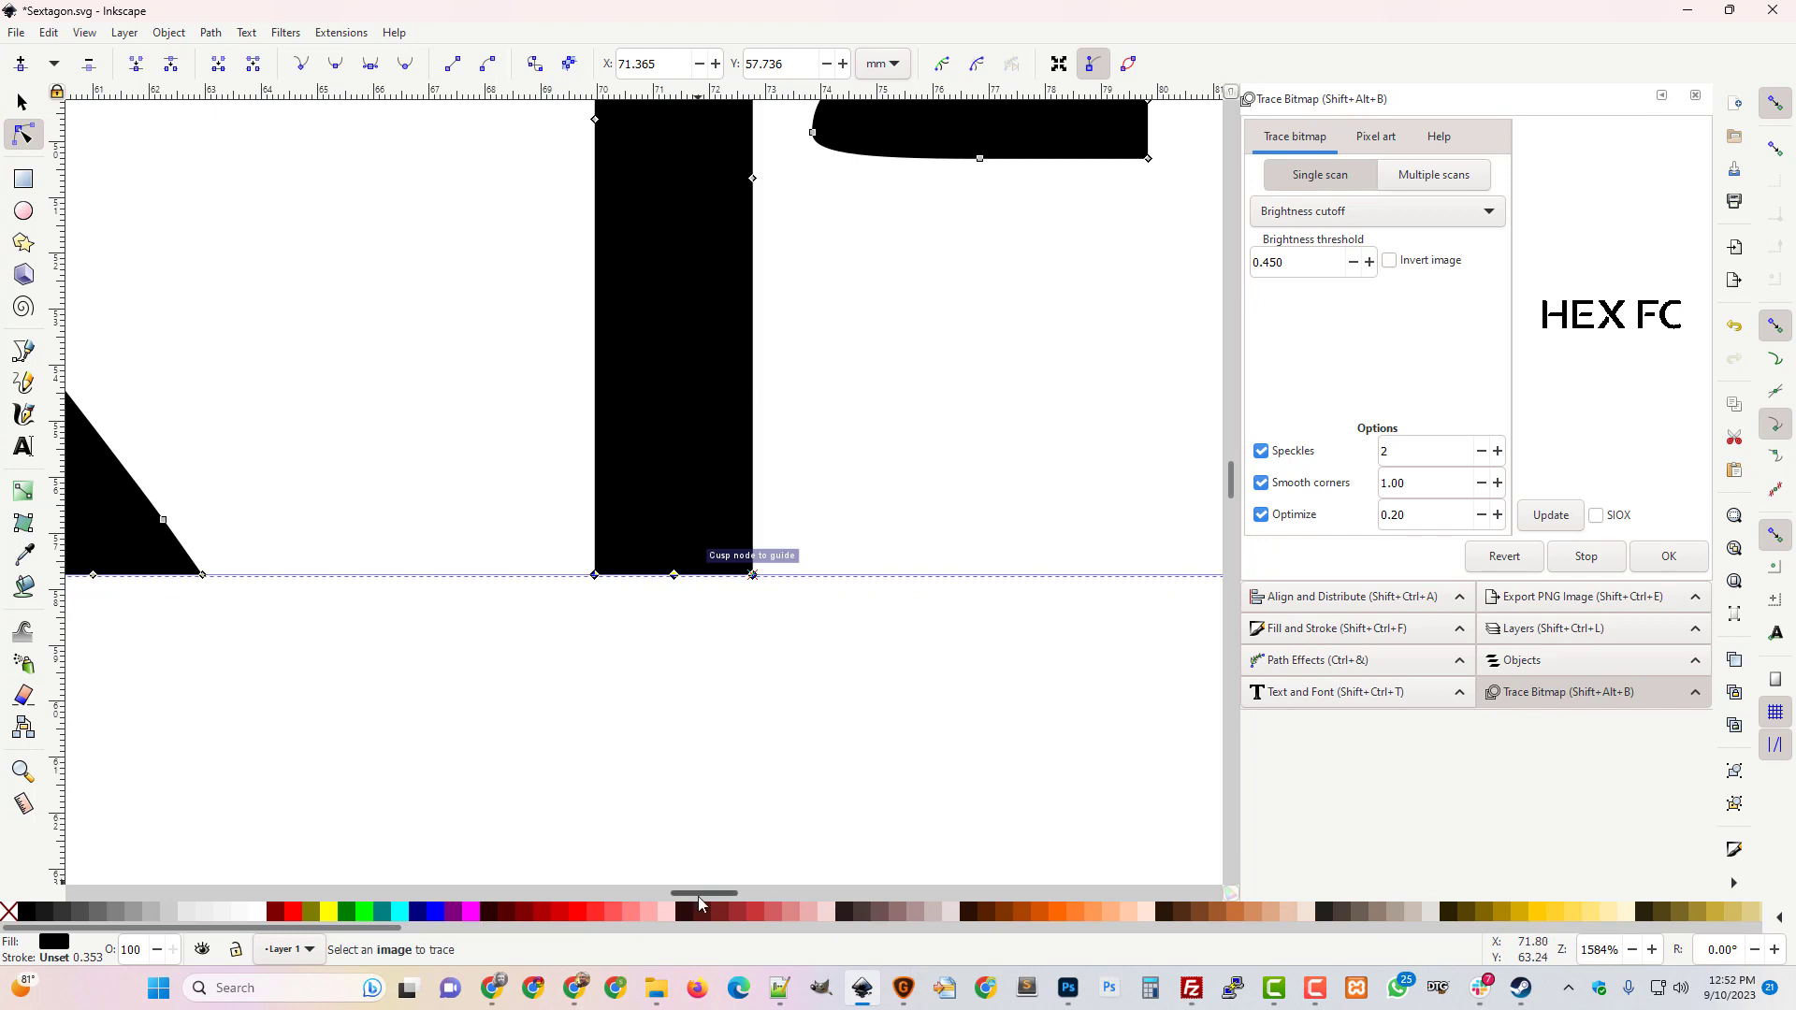
Insert a node between the two nodes at the rounded upper corner of the C's lower terminal.
scroll(703, 866, right, 10)
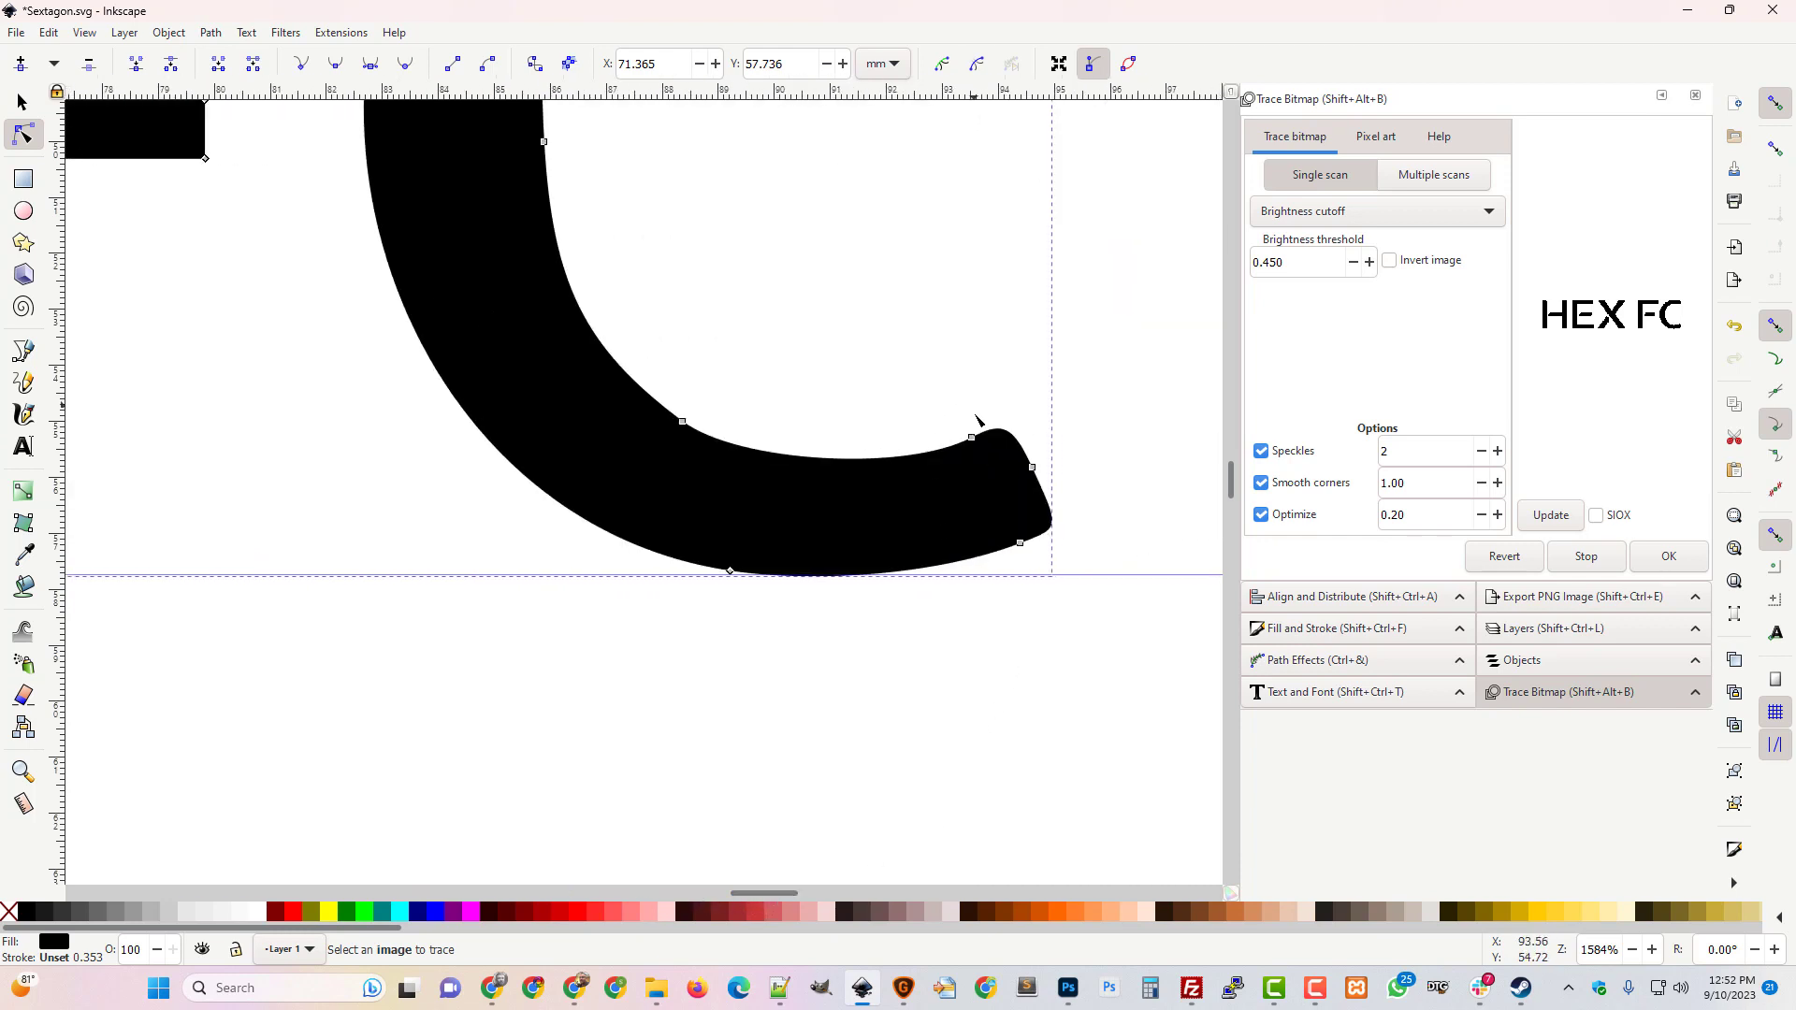
click(971, 437)
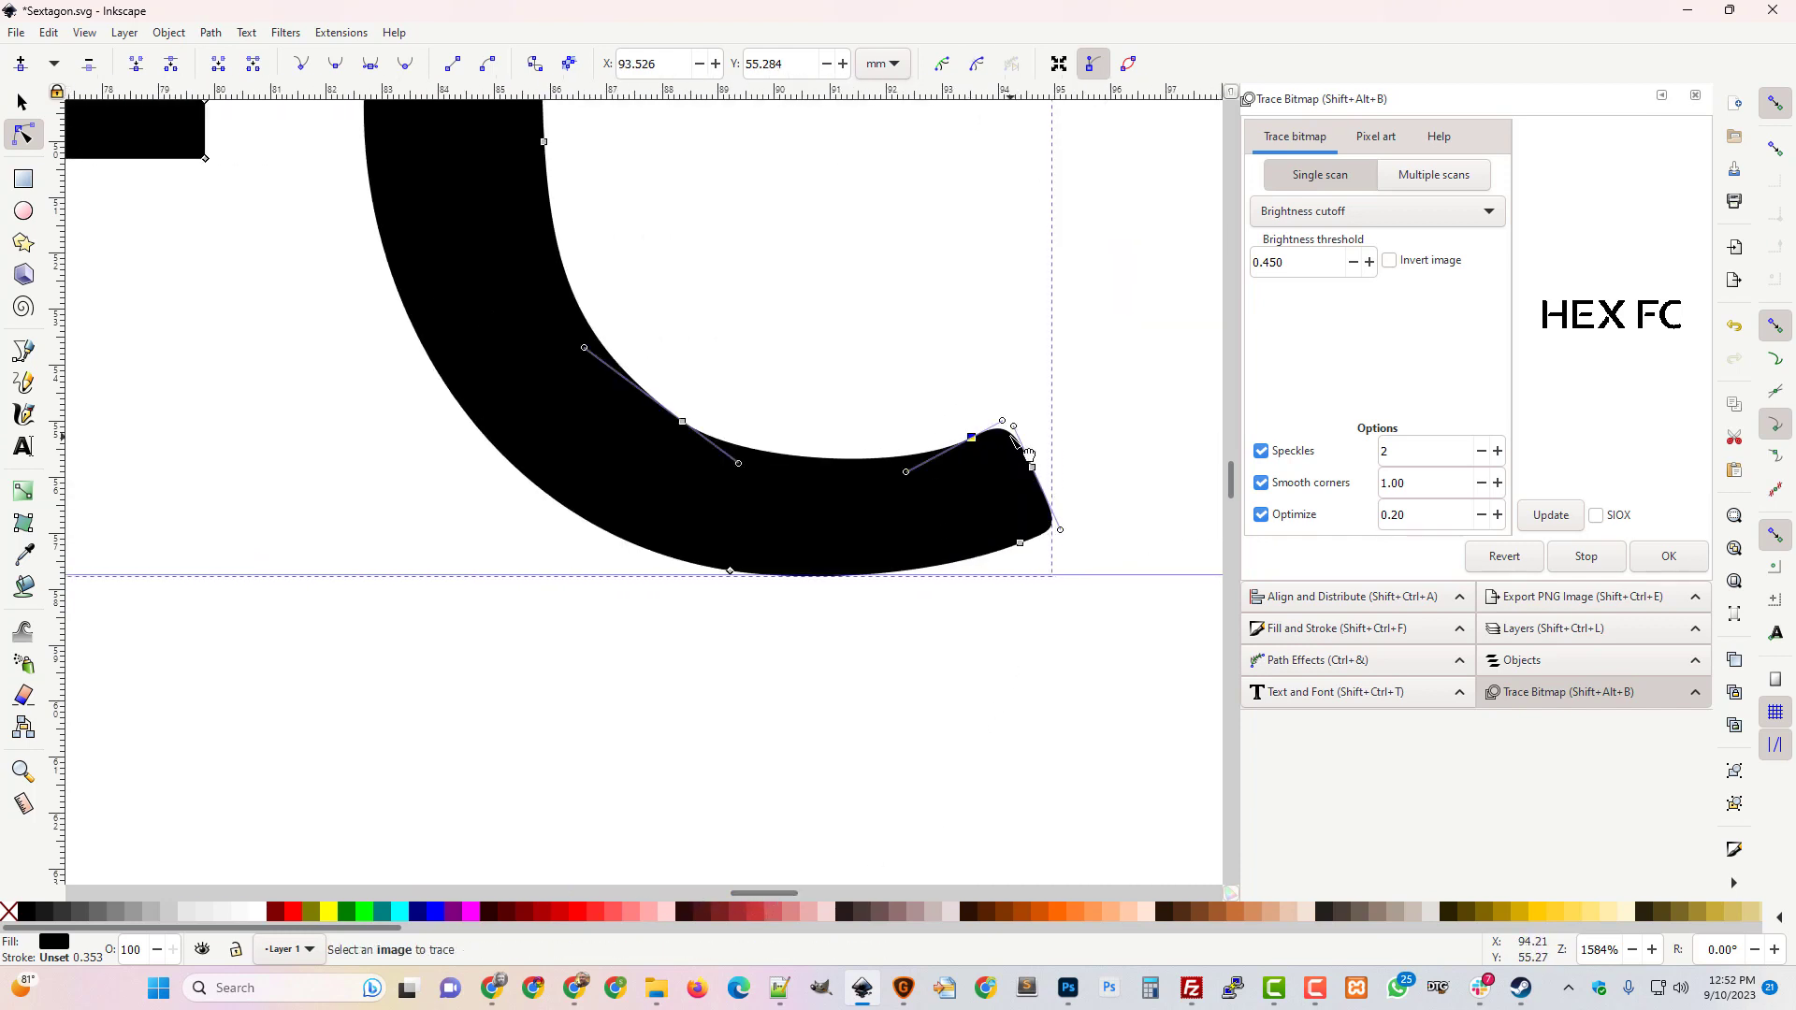
shift+click(1030, 463)
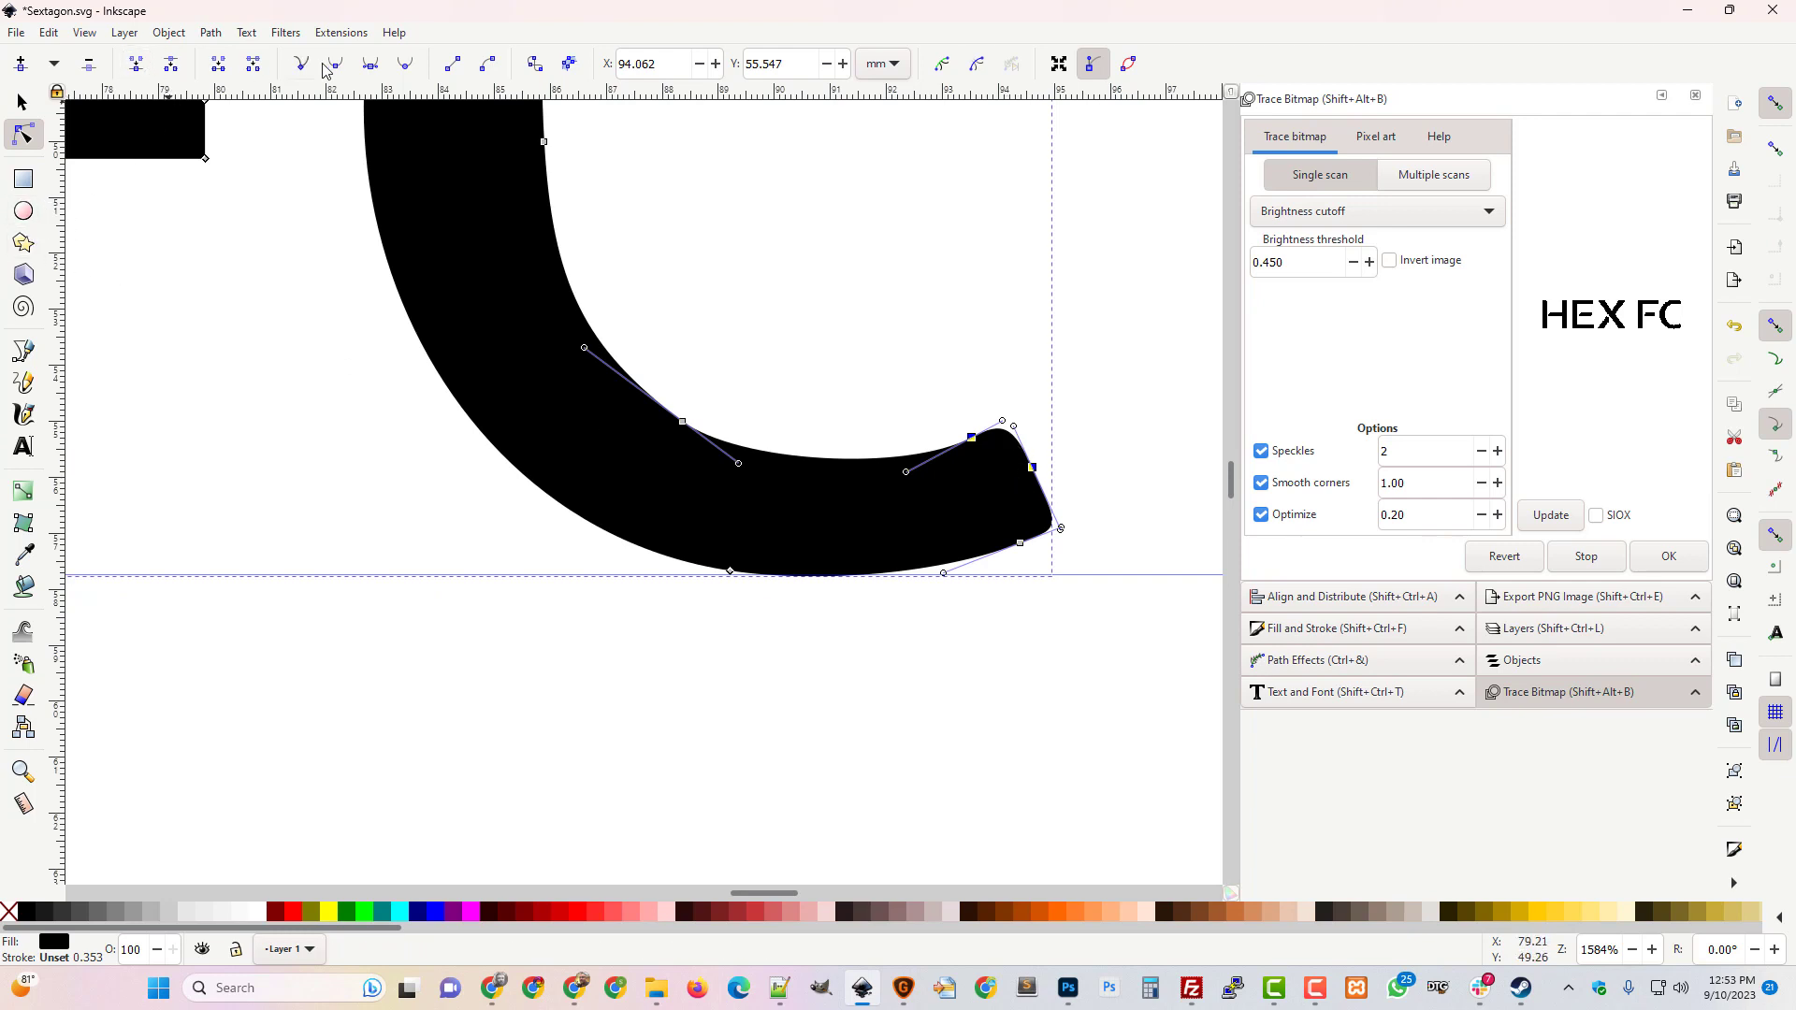
click(18, 66)
click(970, 440)
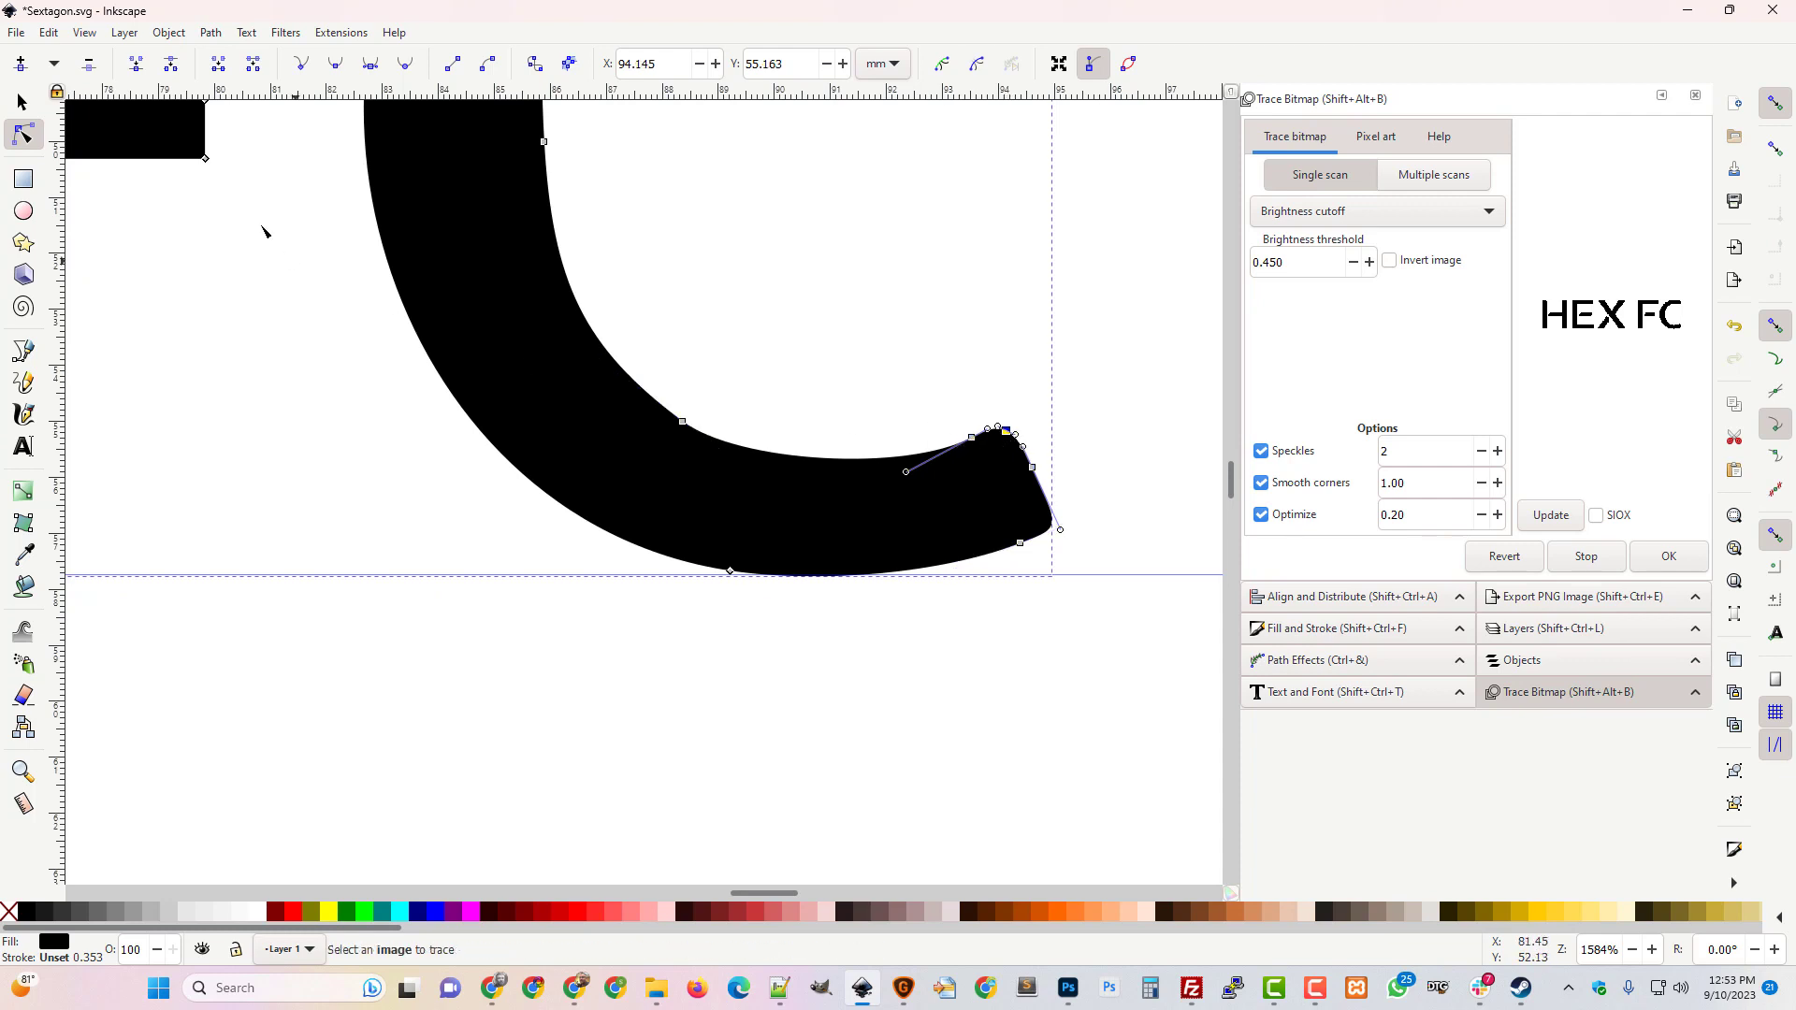
Turn the upper corner node of the C's lower terminal into a corner node, retract its handles and move it outward to a sharp point.
click(302, 63)
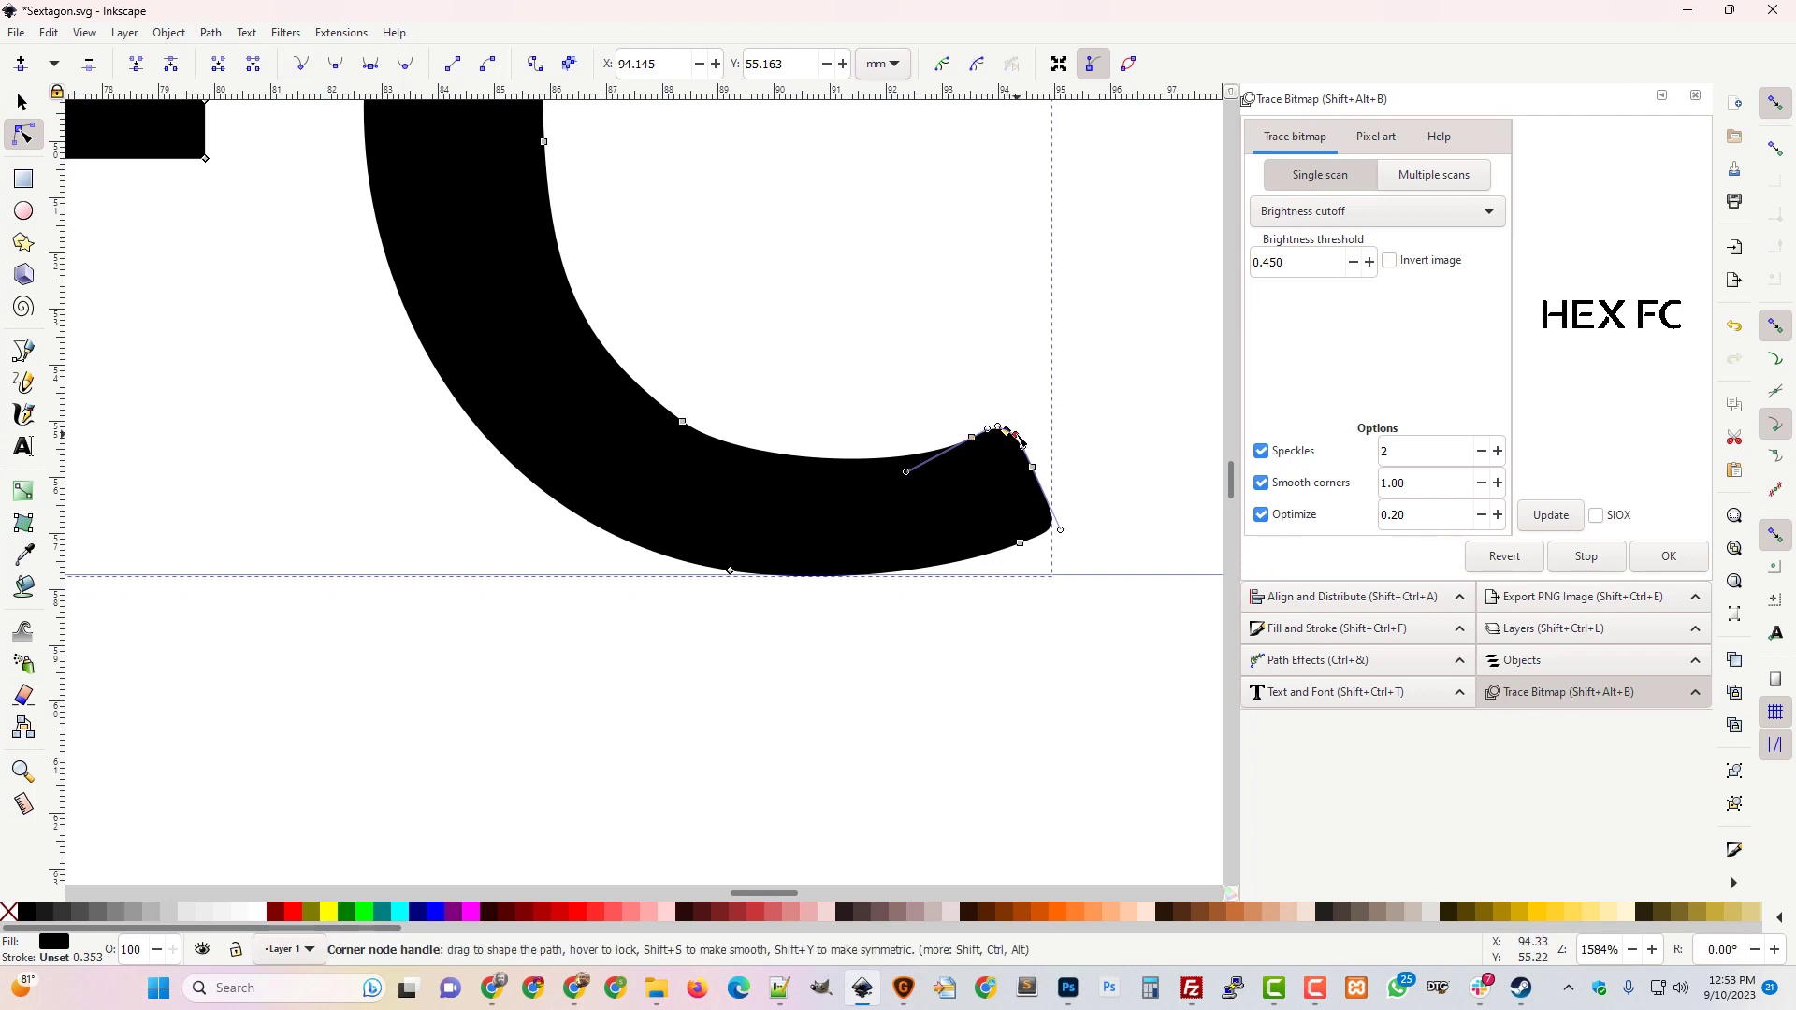
drag(1015, 434, 1007, 432)
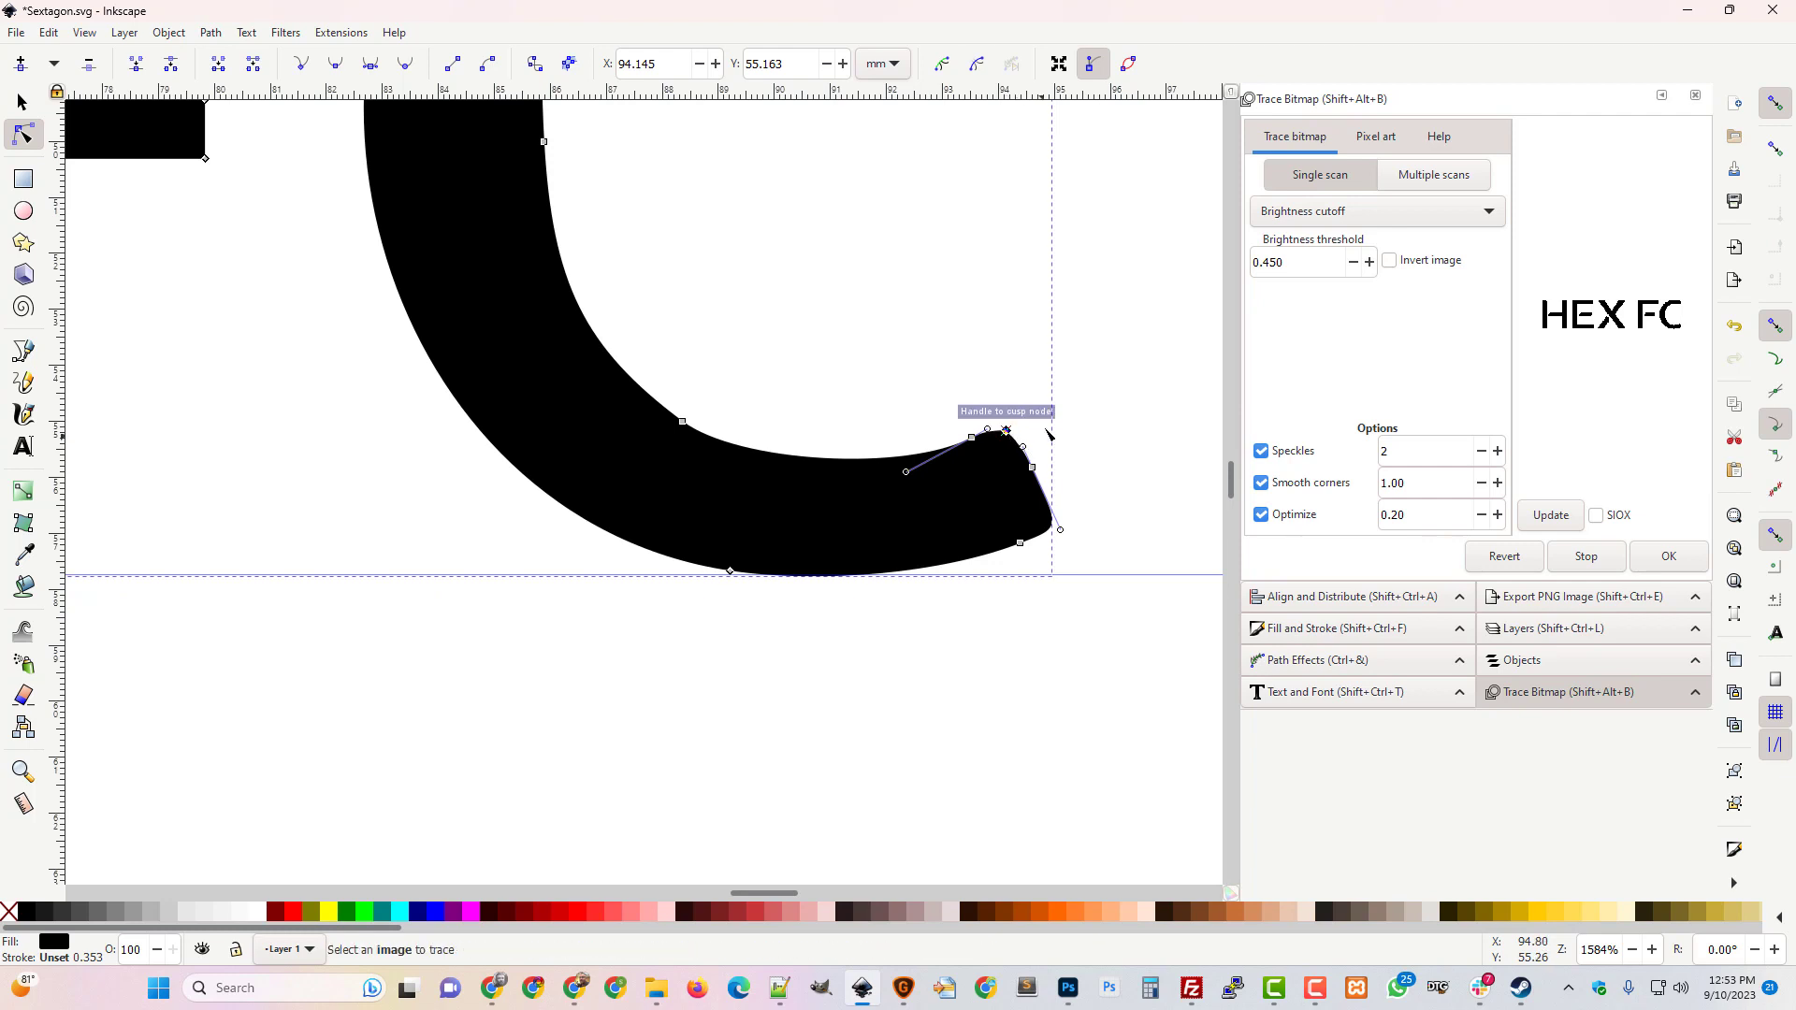
click(1011, 427)
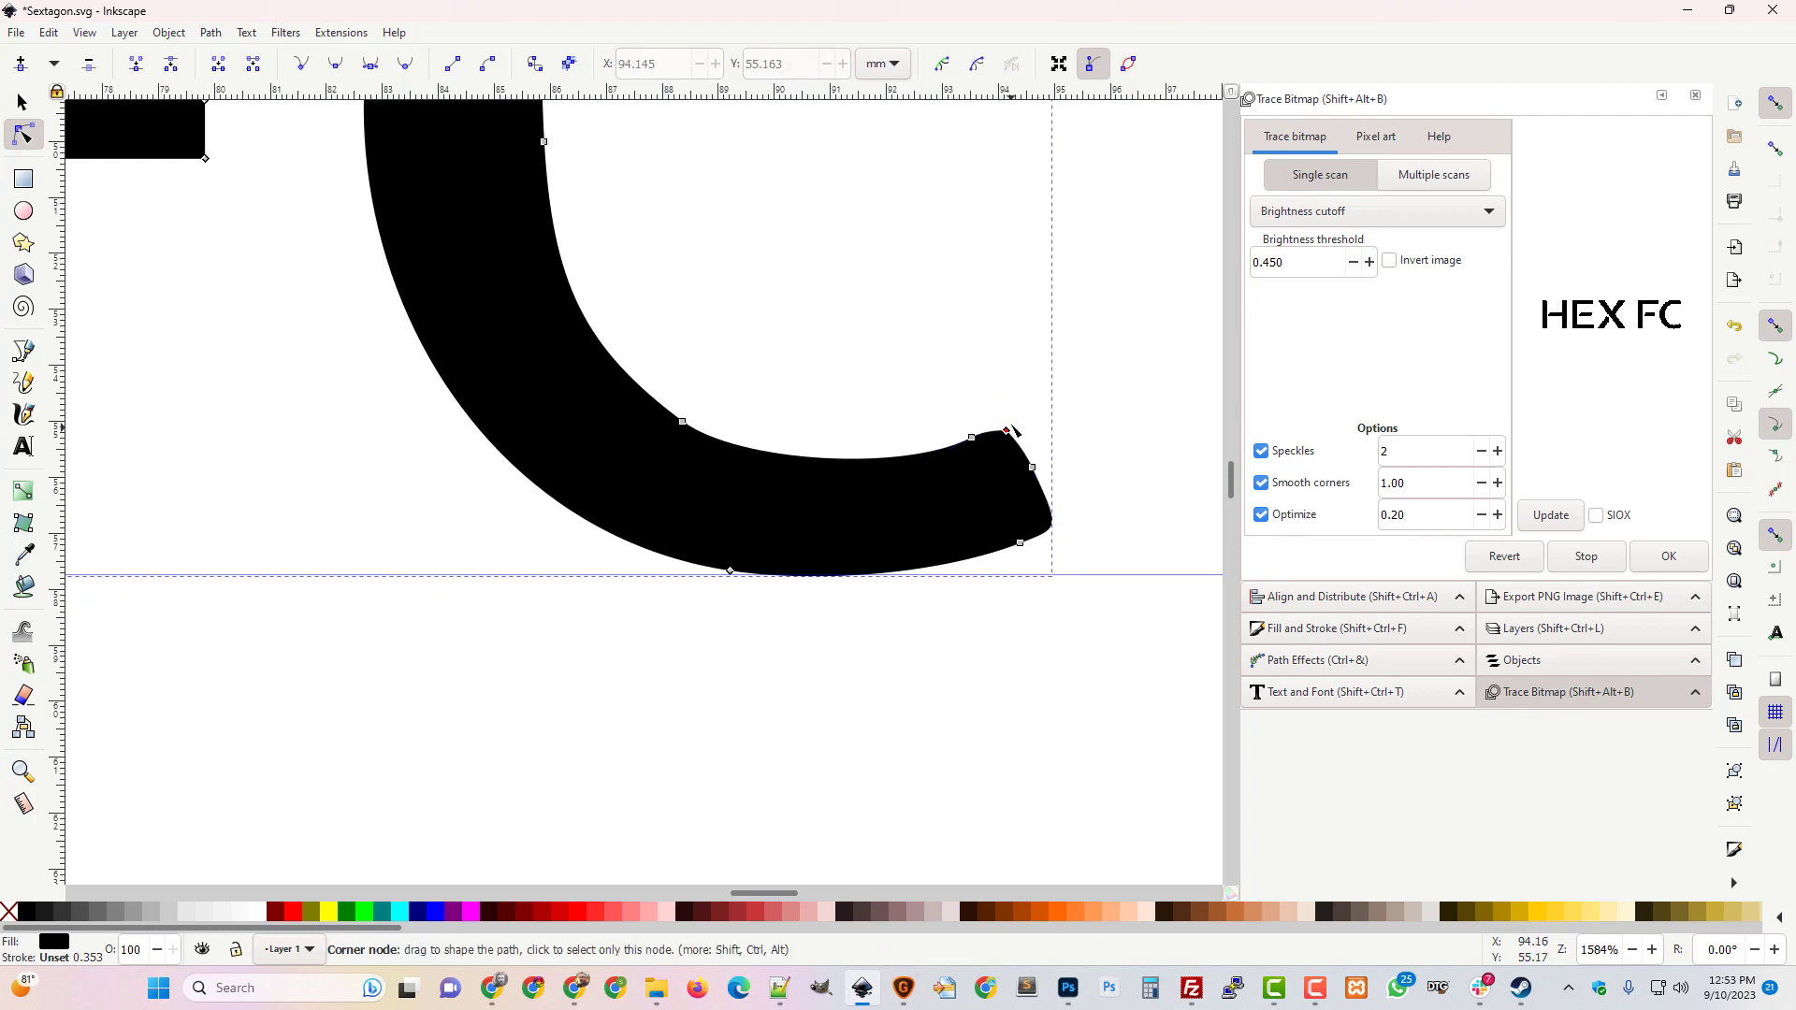
drag(1011, 428, 1015, 426)
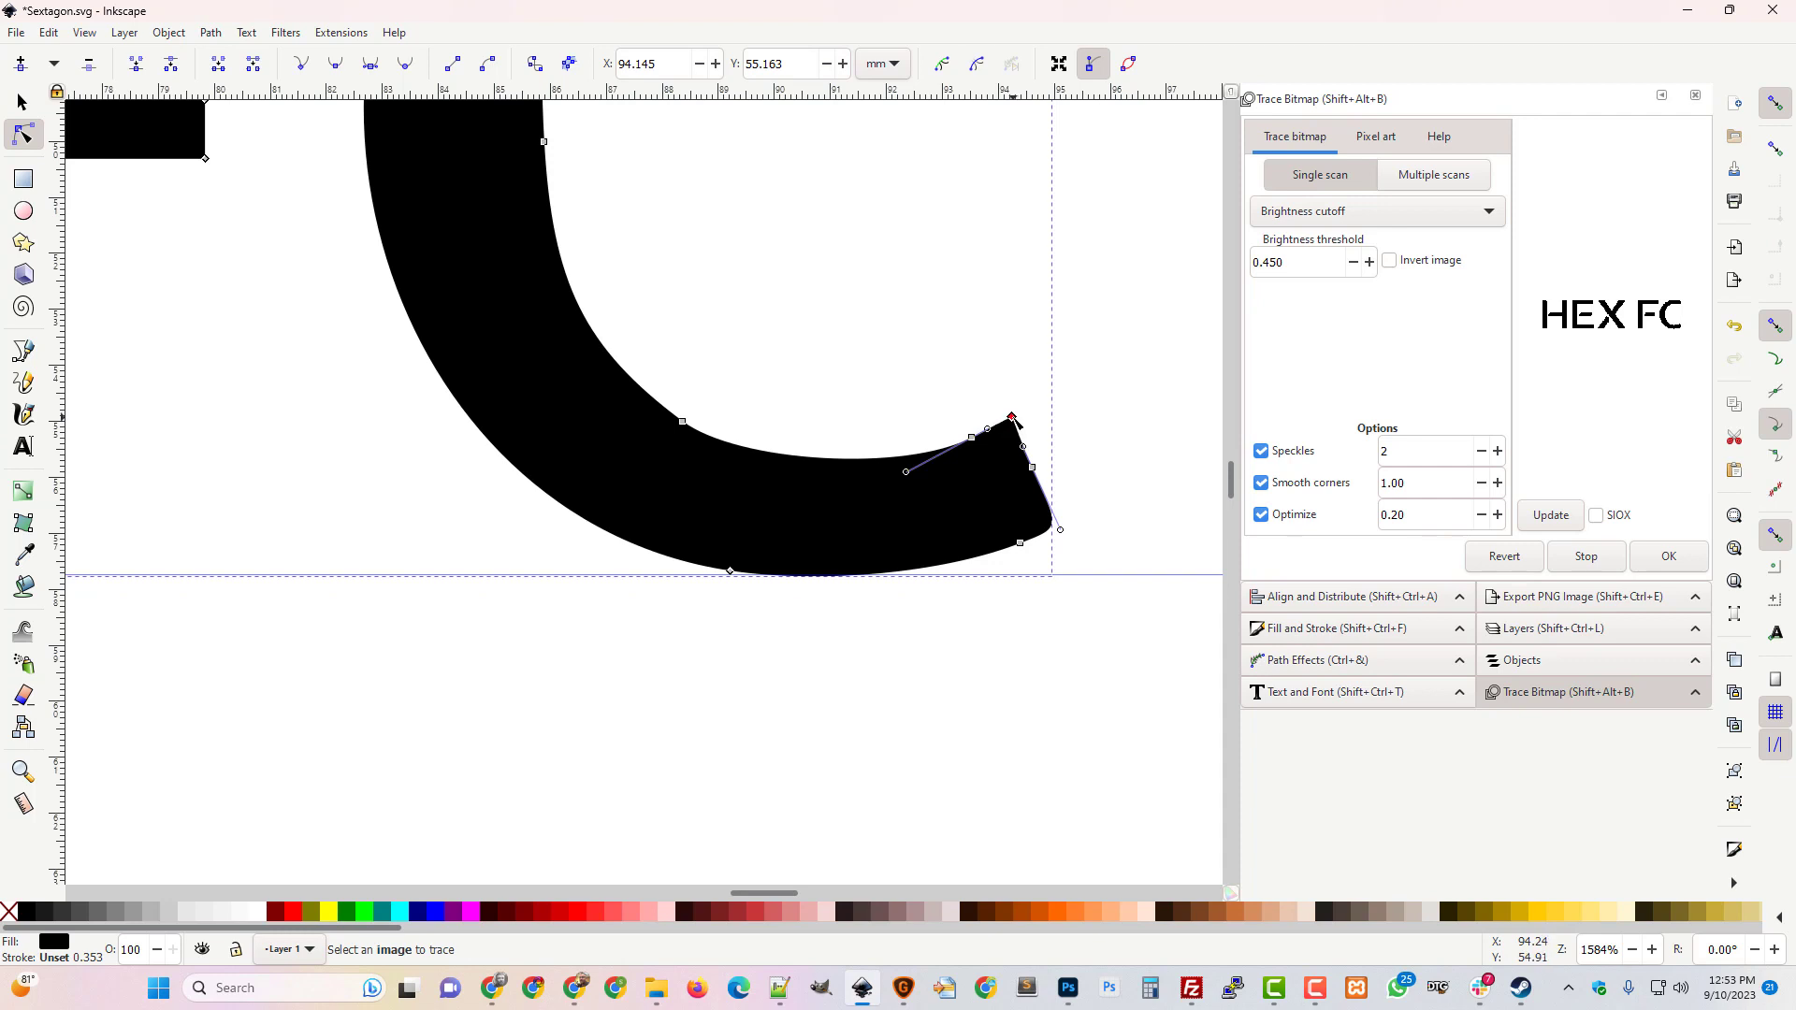
Insert a node at the rounded lower corner of the C's lower terminal, retract its handles and move it outward to sharpen the corner.
click(1051, 533)
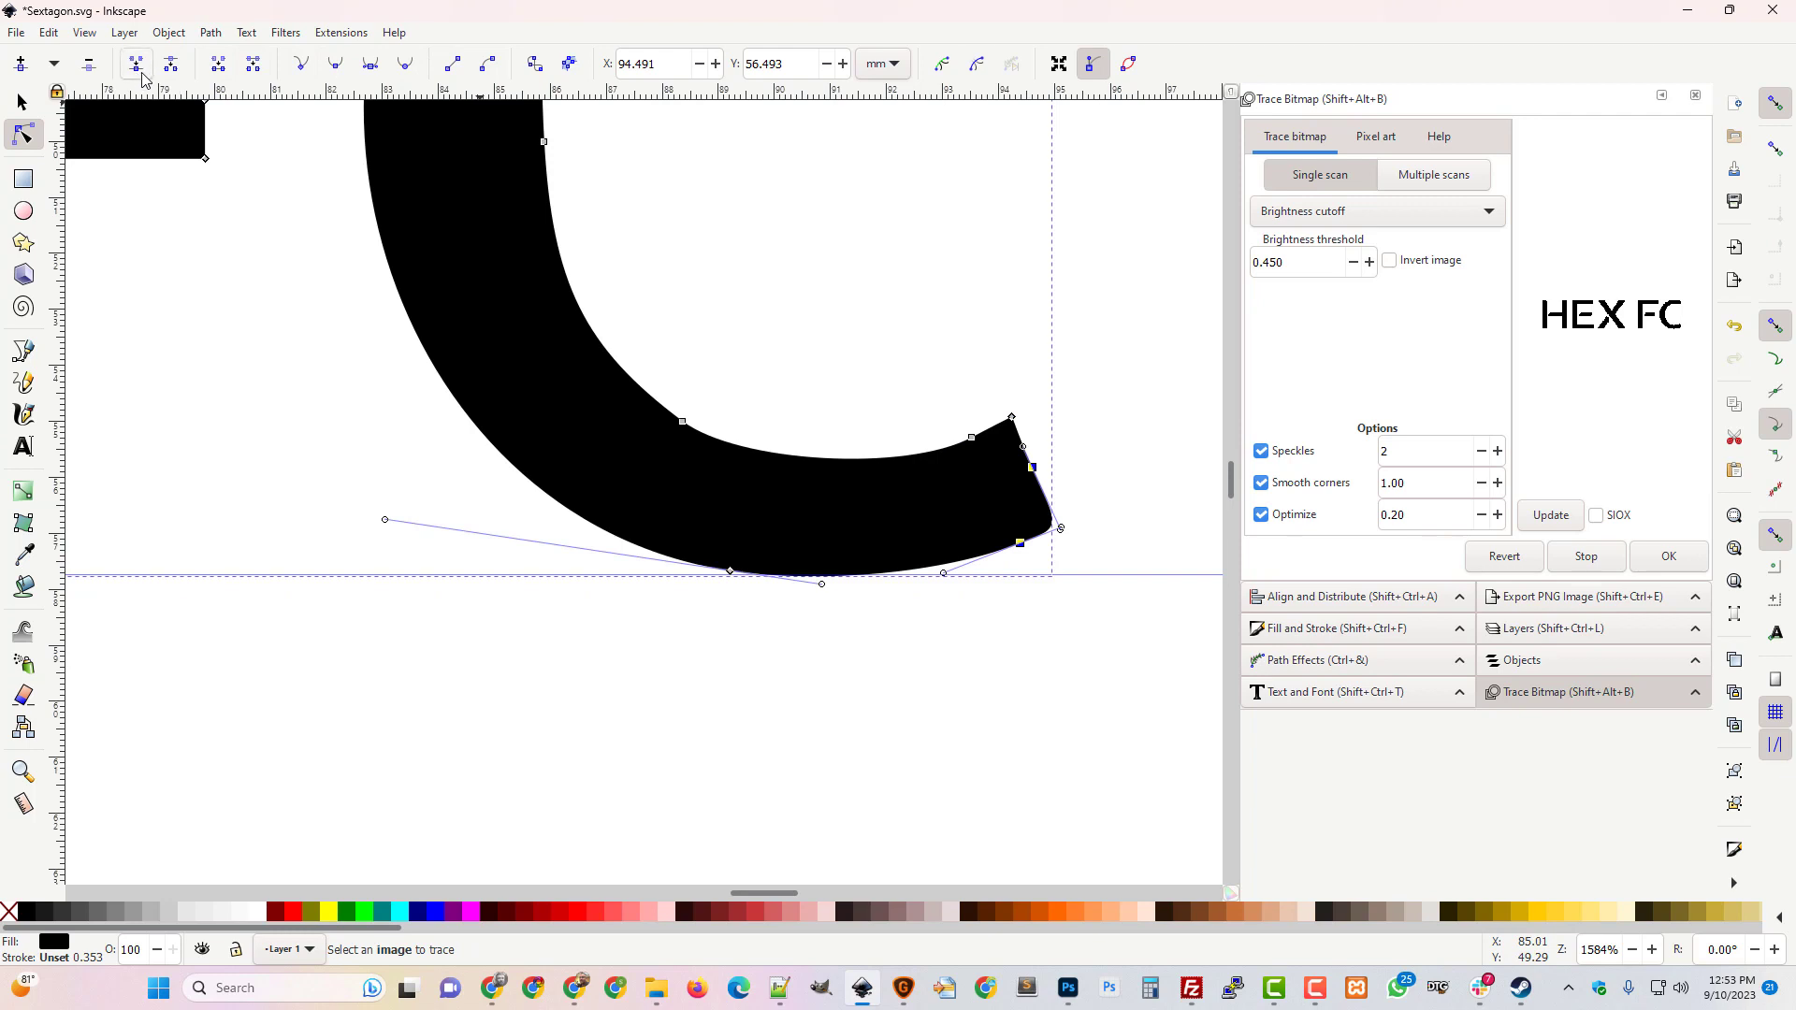
click(22, 67)
click(1051, 522)
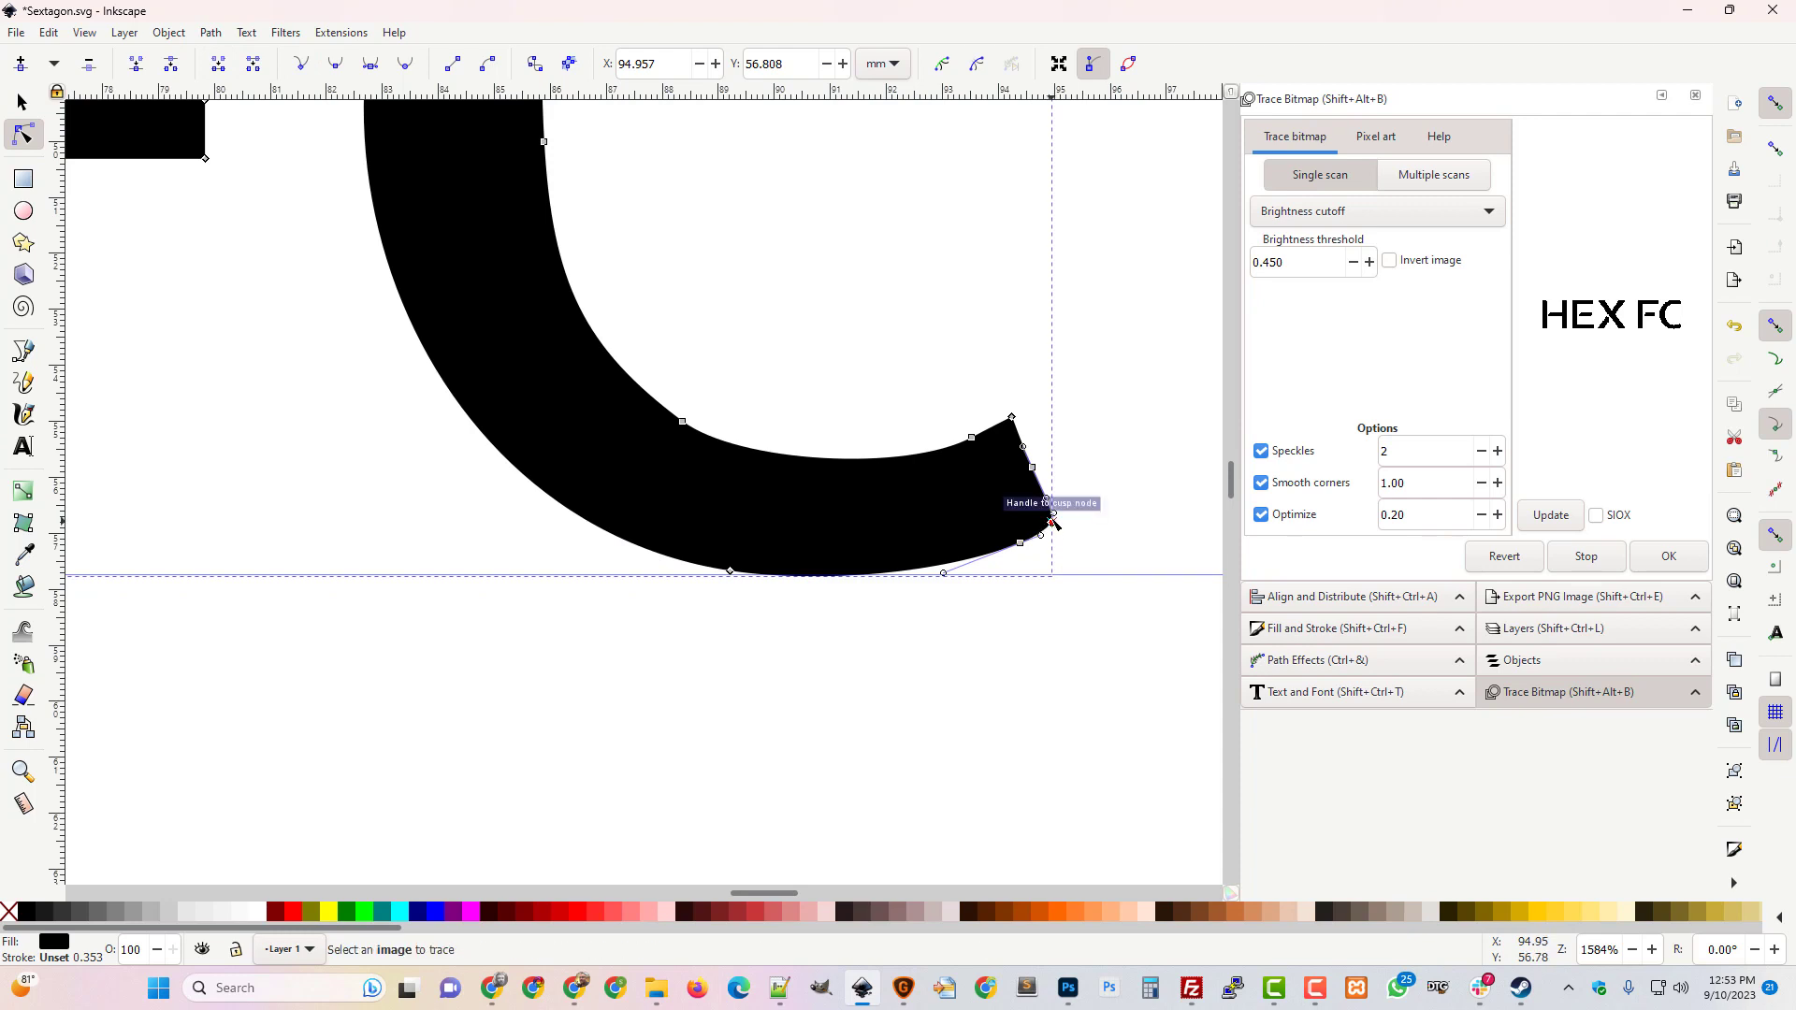
drag(1051, 523, 1059, 528)
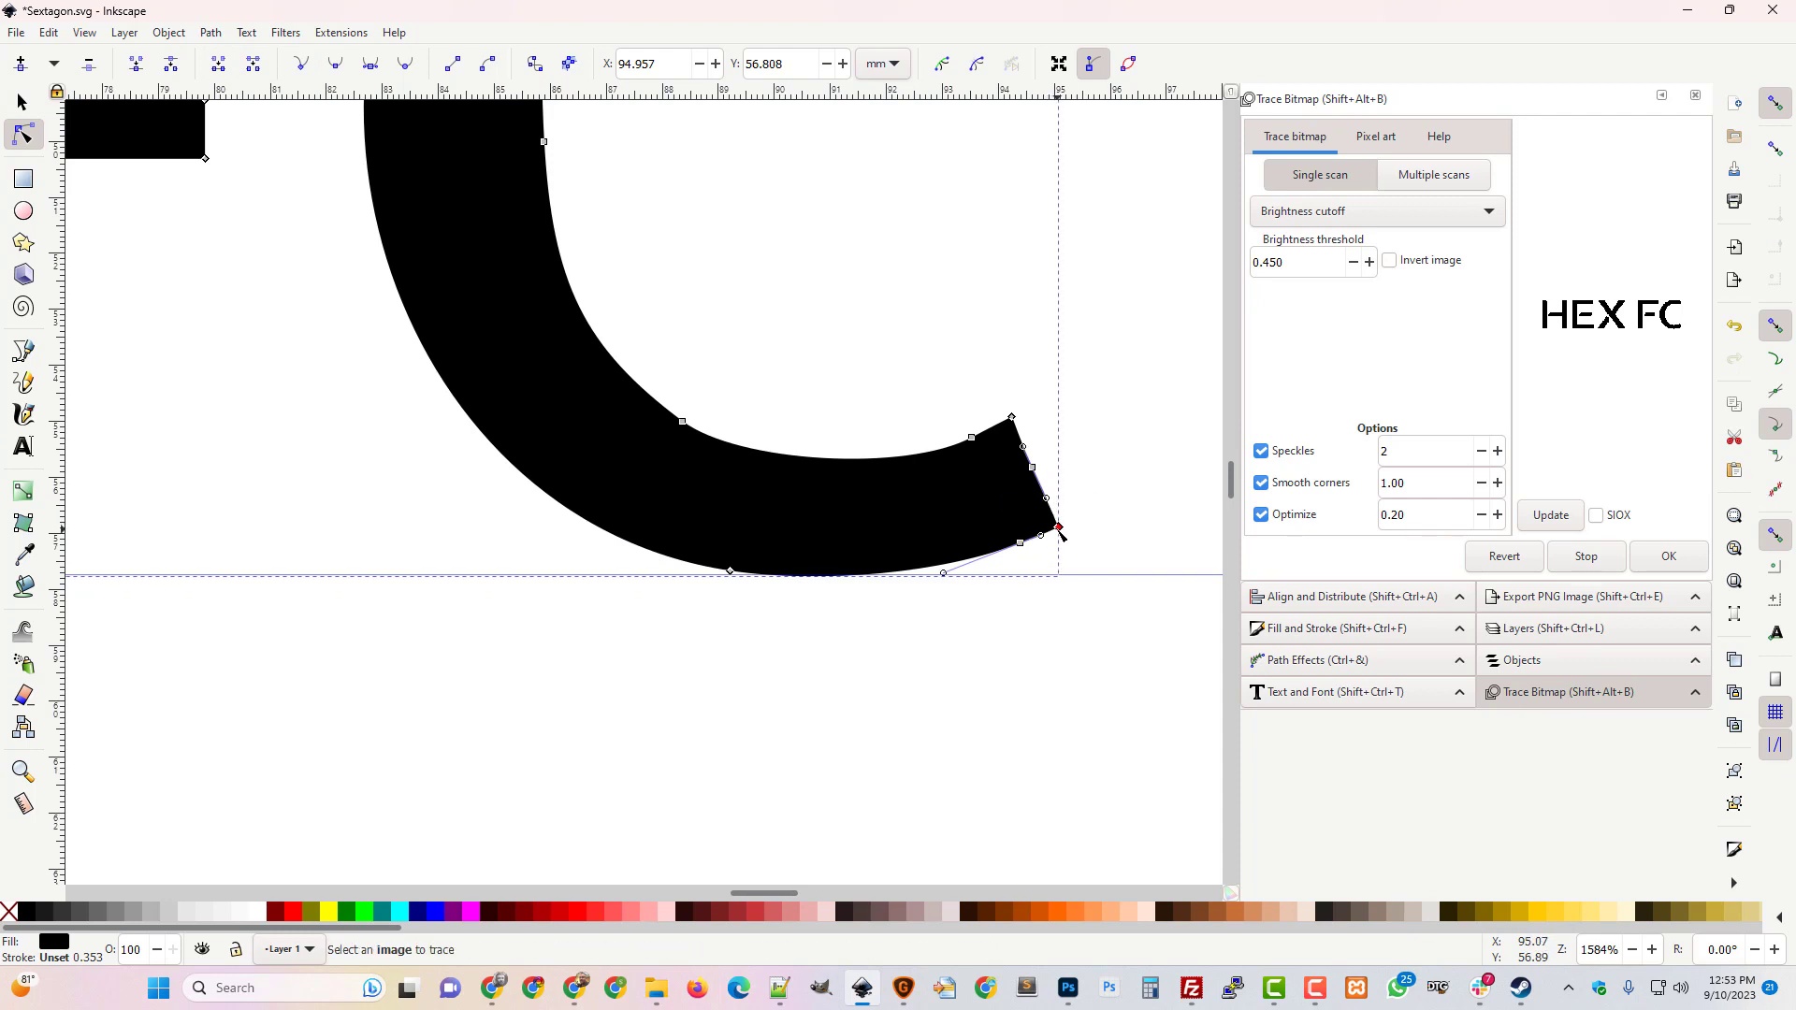
Insert a node at the rounded lower corner of the C's upper terminal, retract its handles and move it outward to sharpen the corner.
scroll(1061, 529, up, 10)
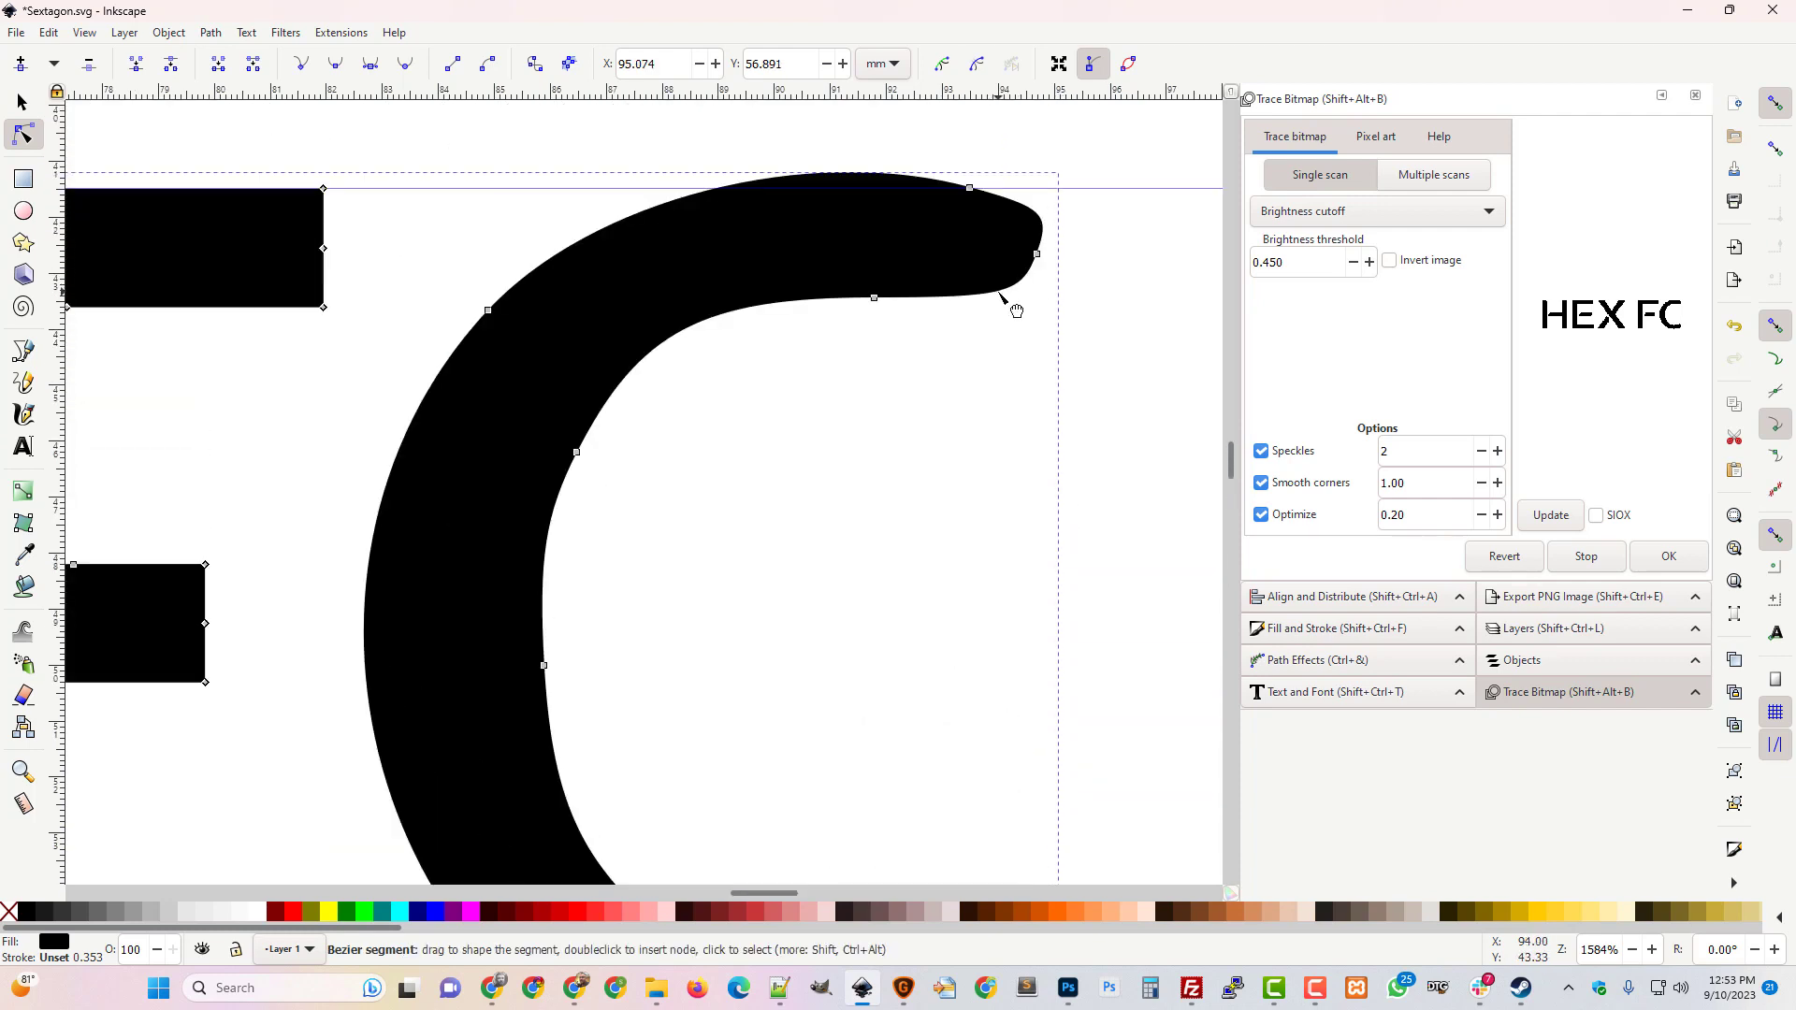
click(1009, 292)
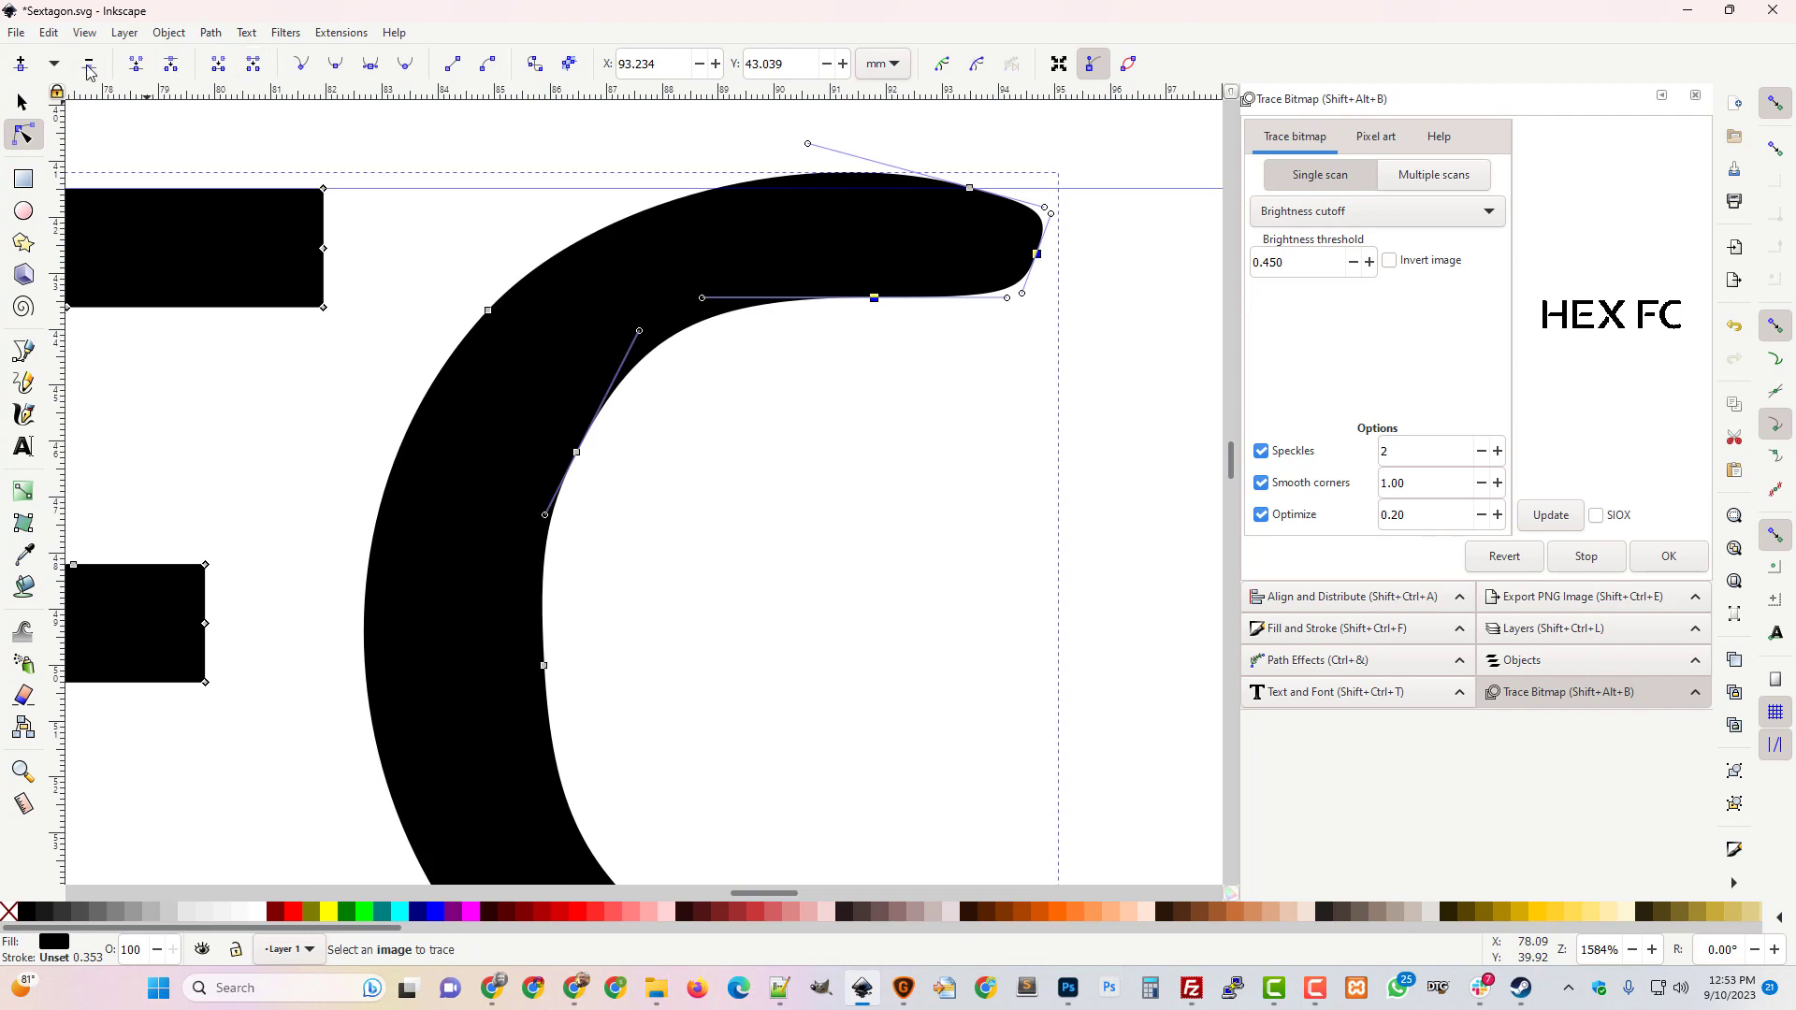
click(21, 63)
click(999, 291)
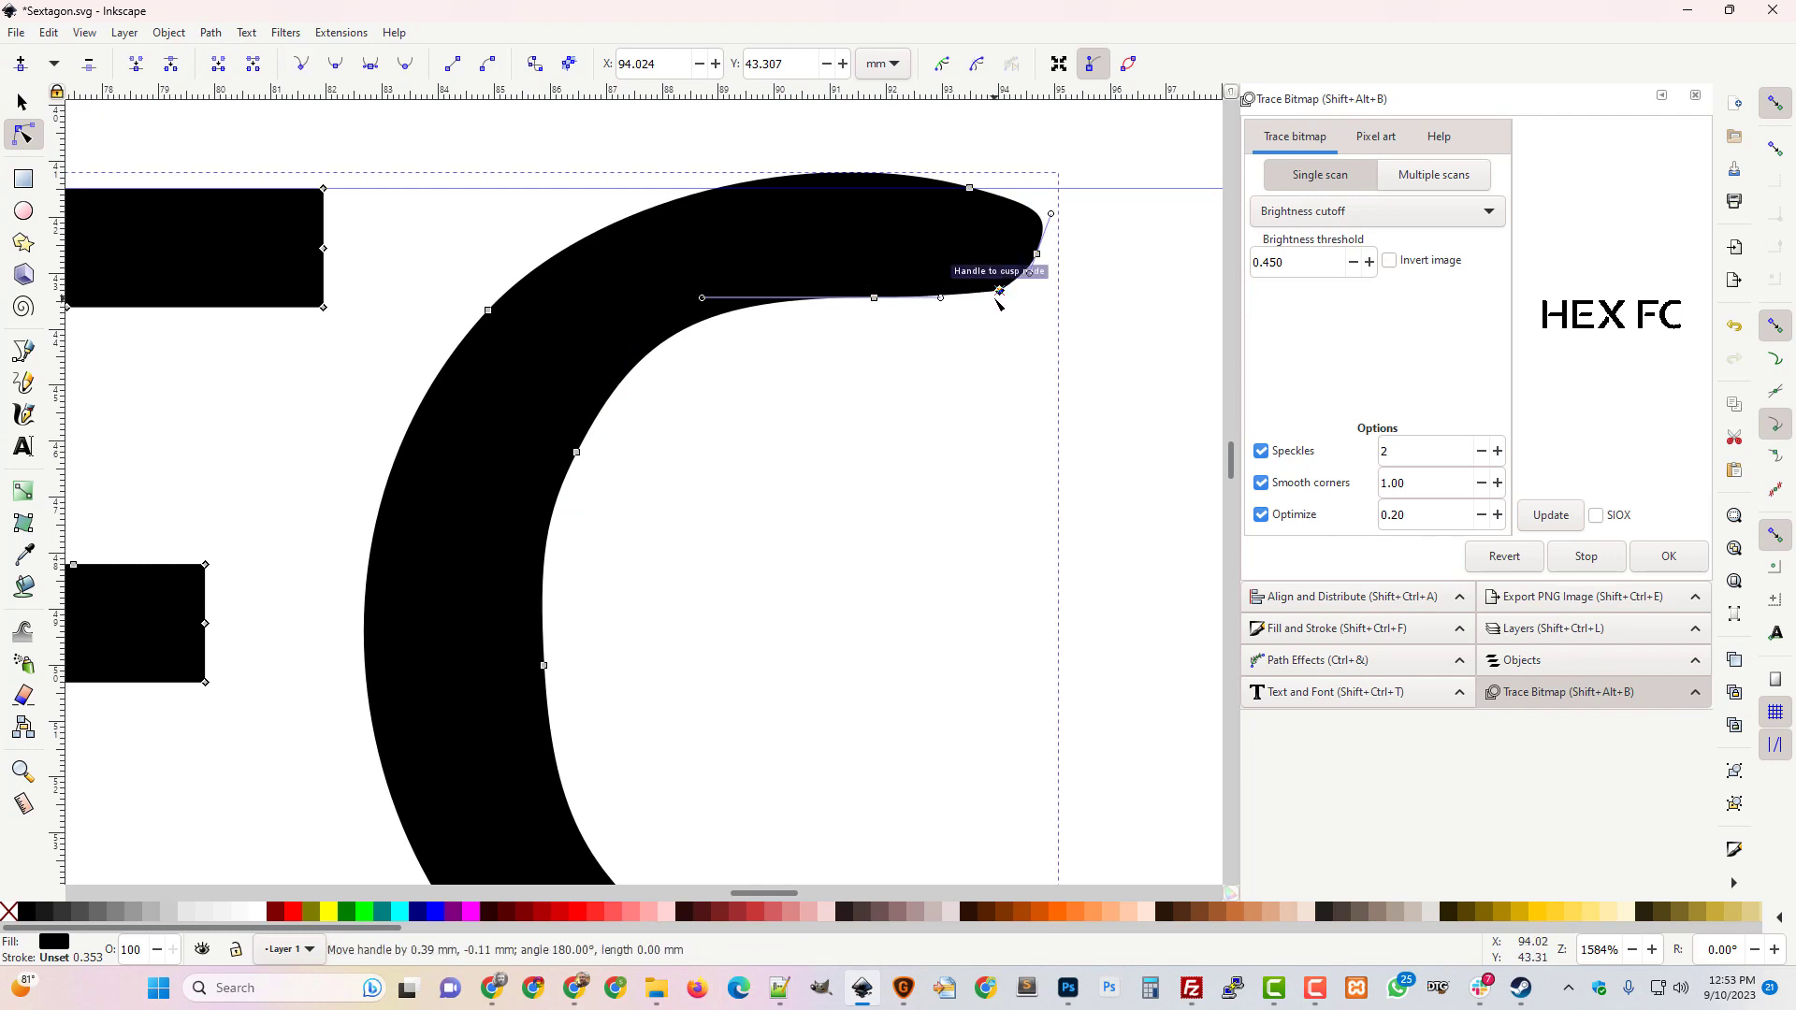
drag(979, 299, 1011, 310)
Insert a corner node at the rounded upper corner of the C's upper terminal, pull it to a sharp point, and lower the terminal's inner corner node slightly.
click(1041, 222)
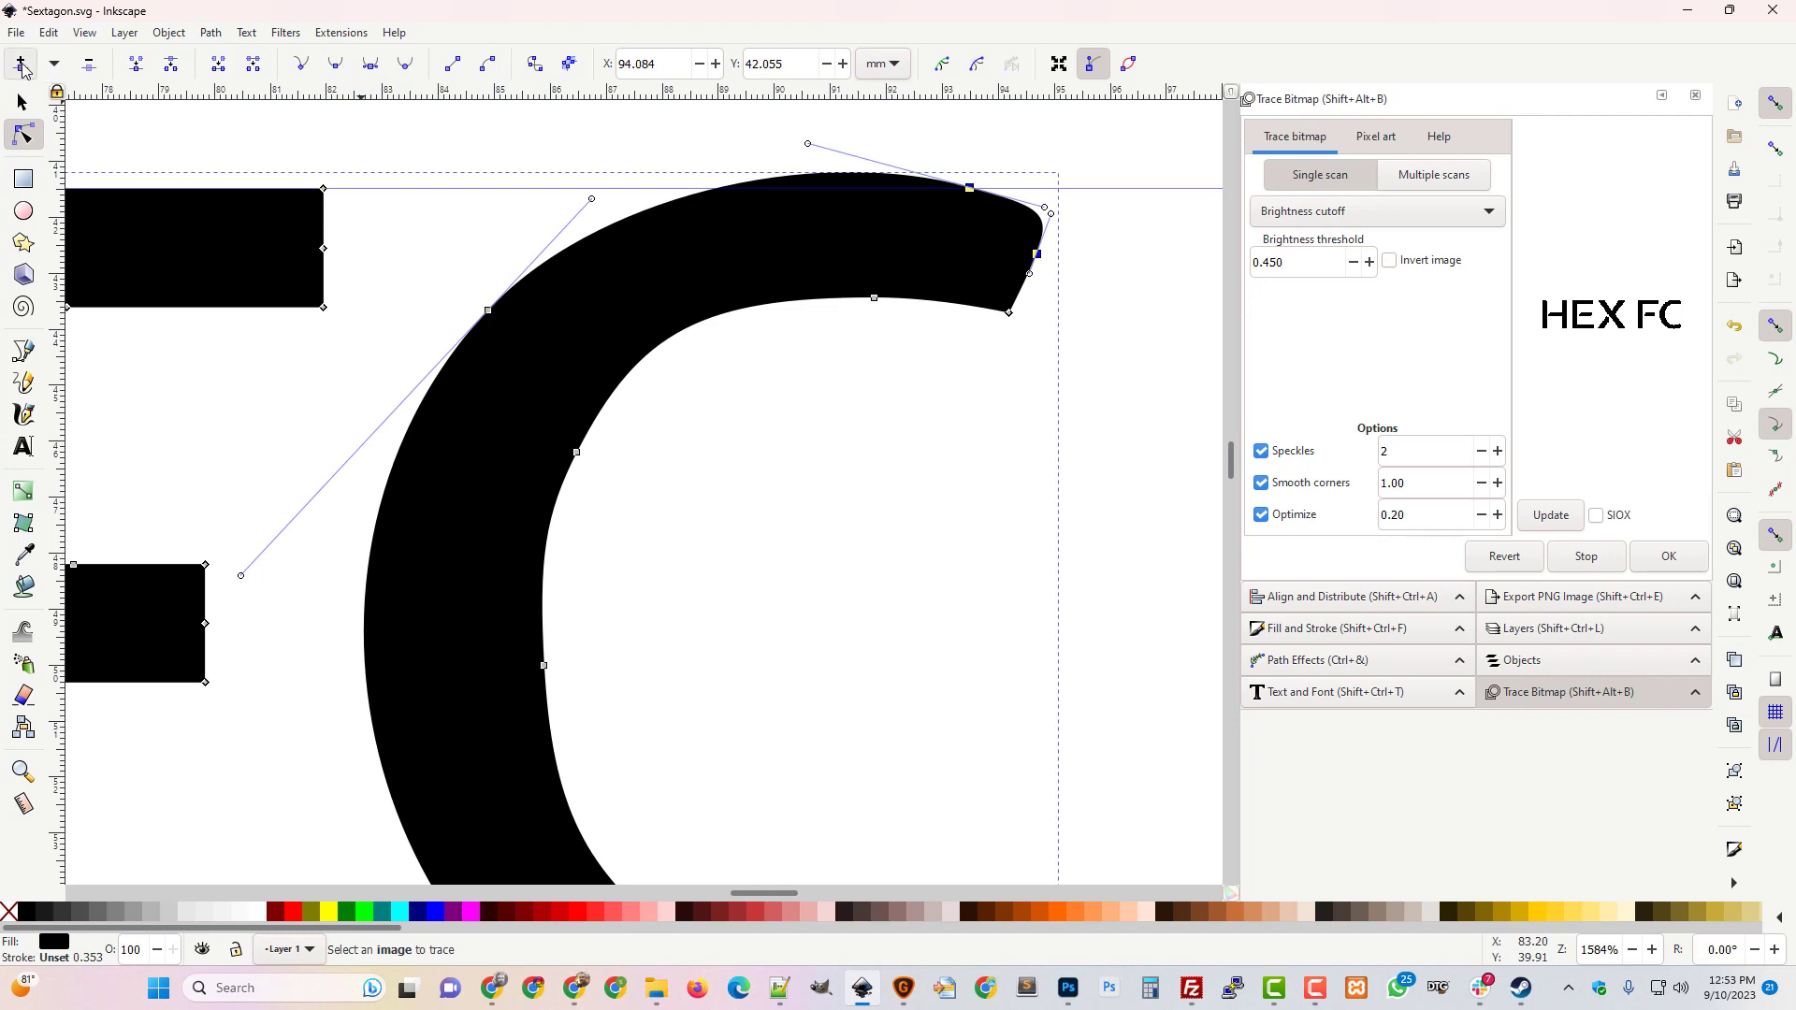
click(1038, 216)
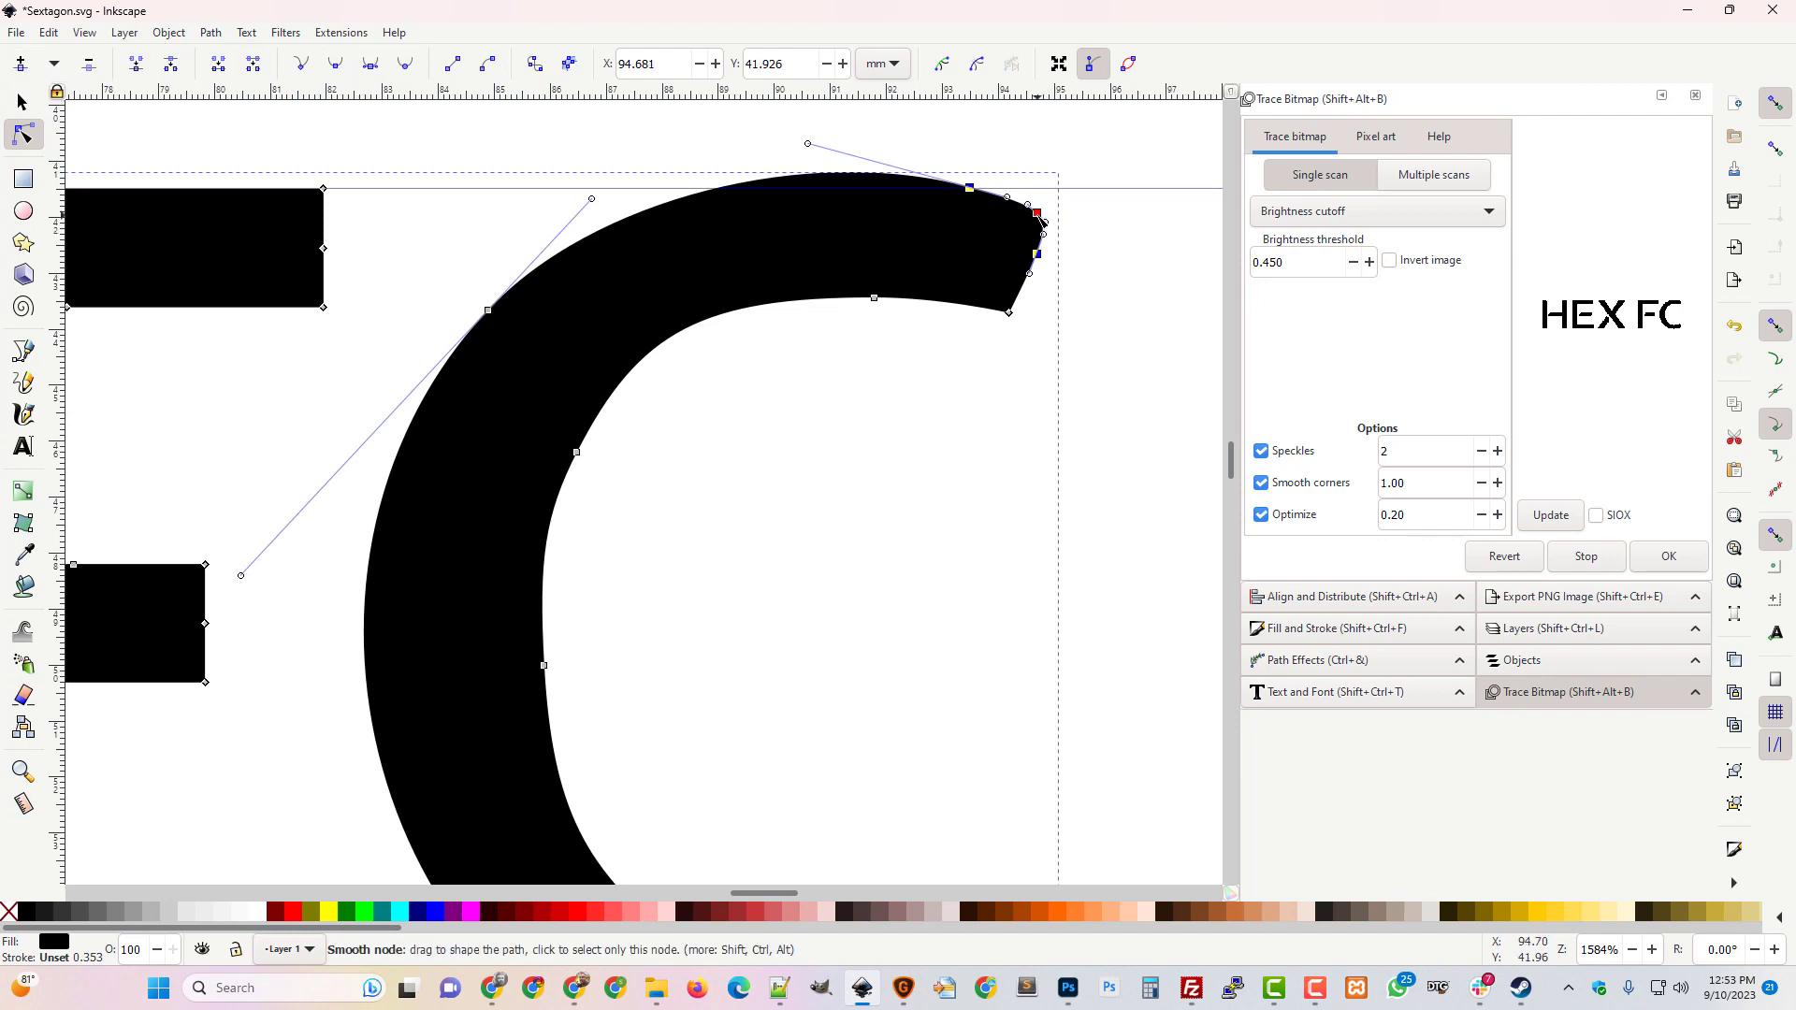
click(304, 66)
drag(1046, 226, 1055, 218)
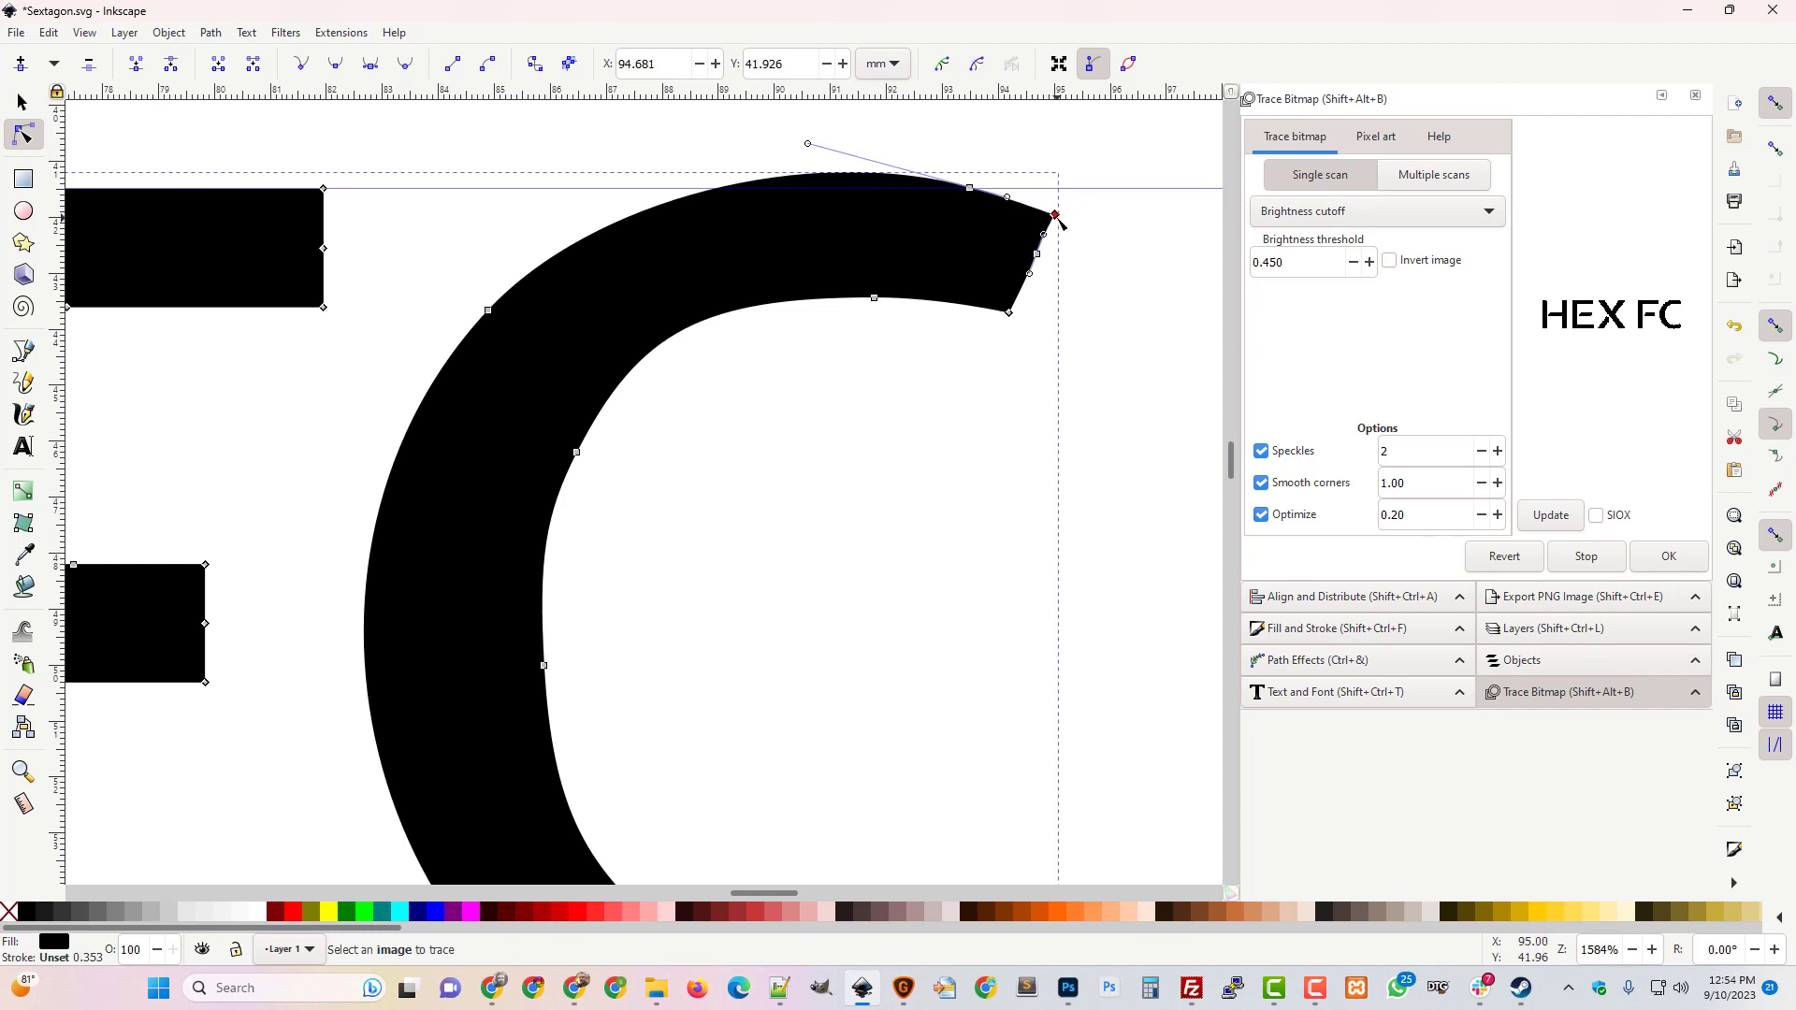
drag(1057, 219, 1058, 221)
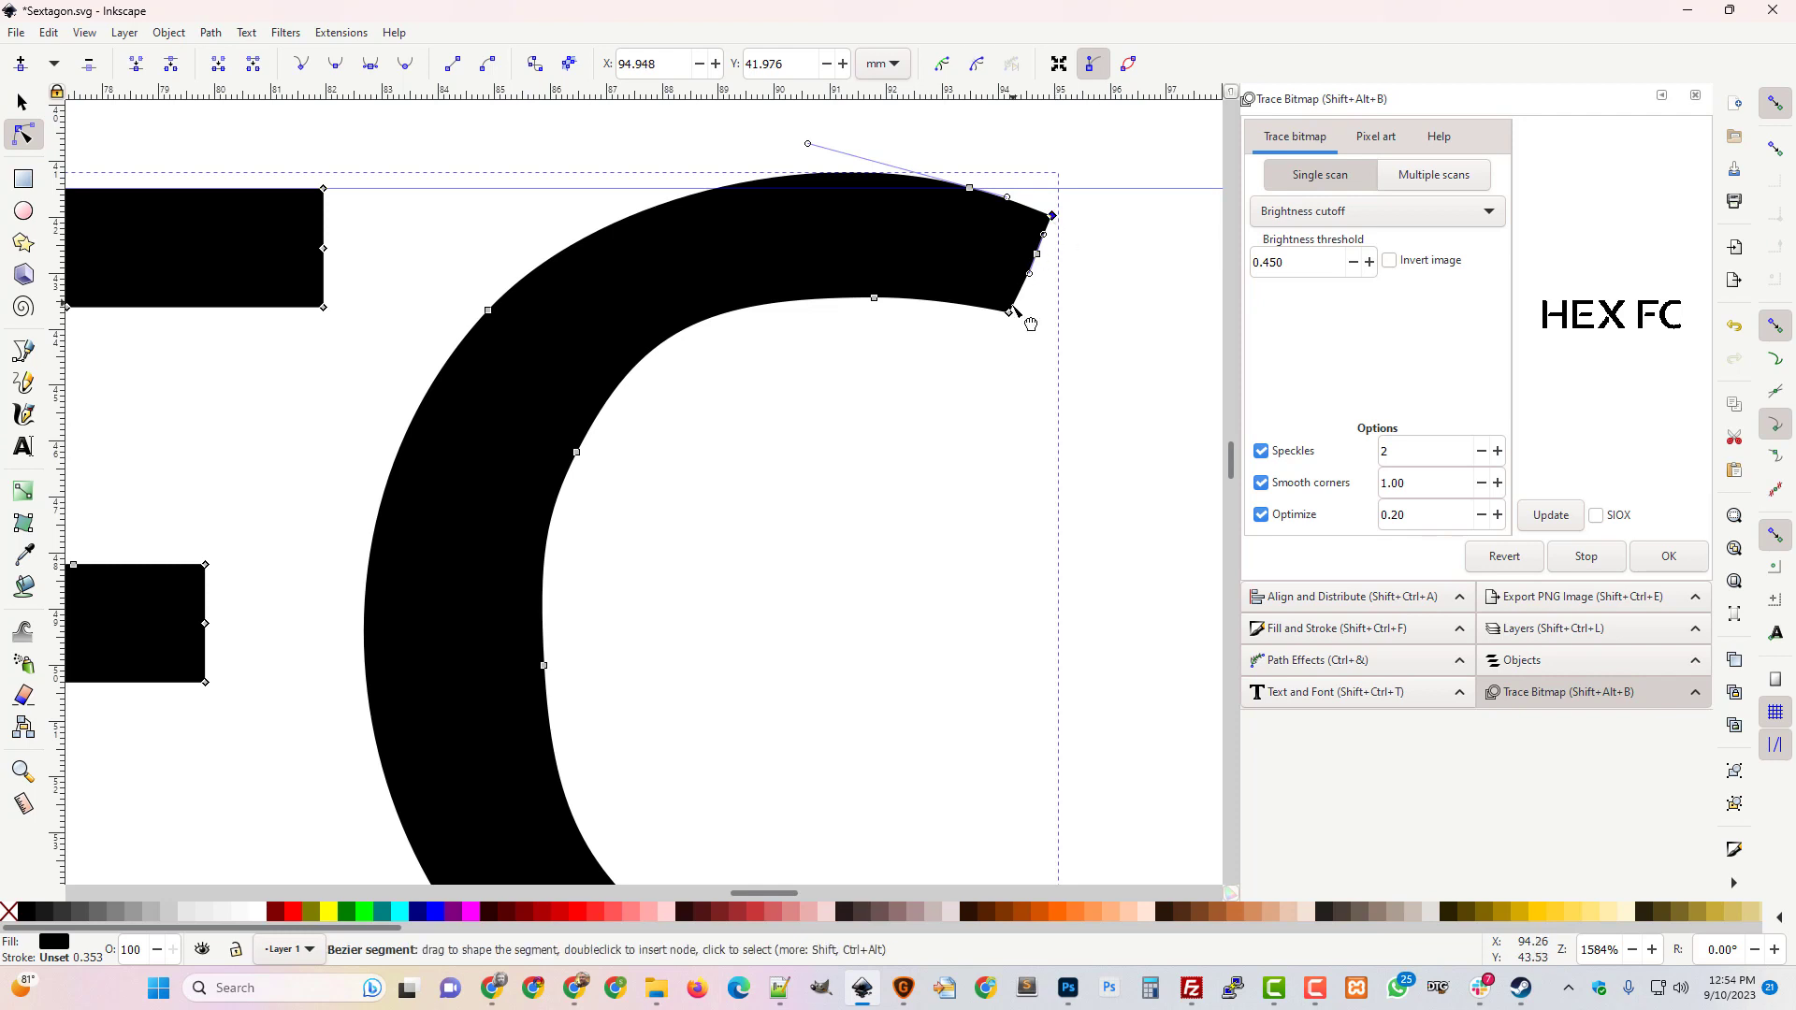
drag(1015, 320, 1014, 332)
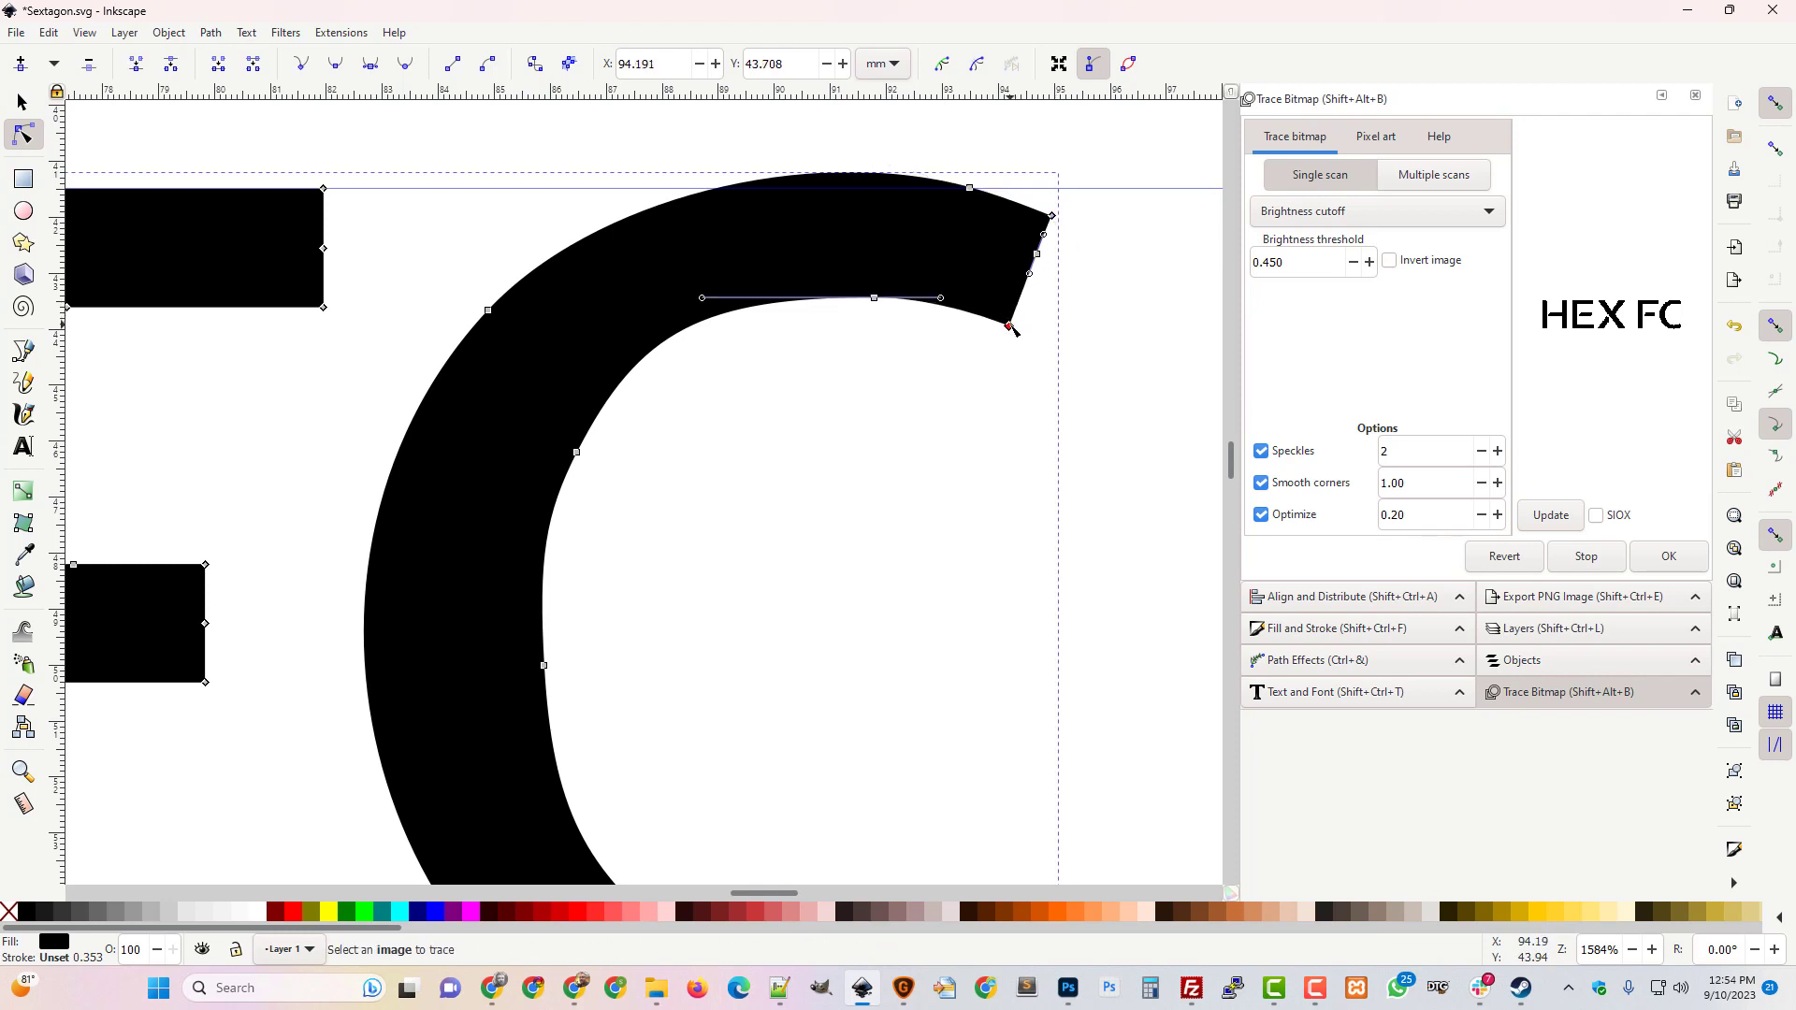
Realign the upper horizontal guide with the top edge of the H.
click(1047, 418)
key(minus)
key(minus)
key(minus)
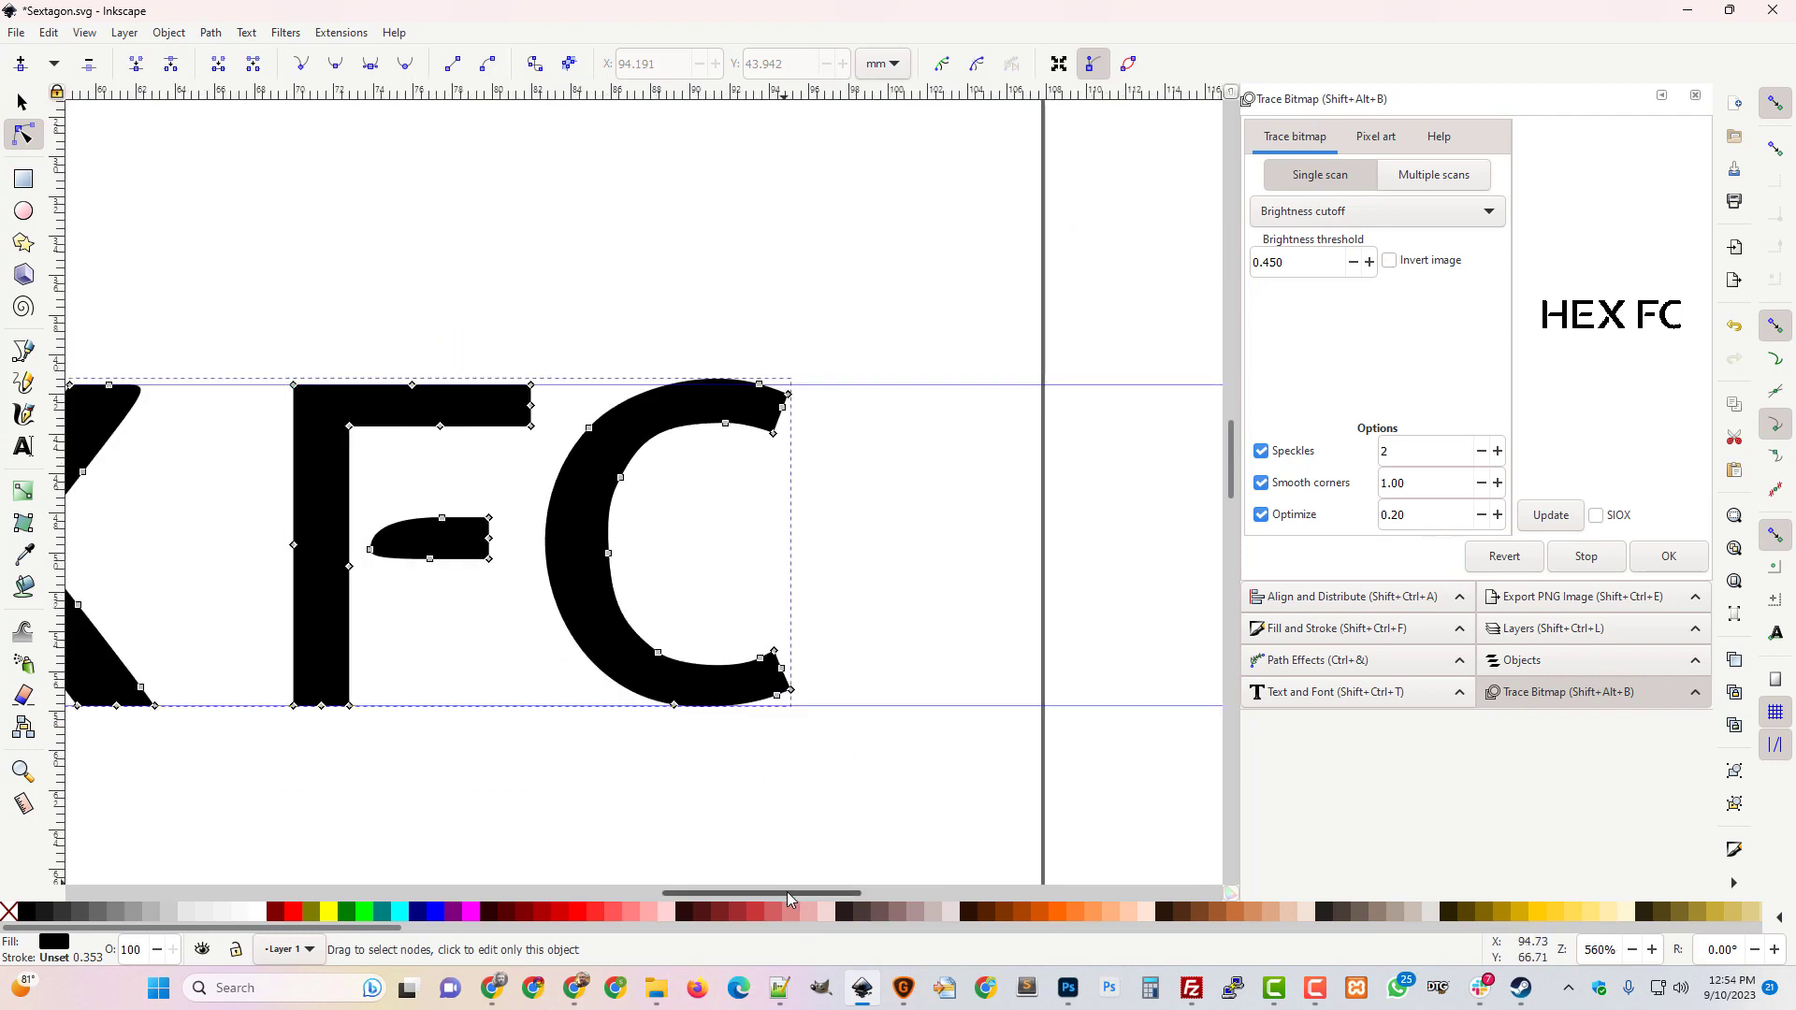
drag(788, 891, 574, 885)
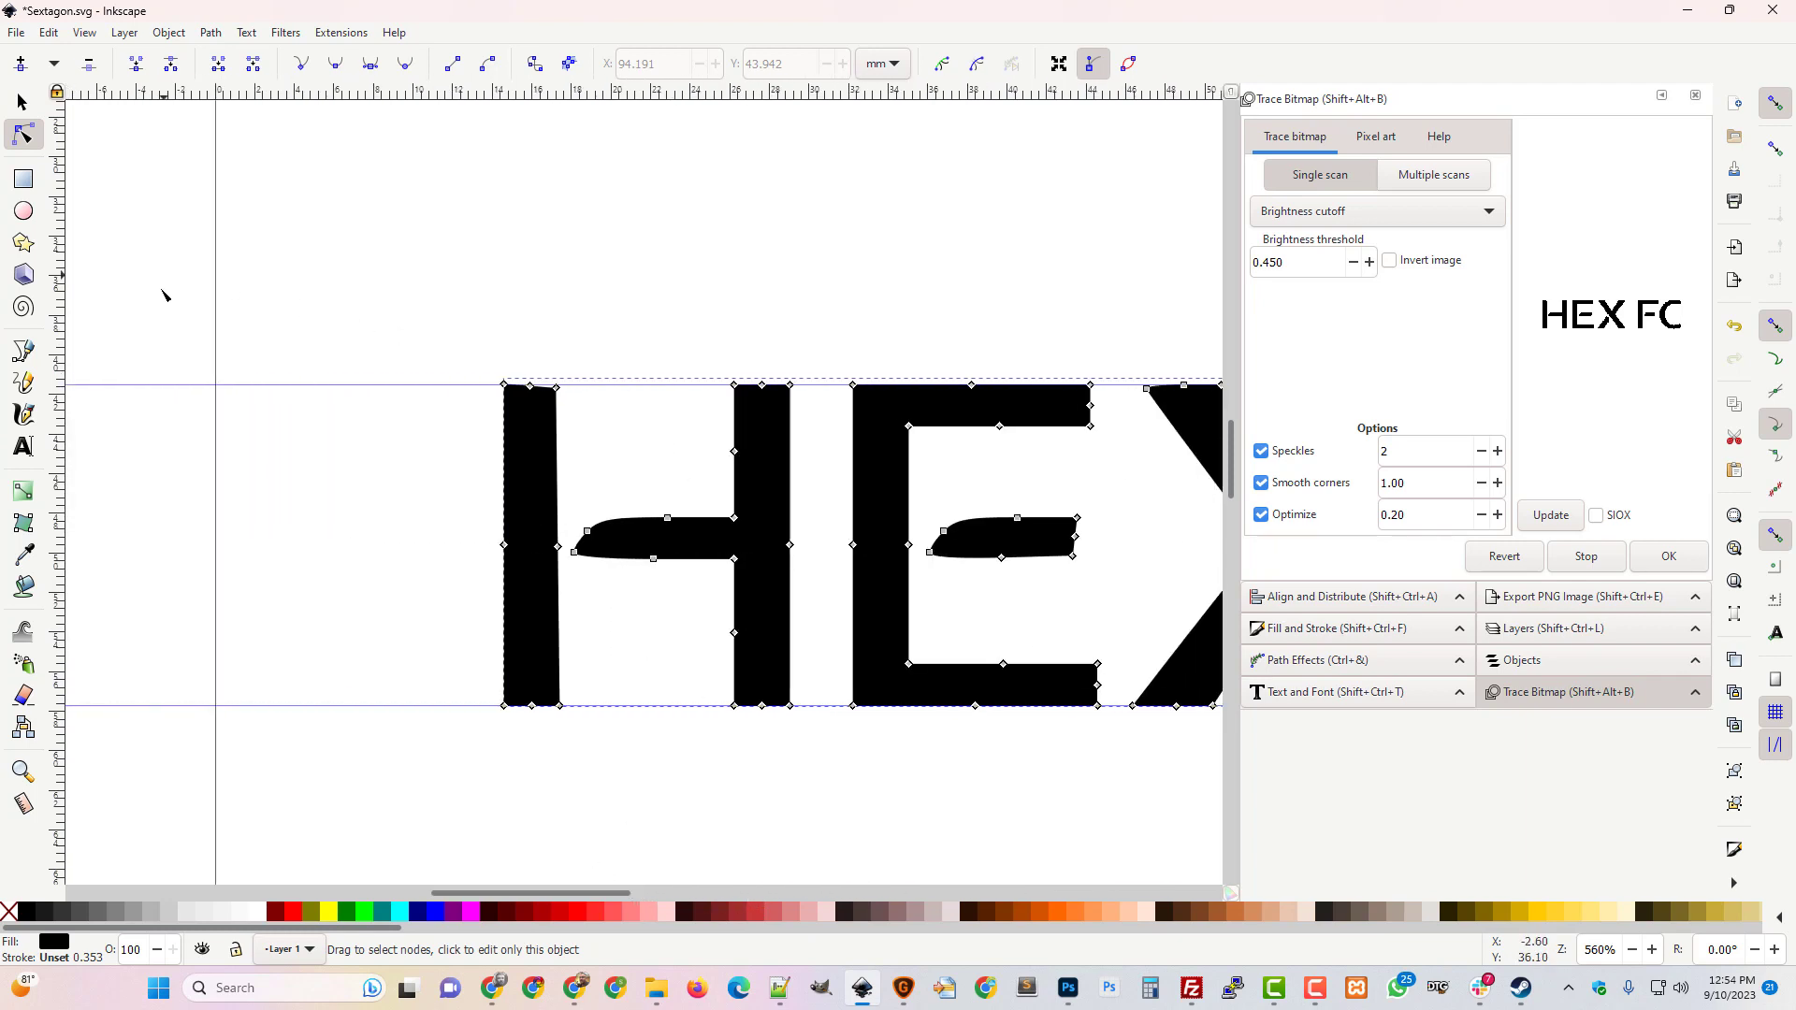
click(150, 385)
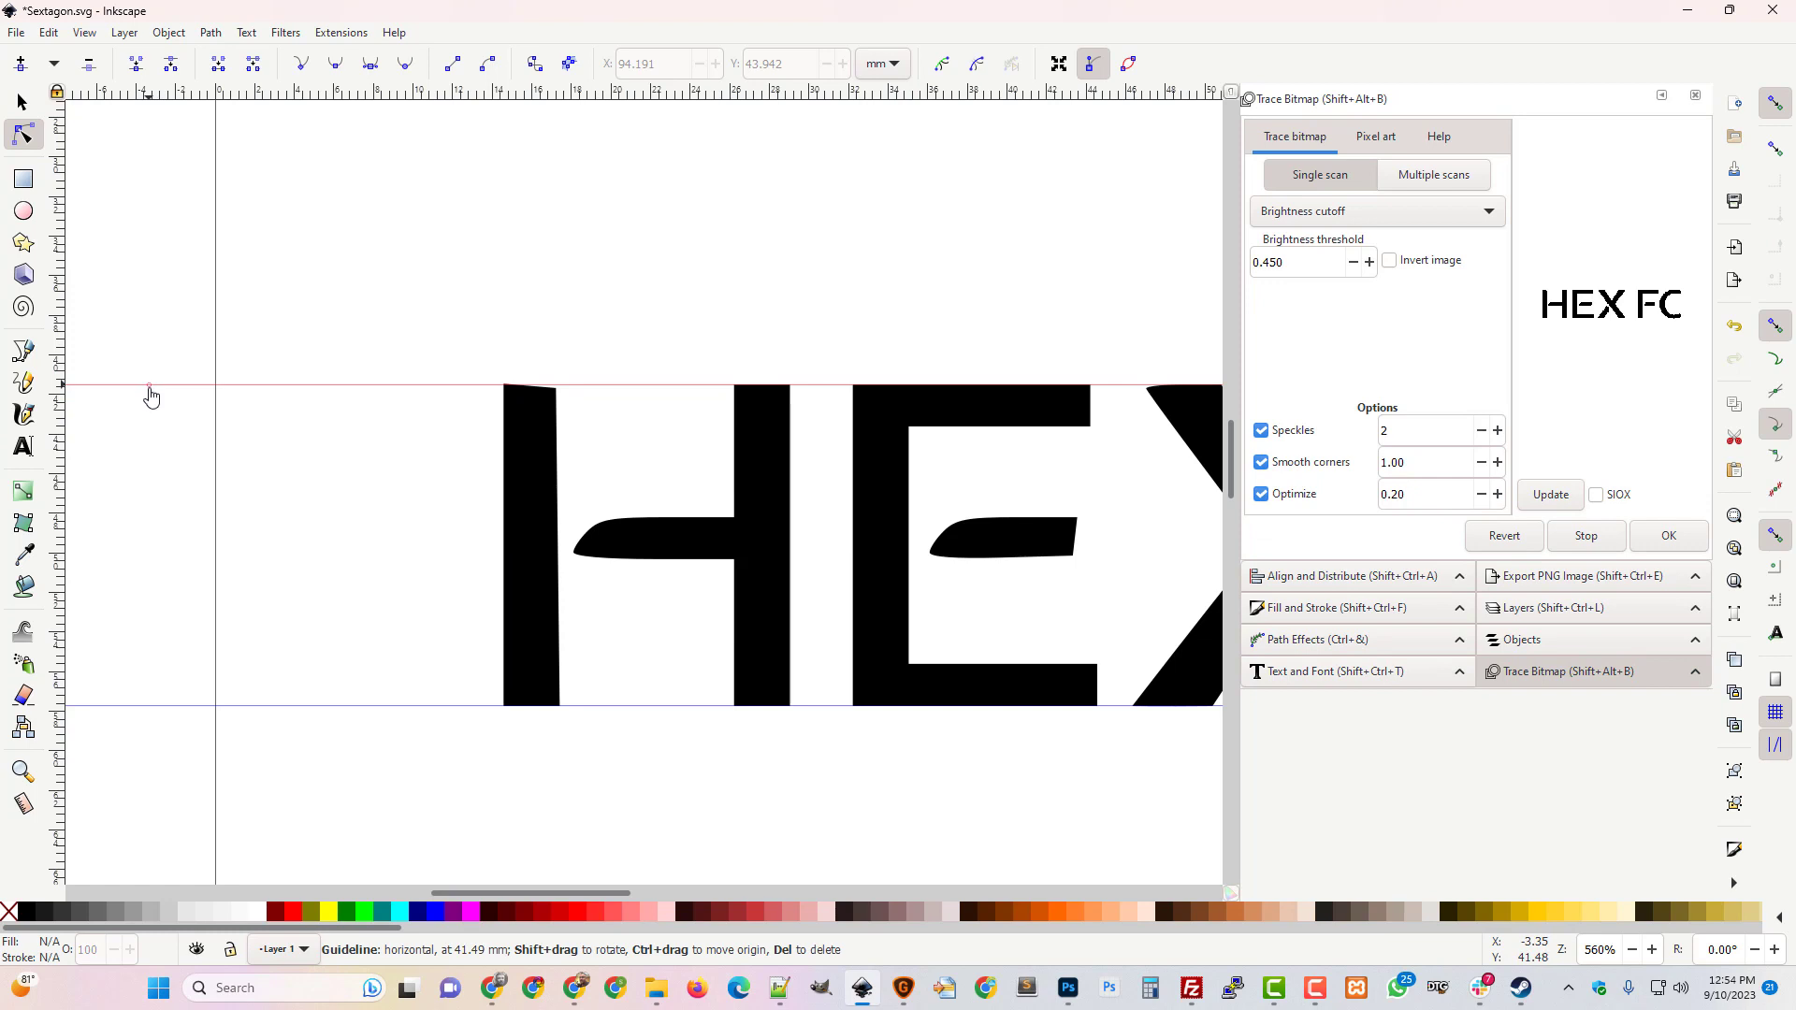
drag(150, 385, 149, 395)
drag(149, 386, 150, 384)
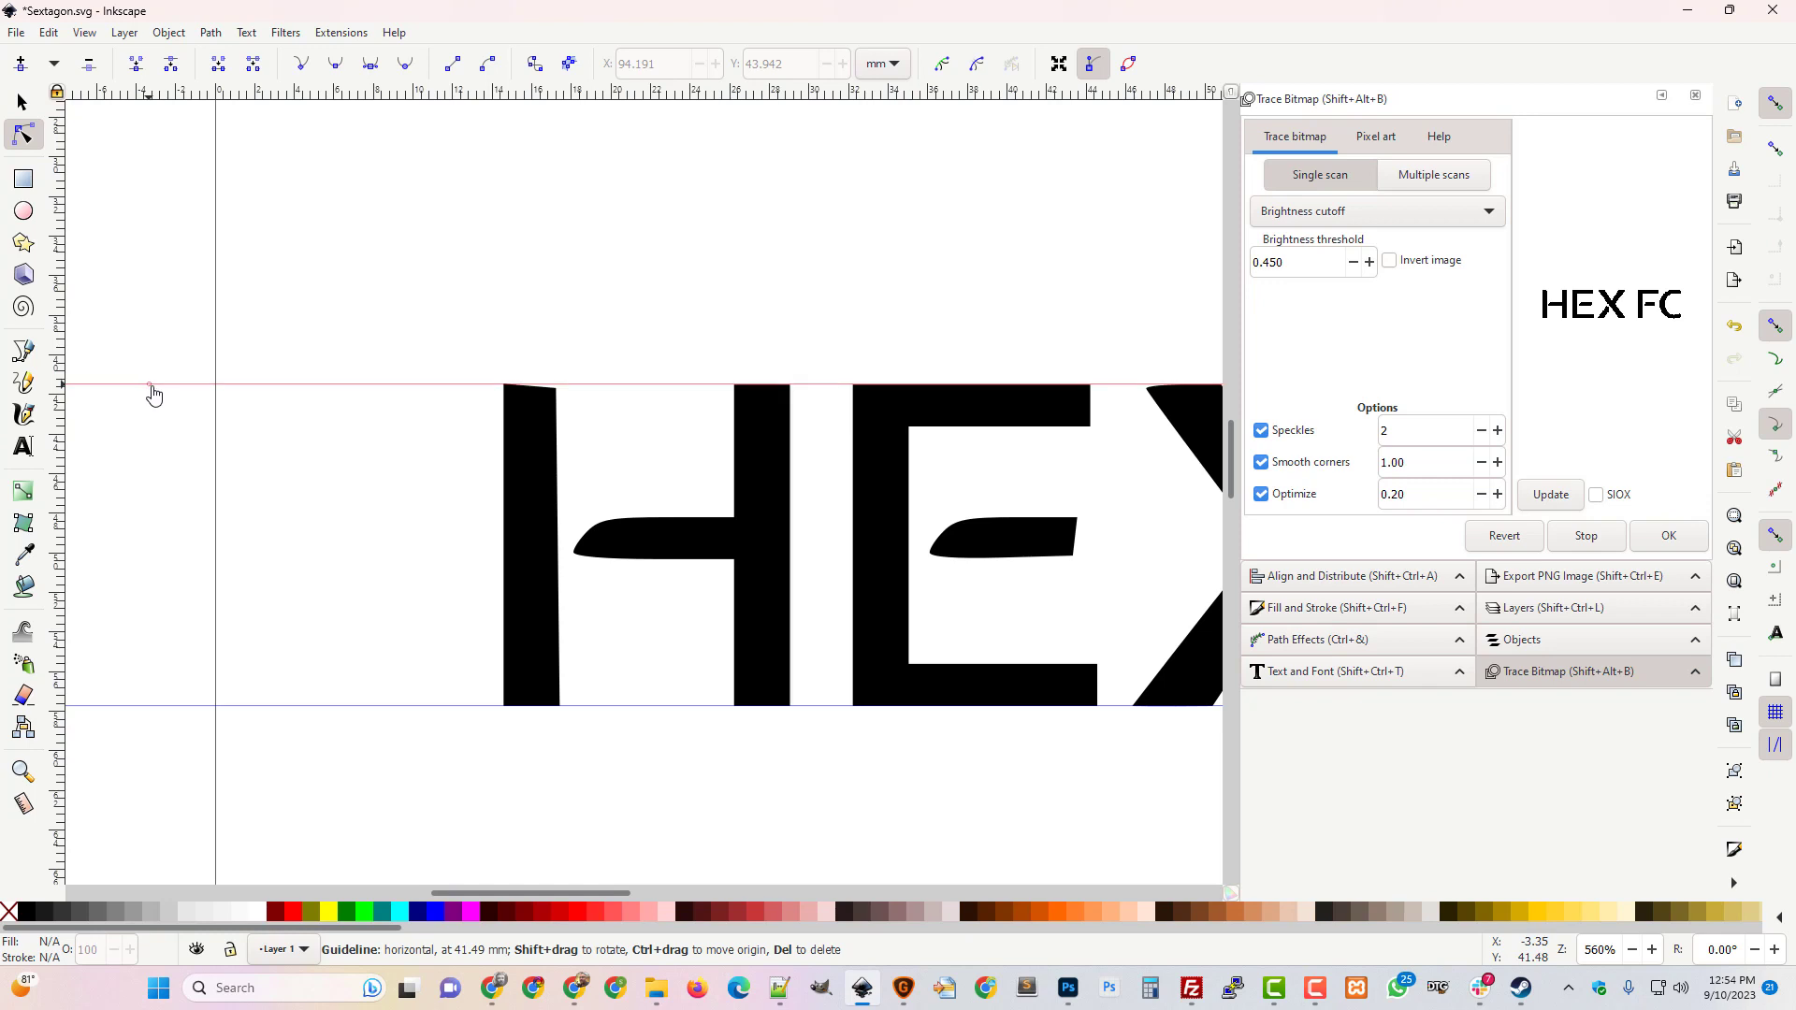
Snap the middle and right top nodes of the H's left stem onto the upper guide.
key(plus)
key(plus)
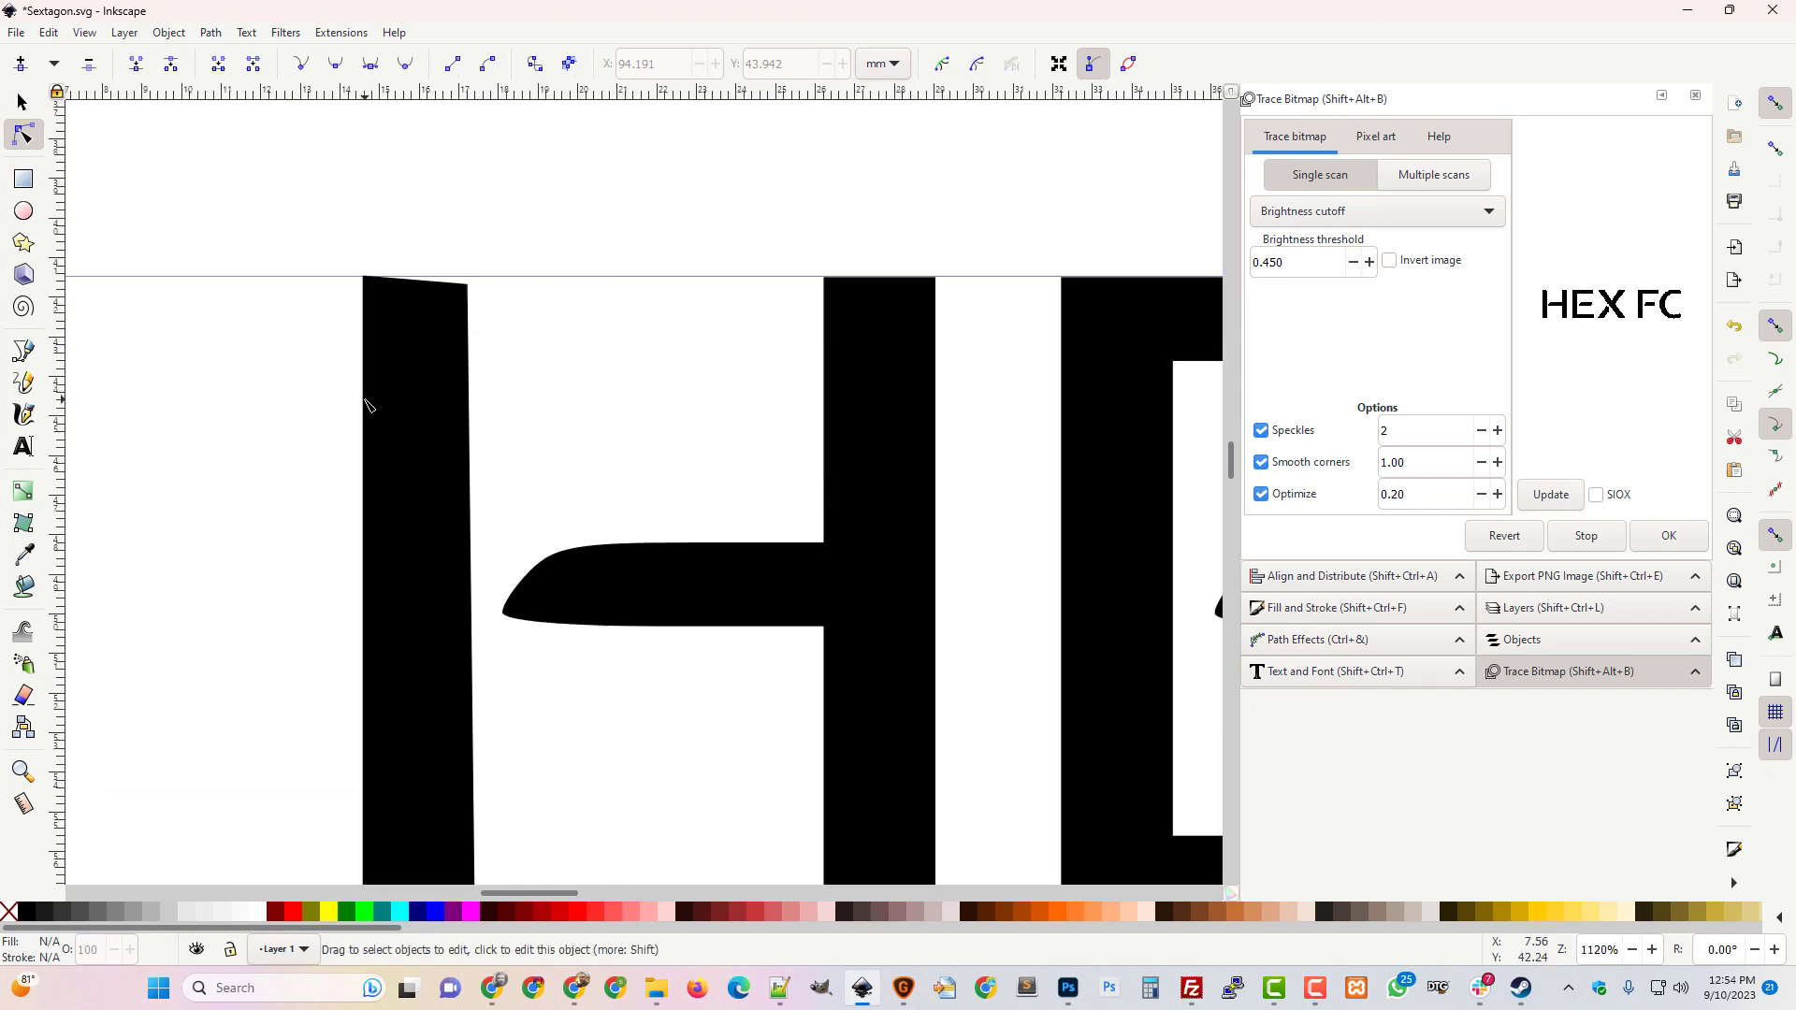
click(368, 404)
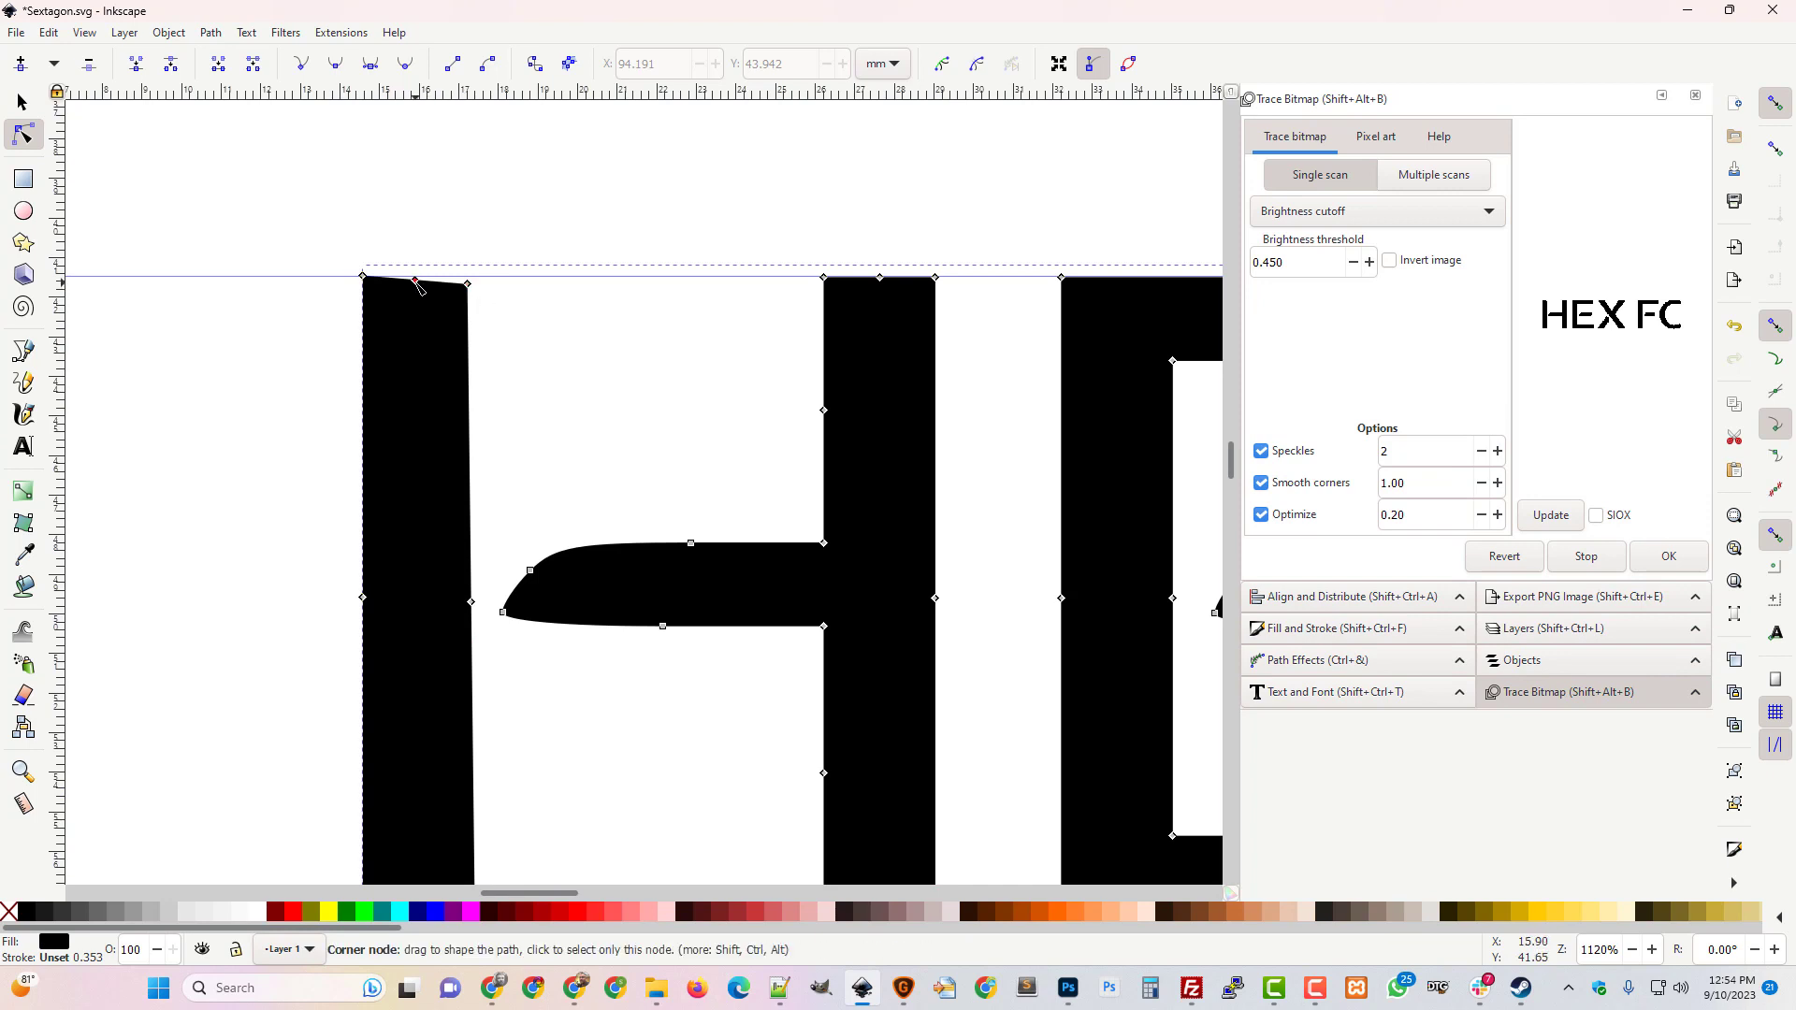
drag(418, 282, 467, 278)
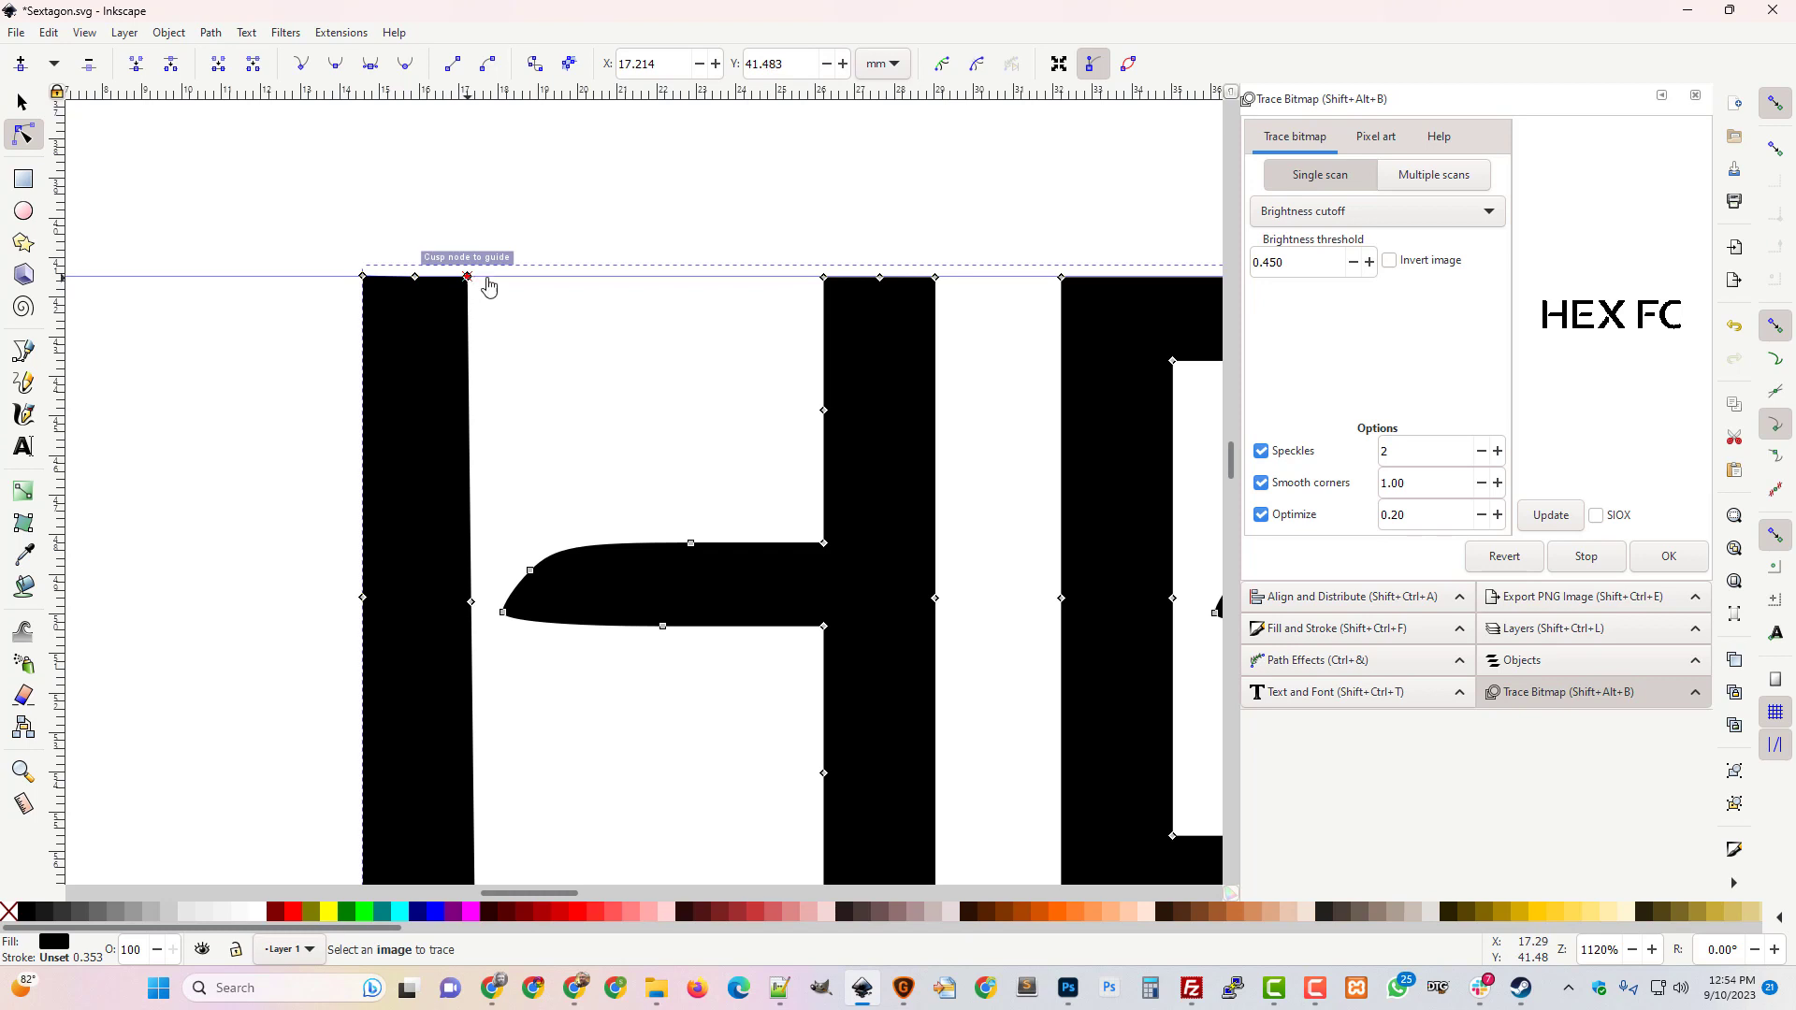
Make the upper-left tip node of the X a corner node, retract its handles and snap it onto the upper guide.
drag(563, 893, 645, 915)
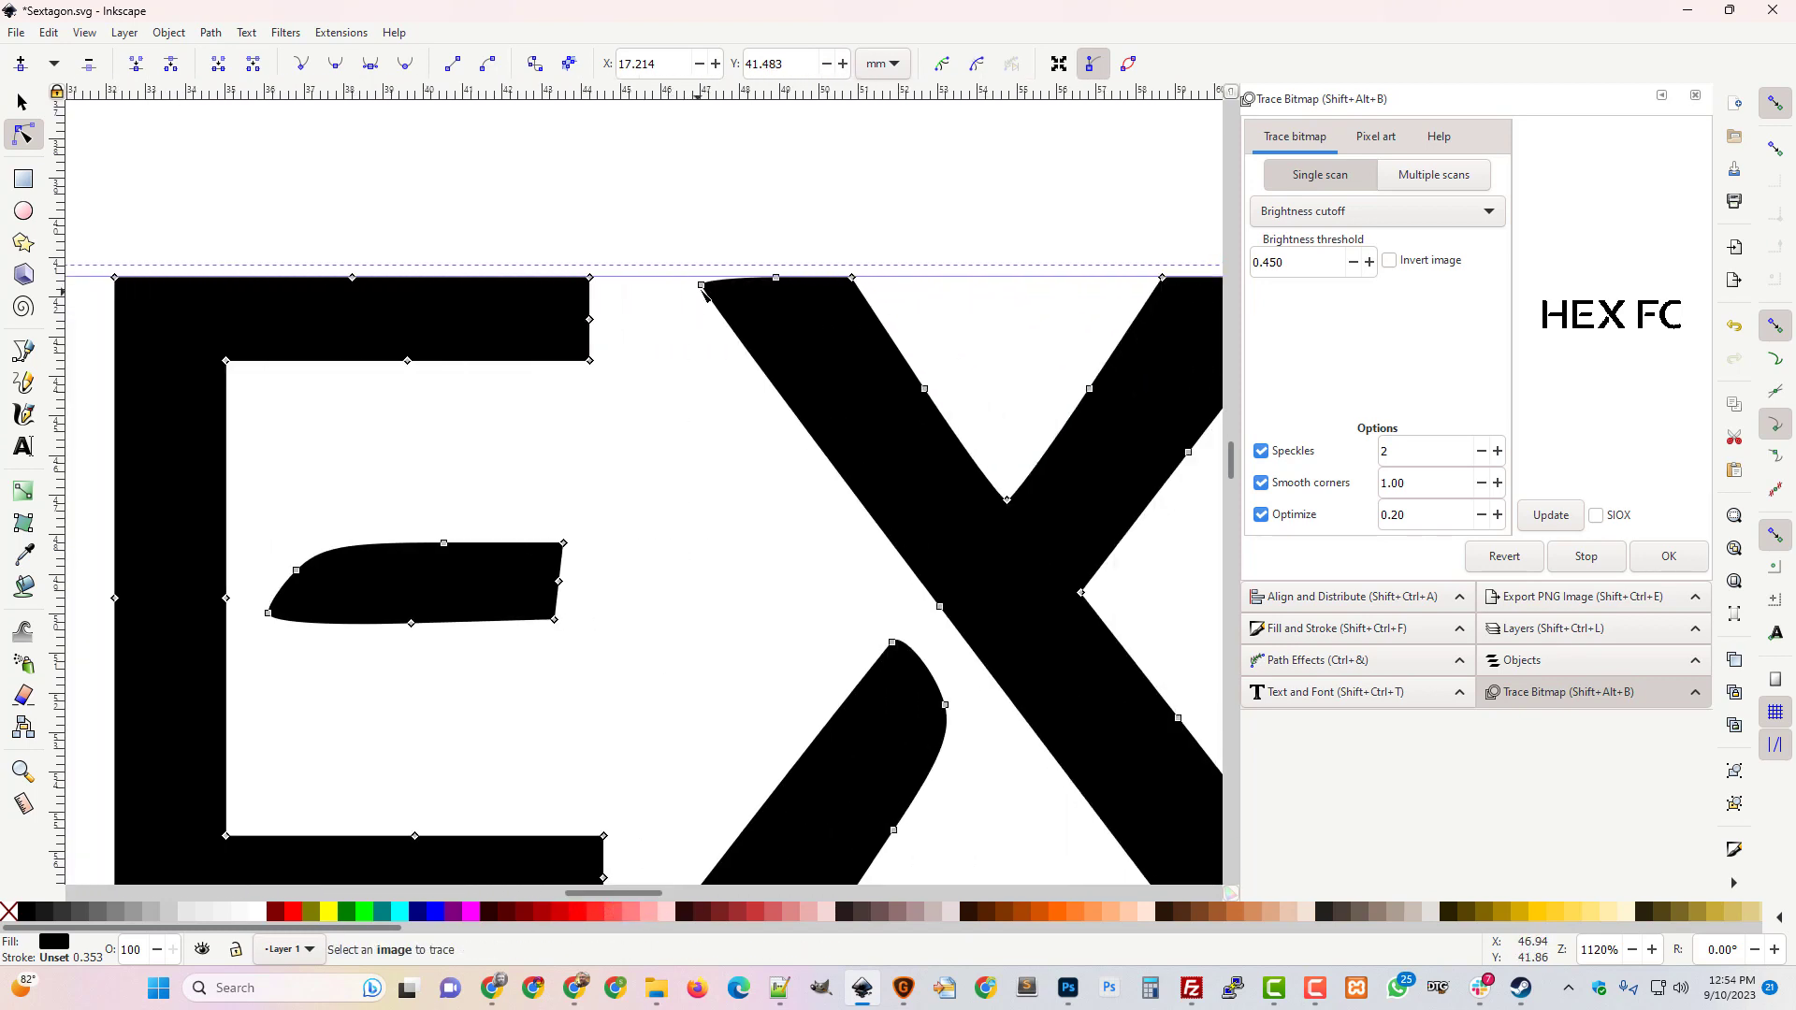
drag(703, 286, 702, 278)
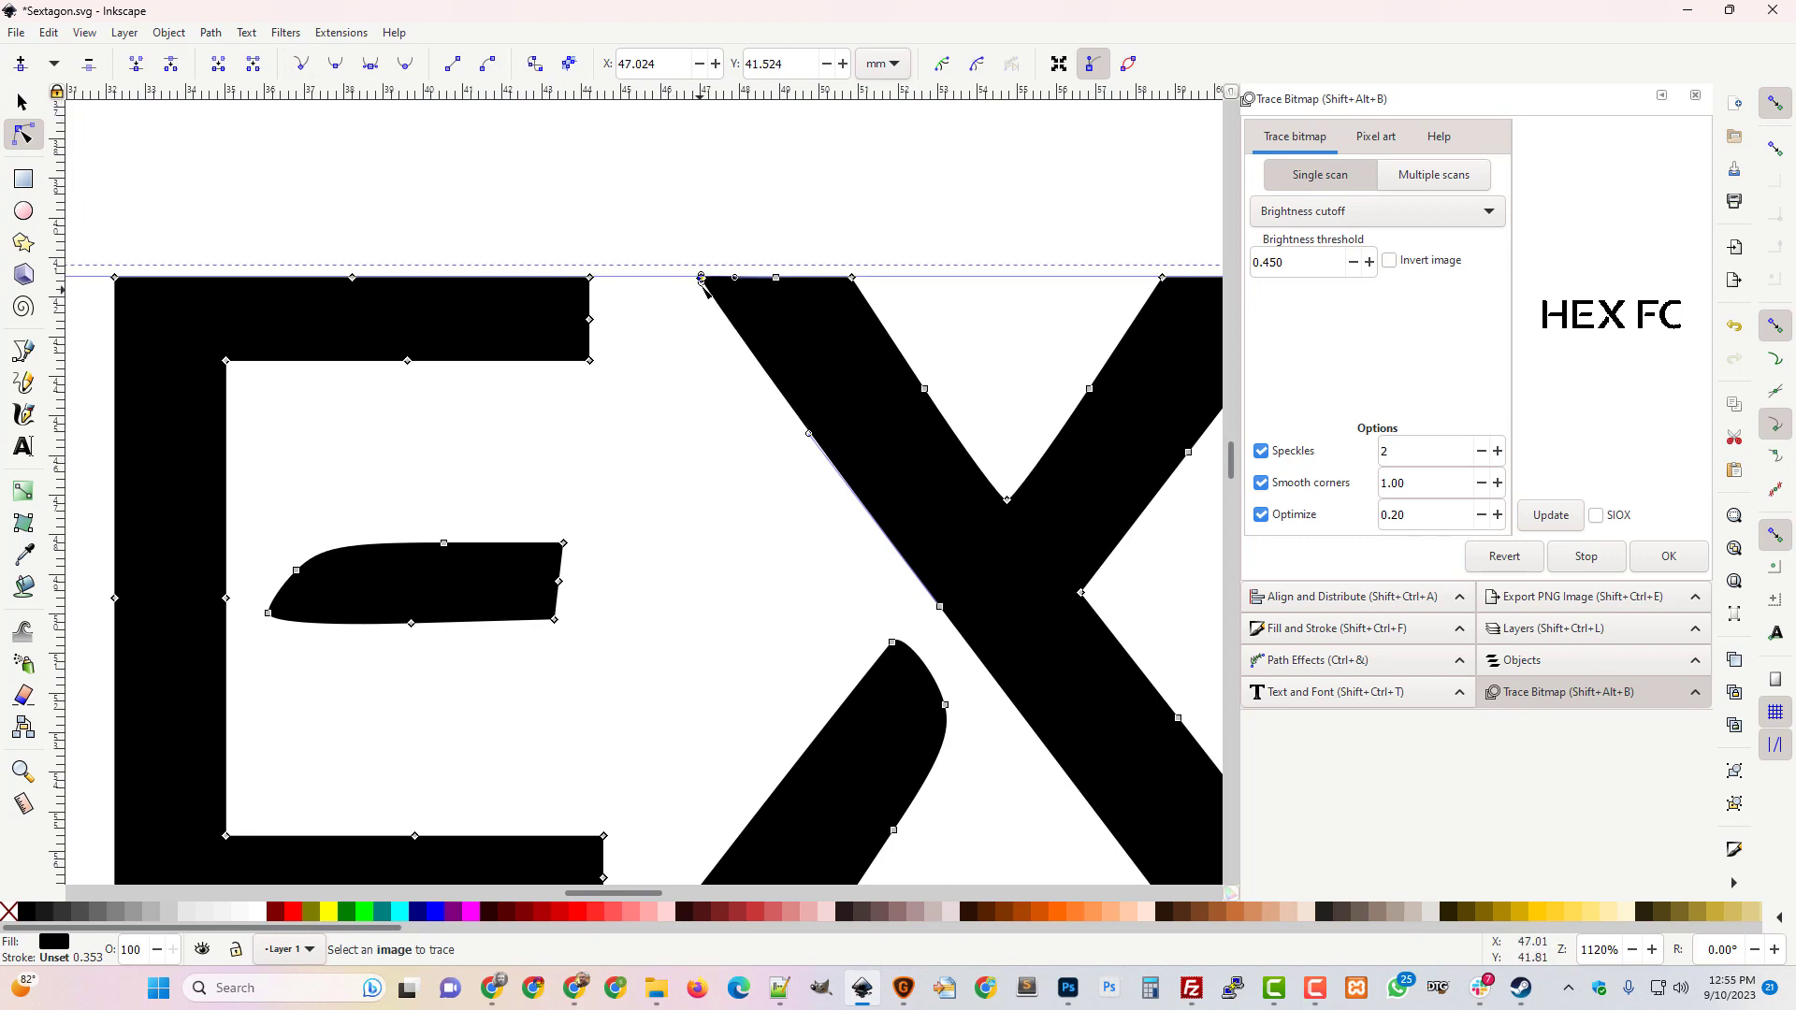
ctrl+scroll(782, 233, up, 3)
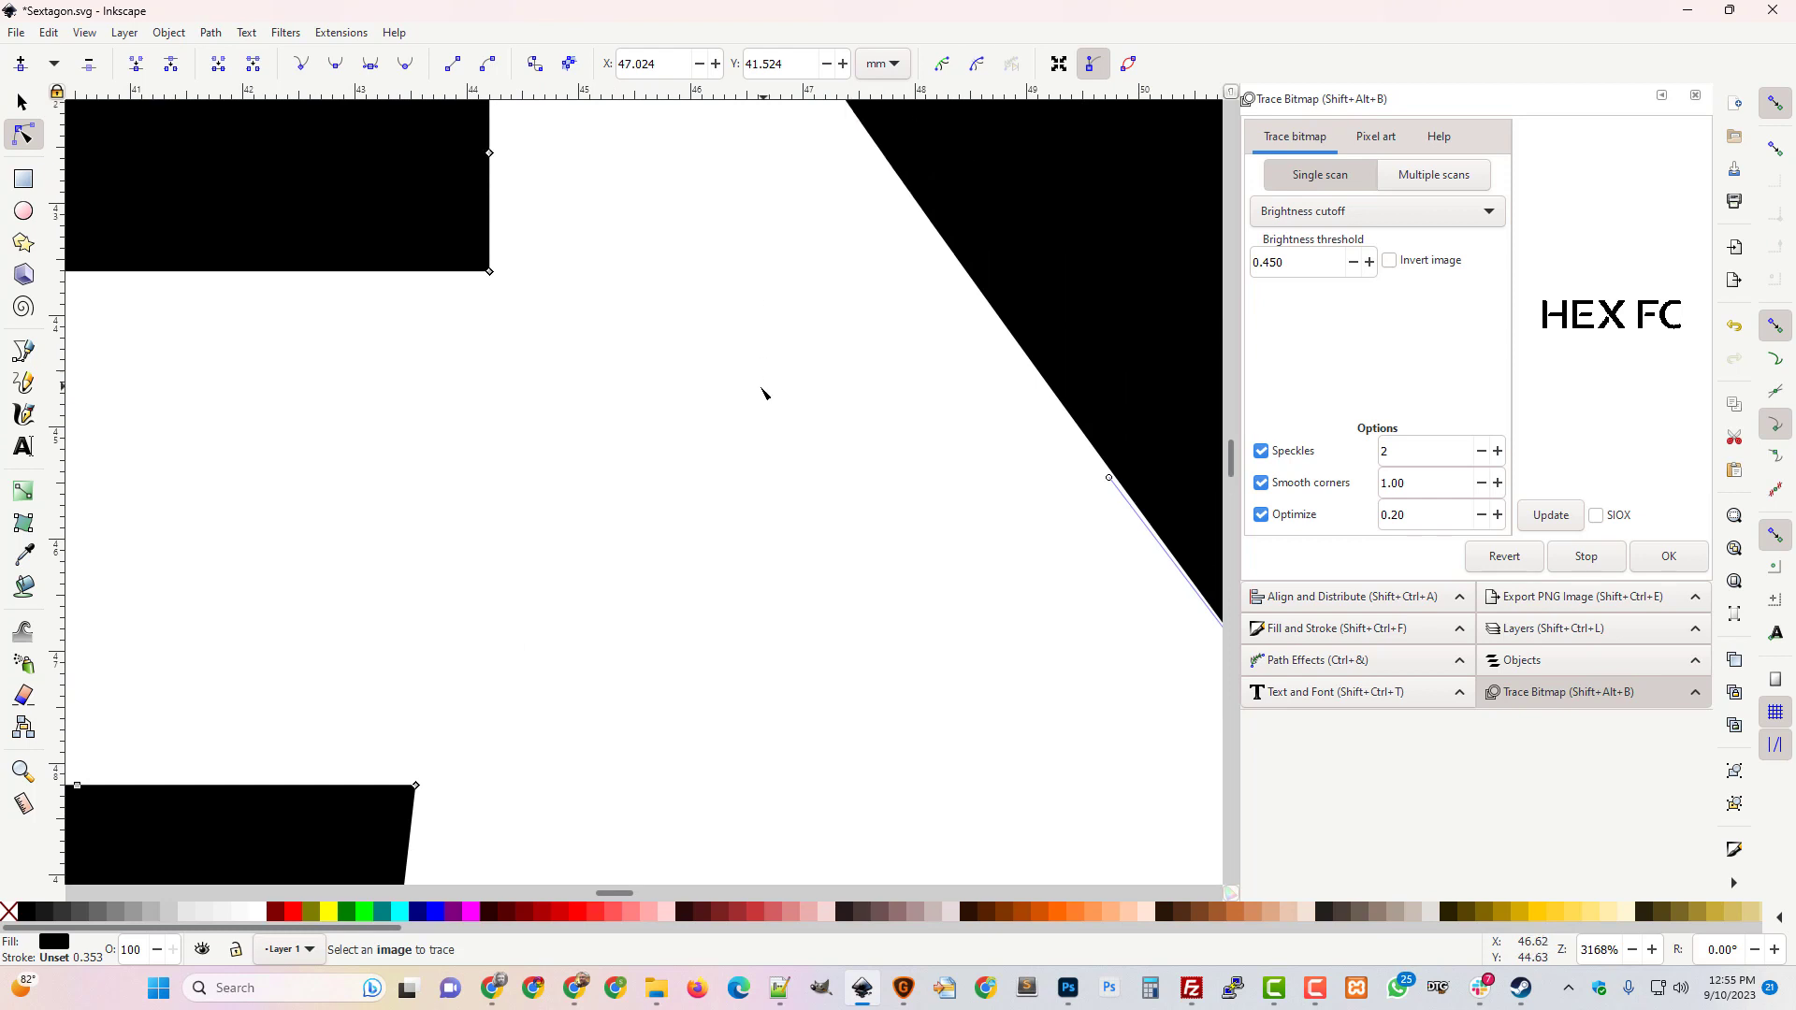
scroll(739, 398, up, 5)
drag(805, 225, 806, 221)
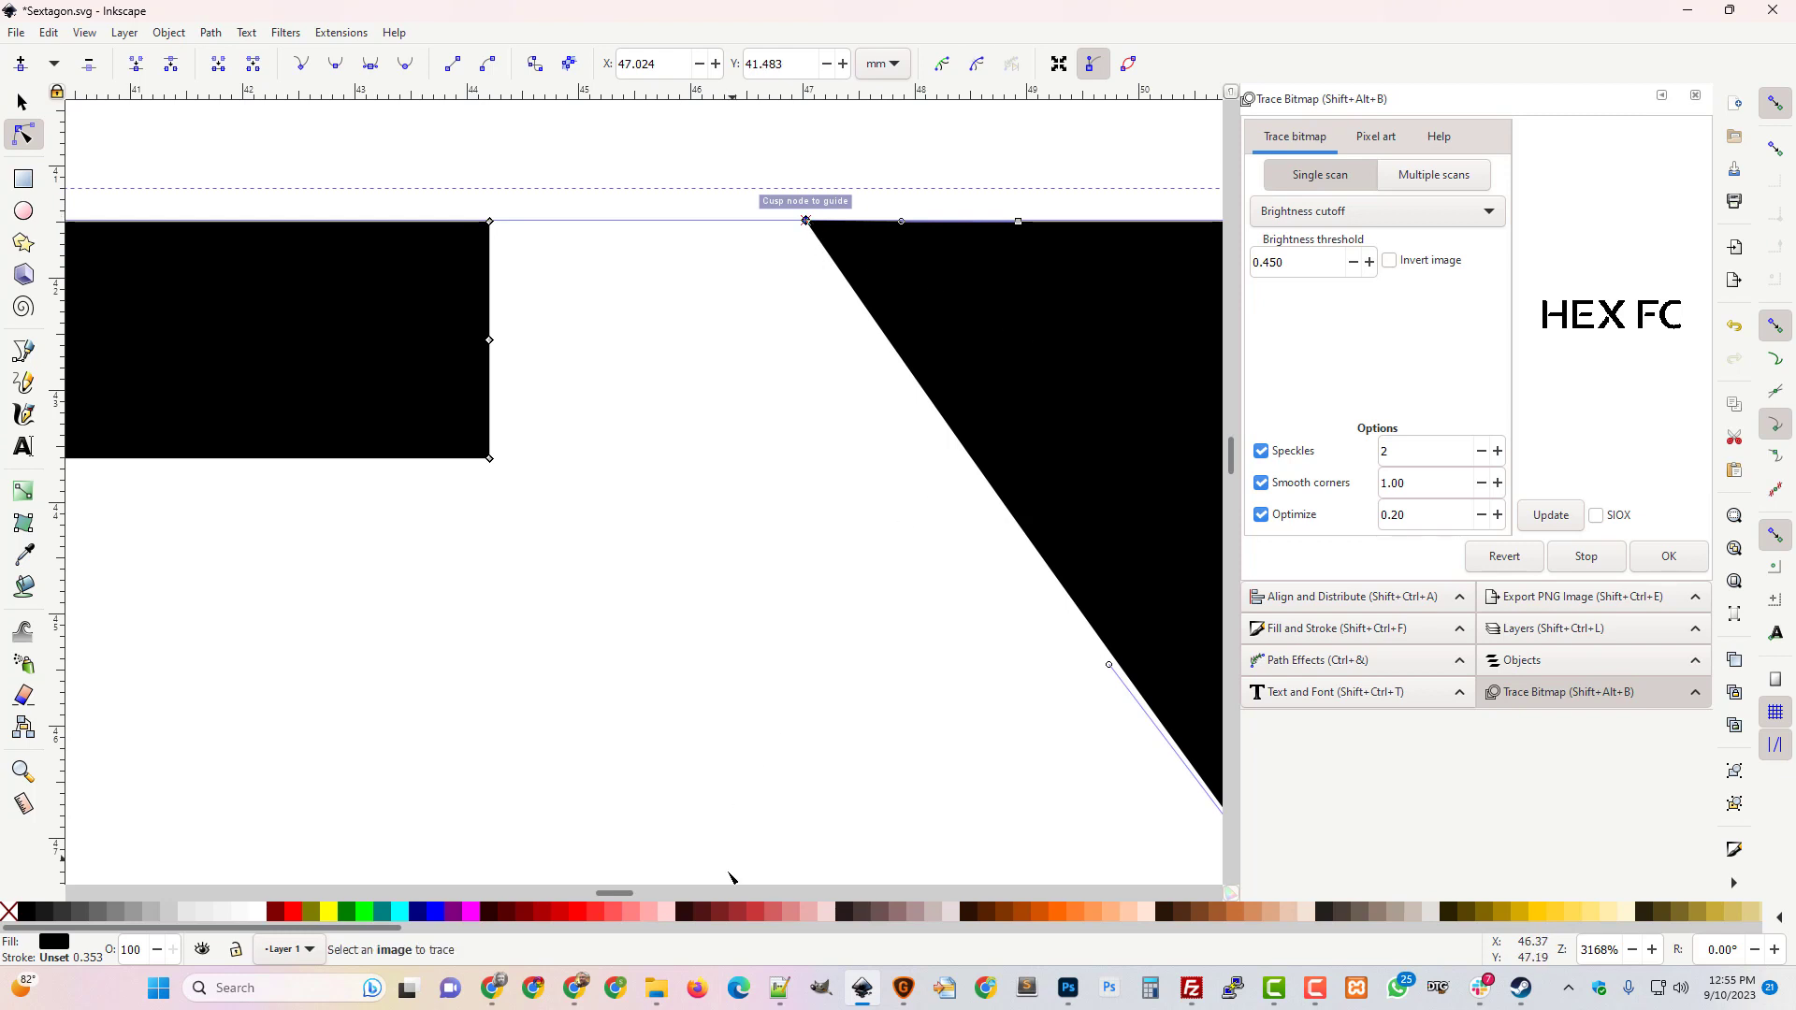
Insert a node at the X's rounded upper-right corner, retract its handles and snap it onto the upper guide as a sharp corner.
drag(631, 894, 680, 897)
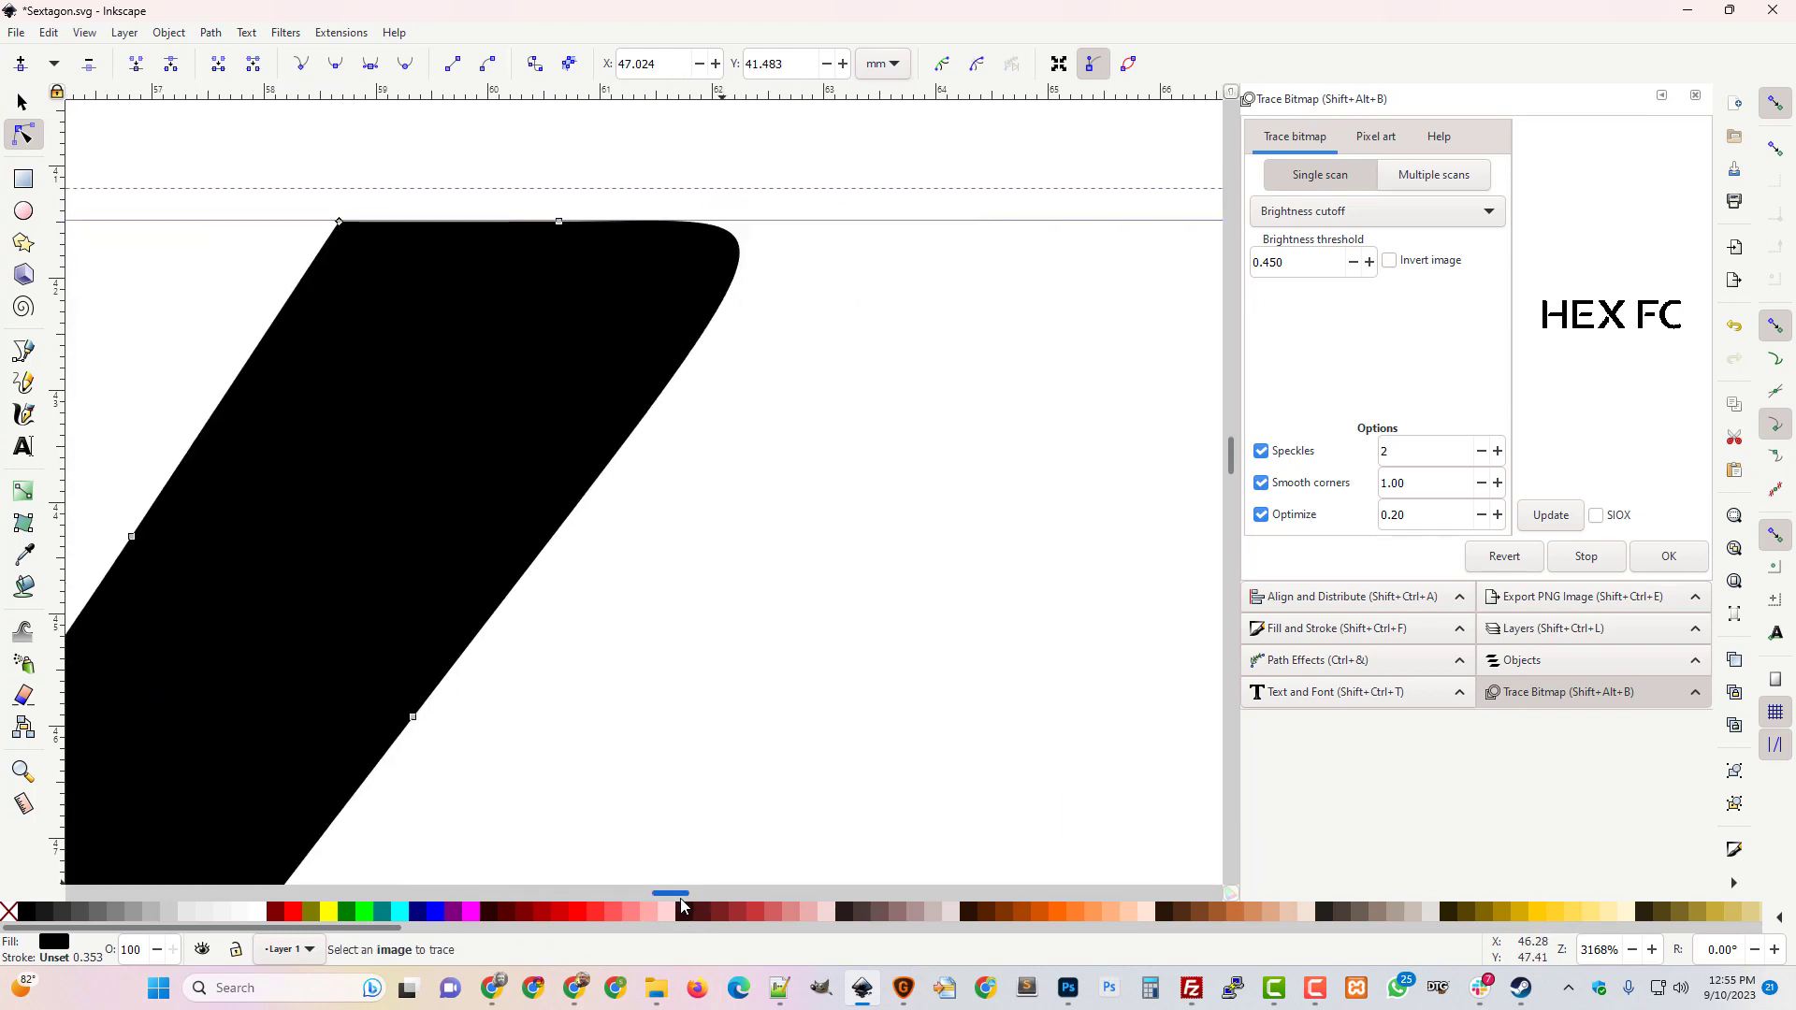
click(752, 260)
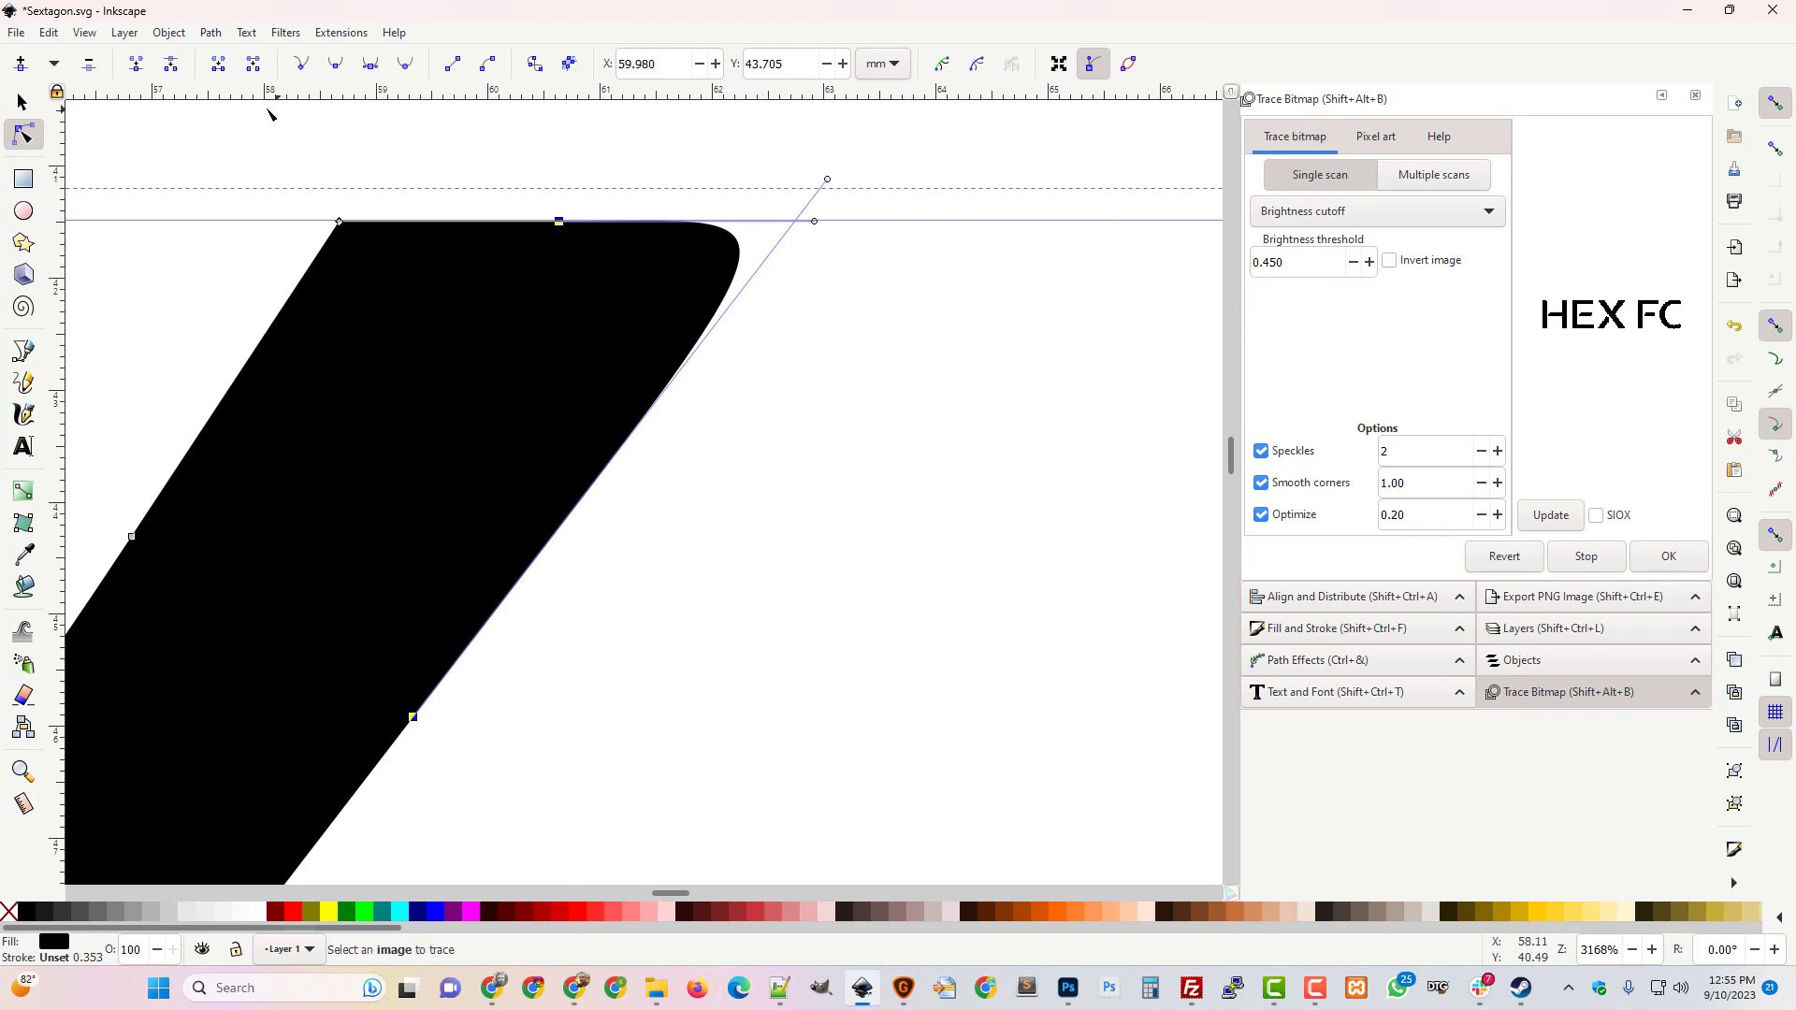
click(21, 64)
click(738, 267)
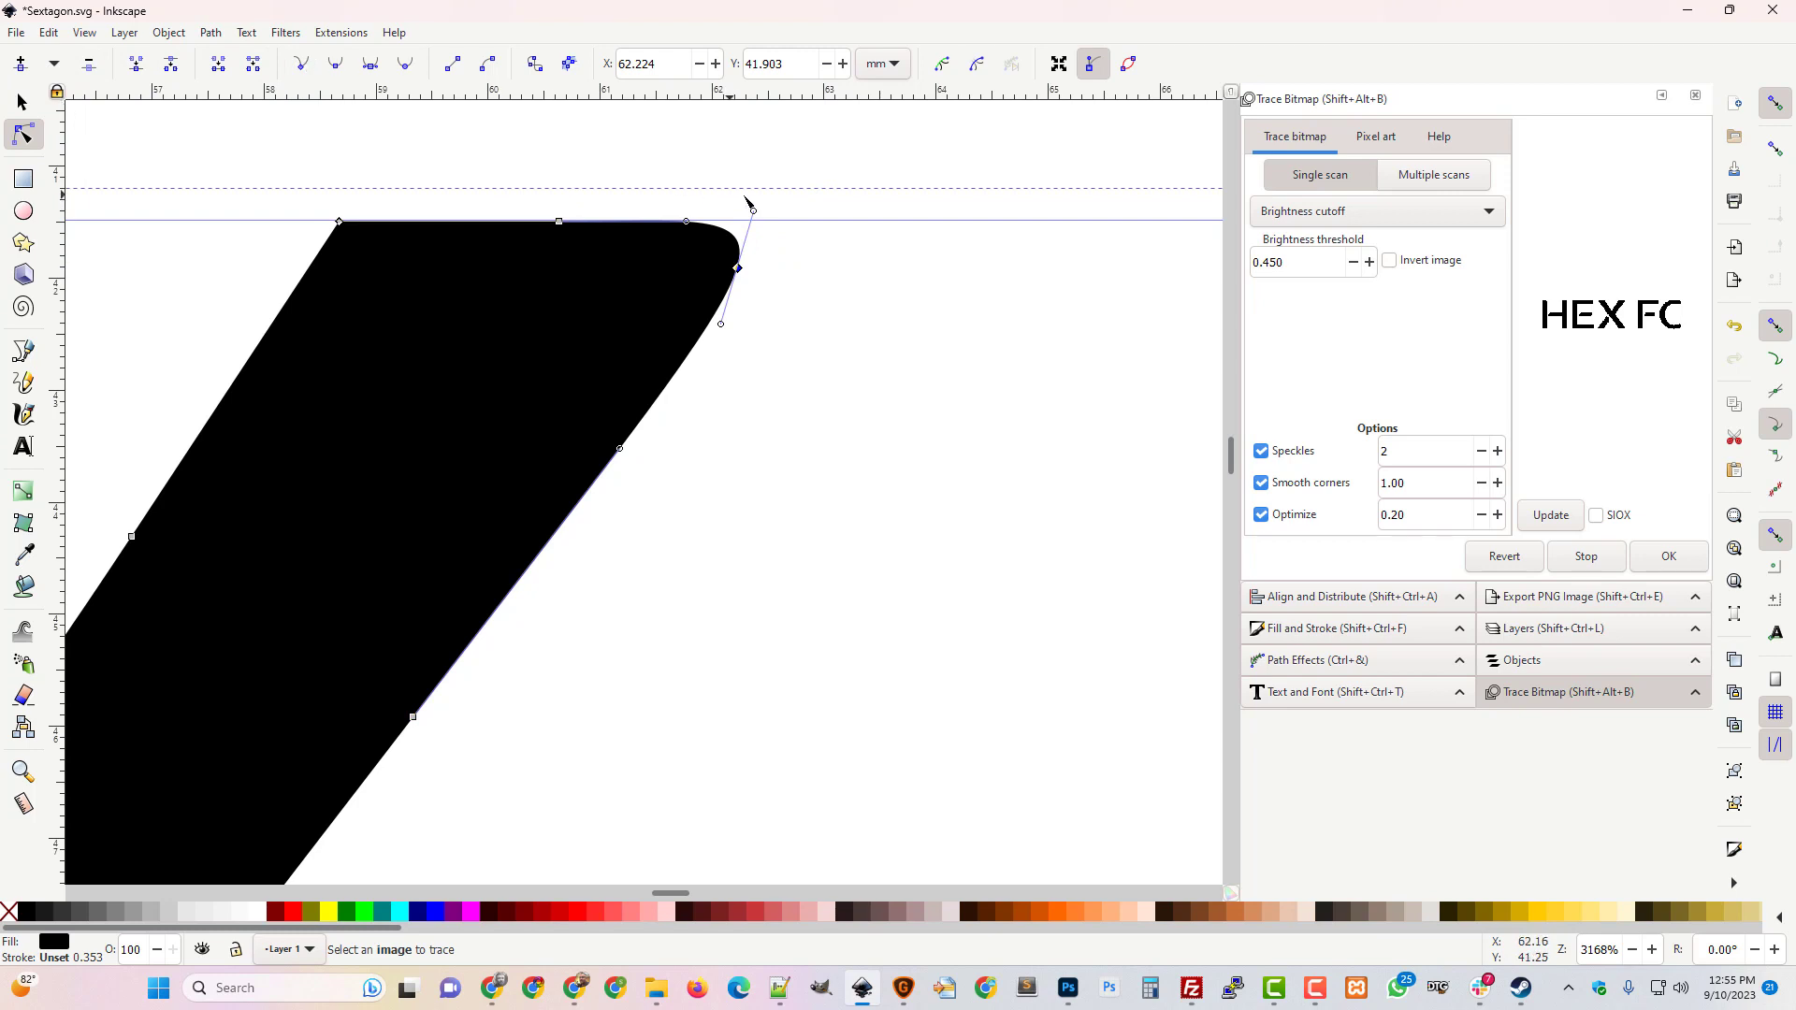
drag(753, 211, 801, 233)
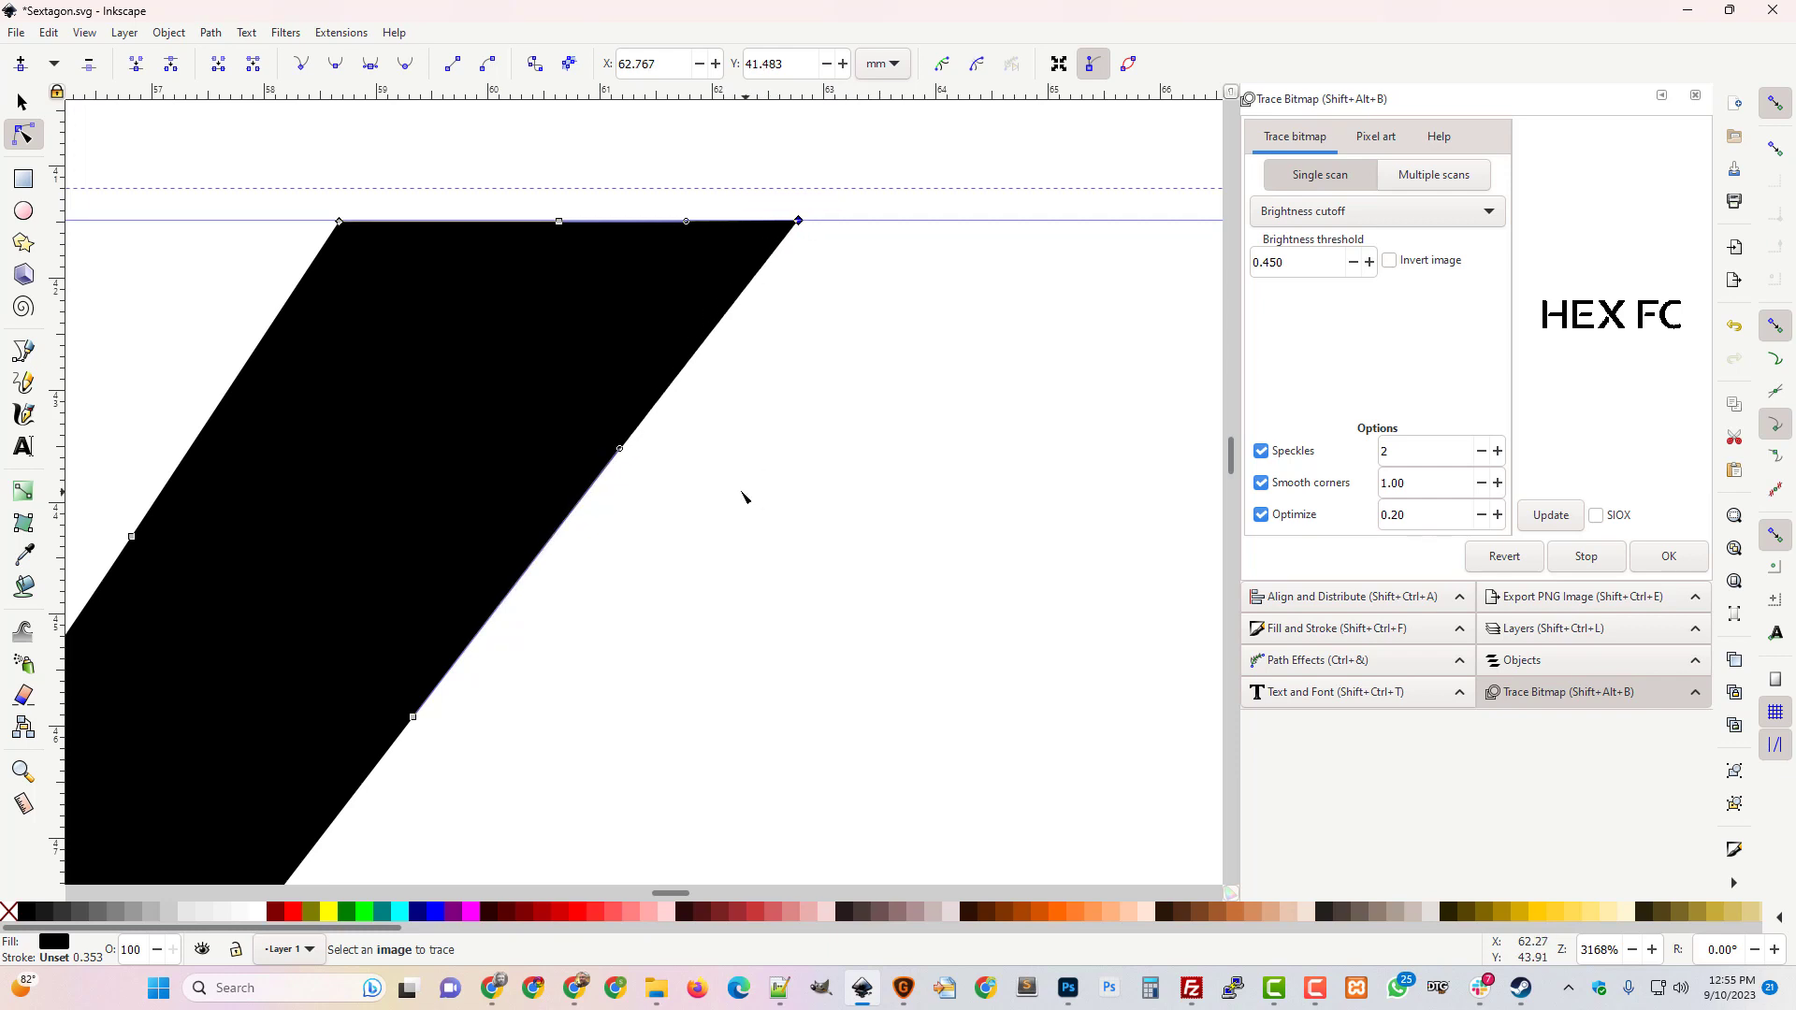
Examine the straightened HEX FC lettering as a whole against the guides and the source image.
key(minus)
key(minus)
key(minus)
key(minus)
key(minus)
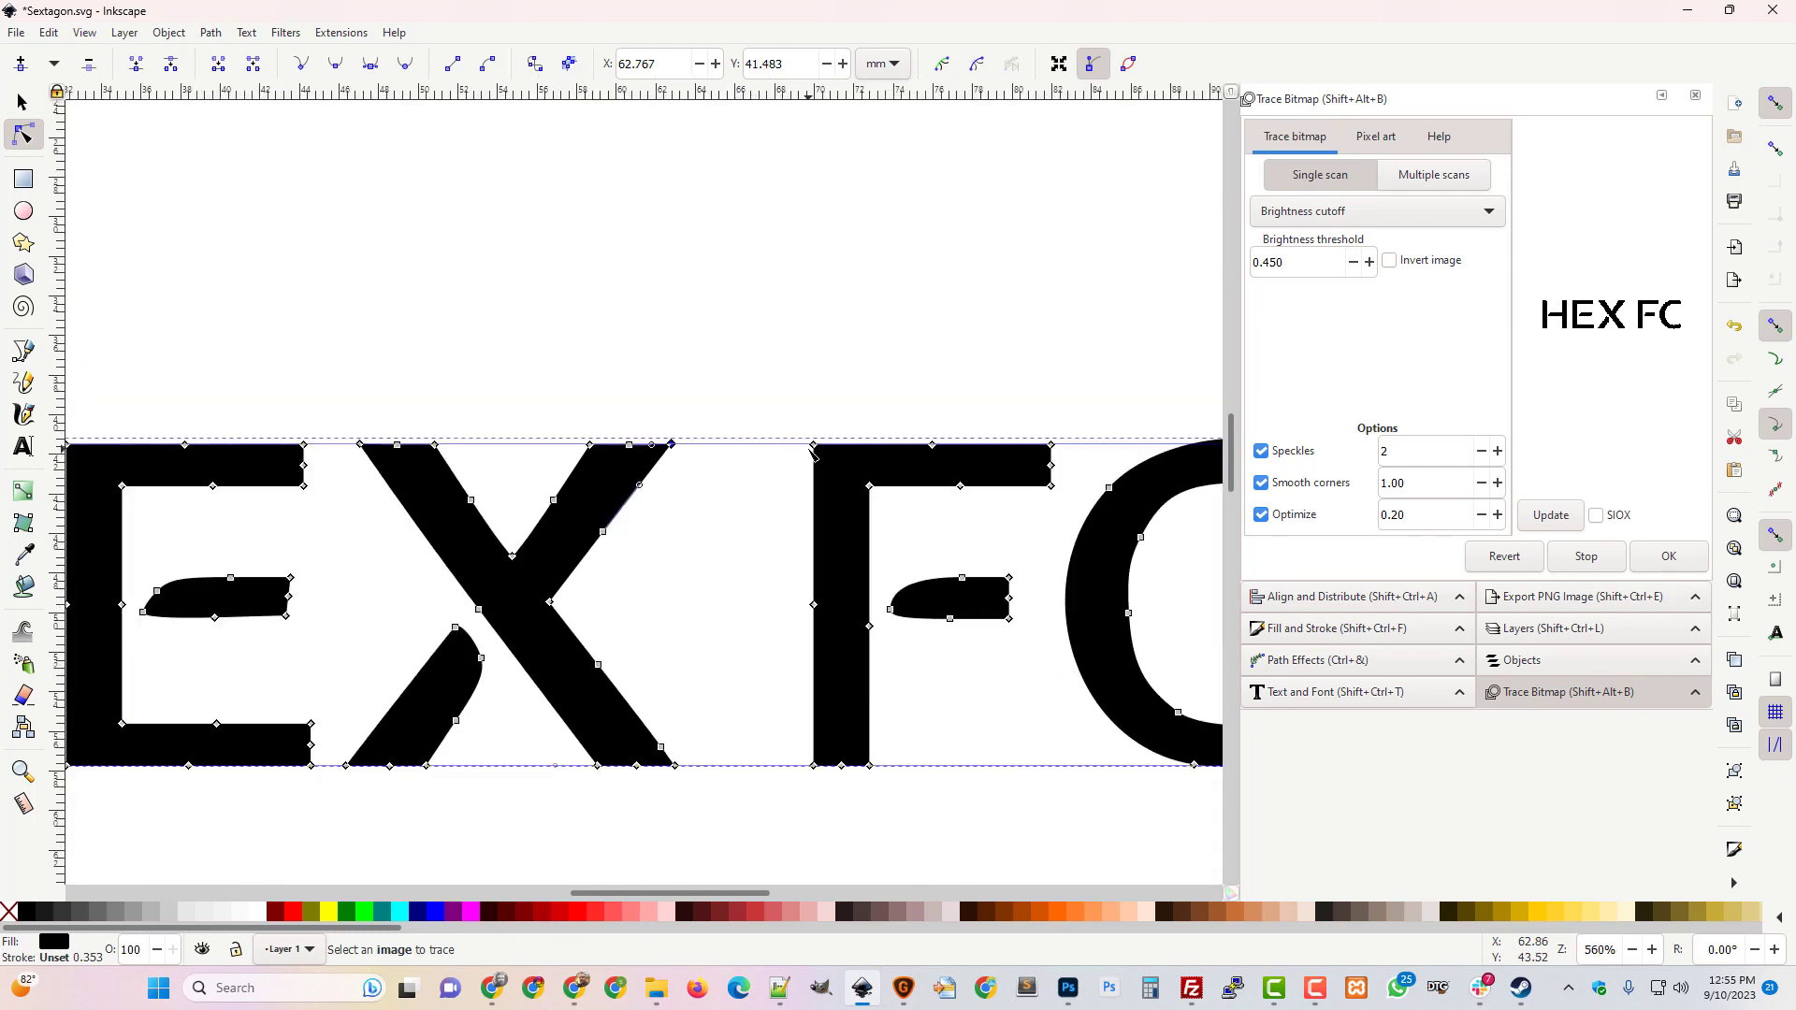
drag(741, 893, 803, 904)
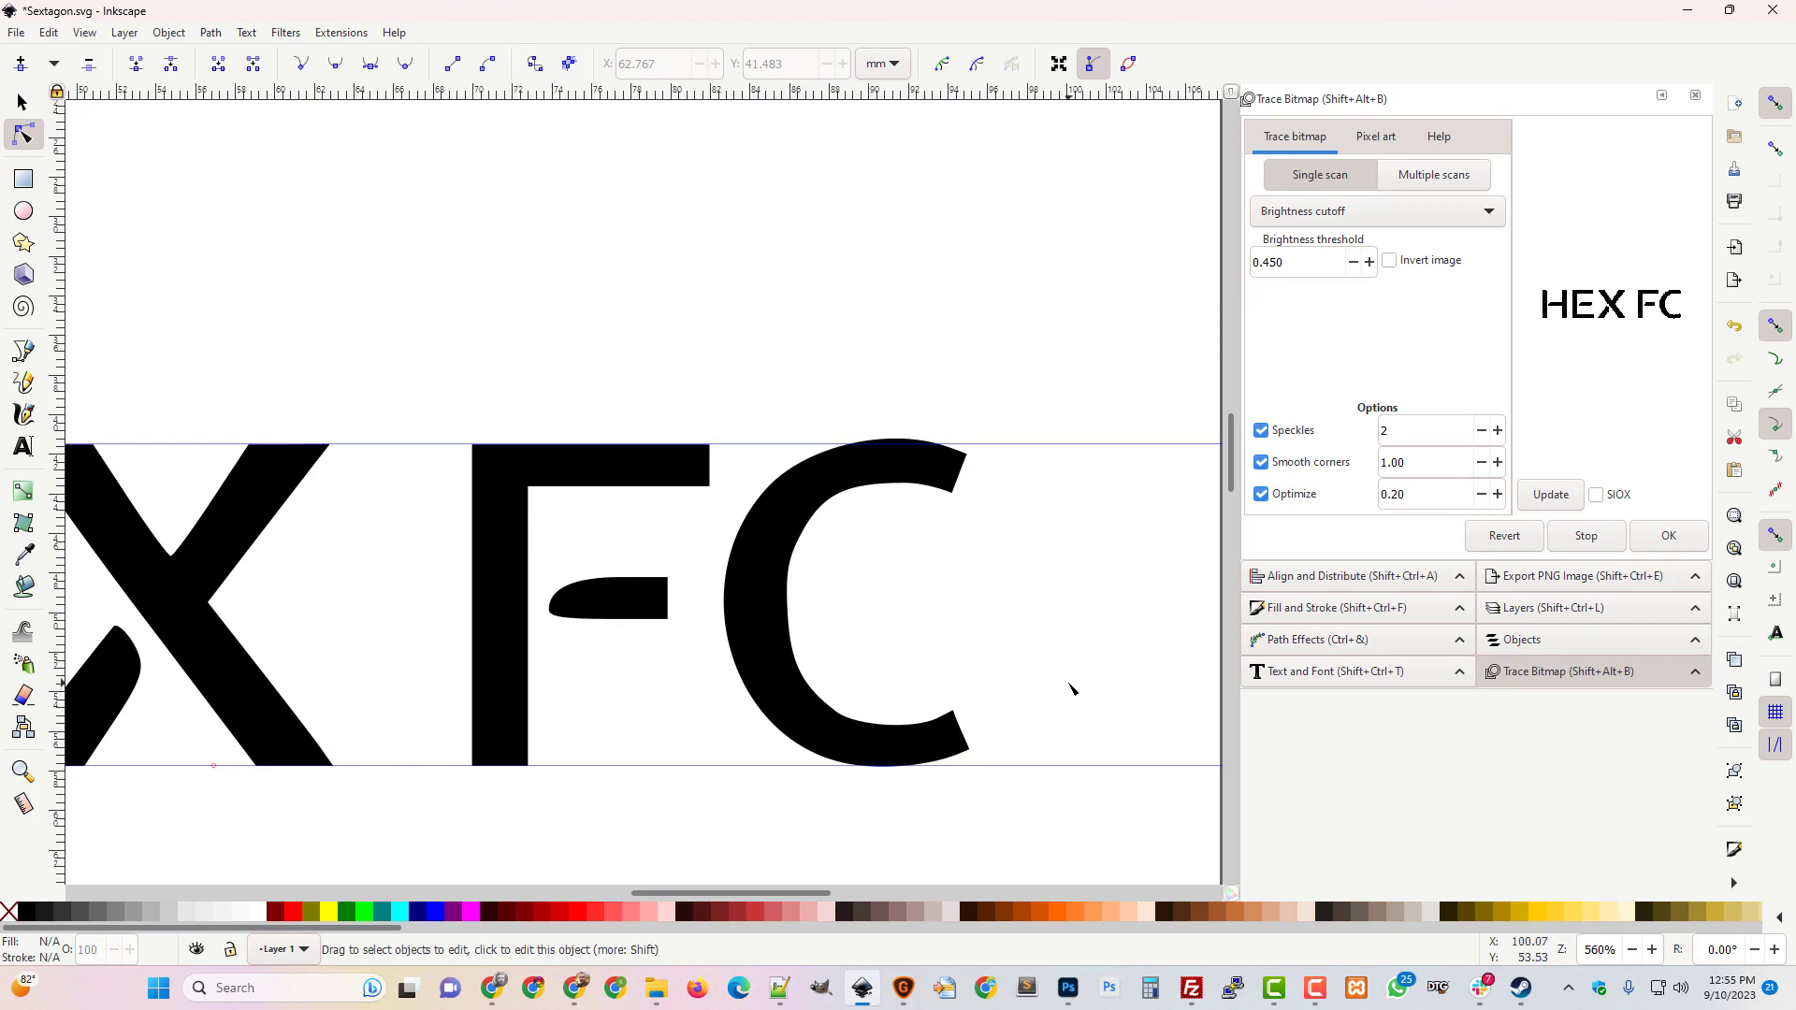
key(minus)
key(minus)
key(minus)
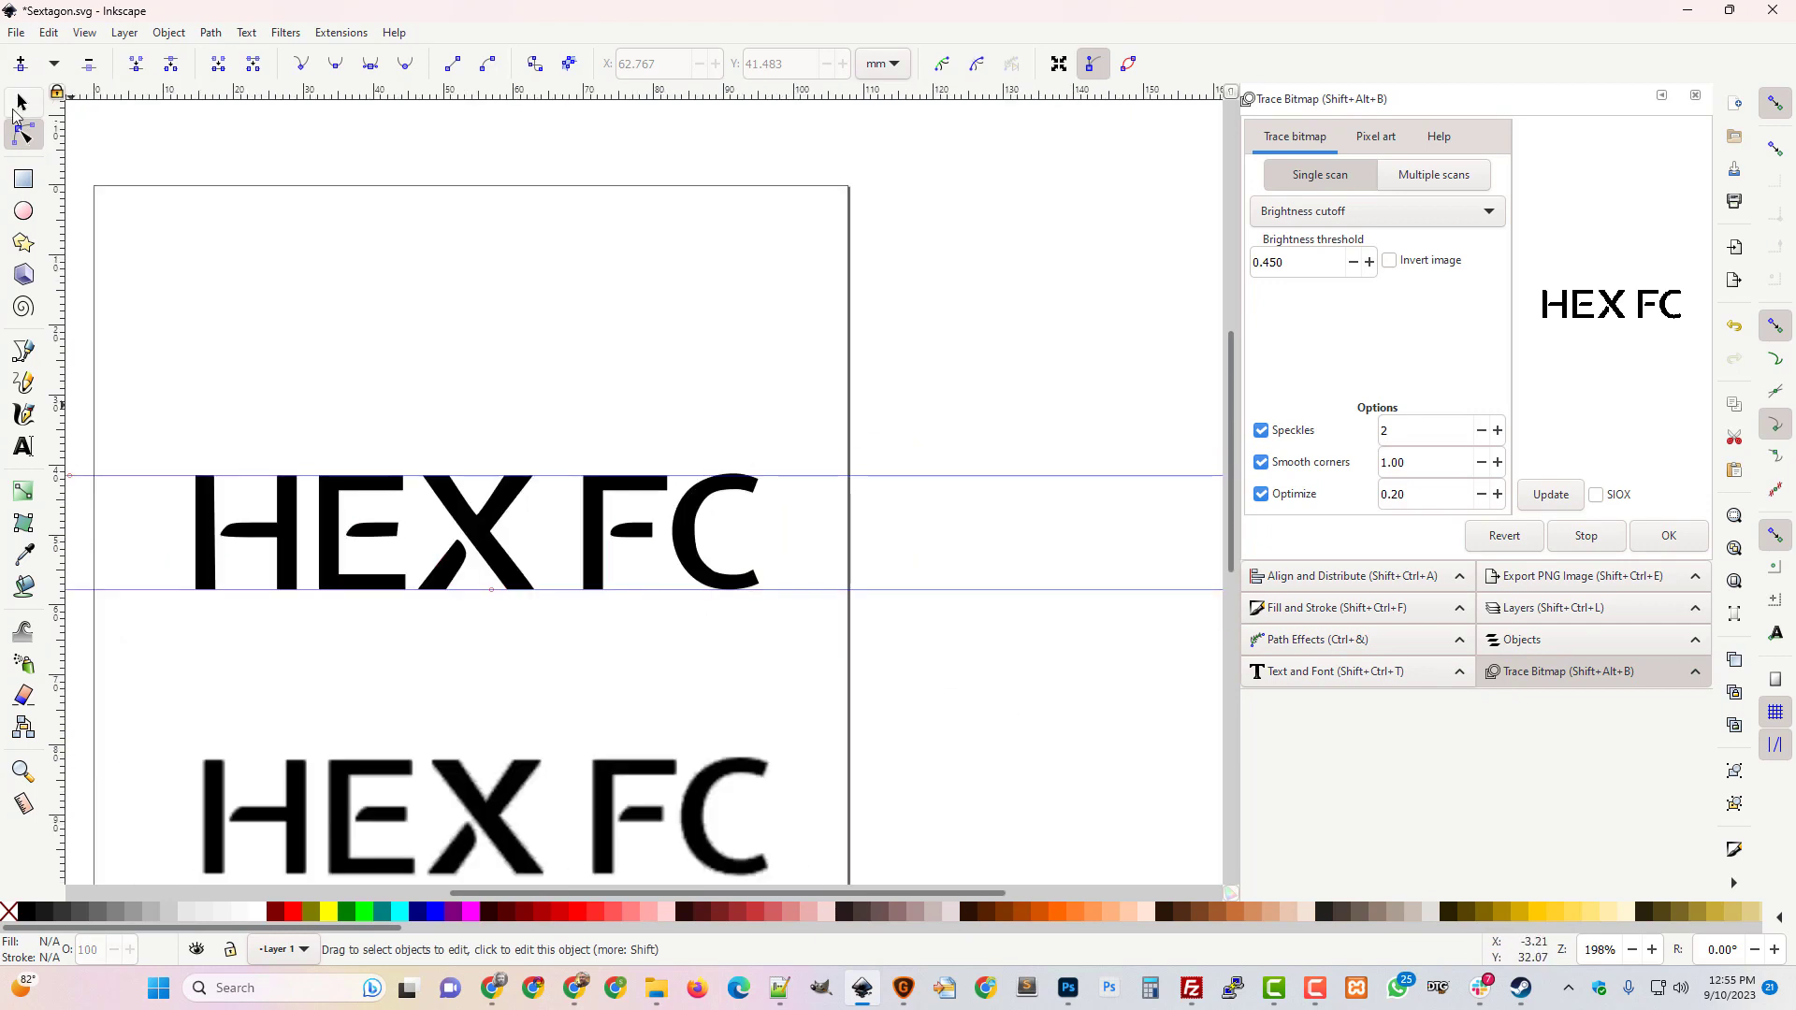
Delete the blurry HEX FC source image below the traced lettering.
click(23, 101)
click(496, 557)
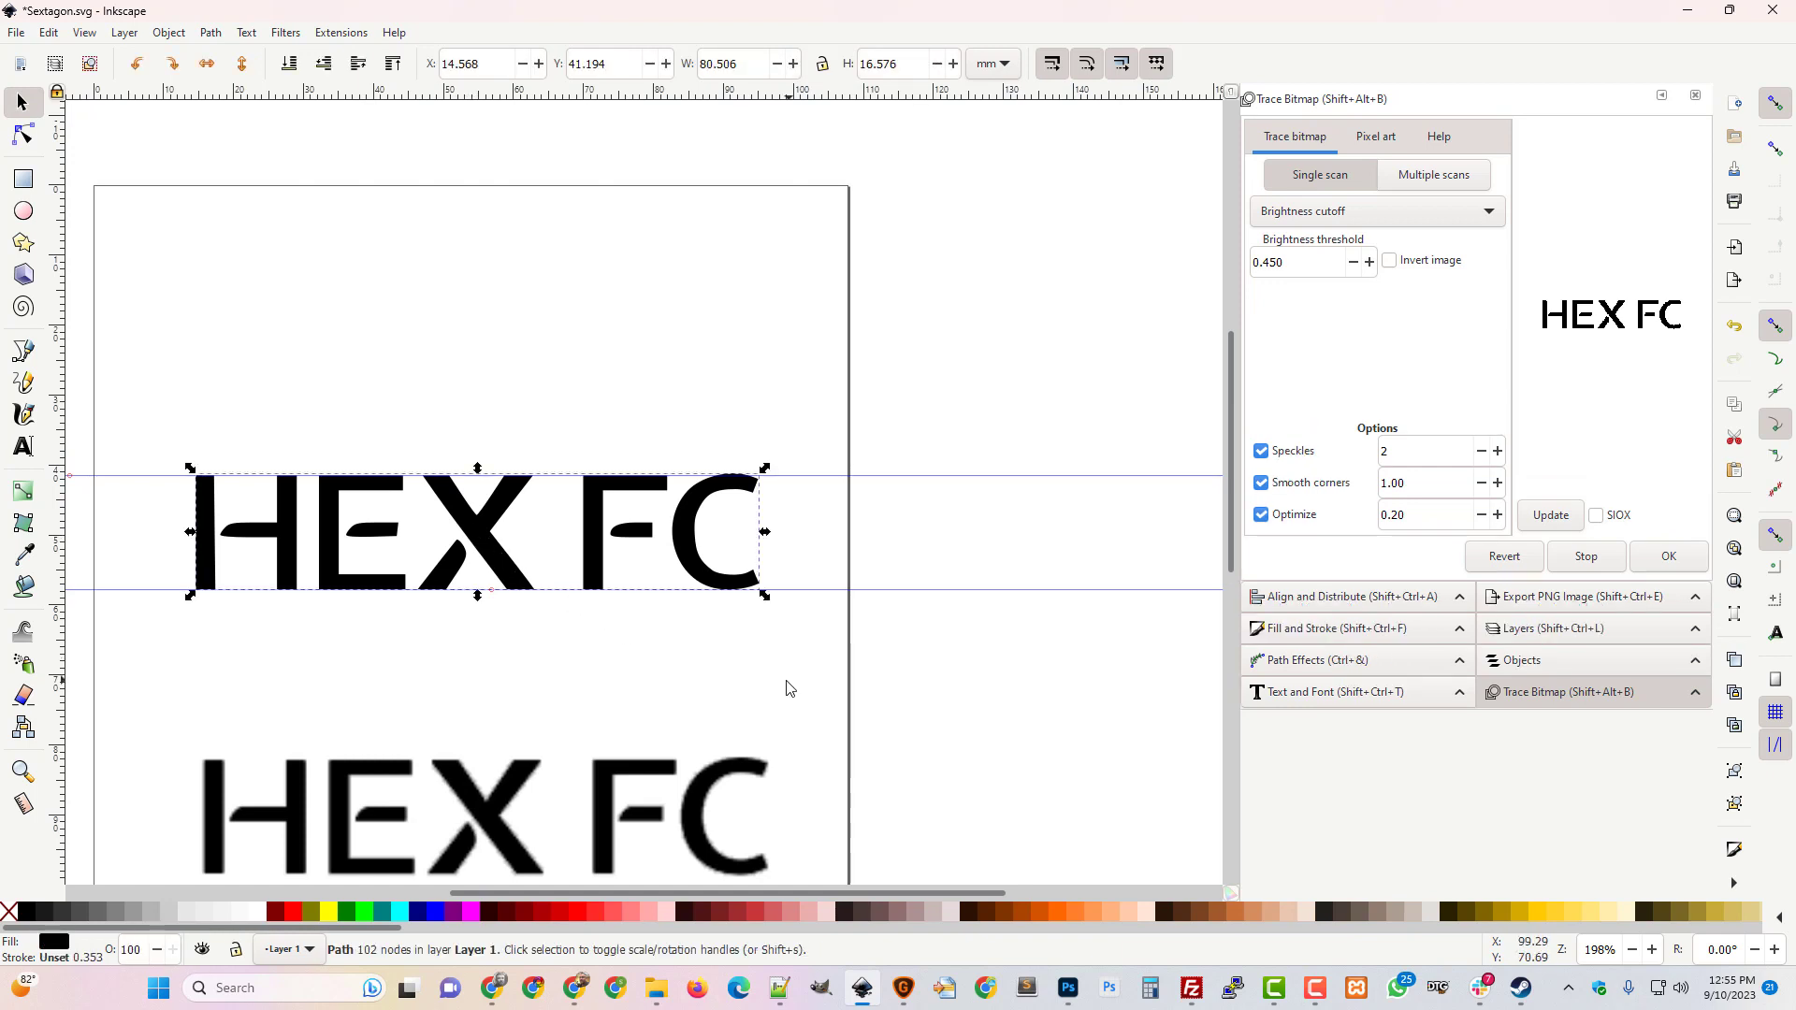
click(646, 782)
key(Delete)
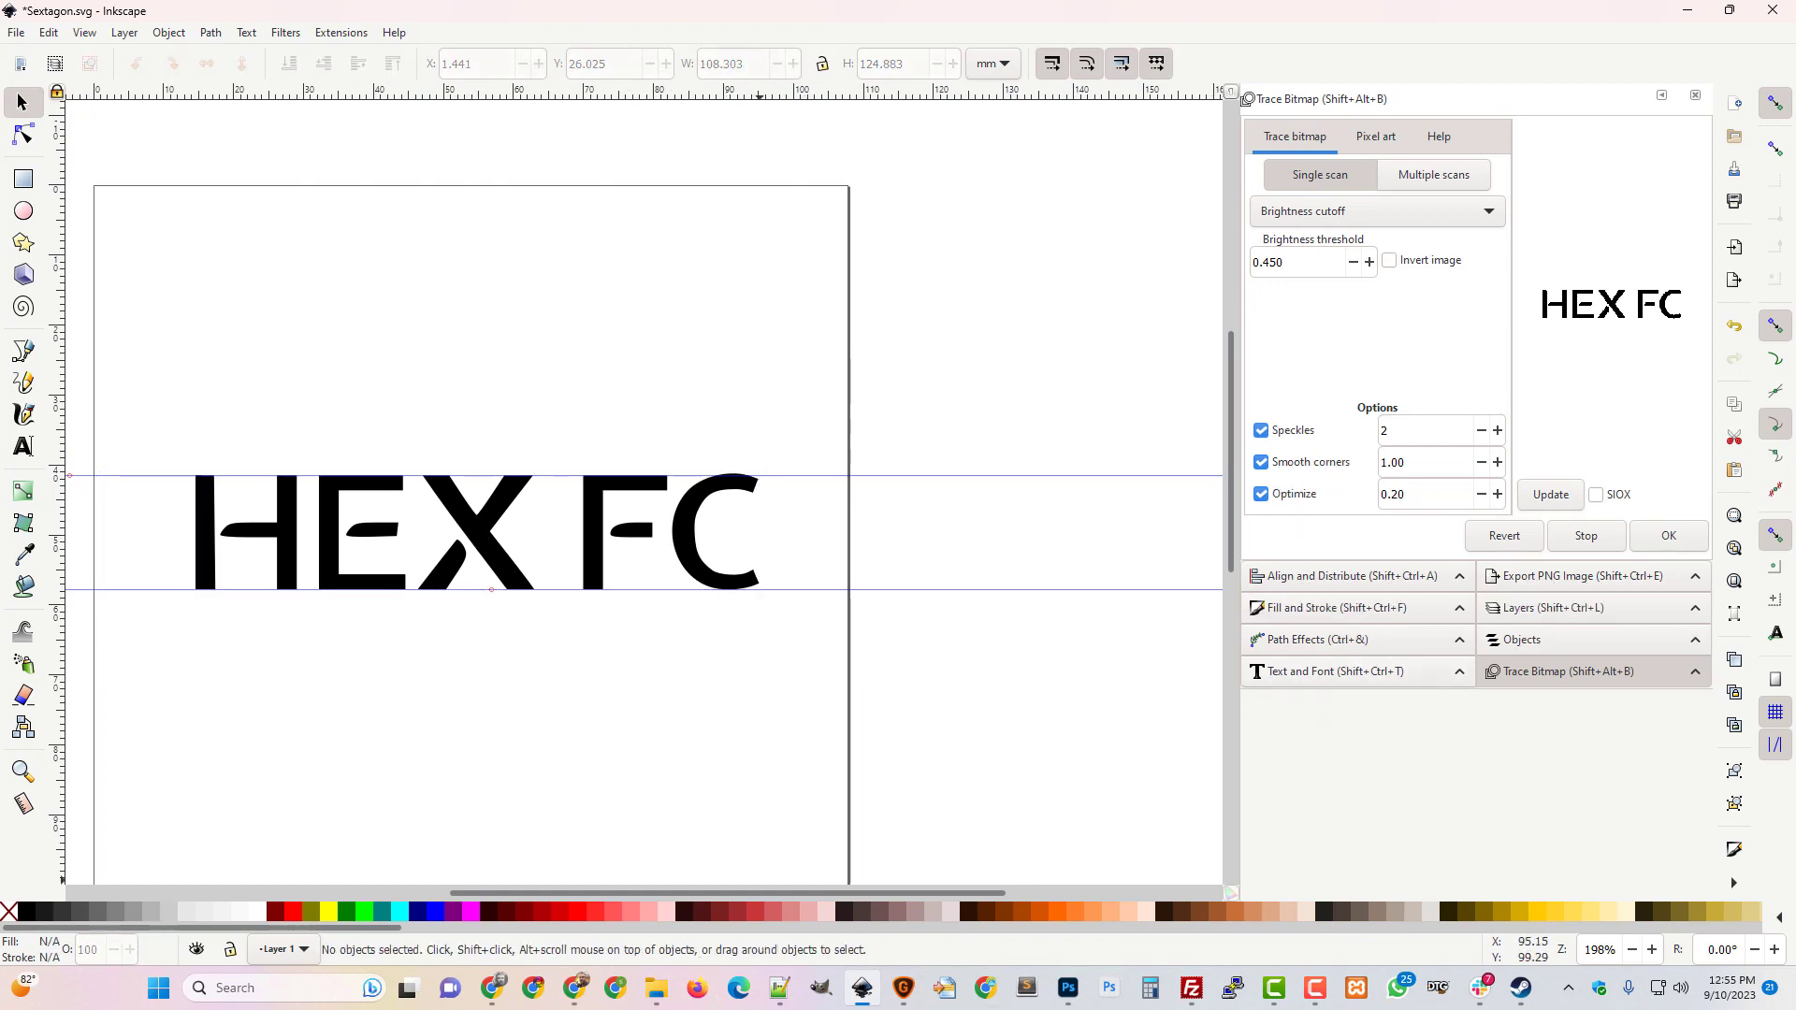
click(1315, 987)
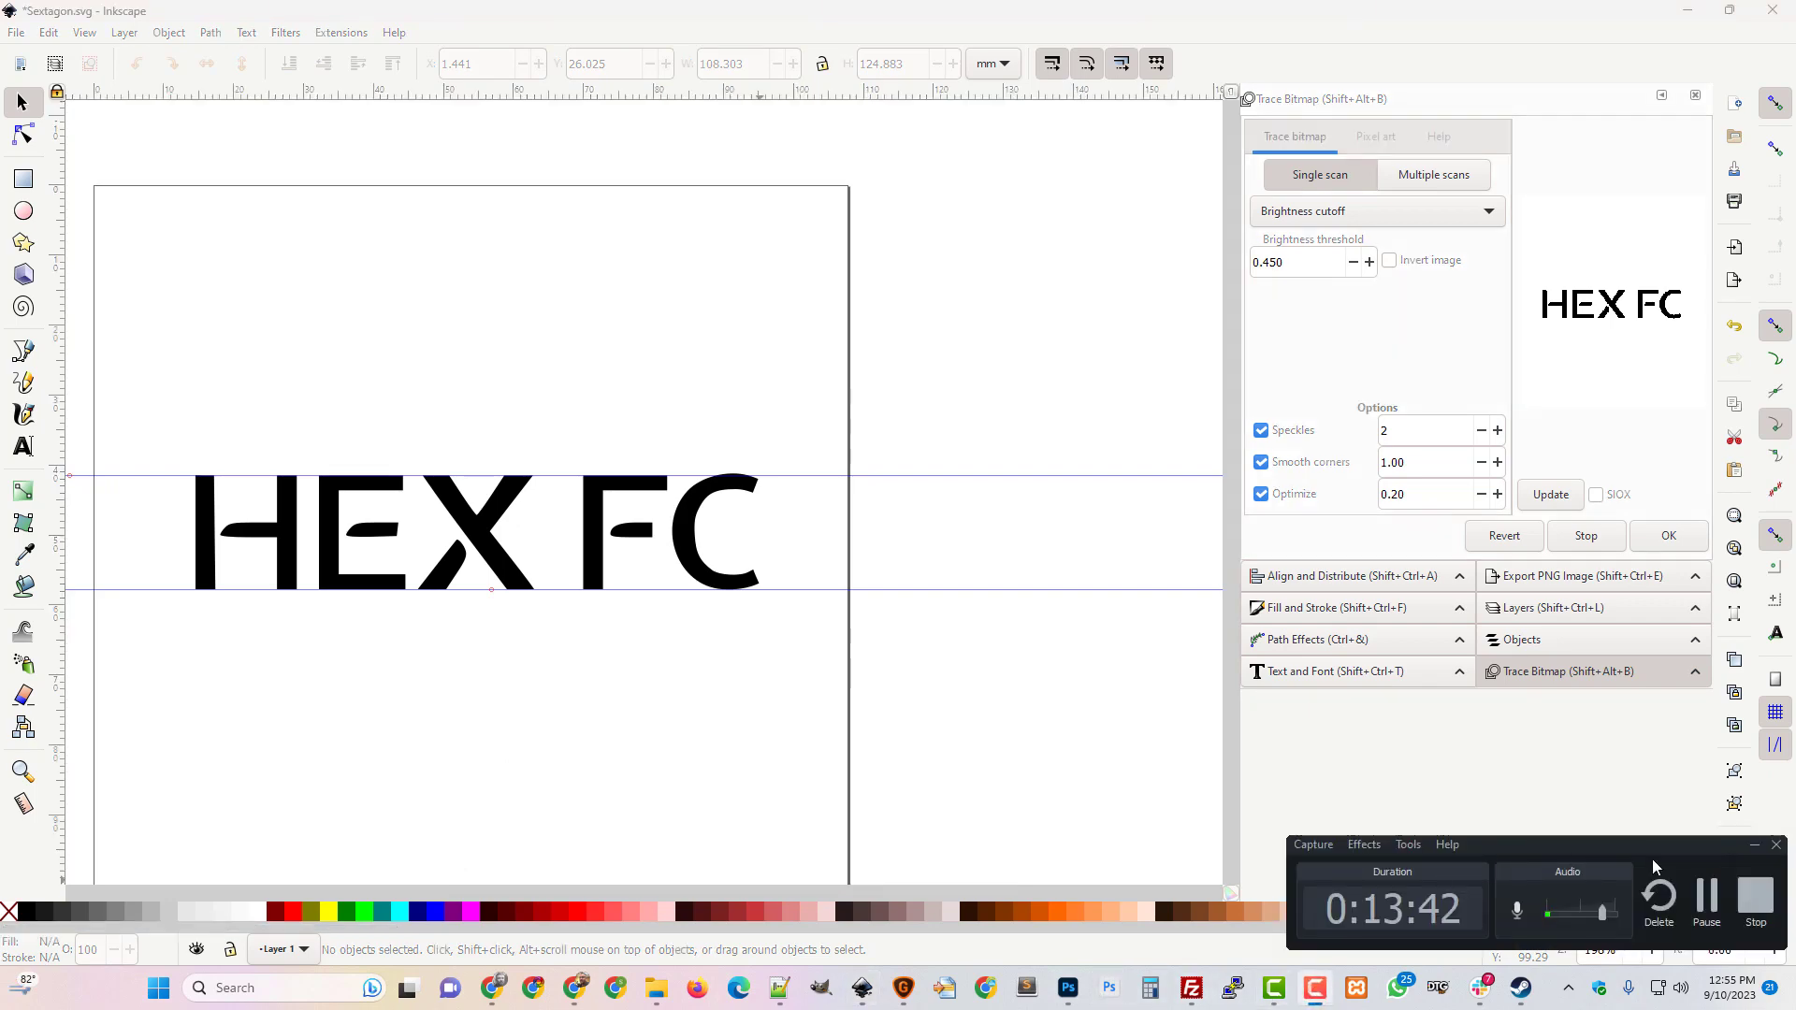
click(1706, 896)
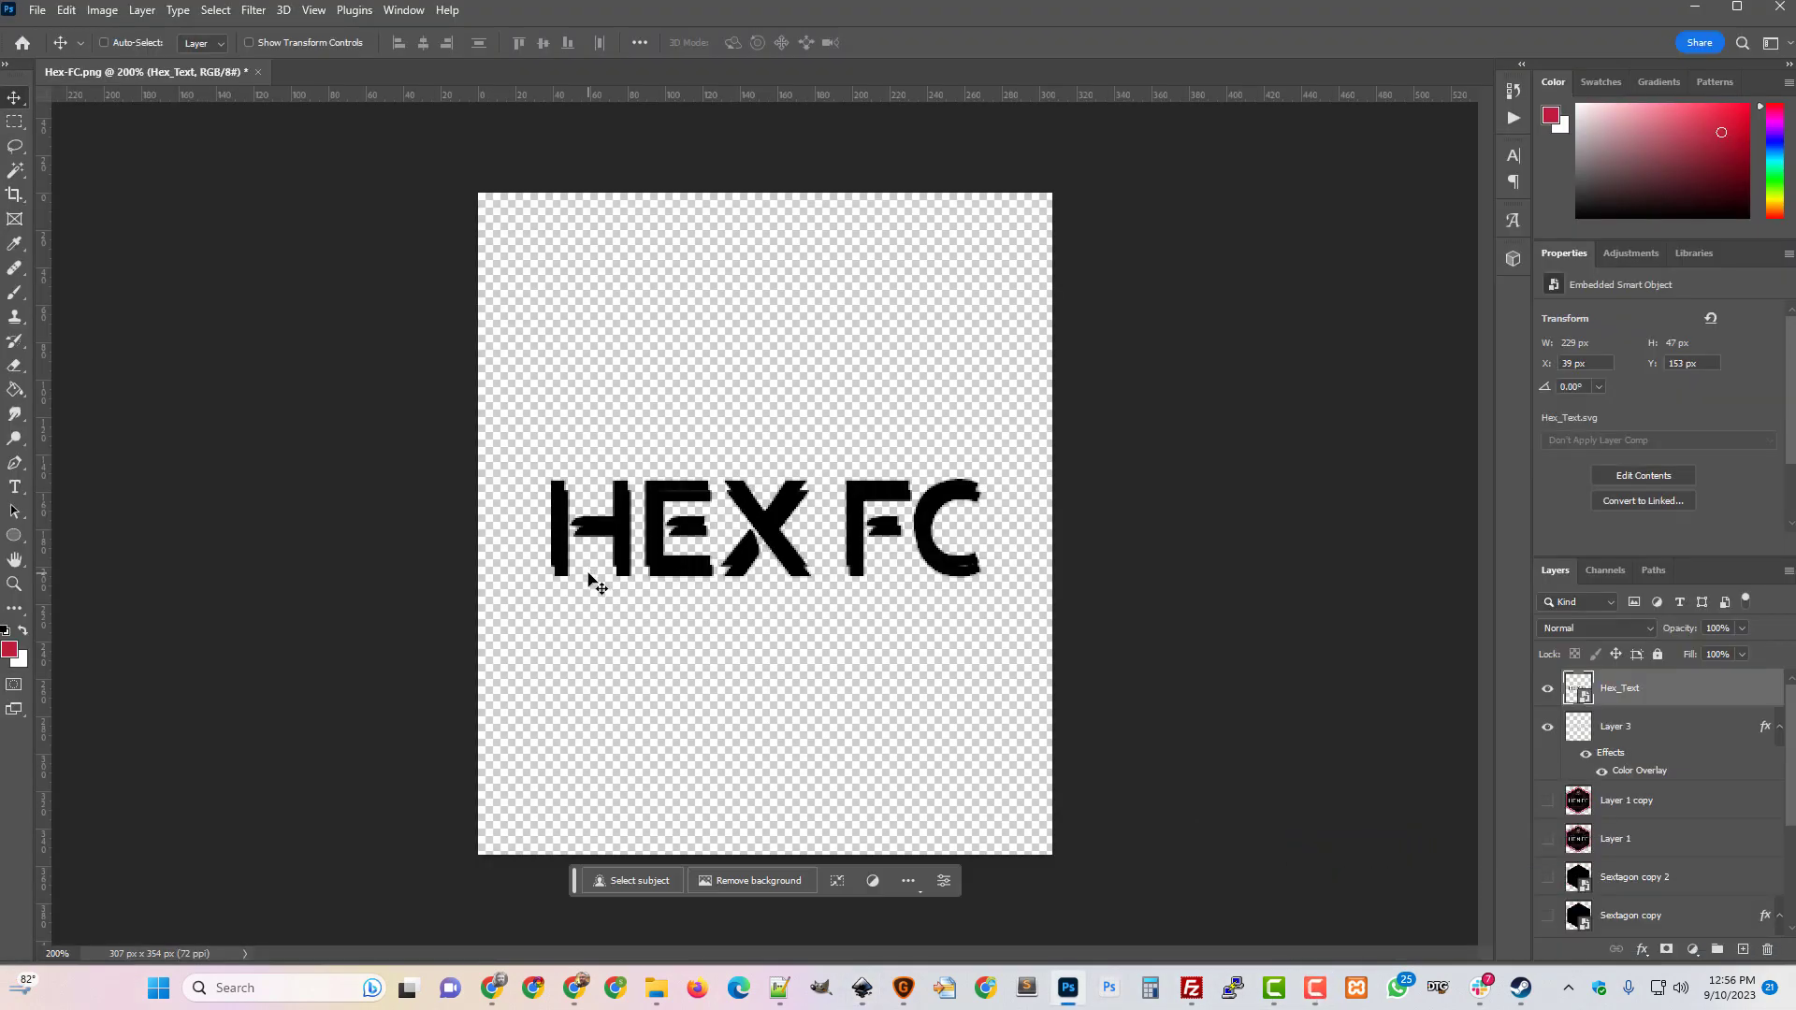
Nudge the Hex_Text layer 5 px down and 2 px right, to X 41 px and Y 158 px, over the original lettering.
key(shift+Down)
key(Up)
key(Up)
key(Up)
key(Up)
key(Up)
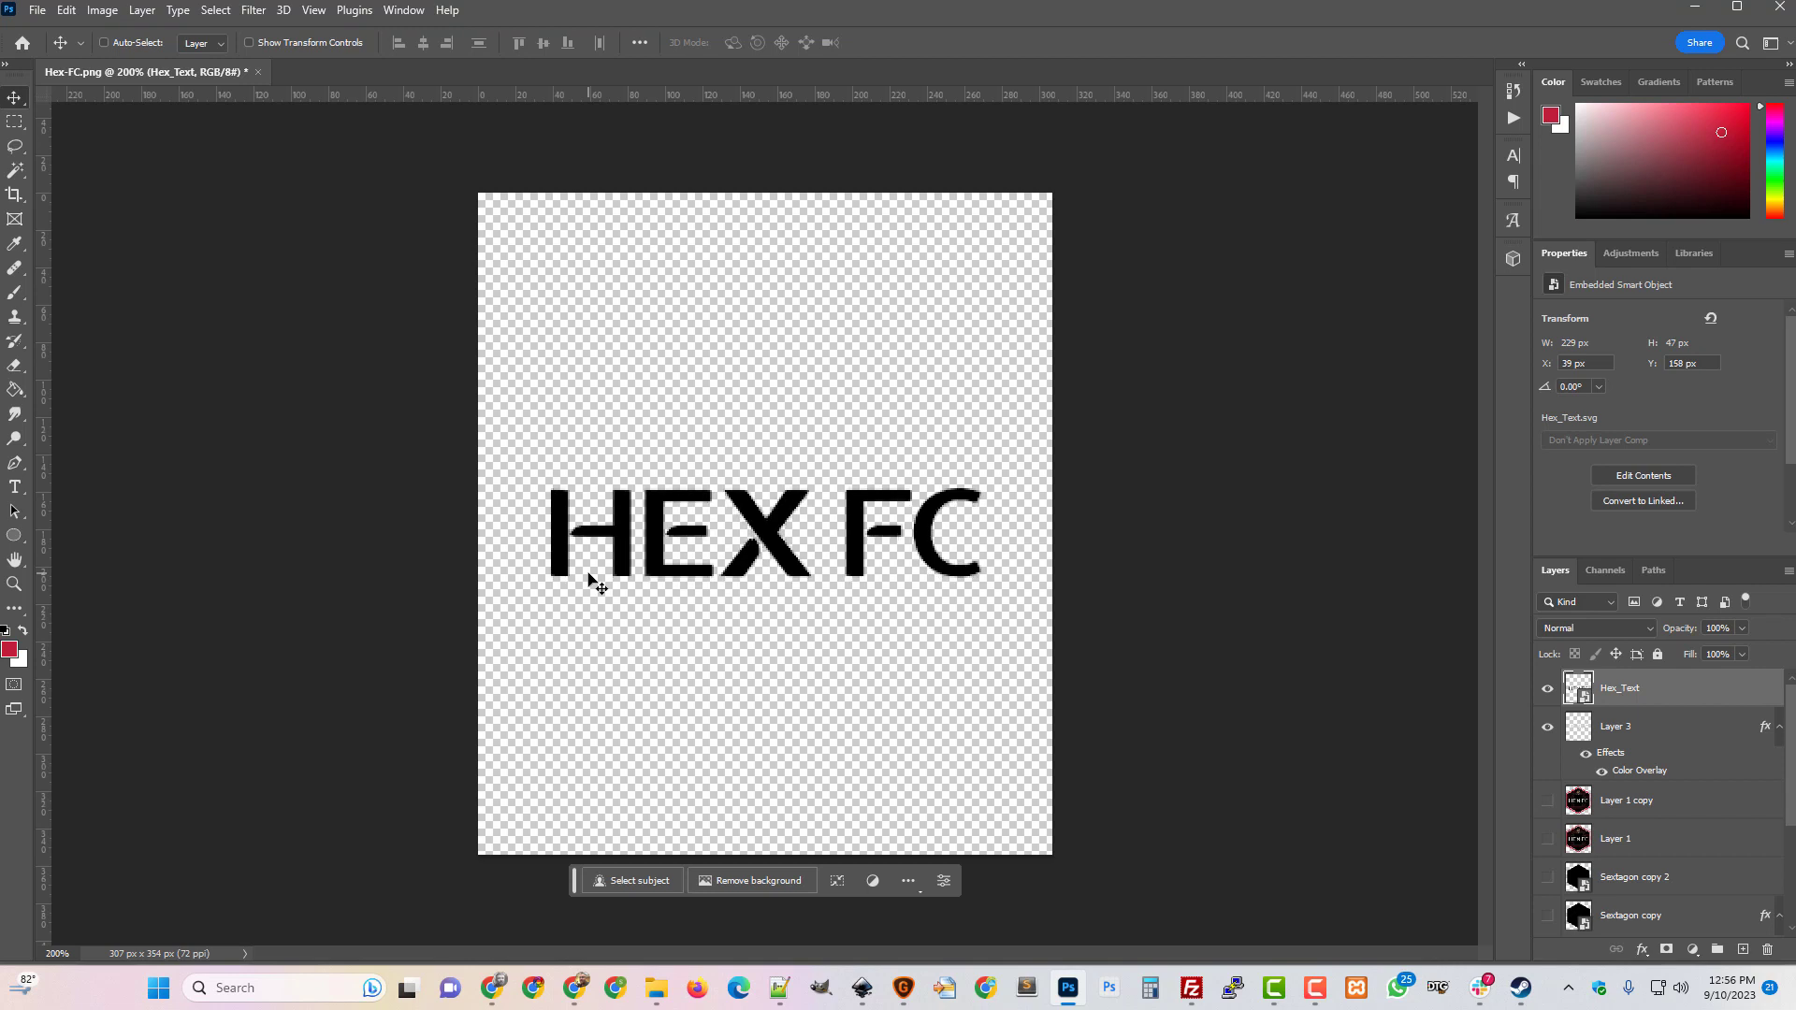
key(Right)
key(Right)
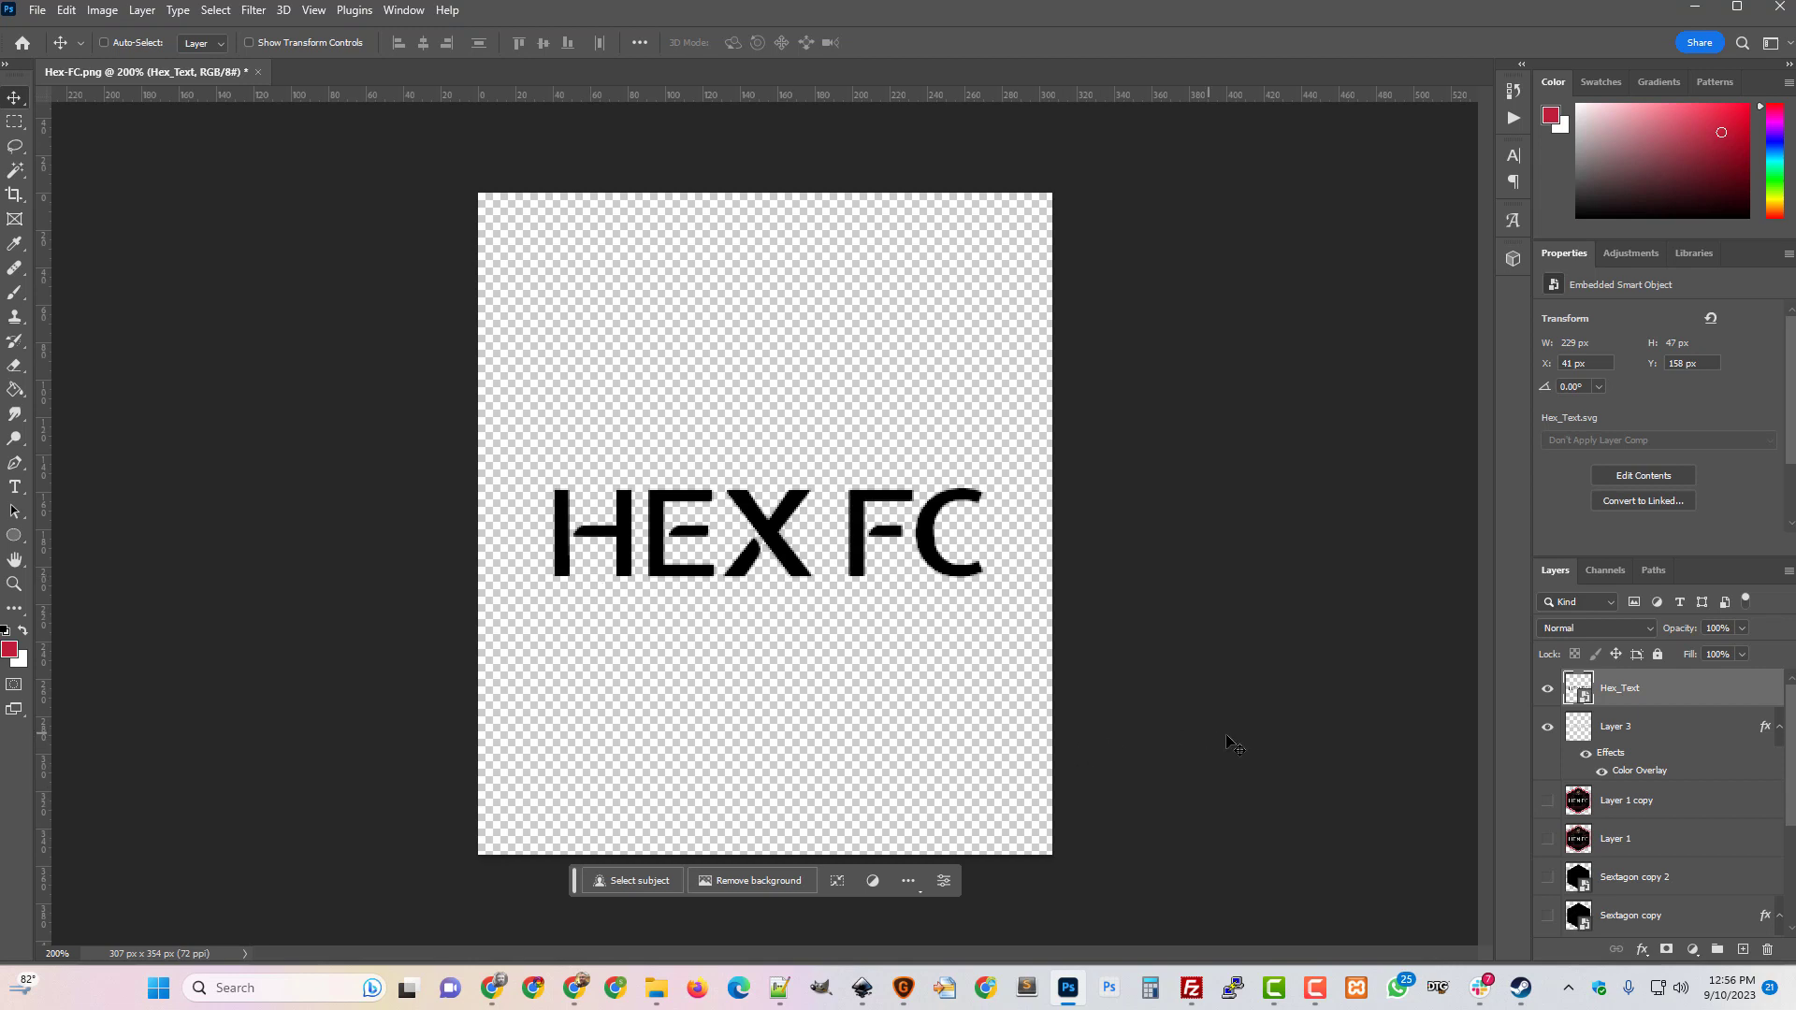
click(1316, 987)
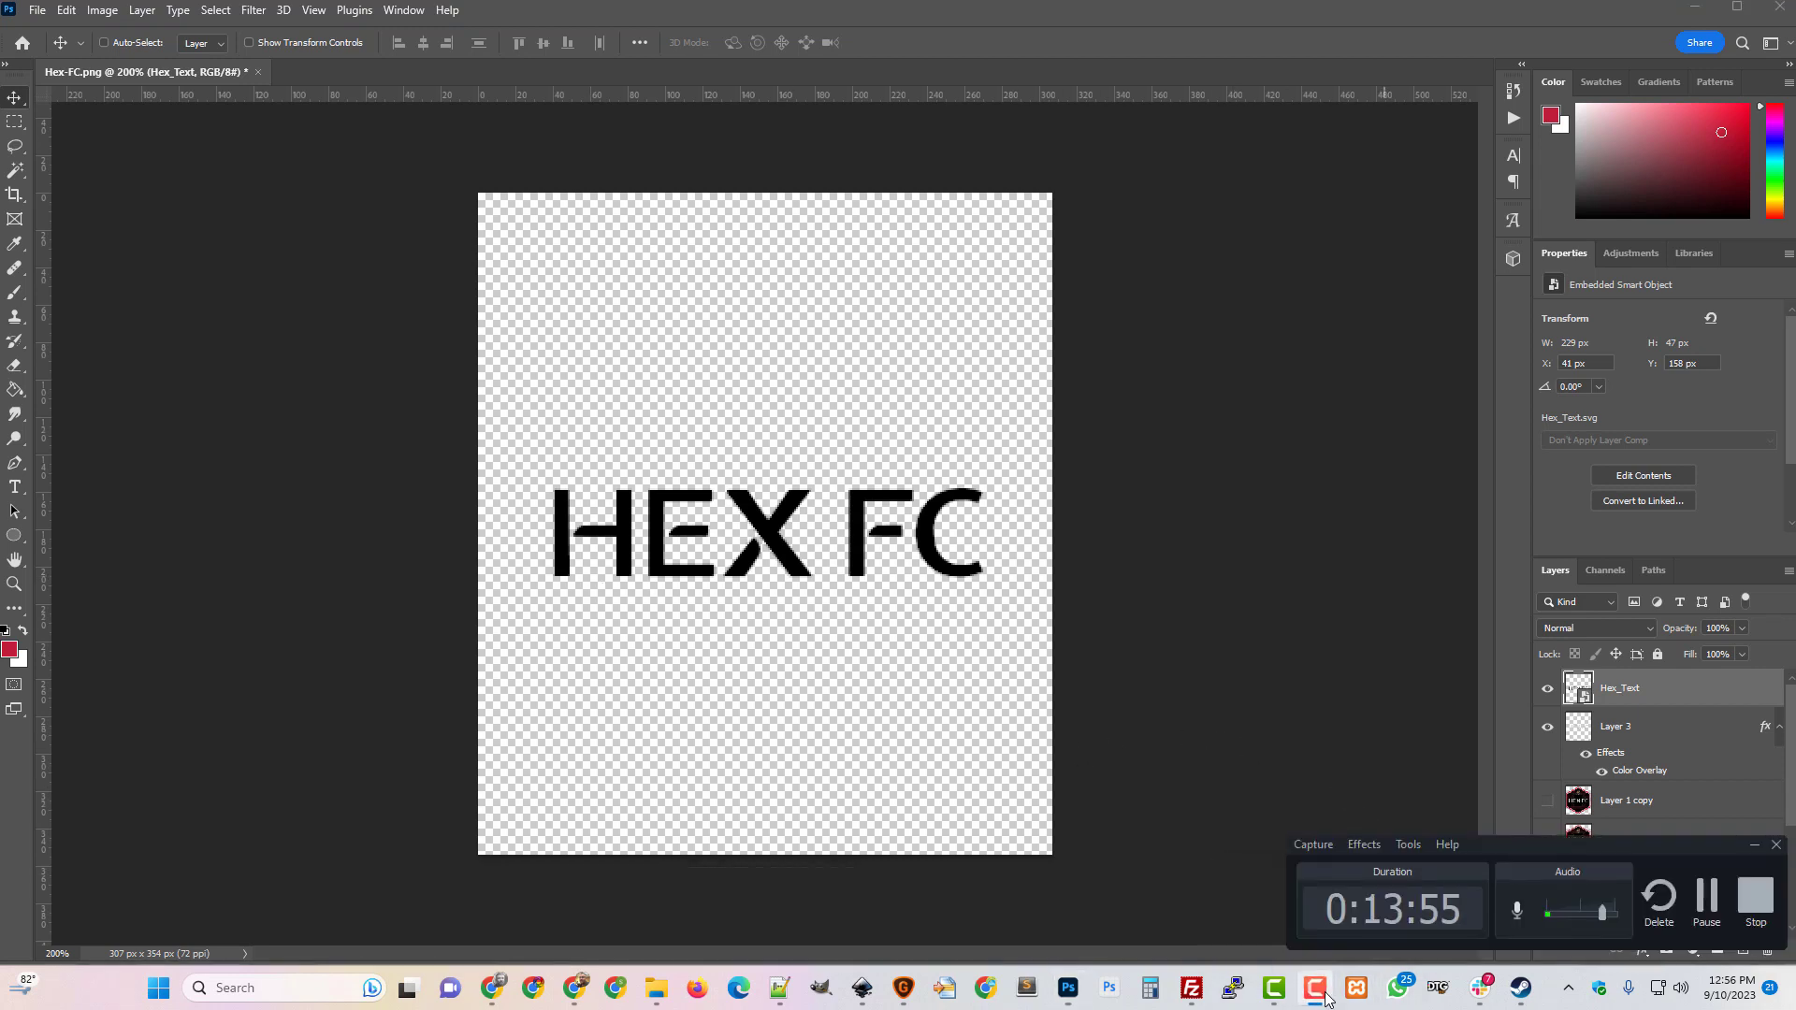
click(1373, 715)
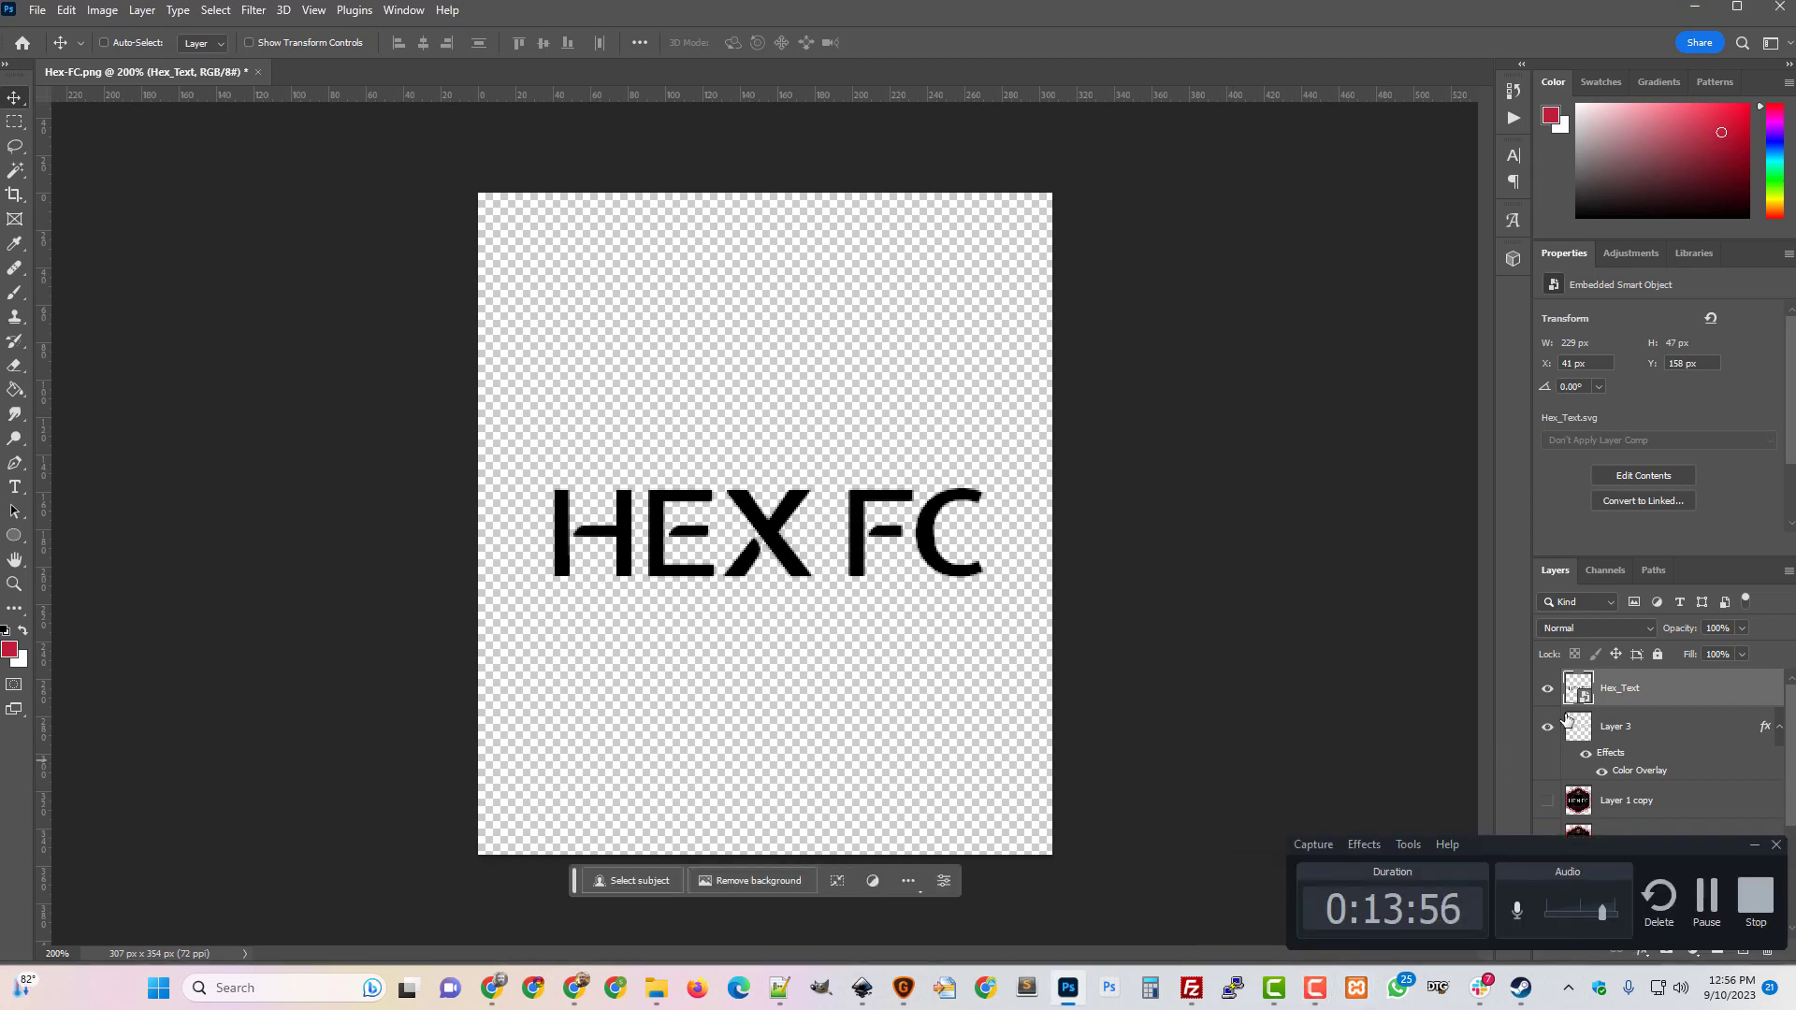
click(1707, 906)
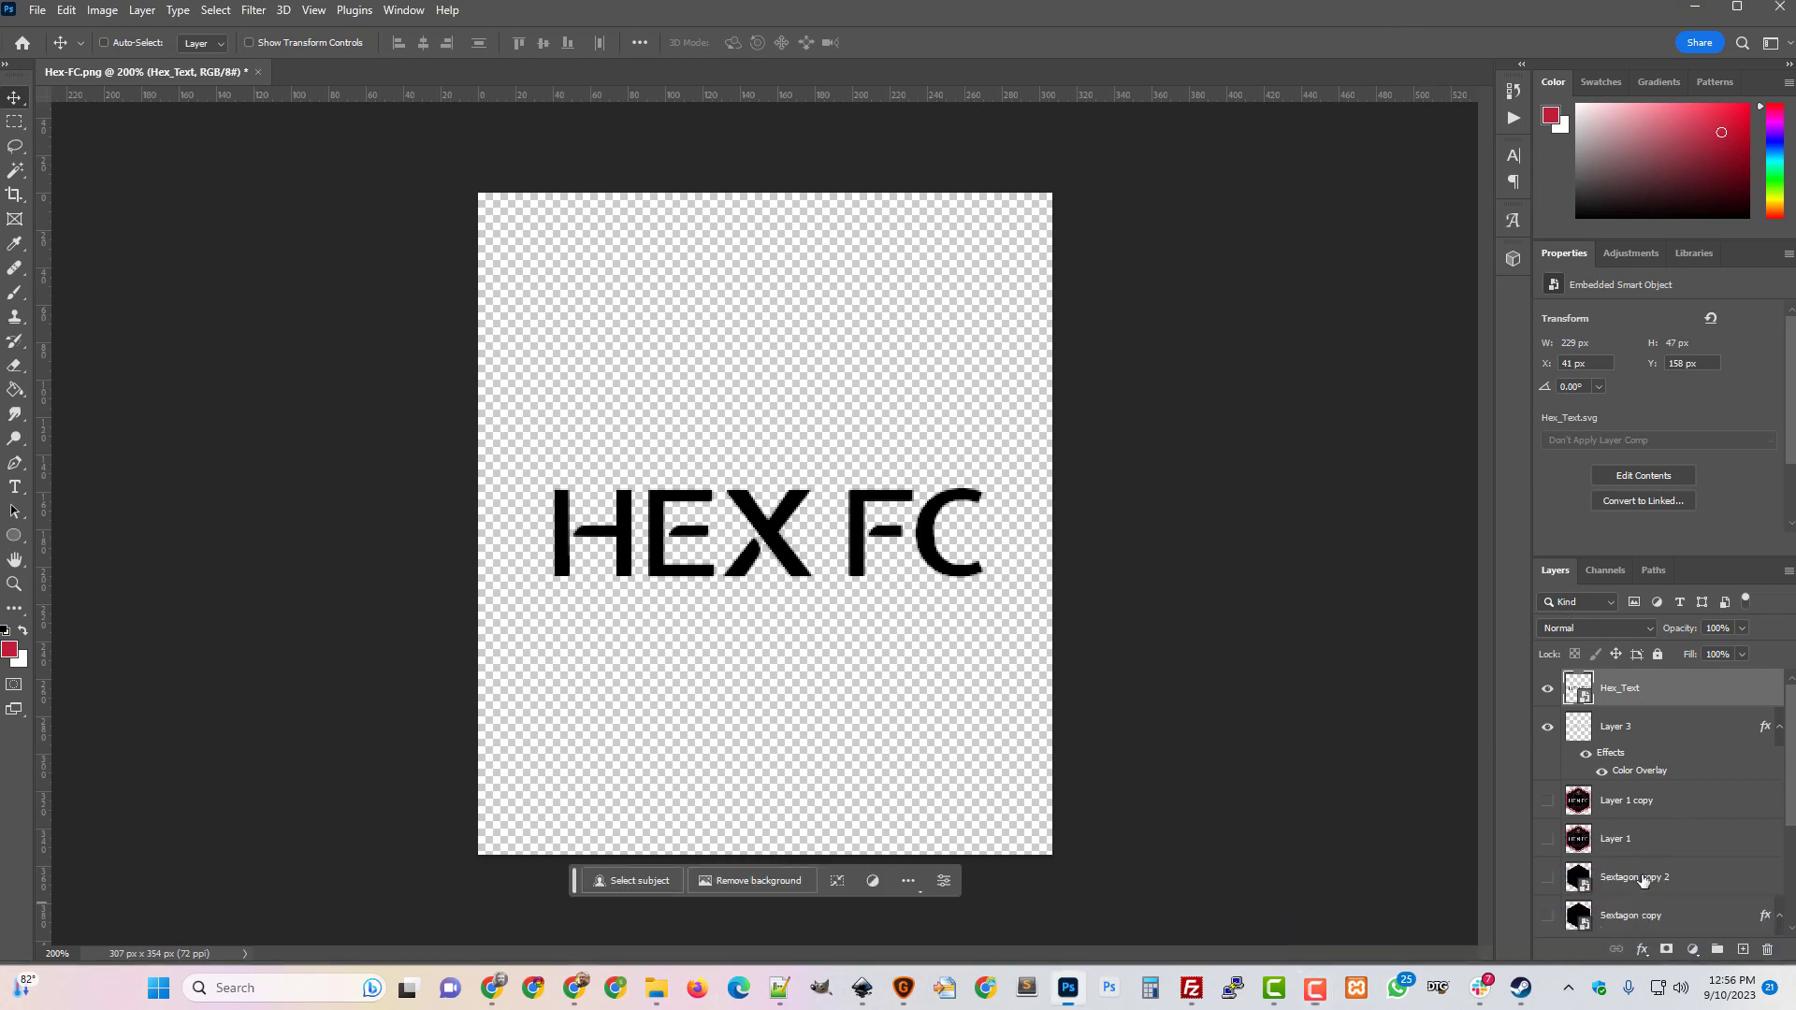
Hide Layer 3 and move the Hex_Text layer directly below Layer 1.
click(1549, 729)
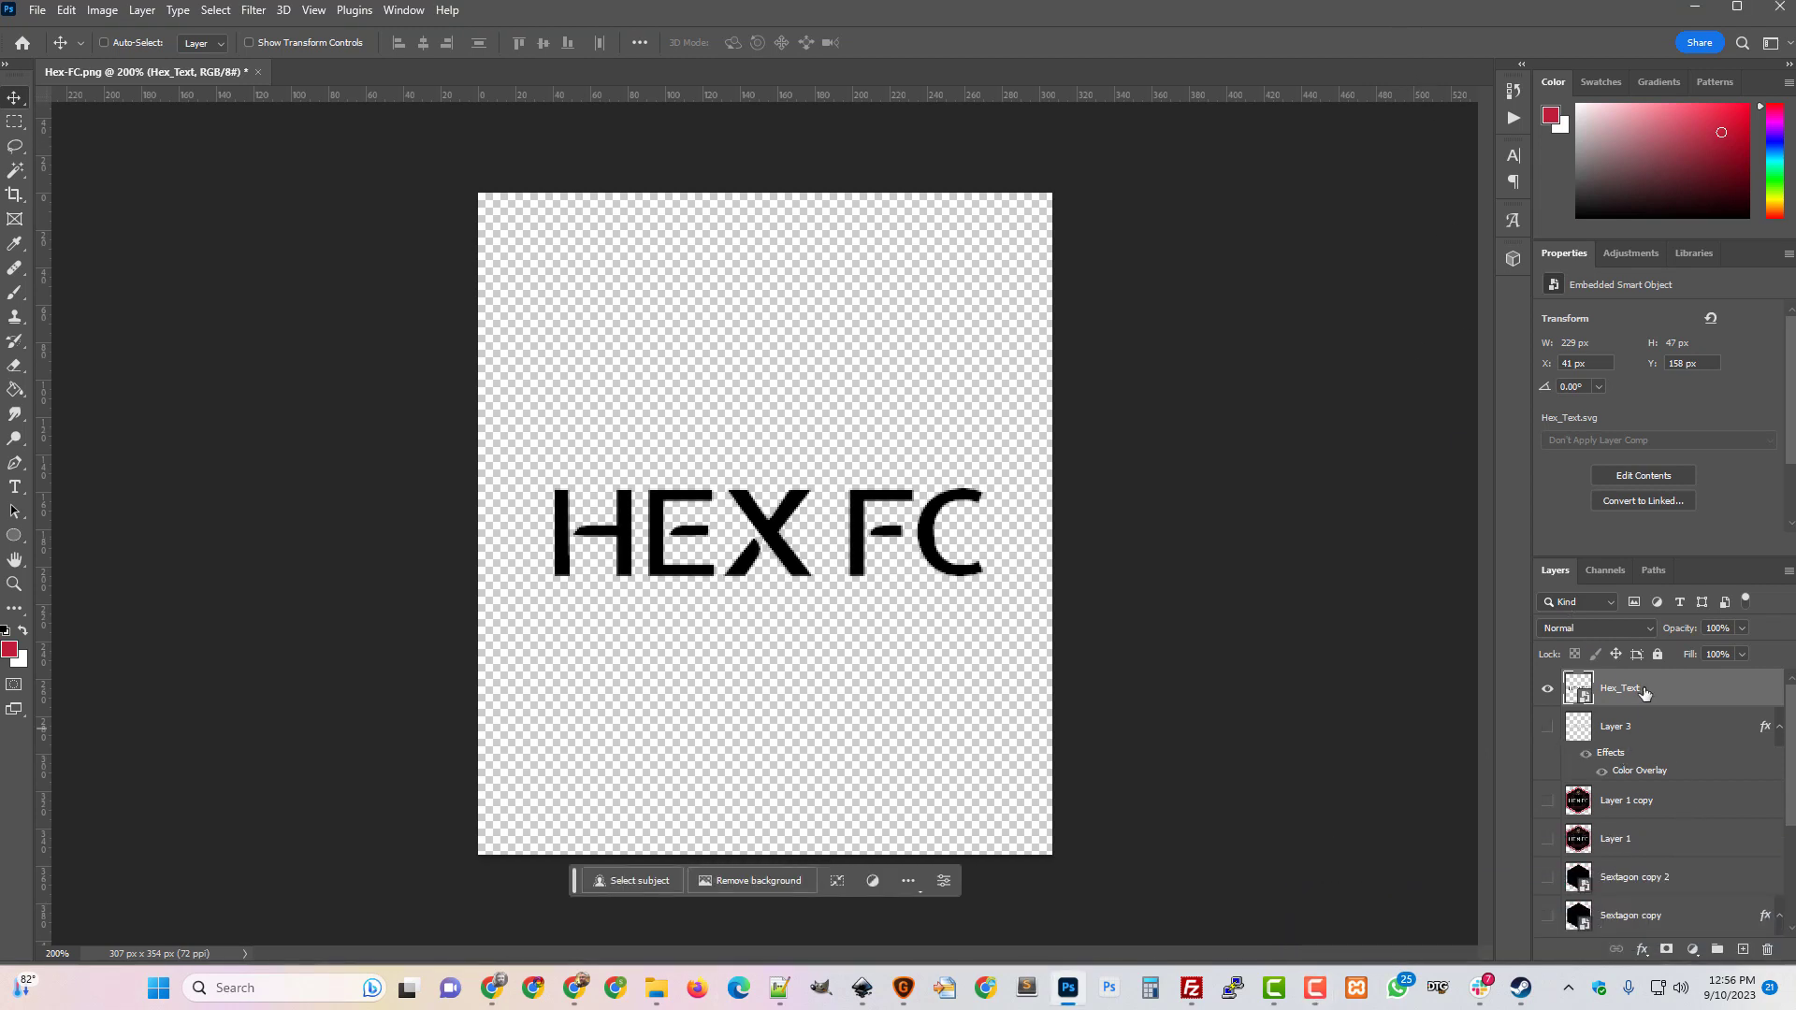
drag(1644, 691, 1641, 860)
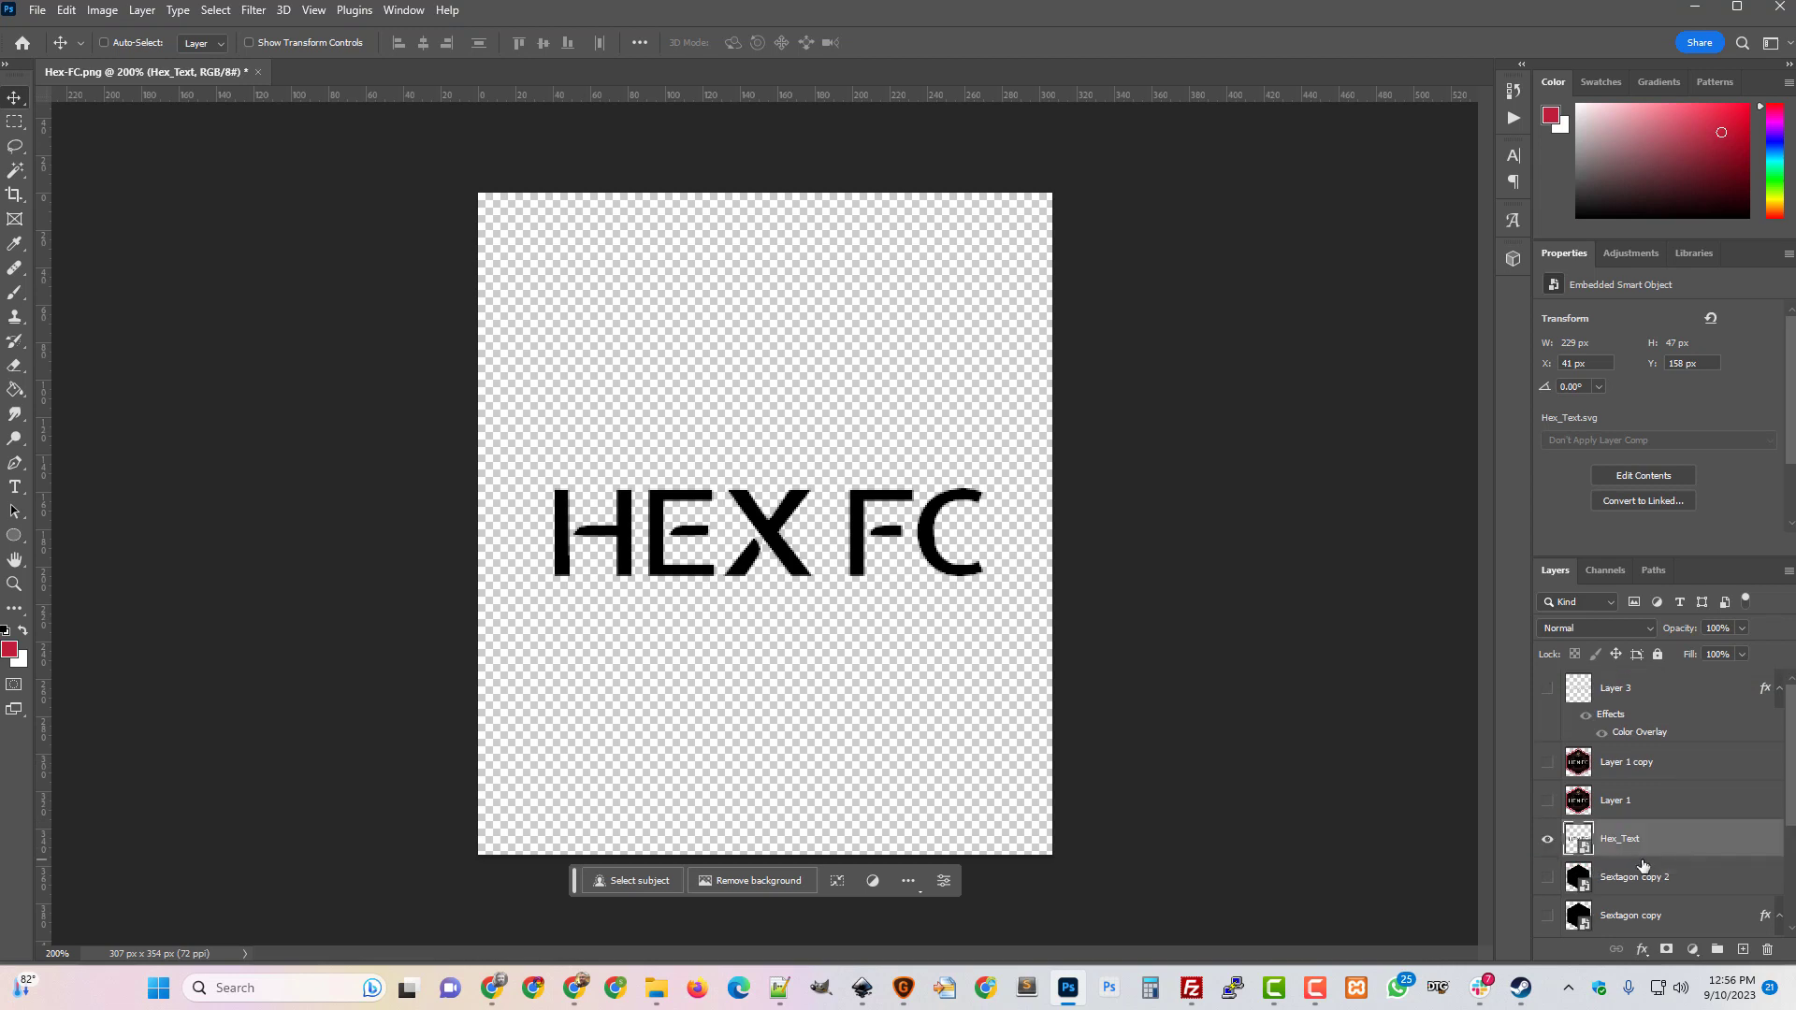
Select Layer 1 copy and toggle its visibility to compare it with the vector lettering, leaving it shown.
click(1548, 764)
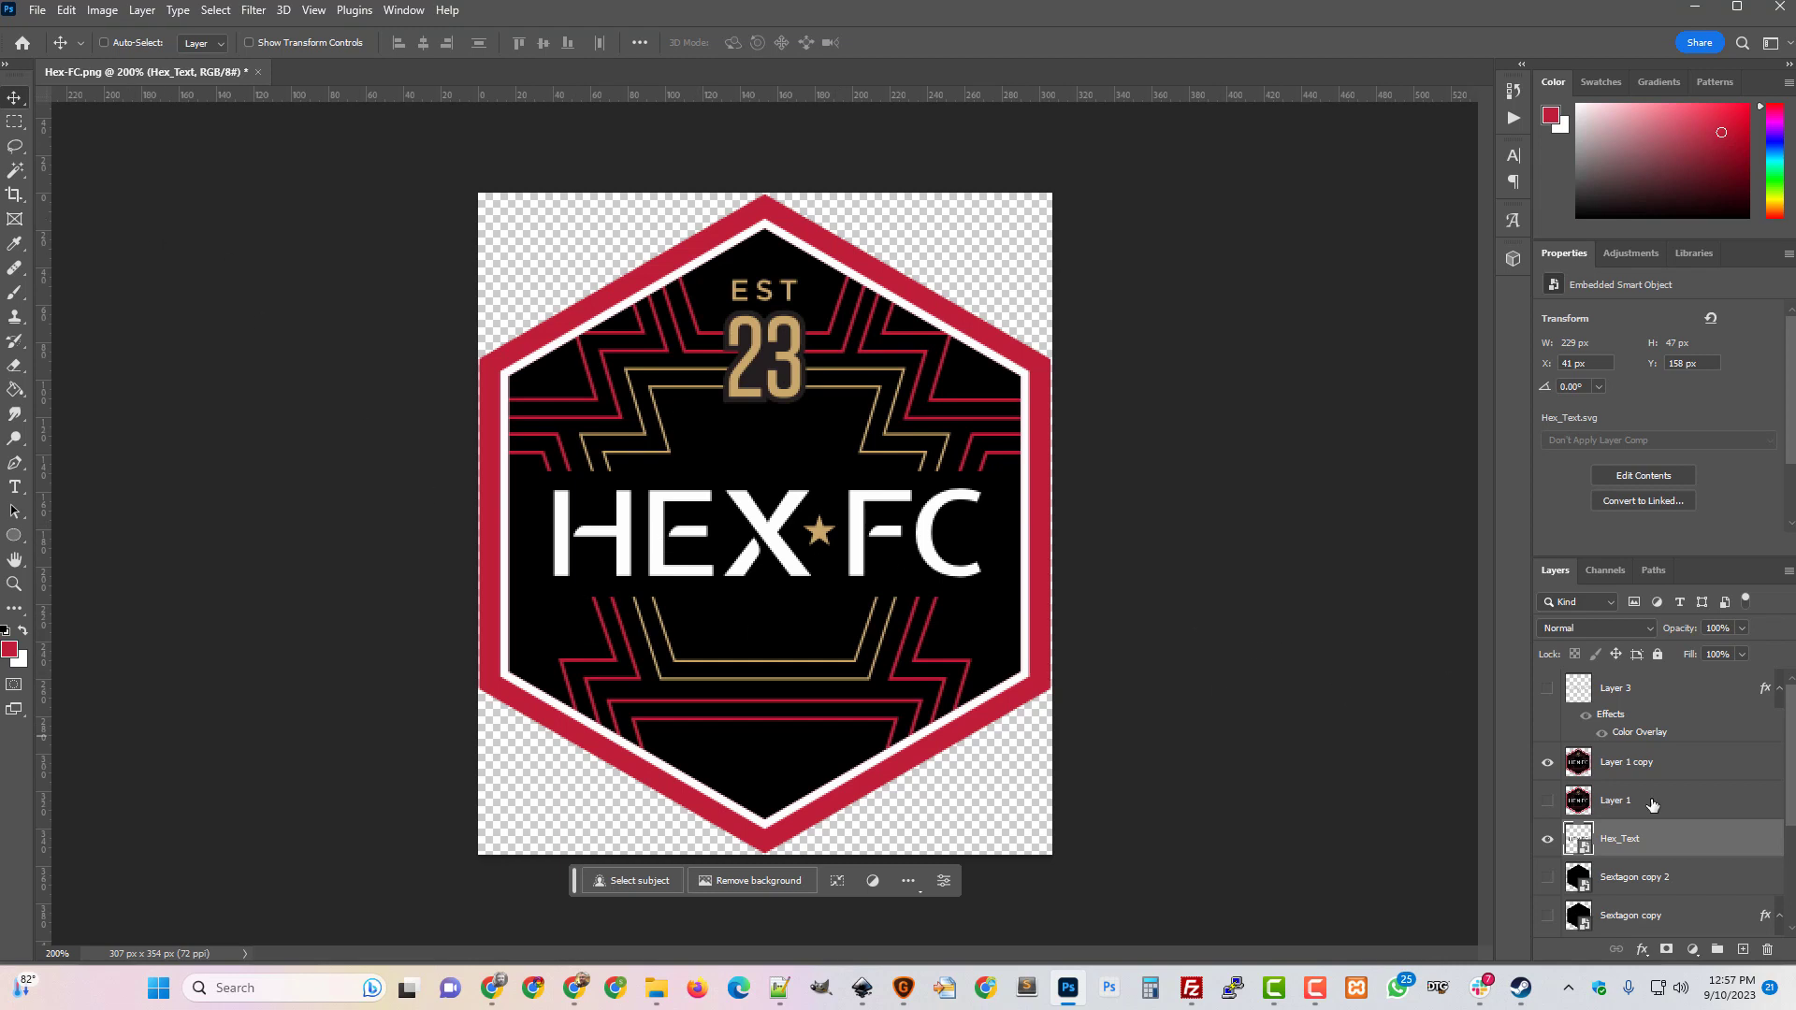
click(1571, 767)
click(1547, 764)
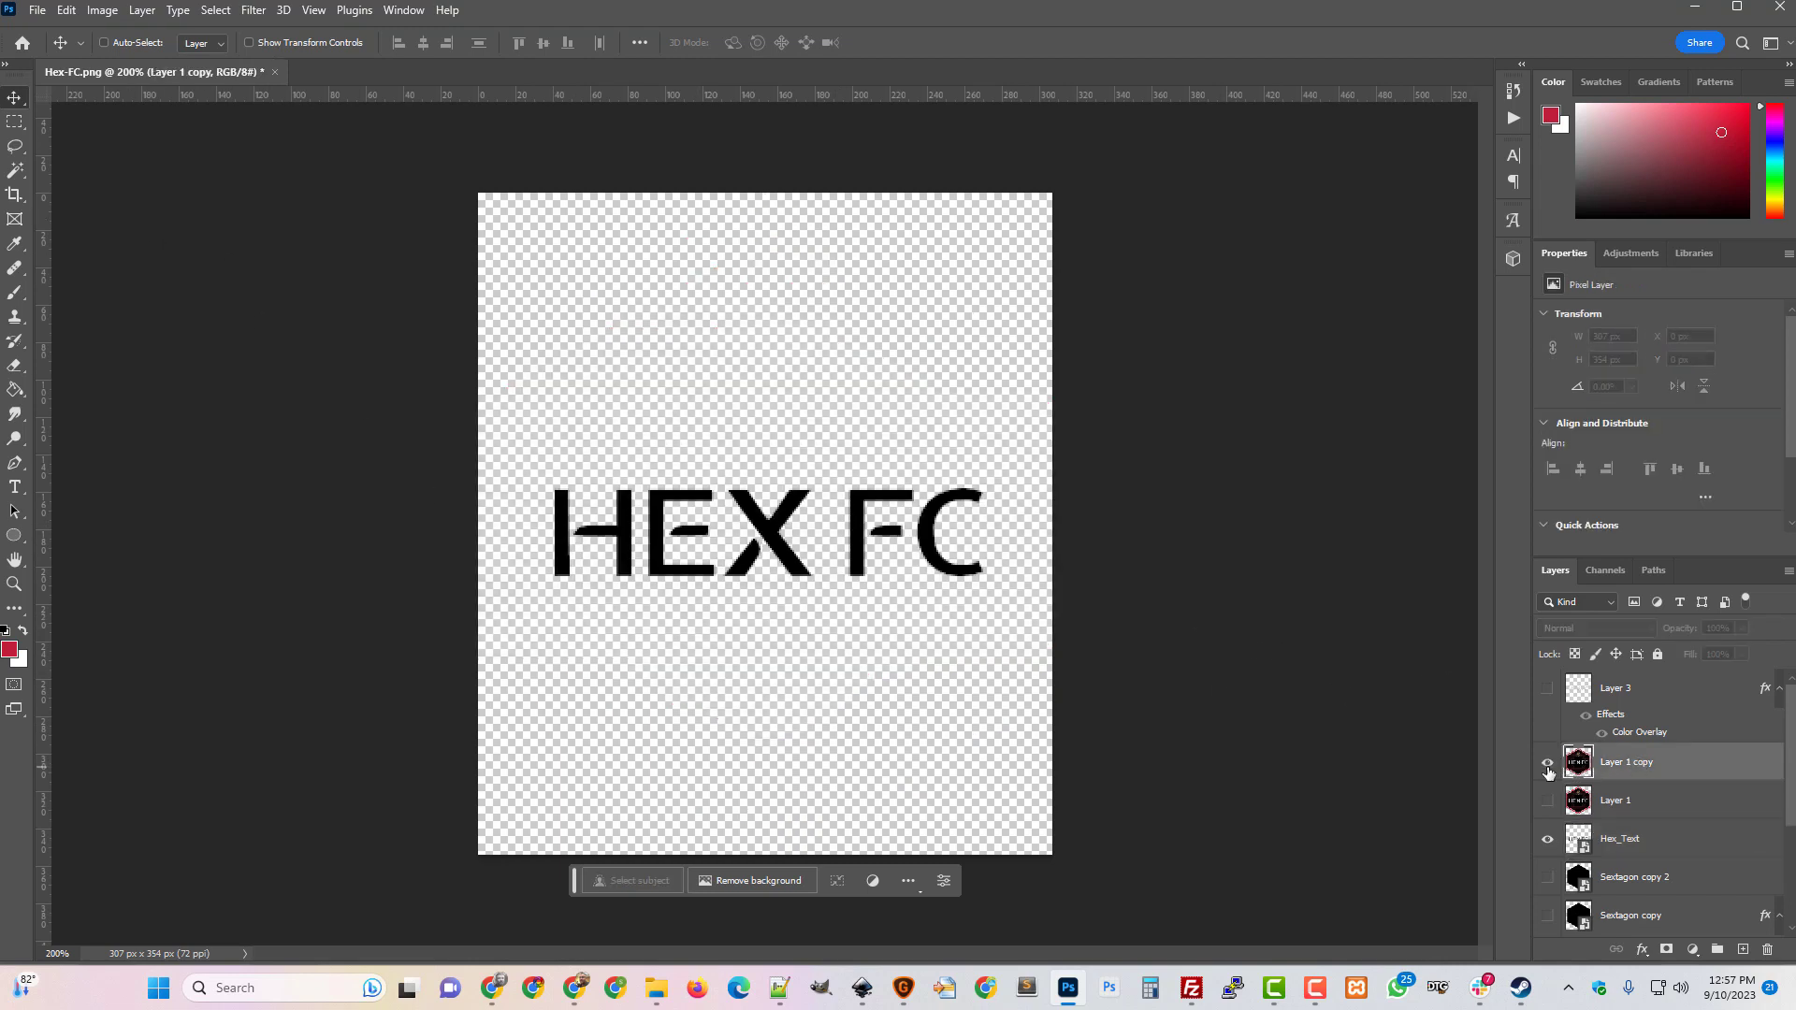
click(1547, 764)
Lasso a freehand selection of about 247 x 63 px around the HEX FC lettering and star on Layer 1 copy.
click(14, 146)
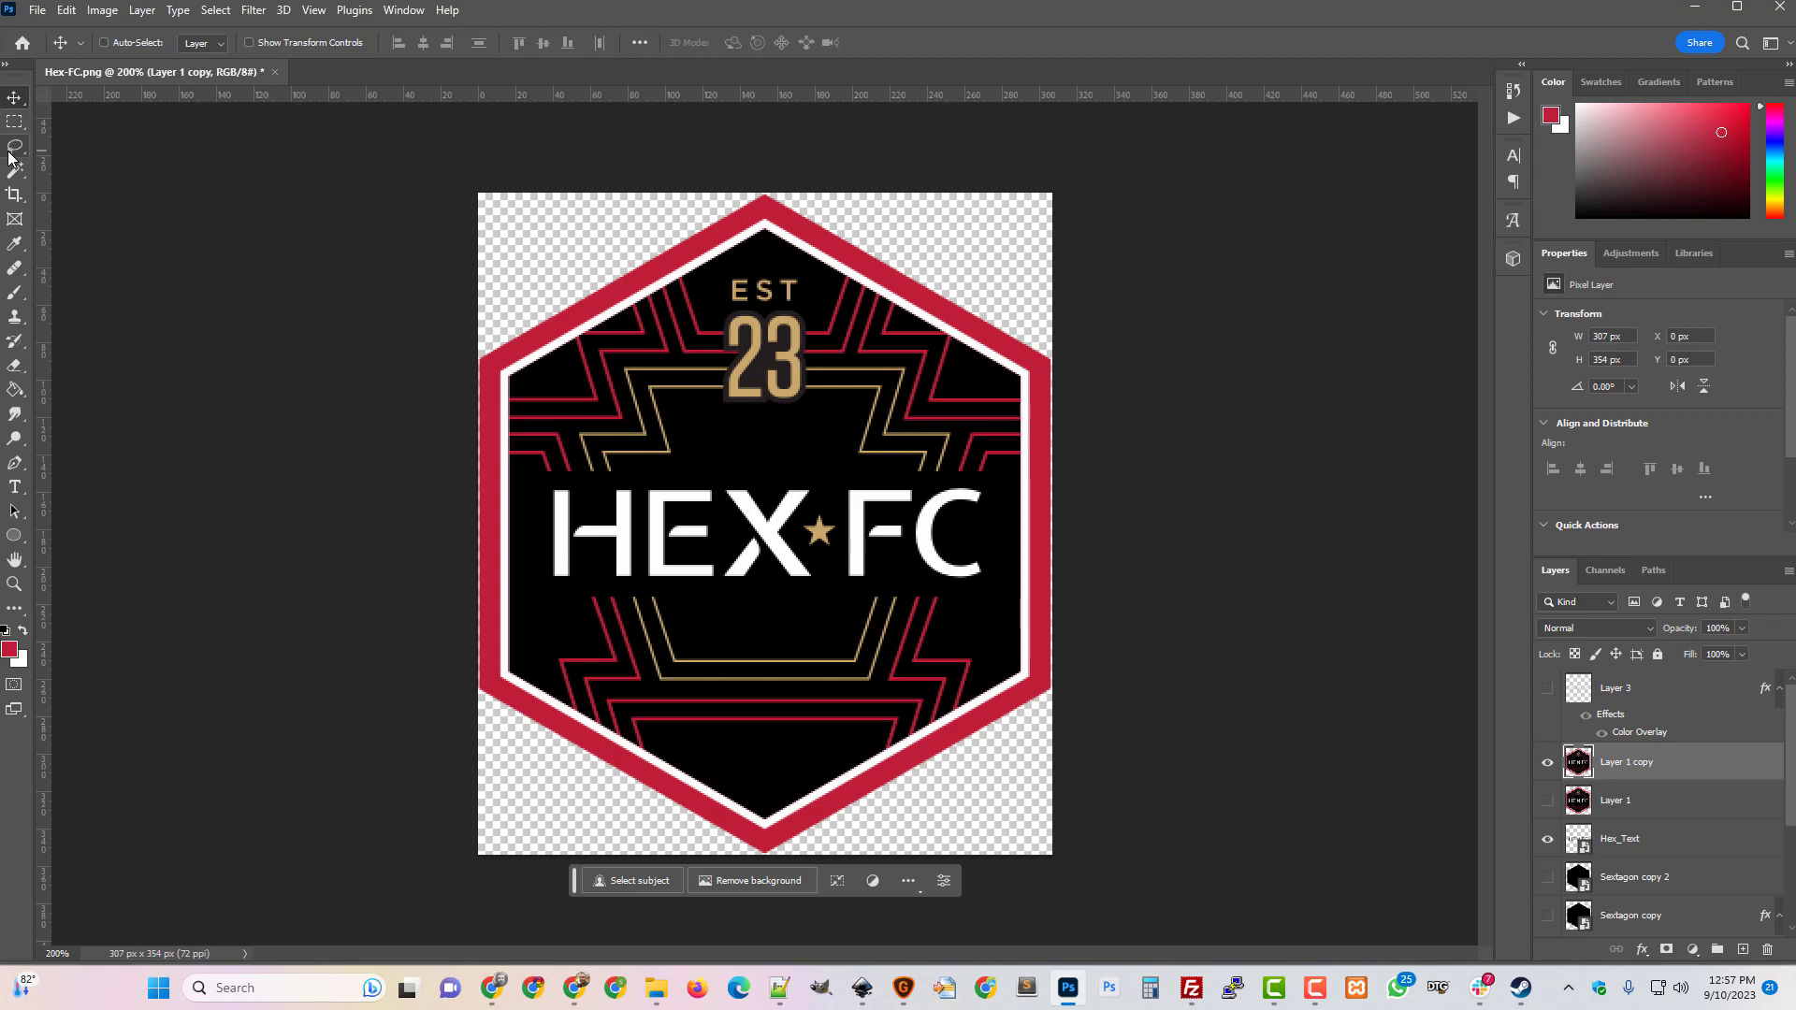
mouse_move(607, 587)
mouse_down()
mouse_move(553, 583)
mouse_move(553, 479)
mouse_move(983, 480)
mouse_move(1003, 580)
mouse_move(746, 599)
mouse_up()
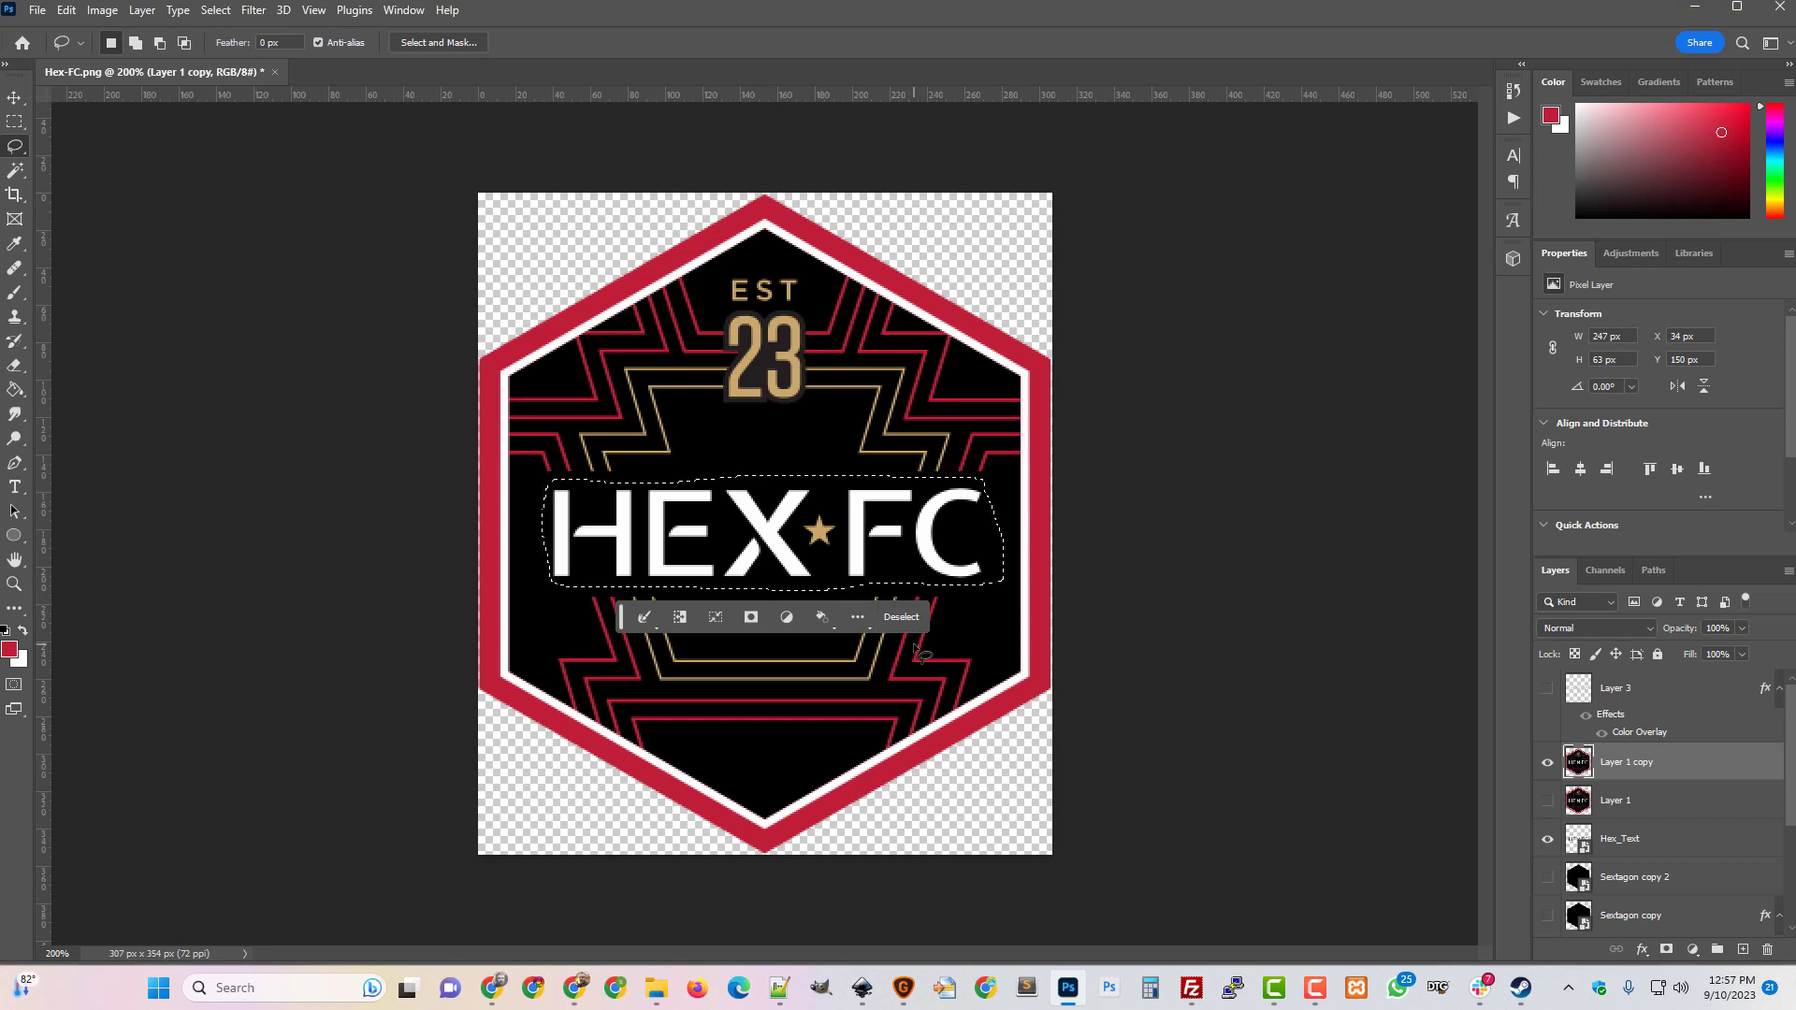
Duplicate Layer 1 copy as a hidden Smart Object and place the duplicate directly above Layer 2.
right_click(1633, 760)
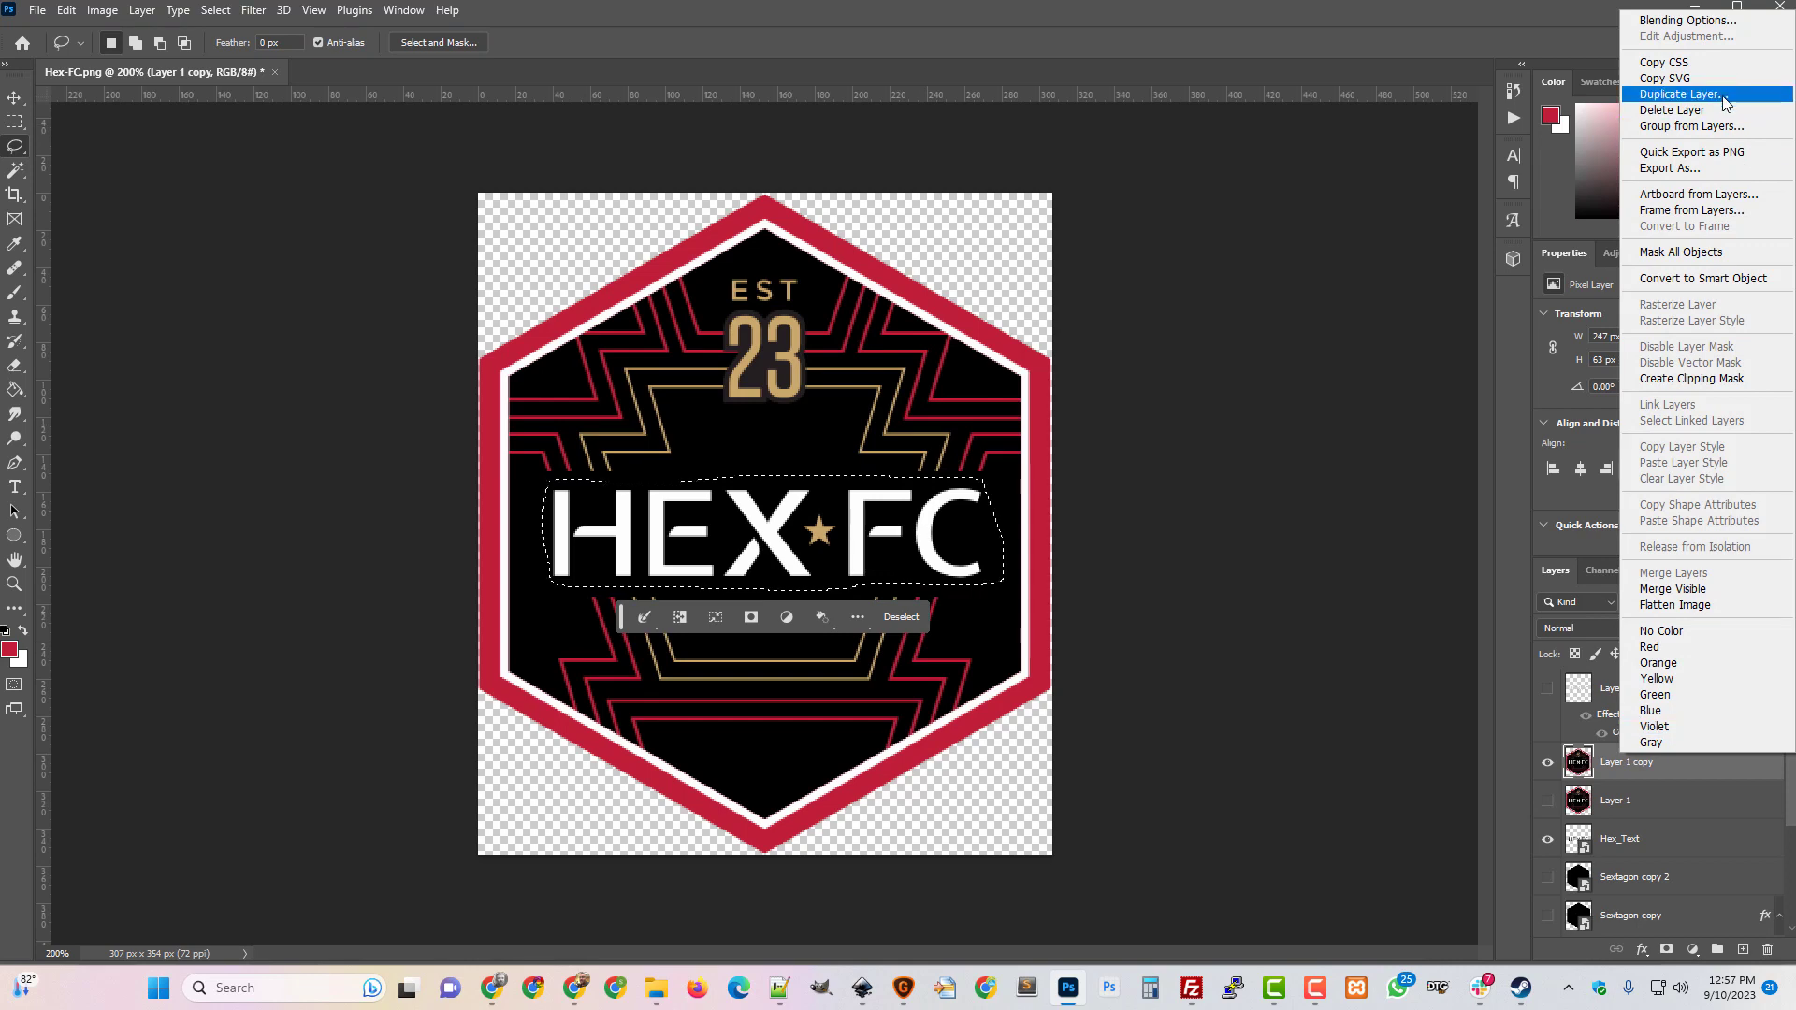
click(1661, 95)
click(1053, 275)
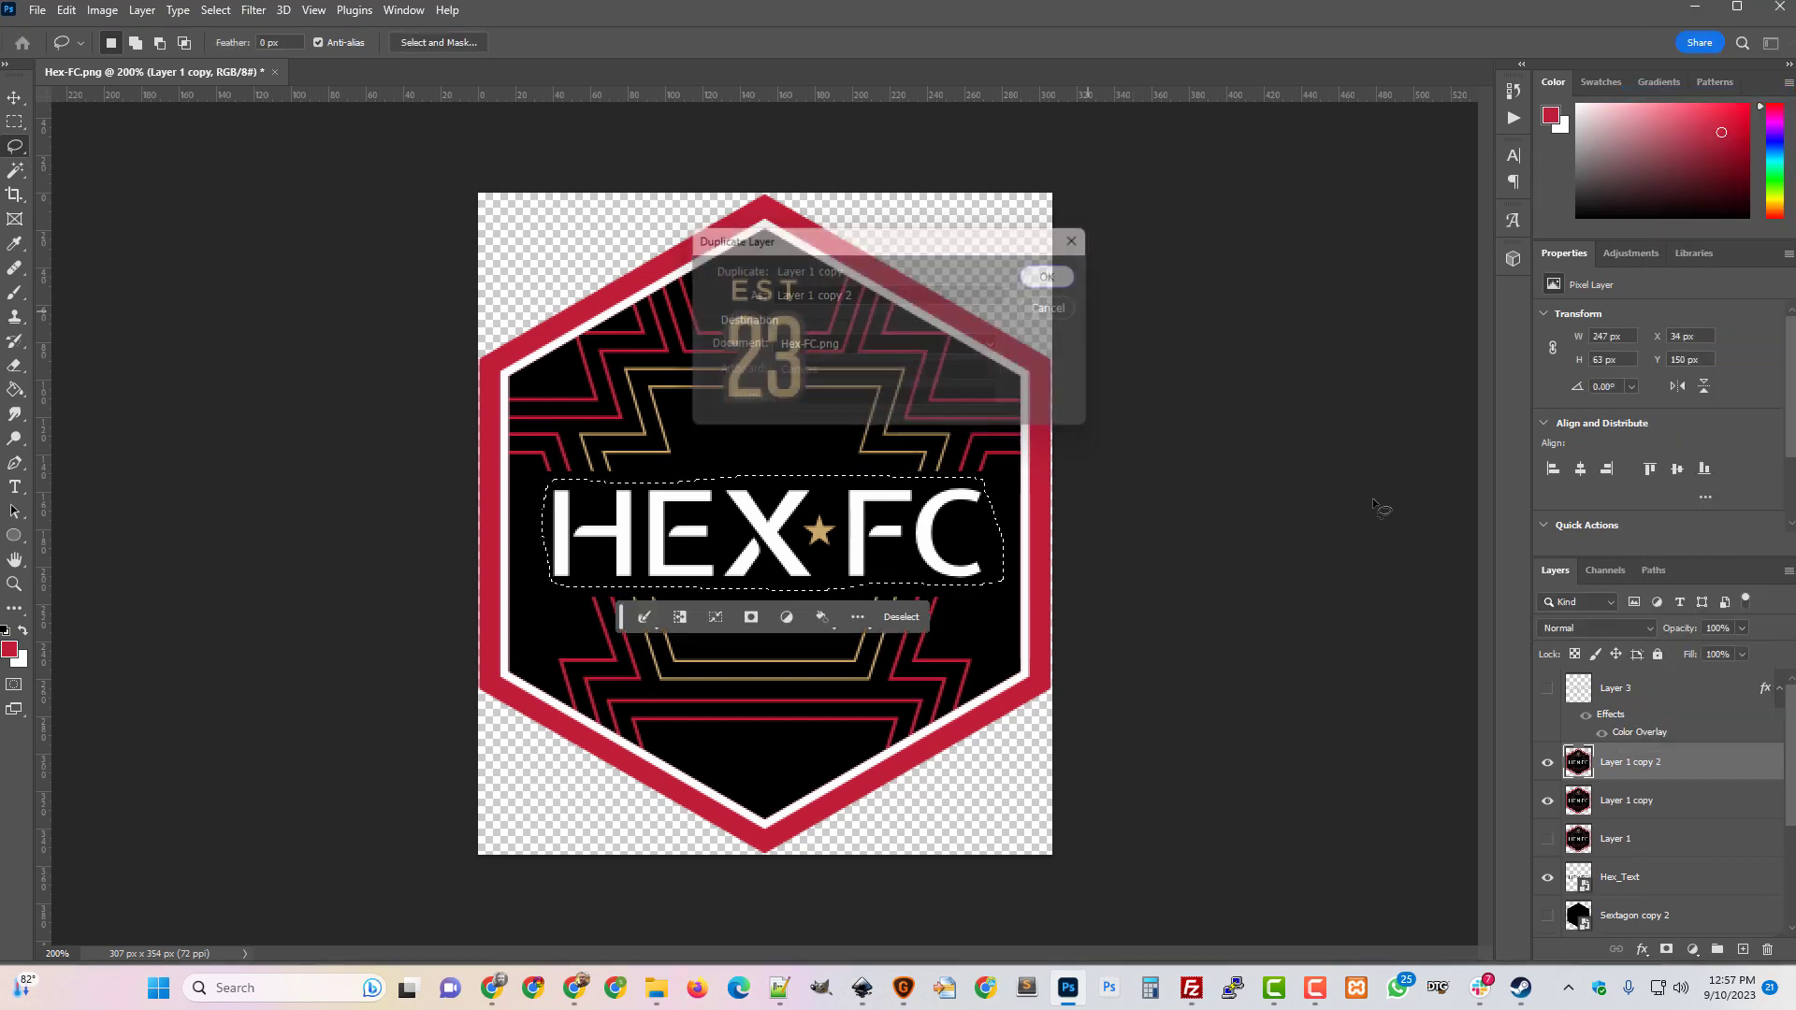
right_click(1607, 761)
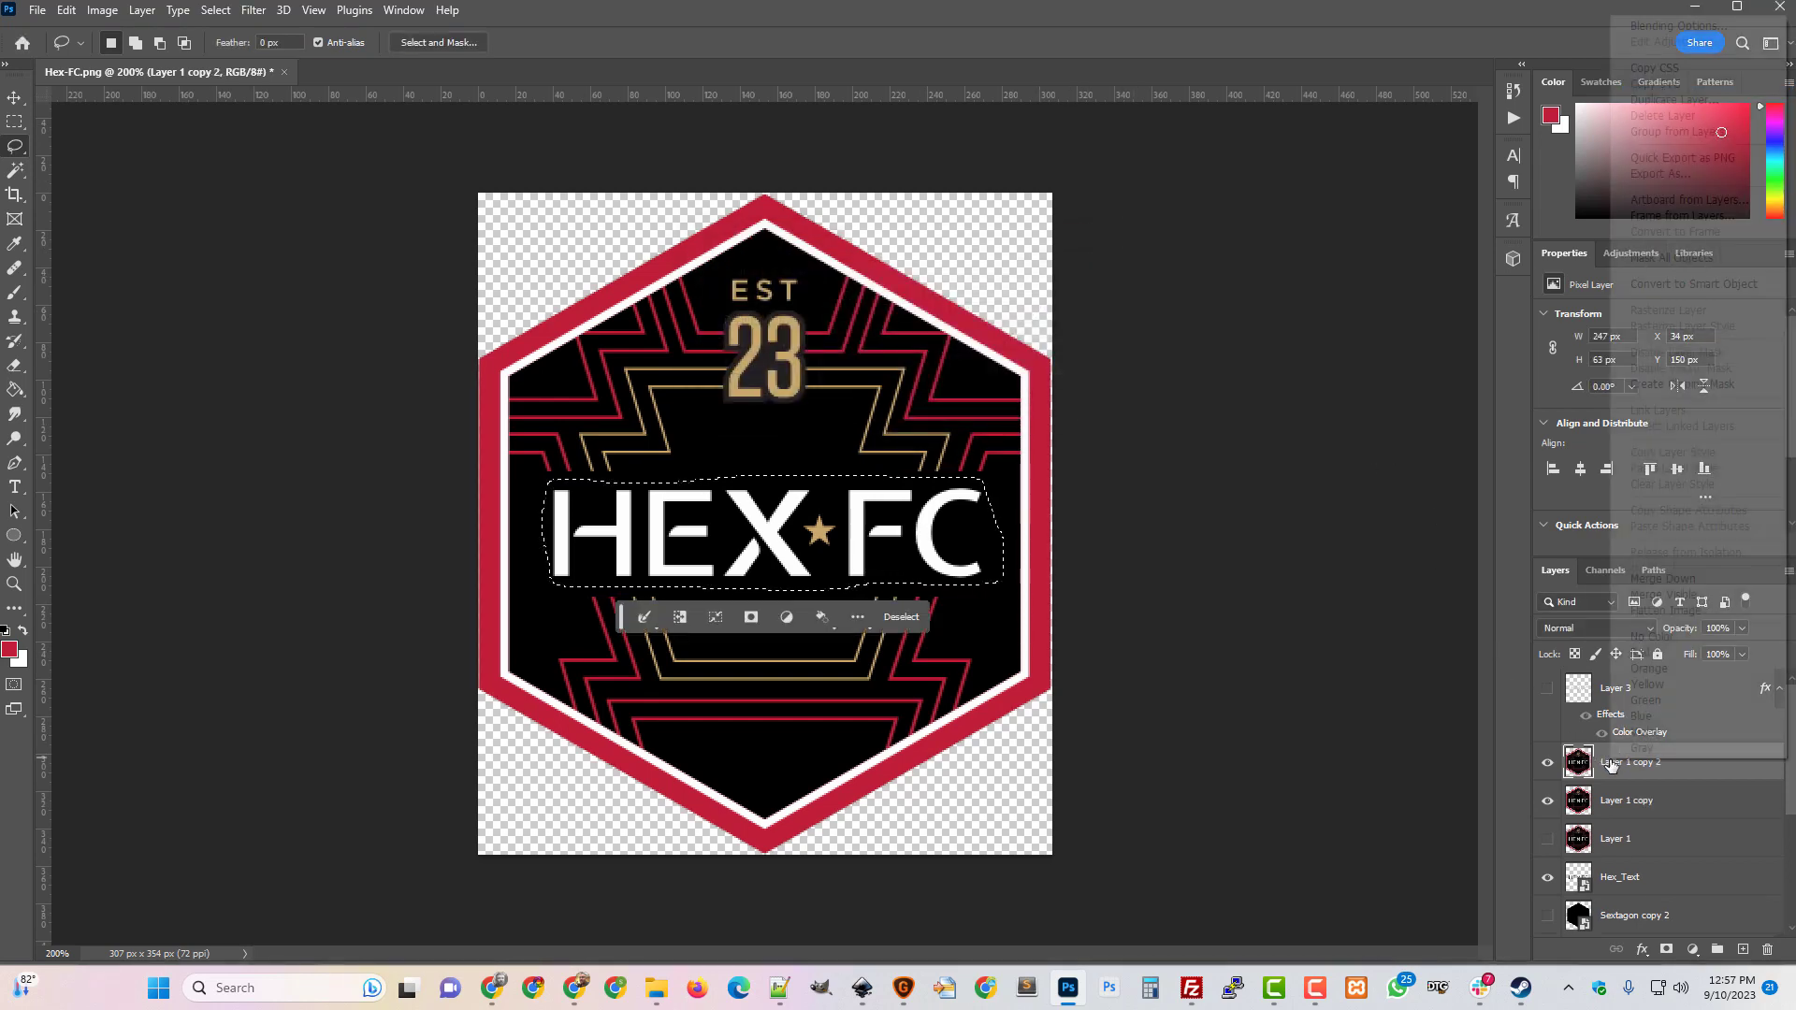
click(1683, 283)
drag(1632, 762, 1647, 871)
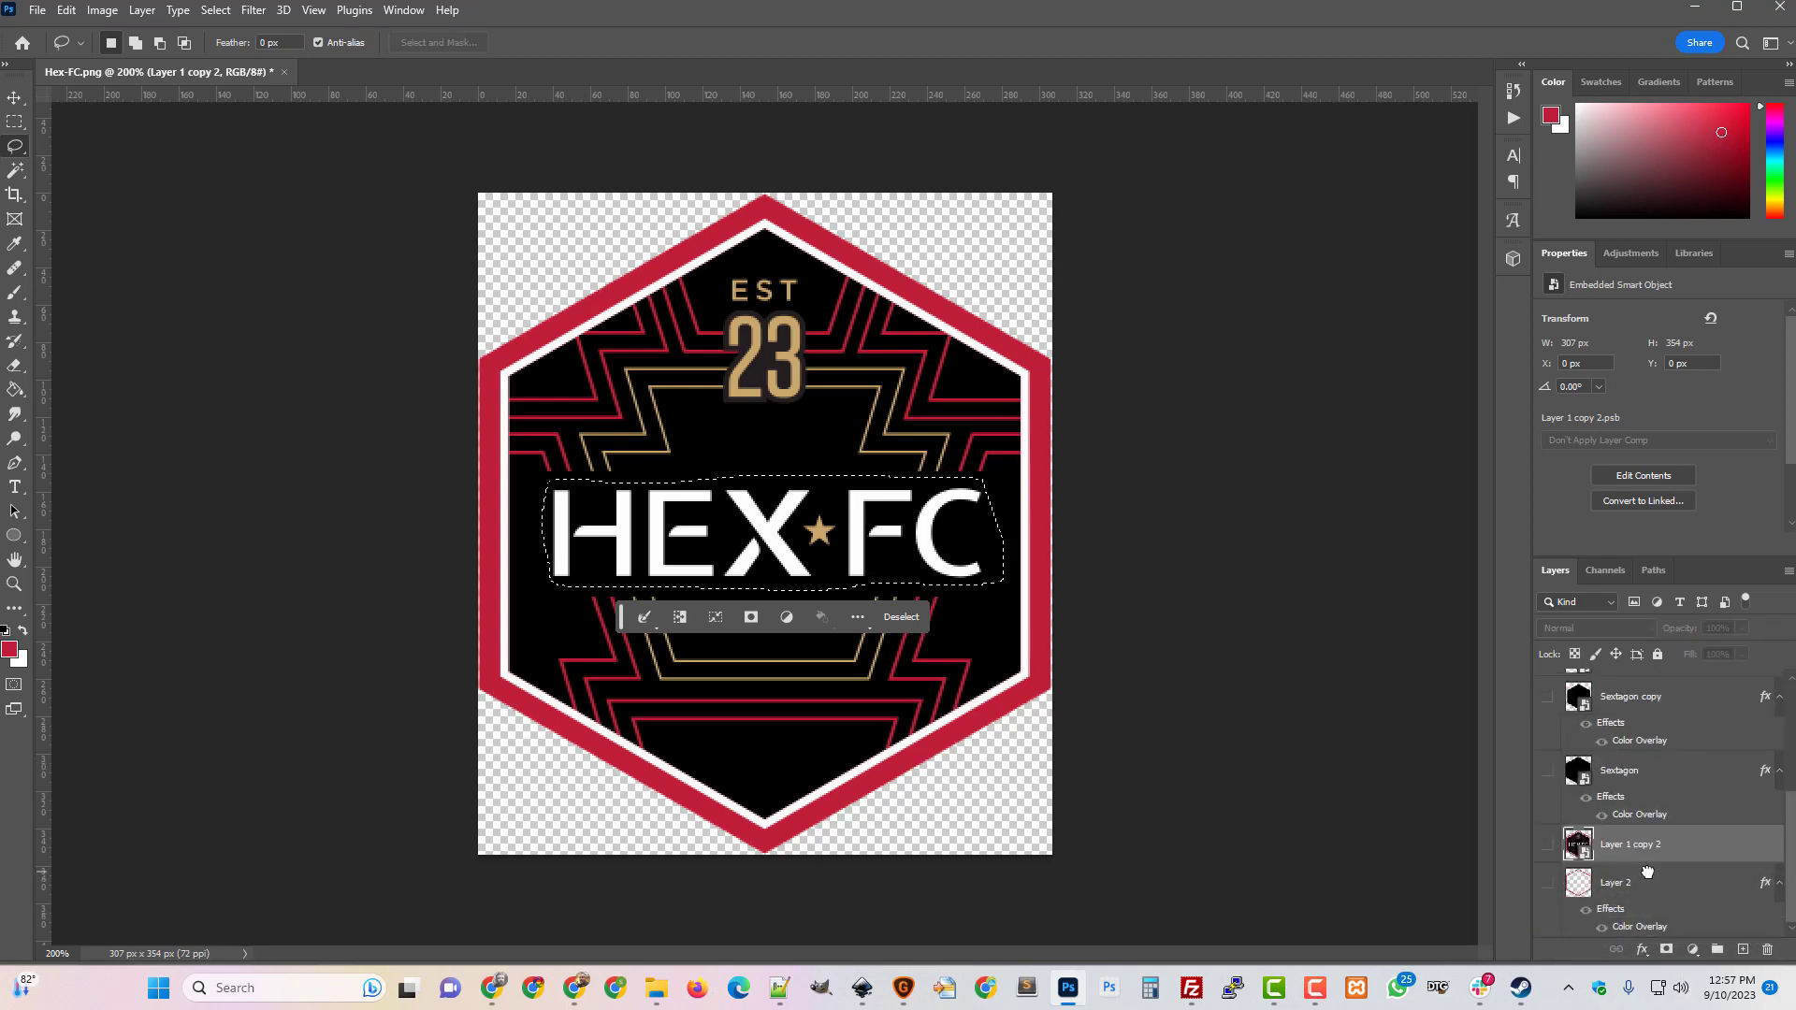
scroll(1625, 782, up, 3)
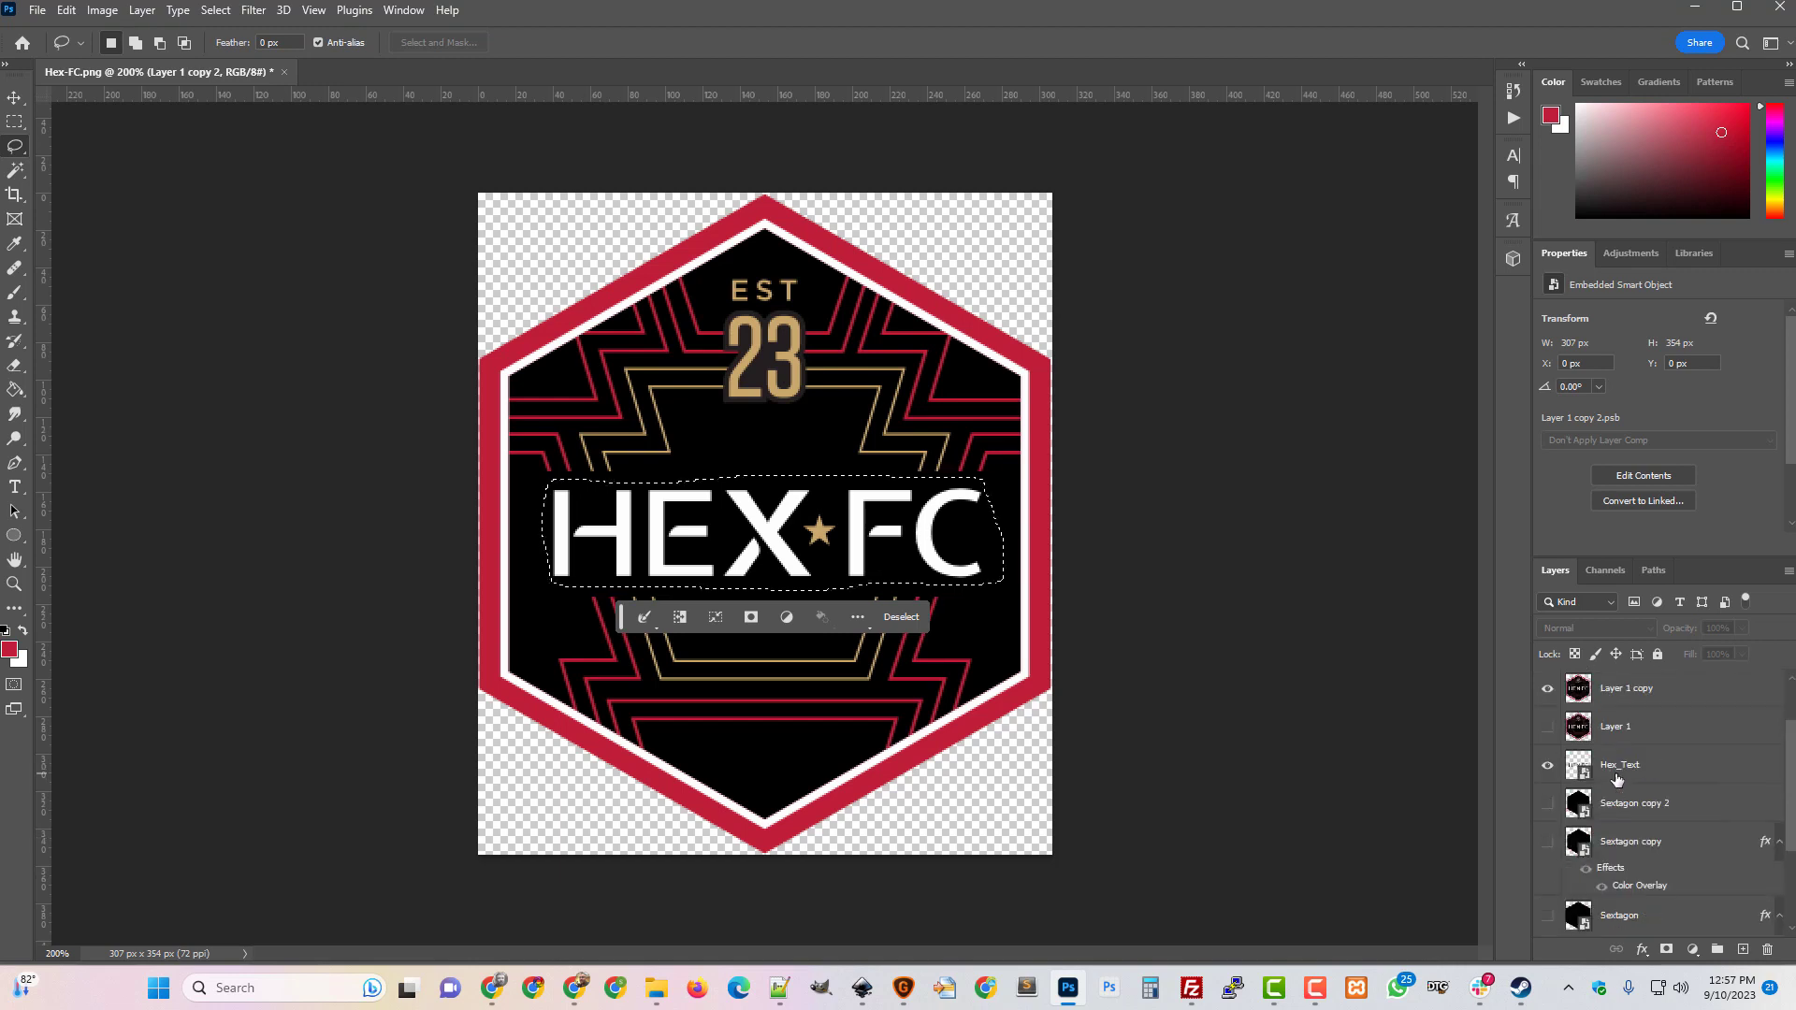
Delete the lassoed HEX FC lettering and star from Layer 1 copy and clear the selection.
click(1621, 765)
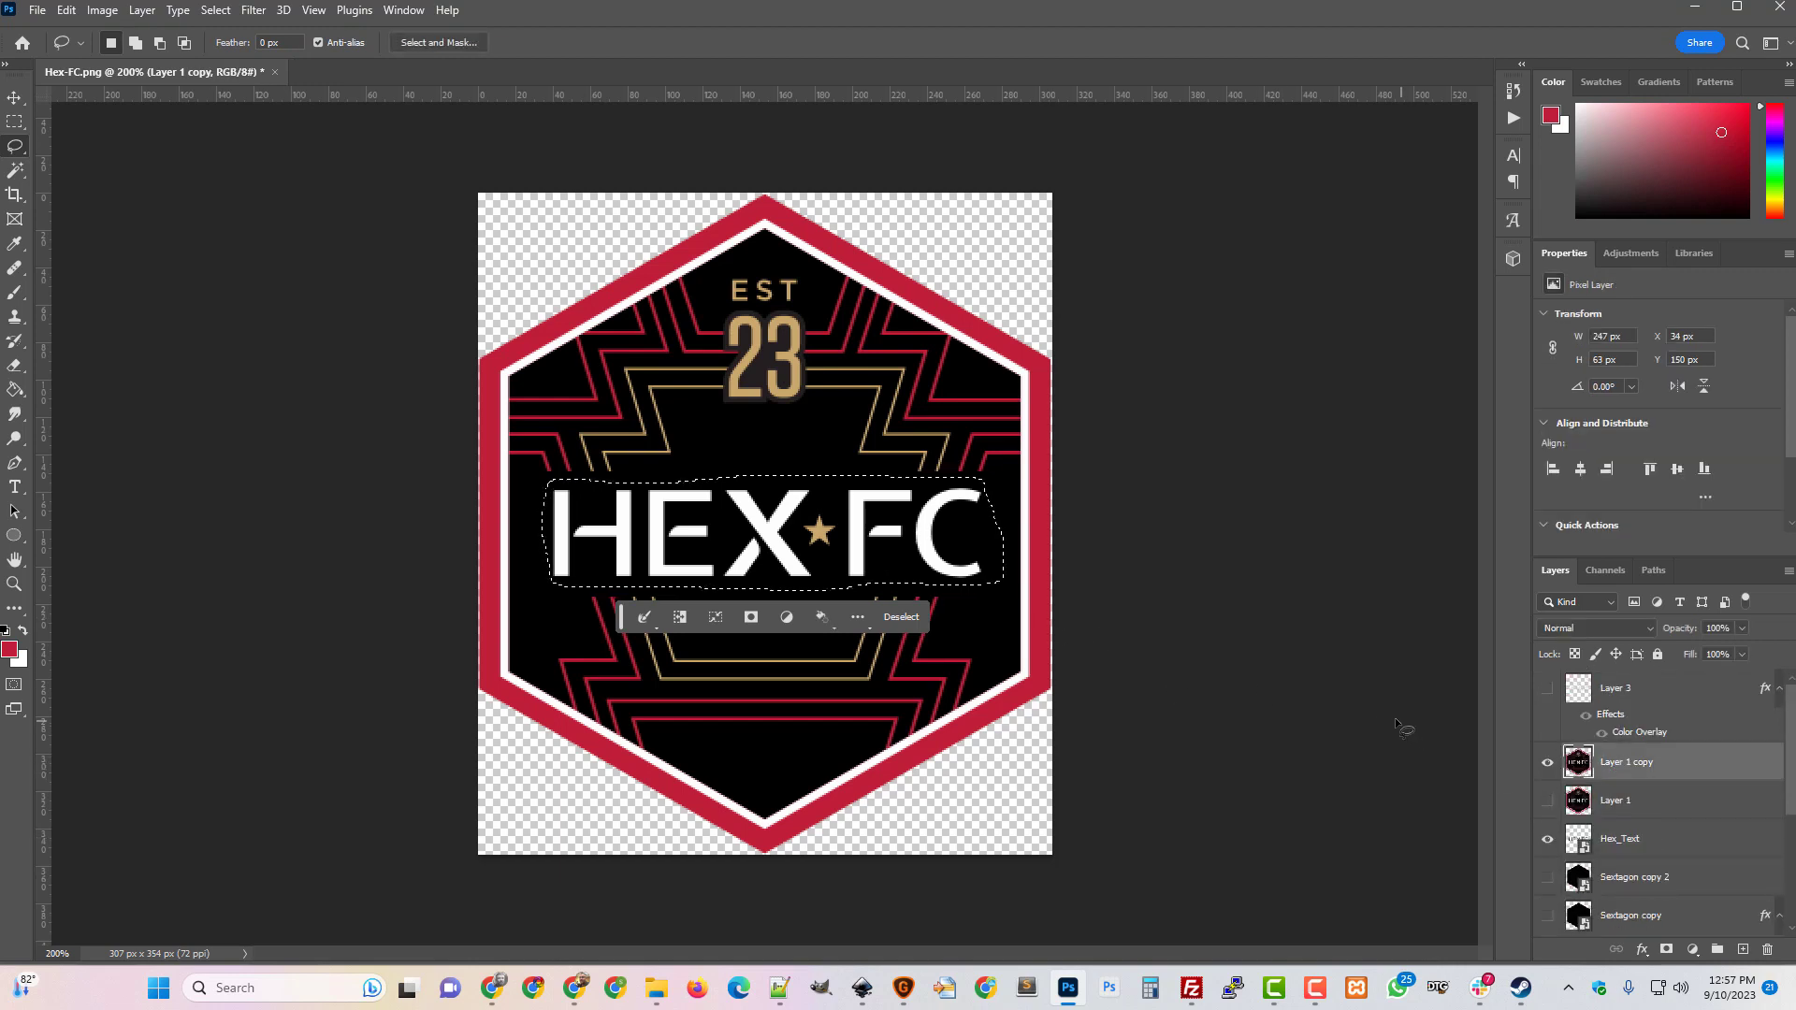
key(Delete)
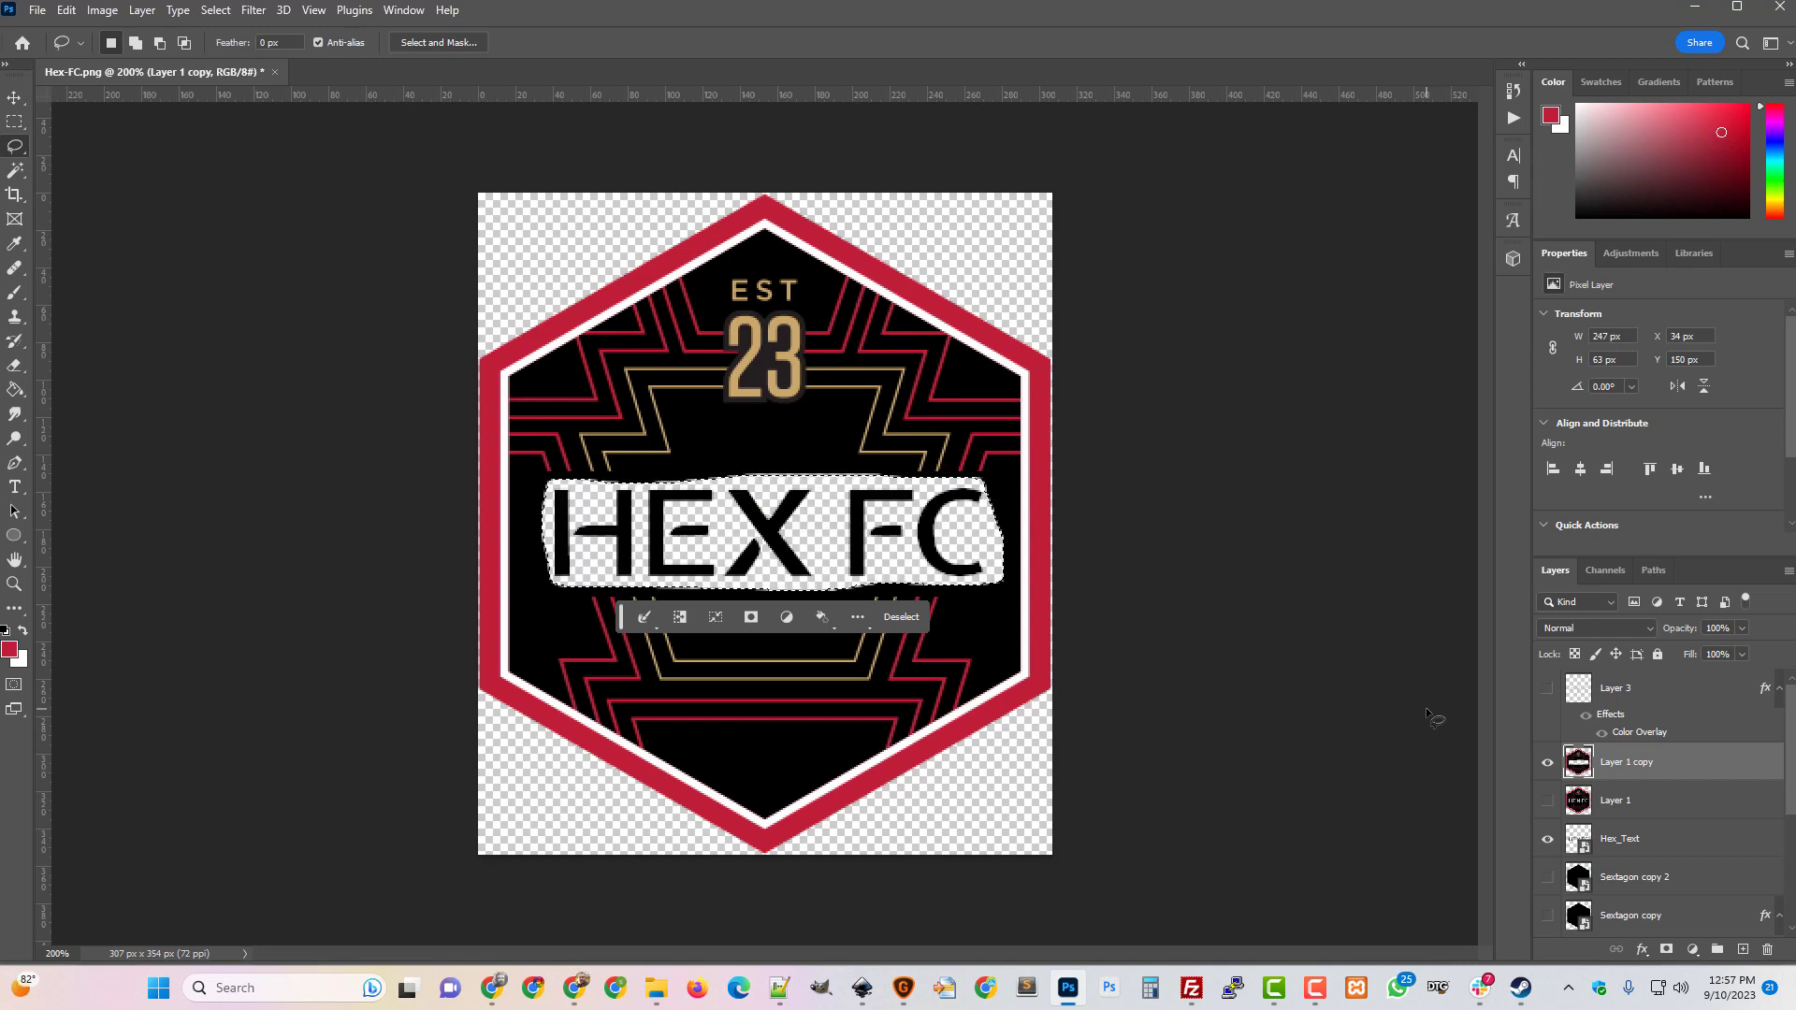
key(ctrl+d)
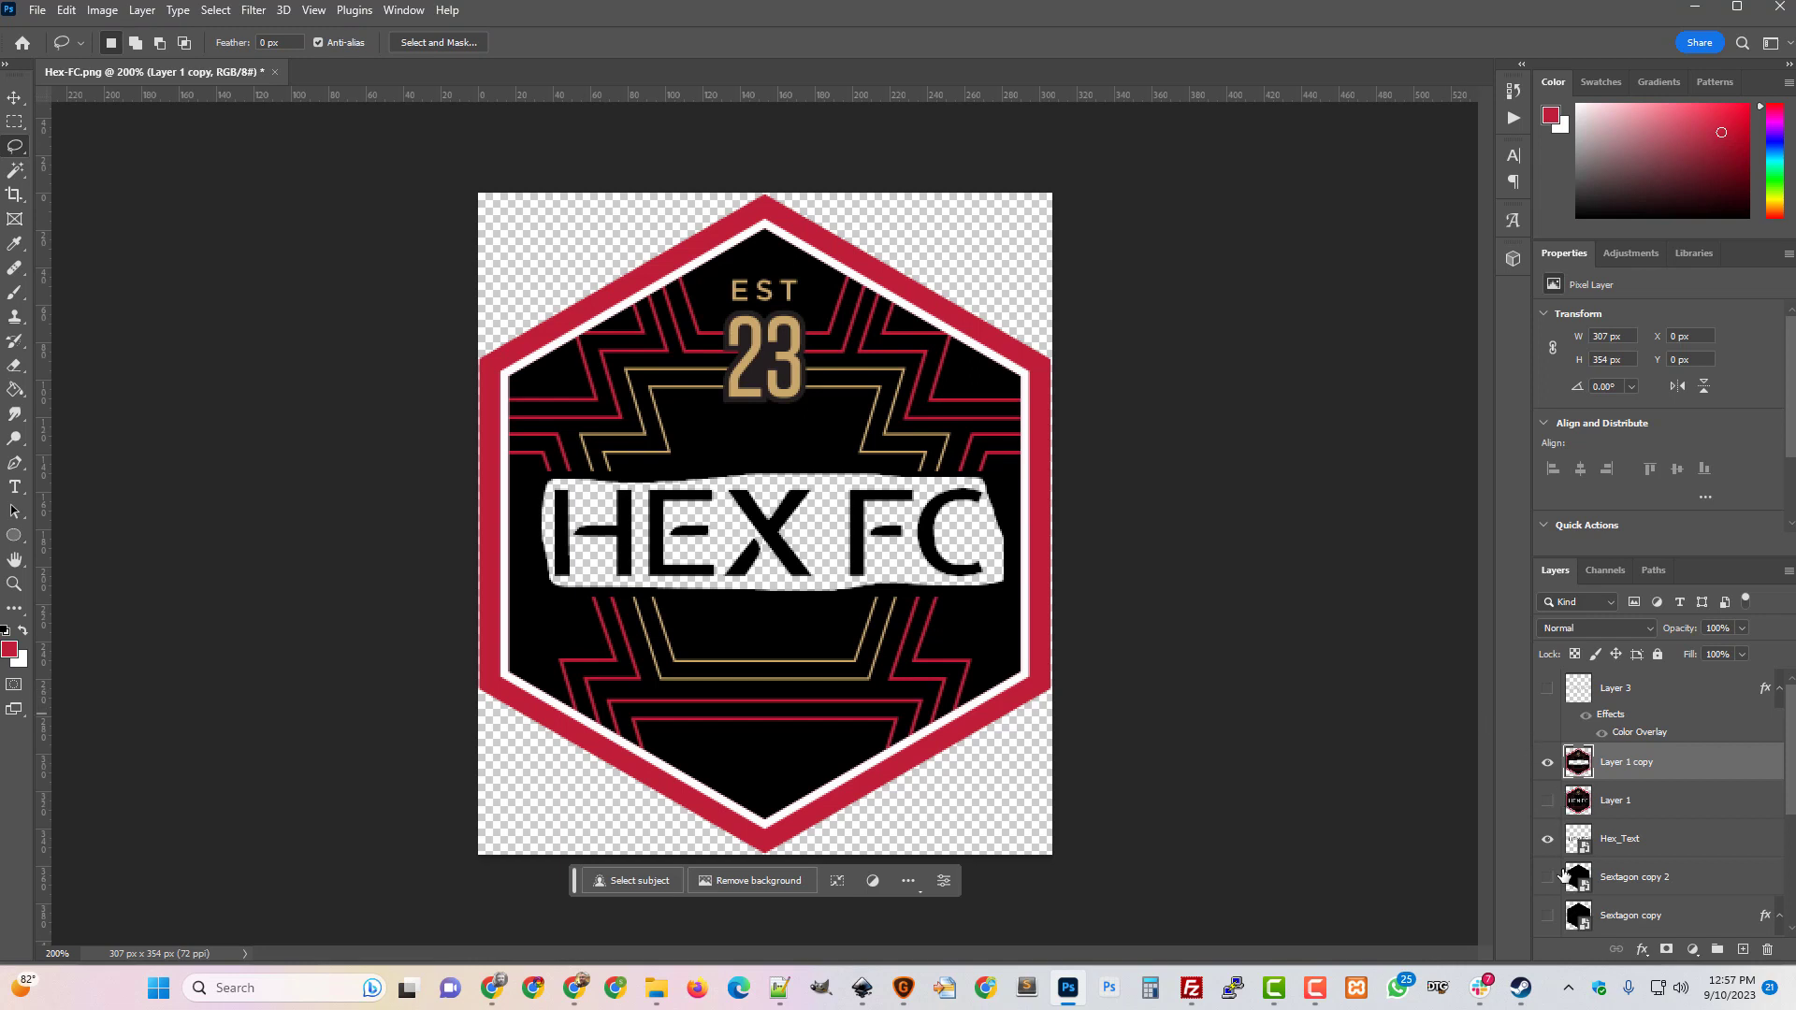
Show the Sextagon, Sextagon copy and Sextagon copy 2 layers behind the cut-out area.
scroll(1548, 912, down, 3)
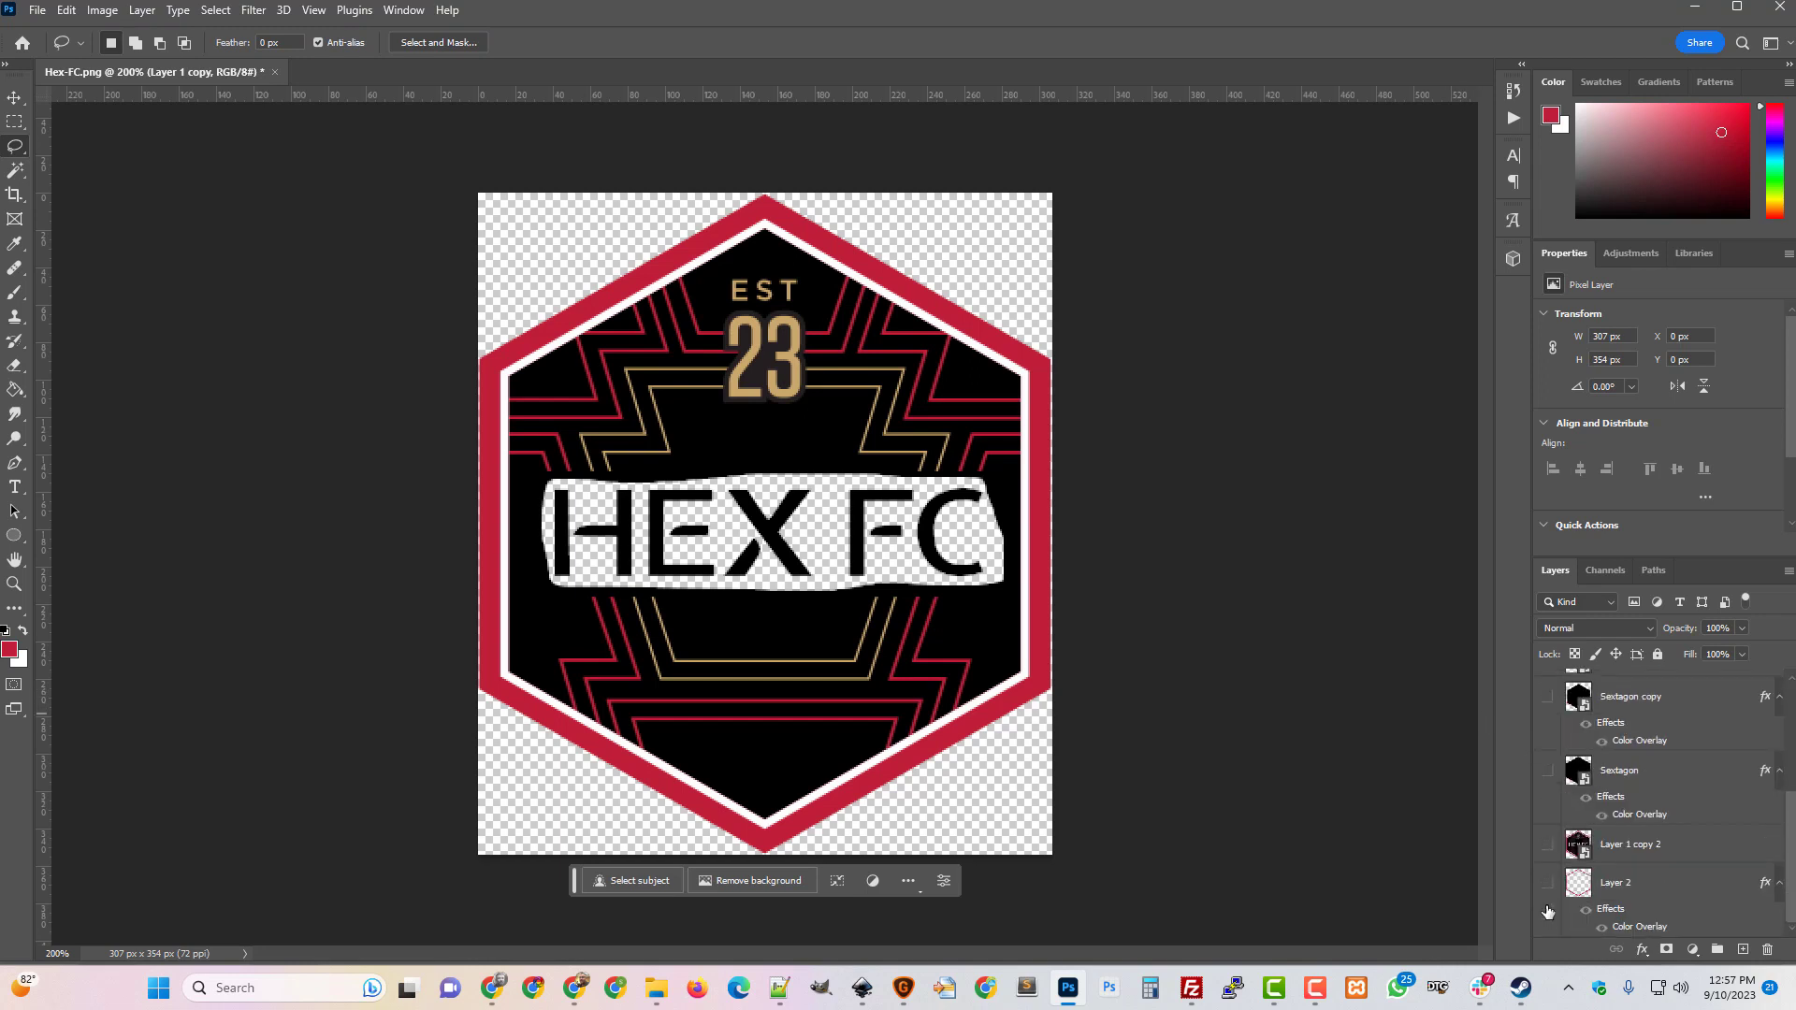
scroll(1551, 893, up, 3)
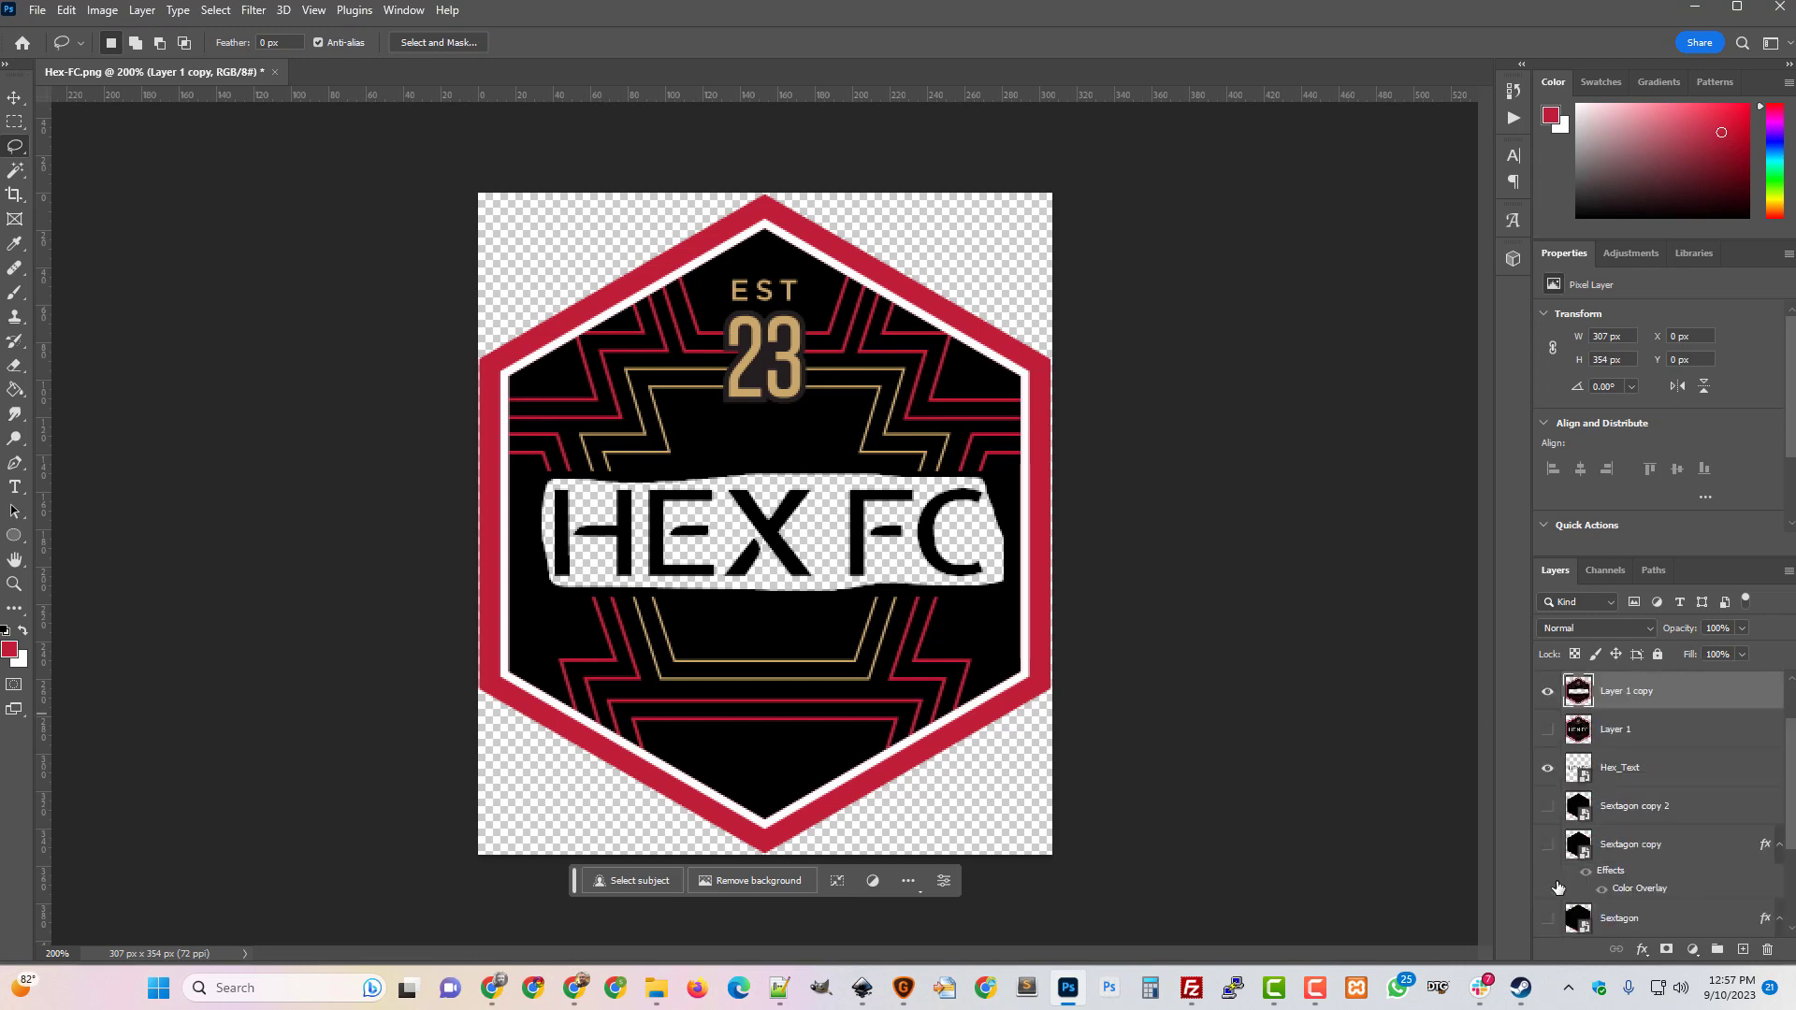
scroll(1601, 861, down, 2)
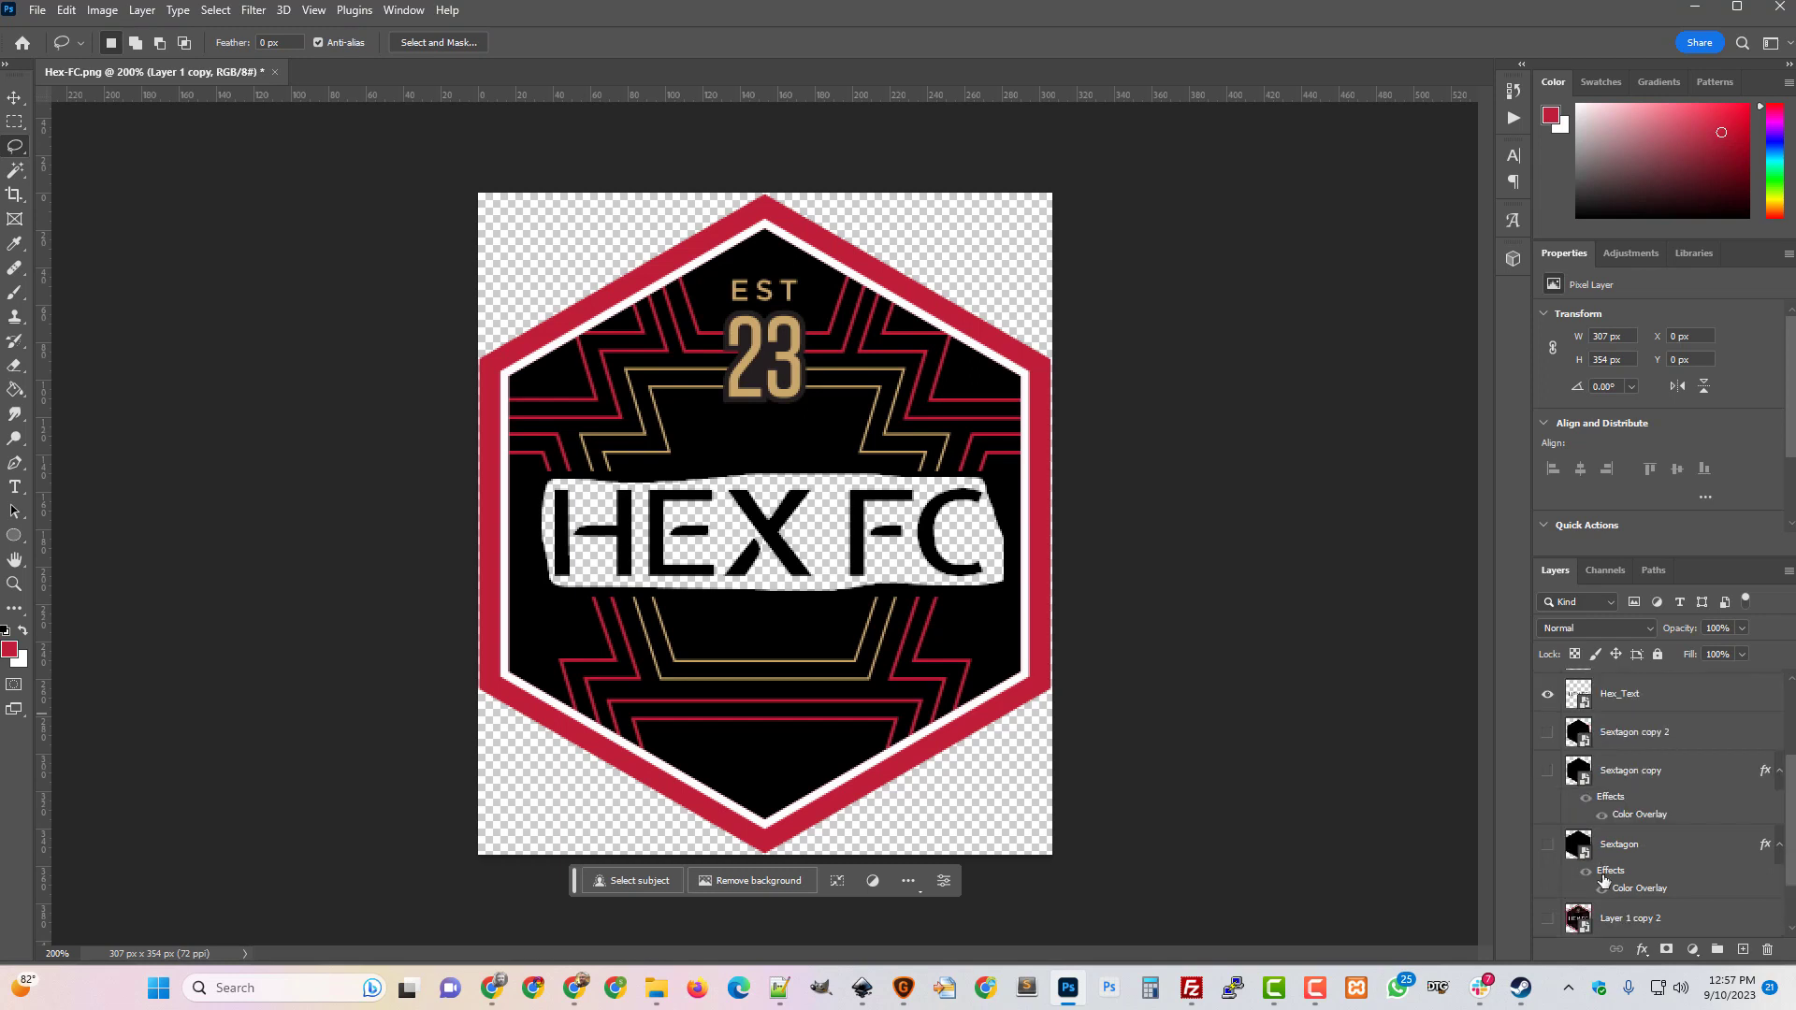
click(1546, 846)
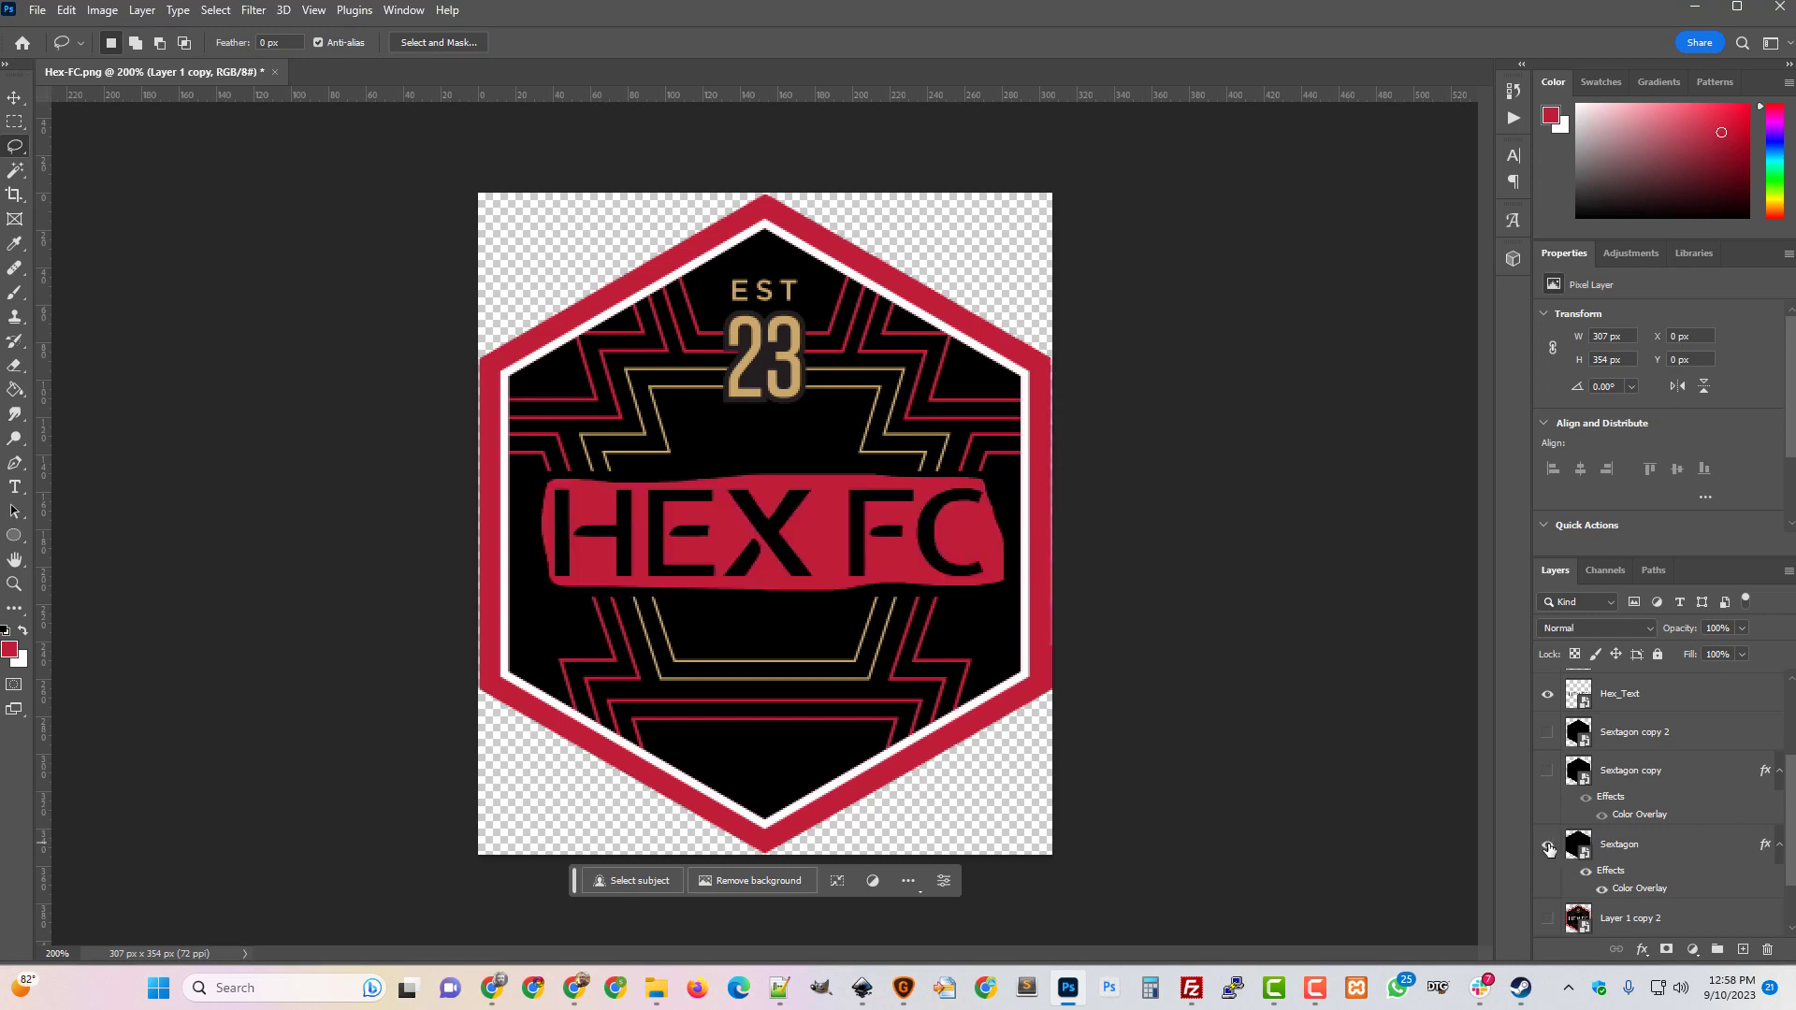
click(1547, 773)
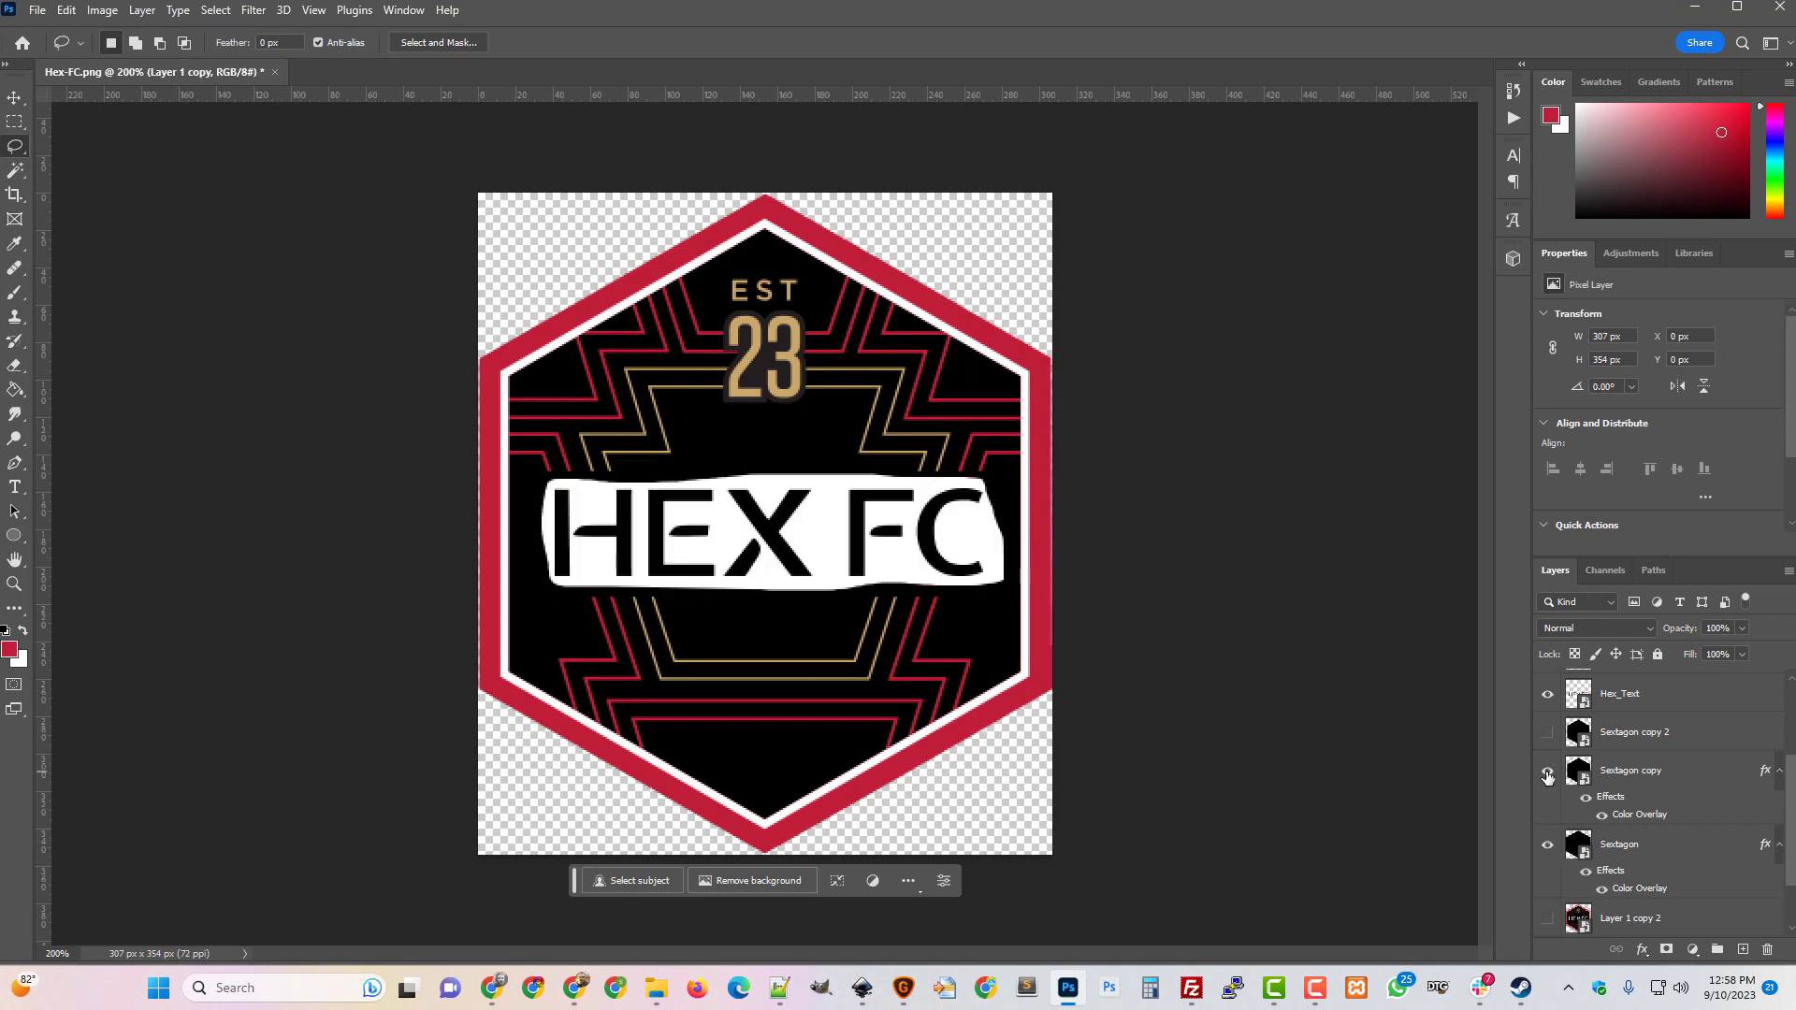
click(1547, 734)
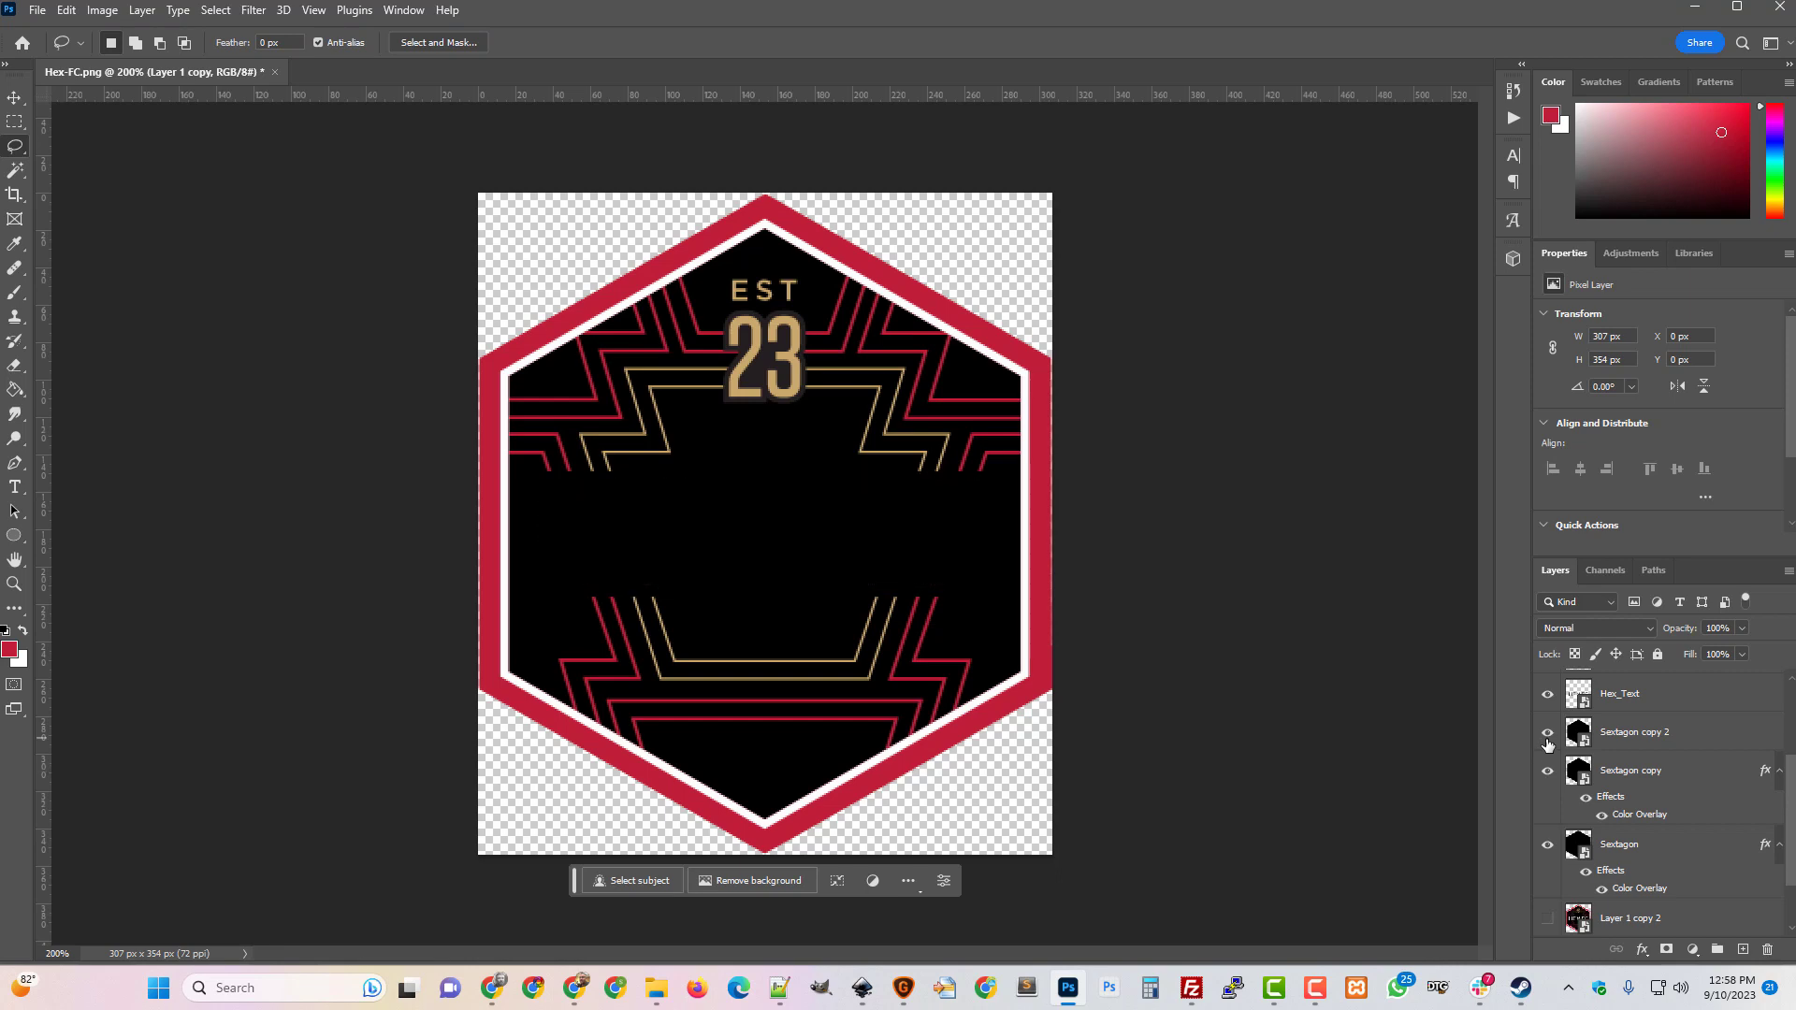
Add a Color Overlay in white (ffffff) to the Hex_Text layer.
scroll(1582, 819, up, 2)
click(1644, 768)
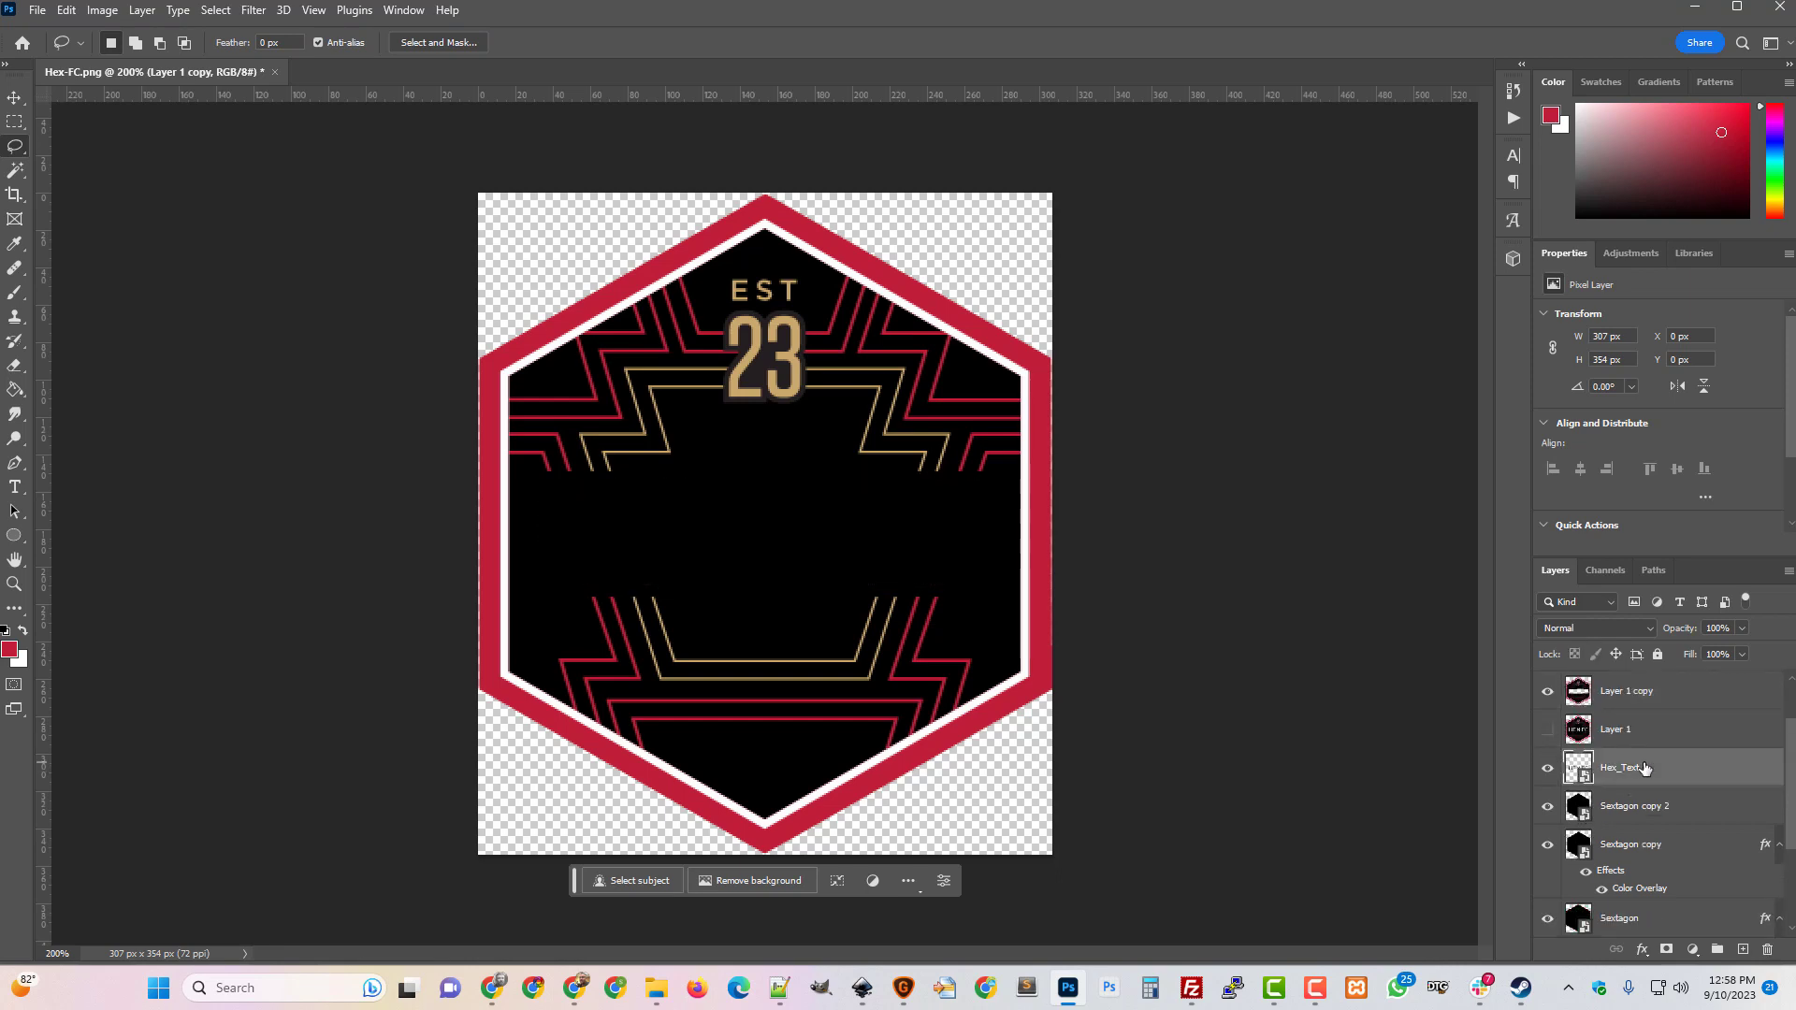
right_click(1642, 763)
click(1272, 484)
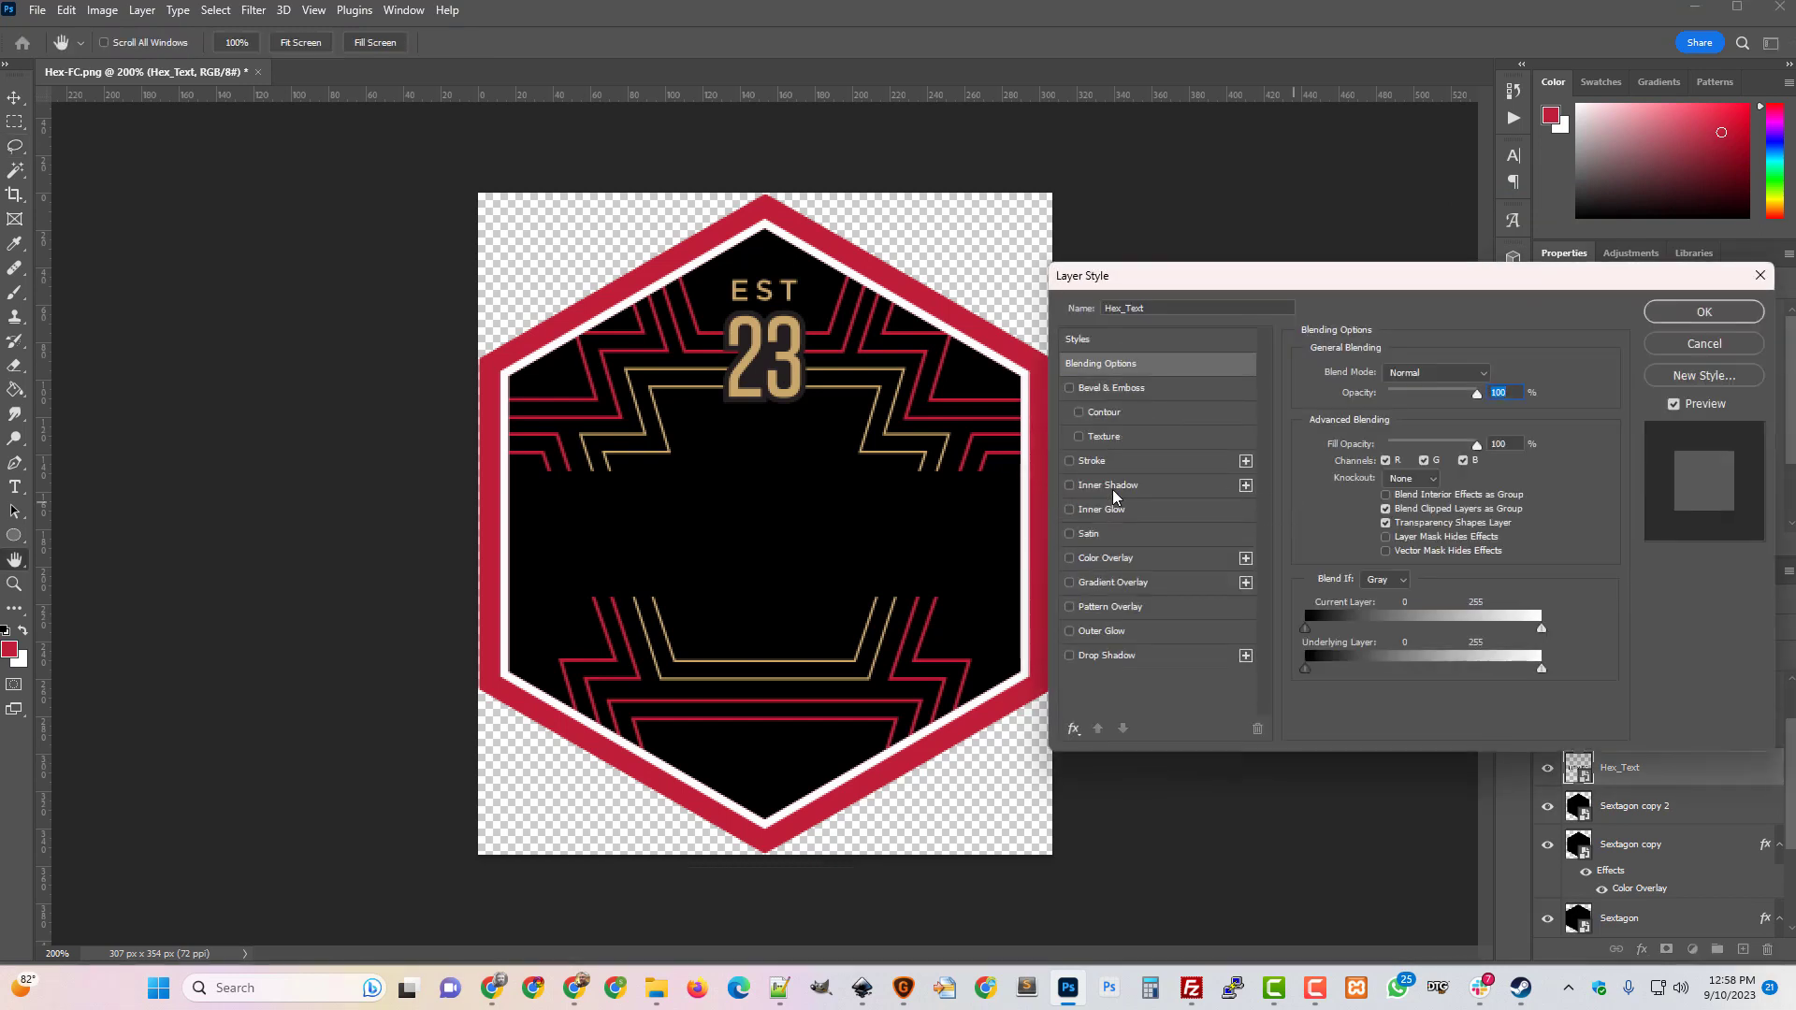
click(1108, 558)
click(1489, 377)
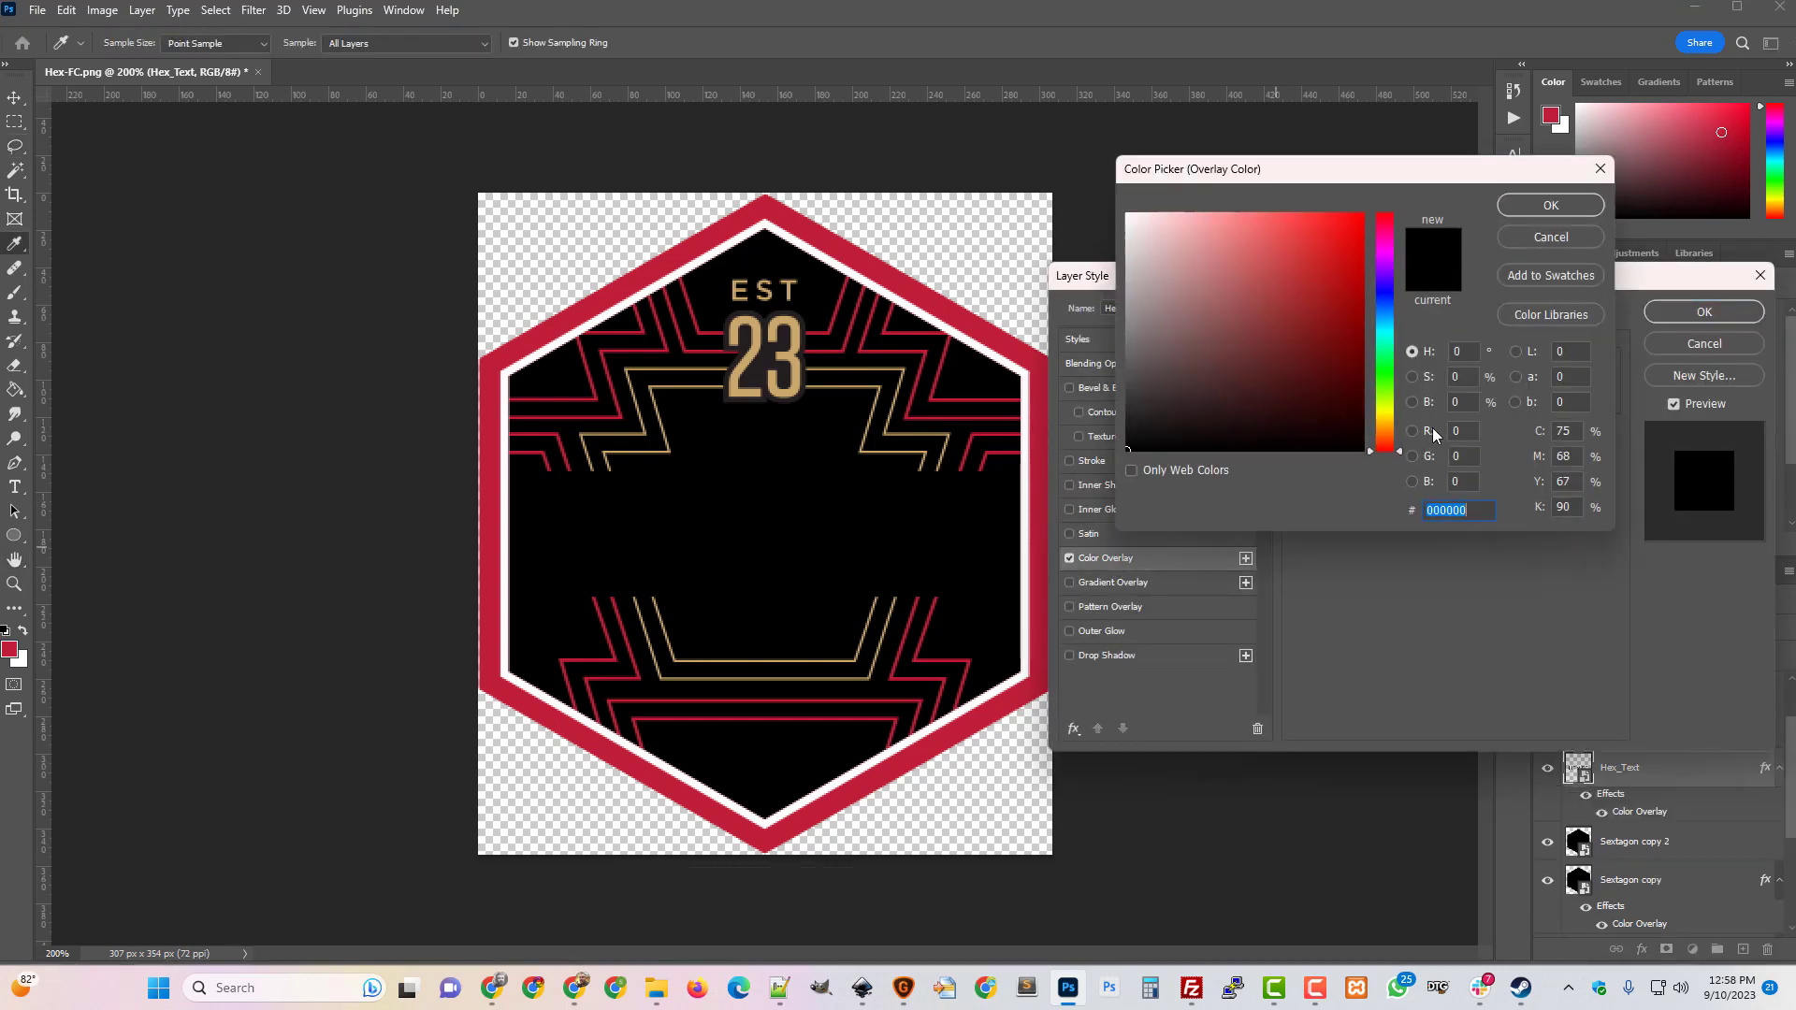
text(ffffff)
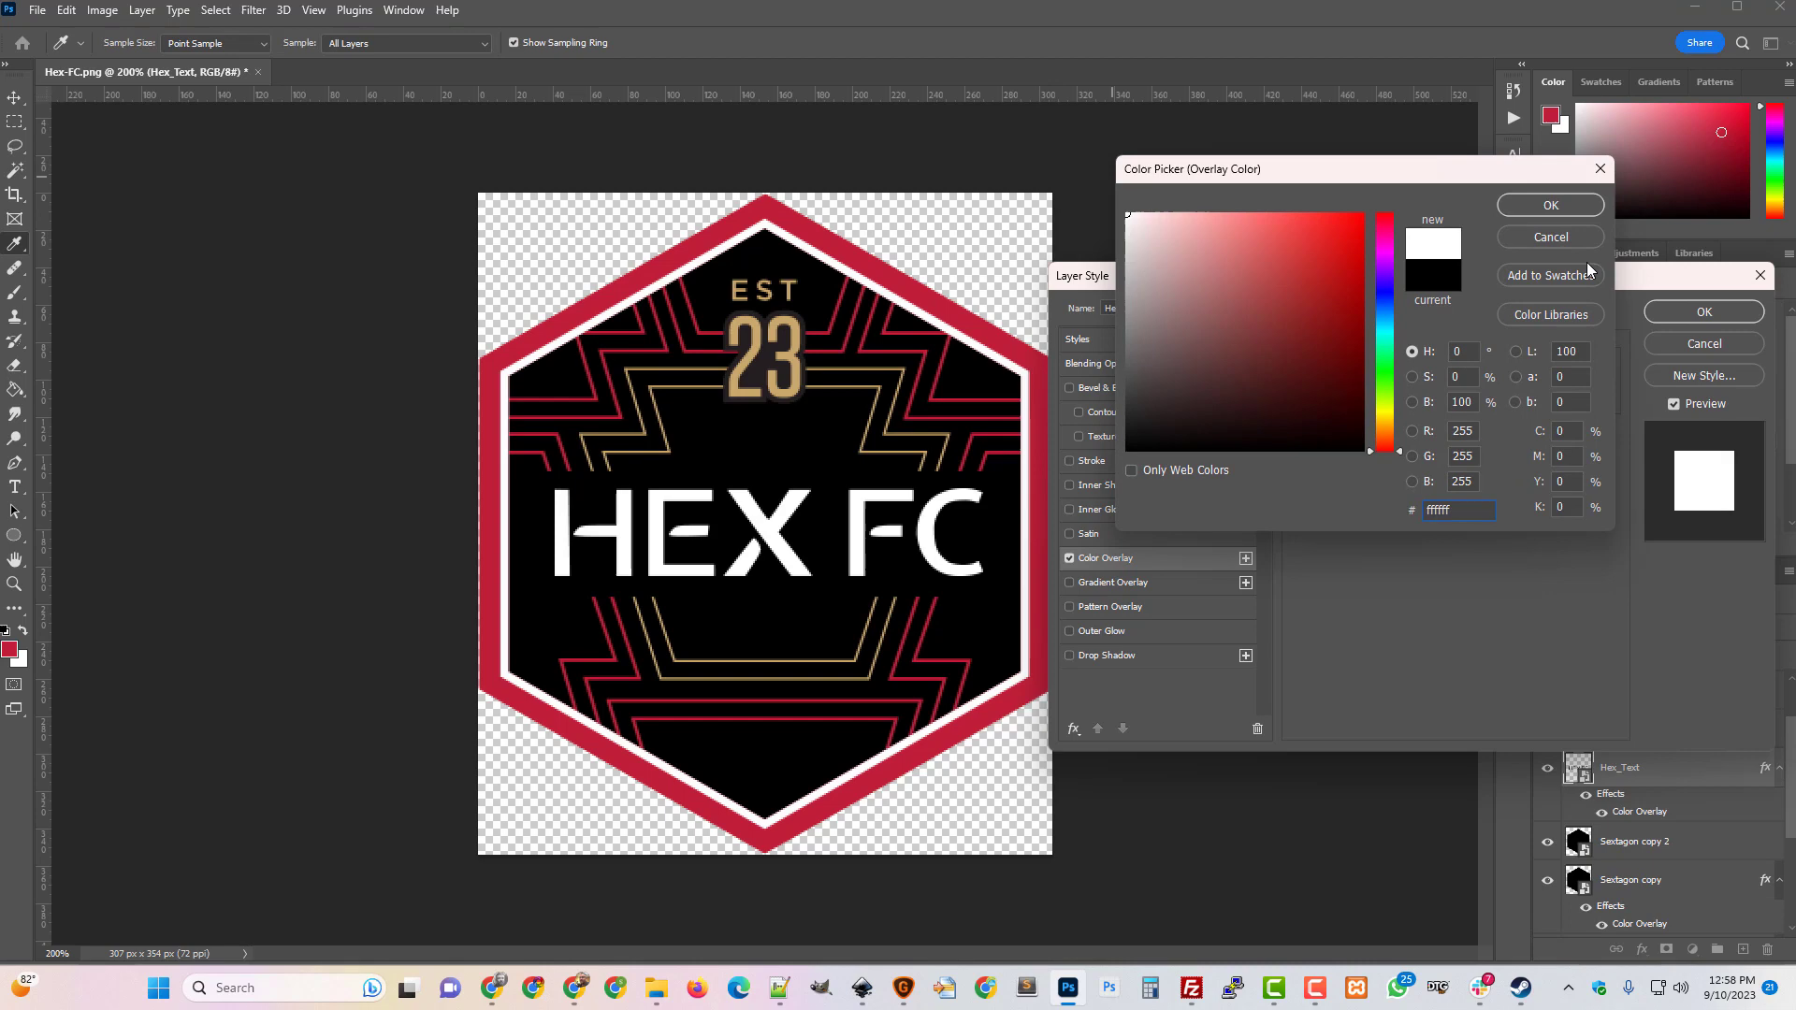
click(1562, 215)
click(1721, 315)
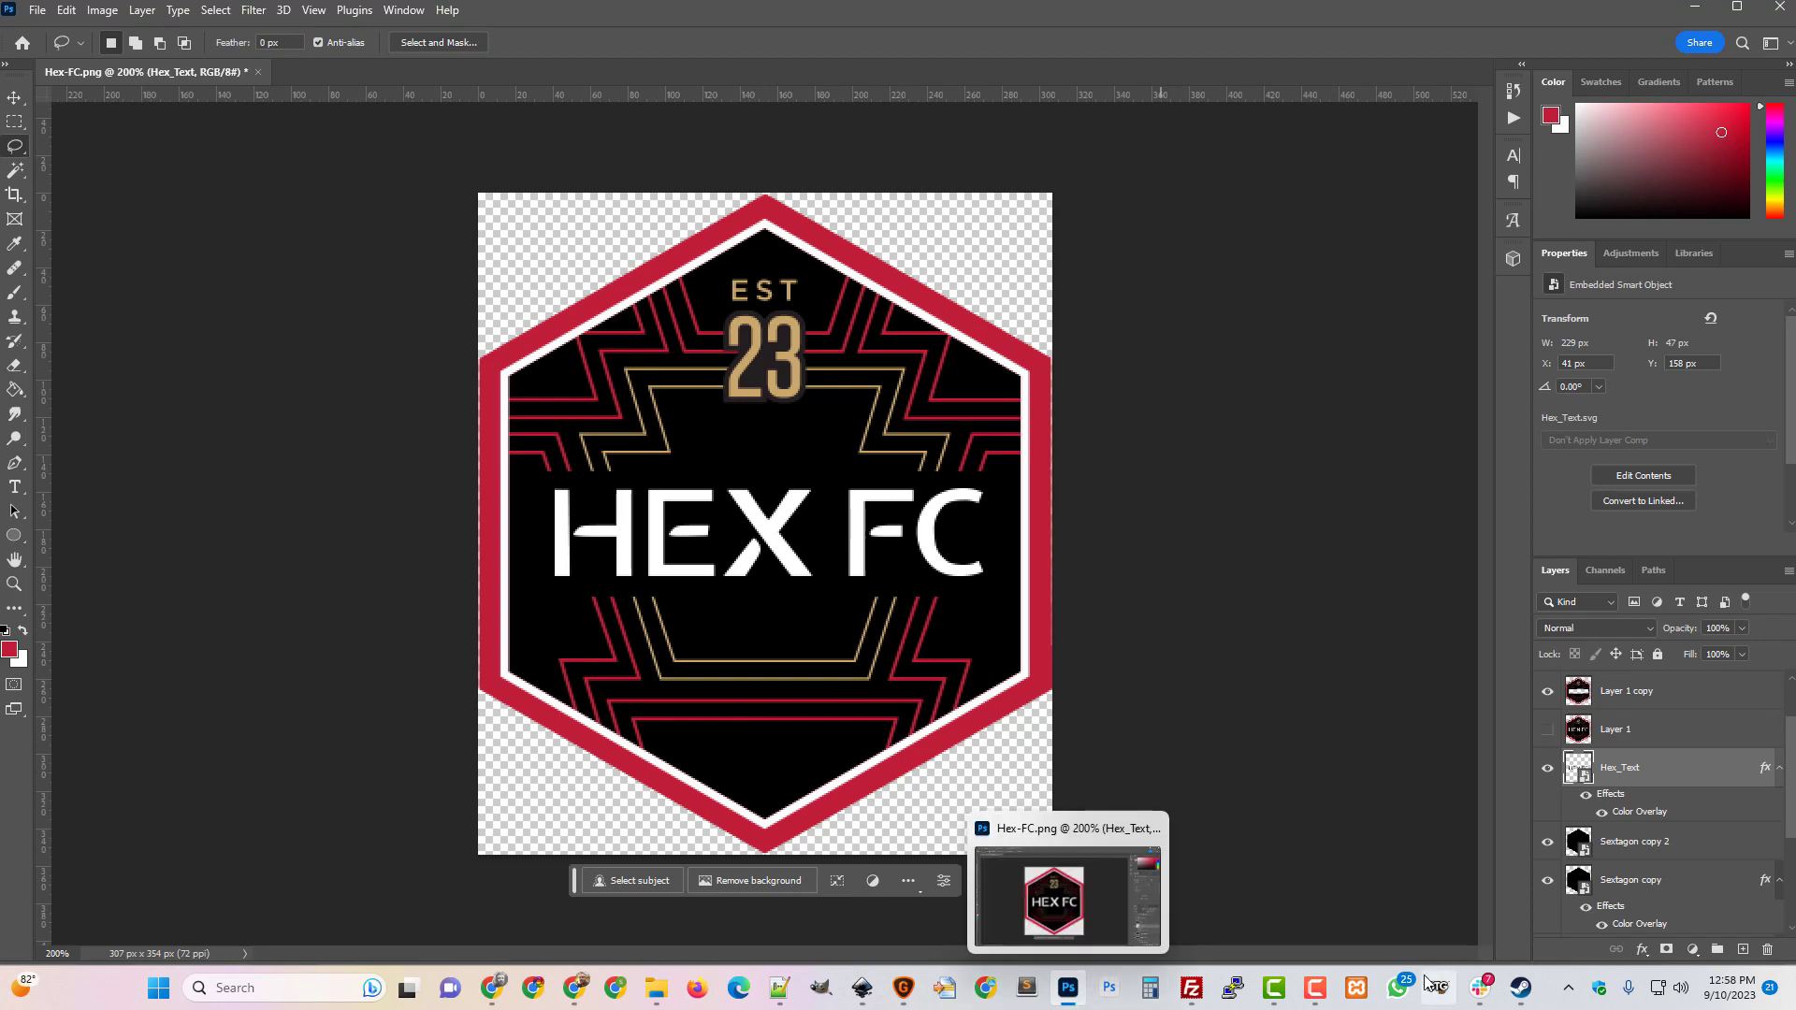
Switch to Inkscape and draw a five-cornered star with a radius of about 21.6 mm above the HEX FC lettering.
click(862, 988)
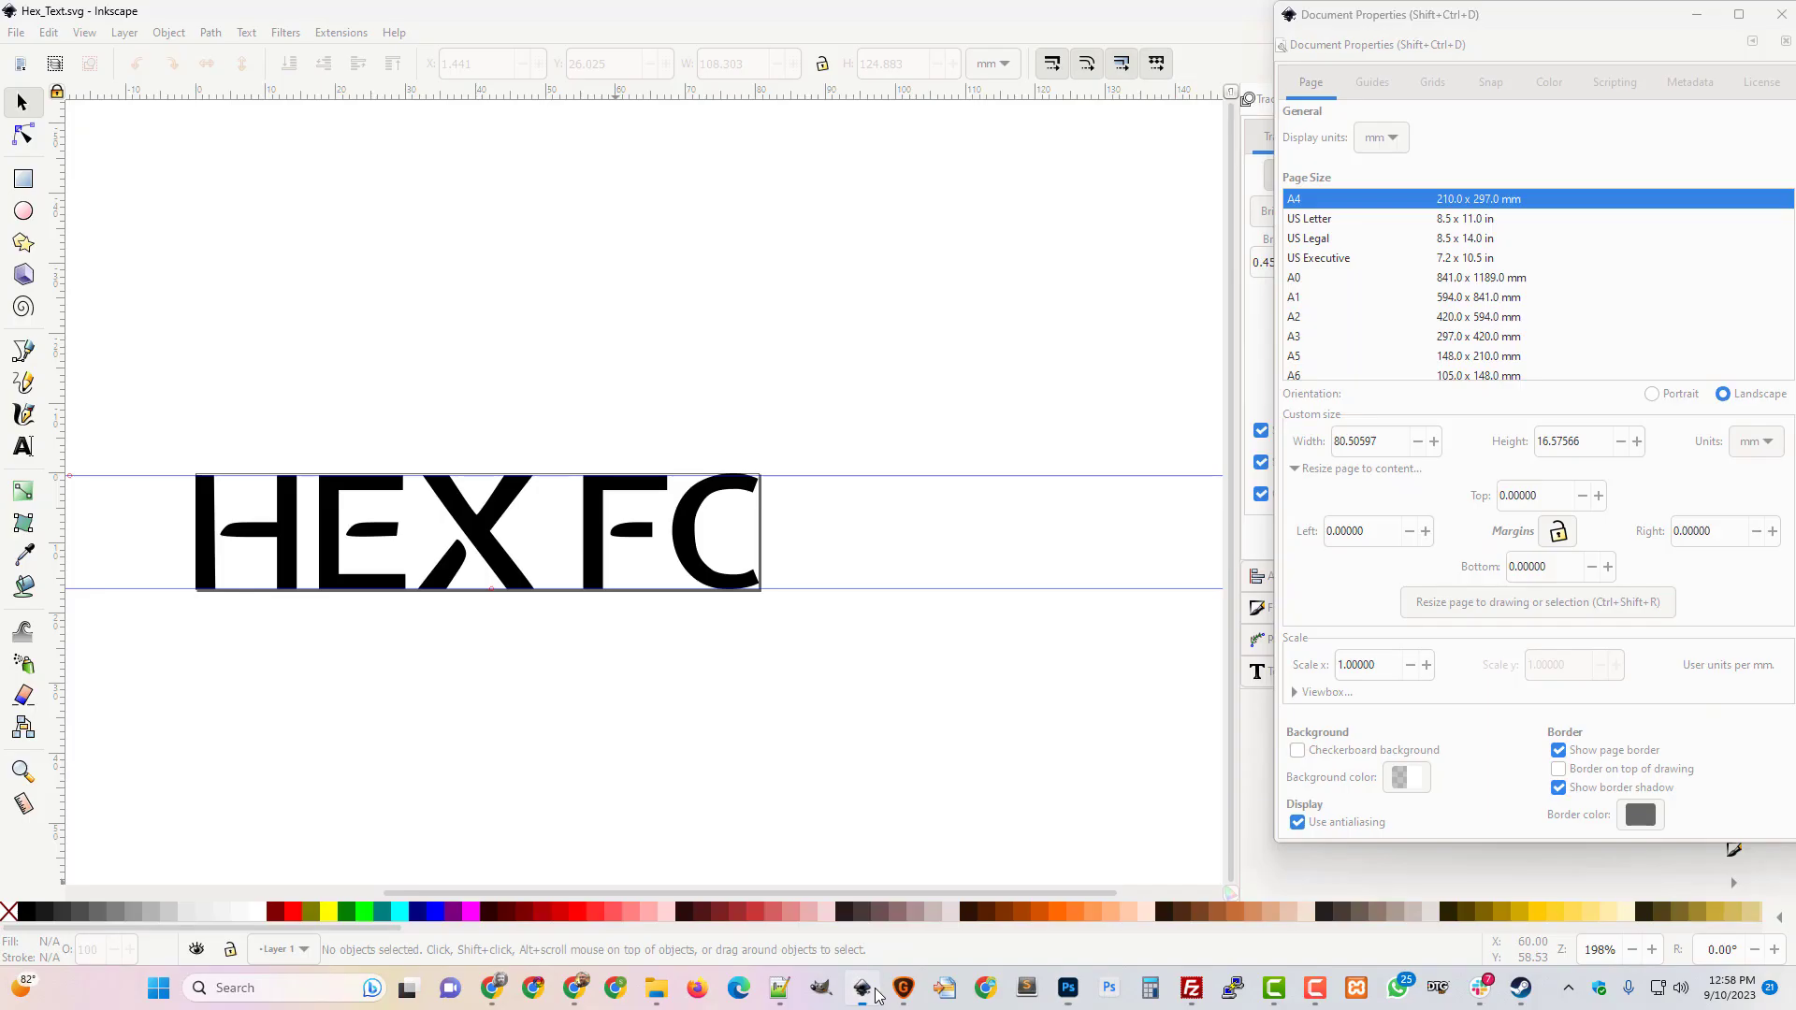
click(17, 37)
click(582, 320)
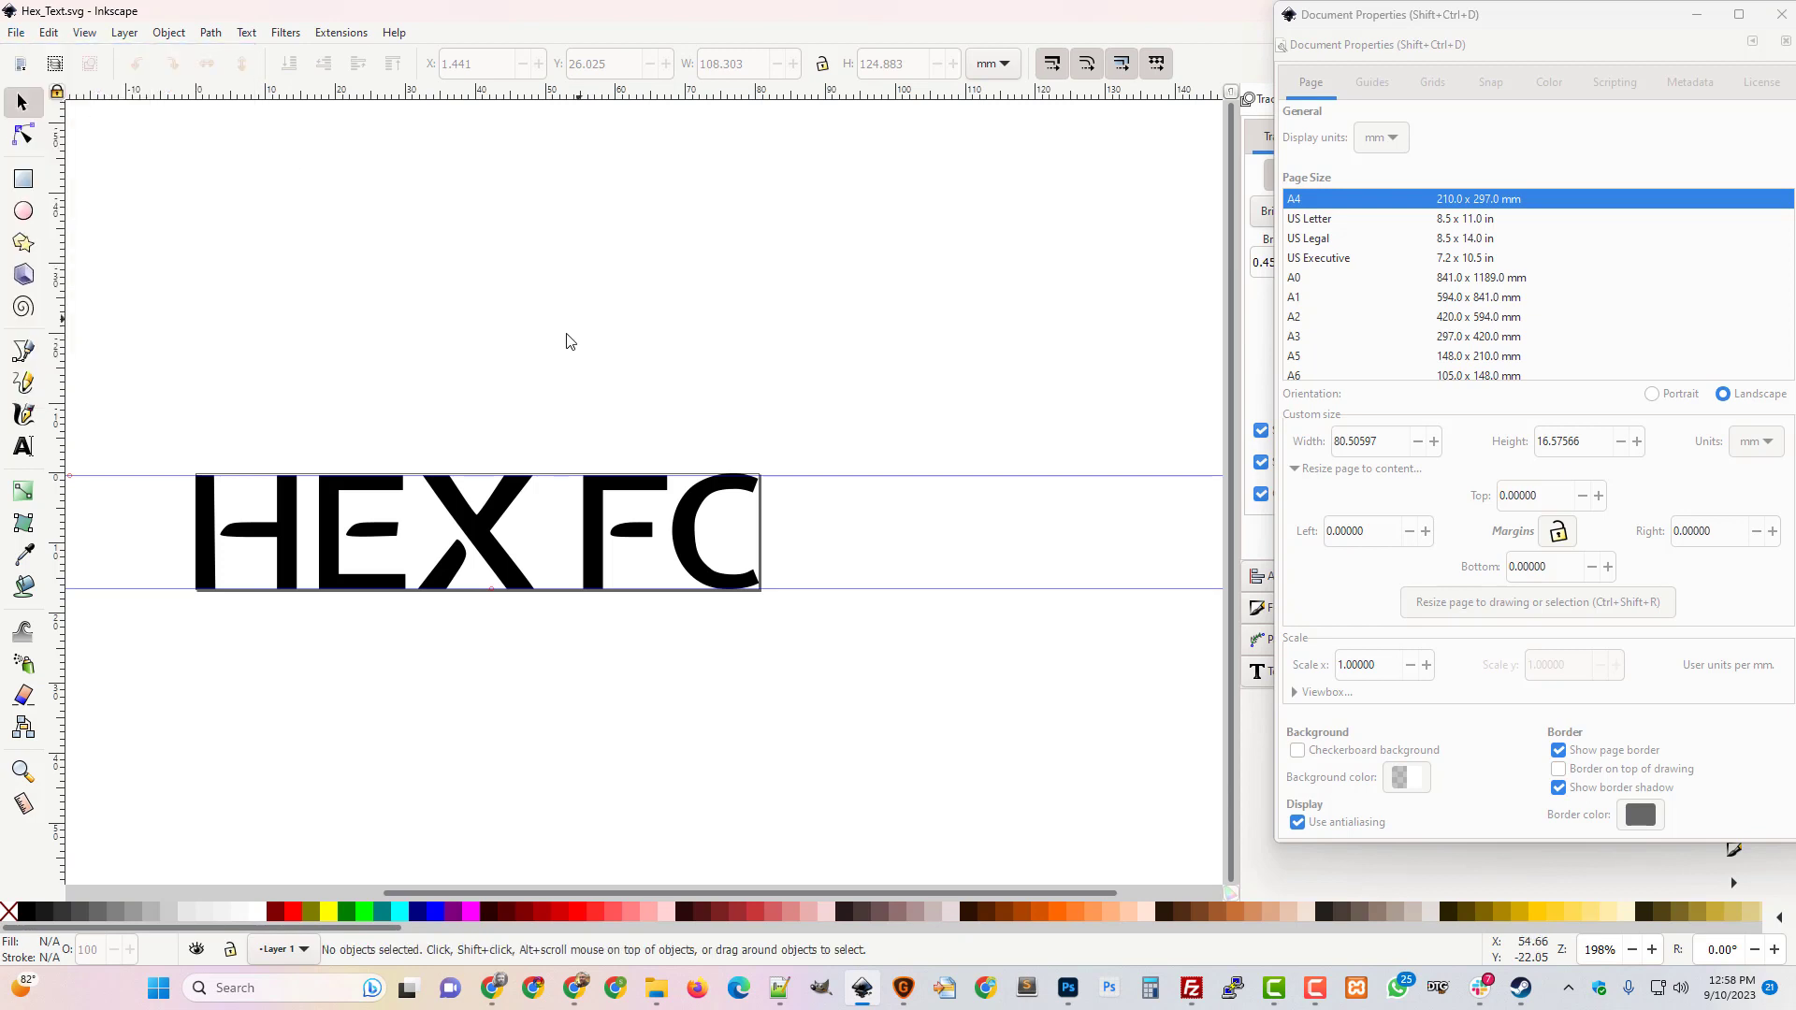
click(23, 244)
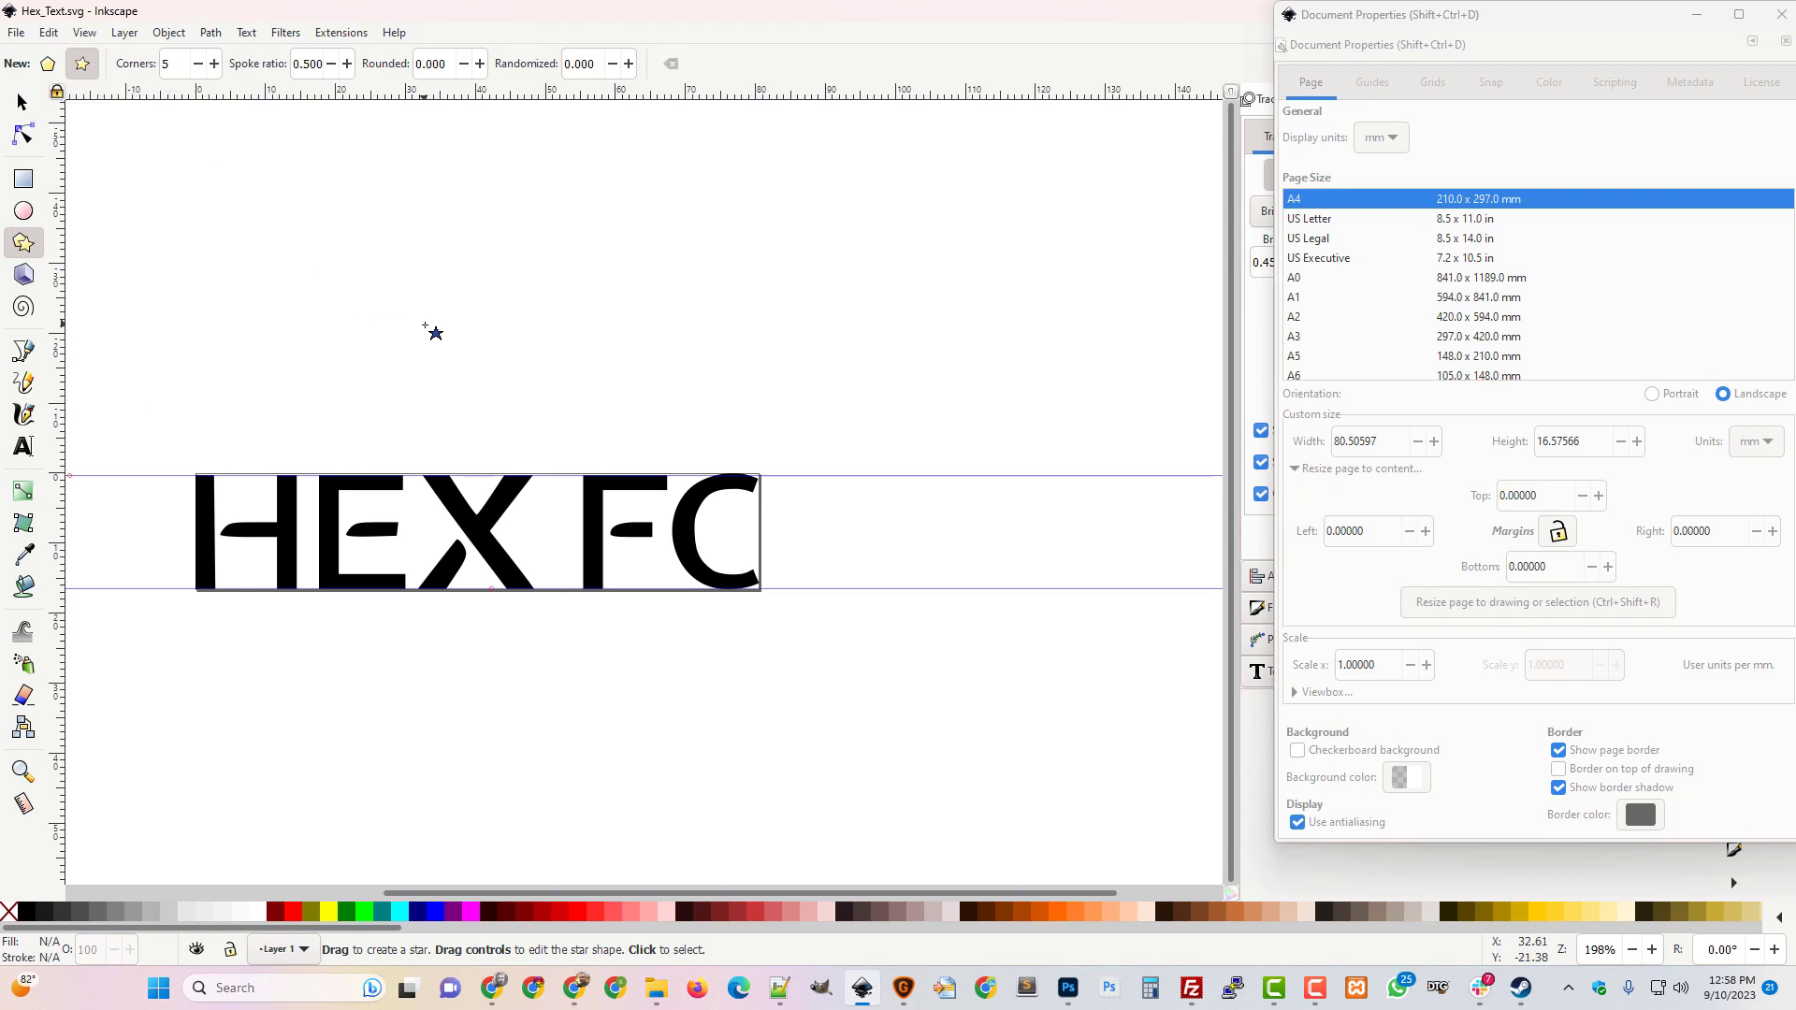
drag(425, 327, 569, 280)
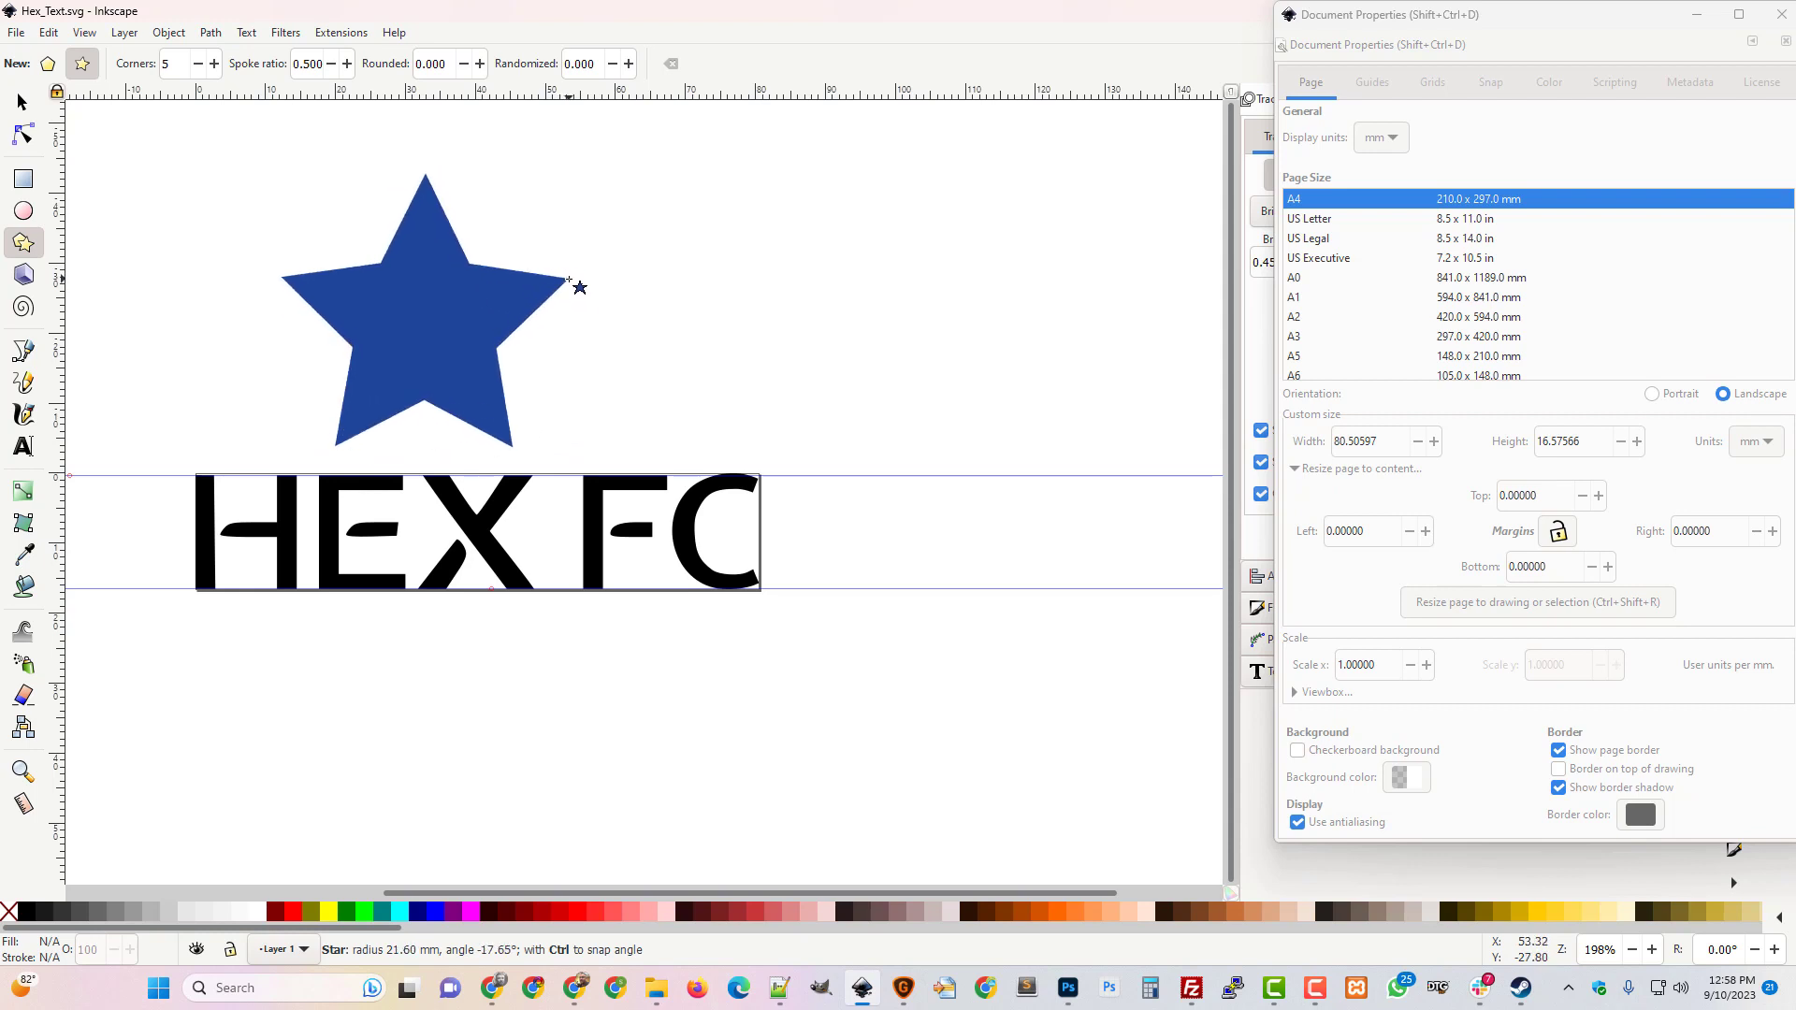
drag(568, 279, 568, 279)
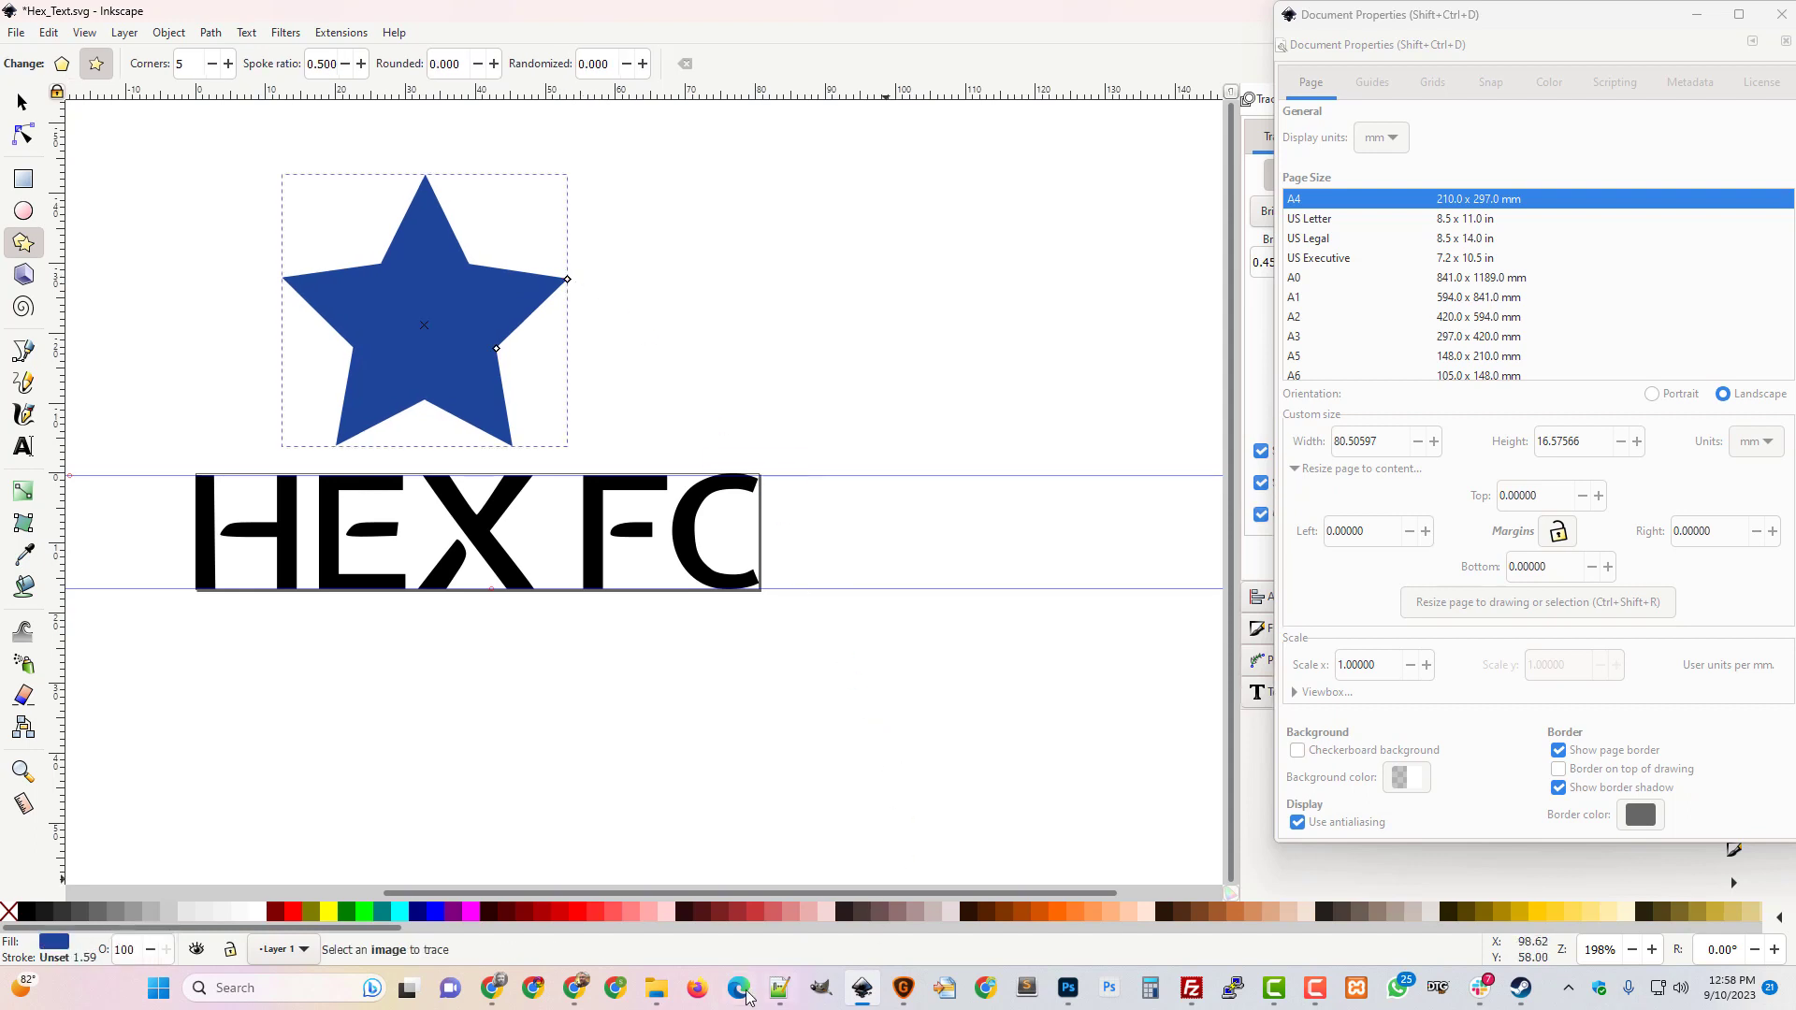
Switch to Photoshop, show Layer 1 and set its opacity to 100%.
click(1067, 988)
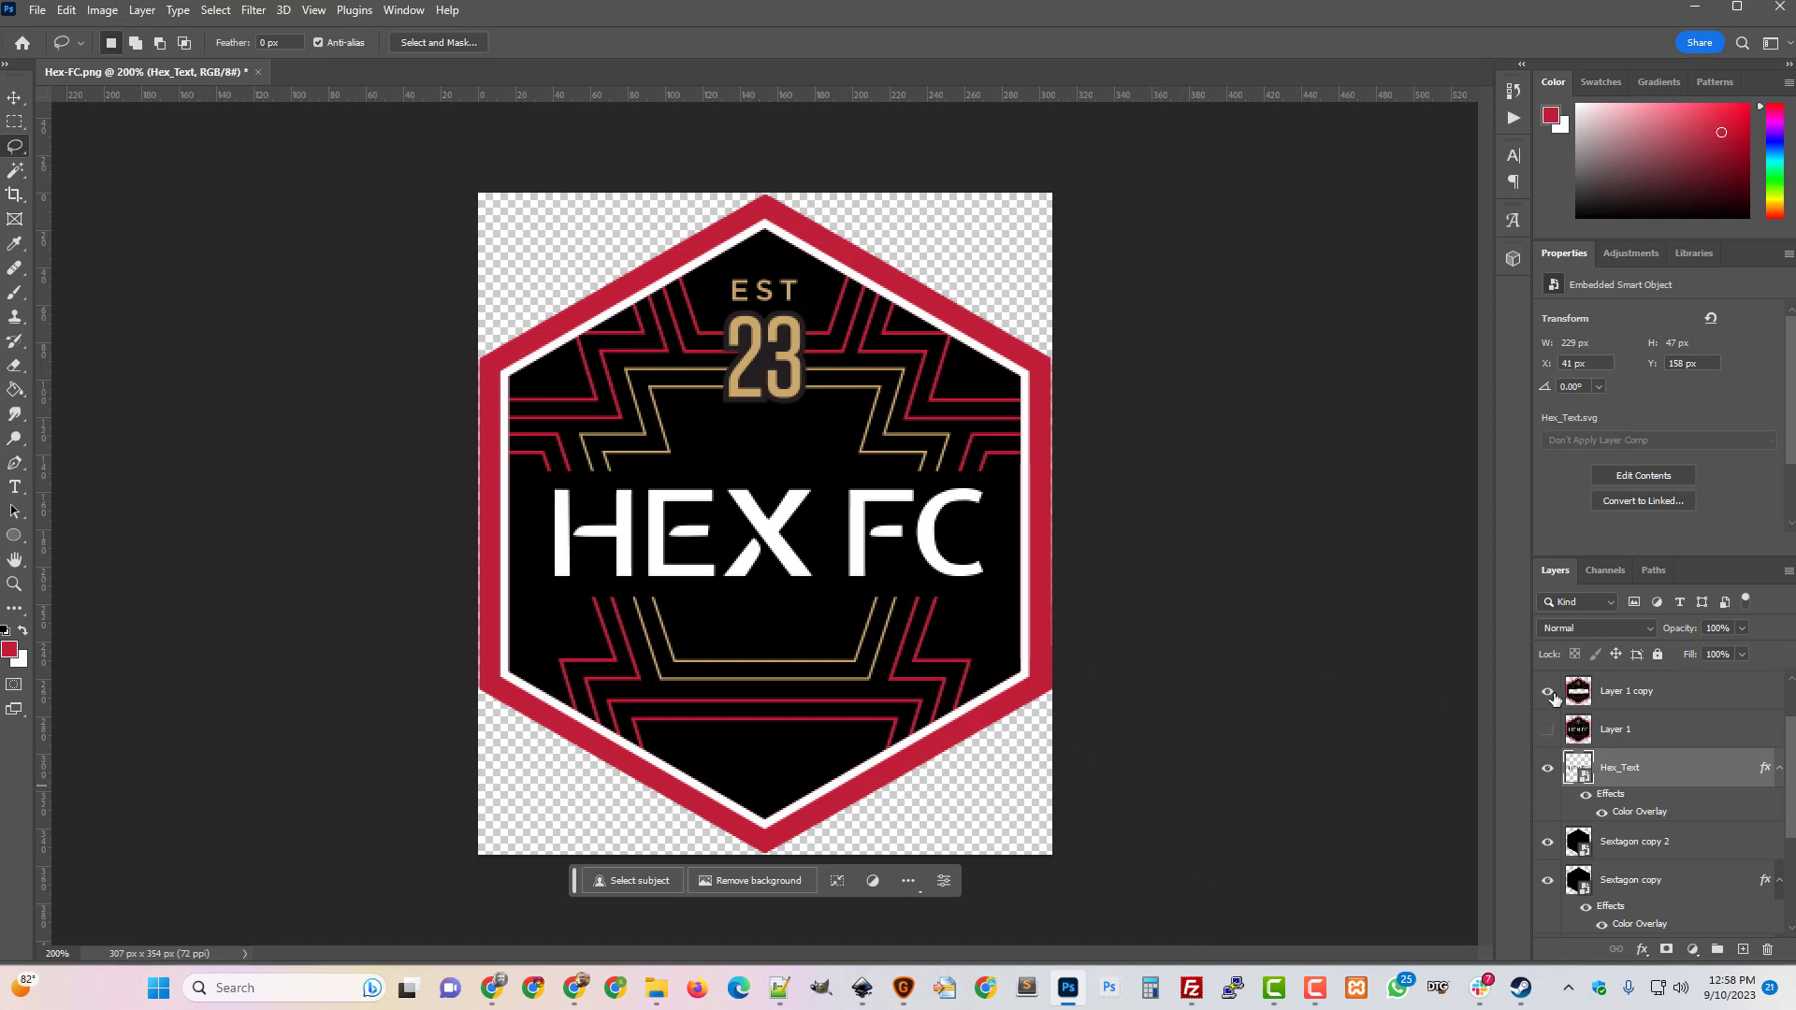
click(1547, 729)
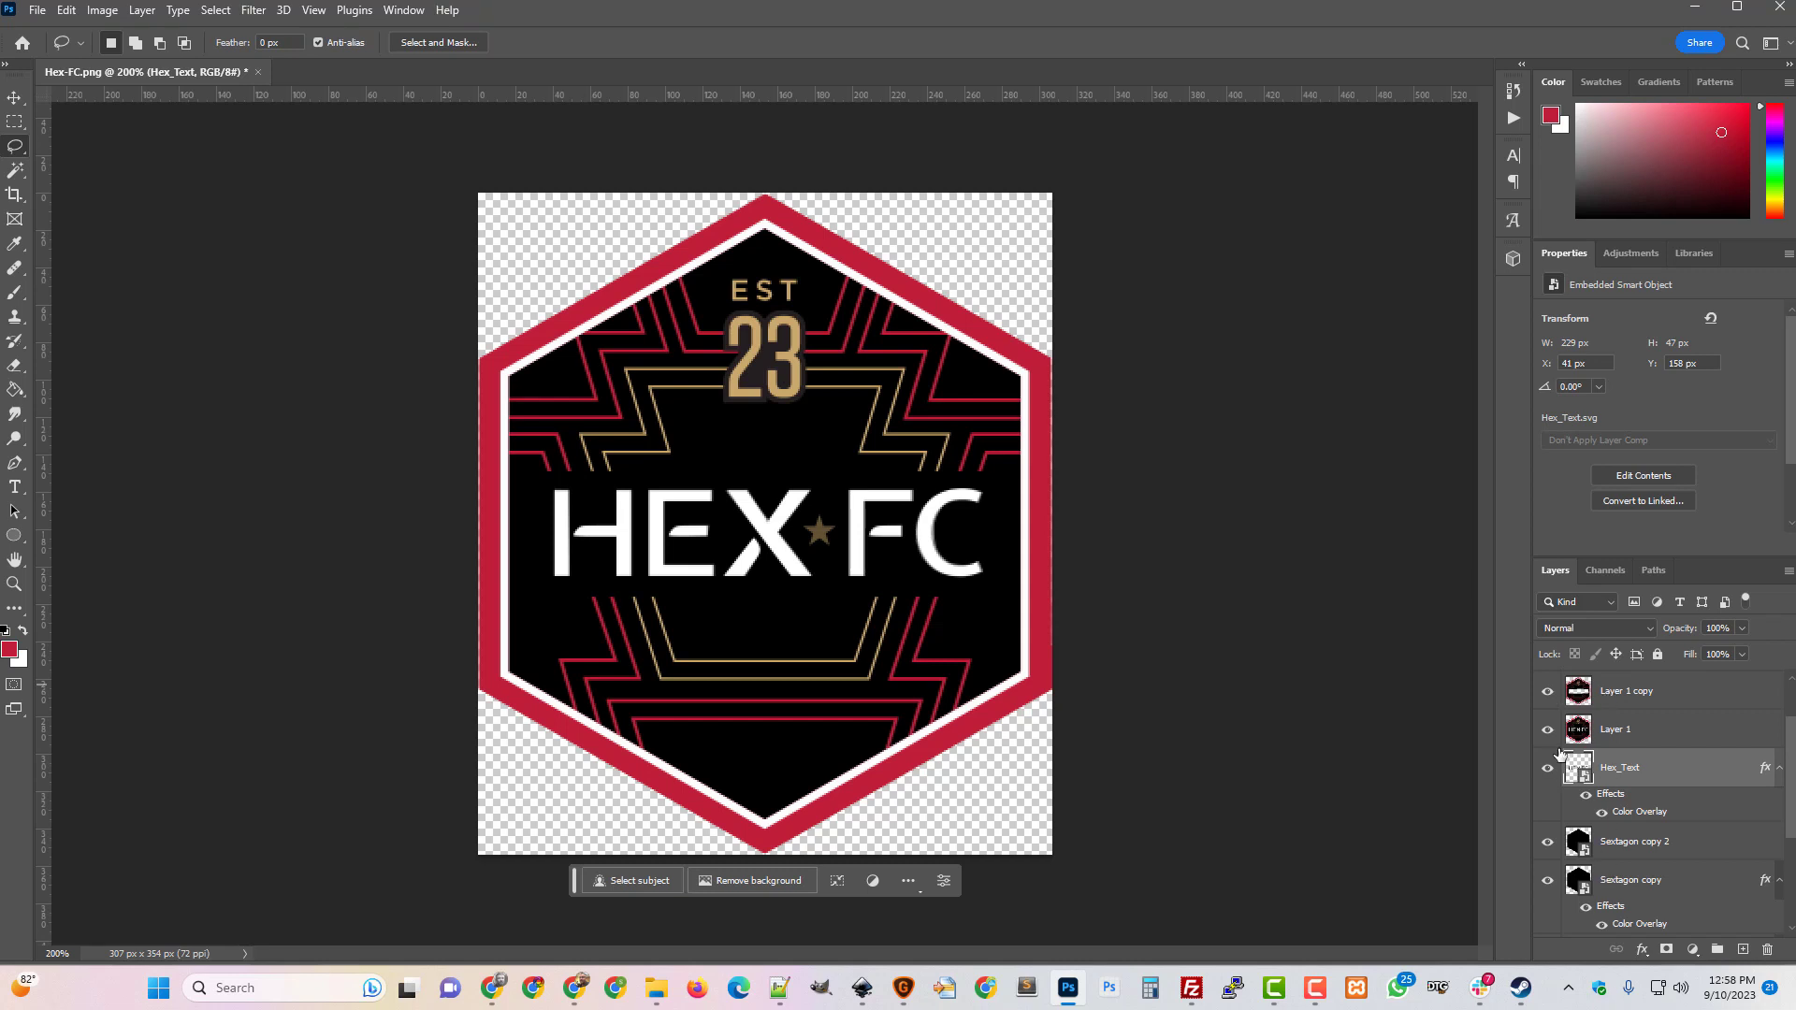
scroll(1560, 753, down, 5)
scroll(1586, 842, up, 5)
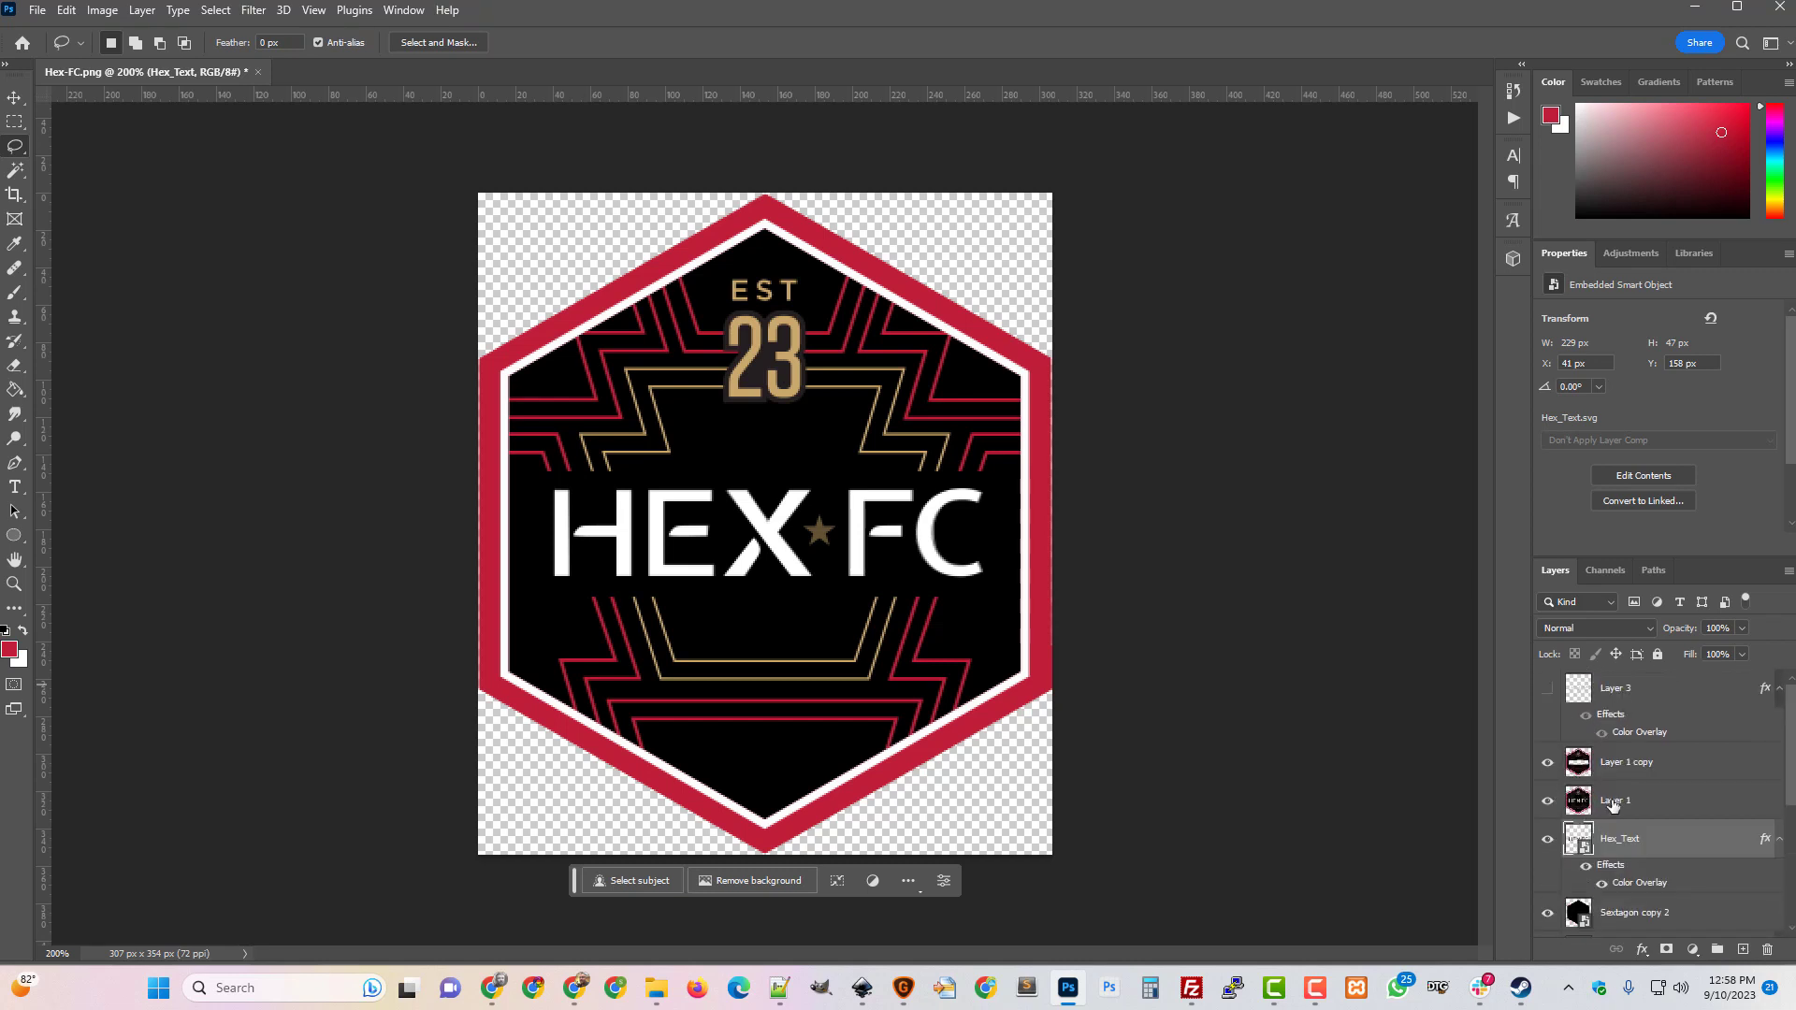
click(1612, 802)
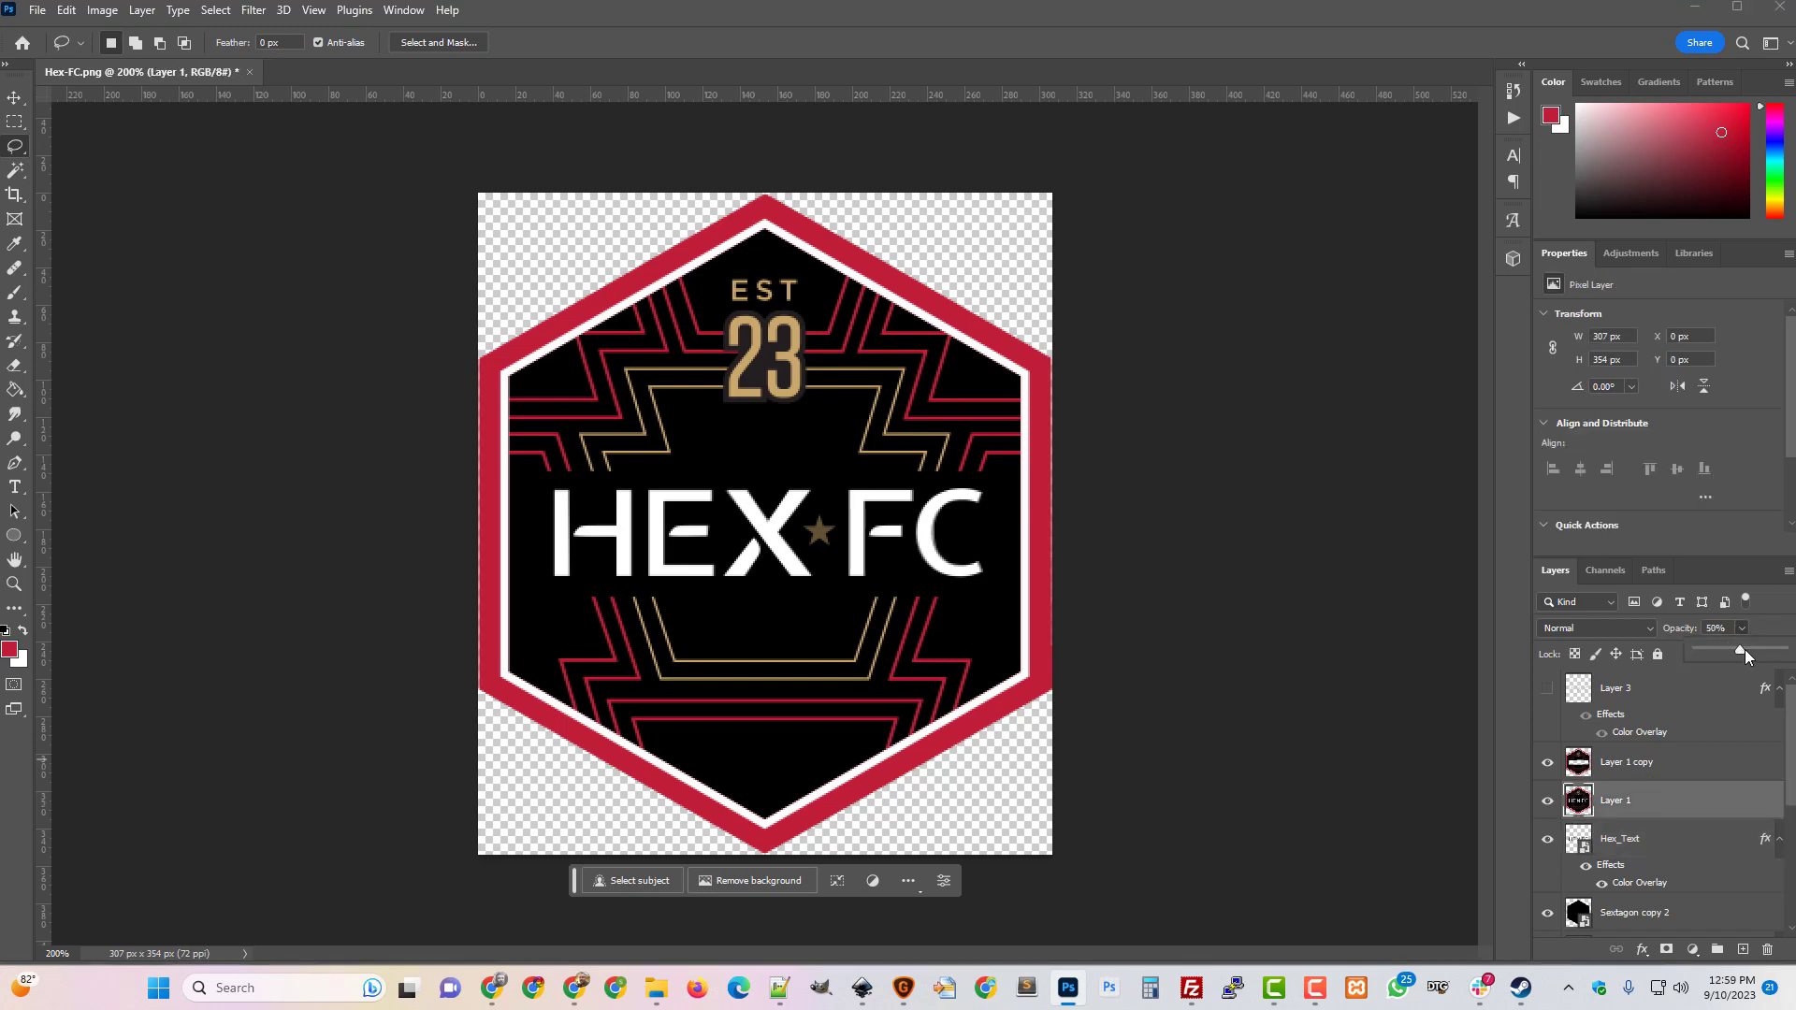
drag(1744, 649, 1781, 649)
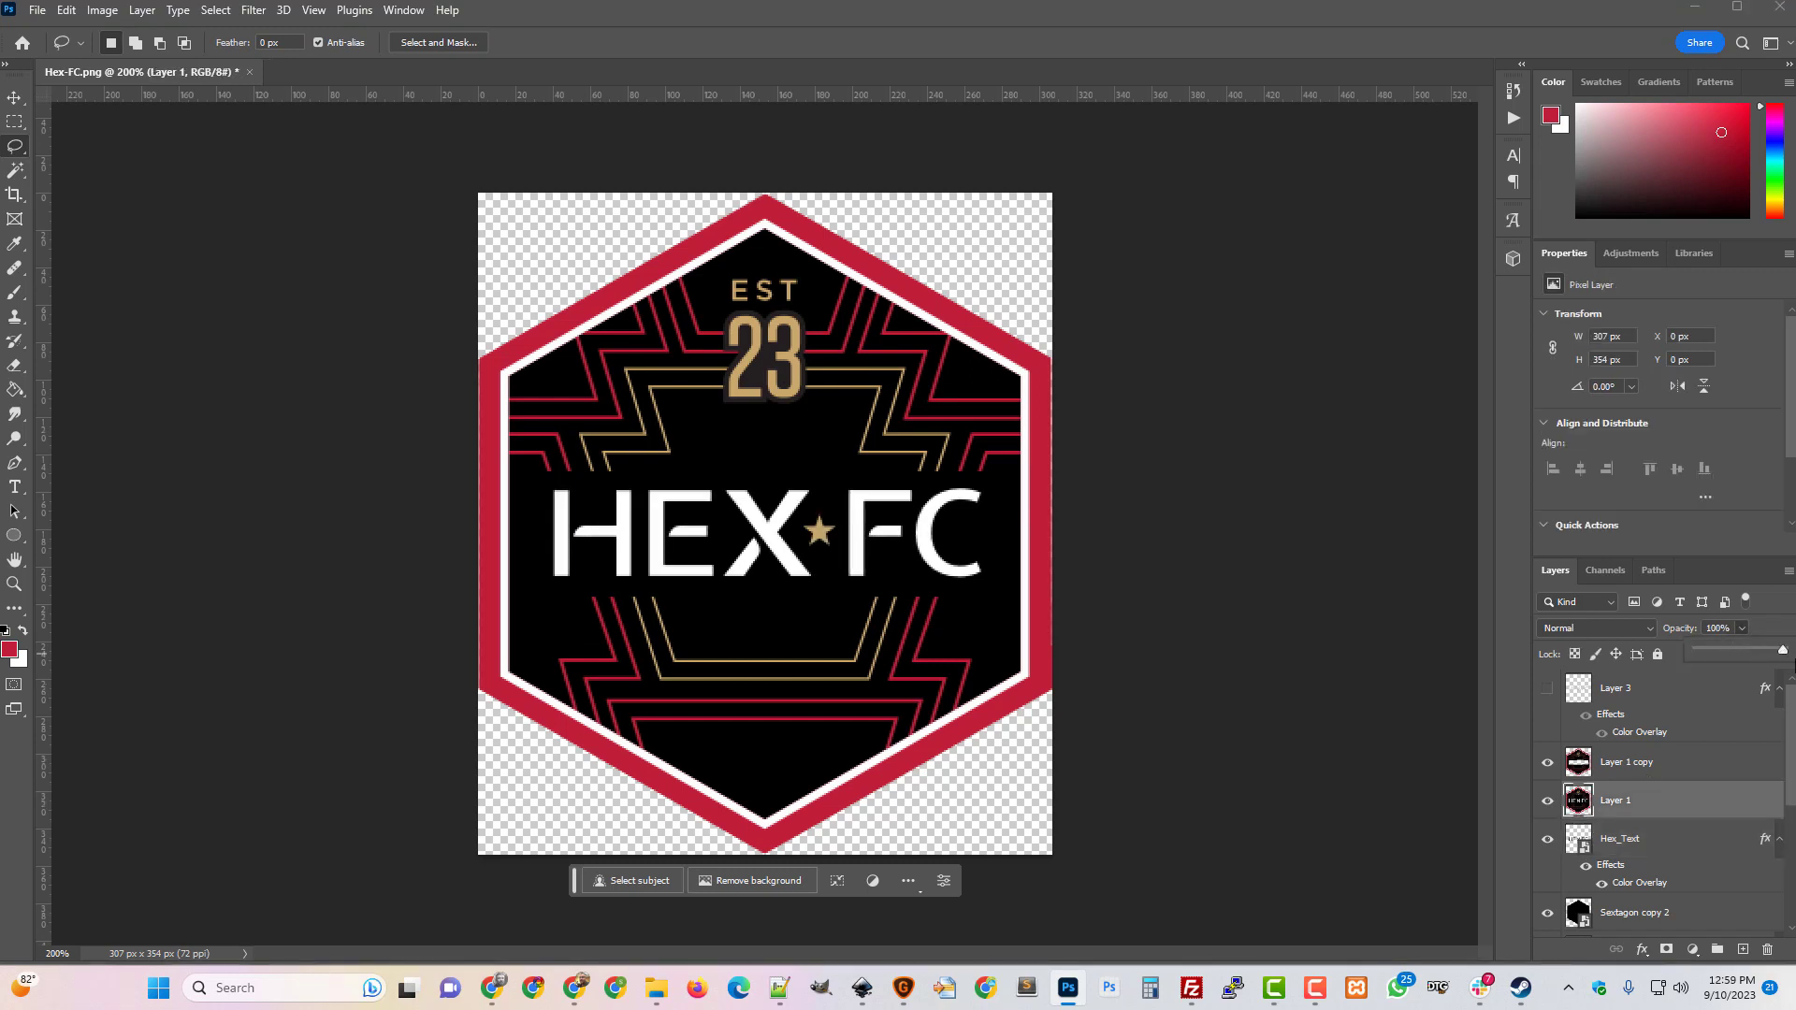
Sample the gold of the centre star as the foreground color and copy its hex code caa86a.
click(8, 652)
click(821, 532)
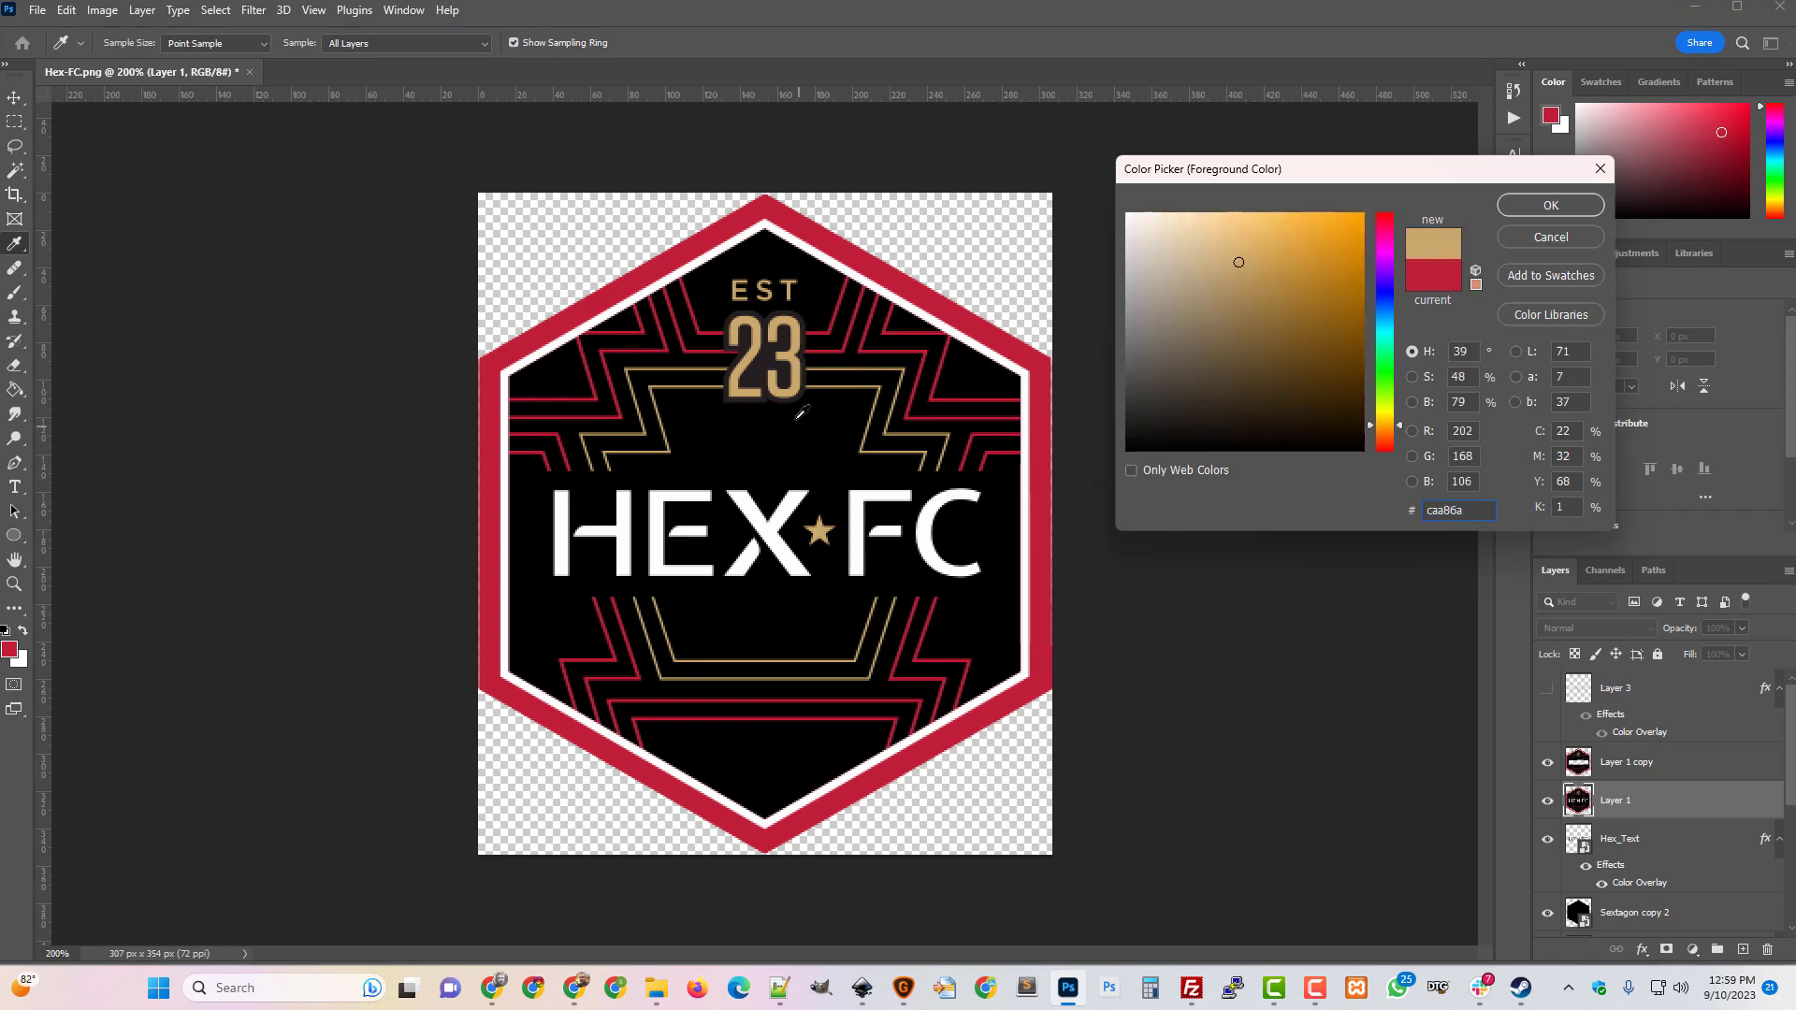
key(ctrl+a)
key(ctrl+c)
click(1619, 799)
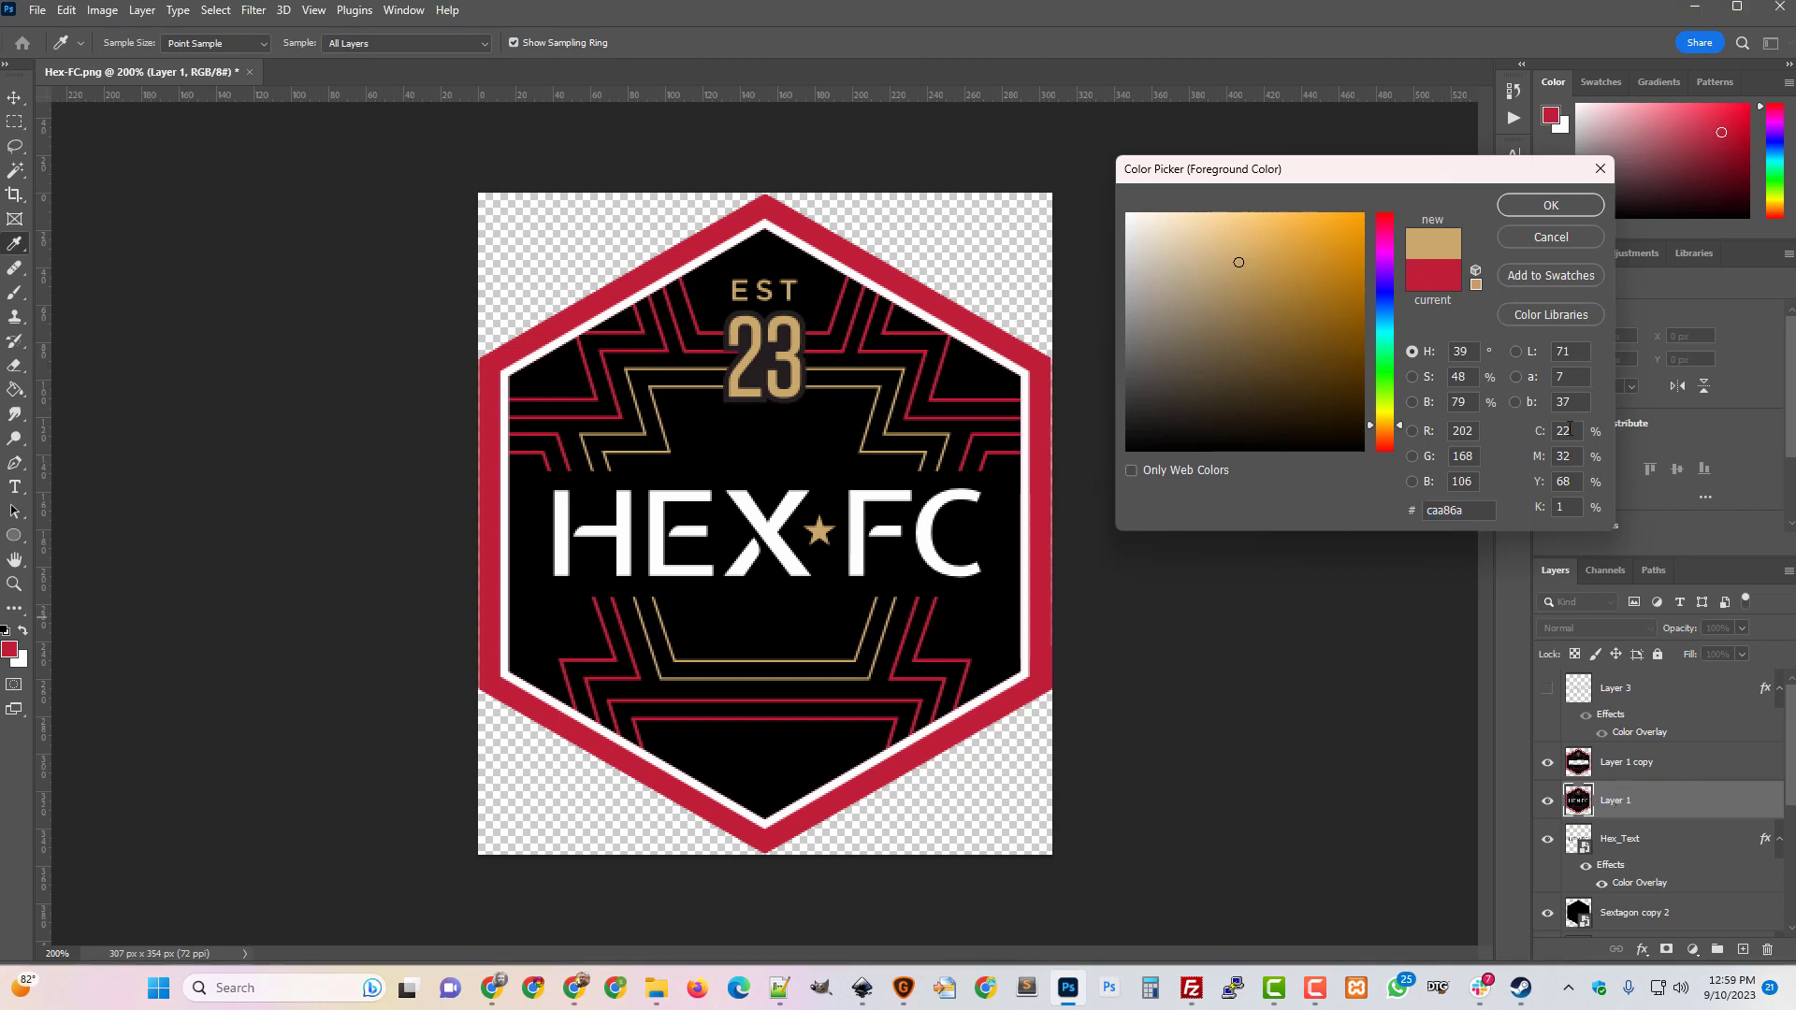
Accept the gold foreground color caa86a and hide Layer 1 of the logo.
click(1573, 207)
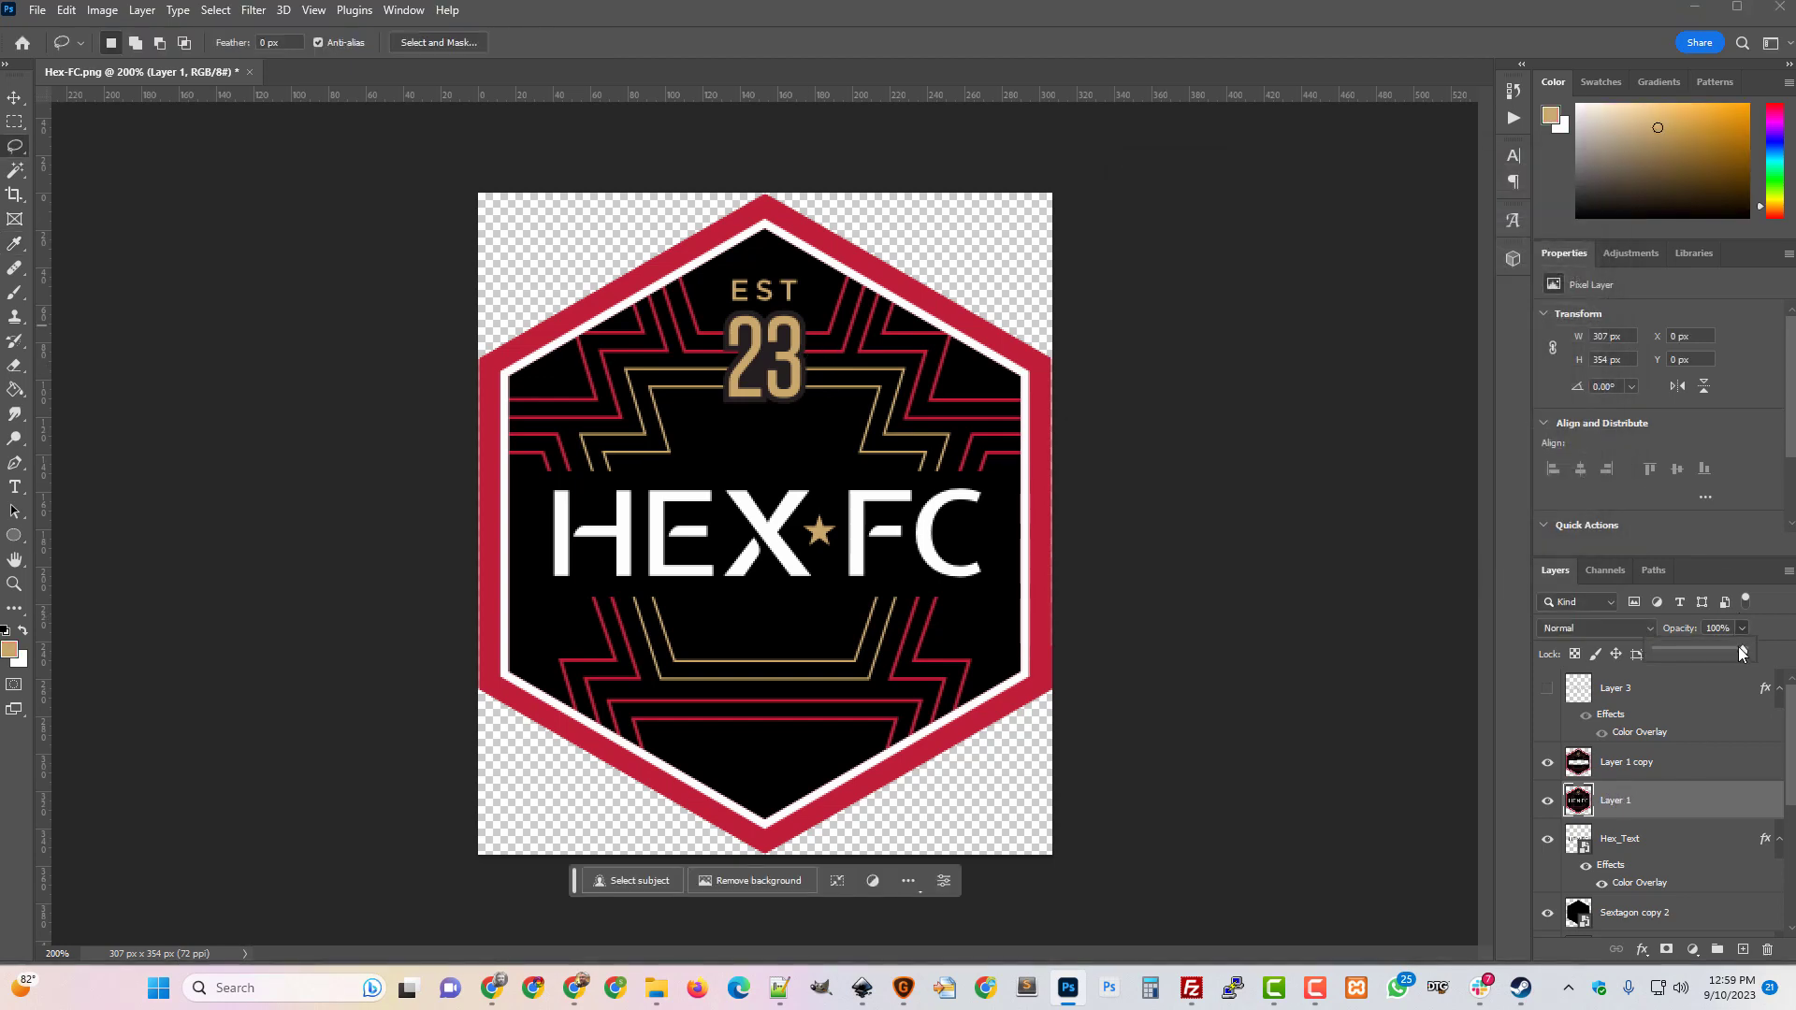
drag(1691, 657, 1687, 658)
click(1547, 800)
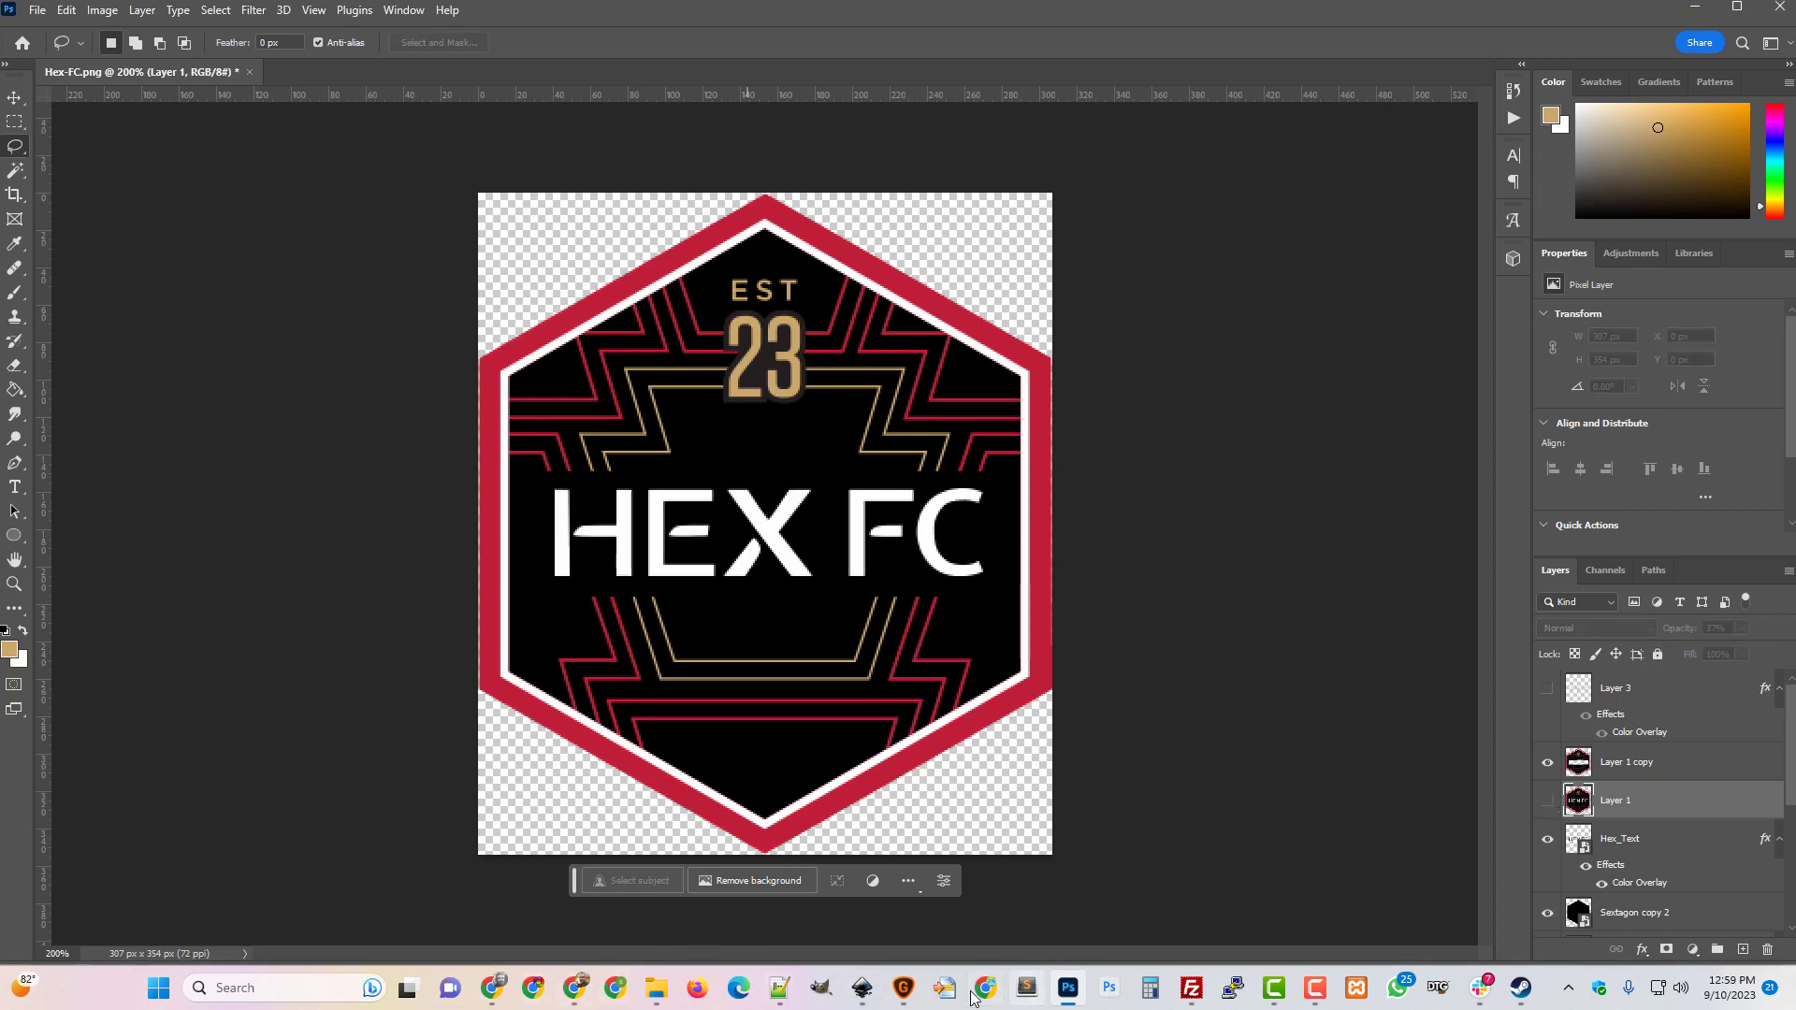
Switch to Inkscape, close the document properties, and set the star's fill to the copied gold color caa86a.
click(861, 988)
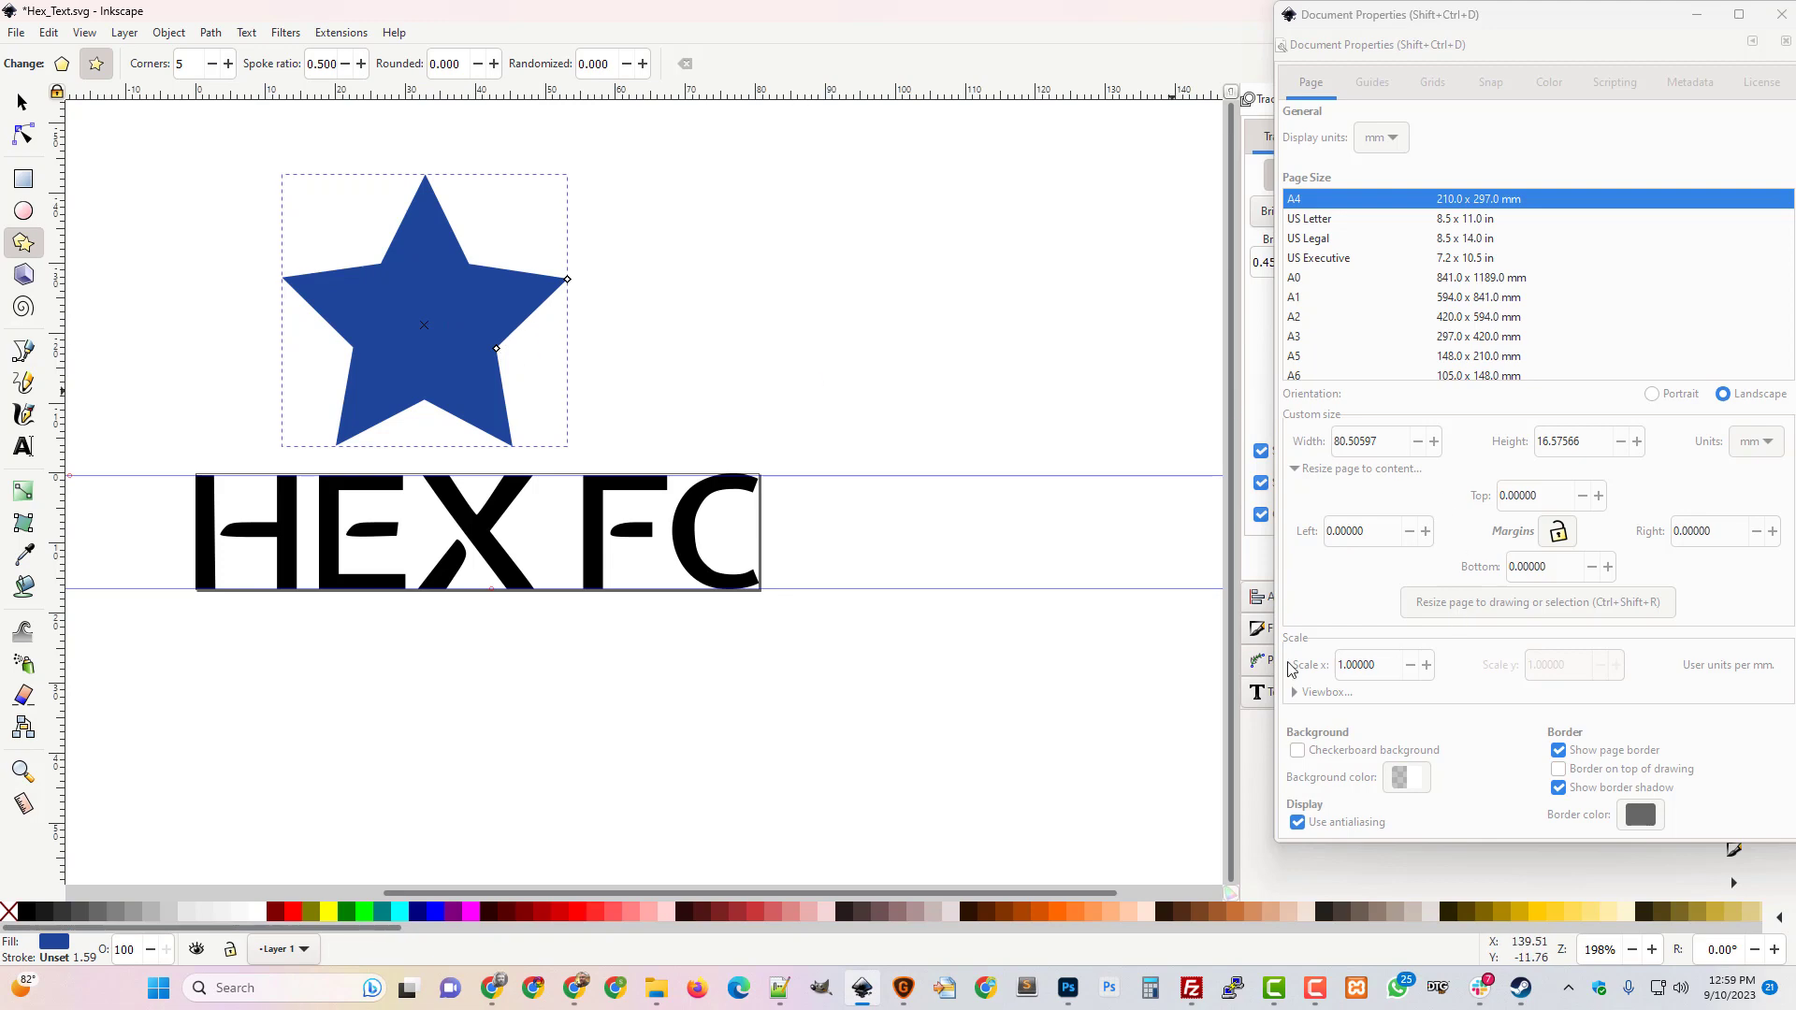
click(17, 33)
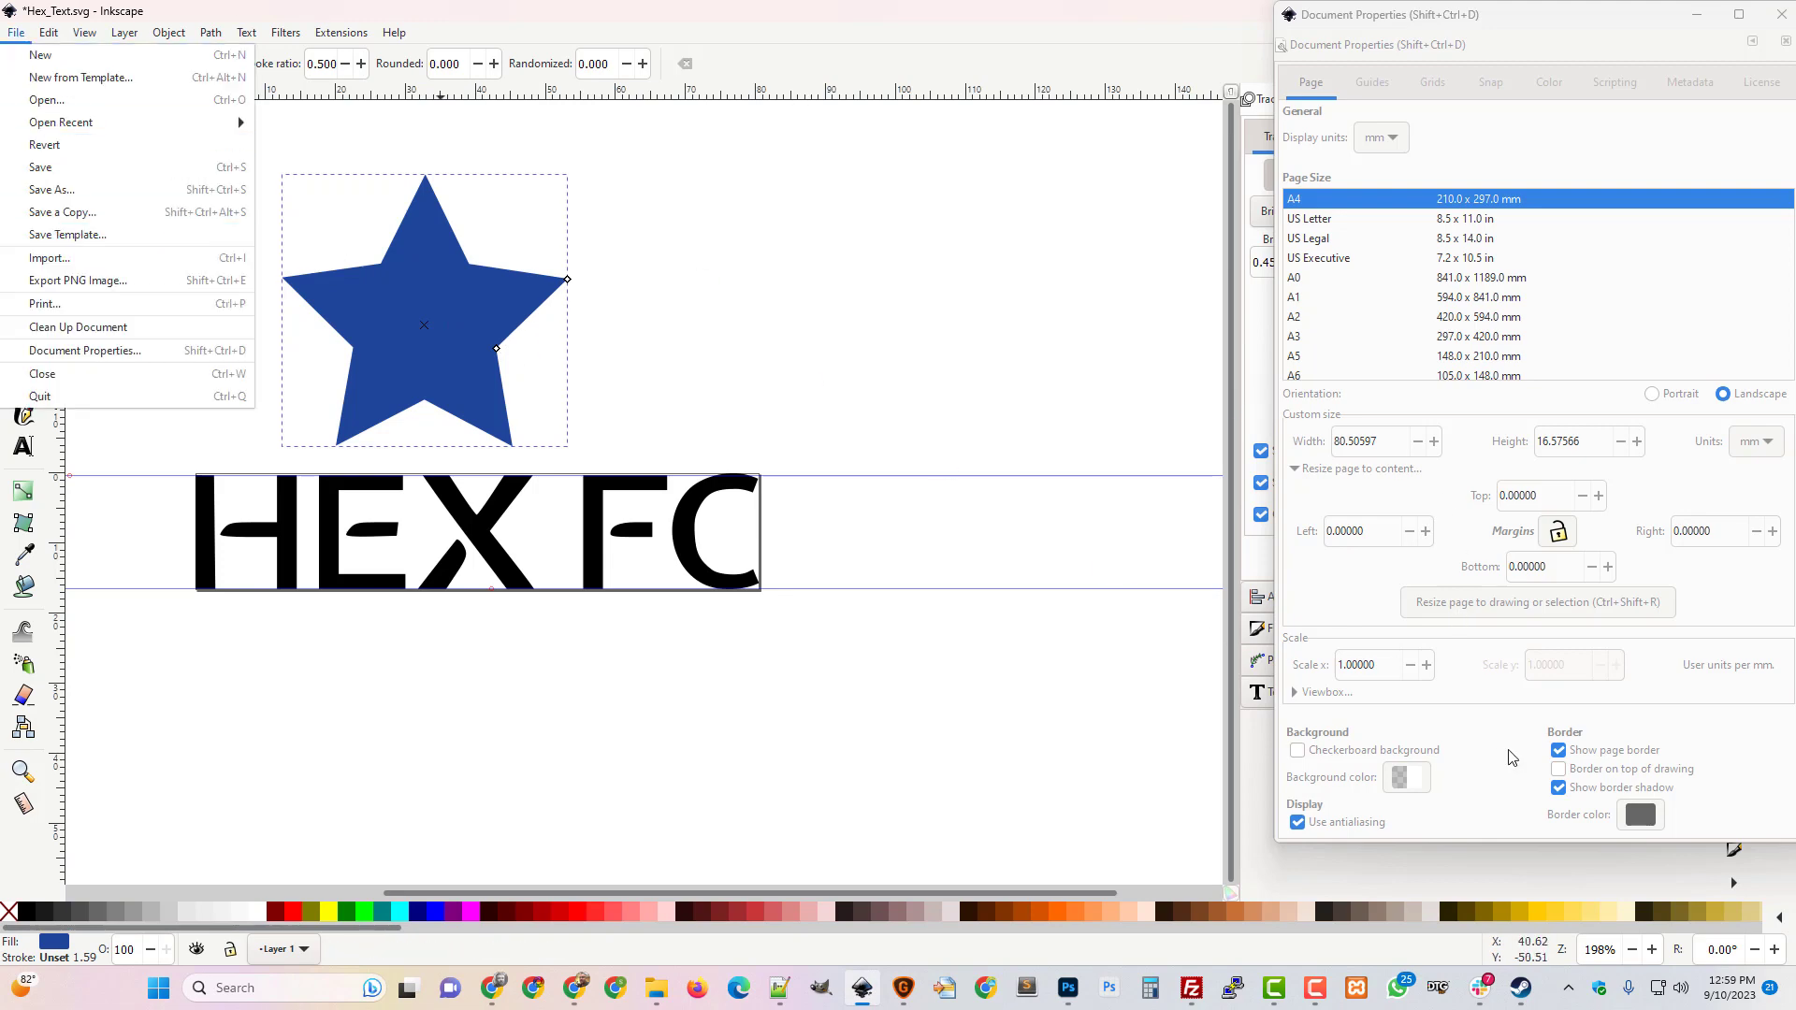
click(1781, 17)
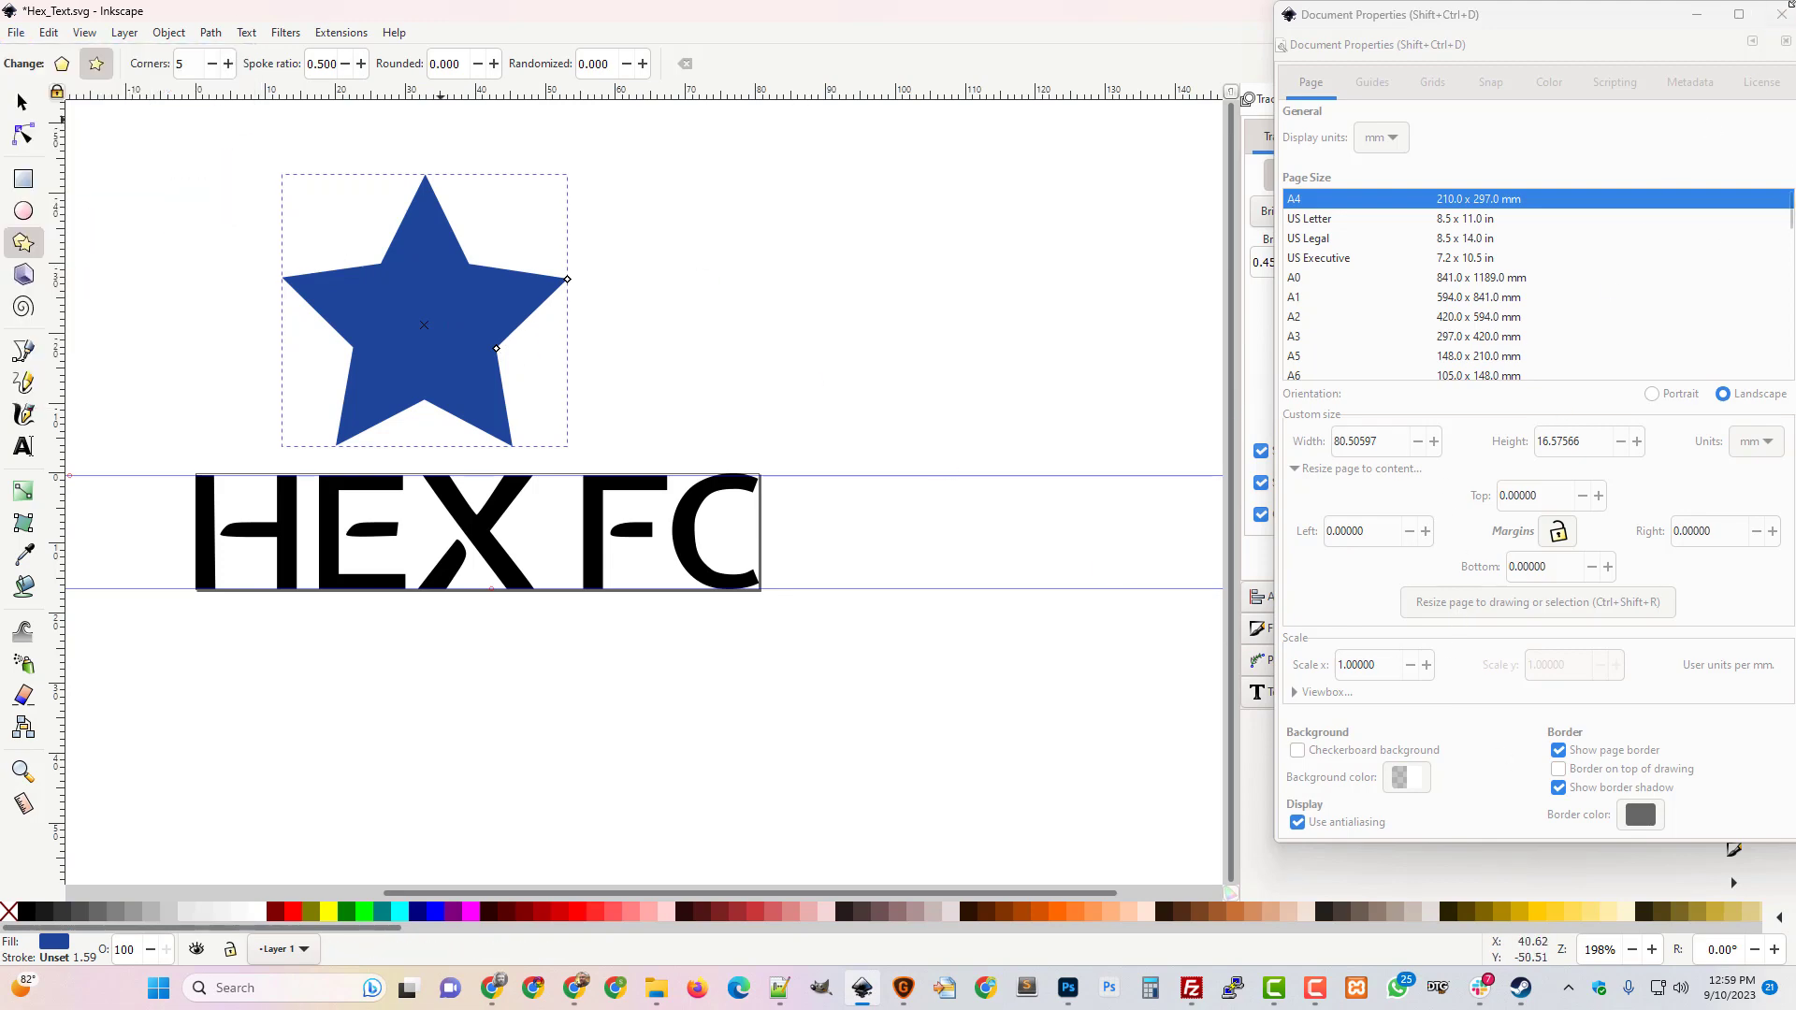
click(1781, 17)
click(1404, 629)
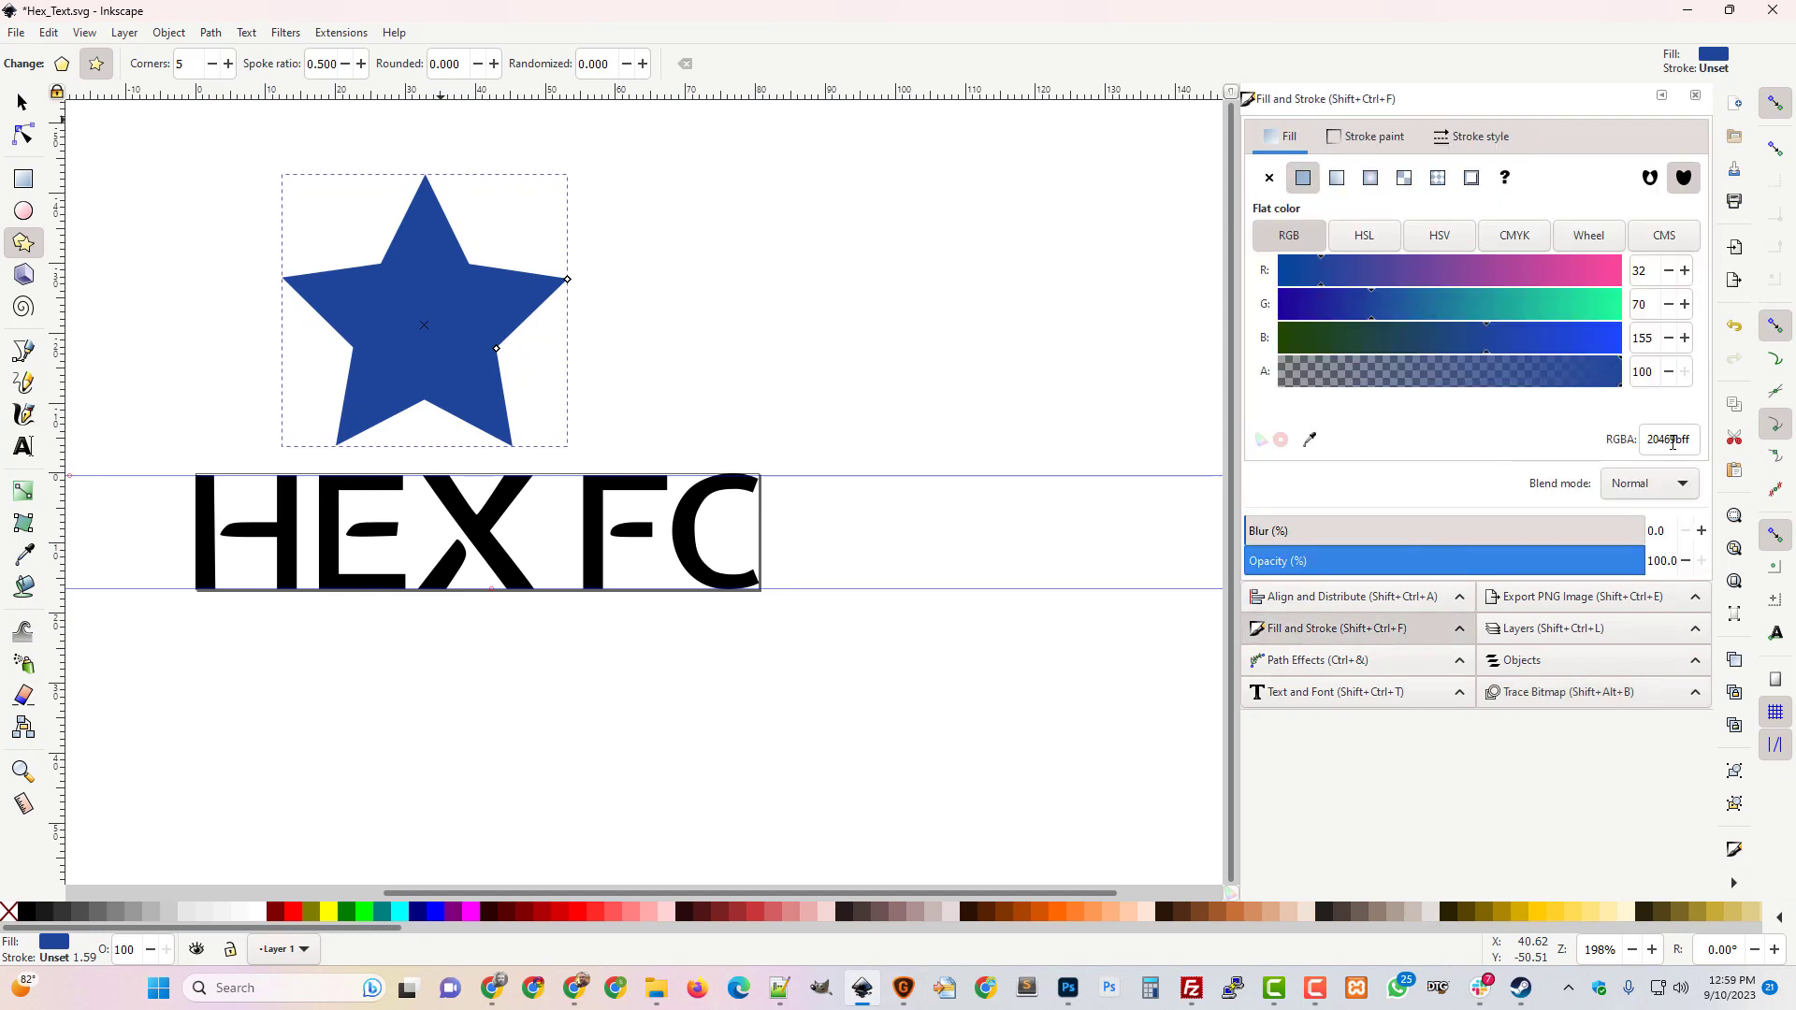
drag(1680, 440, 1628, 451)
key(ctrl+v)
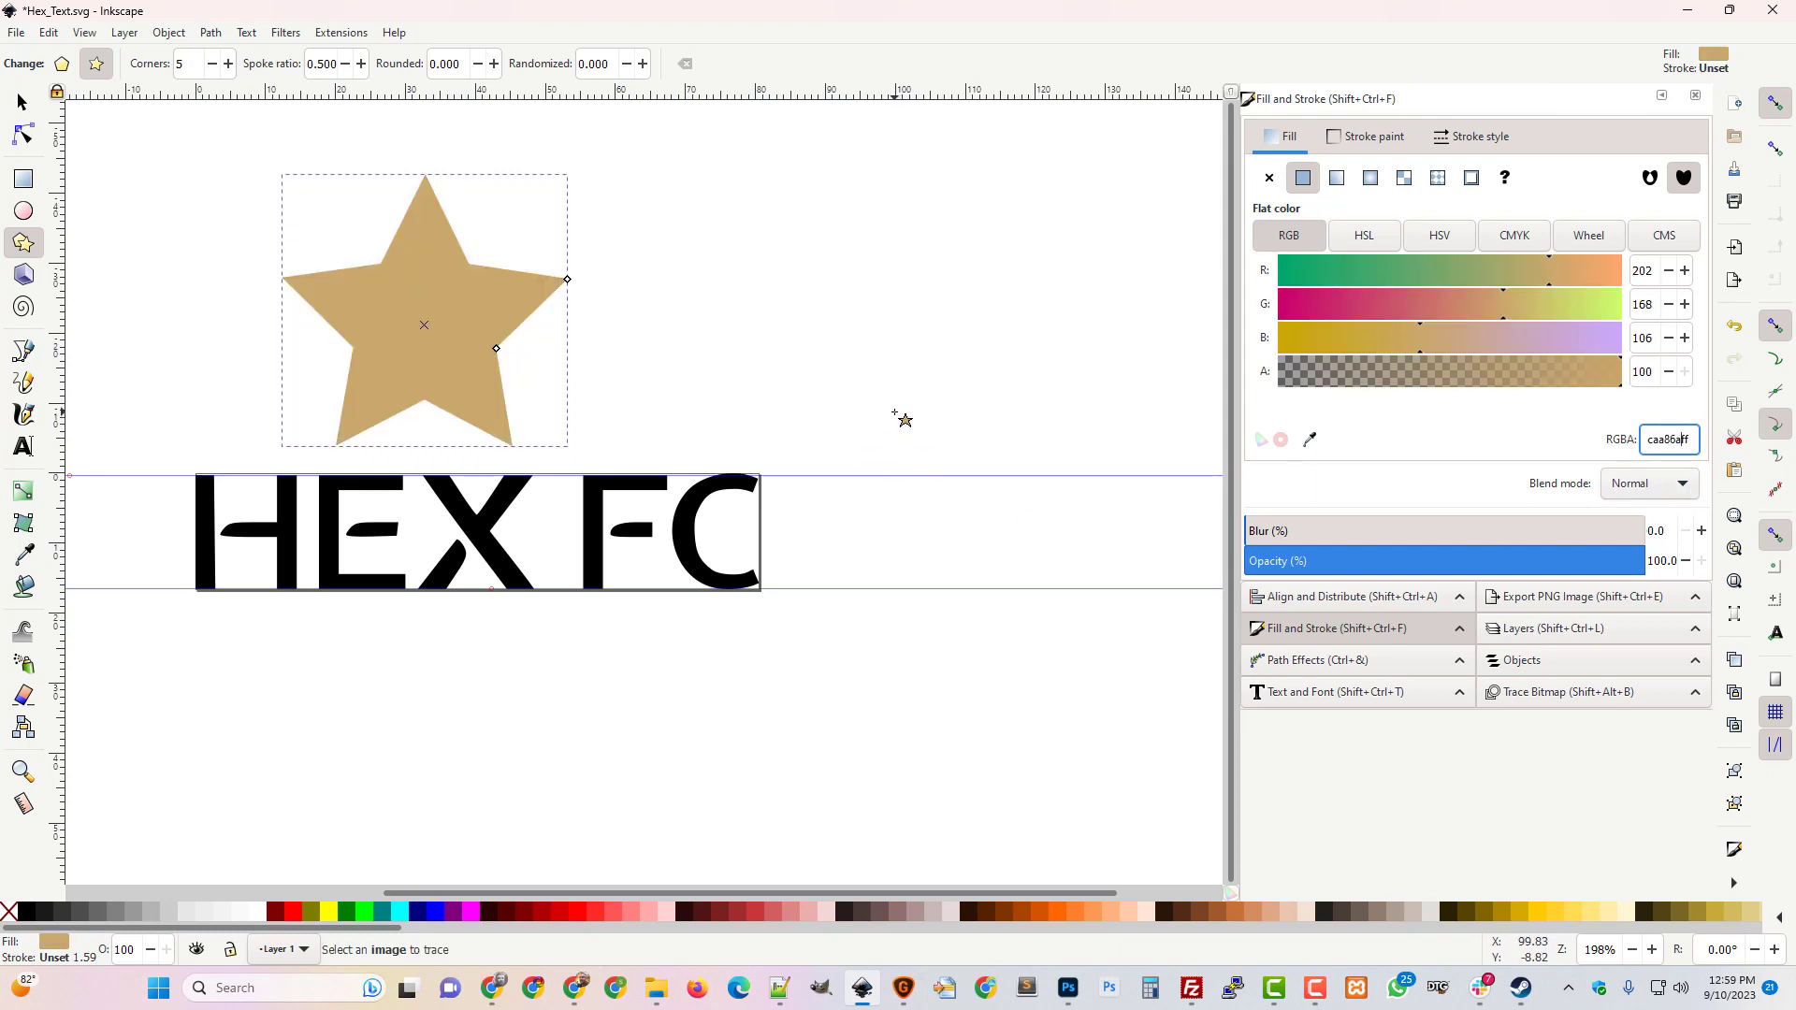
Delete the HEX FC lettering beneath the star.
click(15, 34)
click(15, 33)
click(20, 103)
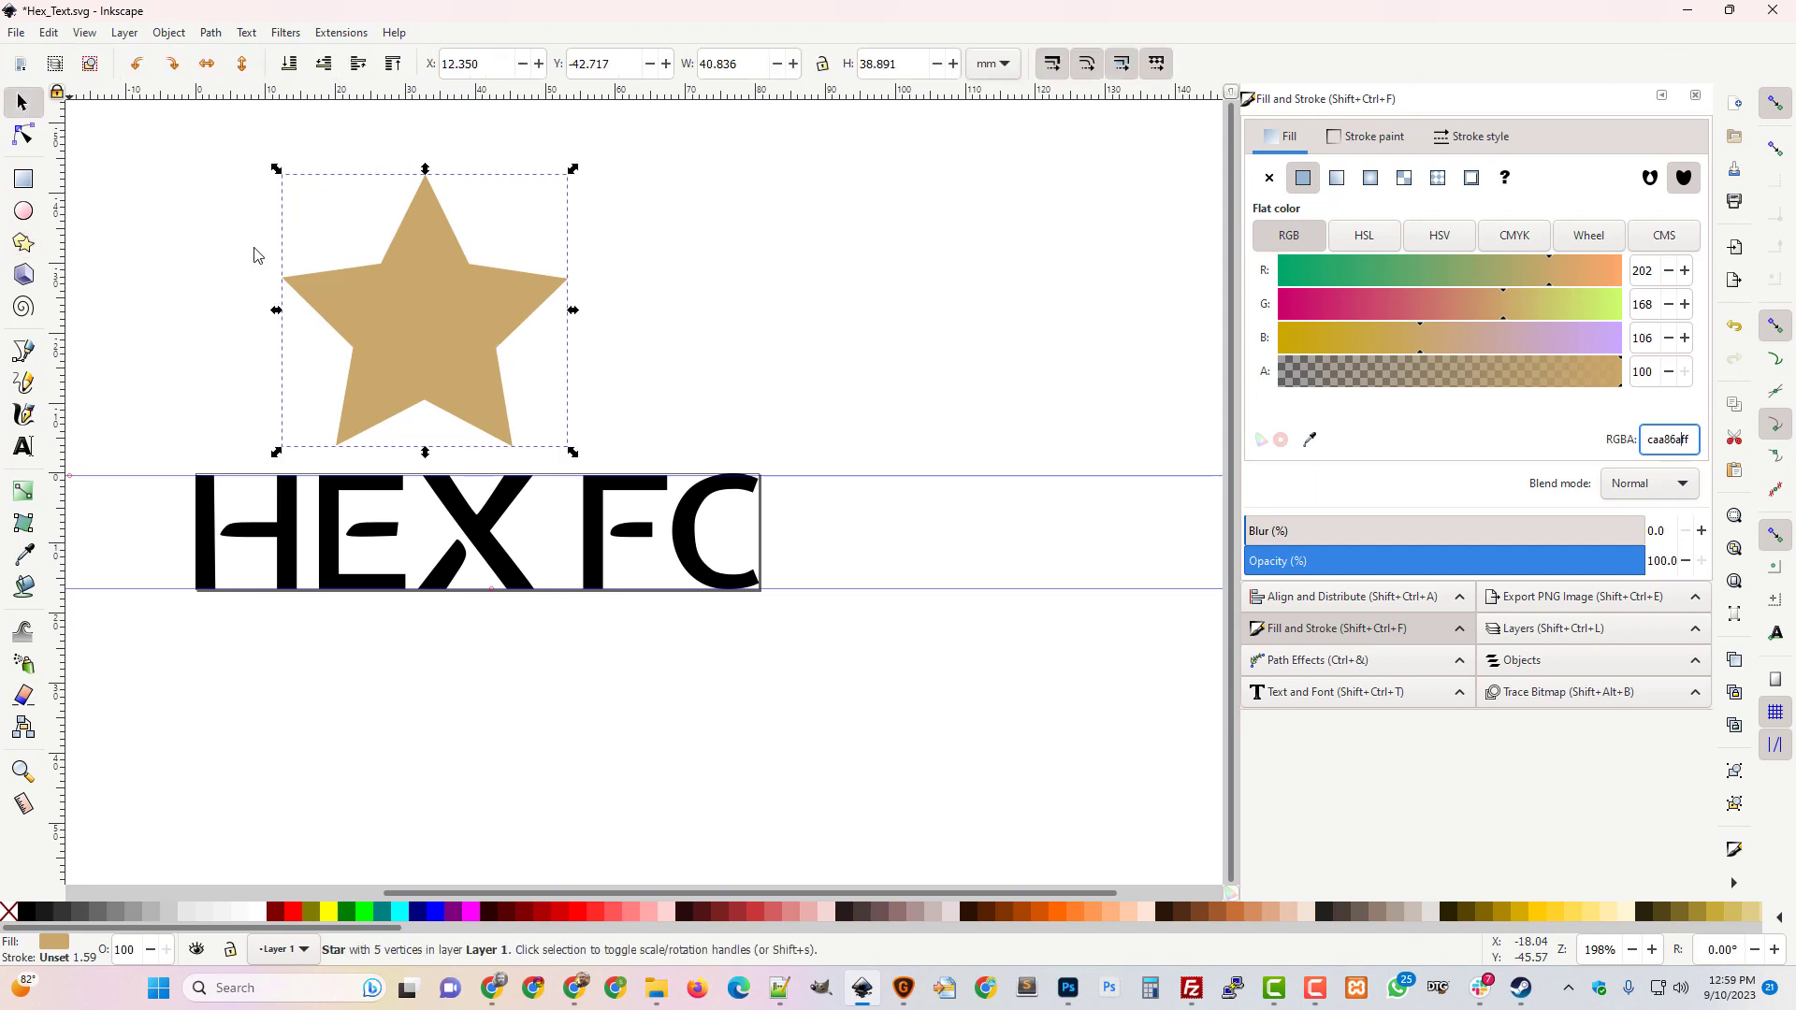
click(601, 562)
key(Delete)
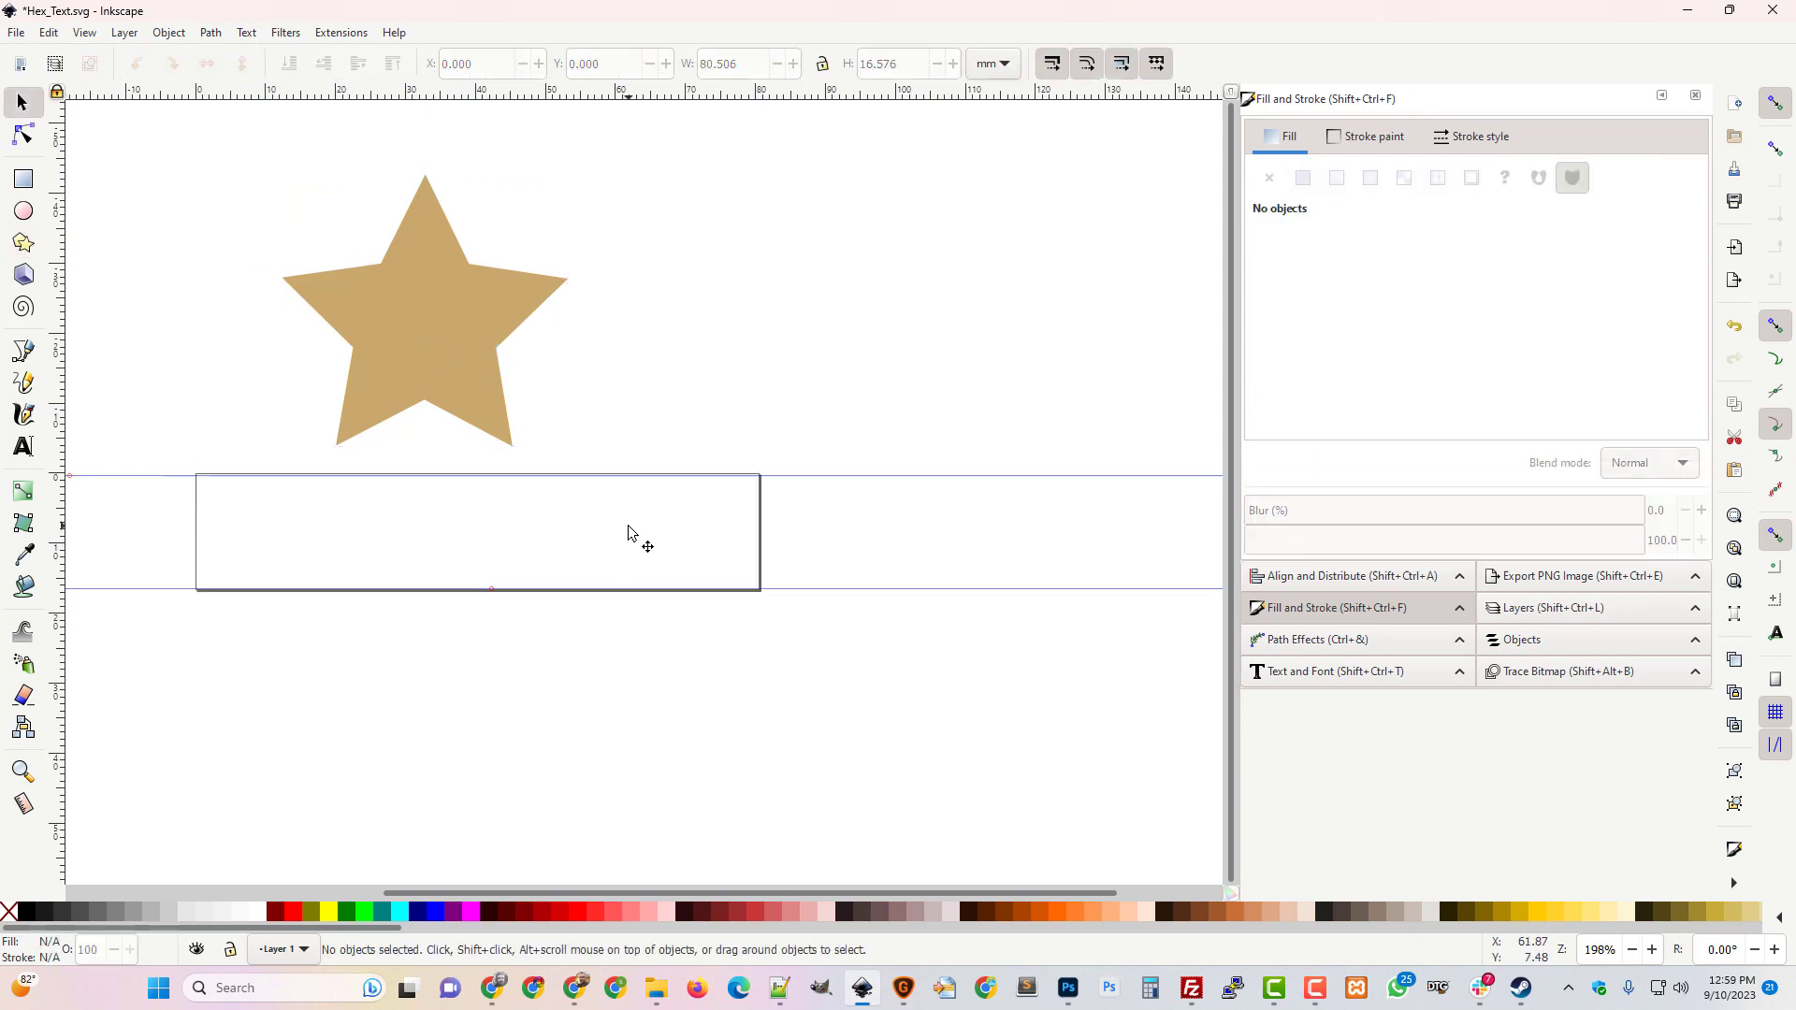
Resize the page to fit the star drawing.
click(14, 34)
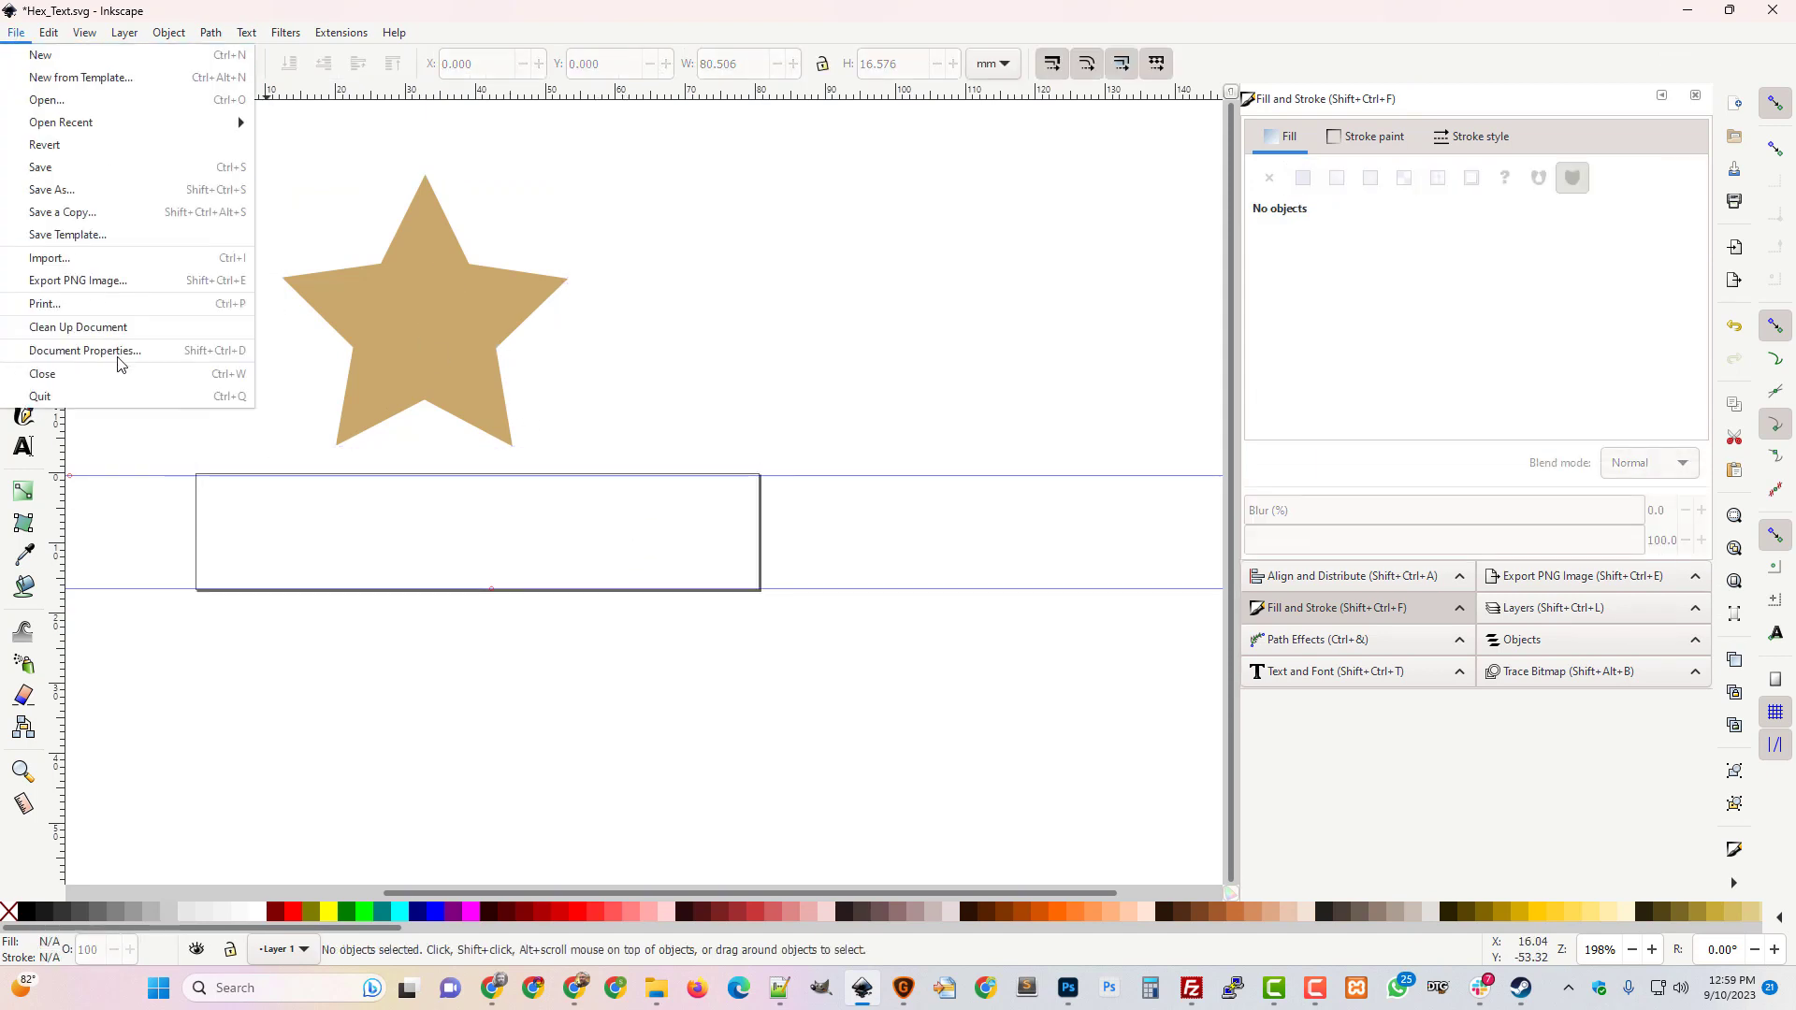
click(119, 356)
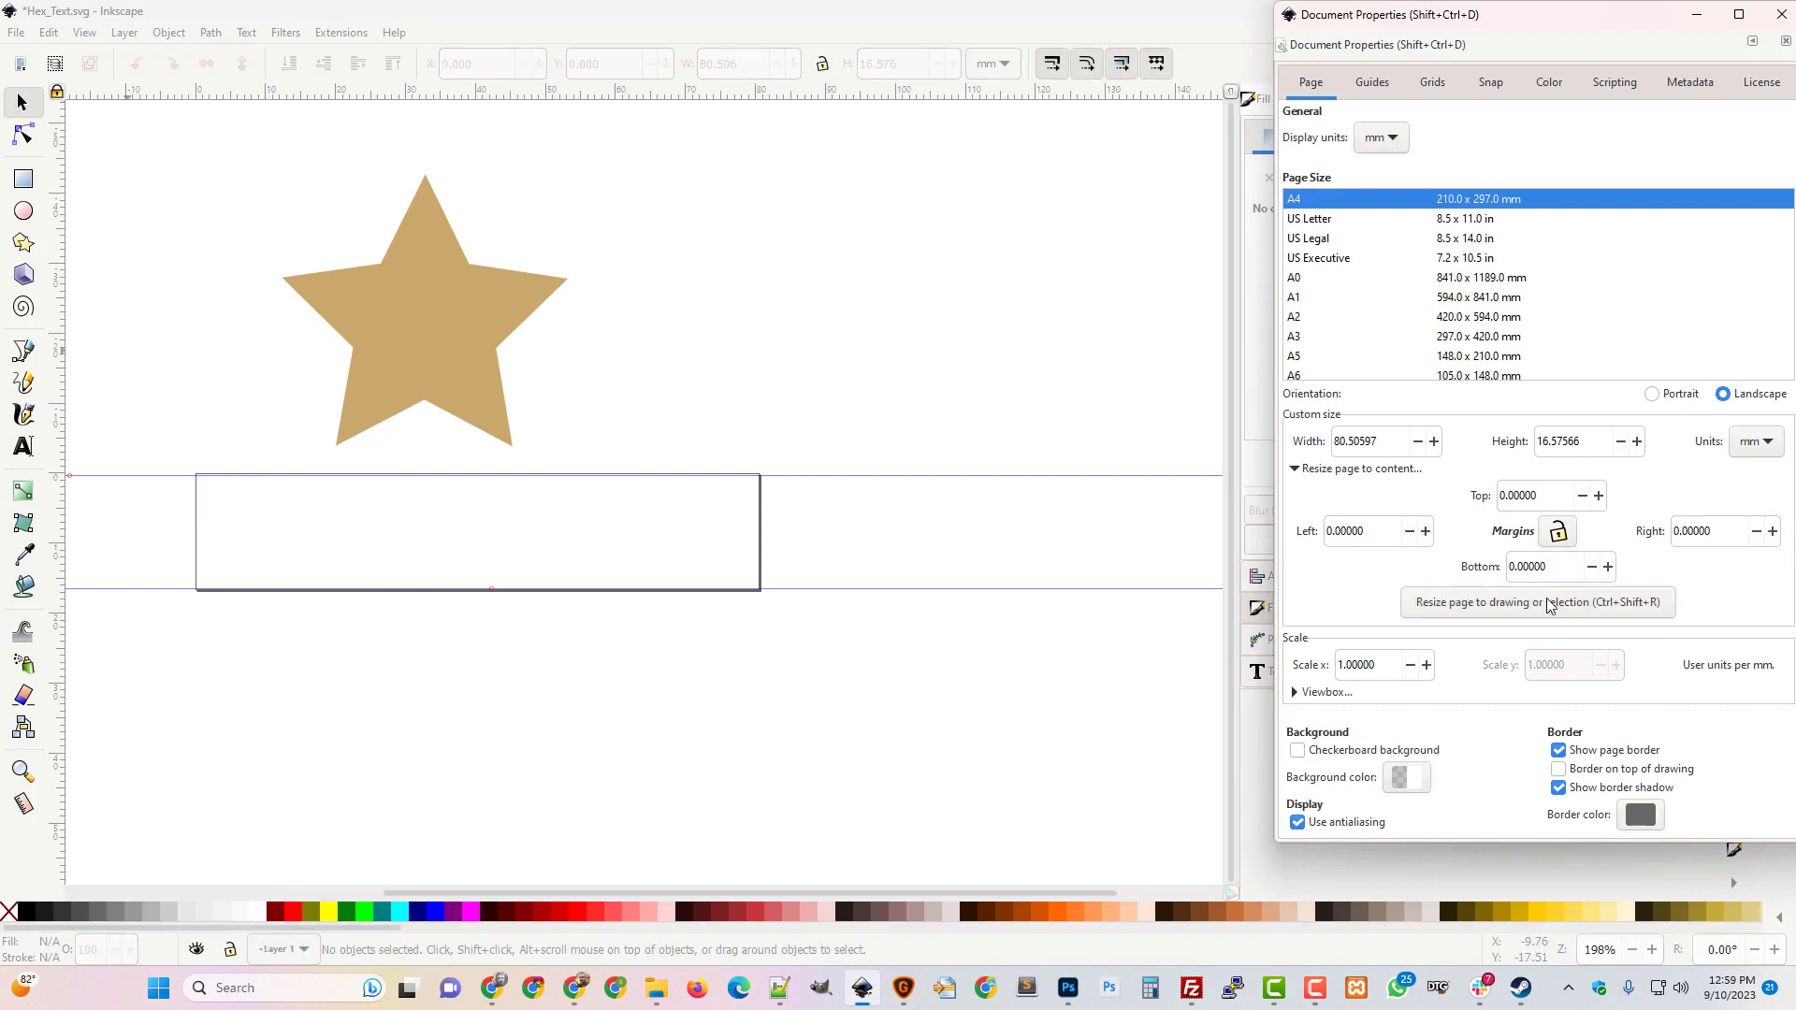
click(1548, 603)
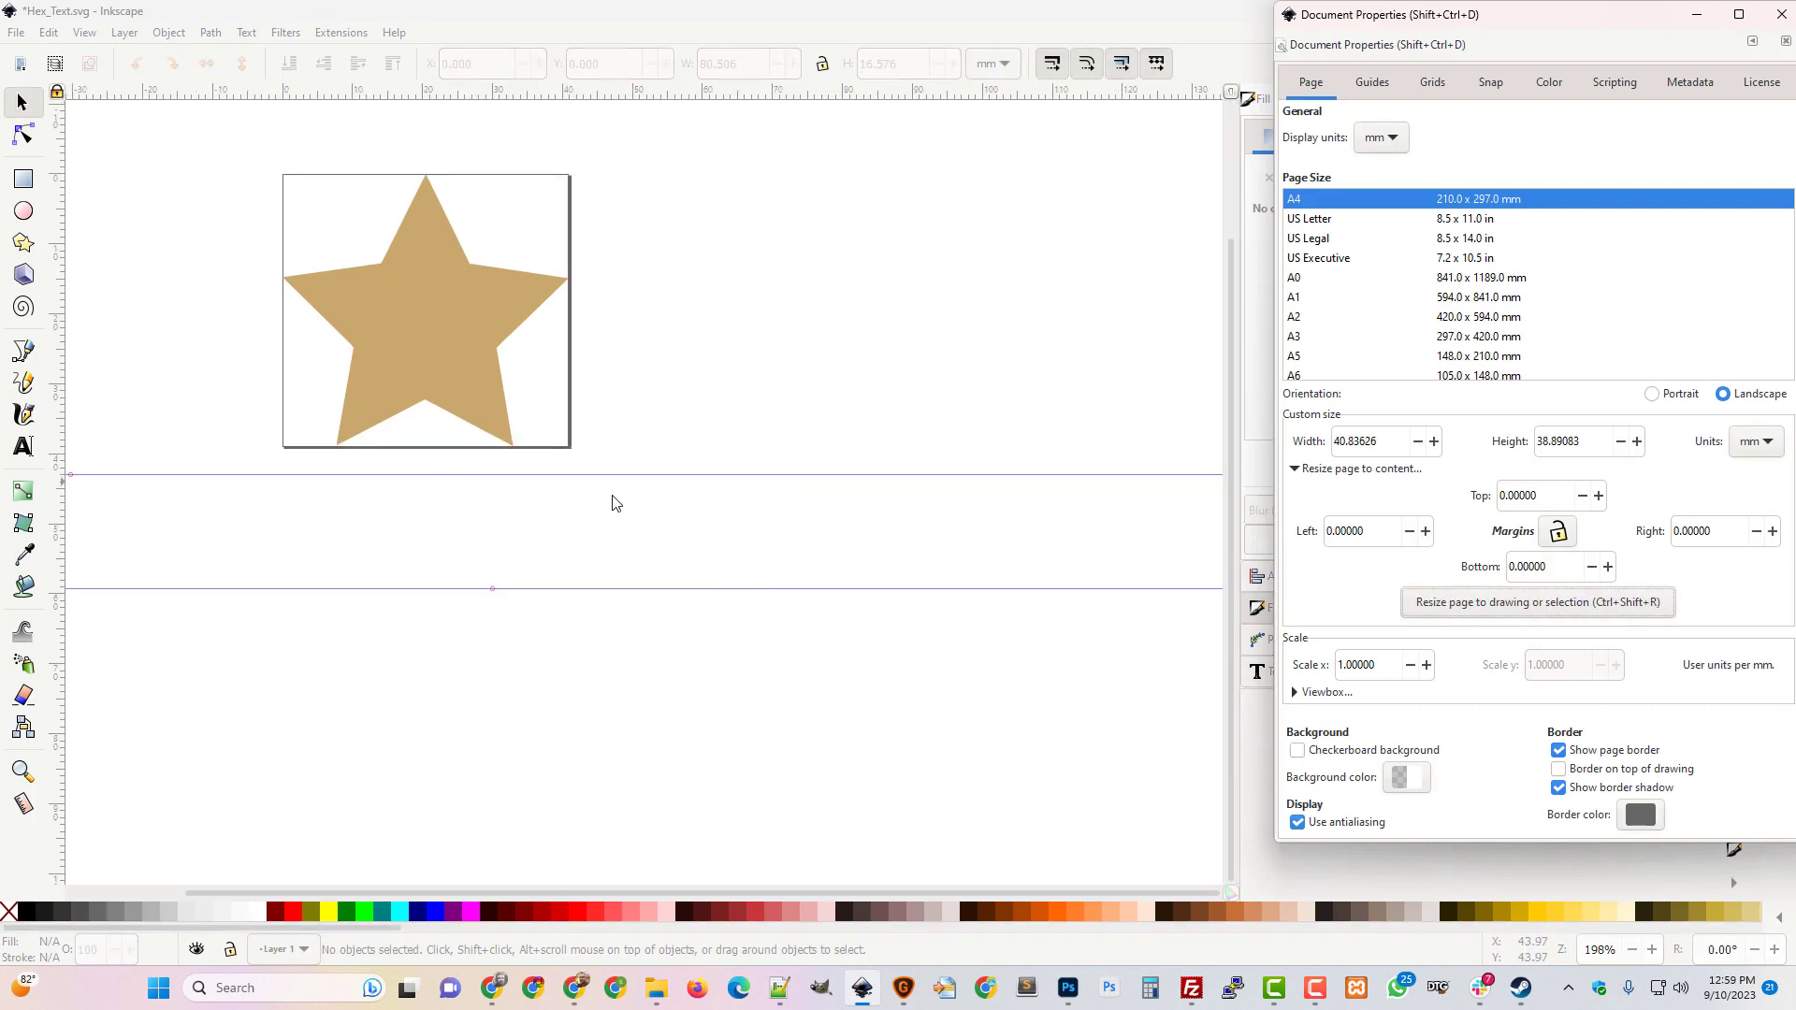
Save a separate copy of the document as Hes_Star in Inkscape SVG format in the 1_Image_fixes folder.
click(17, 34)
click(18, 38)
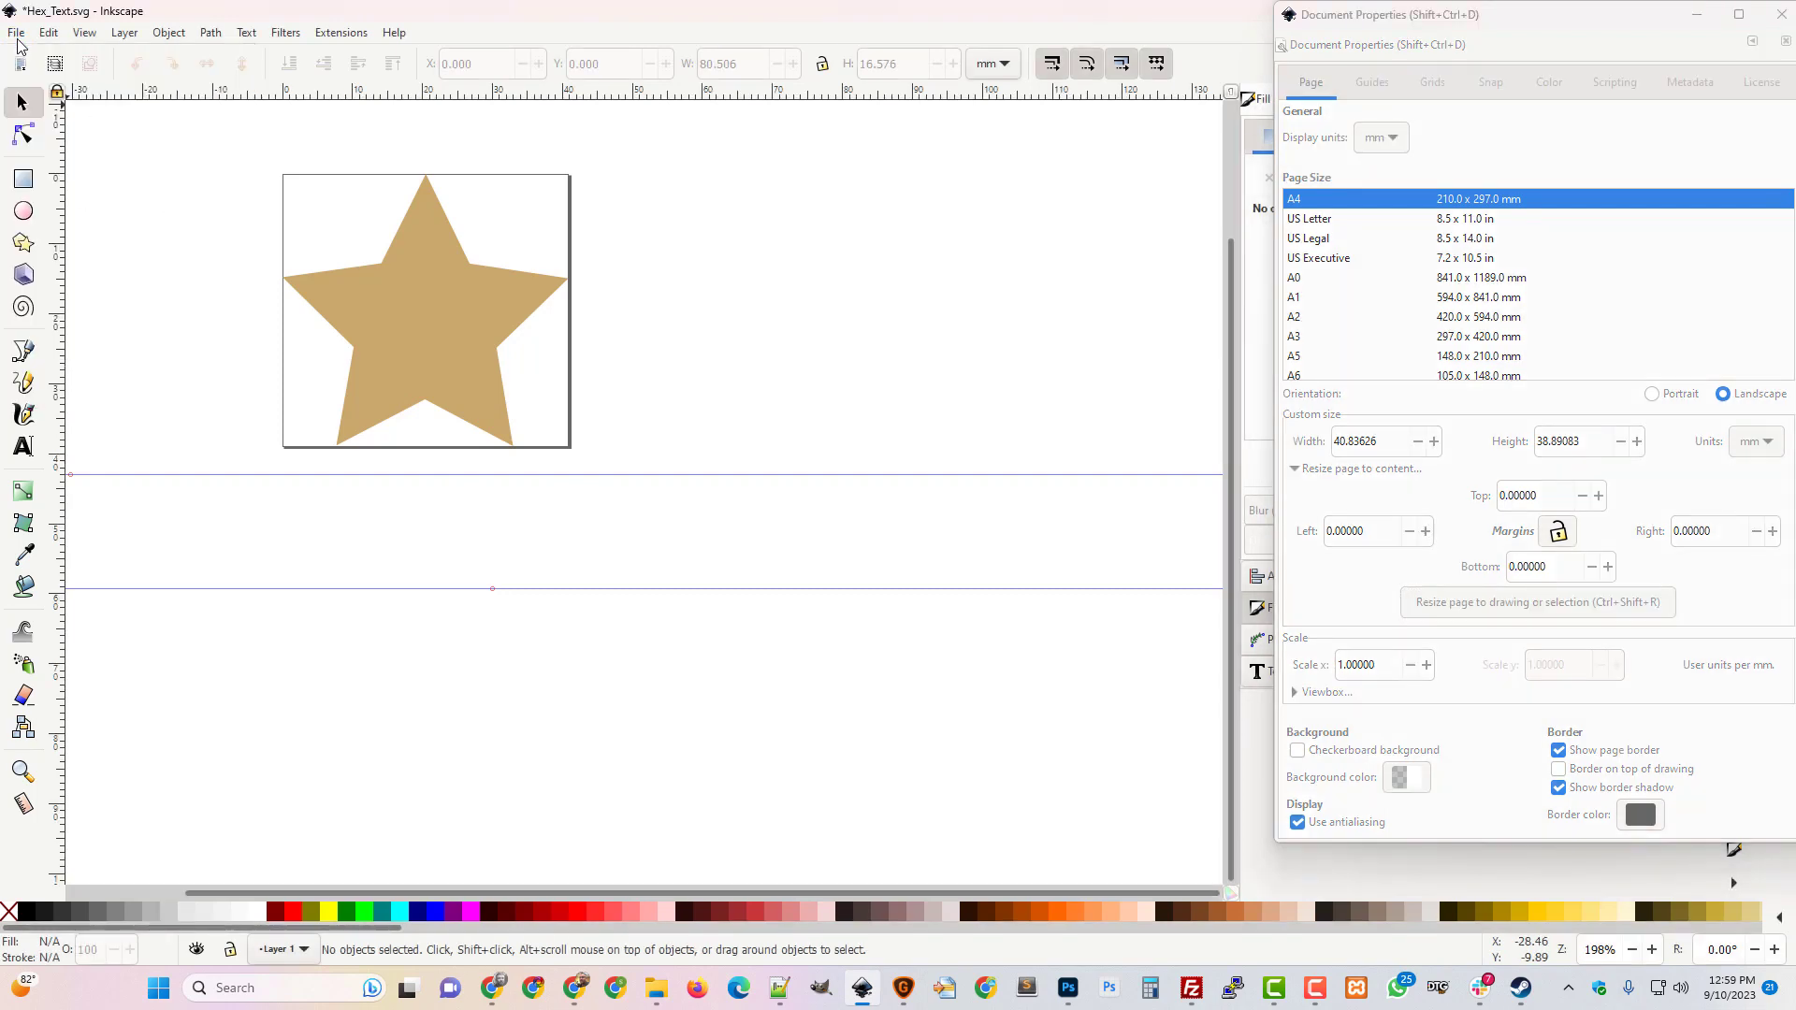
click(18, 37)
click(71, 194)
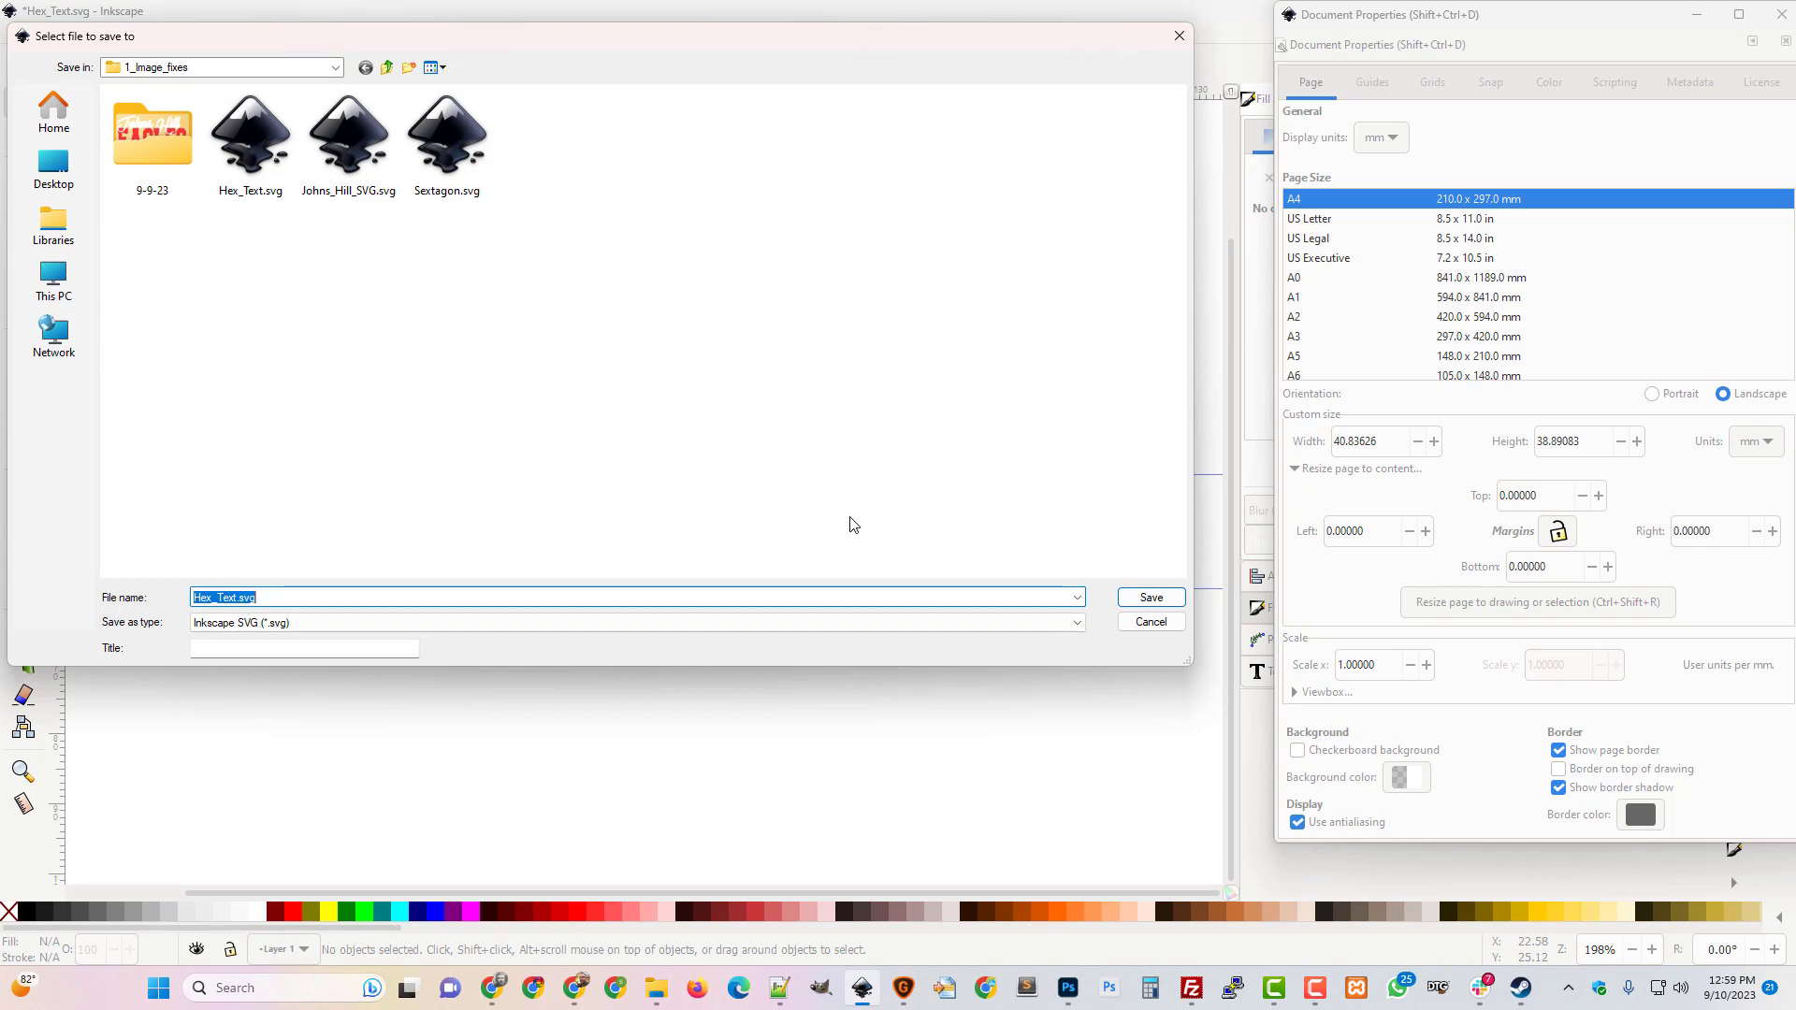
text(Hes_Star)
key(Return)
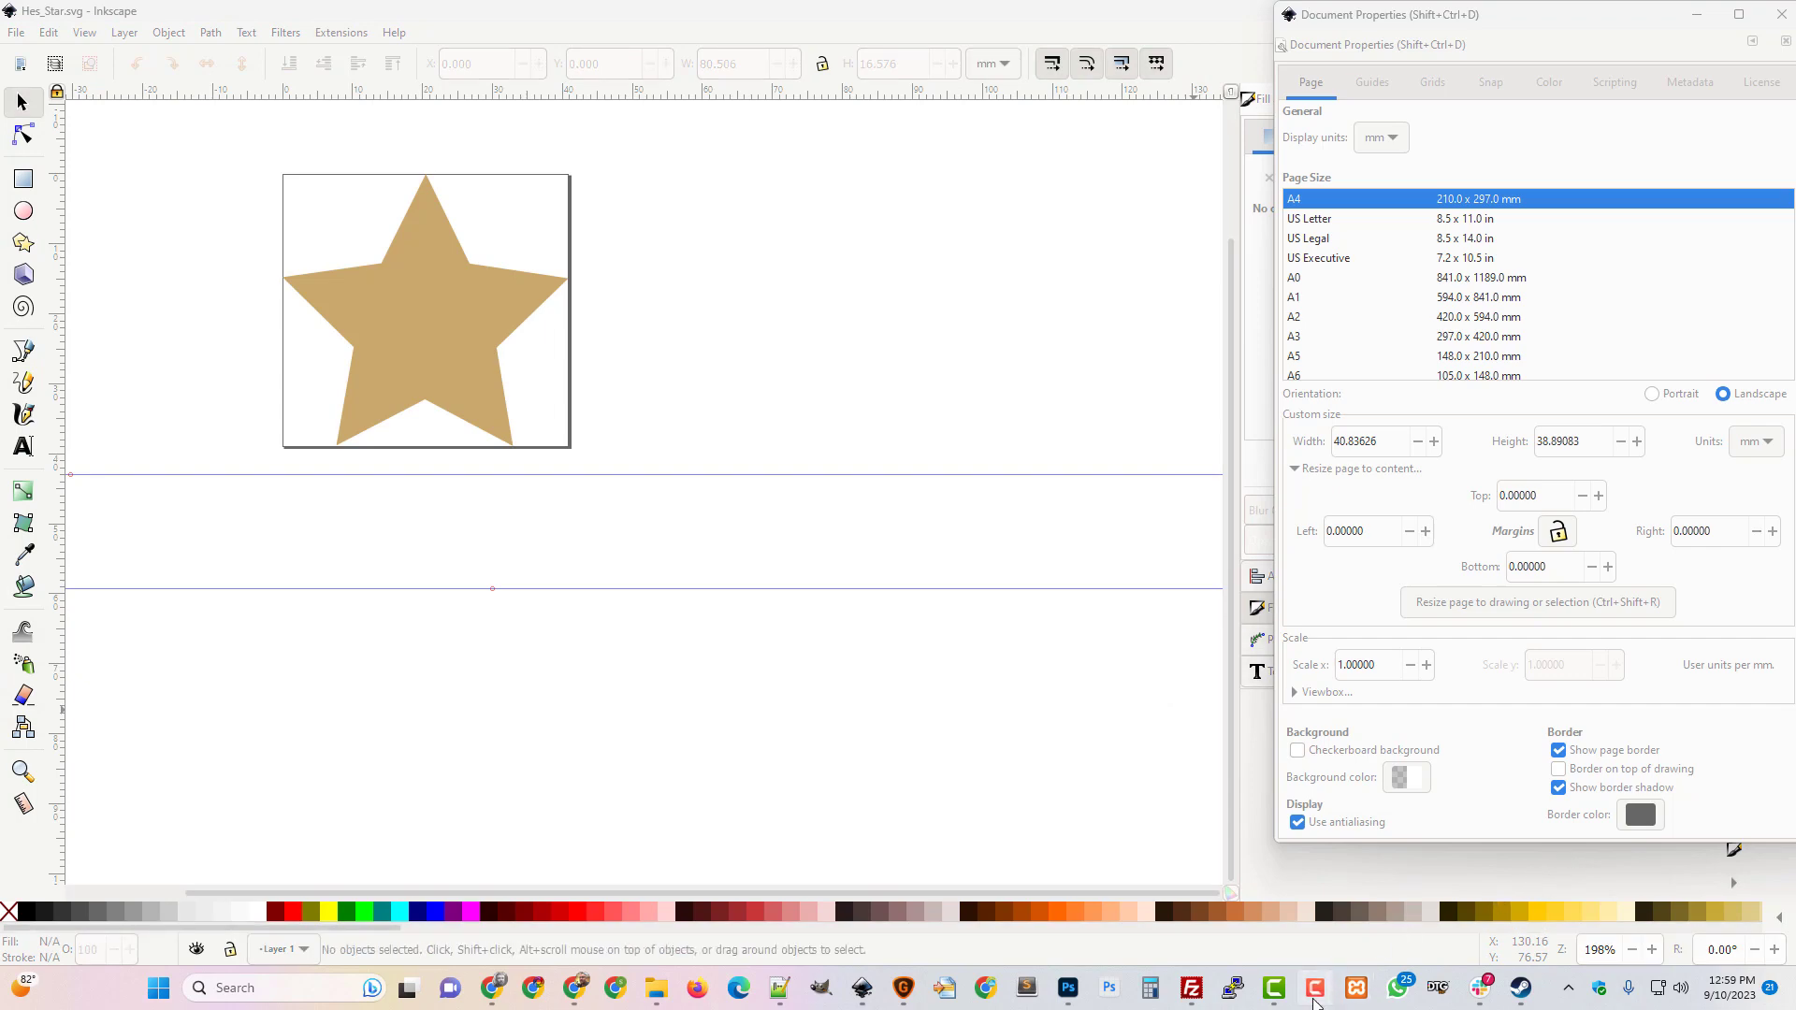
click(1314, 987)
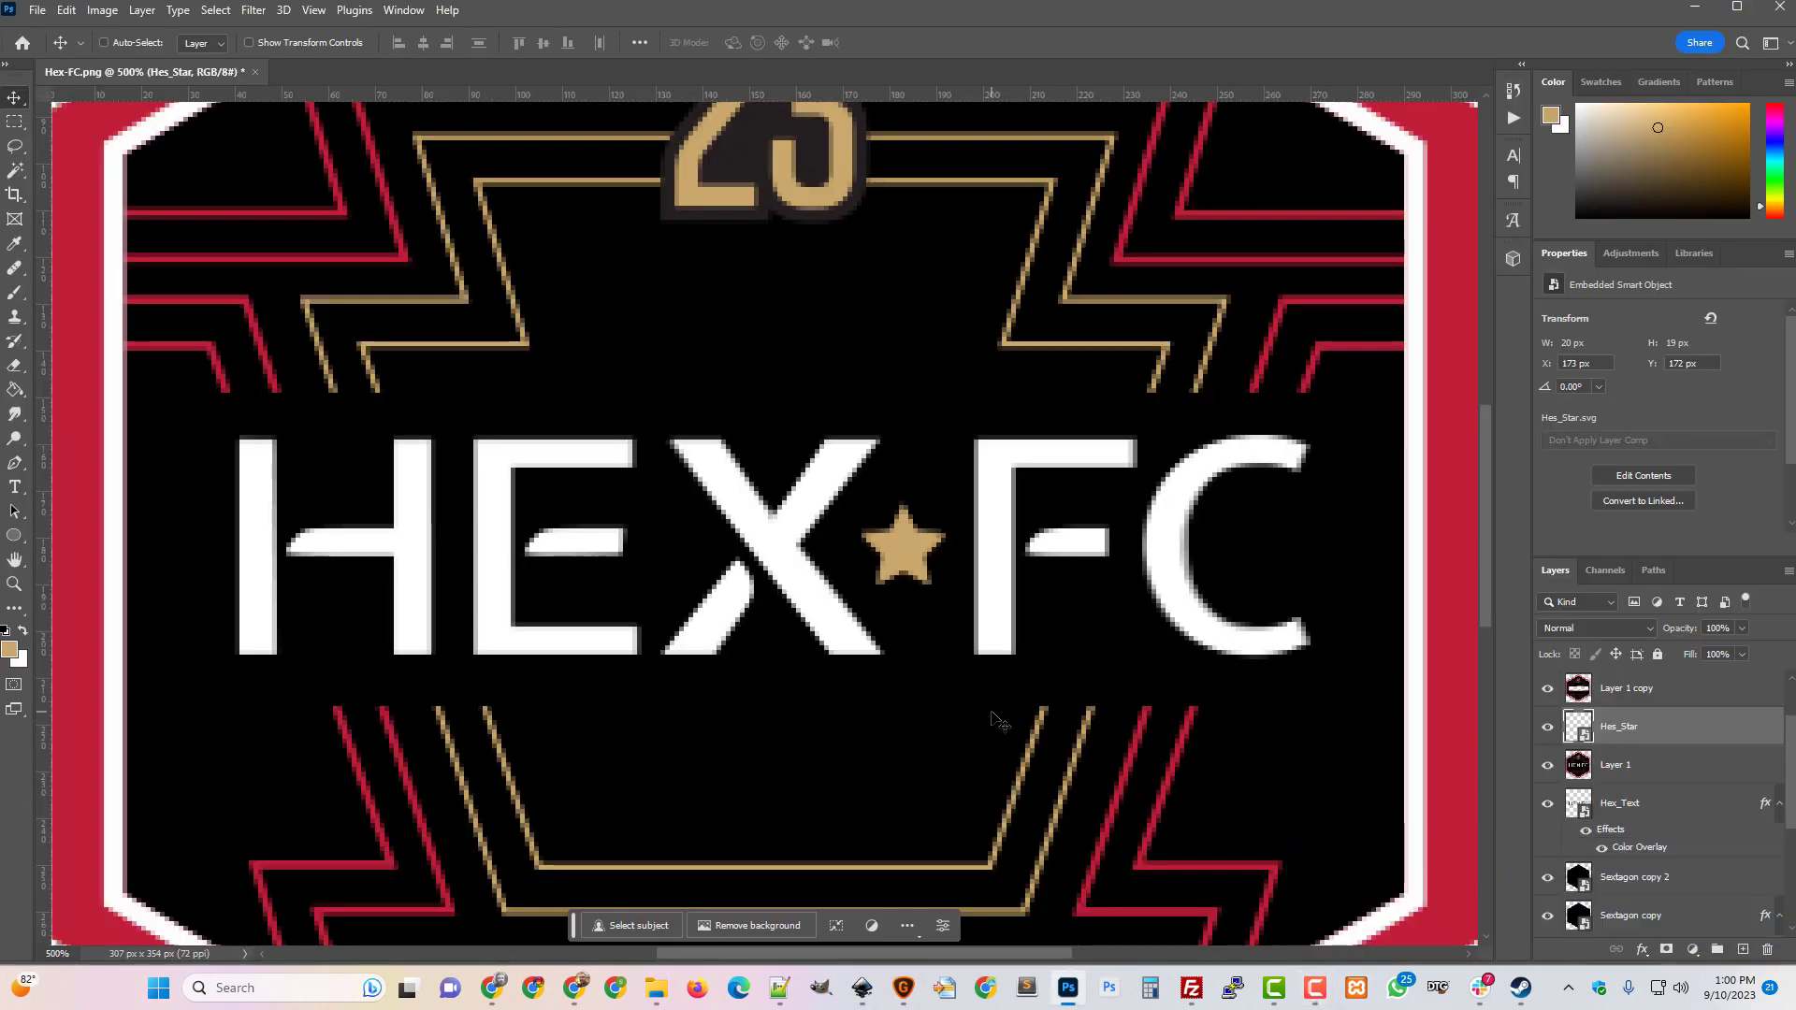
key(ctrl+minus)
key(ctrl+minus)
key(ctrl+minus)
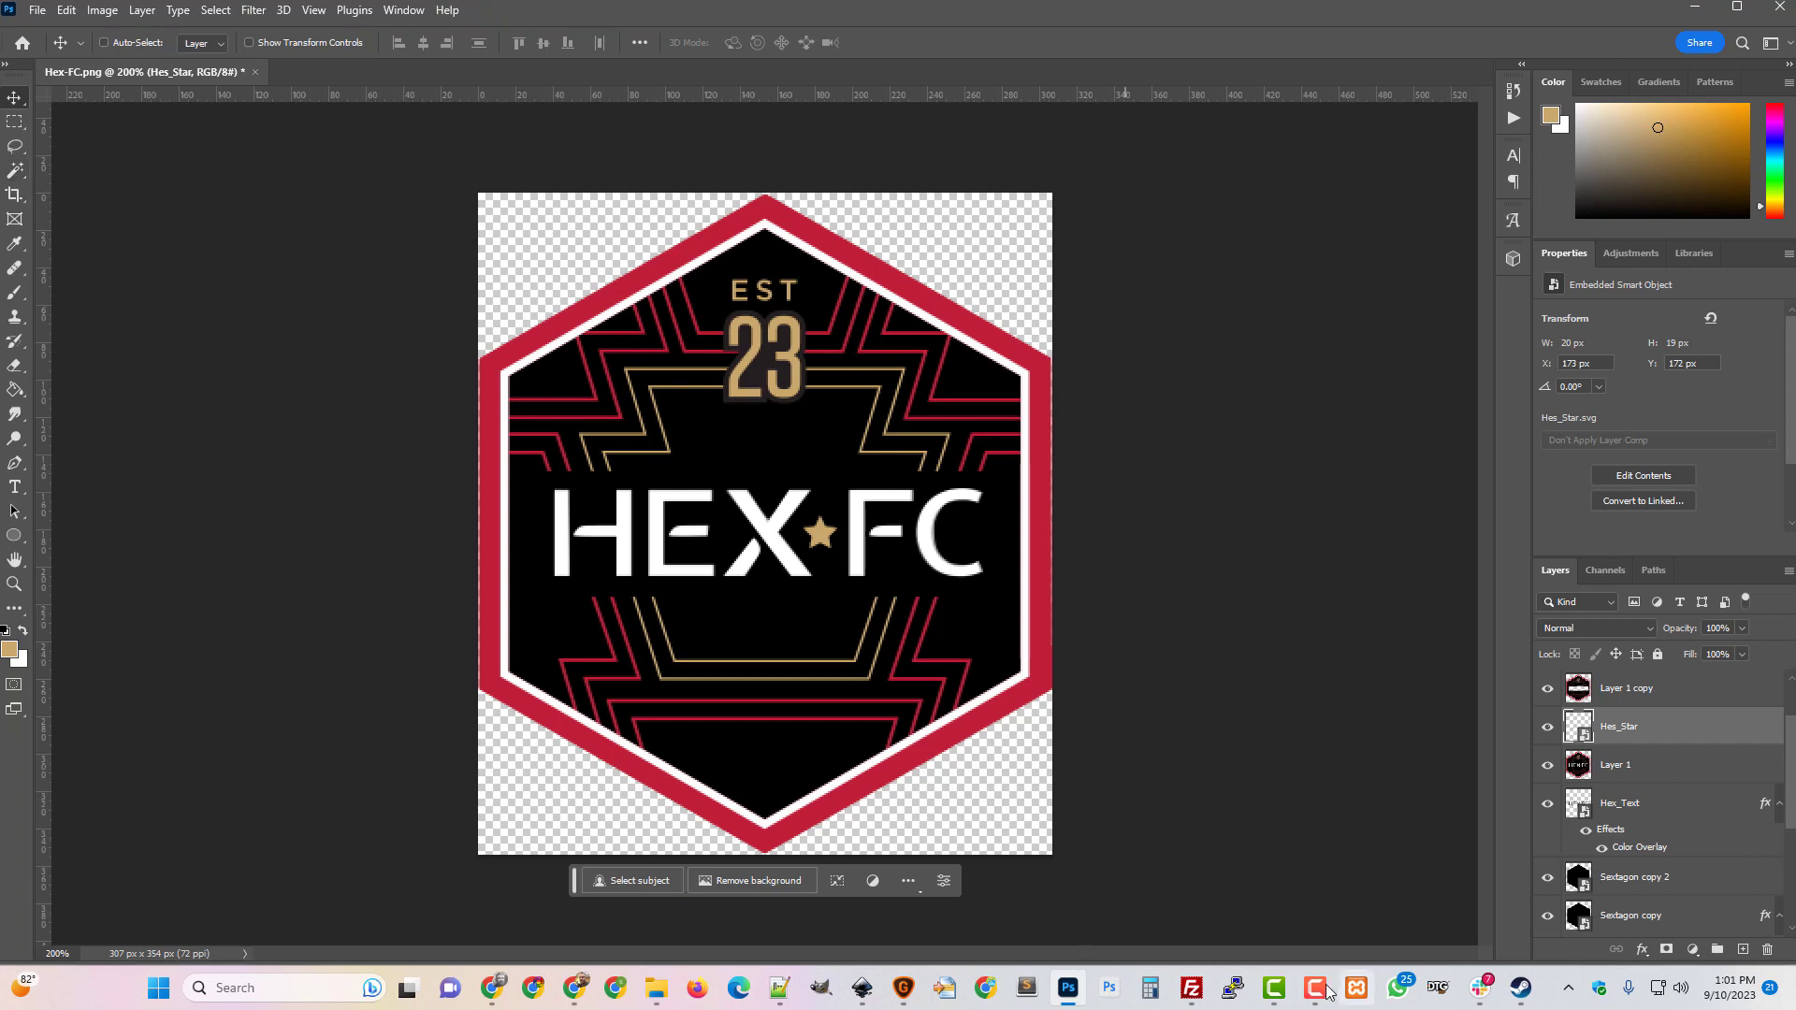
mouse_move(1320, 994)
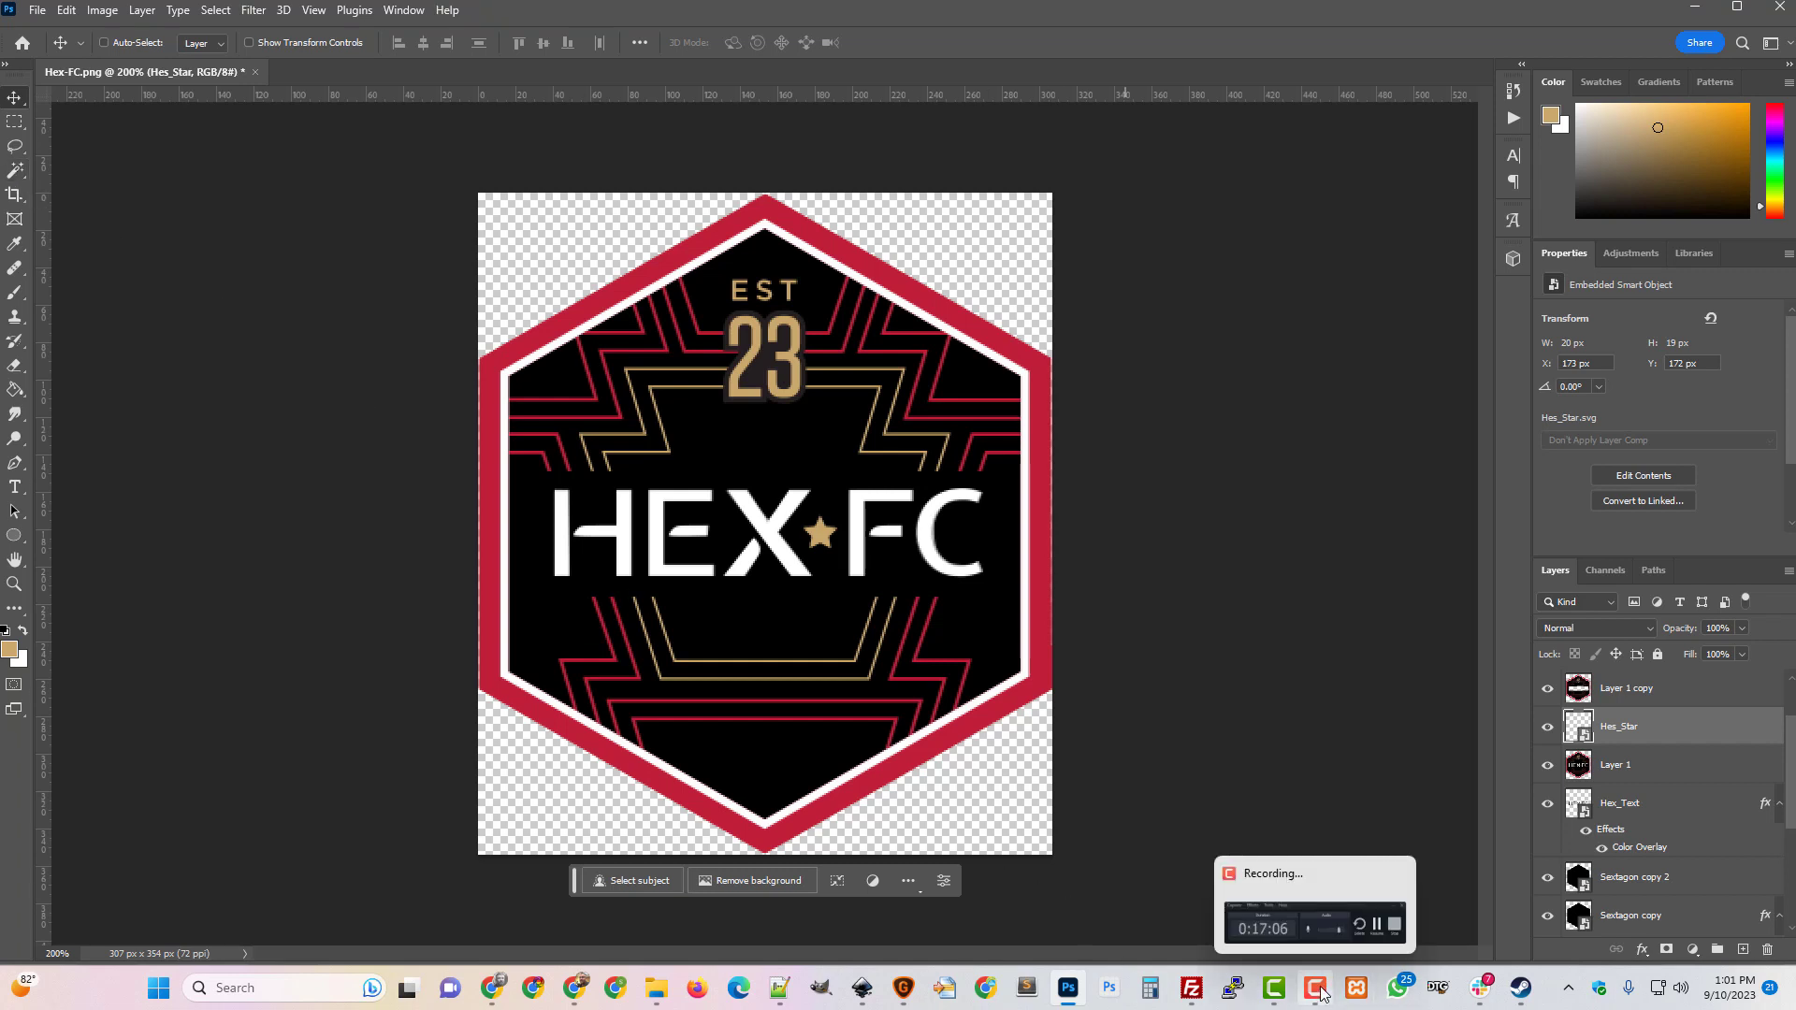
click(1320, 993)
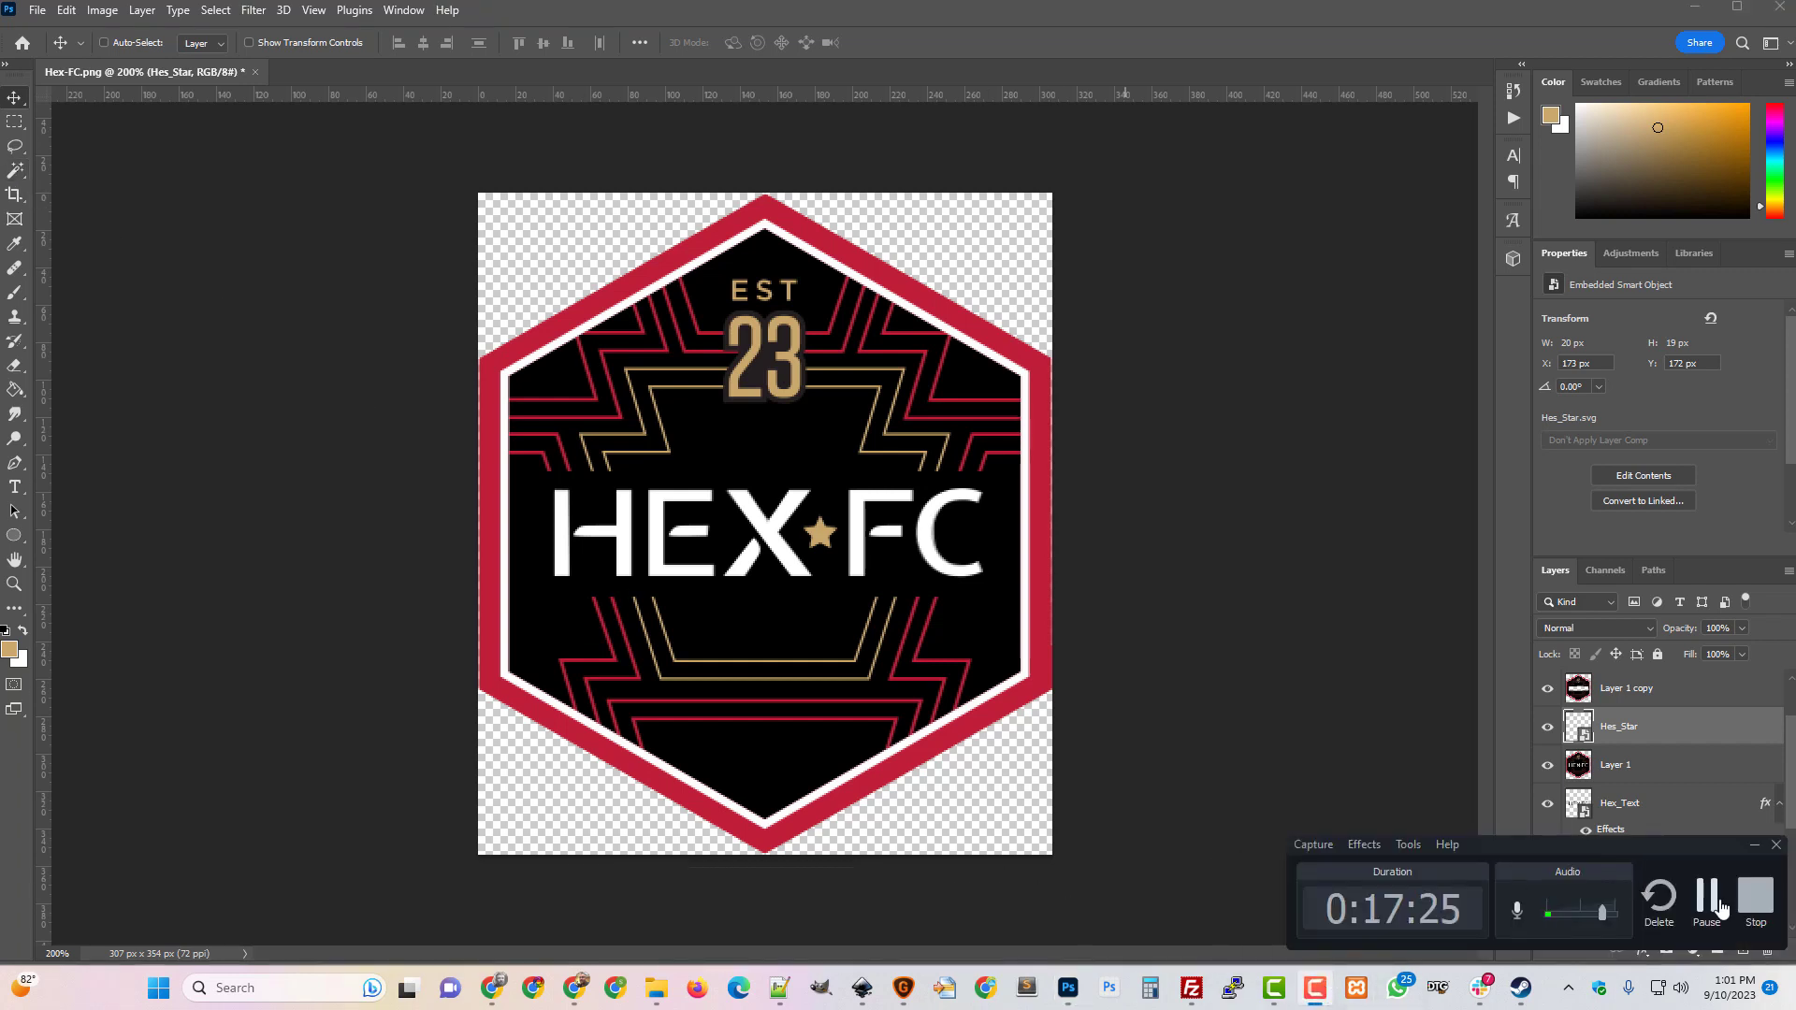
click(1708, 900)
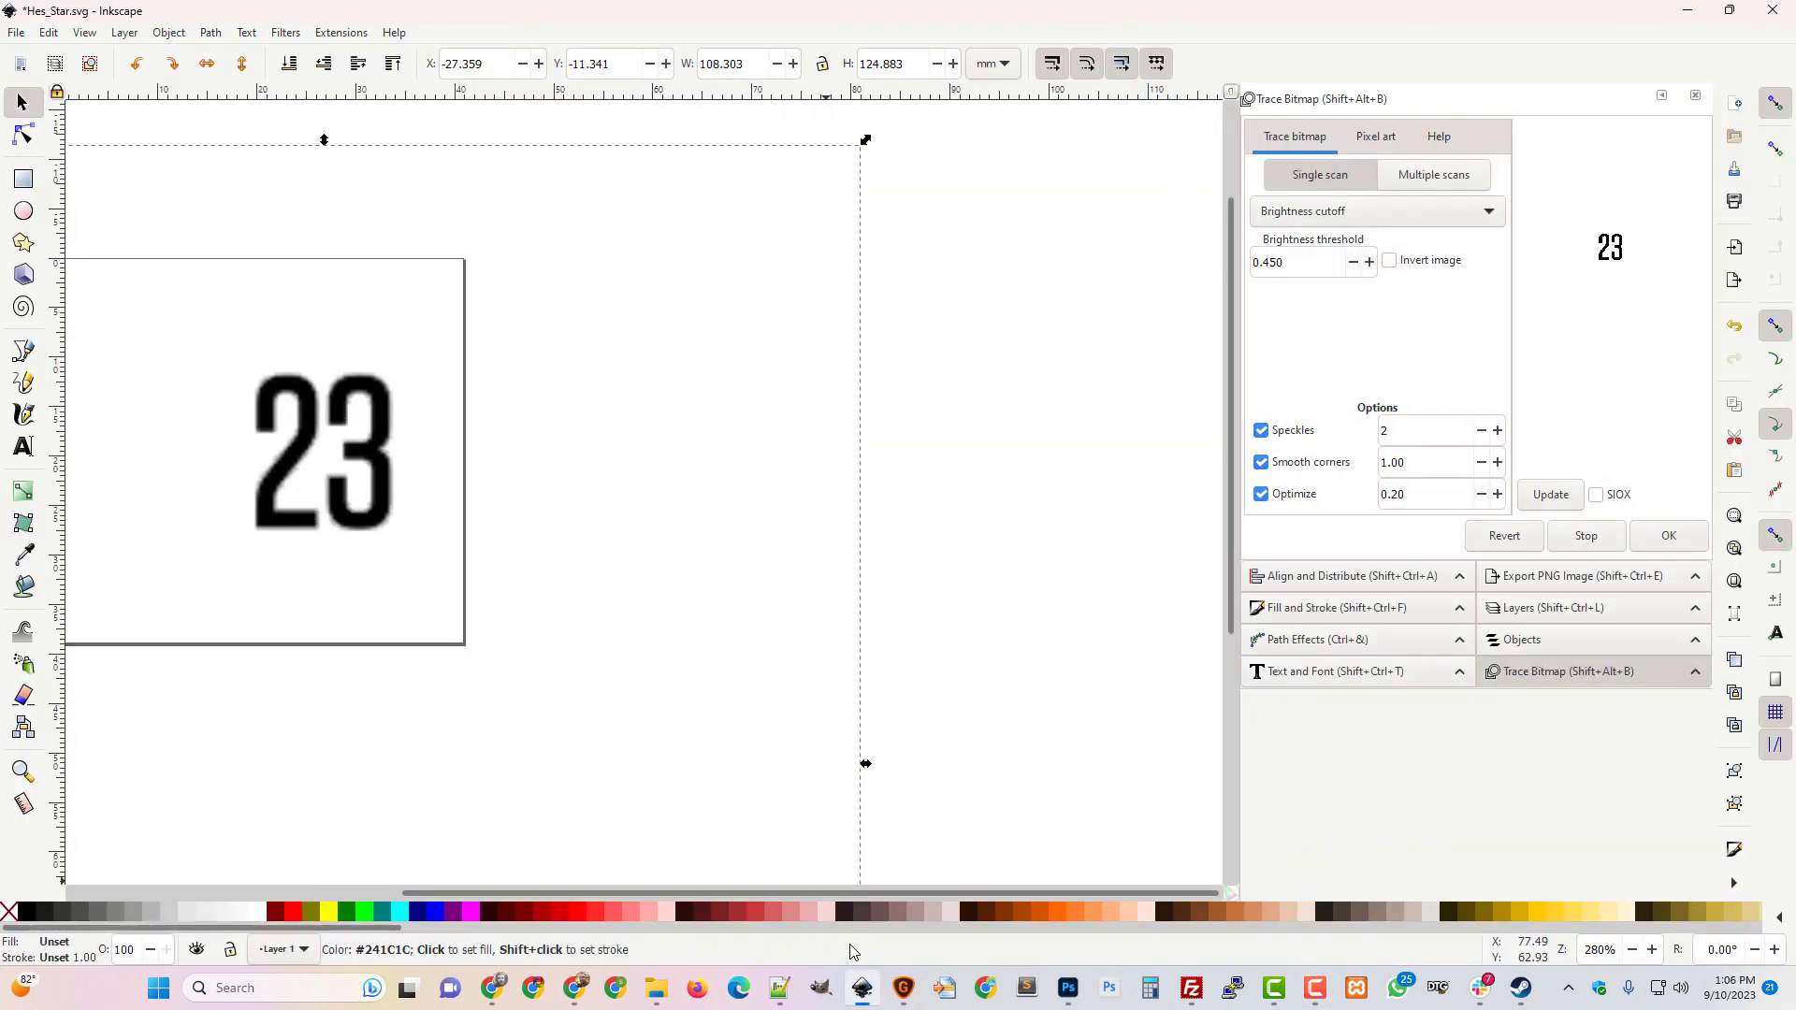
Switch to Photoshop and resize the image of the number 23 to 70 pixels wide.
click(656, 988)
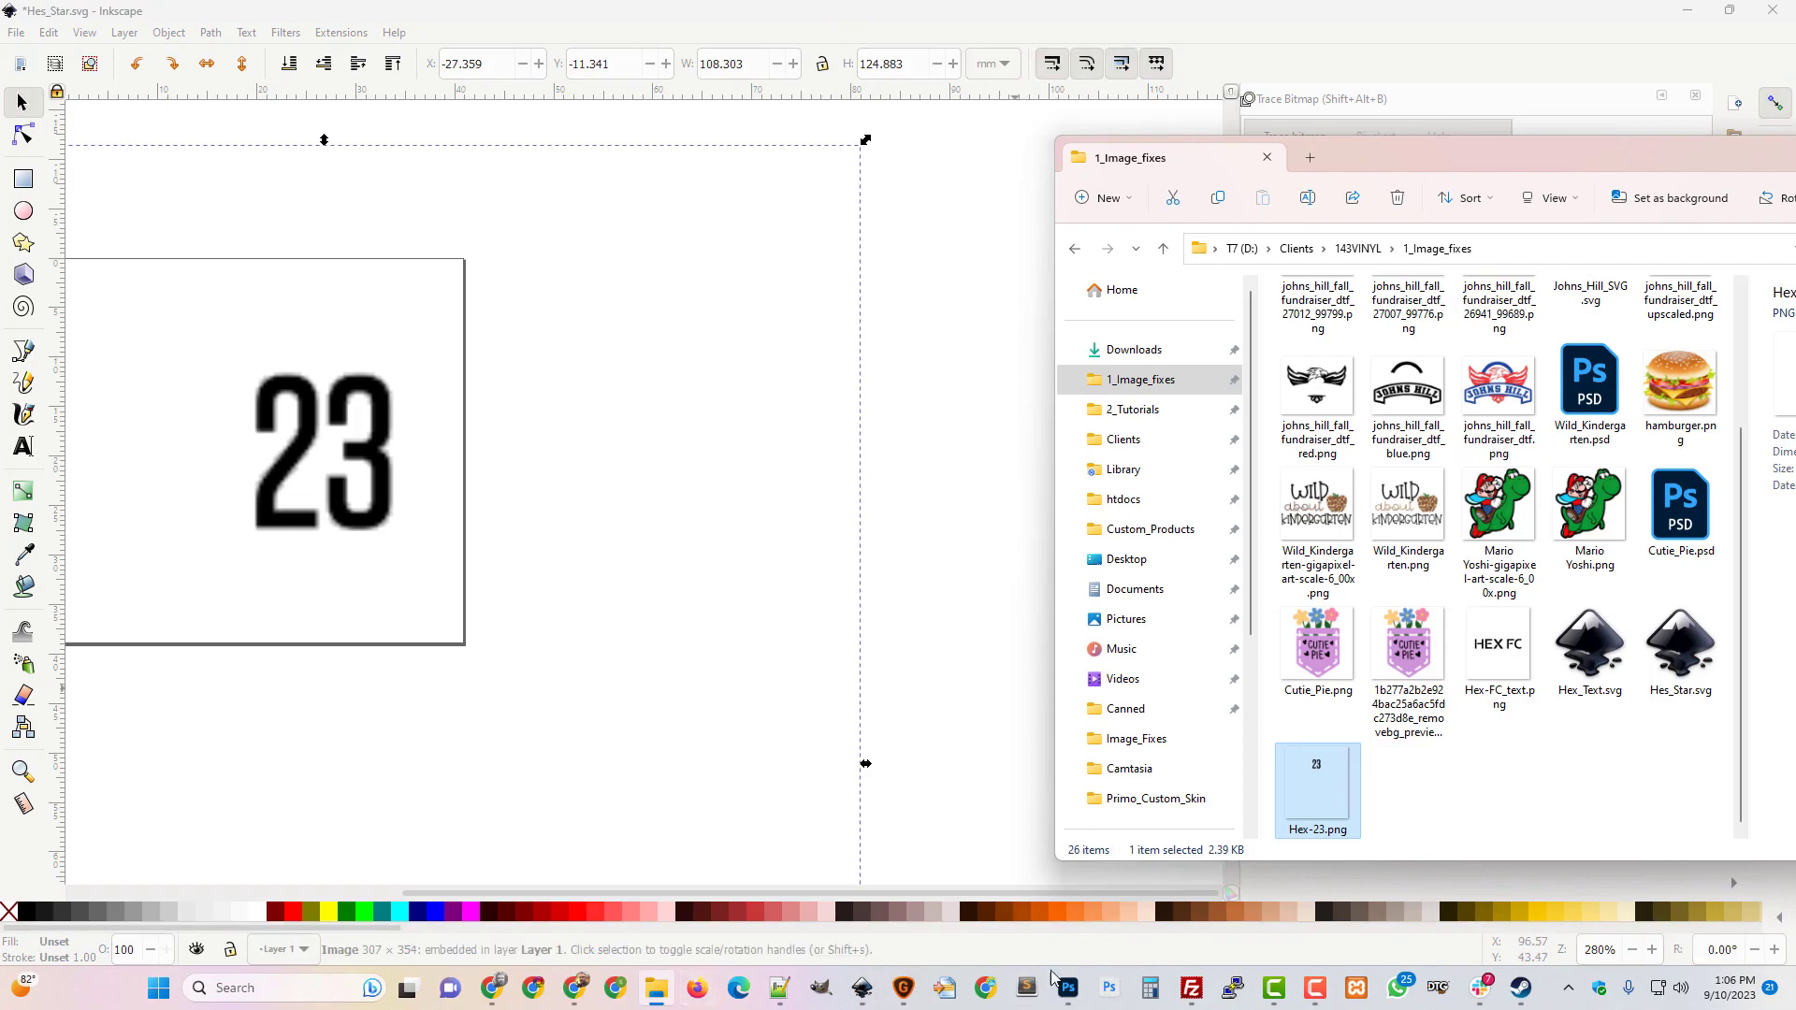
click(1067, 990)
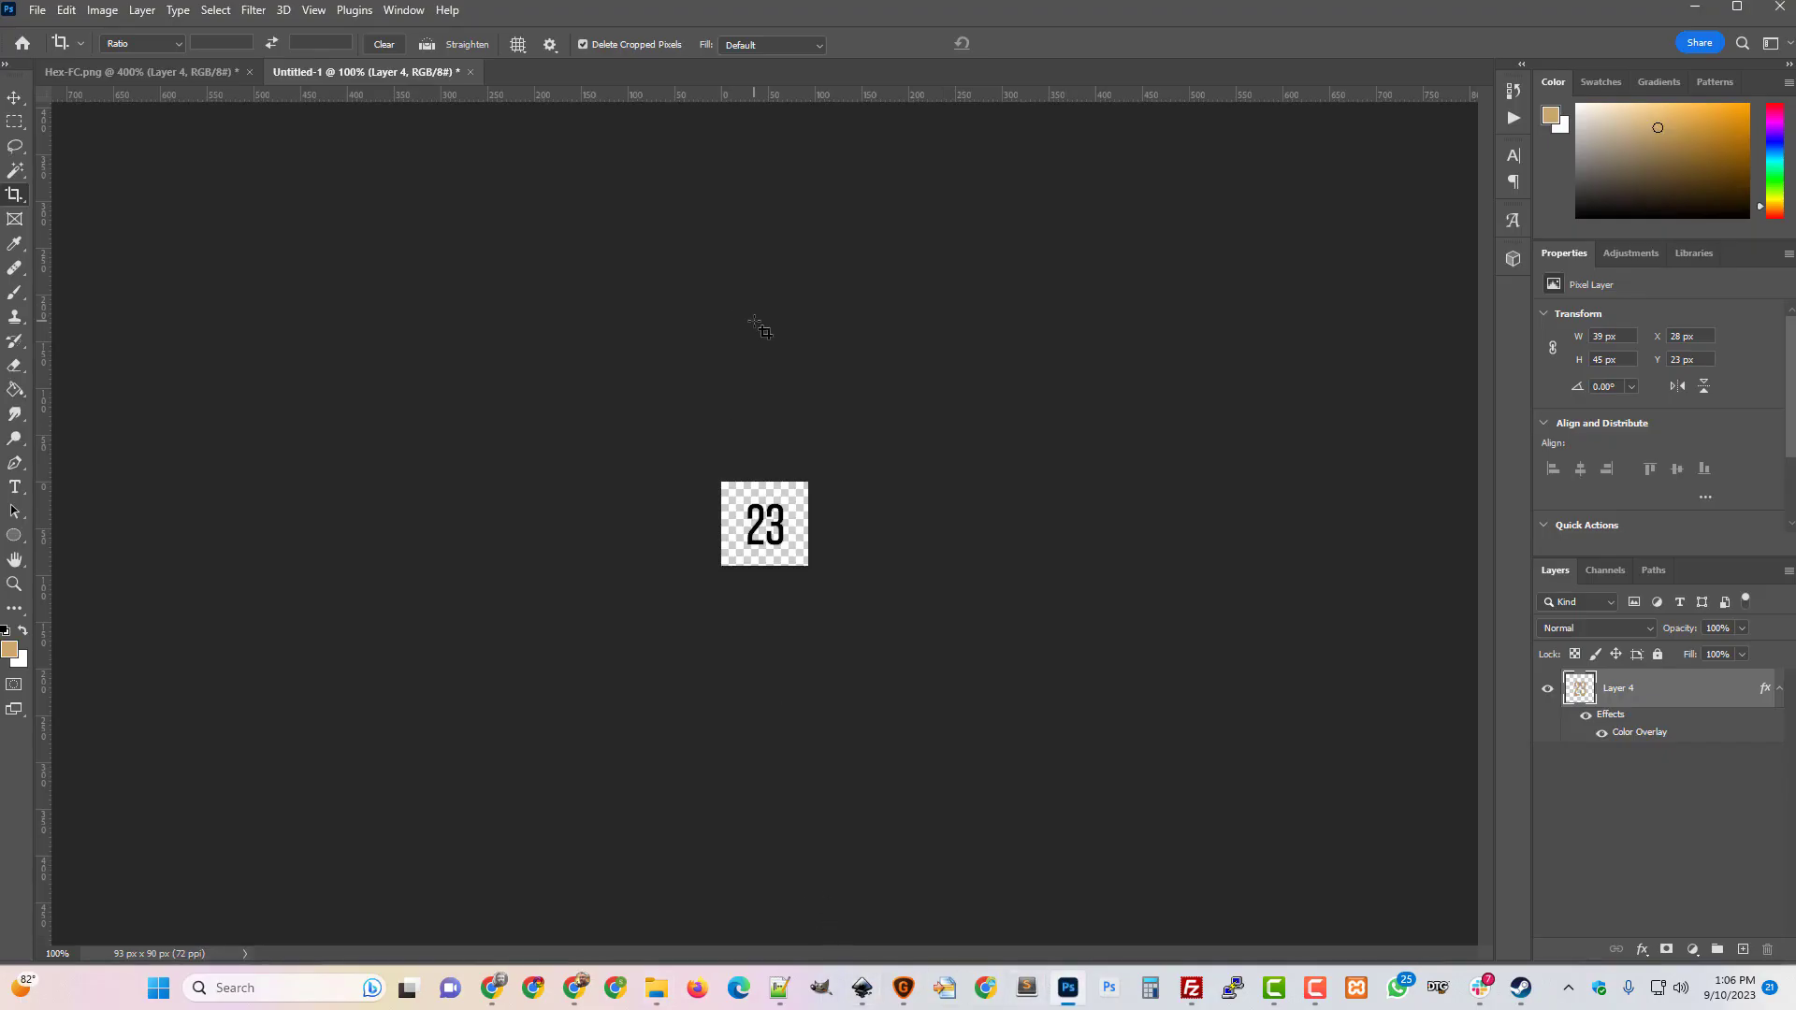
click(102, 10)
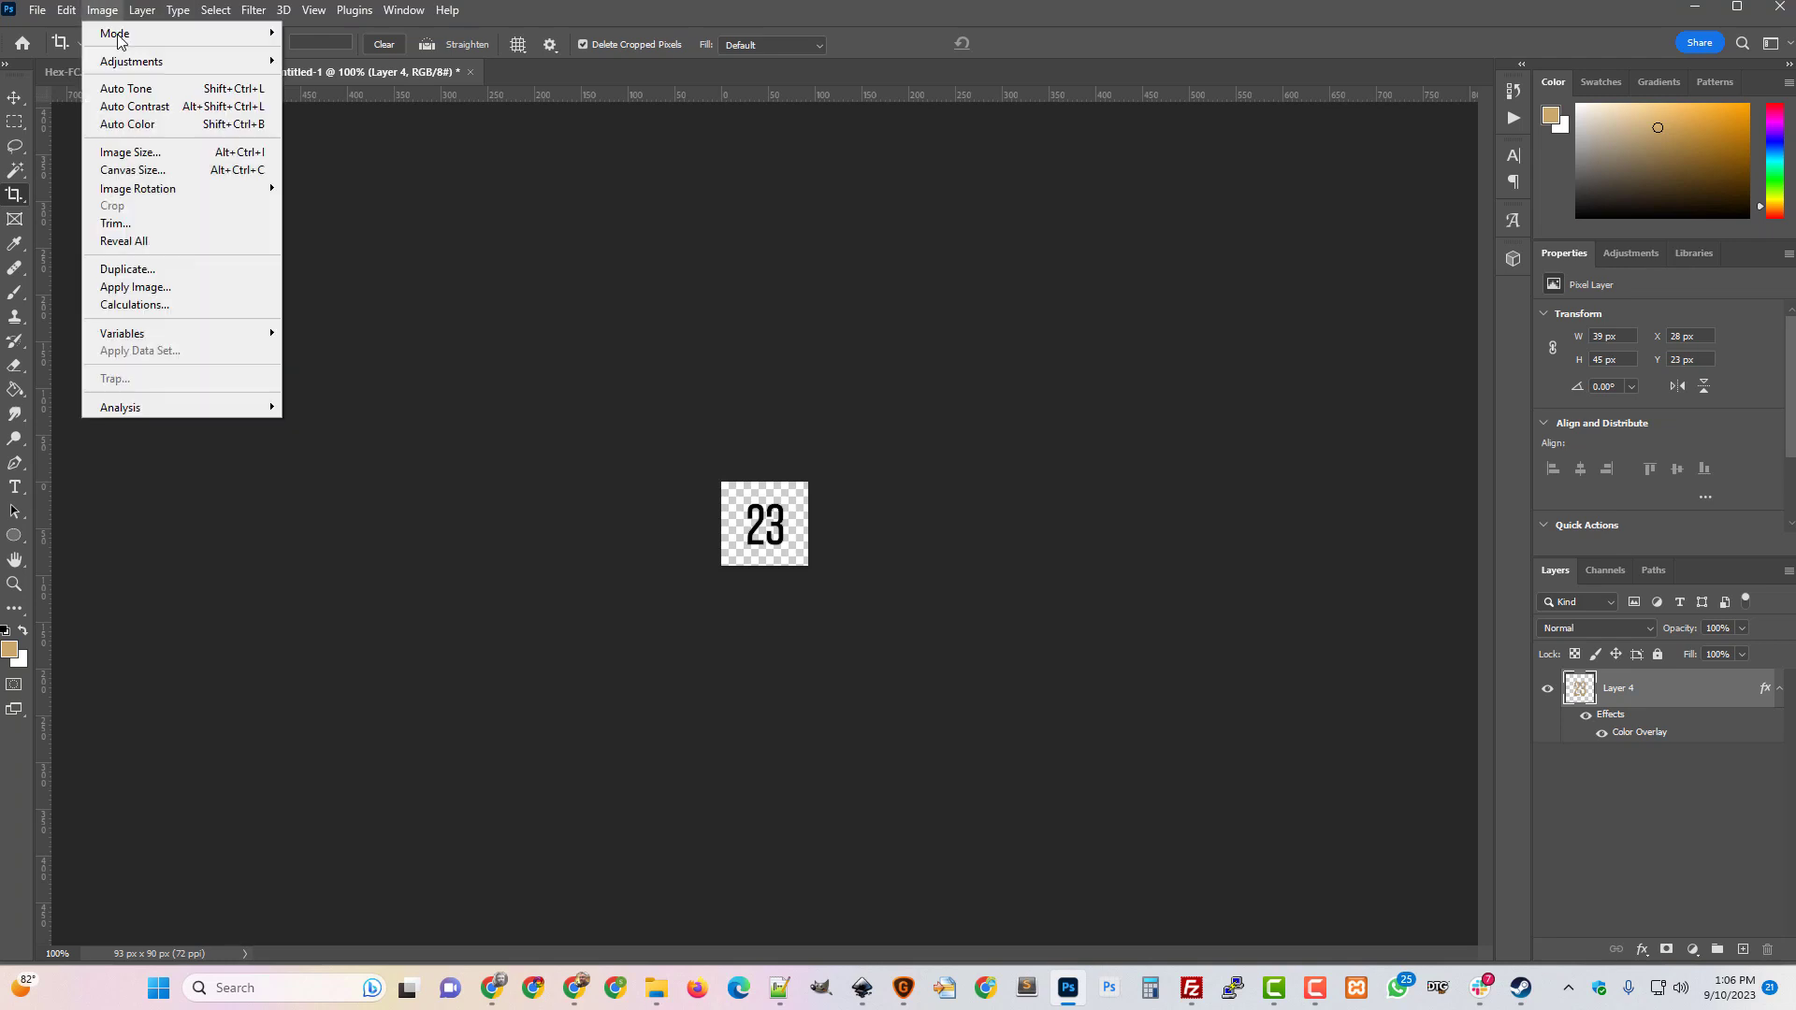
click(165, 152)
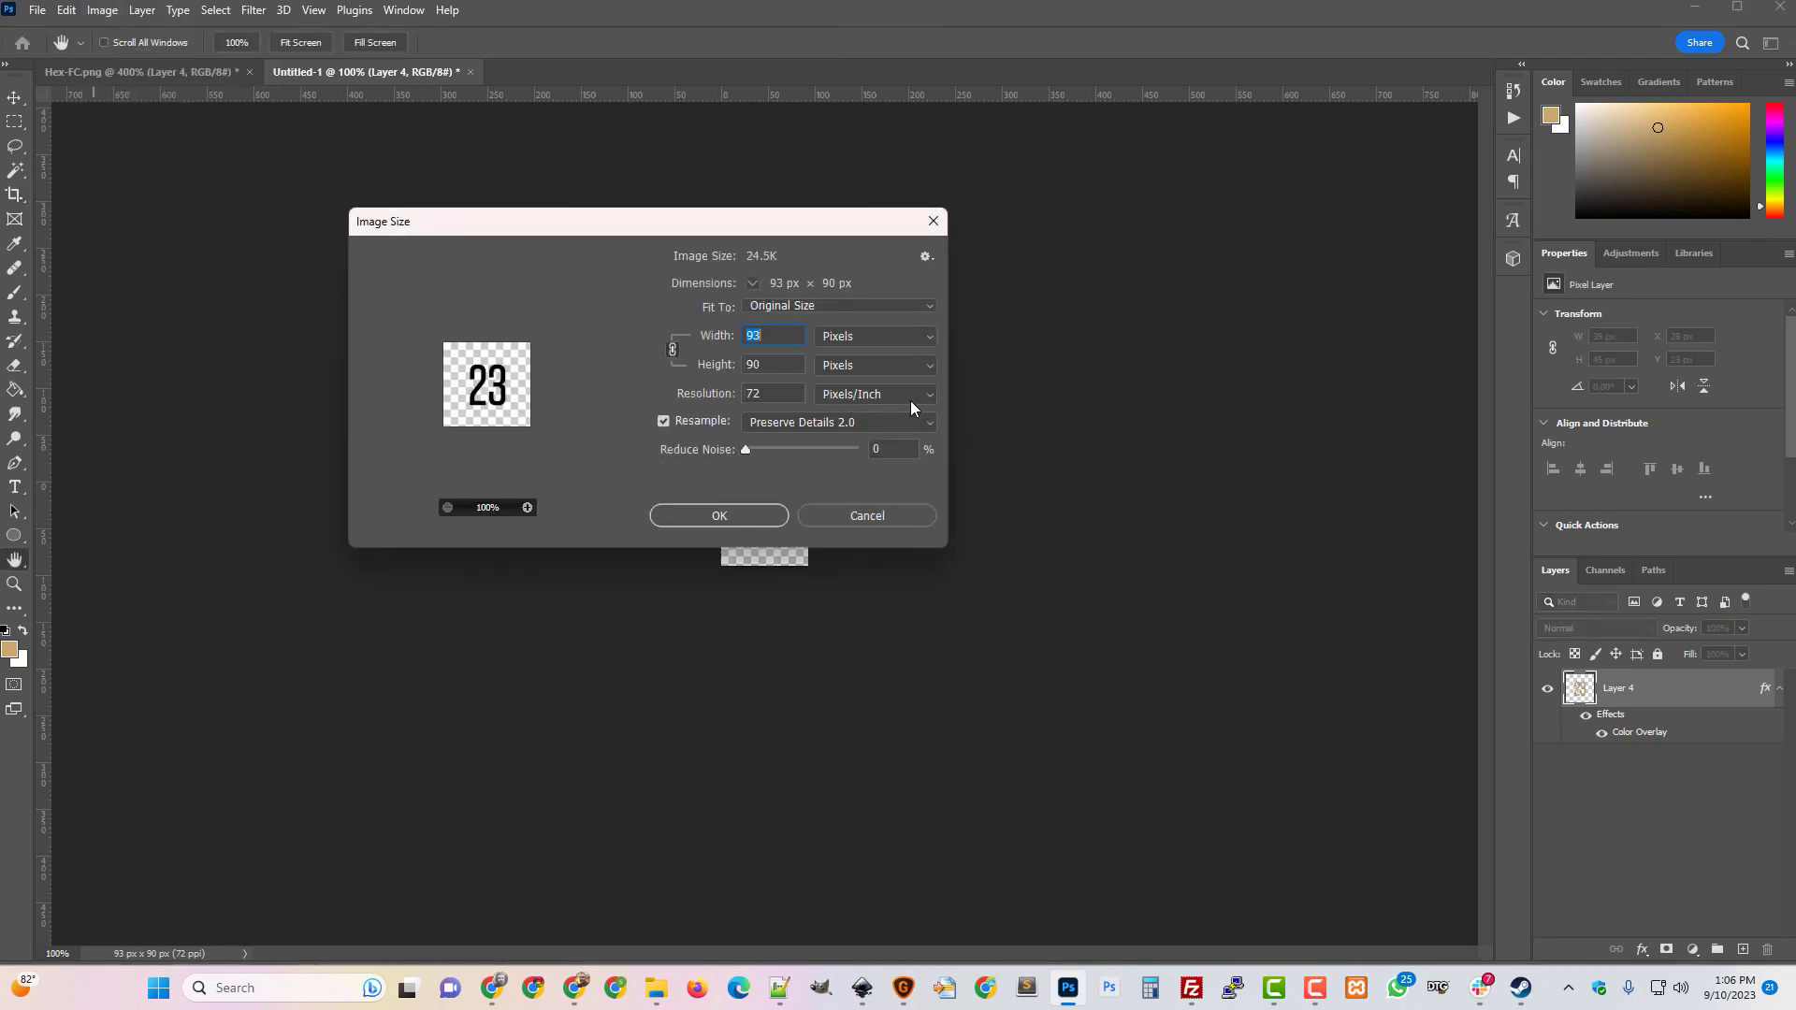
text(70)
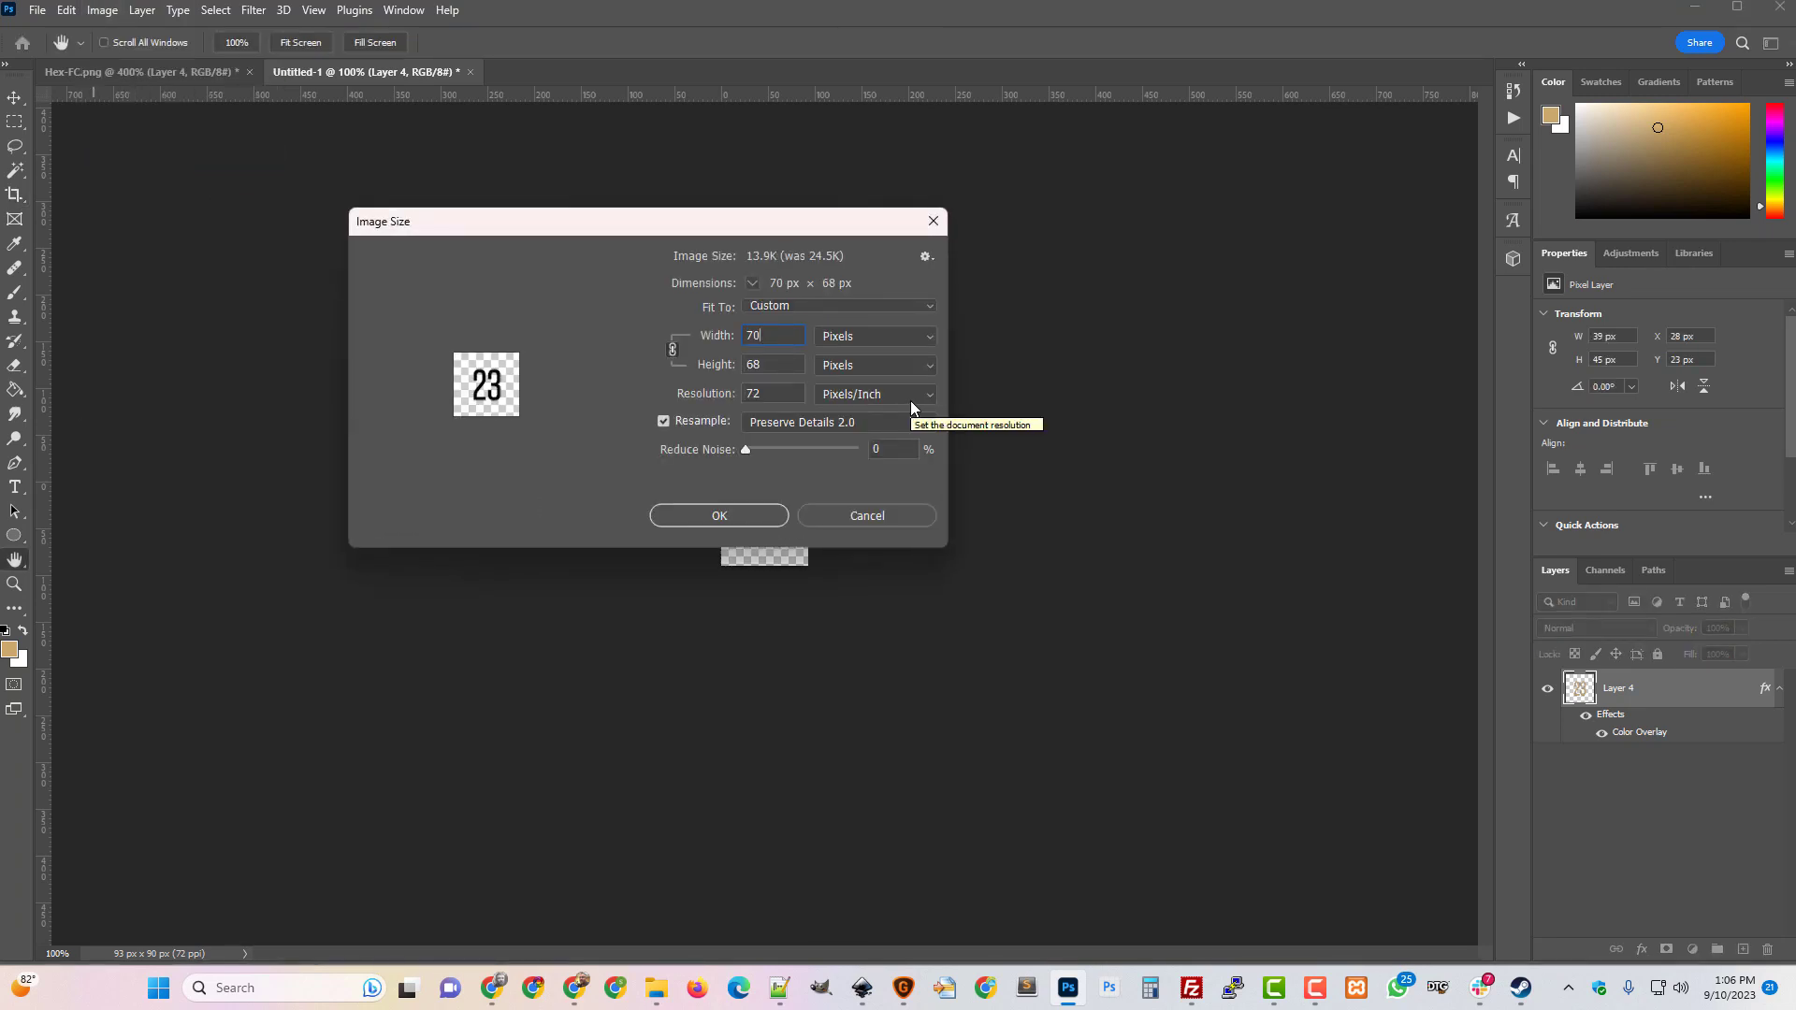
key(Return)
key(c)
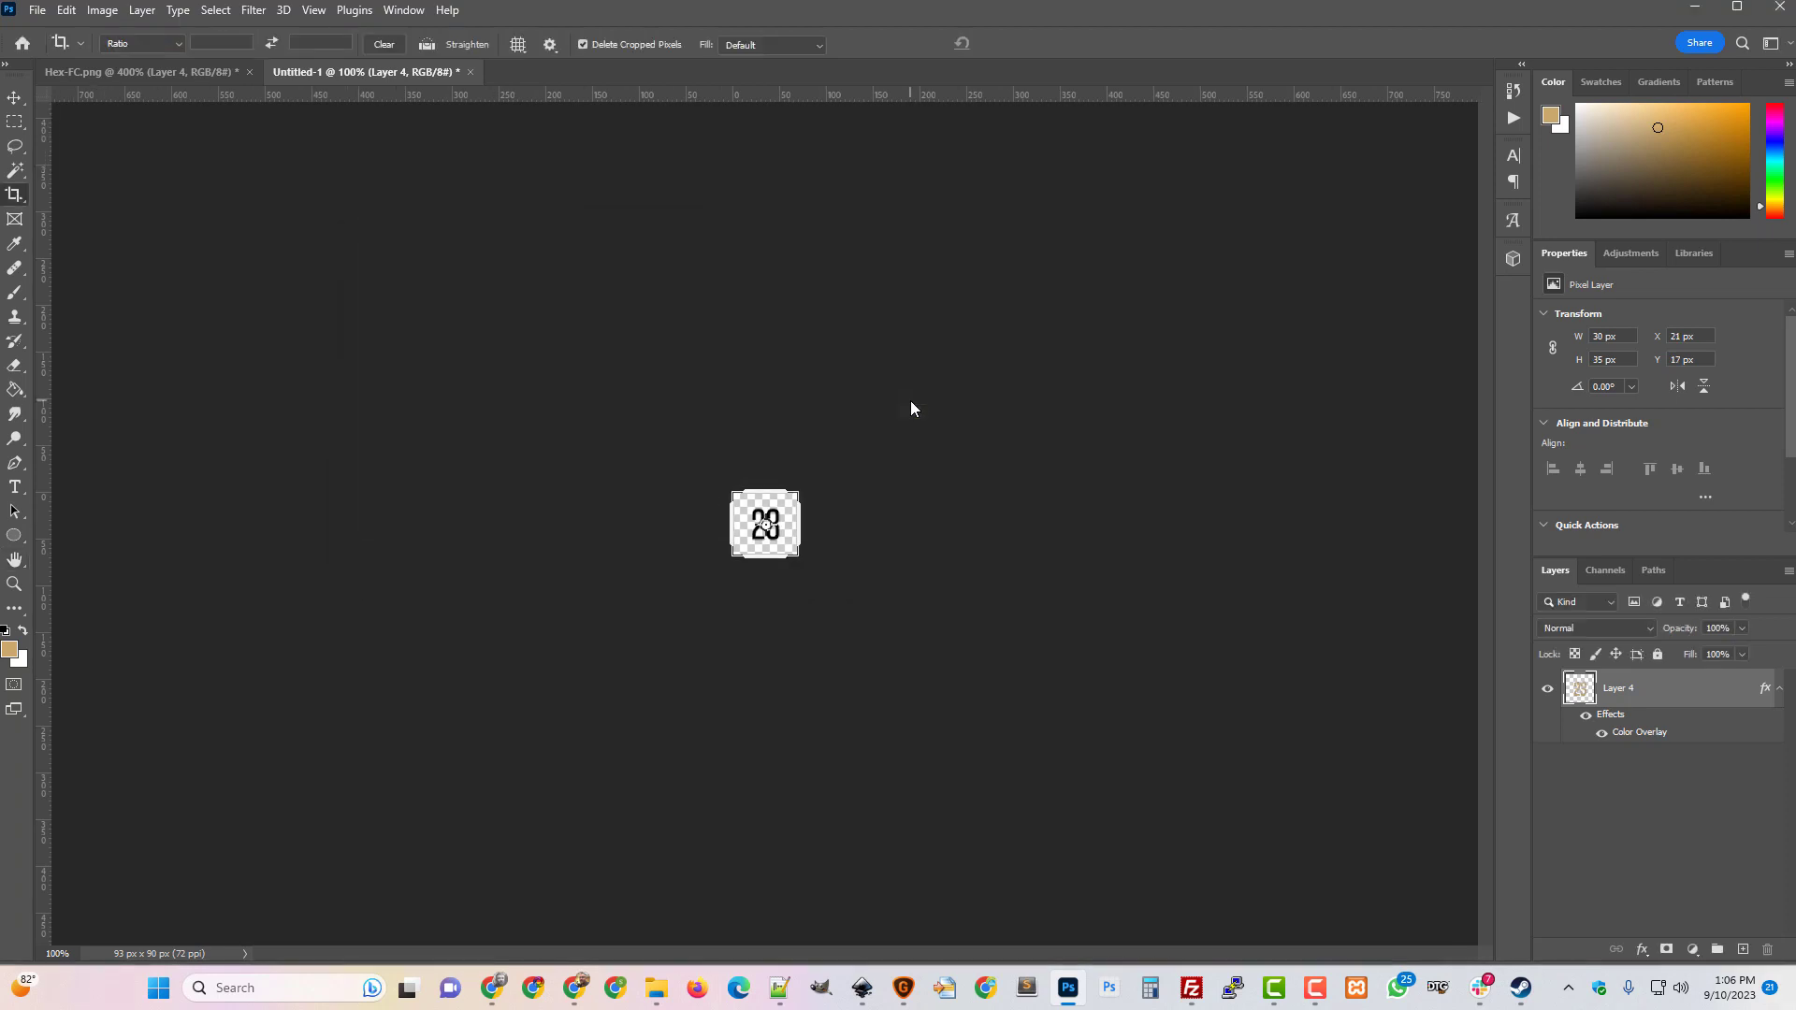
Start a quick PNG export, cancel it, and undo the last image resize.
click(37, 10)
mouse_move(130, 342)
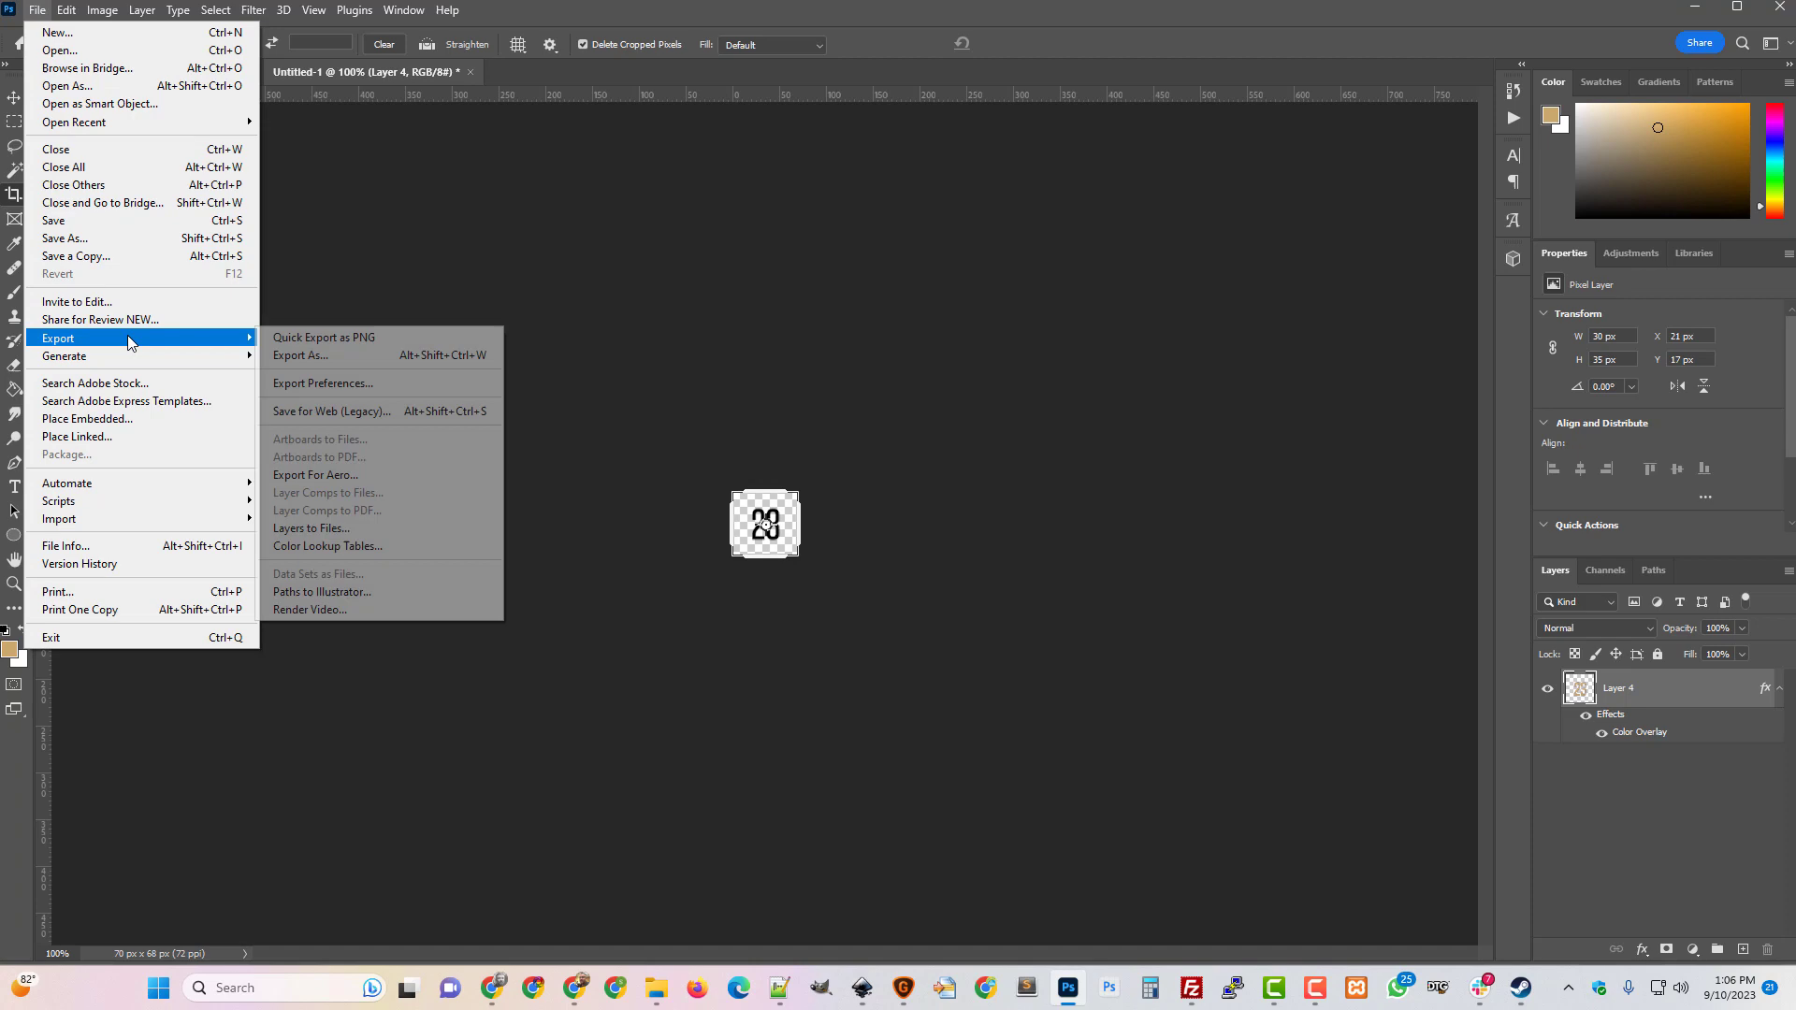
click(338, 337)
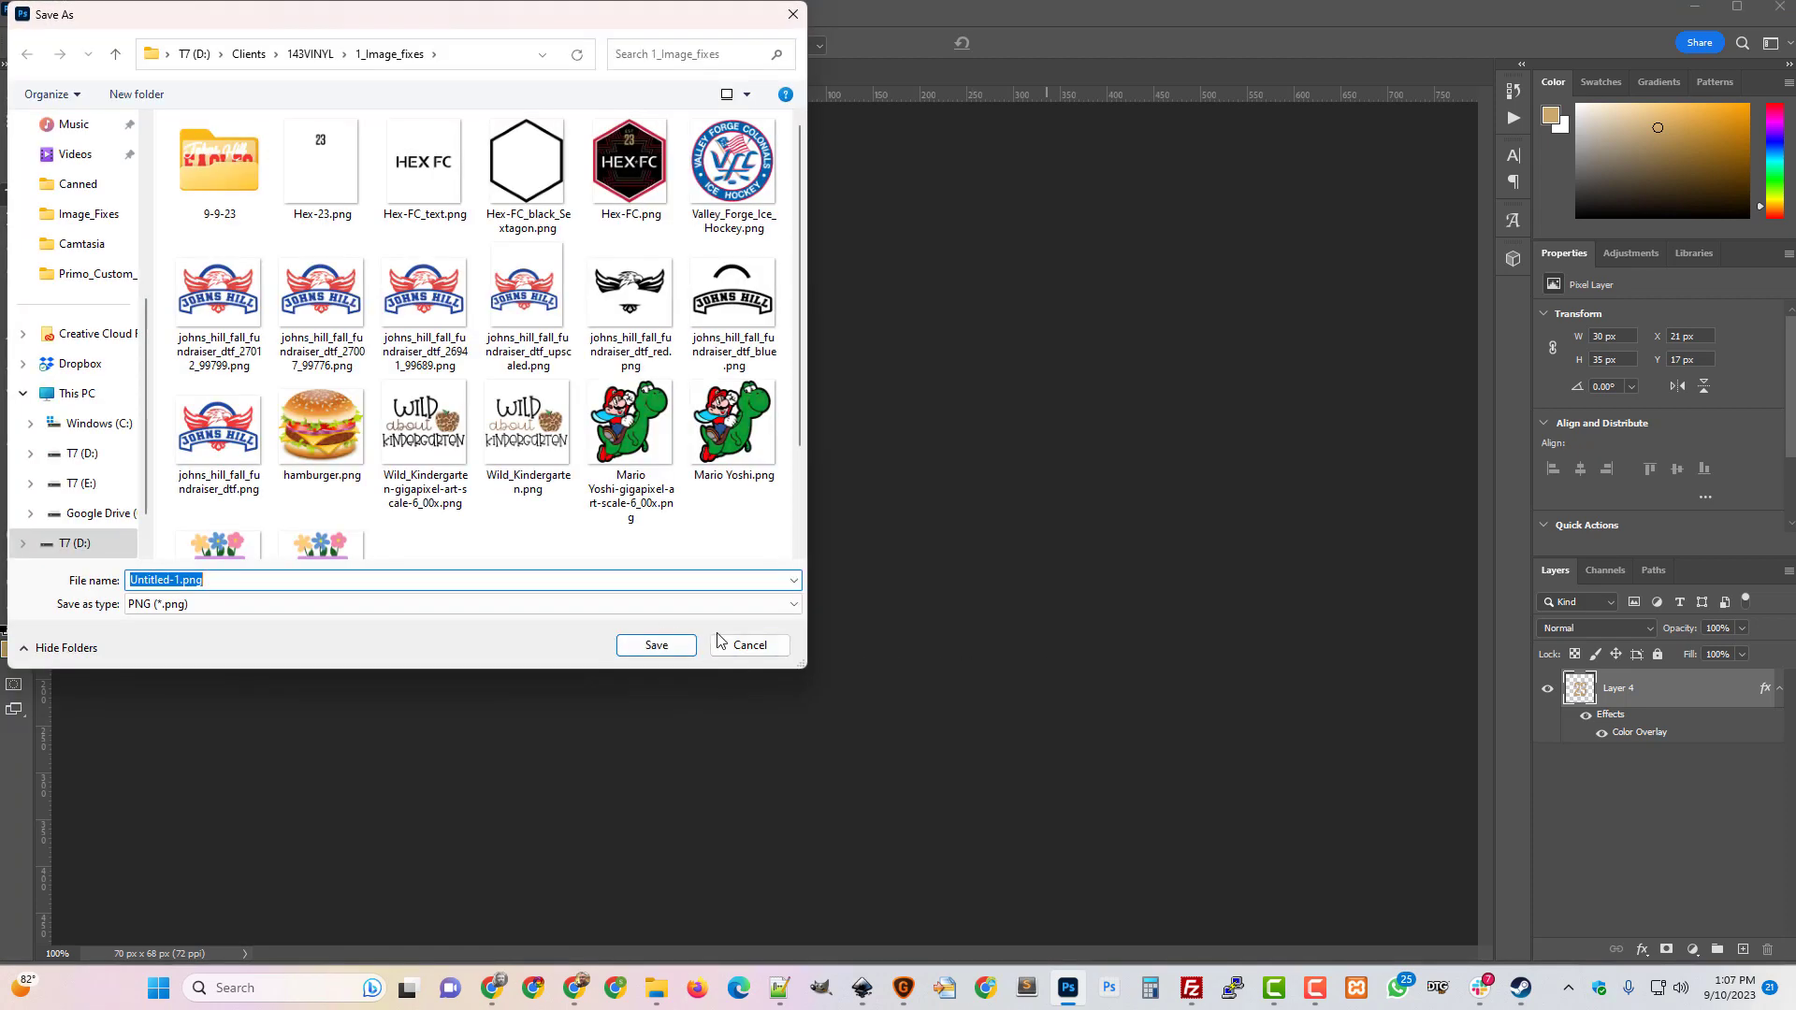
click(744, 644)
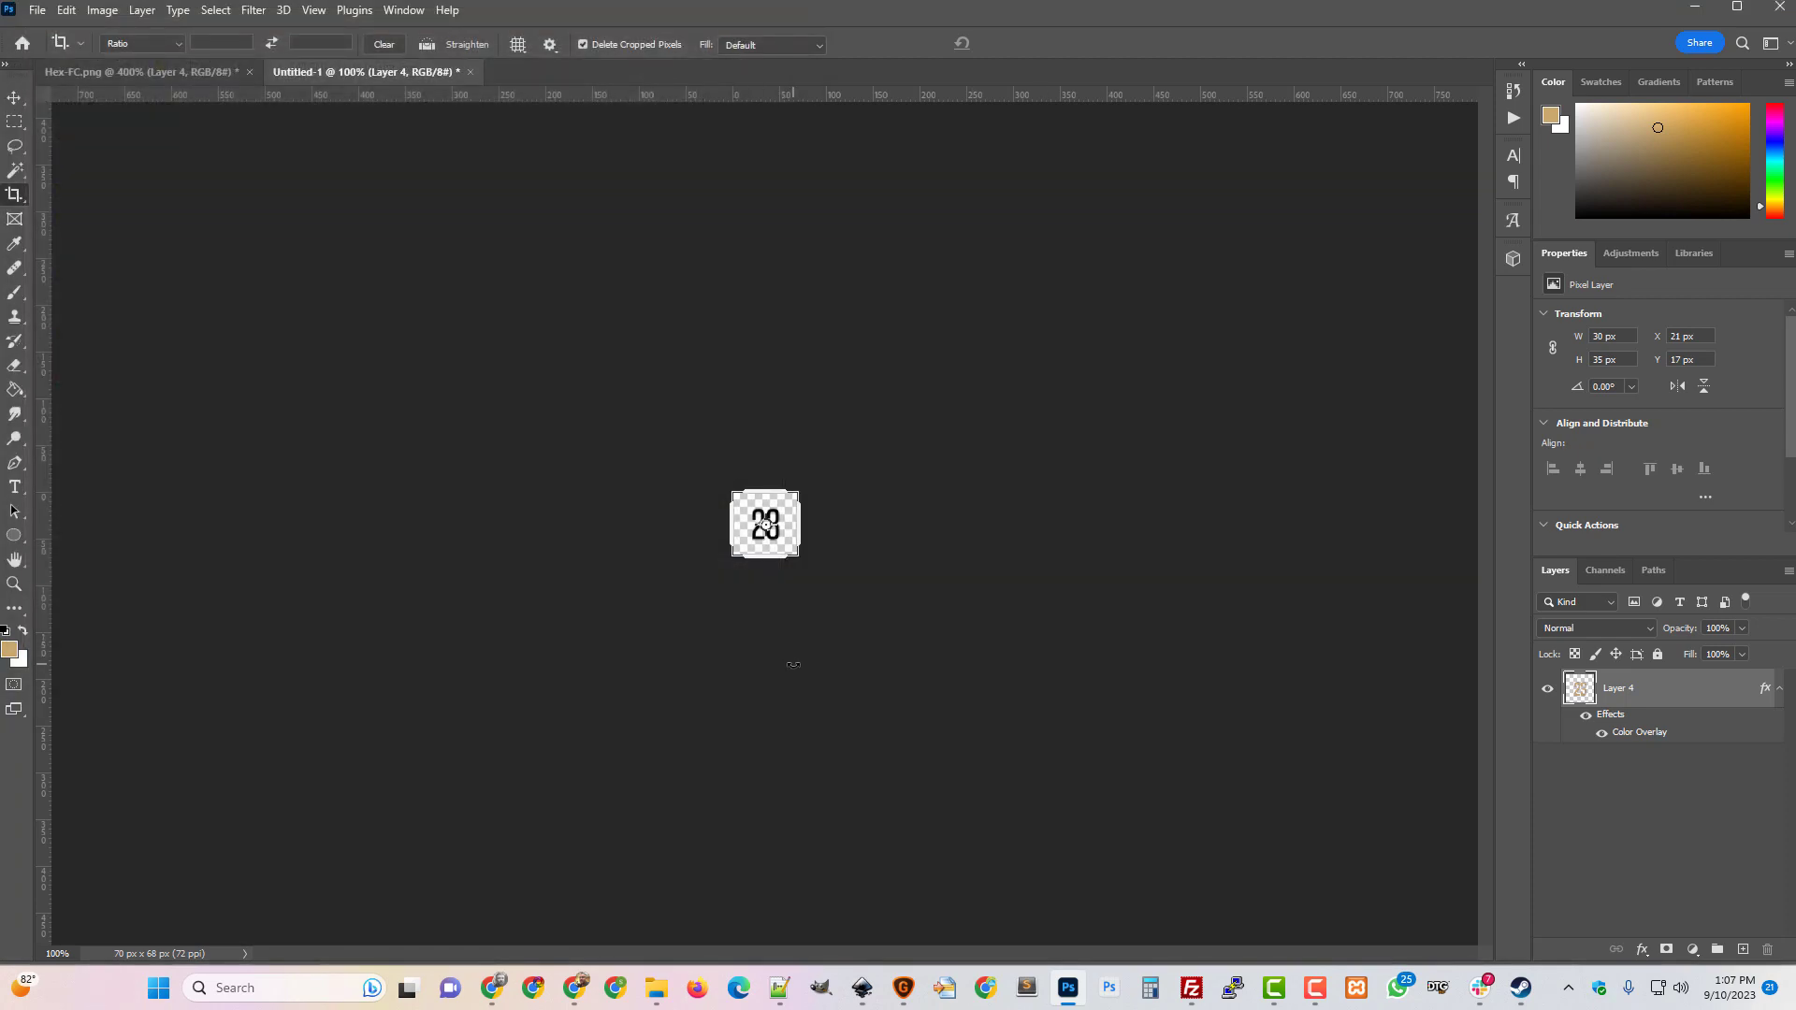
key(ctrl+z)
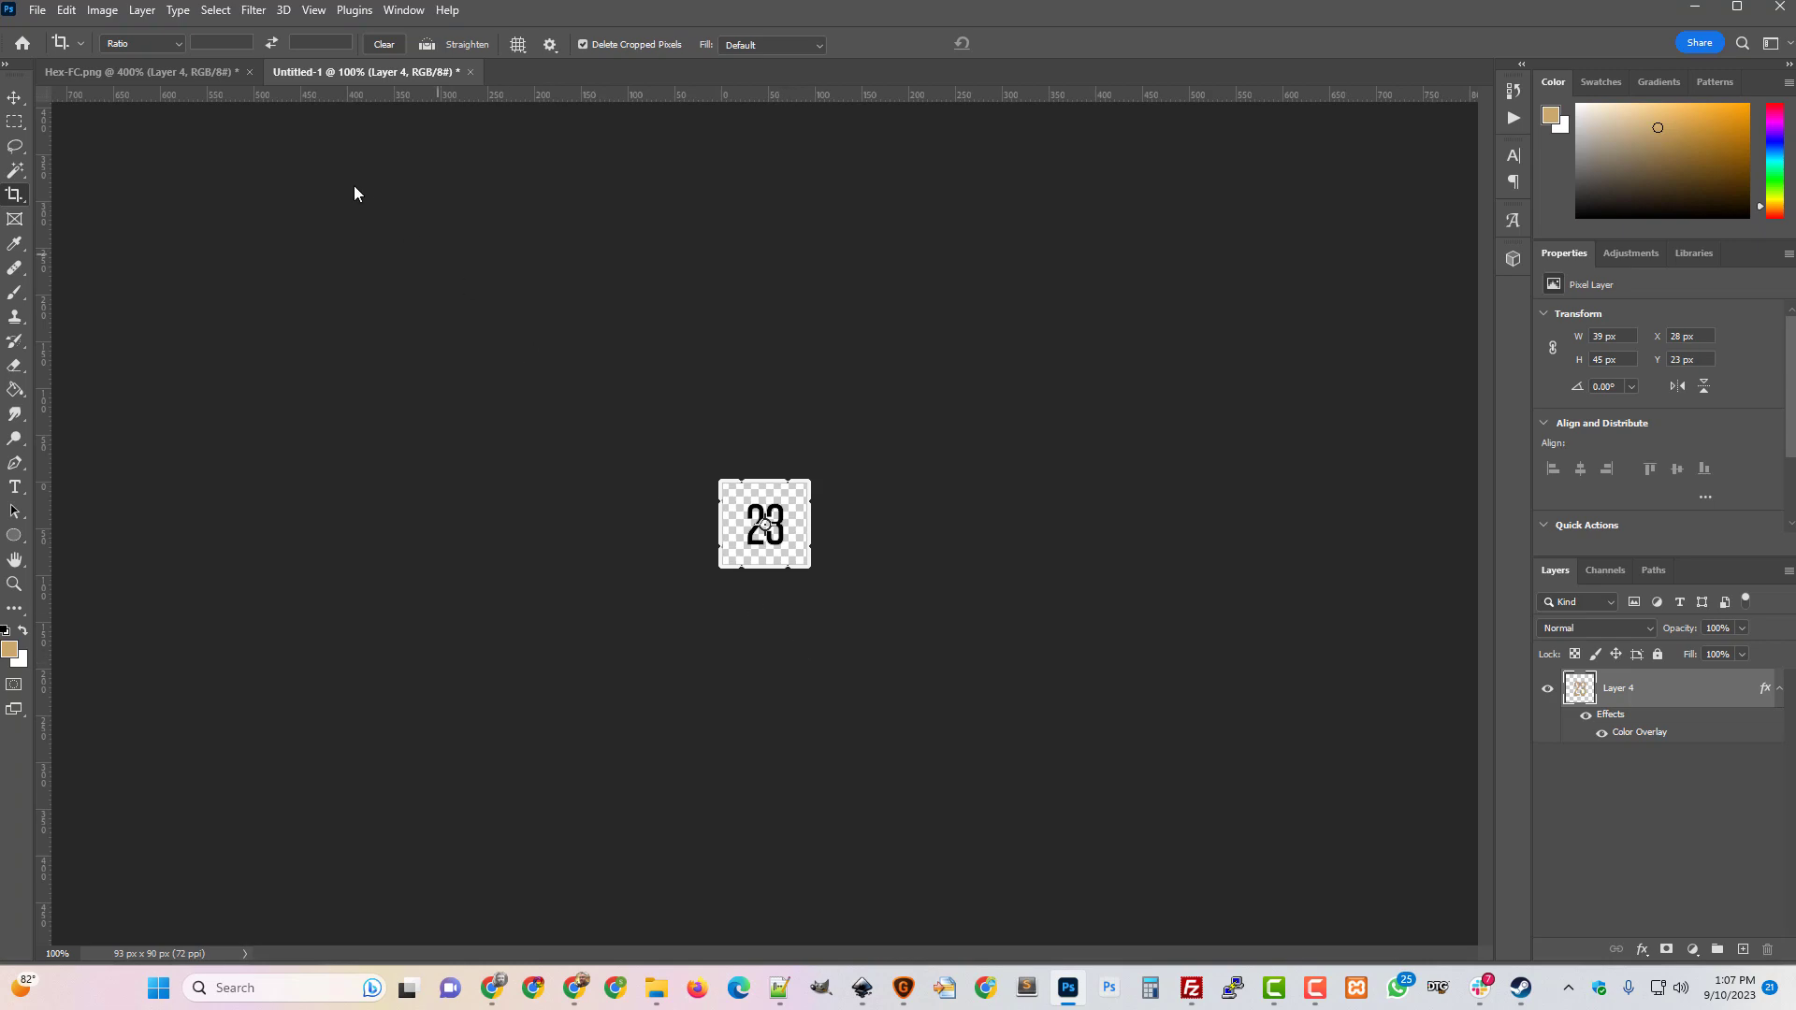
Export the image of the number 23 as a PNG, replacing Hex-23.png in the 1_Image_fixes folder.
click(37, 10)
mouse_move(154, 342)
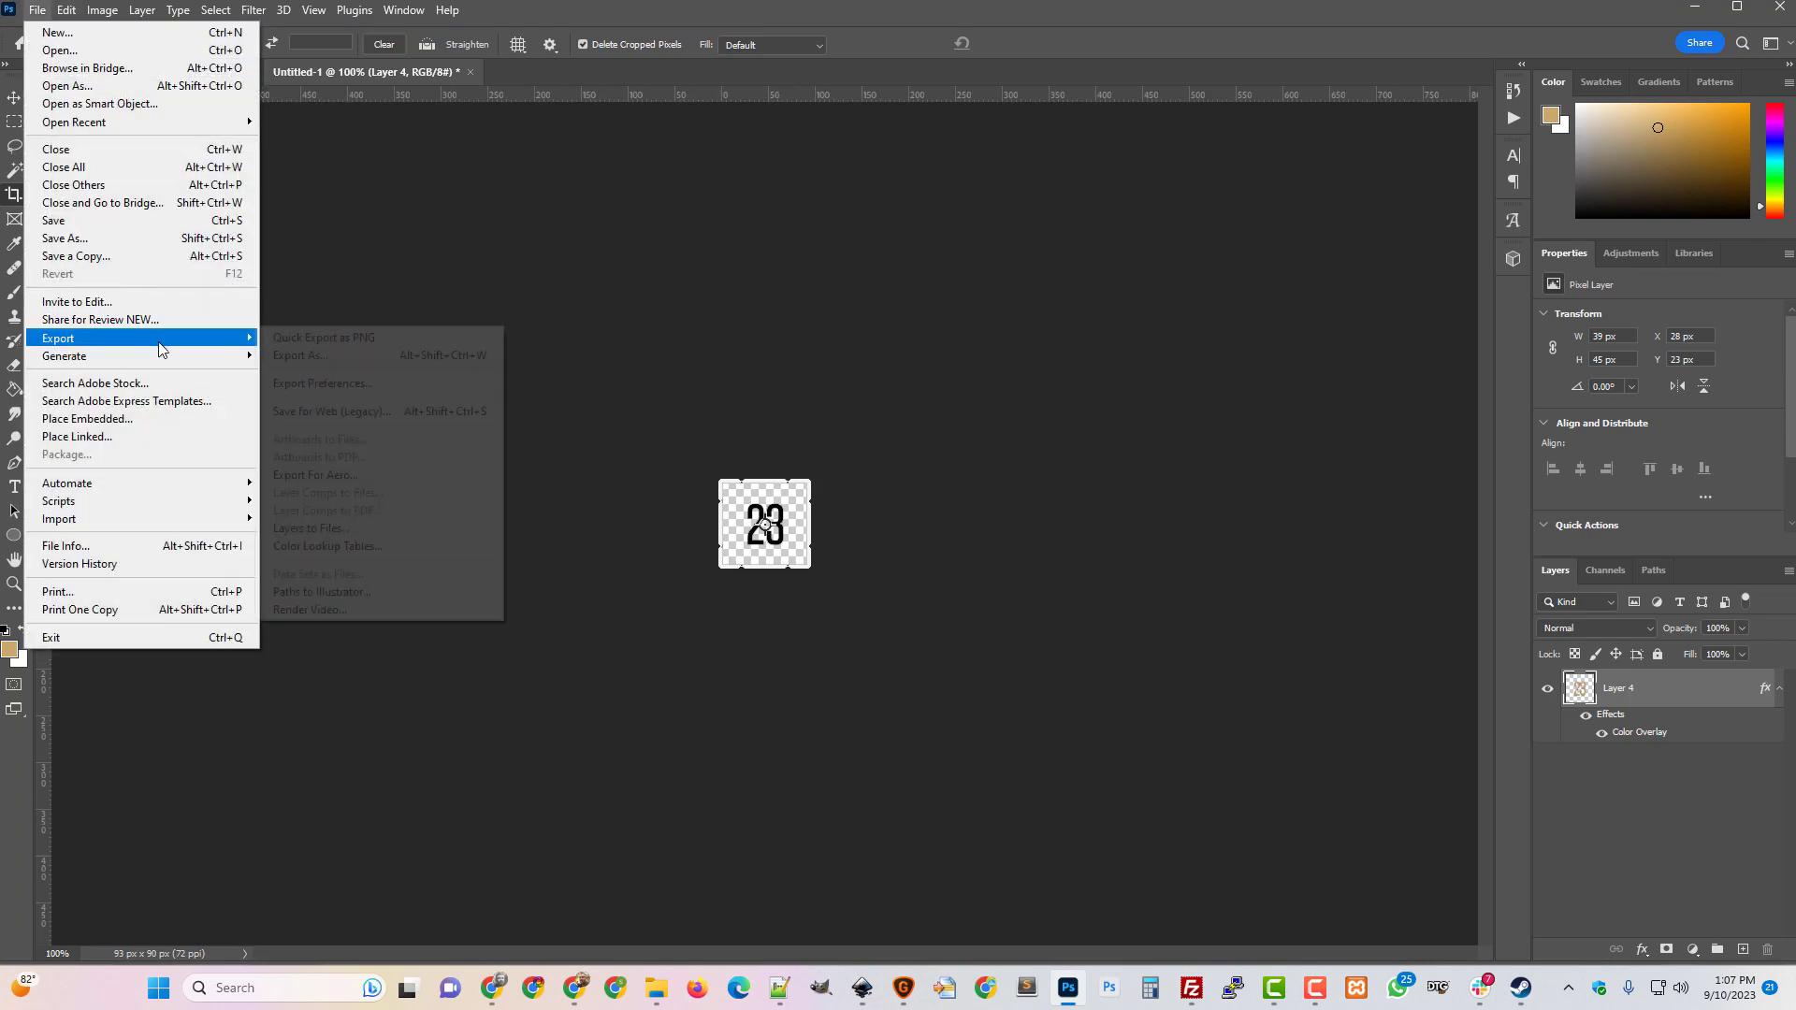
click(318, 339)
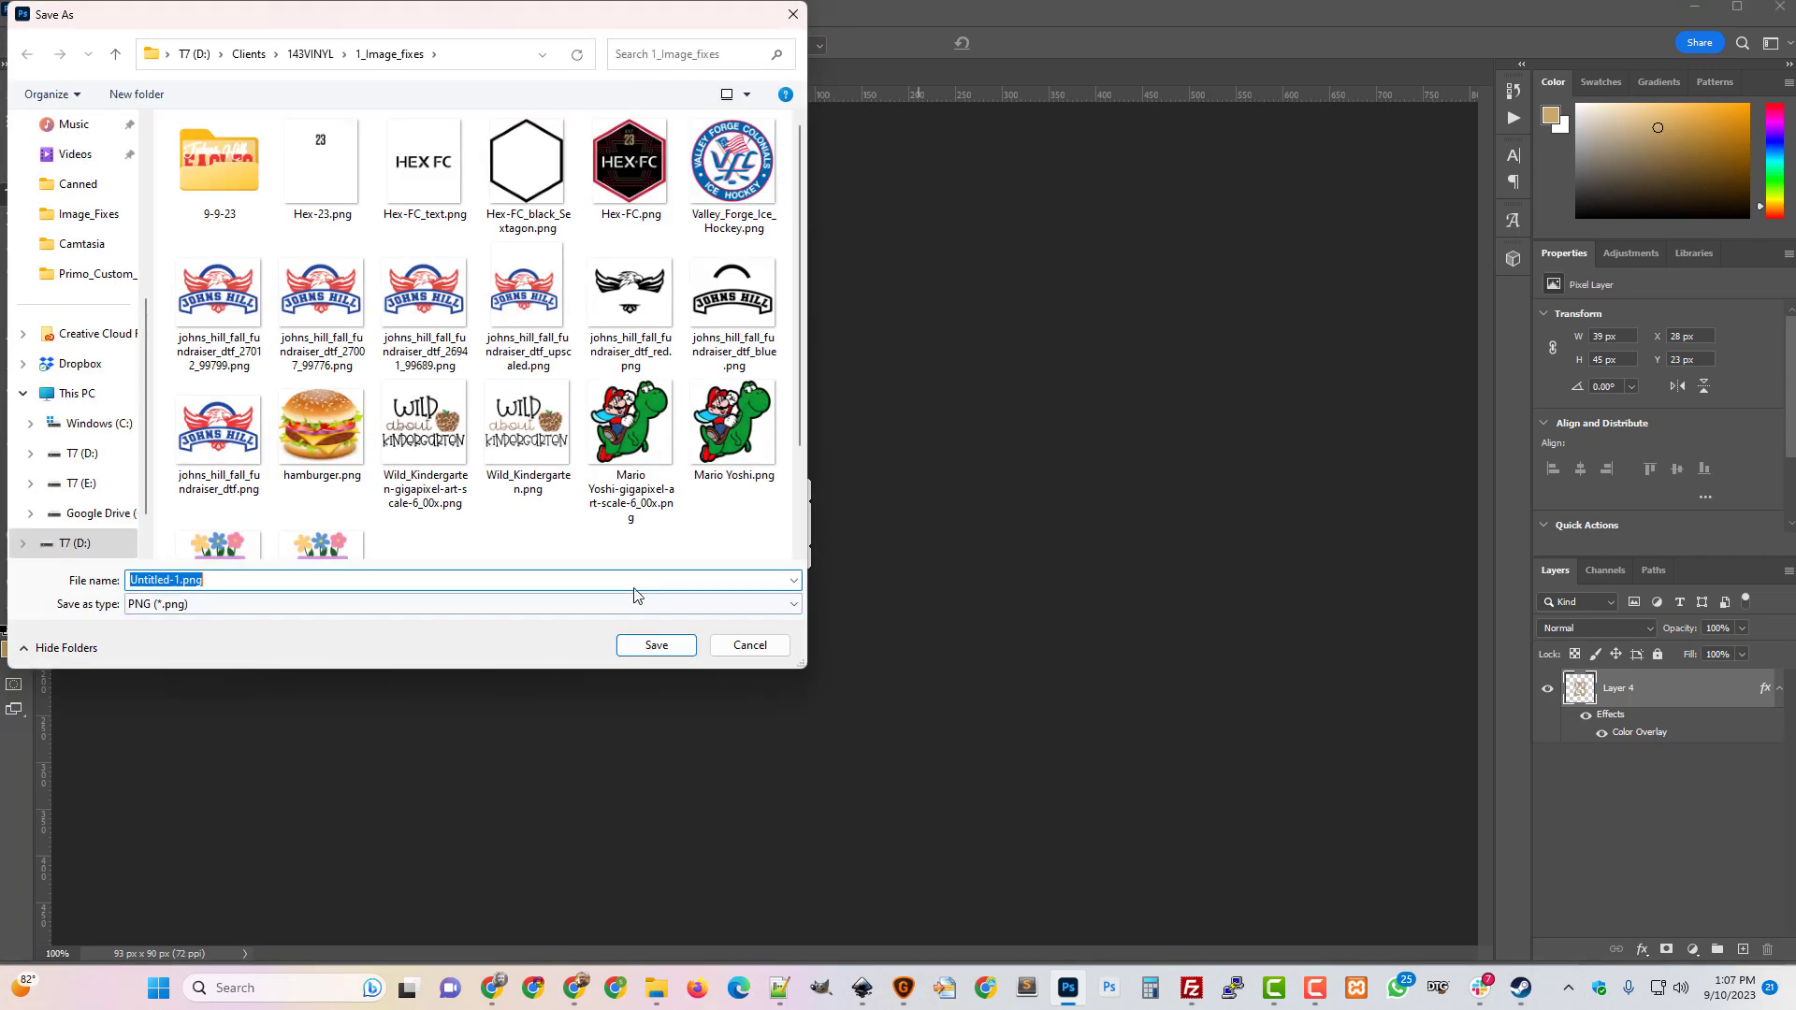
click(321, 159)
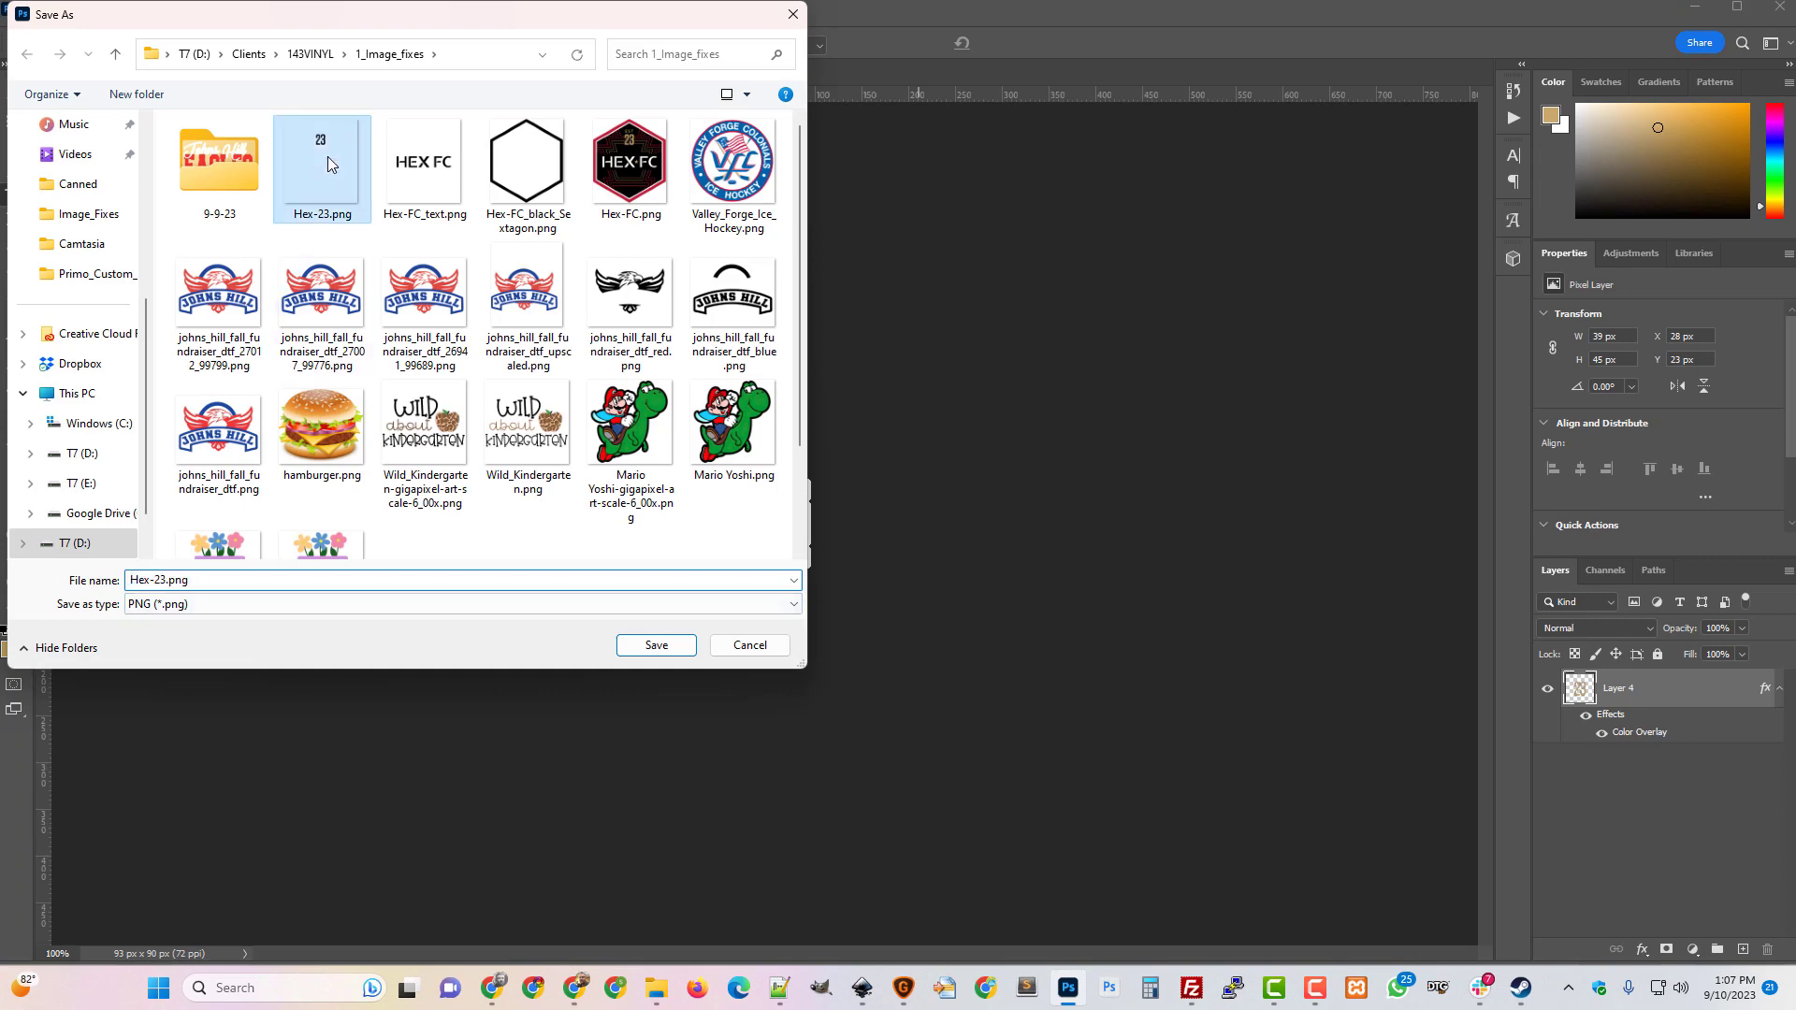
click(655, 645)
click(943, 493)
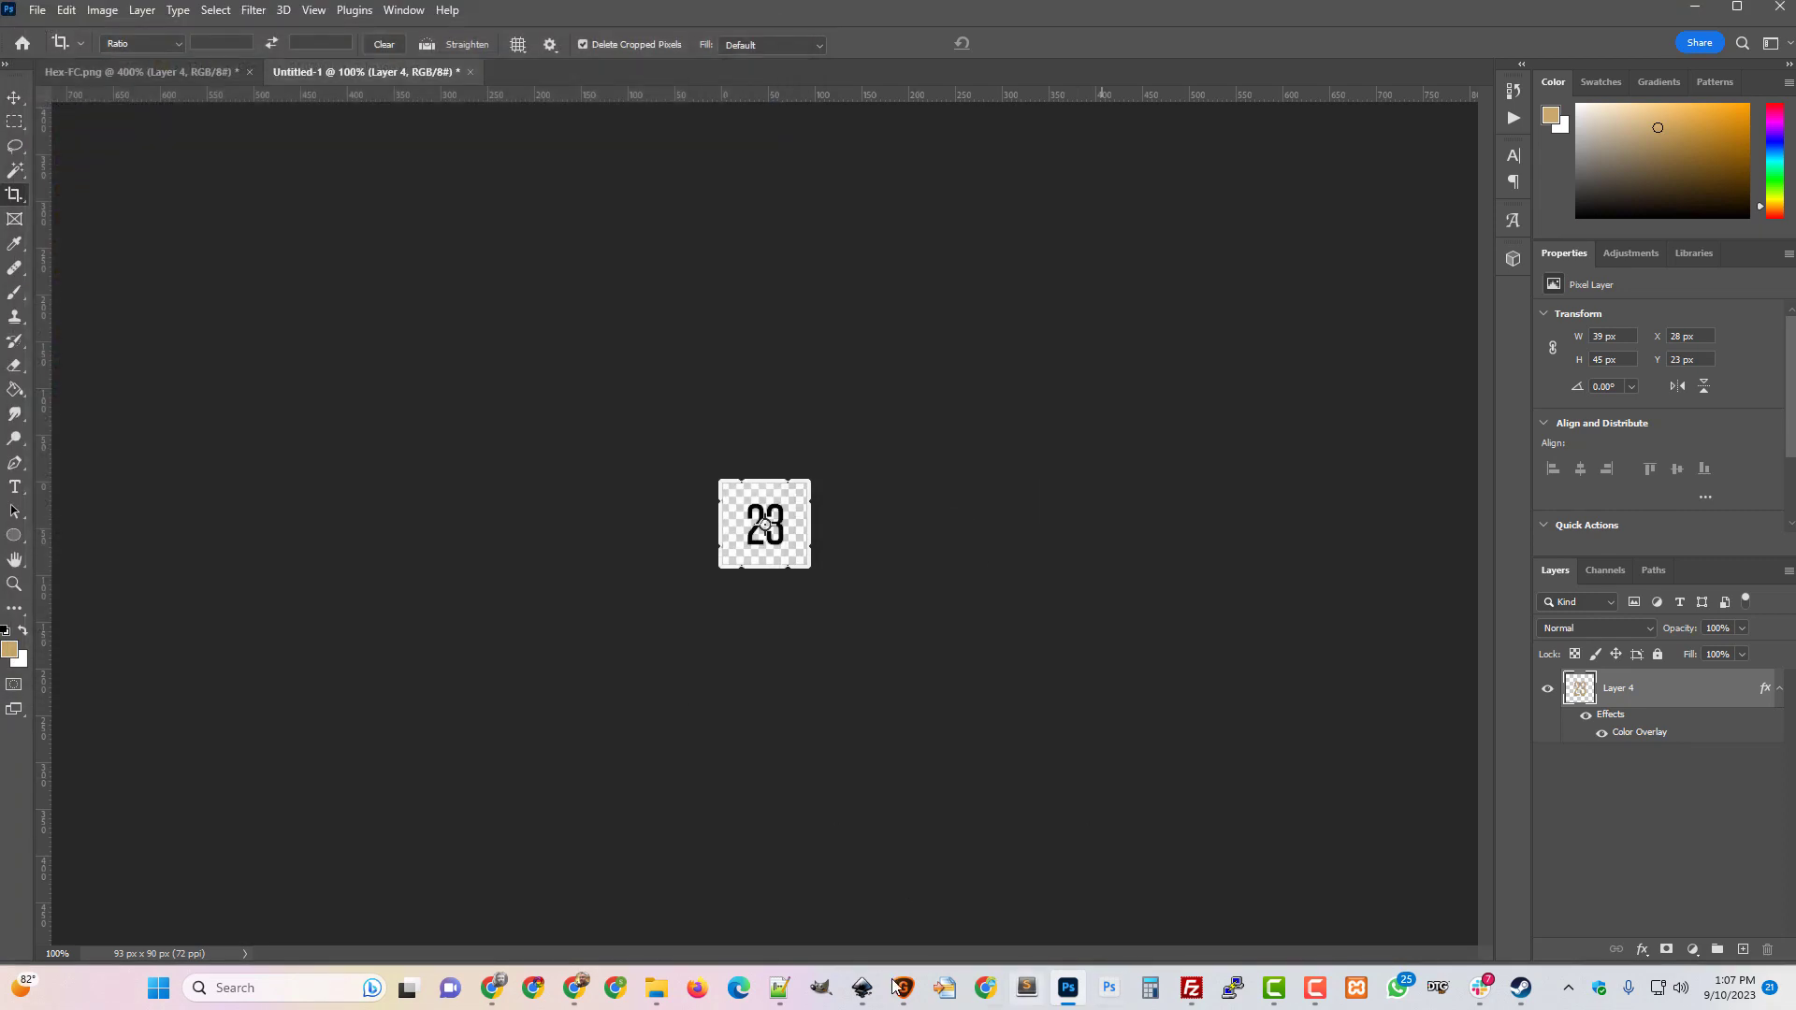
Switch to Gigapixel AI and load Hex-23.png from the 1_Image_fixes folder.
click(903, 988)
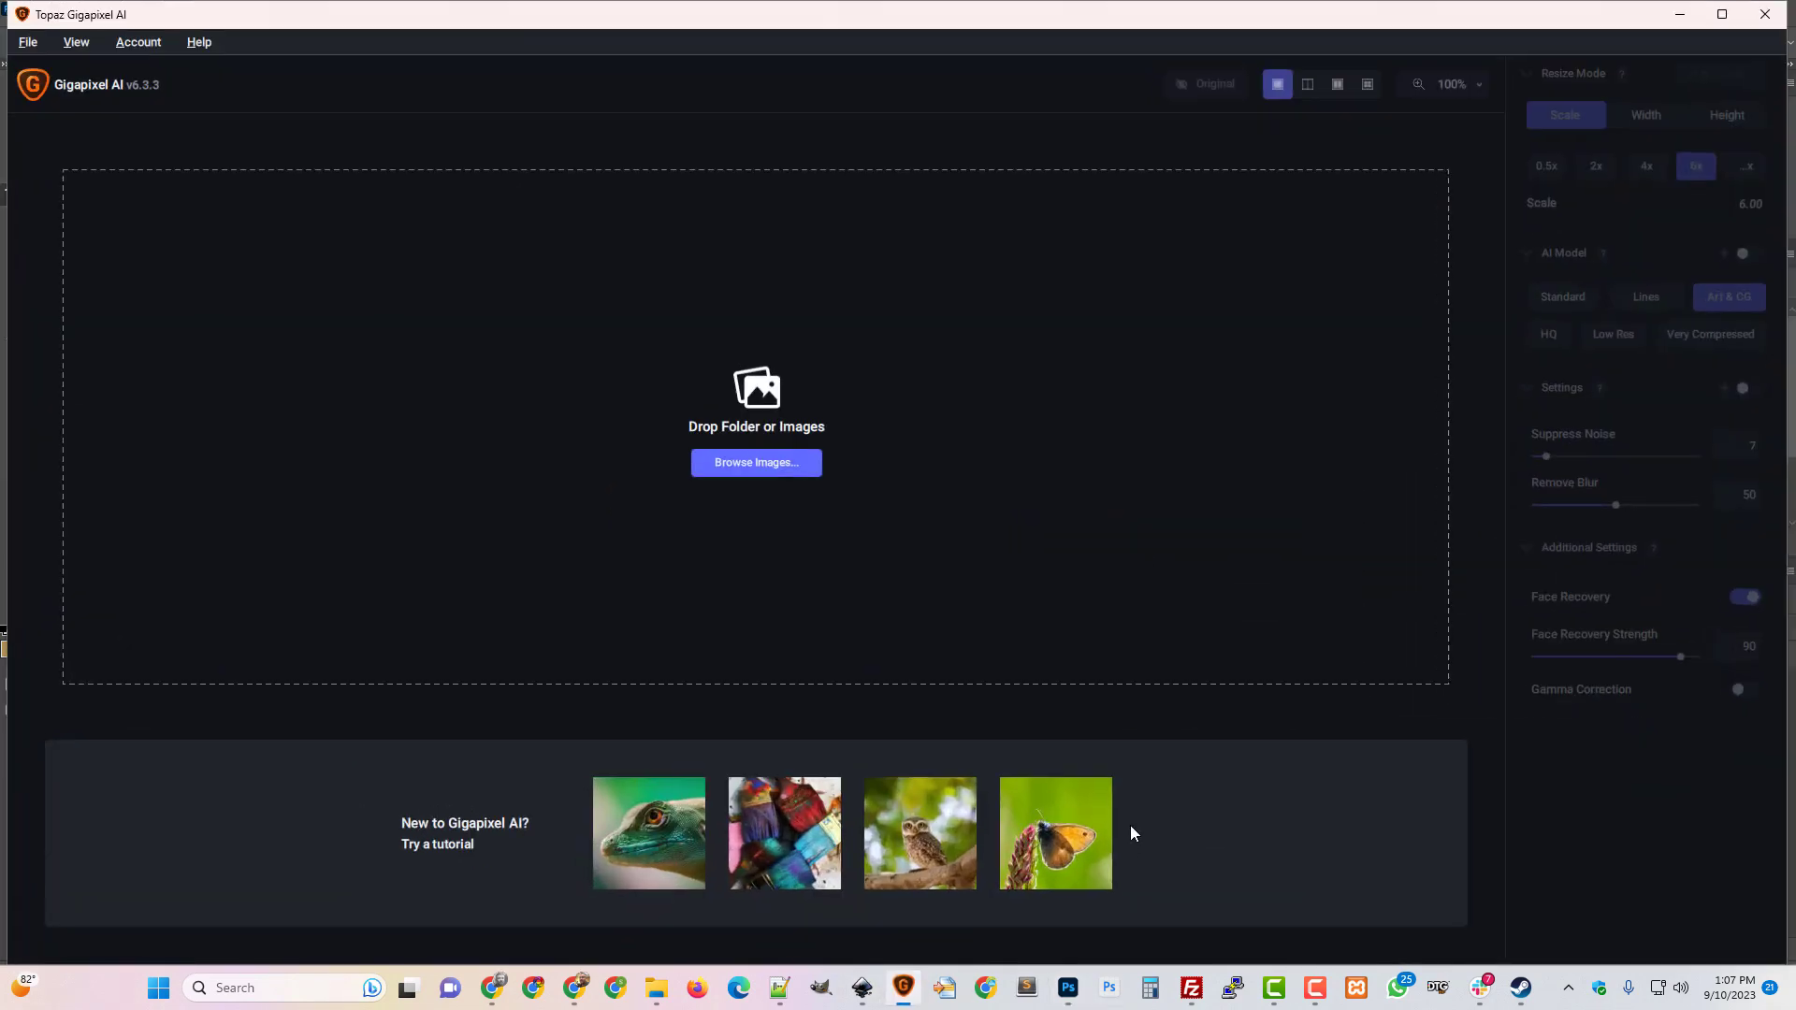
click(657, 988)
drag(1317, 784, 877, 558)
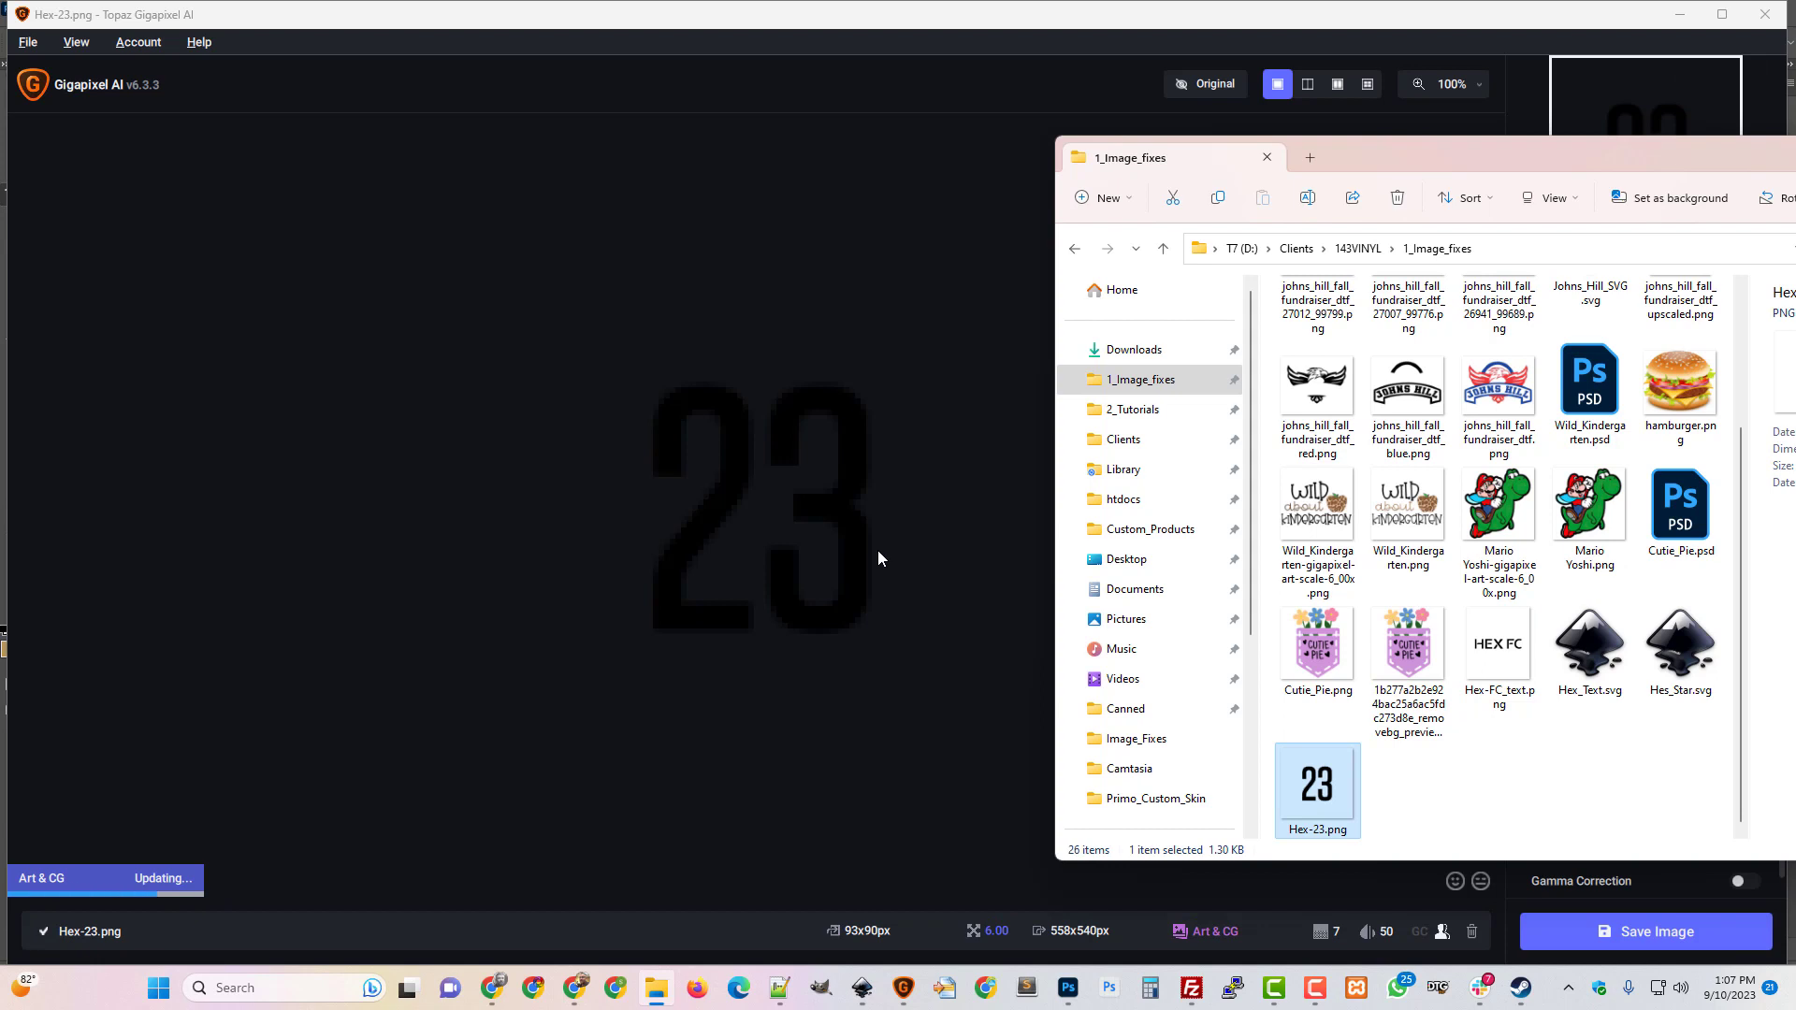
click(1019, 21)
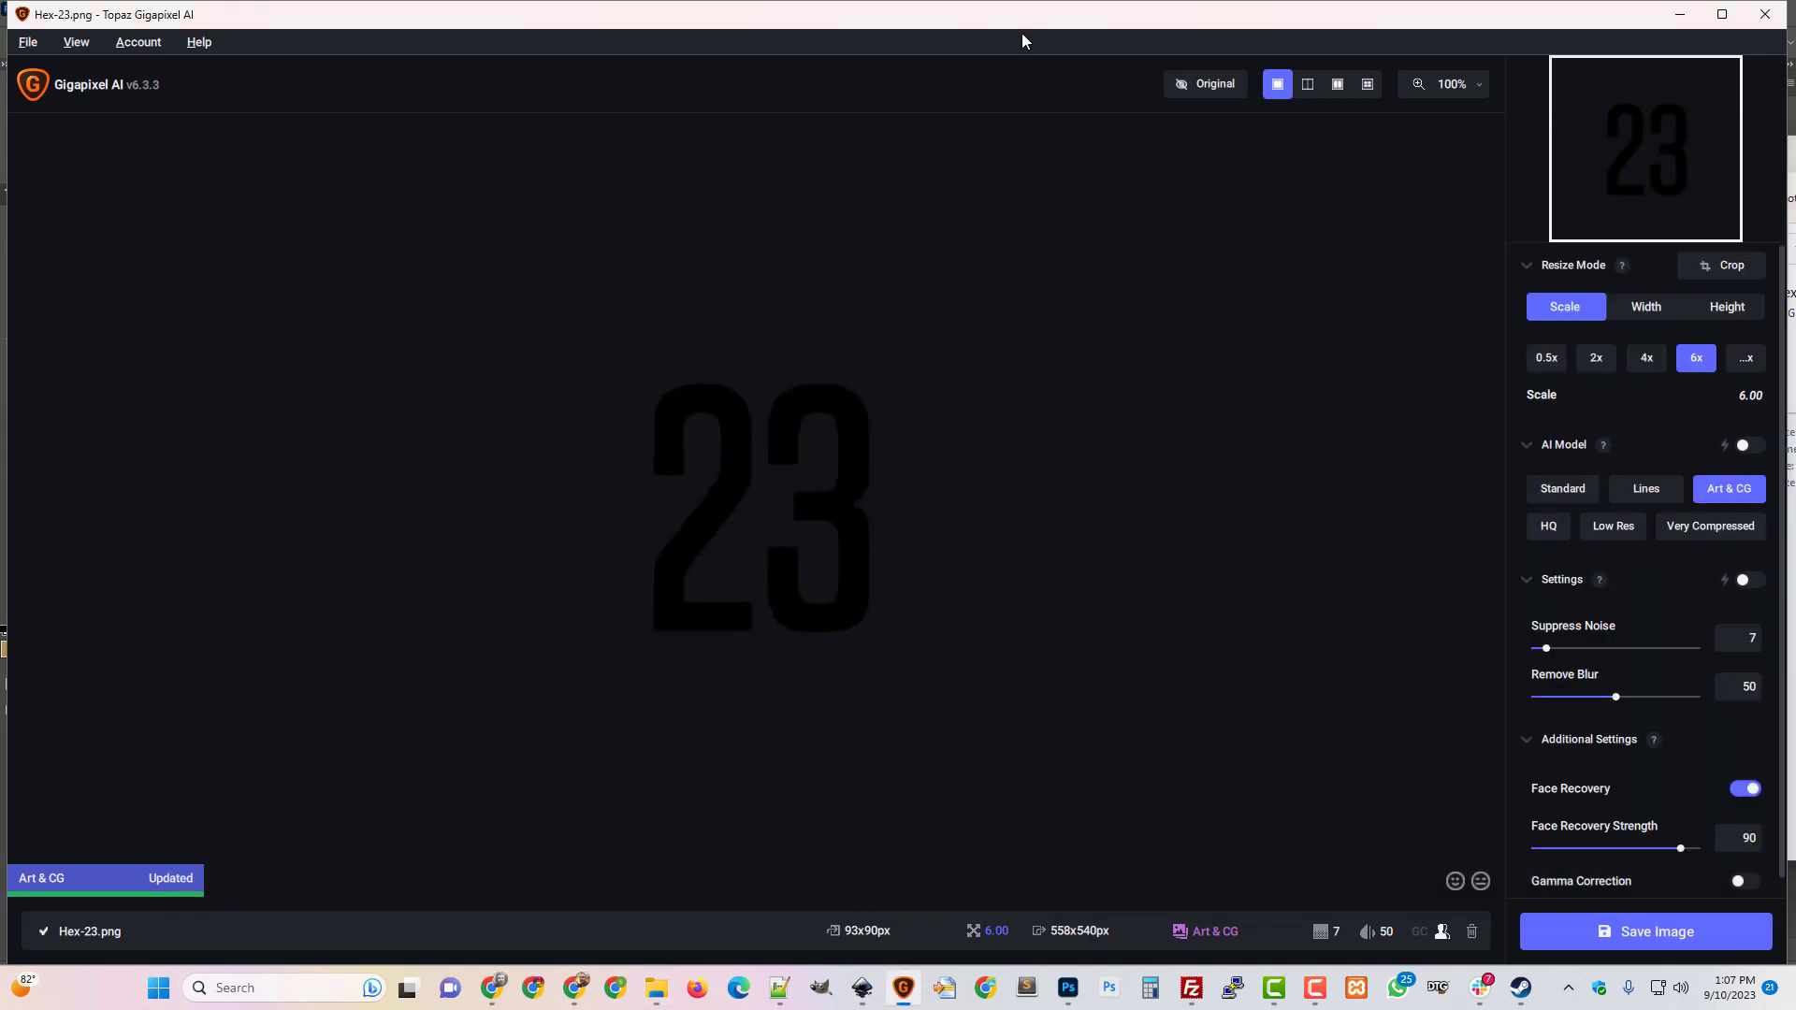
Set the upscale factor for Hex-23.png to 4x and save the enlarged image.
click(1647, 362)
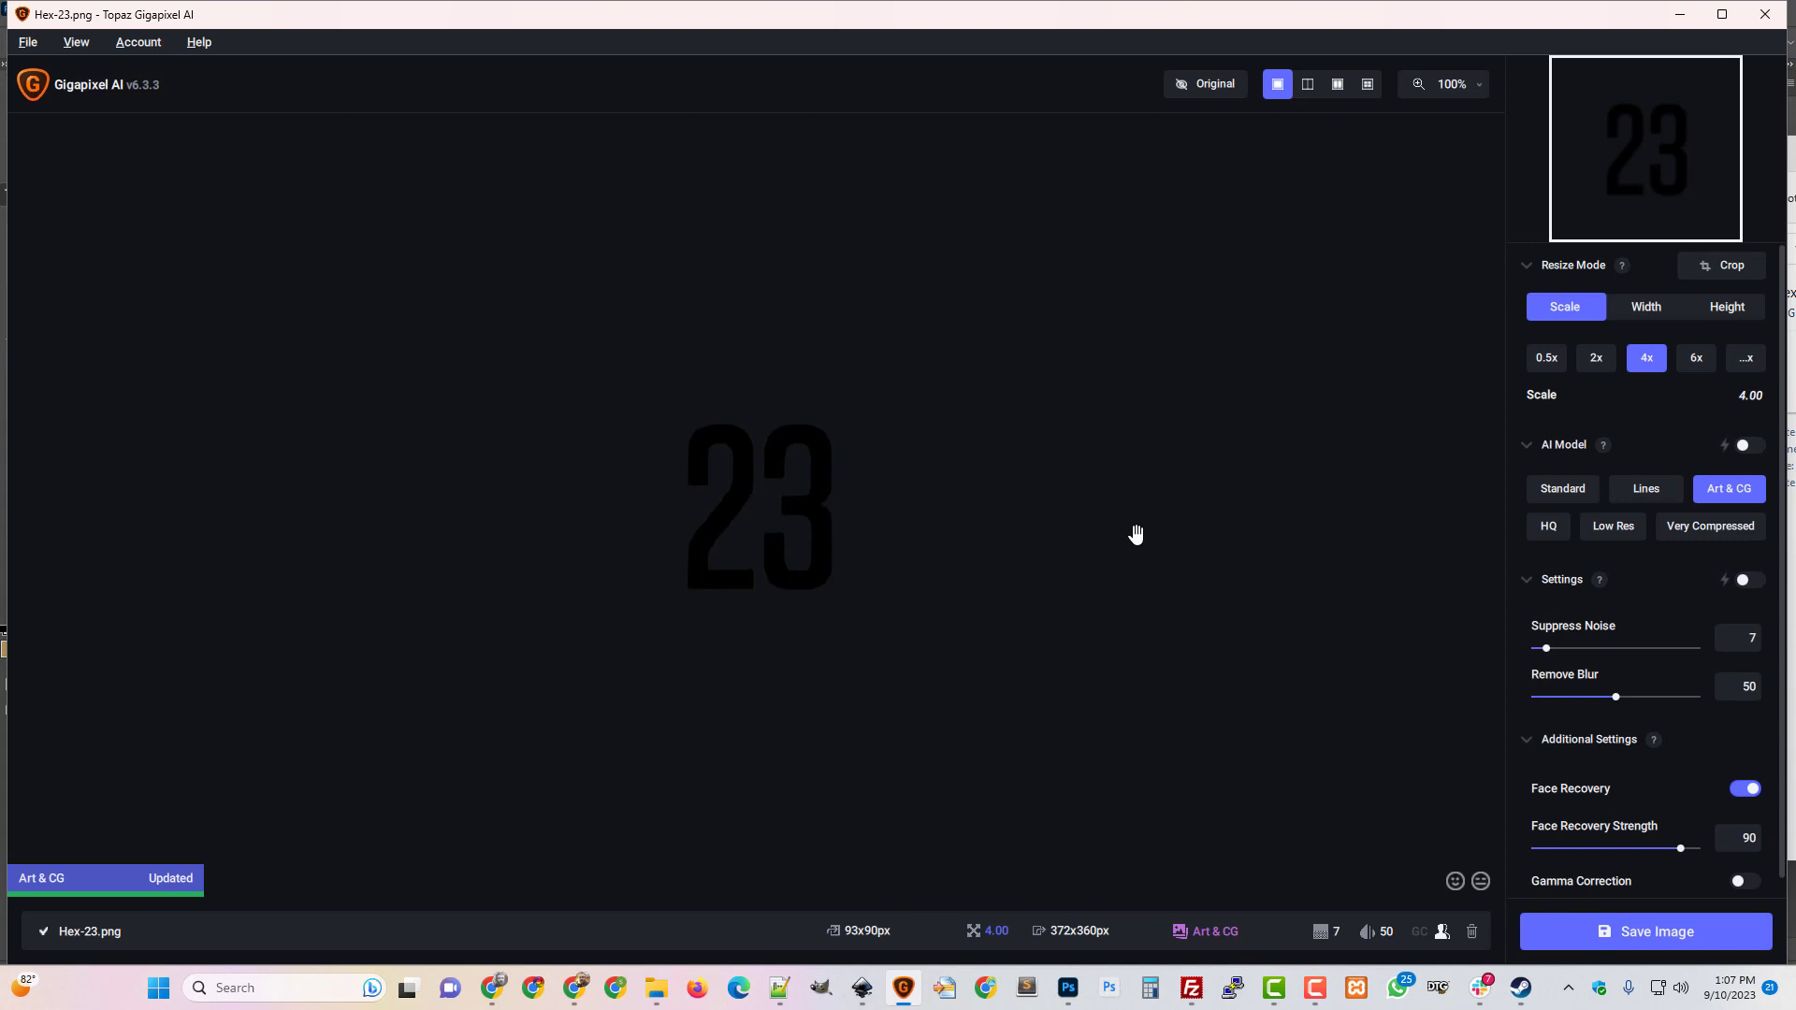
click(1627, 936)
click(982, 658)
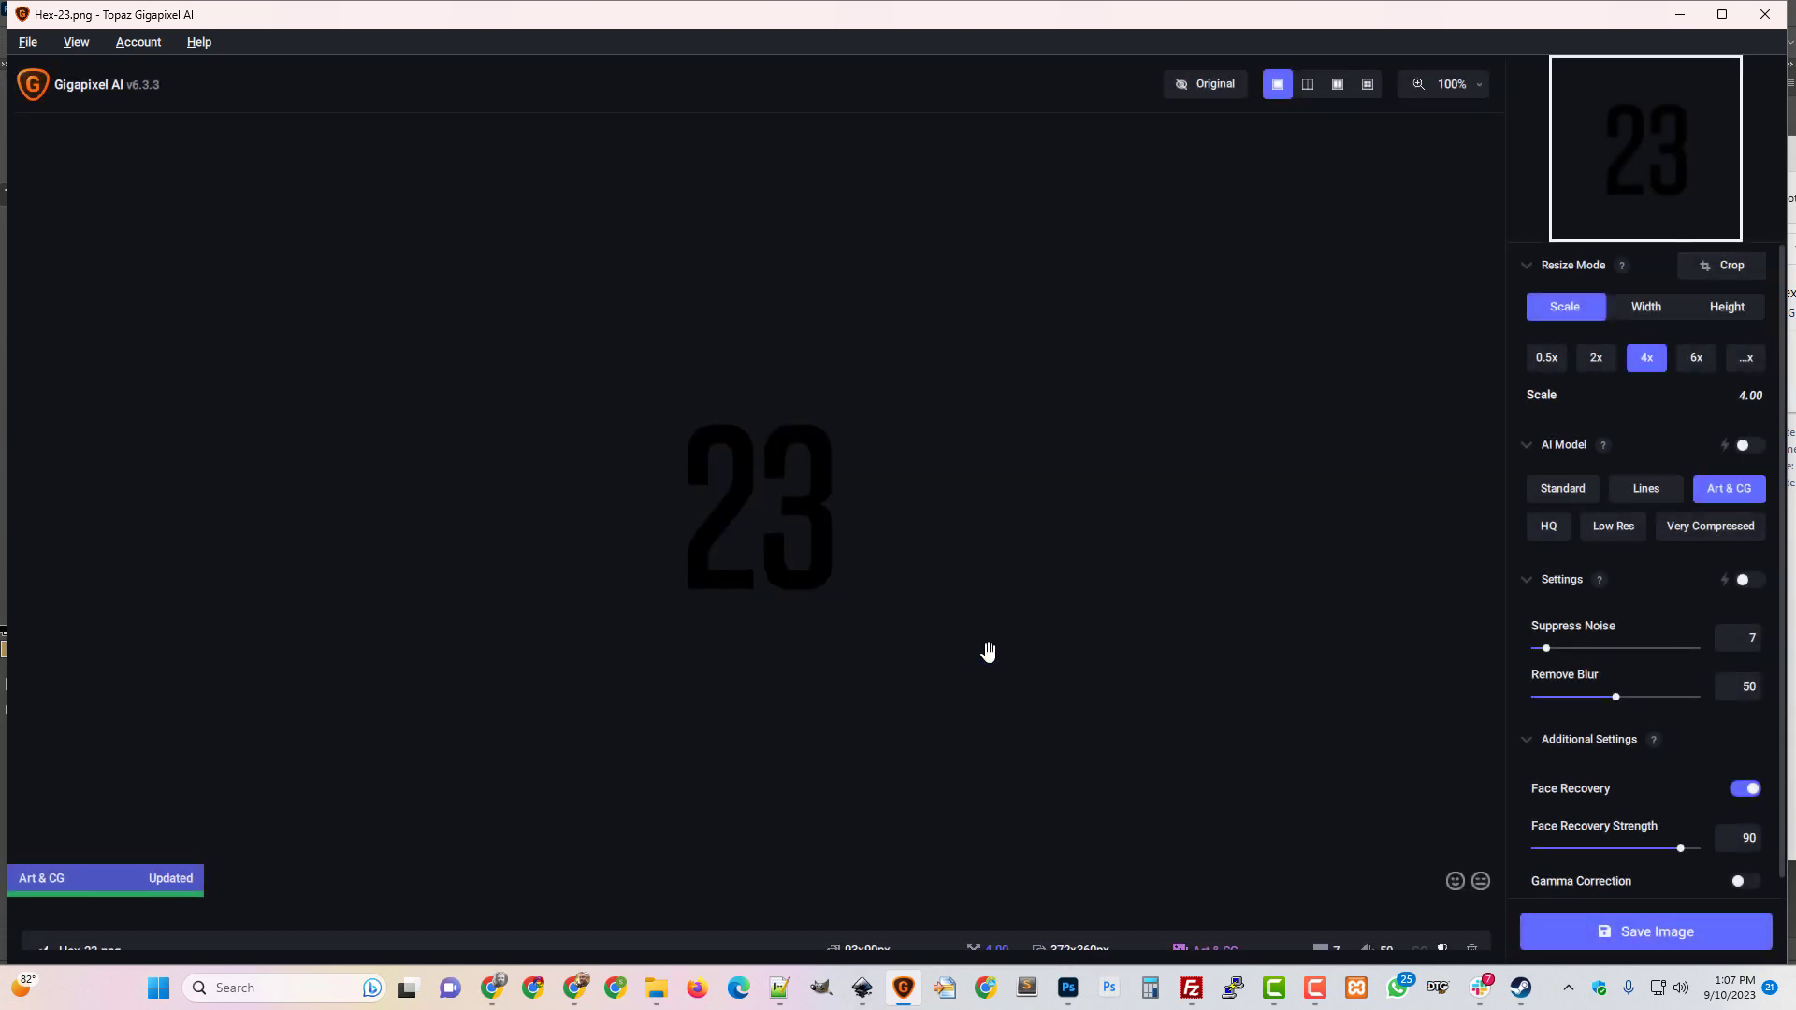
click(1679, 14)
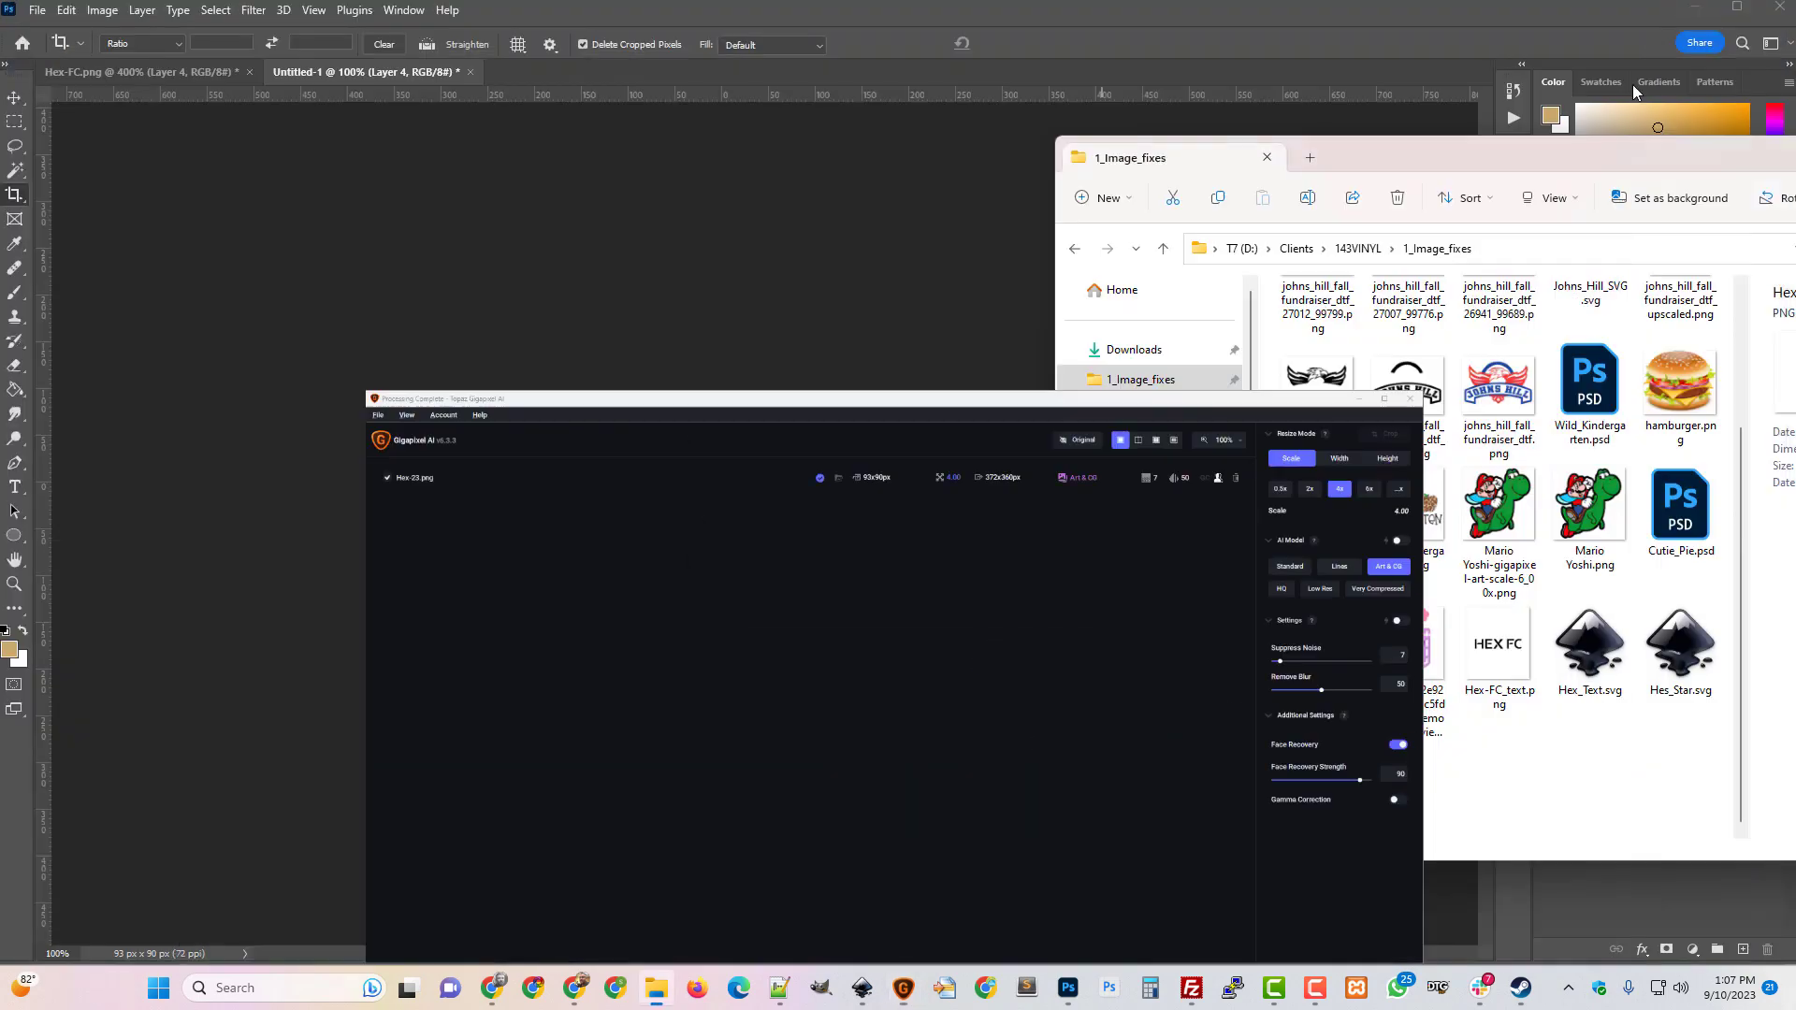
Switch to Inkscape and delete the old blurry bitmap of the number 23.
click(861, 988)
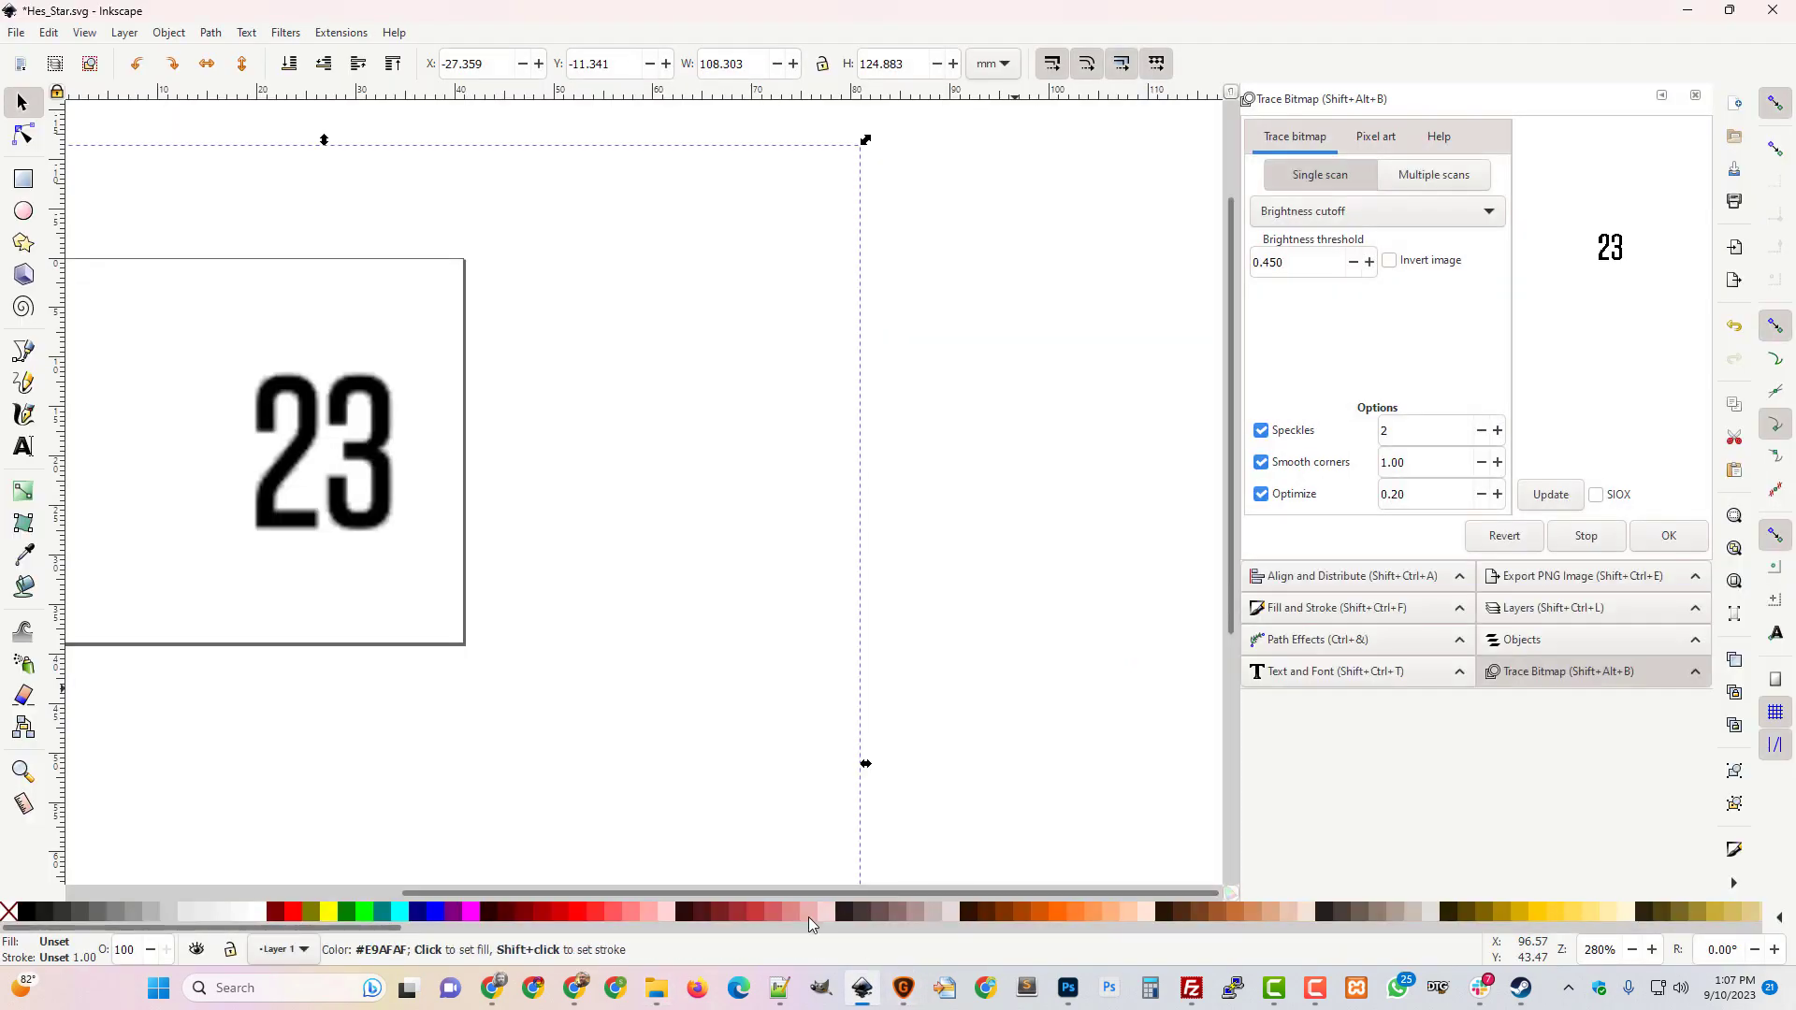
click(372, 496)
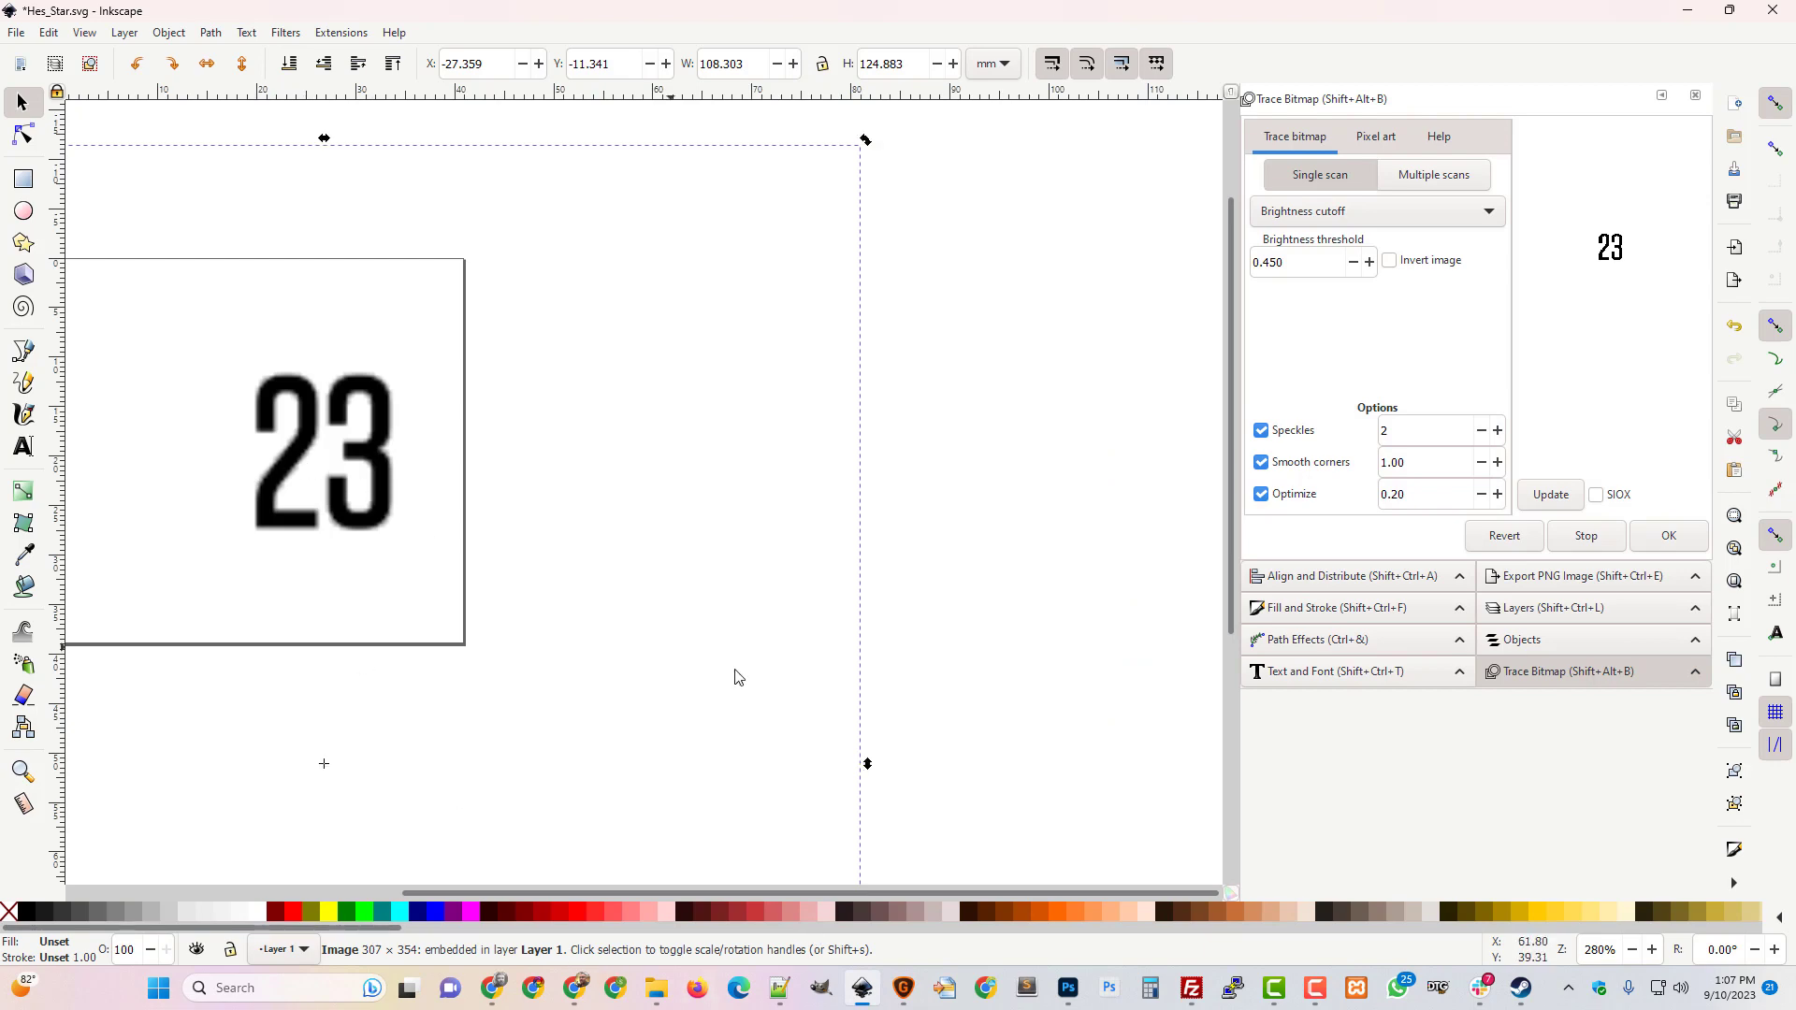
key(Delete)
Import Hex-23-gigapixel-art-scale-4_00x.png as an embedded image and move it to about X 1.00, Y -44.98 mm.
click(655, 988)
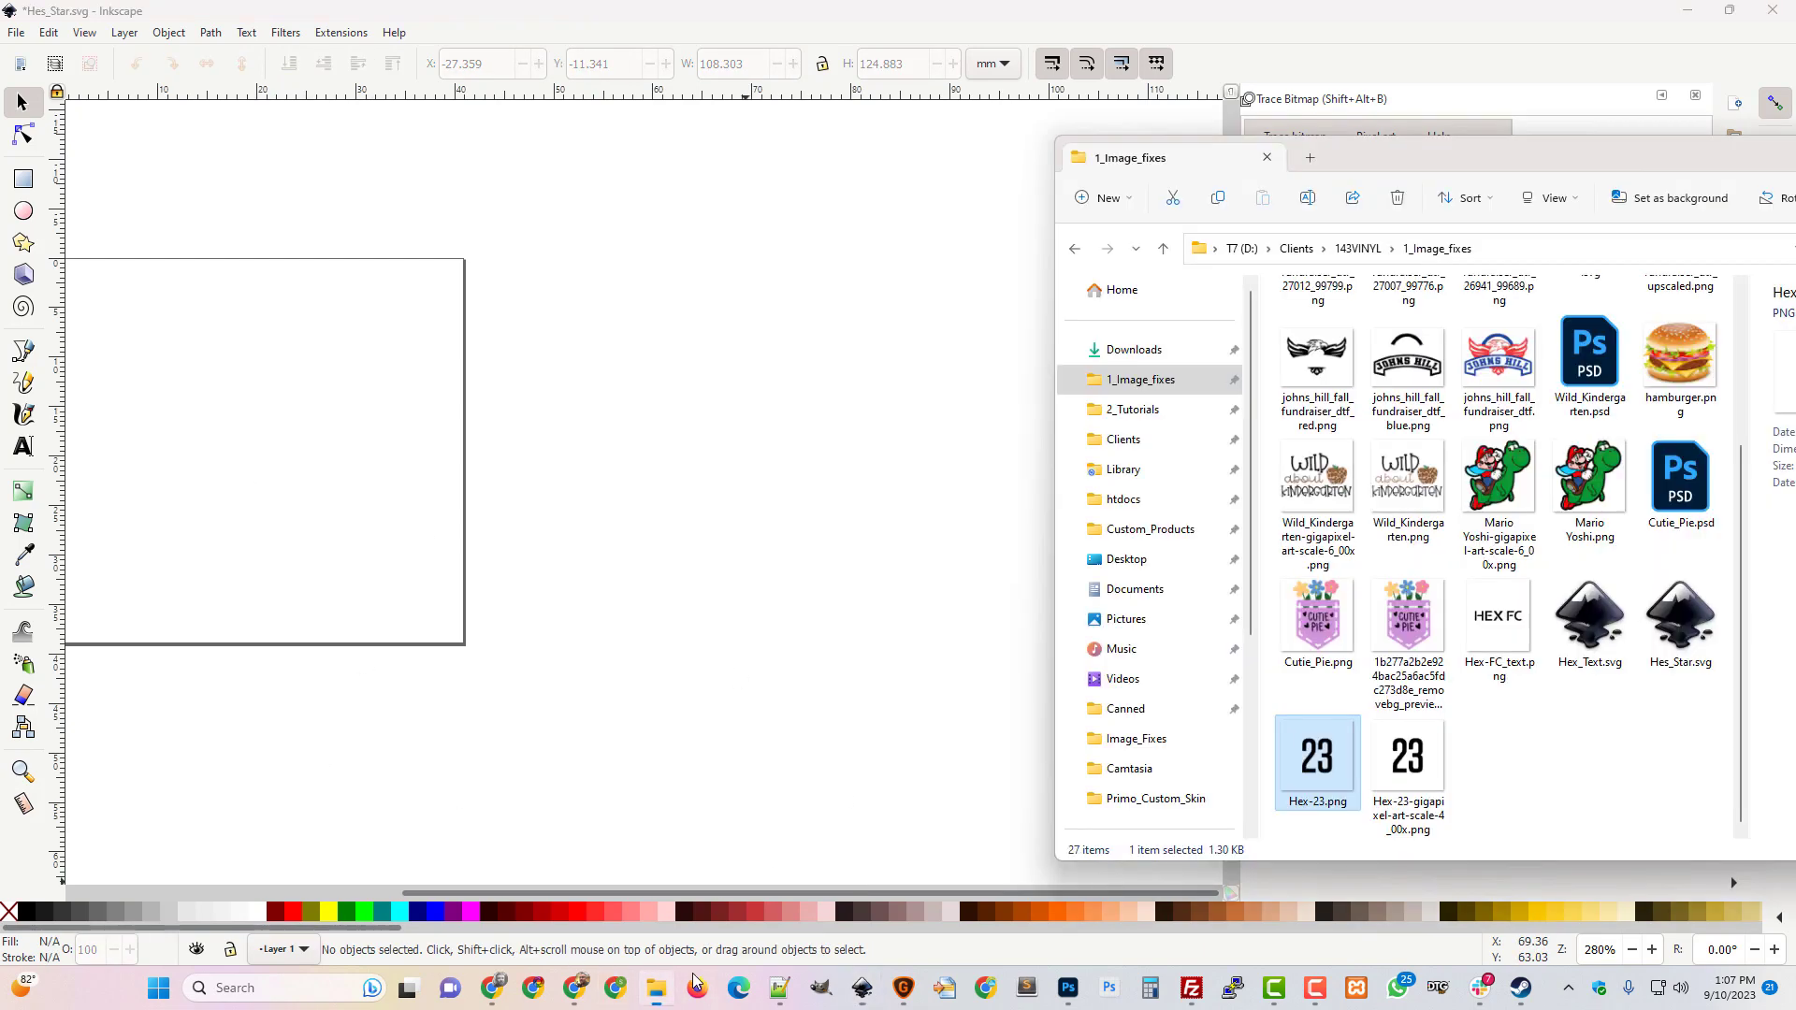
drag(1340, 753, 879, 678)
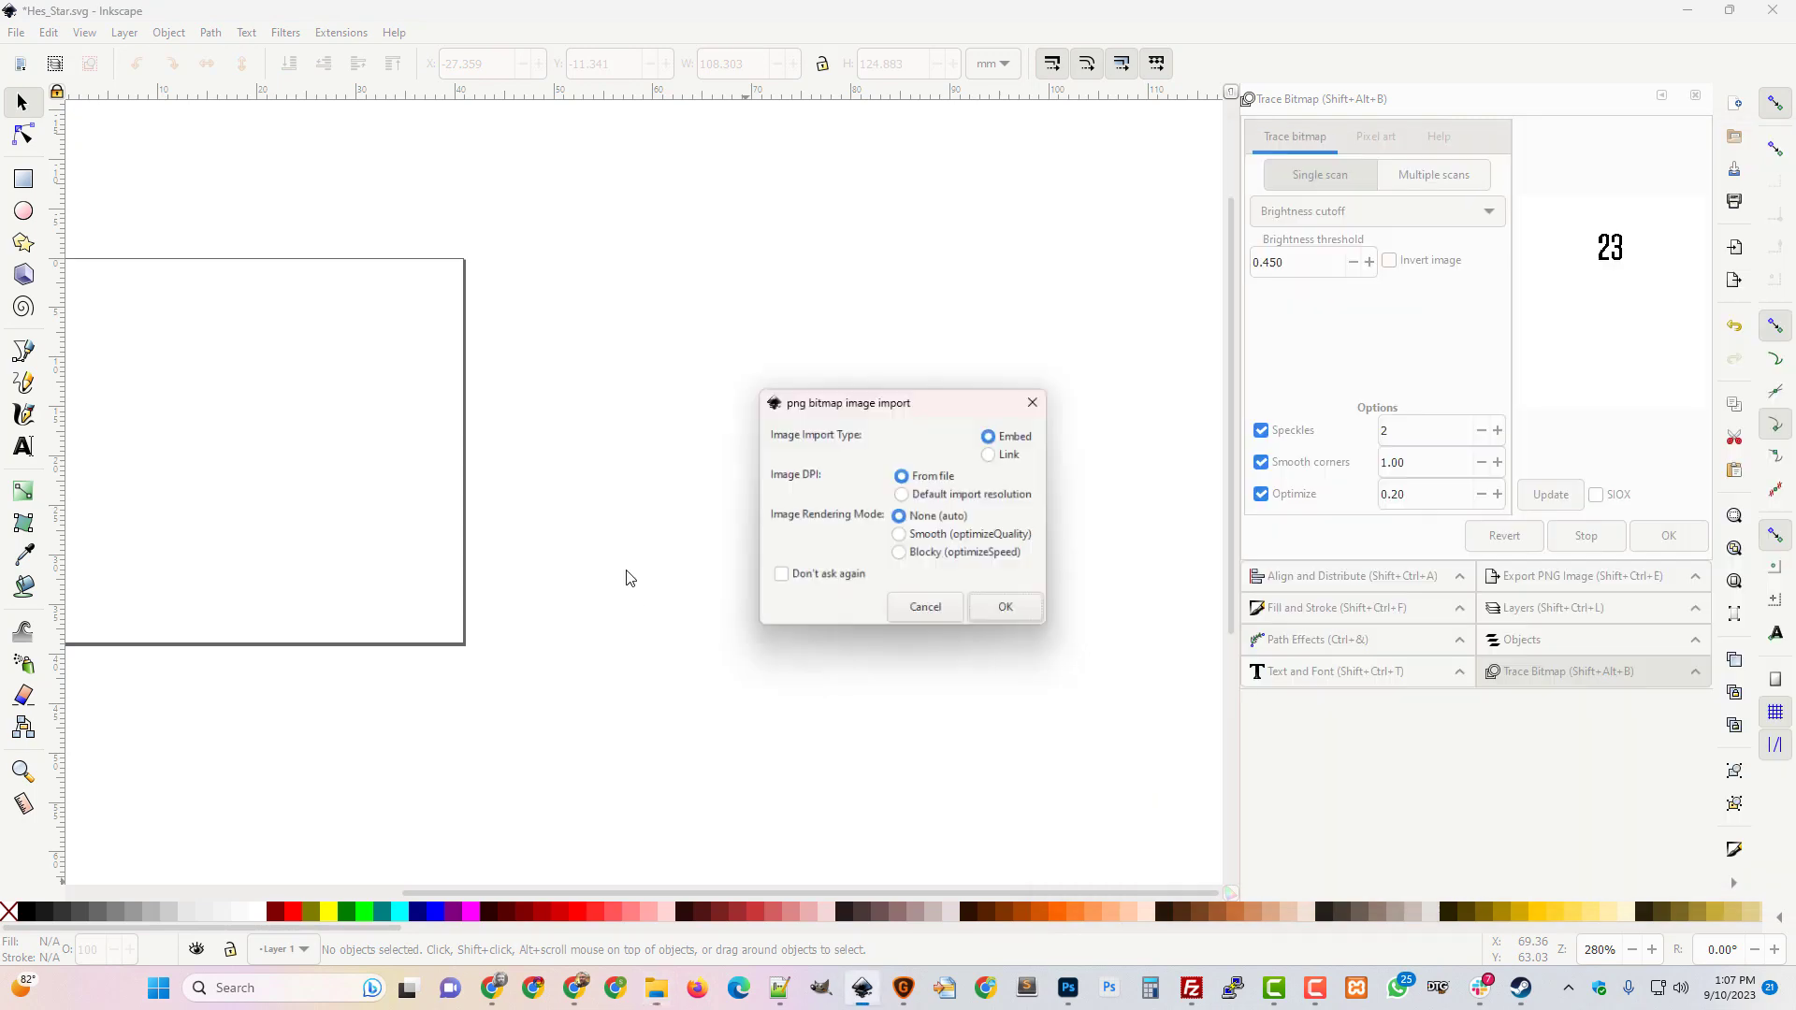
click(999, 610)
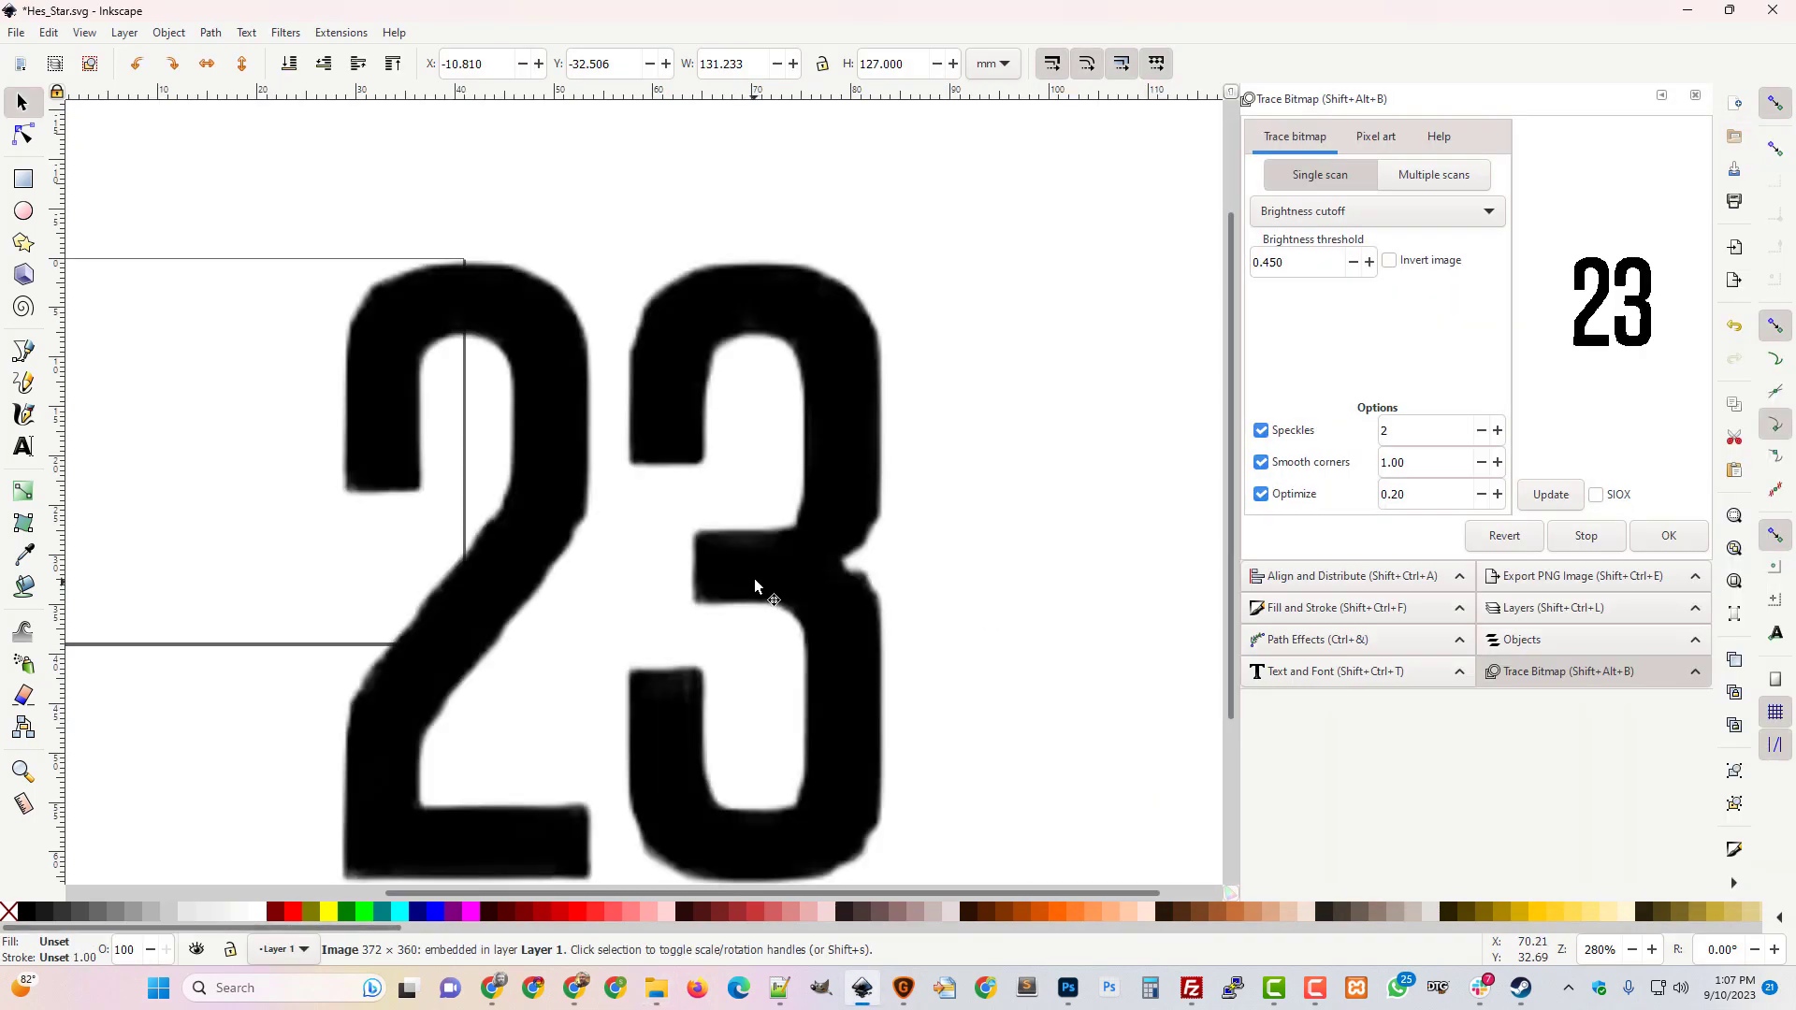
drag(781, 551, 877, 456)
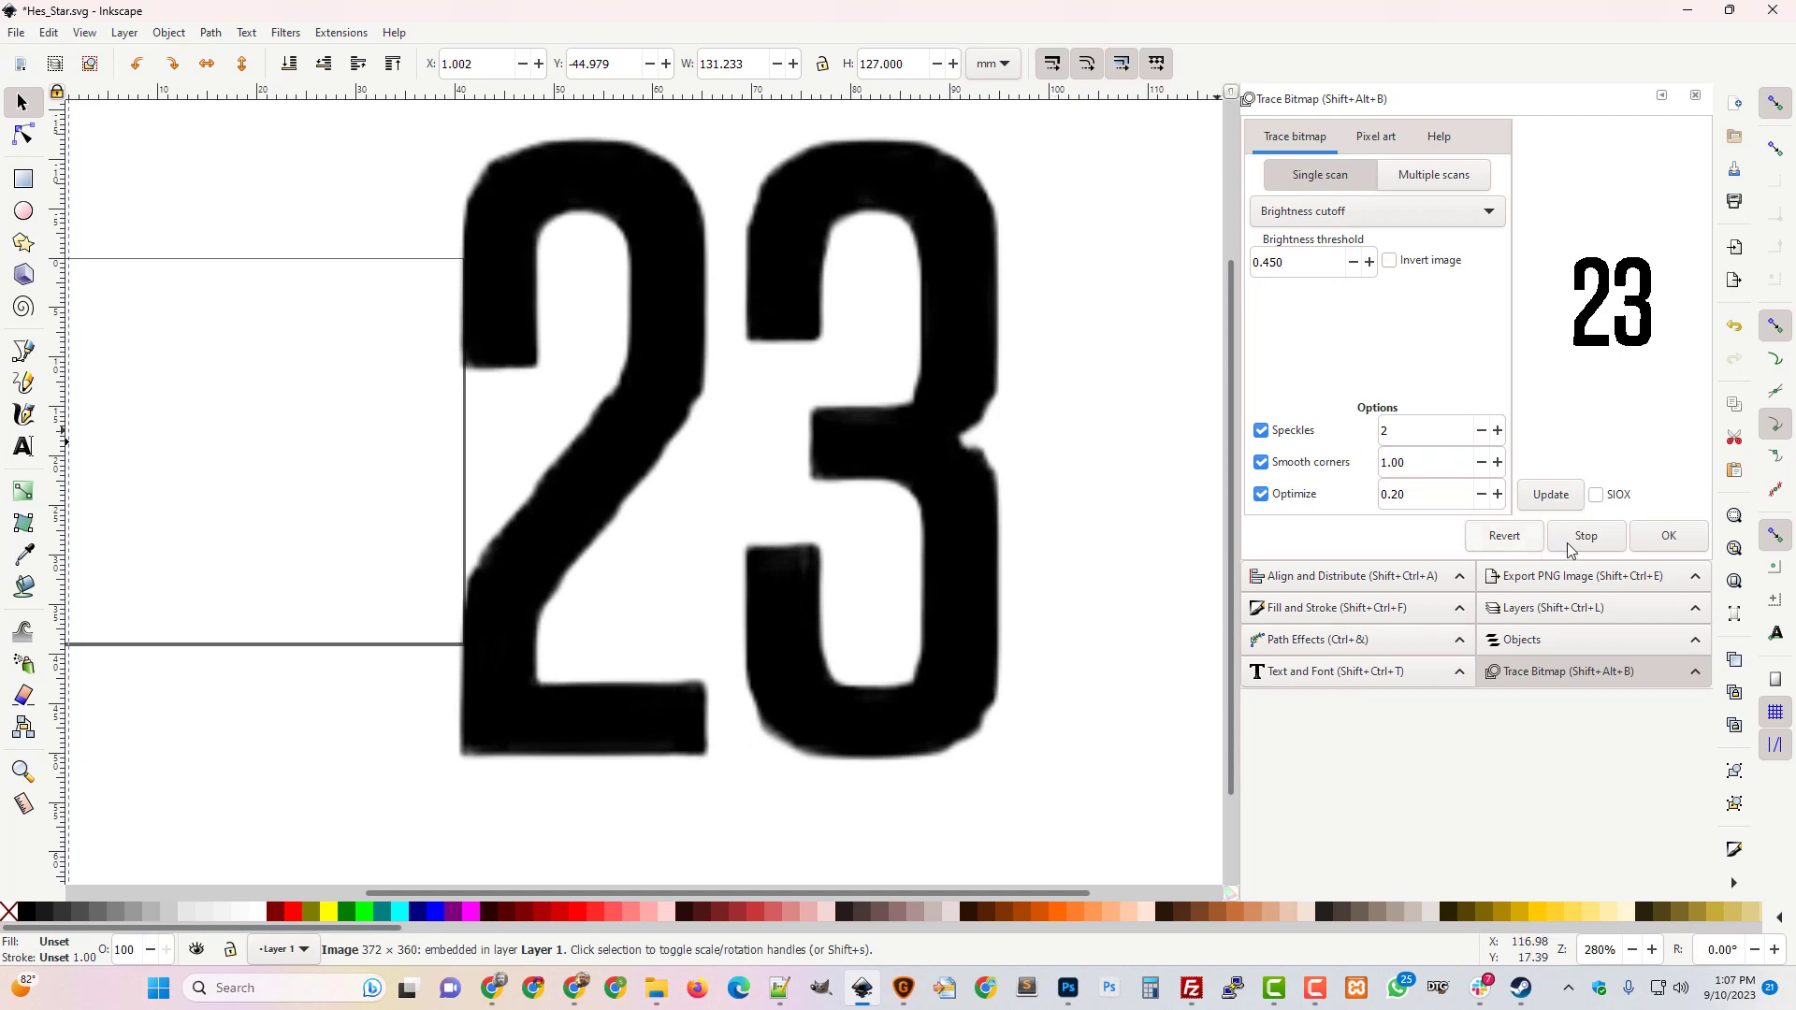
Trace the 23 bitmap with a single brightness cutoff scan and move the traced path to about X -18.09, Y -12.20 mm, beside the image.
click(1665, 539)
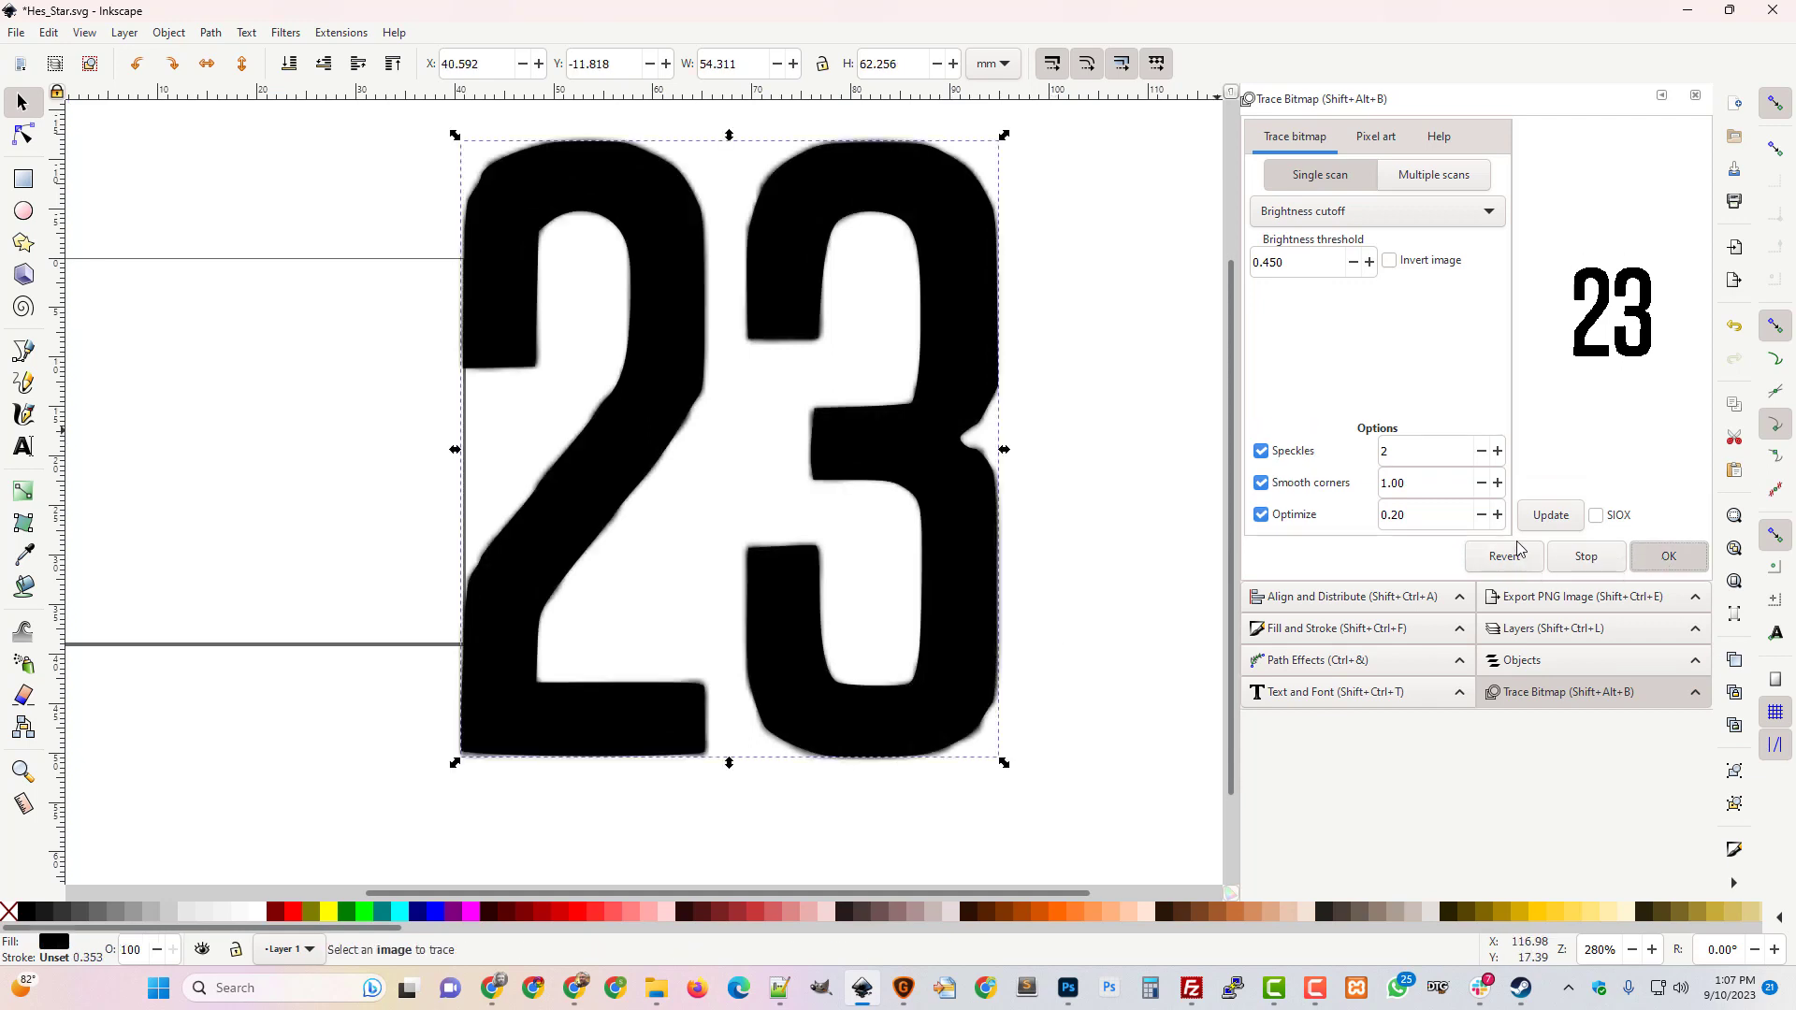
drag(974, 473, 366, 462)
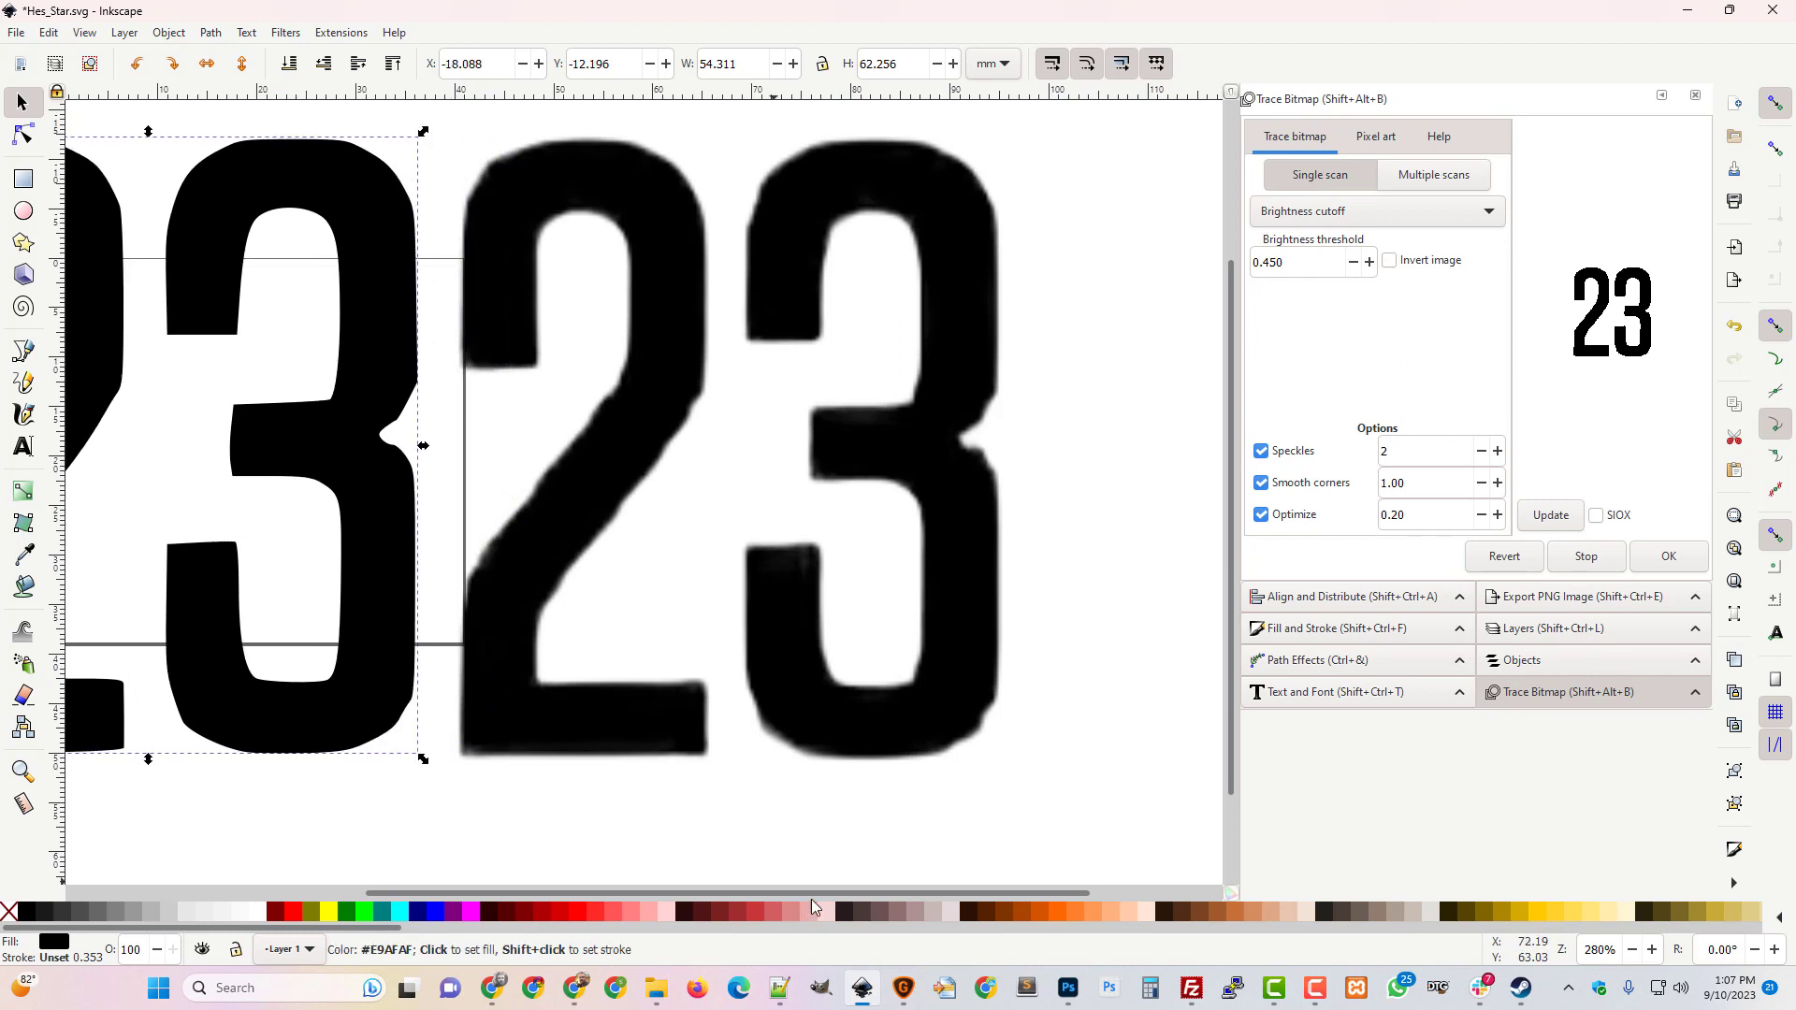
drag(825, 893, 561, 893)
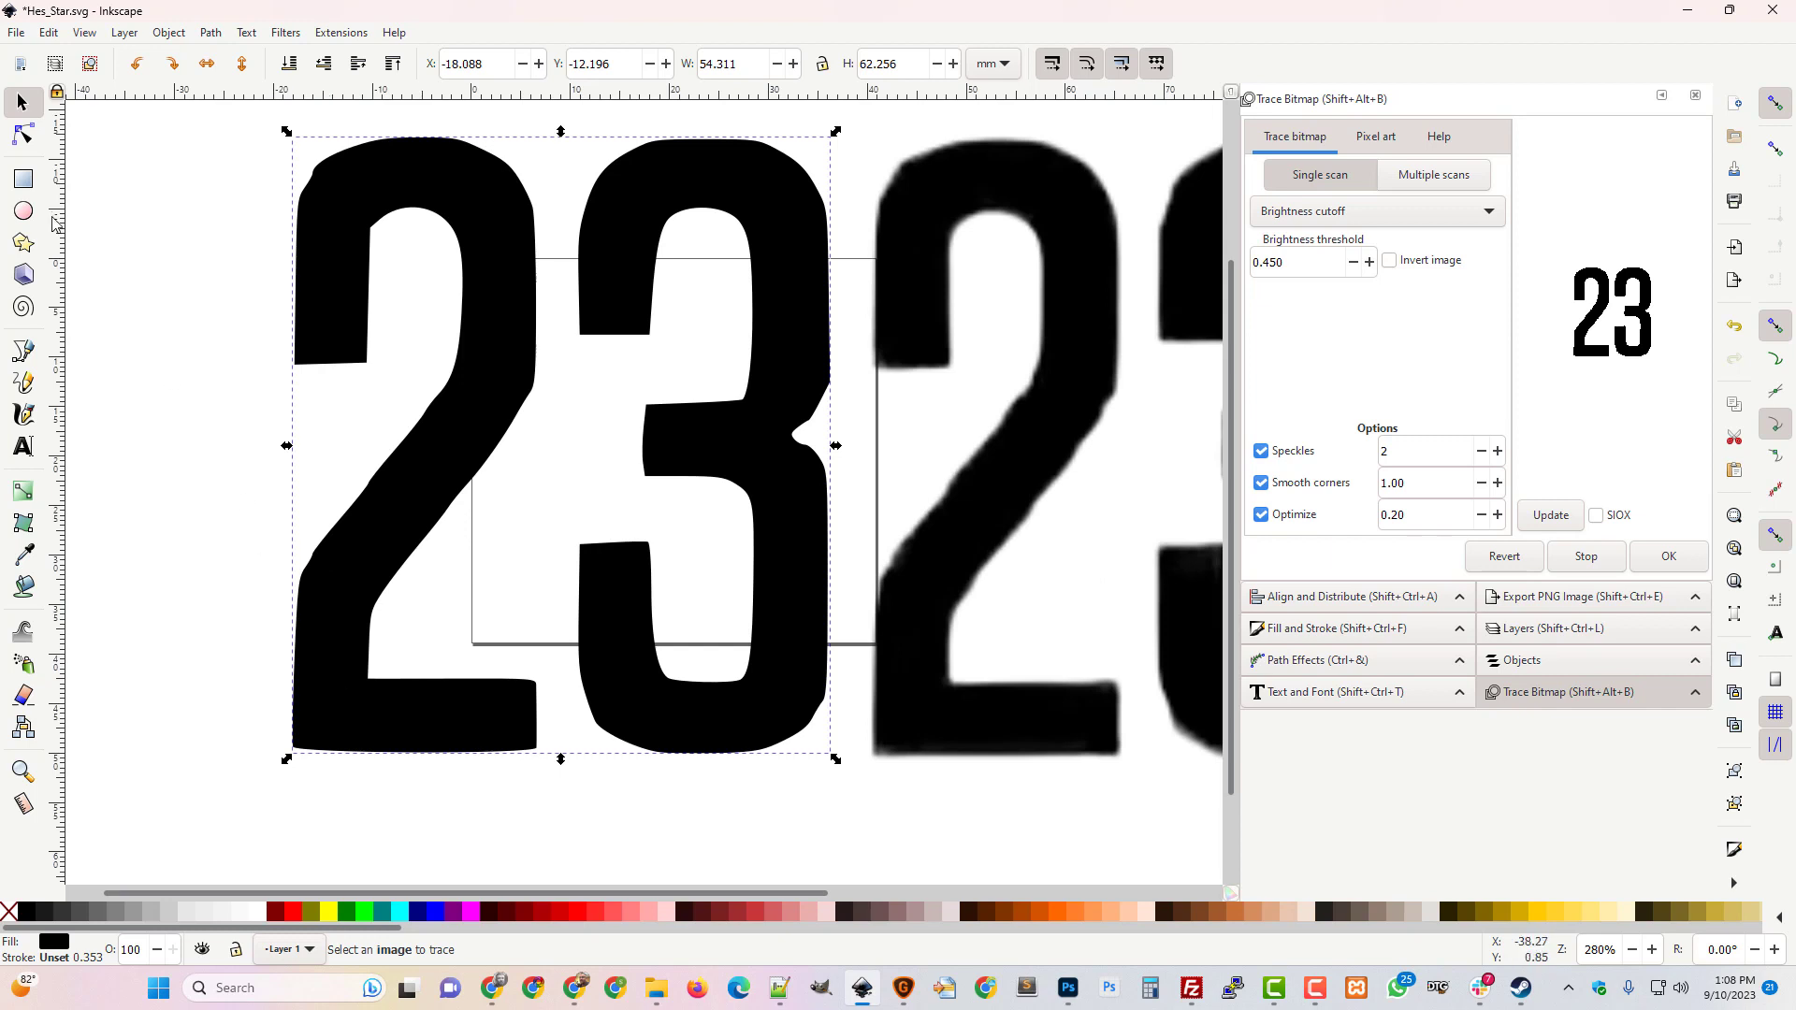
Join the two nodes at the lower-left corner of the traced 2 and make it a sharp cusp at about X -17.96, Y 50.11 mm.
click(23, 136)
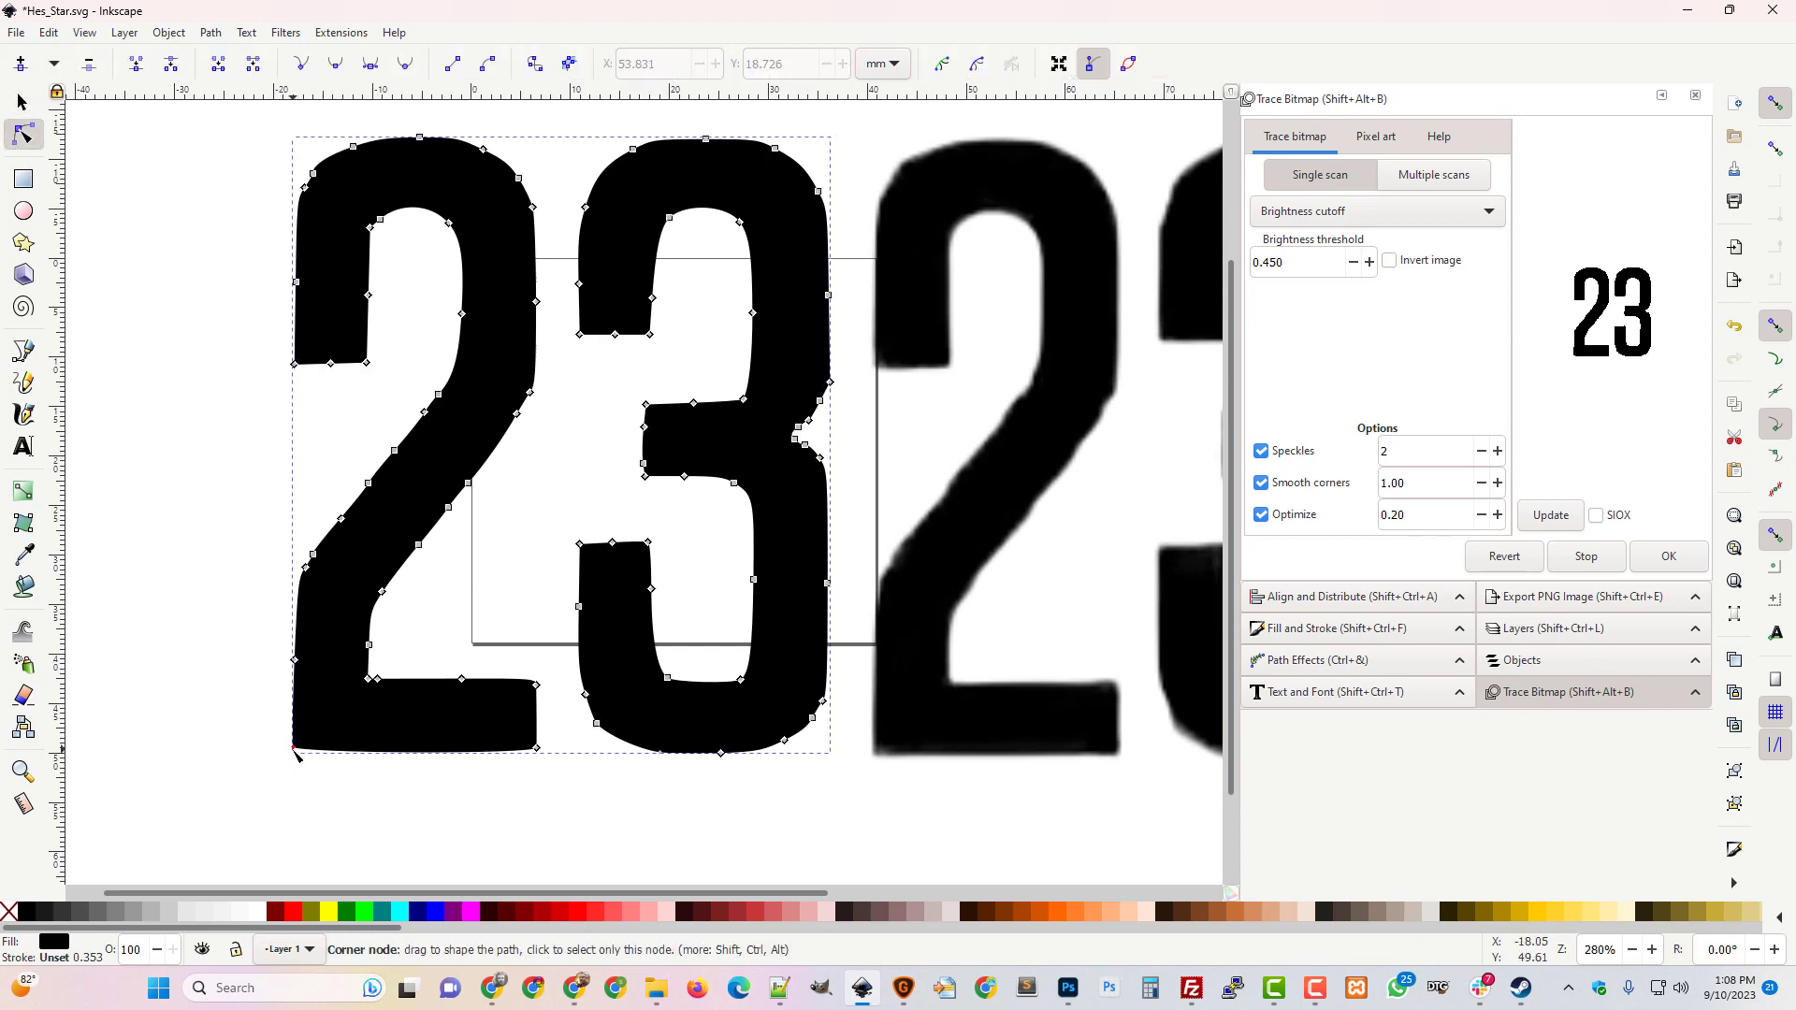
click(293, 748)
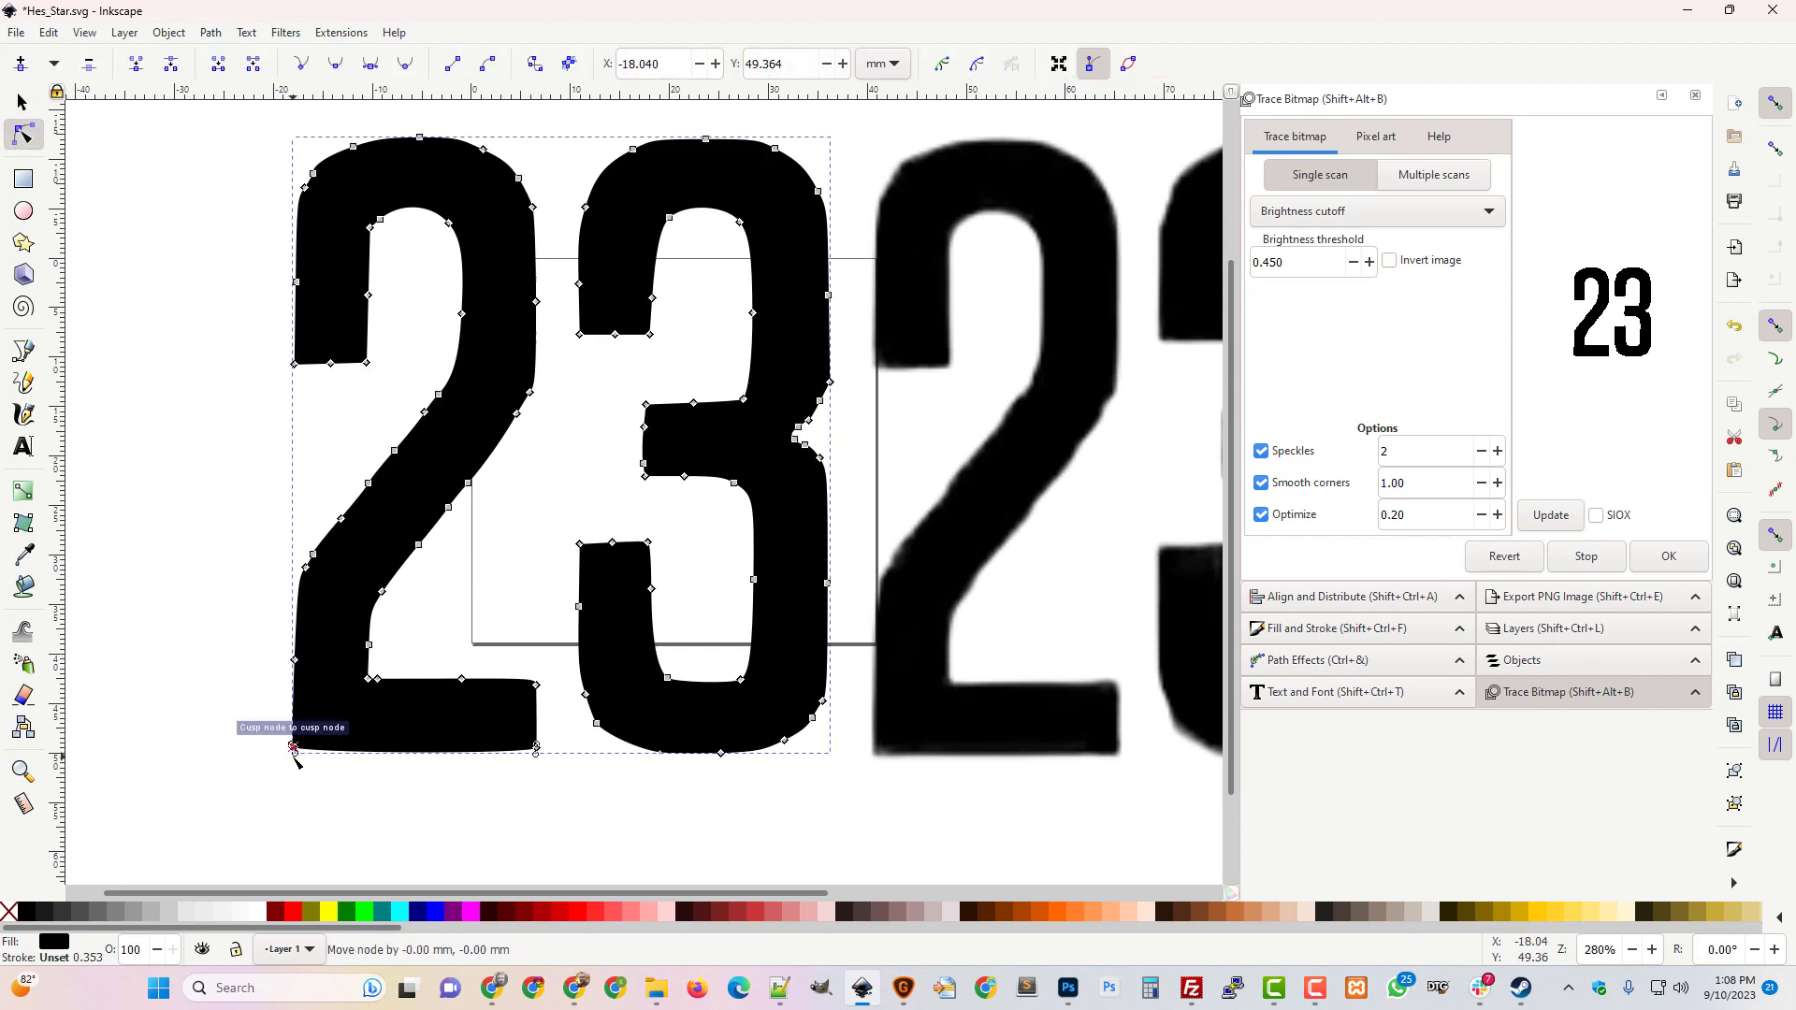
drag(265, 718, 323, 765)
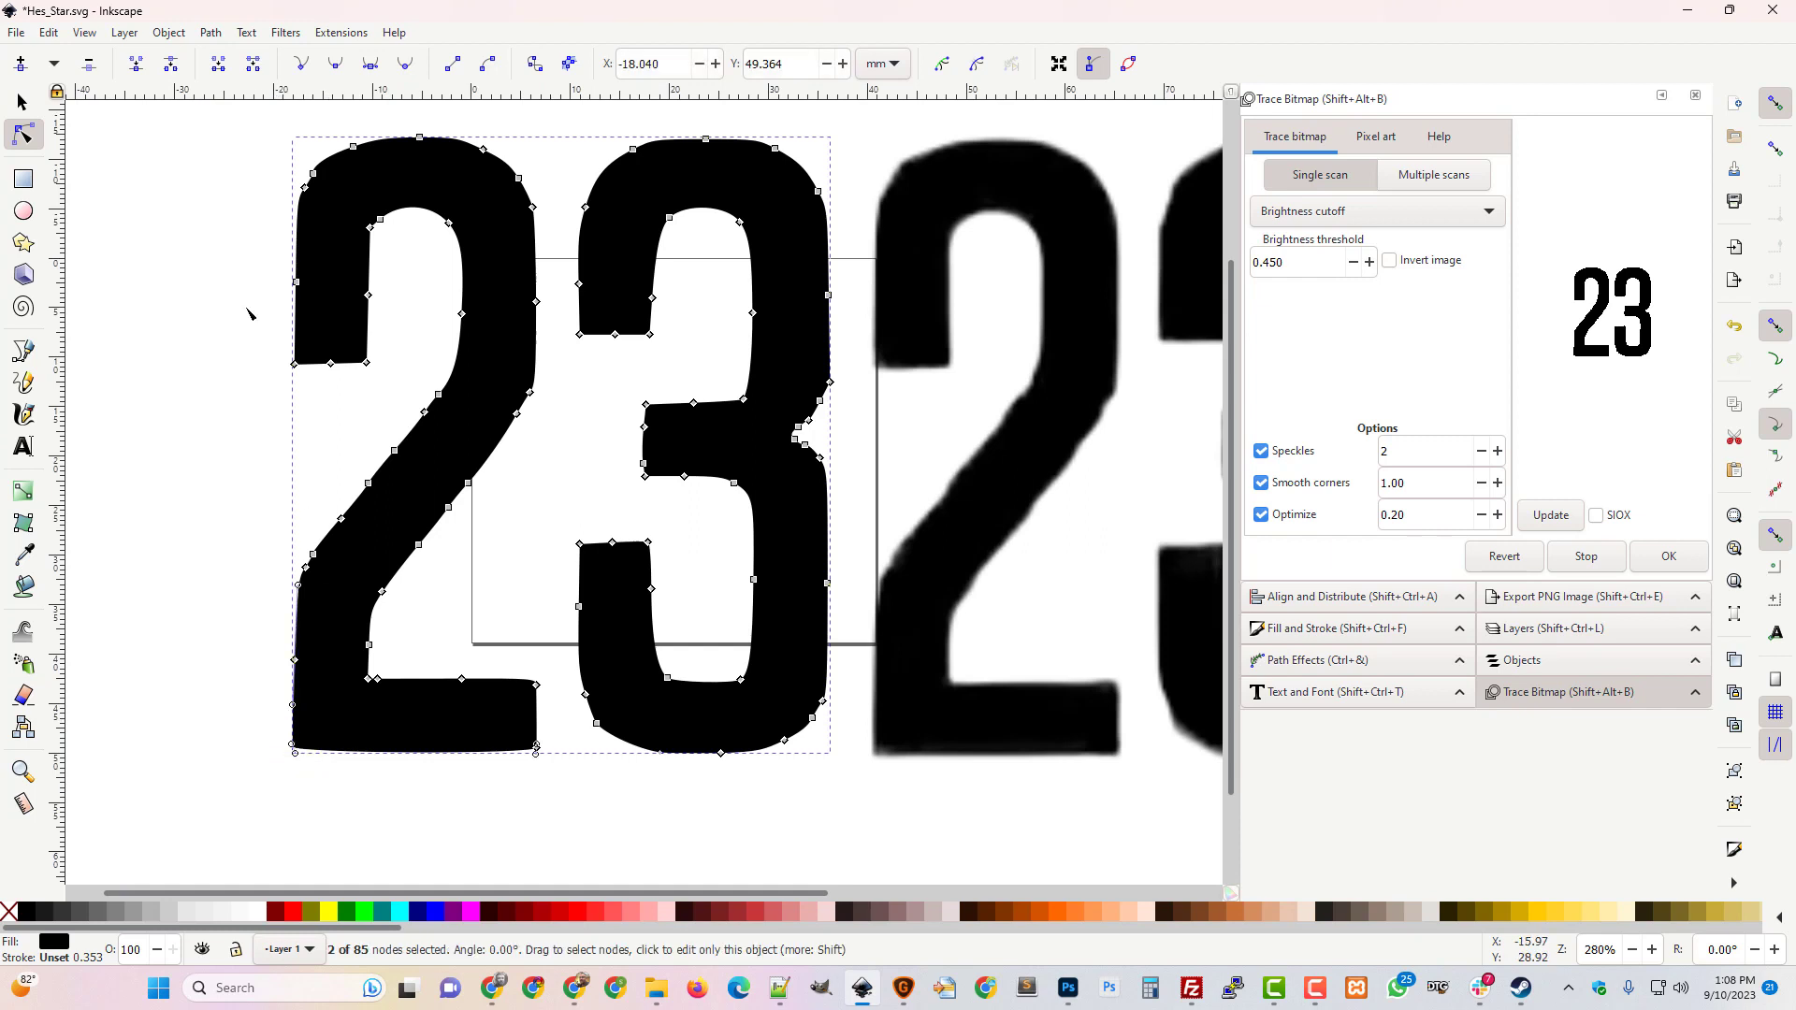
click(131, 67)
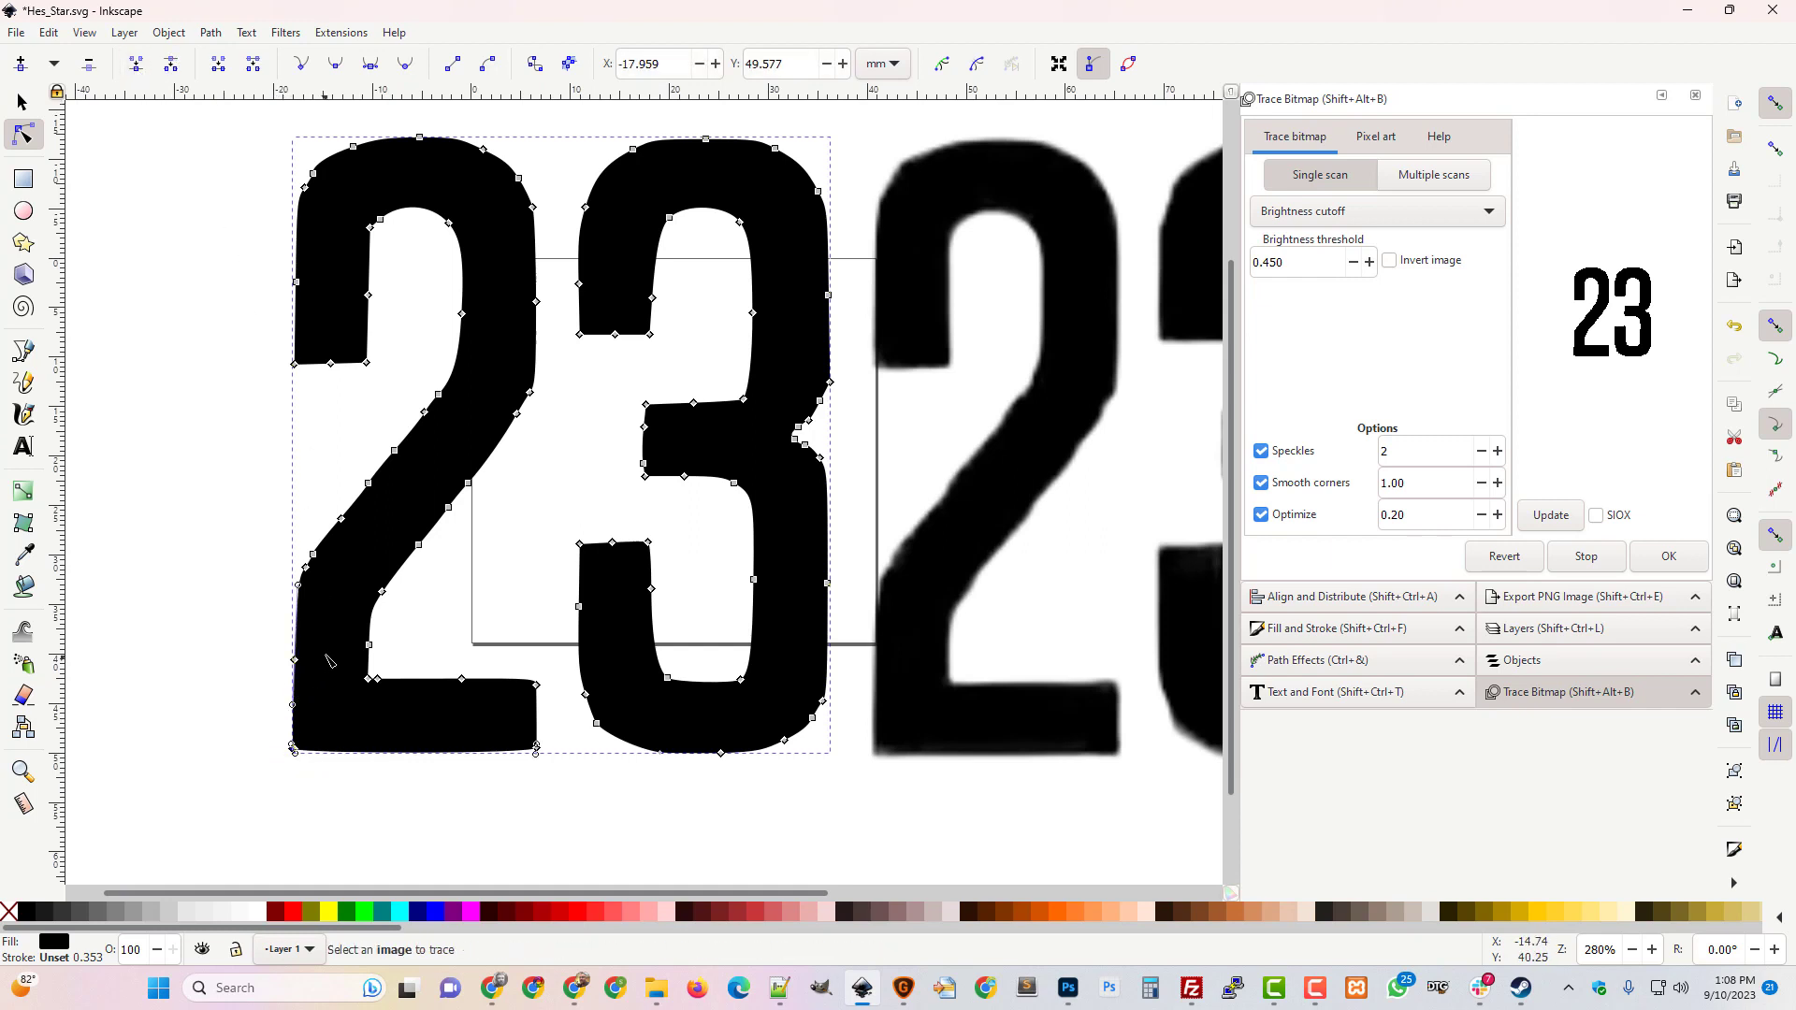
key(plus)
scroll(329, 674, down, 2)
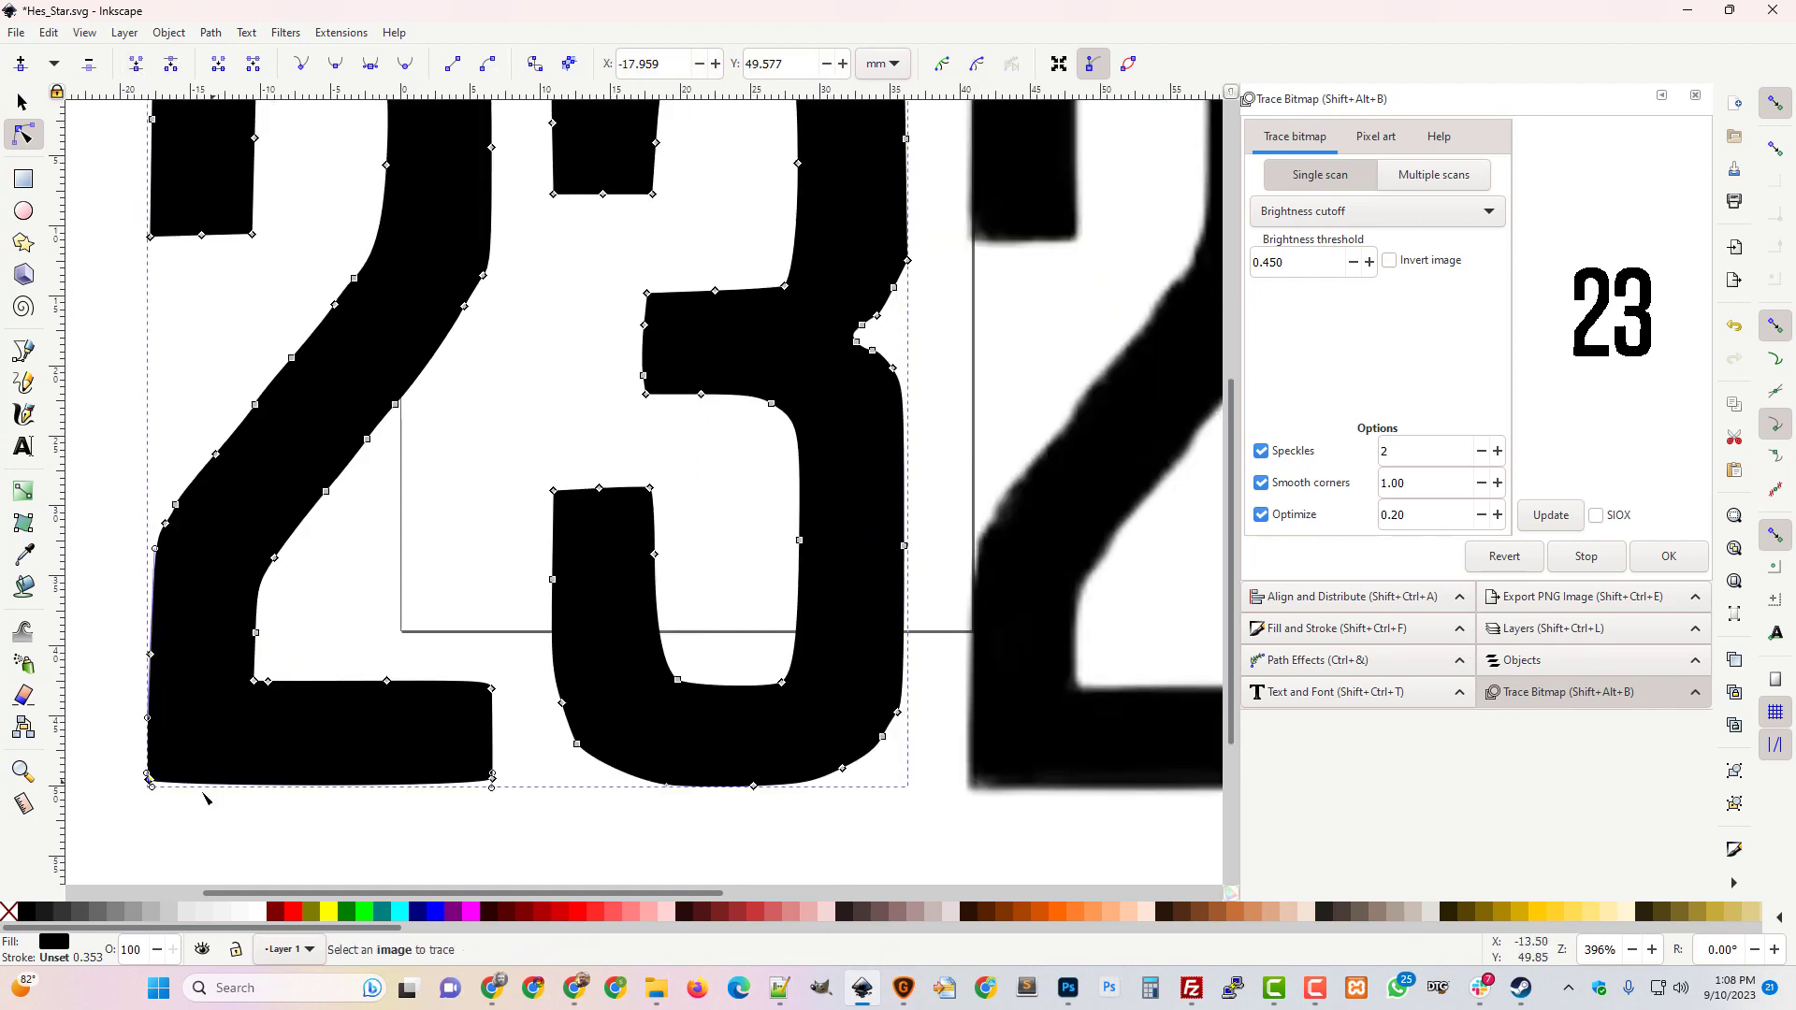
drag(152, 782, 154, 789)
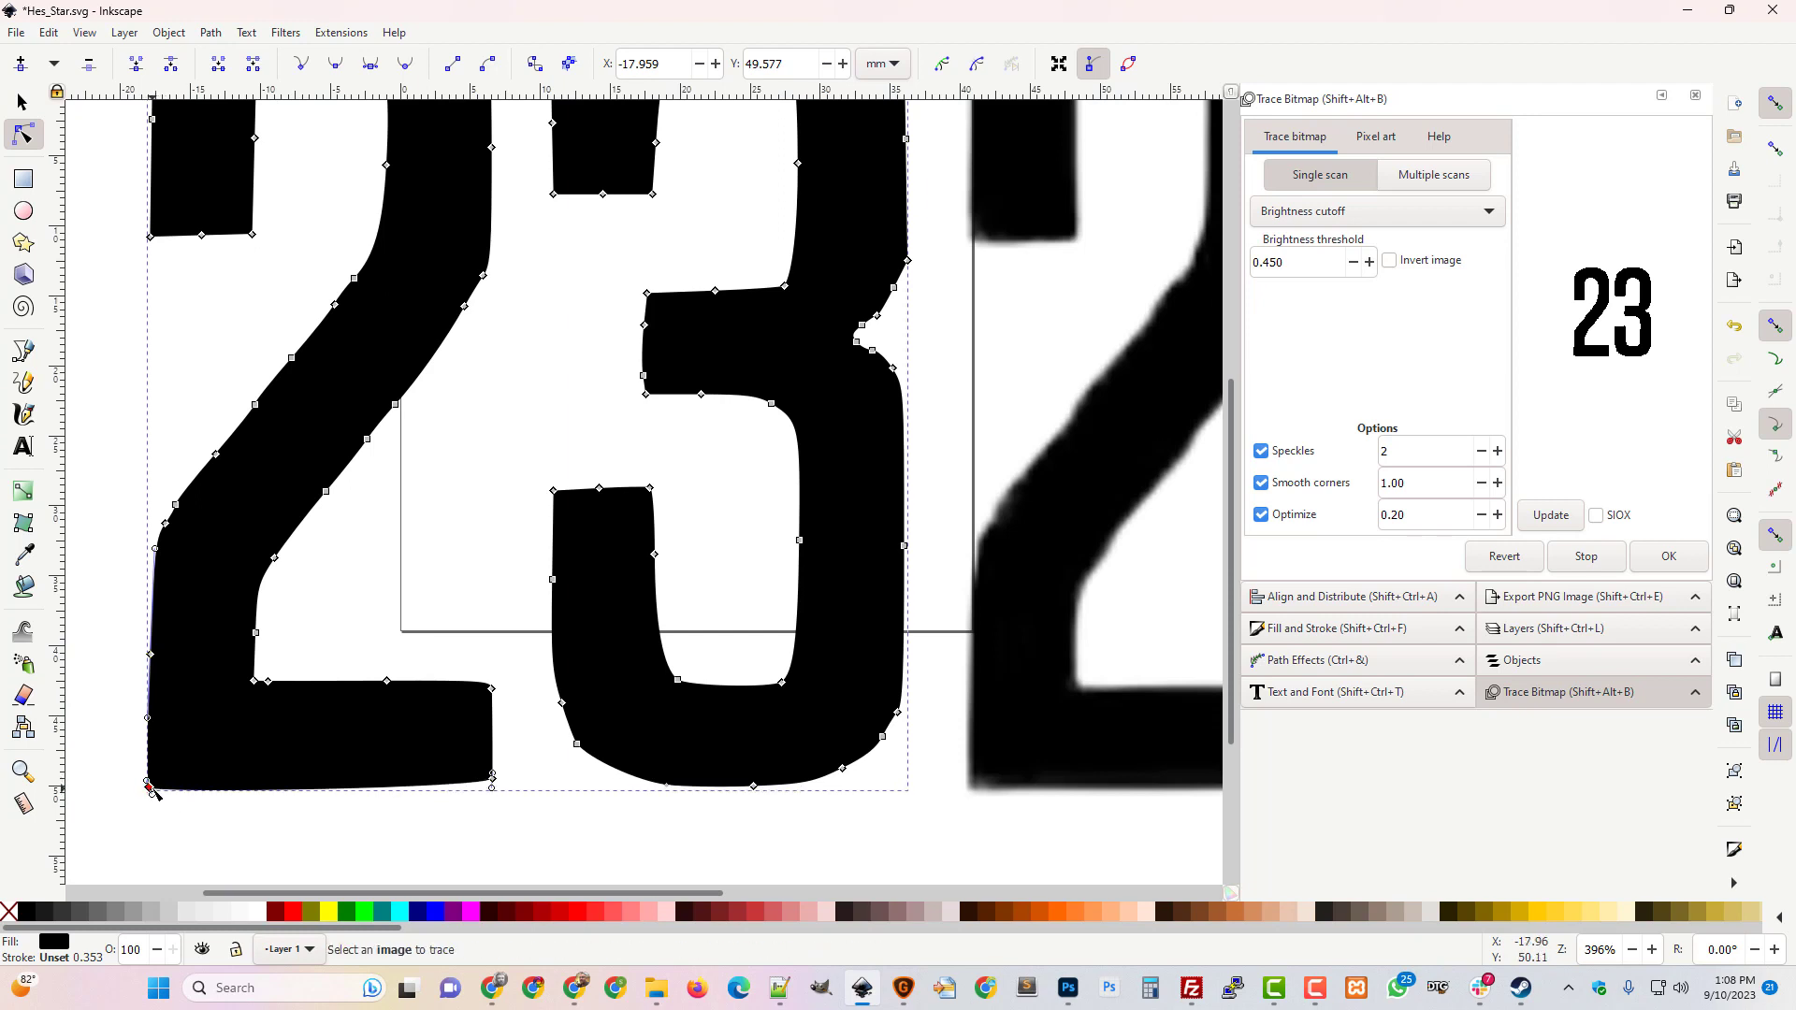
click(300, 64)
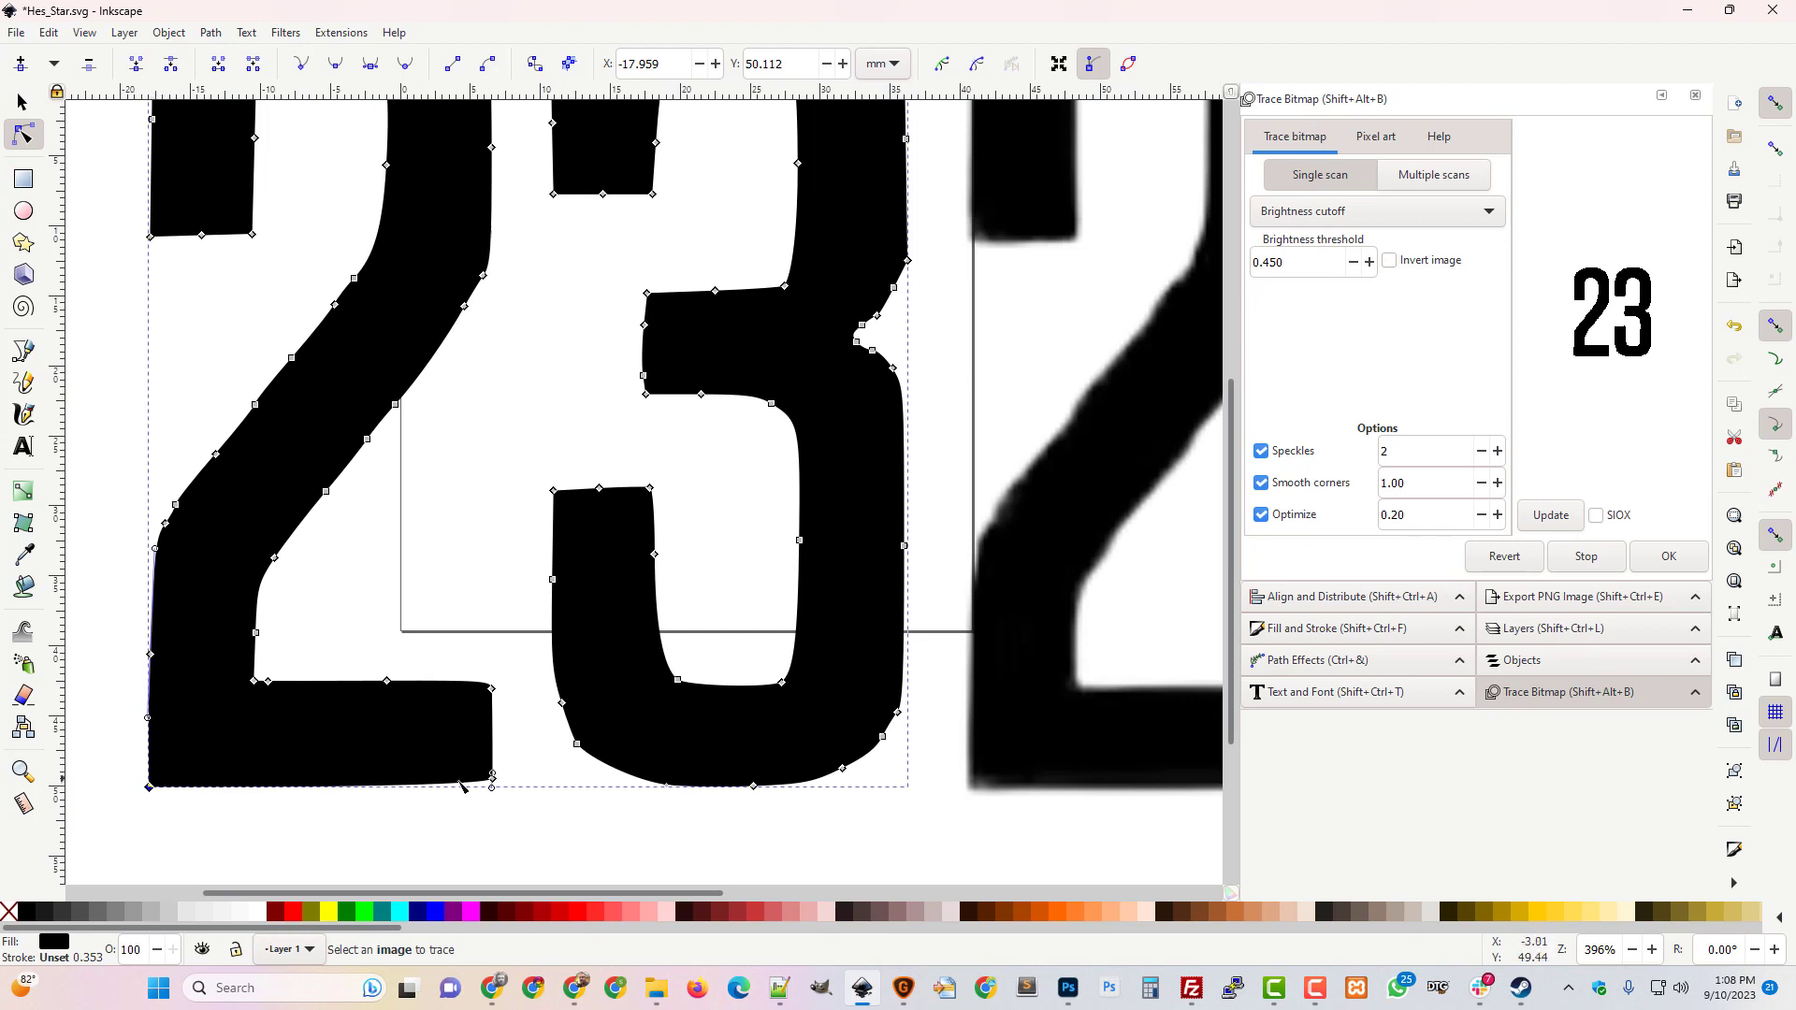
Square off both right-hand corners of the 2's foot with cusp nodes, placing the upper one at about X 6.54, Y 42.56 mm.
click(493, 776)
click(300, 64)
drag(494, 786, 494, 790)
click(491, 686)
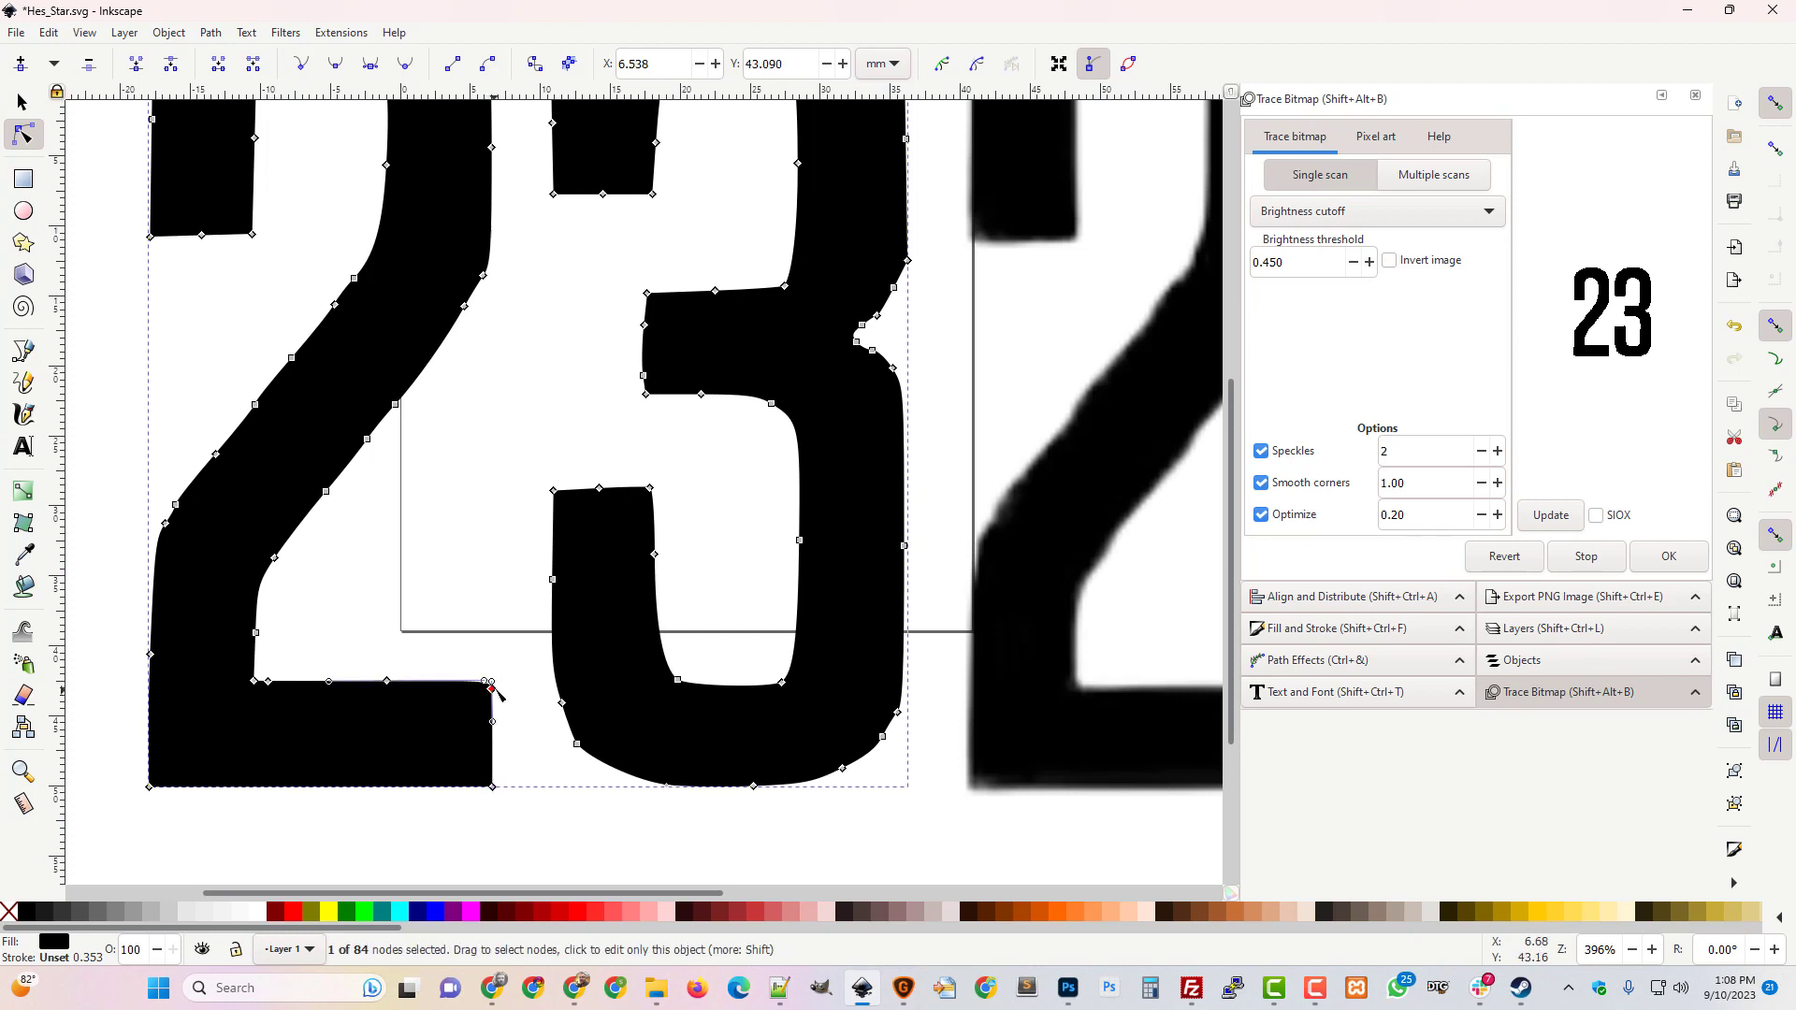
click(304, 66)
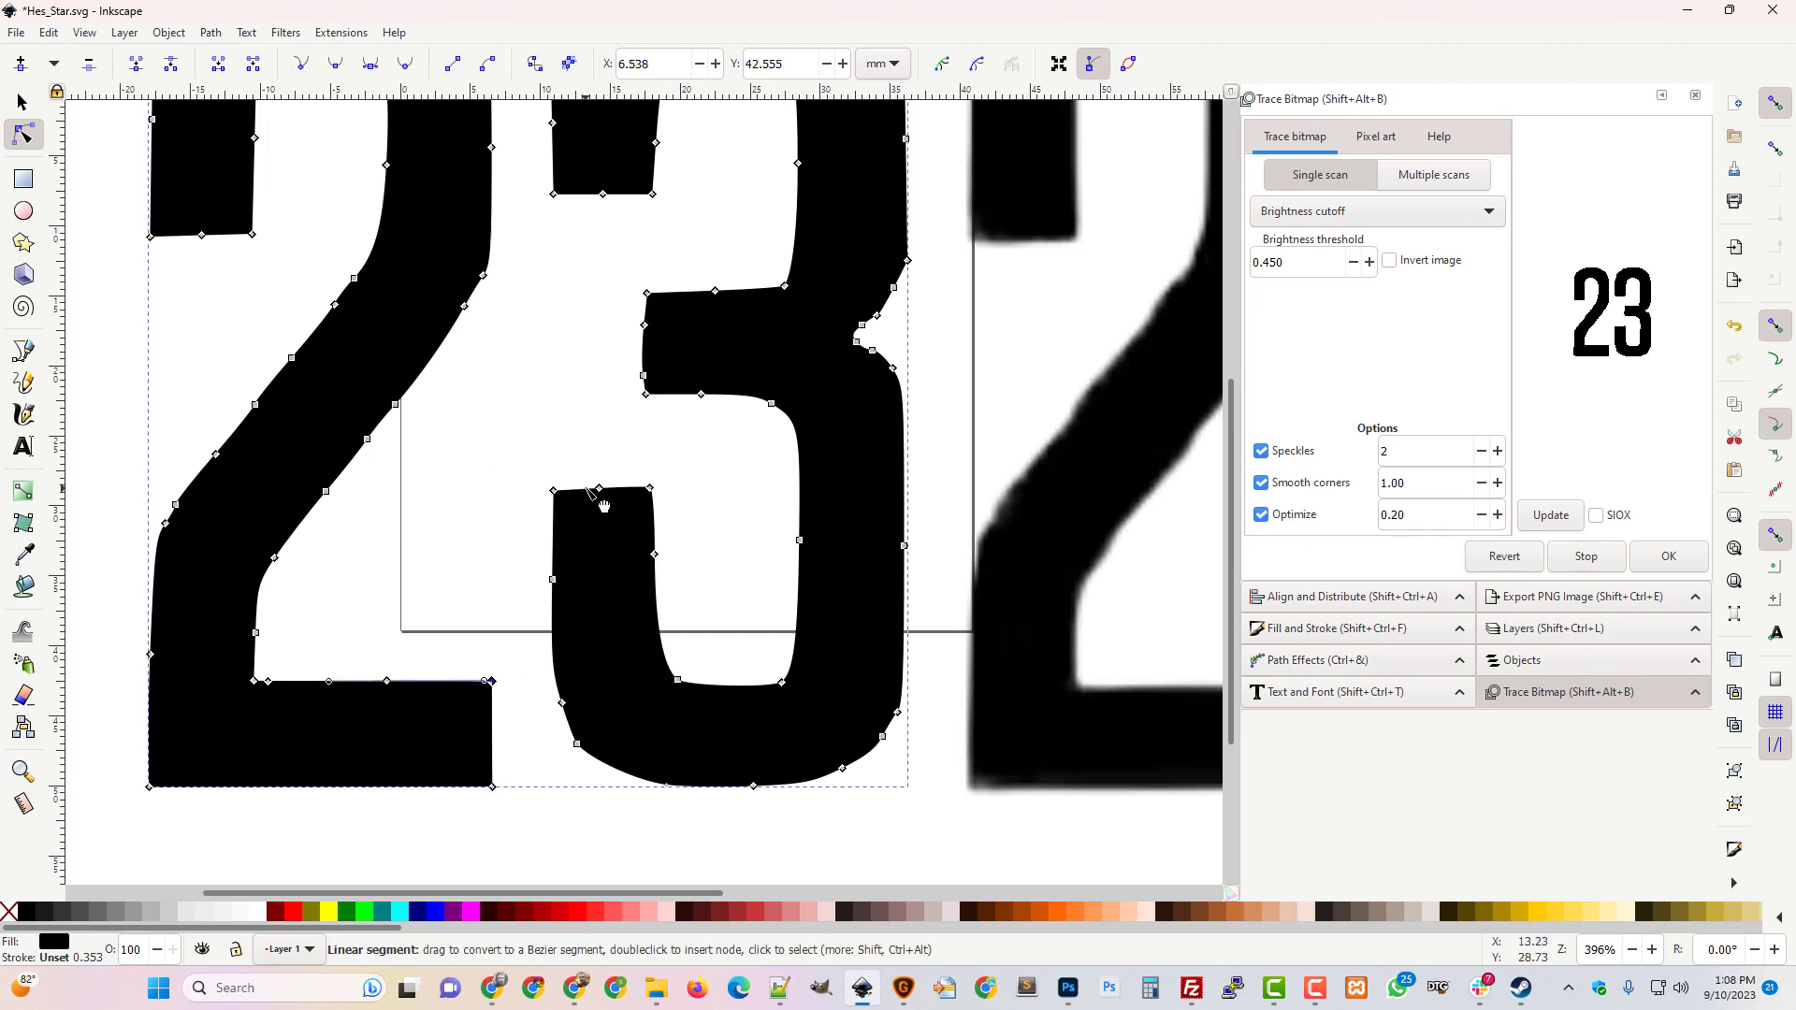
Adjust the upper-left corner node of the traced 3's lower hook to straighten its end.
click(554, 491)
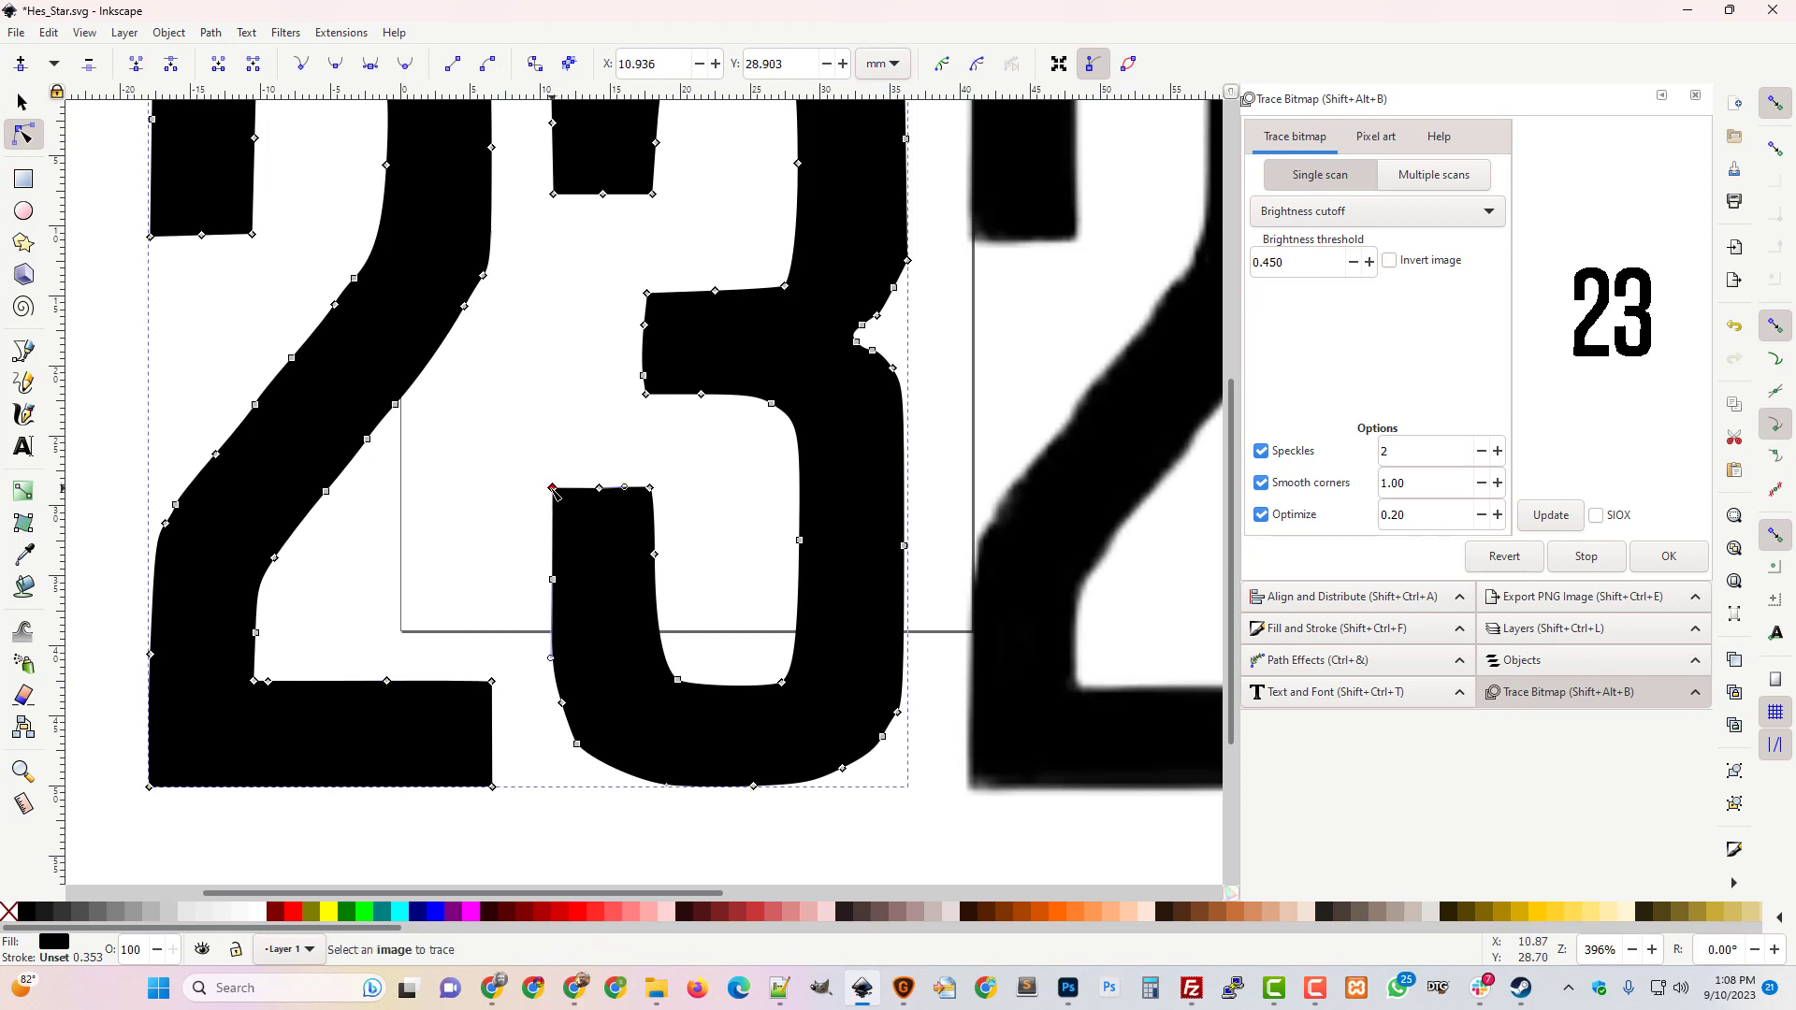
click(552, 490)
click(893, 726)
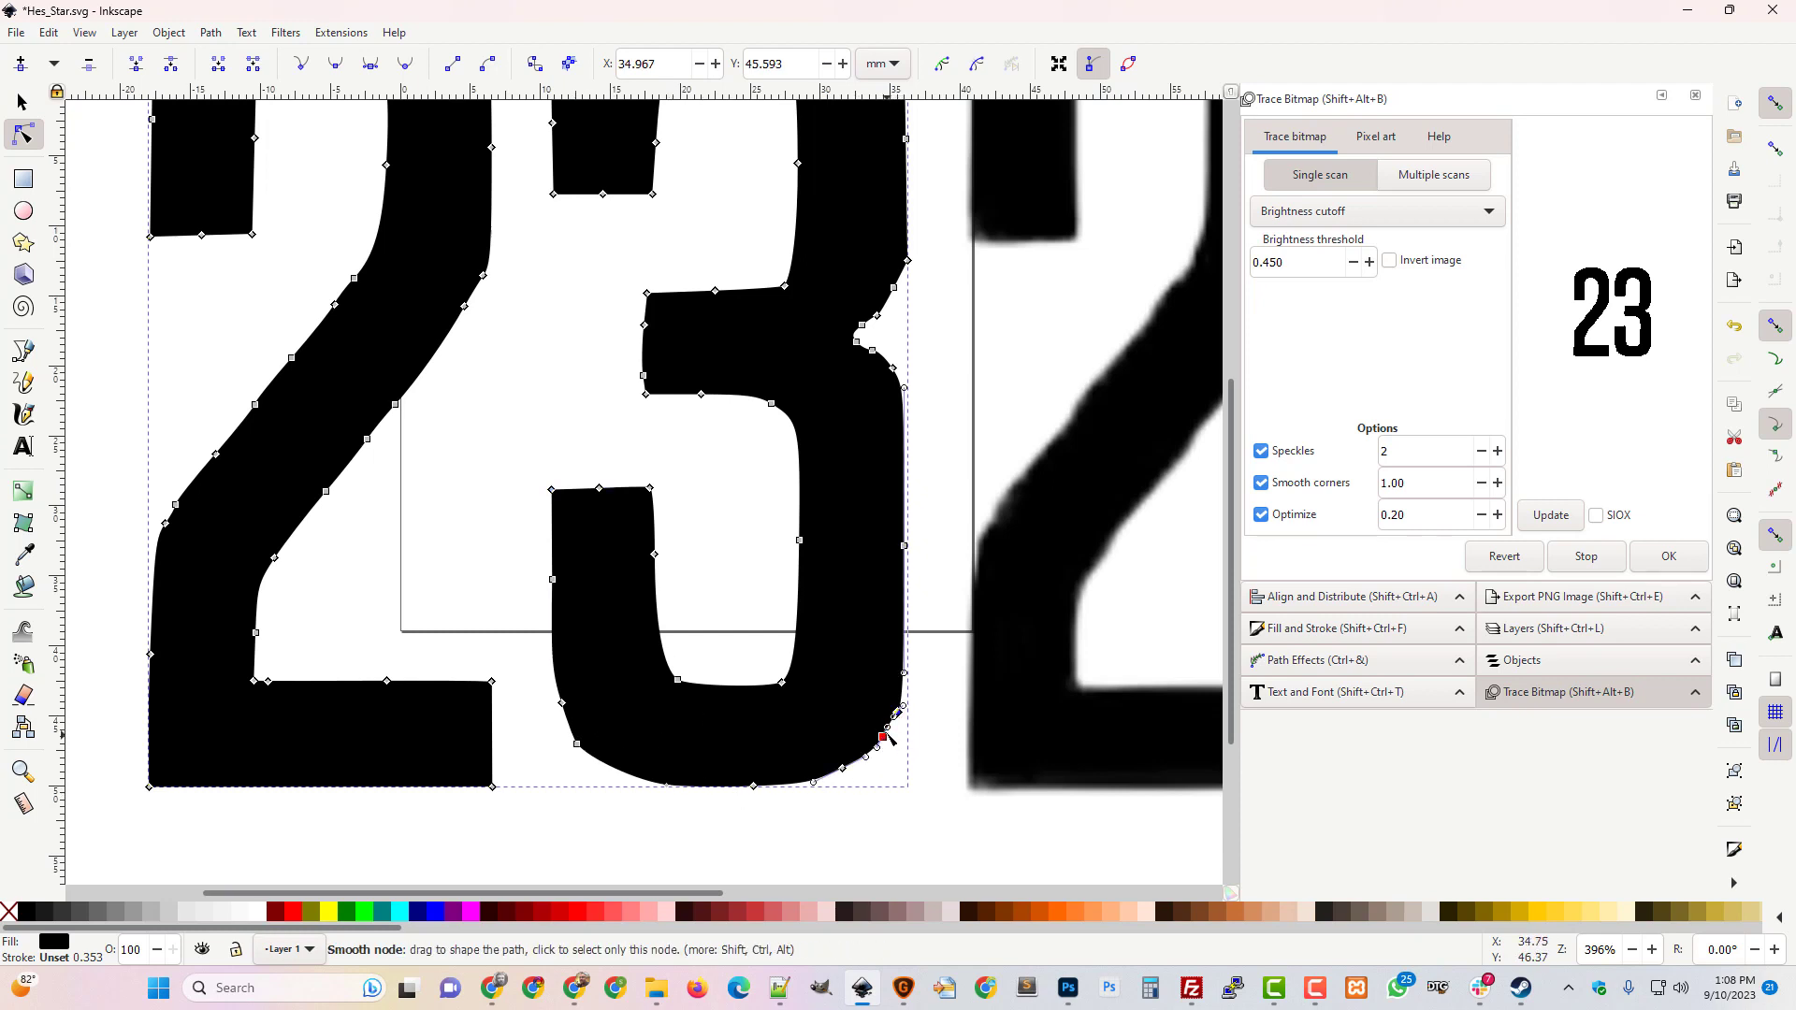
click(948, 610)
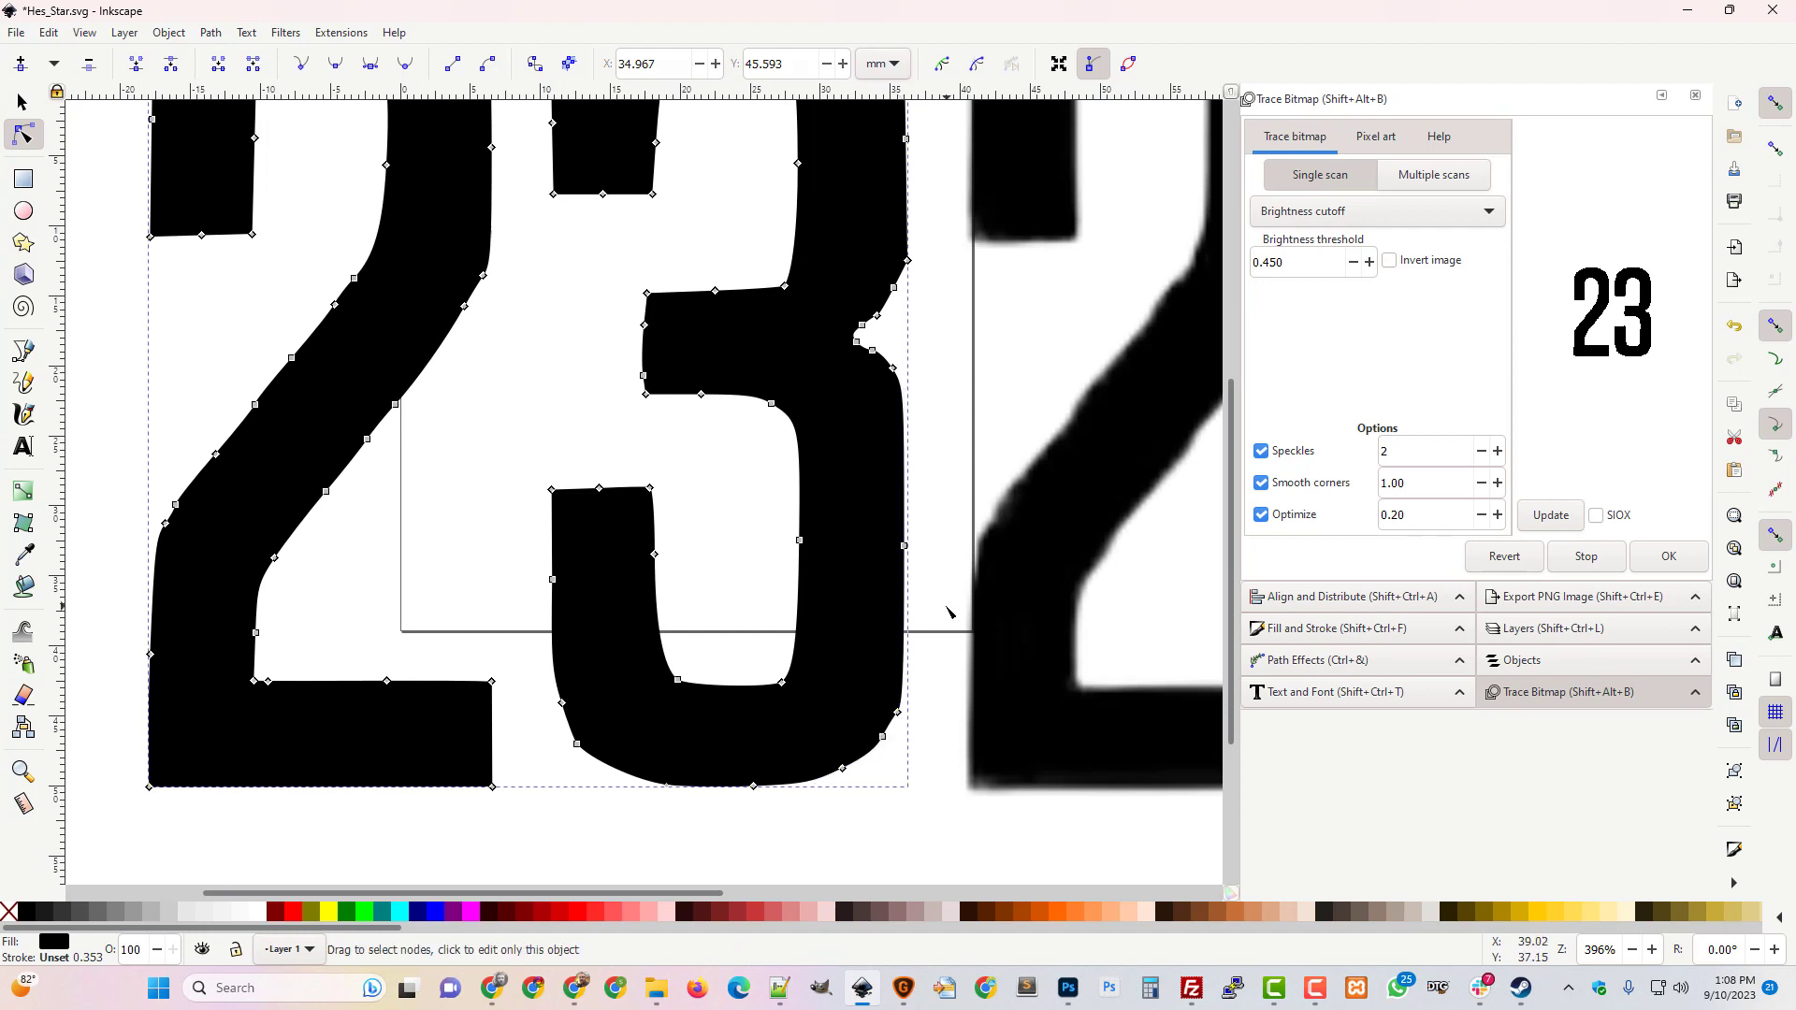
Smooth the upper-left curve of the traced 2 by reshaping its nodes, placing the lower one at about X -17.05, Y -7.54 mm.
scroll(905, 477, up, 7)
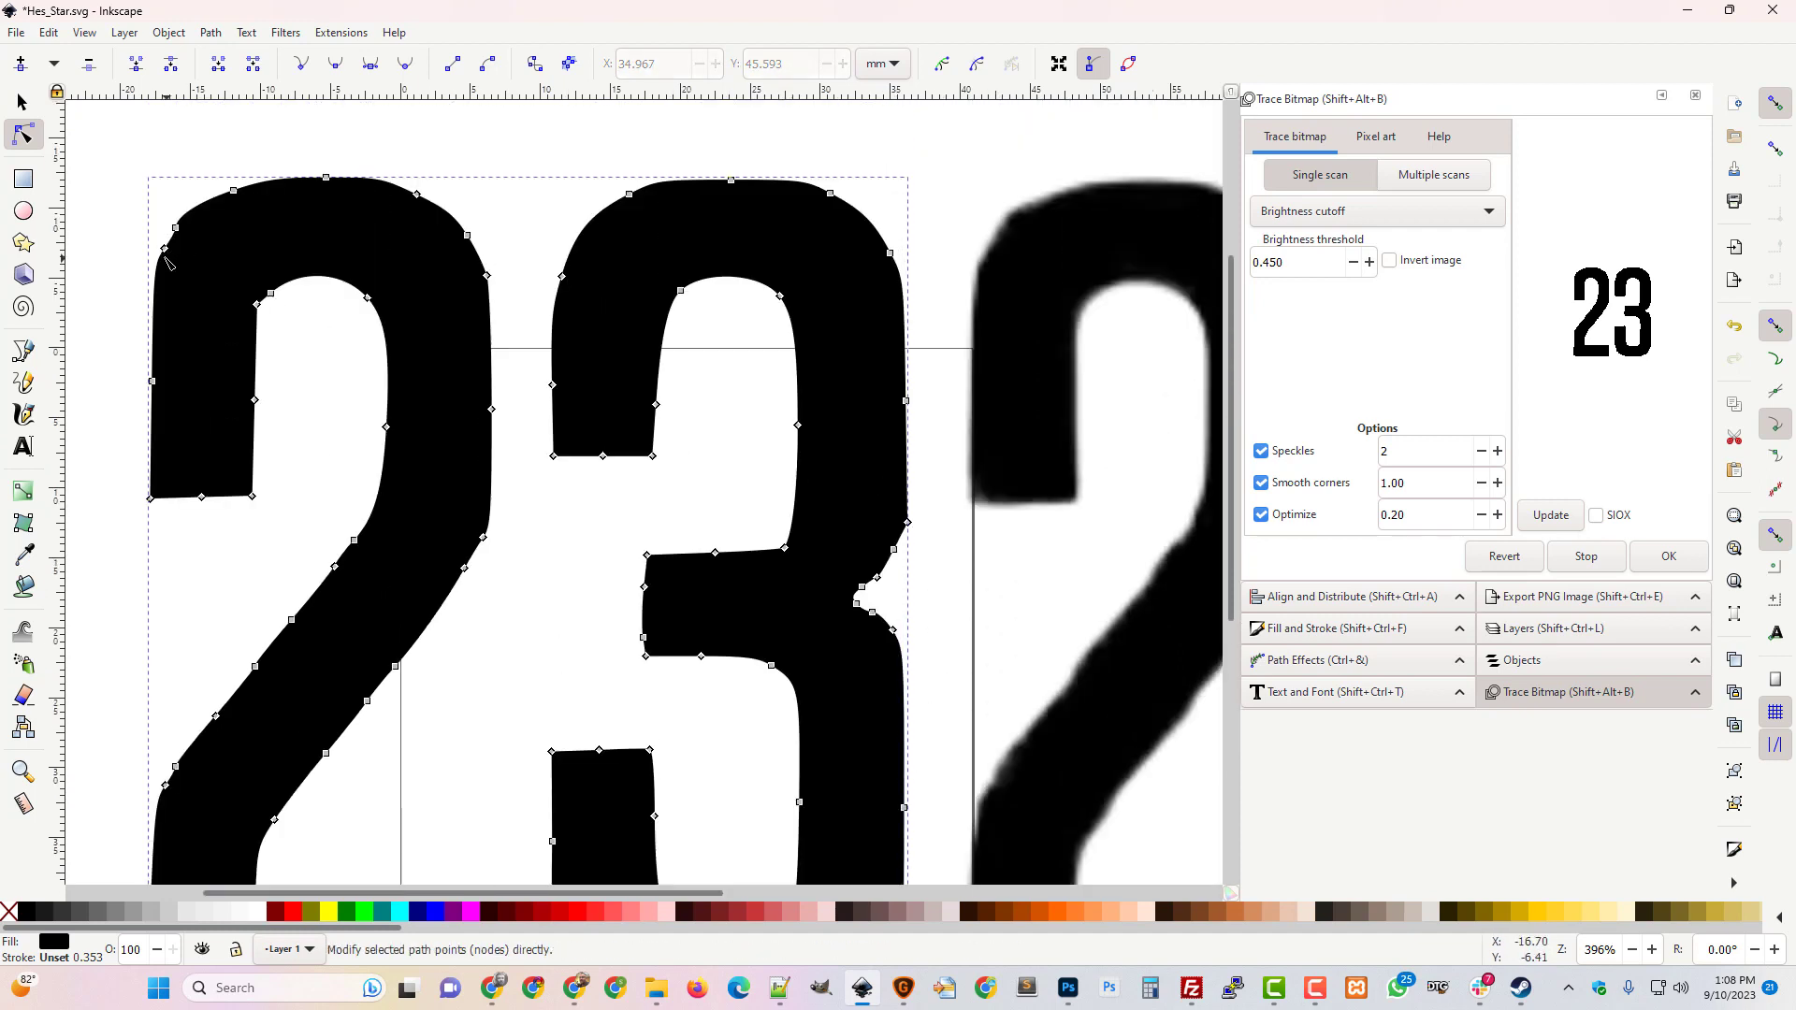
click(165, 248)
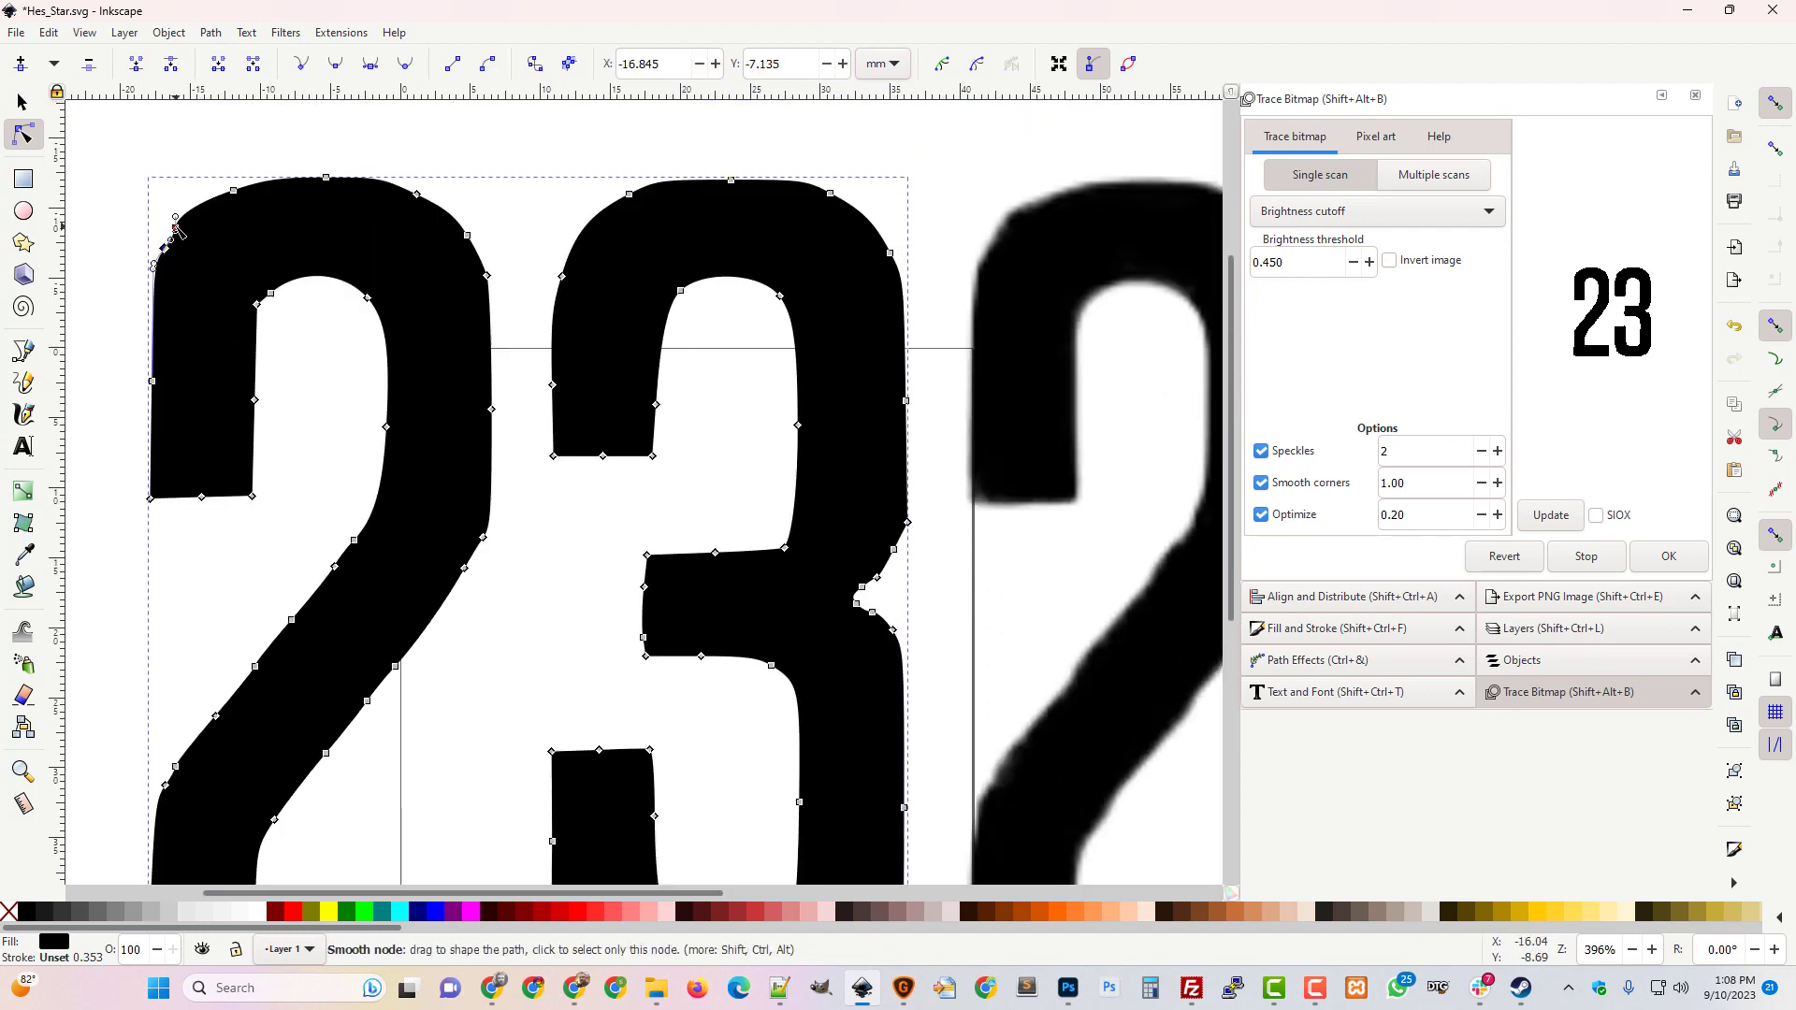
drag(177, 229, 217, 205)
click(132, 174)
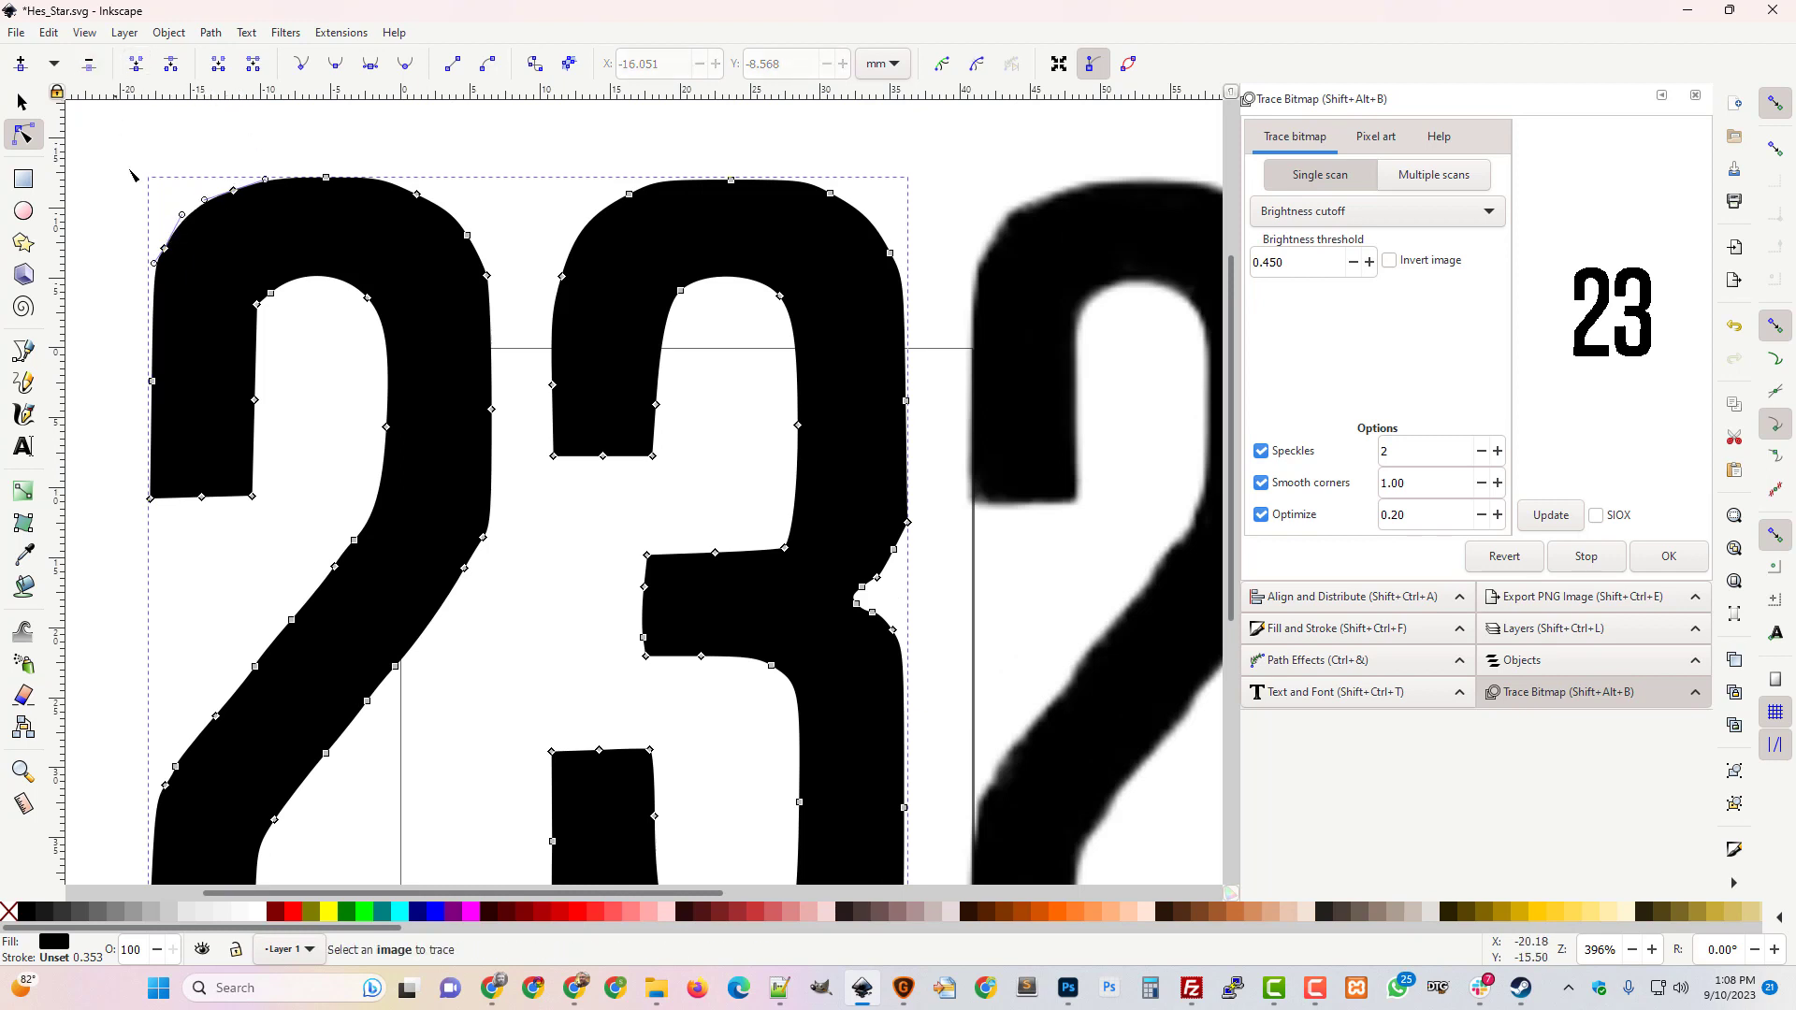
click(165, 248)
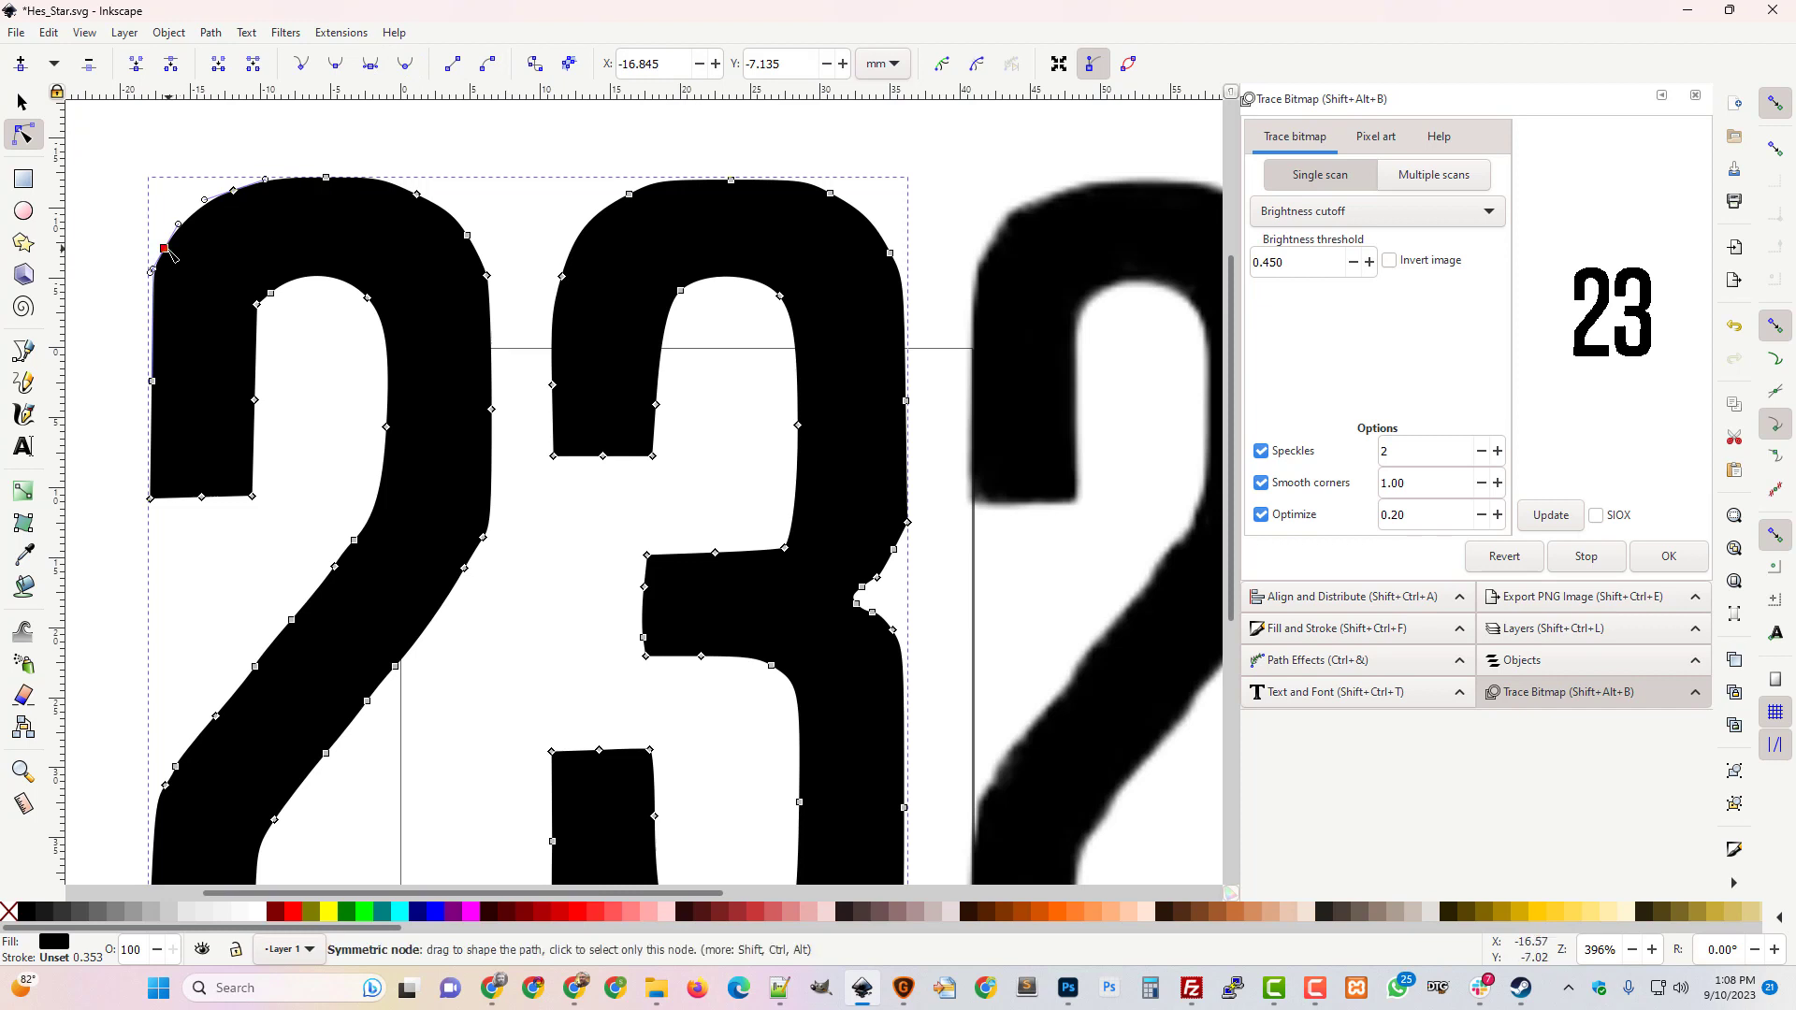
drag(166, 249, 164, 245)
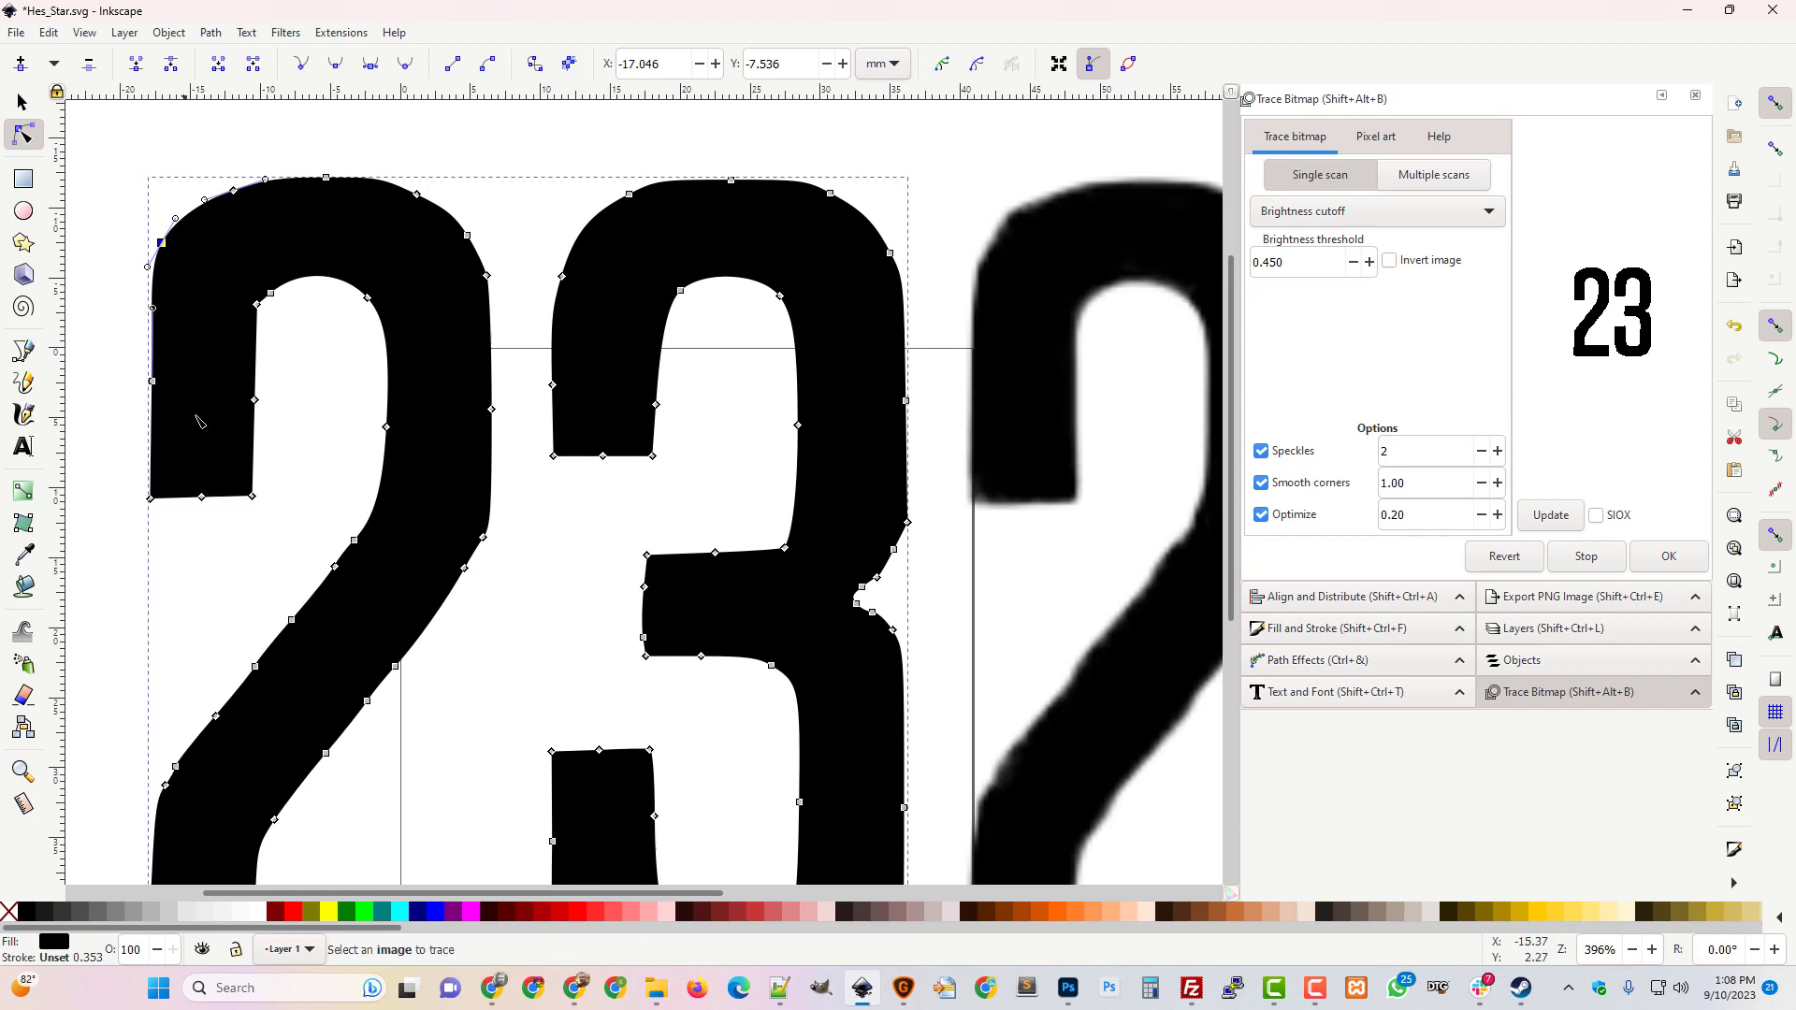
click(214, 559)
click(659, 505)
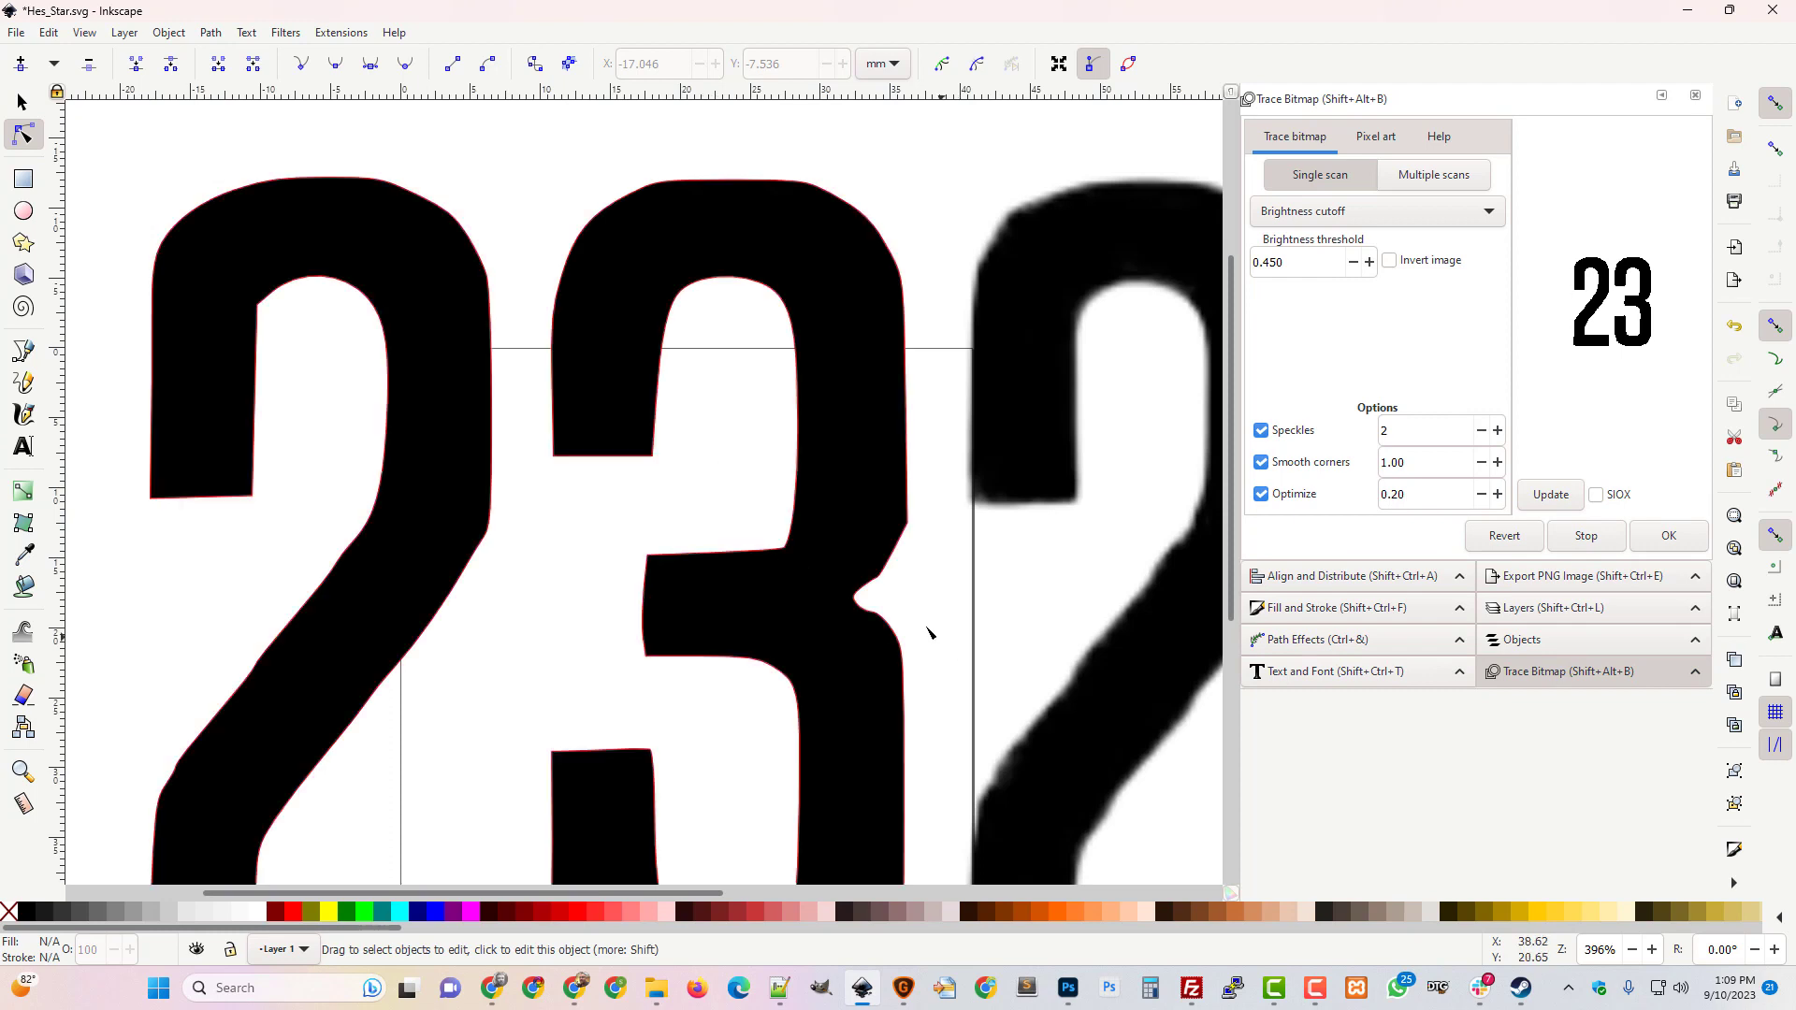
Delete the blurry source image of the 23, keeping only the cleaned-up traced number.
key(minus)
key(minus)
key(minus)
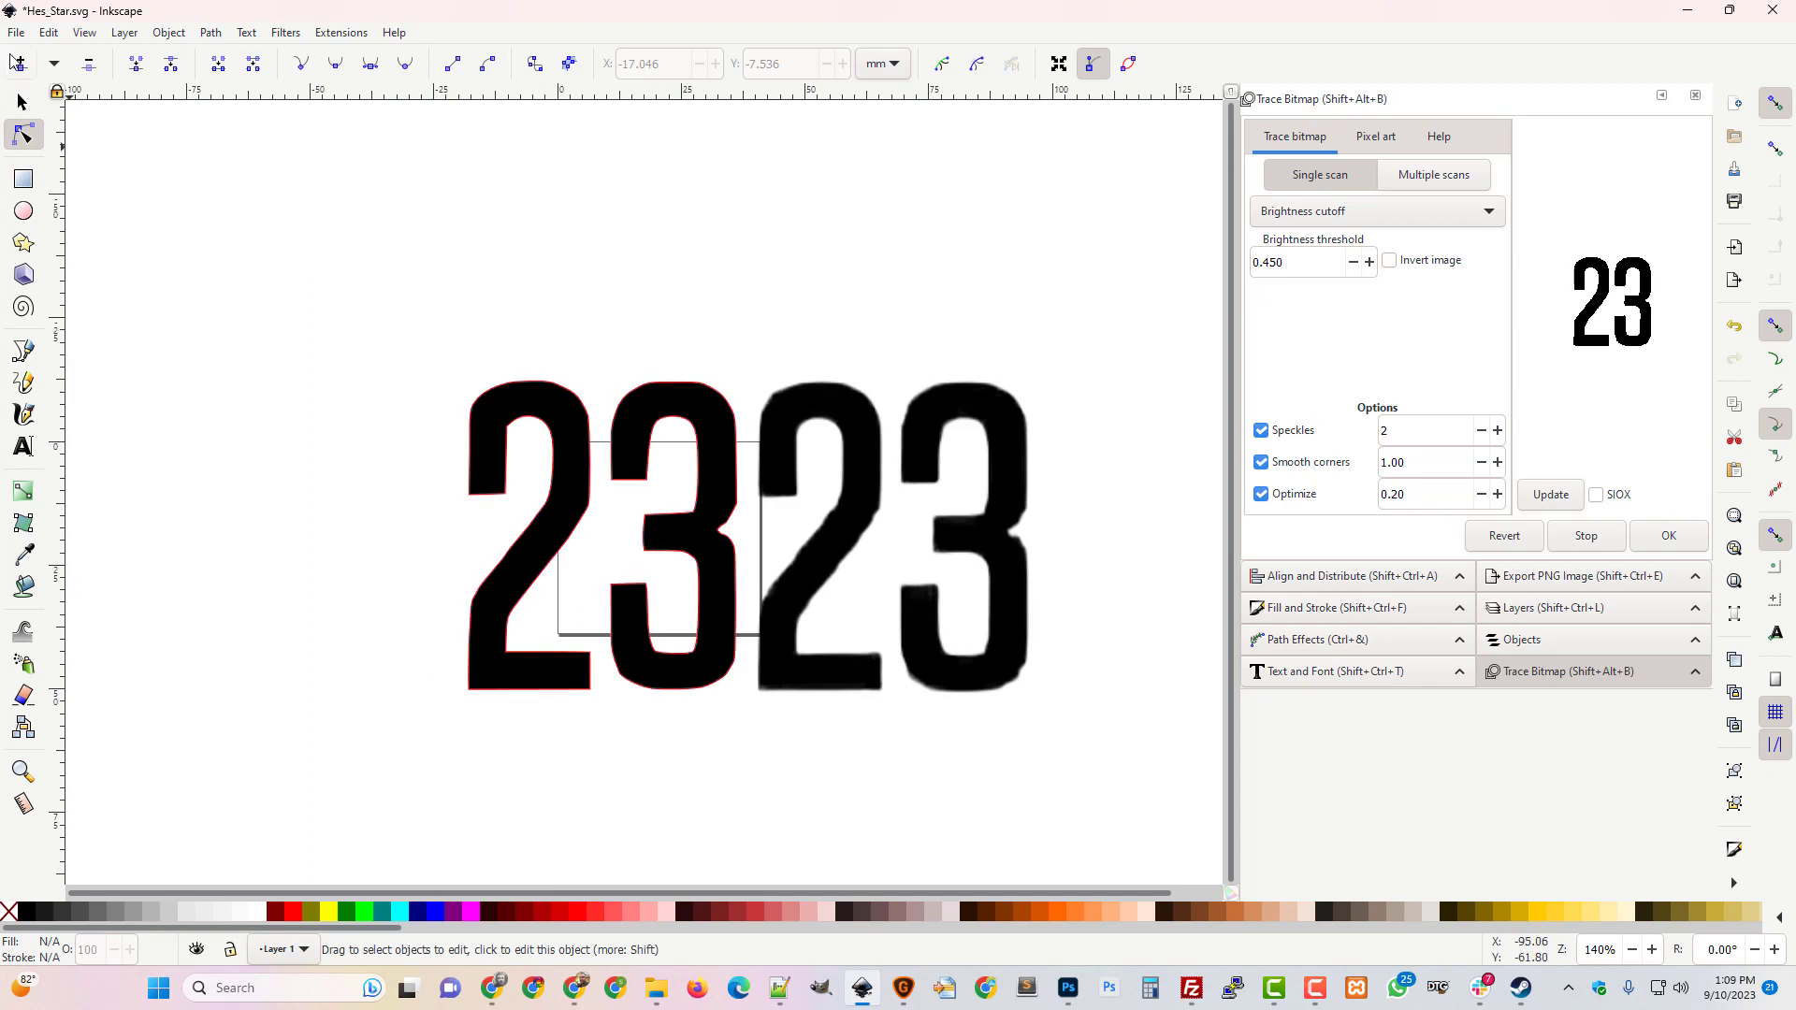
click(21, 103)
click(865, 525)
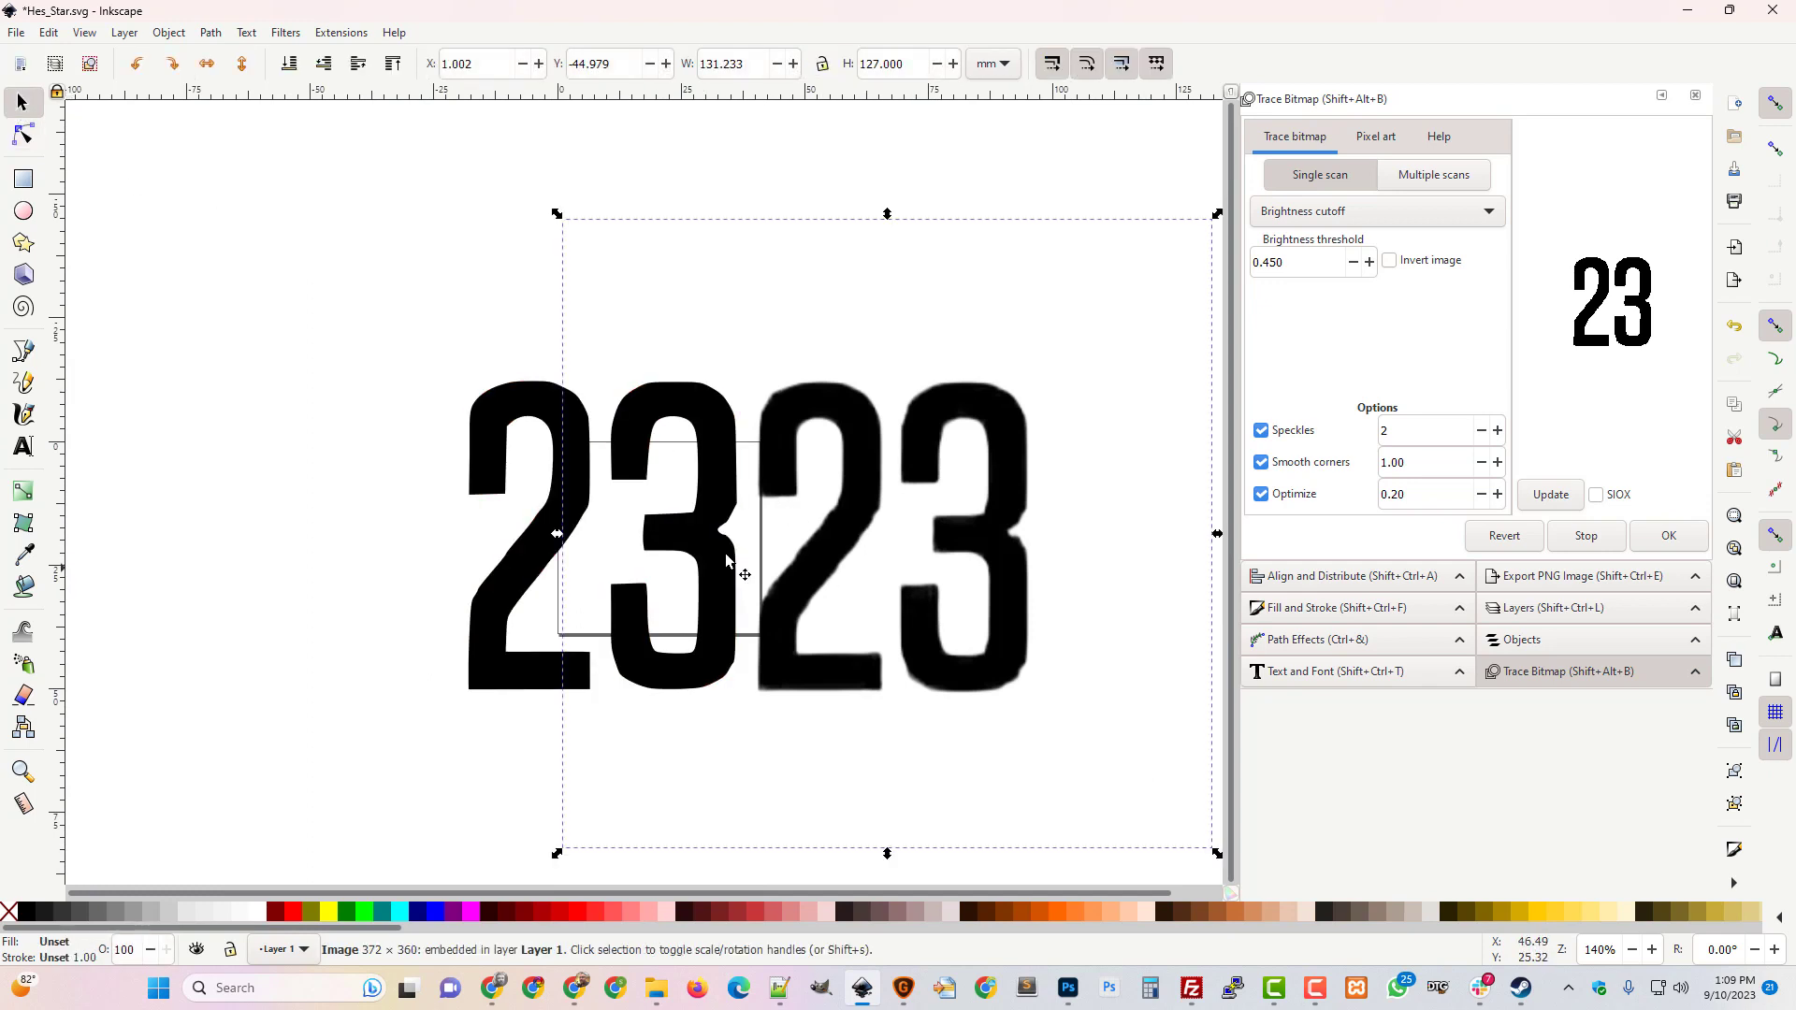
key(Delete)
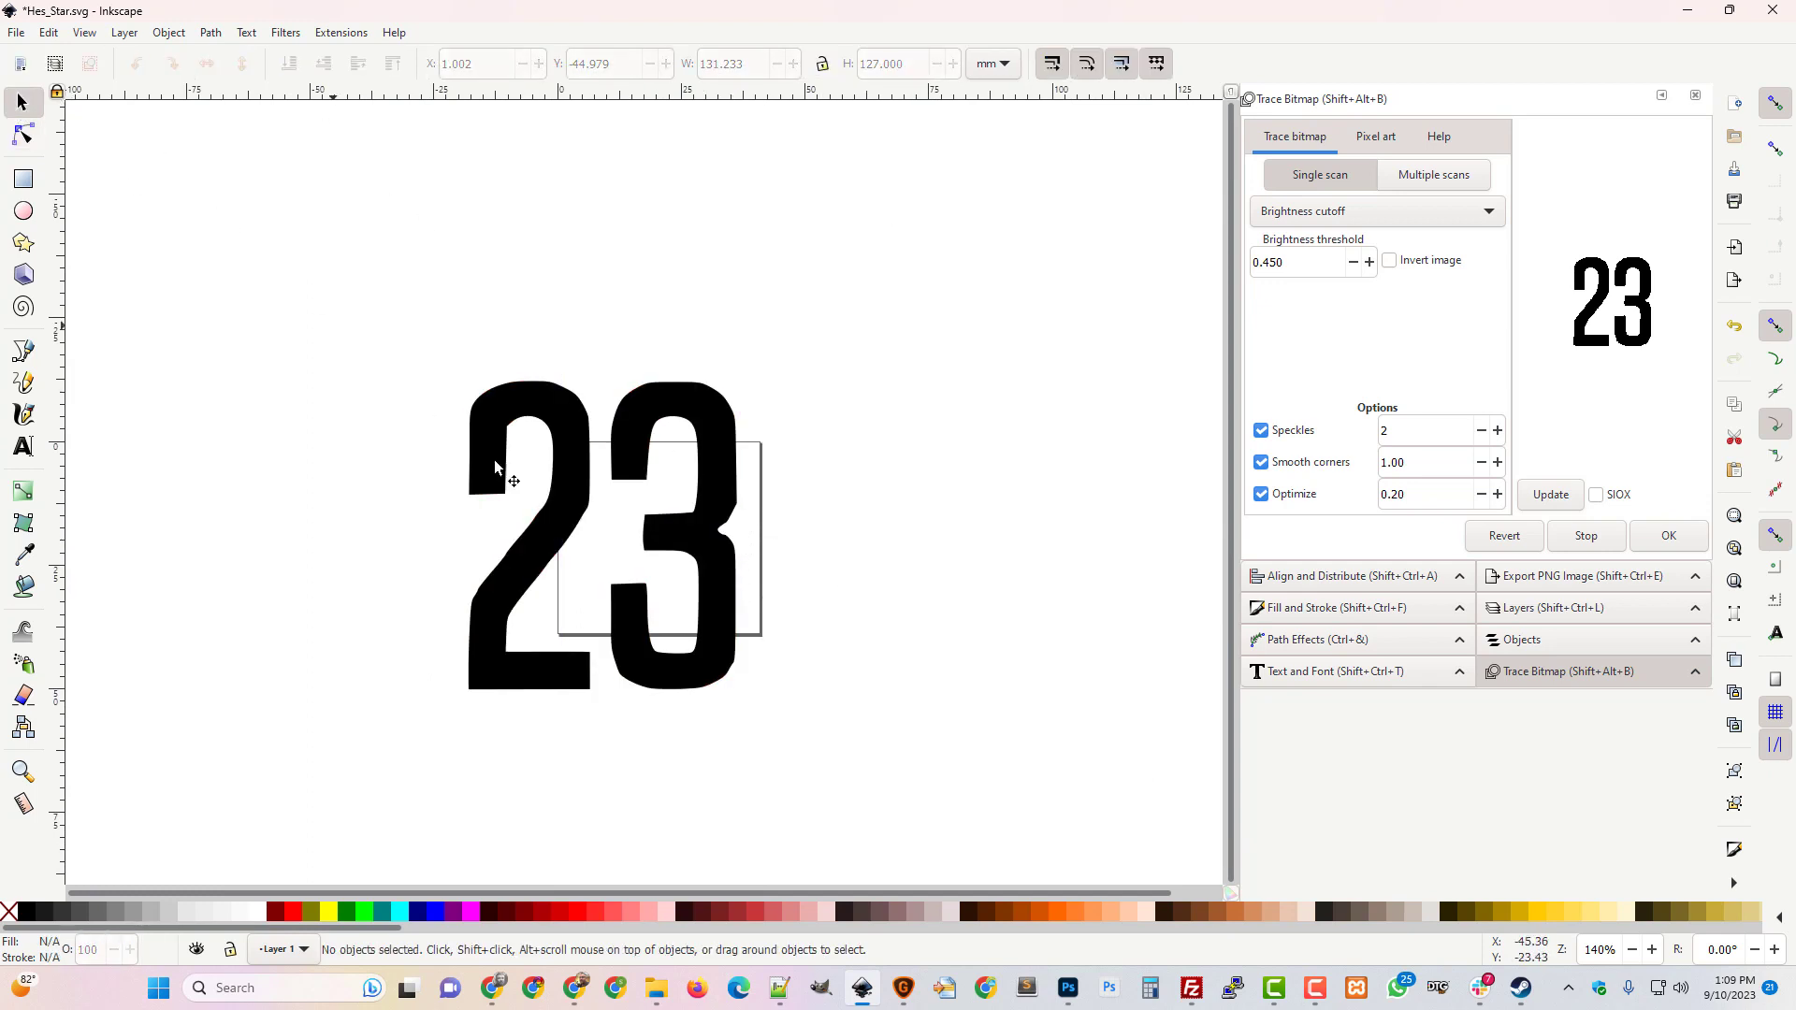
click(16, 32)
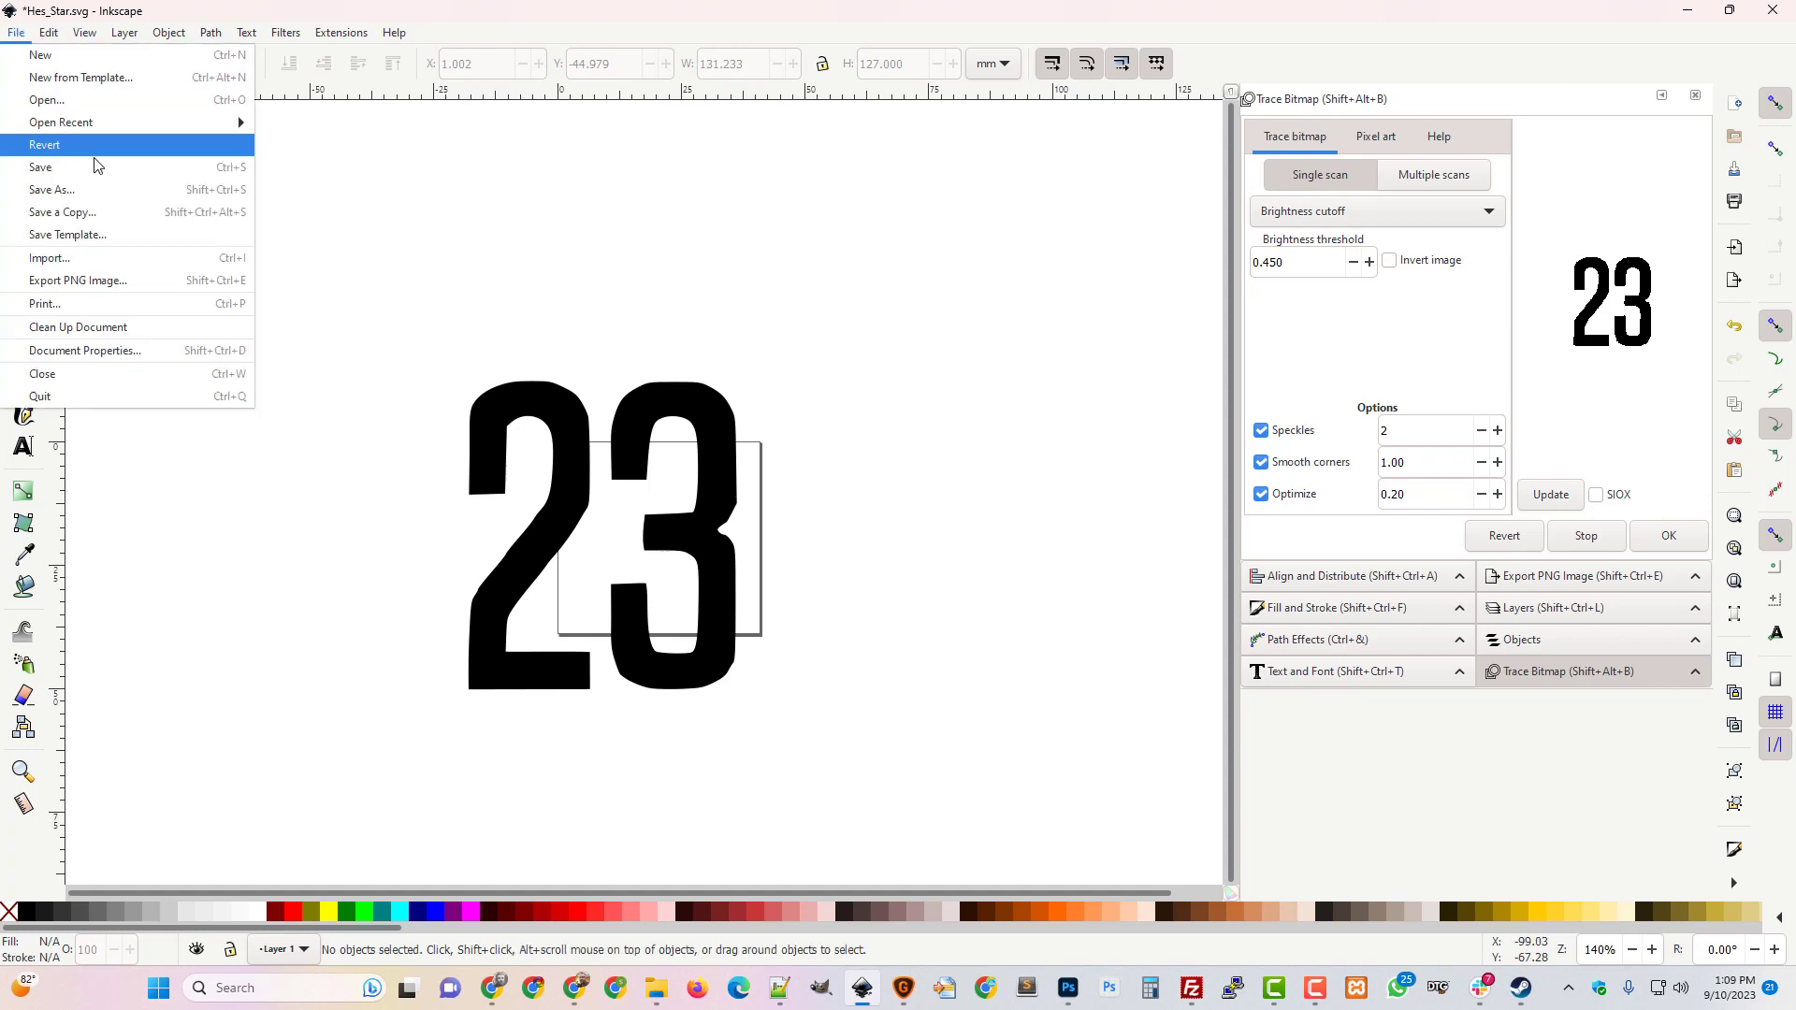
click(820, 327)
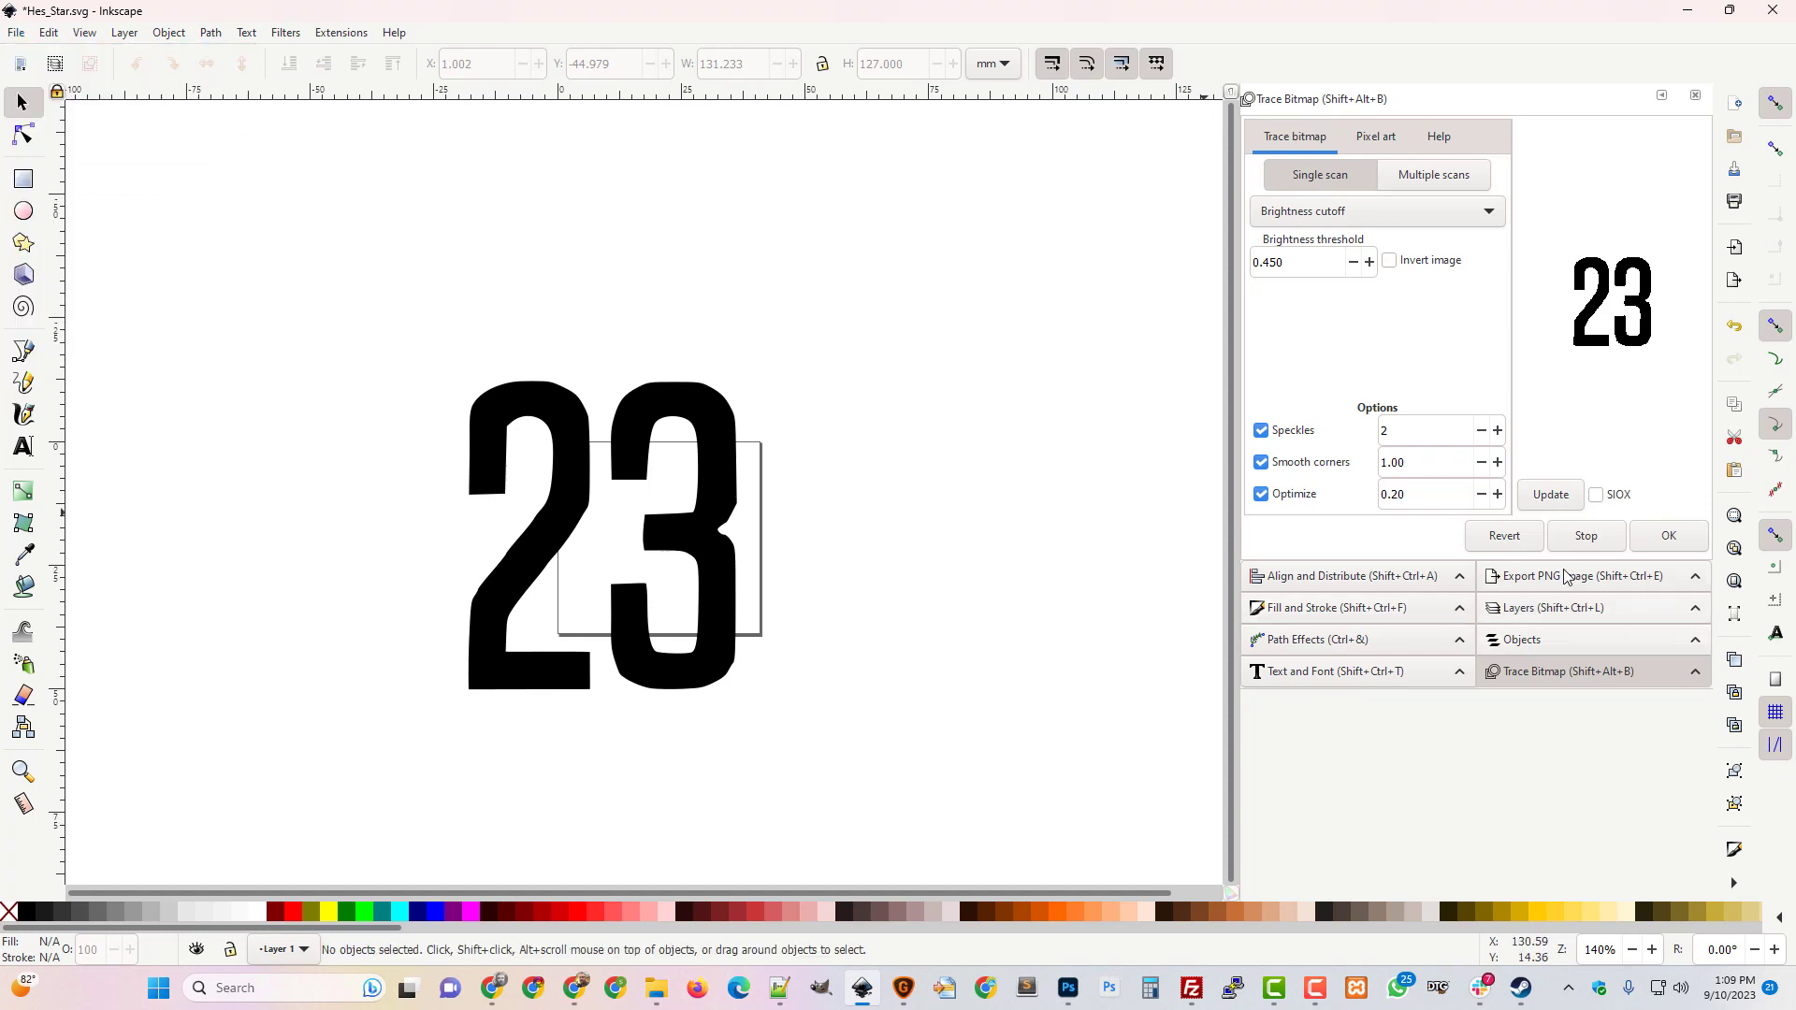
click(1314, 988)
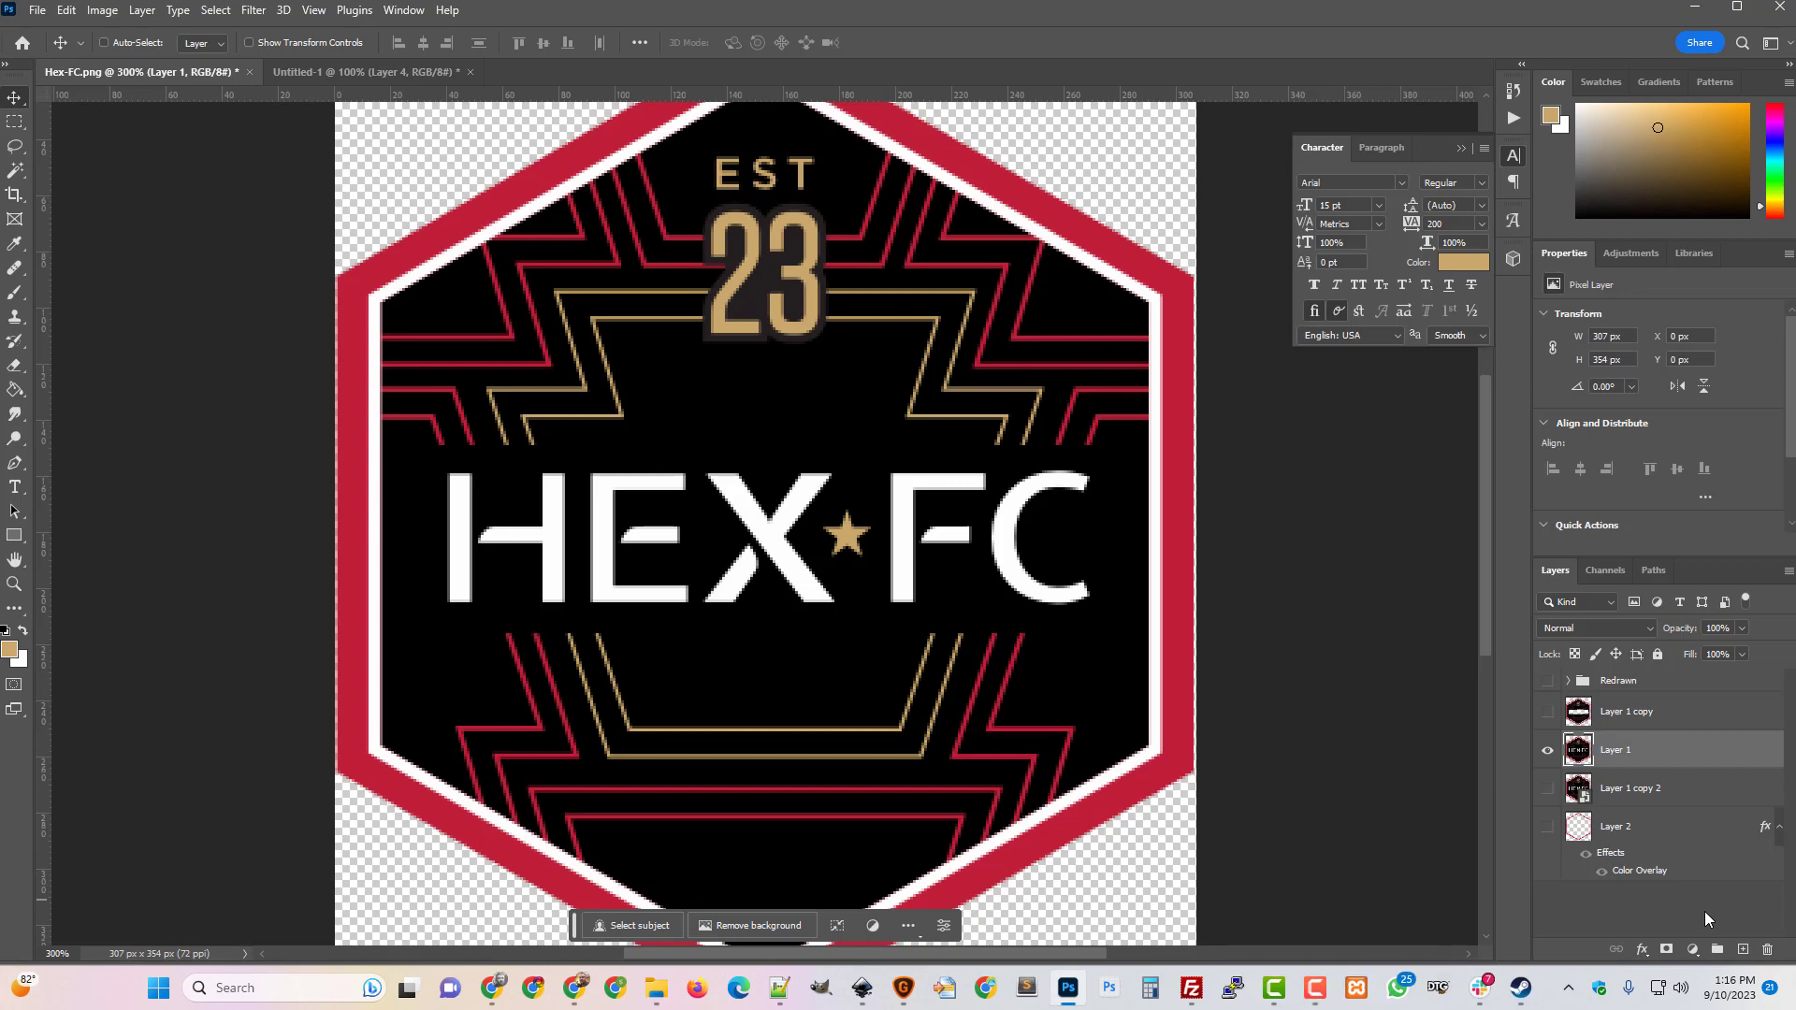
click(1315, 987)
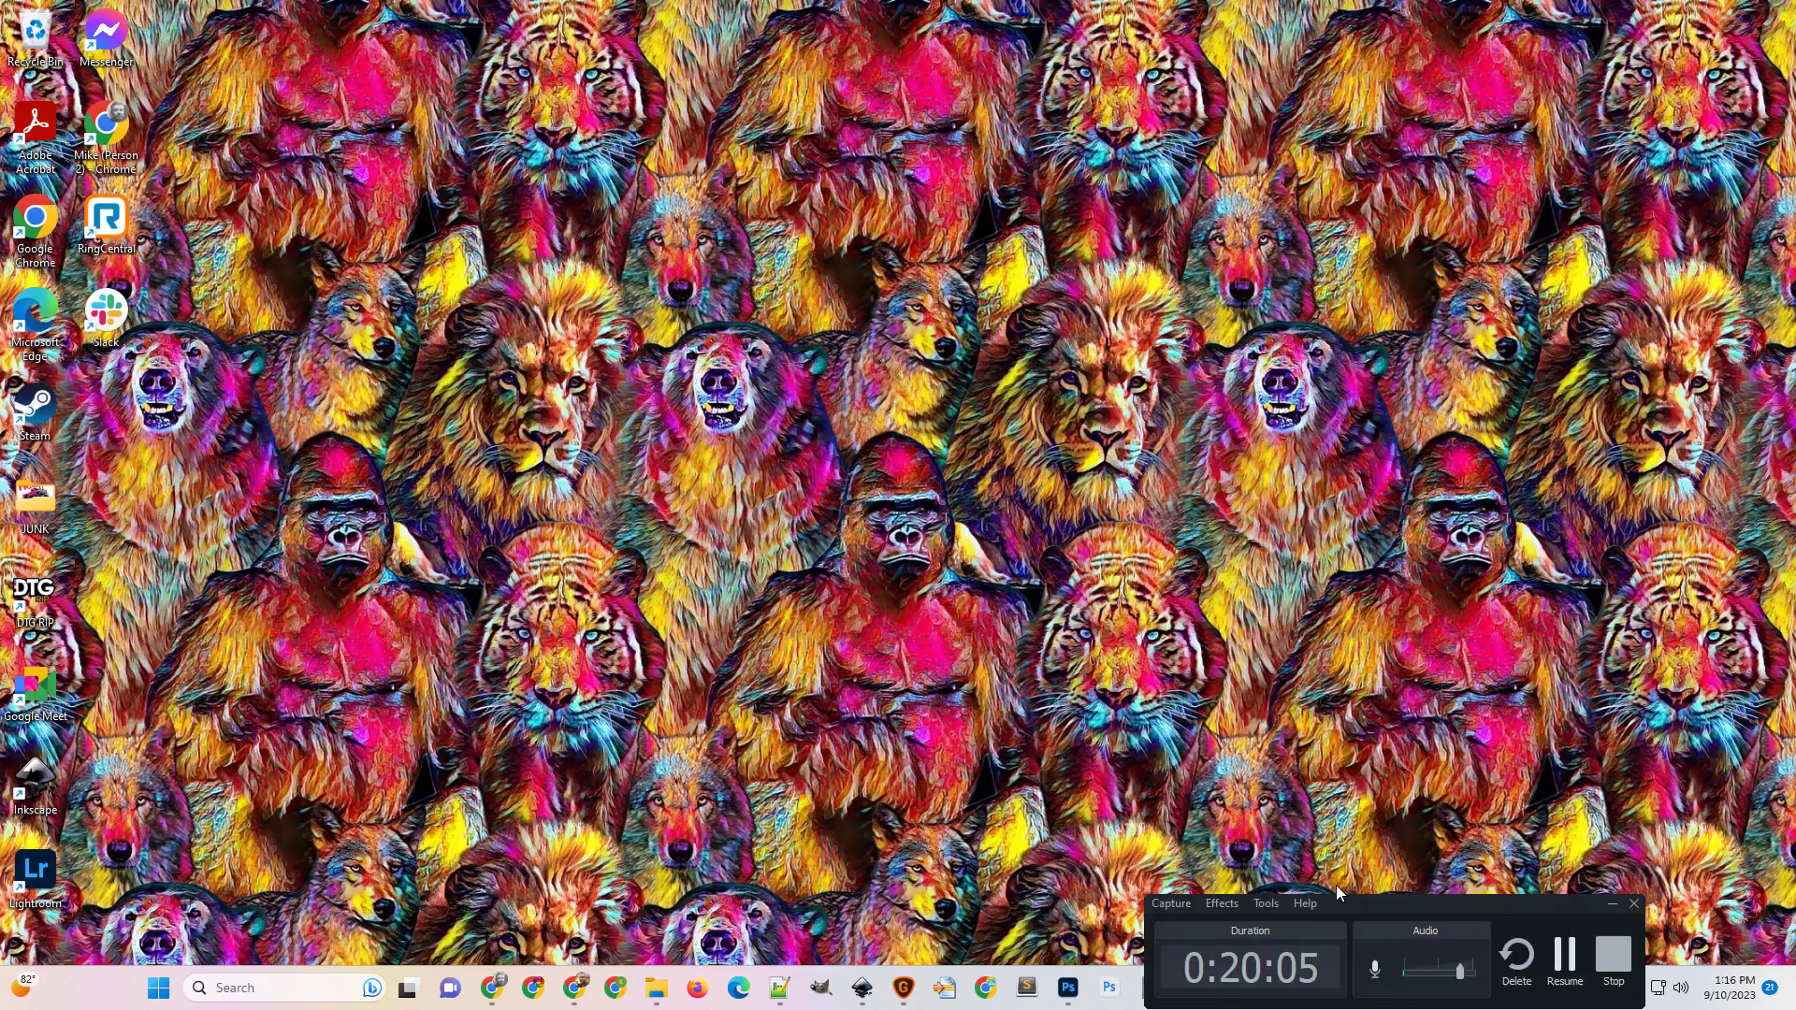
click(1325, 922)
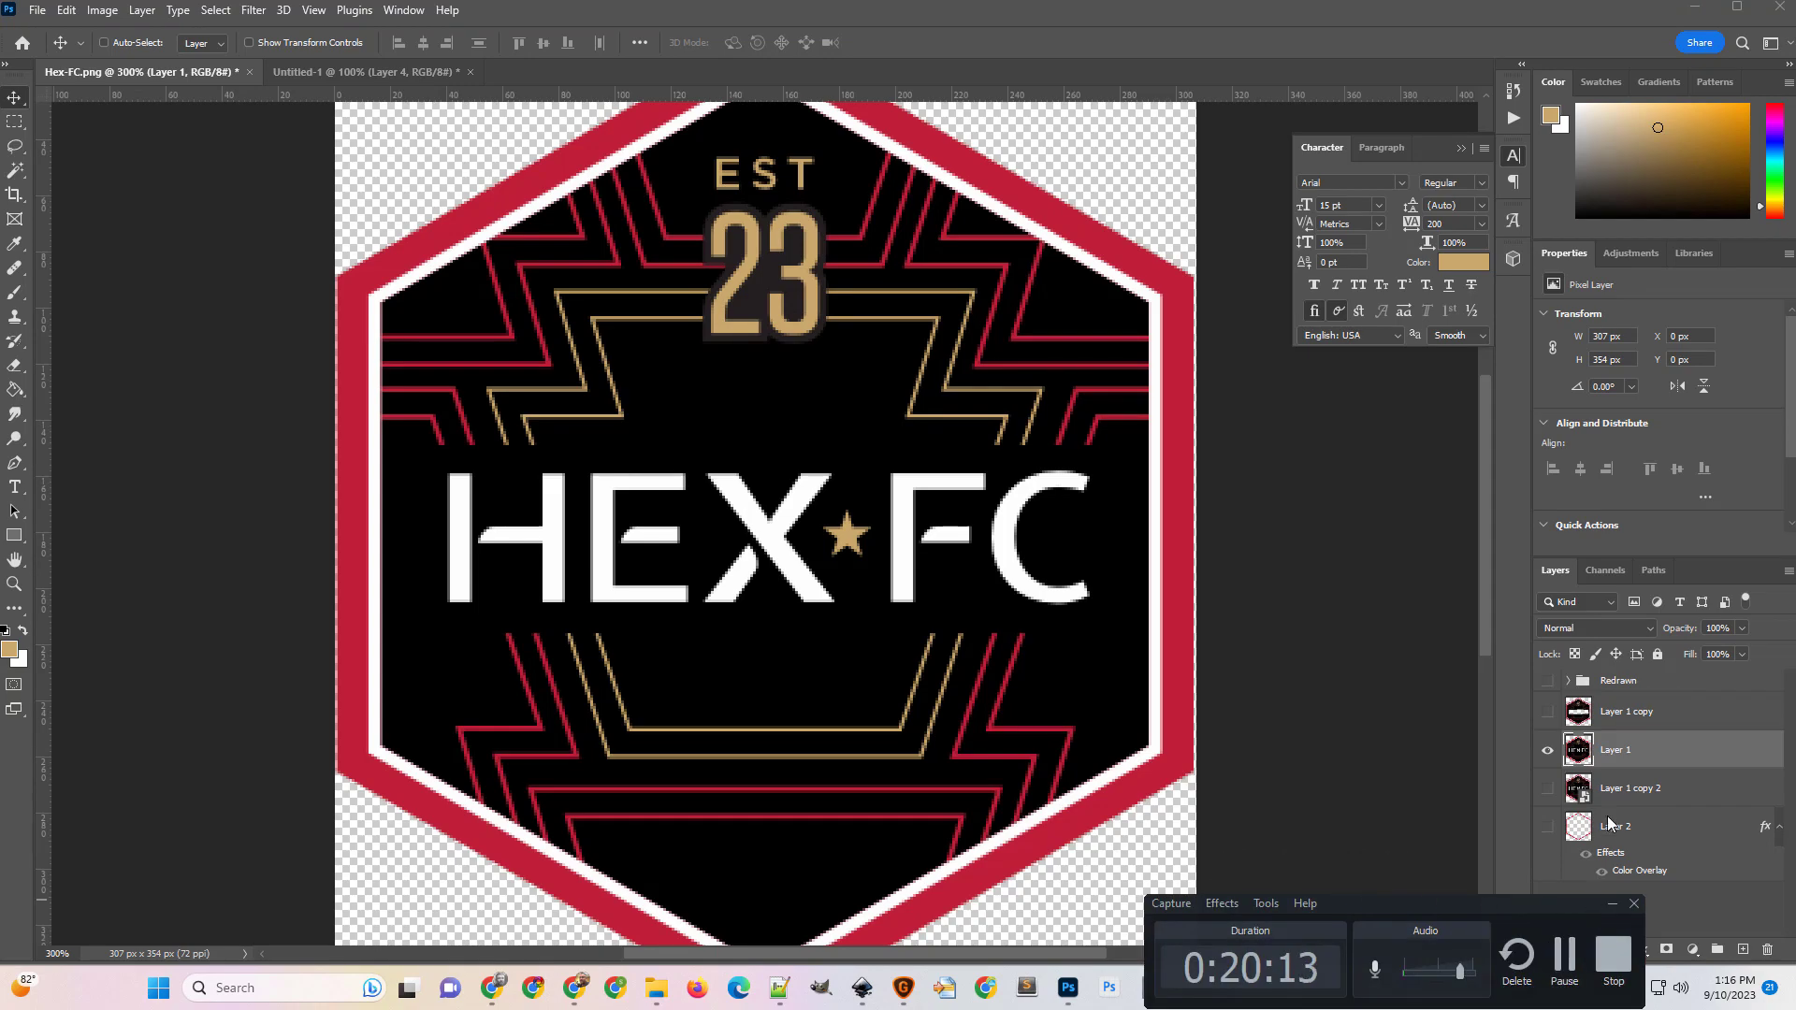
In Photoshop, compare the original logo on Layer 1 with the Redrawn group by toggling their visibility, leaving only Layer 1 shown.
scroll(1561, 723, up, 1)
click(1547, 749)
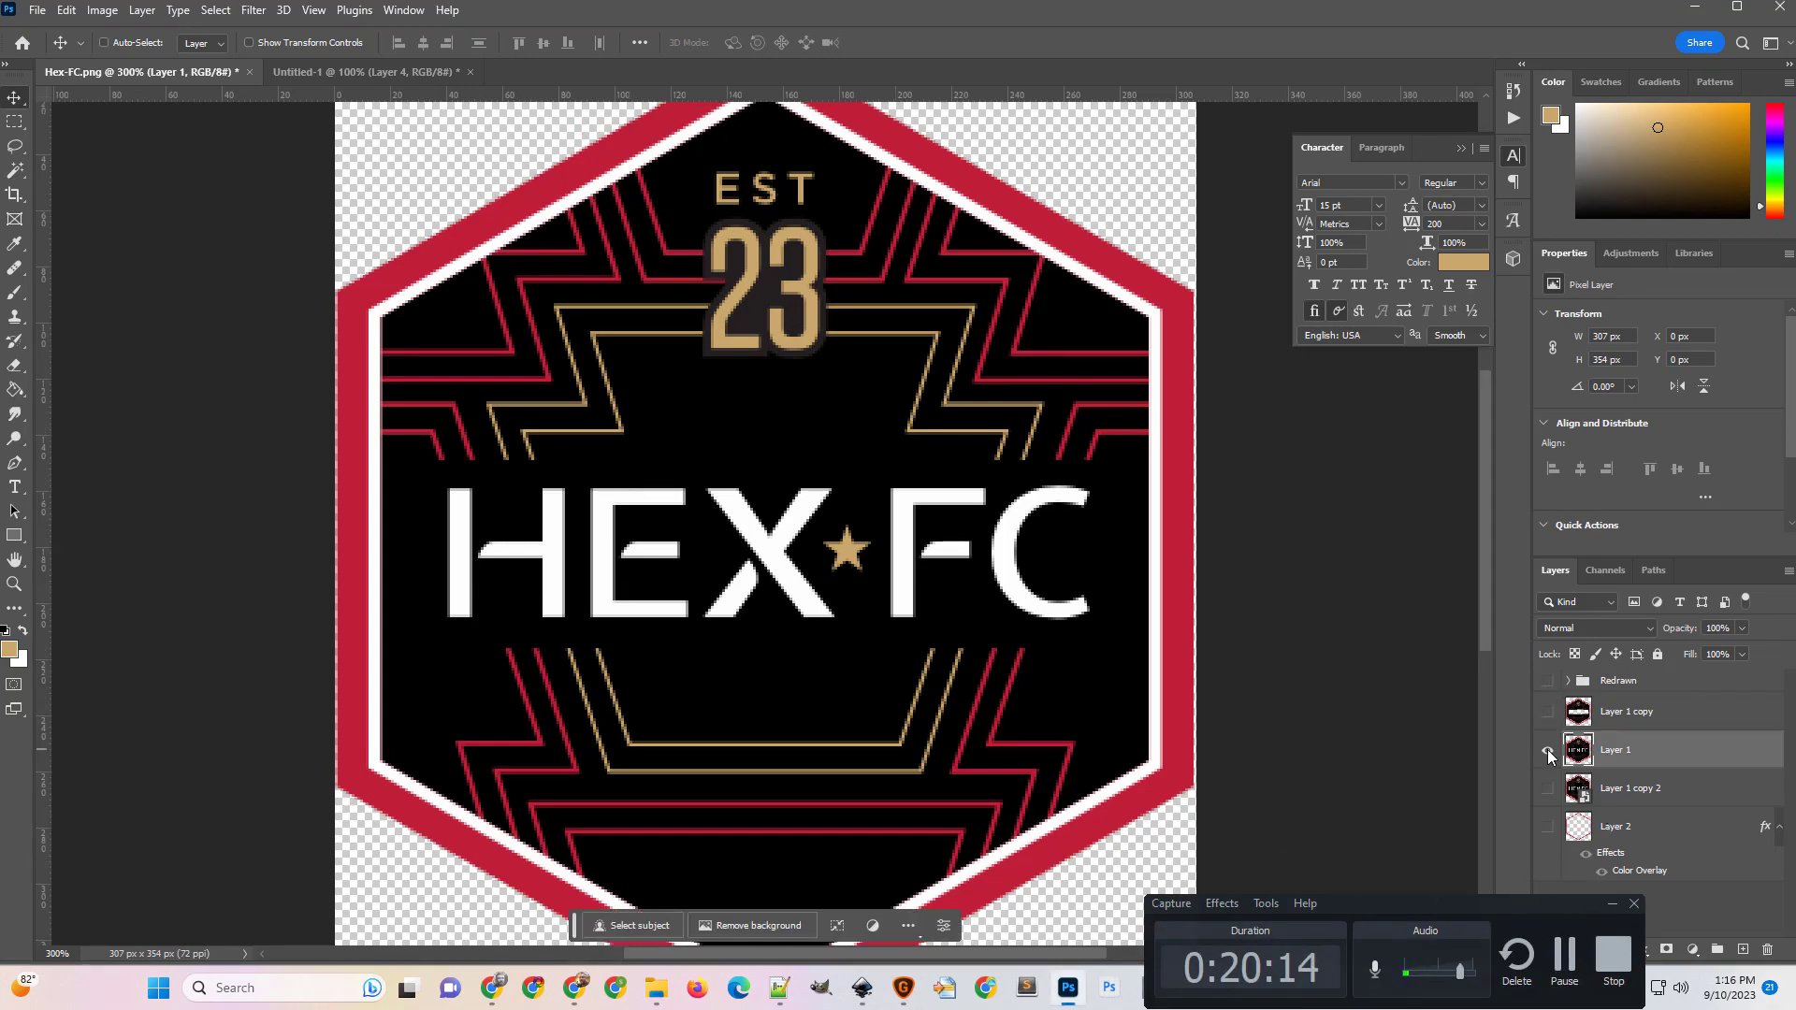
click(1548, 756)
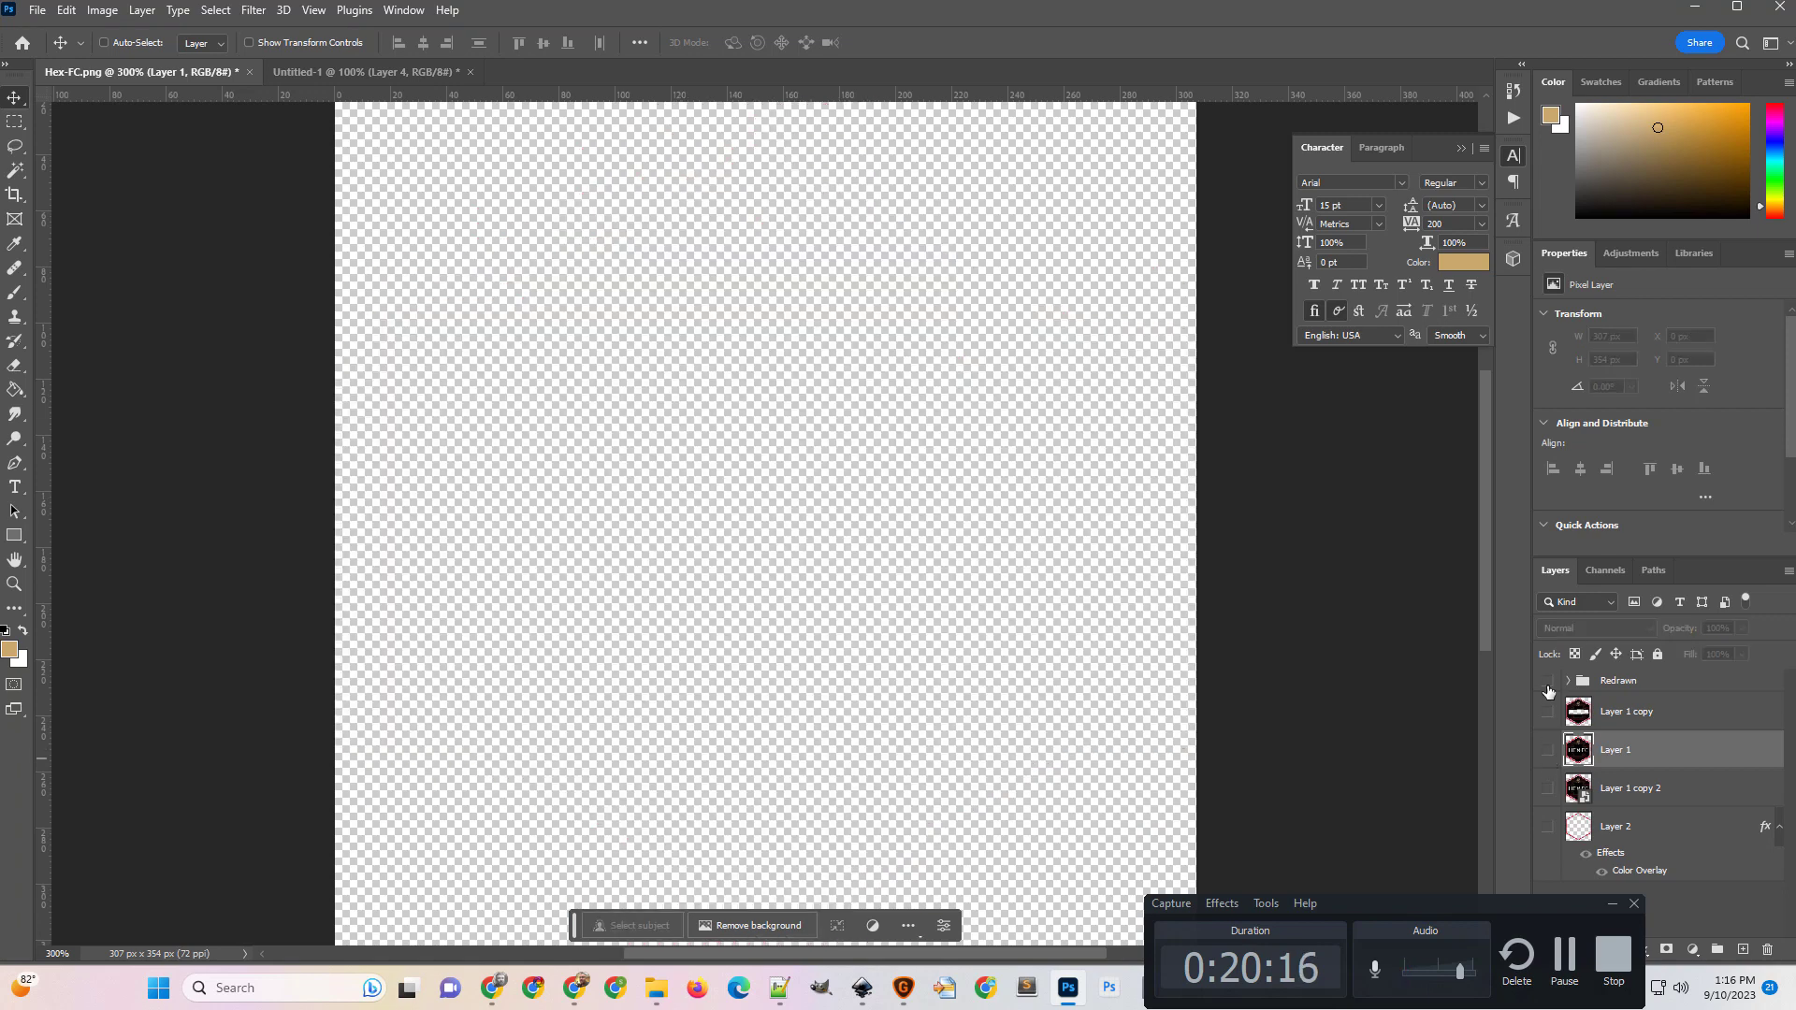
click(1548, 687)
click(1548, 688)
click(1548, 687)
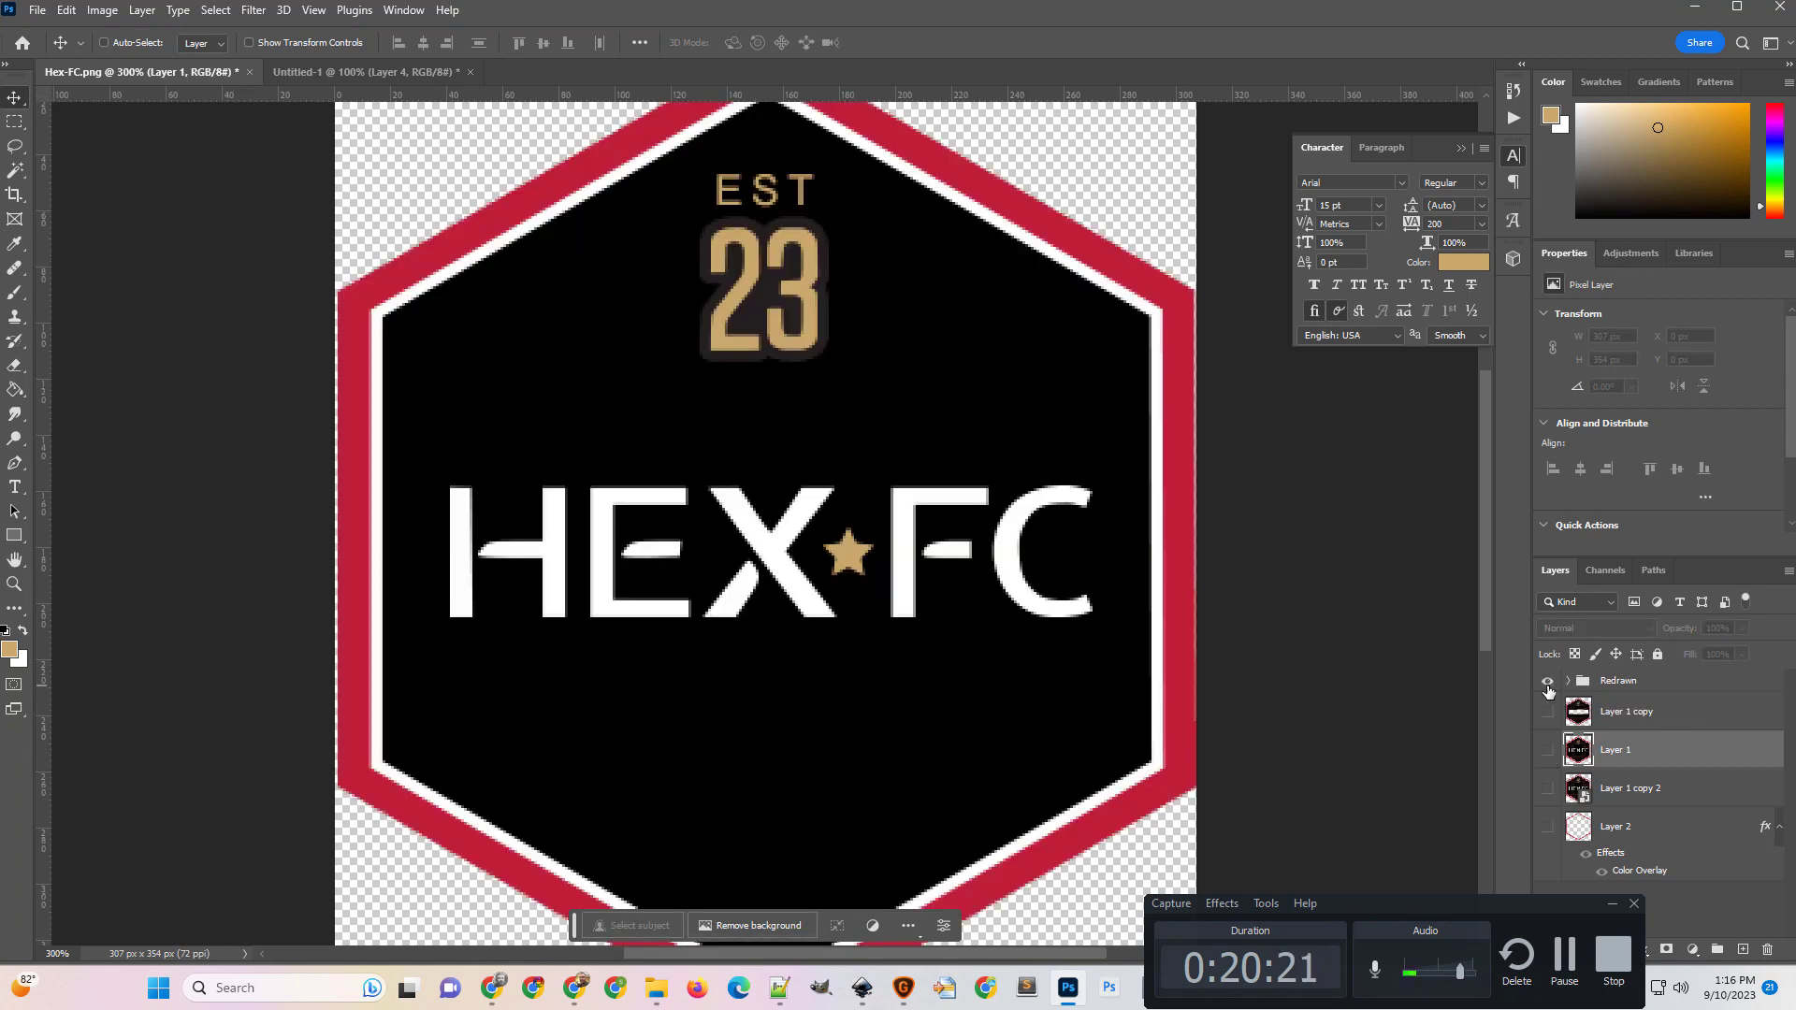
click(1548, 687)
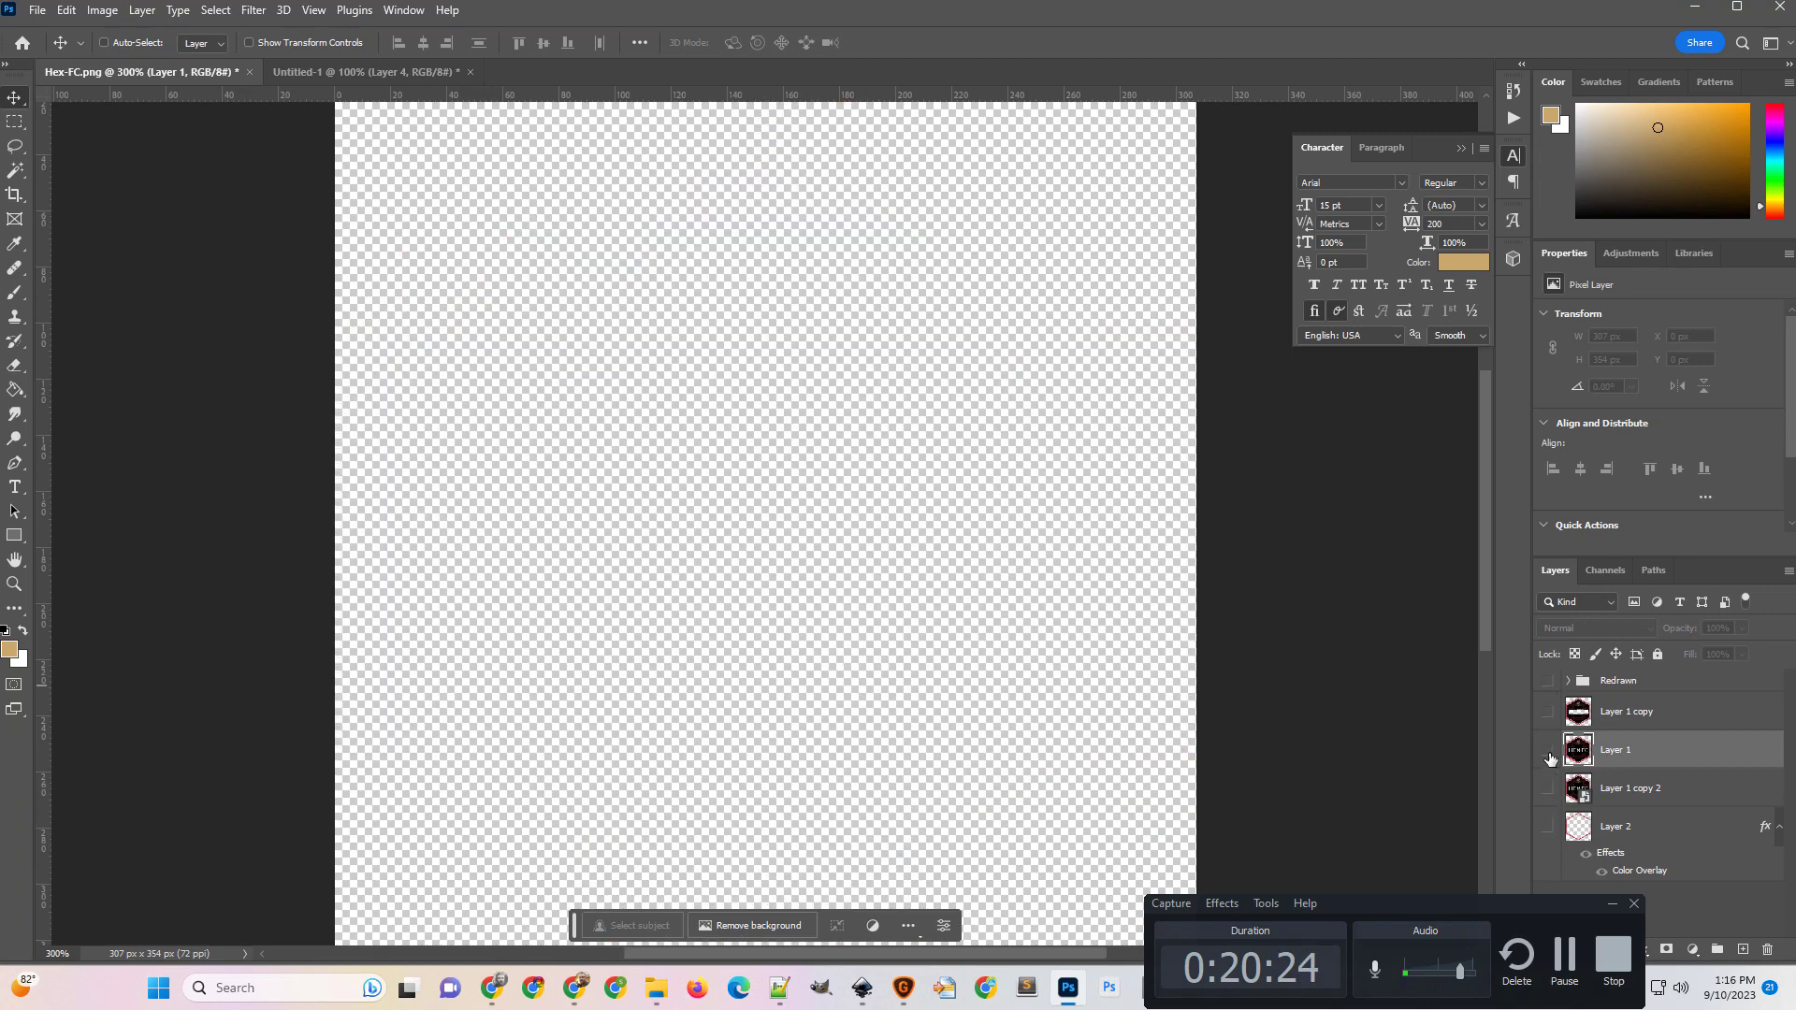
click(1548, 752)
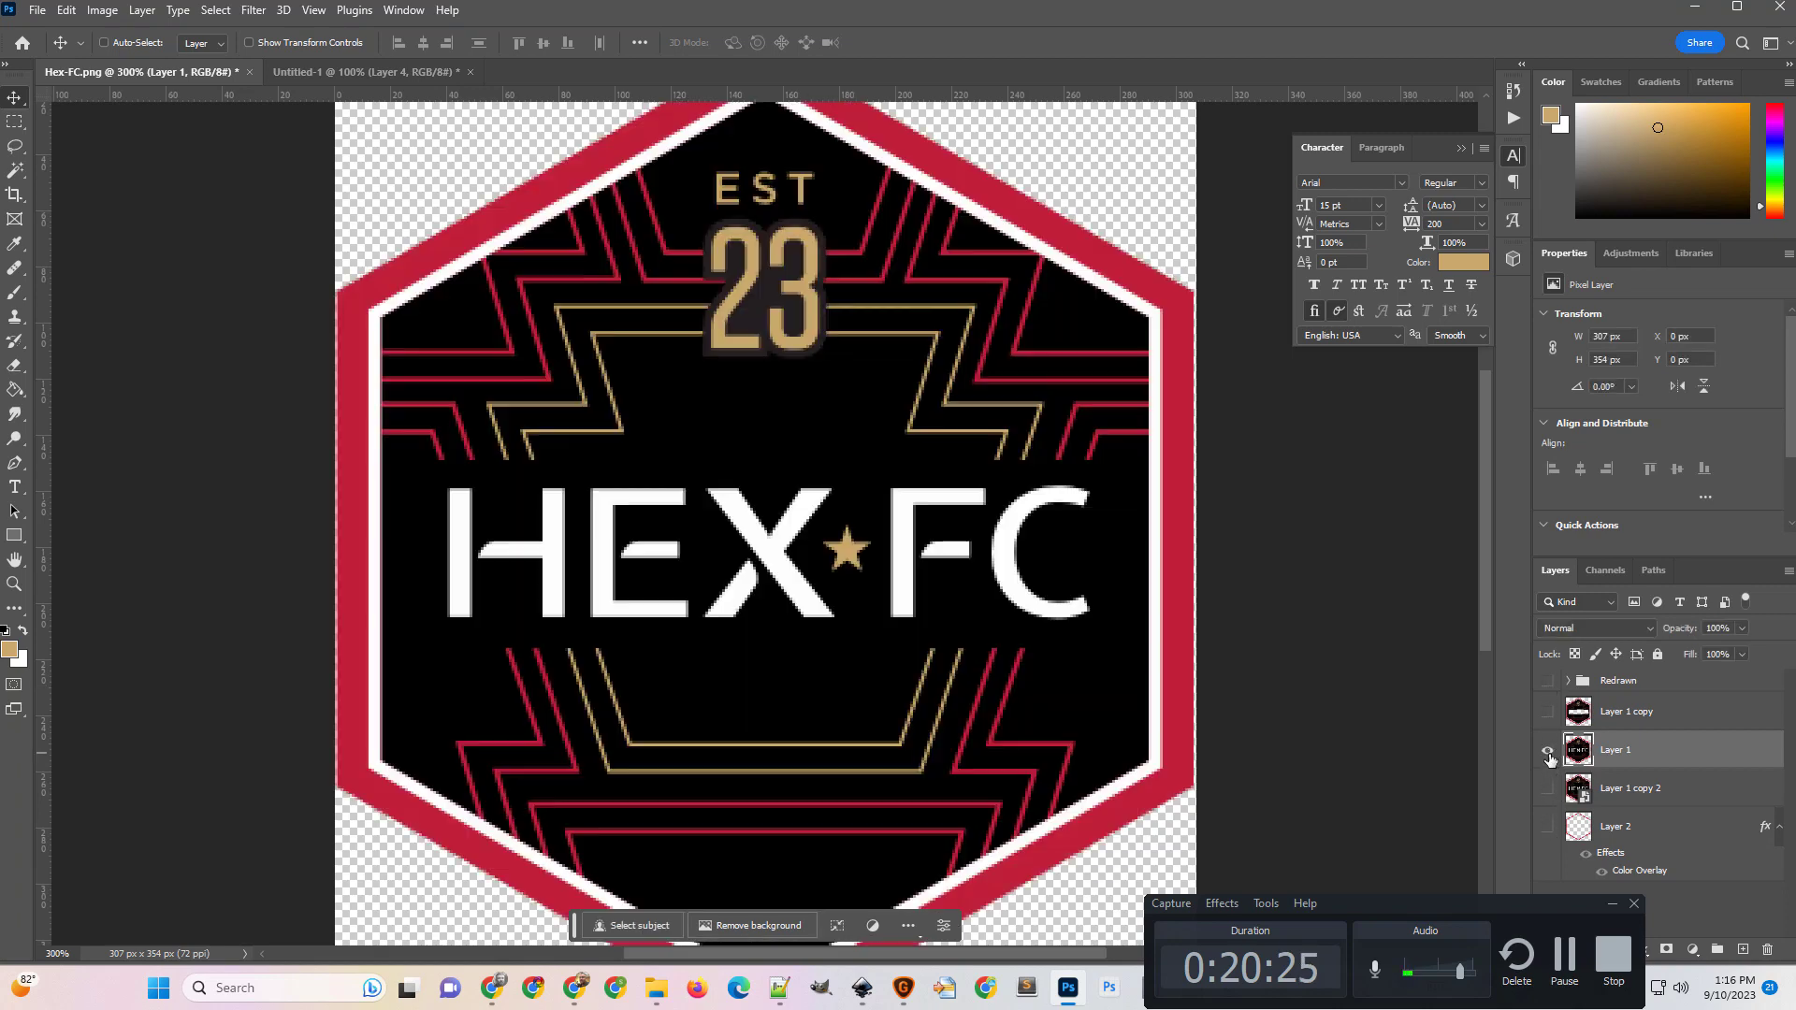
click(1562, 956)
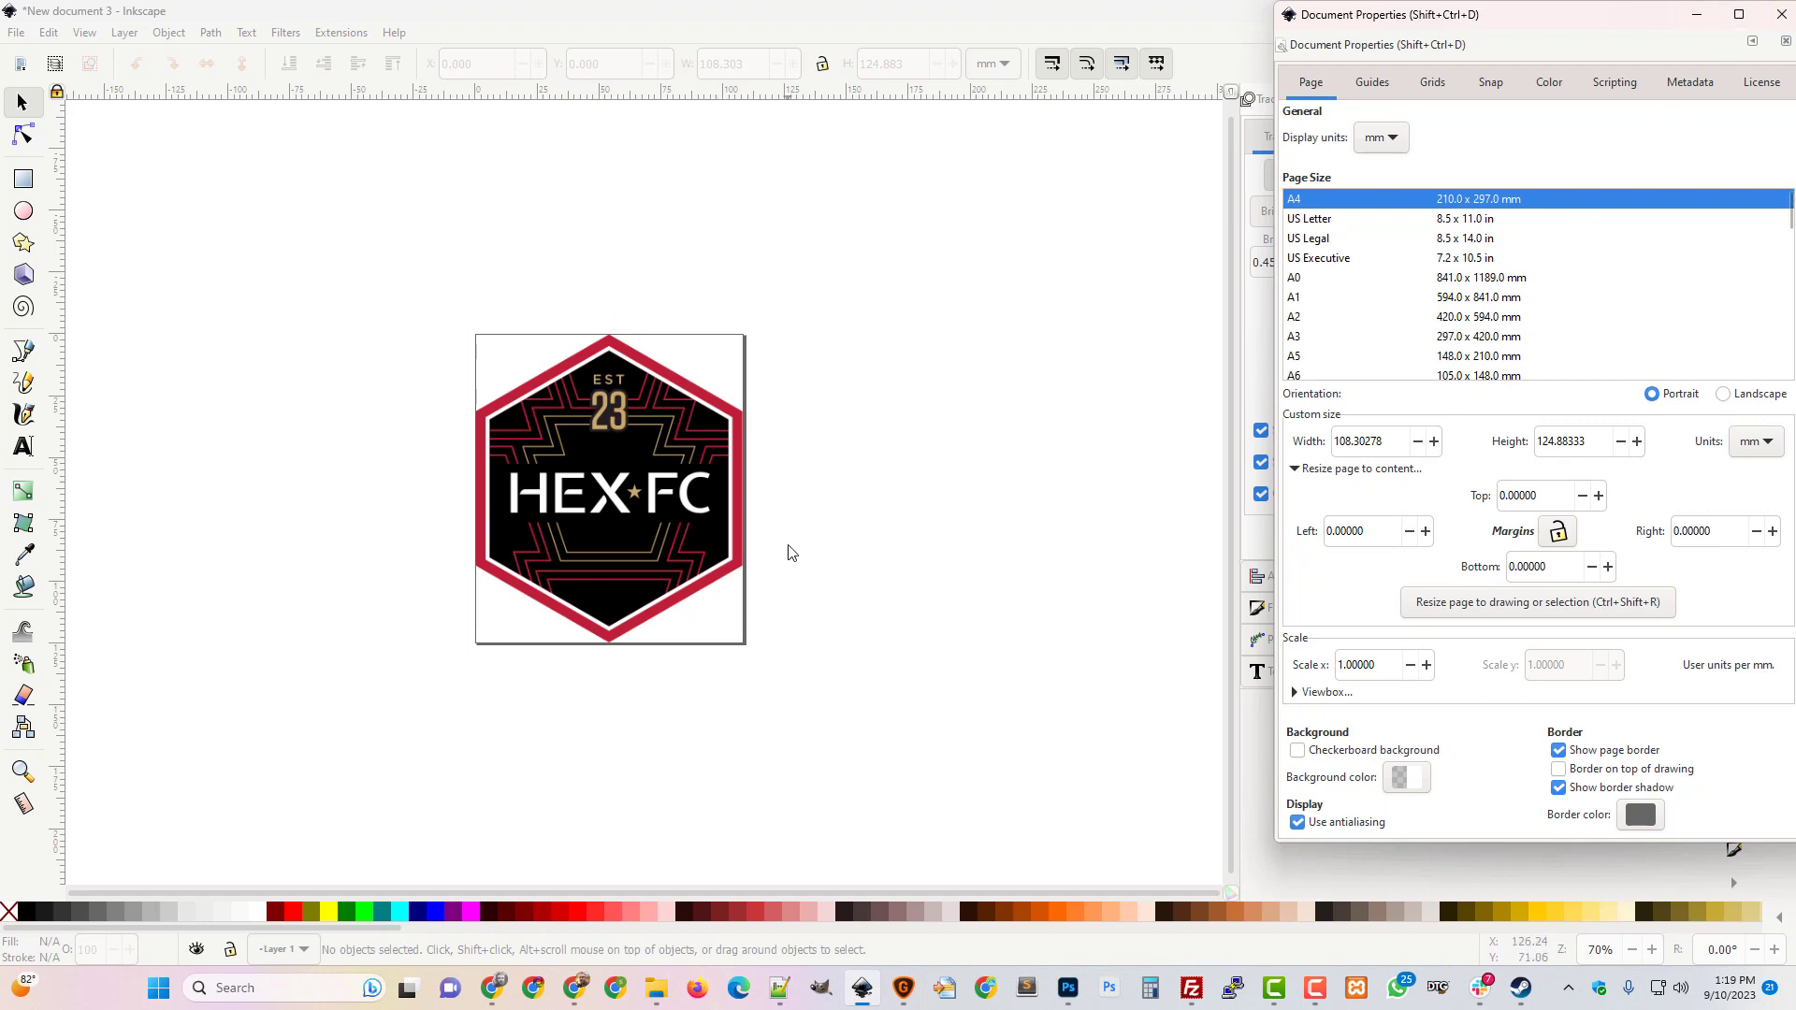
In Inkscape, close the document properties and rename the logo image's Layer 1 to Reference.
click(1781, 14)
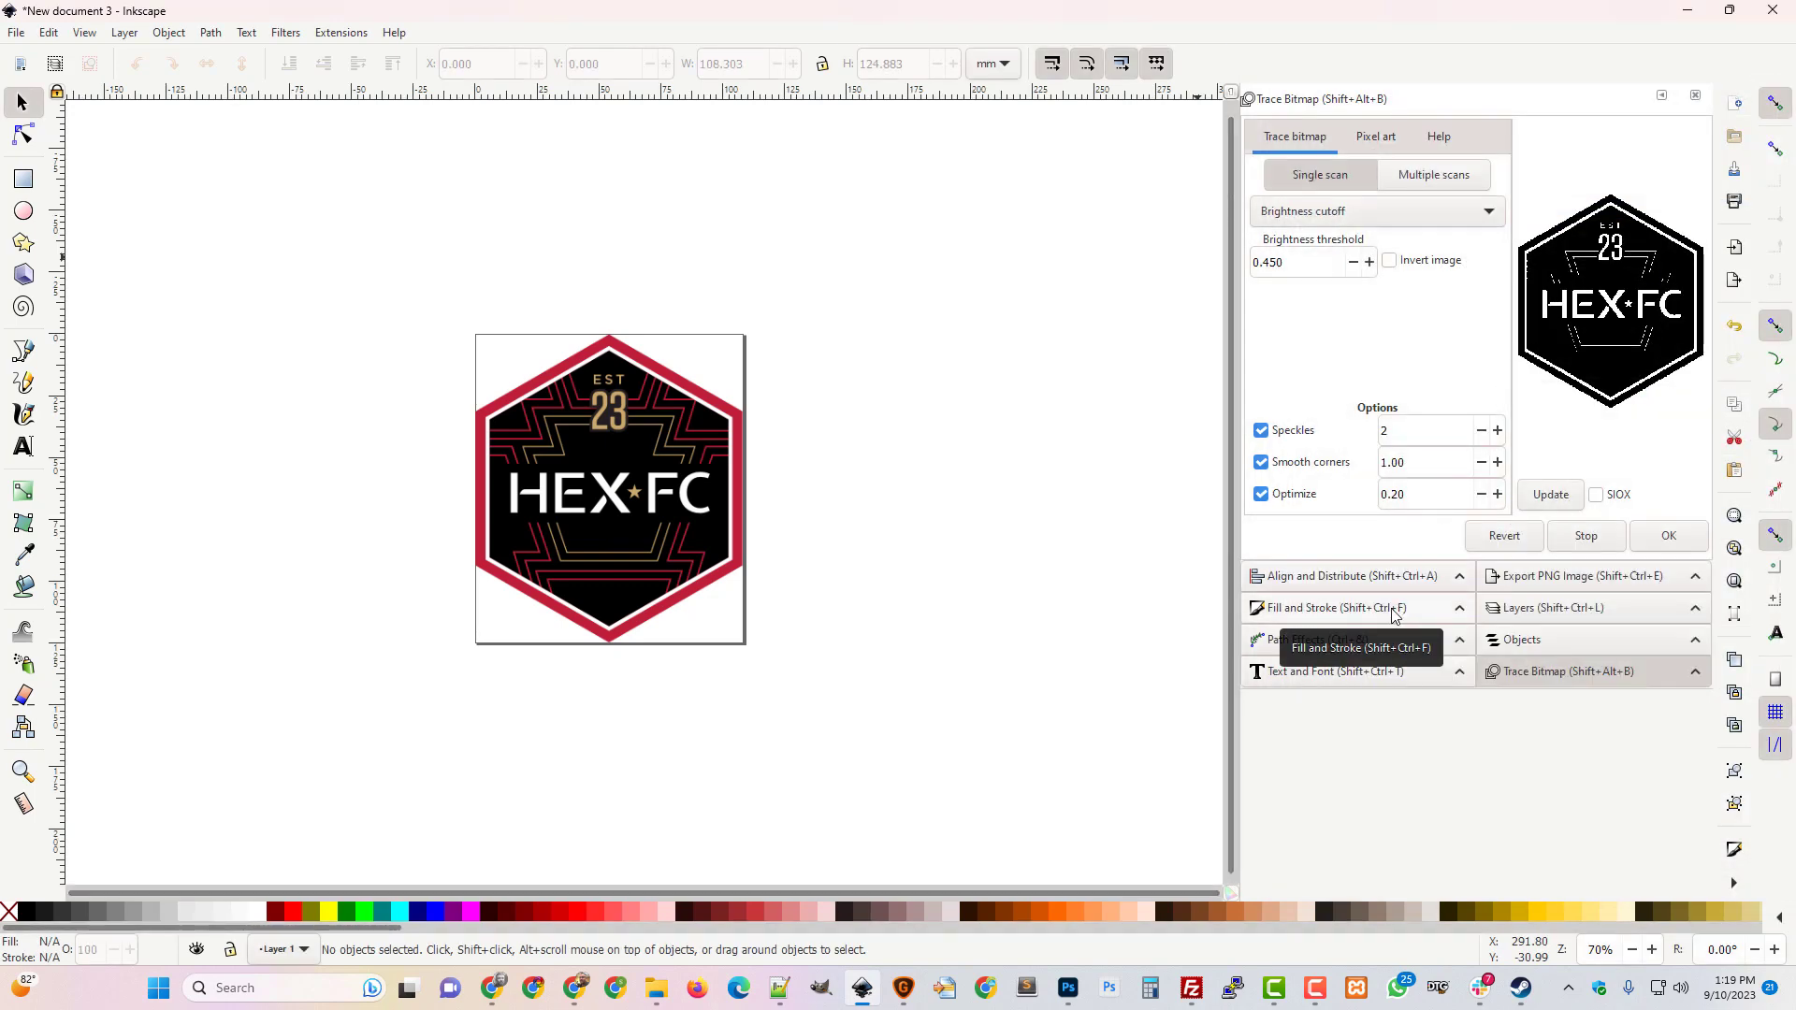
click(1520, 609)
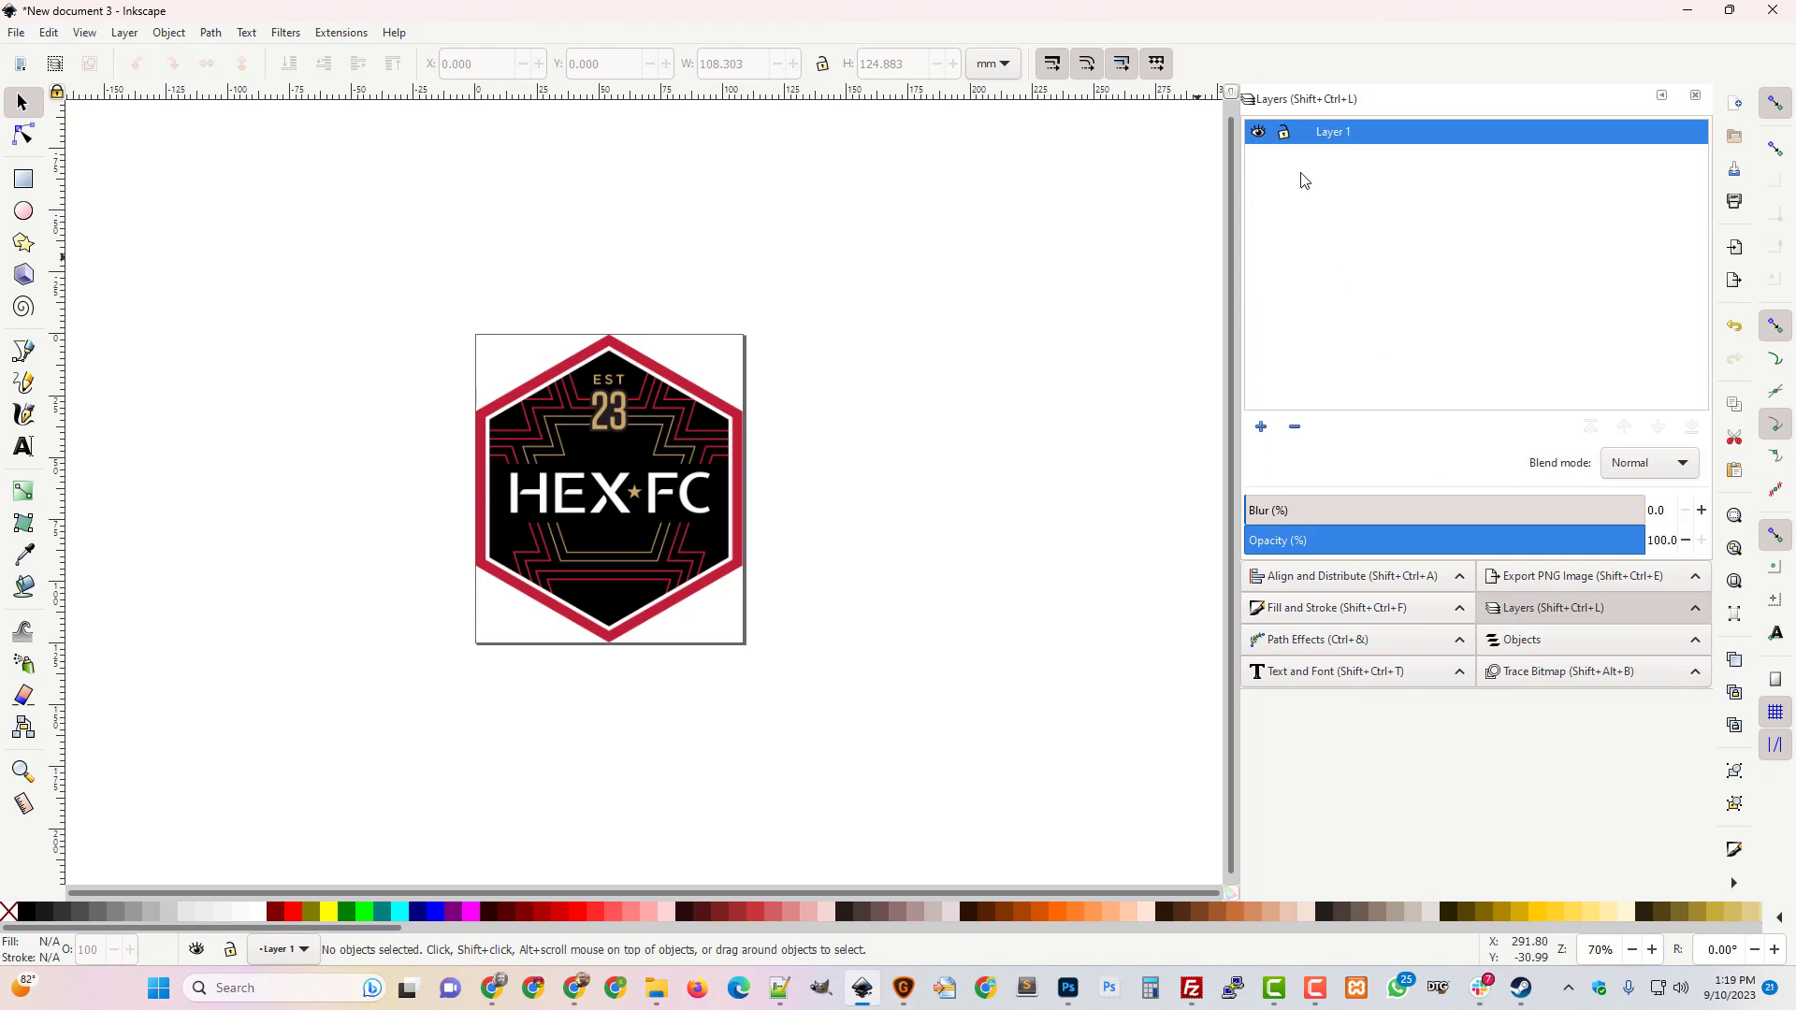
double_click(1326, 136)
double_click(1349, 132)
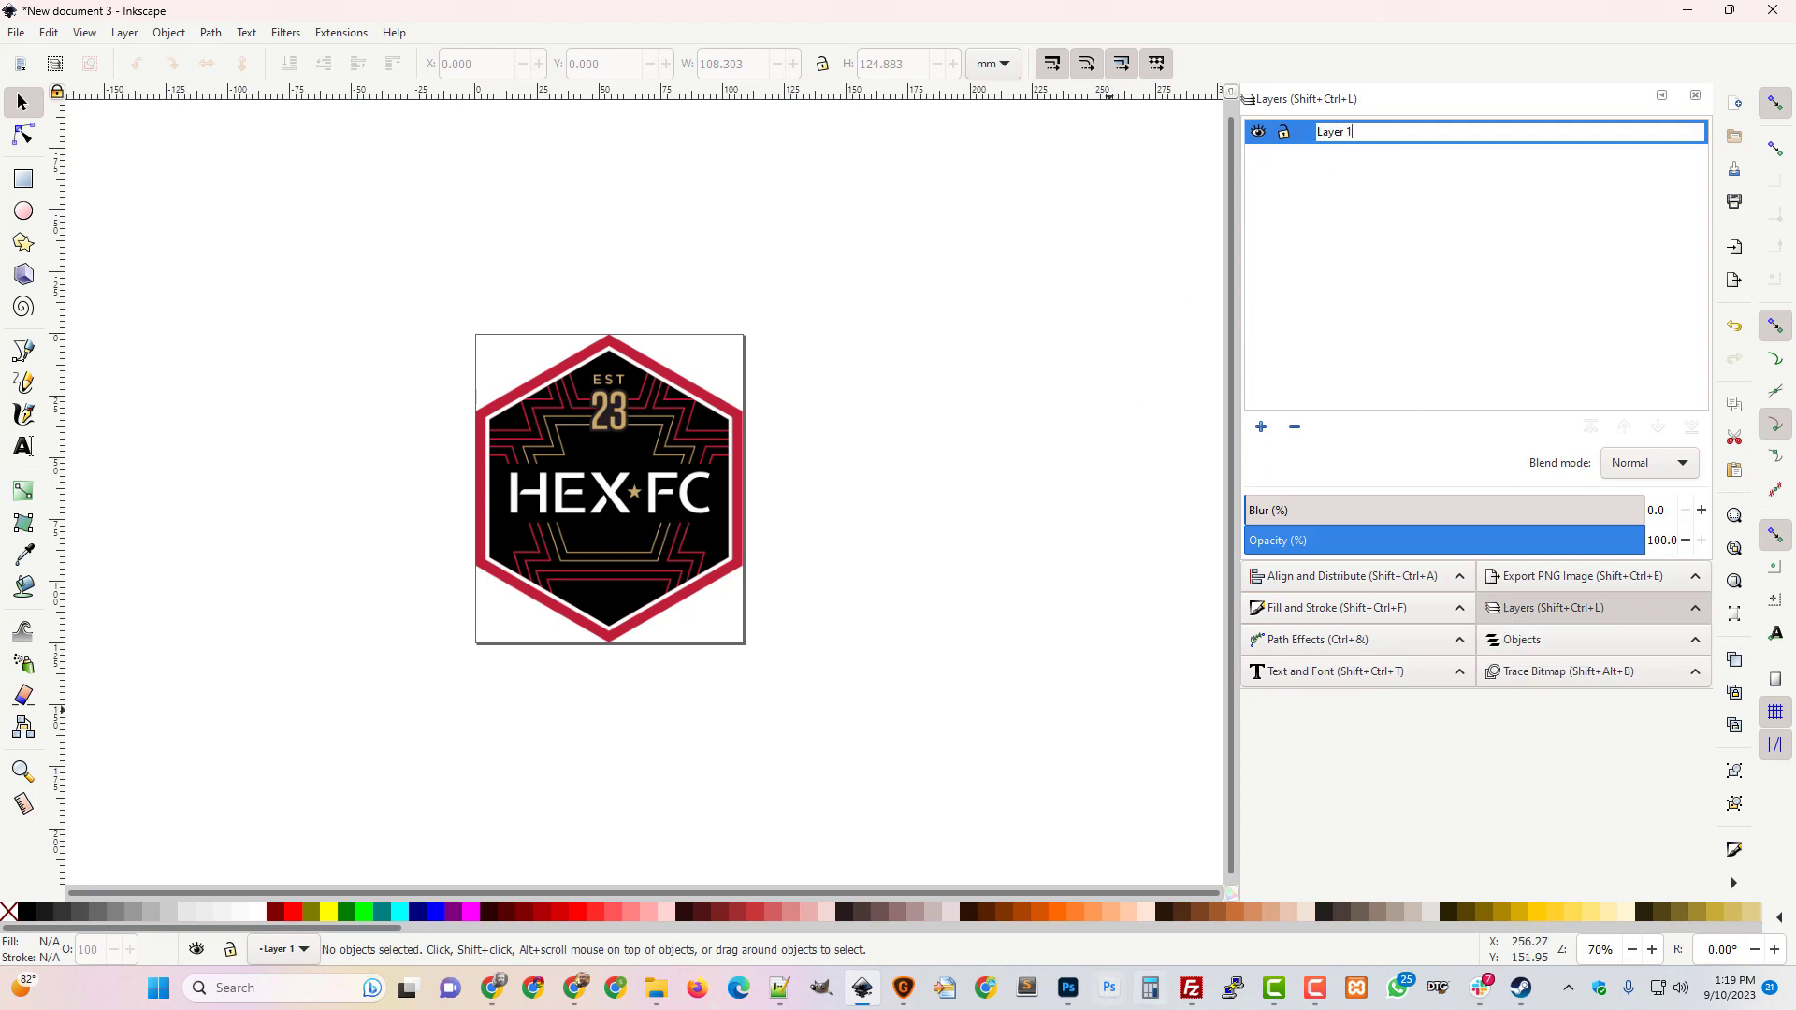
key(ctrl+a)
text(Reference)
key(Return)
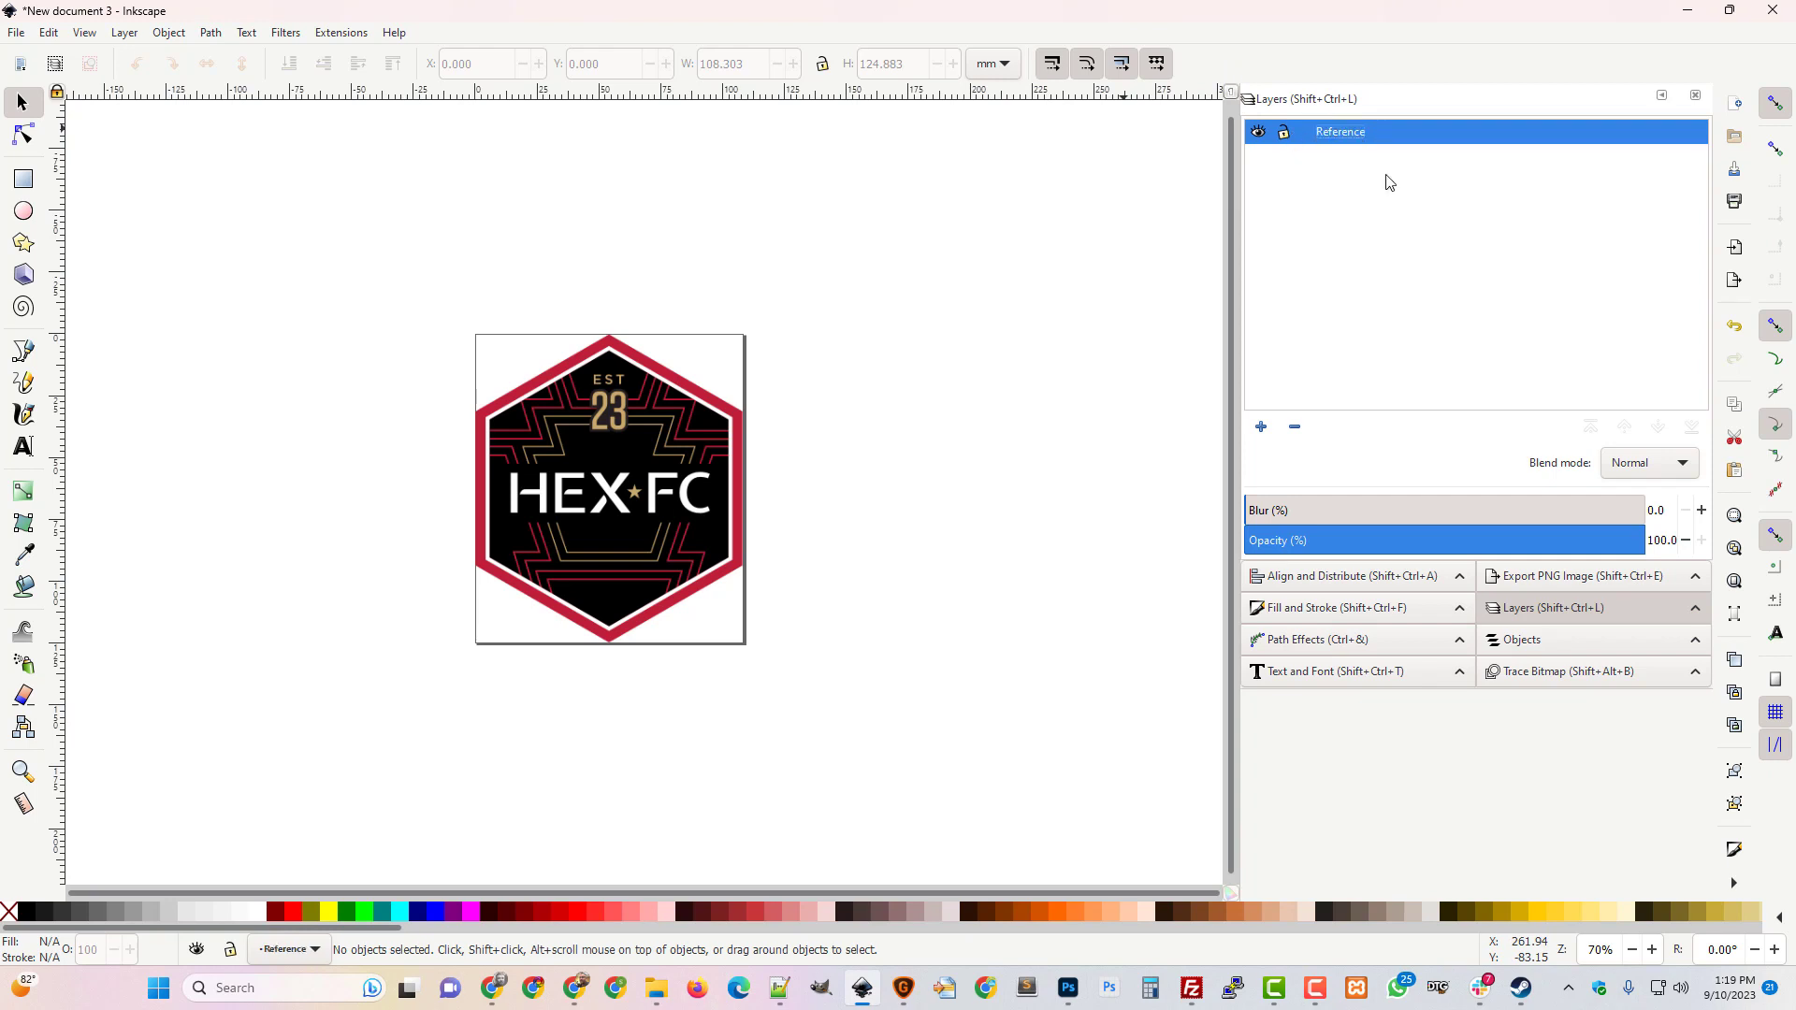
Add a new layer named Artwork above the Reference layer.
click(1262, 426)
text(Artwork)
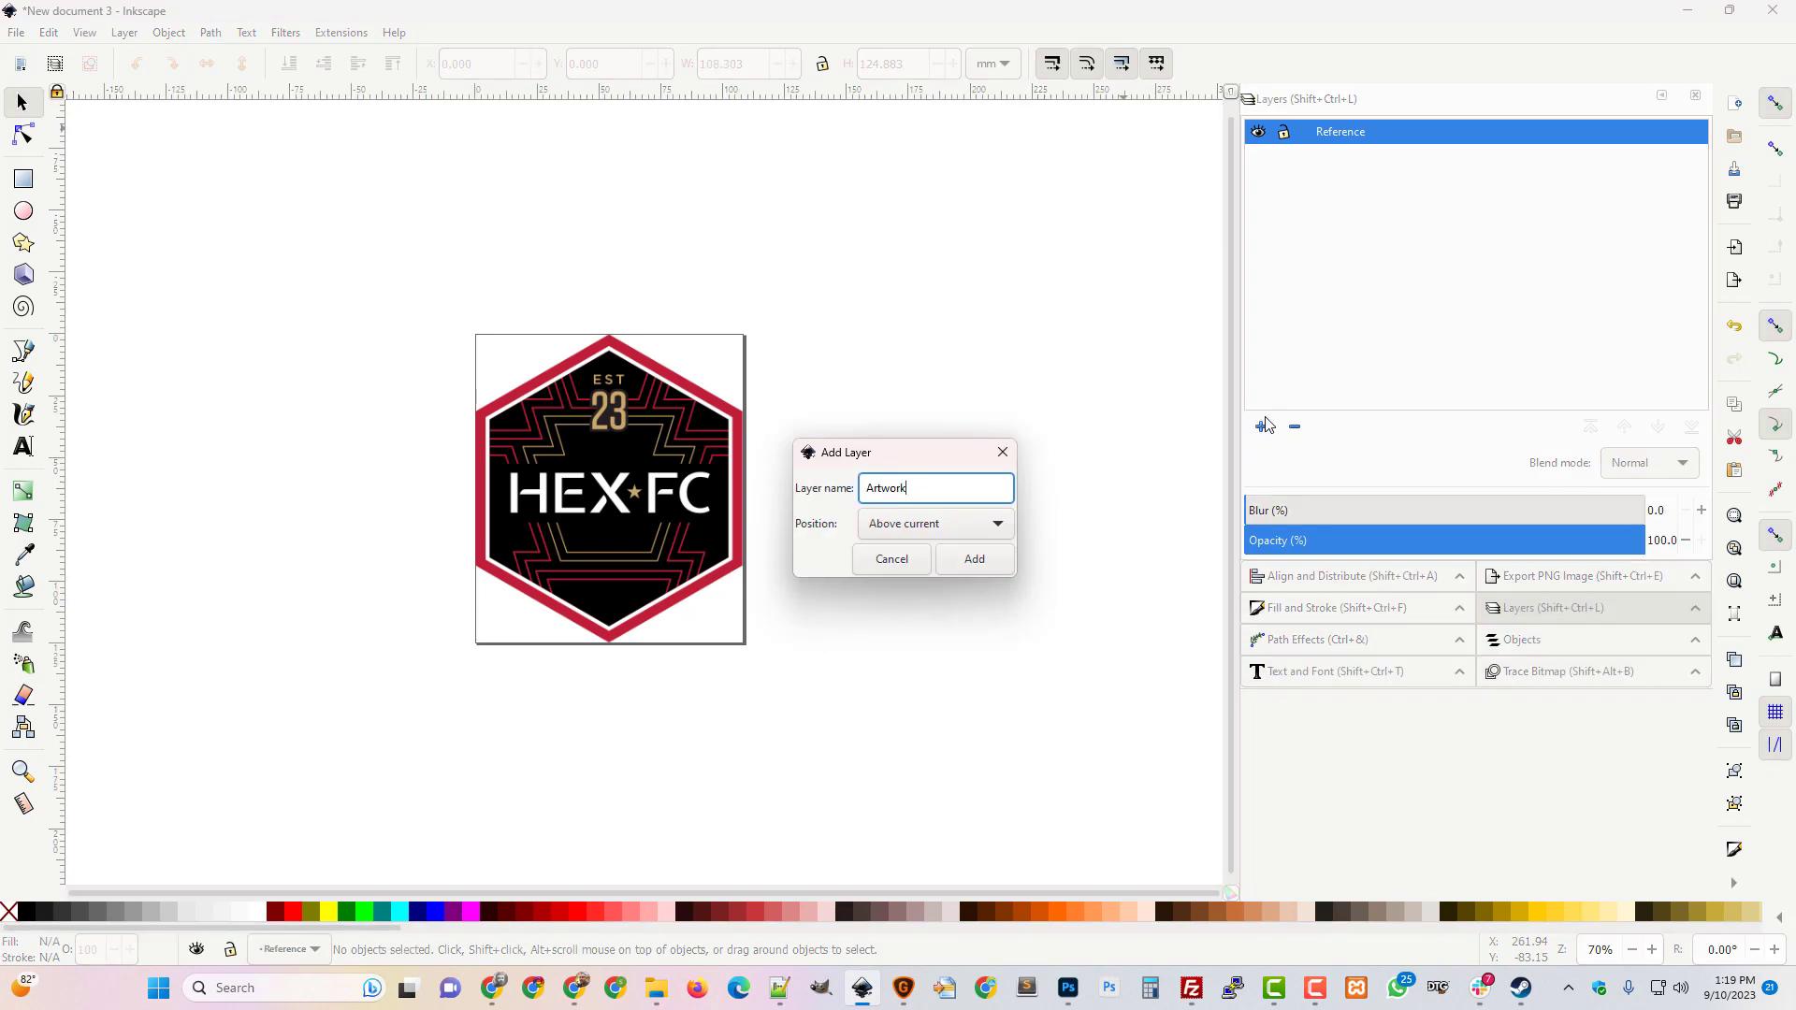
key(Return)
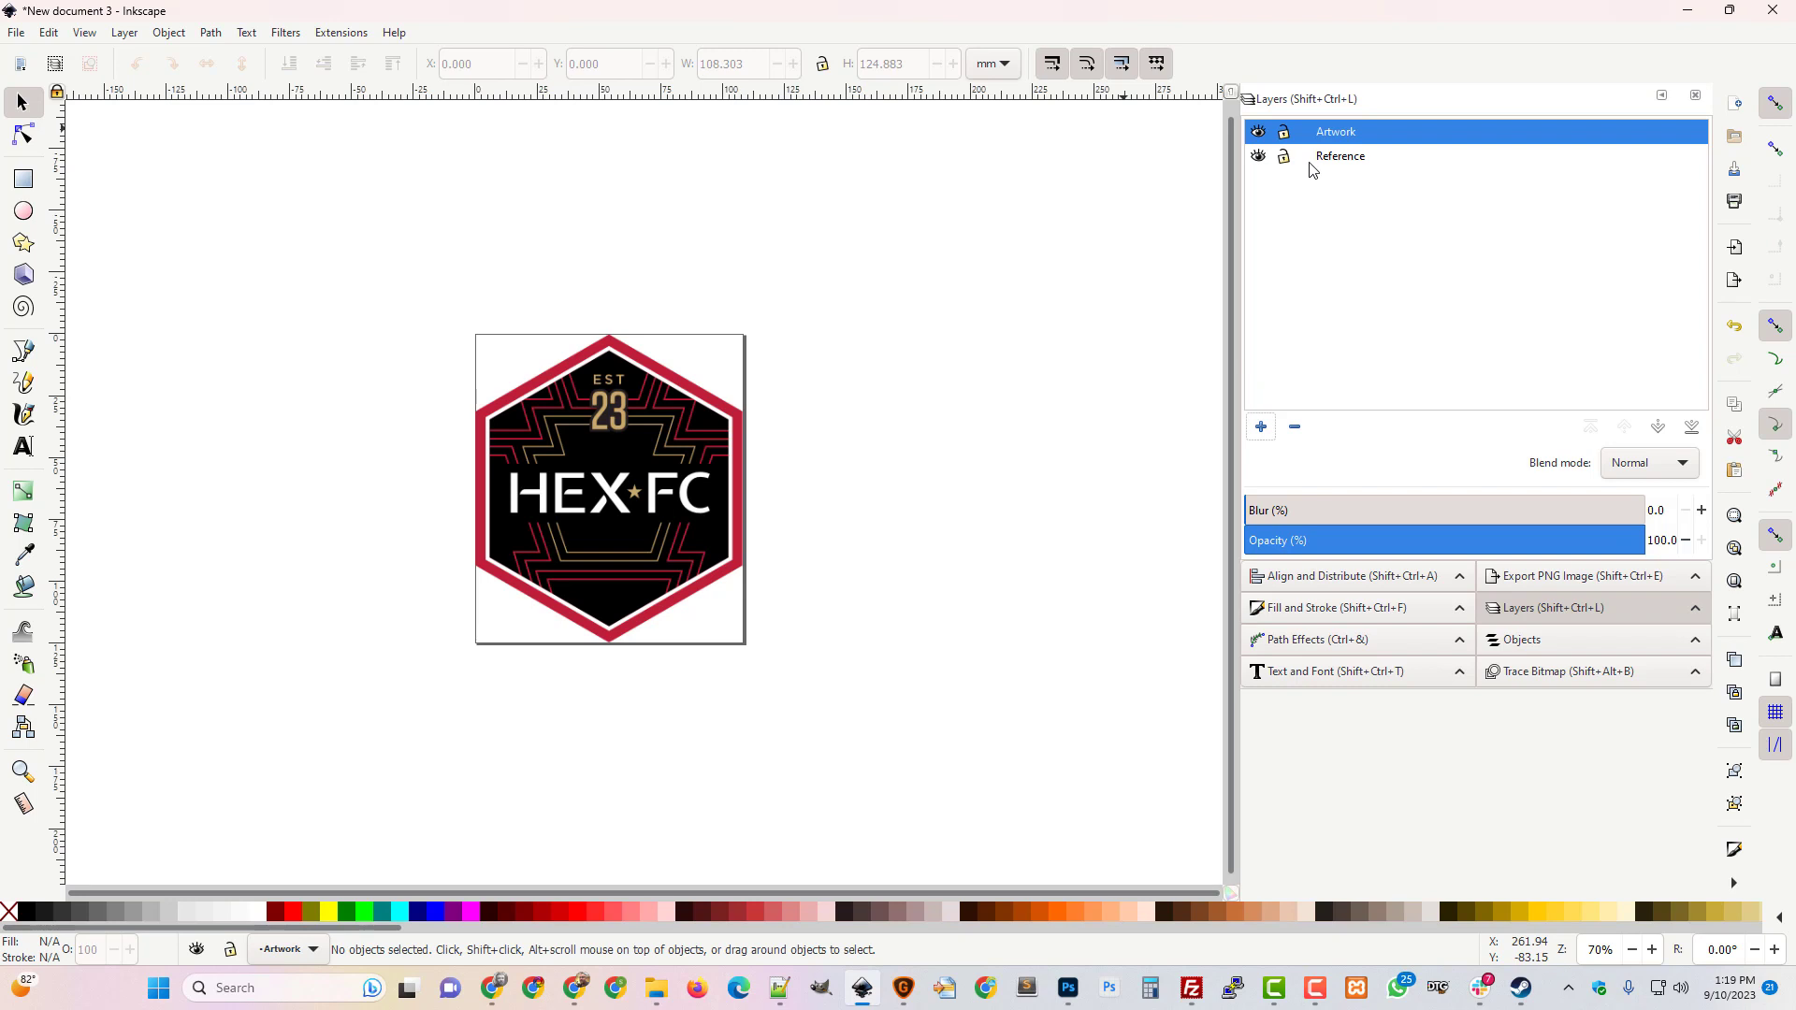
Set the Reference layer's opacity to about 49%, lock it, and make the Artwork layer current.
click(1312, 161)
click(1459, 542)
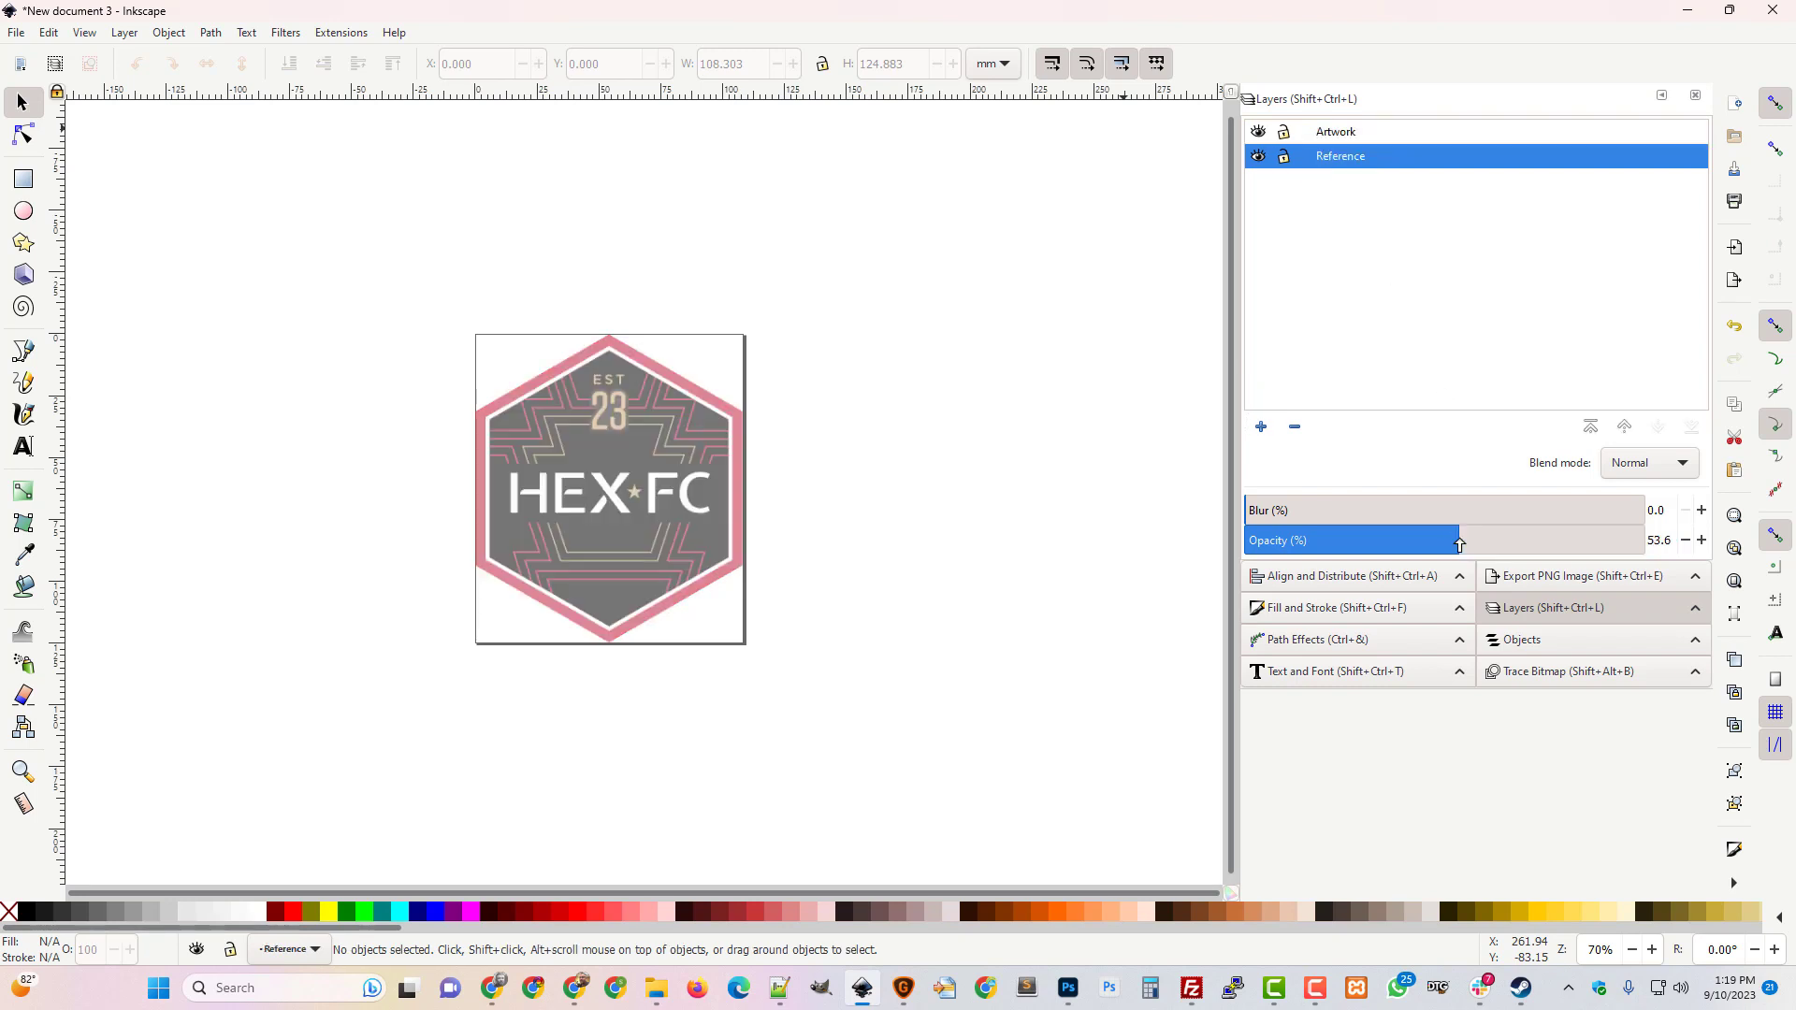
drag(1463, 546, 1443, 550)
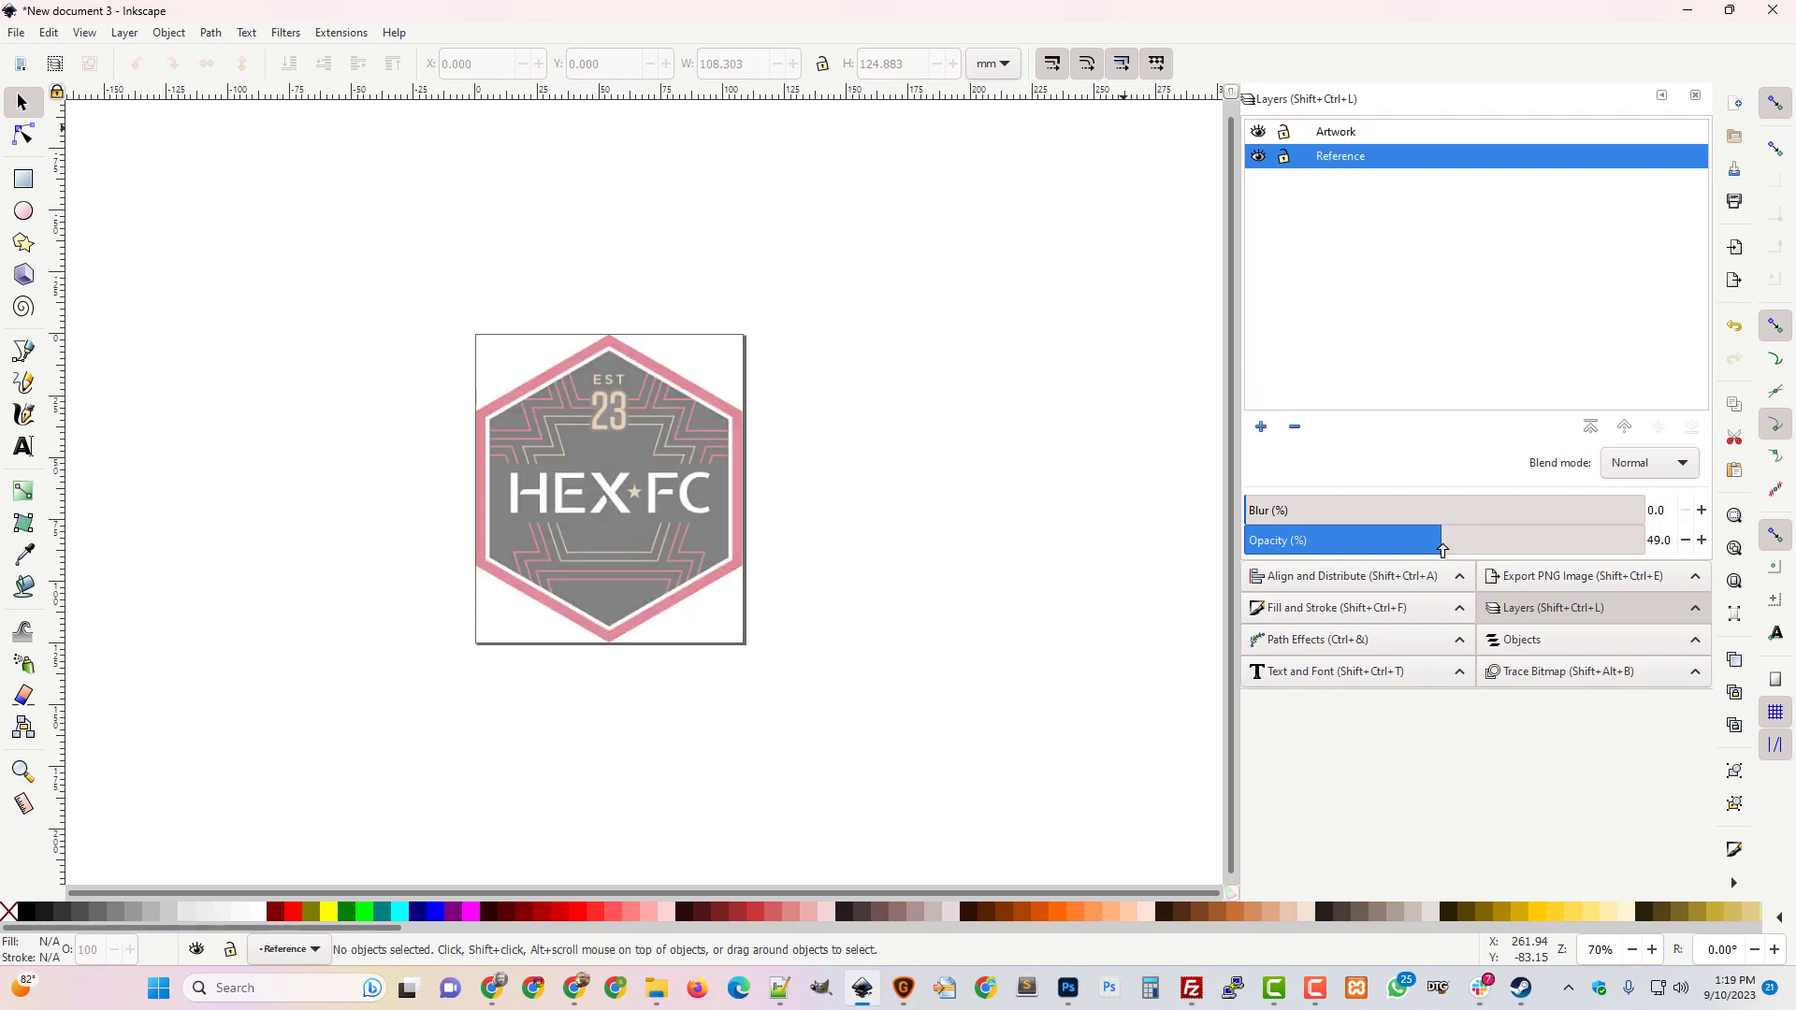
click(1283, 155)
click(1314, 142)
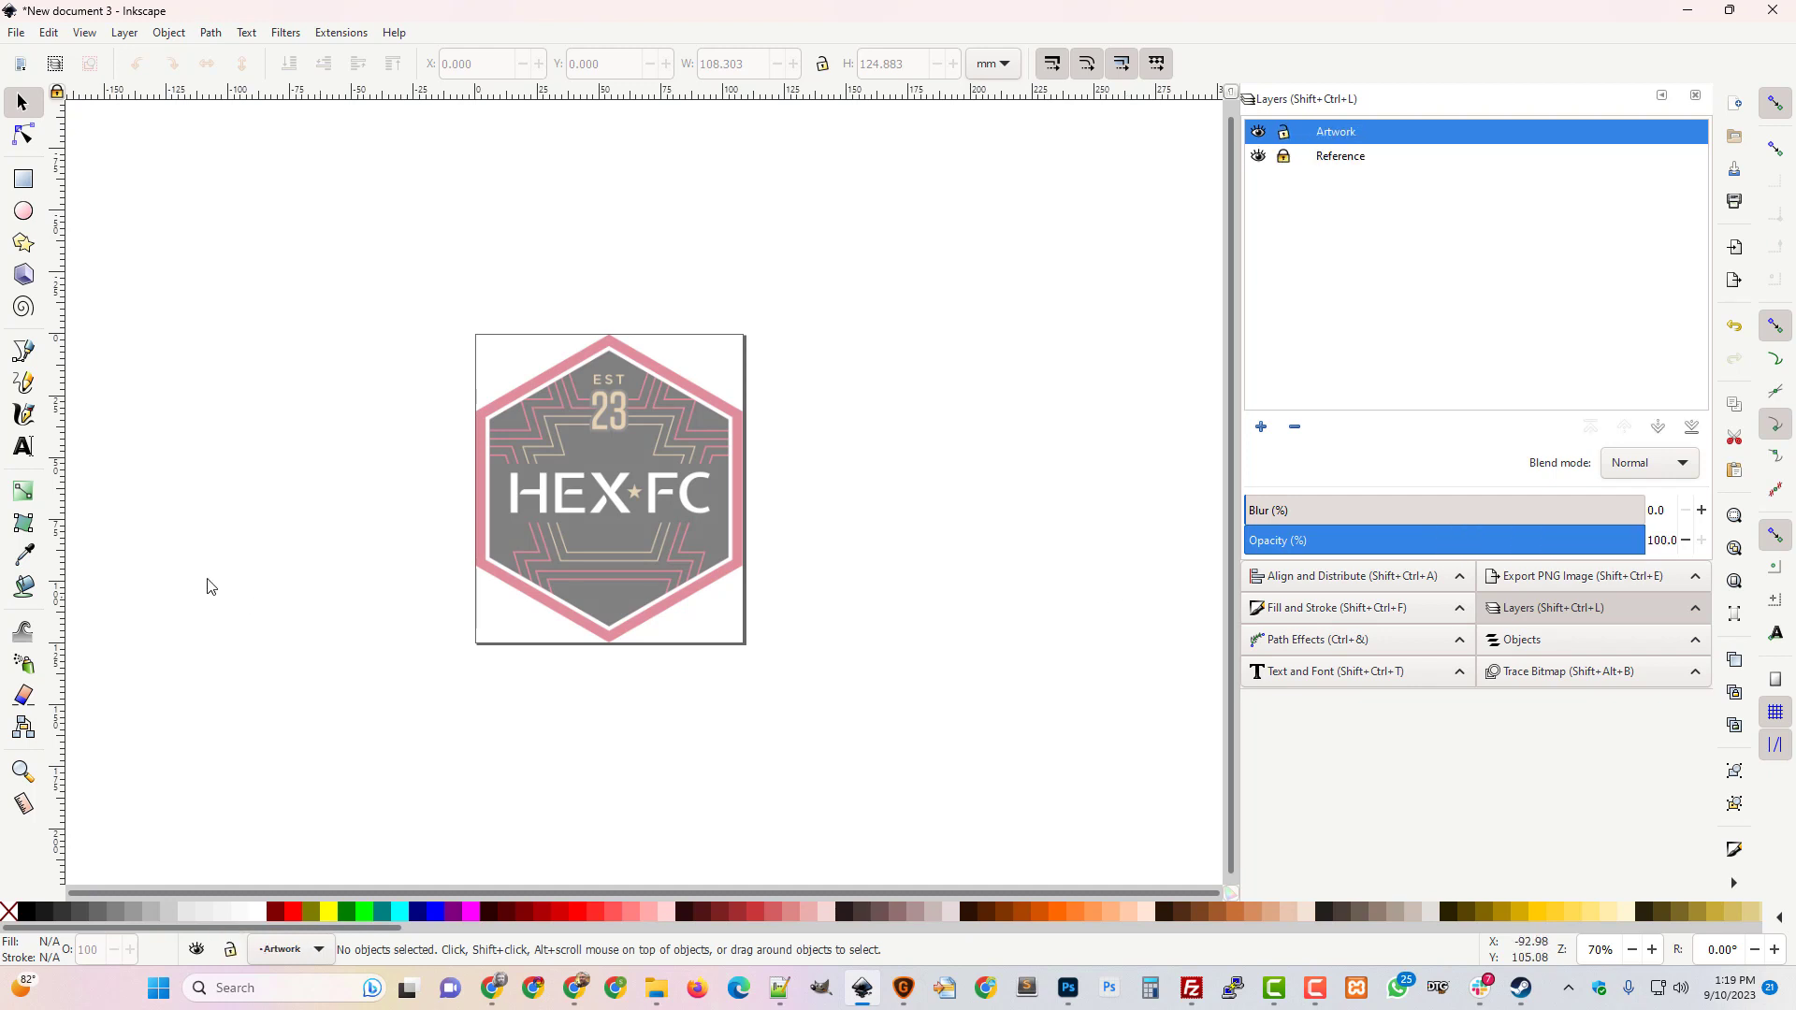
click(23, 350)
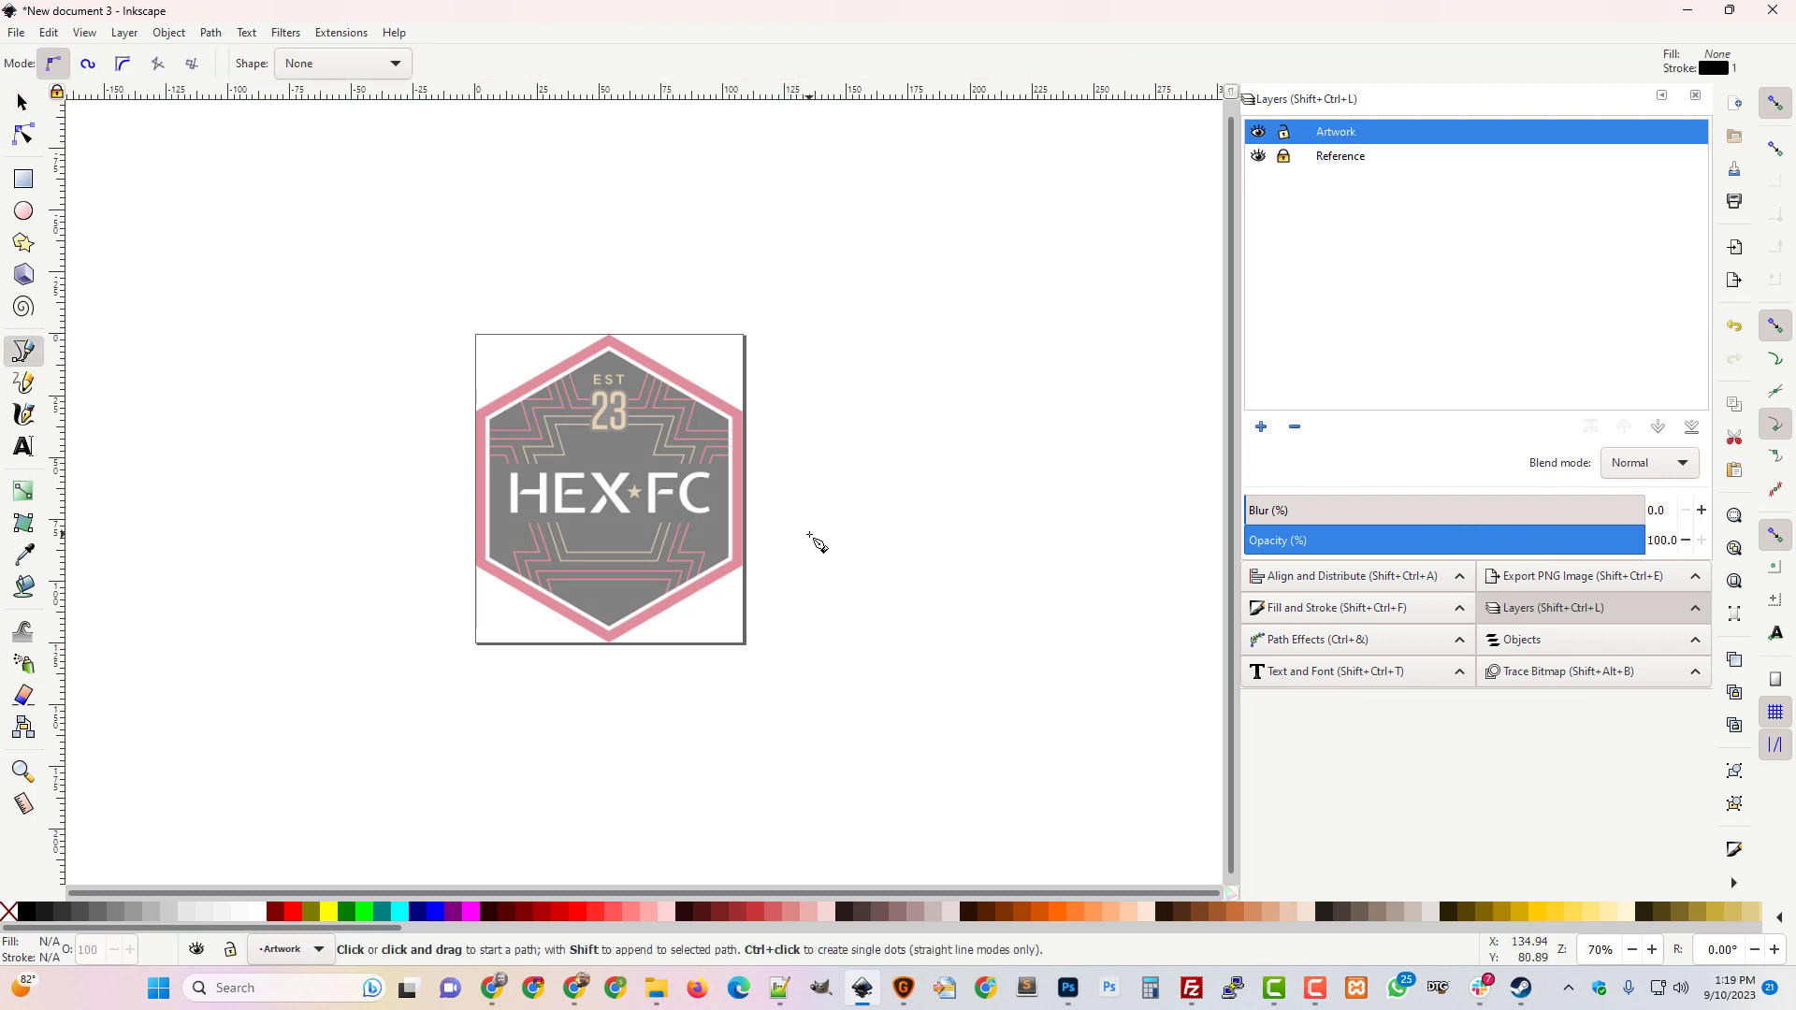
text(+)
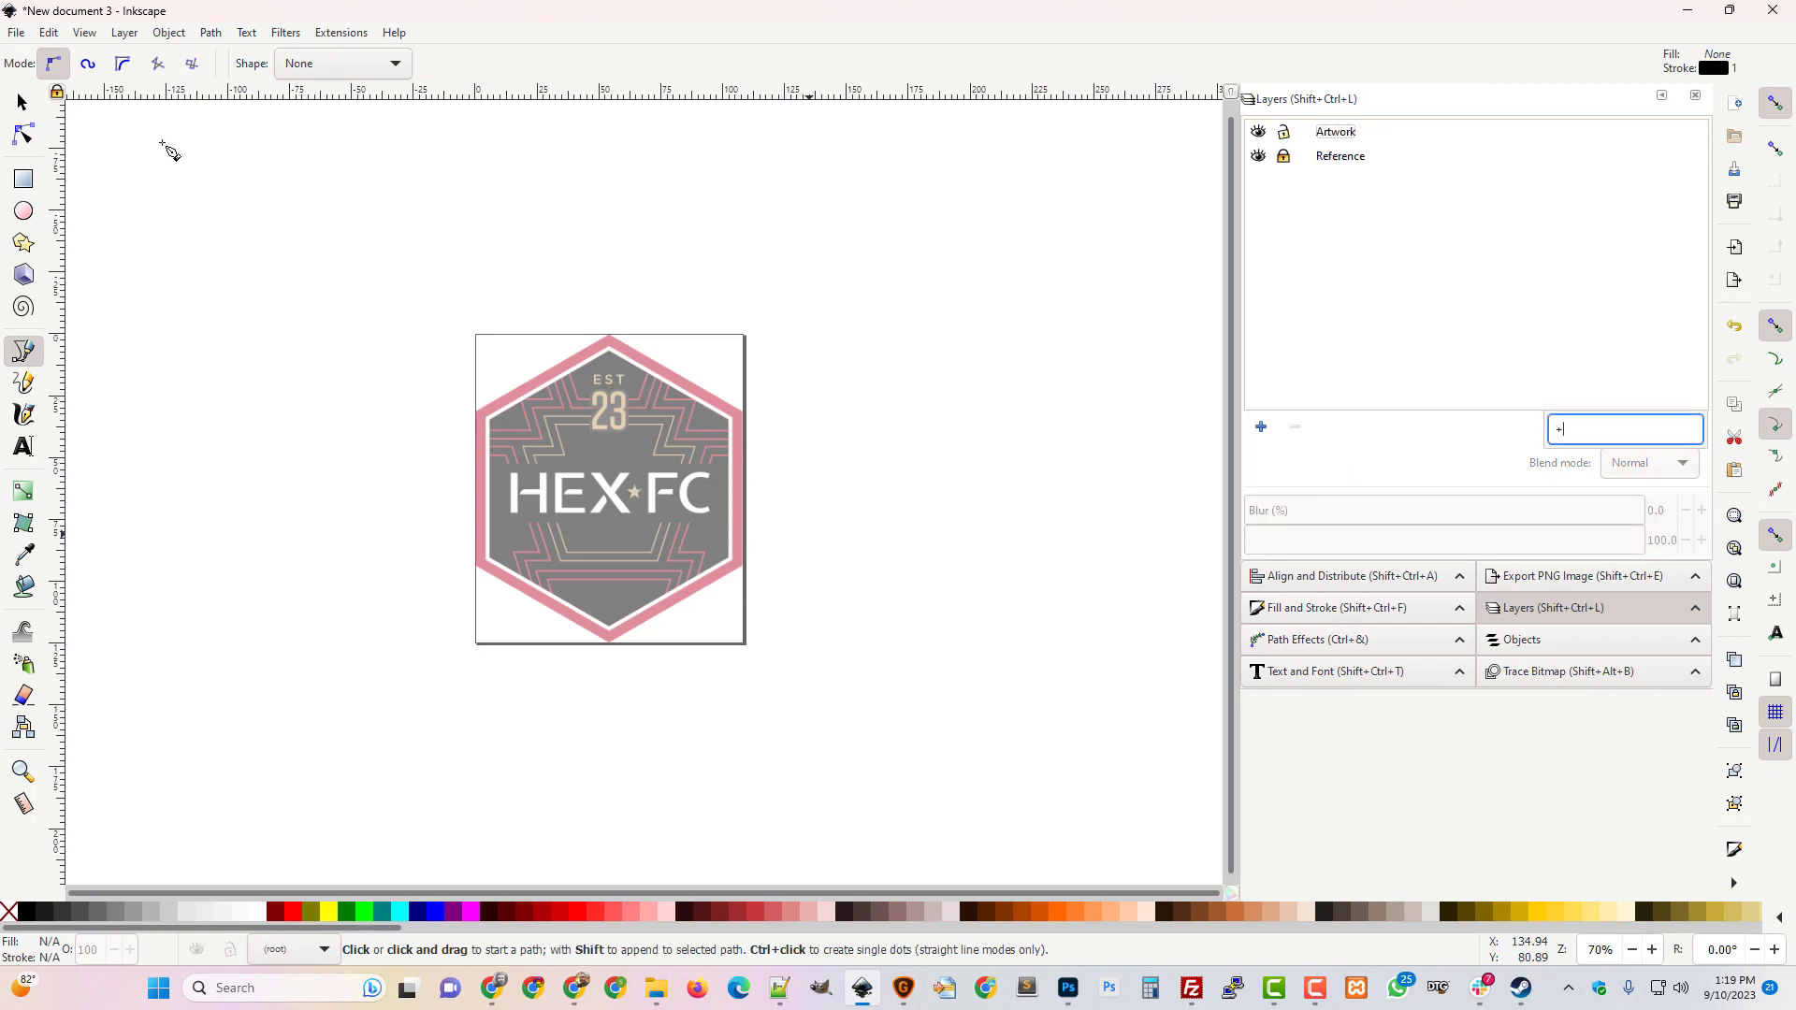
click(25, 103)
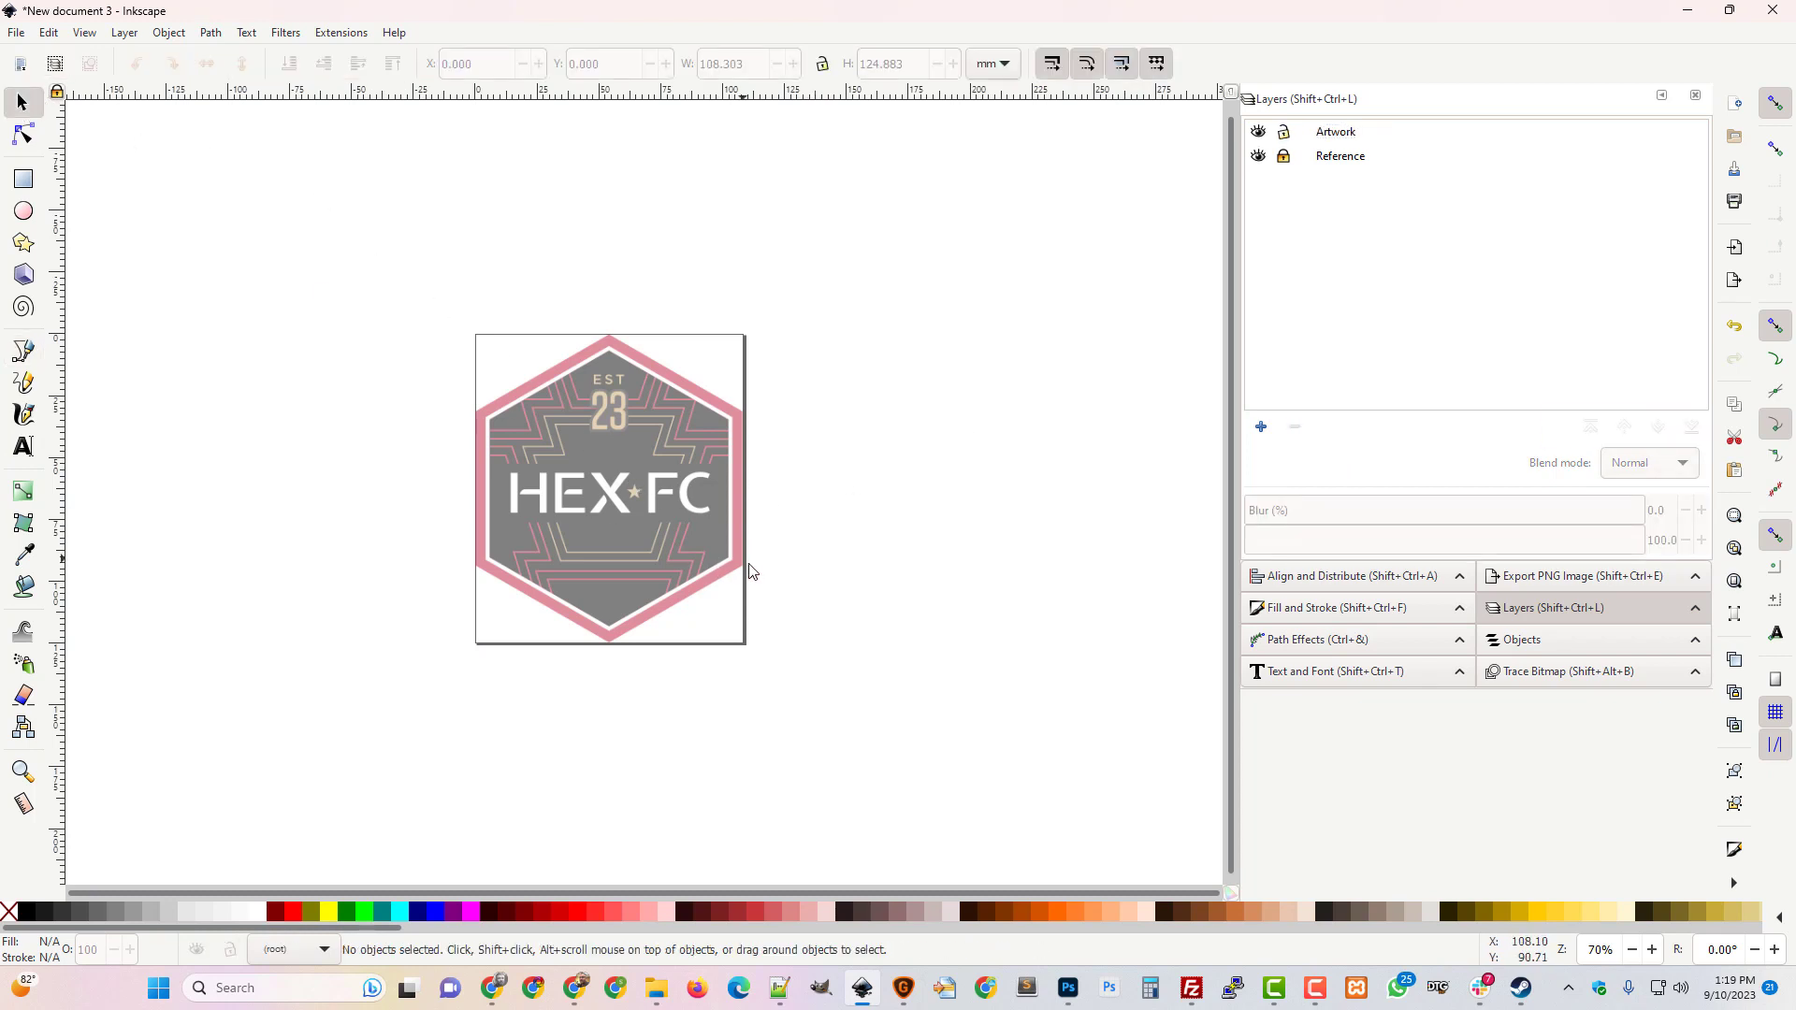
Trace the innermost pink line left of EST with the Pen tool, from about X 37.69, Y 15.10 mm down and across to the 23.
key(plus)
key(plus)
key(plus)
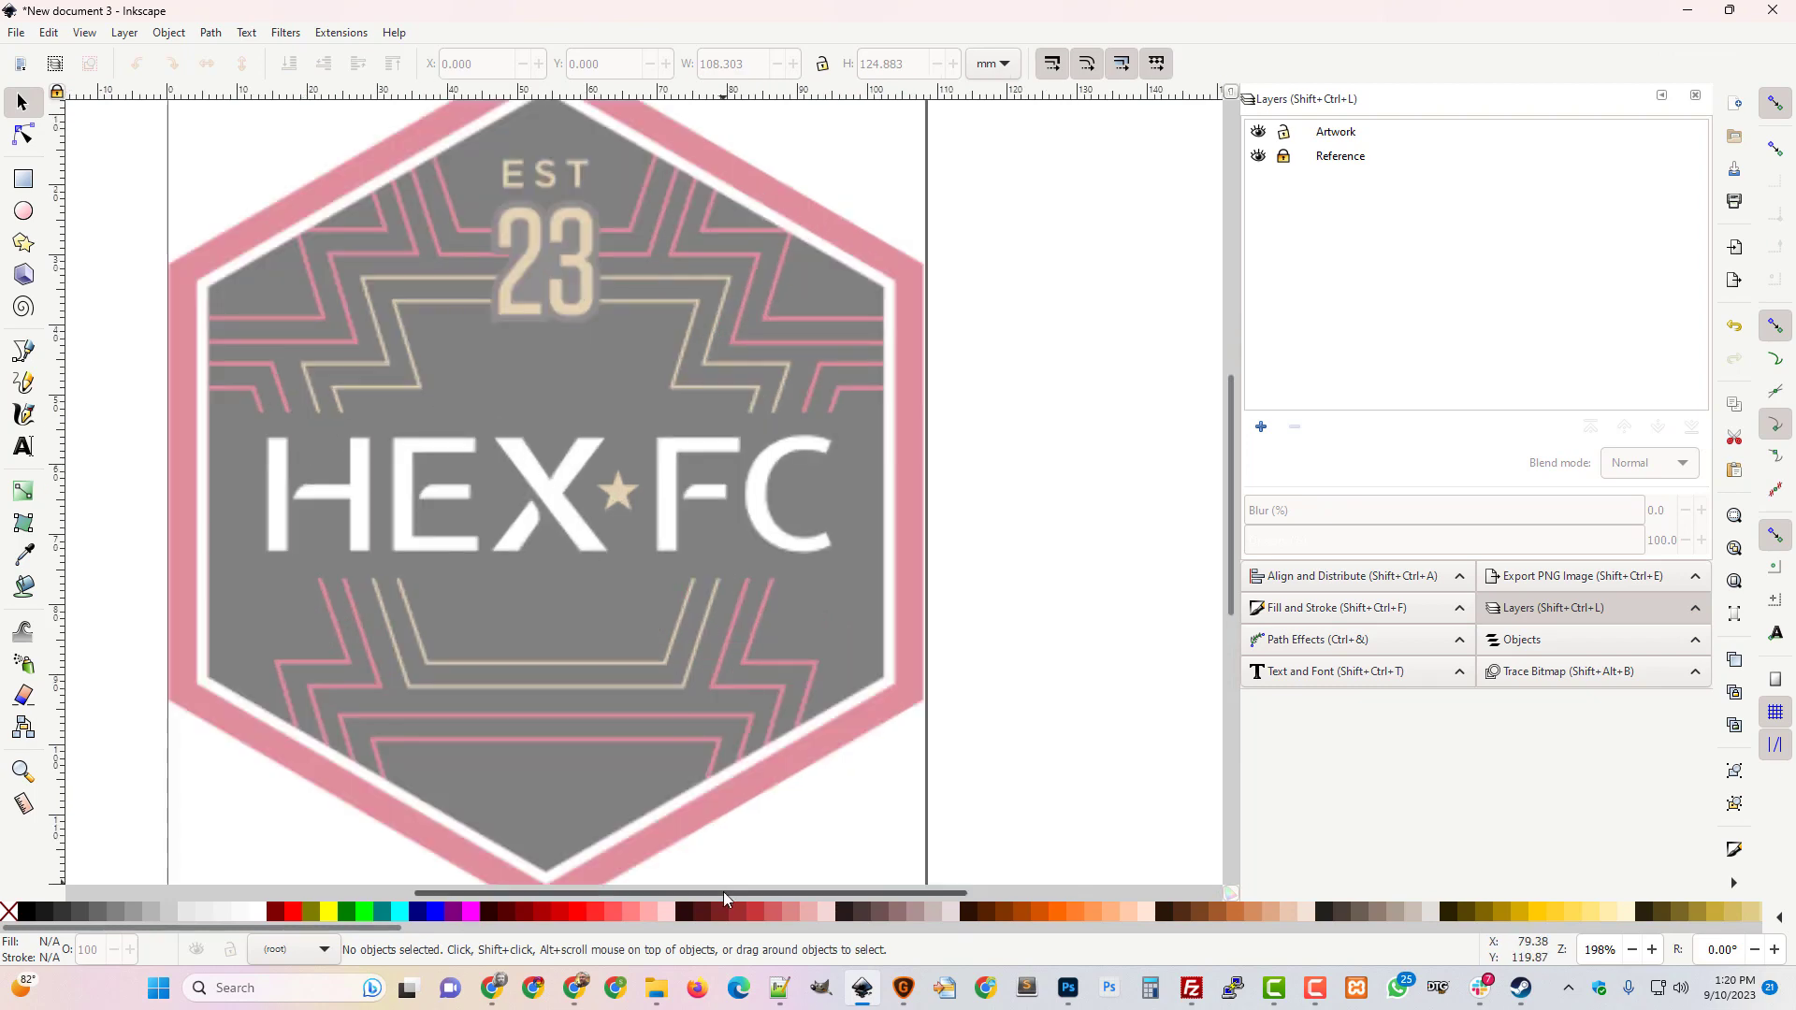
drag(723, 893, 690, 894)
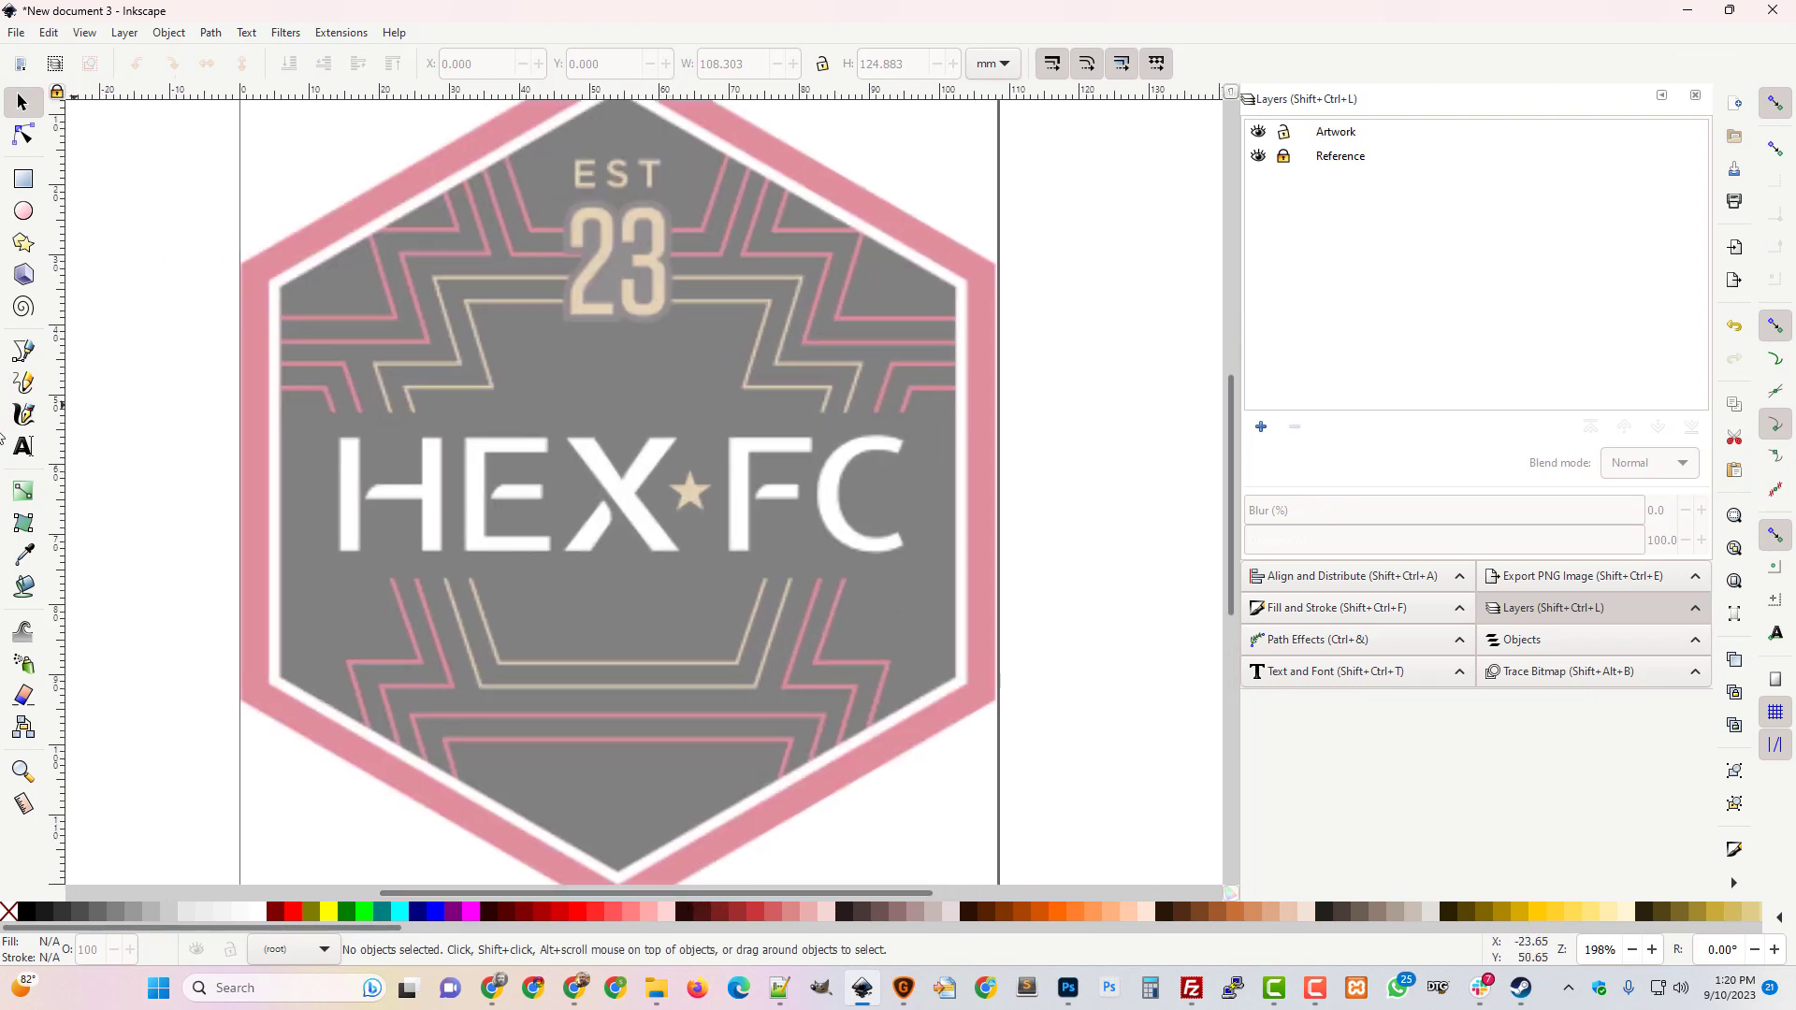
click(24, 350)
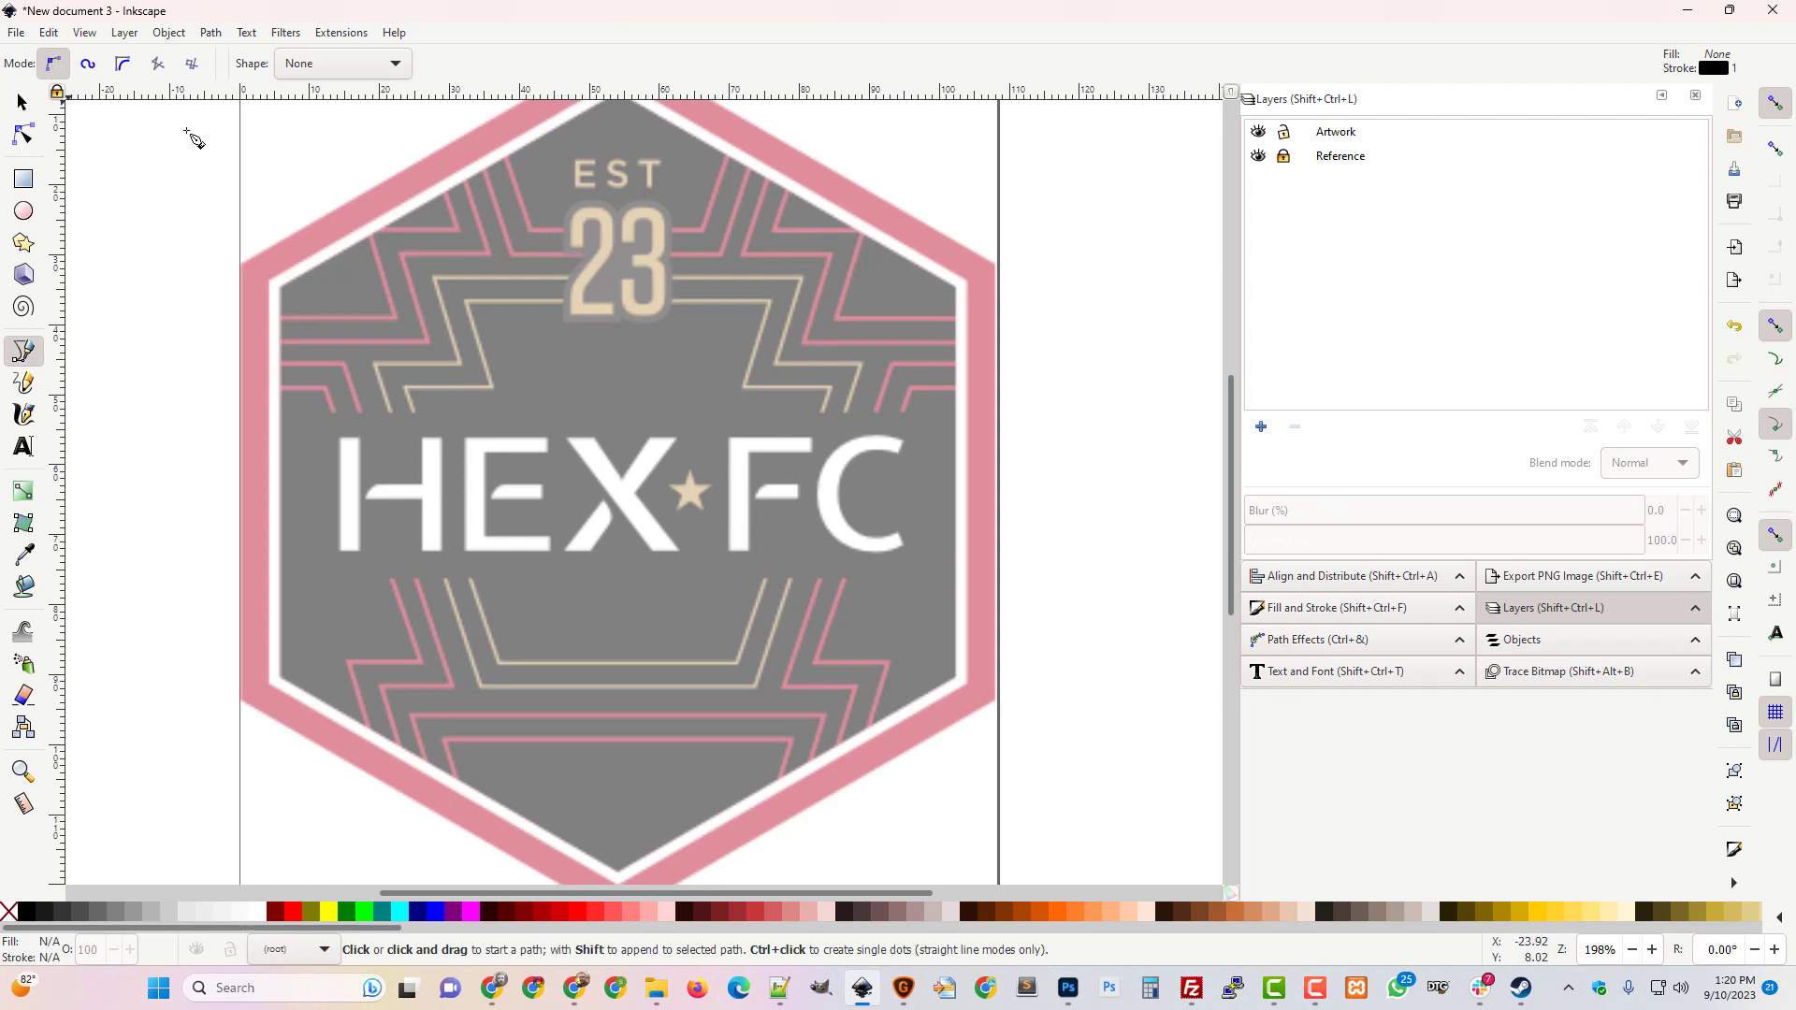
click(503, 151)
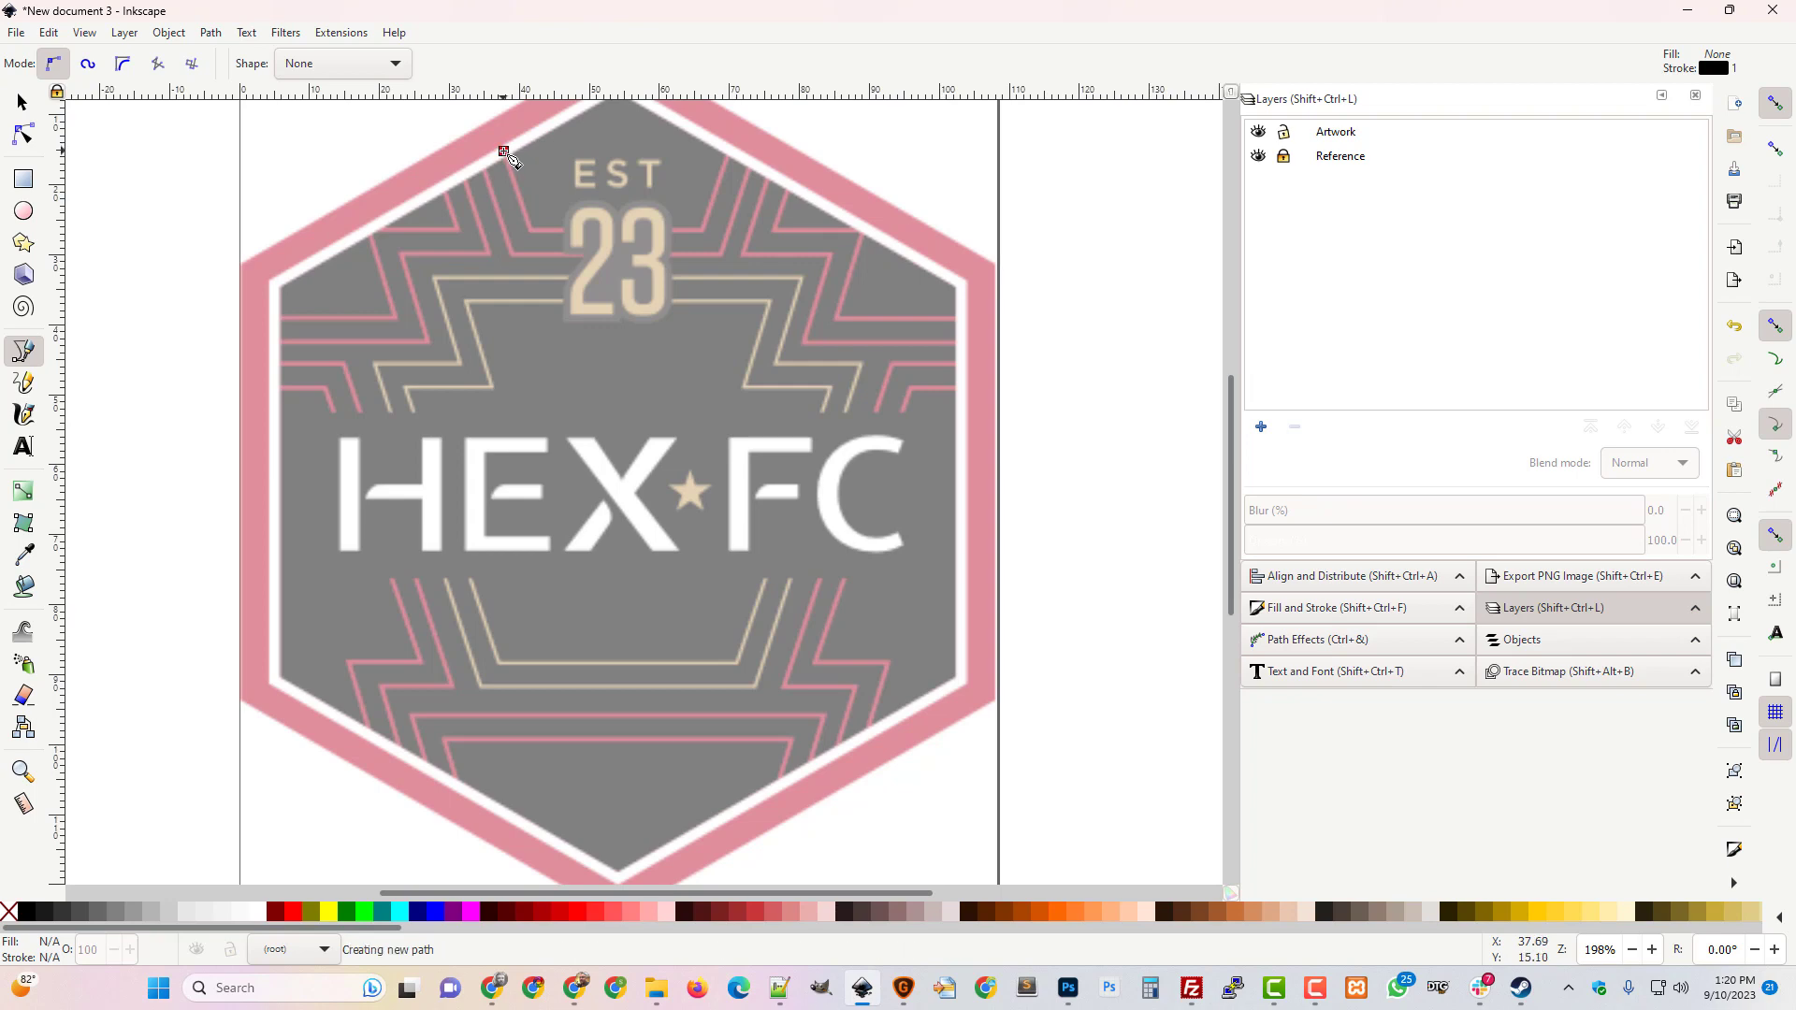
click(538, 236)
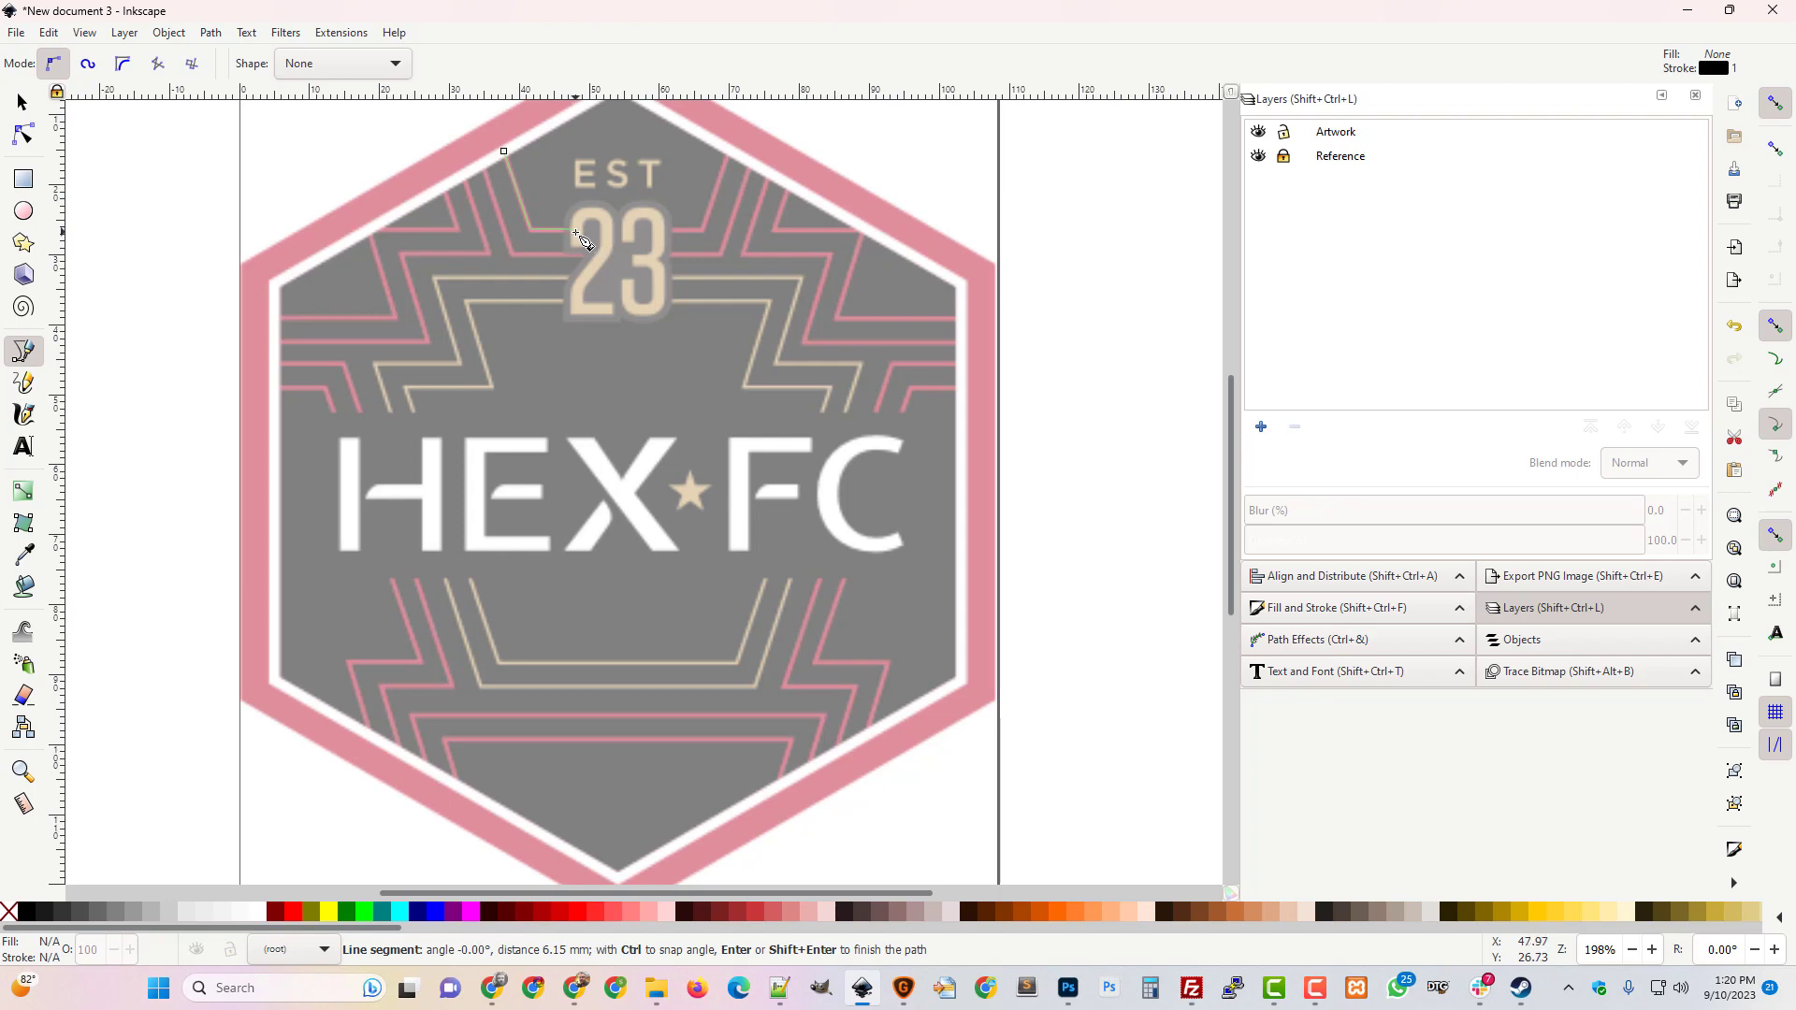
double_click(573, 230)
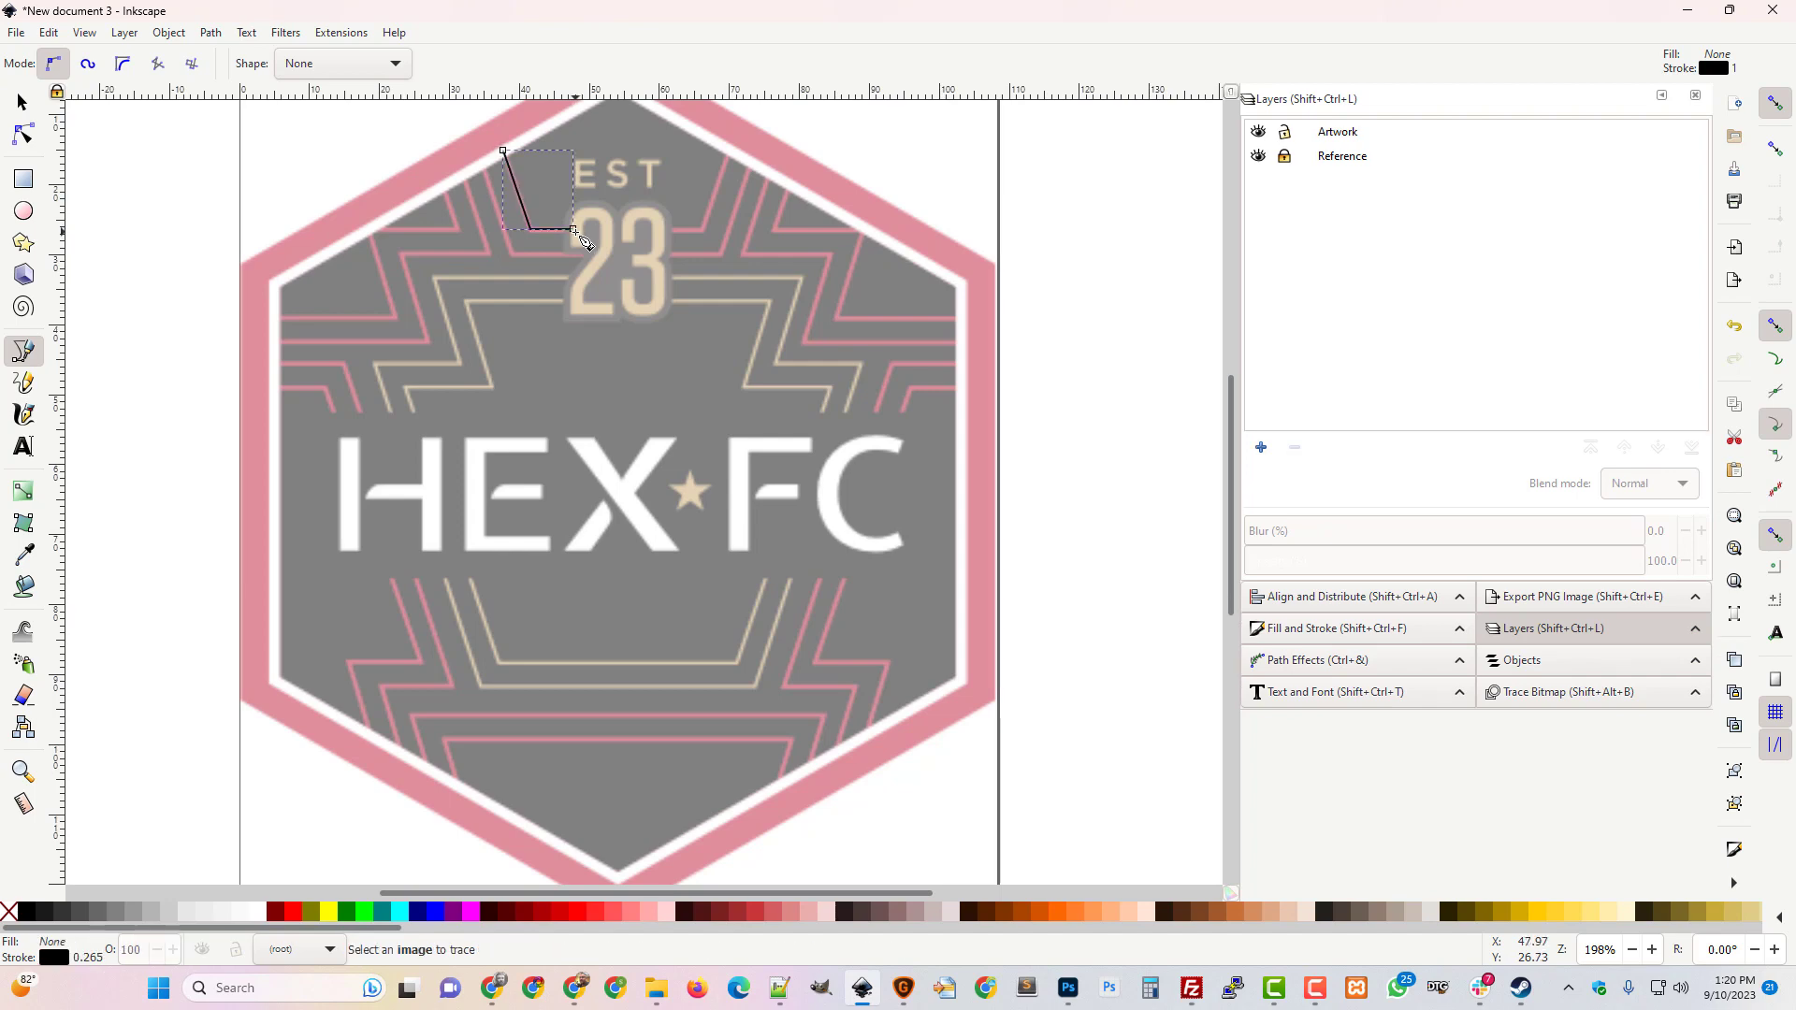
Trace the second pink line just outside the first, from about X 34.48, Y 16.97 mm down and horizontally into the 23.
click(482, 164)
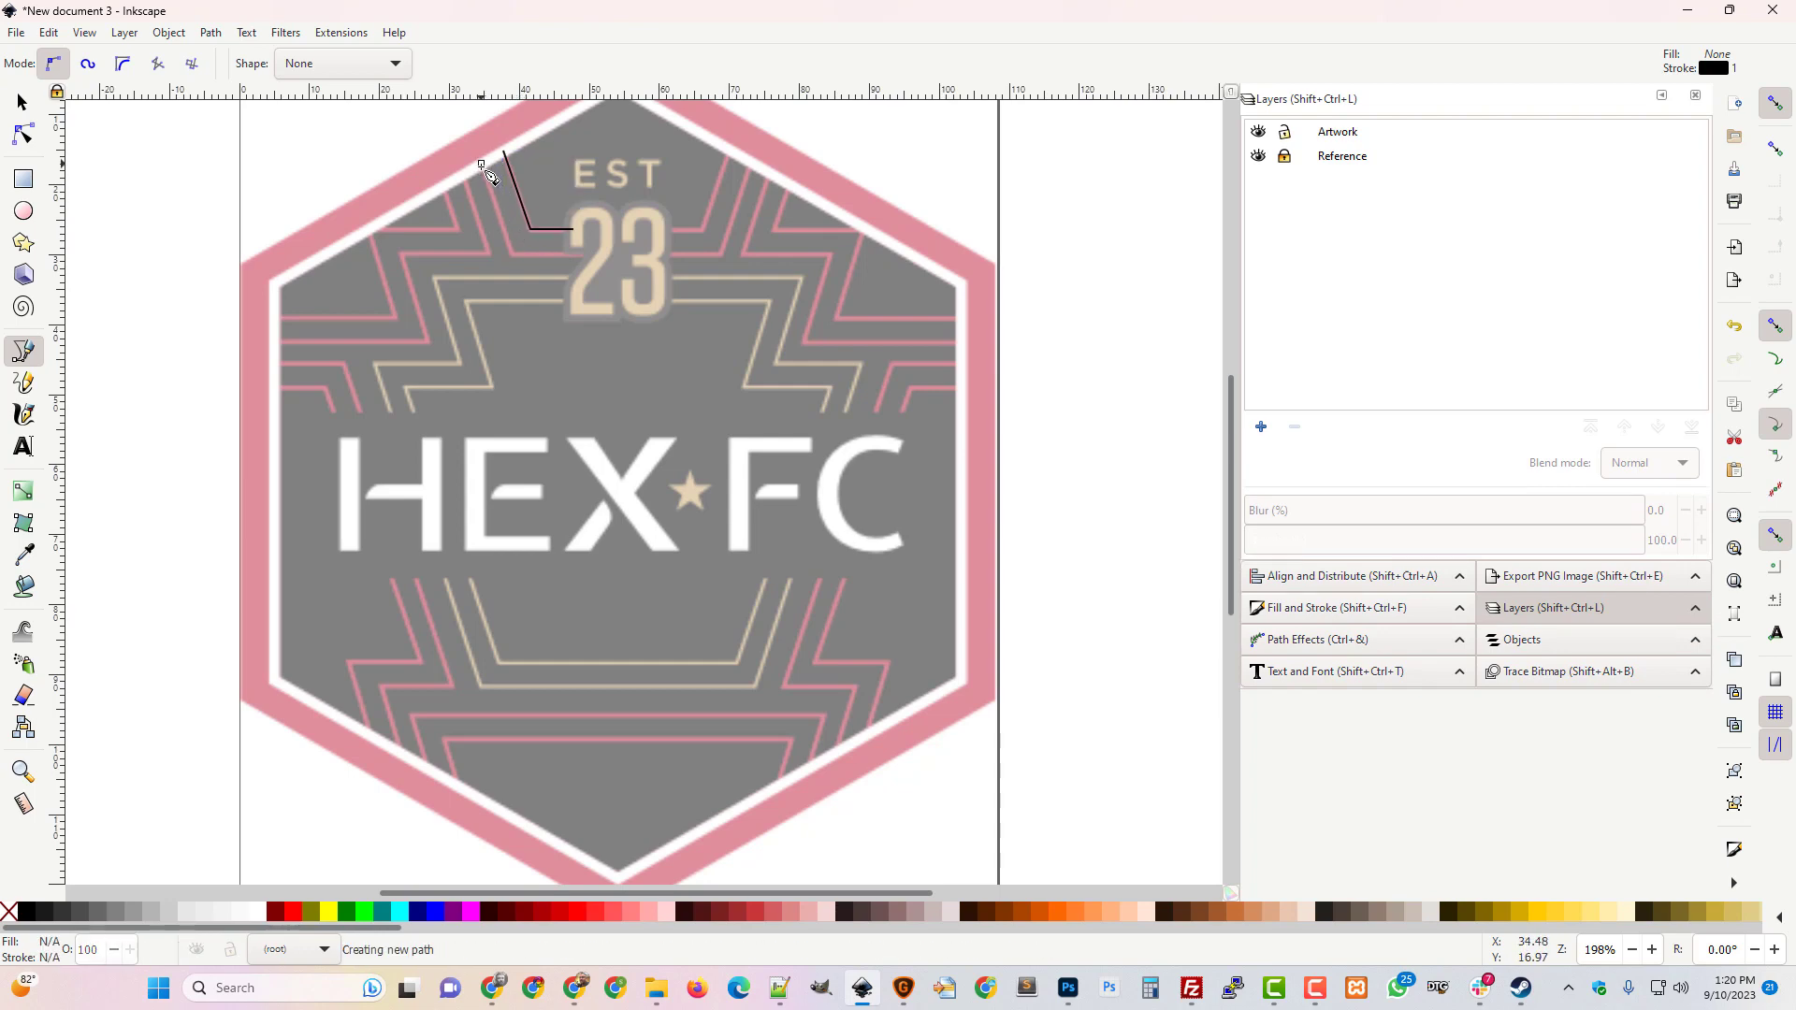
click(512, 253)
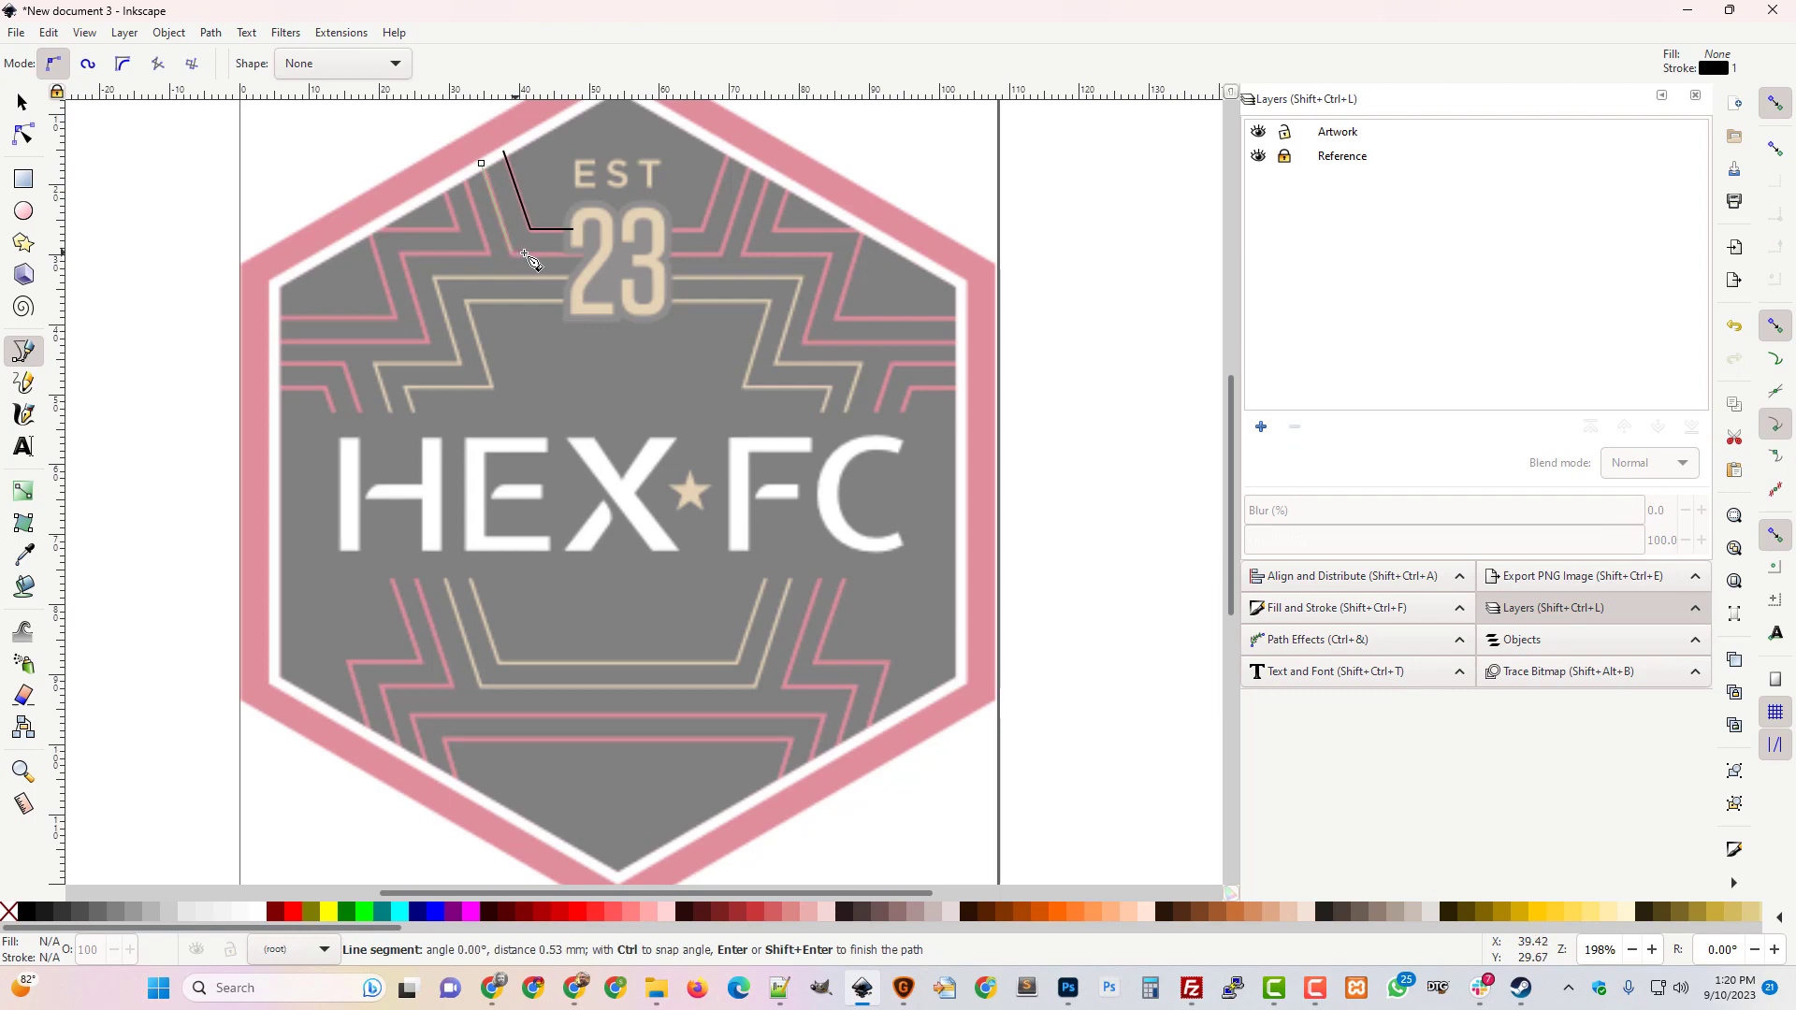
double_click(597, 252)
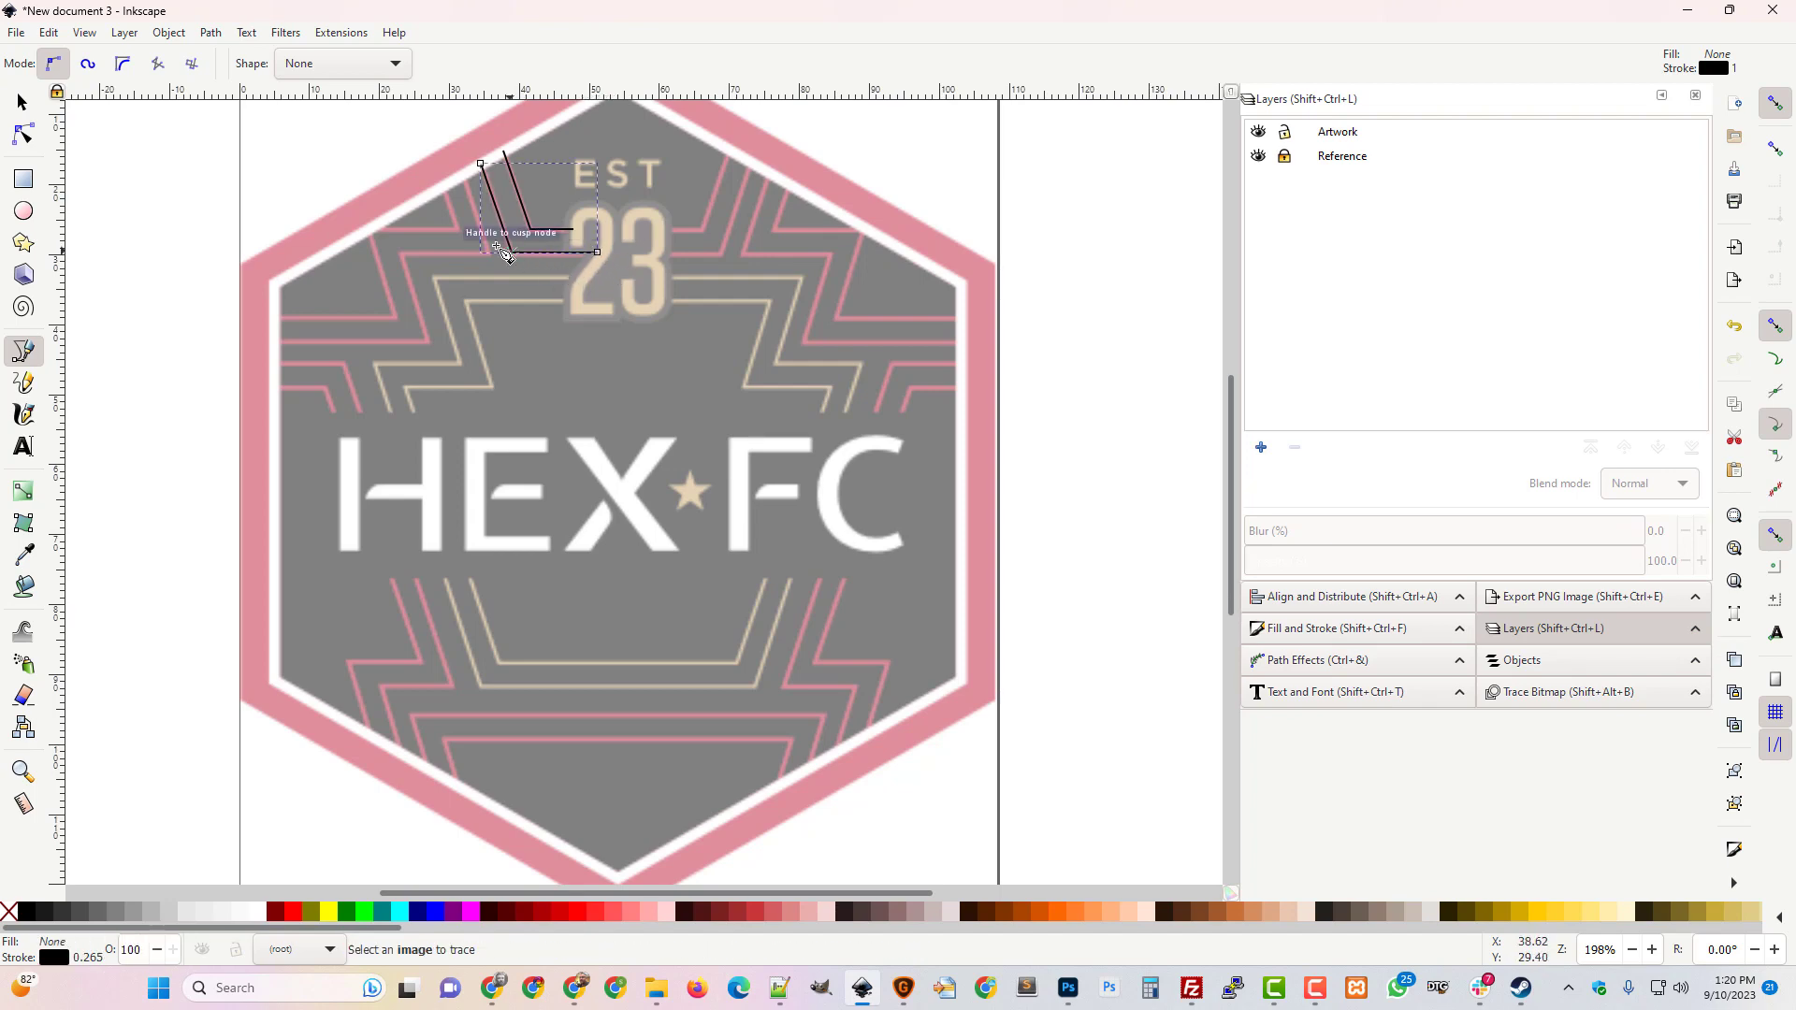
Trace the third pink line from about X 31.67, Y 18.58 mm as a zigzag ending horizontally at the hexagon's left inner edge.
click(459, 175)
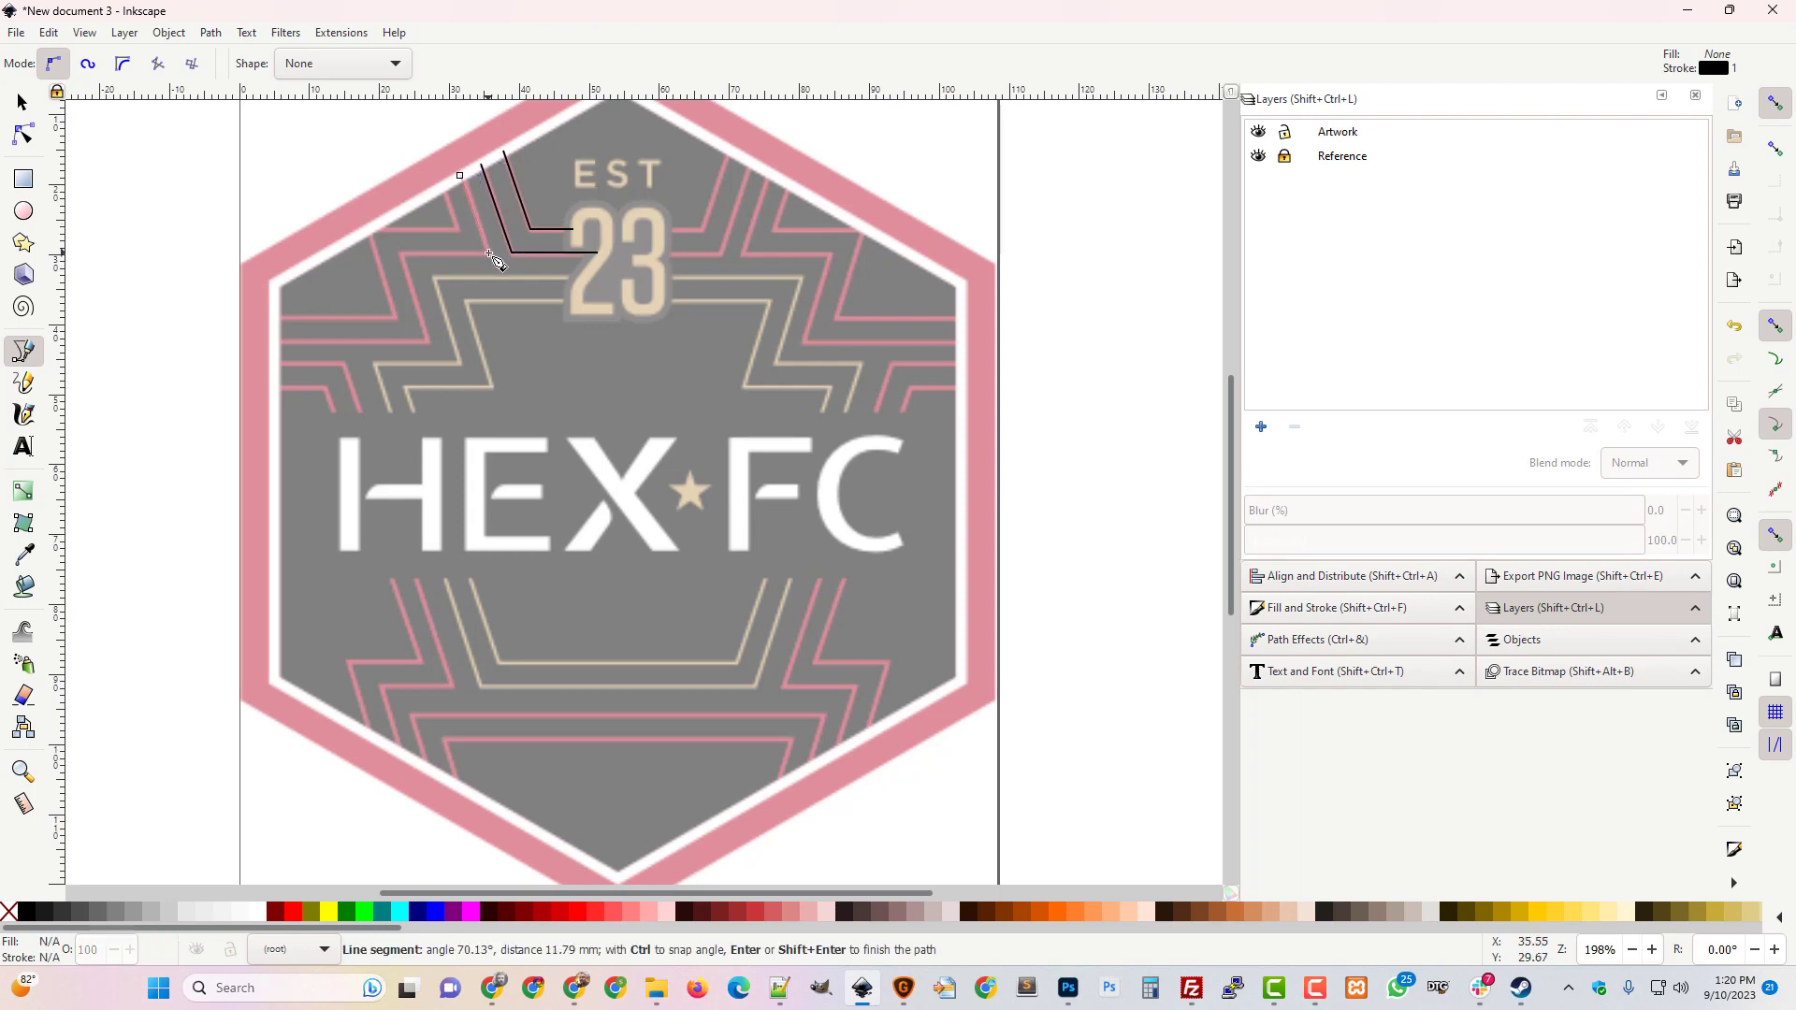
key(Escape)
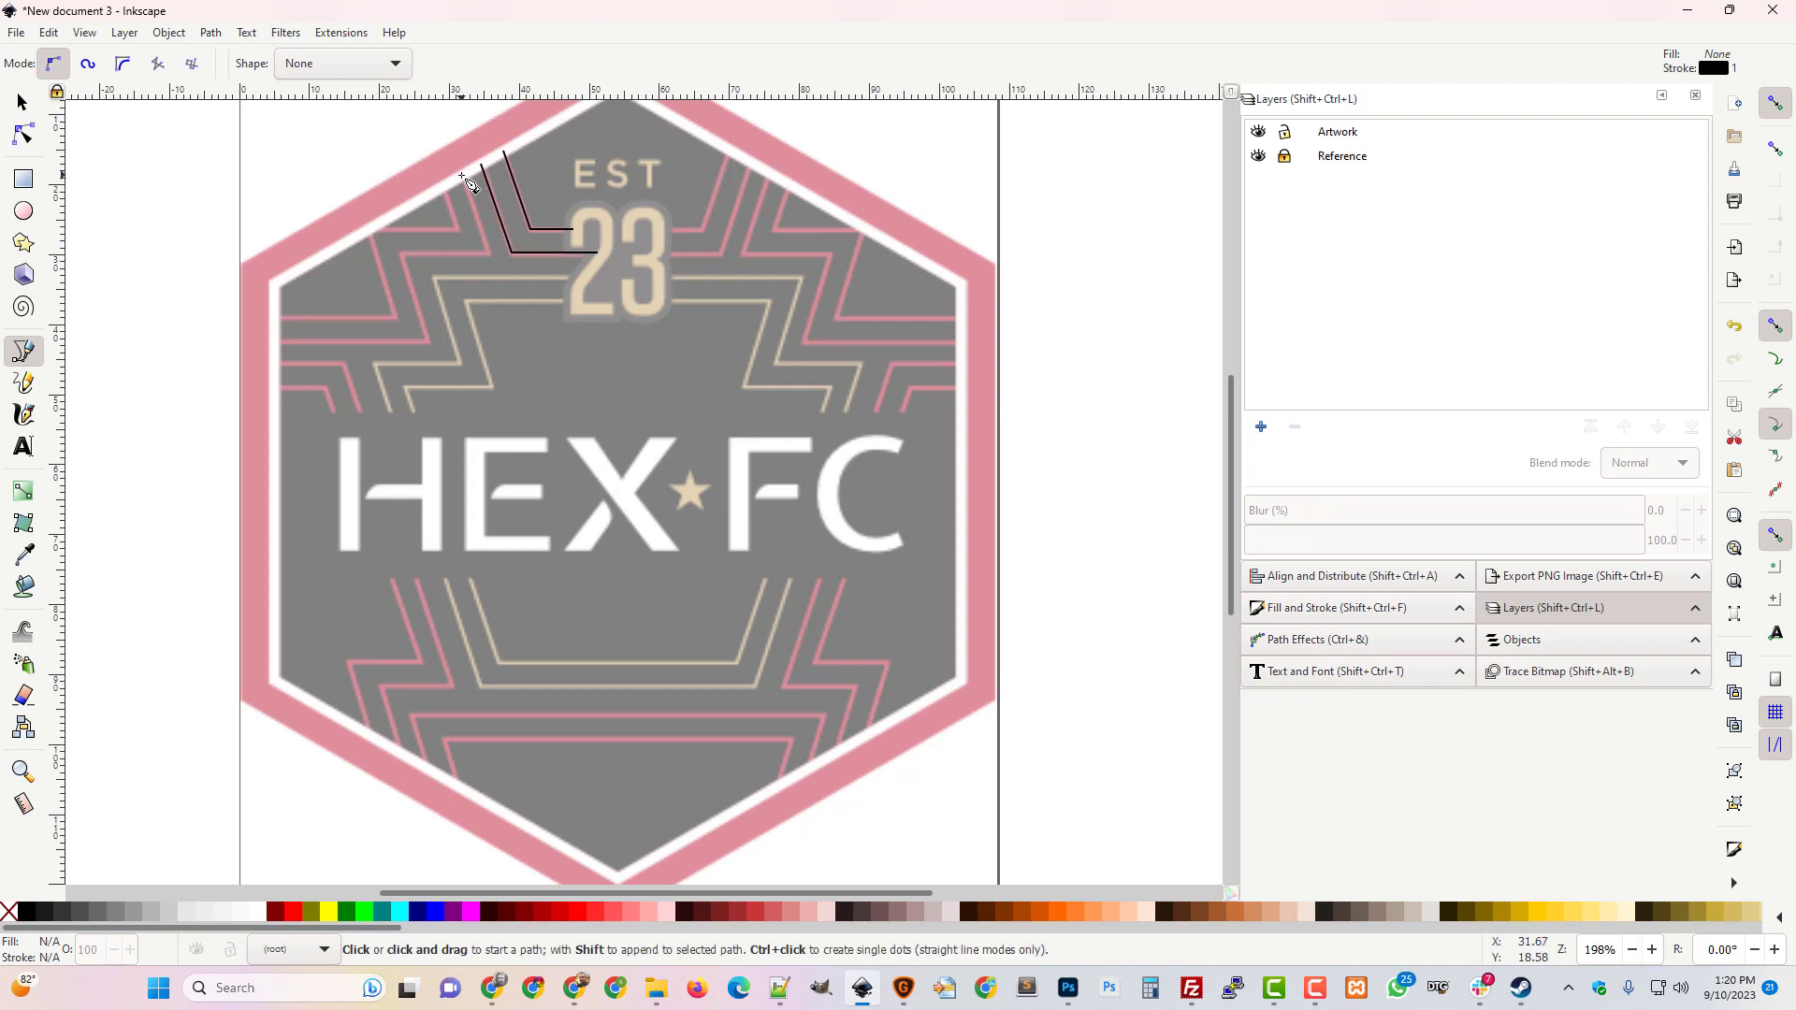
click(460, 175)
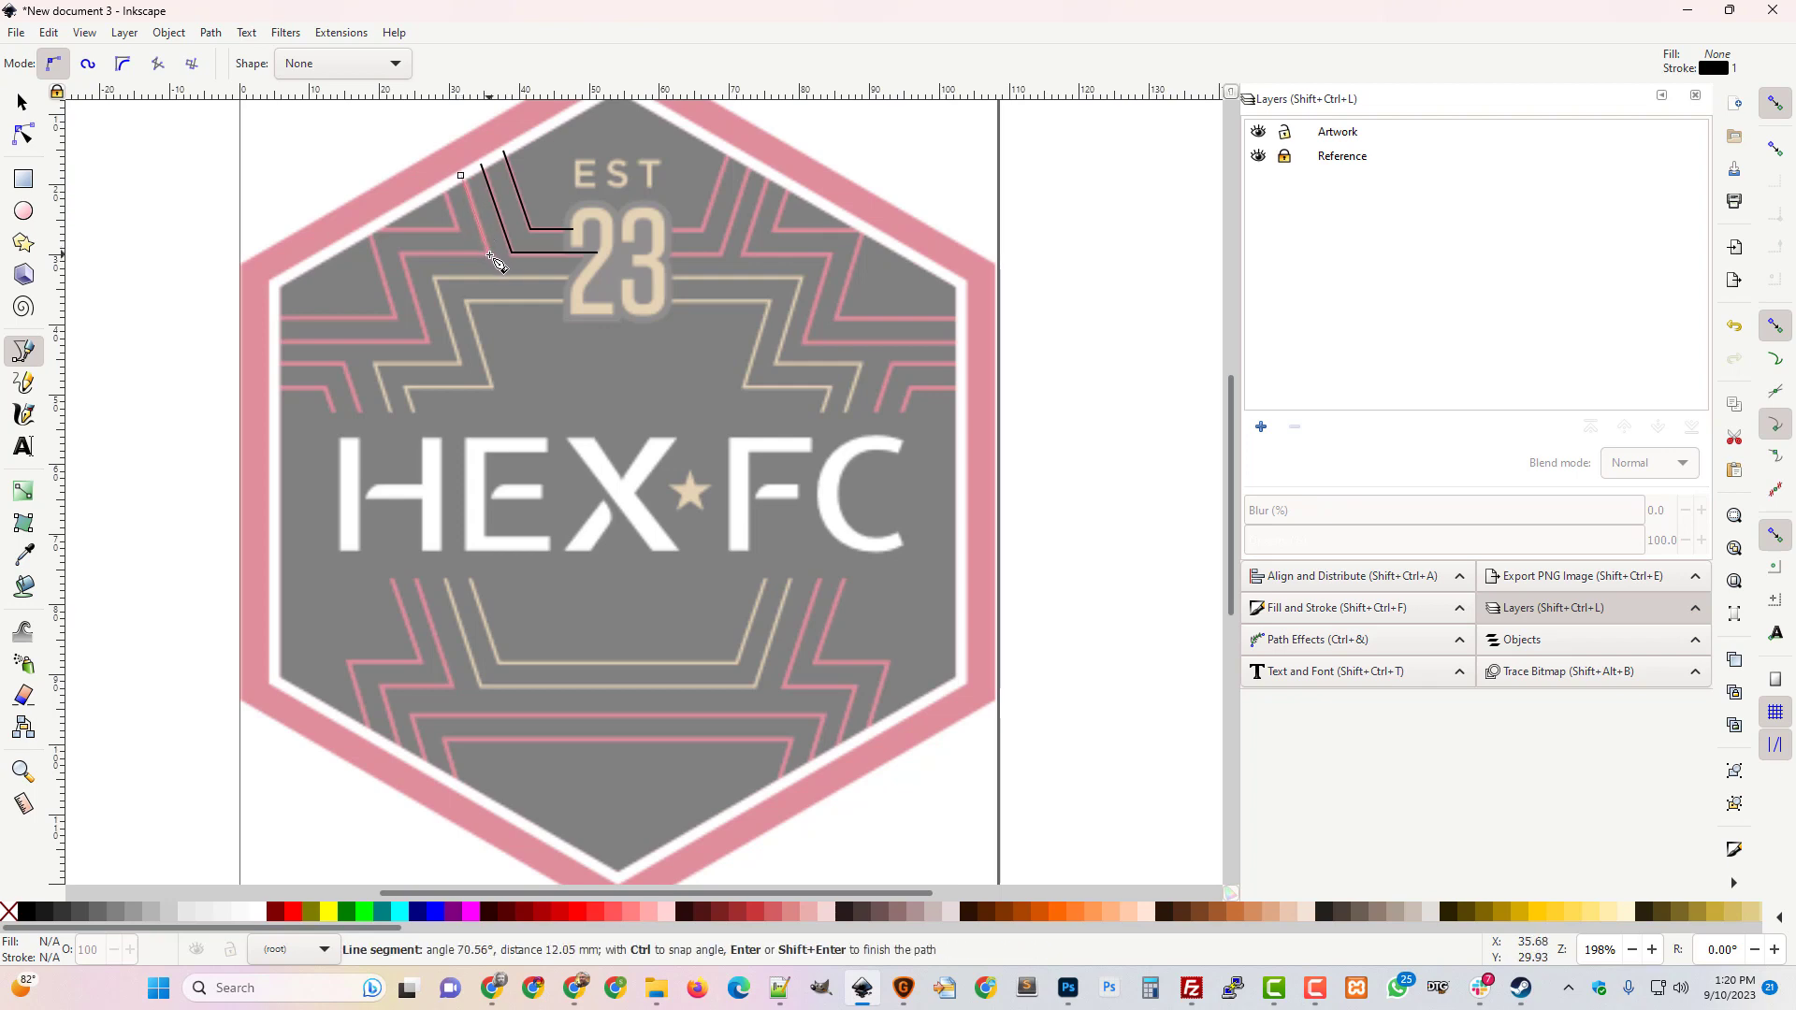
click(402, 255)
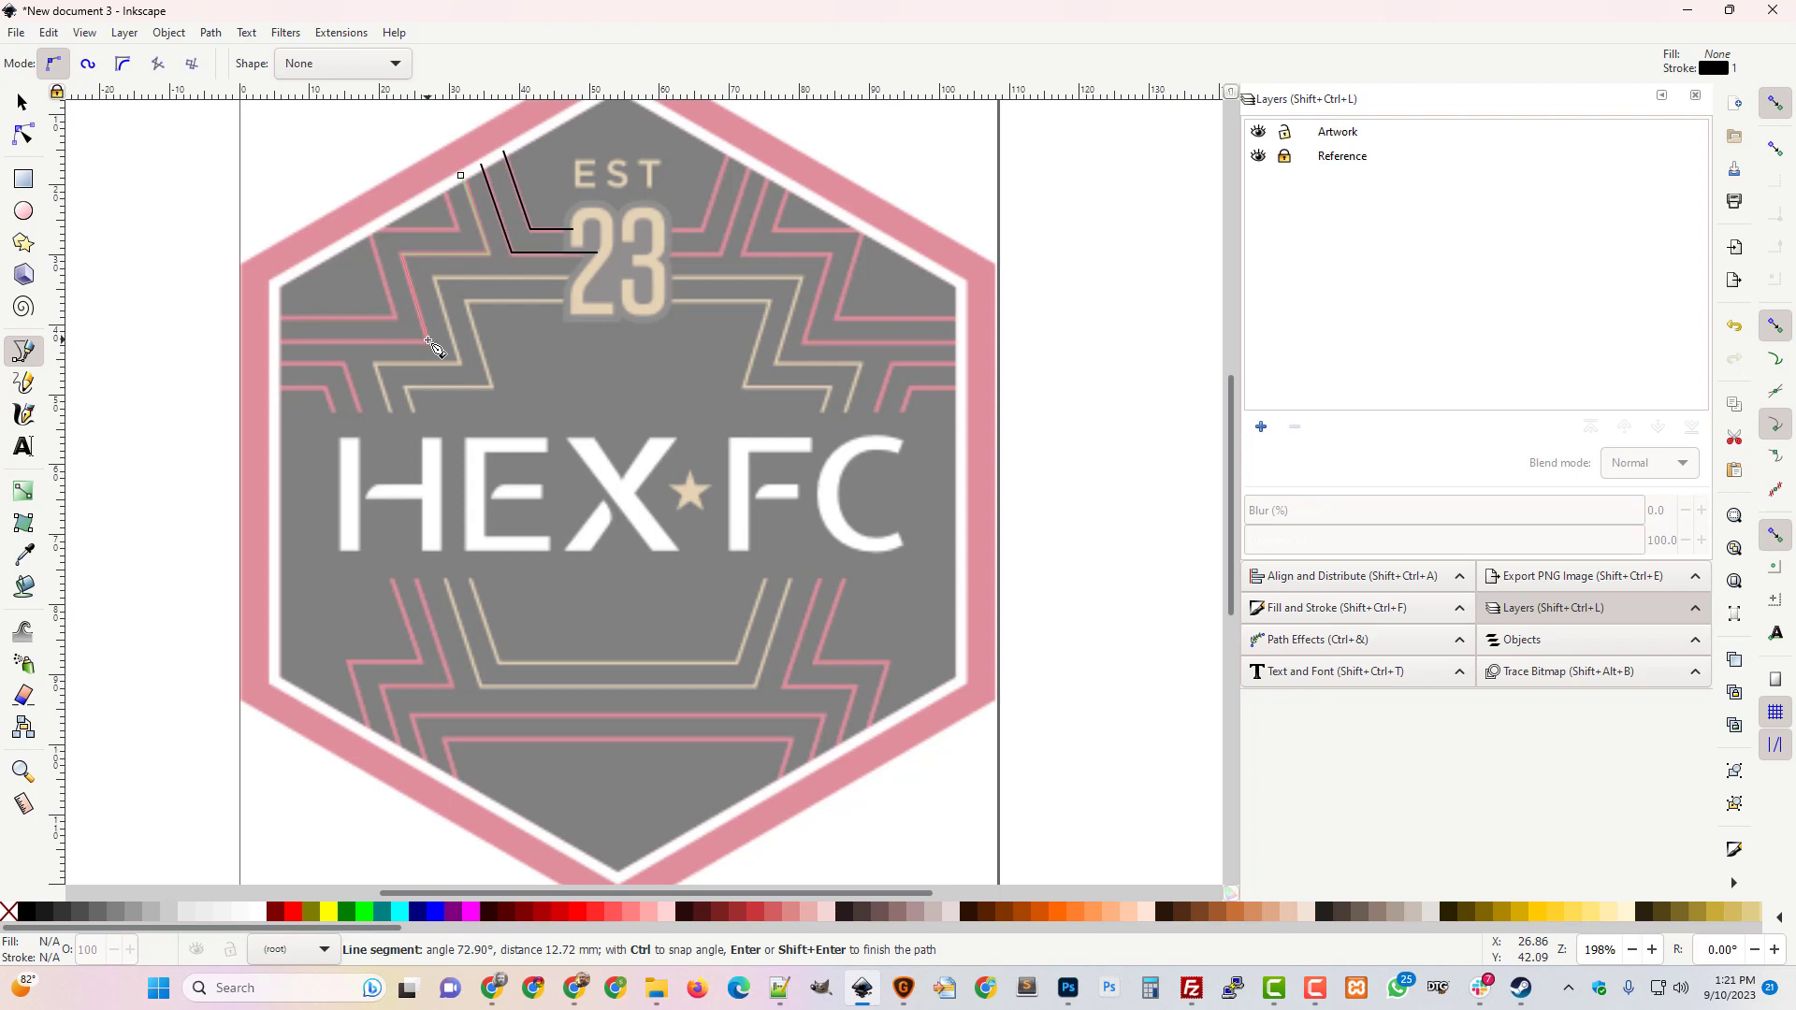
click(428, 342)
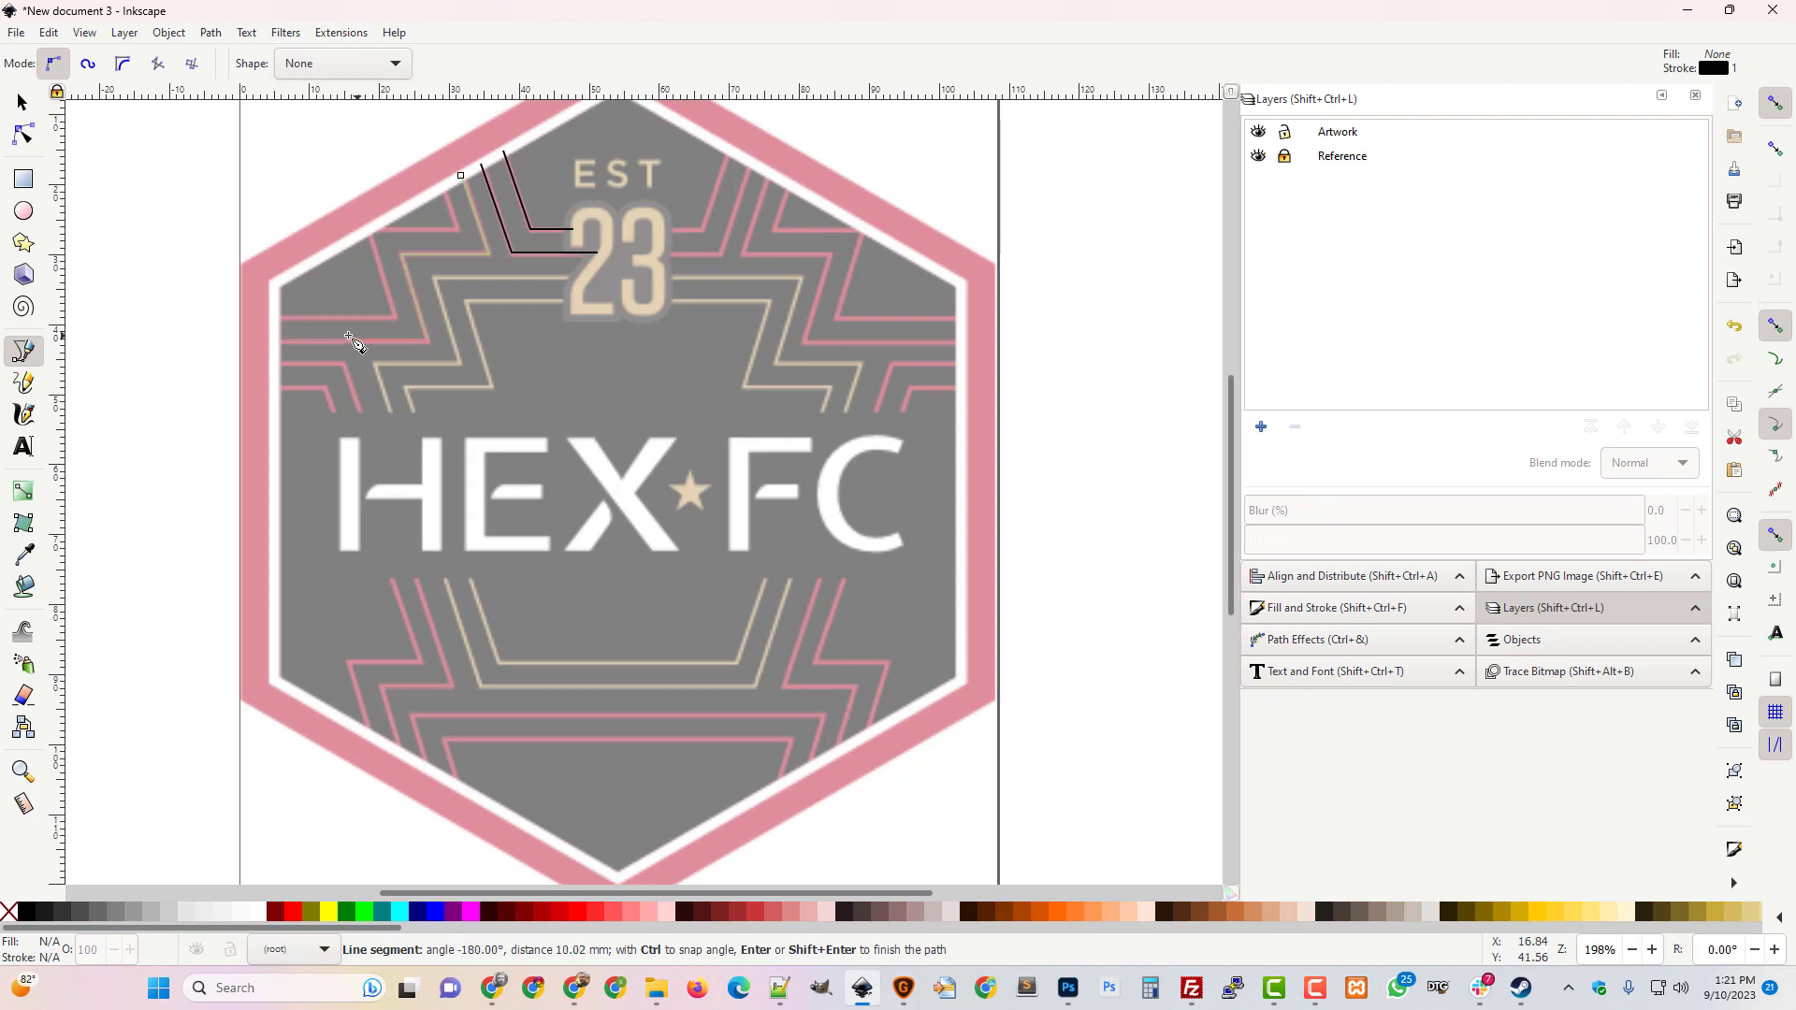
click(277, 342)
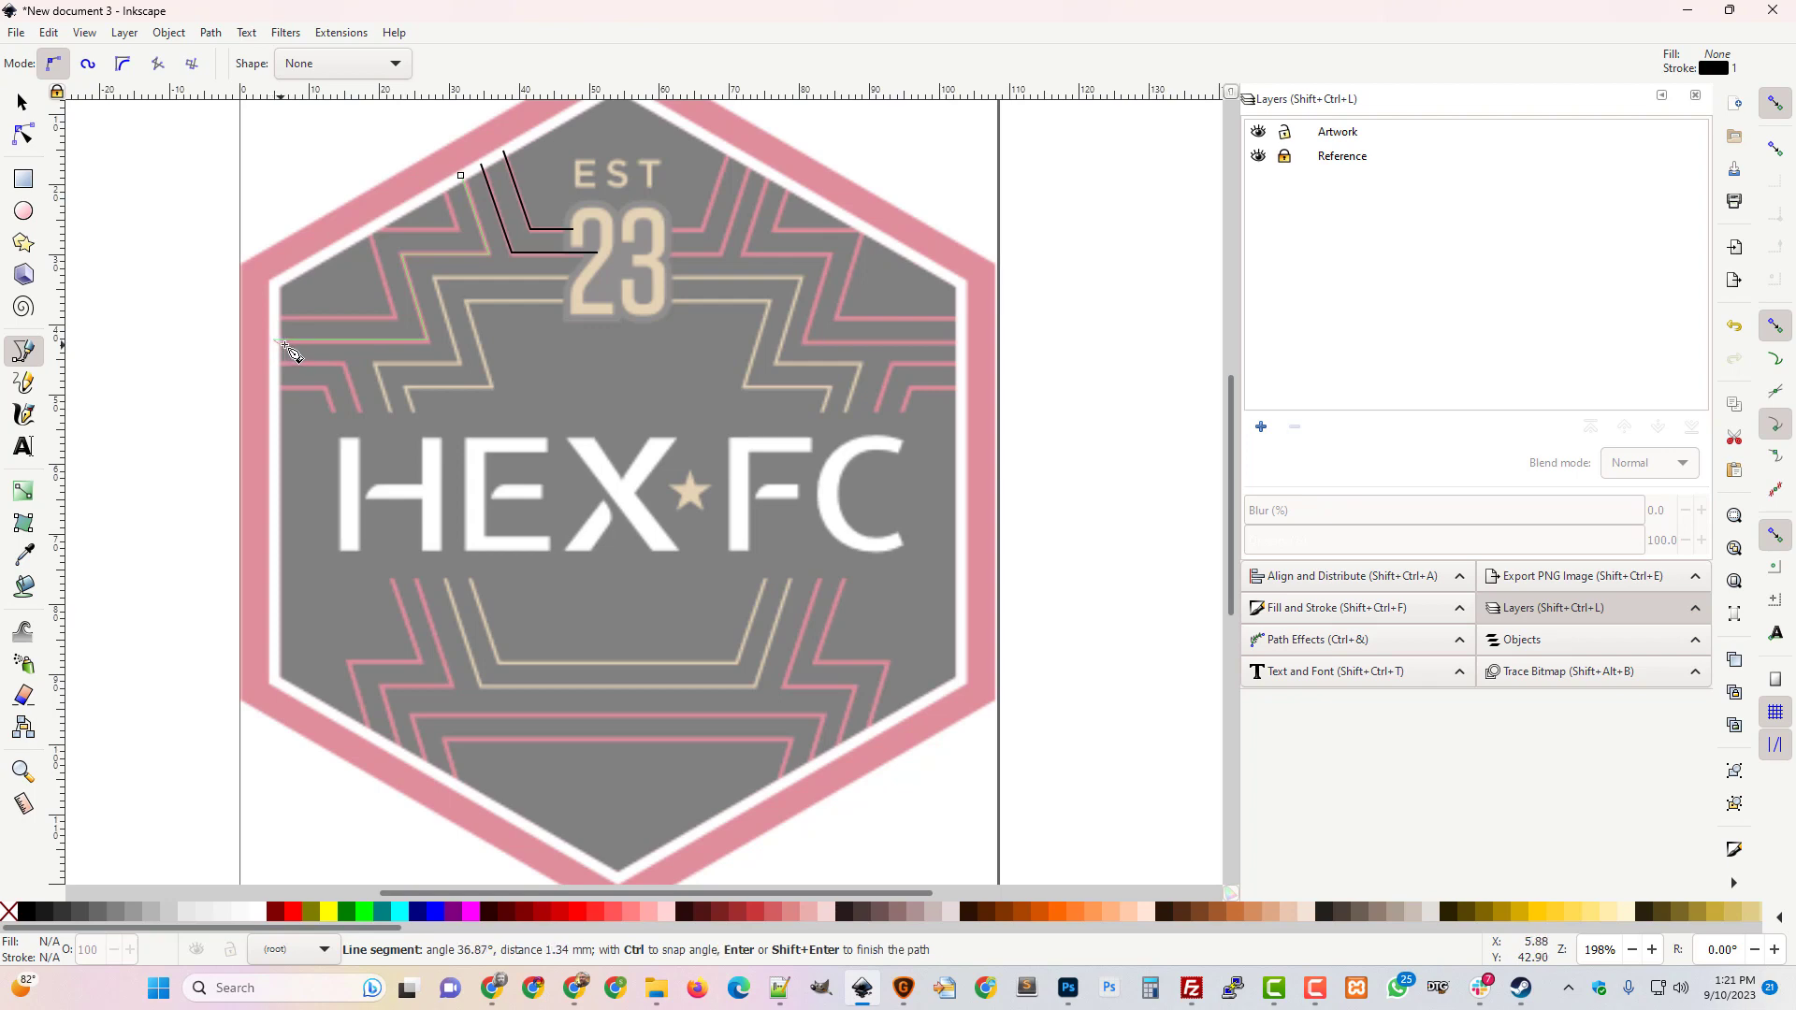
key(Return)
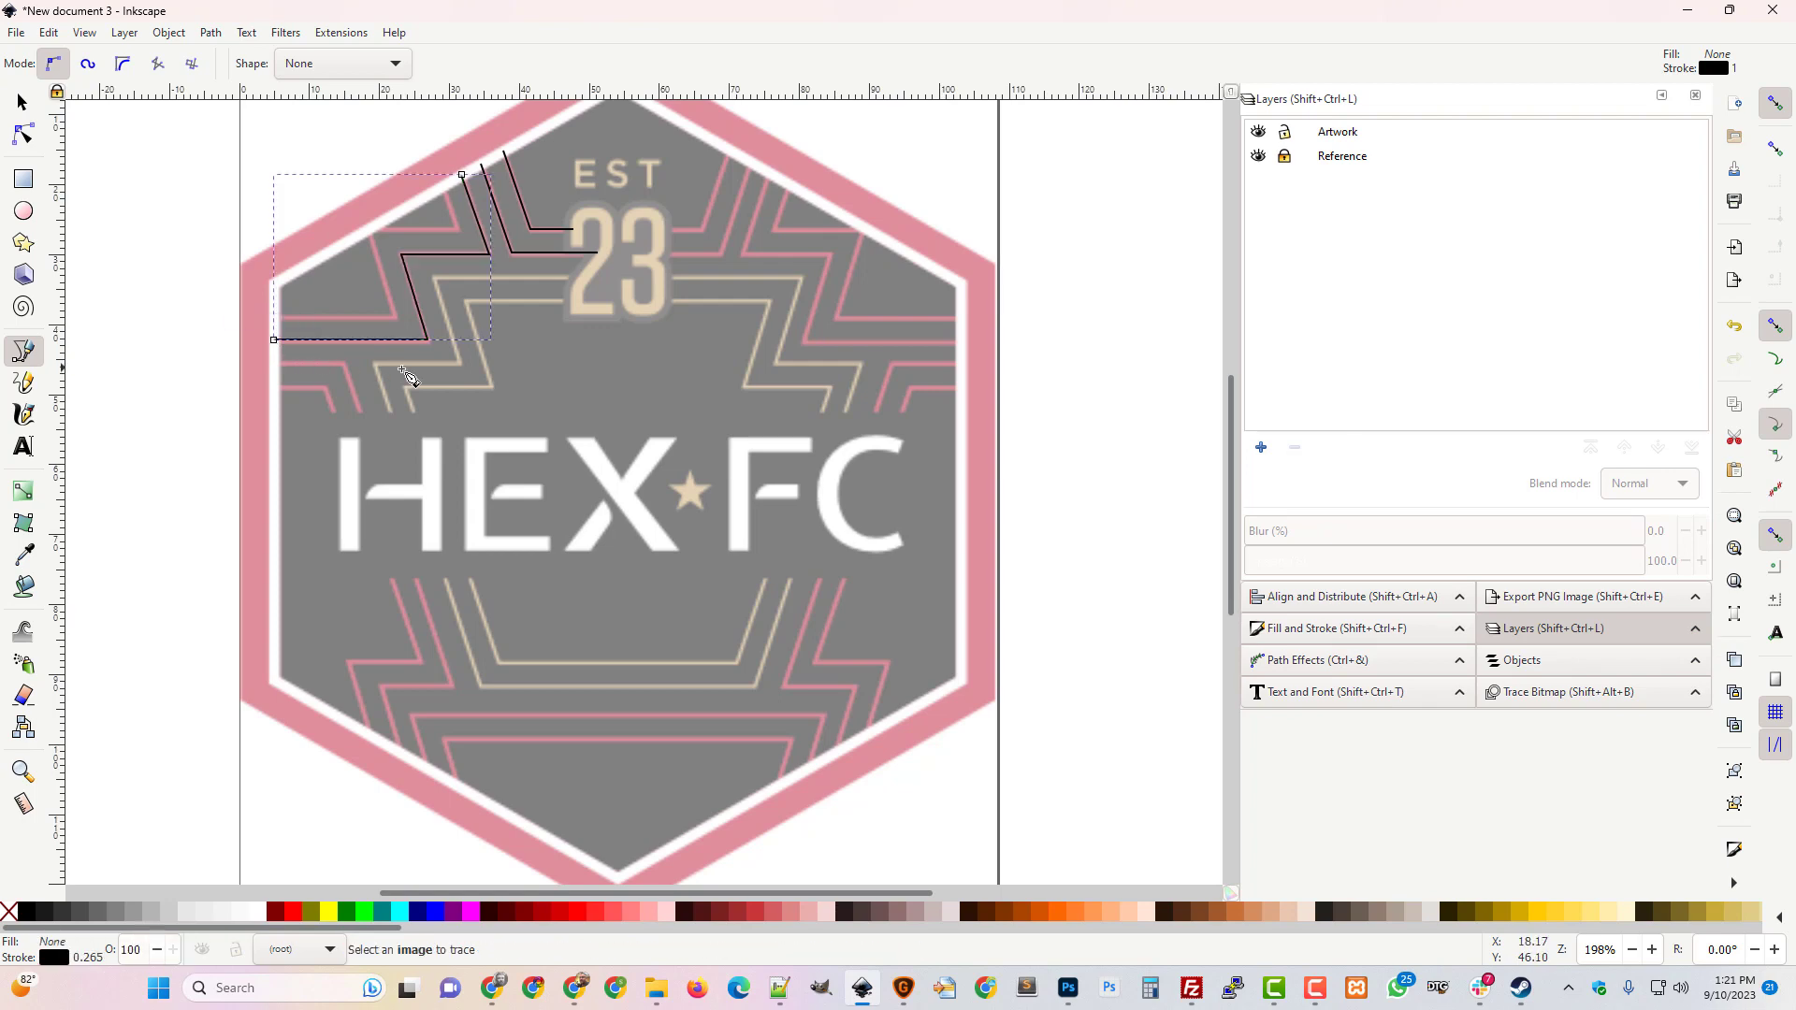
click(441, 185)
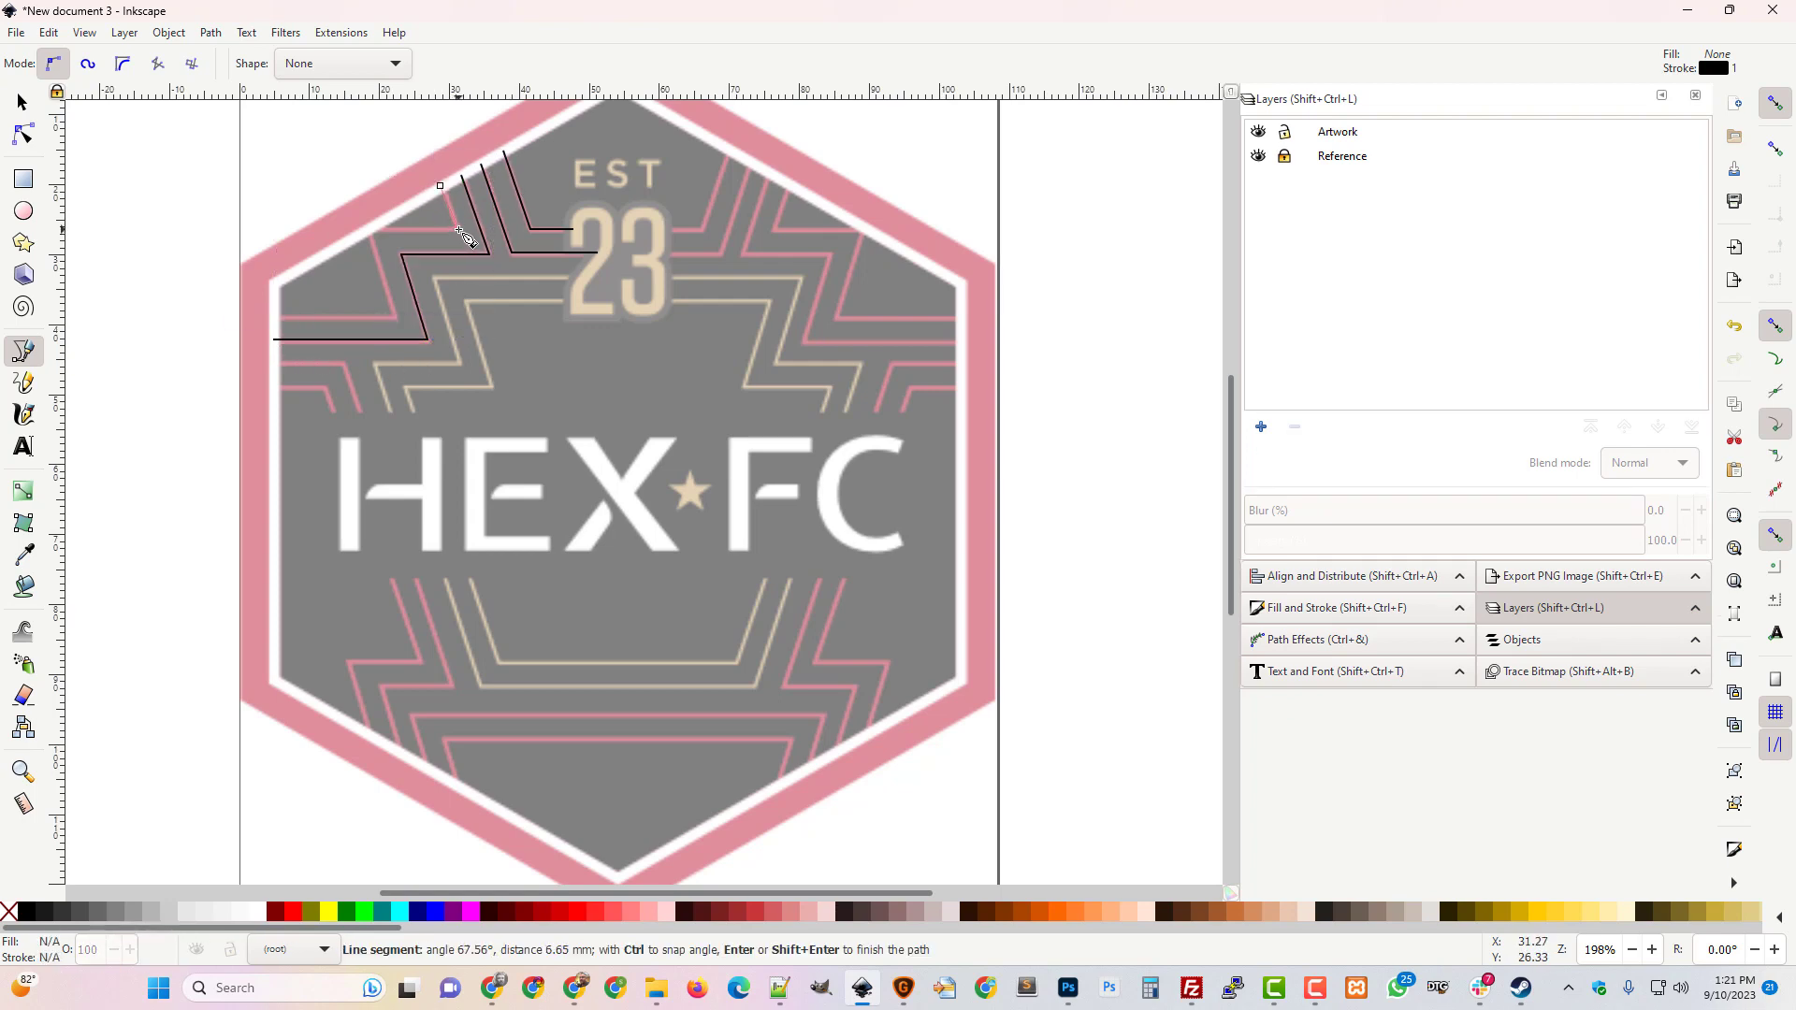
click(459, 232)
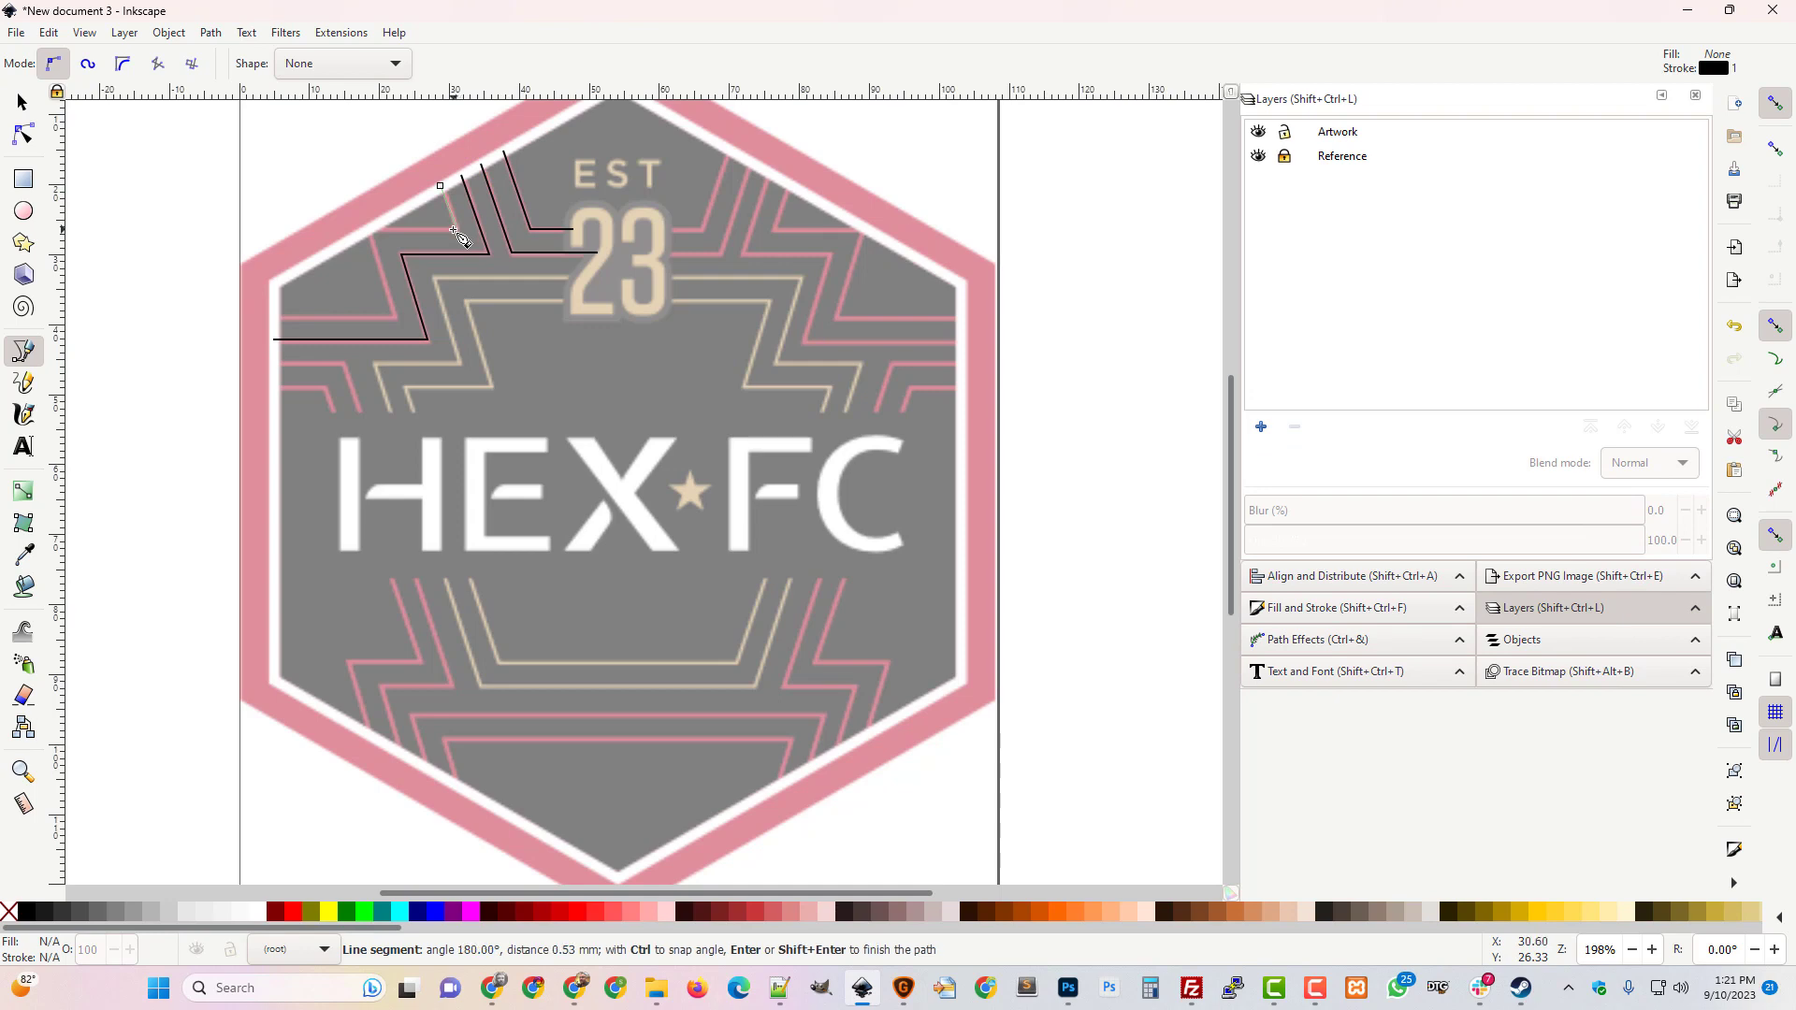
click(442, 188)
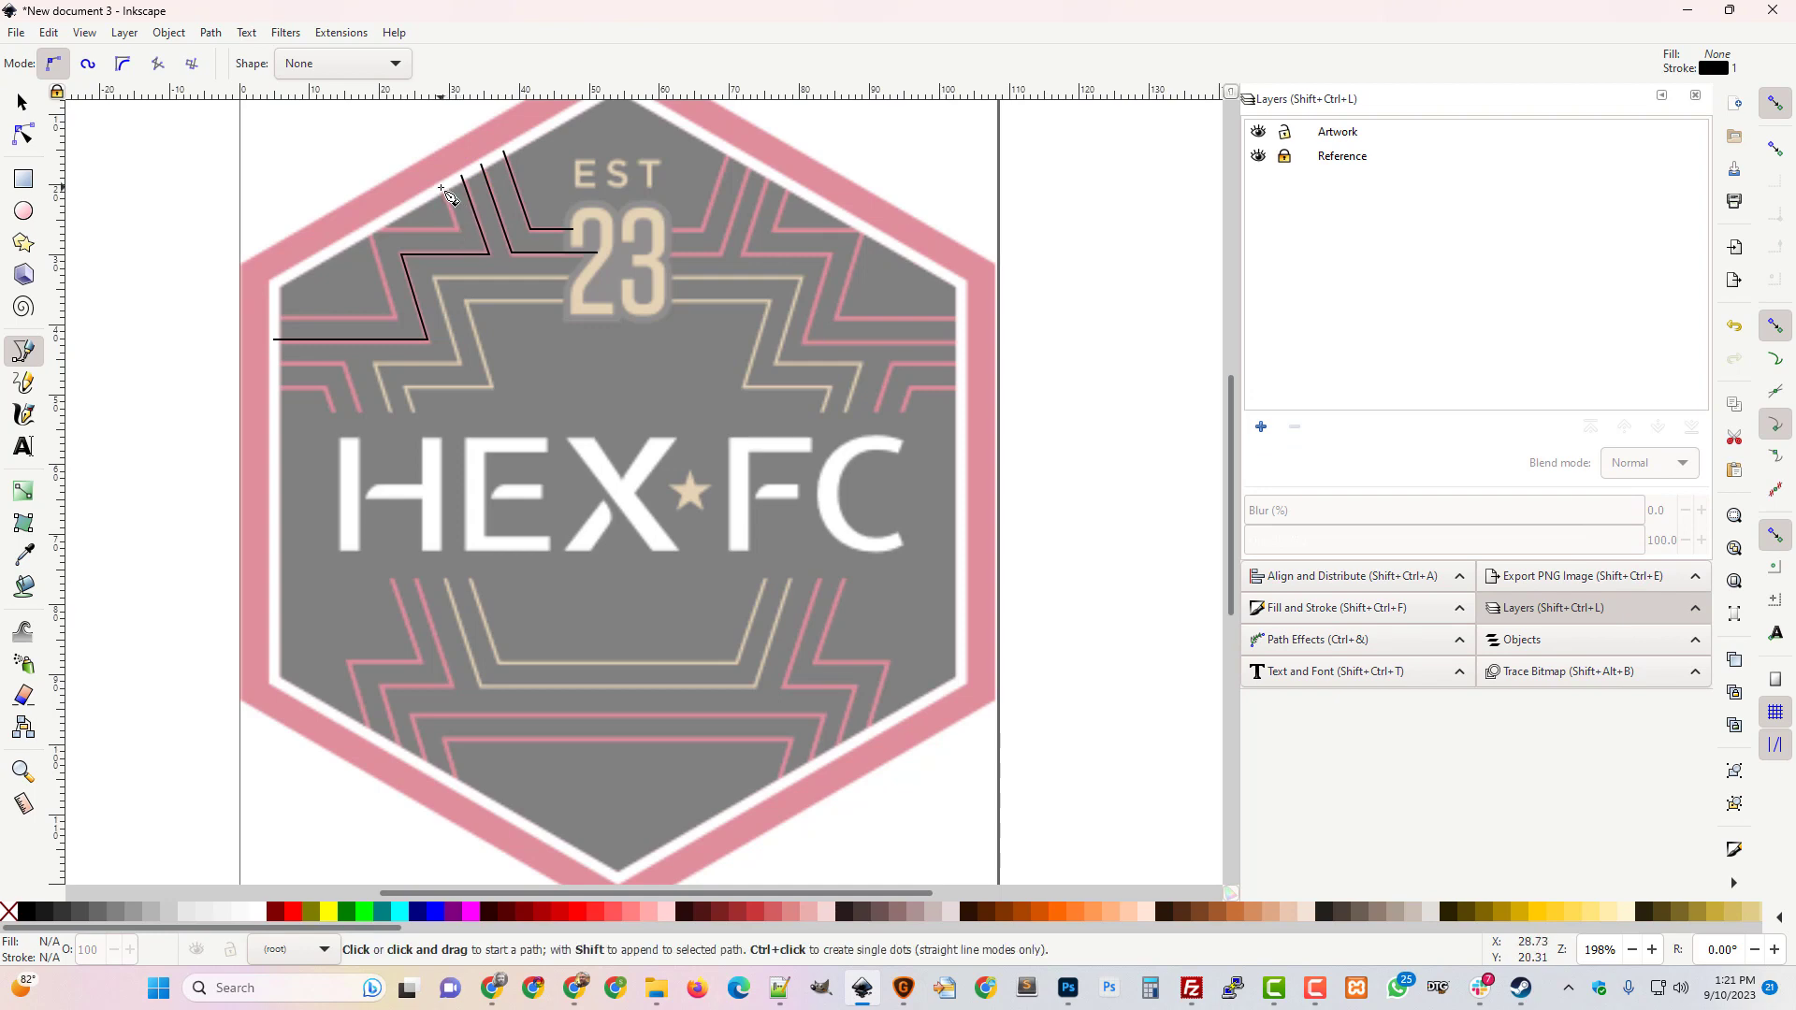
Trace the outermost pink zigzag line from about X 28.73, Y 20.31 mm to the hexagon's left inner edge.
click(442, 187)
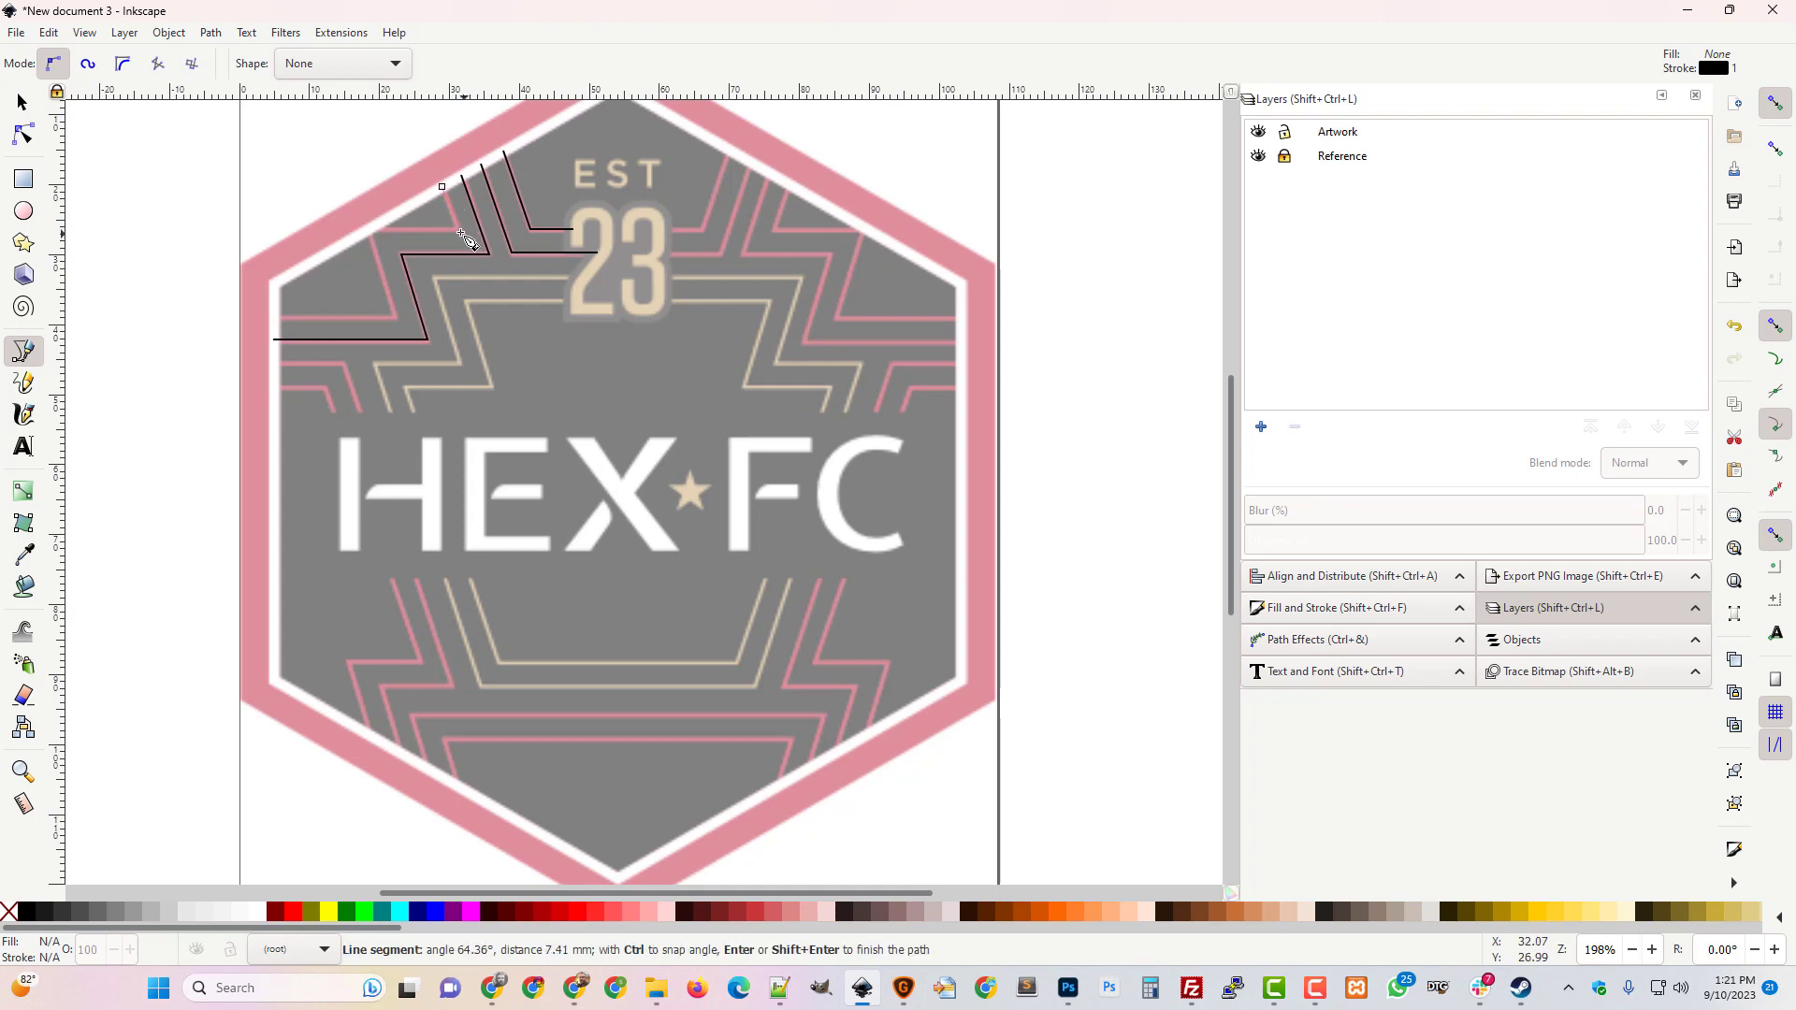
click(457, 230)
click(368, 230)
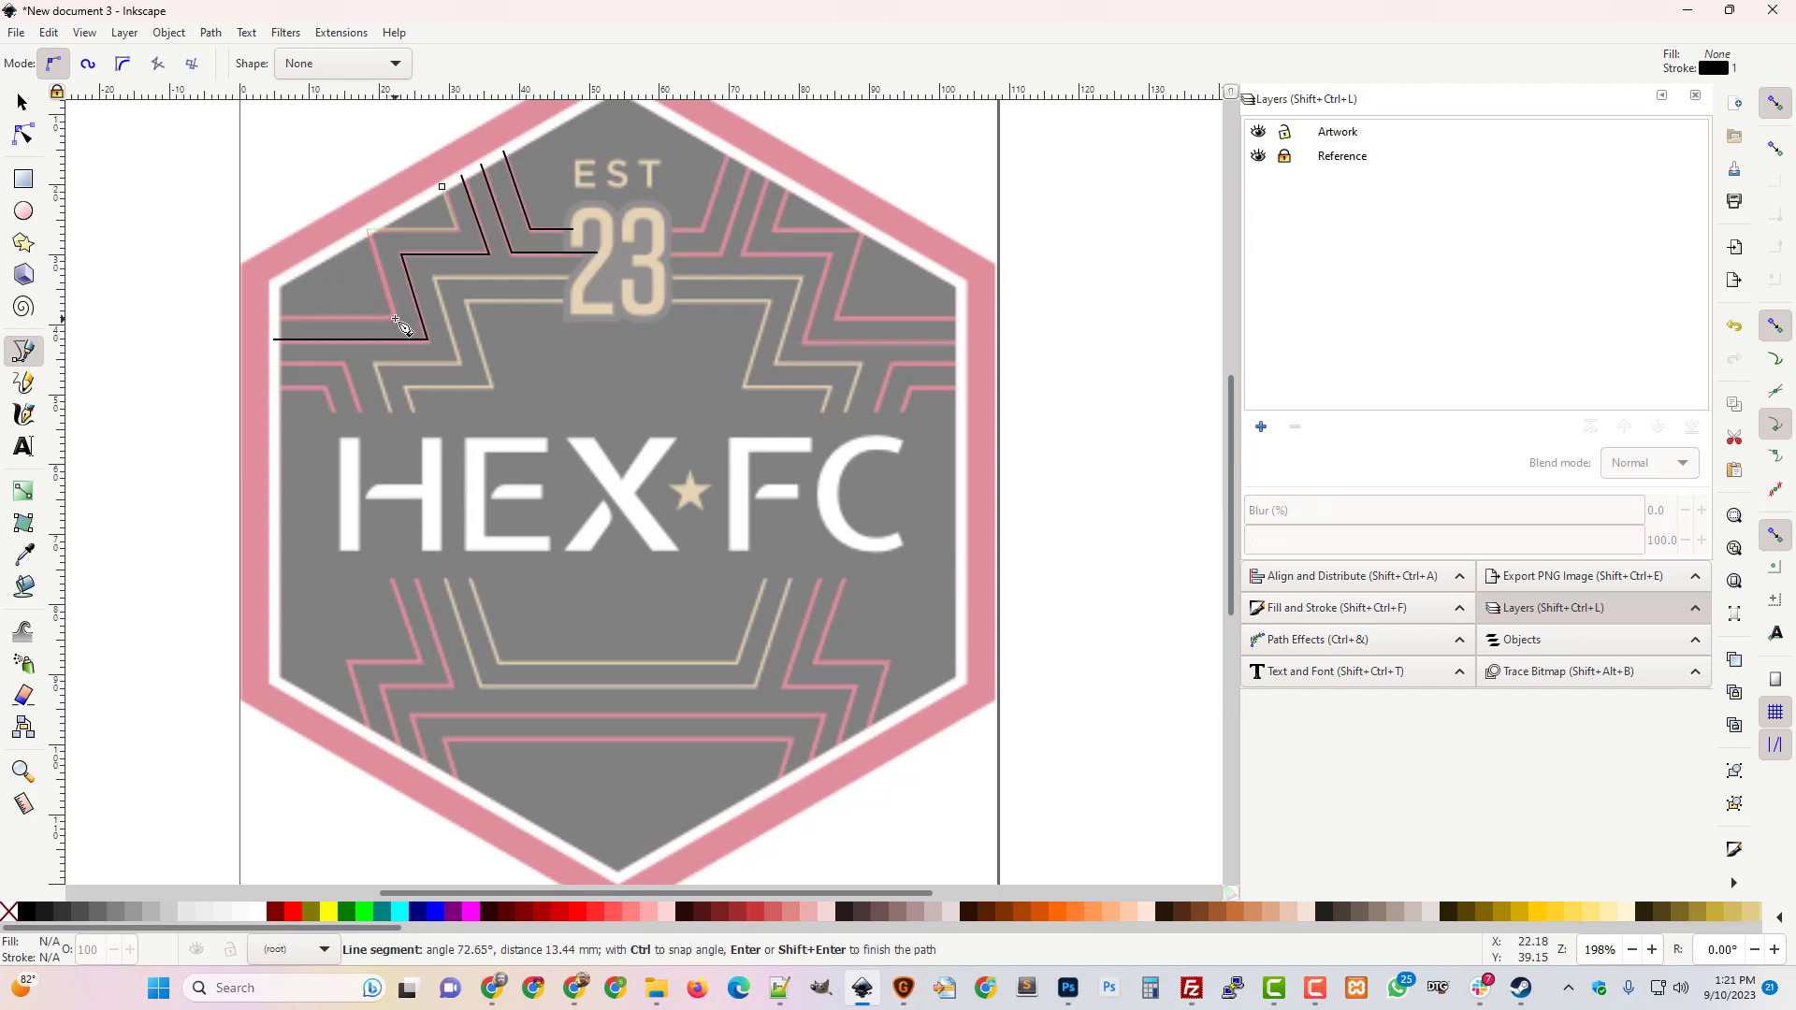
click(395, 321)
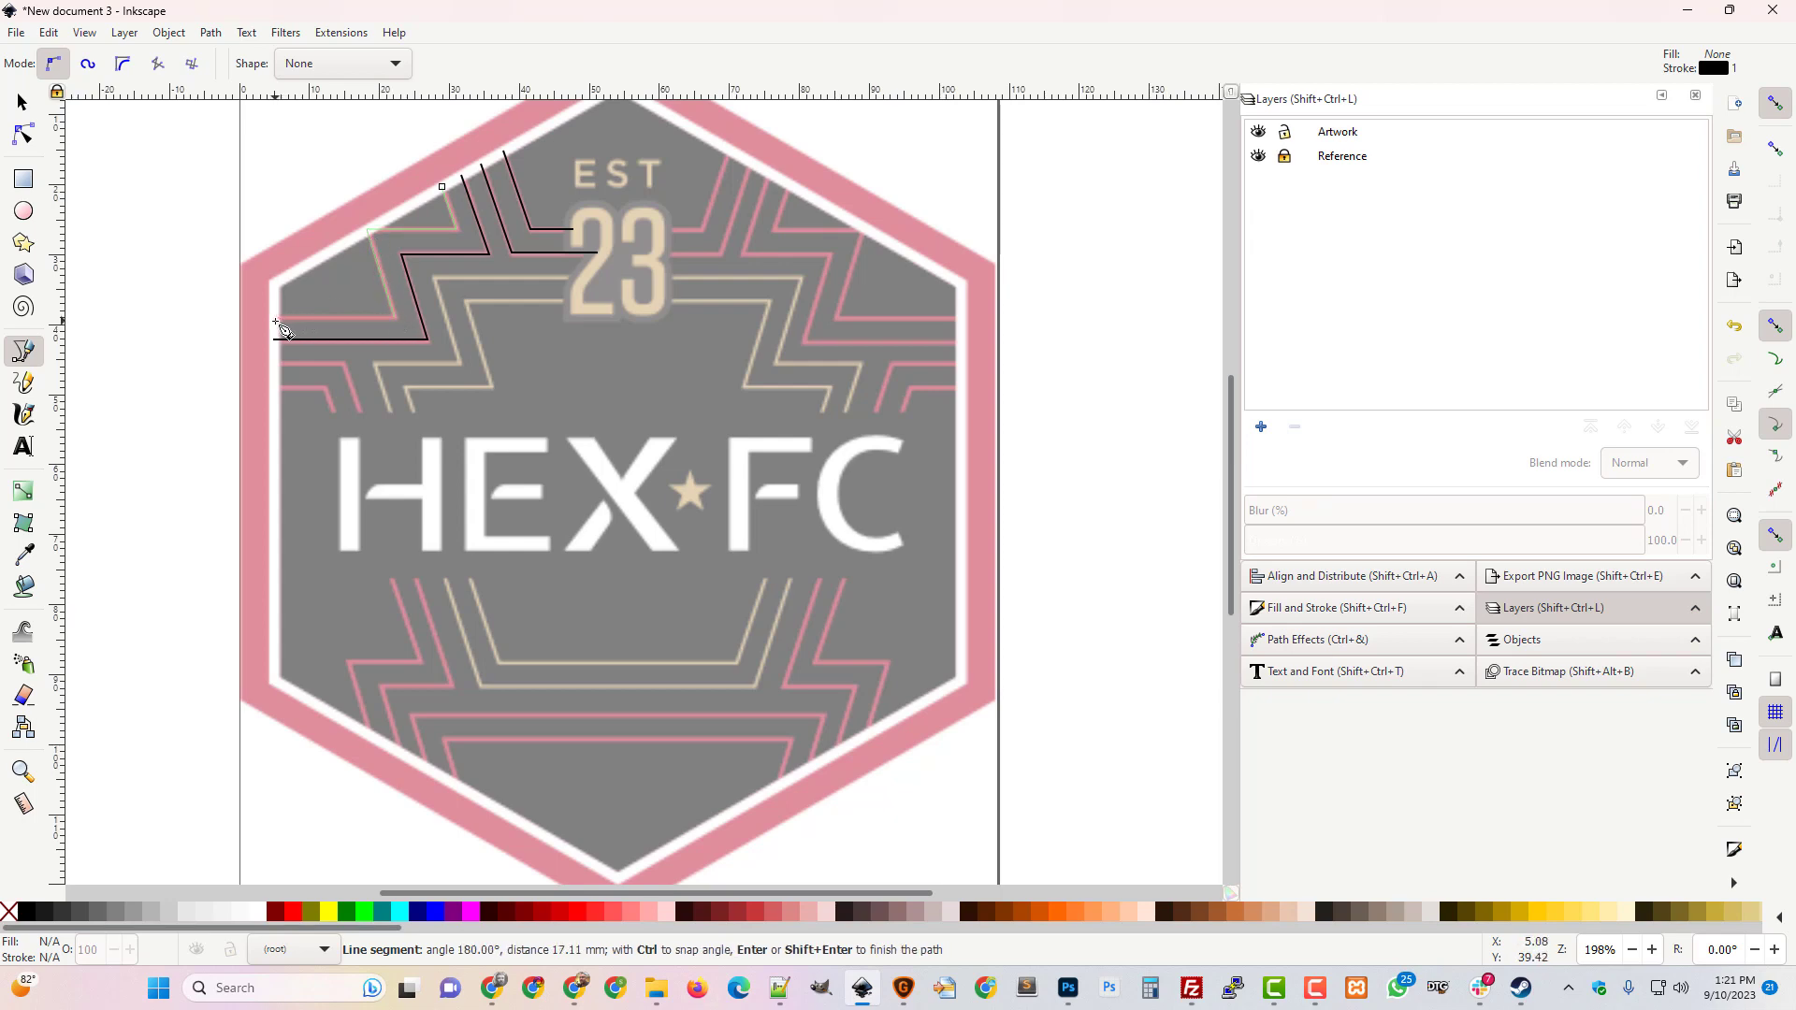
click(277, 326)
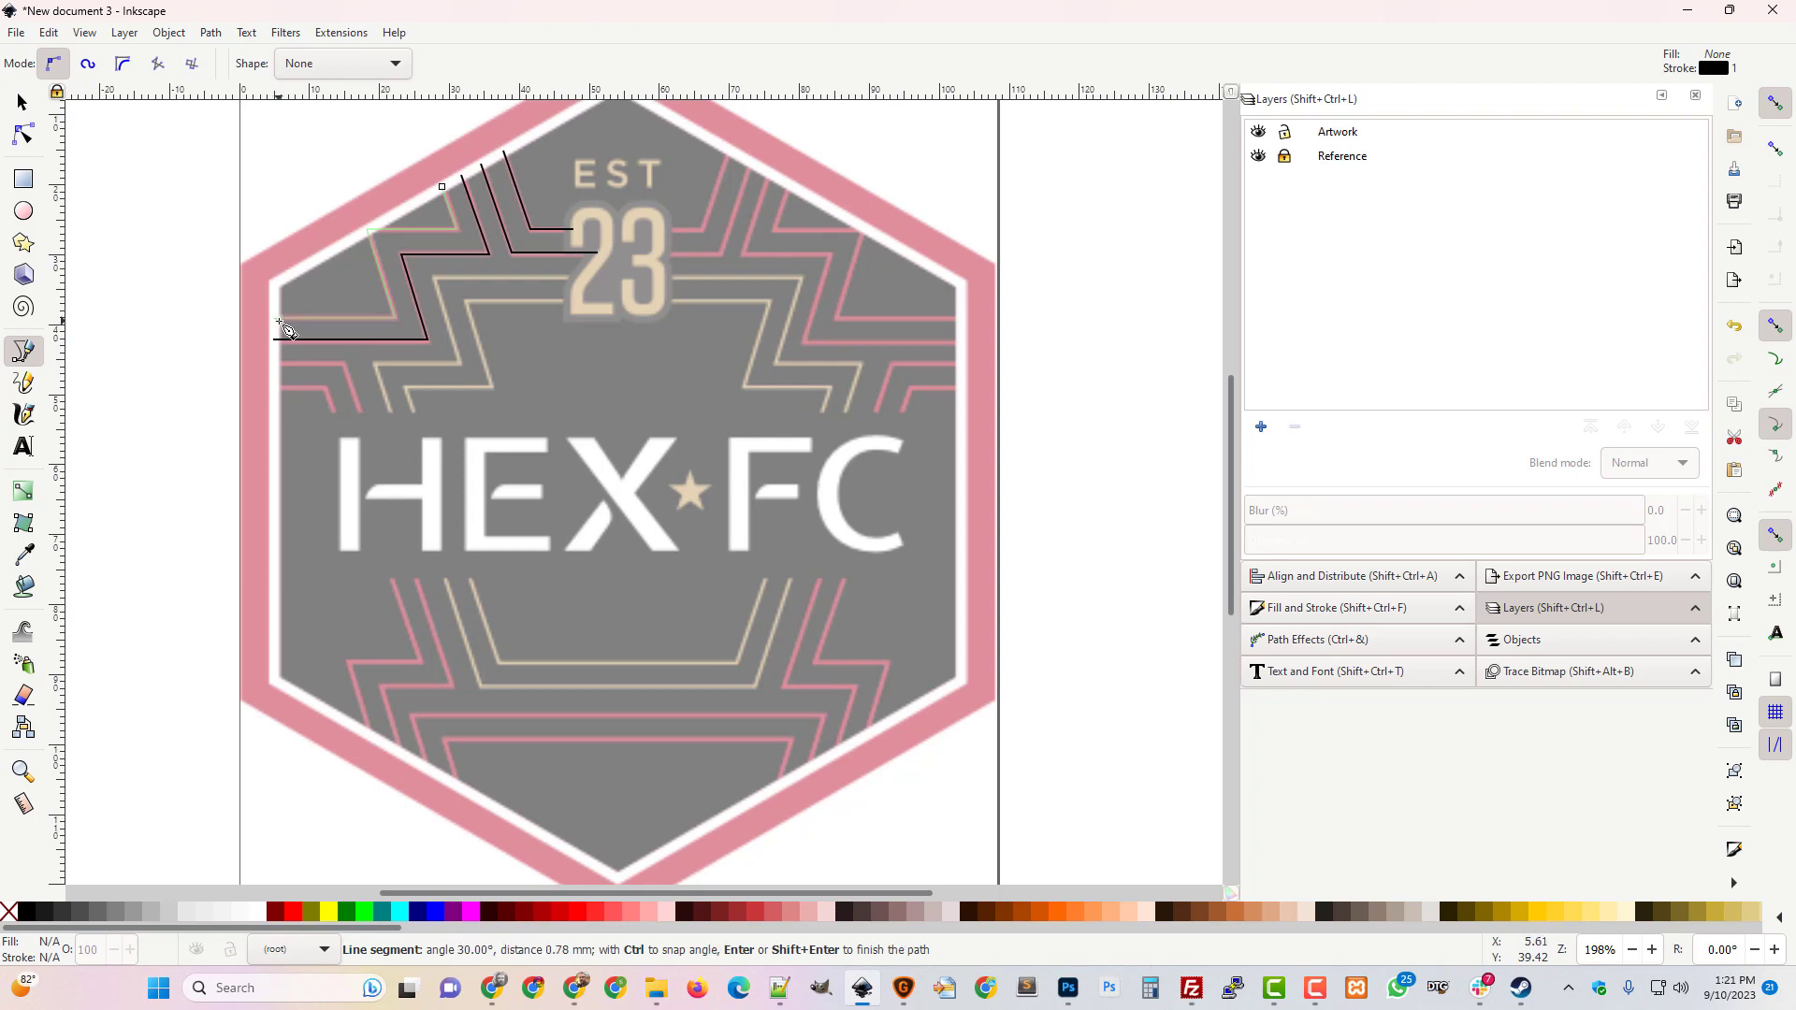
key(Return)
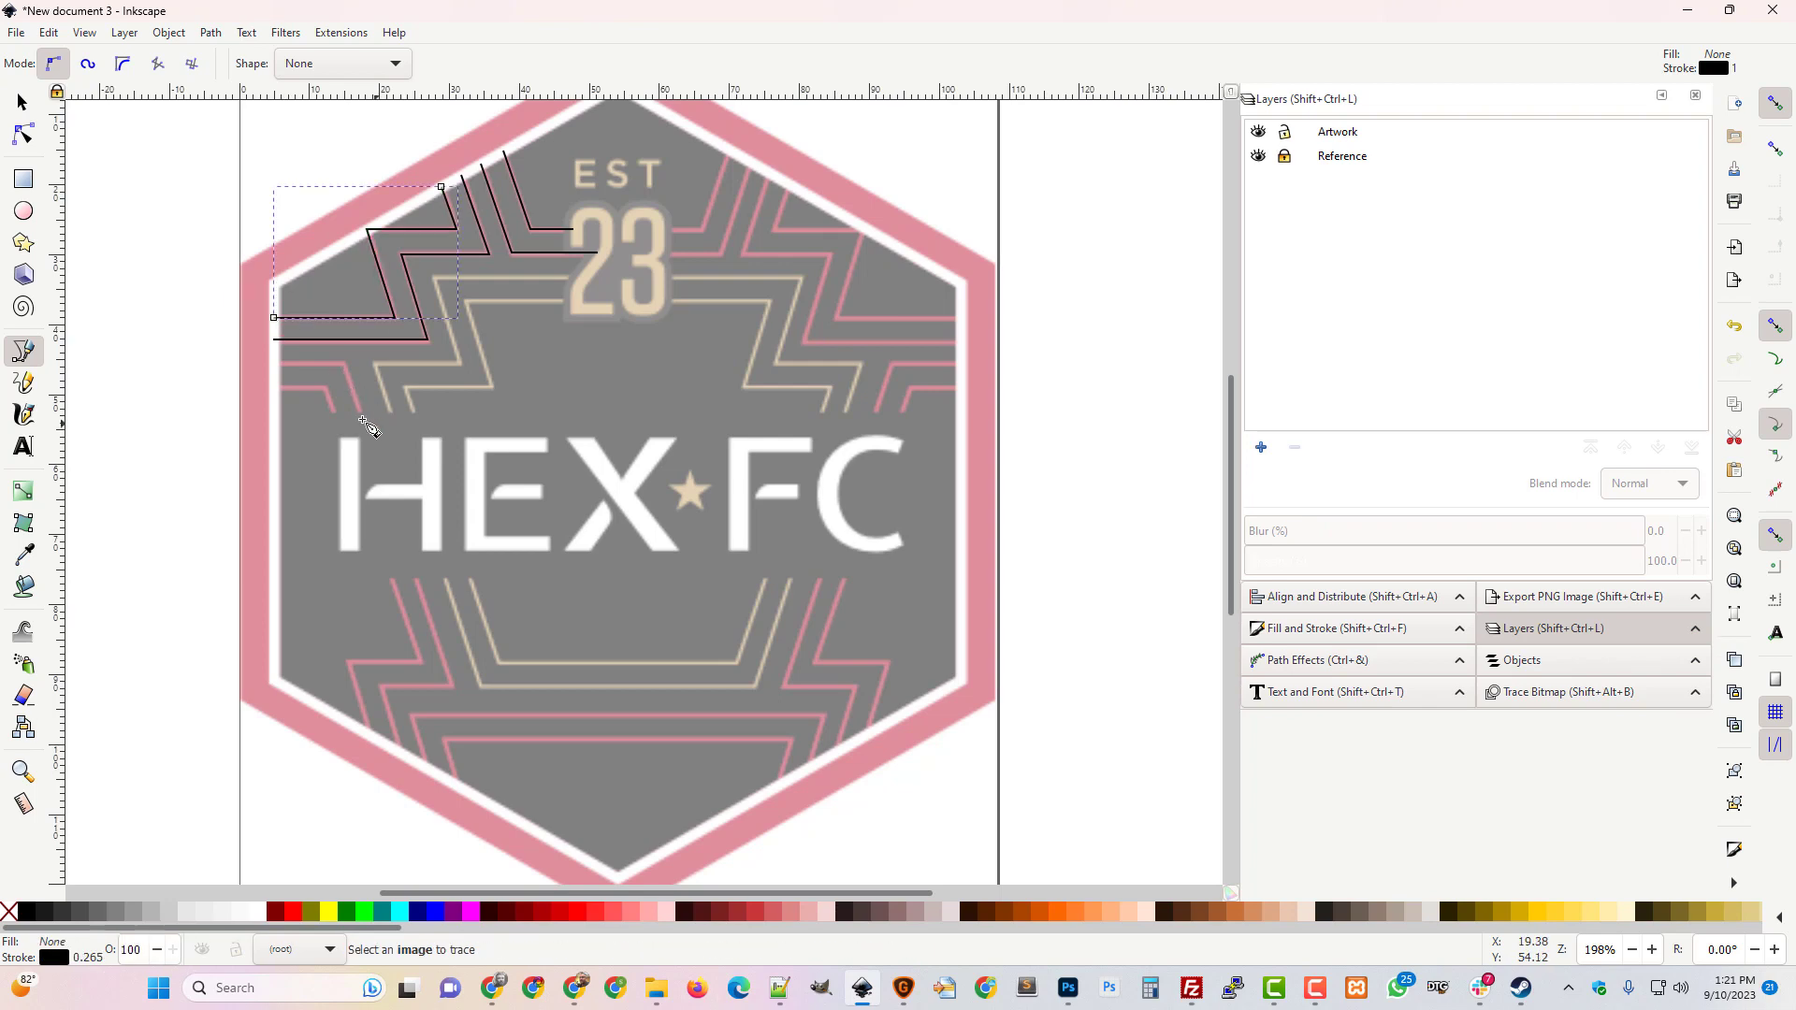
click(274, 364)
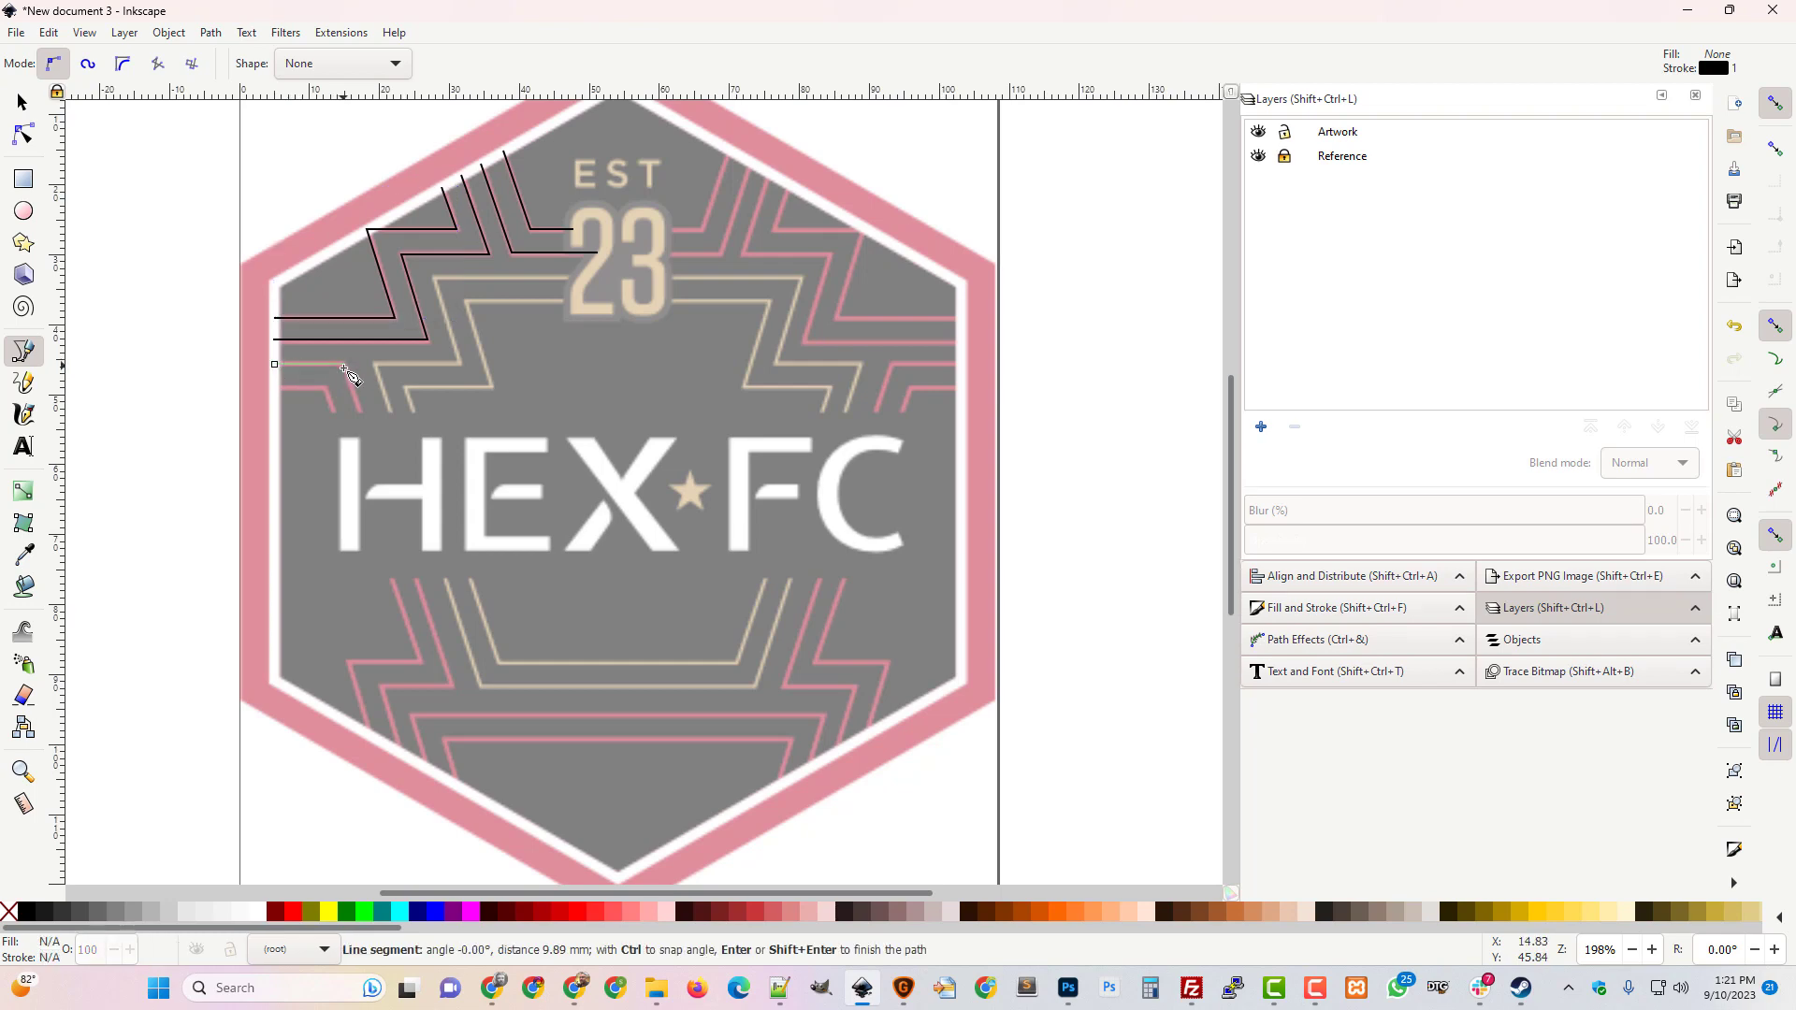
click(345, 367)
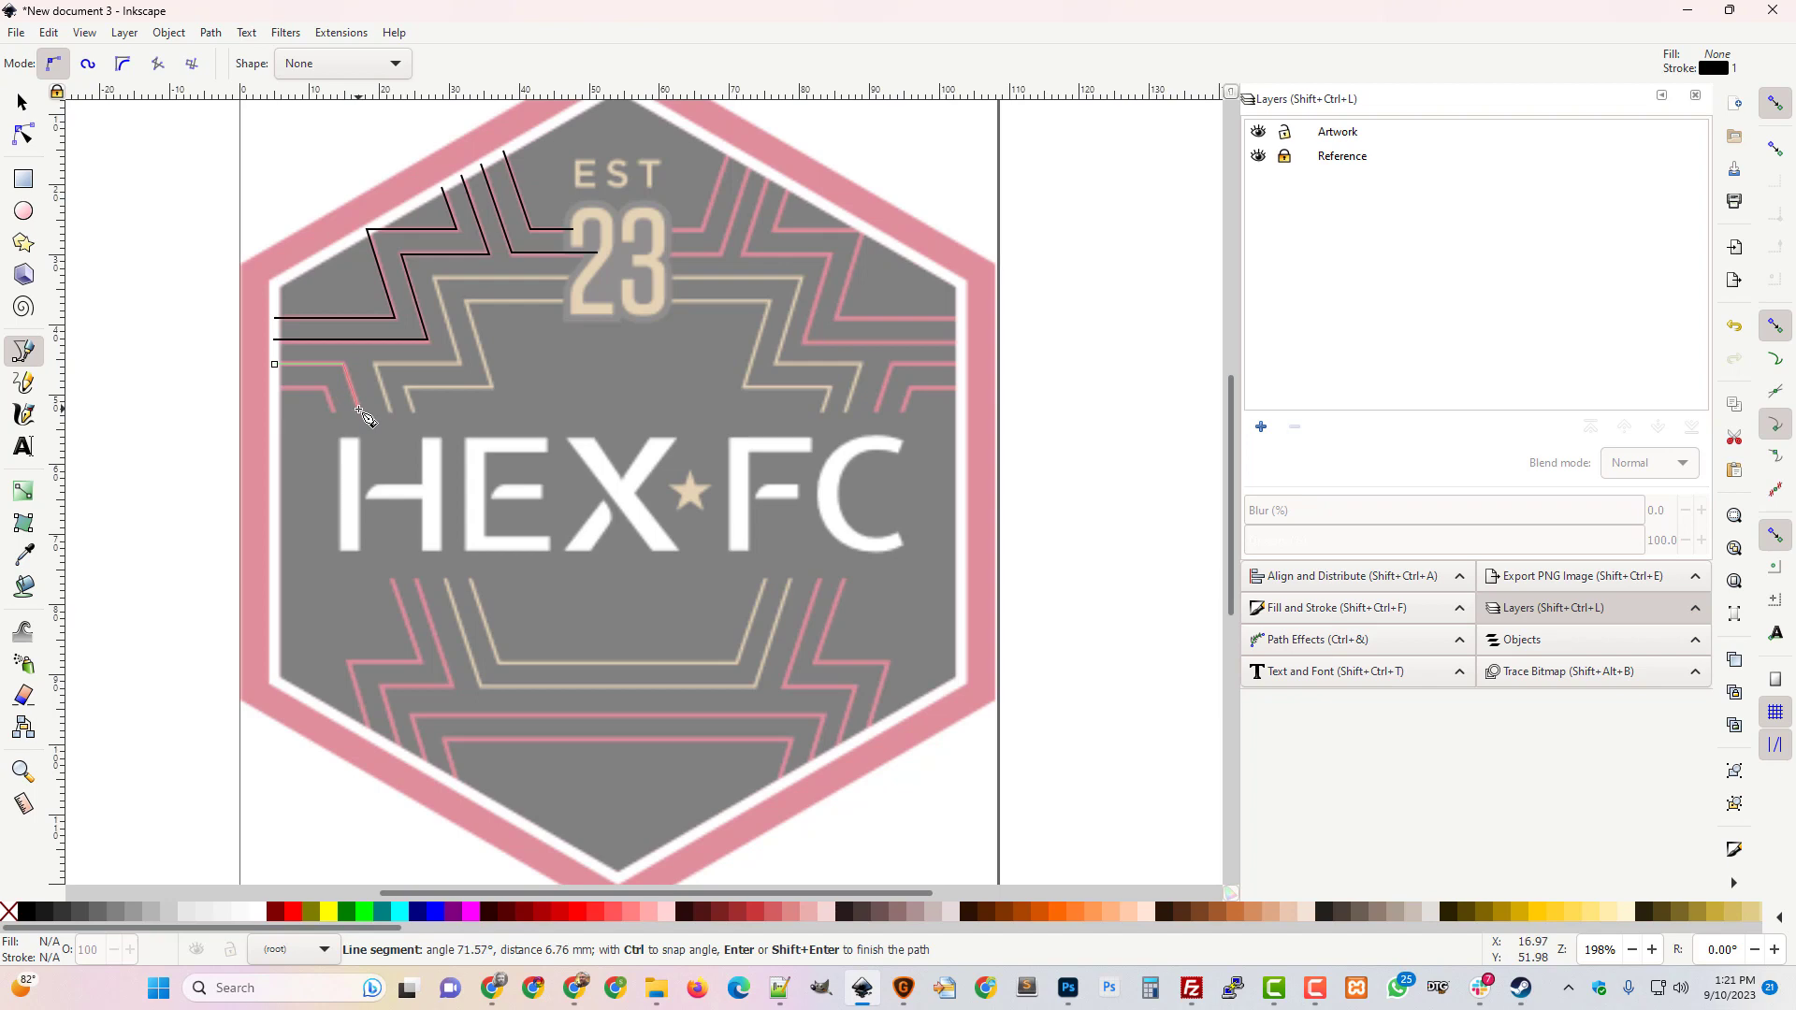
click(362, 414)
key(Escape)
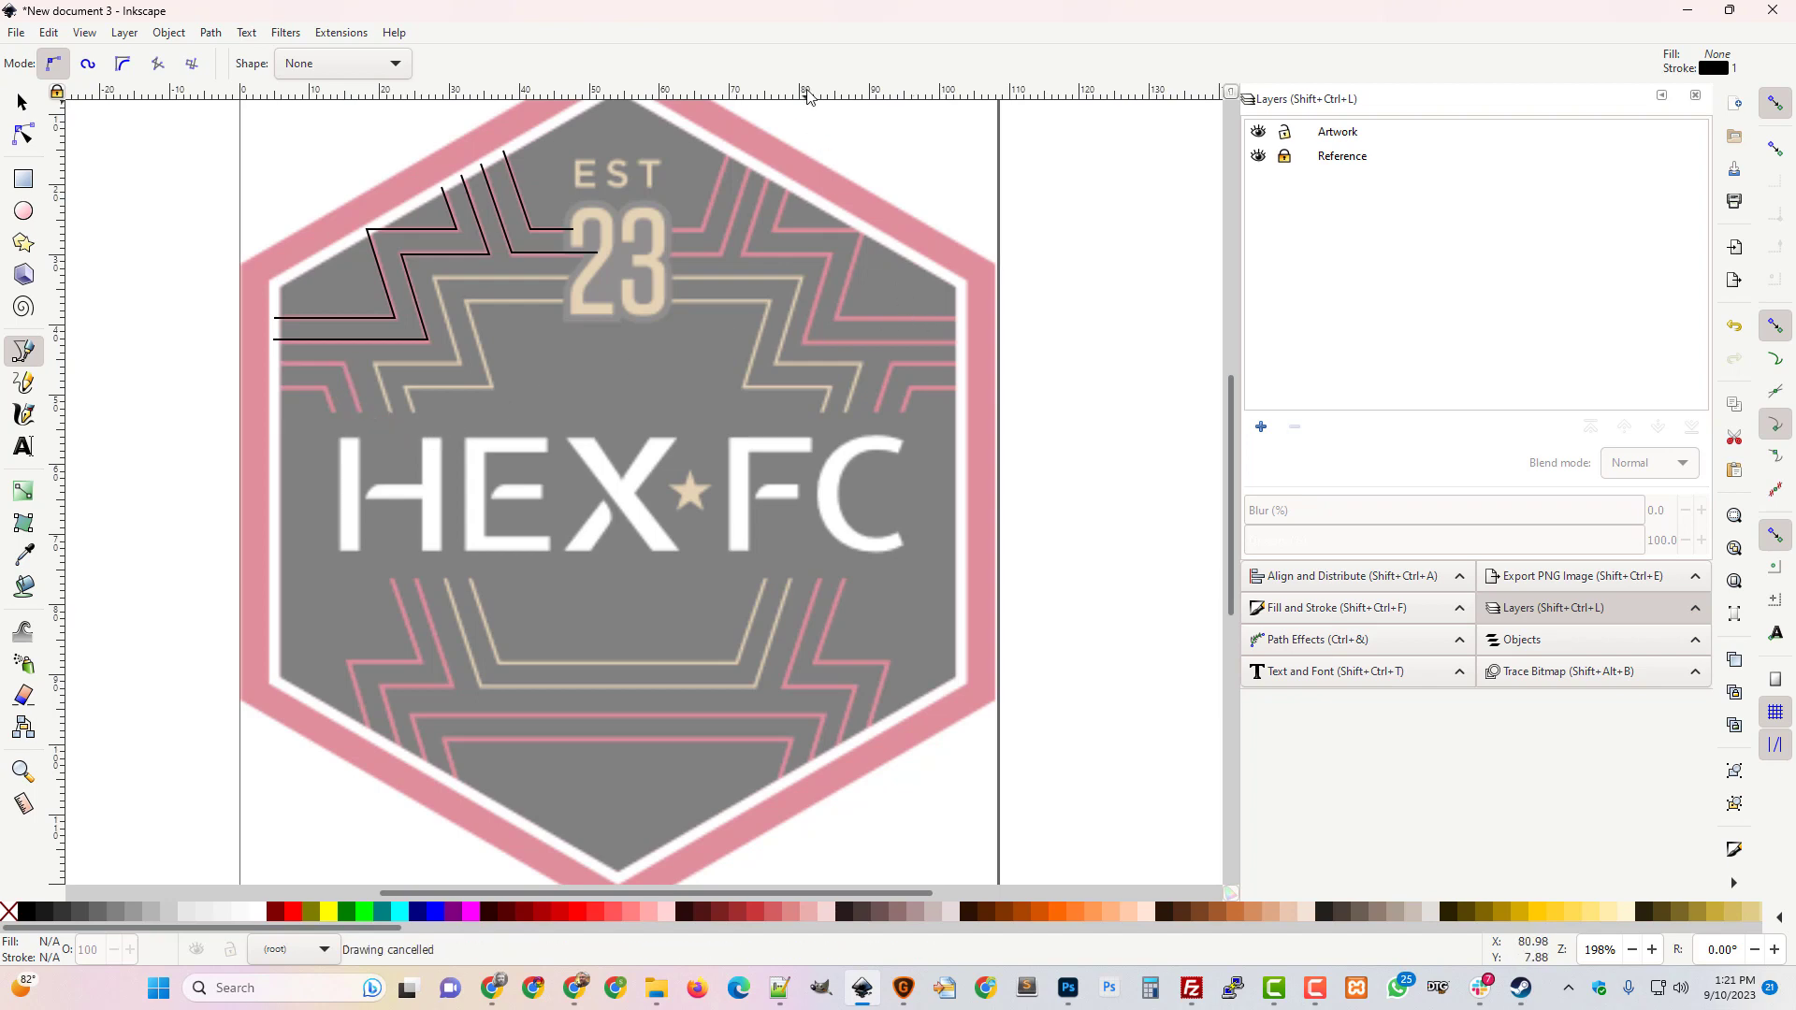
Add horizontal guides at the line ends above and below HEX FC, and trace the upper short pink line at the hexagon's left edge.
drag(811, 97, 780, 415)
drag(837, 96, 861, 578)
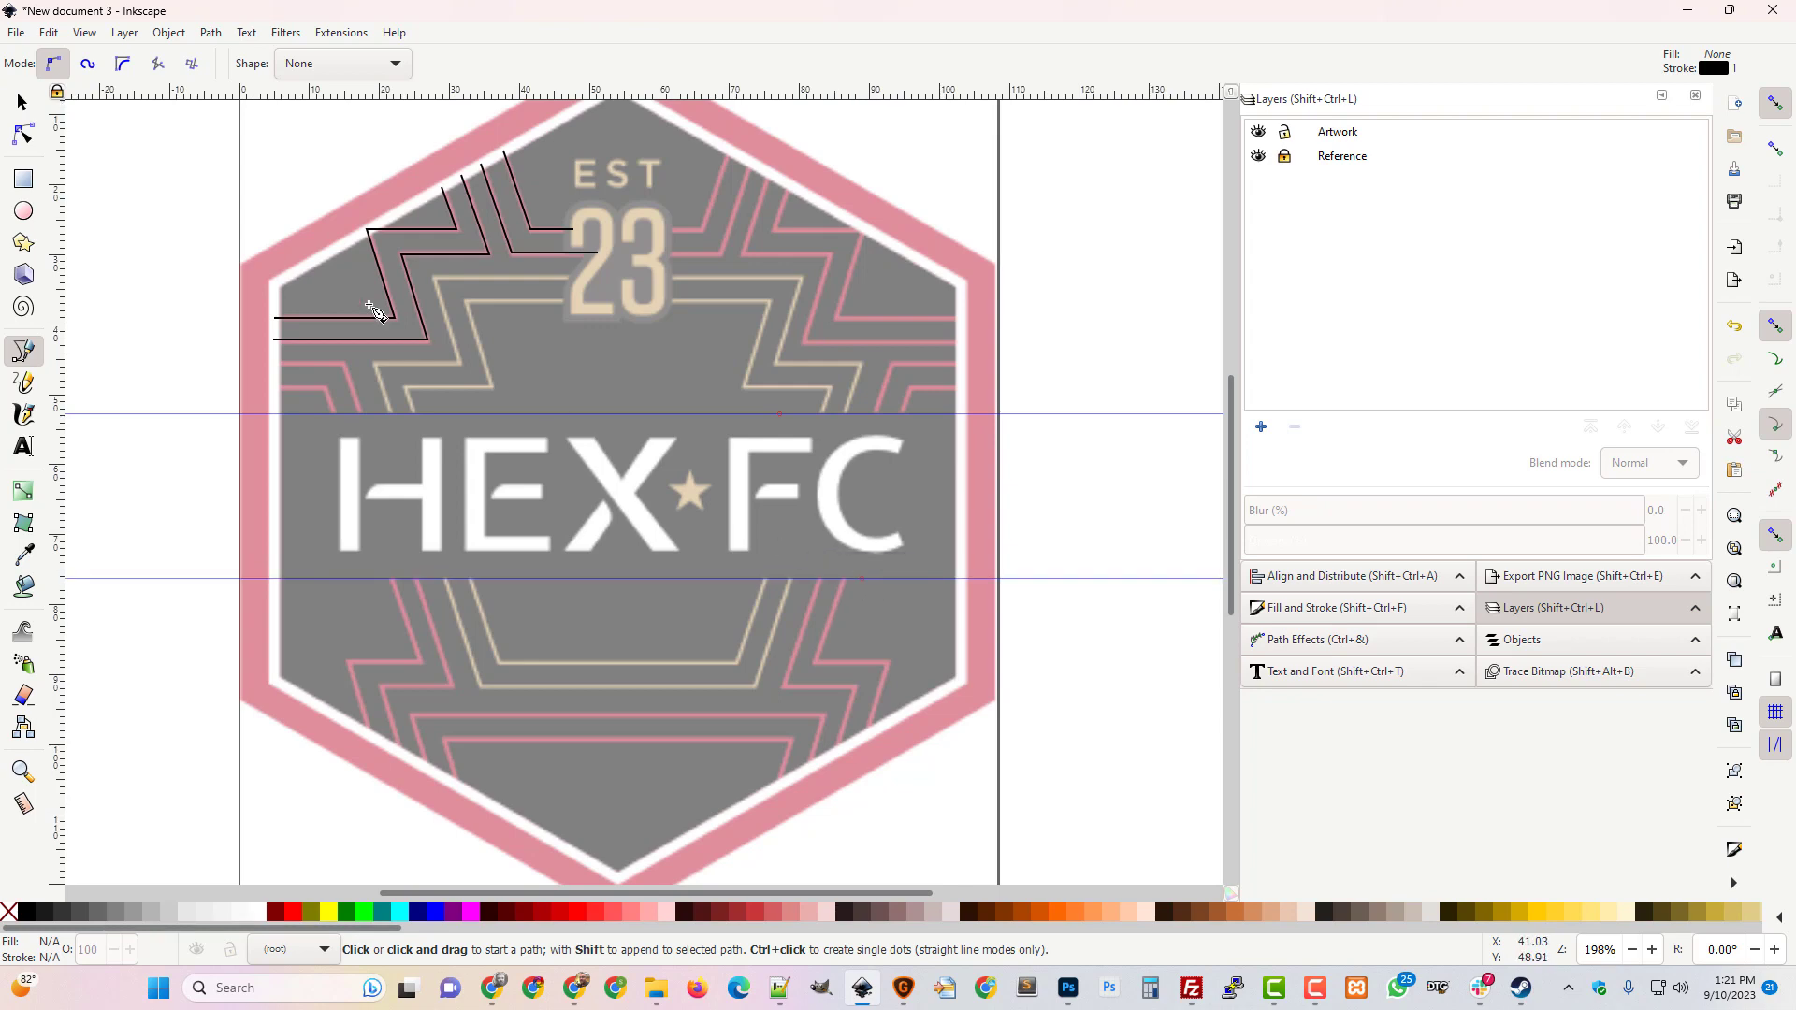
click(273, 363)
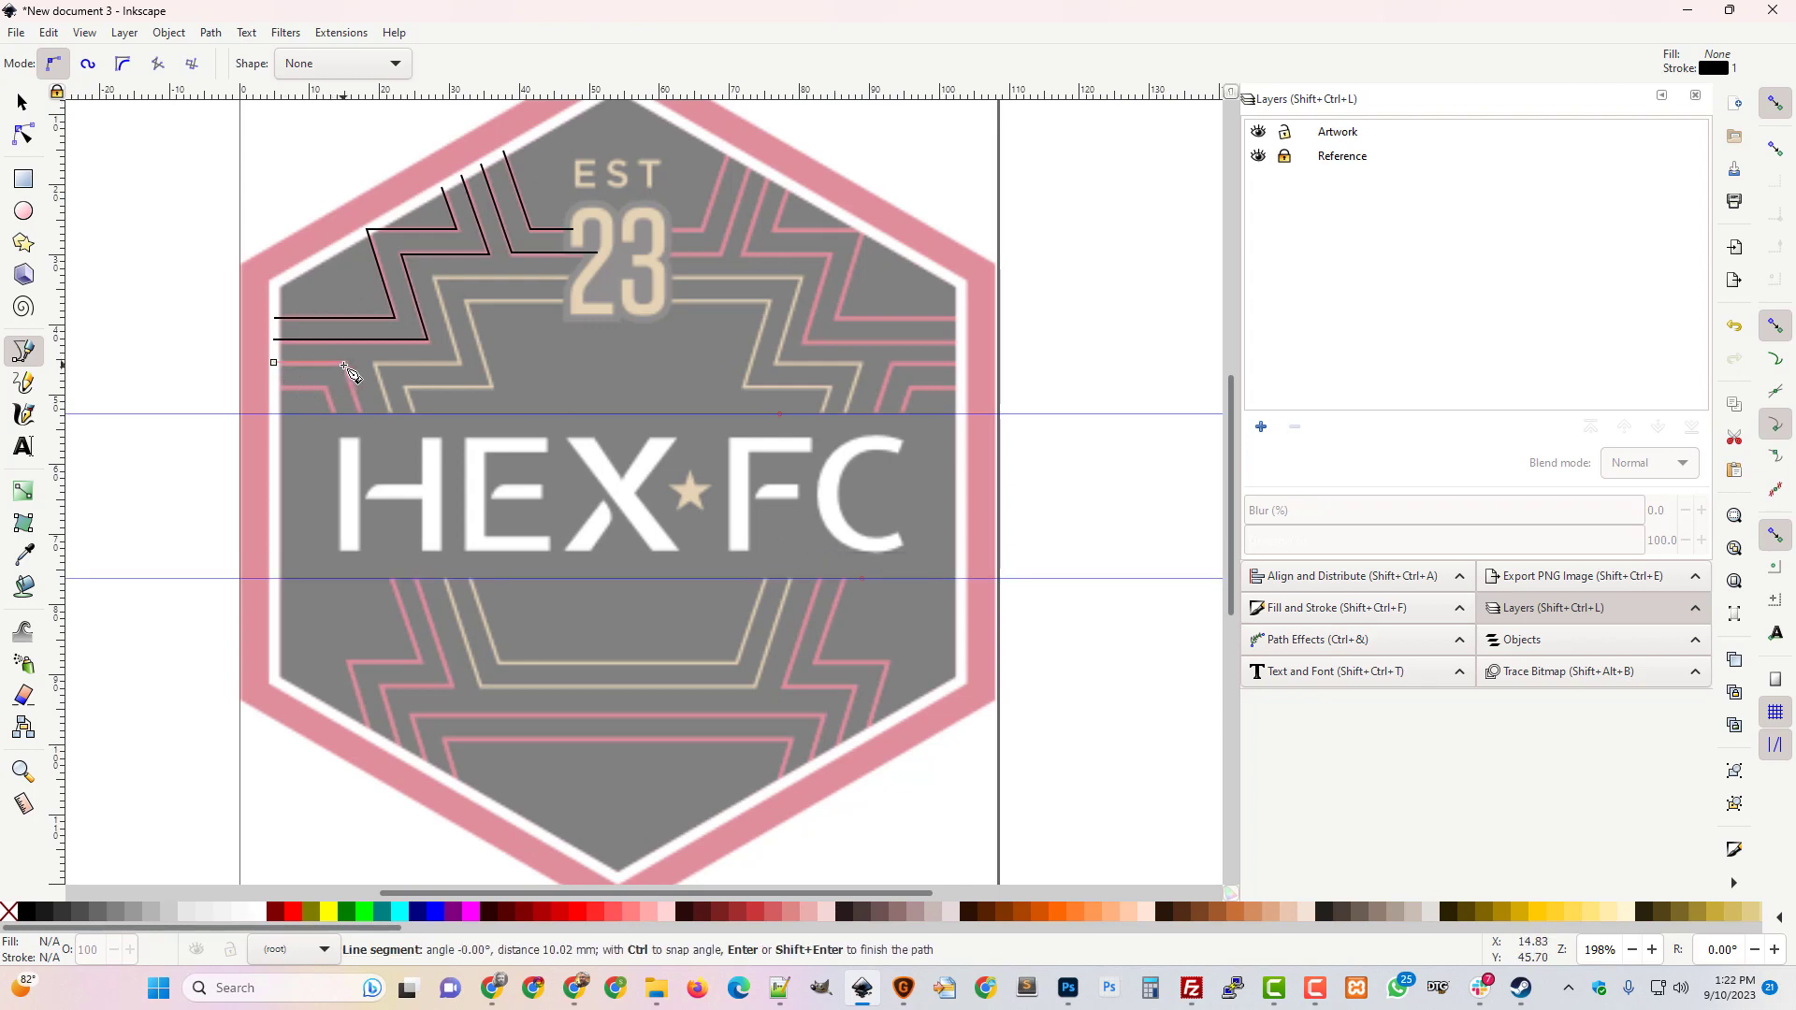
double_click(360, 414)
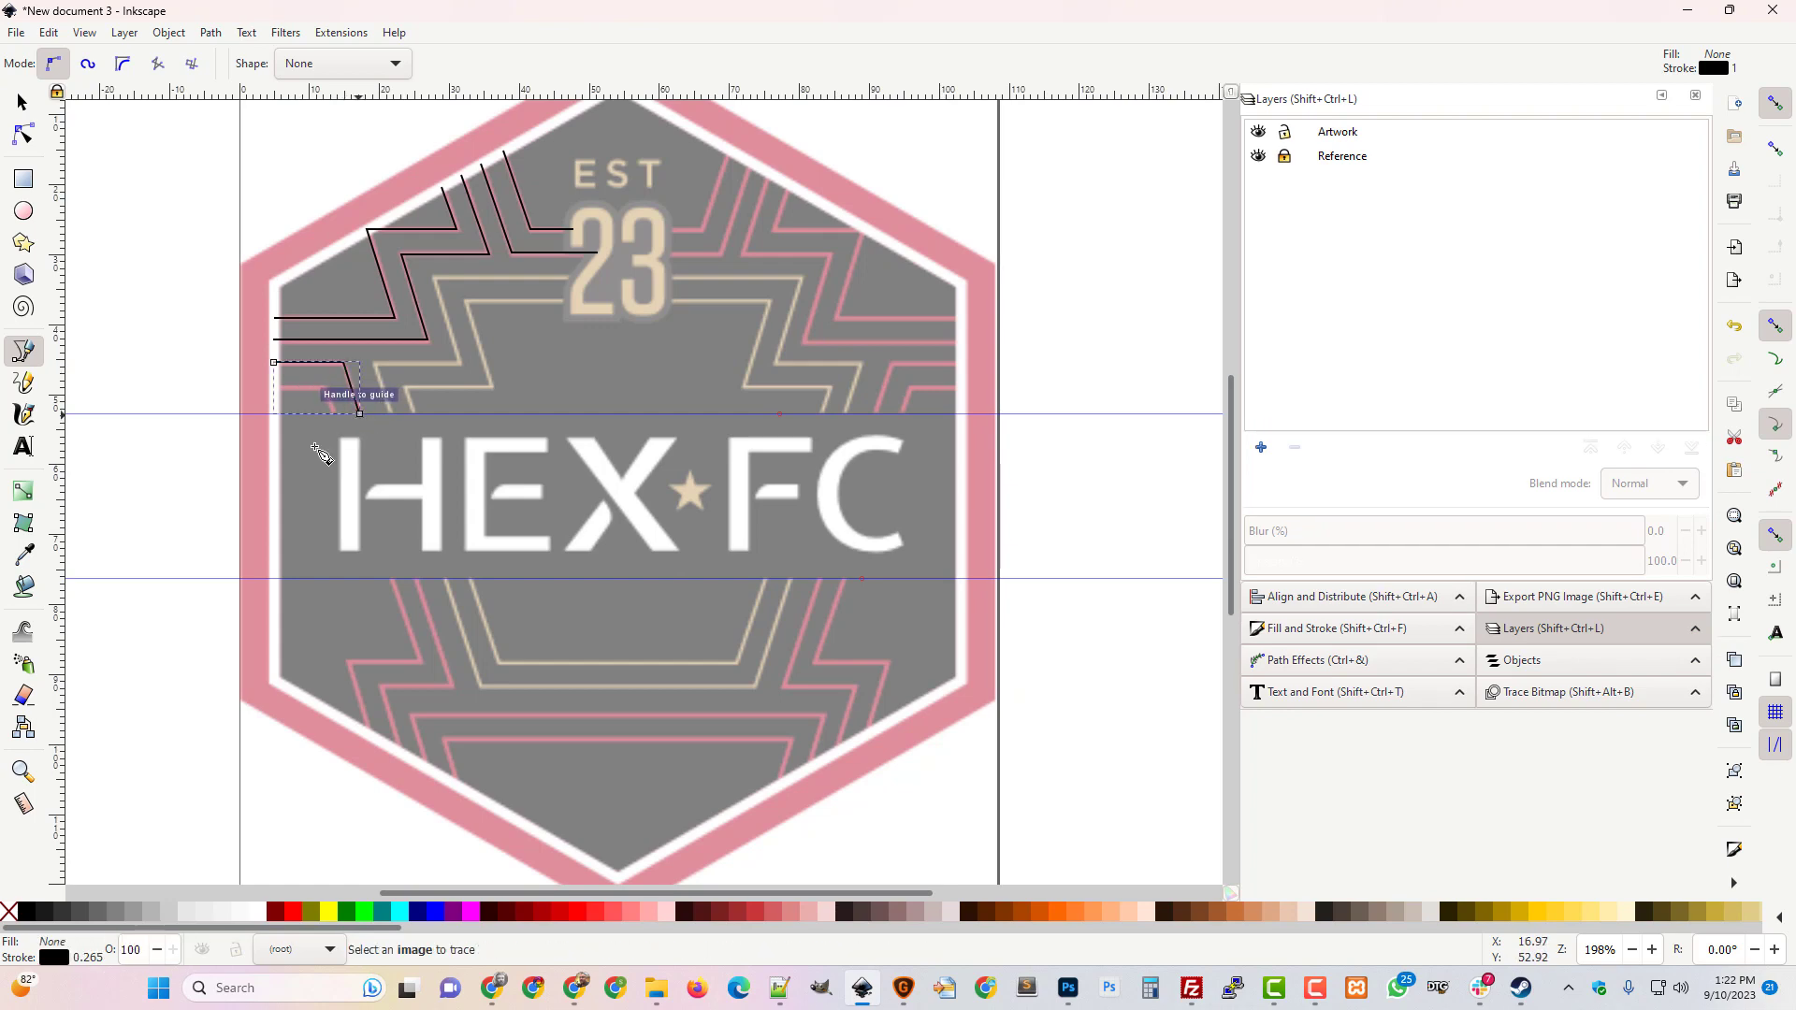
Trace the lower short pink line from the hexagon's left edge, bending down to the upper guide.
click(273, 387)
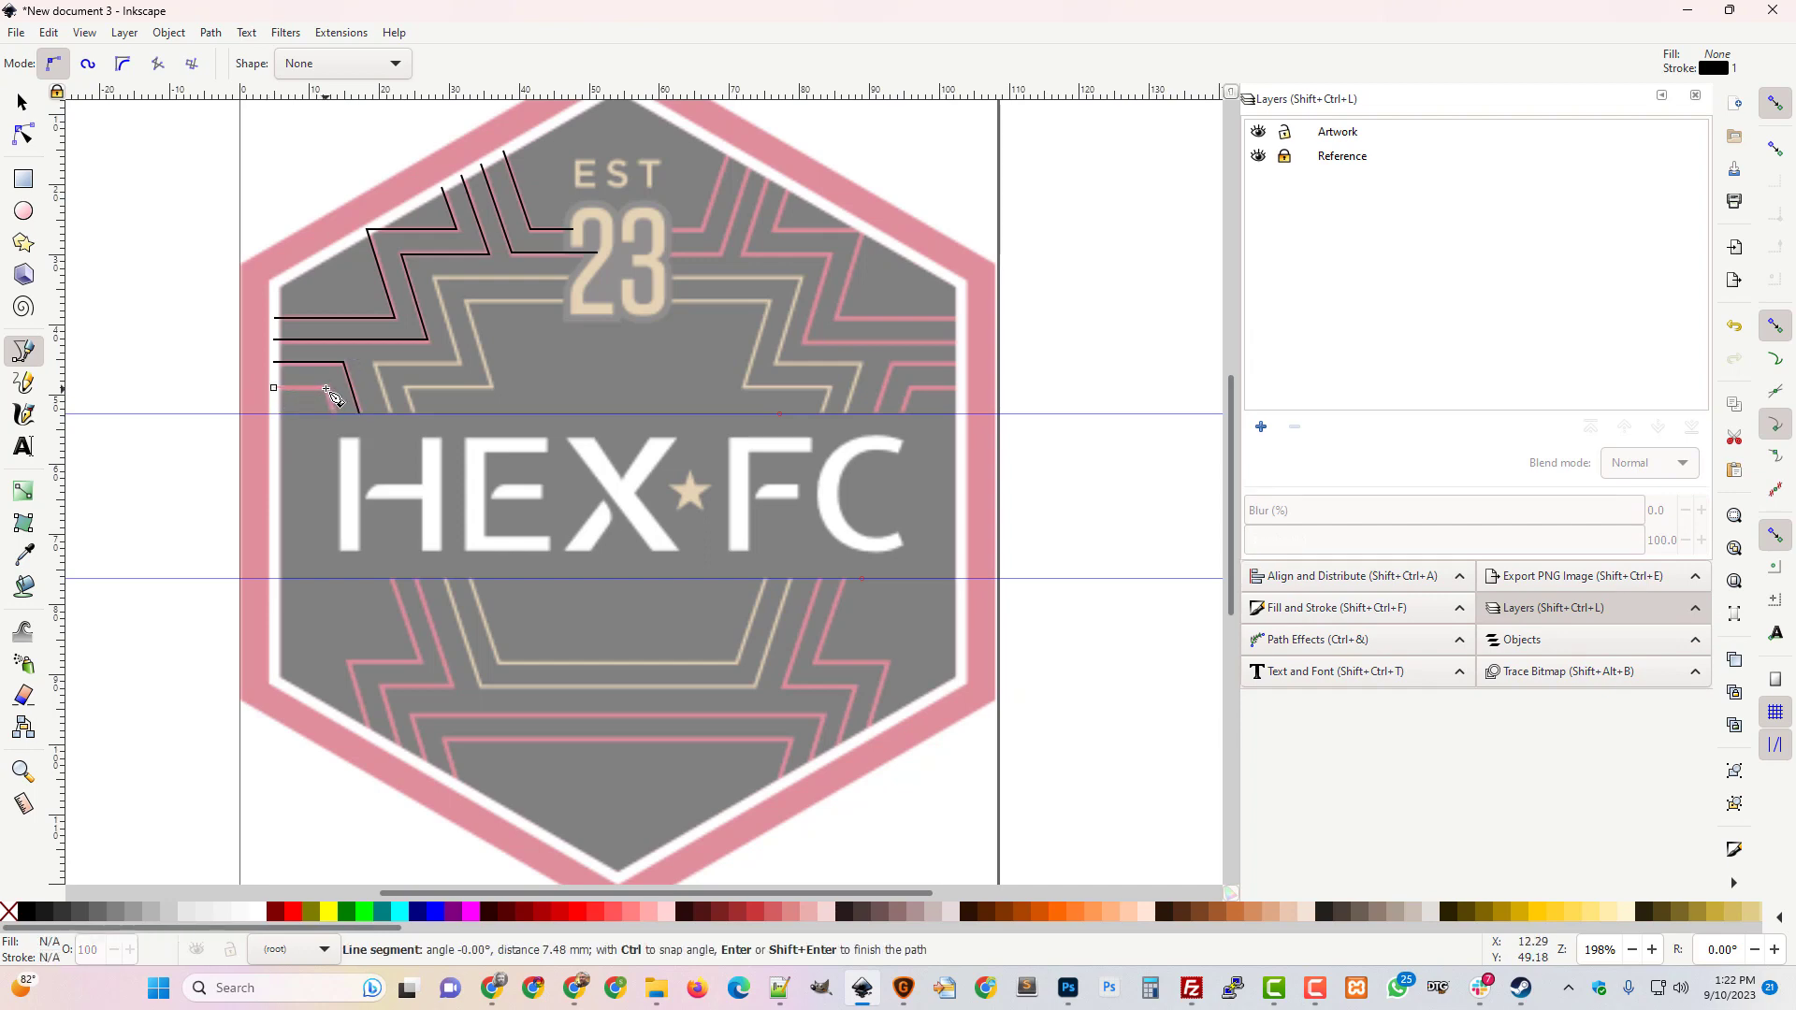
click(325, 390)
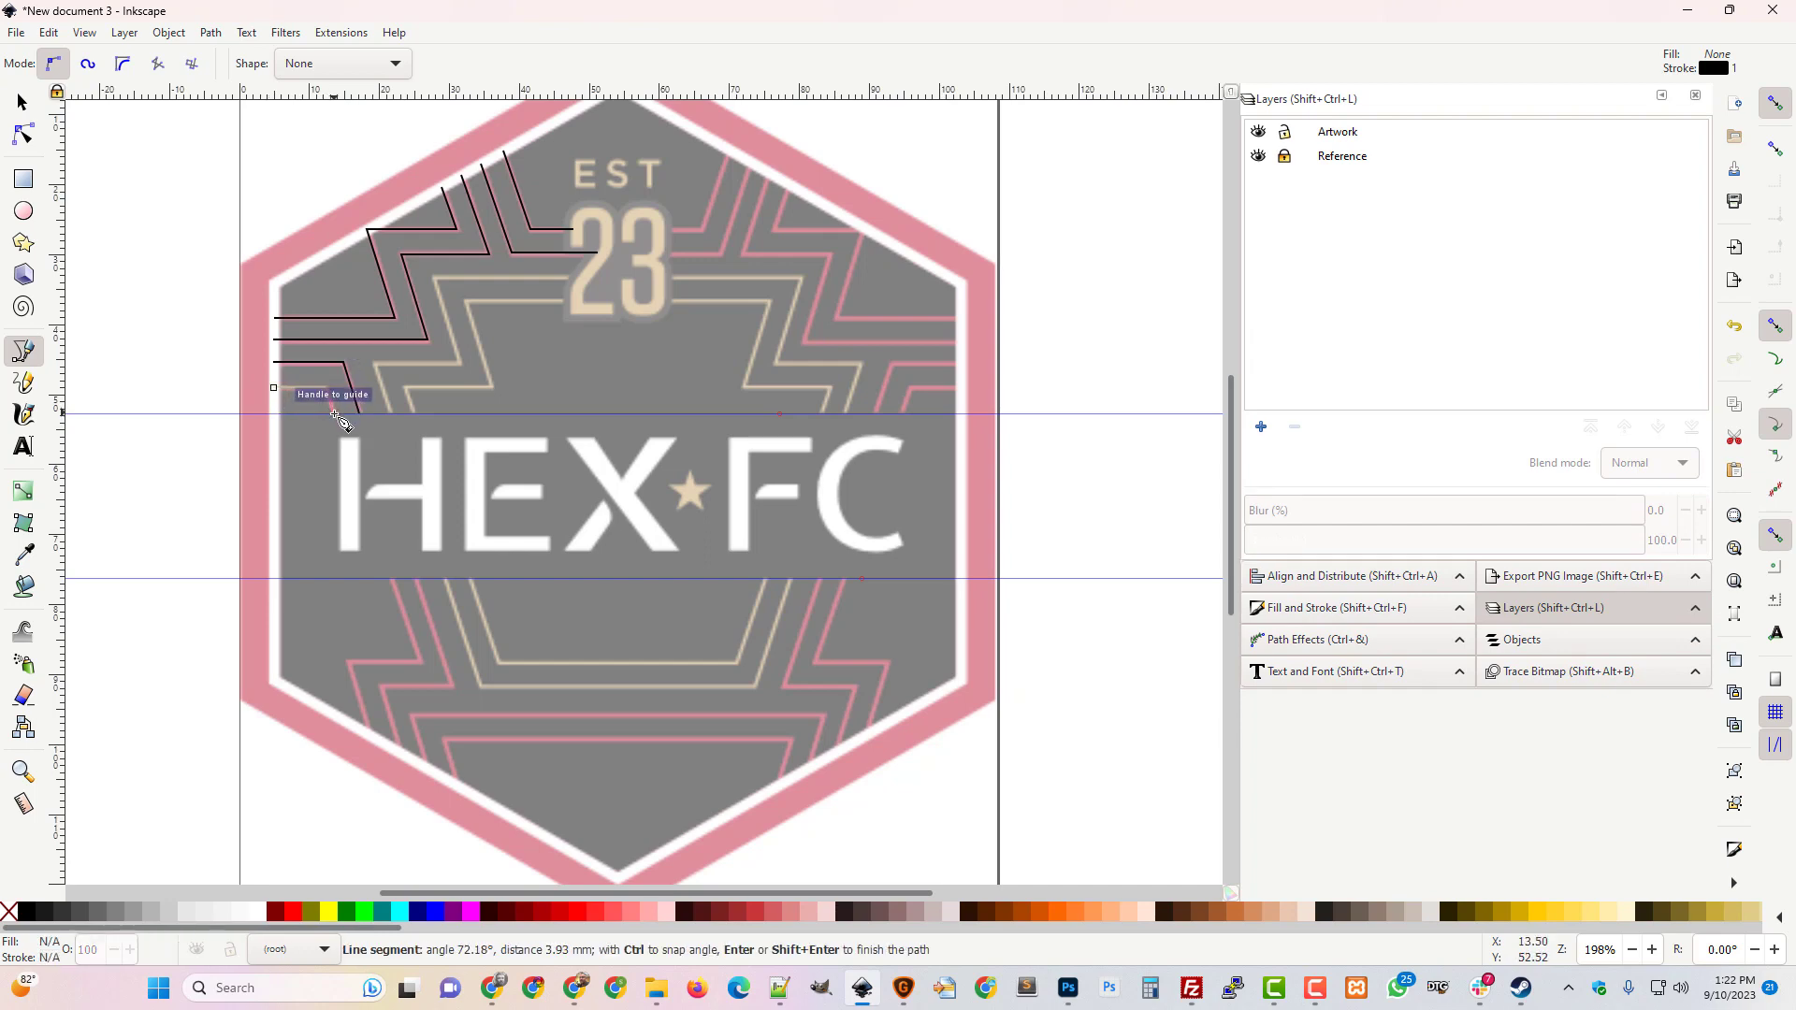
click(334, 414)
key(Return)
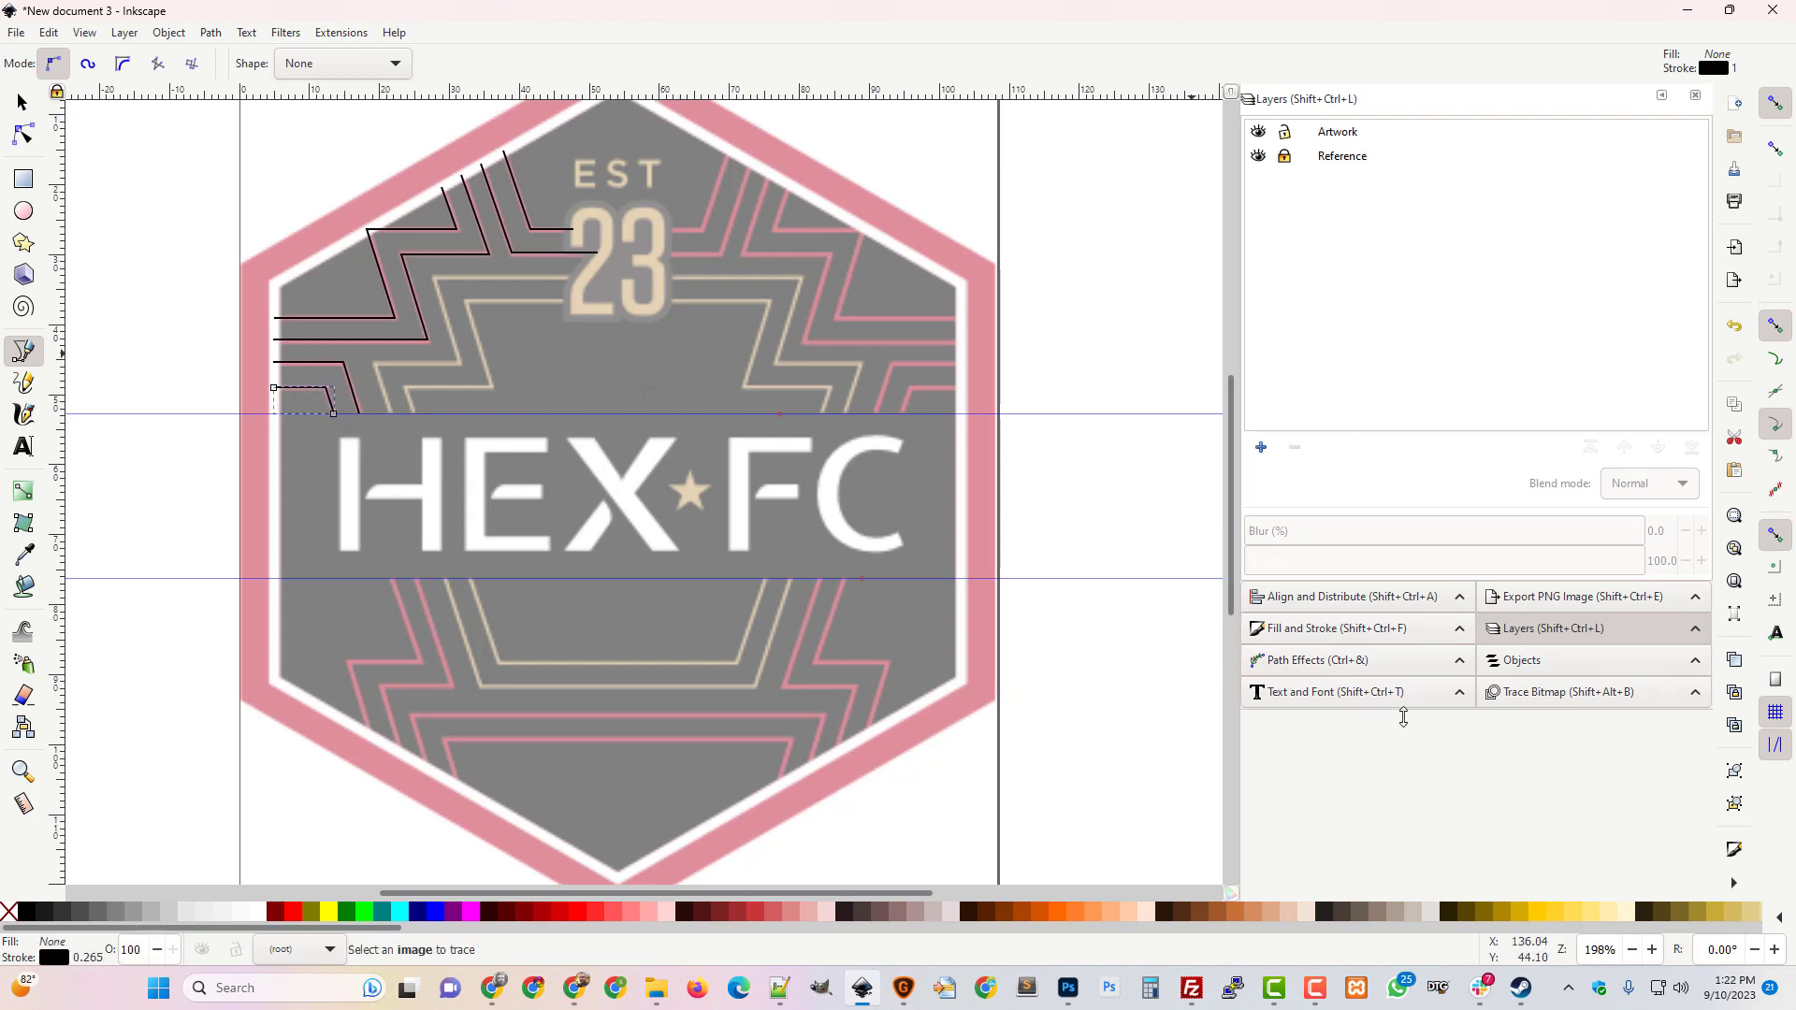
Open the Fill and Stroke settings for the short line just traced.
click(1408, 629)
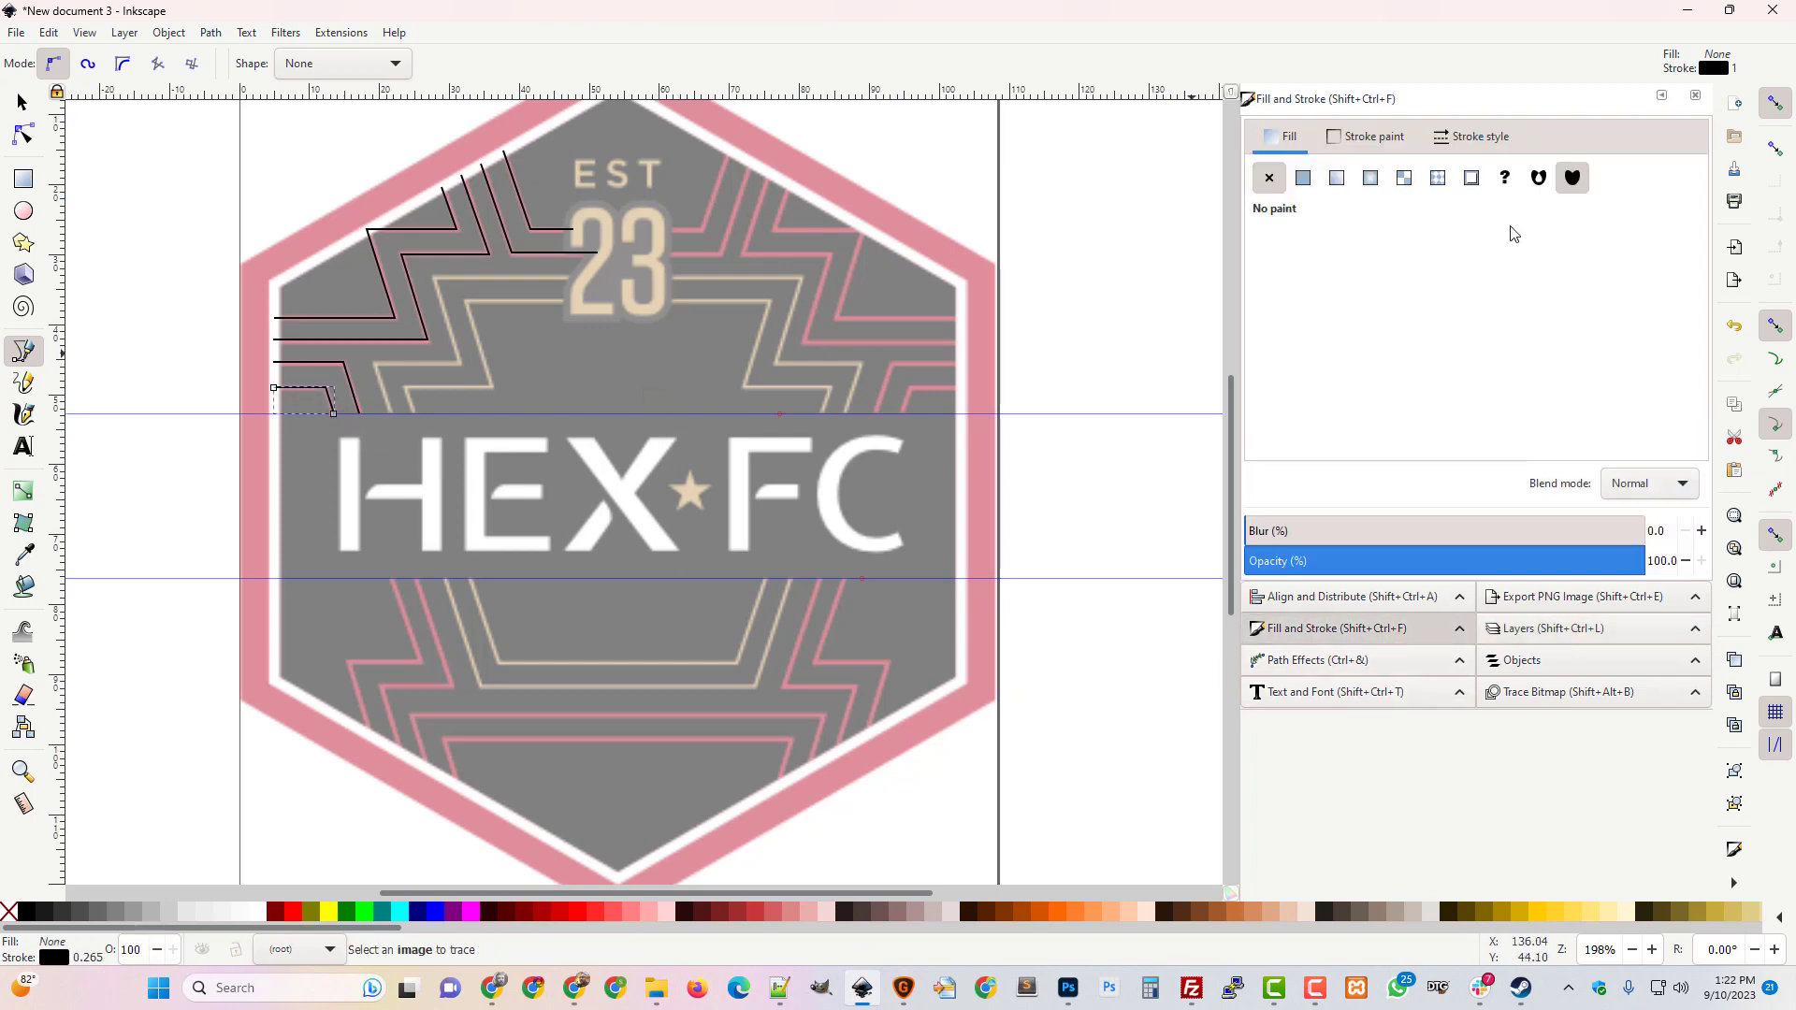
click(1455, 140)
click(1283, 136)
click(1373, 137)
click(1287, 141)
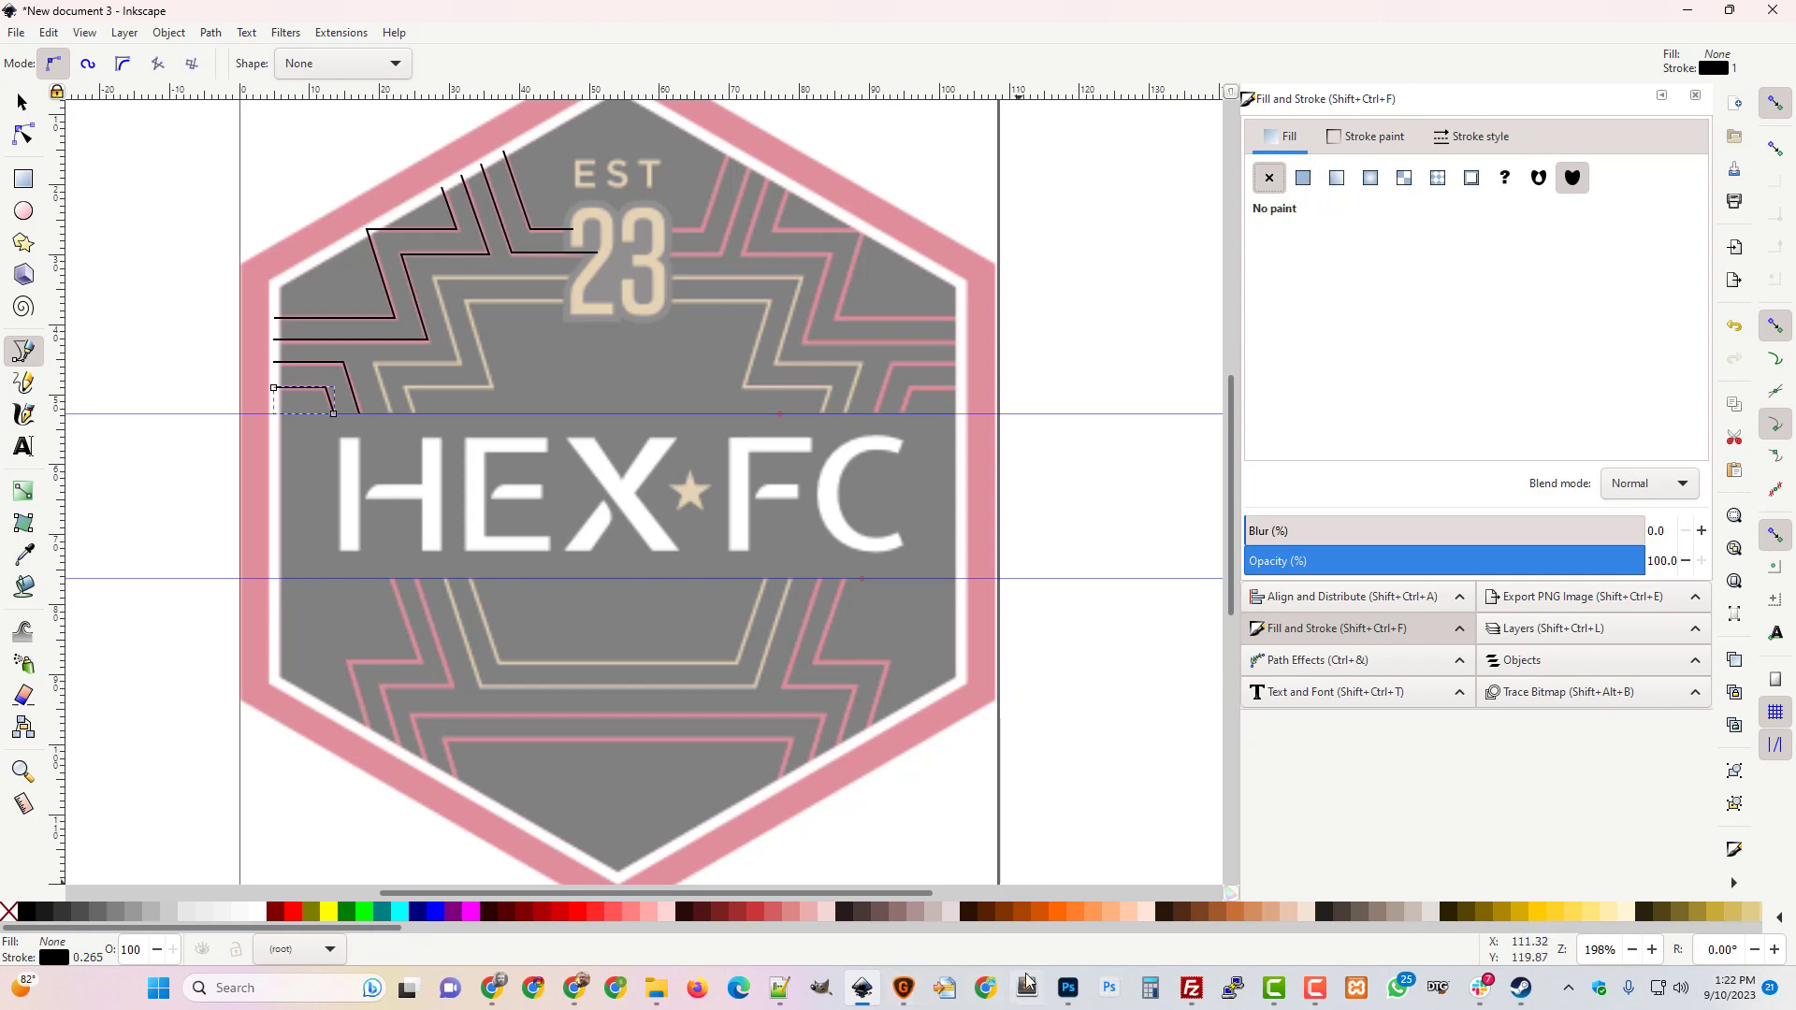
Switch to Photoshop, sample the red of the logo's hexagon border, and copy its hex code bf1f39 without changing the foreground color.
click(1074, 993)
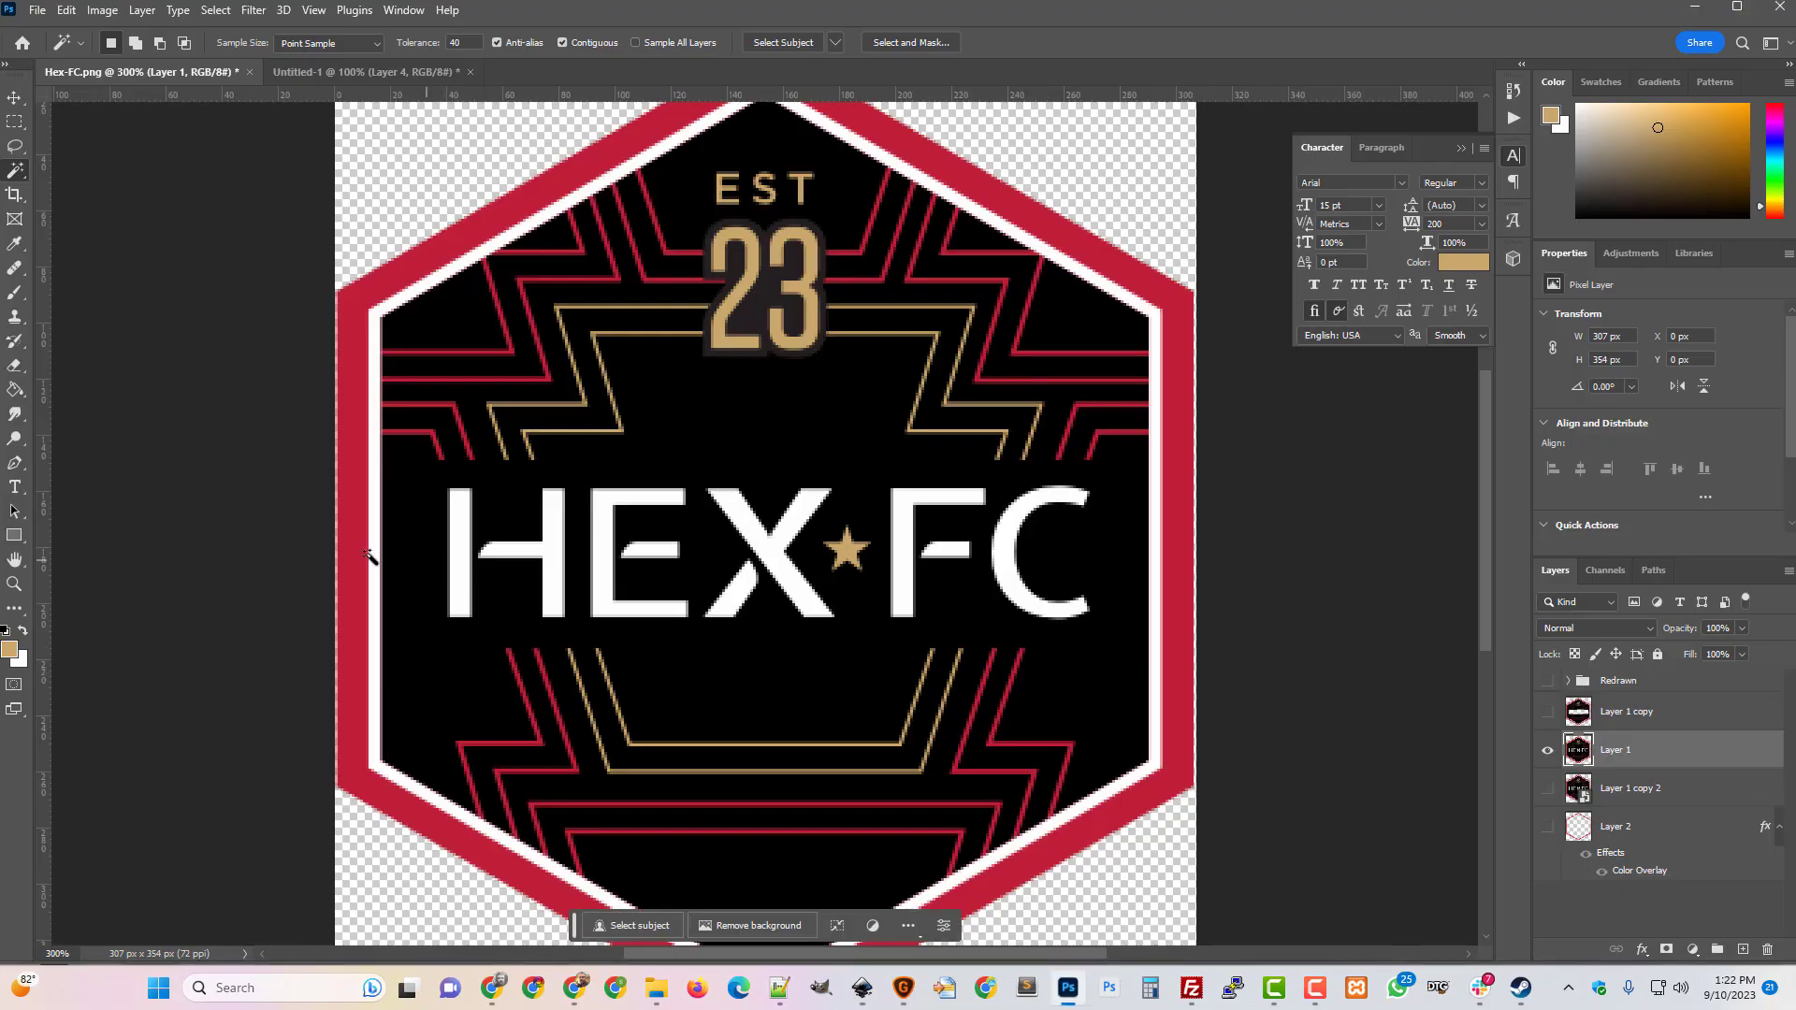
click(10, 649)
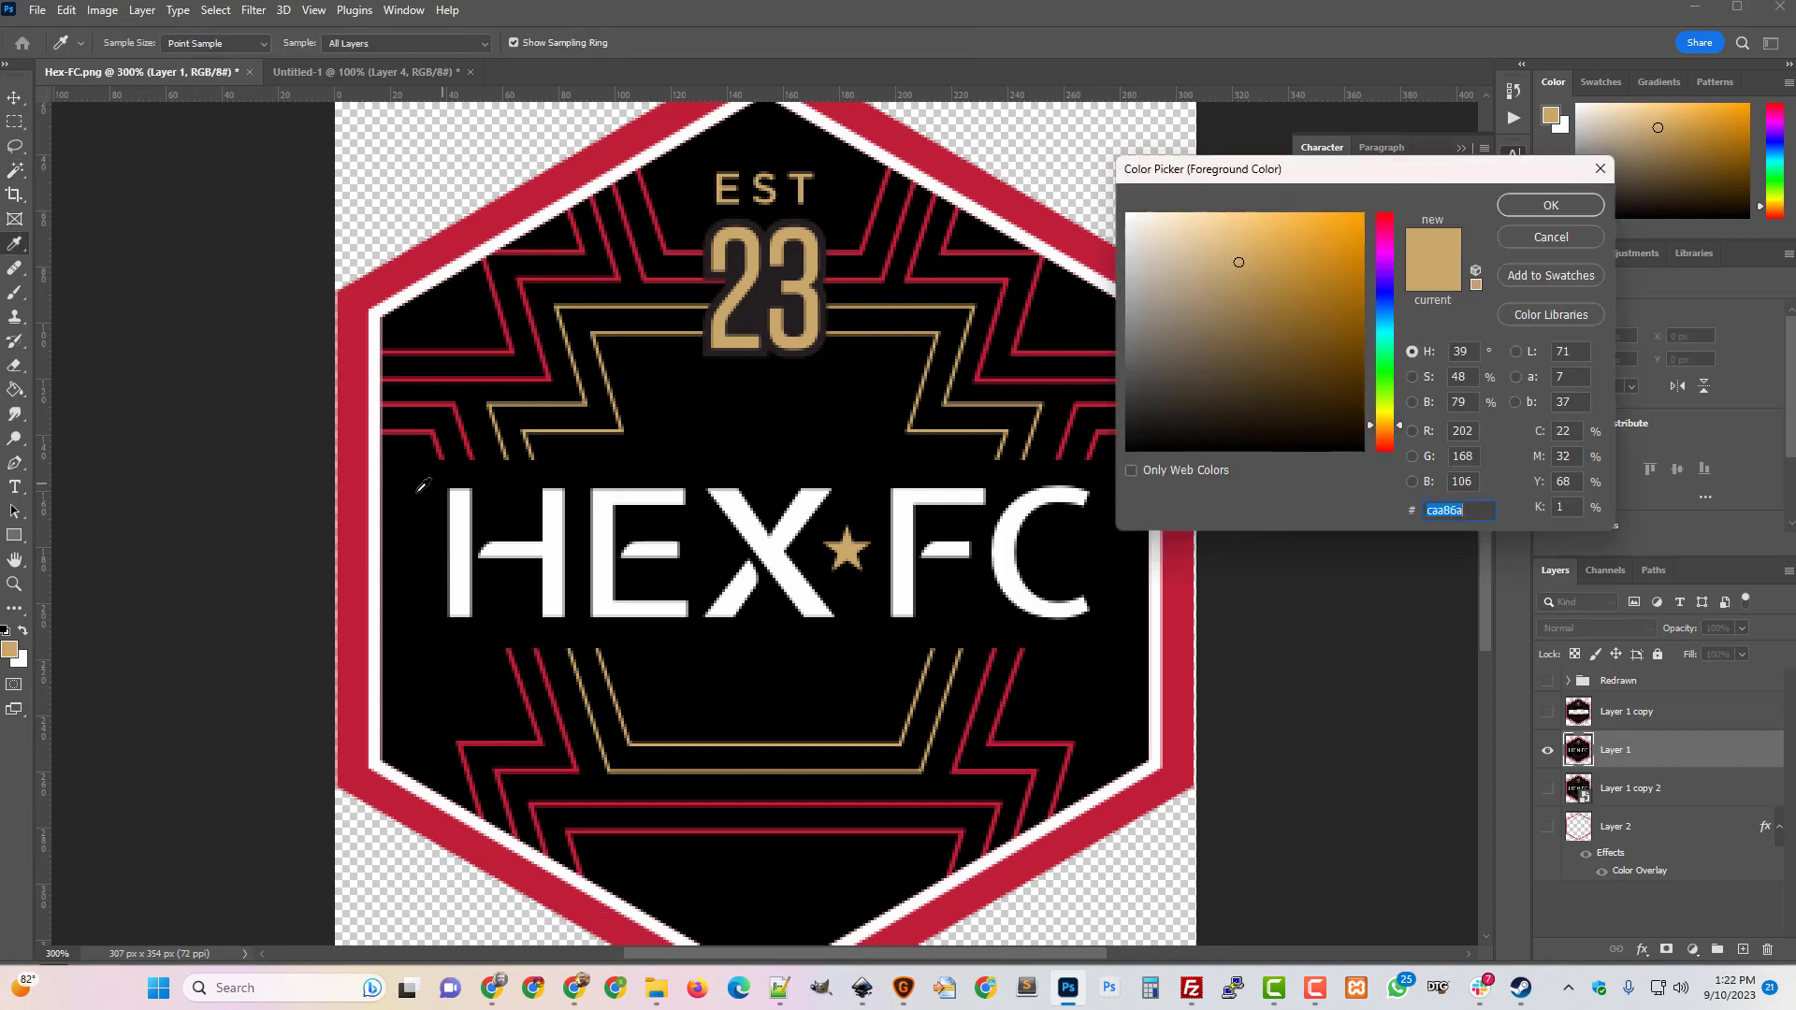
click(355, 516)
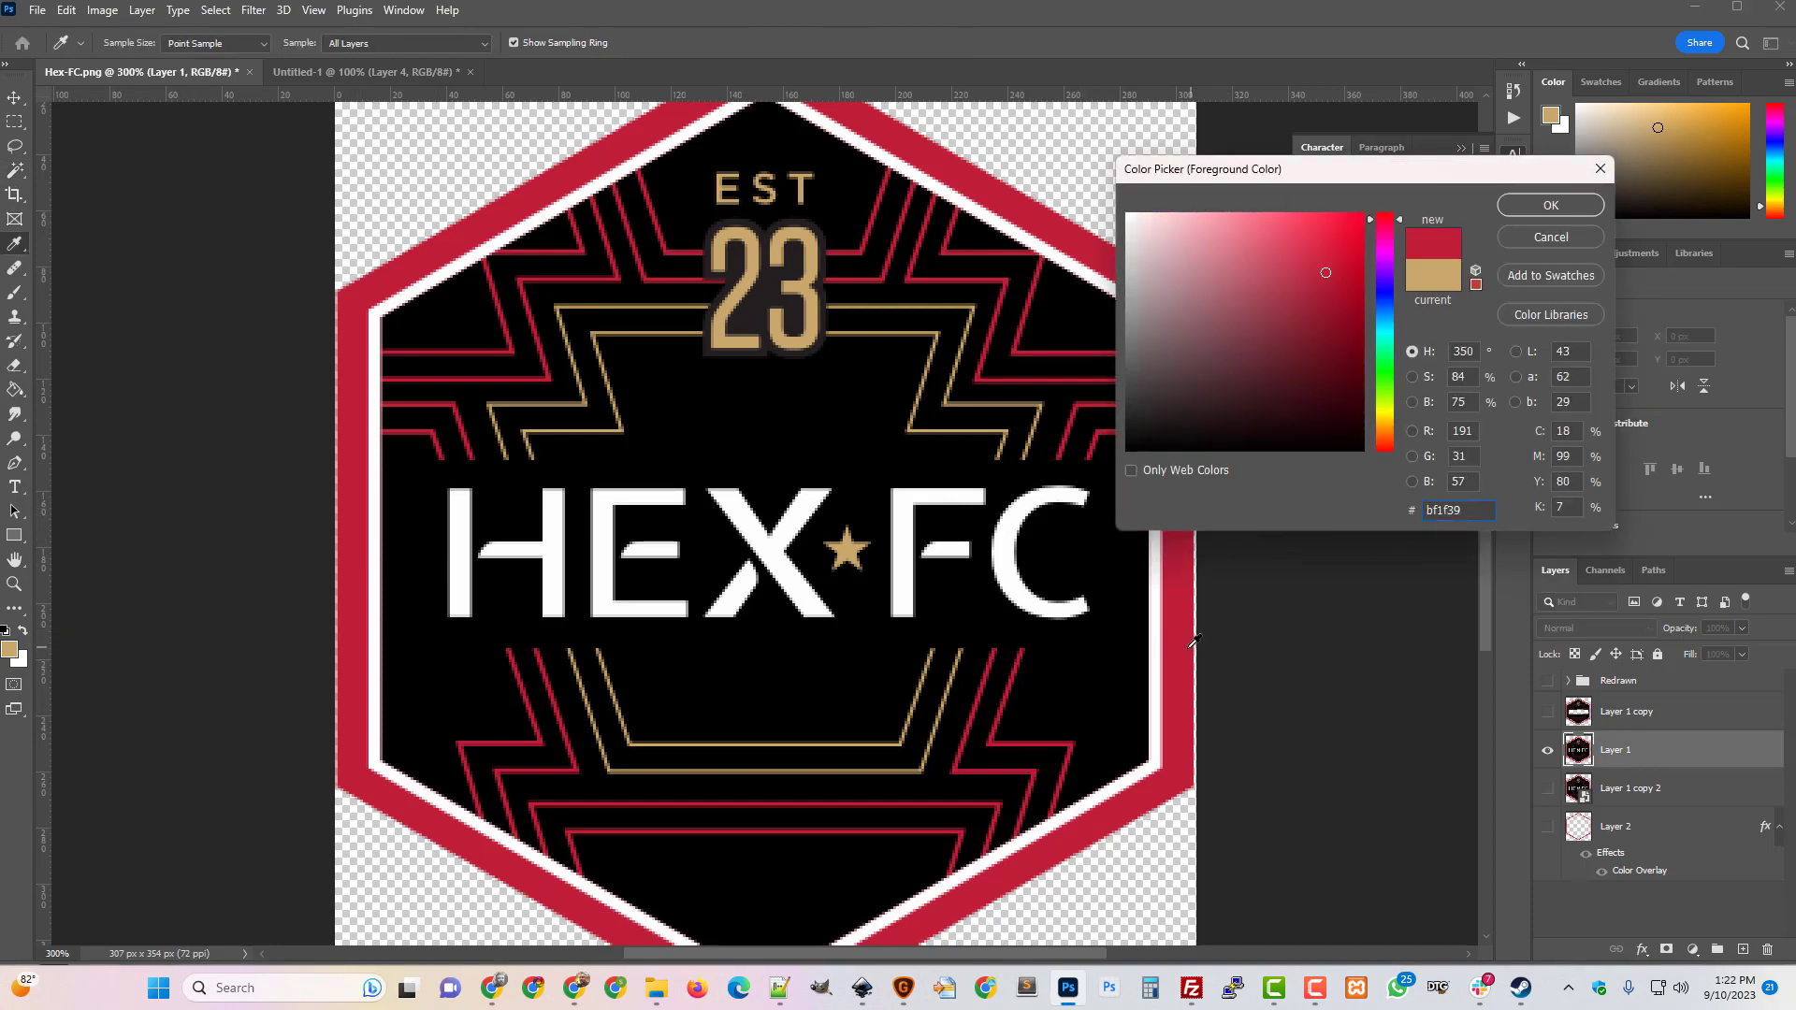
key(ctrl+a)
key(ctrl+c)
click(1563, 237)
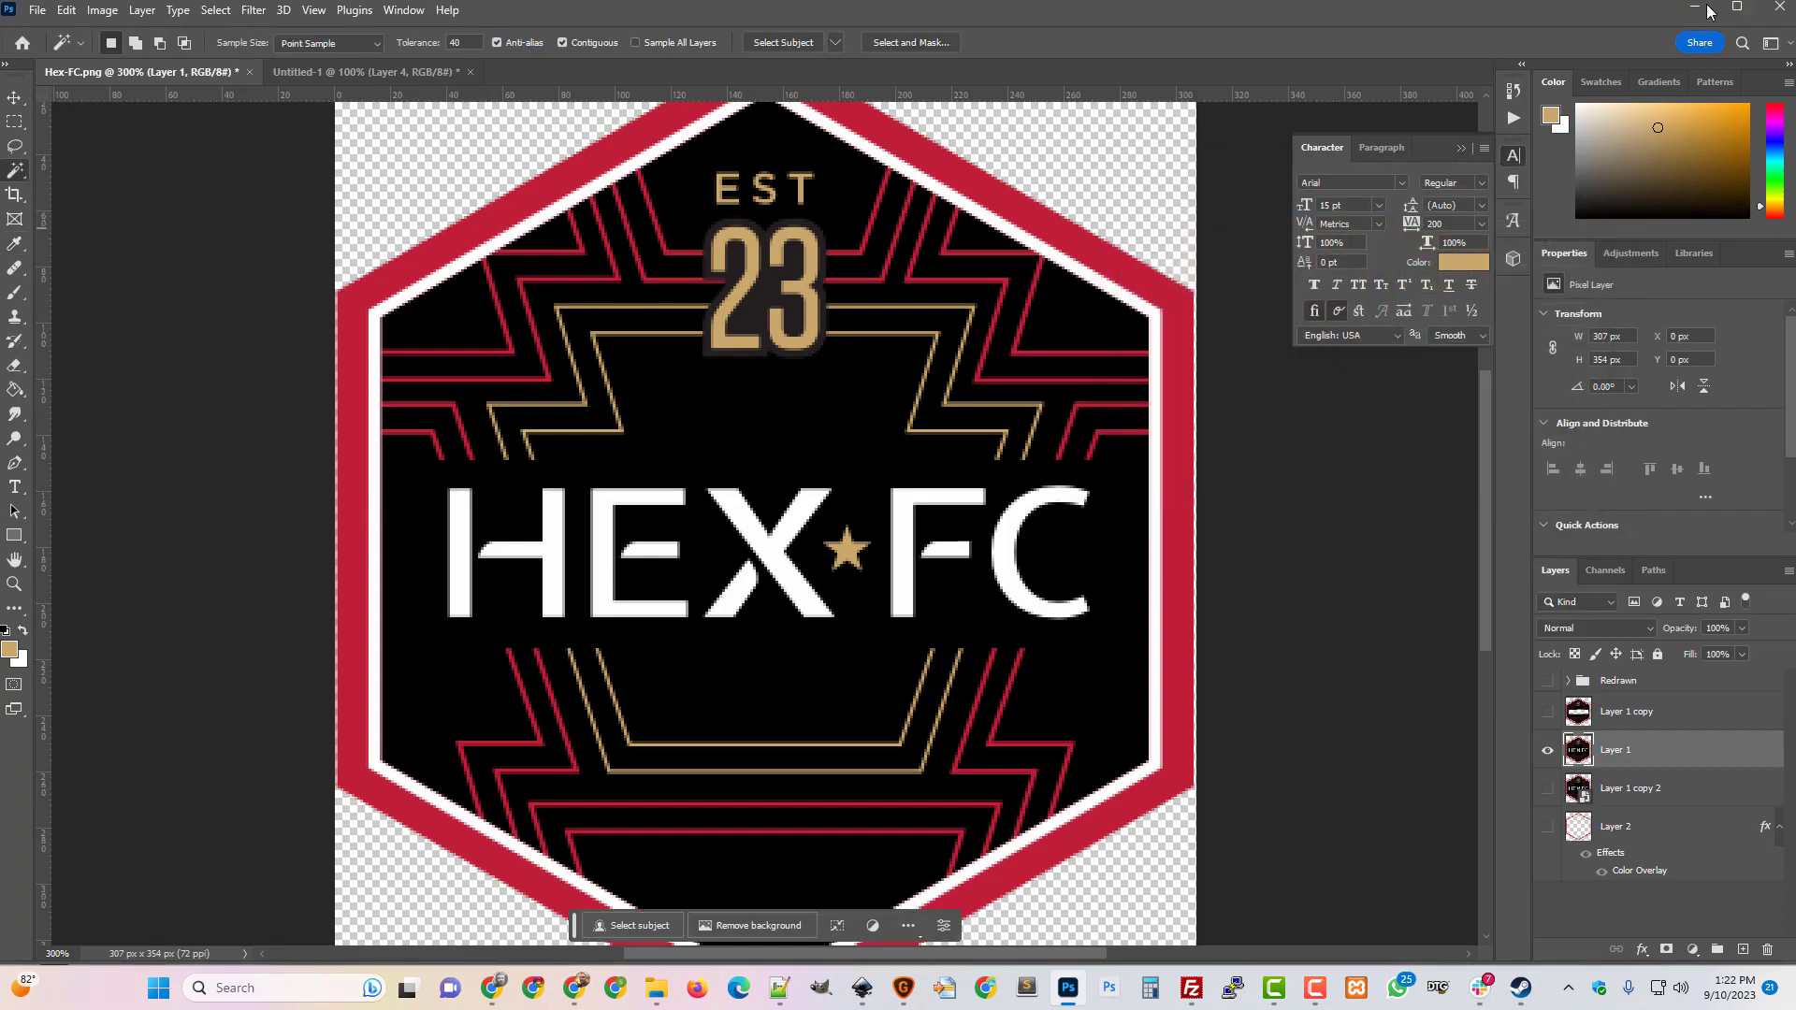
Switch back to Inkscape and give the selected short line no fill and a flat stroke color of bf1f39.
key(alt+Tab)
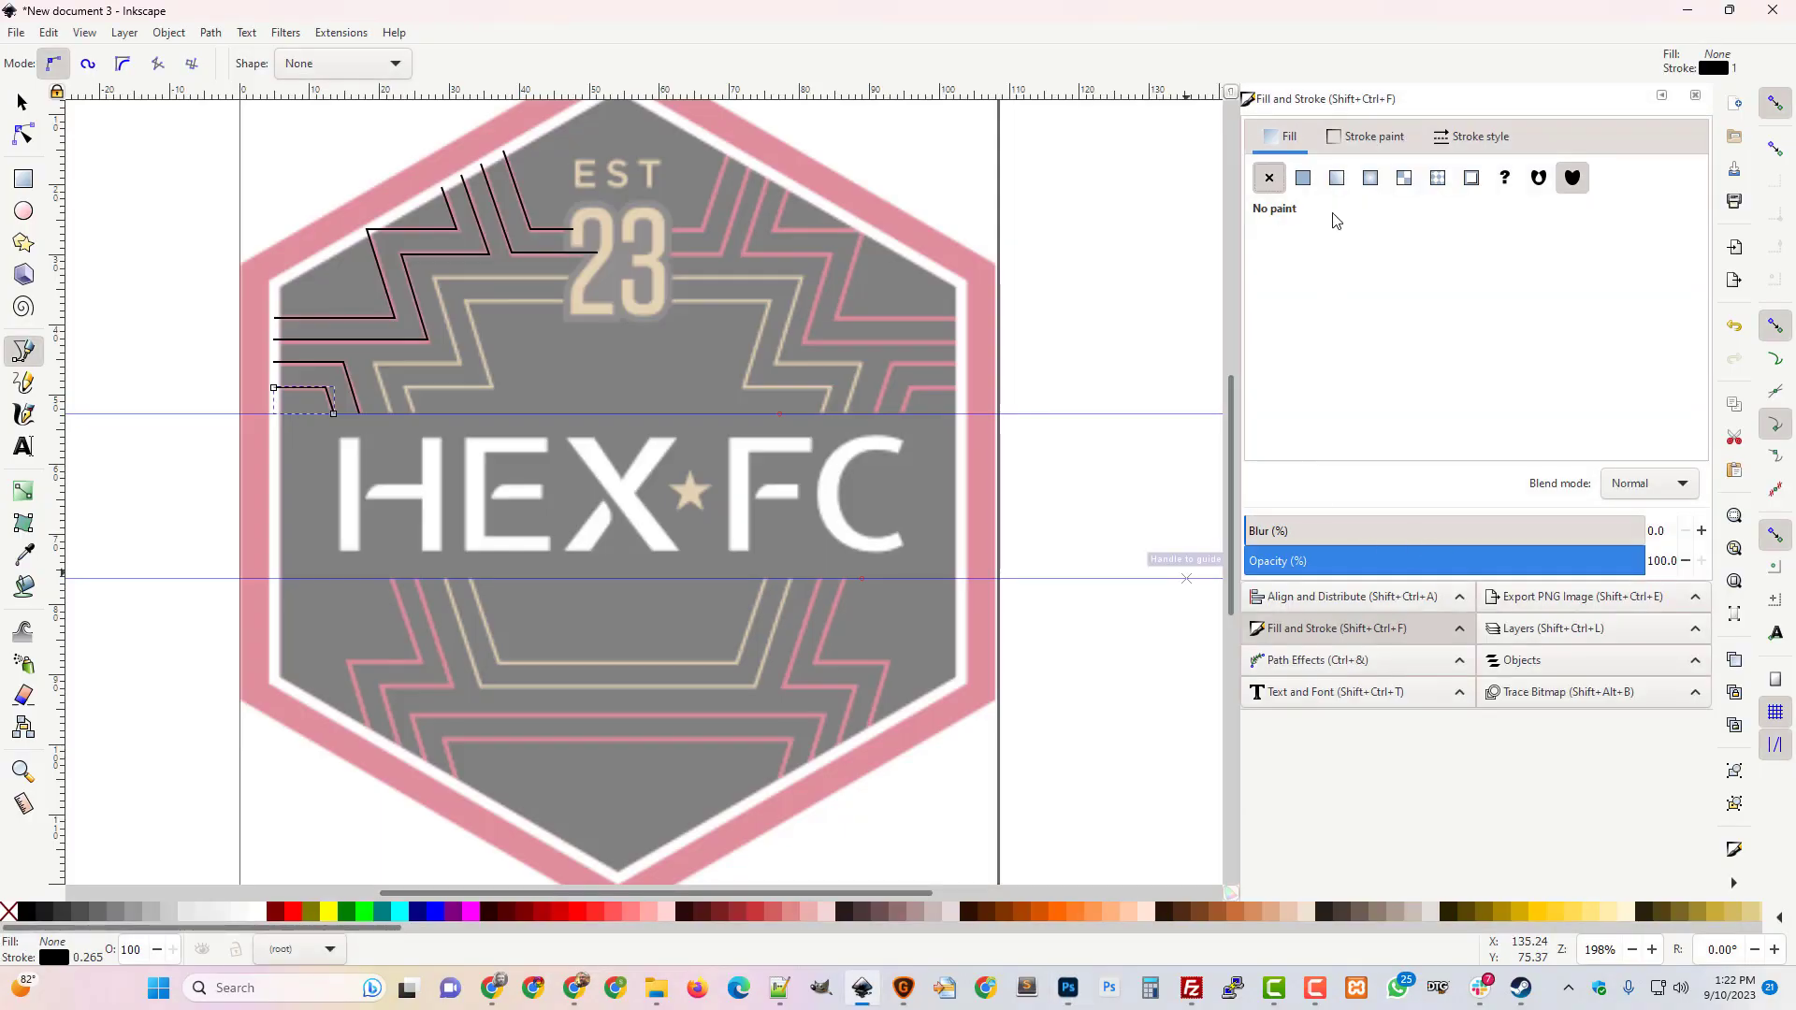
click(1303, 177)
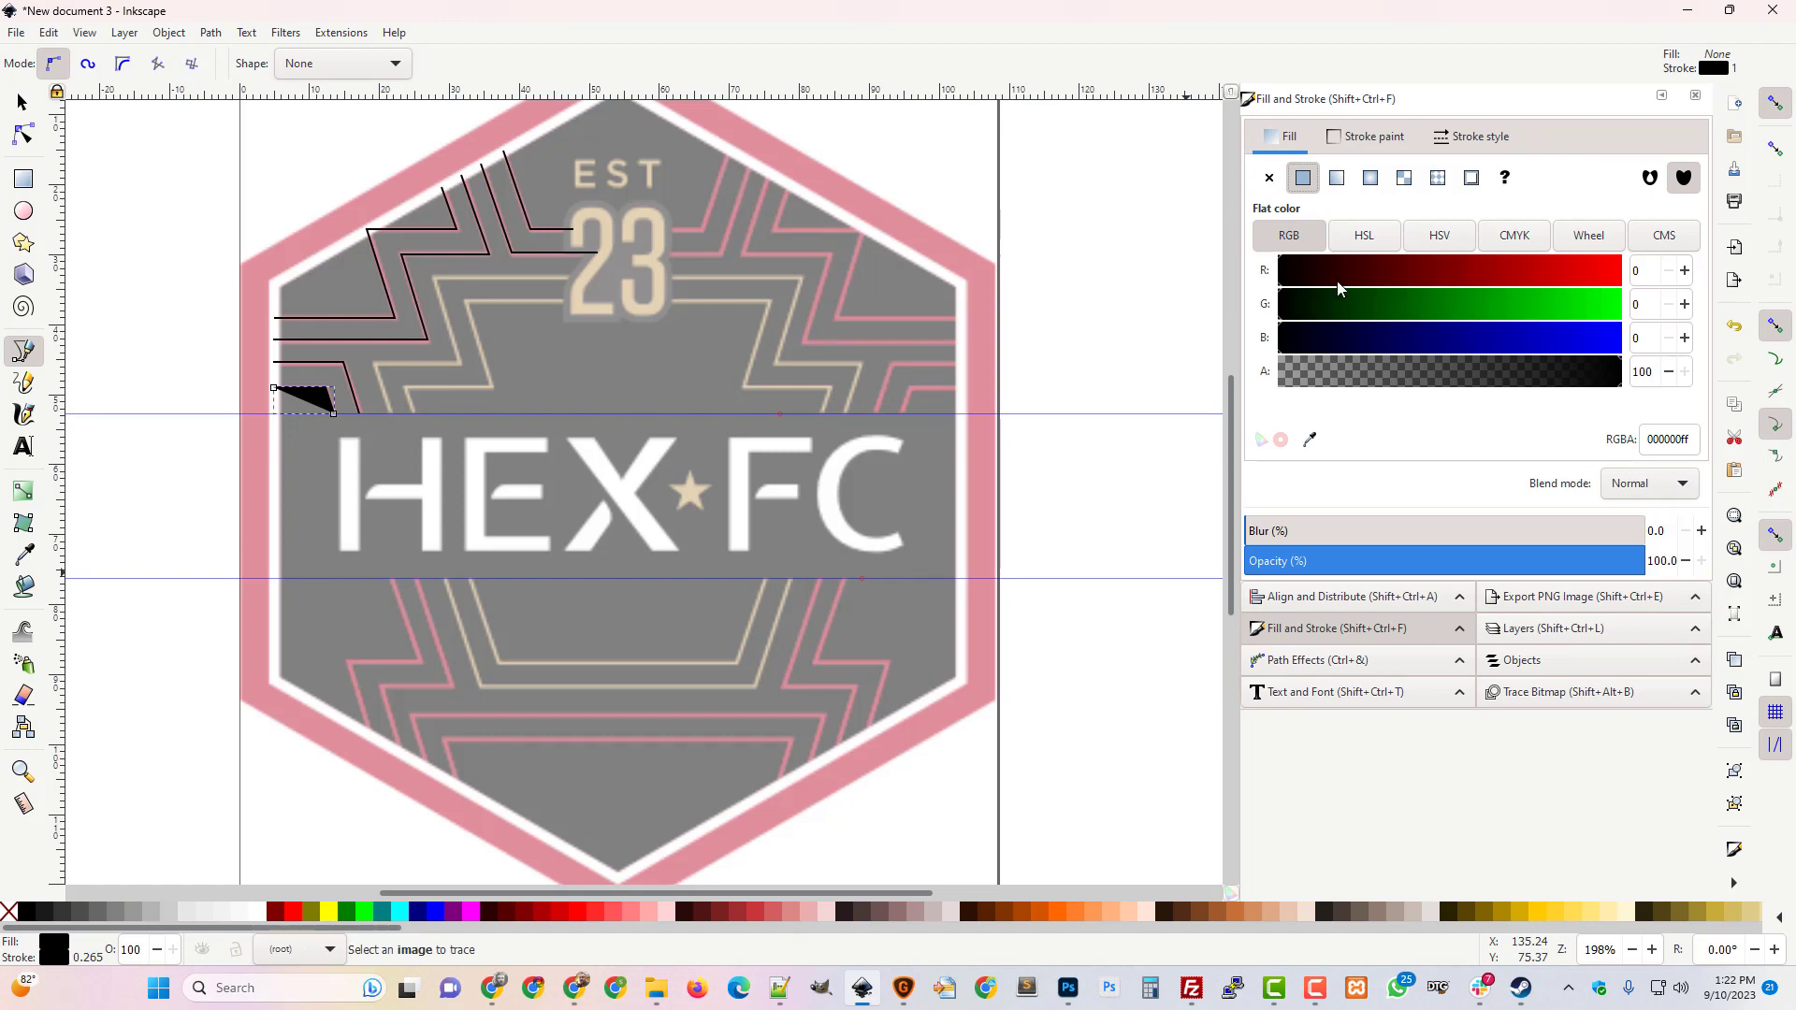
click(1269, 177)
click(1366, 137)
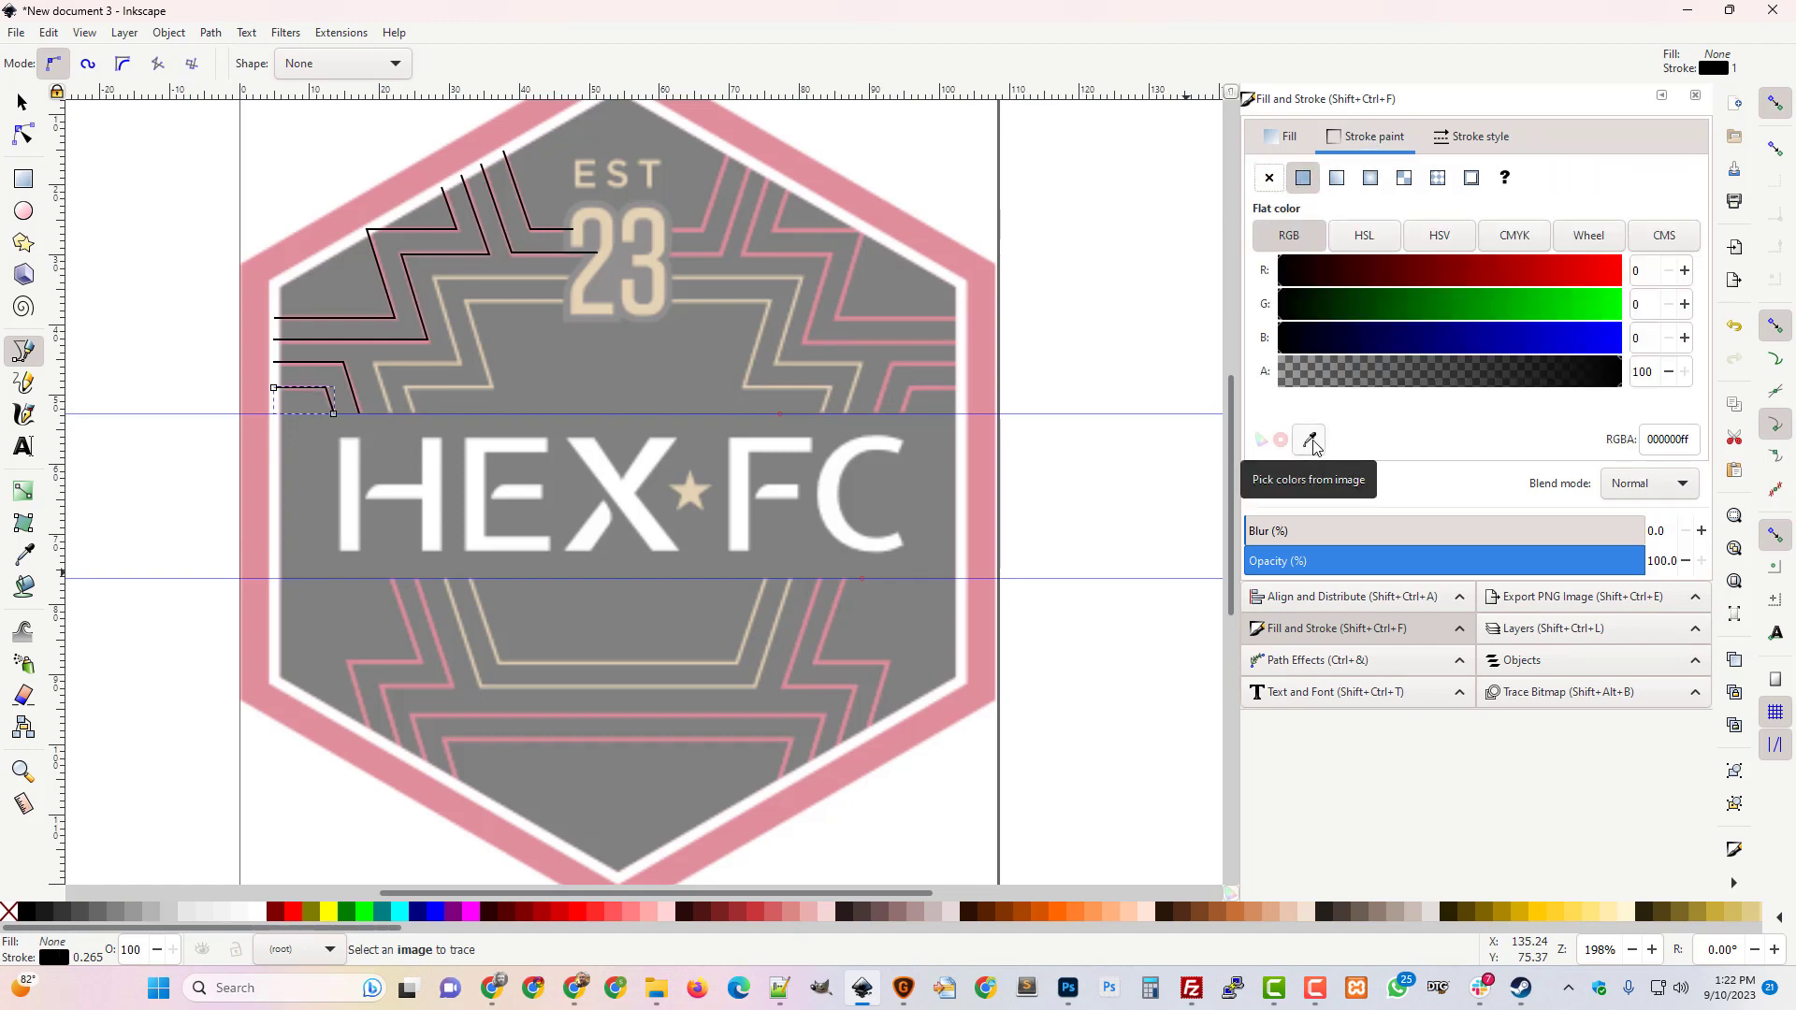
drag(1681, 439, 1621, 440)
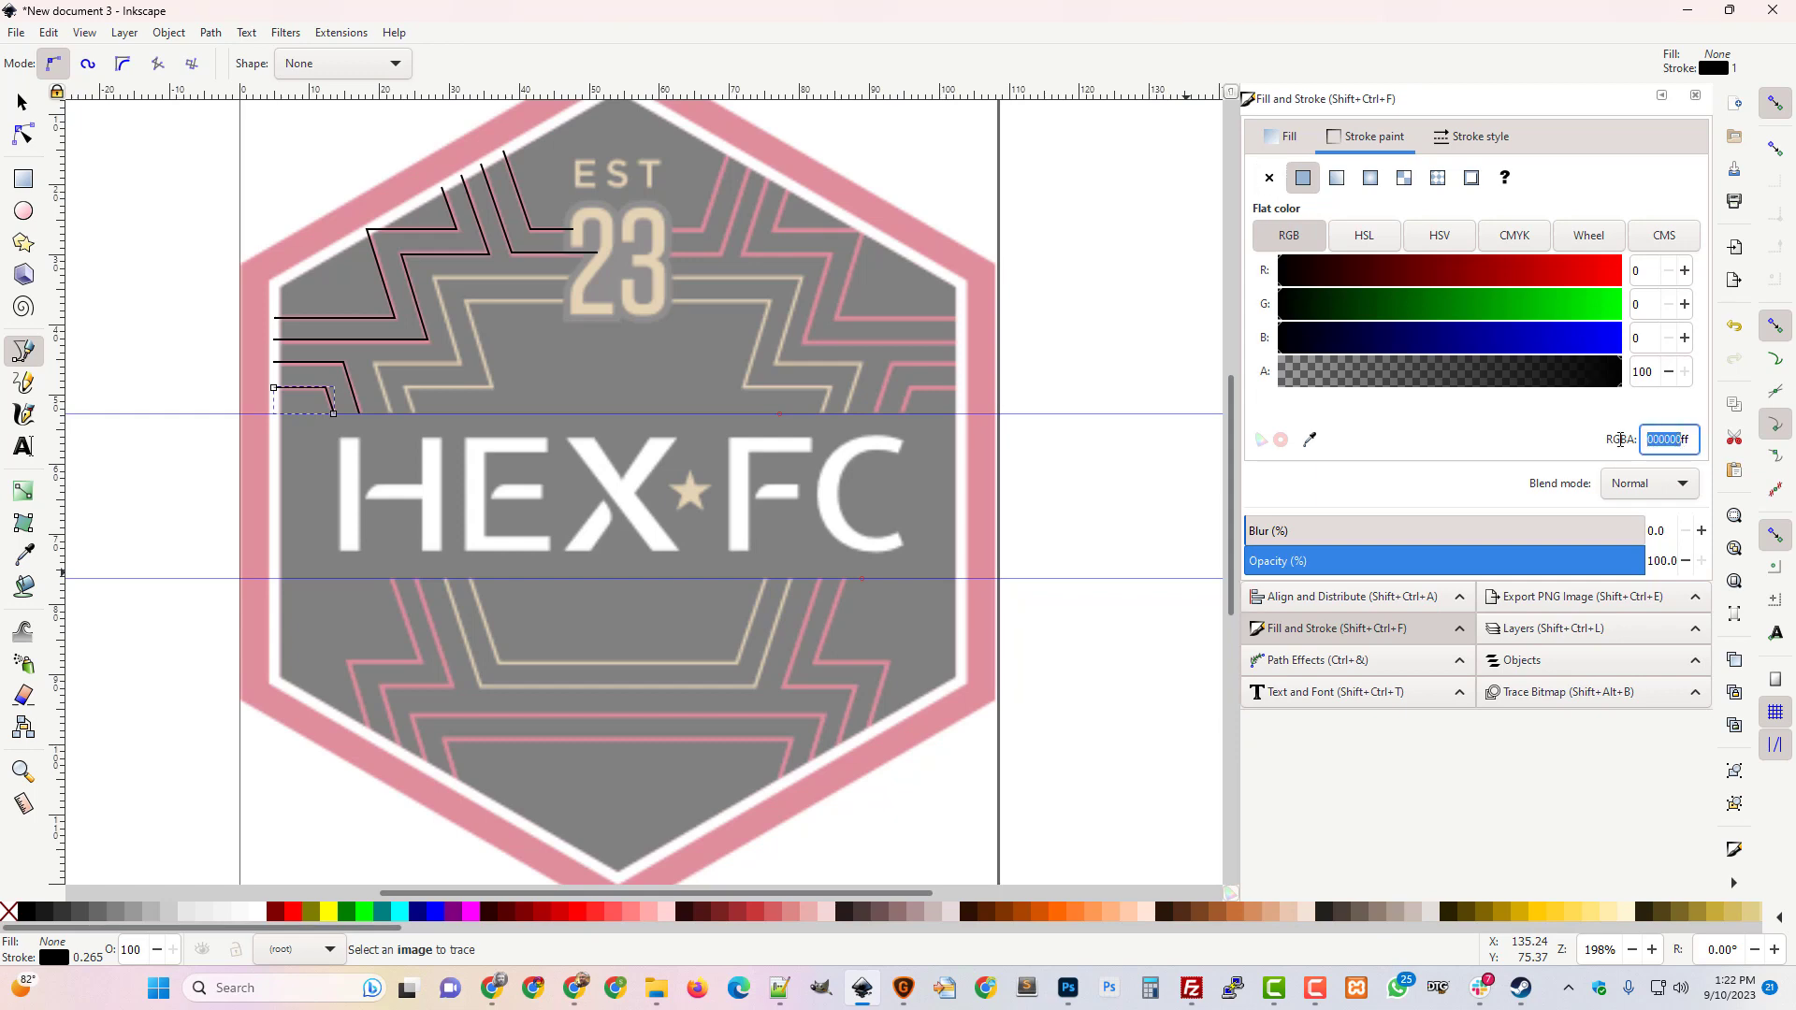
key(ctrl+v)
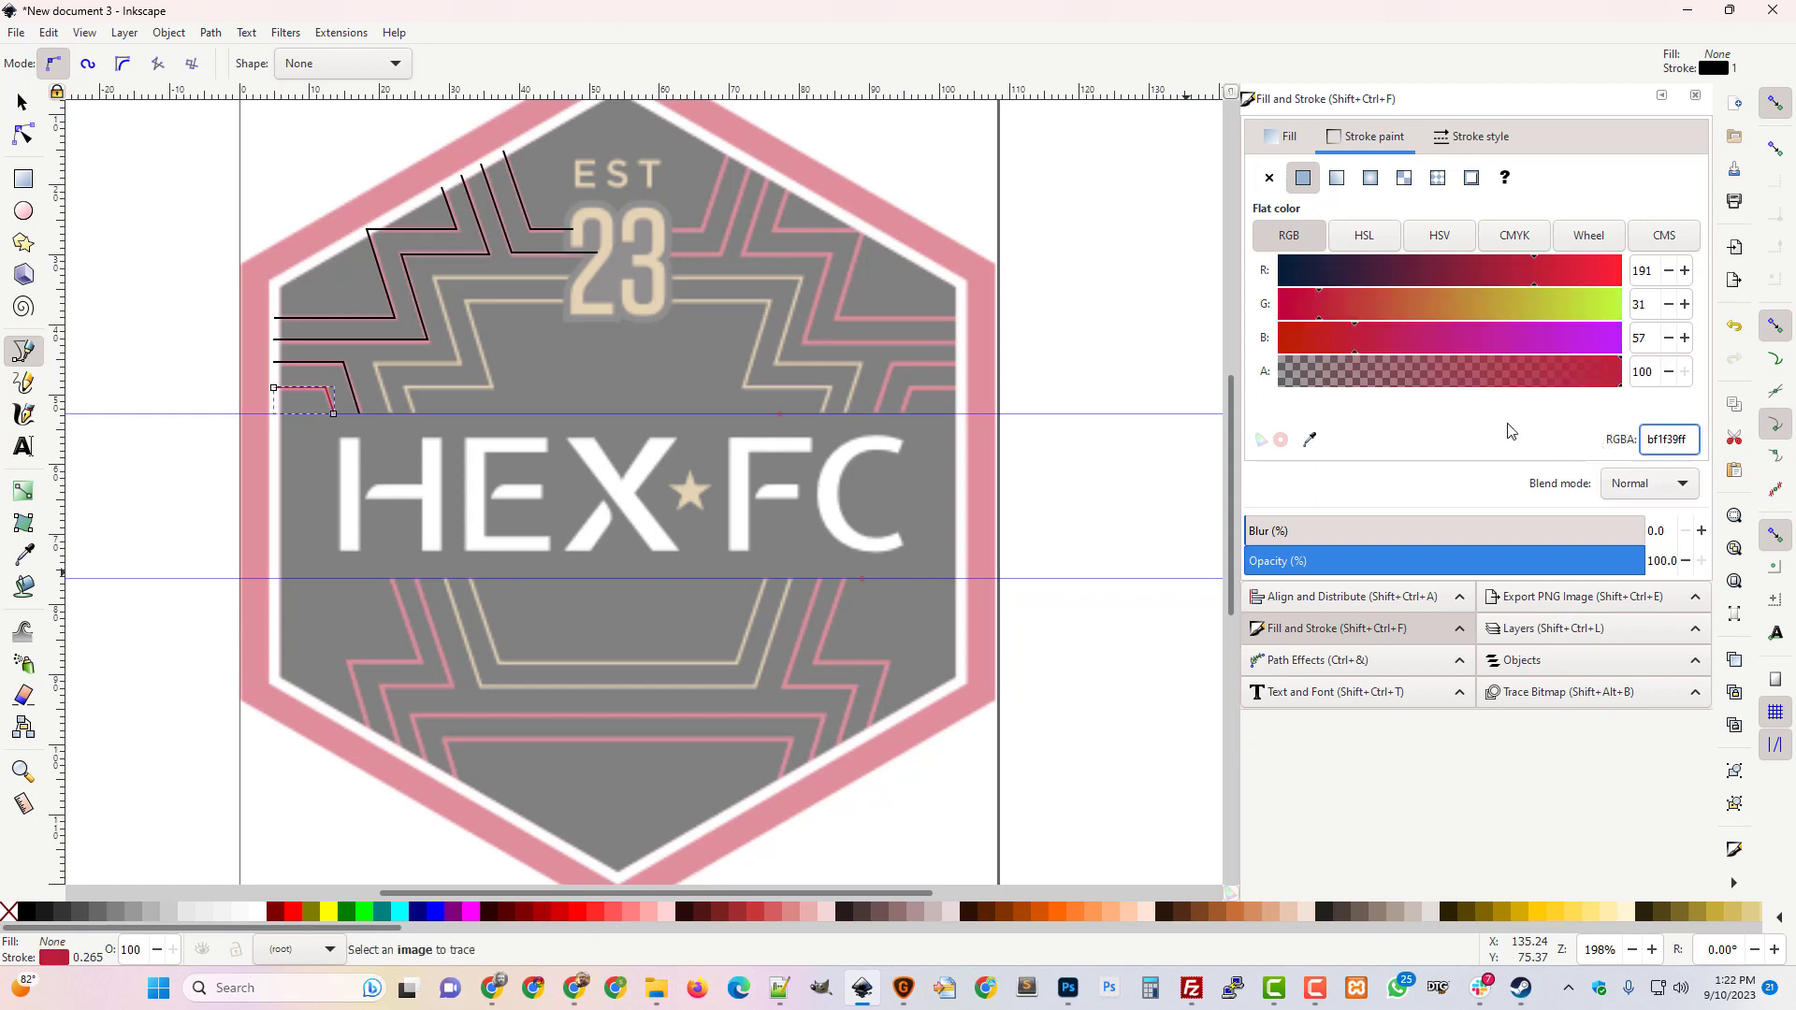
Select all six traced lines in the hexagon's upper-left area and combine them into one path.
click(23, 101)
shift+click(350, 379)
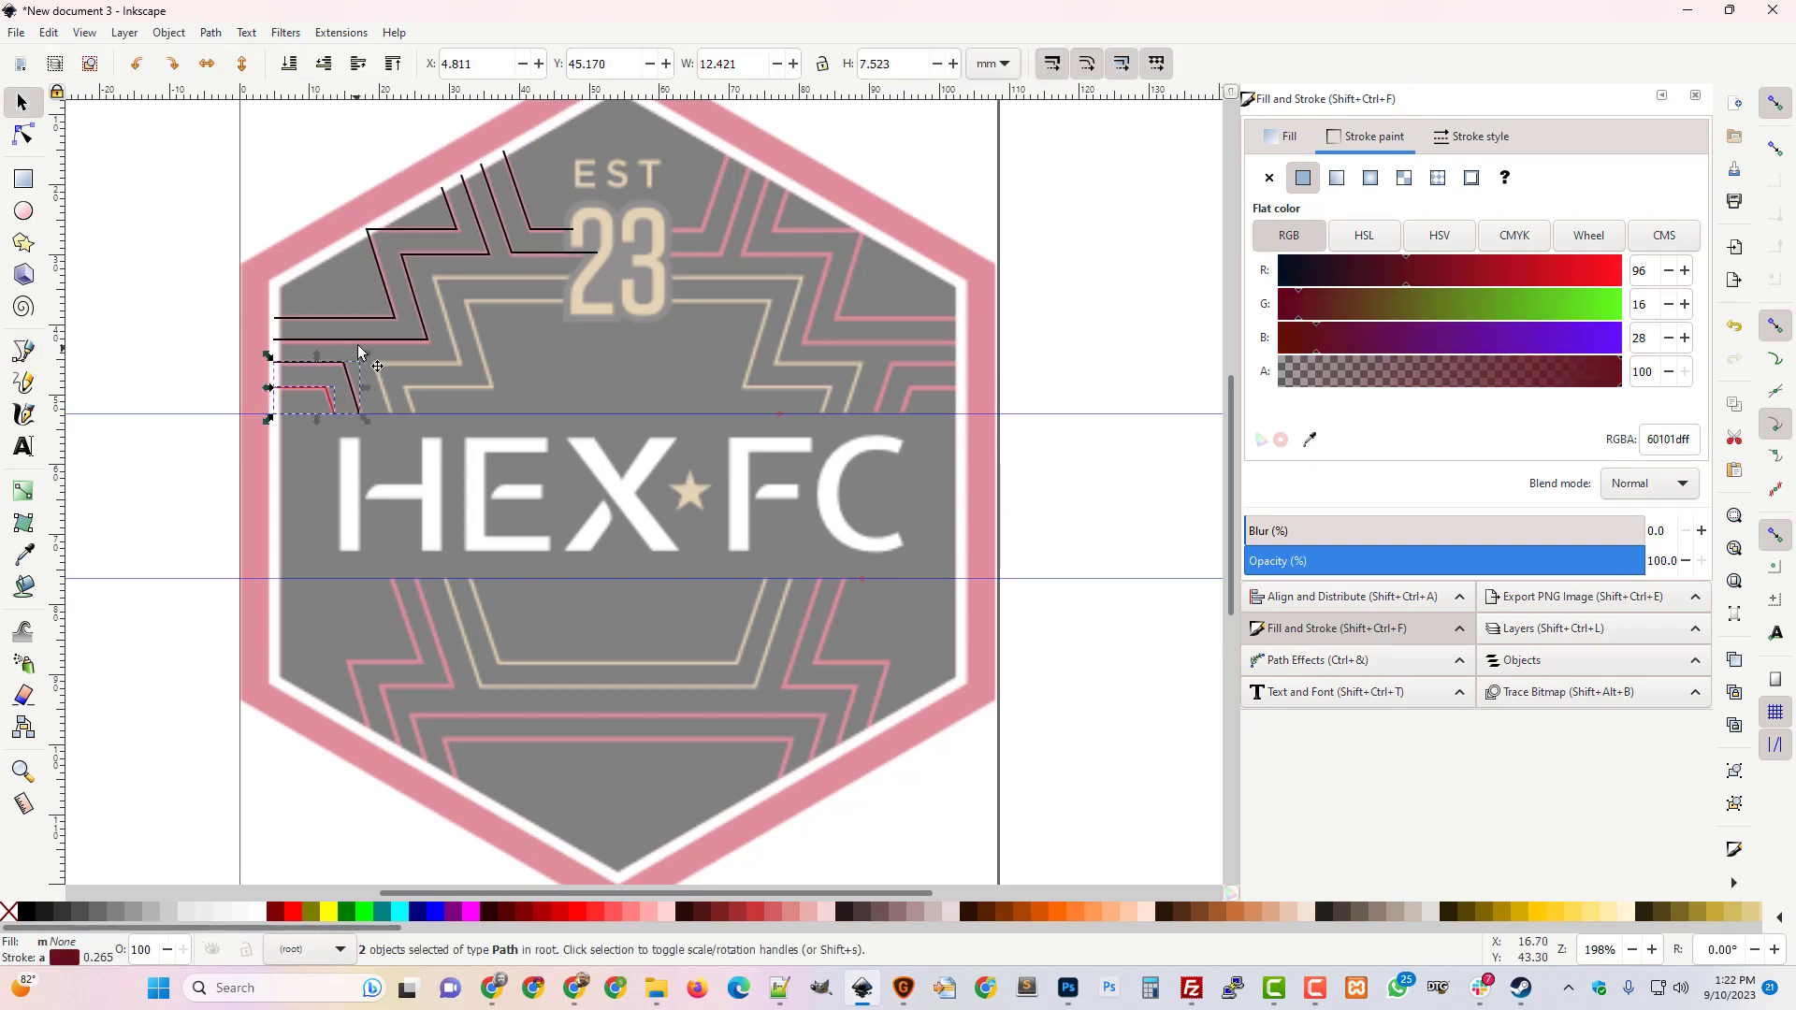
shift+click(374, 340)
shift+click(378, 322)
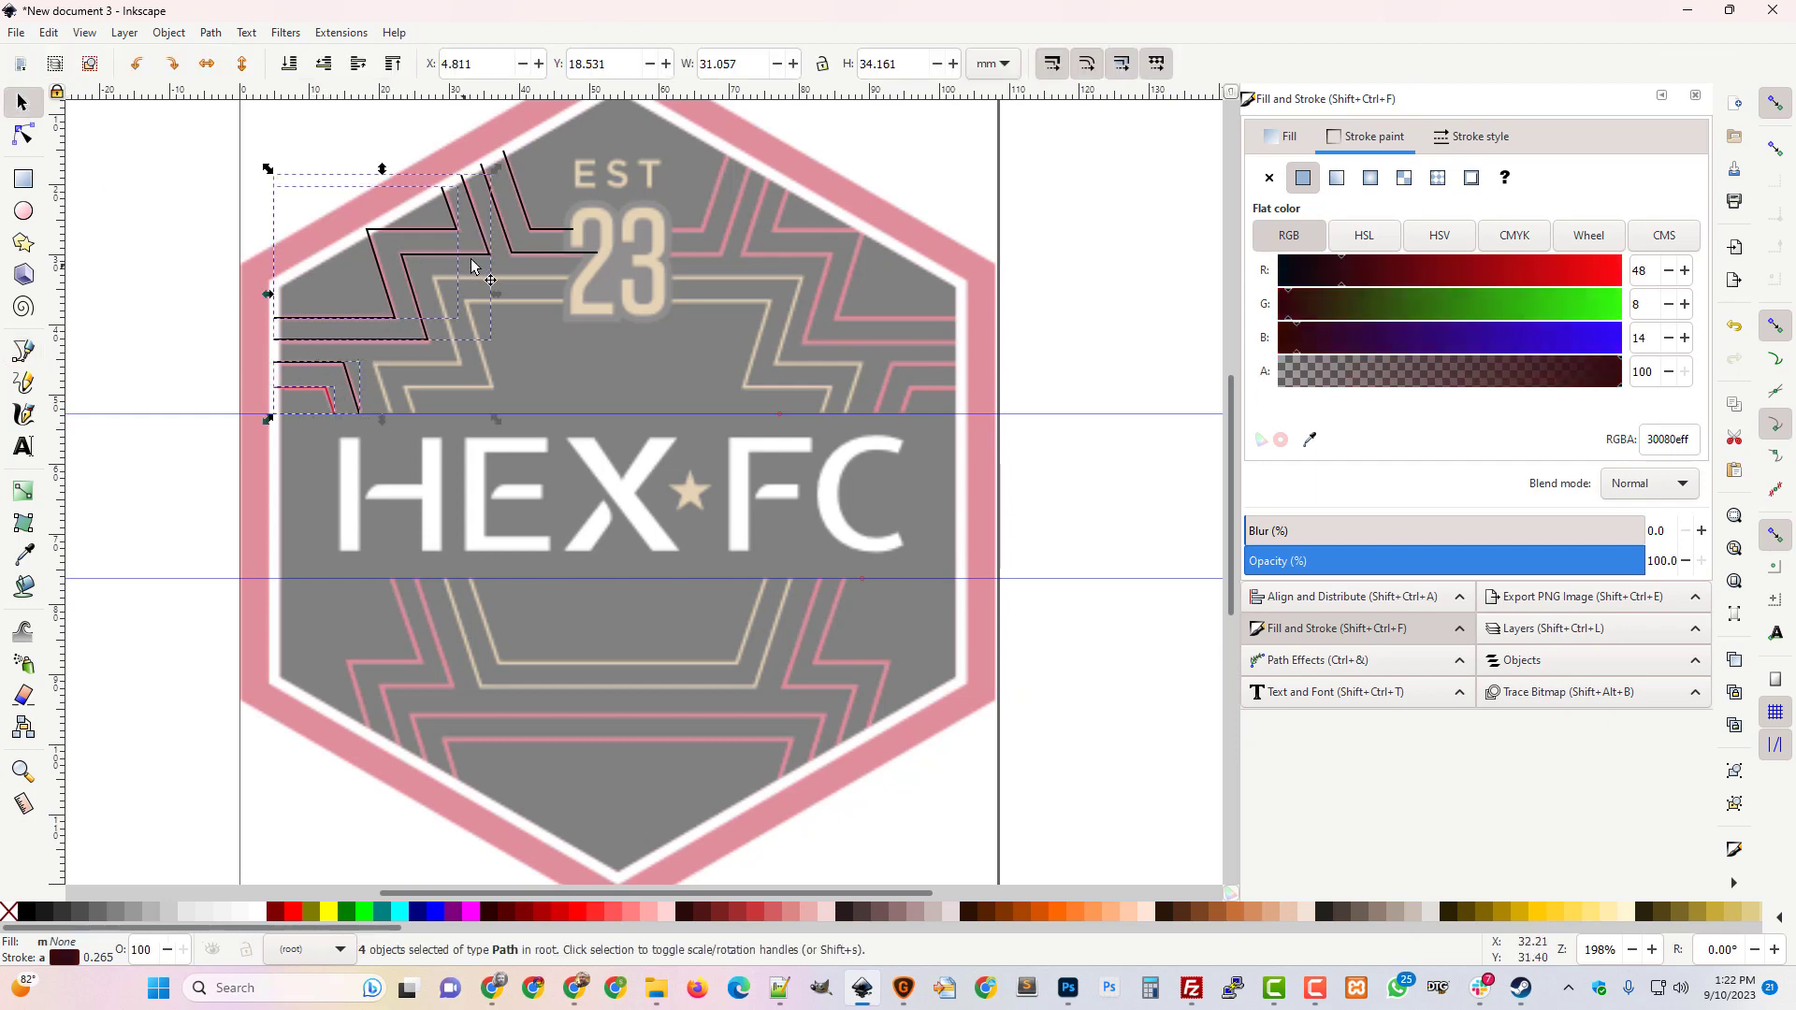
shift+click(532, 242)
shift+click(547, 230)
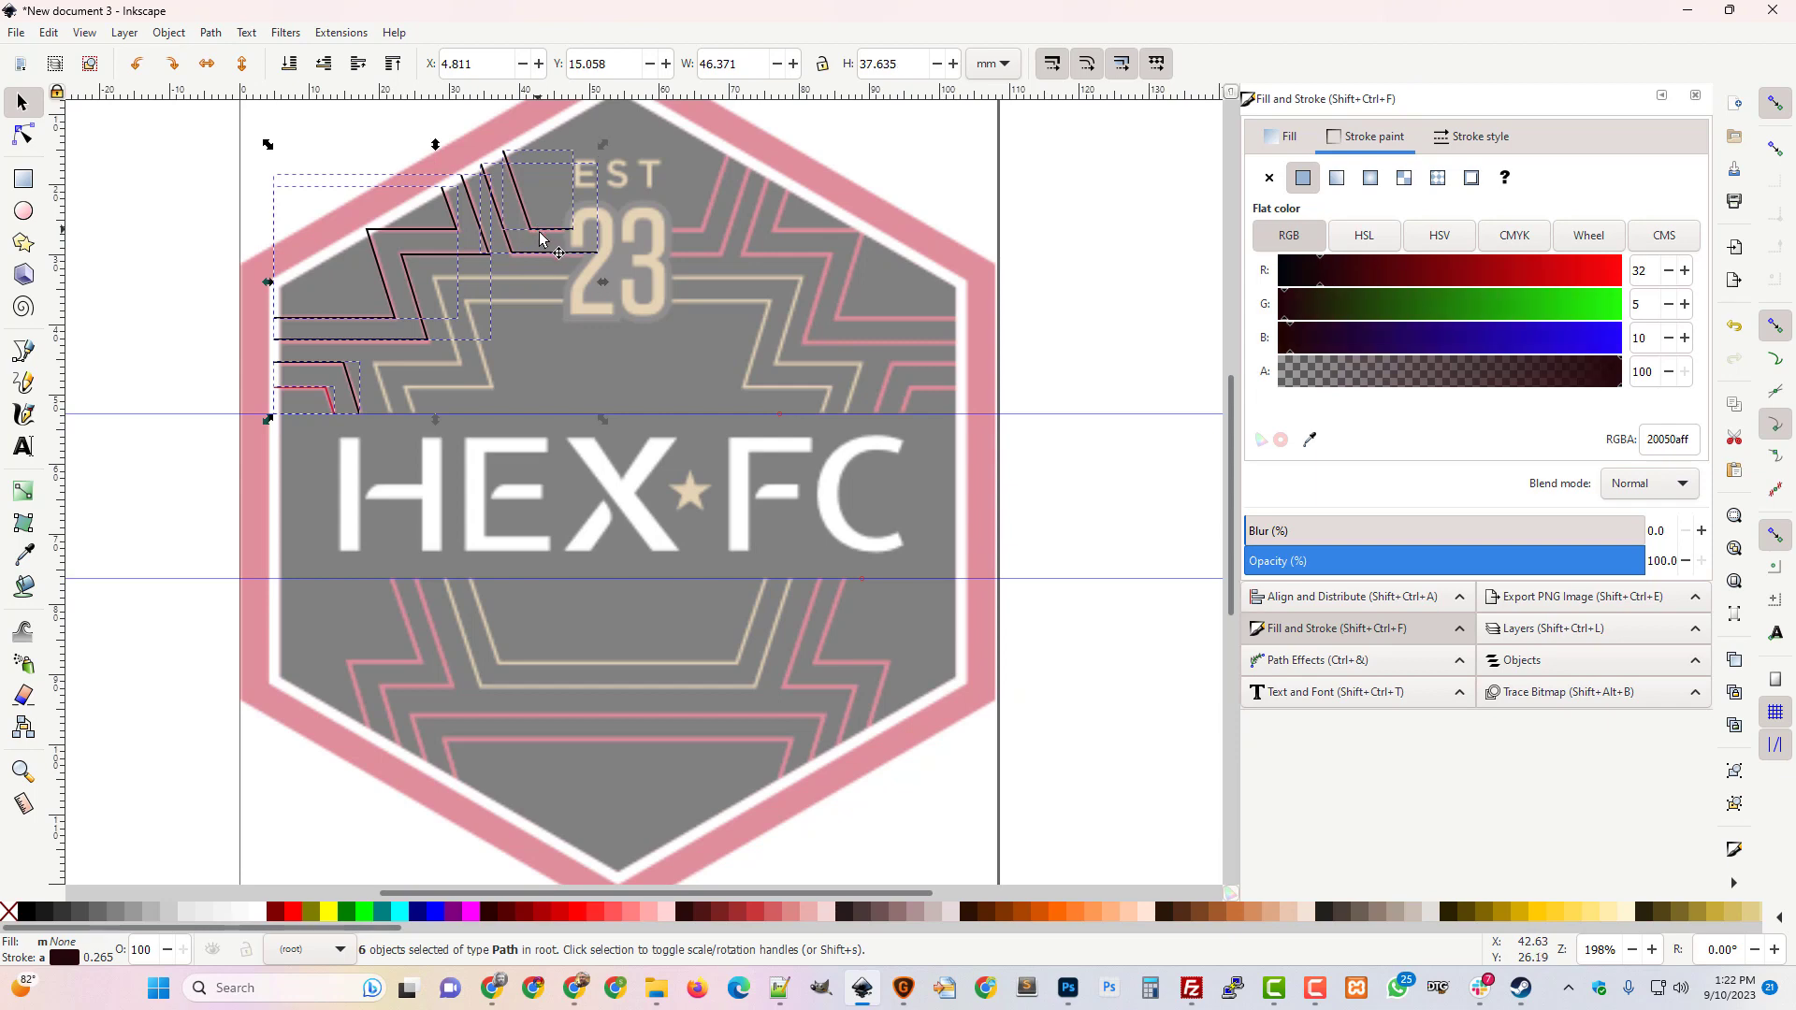
click(213, 34)
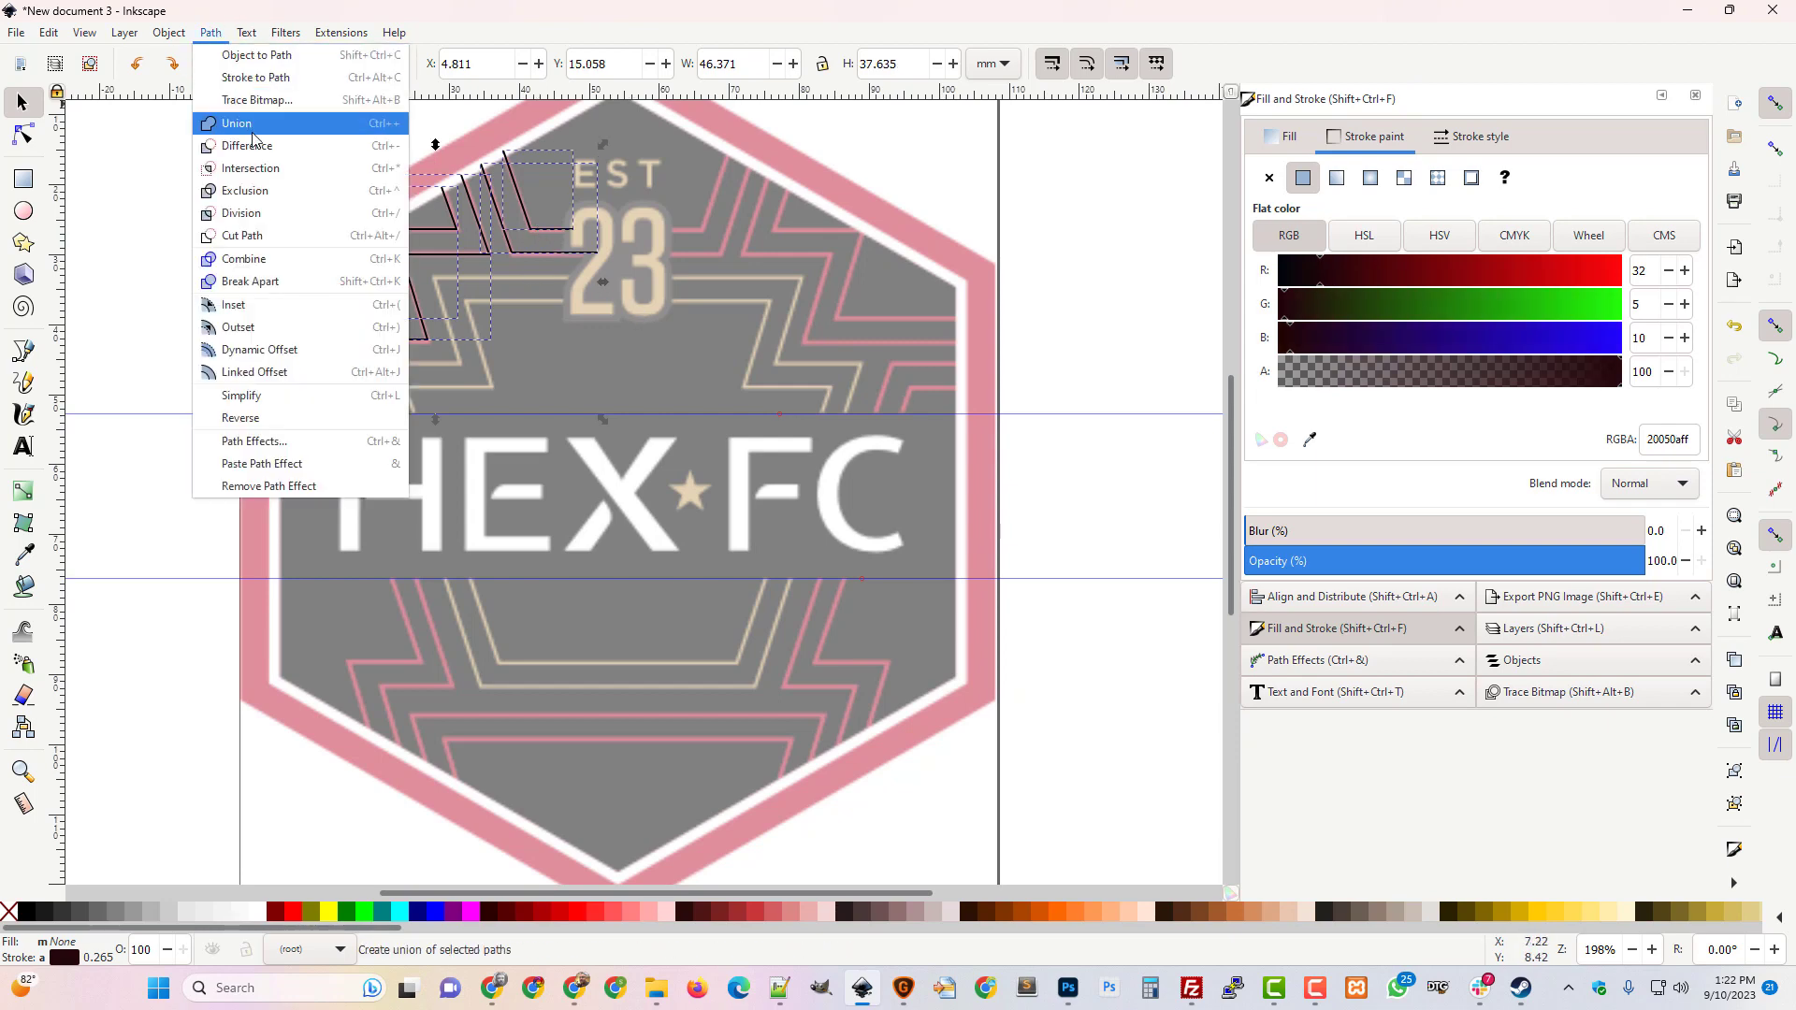
click(264, 241)
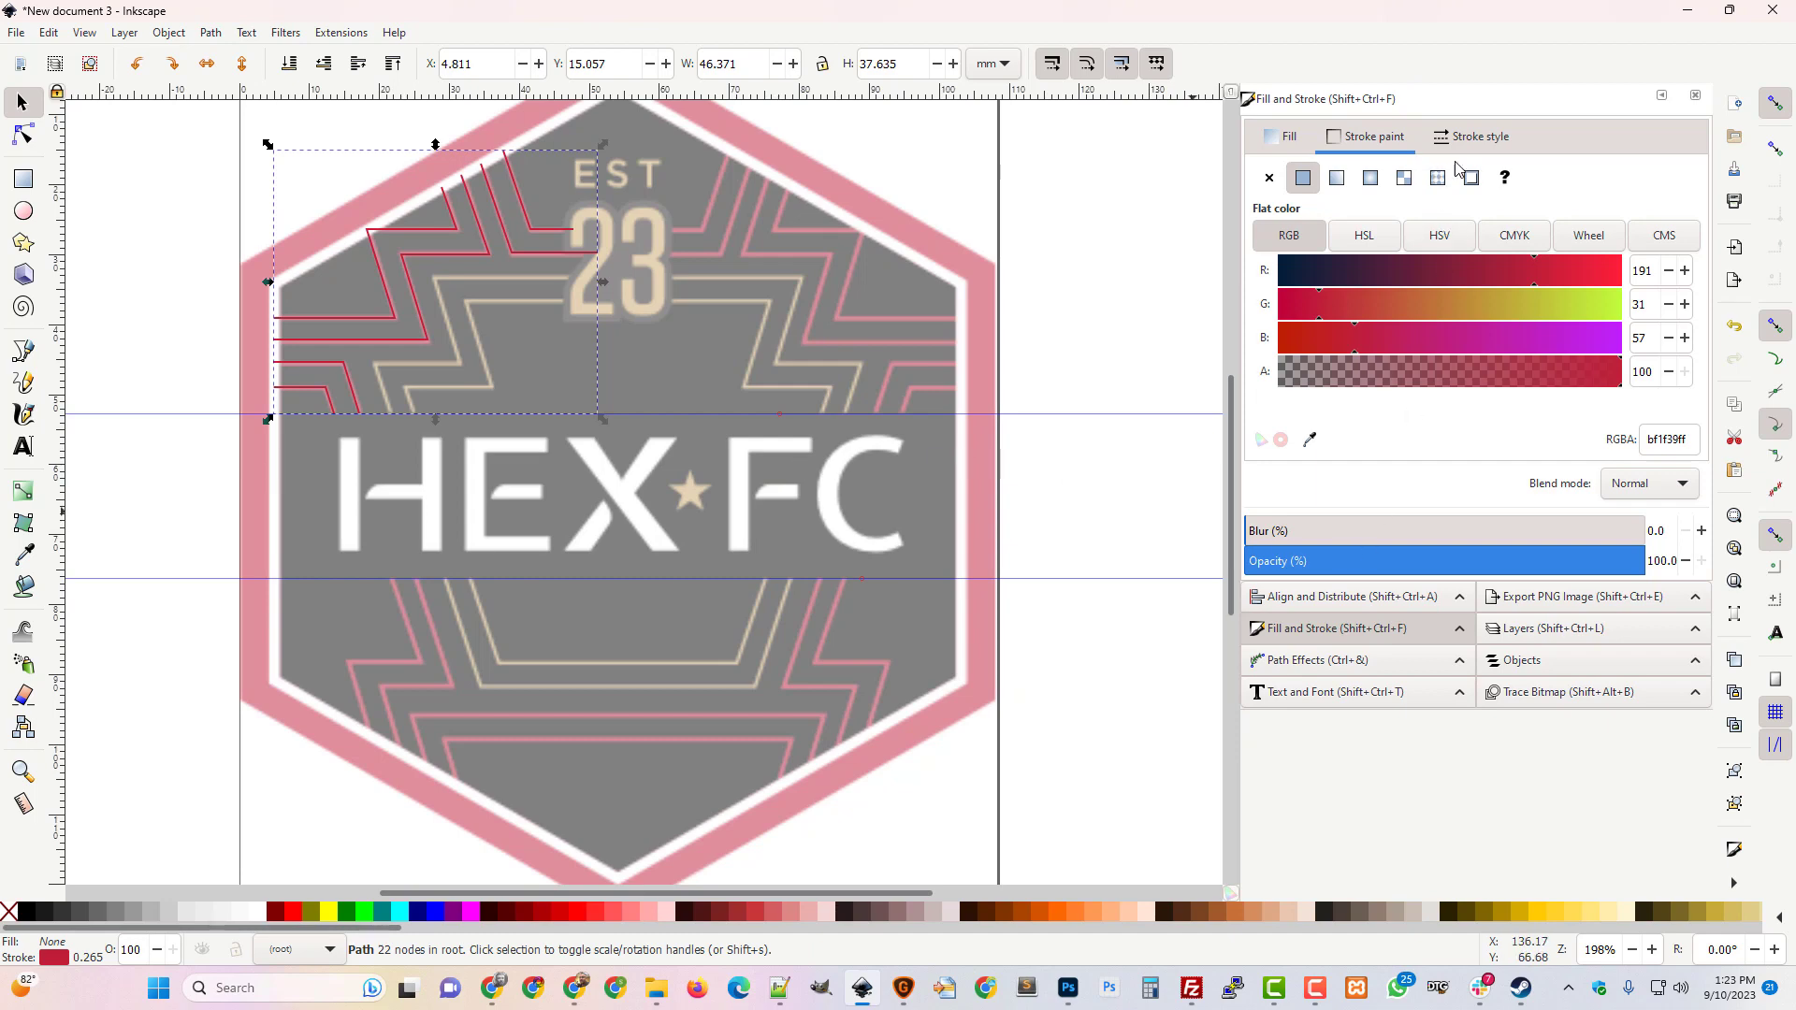
Set the stroke width of the combined red path to 0.465 mm.
click(1473, 137)
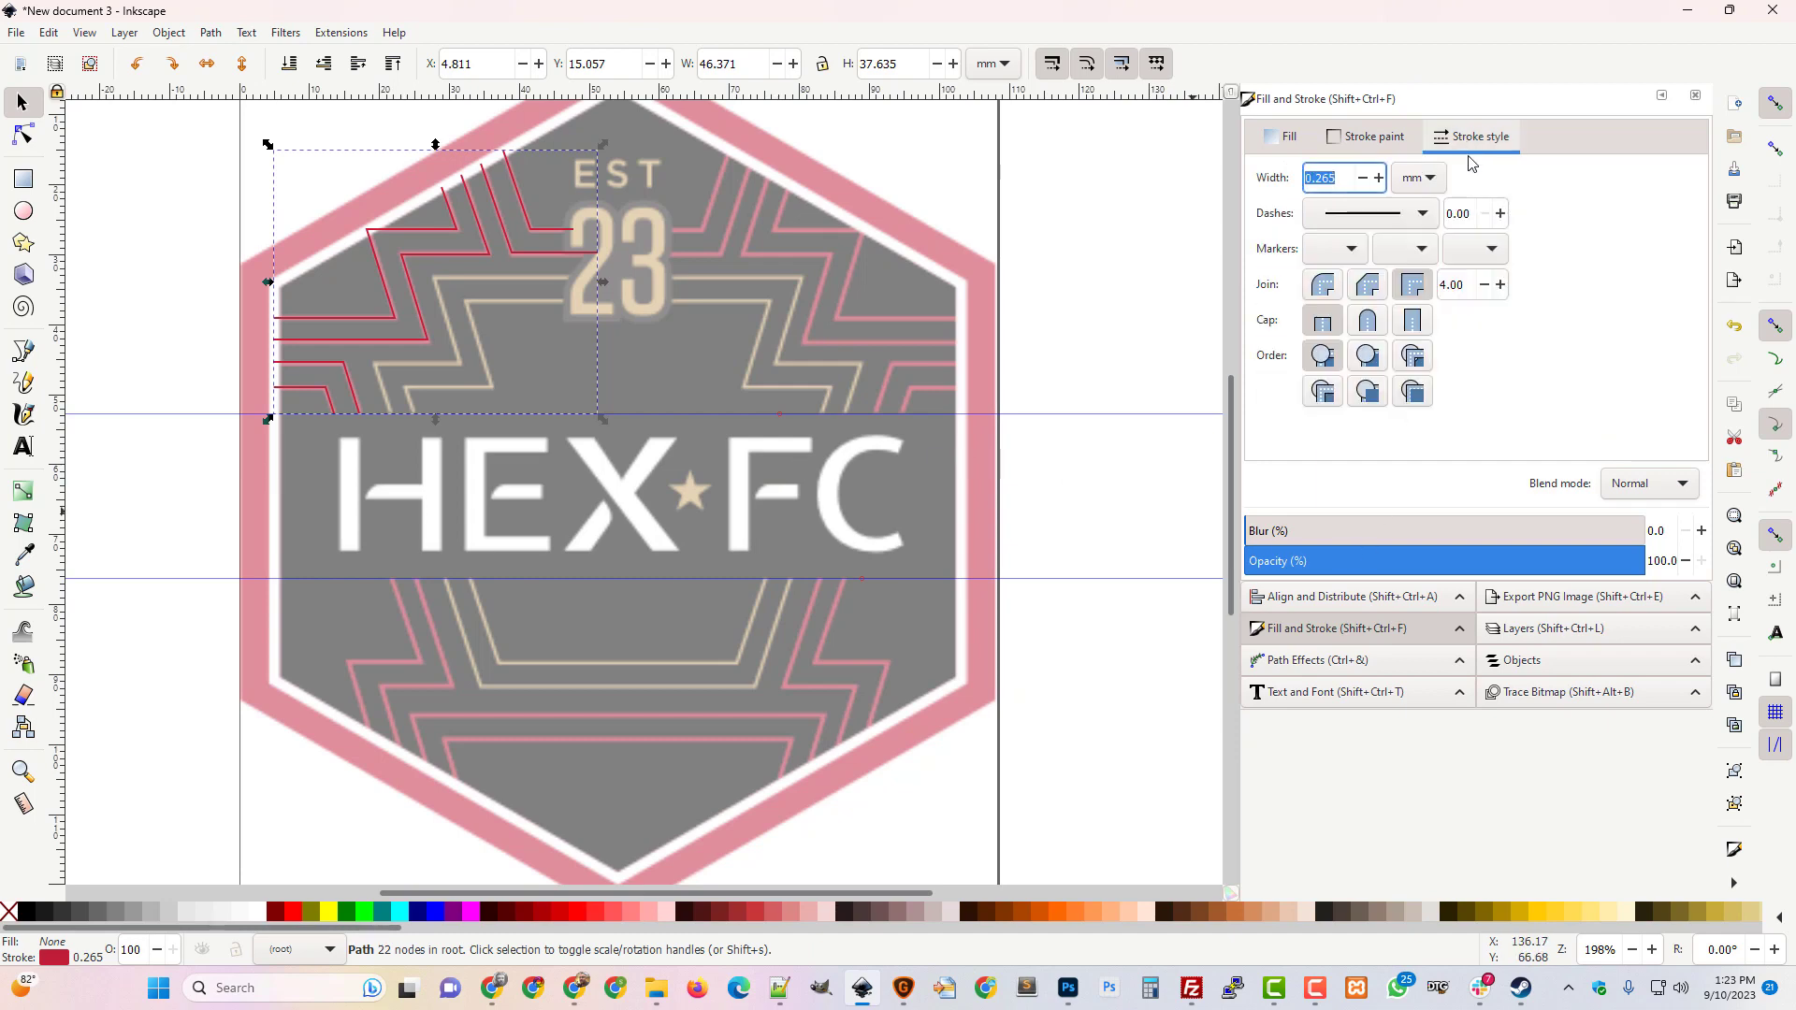
click(1380, 178)
click(1379, 178)
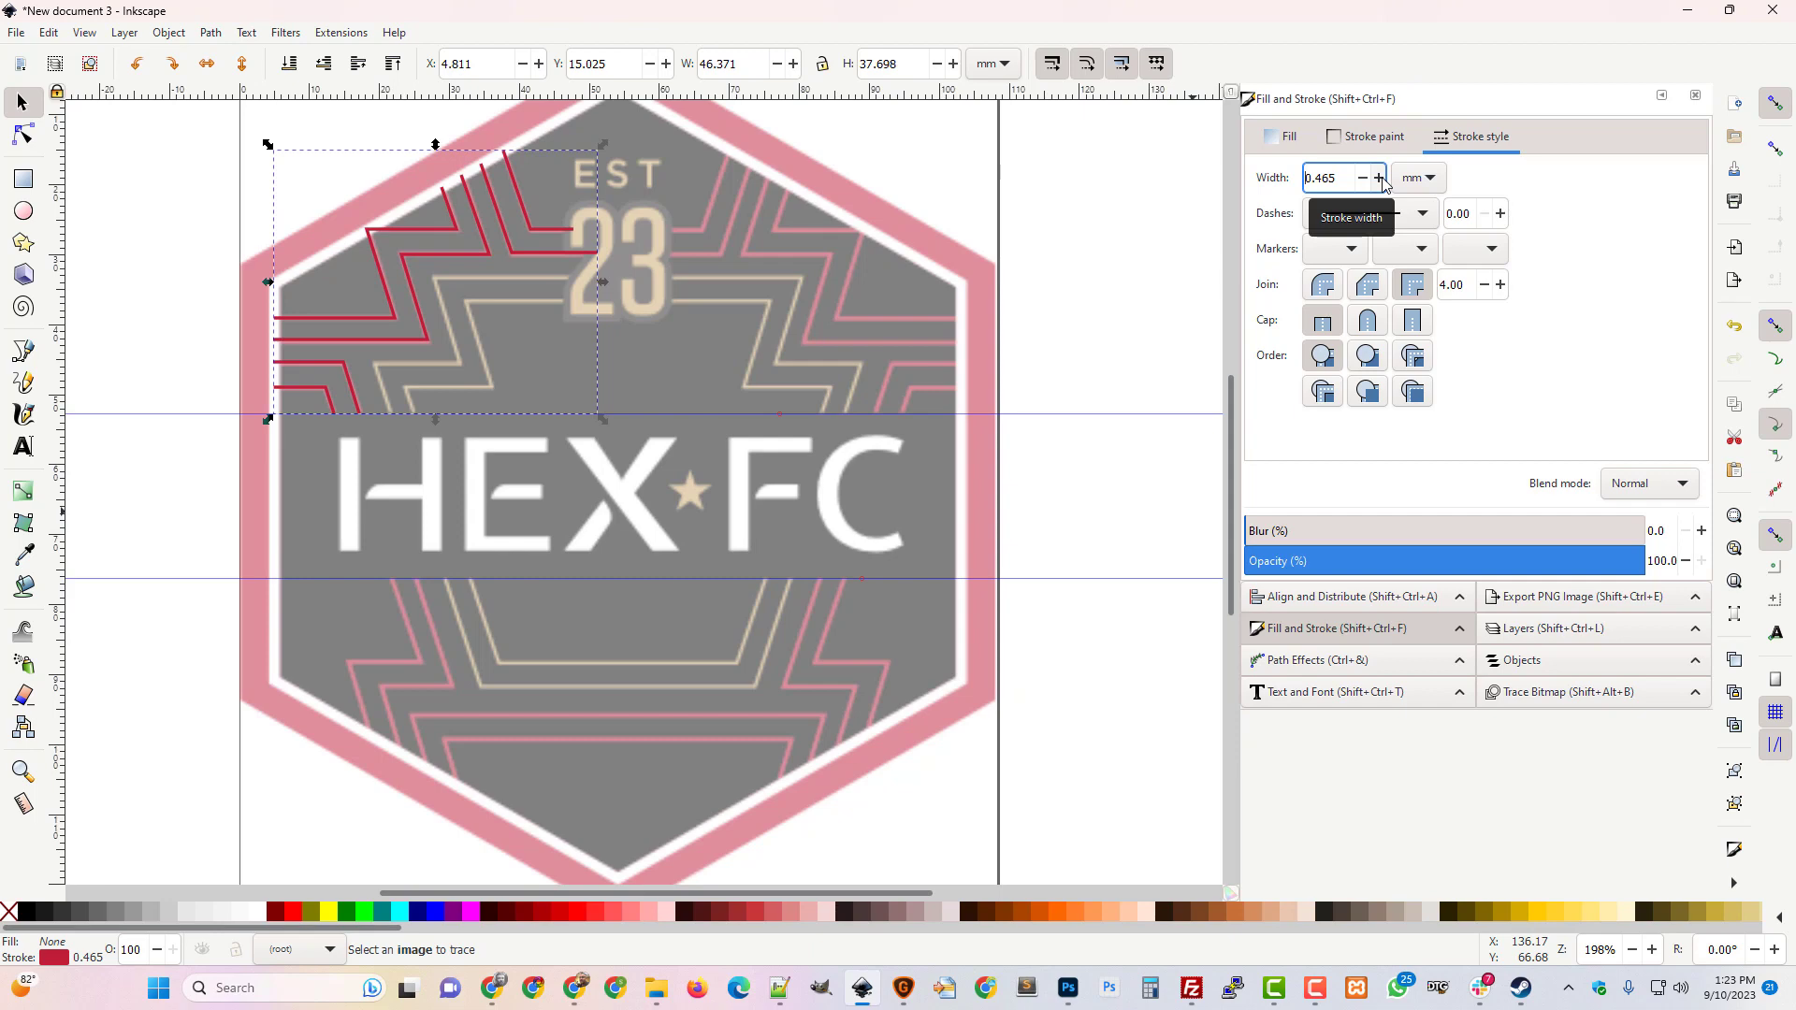
click(1380, 177)
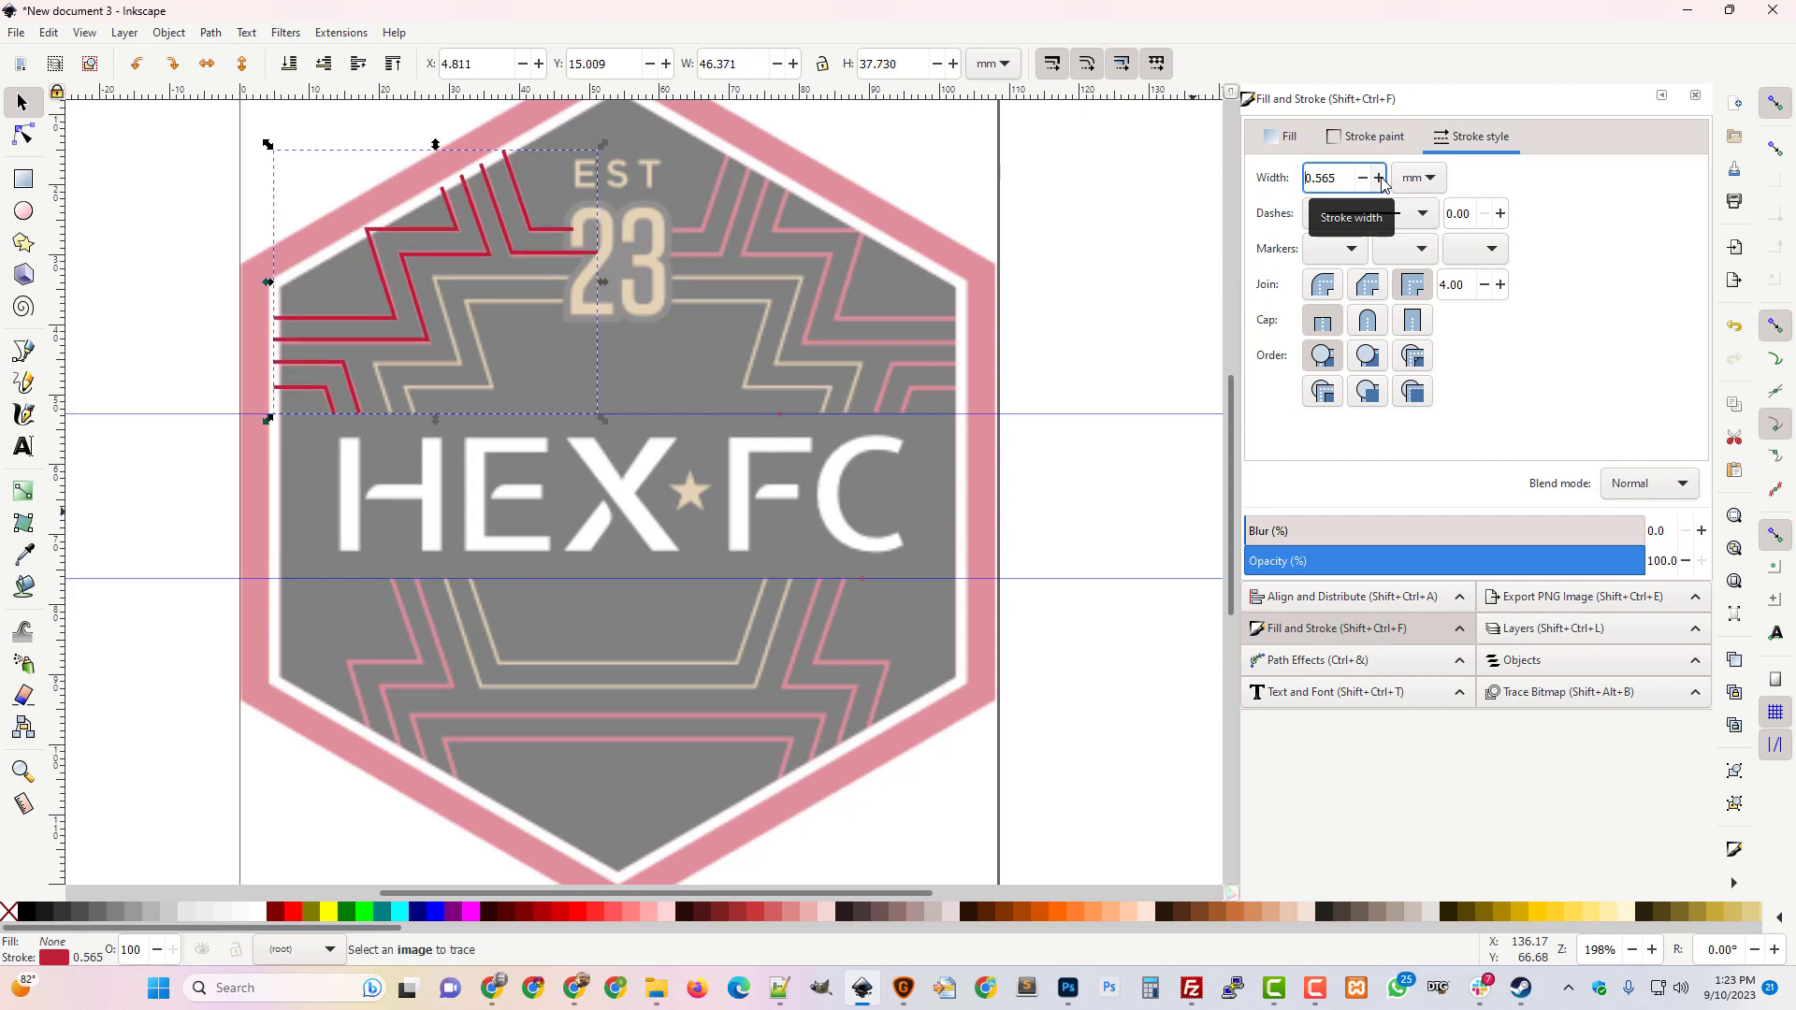
click(1363, 177)
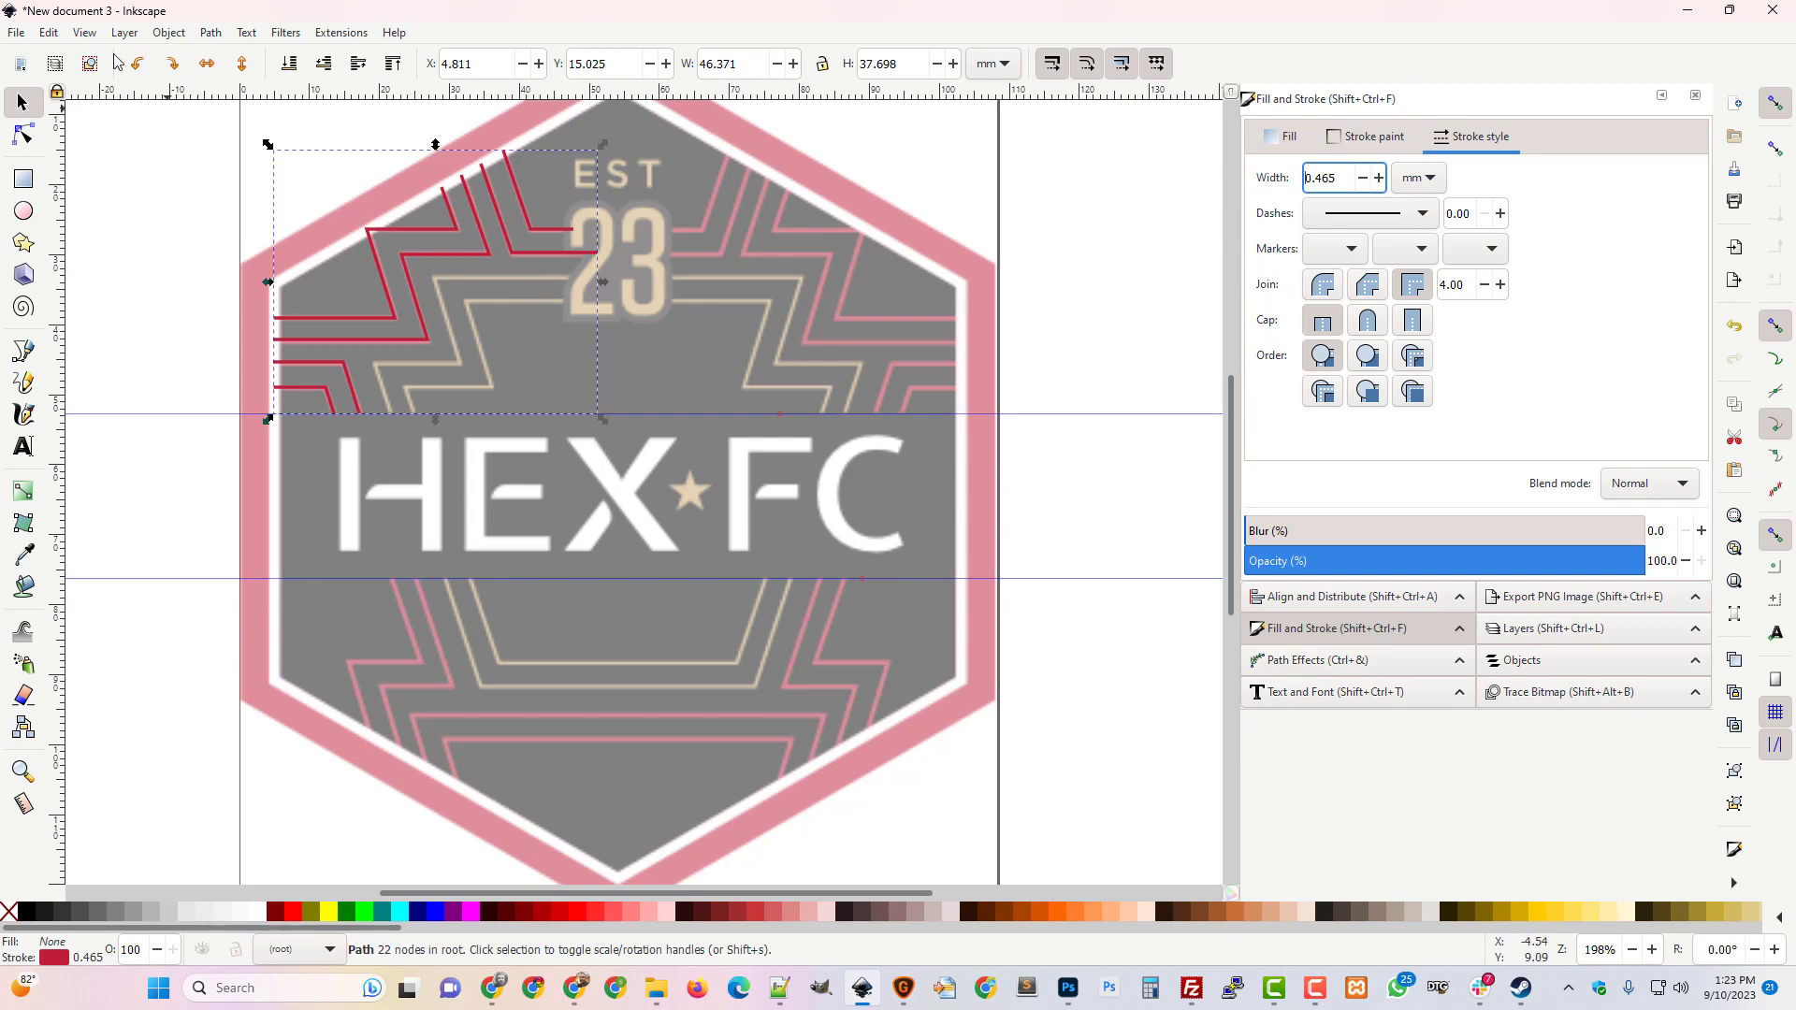
click(169, 33)
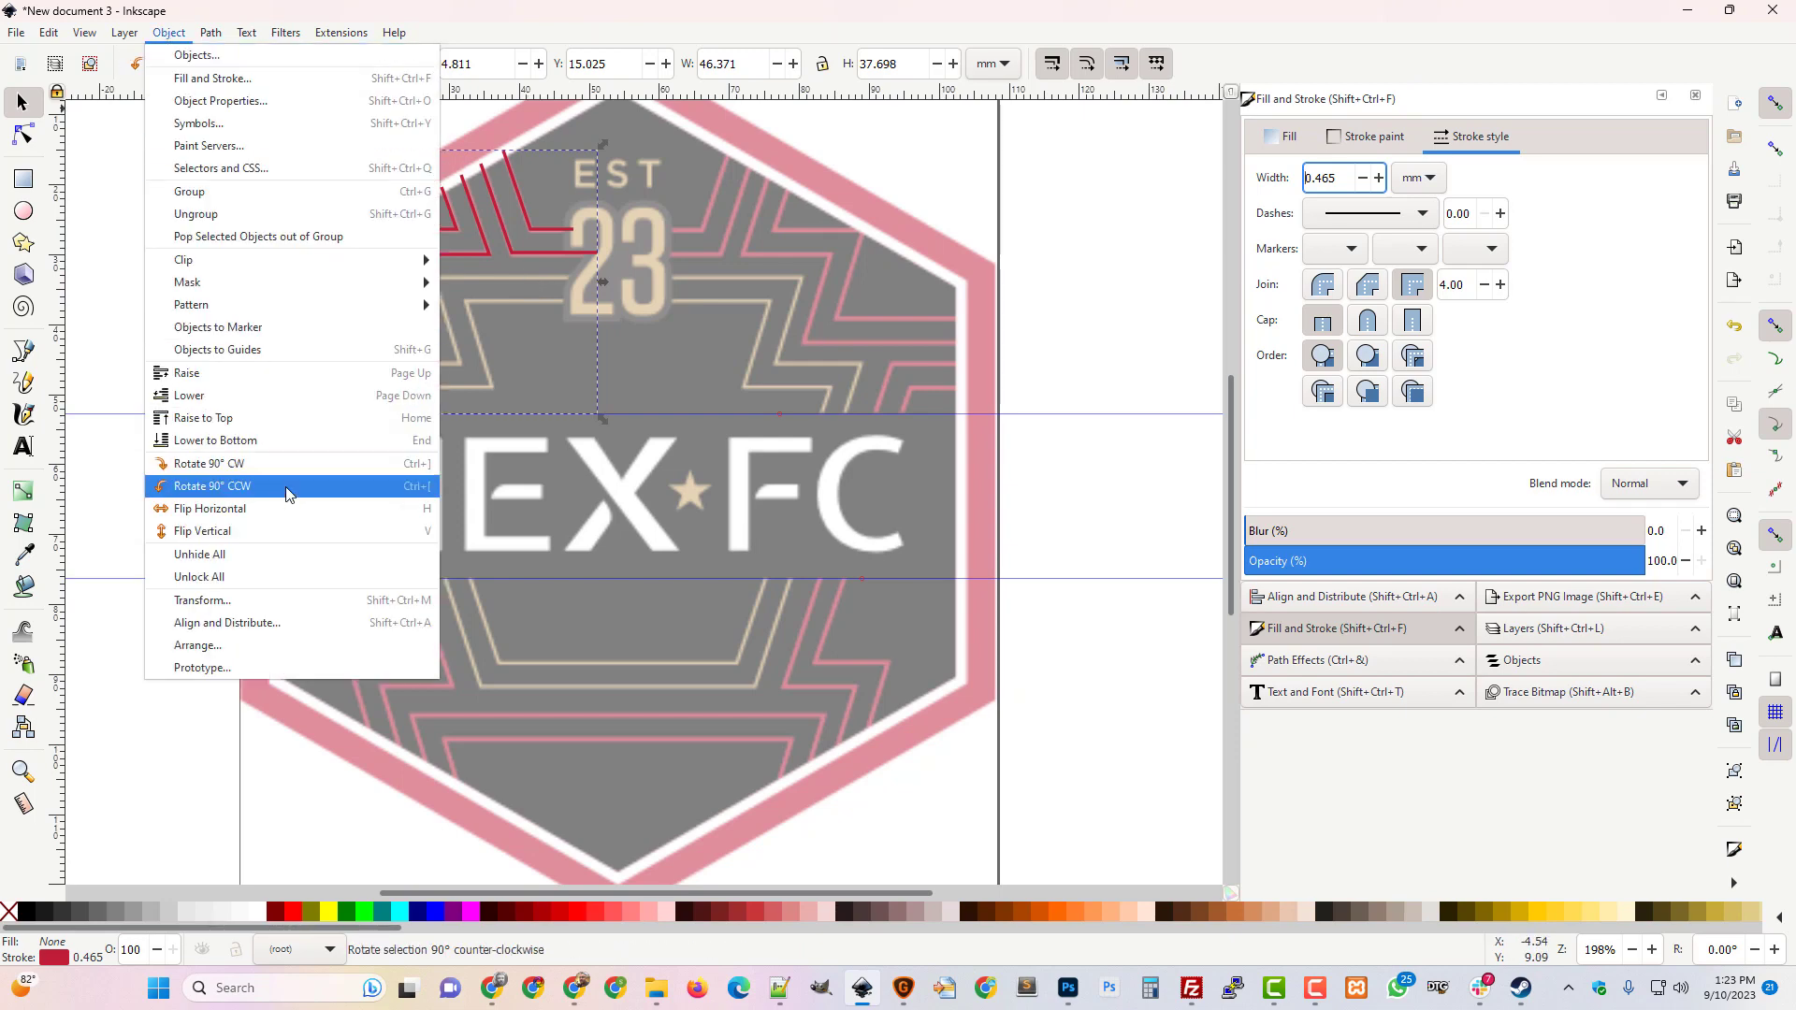
key(h)
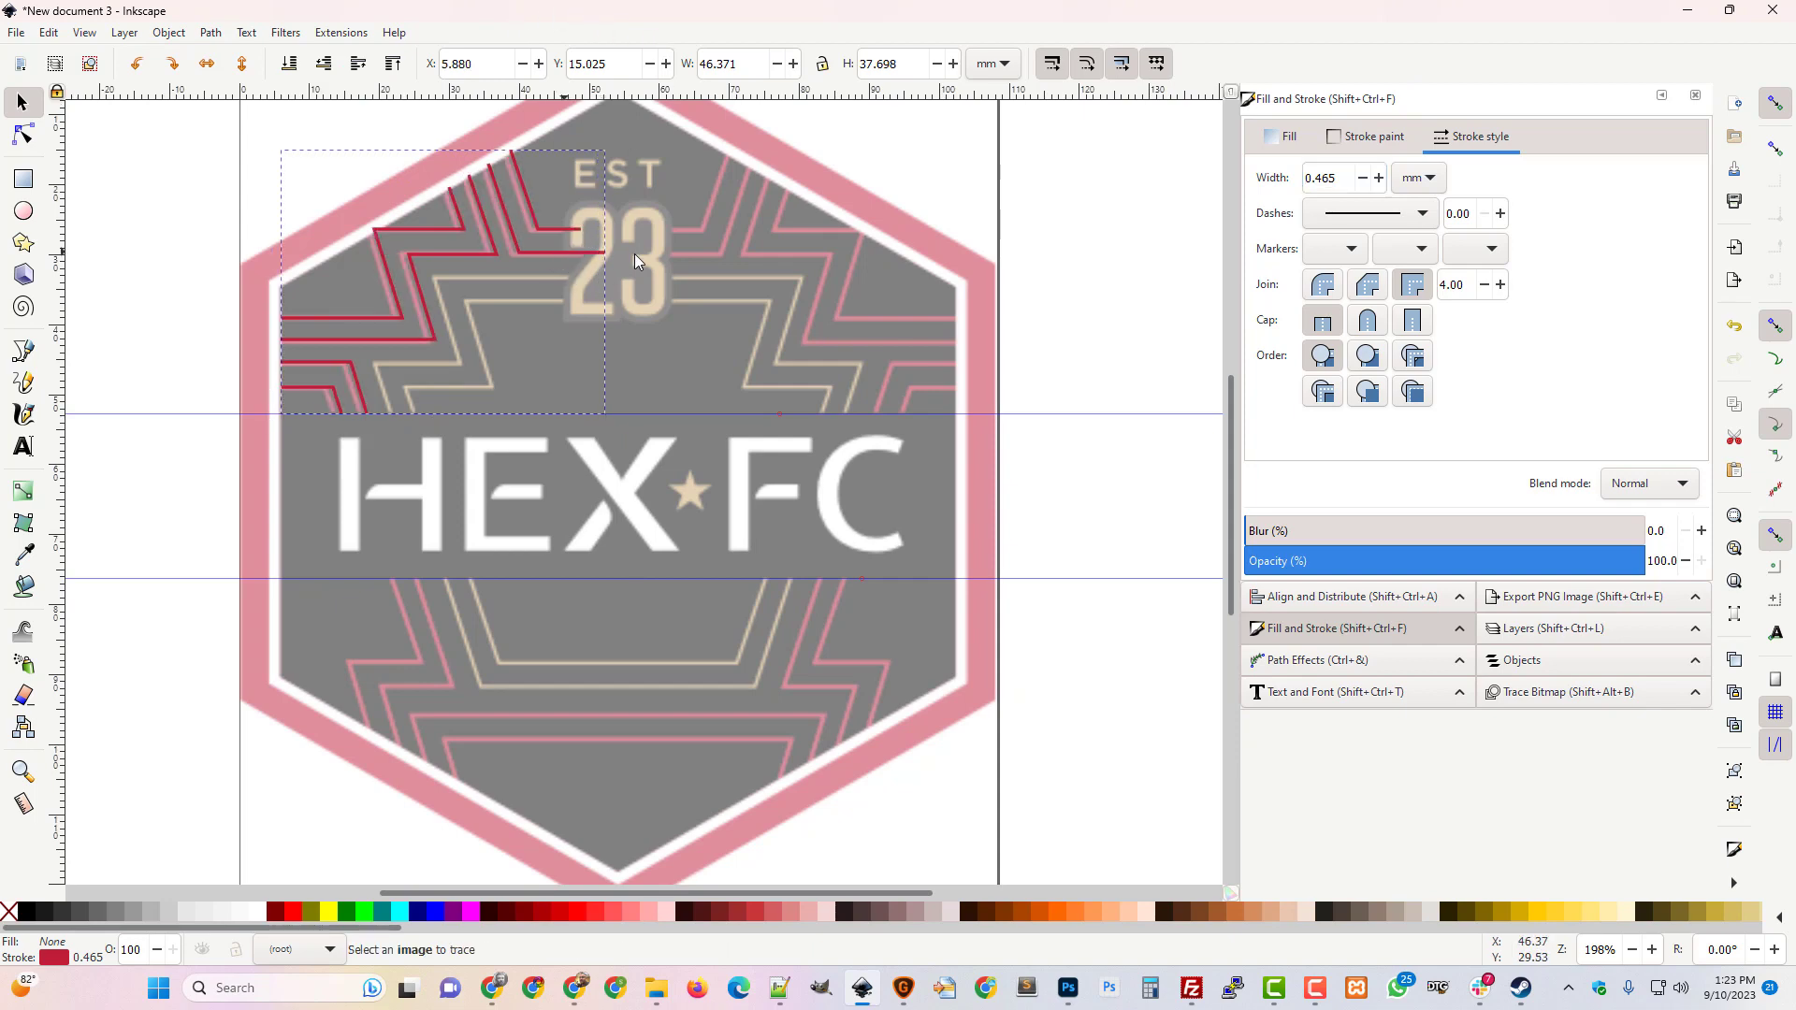
drag(559, 257, 810, 271)
key(ctrl+z)
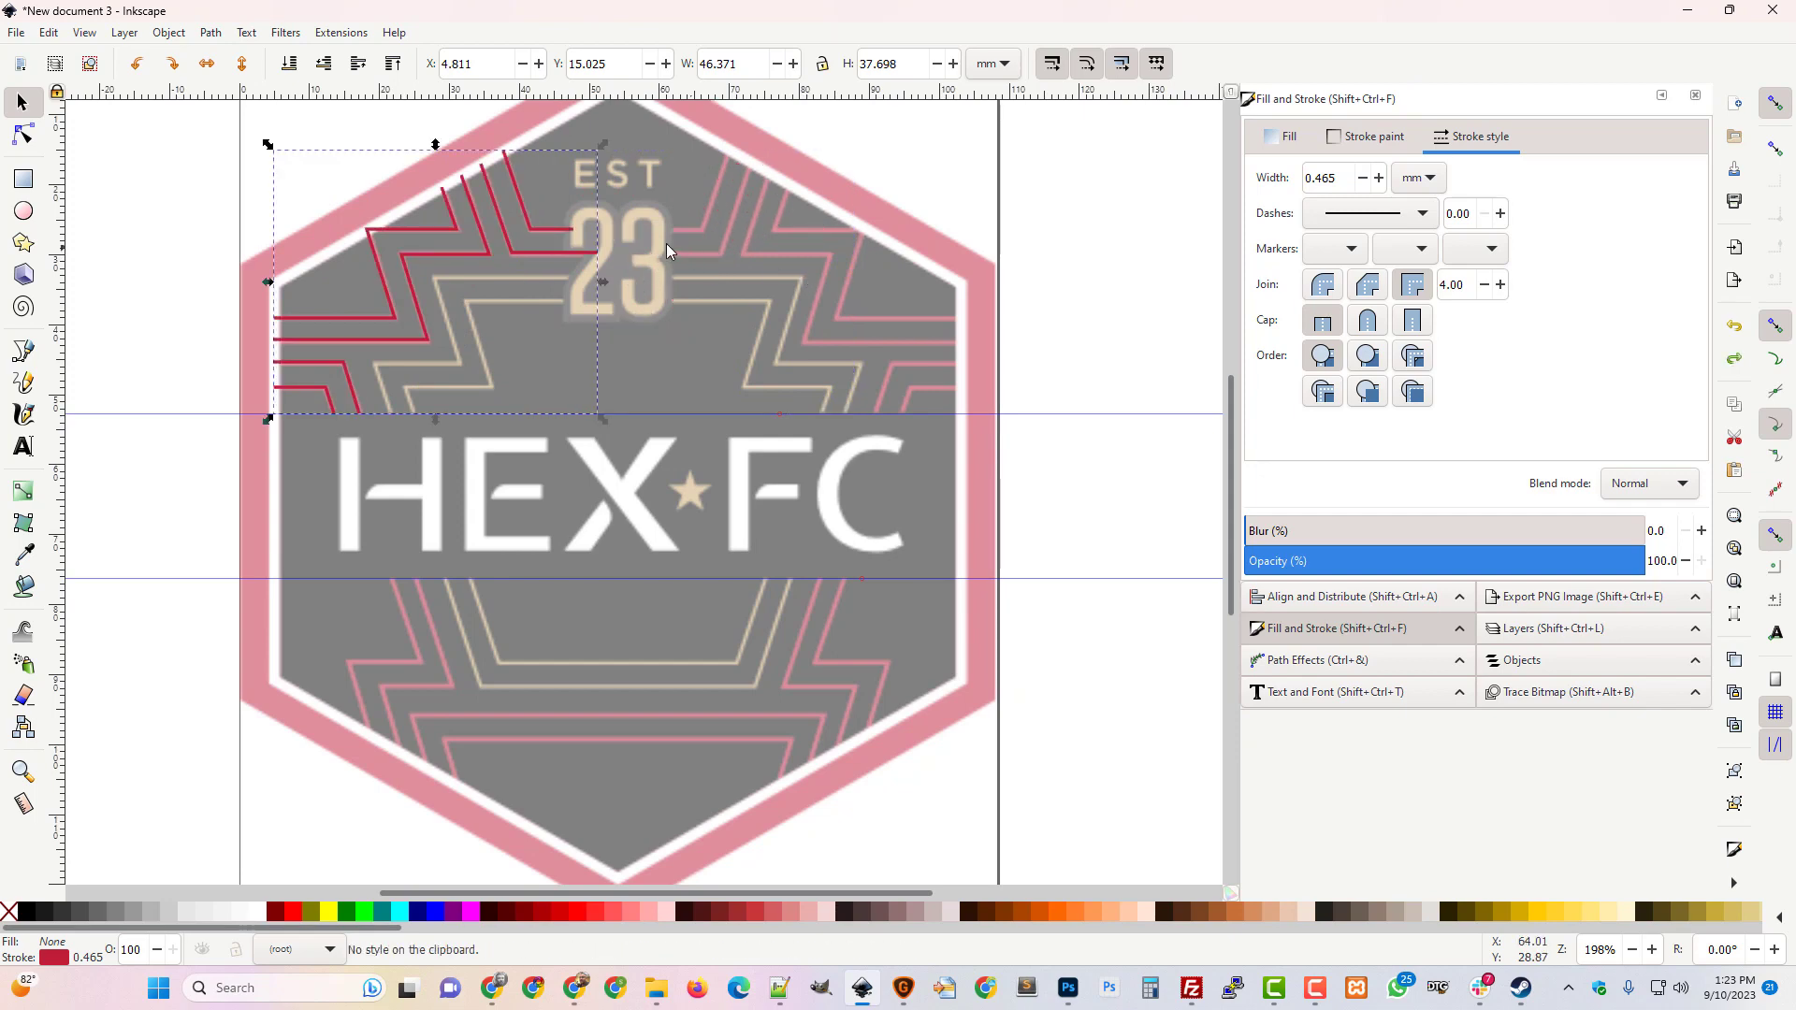
drag(565, 250, 574, 293)
key(ctrl+z)
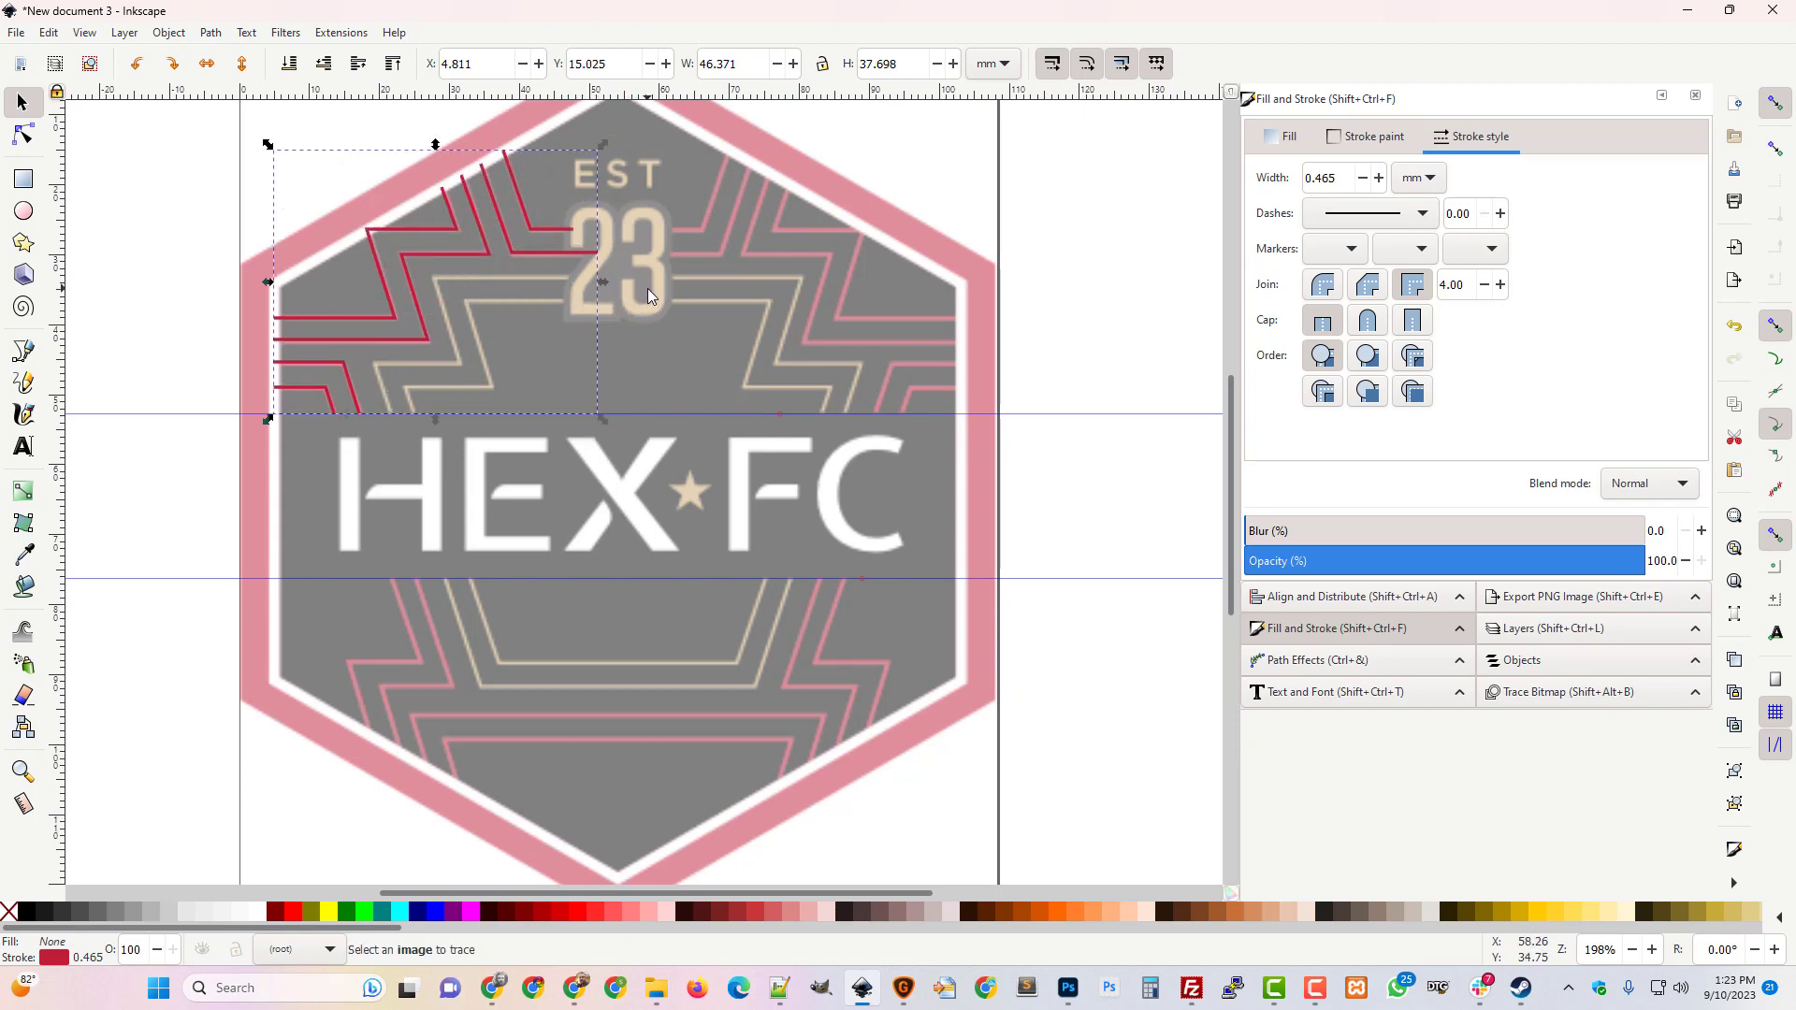
drag(532, 253, 749, 283)
key(ctrl+z)
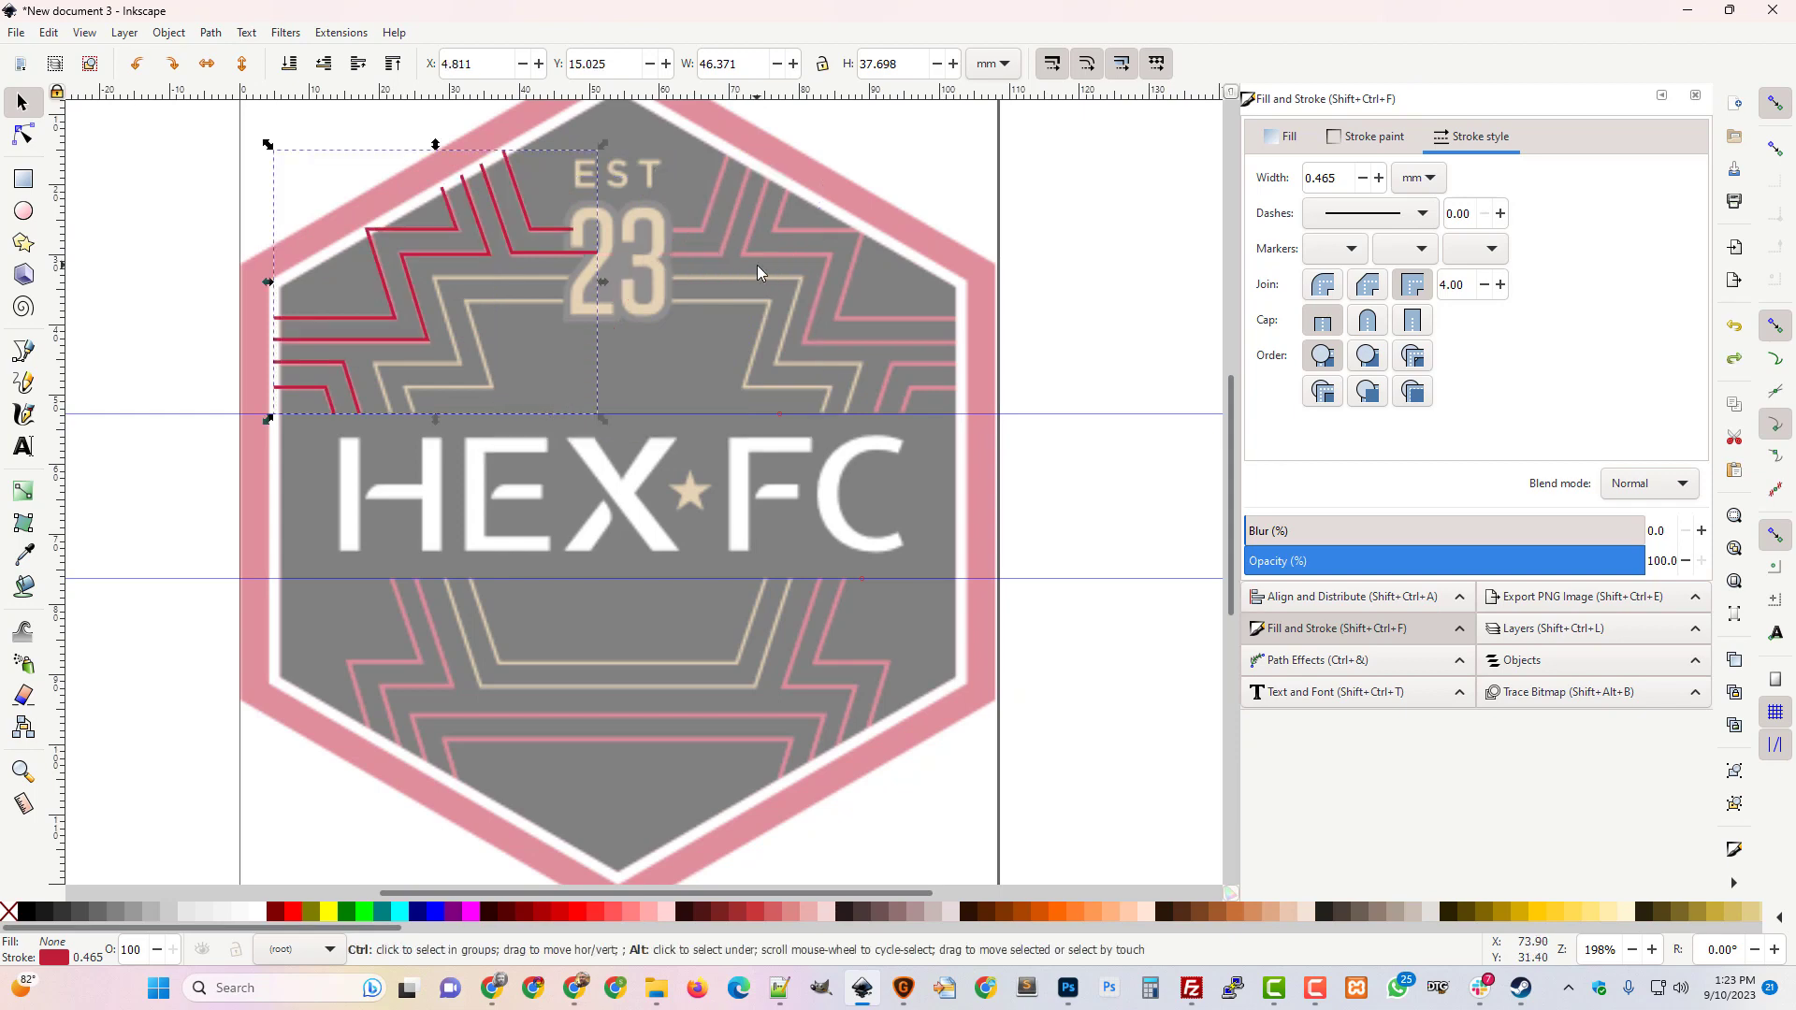
Duplicate the combined red path, flip the copy horizontally, and align it over the pink reference lines on the hexagon's right side.
drag(523, 252, 879, 250)
click(168, 34)
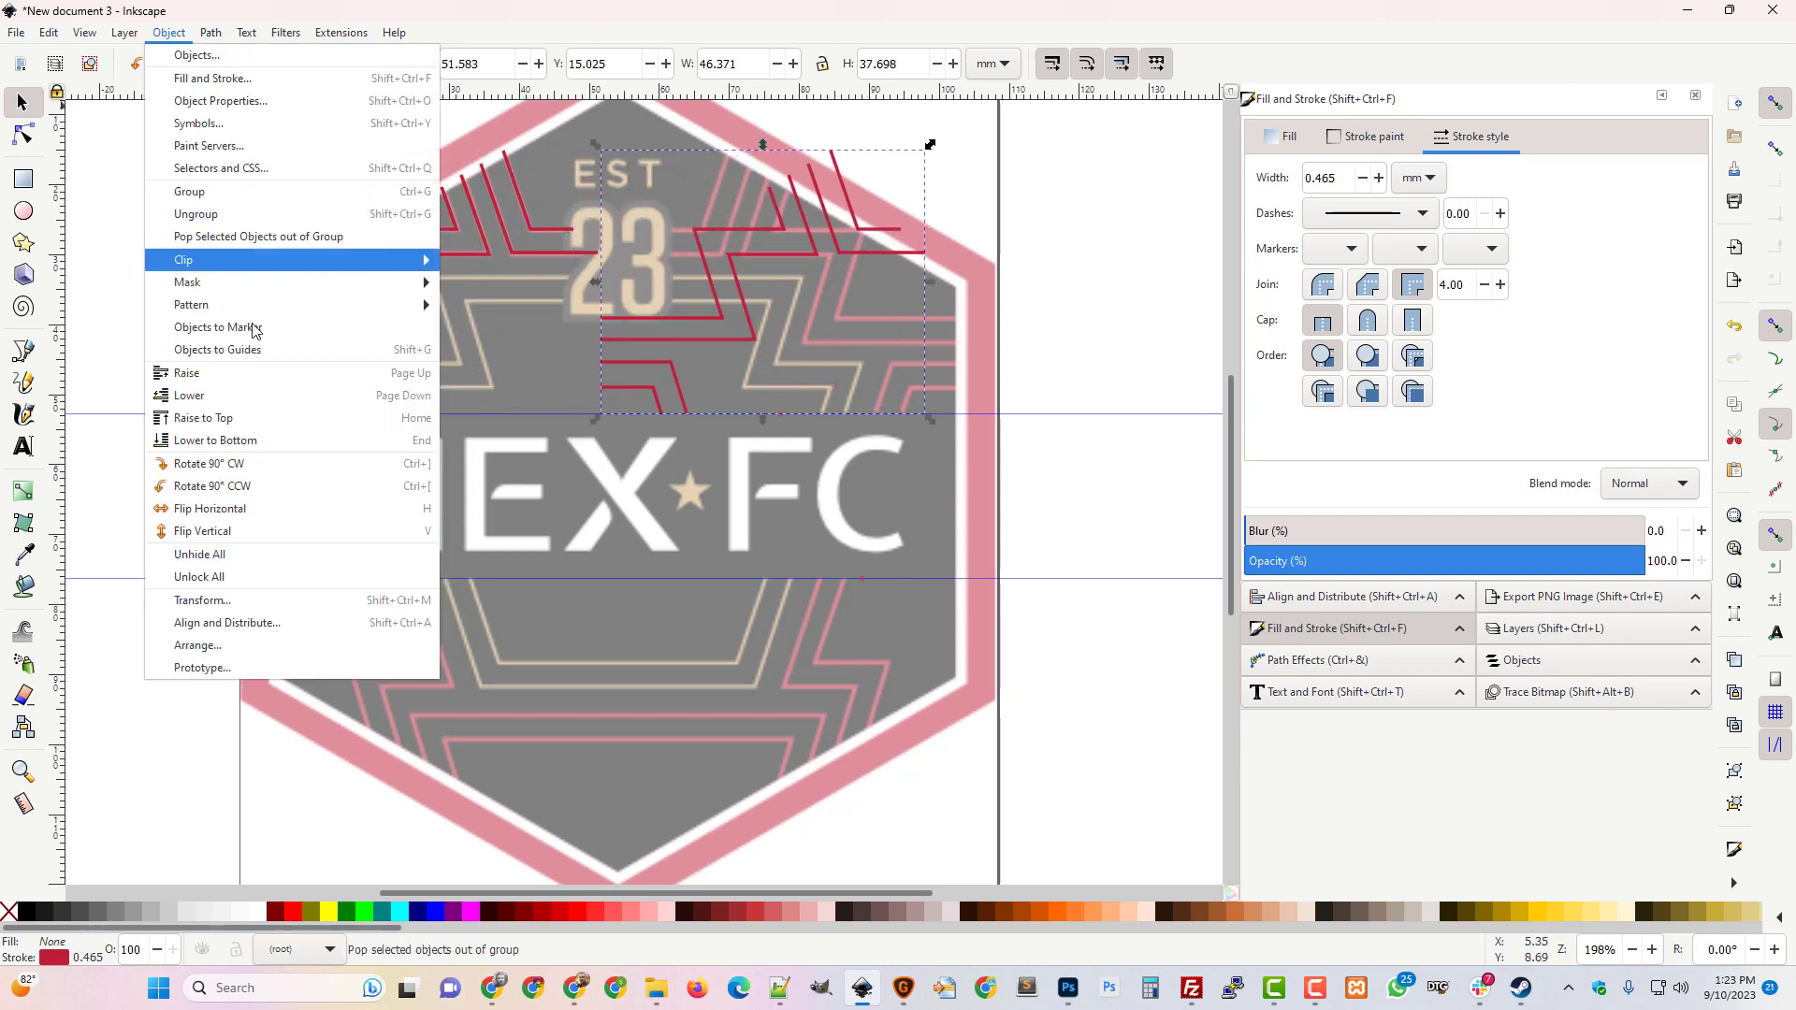
click(327, 514)
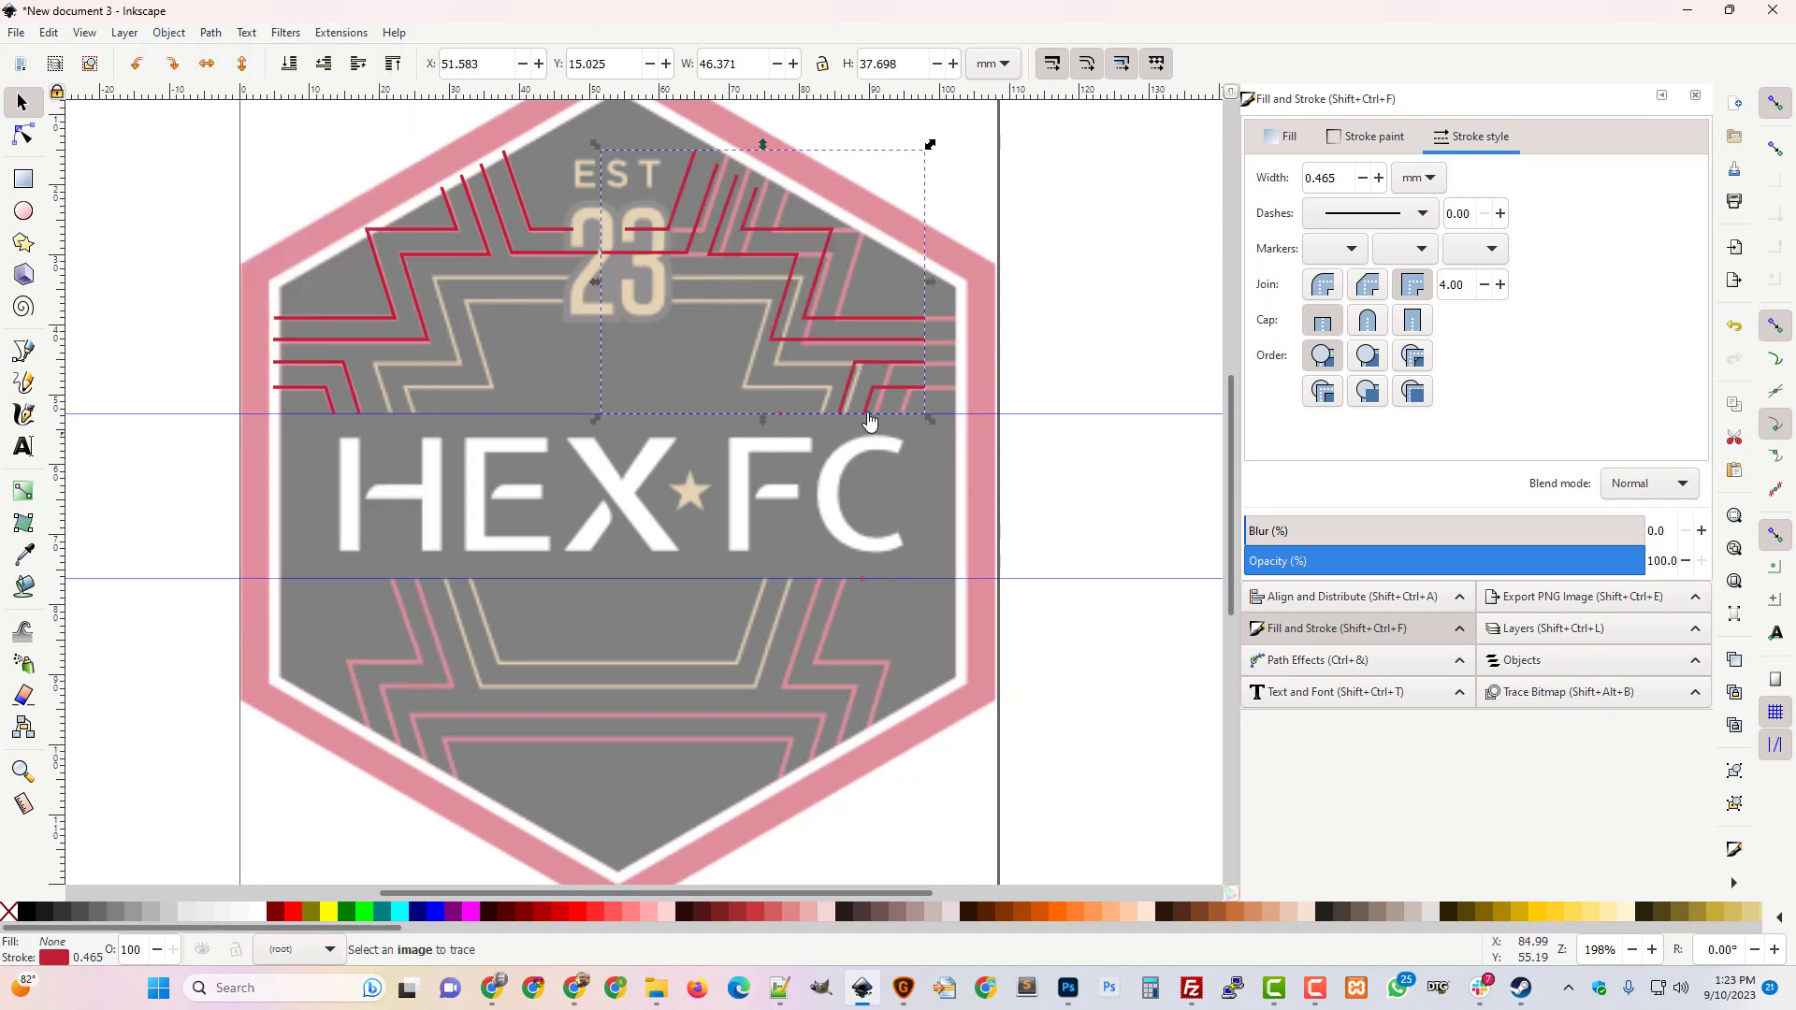
mouse_move(889, 398)
mouse_down()
mouse_move(939, 393)
mouse_move(922, 385)
mouse_up()
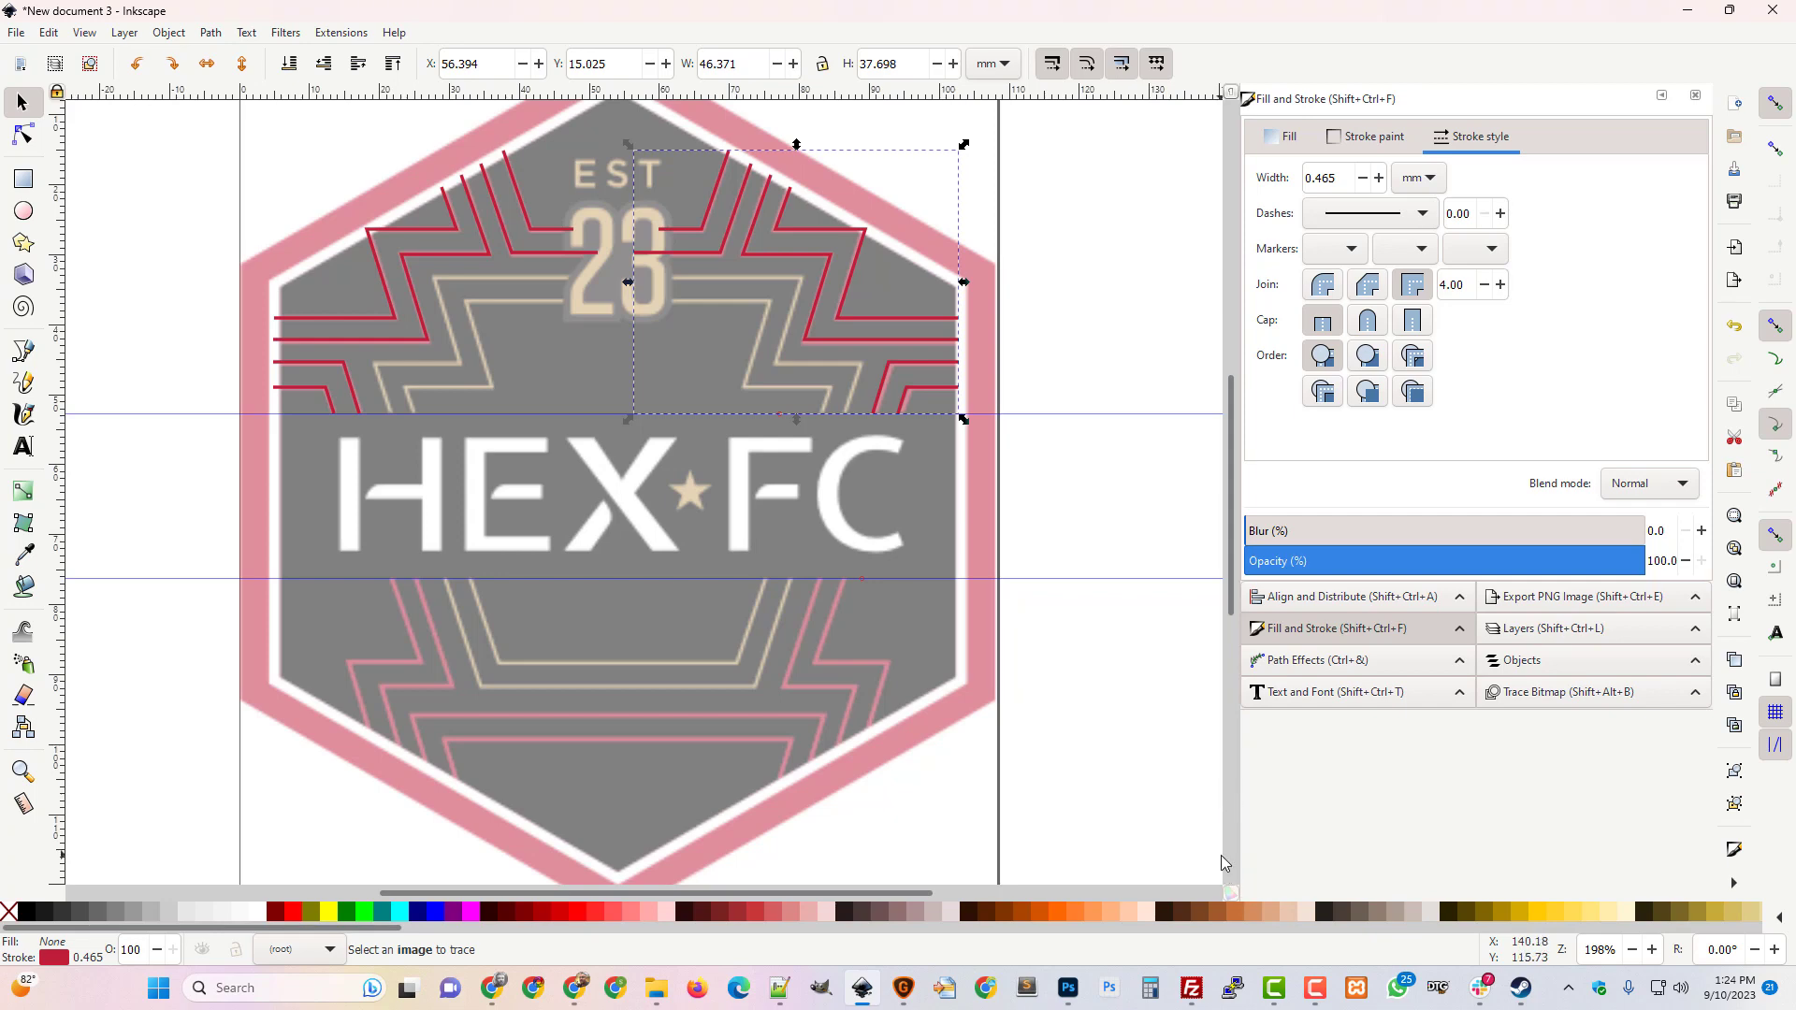
click(1314, 987)
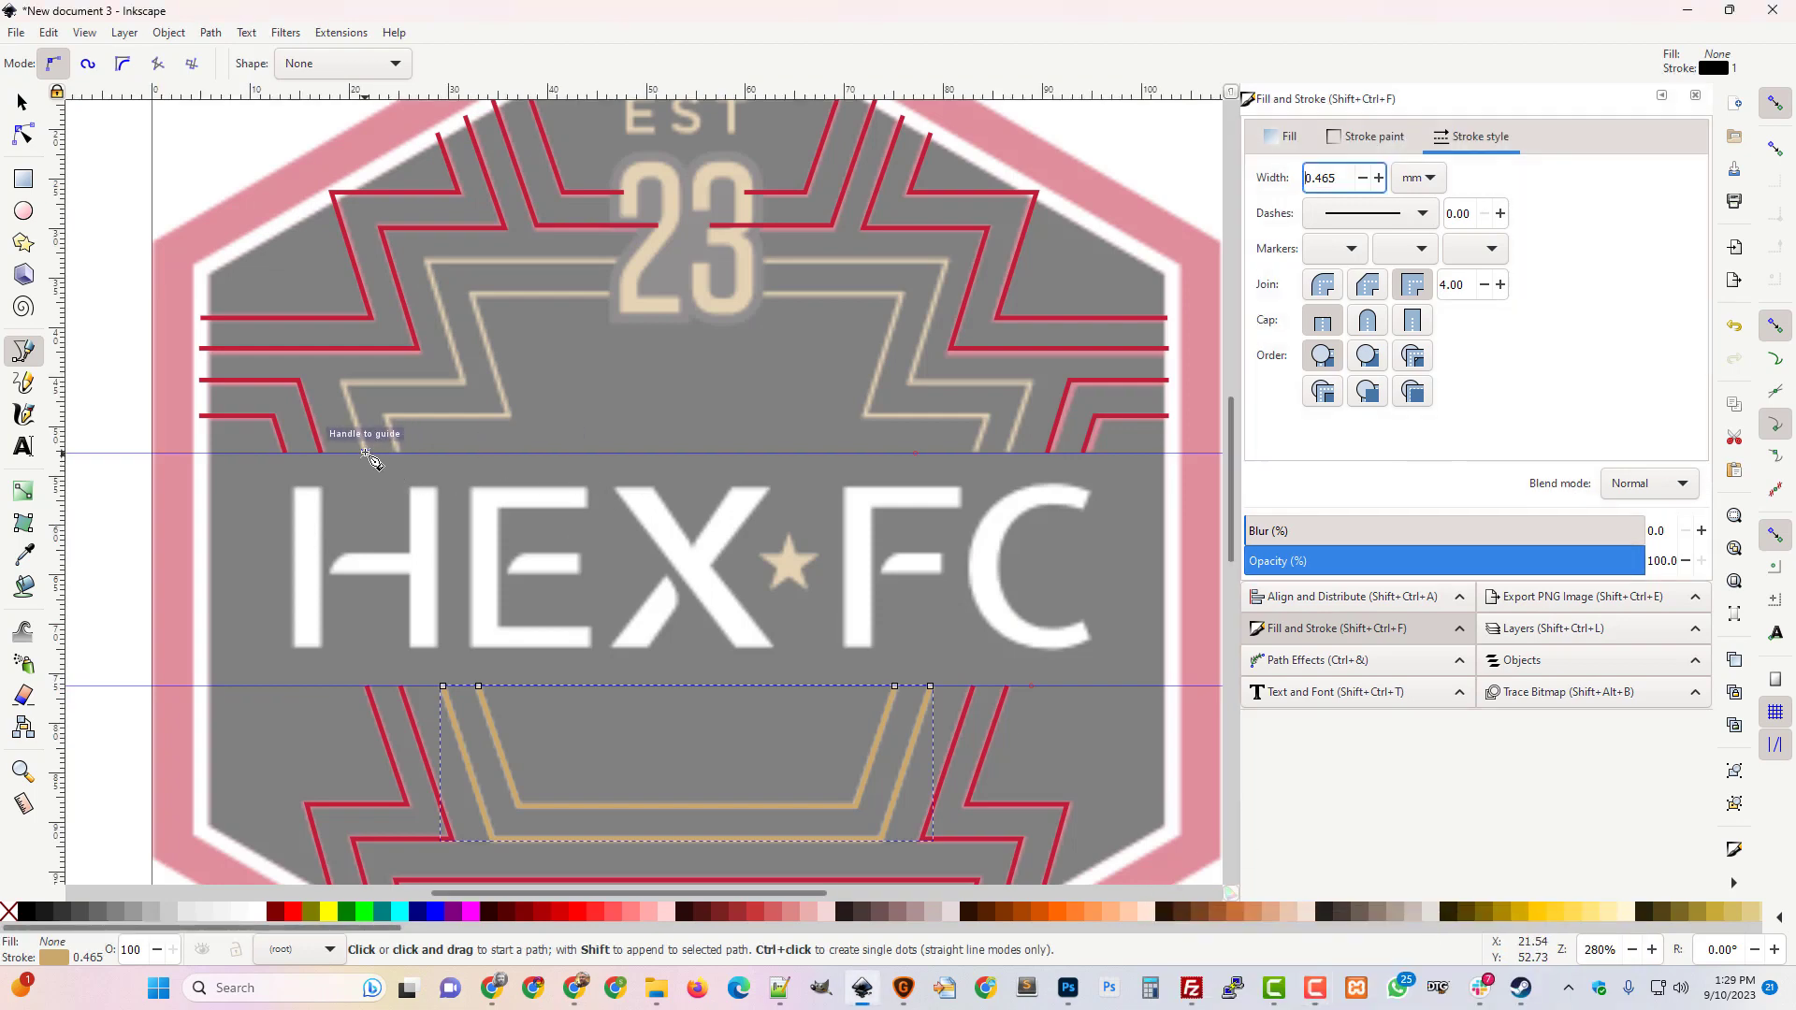
Trace the outer tan zigzag line left of the 23, from the upper guide up to the number's edge.
click(365, 452)
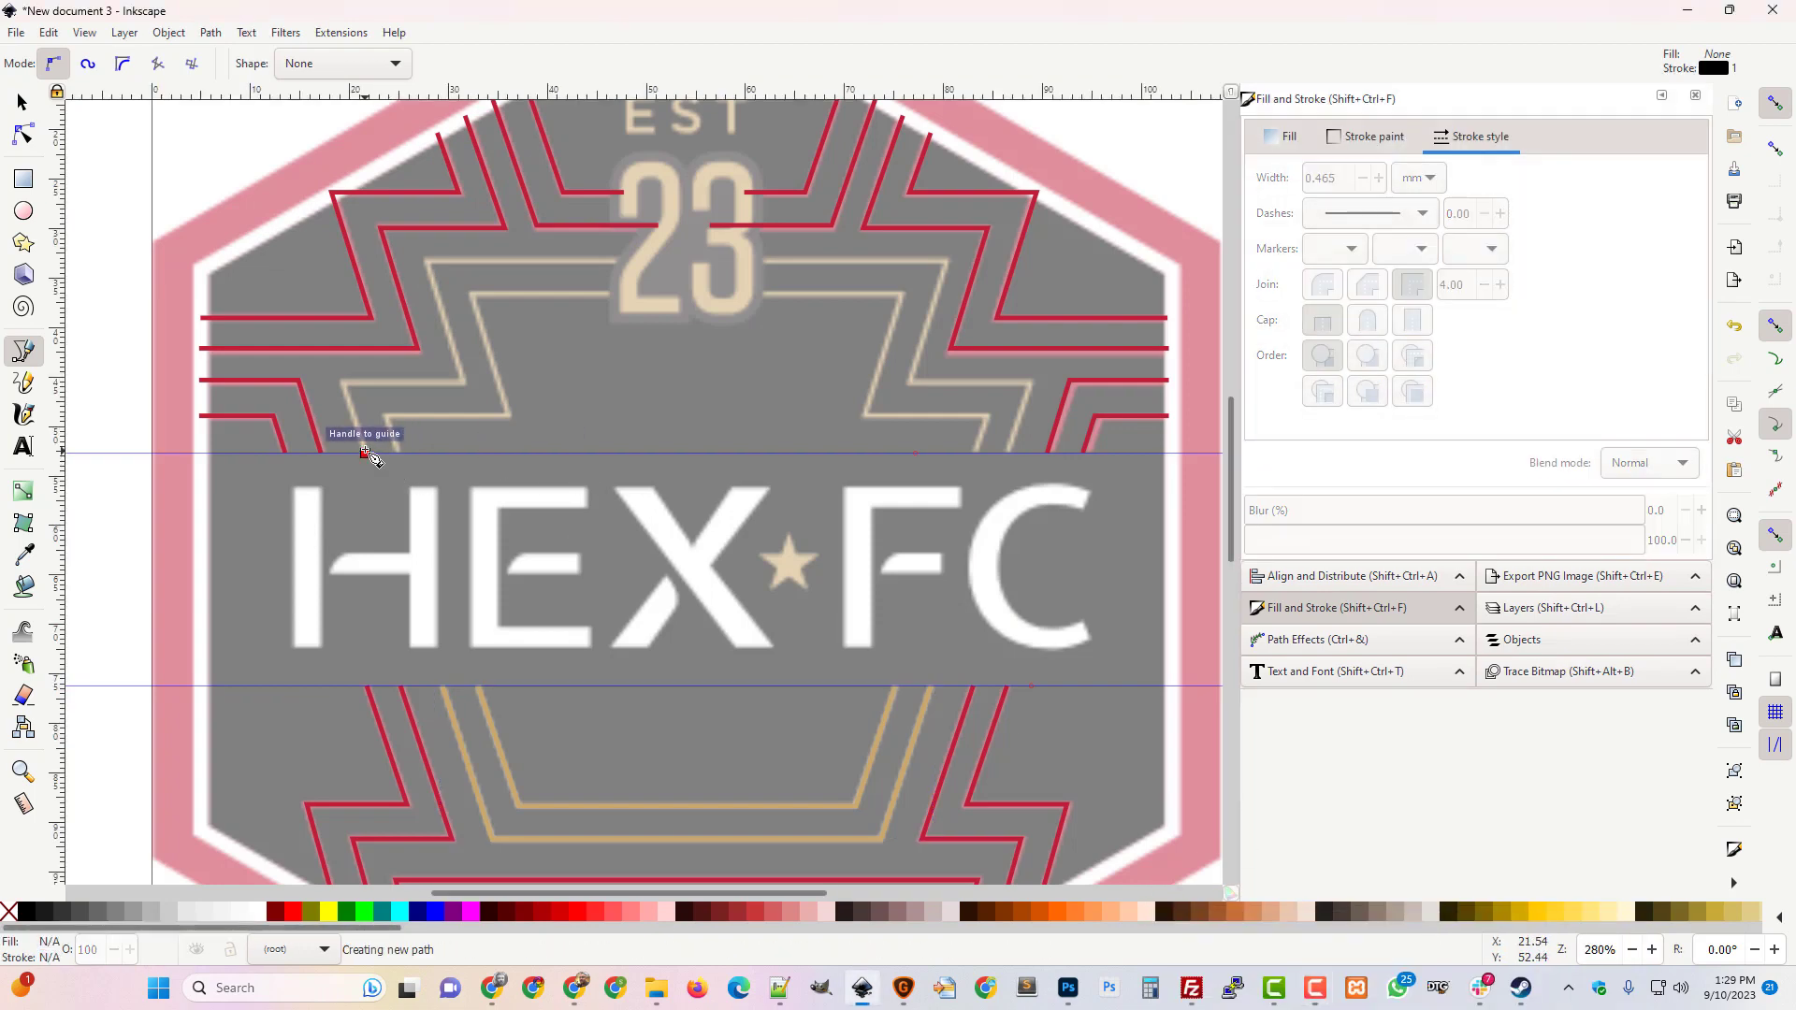
click(343, 382)
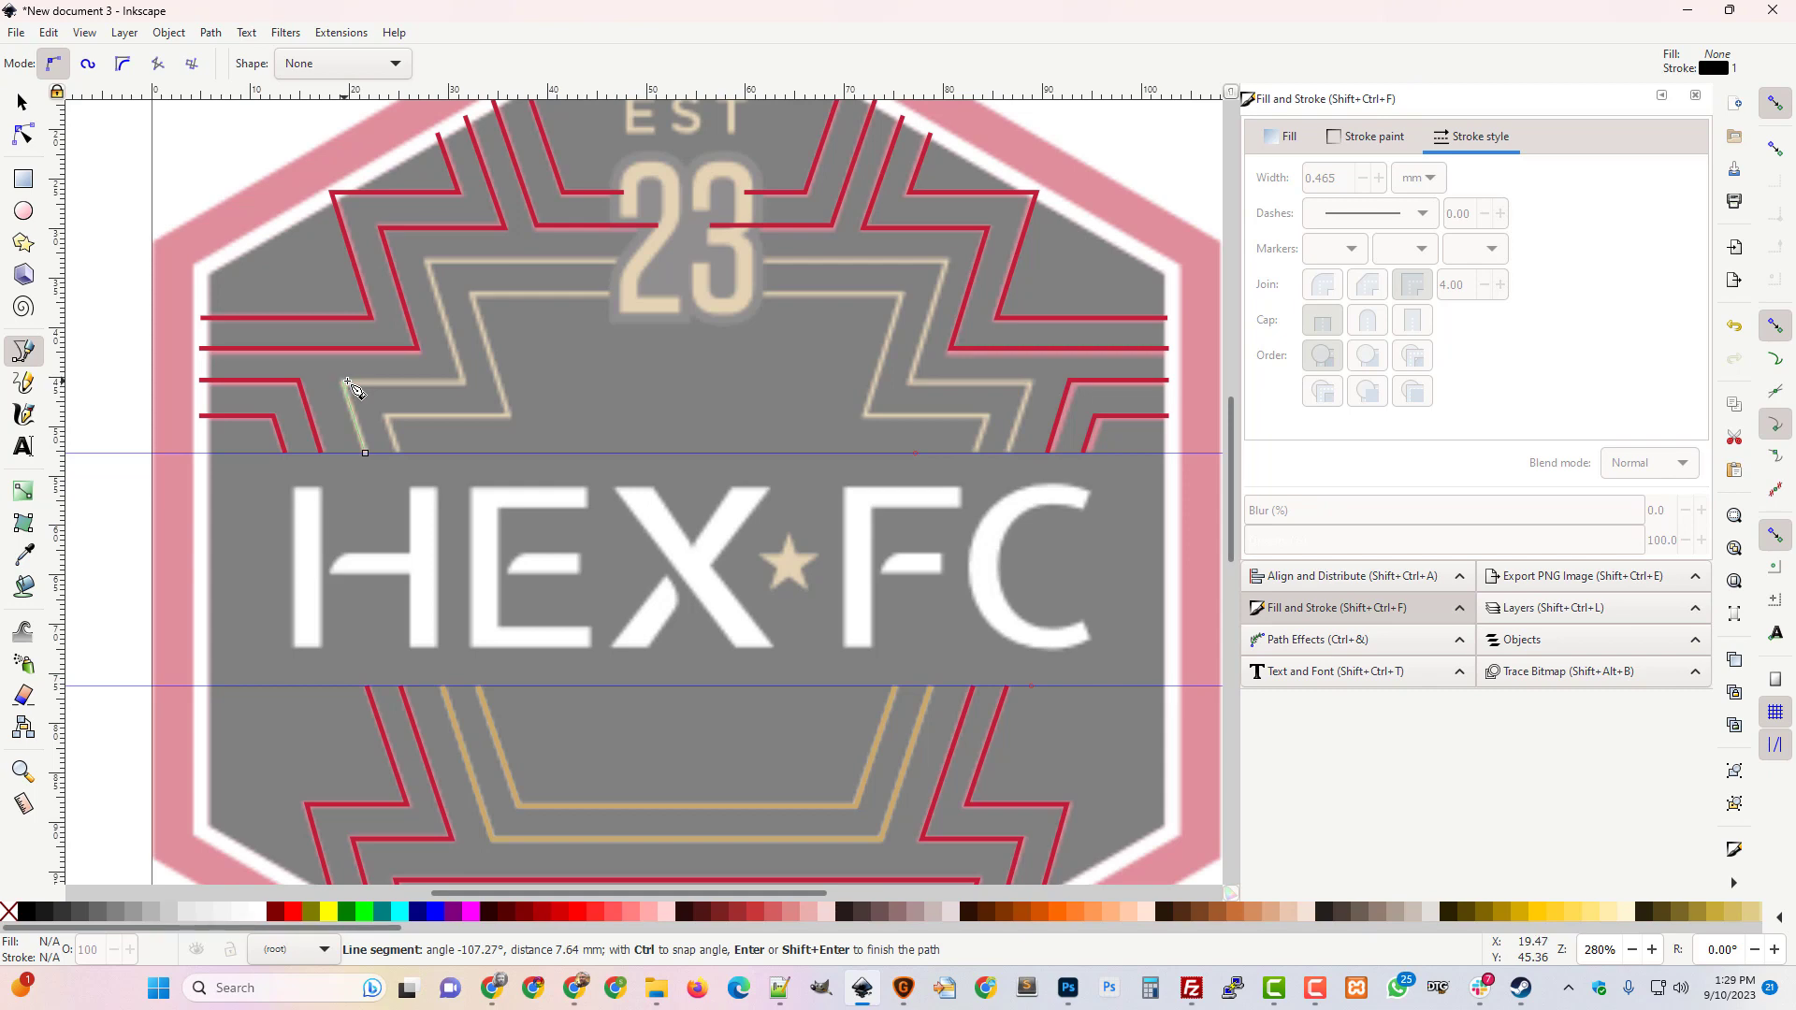
click(463, 381)
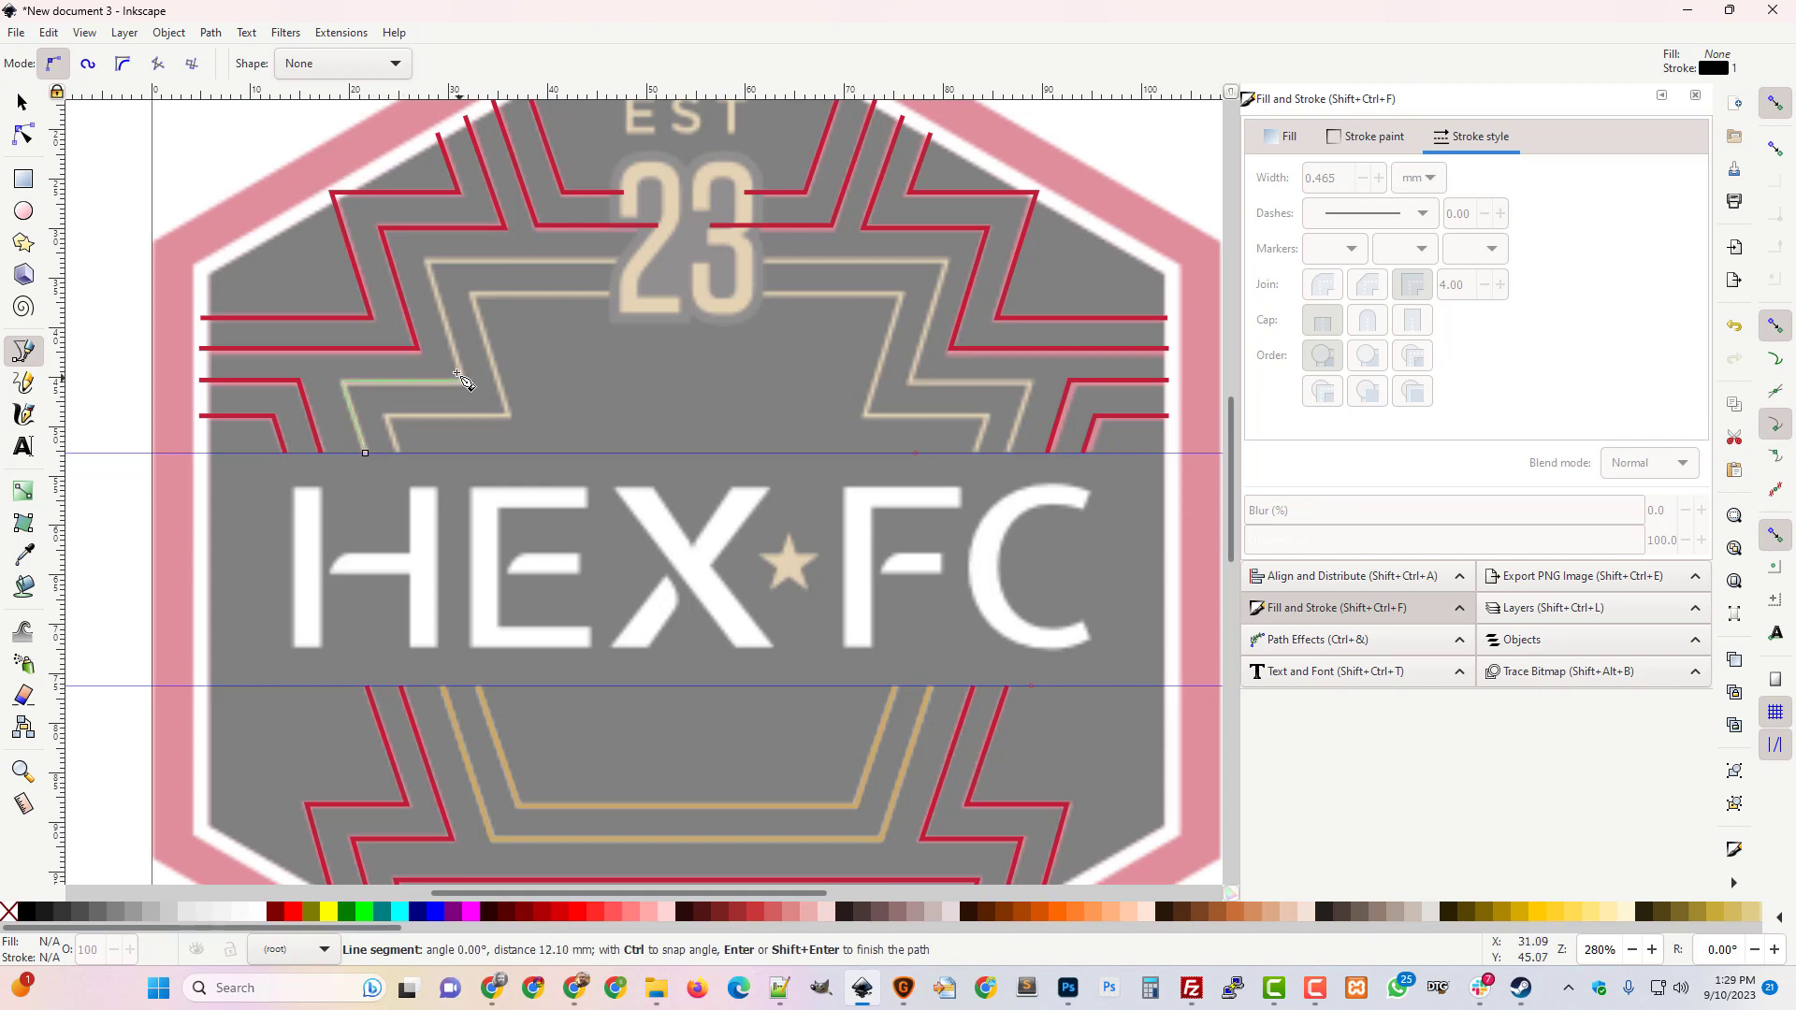
click(428, 262)
double_click(628, 261)
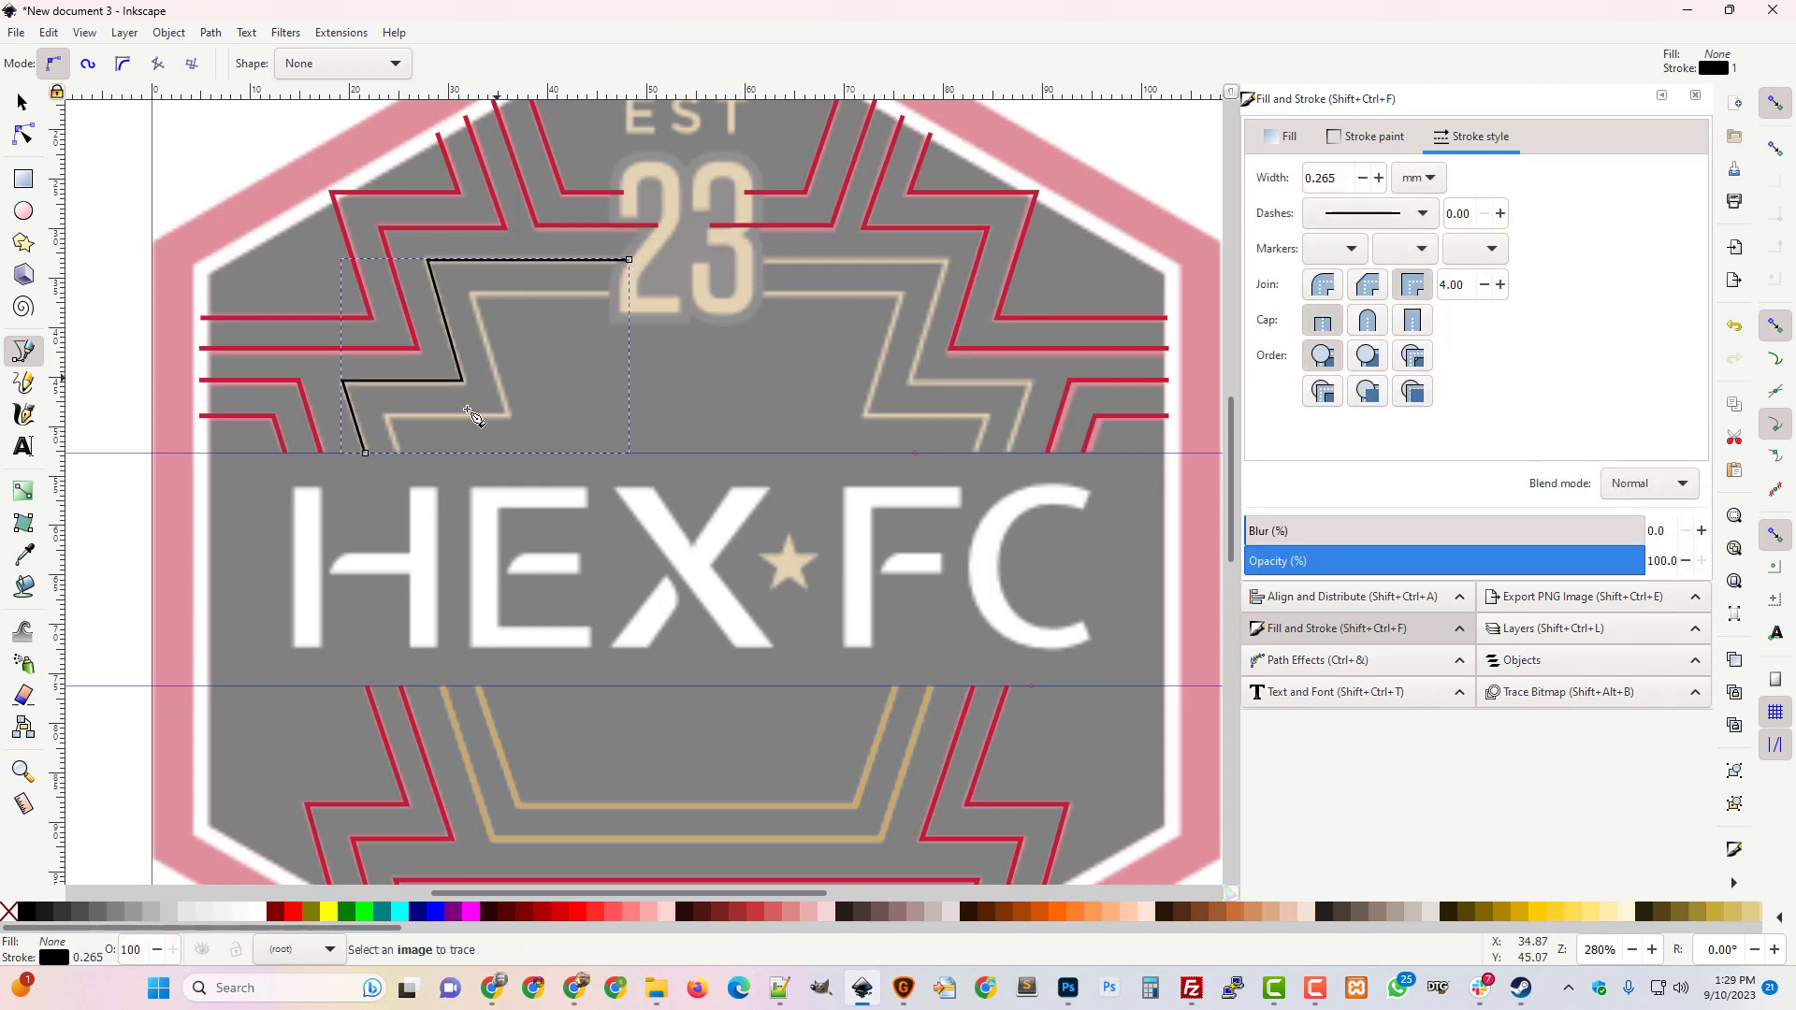
Trace the inner tan zigzag line left of the 23, from the upper guide to the number's lower-left edge.
click(397, 453)
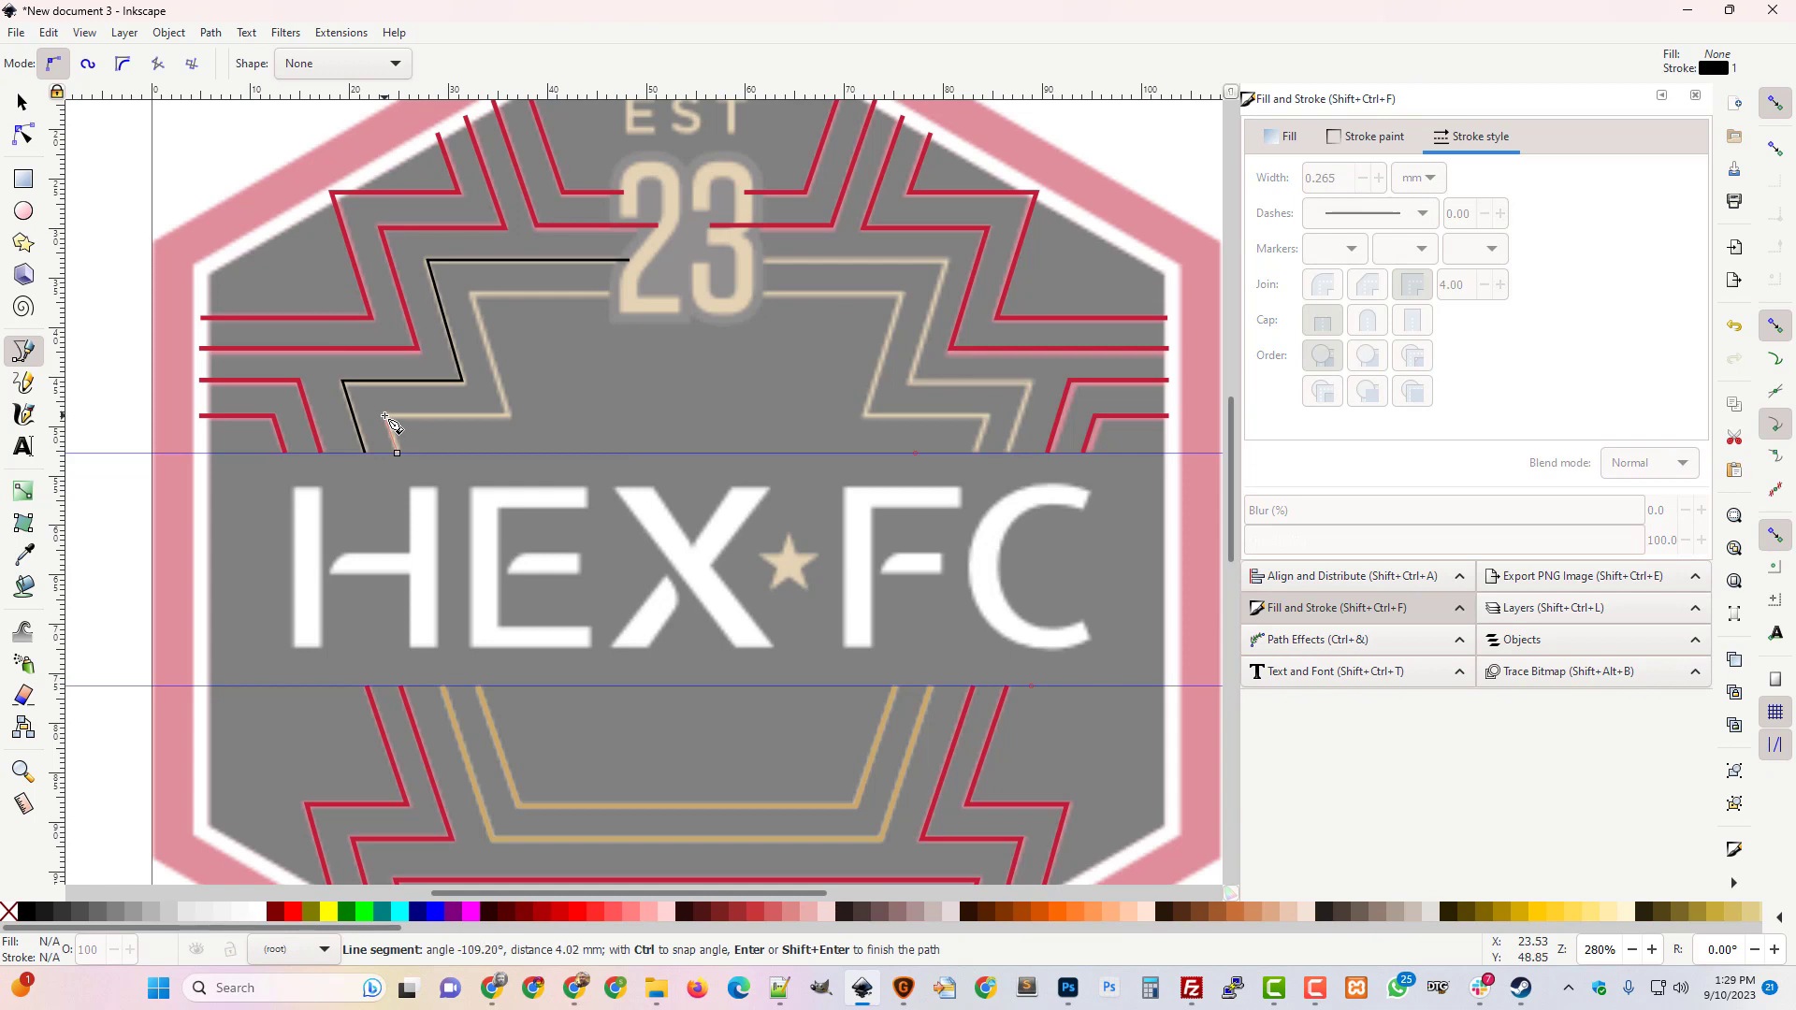
click(387, 417)
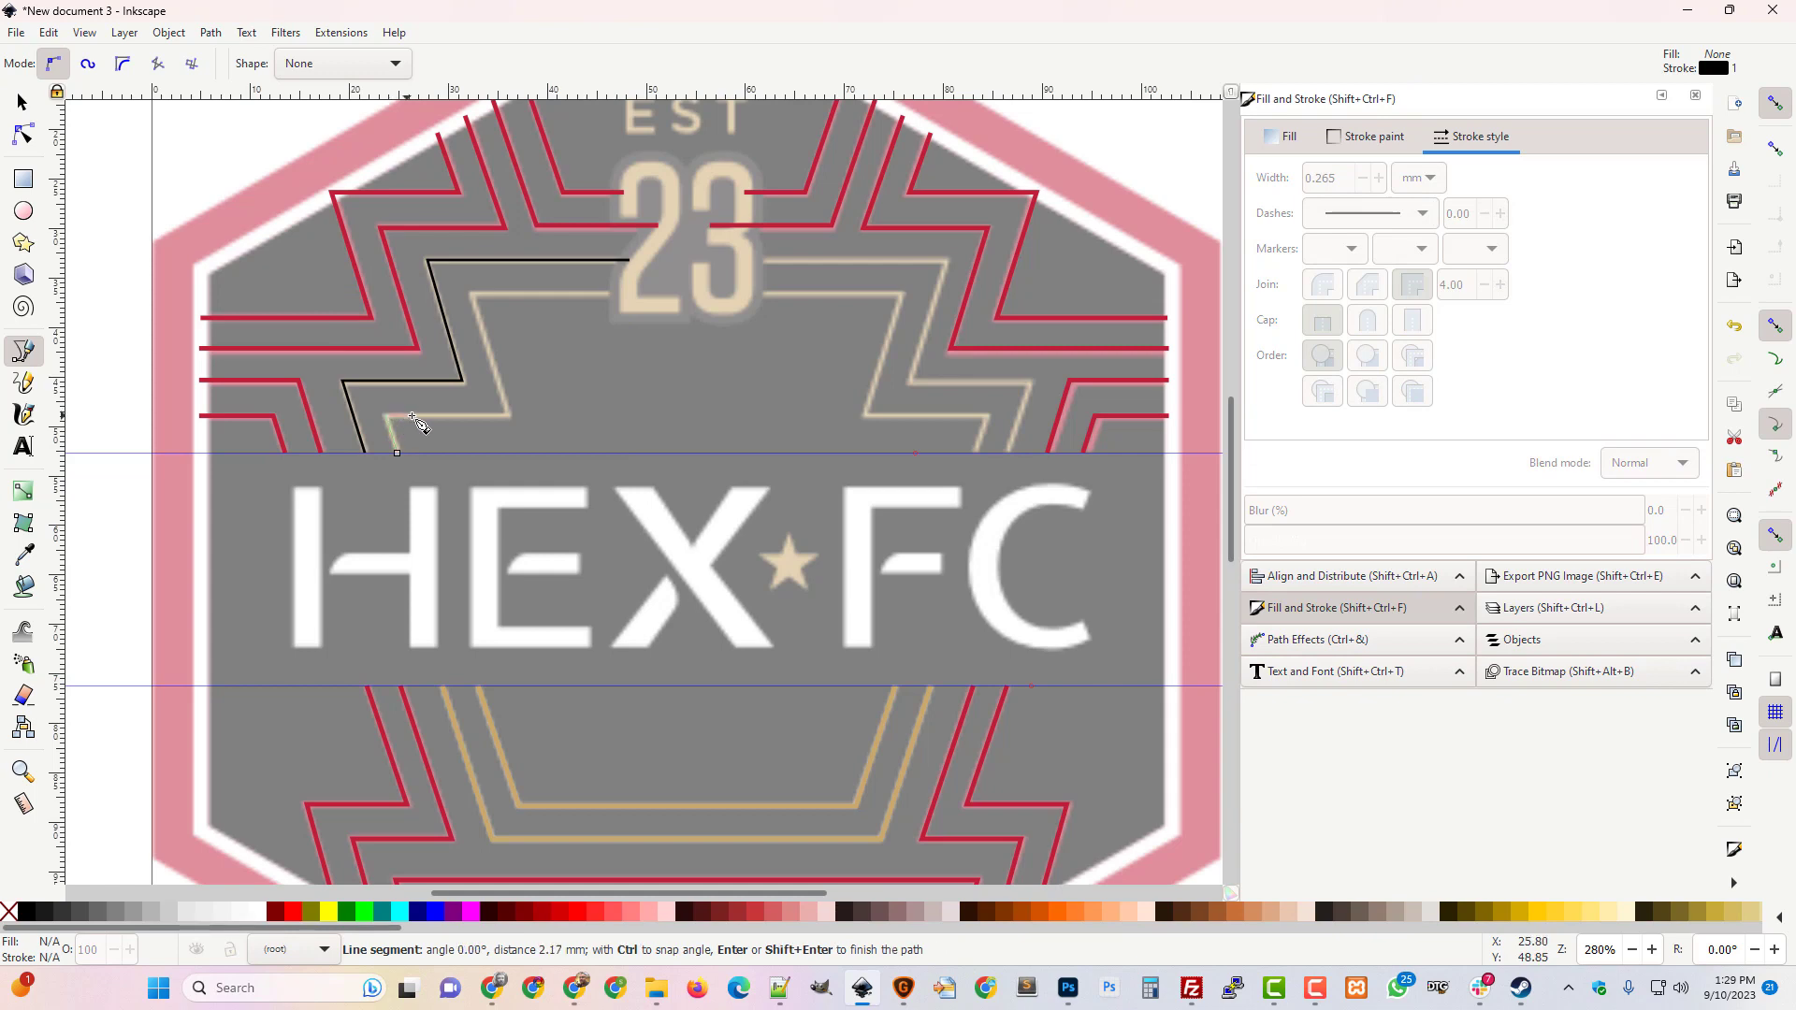
click(509, 415)
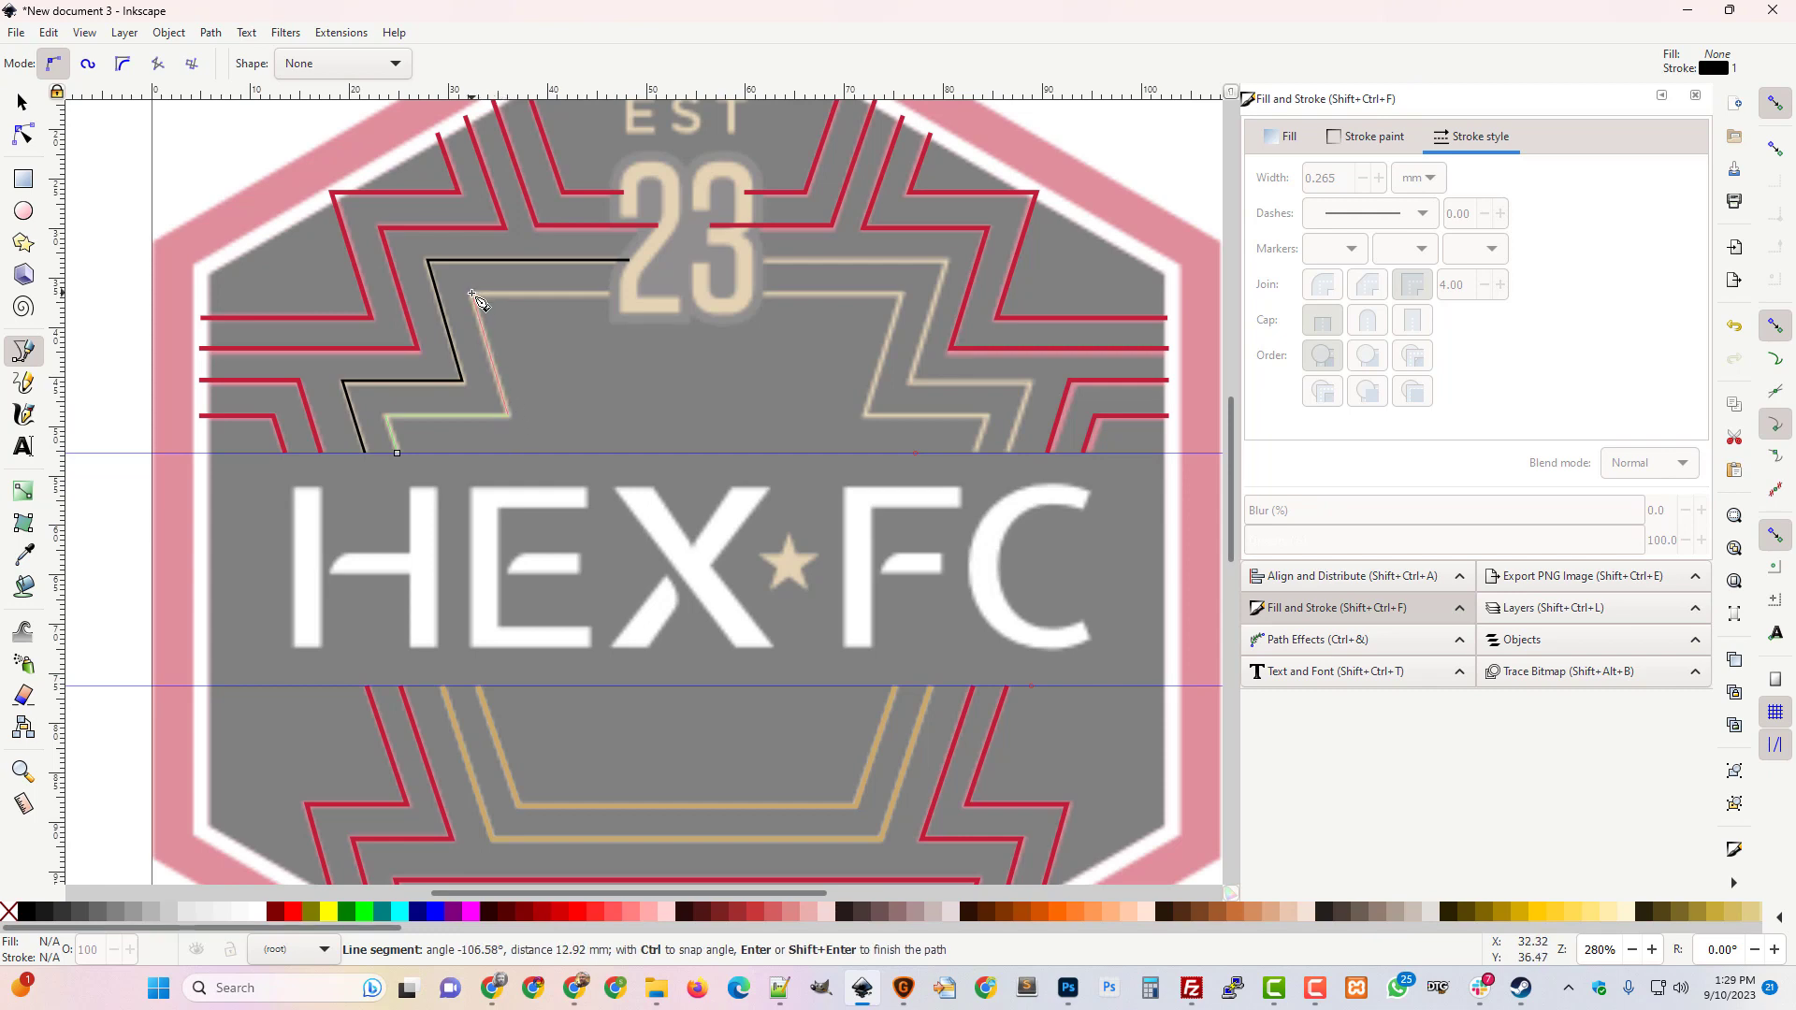
click(472, 296)
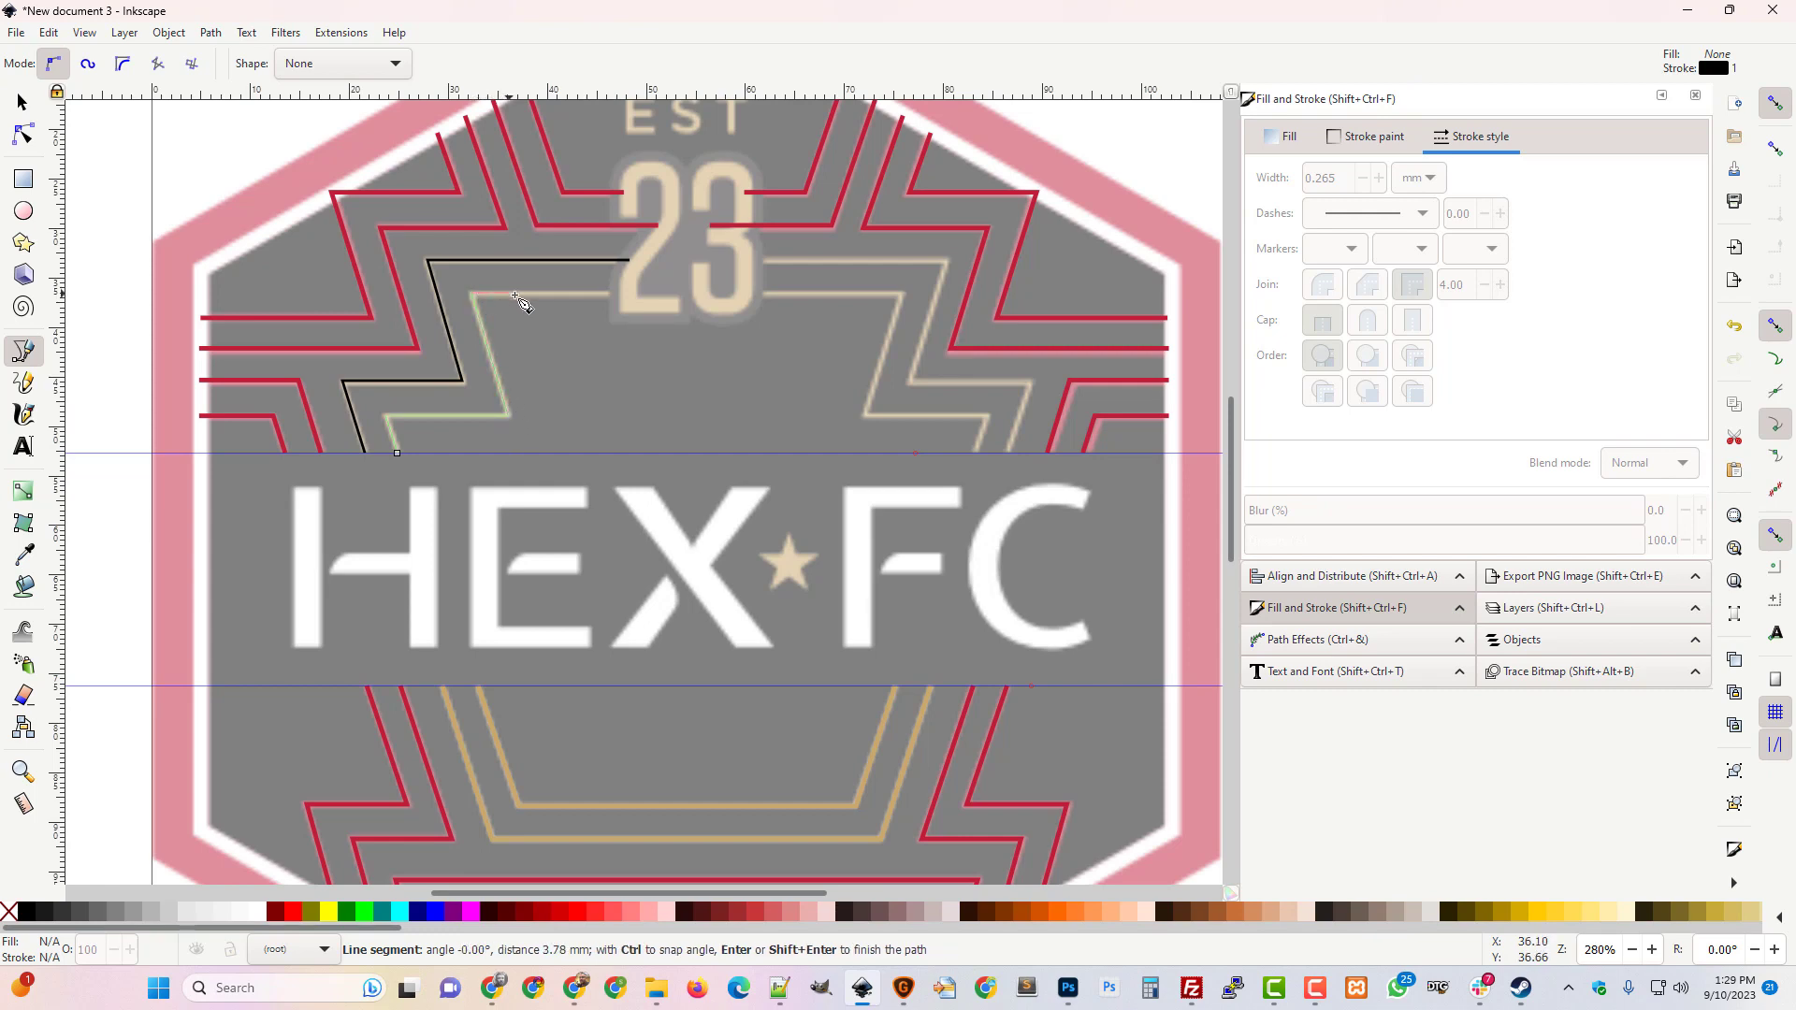
click(625, 296)
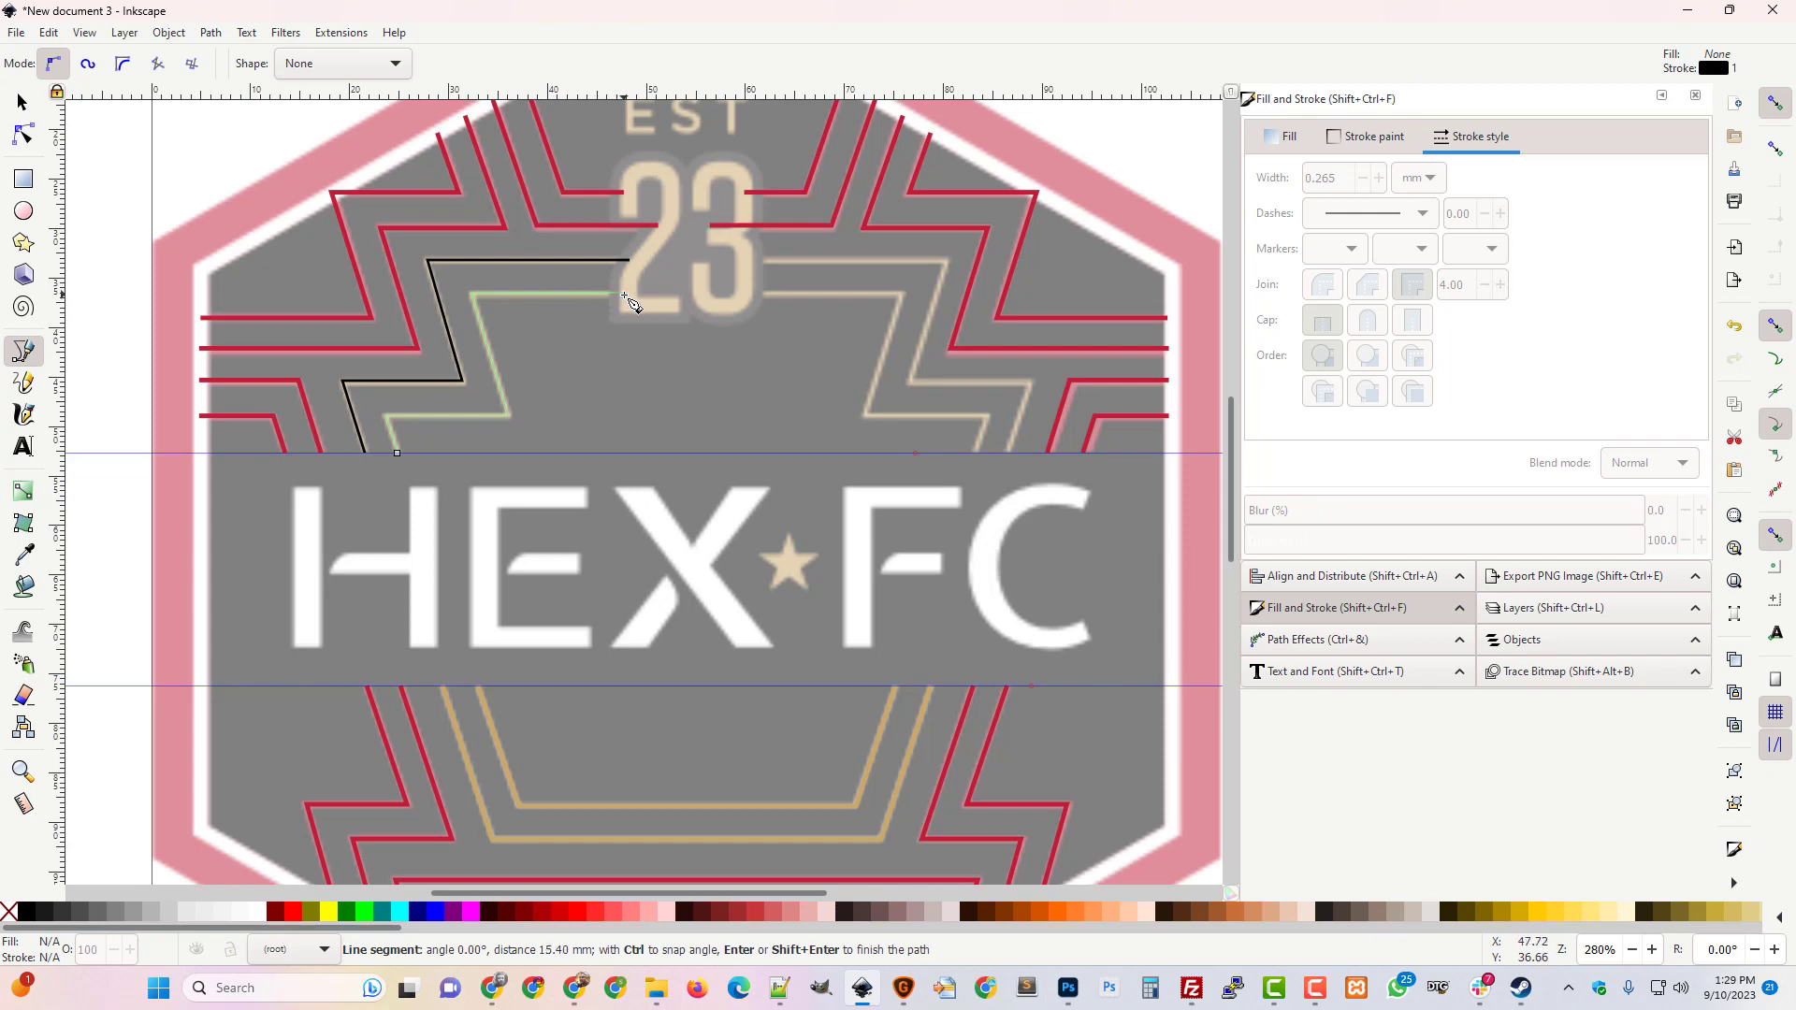
key(Return)
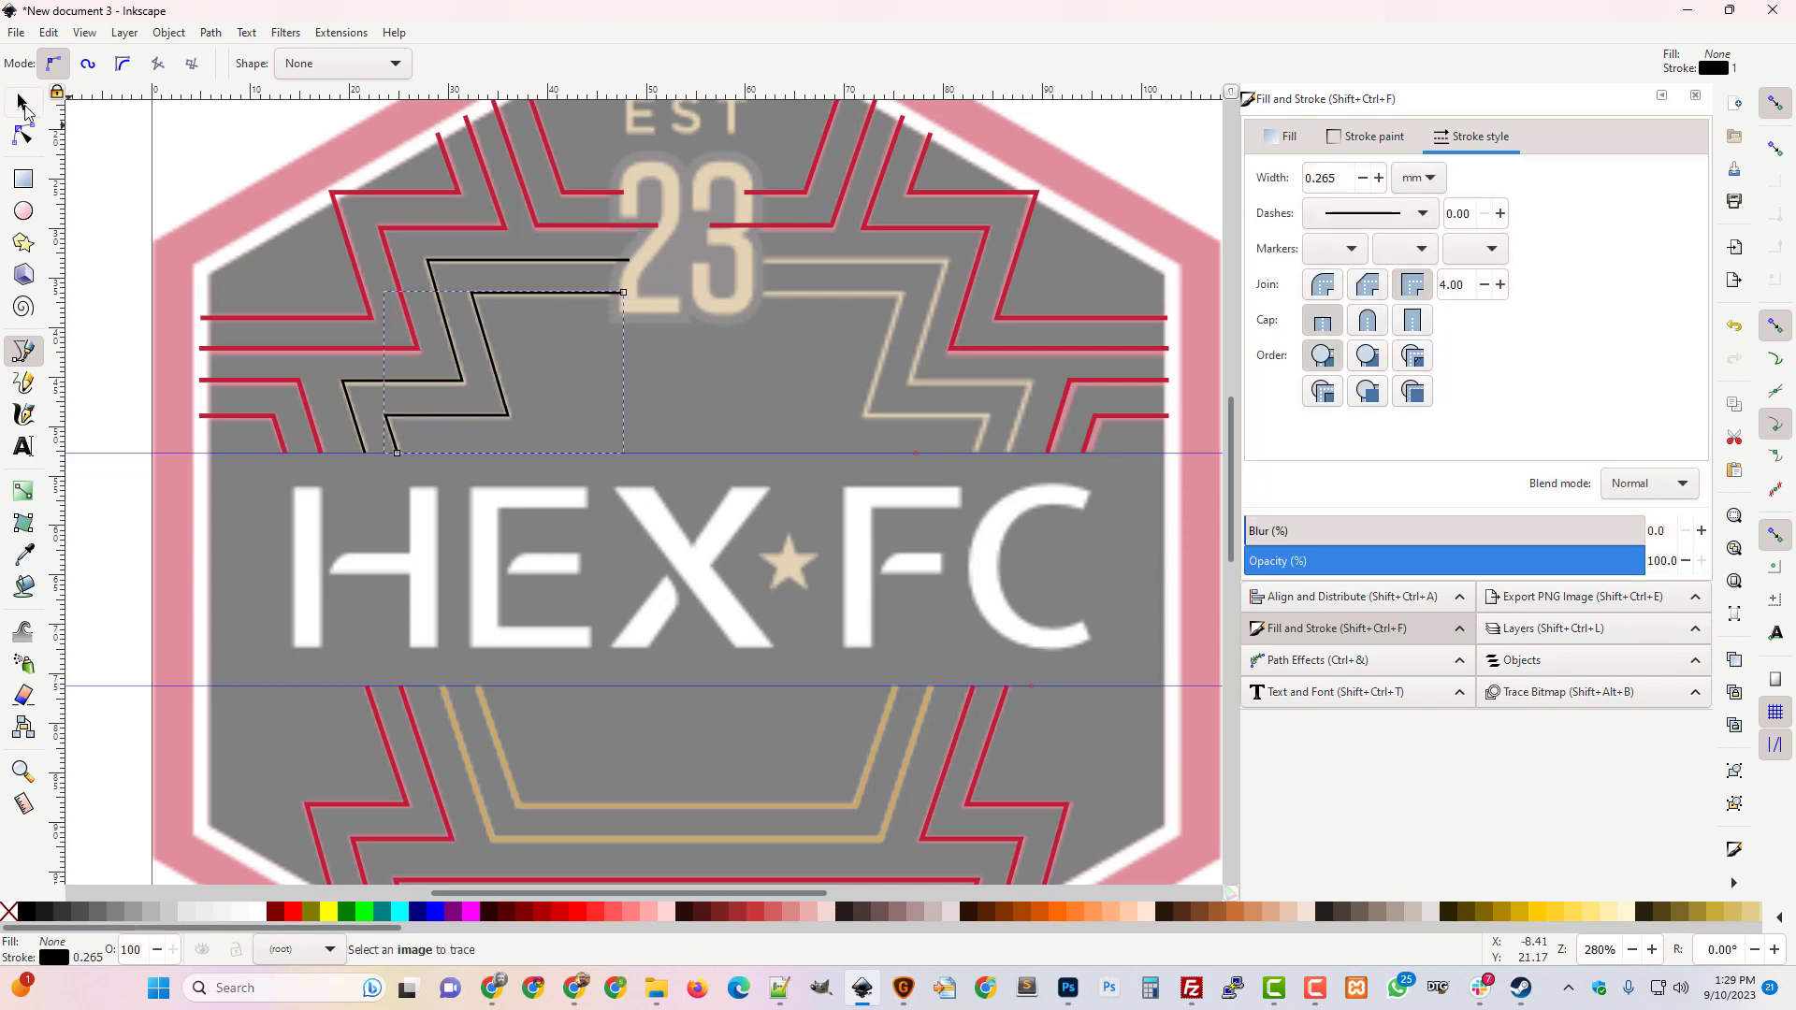
Select both newly traced zigzag lines left of the 23 and combine them into one path.
click(22, 103)
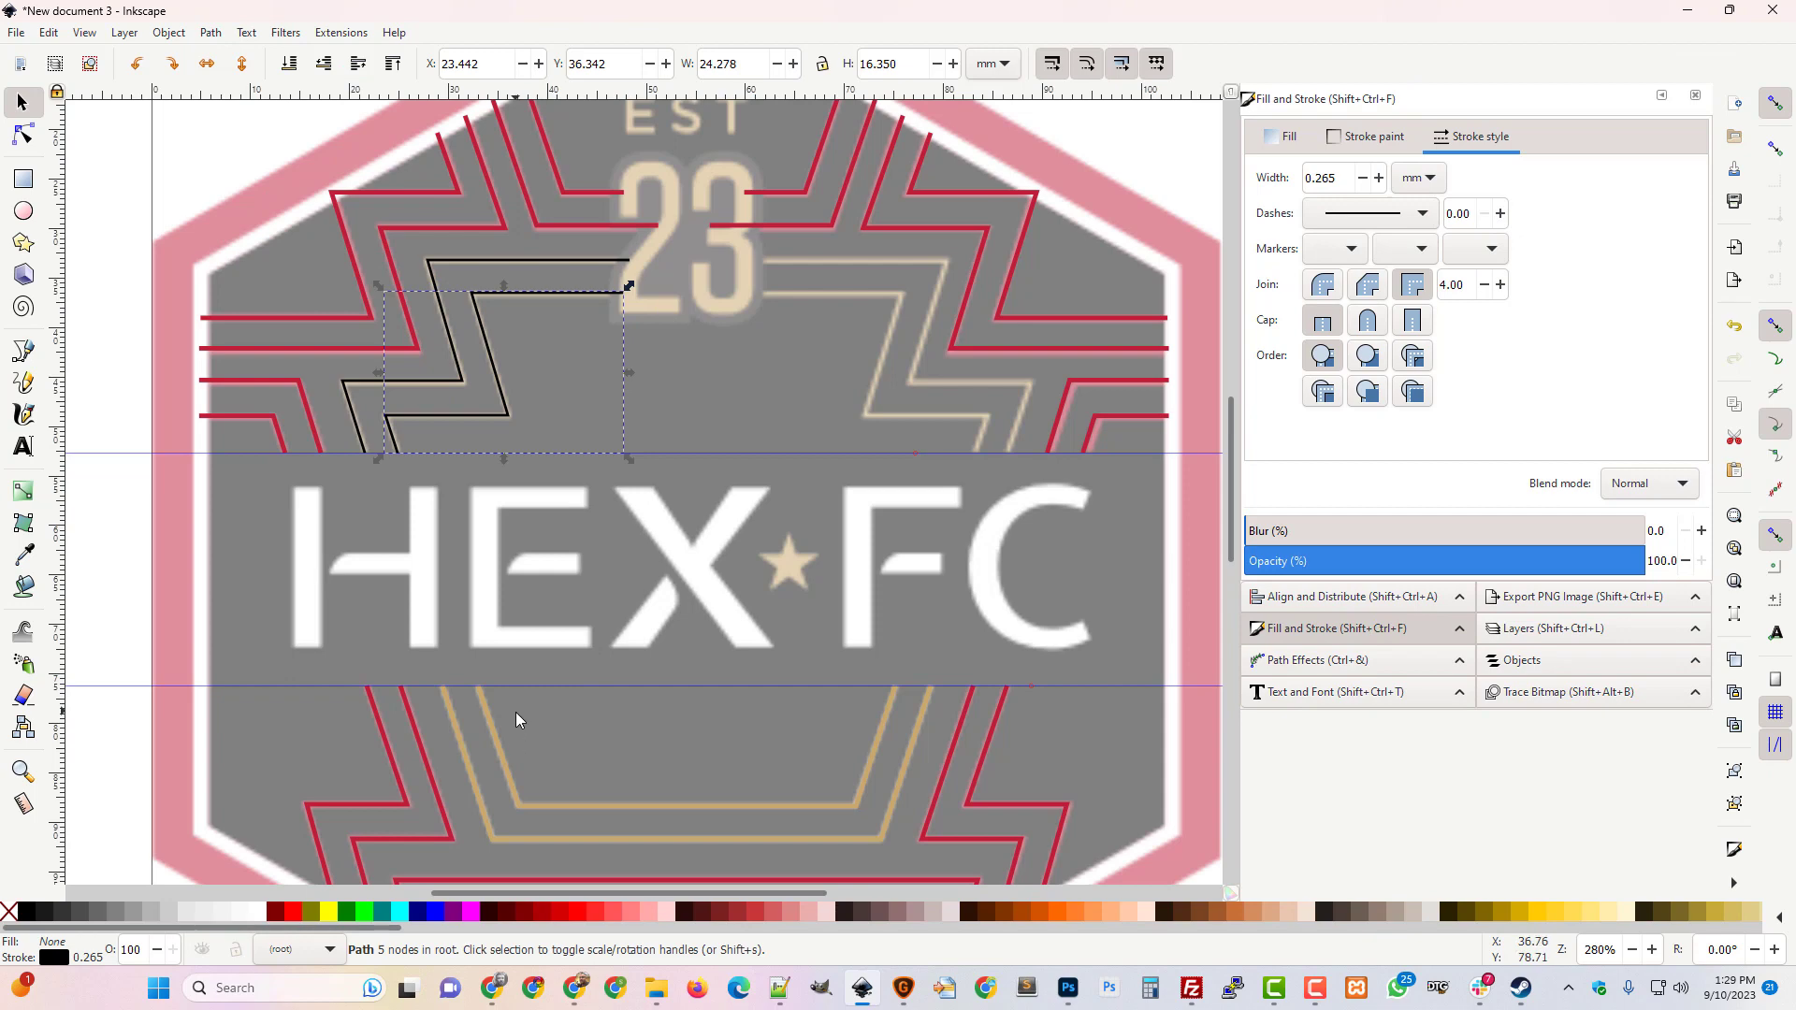
shift+click(464, 382)
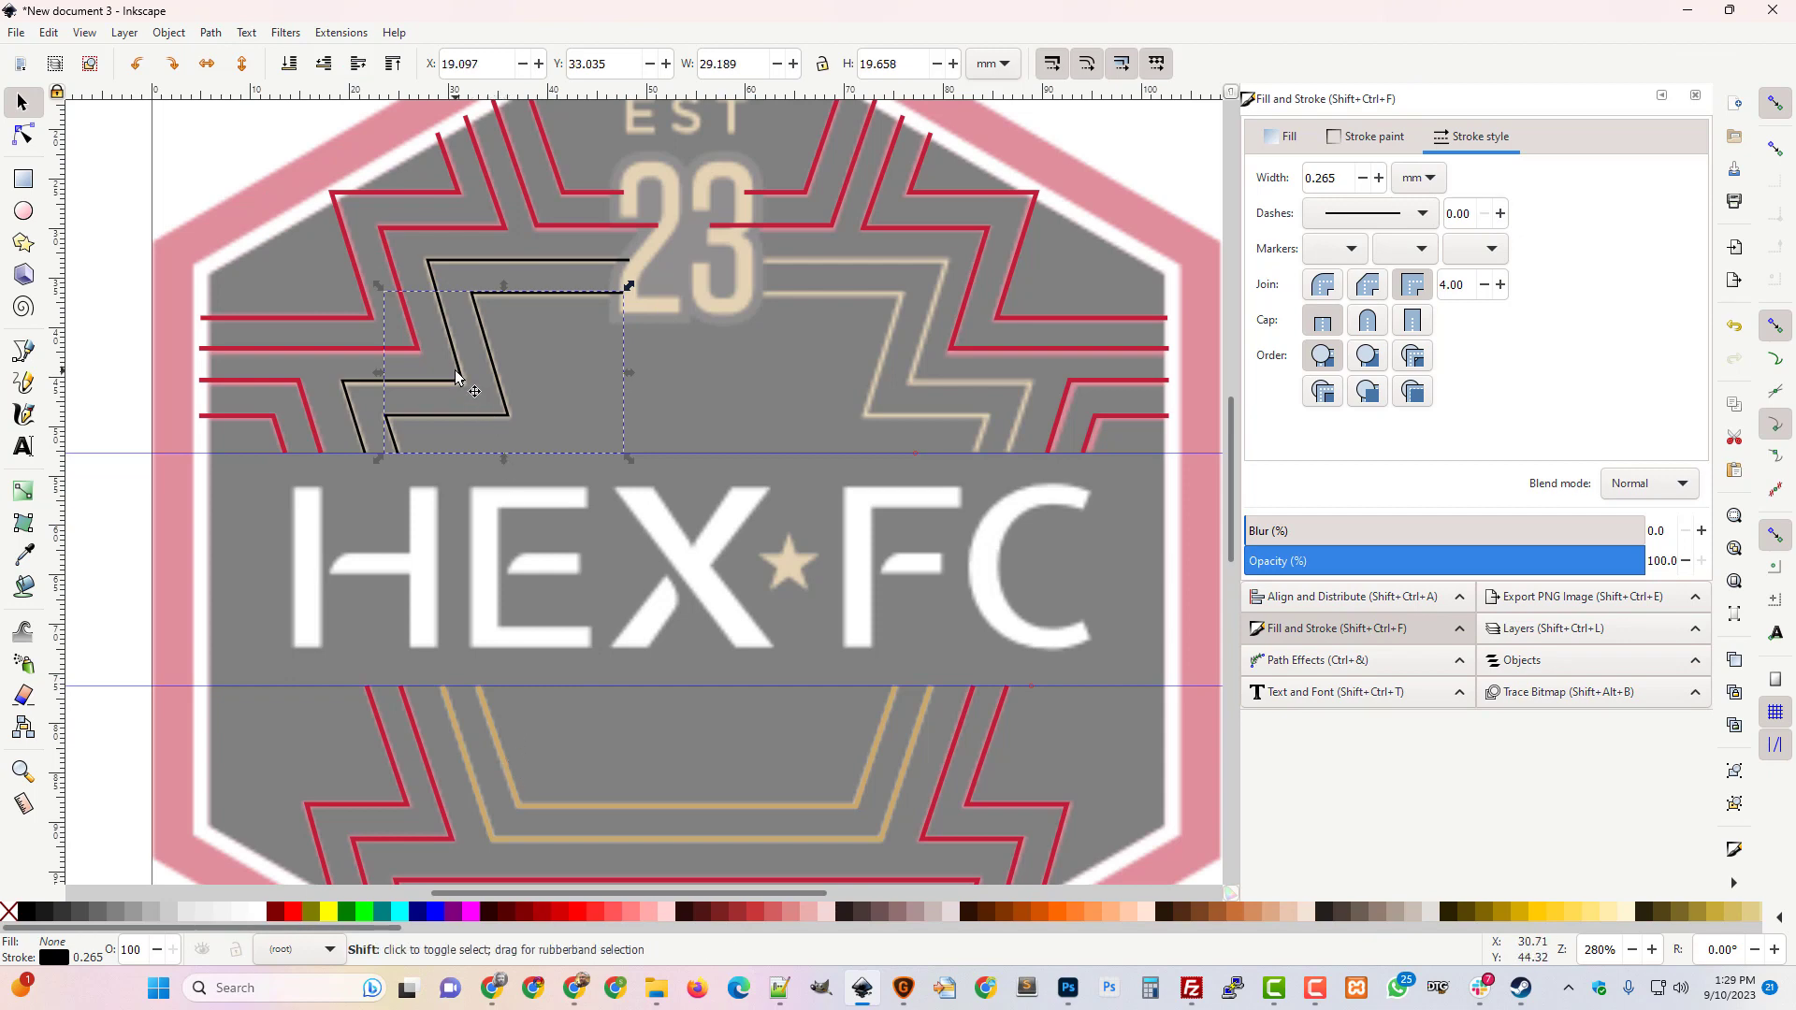
click(196, 34)
click(265, 259)
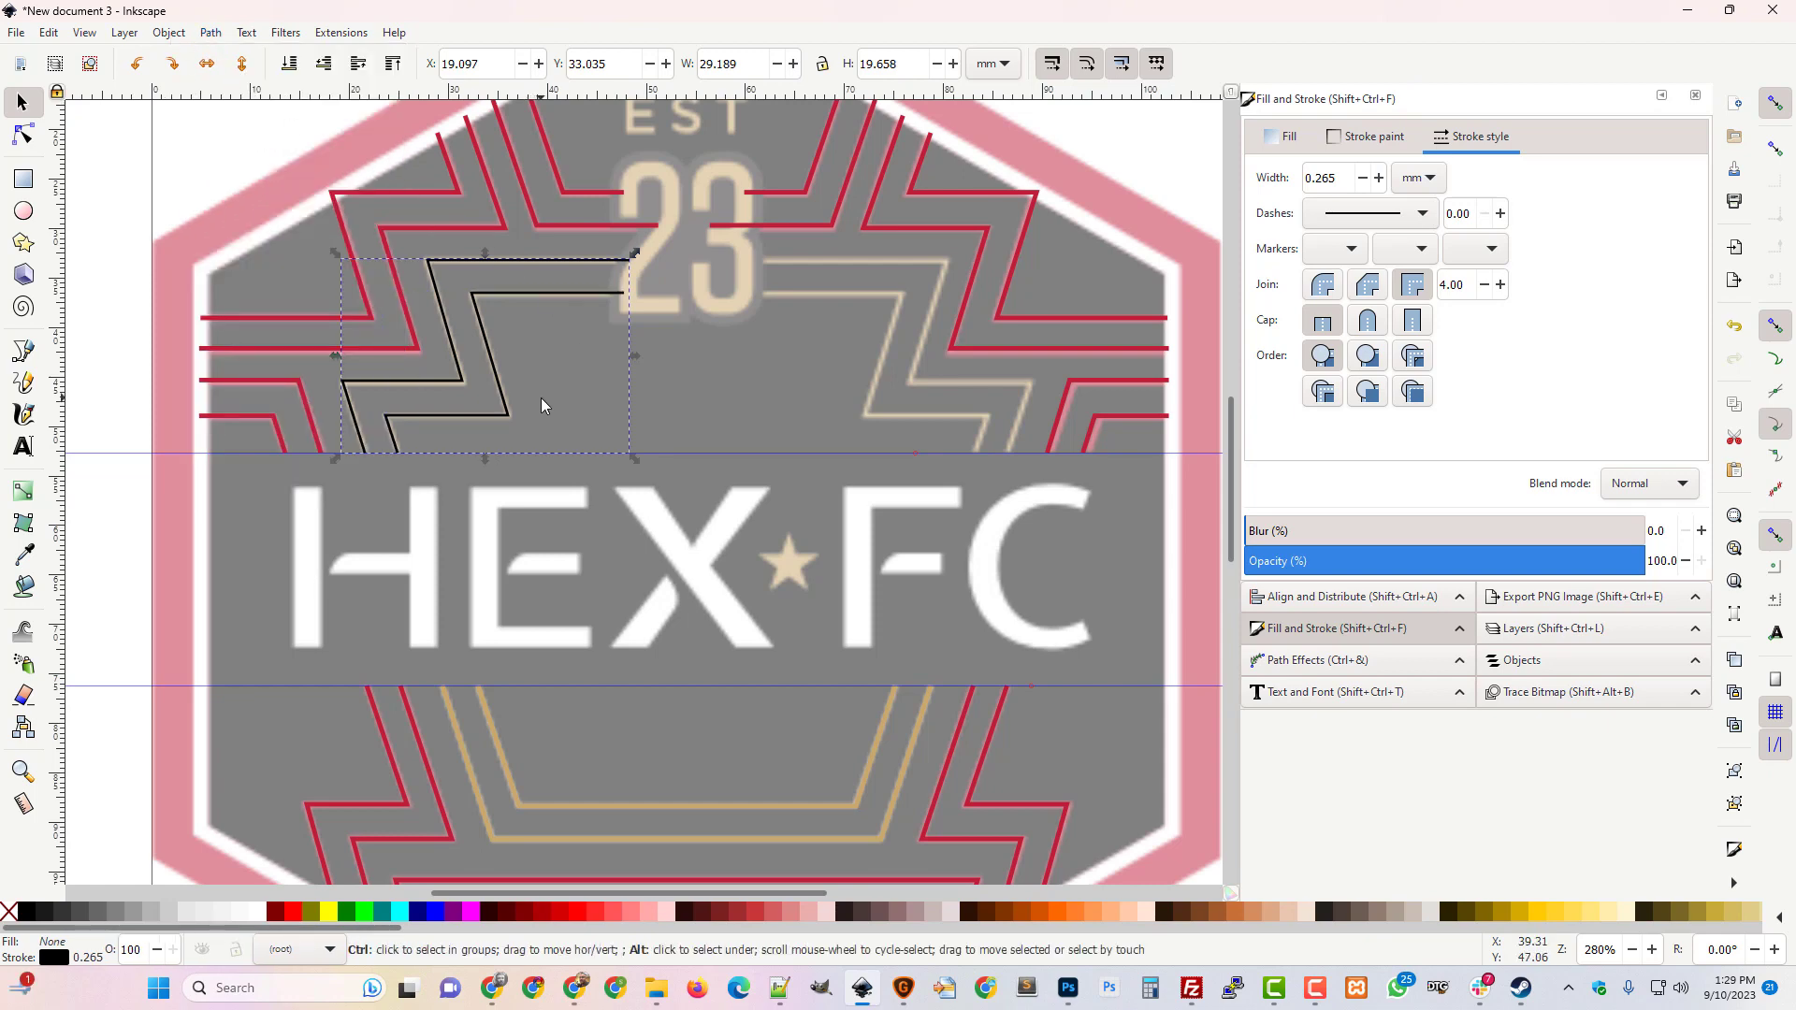
Duplicate the combined zigzag path, flip the copy horizontally, and align it over the tan reference lines to the right of the 23.
key(shift+alt+b)
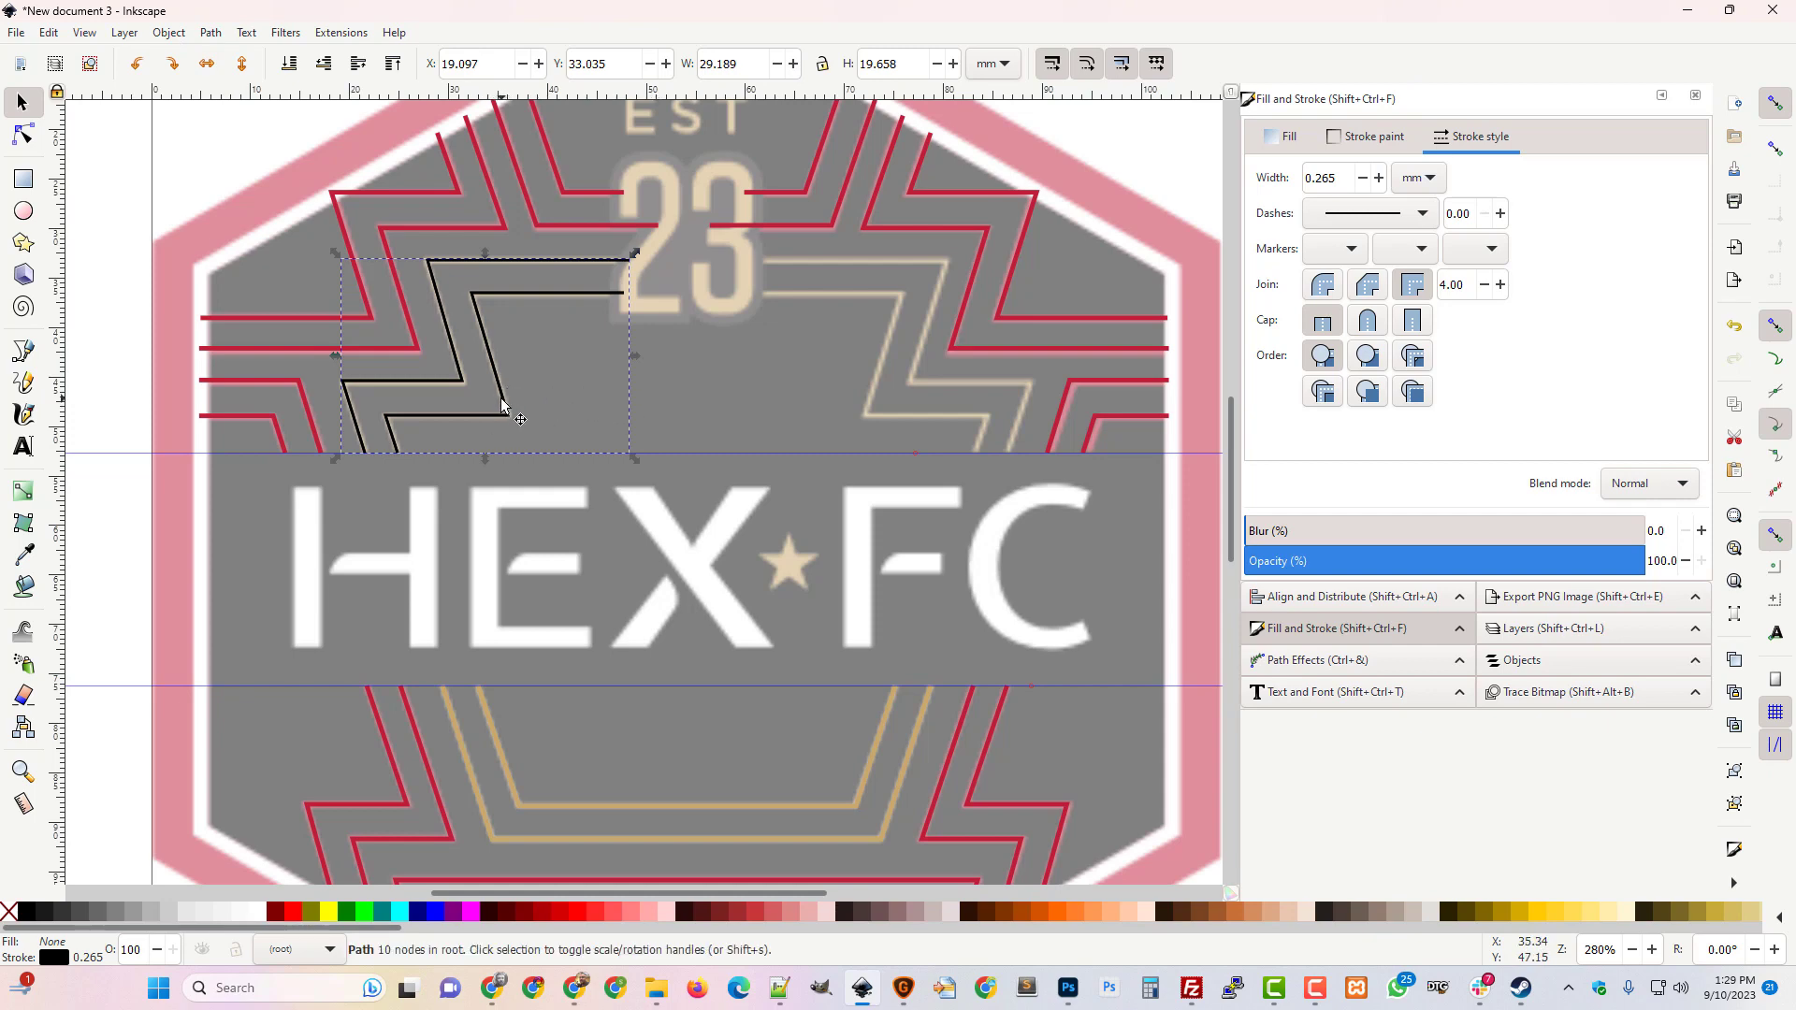
drag(510, 414, 945, 418)
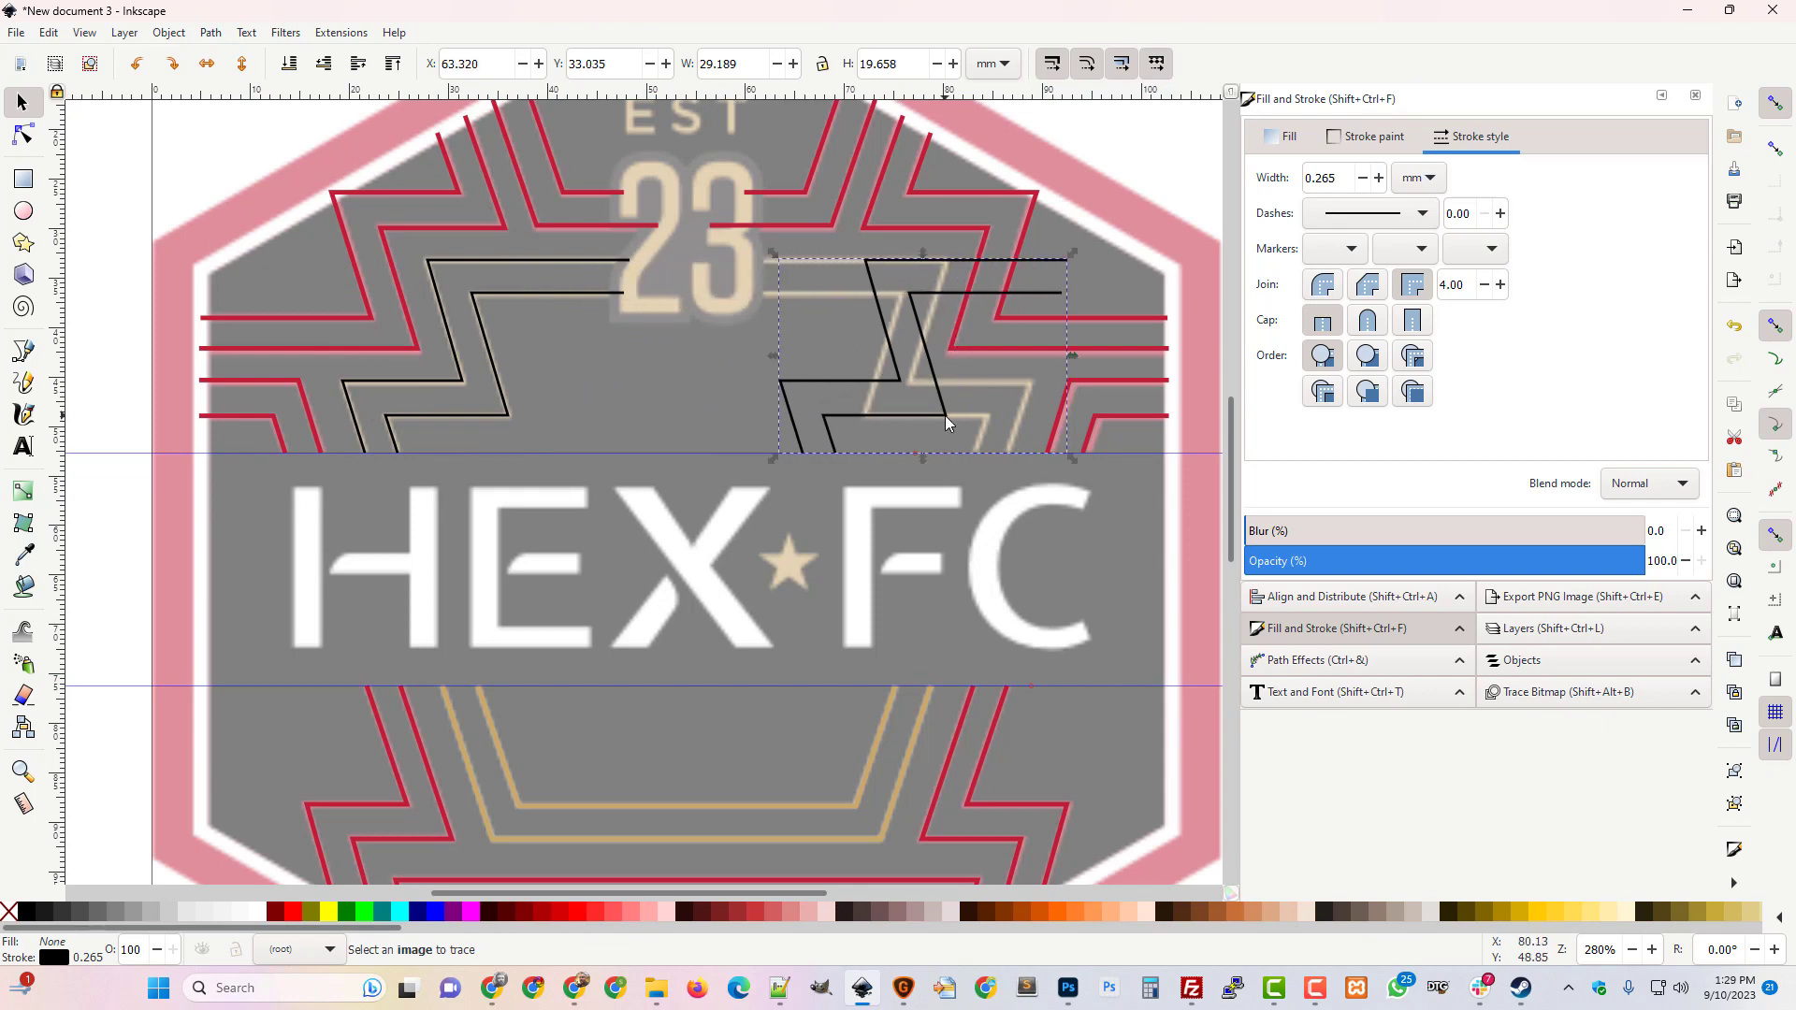
click(169, 36)
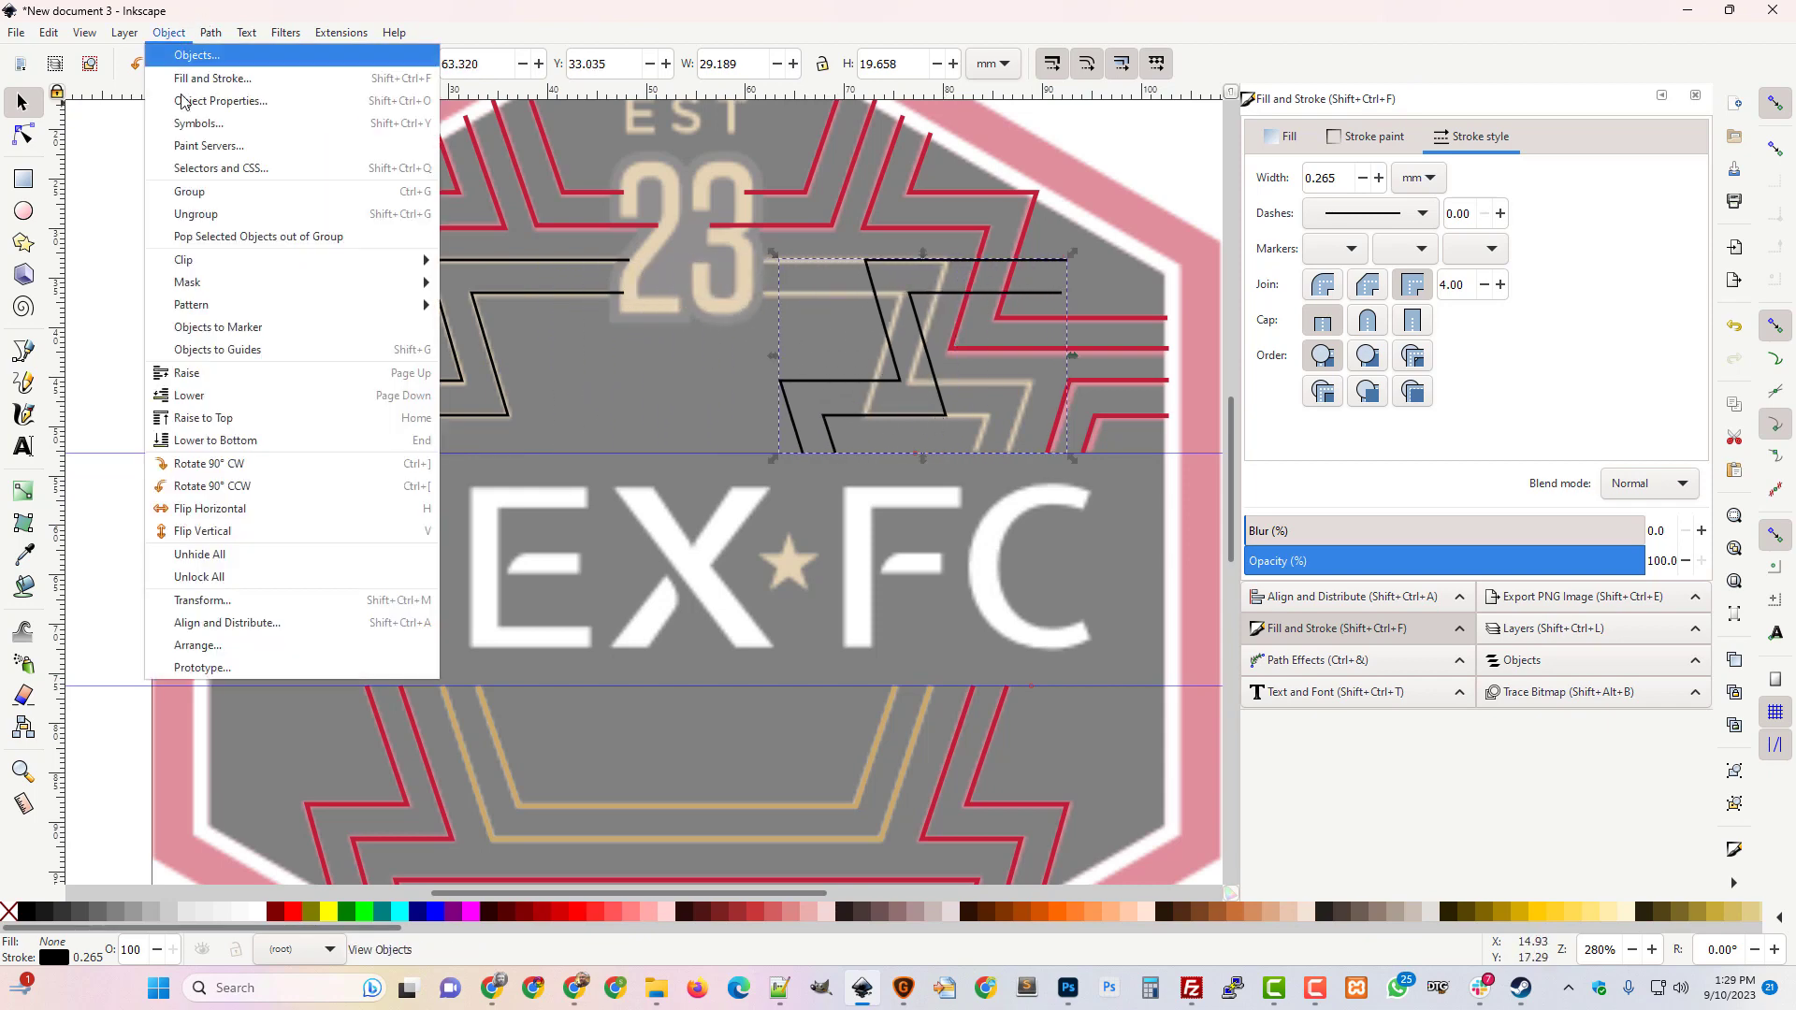
click(262, 524)
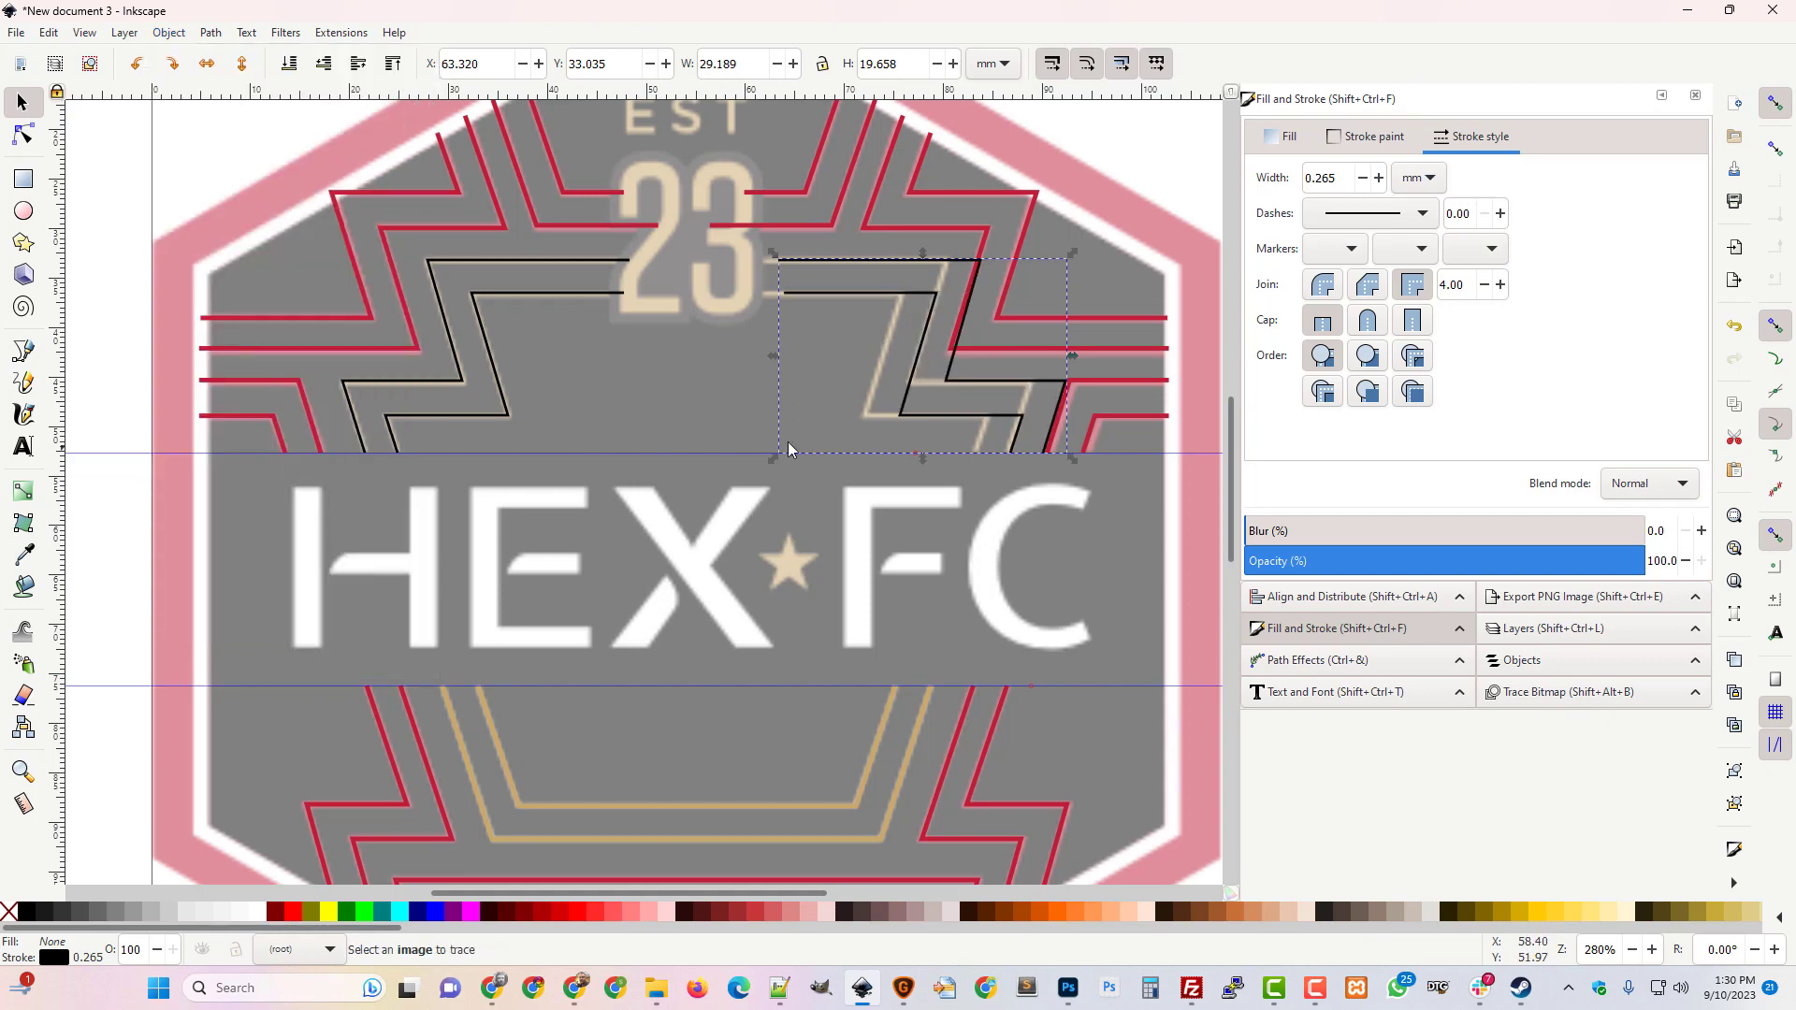
drag(995, 416, 957, 417)
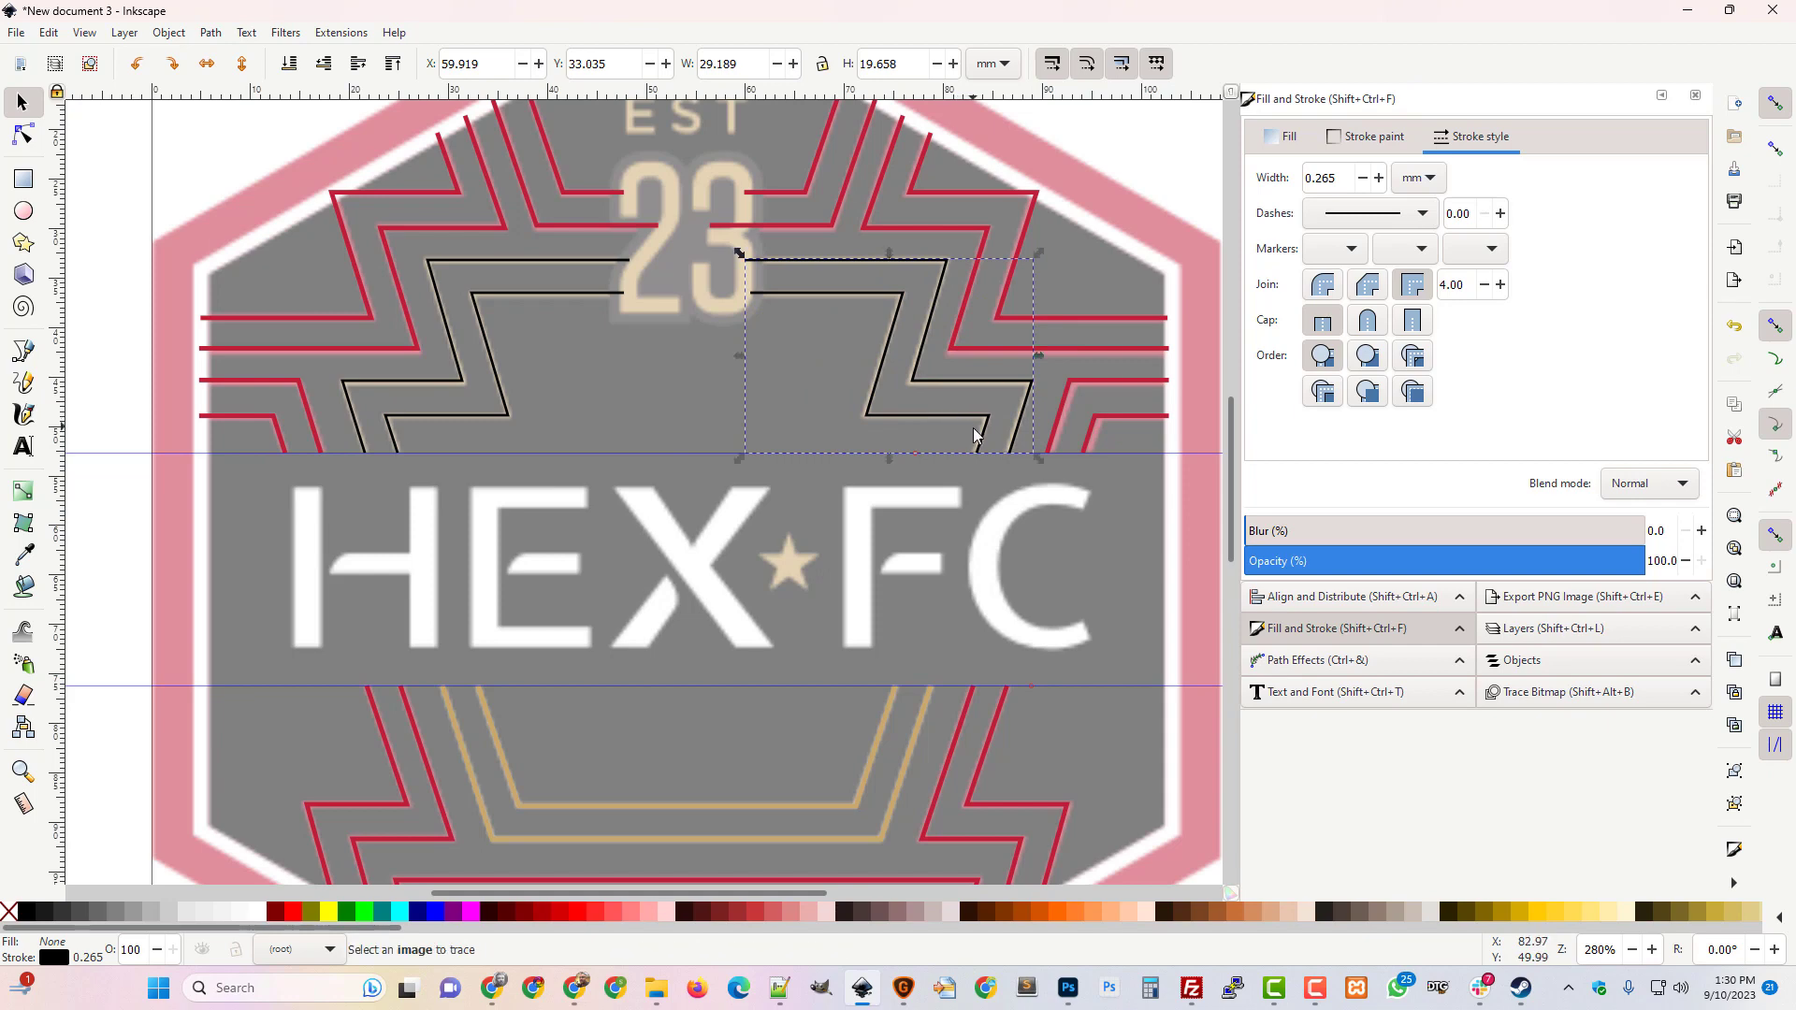
Raise the tan path below HEX FC to the top and combine it with both black zigzag paths to share its stroke style.
click(812, 807)
click(164, 35)
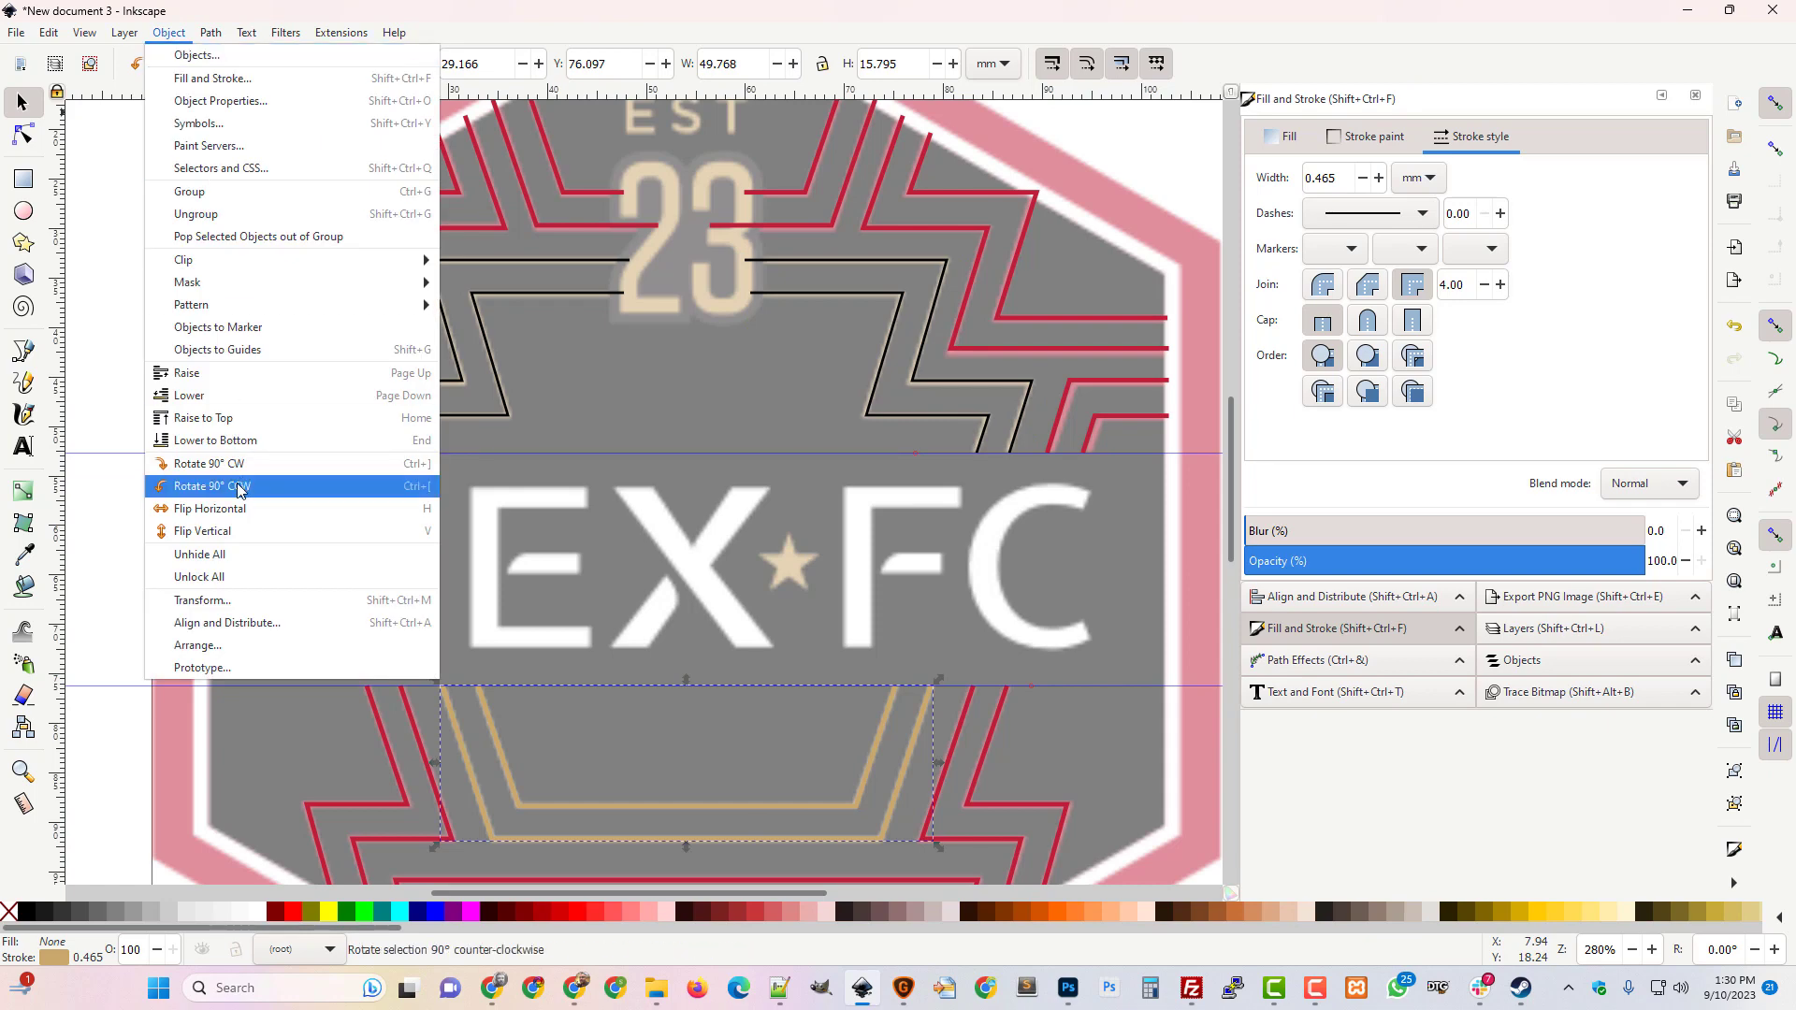
click(266, 428)
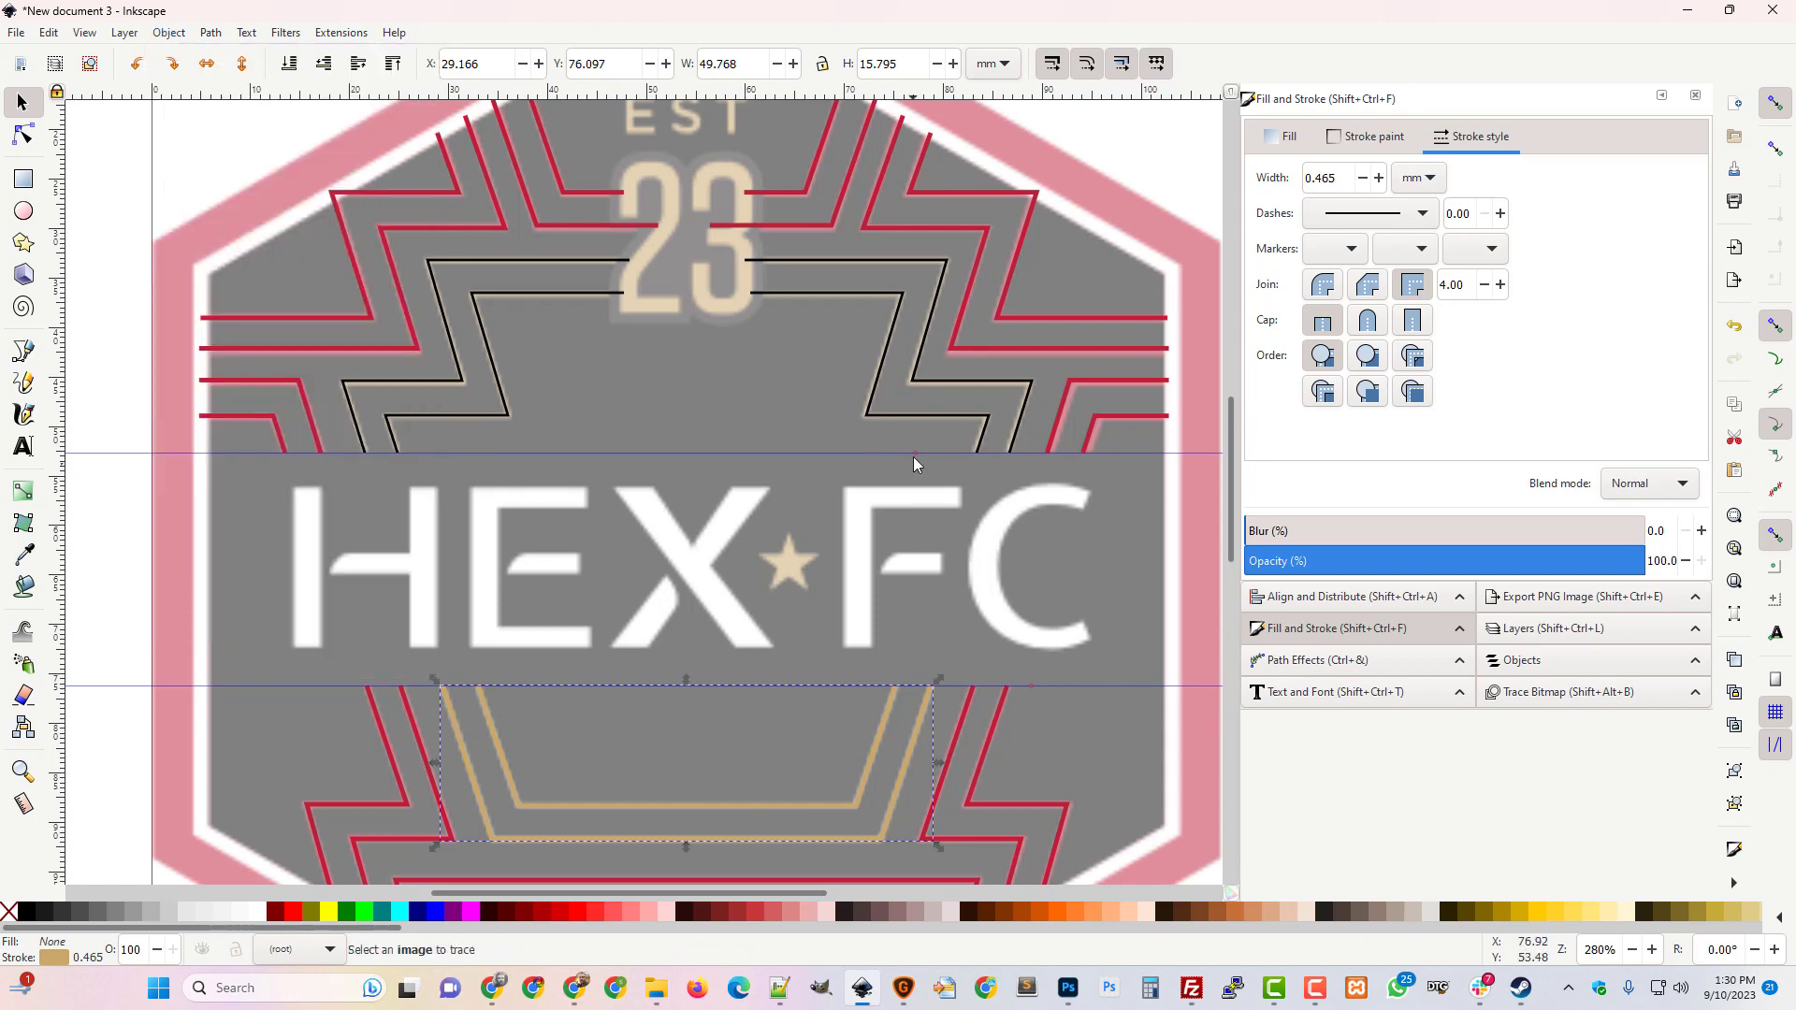
shift+click(890, 417)
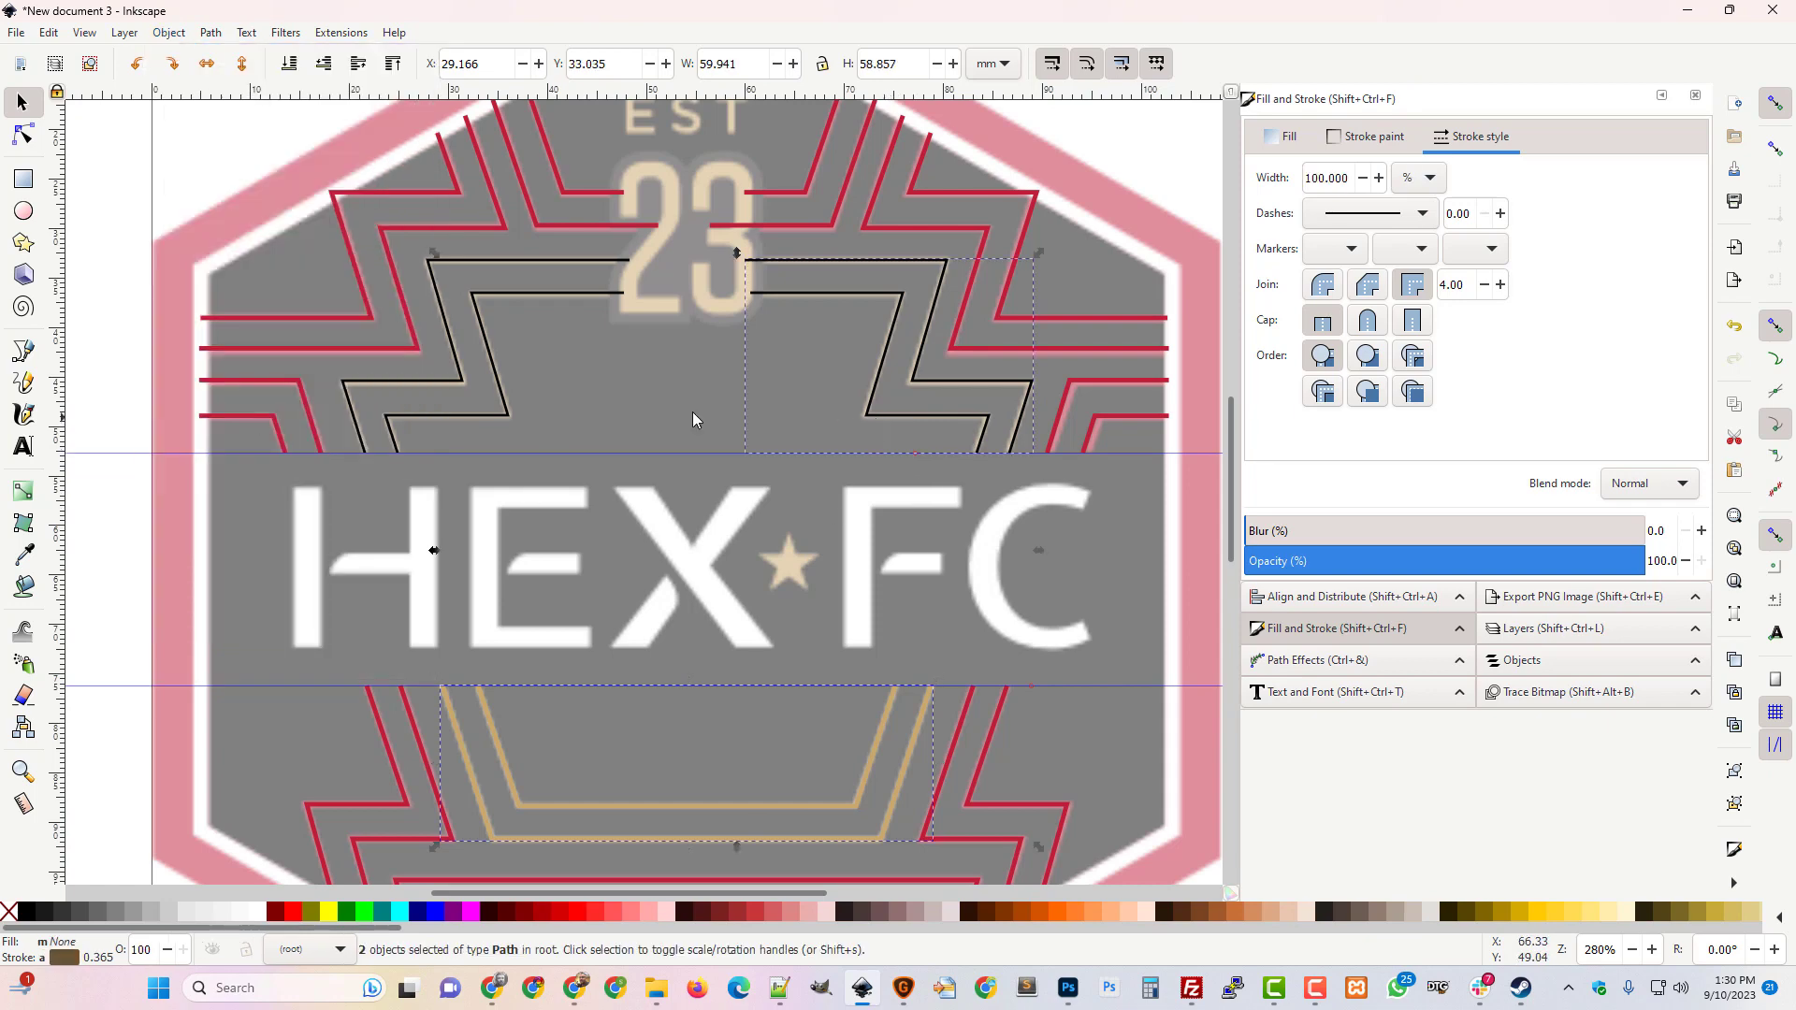
shift+click(503, 396)
click(211, 33)
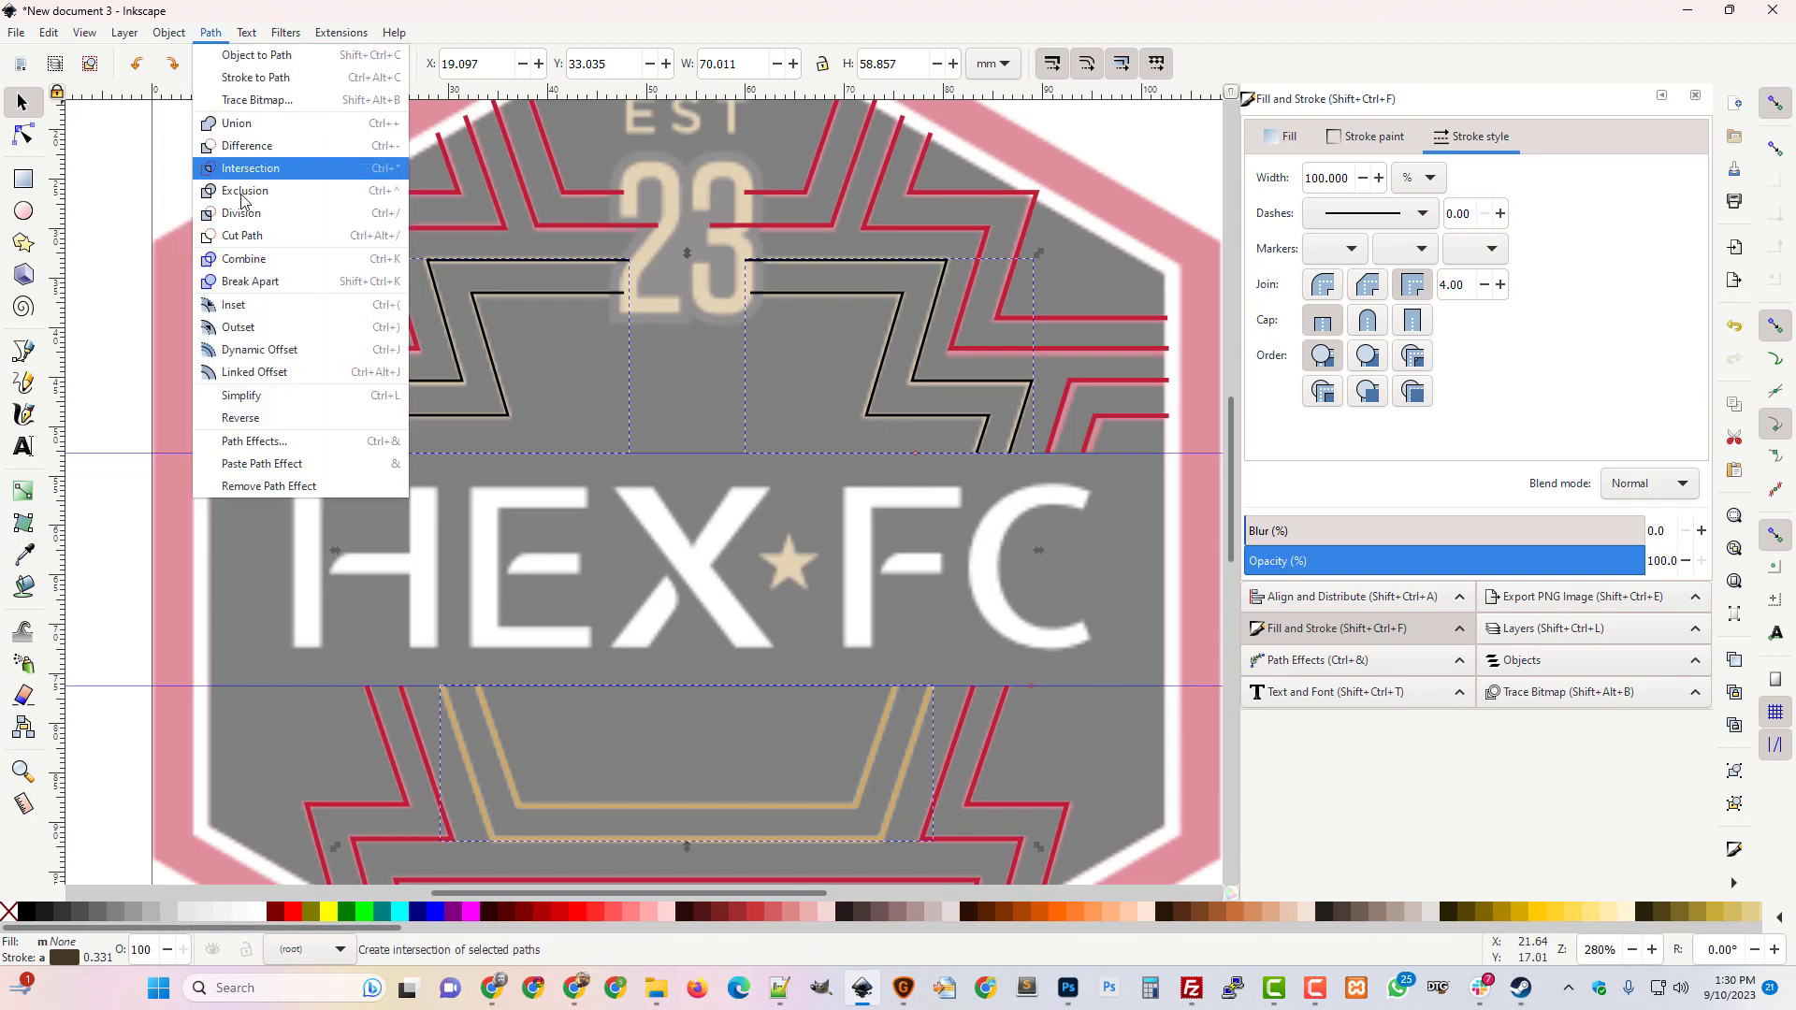
click(251, 258)
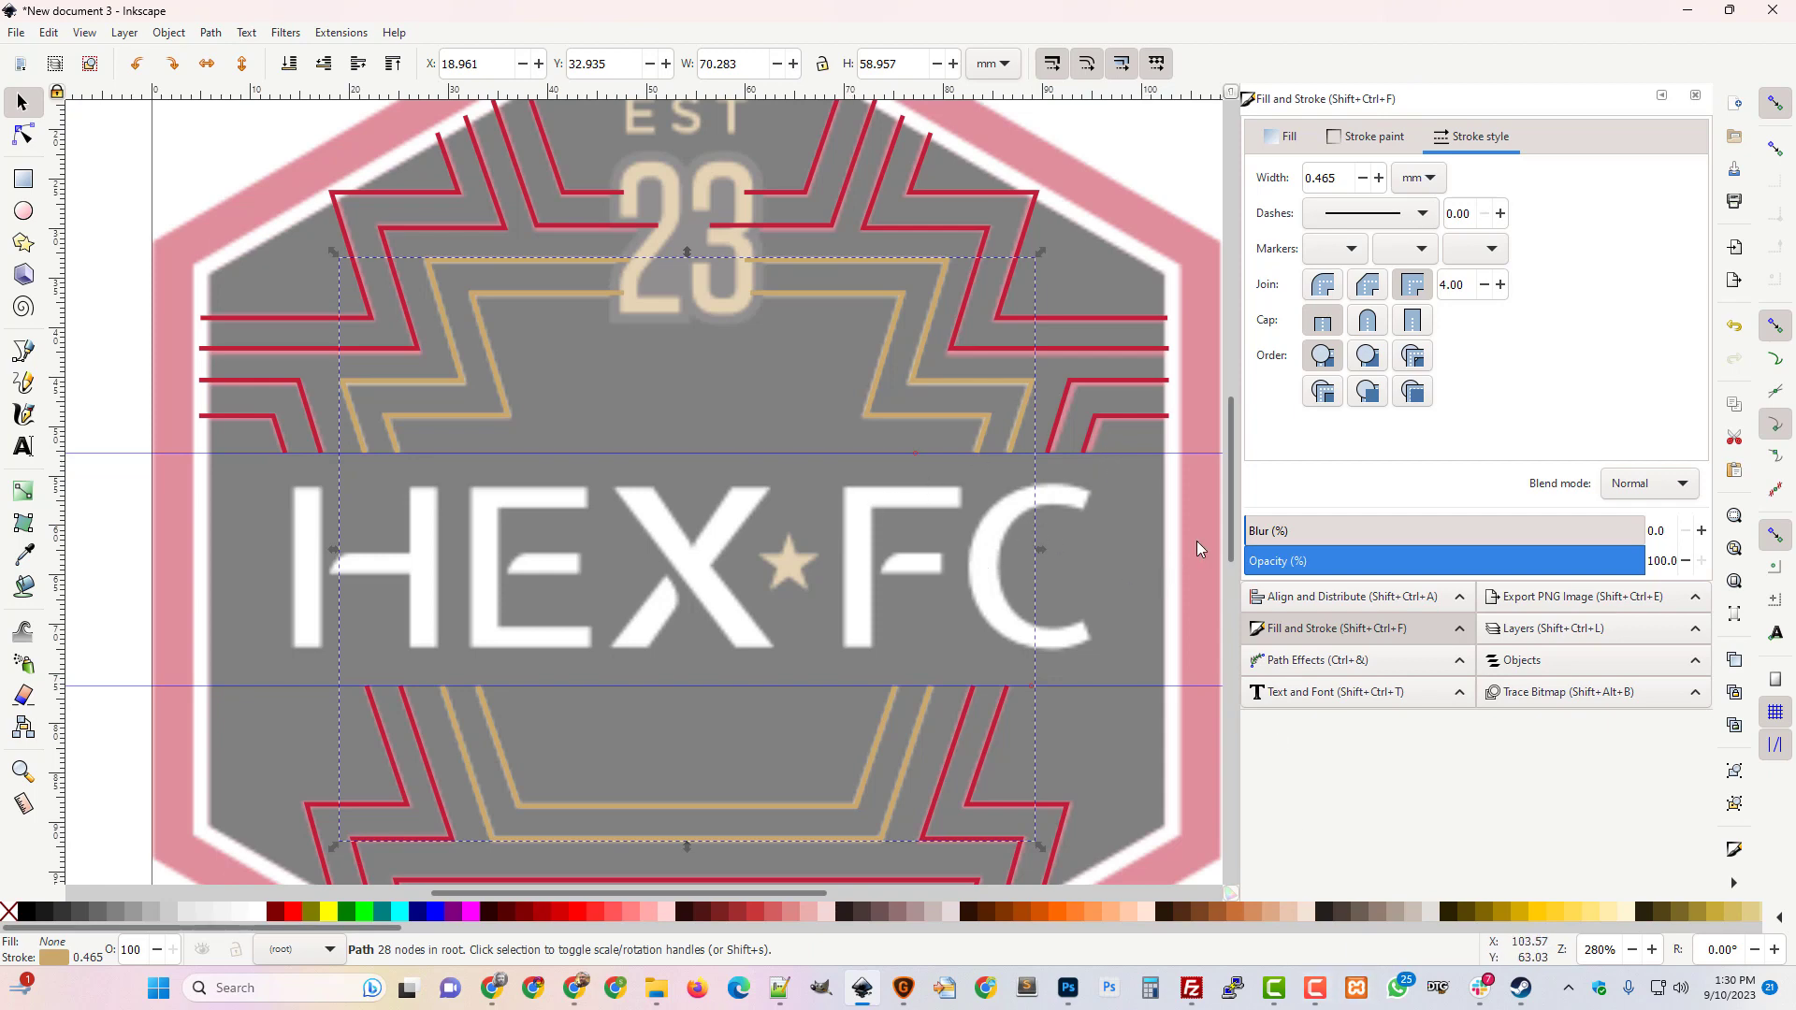
Hide the Reference layer and save the drawing as Hex Lines in Inkscape SVG format.
click(1531, 641)
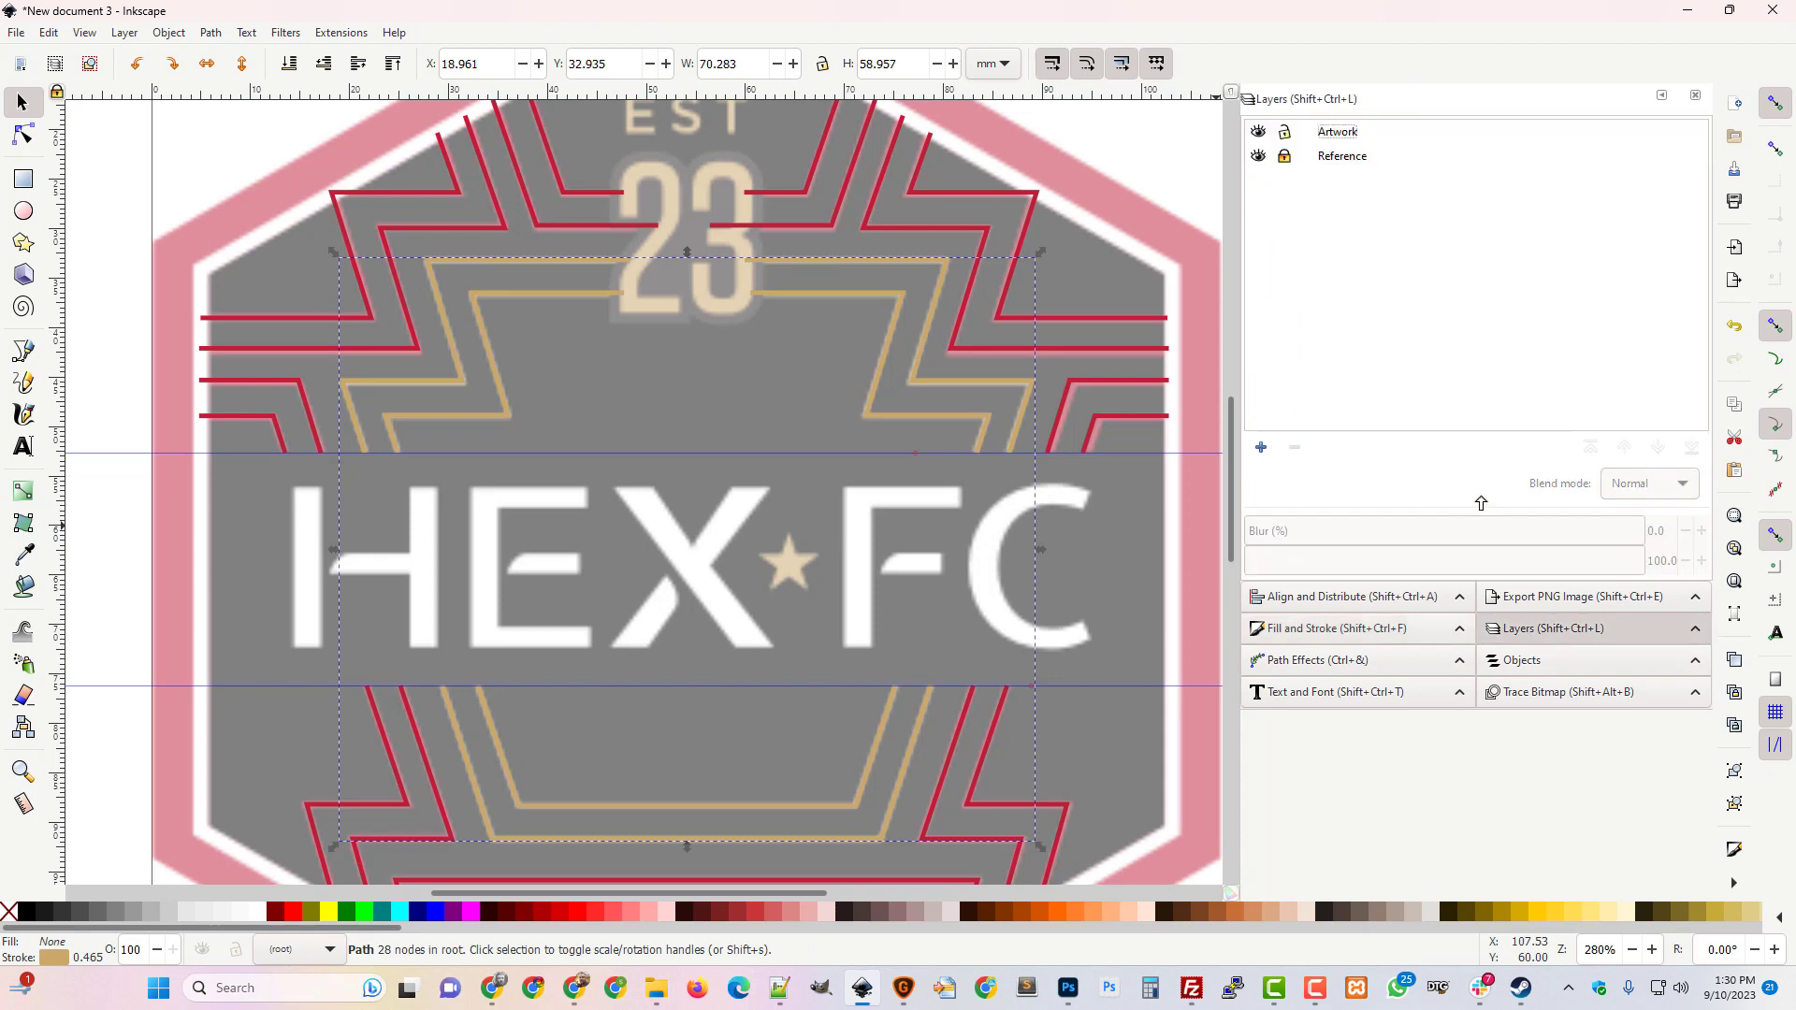
click(1259, 157)
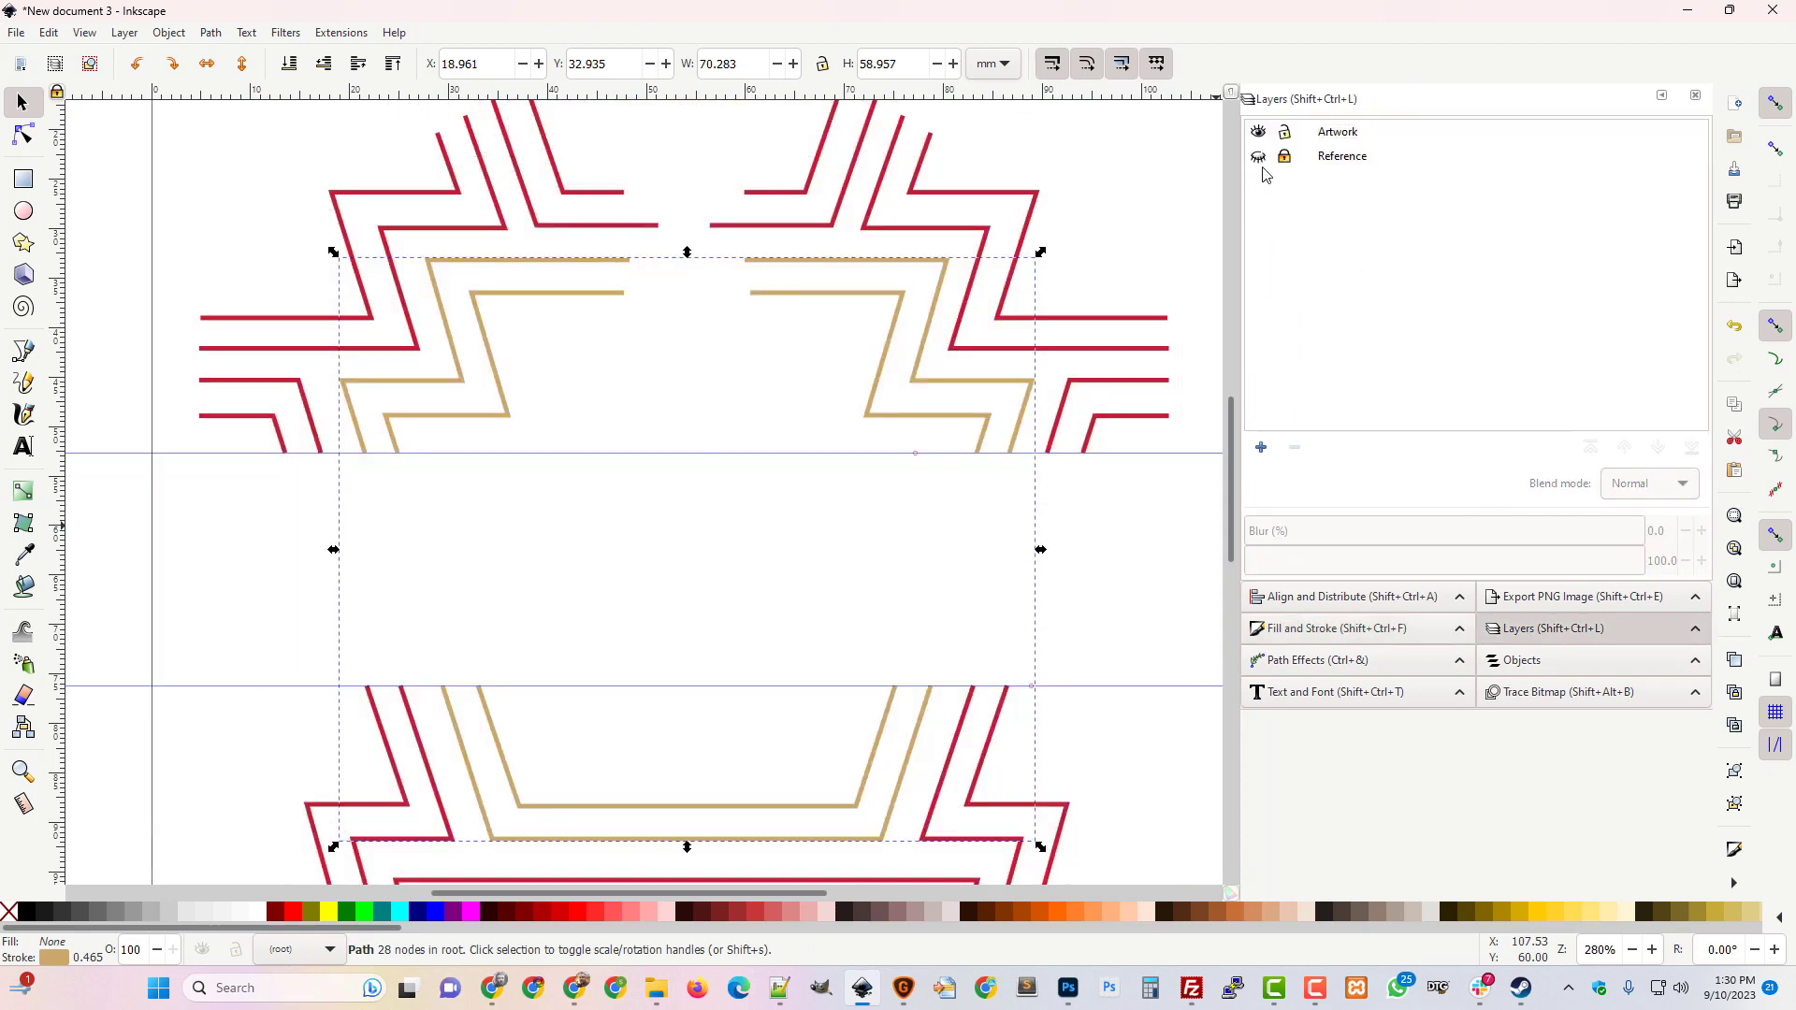
click(16, 32)
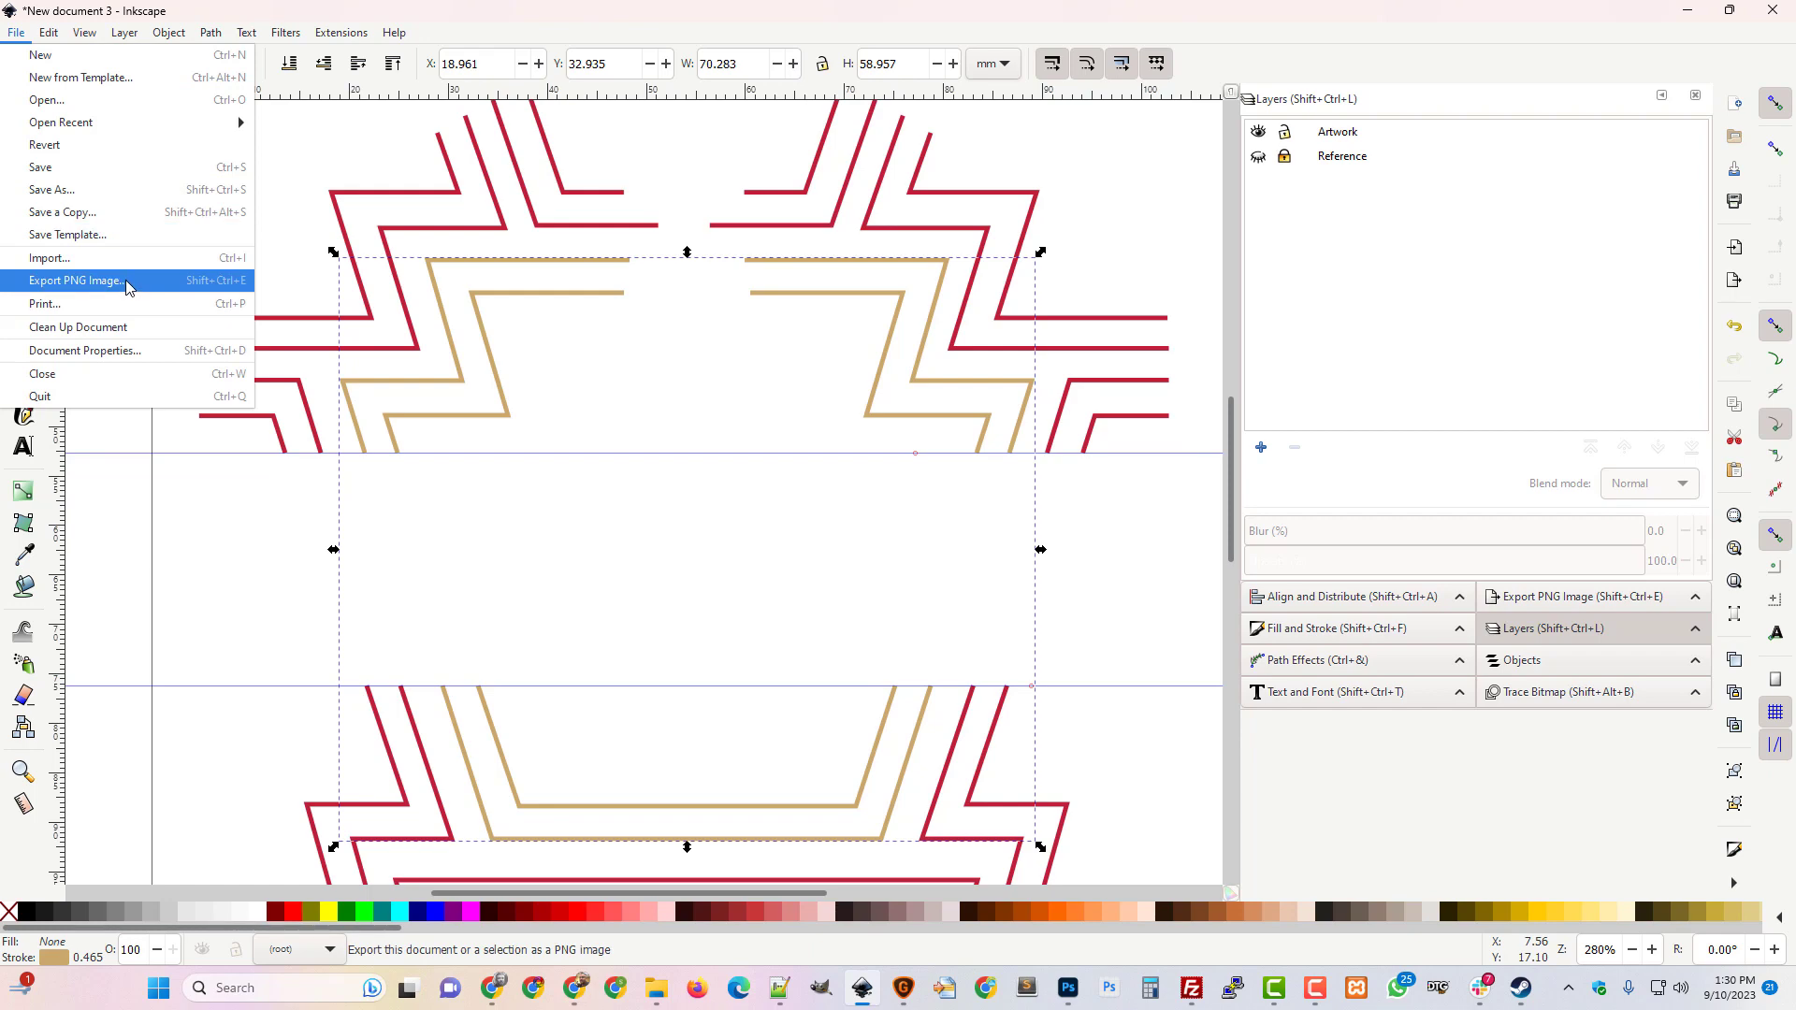
click(68, 190)
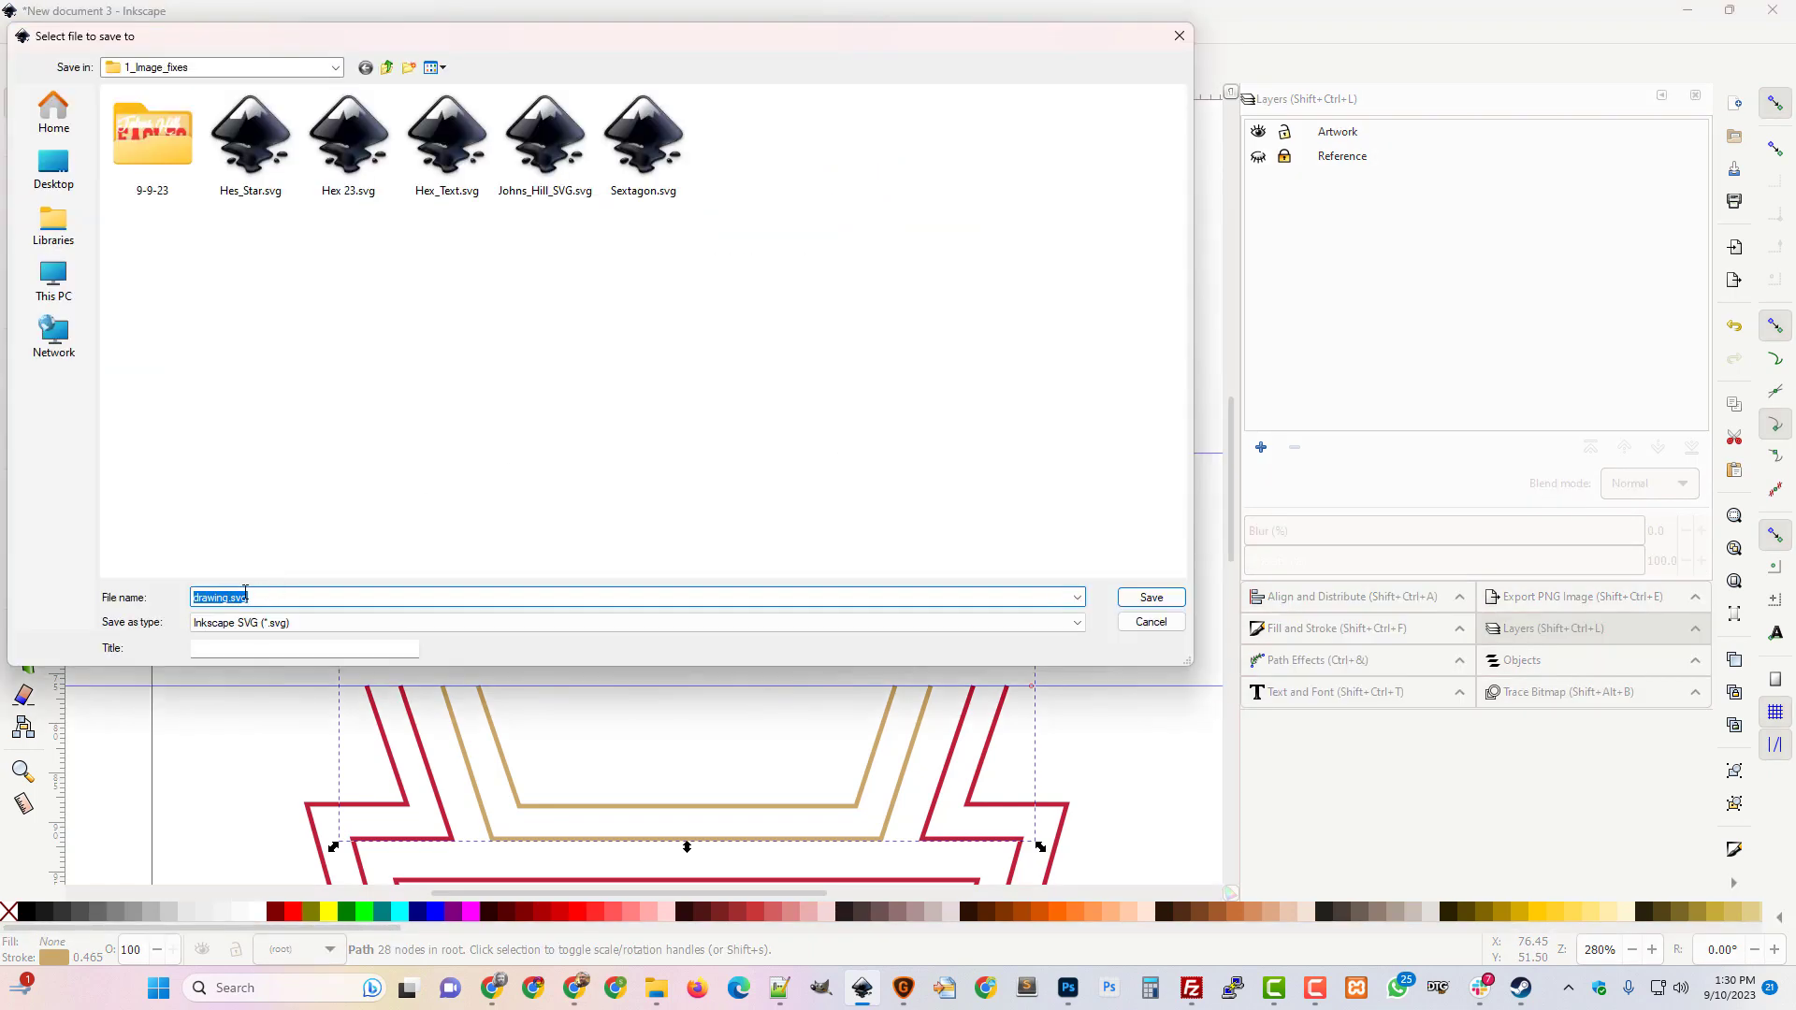
click(229, 596)
double_click(224, 596)
text(Hex Lines)
key(Return)
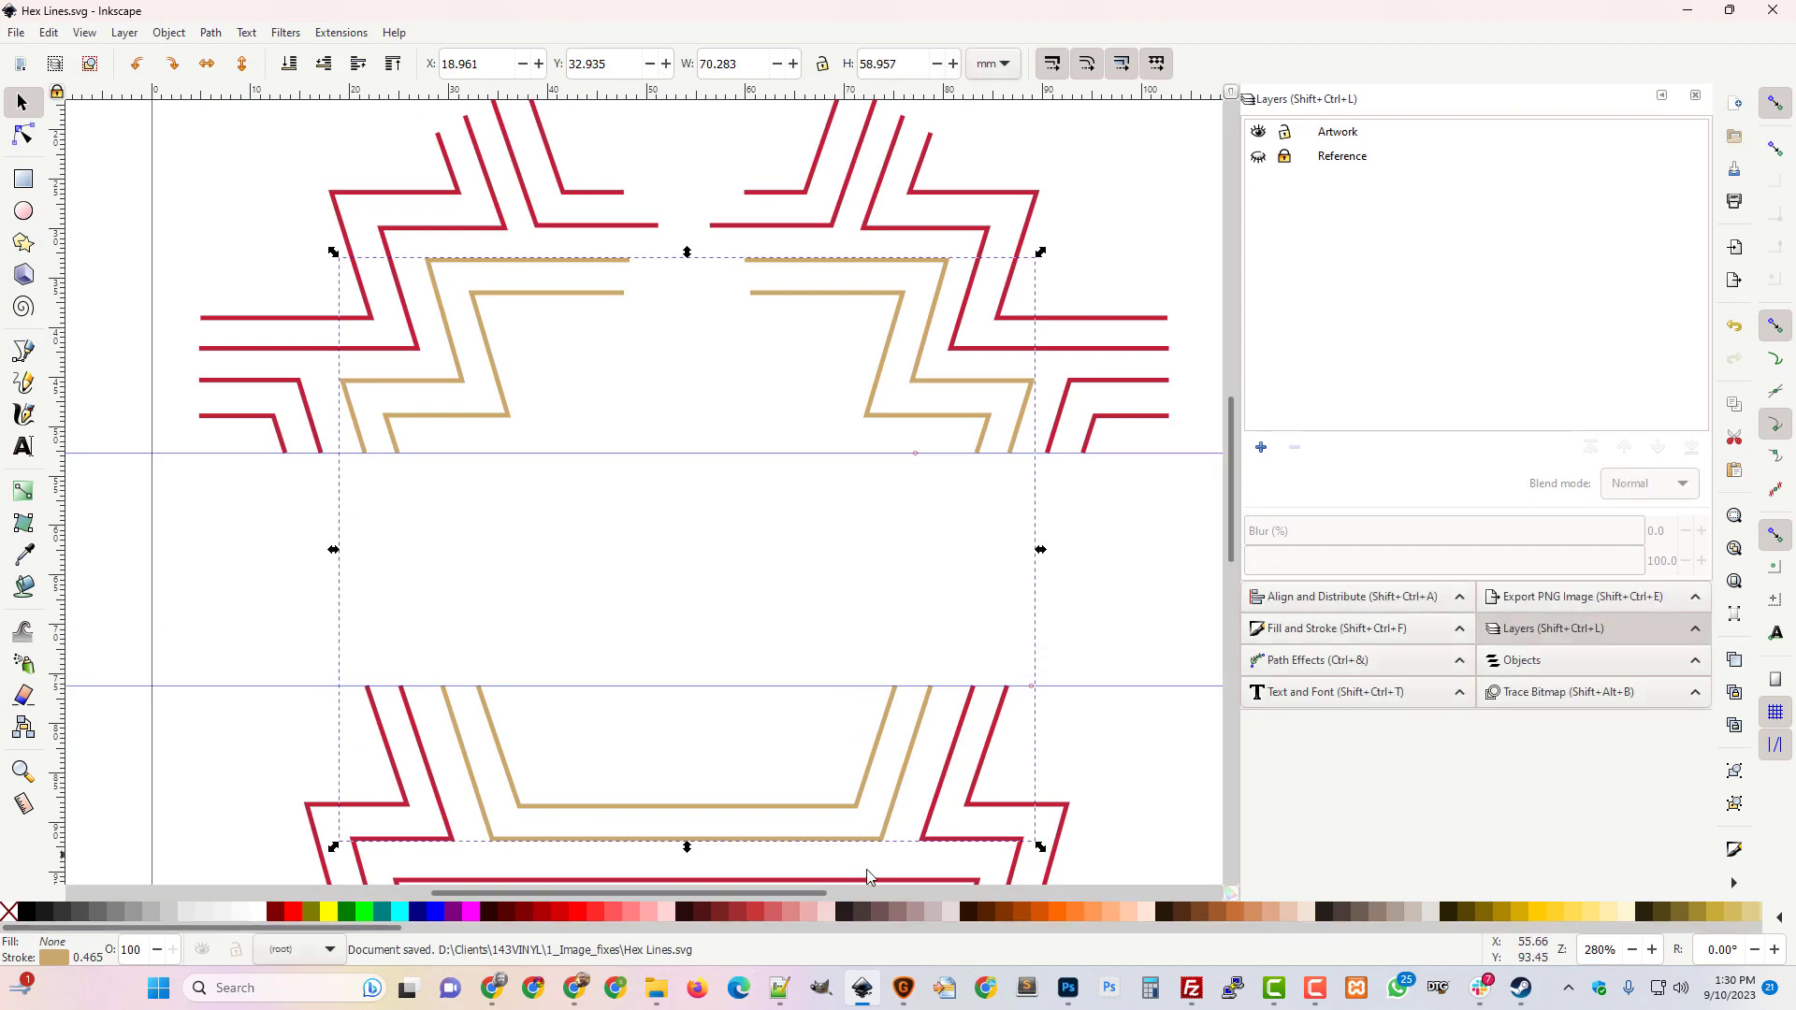
Switch to Photoshop and place Hex Lines.svg from the 1_Image_fixes folder into the Hex-FC.png document.
click(1068, 988)
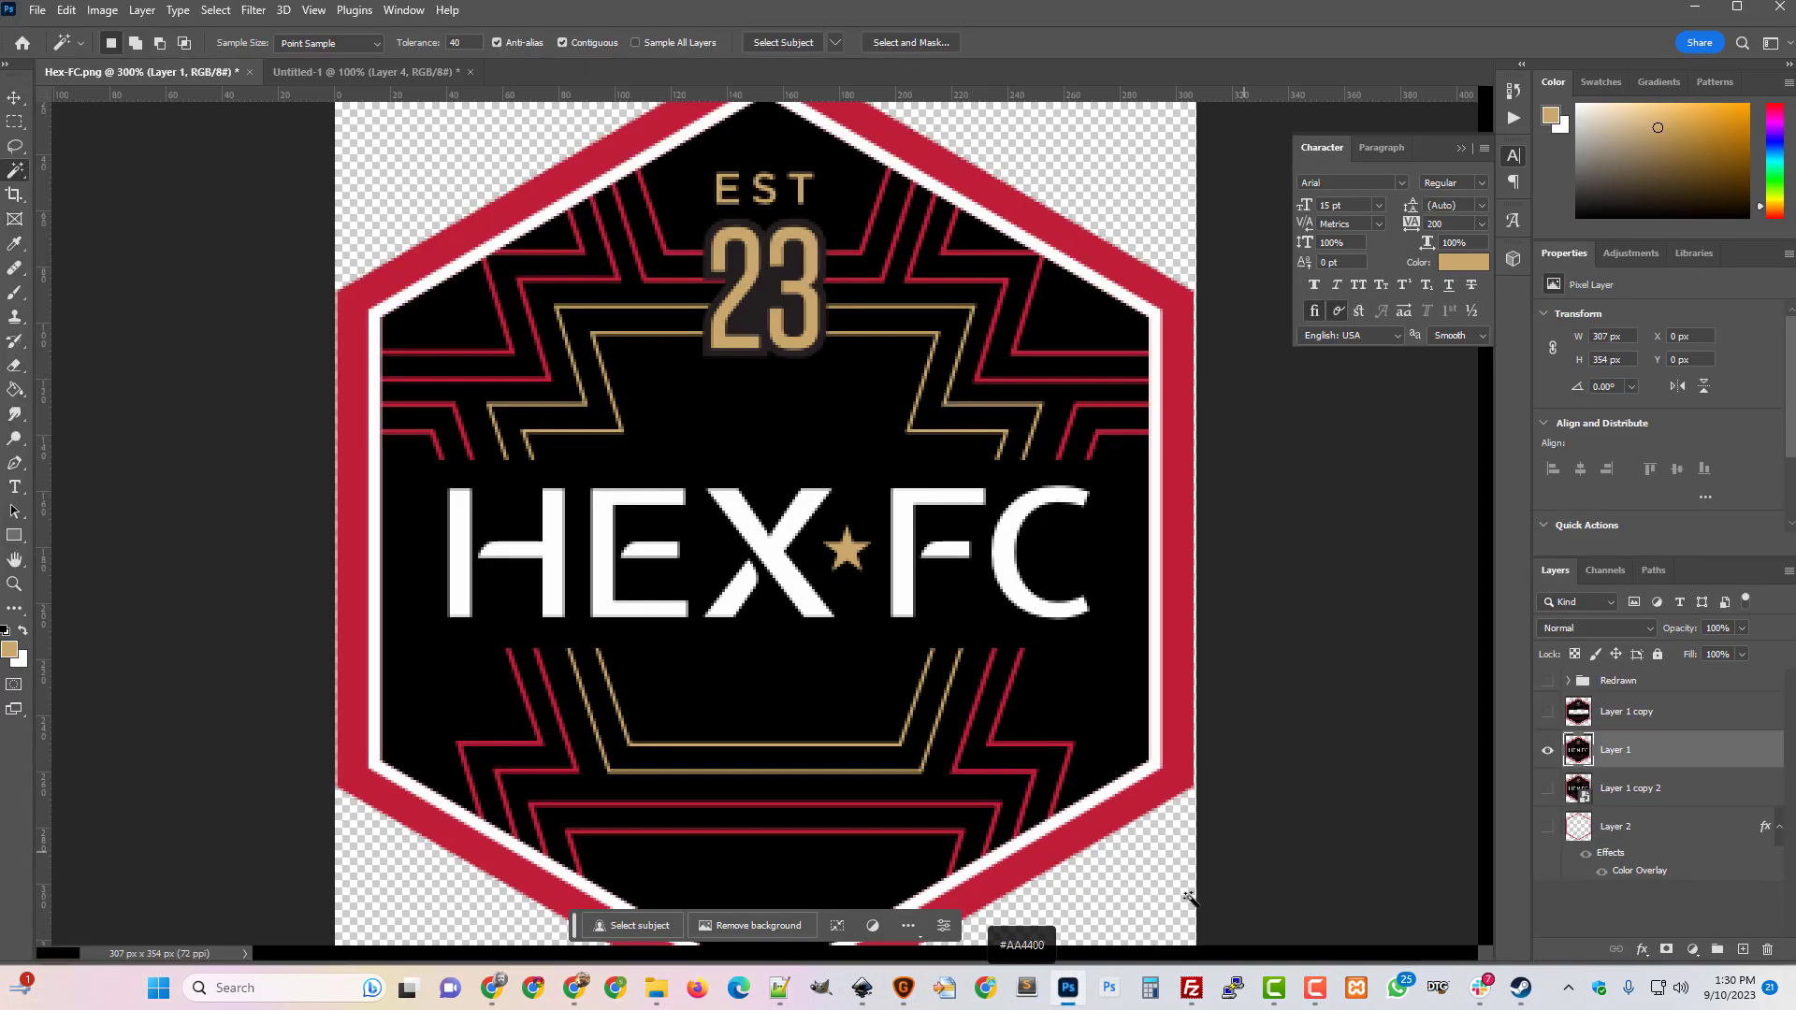
click(655, 988)
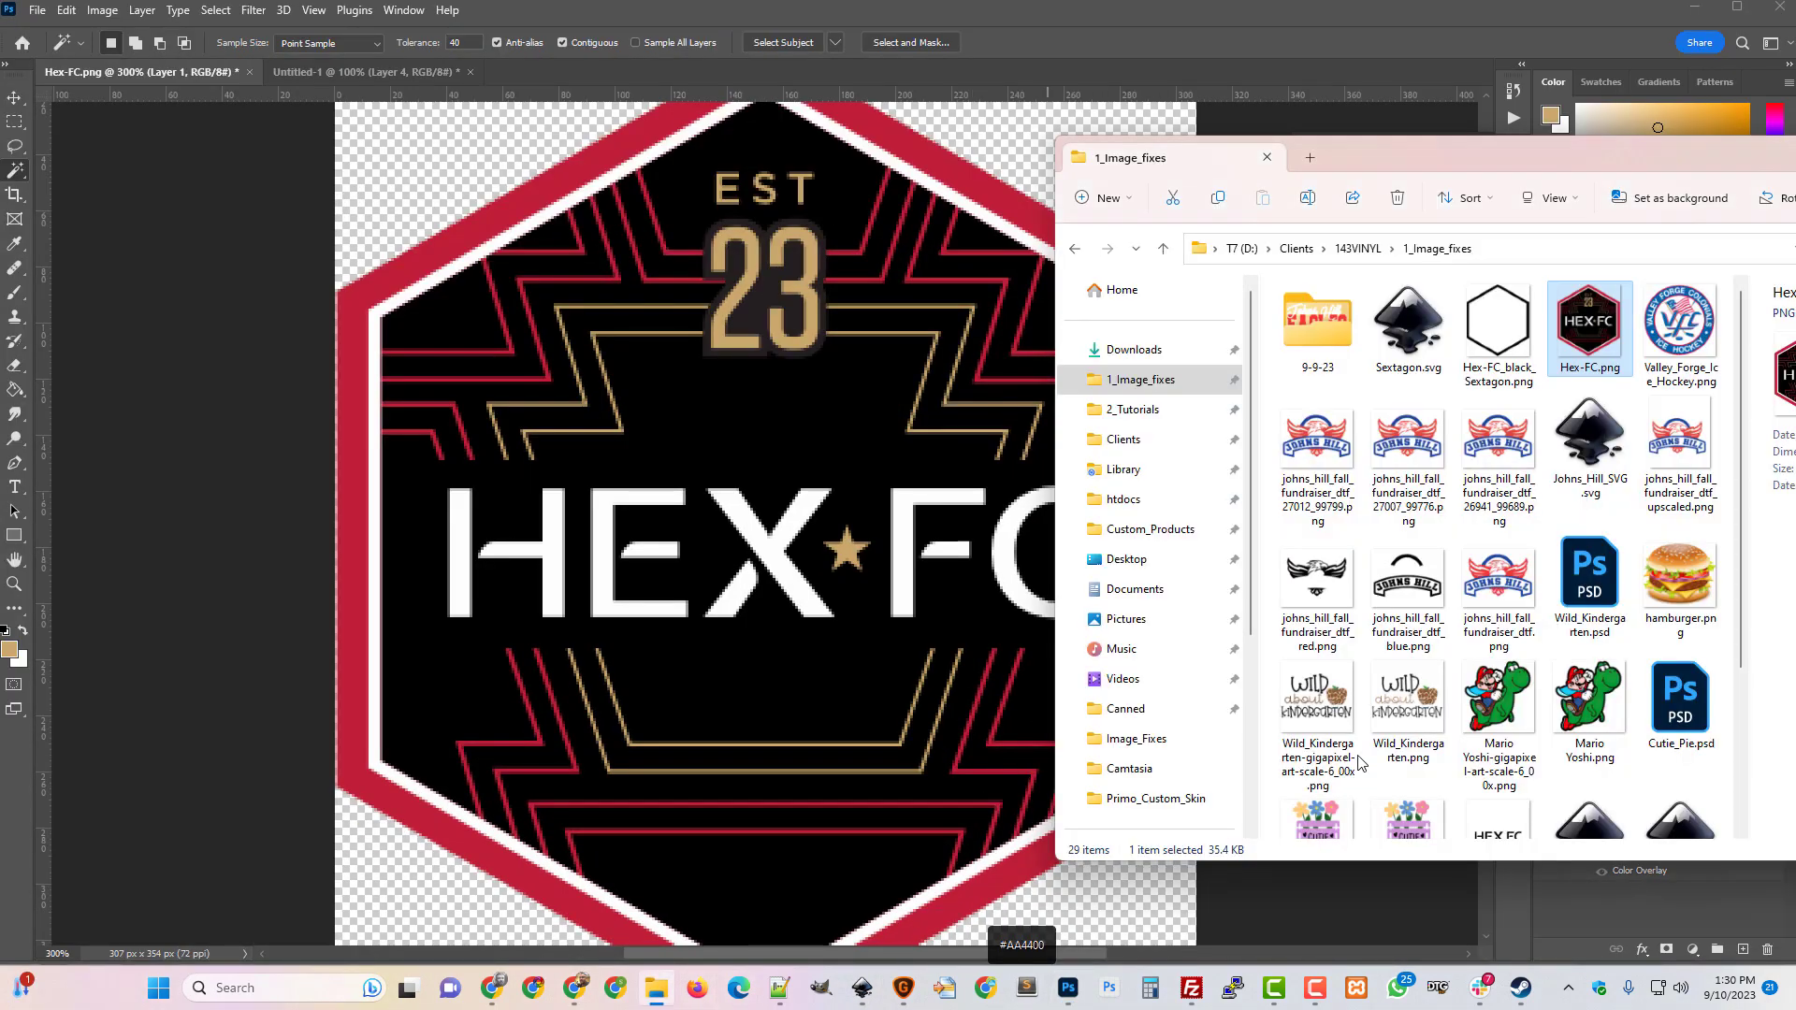
scroll(1587, 730, down, 2)
click(1594, 748)
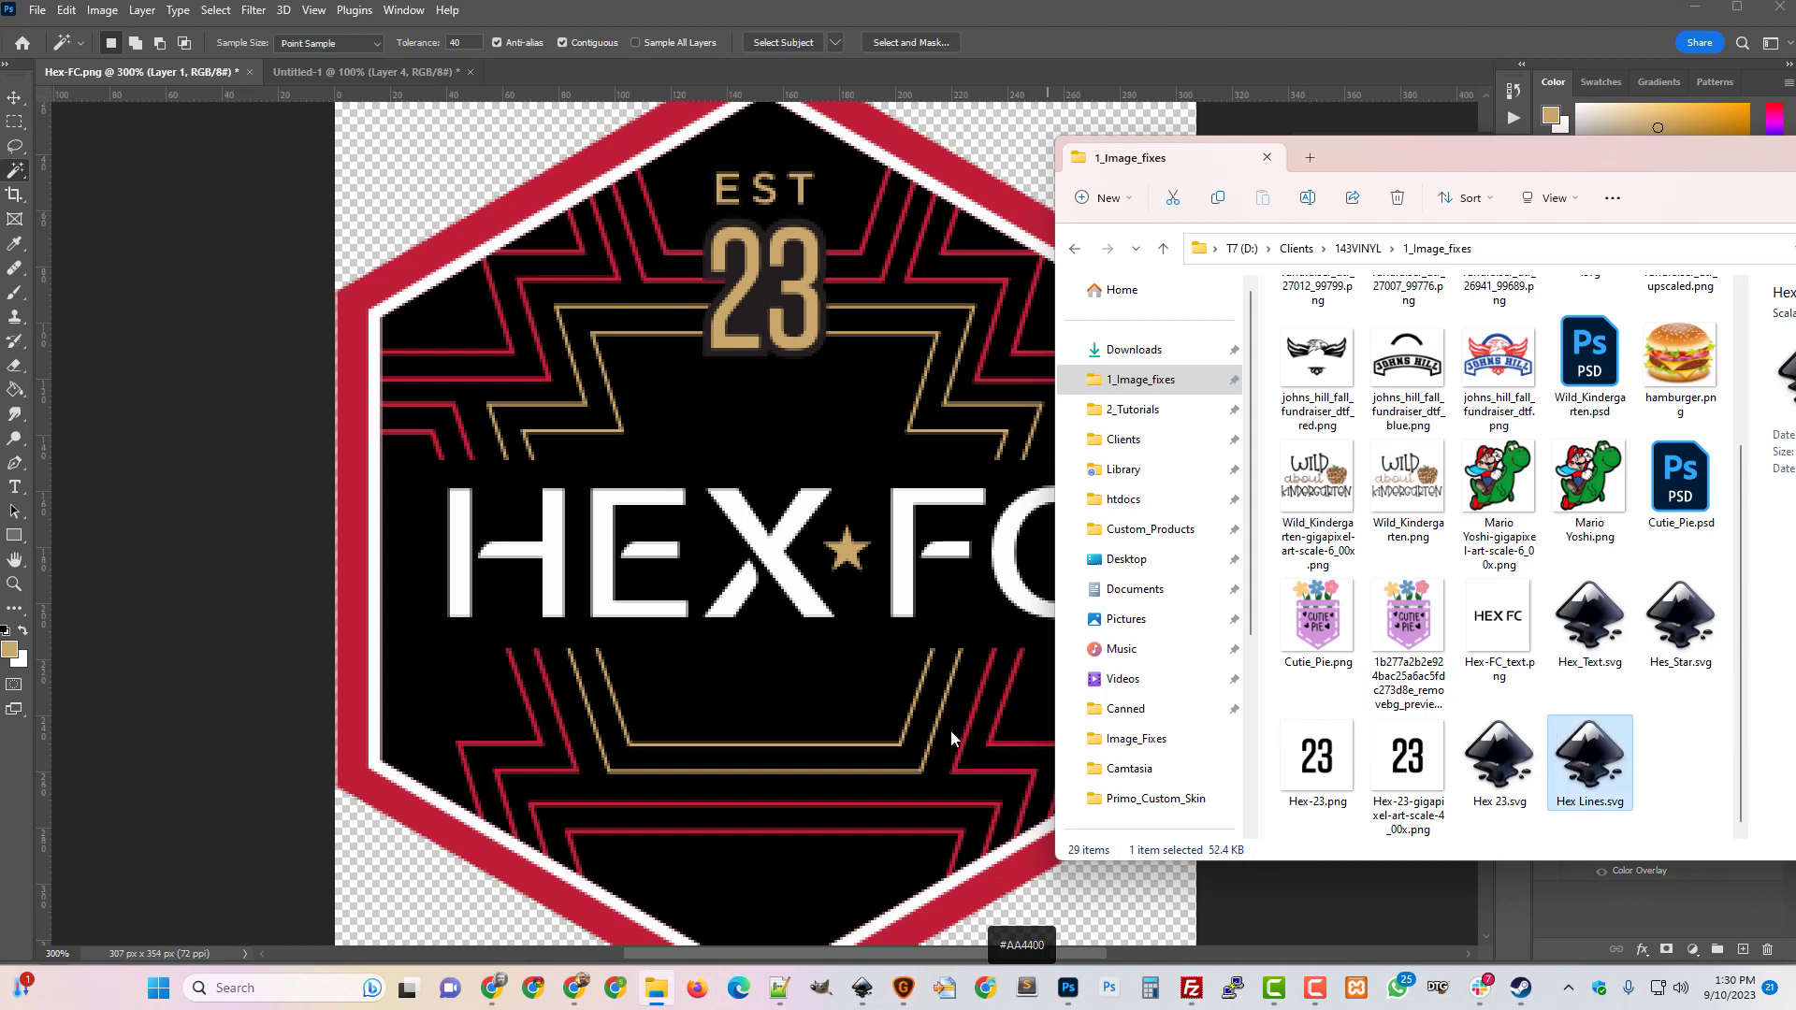
drag(951, 738, 820, 732)
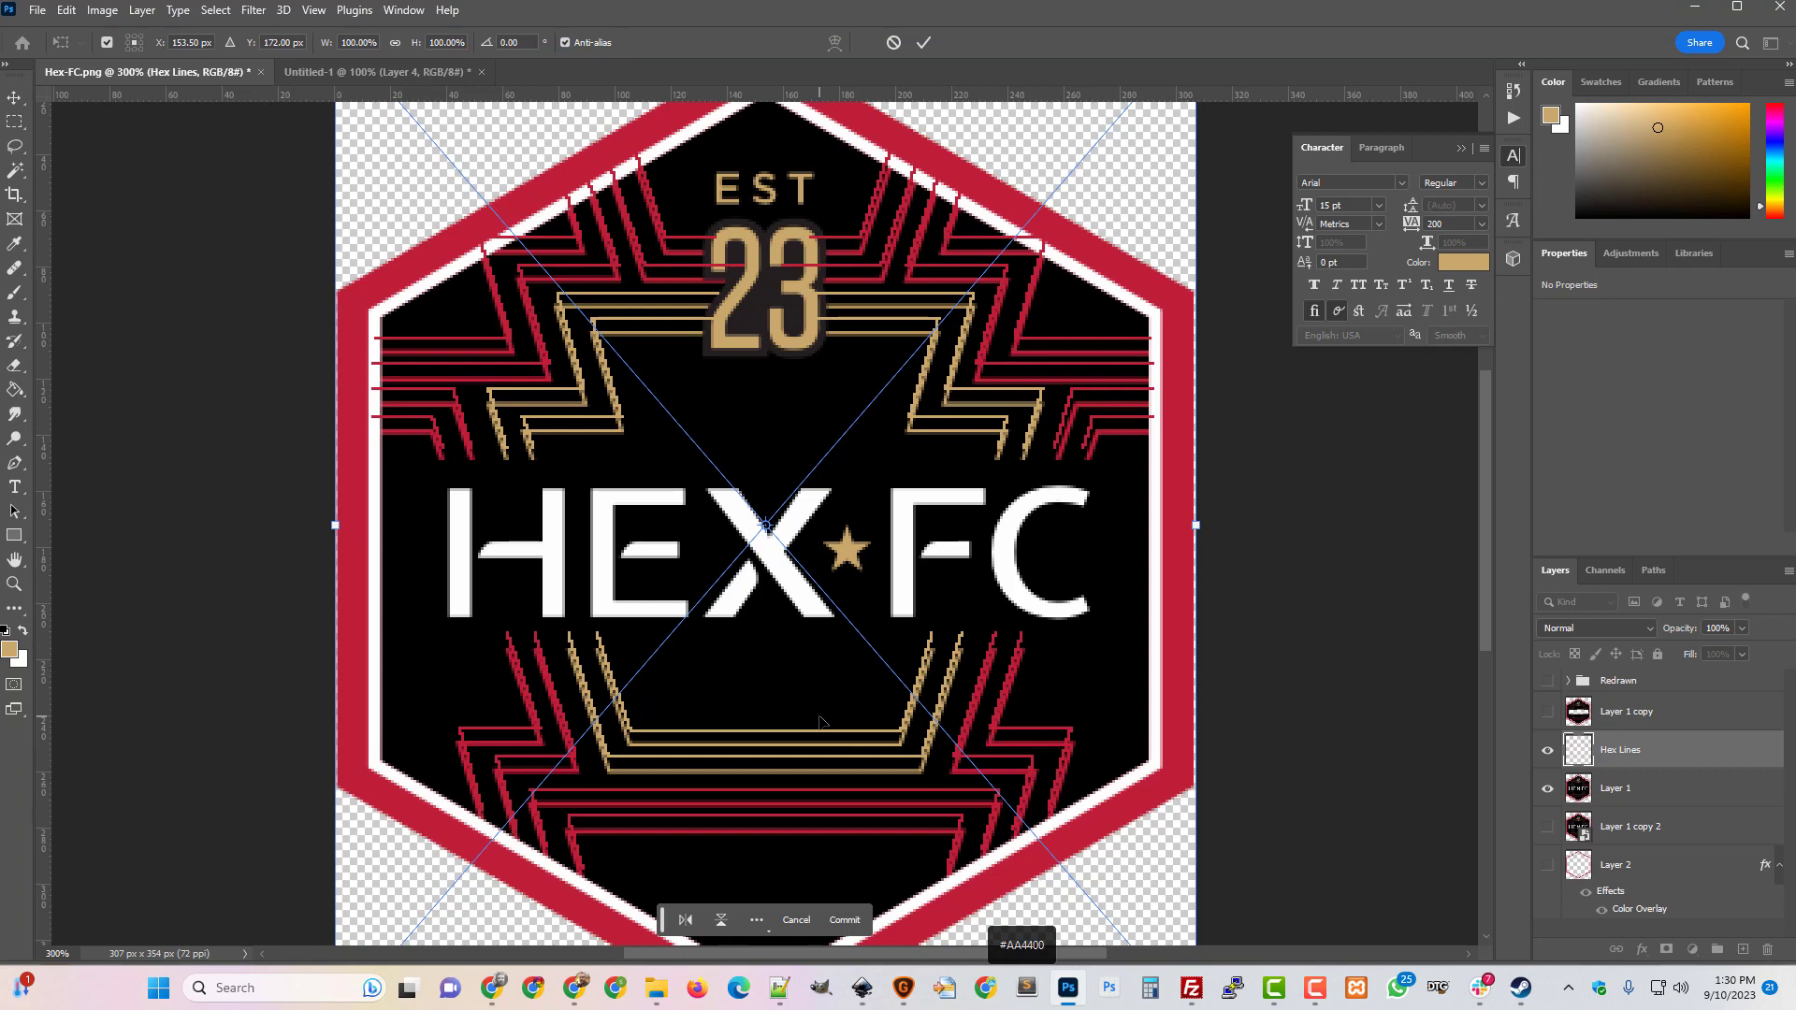
Nudge the placed Hex Lines artwork down until it overlays the original logo lines, and commit the placement.
key(ctrl+minus)
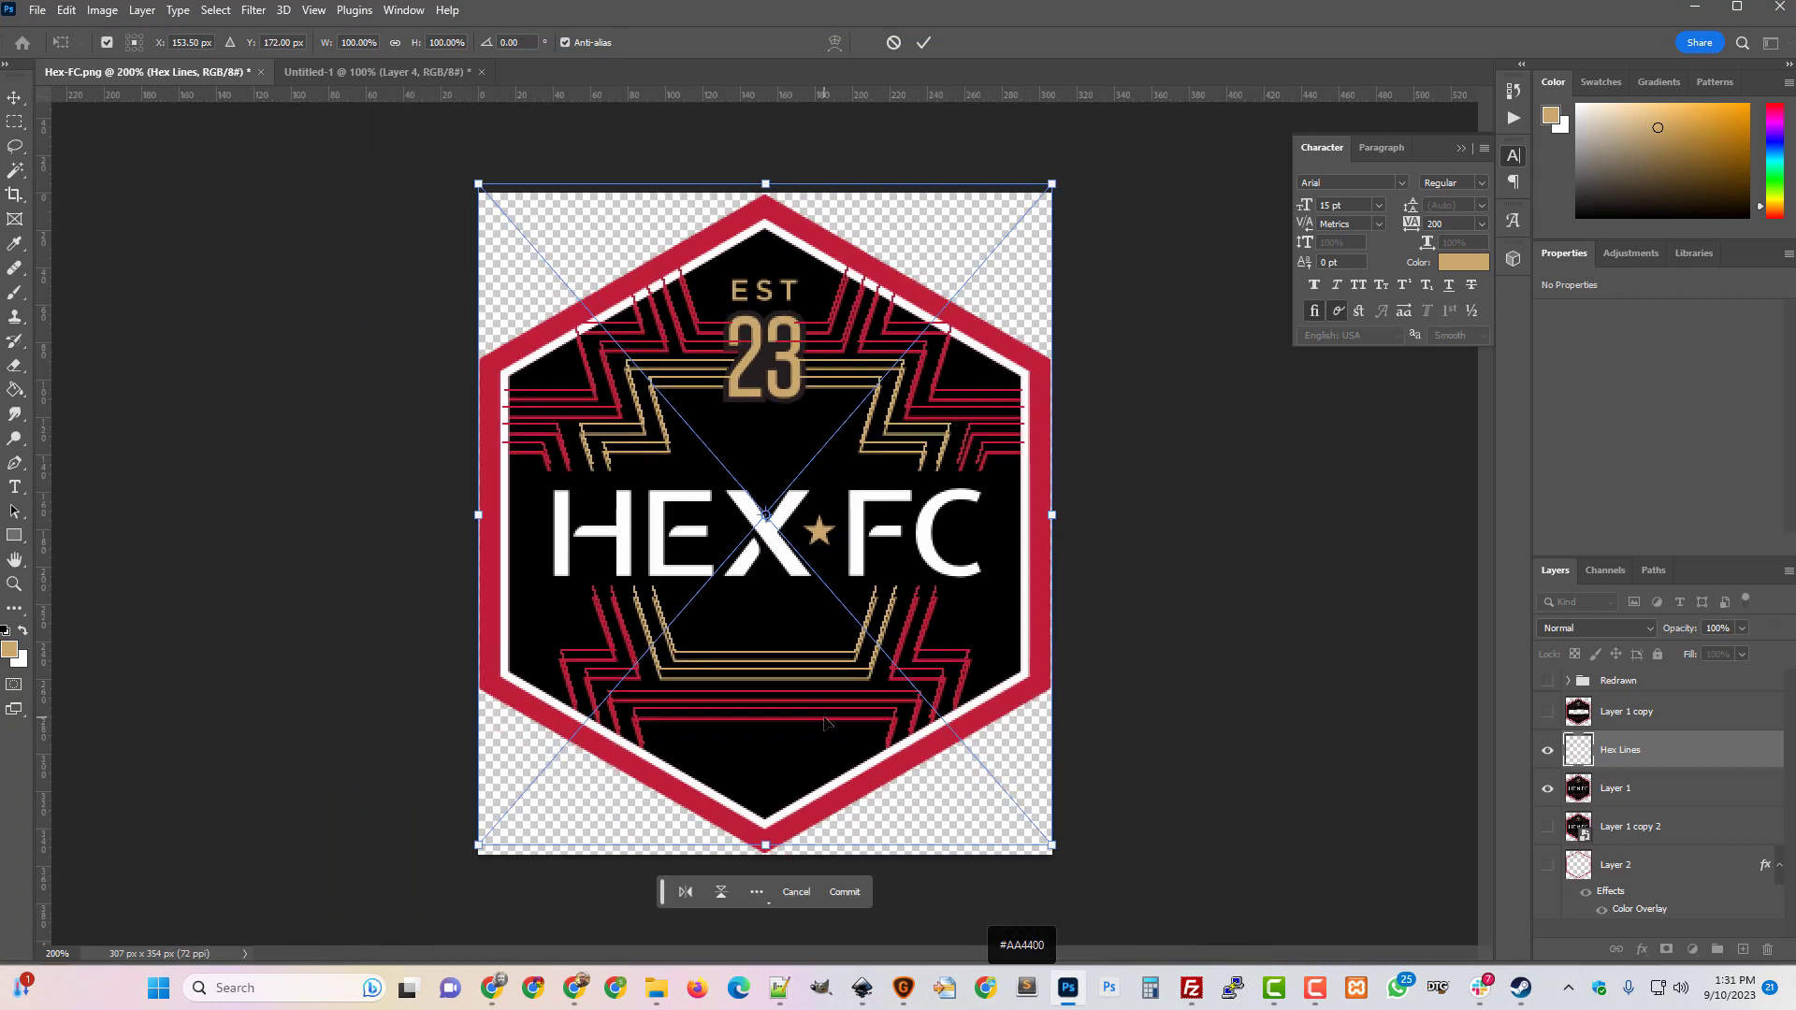
key(Down)
key(Down)
key(Down)
key(Down)
key(Down)
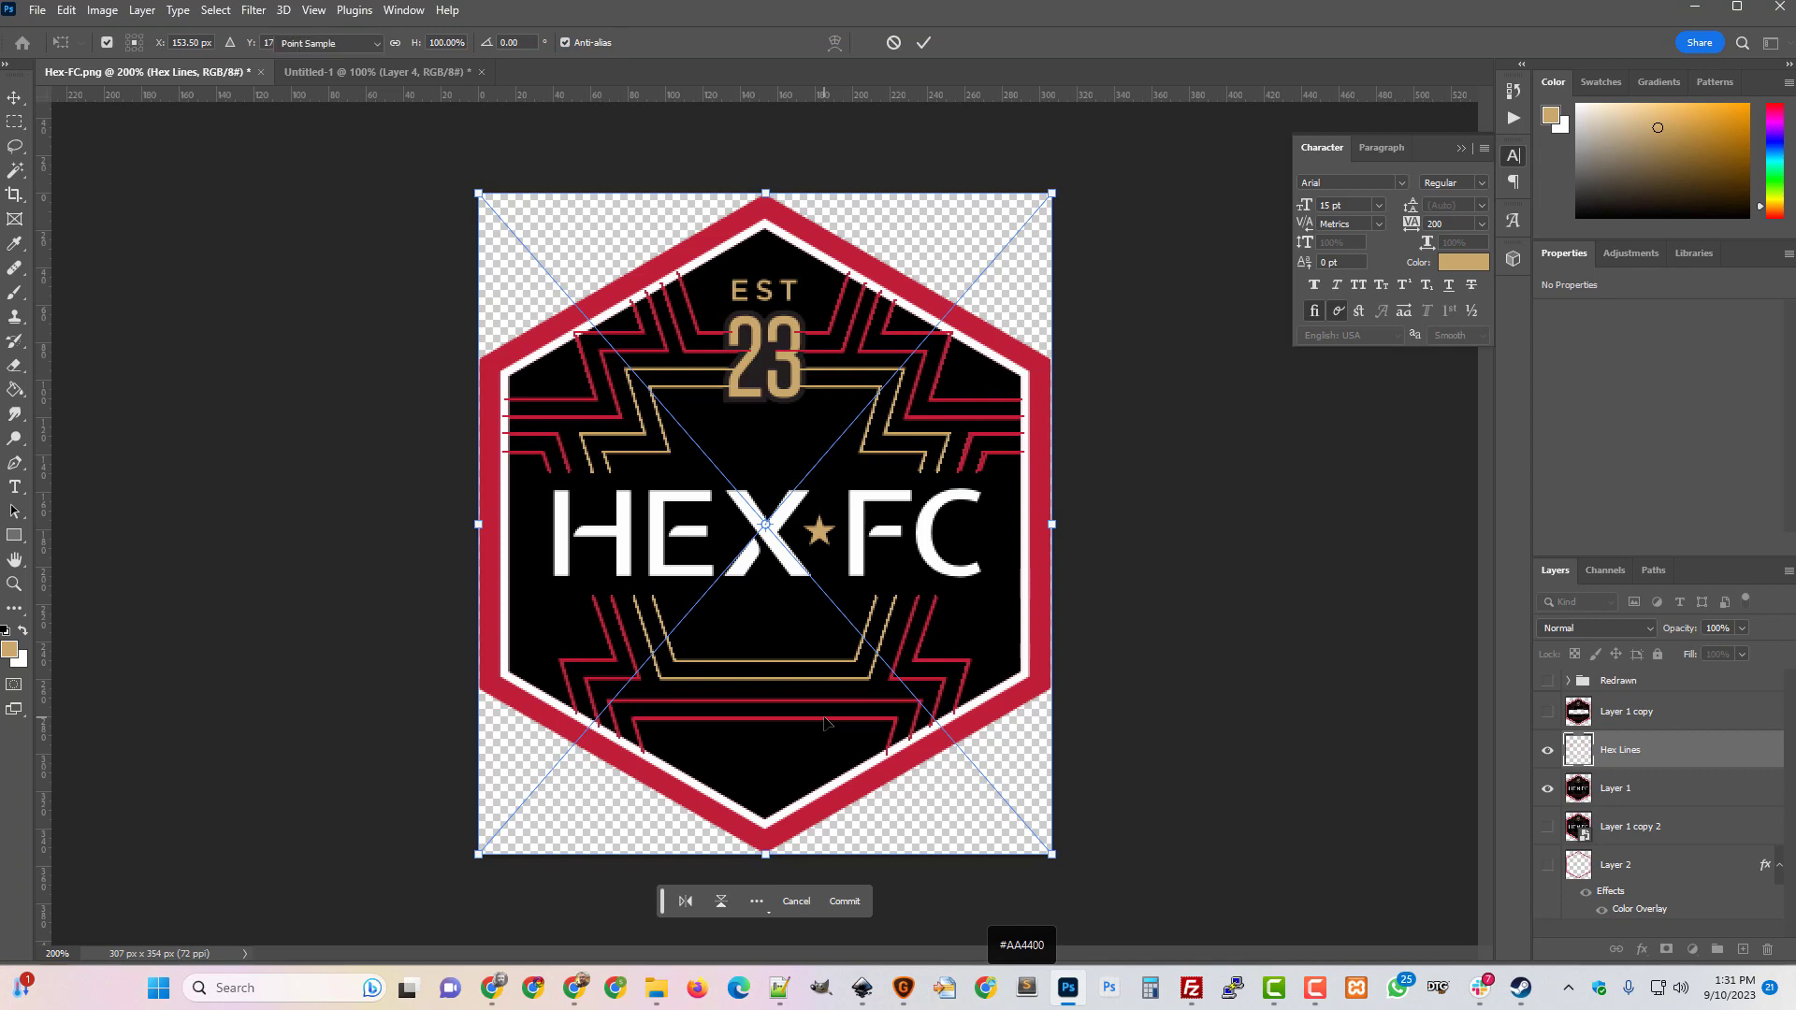
key(Return)
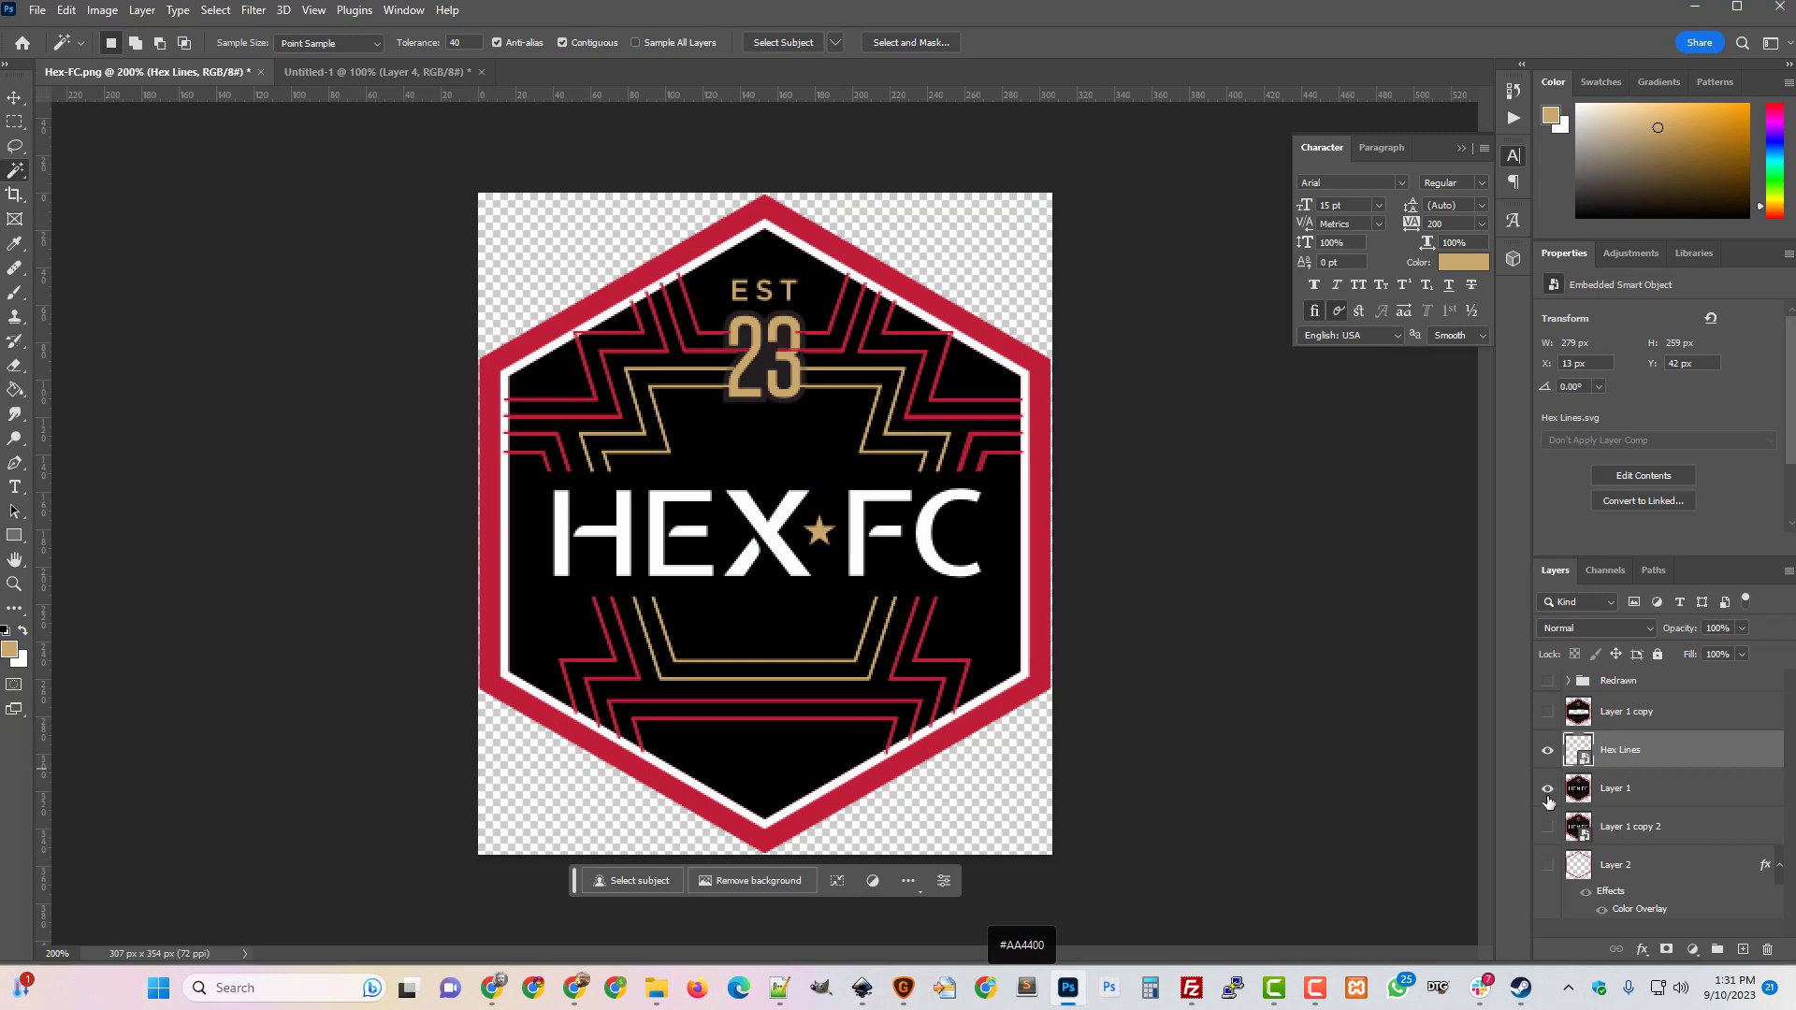
Move the Hex Lines layer into the Redrawn group, and show that group in place of Layer 1.
click(1548, 790)
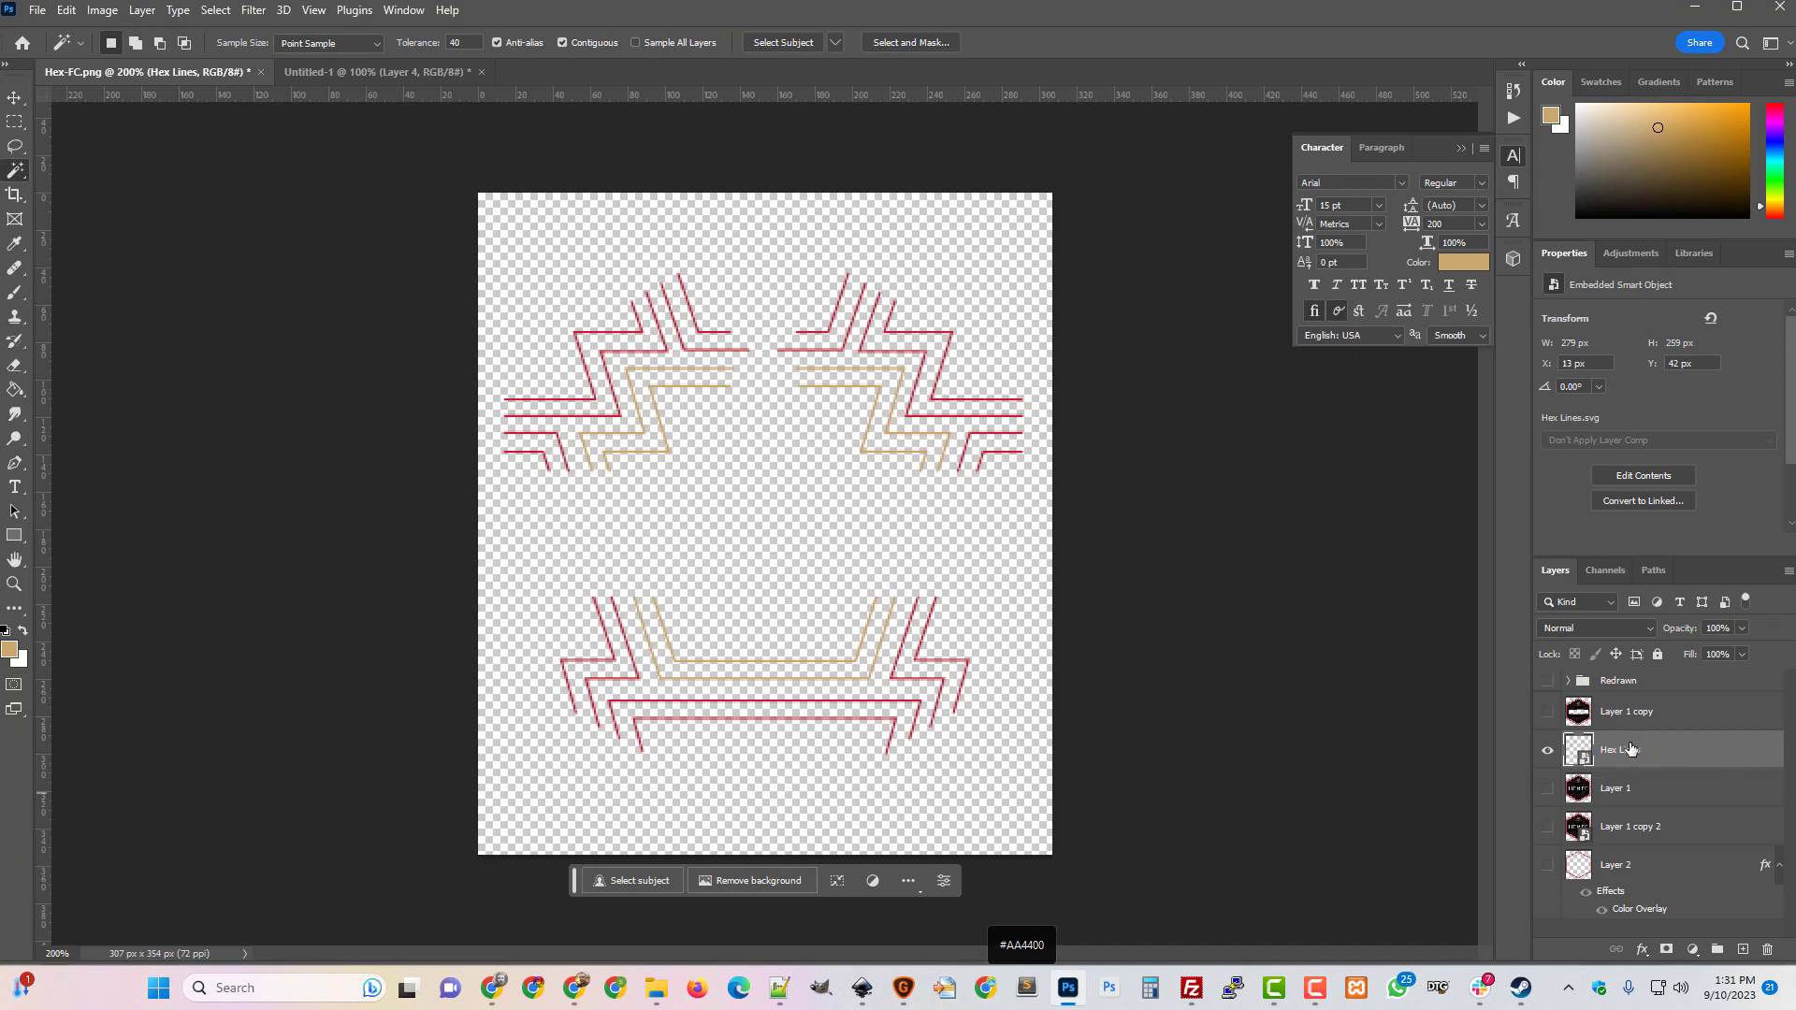
drag(1630, 748, 1580, 685)
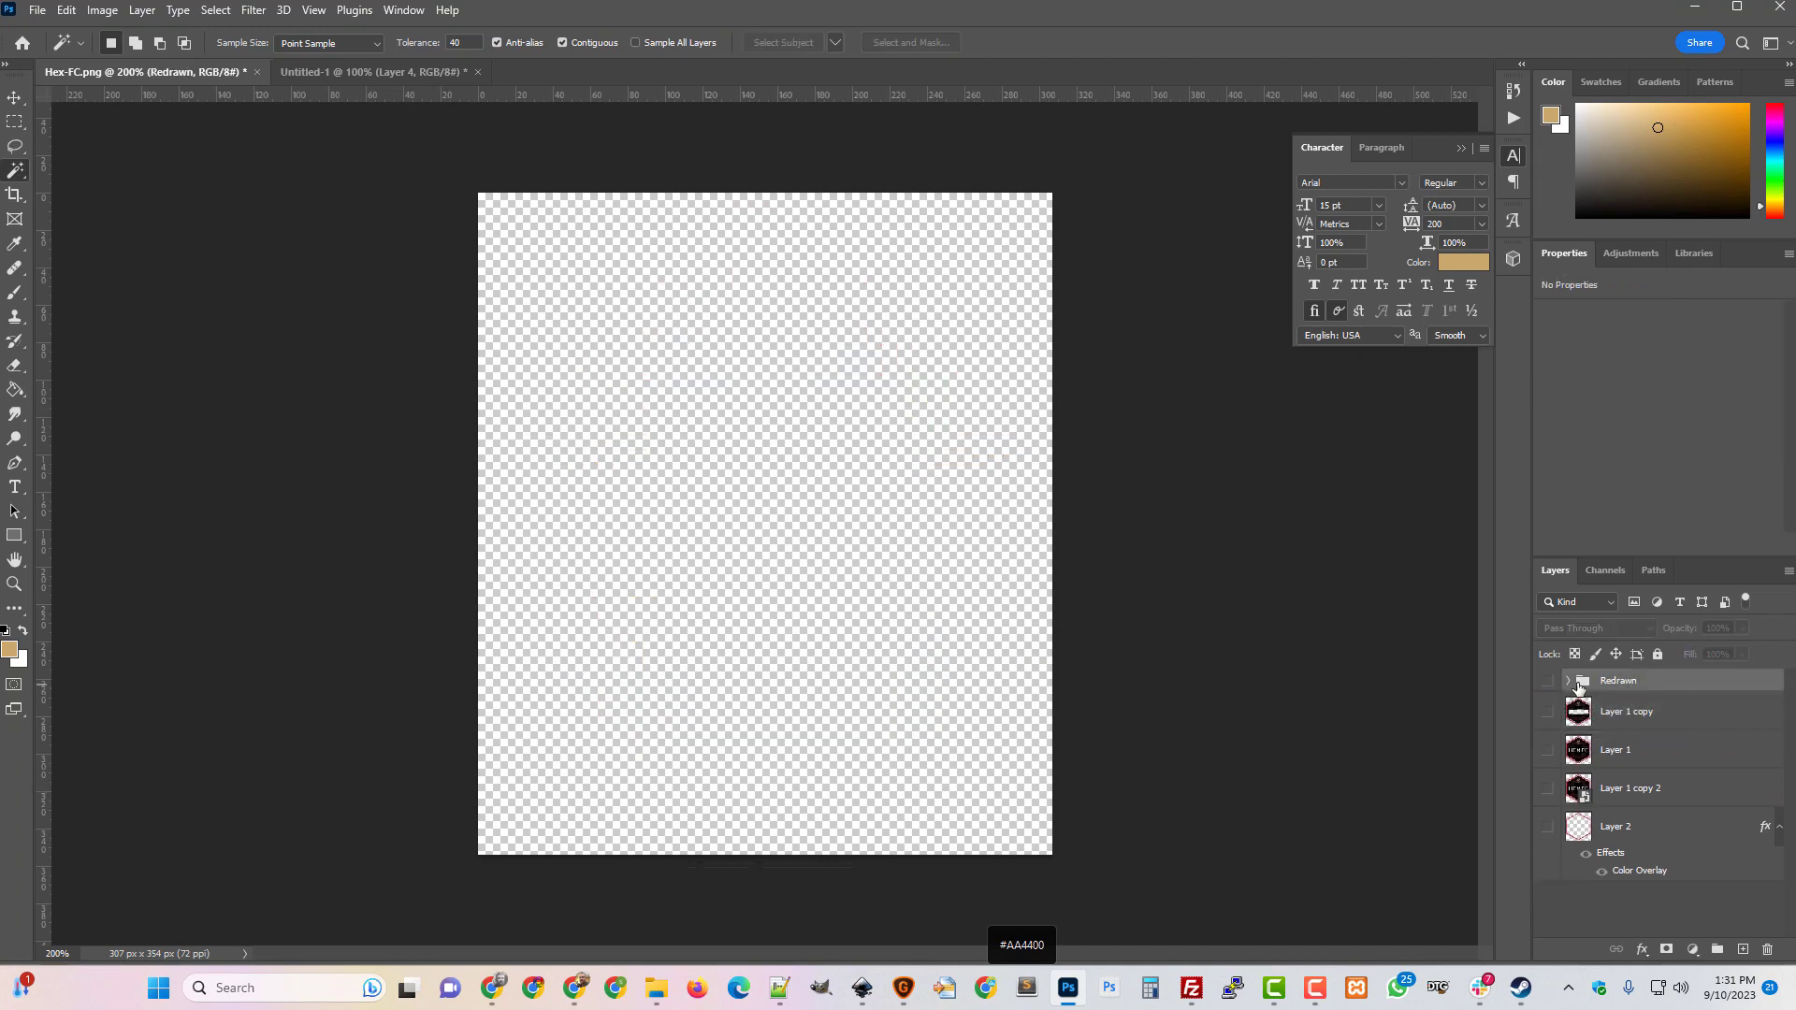
click(1569, 681)
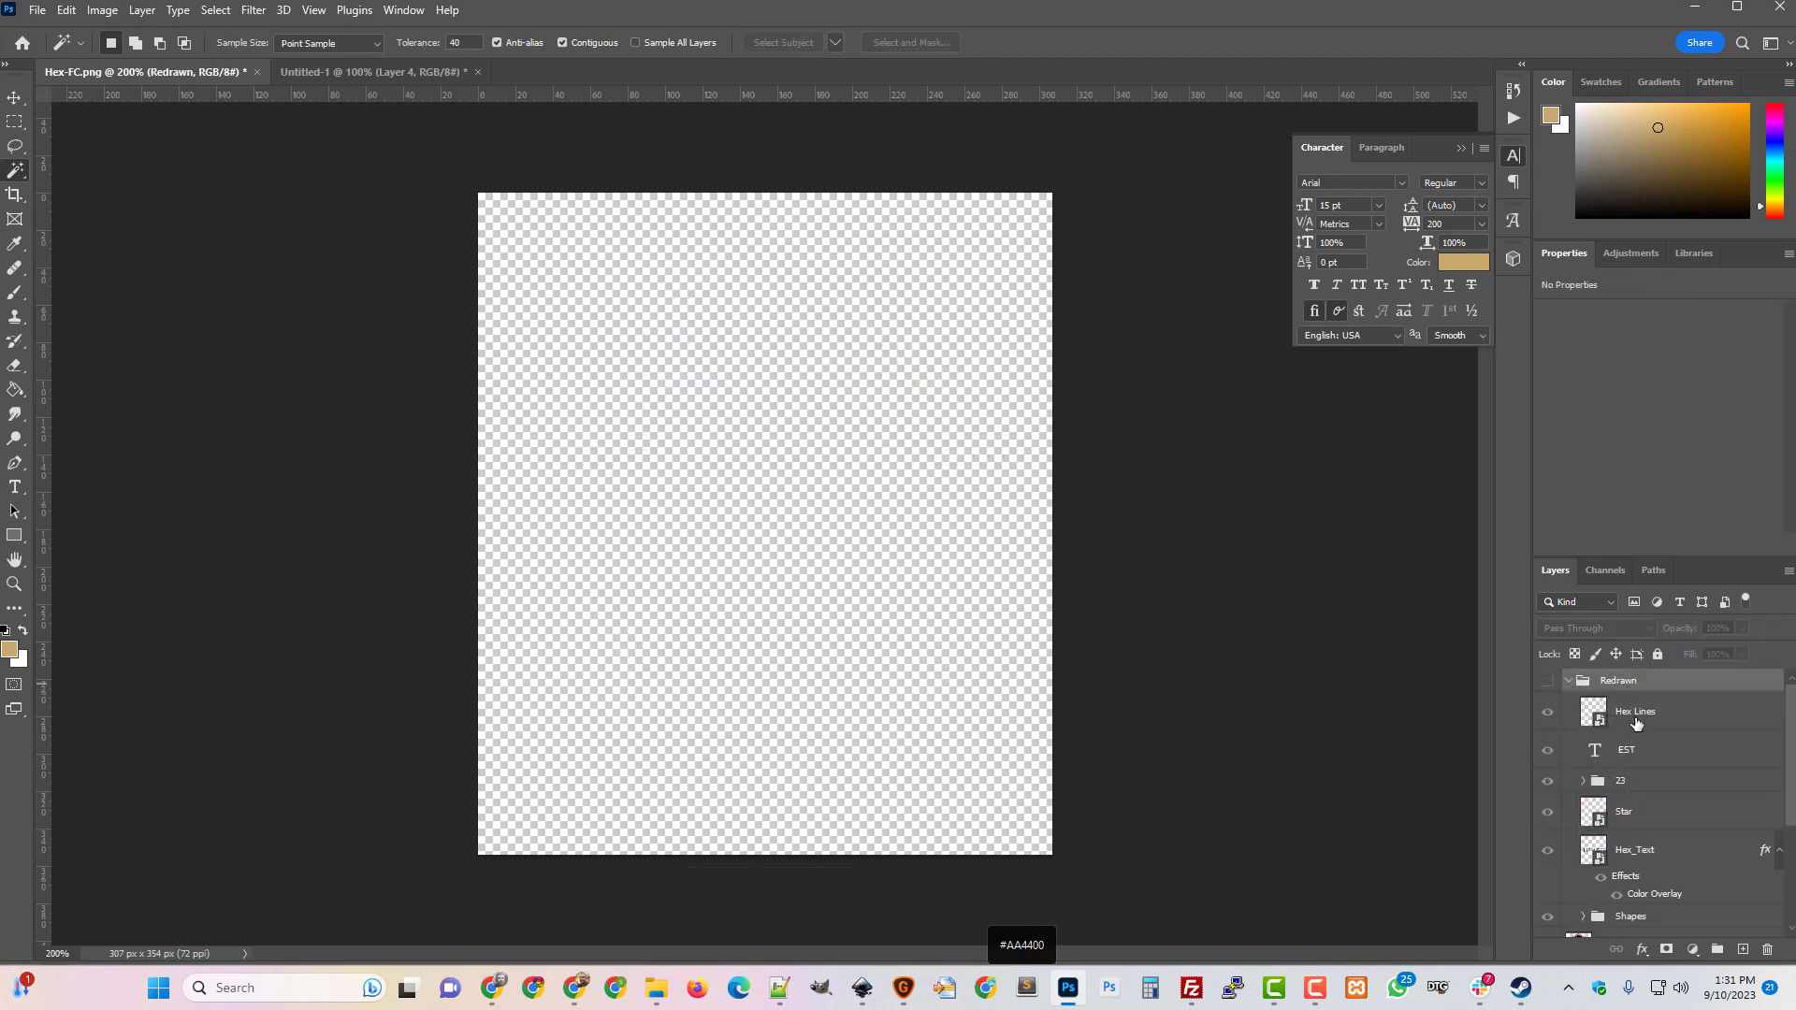
click(1546, 682)
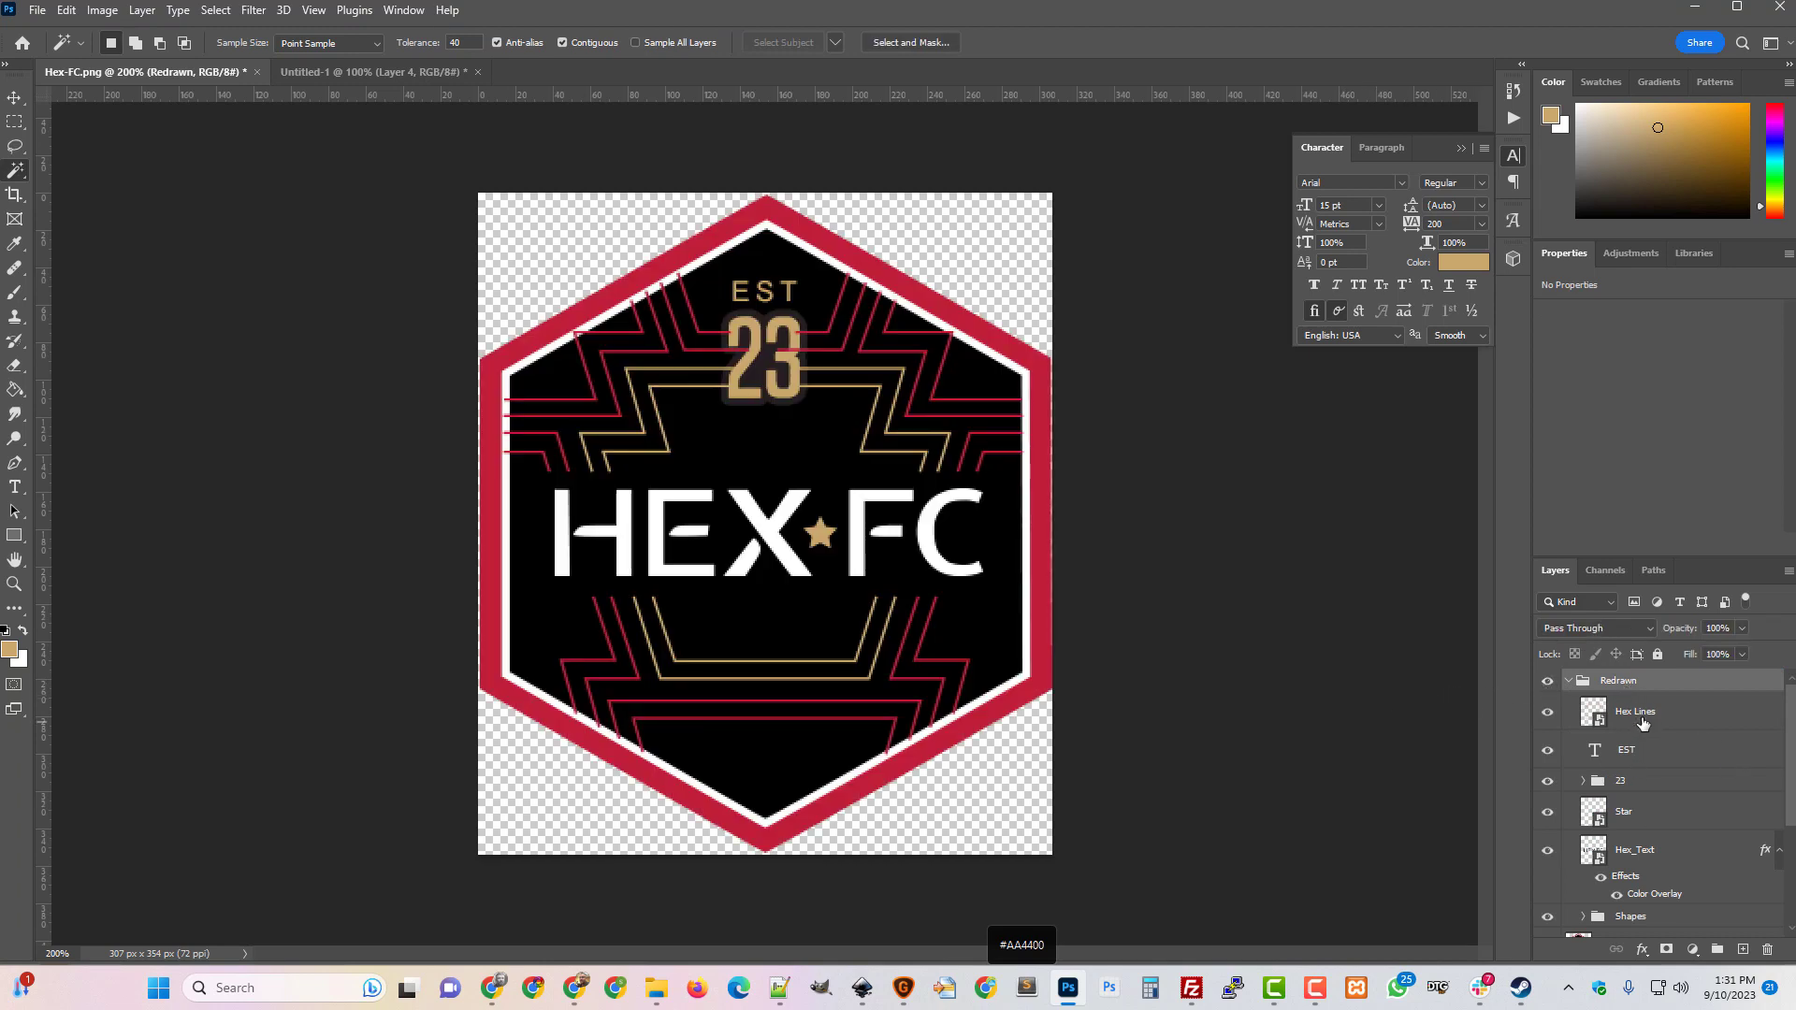
Move the Hex Lines layer behind the 23 and into the Shapes group, directly above Sextagon copy 2.
drag(1642, 723, 1637, 795)
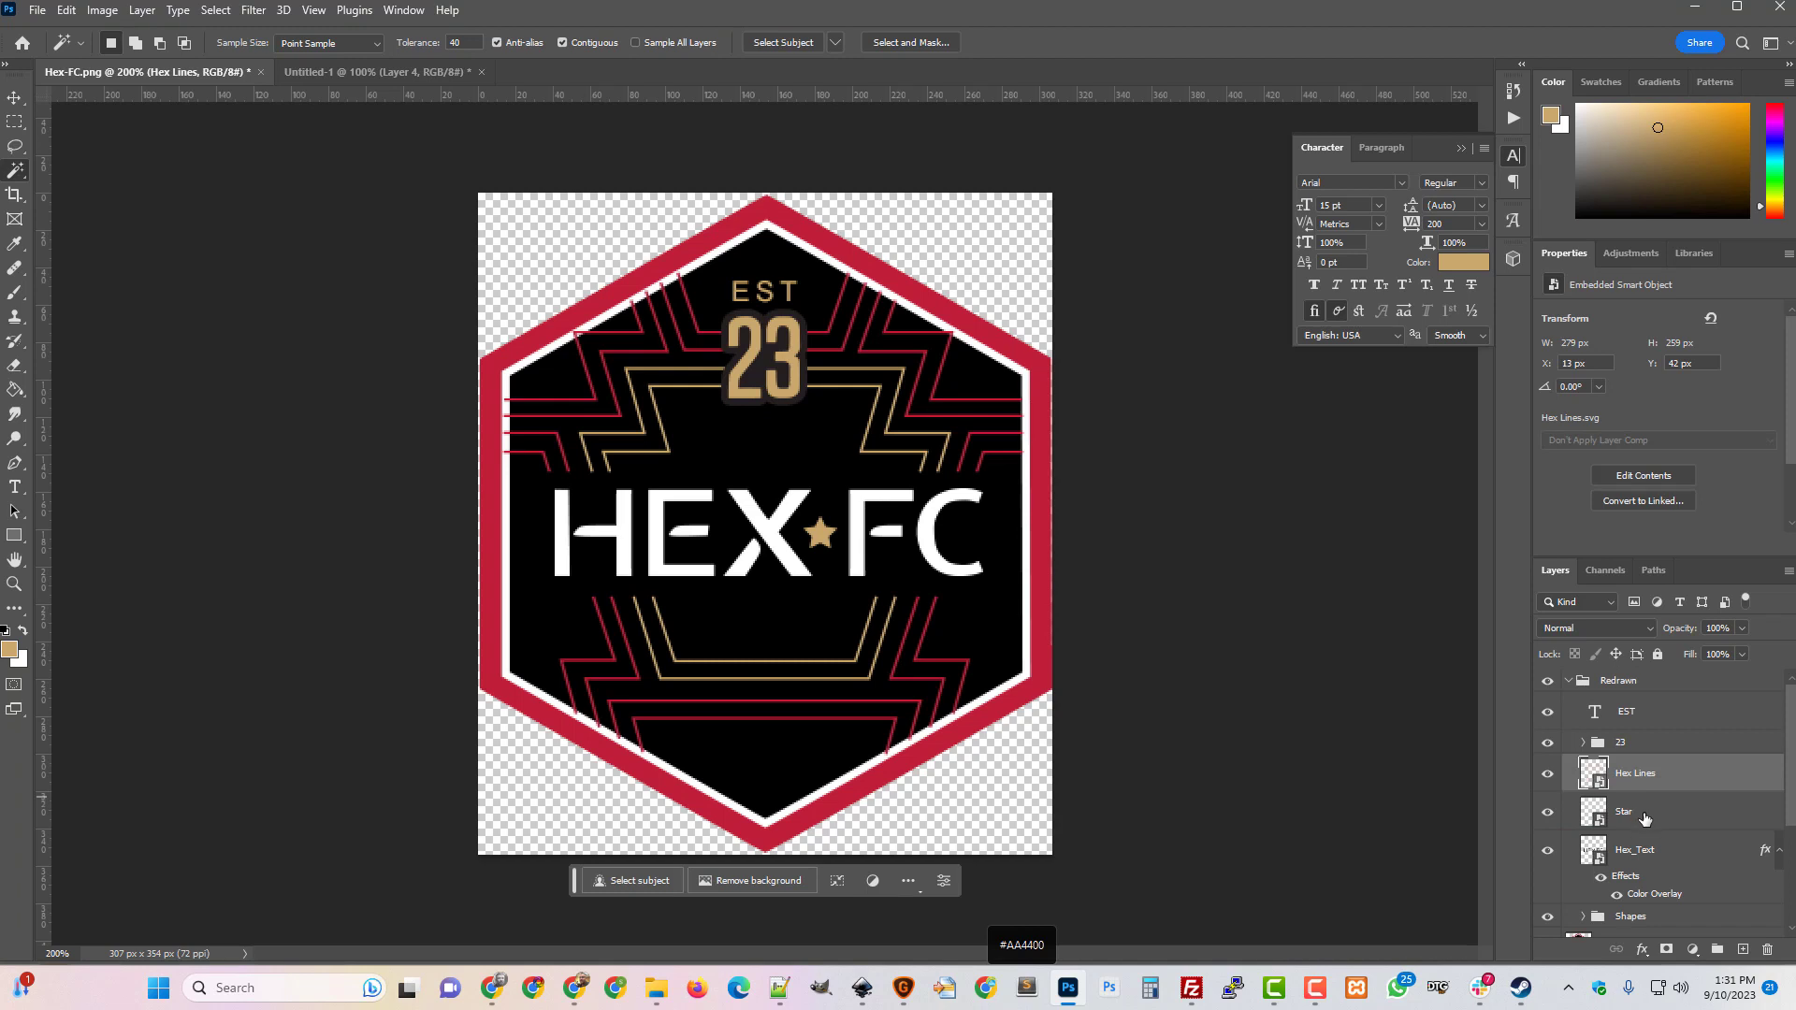
scroll(1644, 818, down, 1)
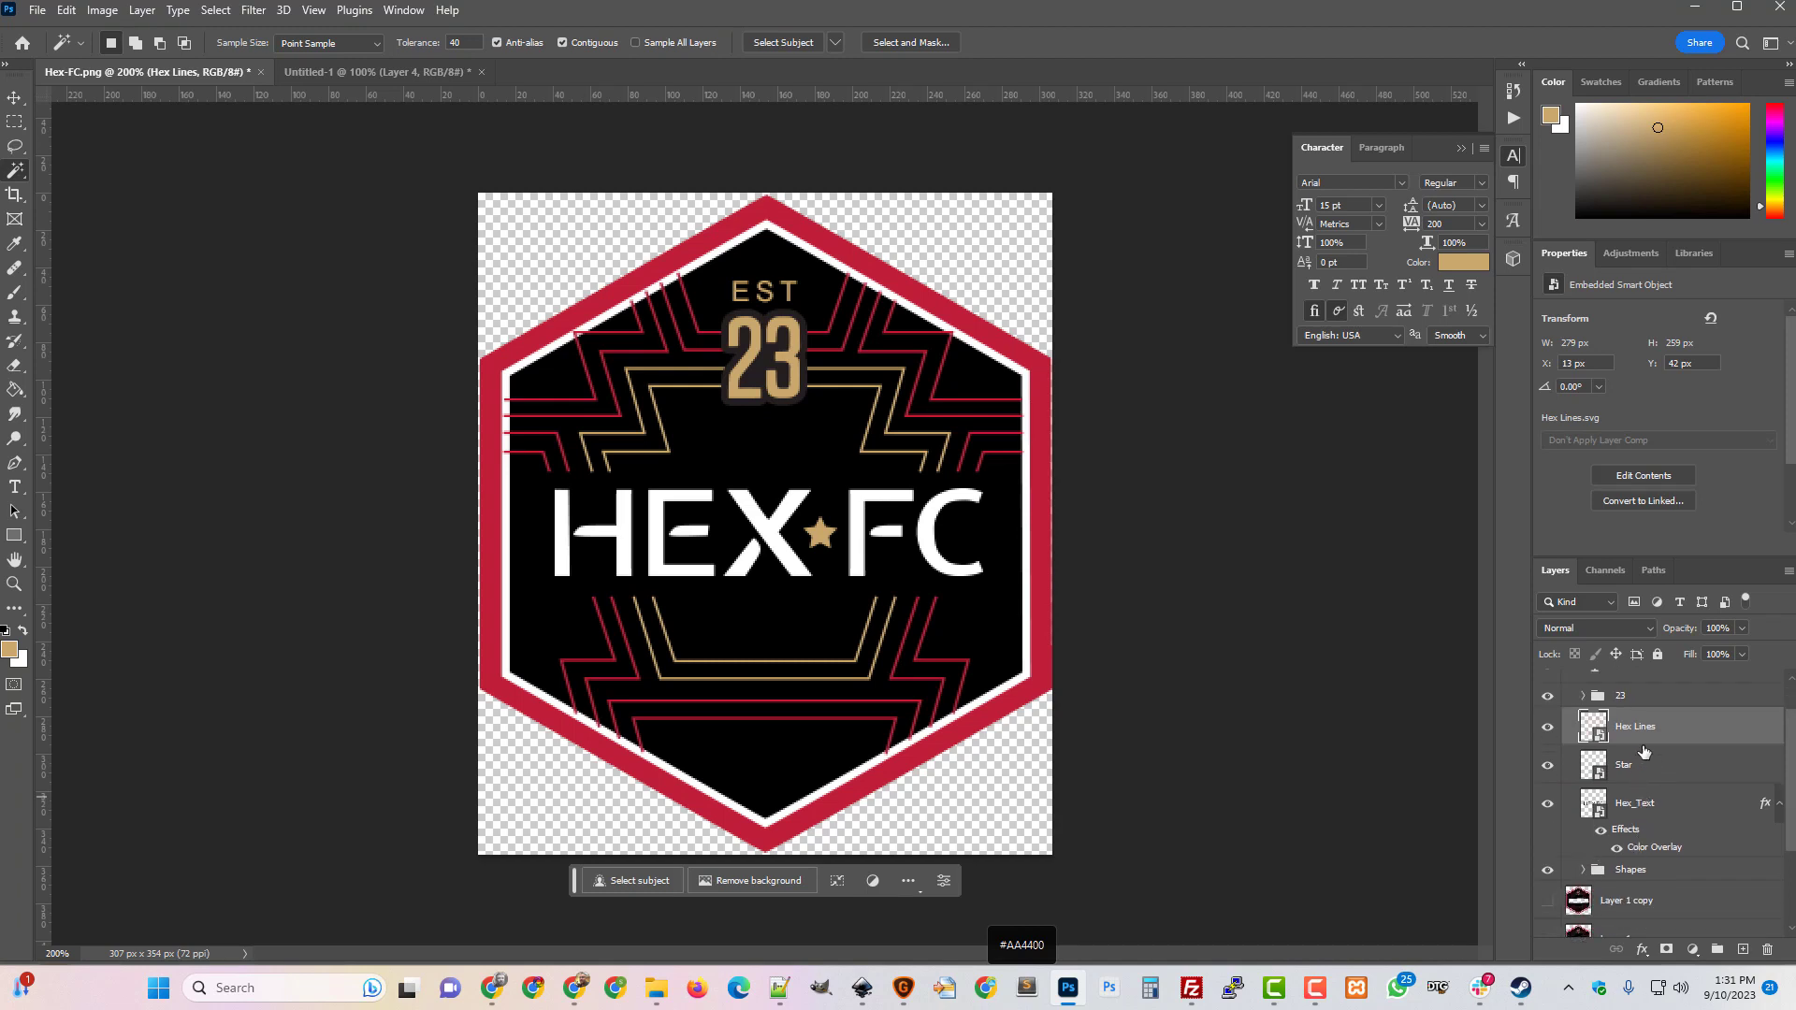
drag(1644, 751, 1587, 842)
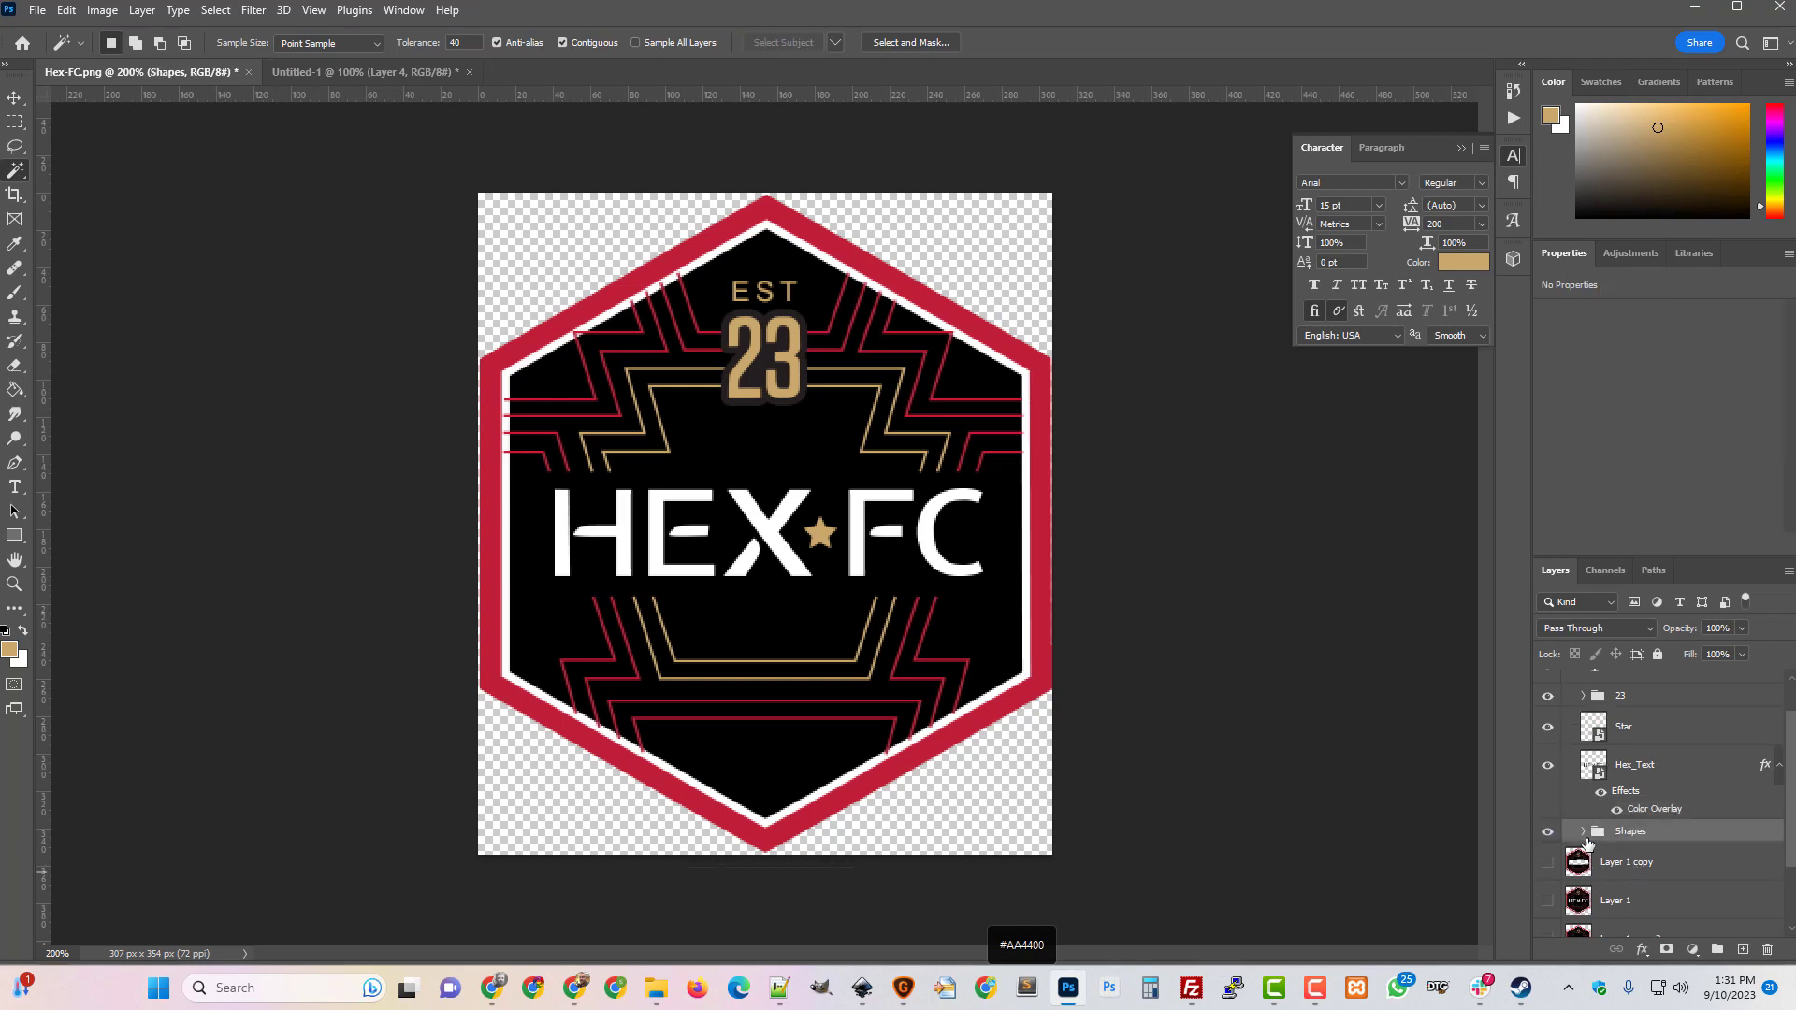
click(1582, 831)
scroll(1562, 828, down, 2)
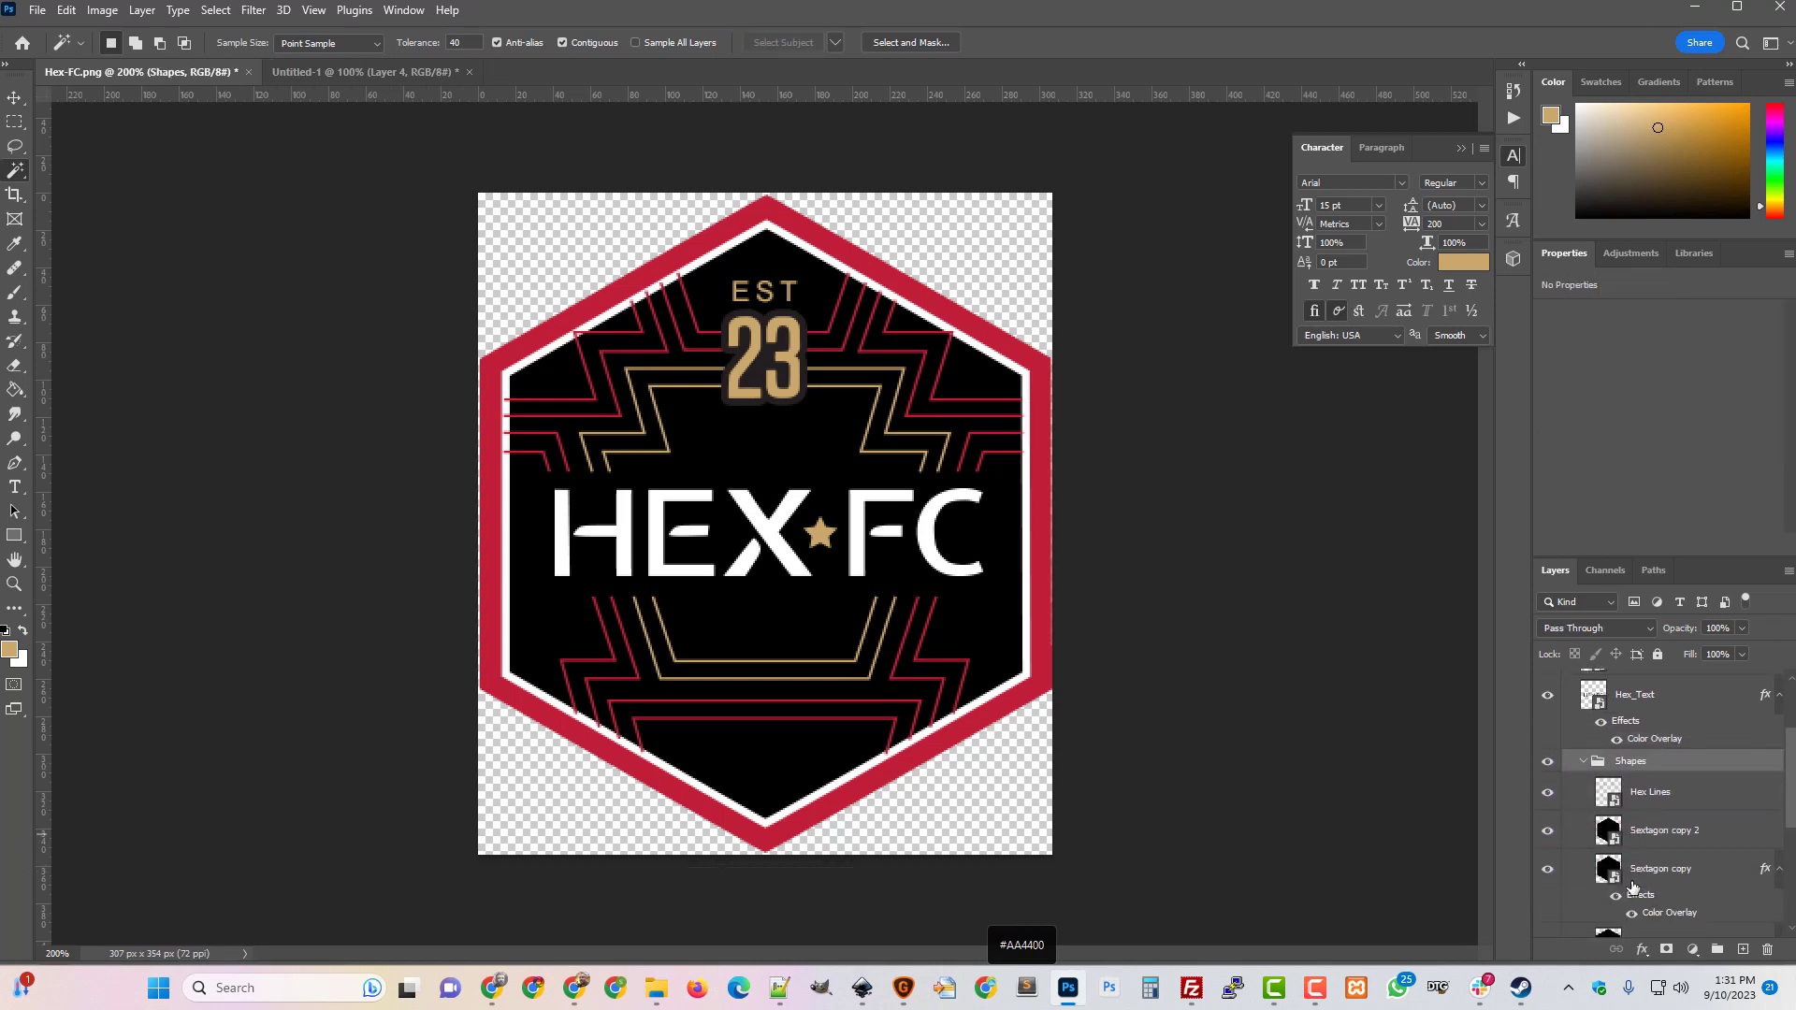
Clip the Hex Lines layer to the black Sextagon copy 2 shape with a clipping mask.
click(1547, 808)
click(1547, 808)
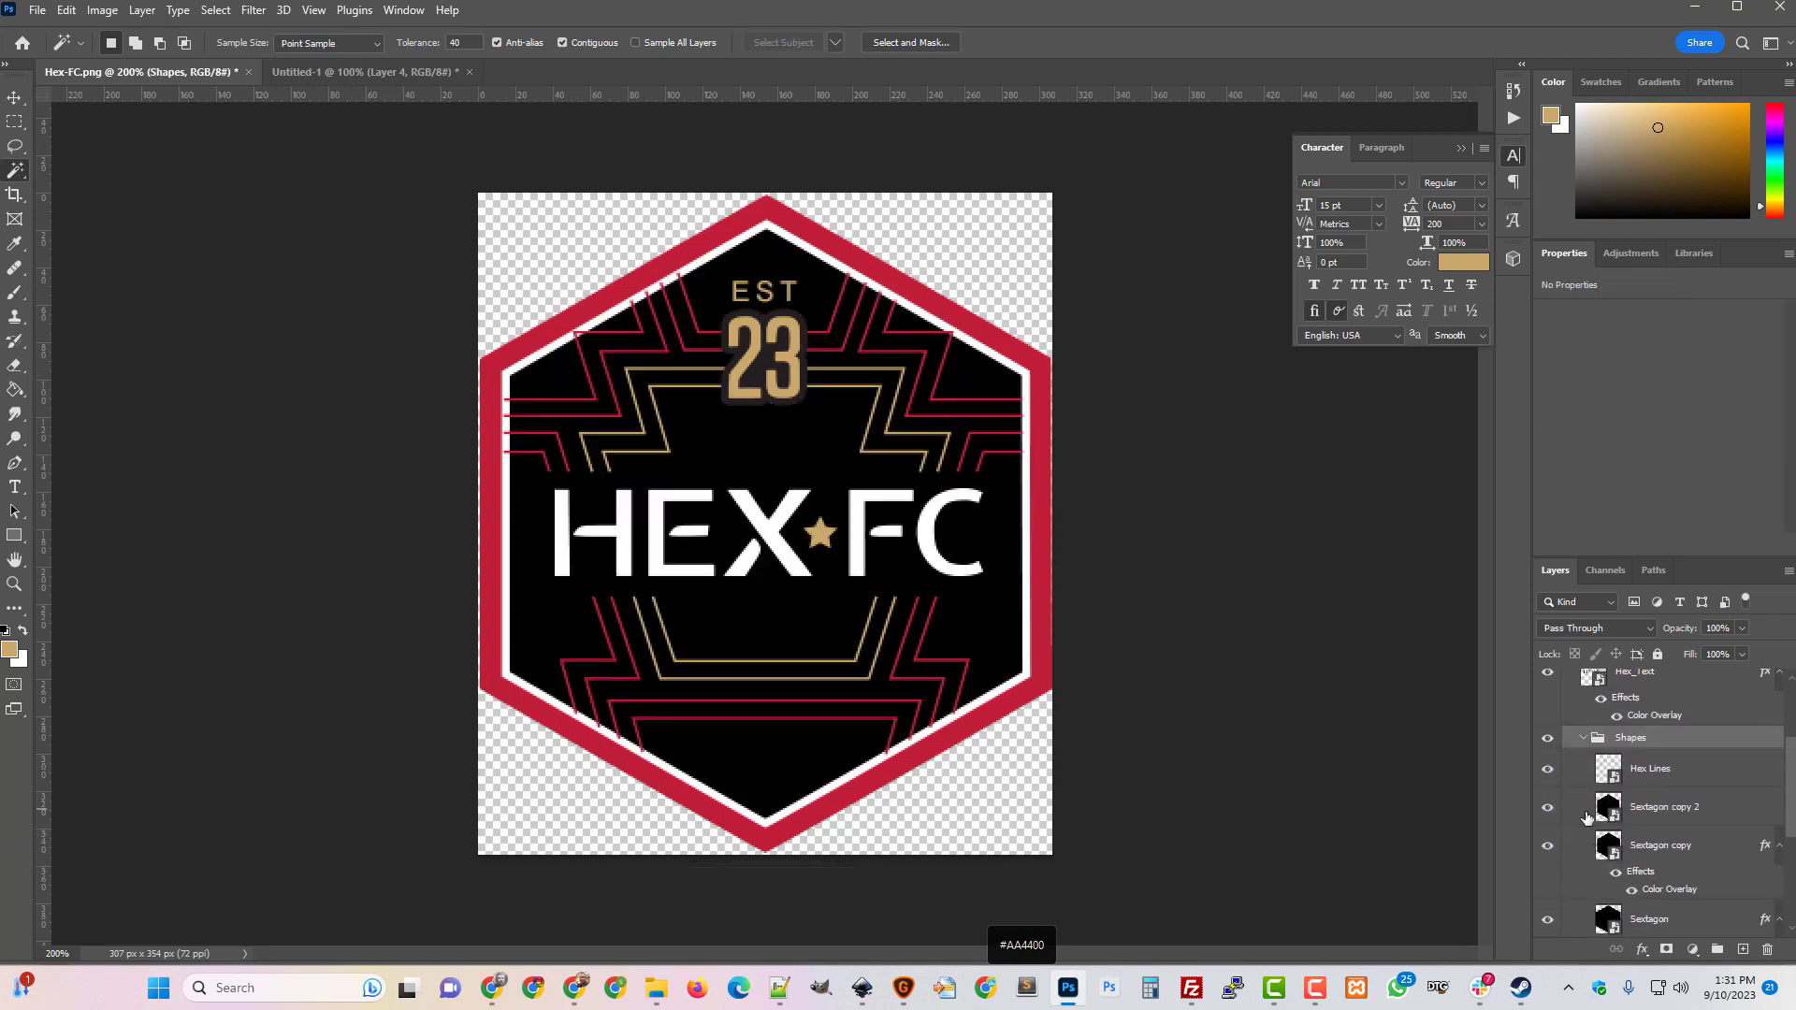
click(1660, 818)
click(1651, 768)
right_click(1653, 768)
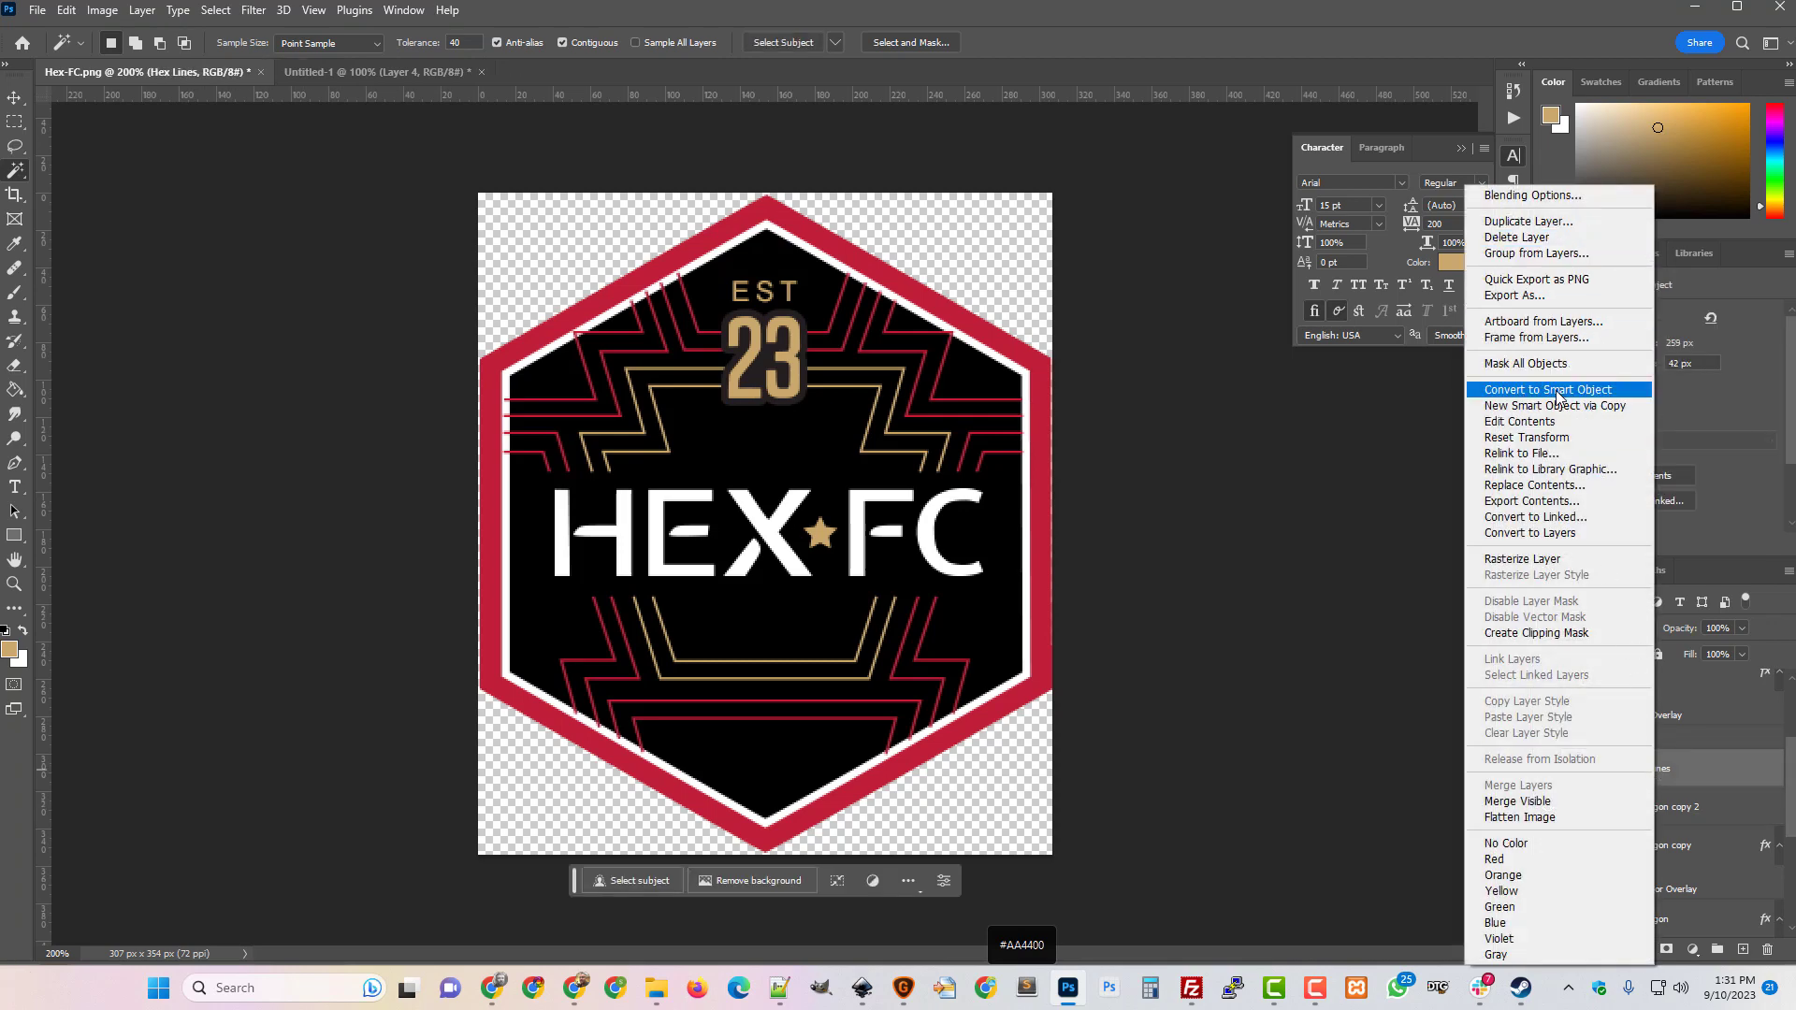
click(1535, 632)
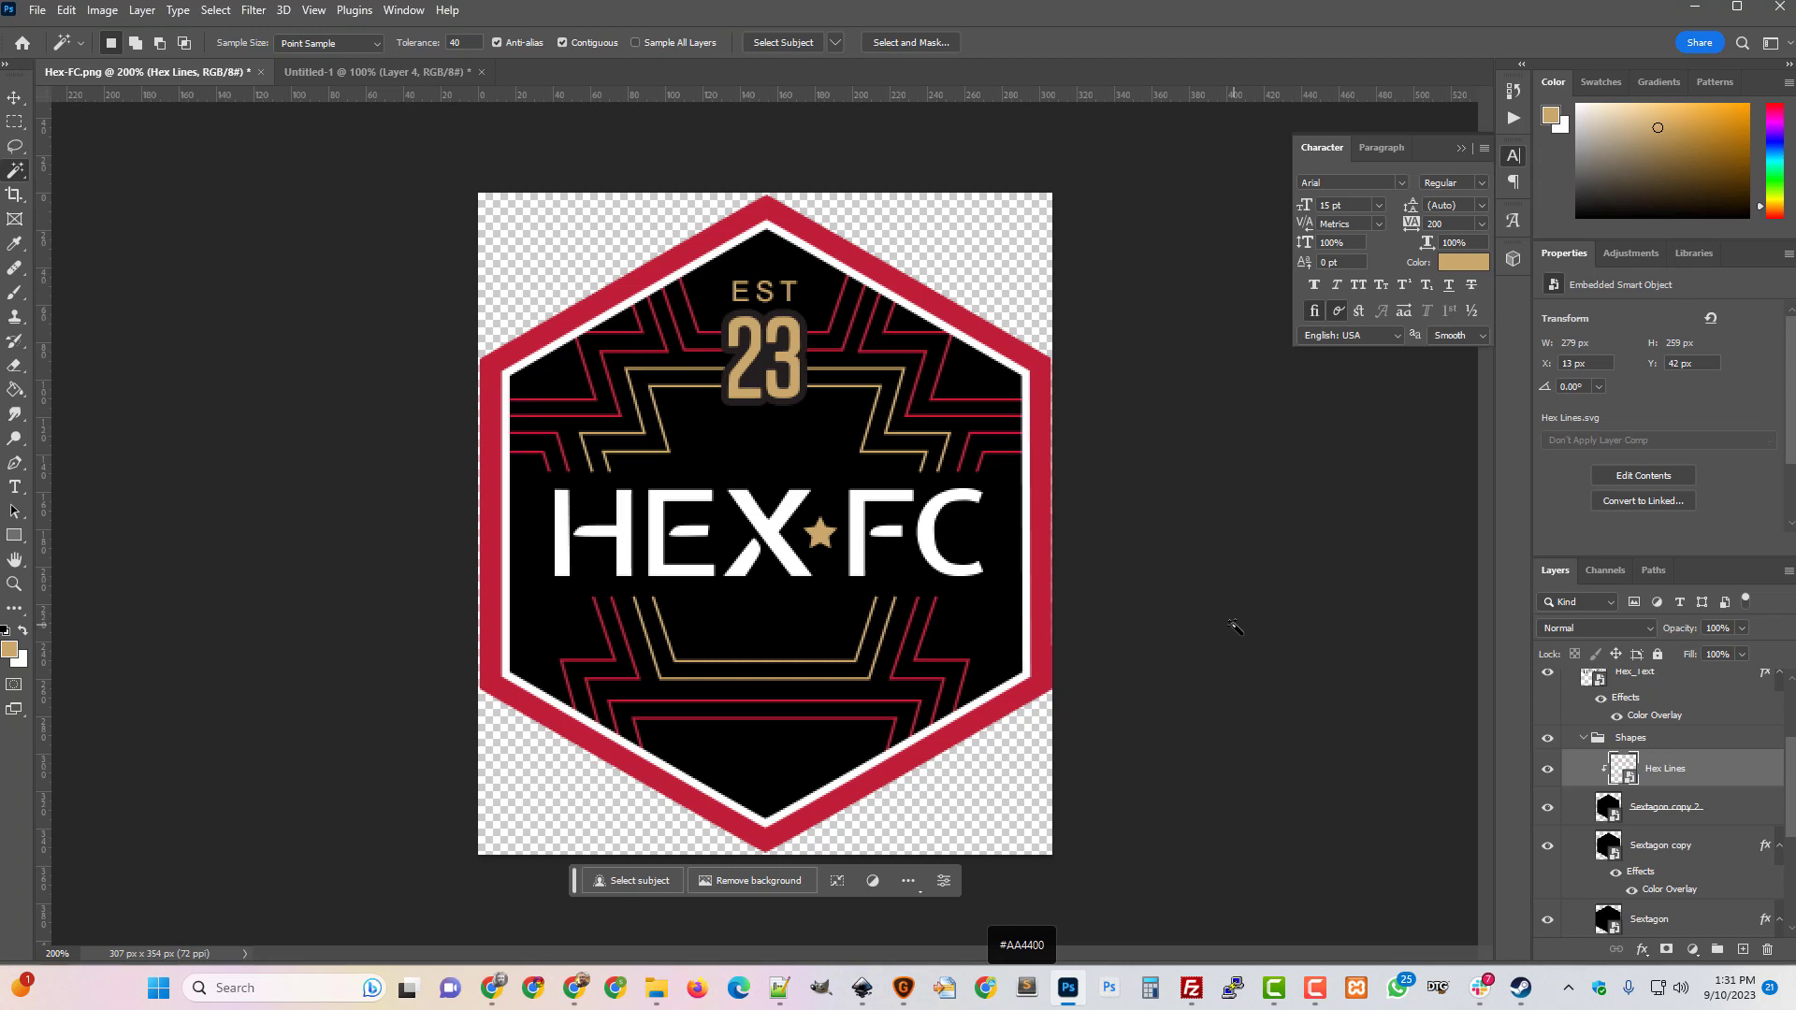
click(1315, 987)
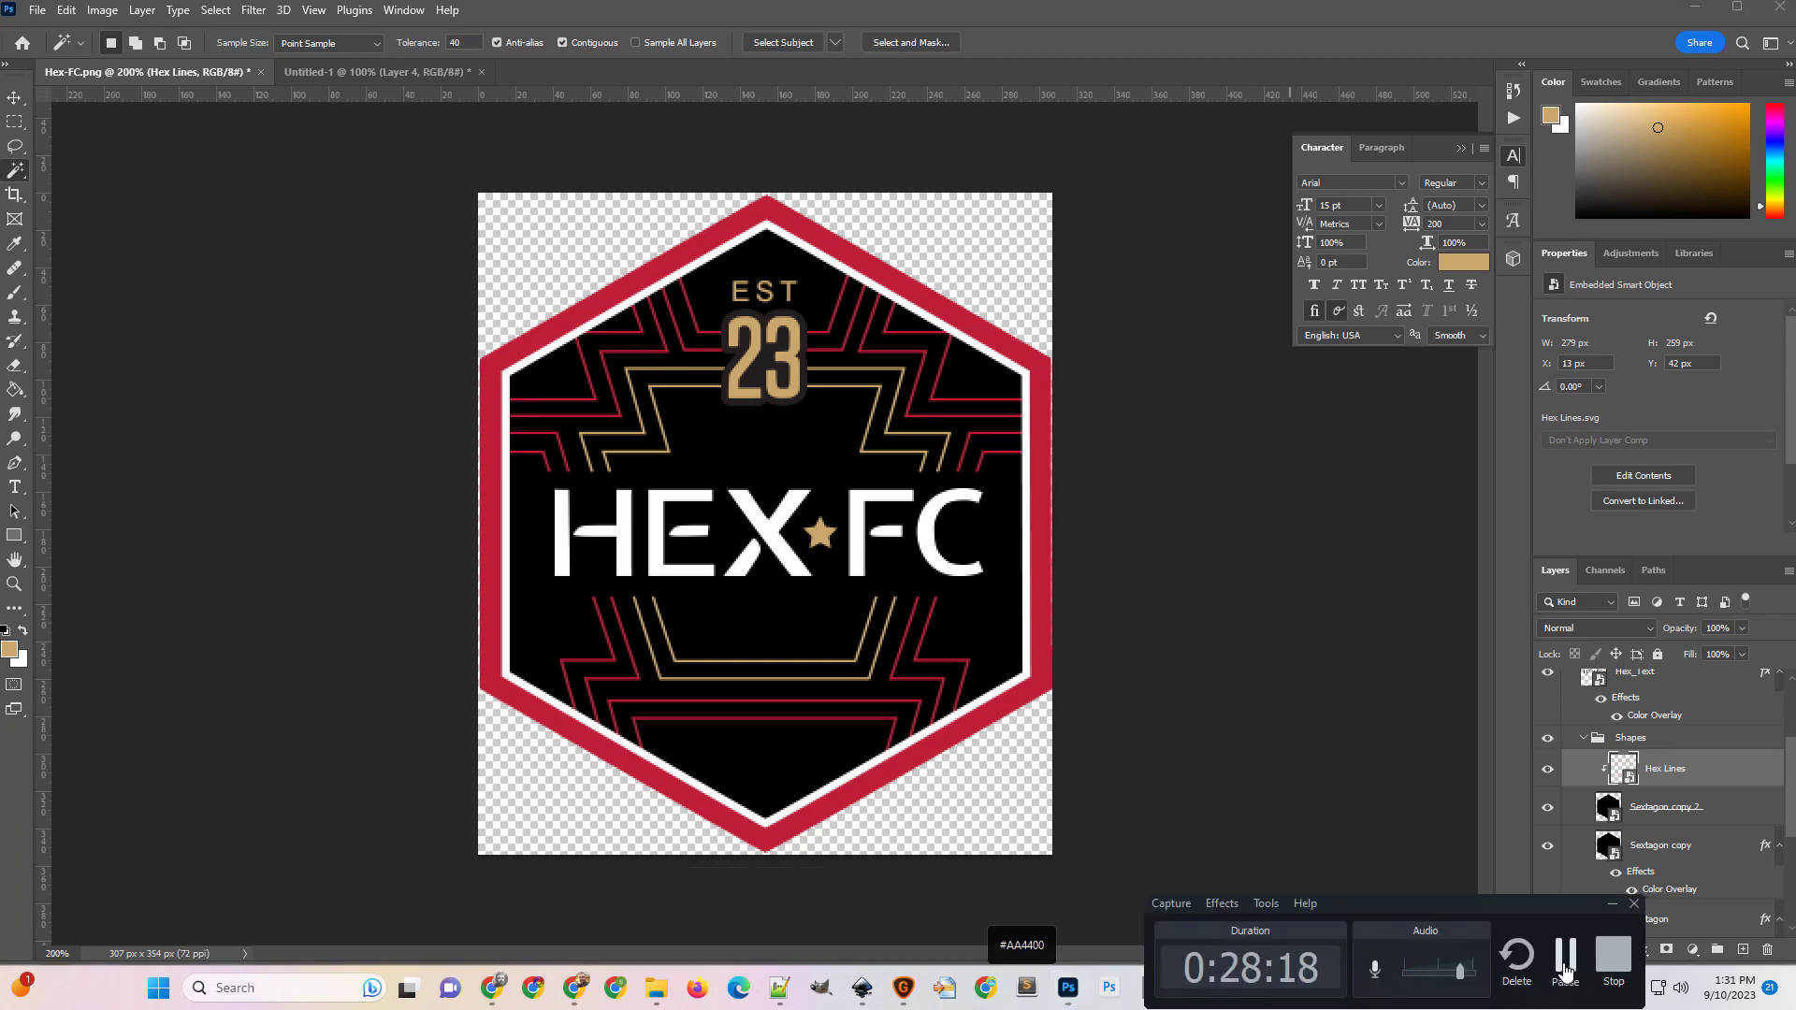
click(1565, 968)
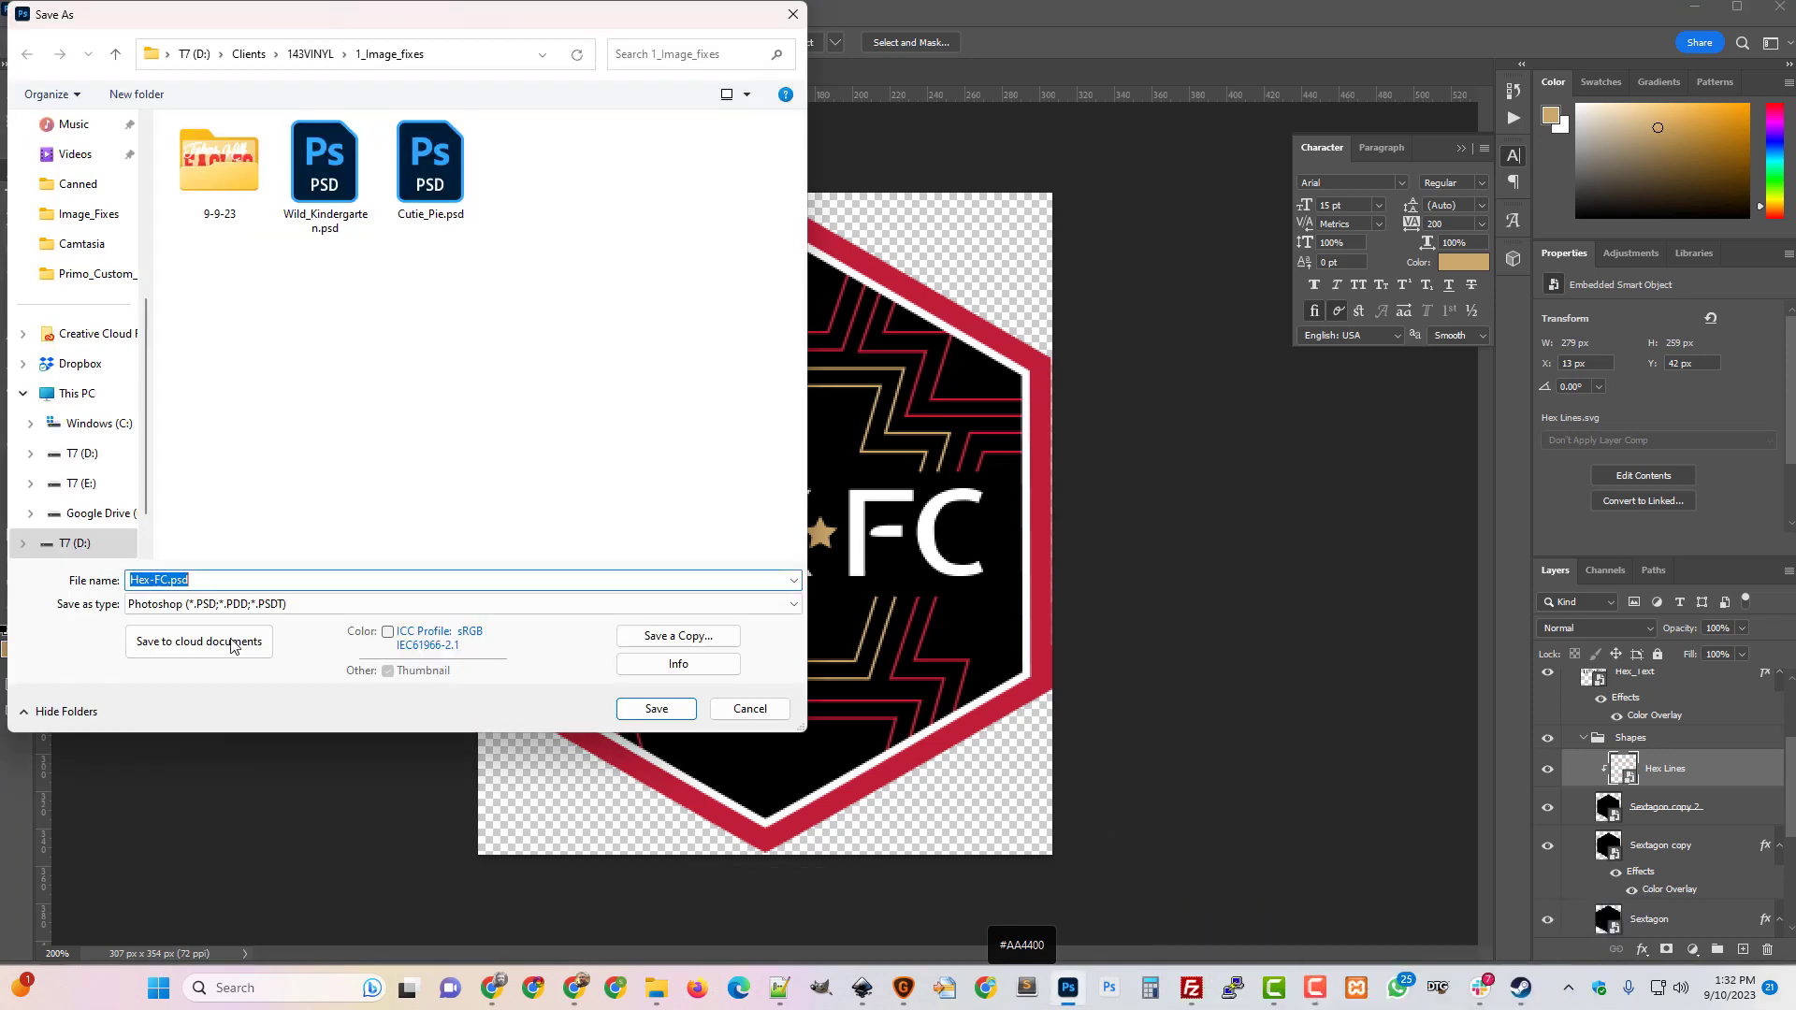
Save the logo document as the Photoshop file Hex-FC.psd in the 1_Image_fixes folder.
click(641, 714)
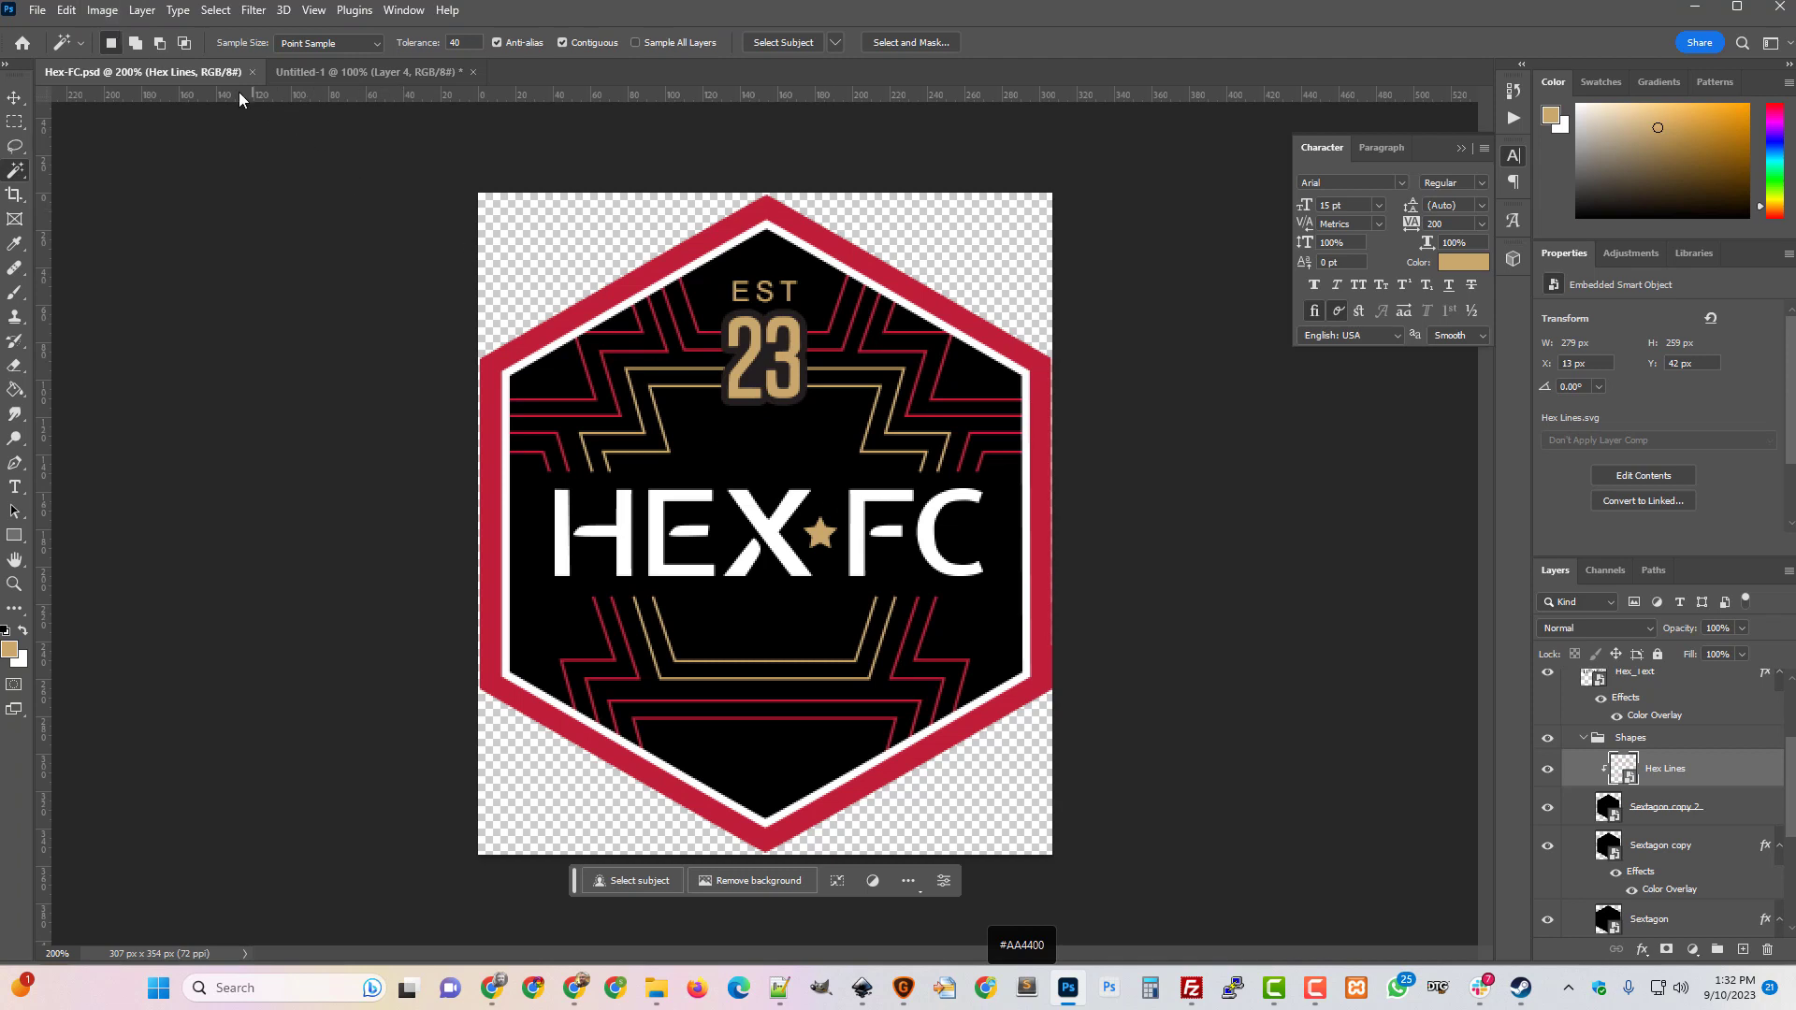
key(ctrl+minus)
key(ctrl+minus)
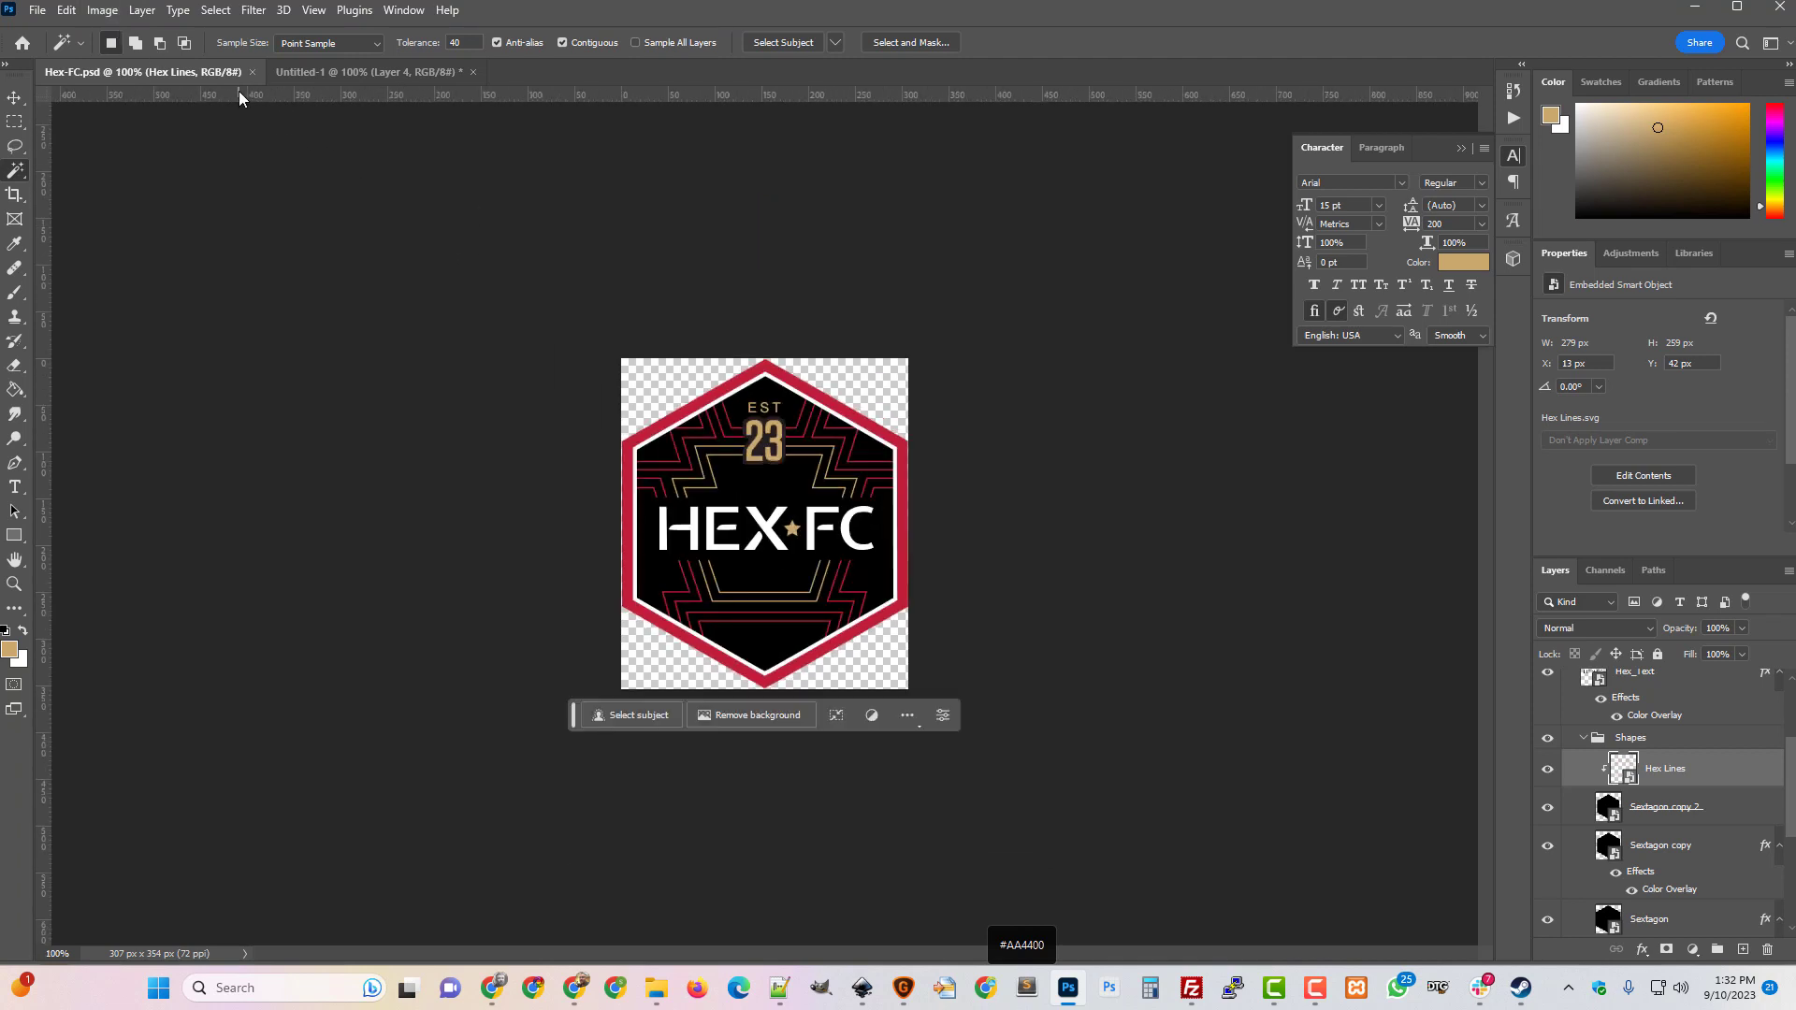
click(102, 9)
click(141, 171)
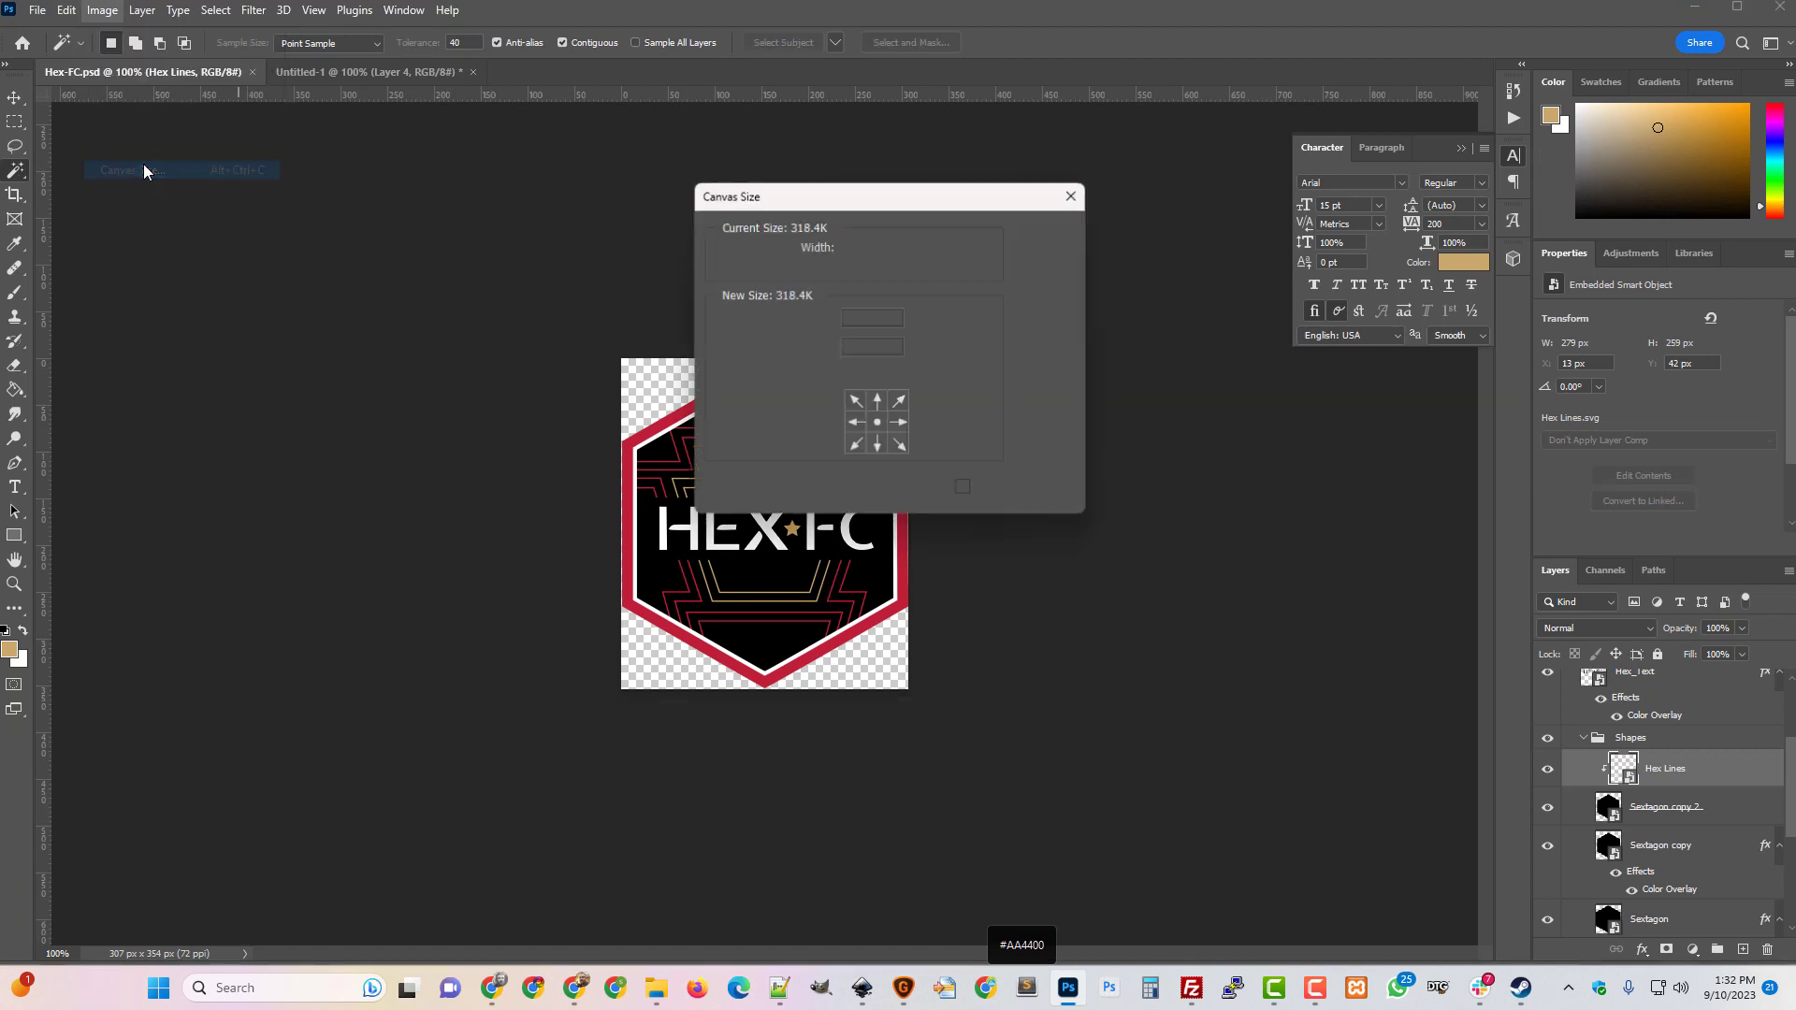
click(1040, 270)
Resize the whole image to a width of 3600 pixels, keeping its proportions and Preserve Details 2.0 resampling.
click(102, 9)
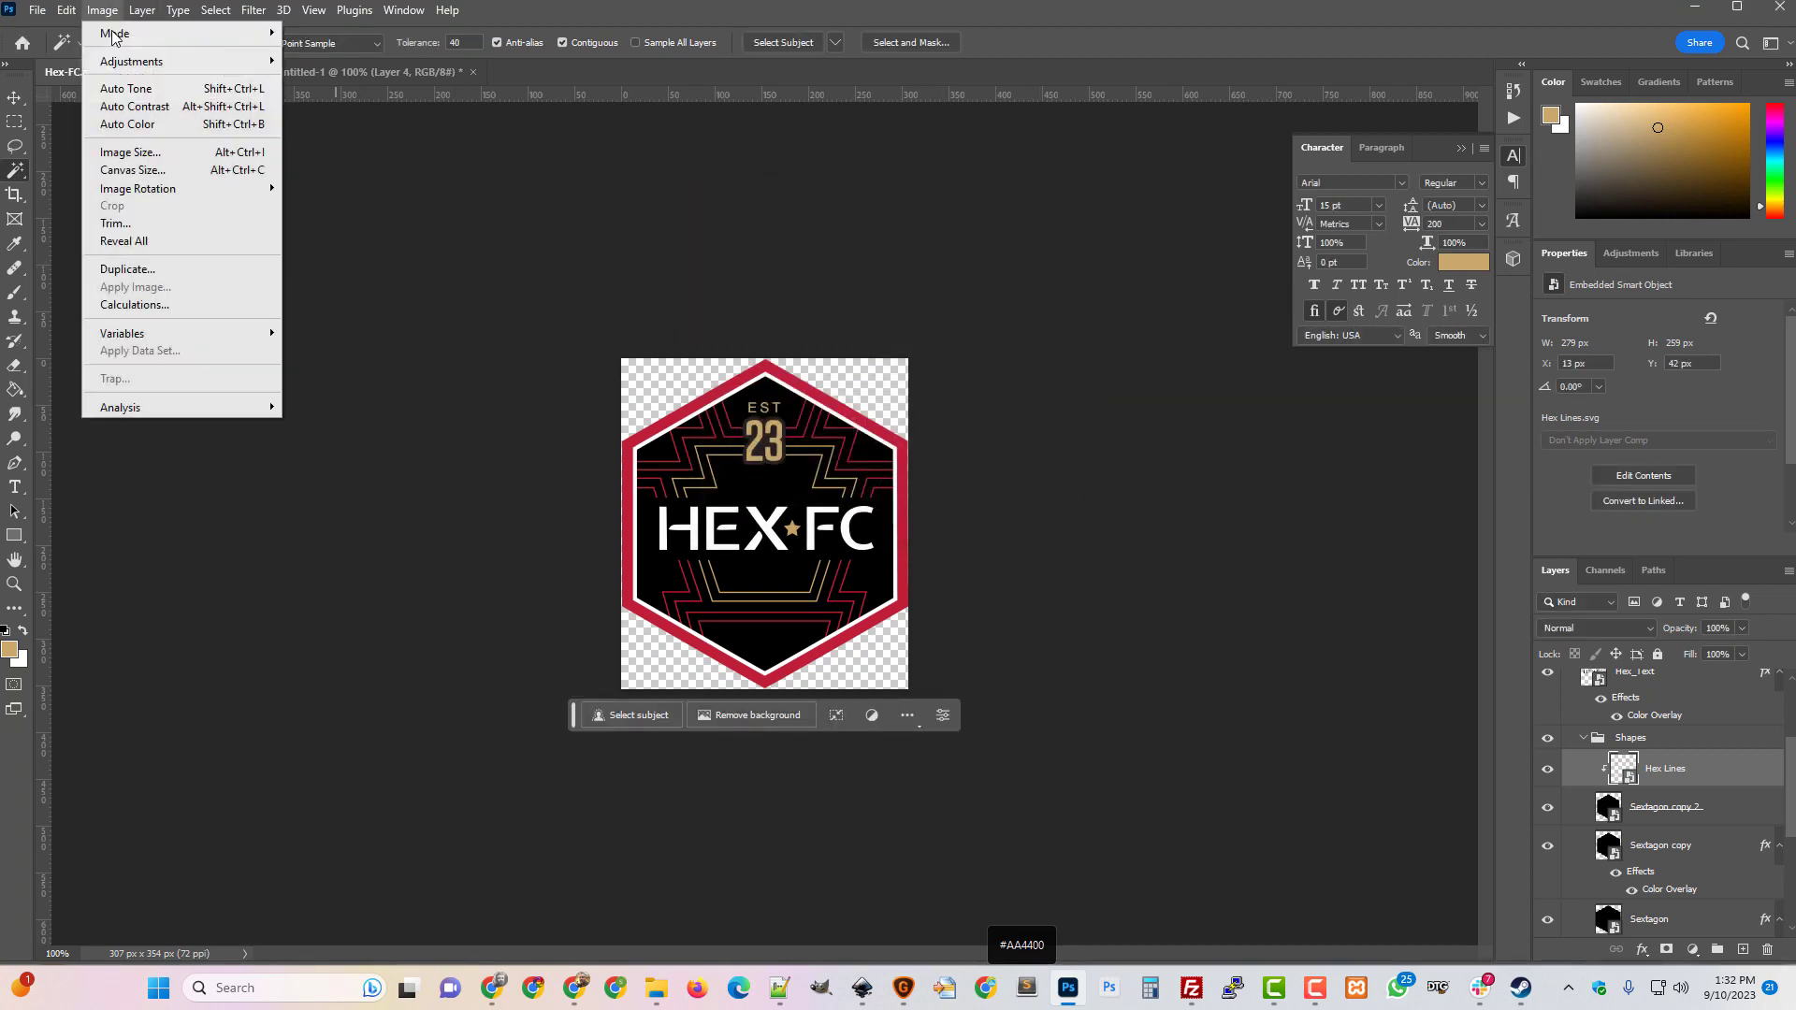
click(134, 151)
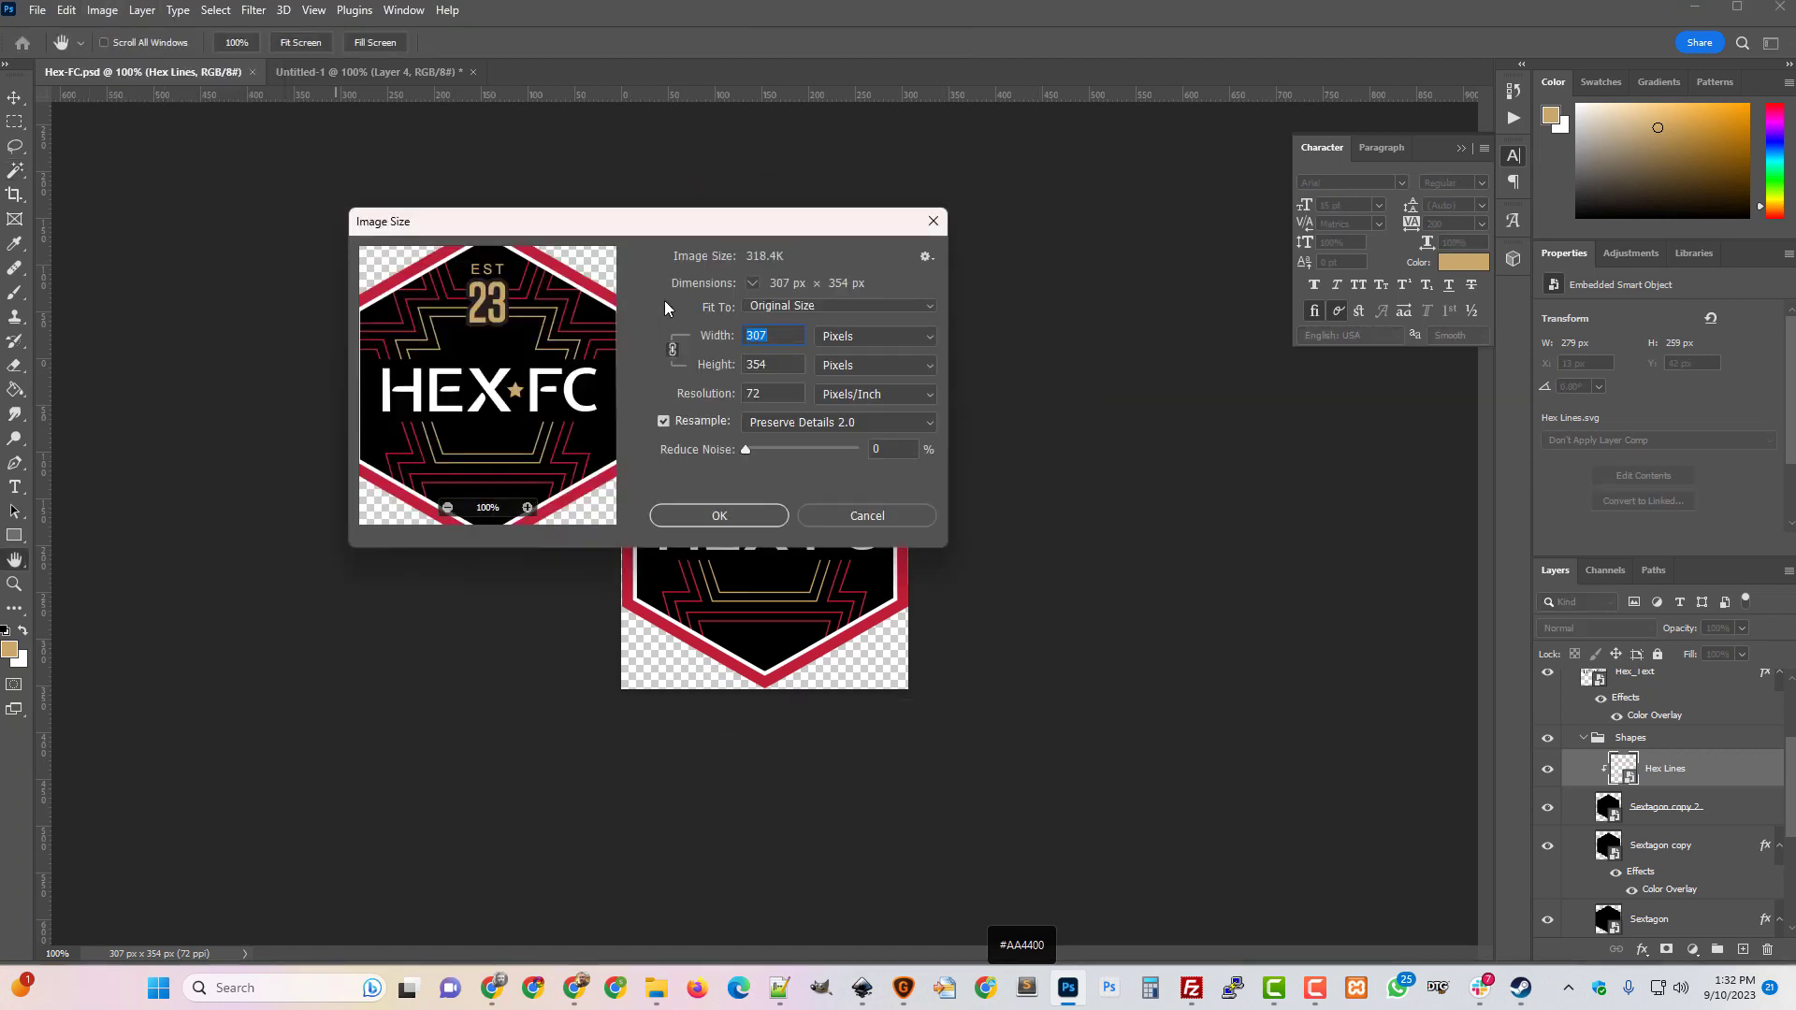
text(3600)
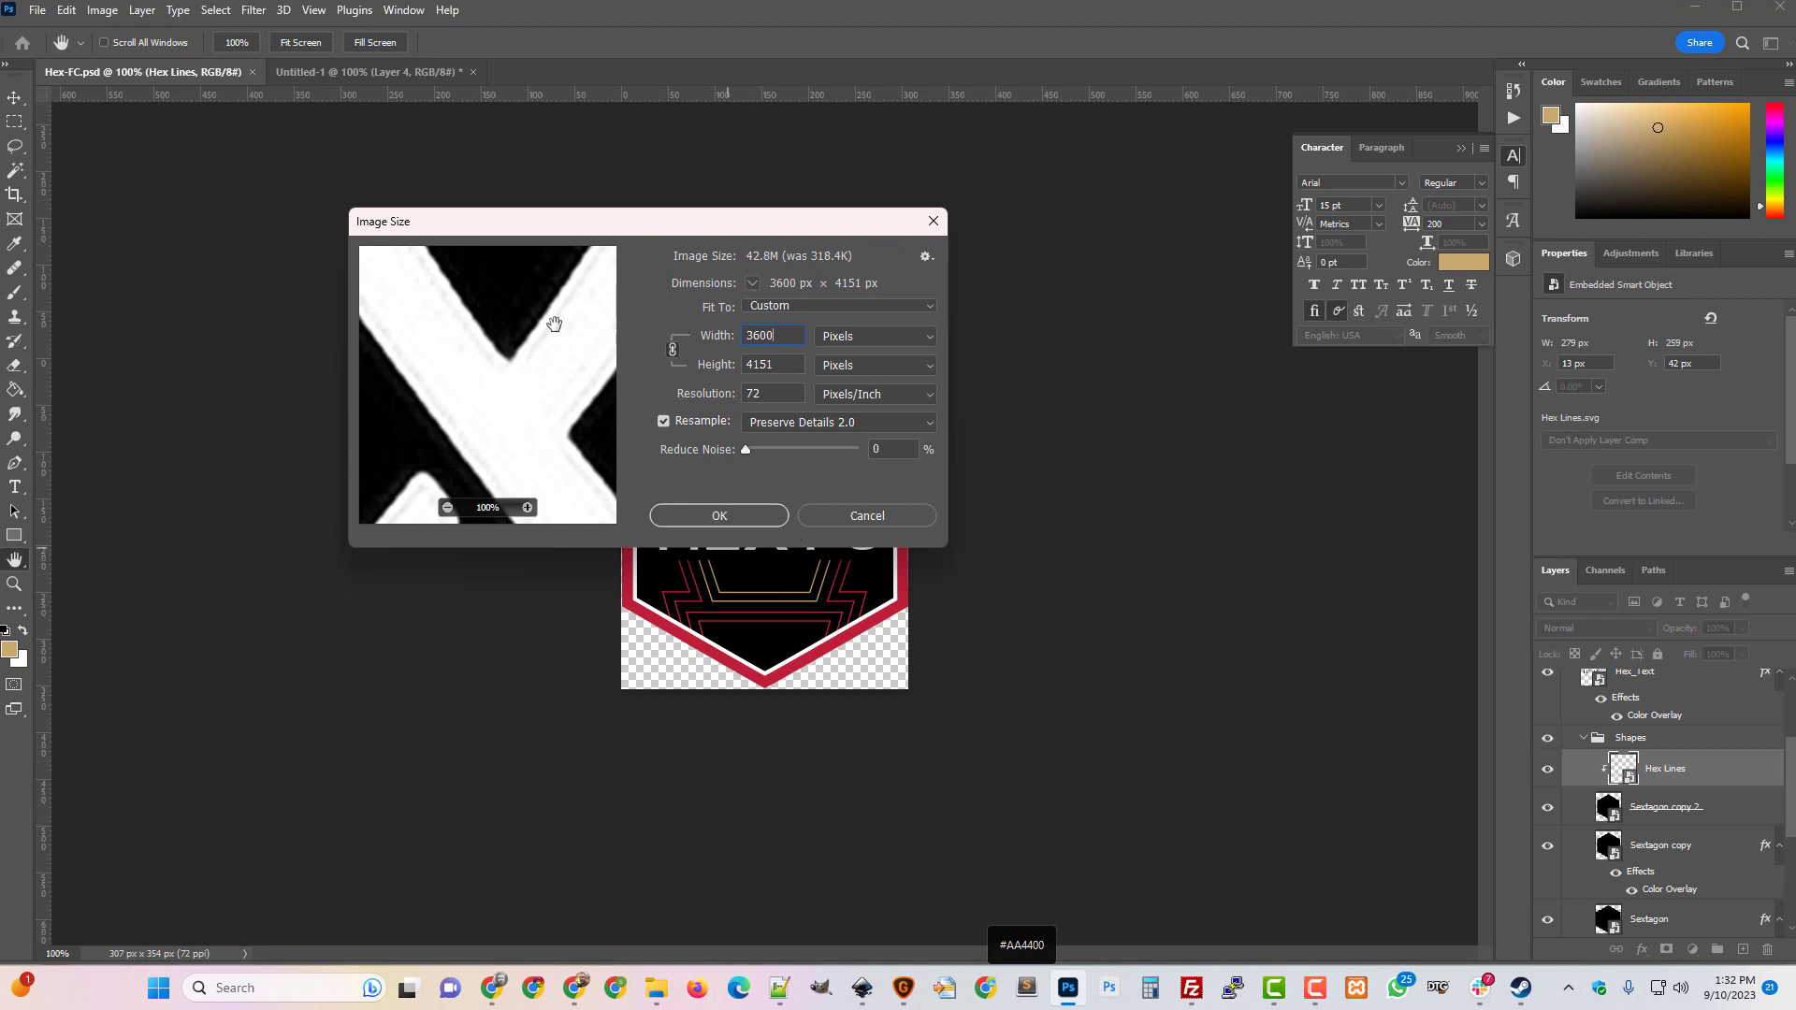
click(709, 519)
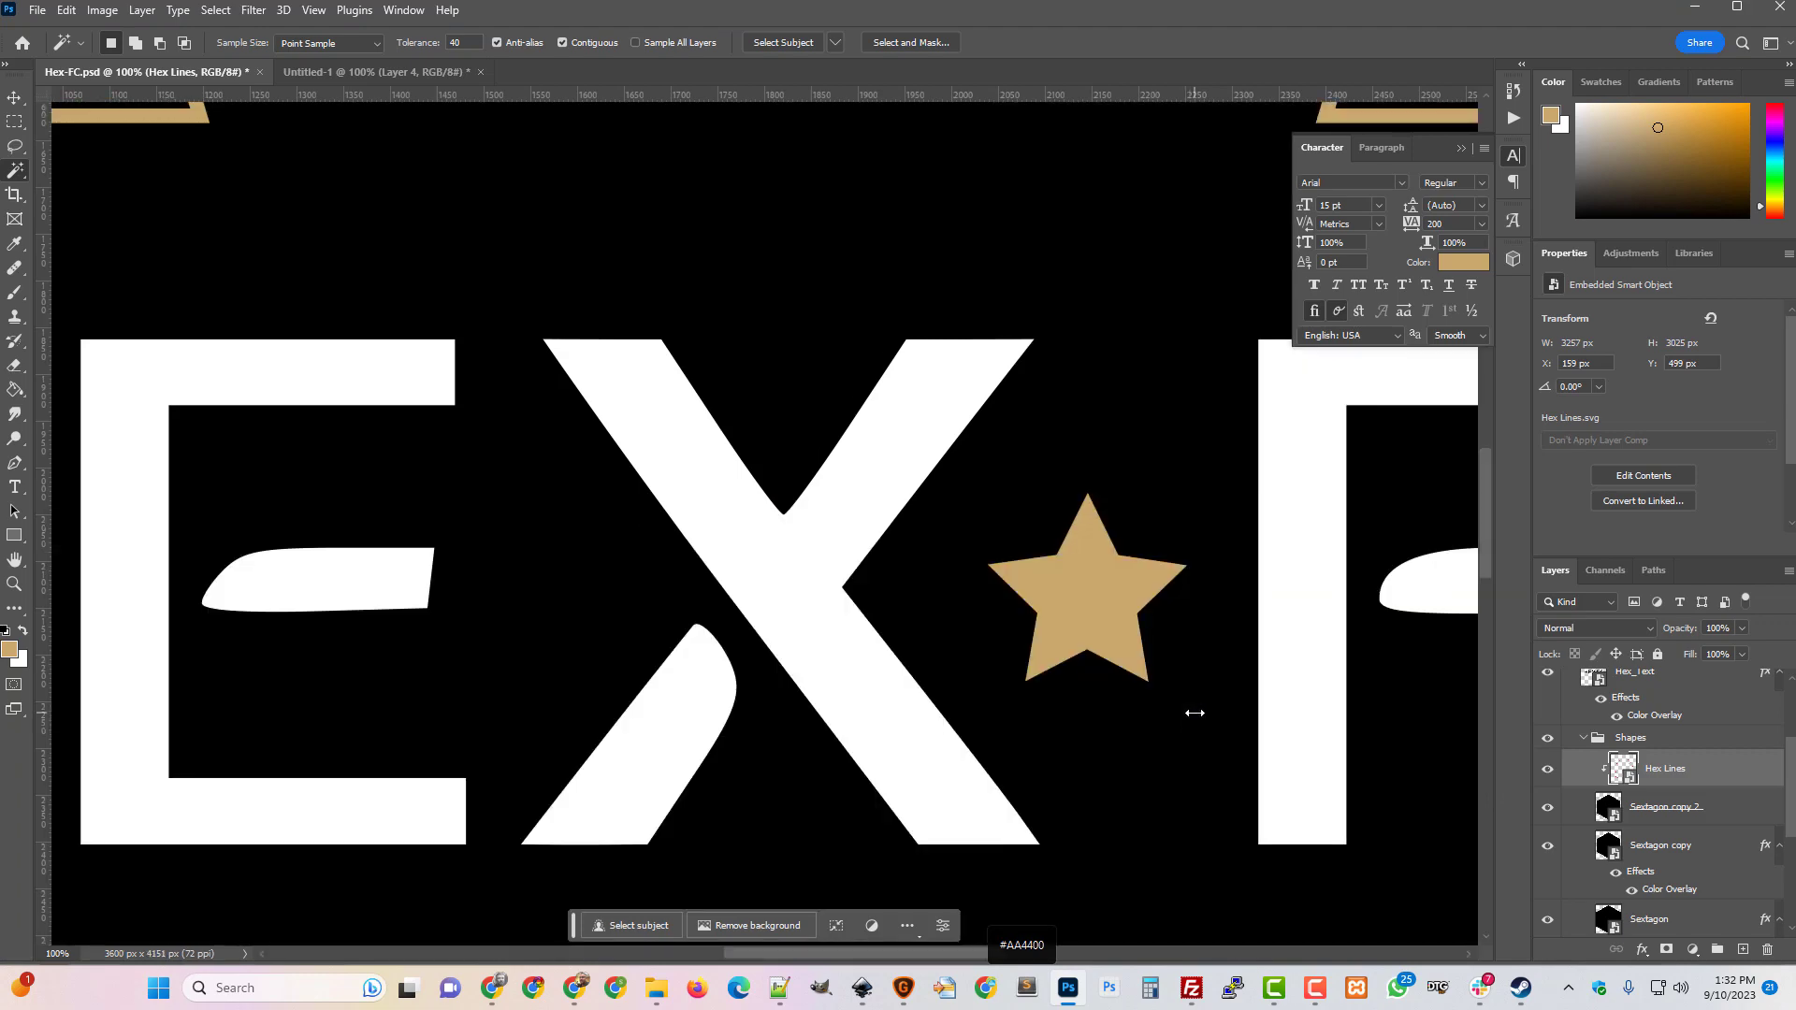
Examine the enlarged logo from close up to full view, checking the lettering, star, 23 and decorative lines for clean edges.
key(ctrl+minus)
key(ctrl+minus)
key(ctrl+minus)
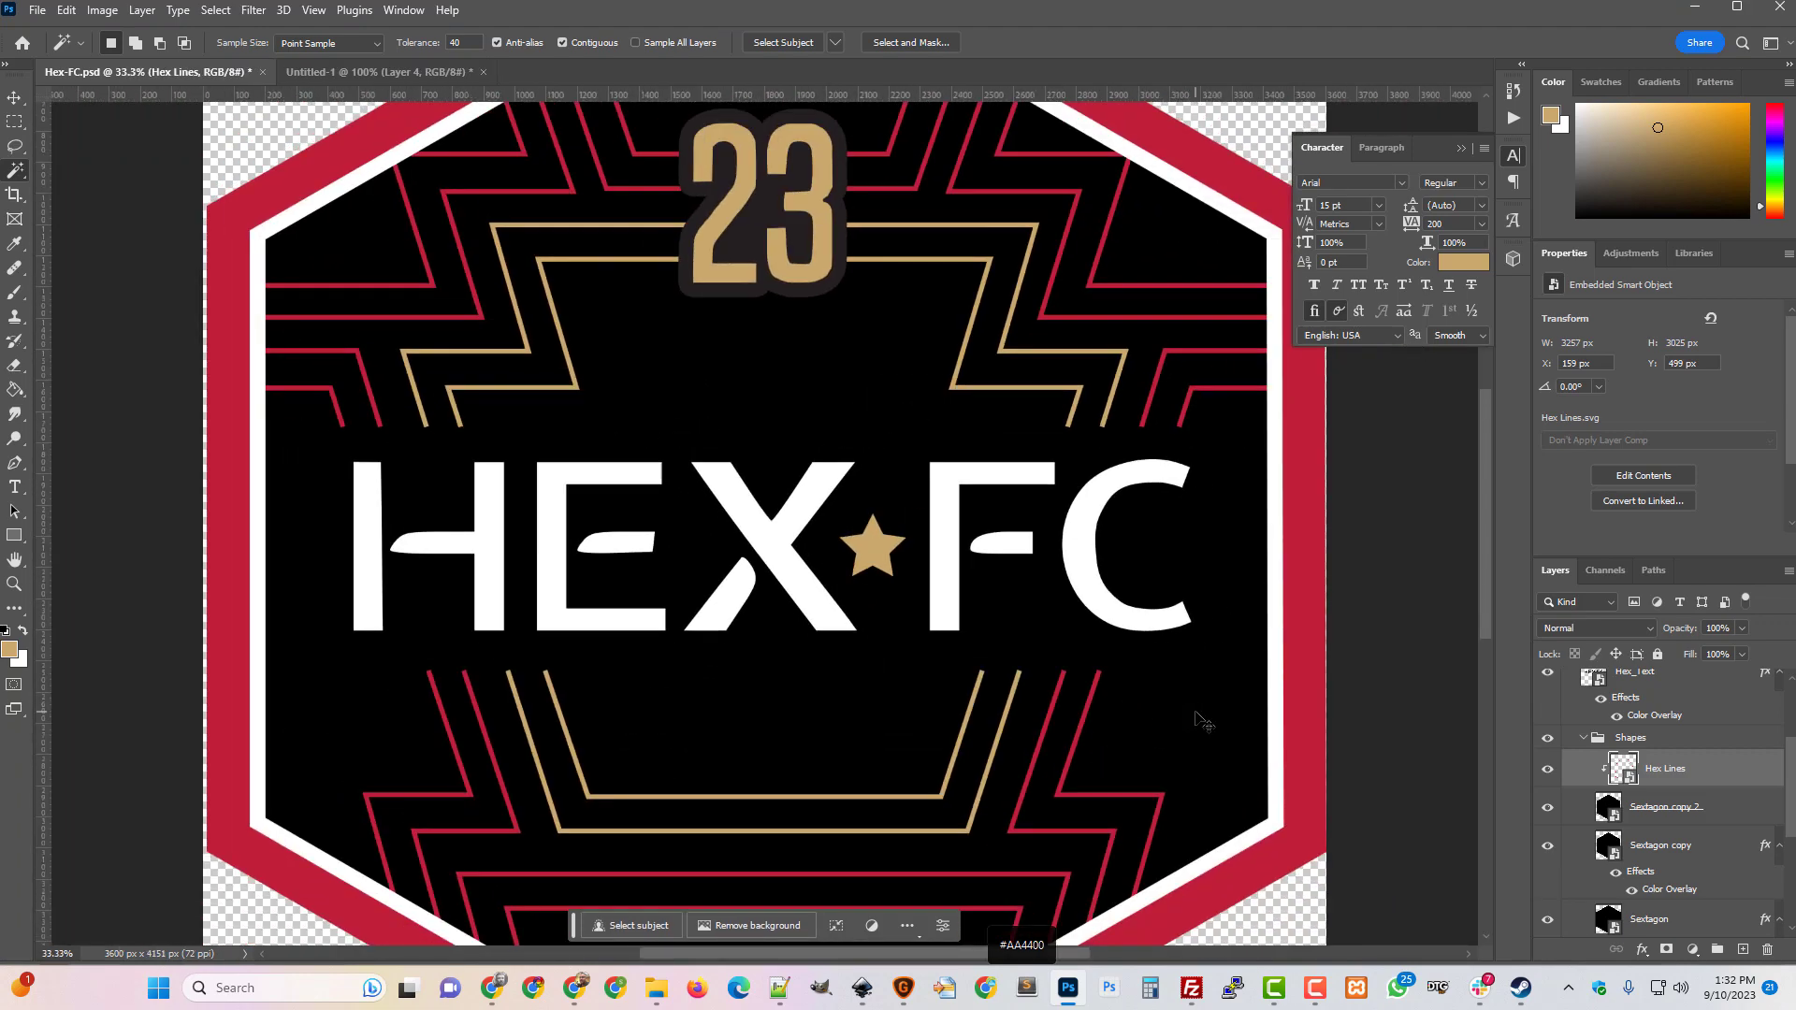
key(ctrl+minus)
key(ctrl+plus)
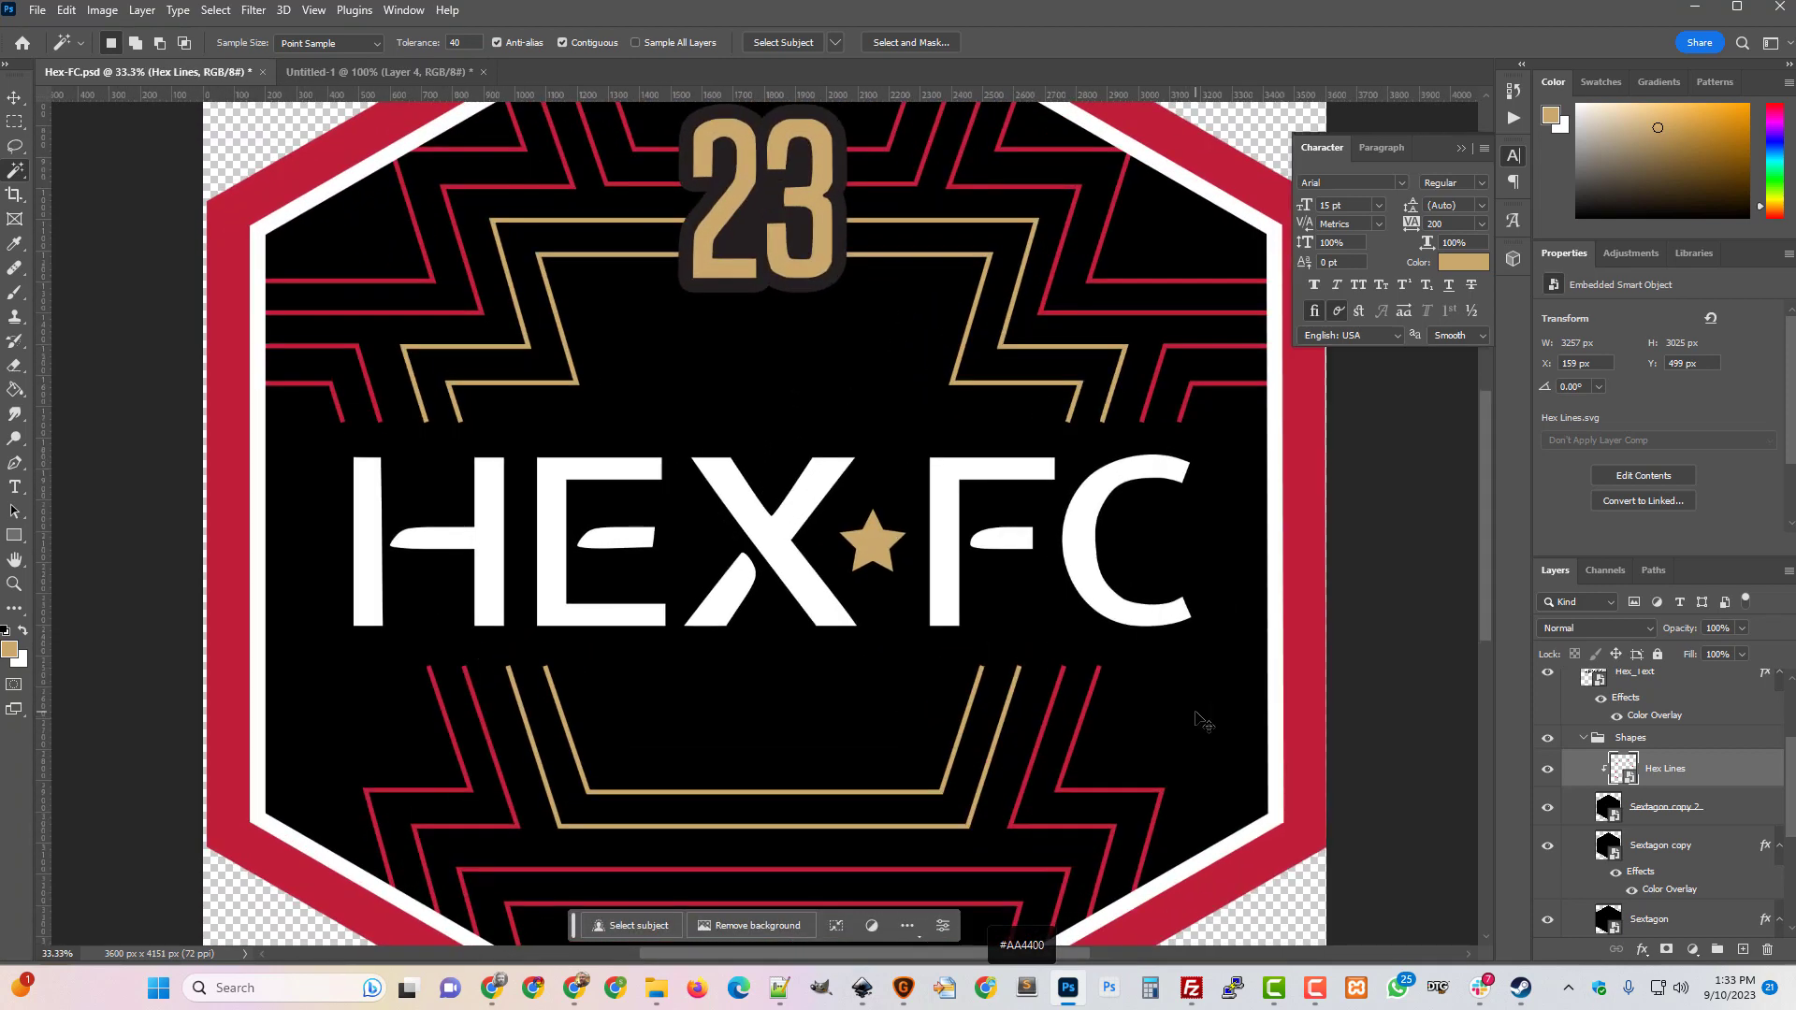
key(ctrl+minus)
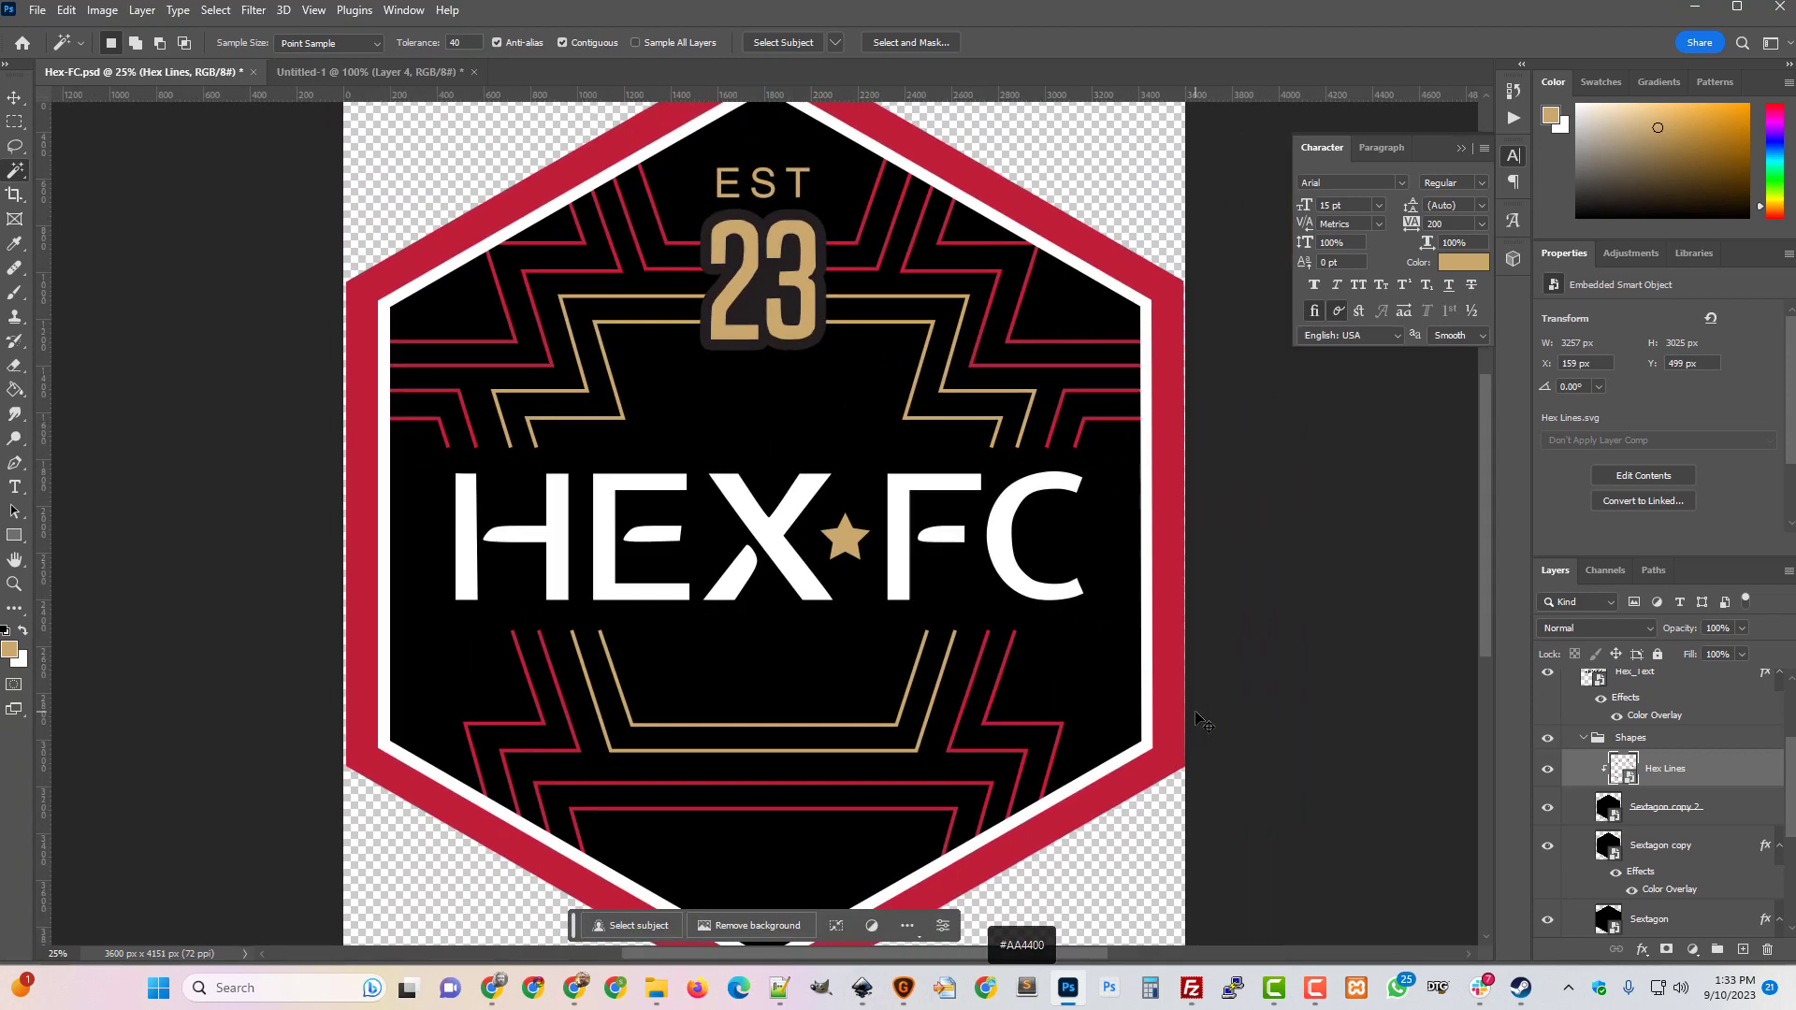
key(ctrl+minus)
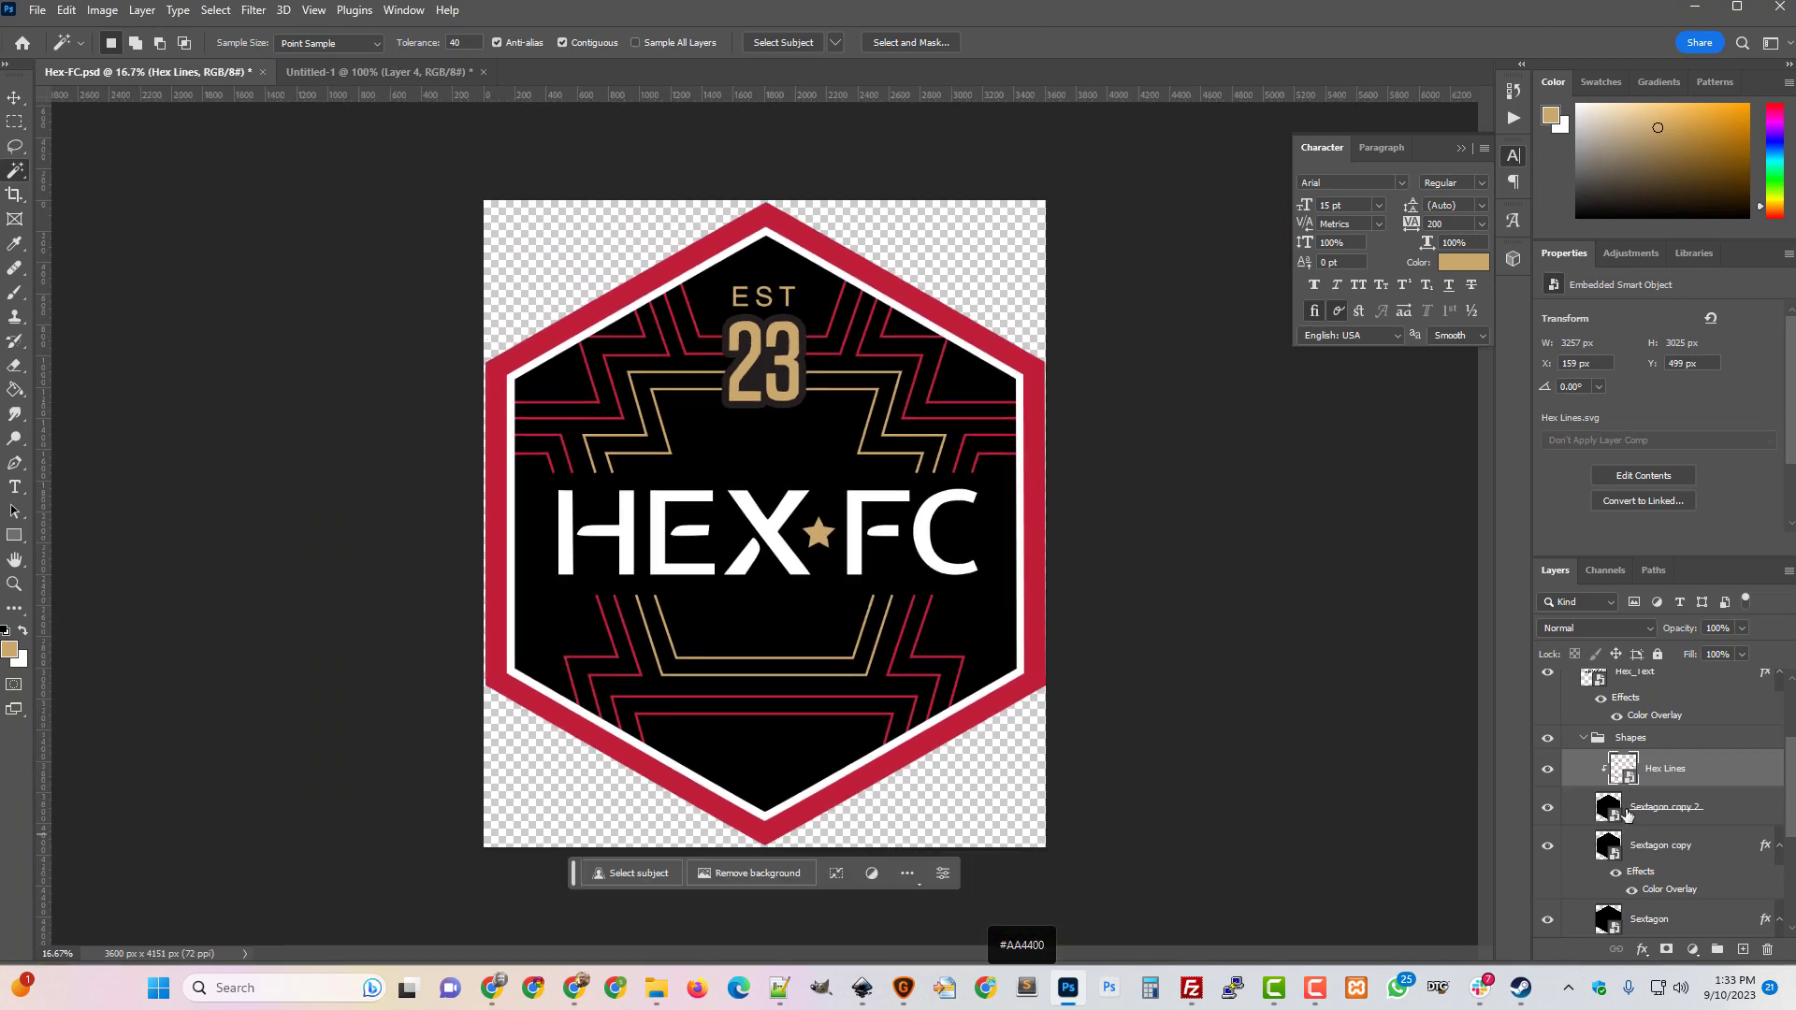
click(1321, 994)
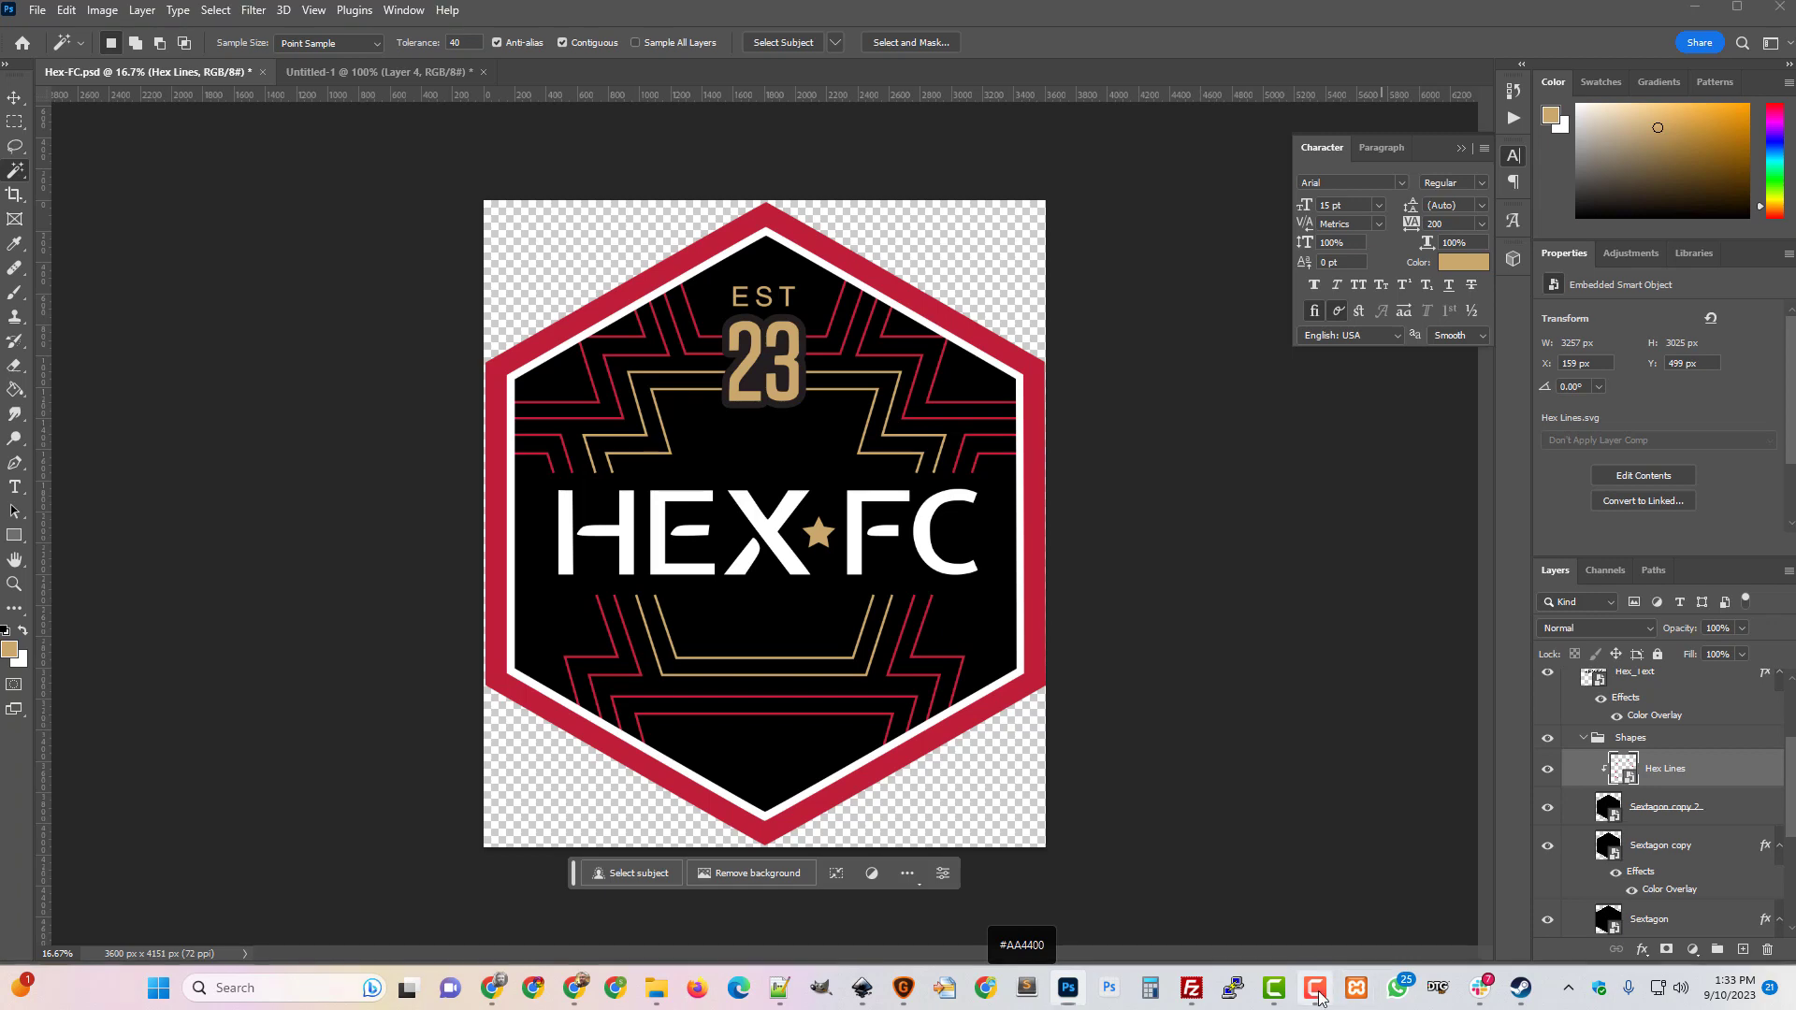